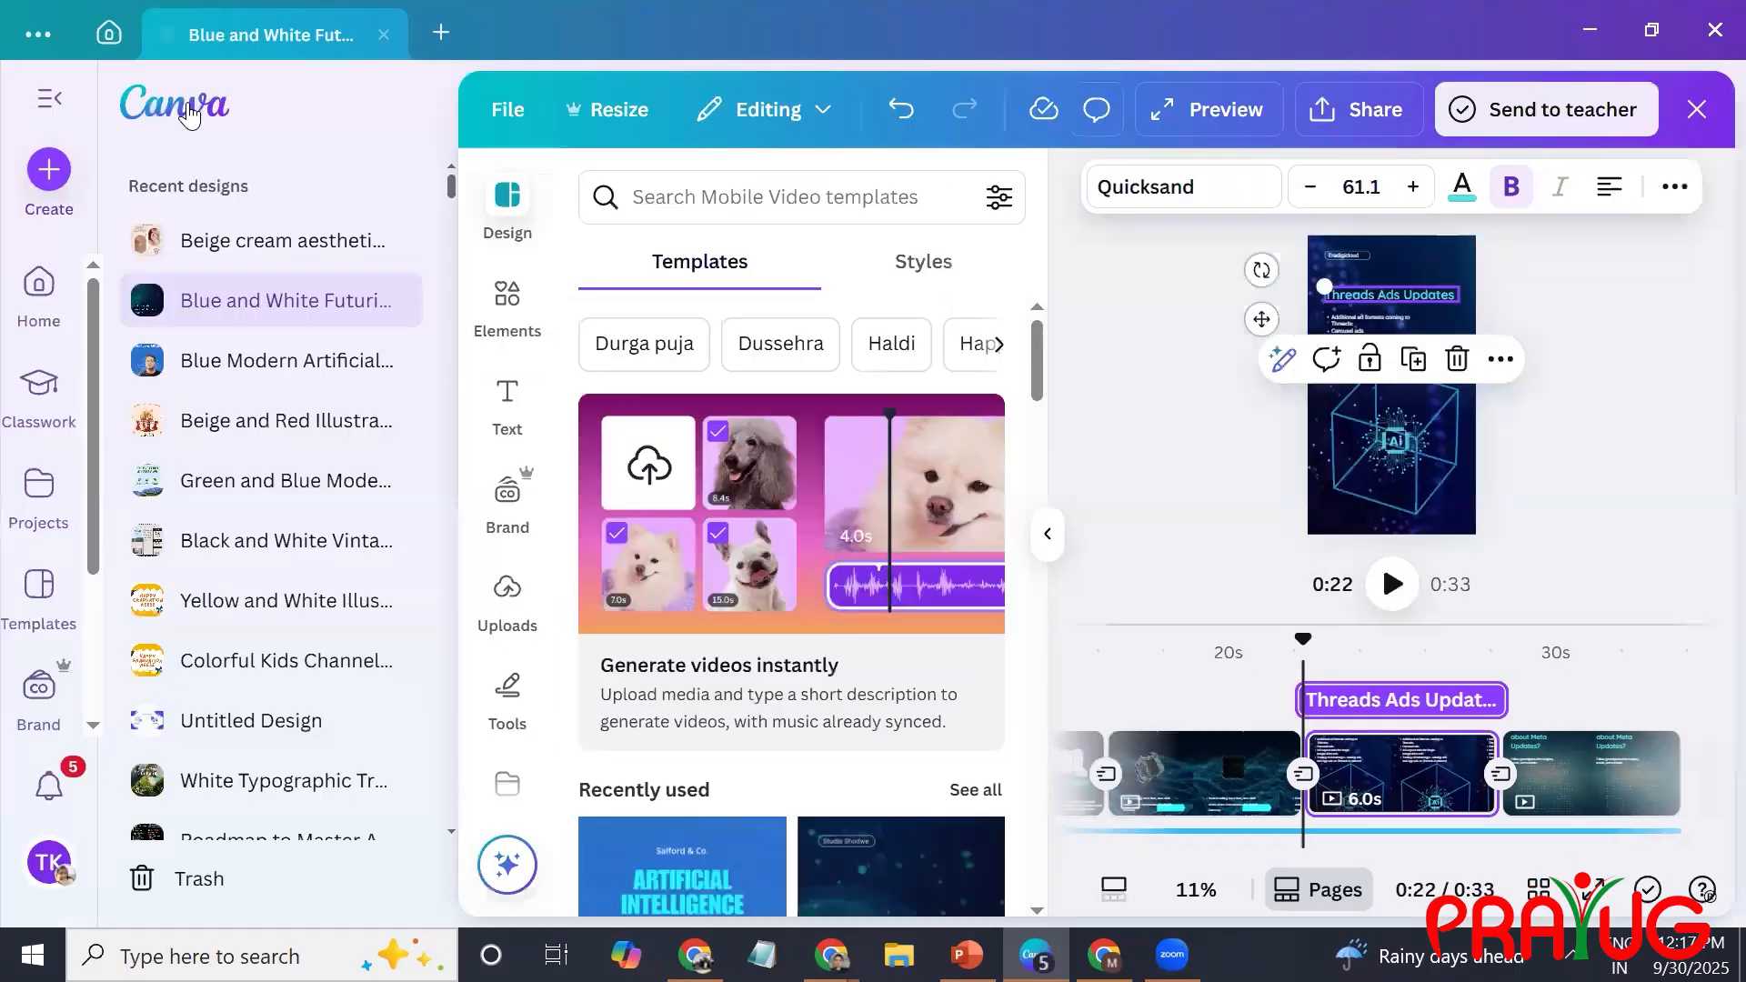
Return to the home page, switch to template search, and filter the templates to Printables.
{"action": "left_click", "coordinate": [189, 115]}
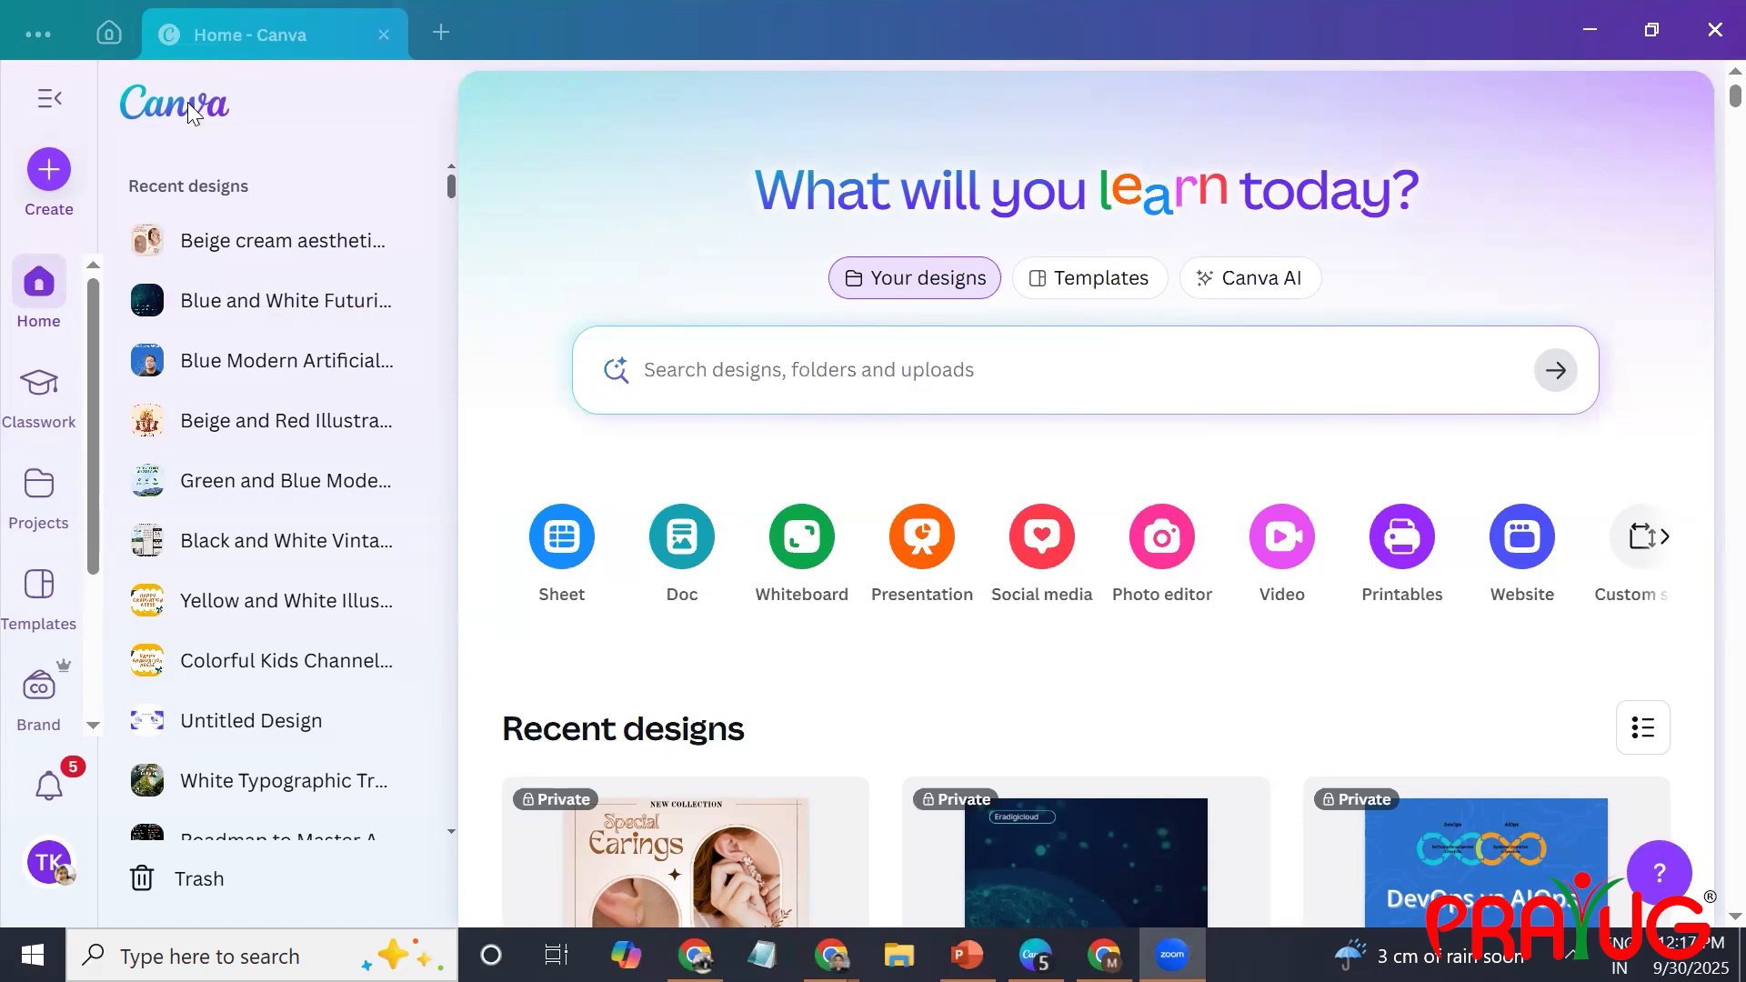
{"action": "left_click", "coordinate": [771, 37]}
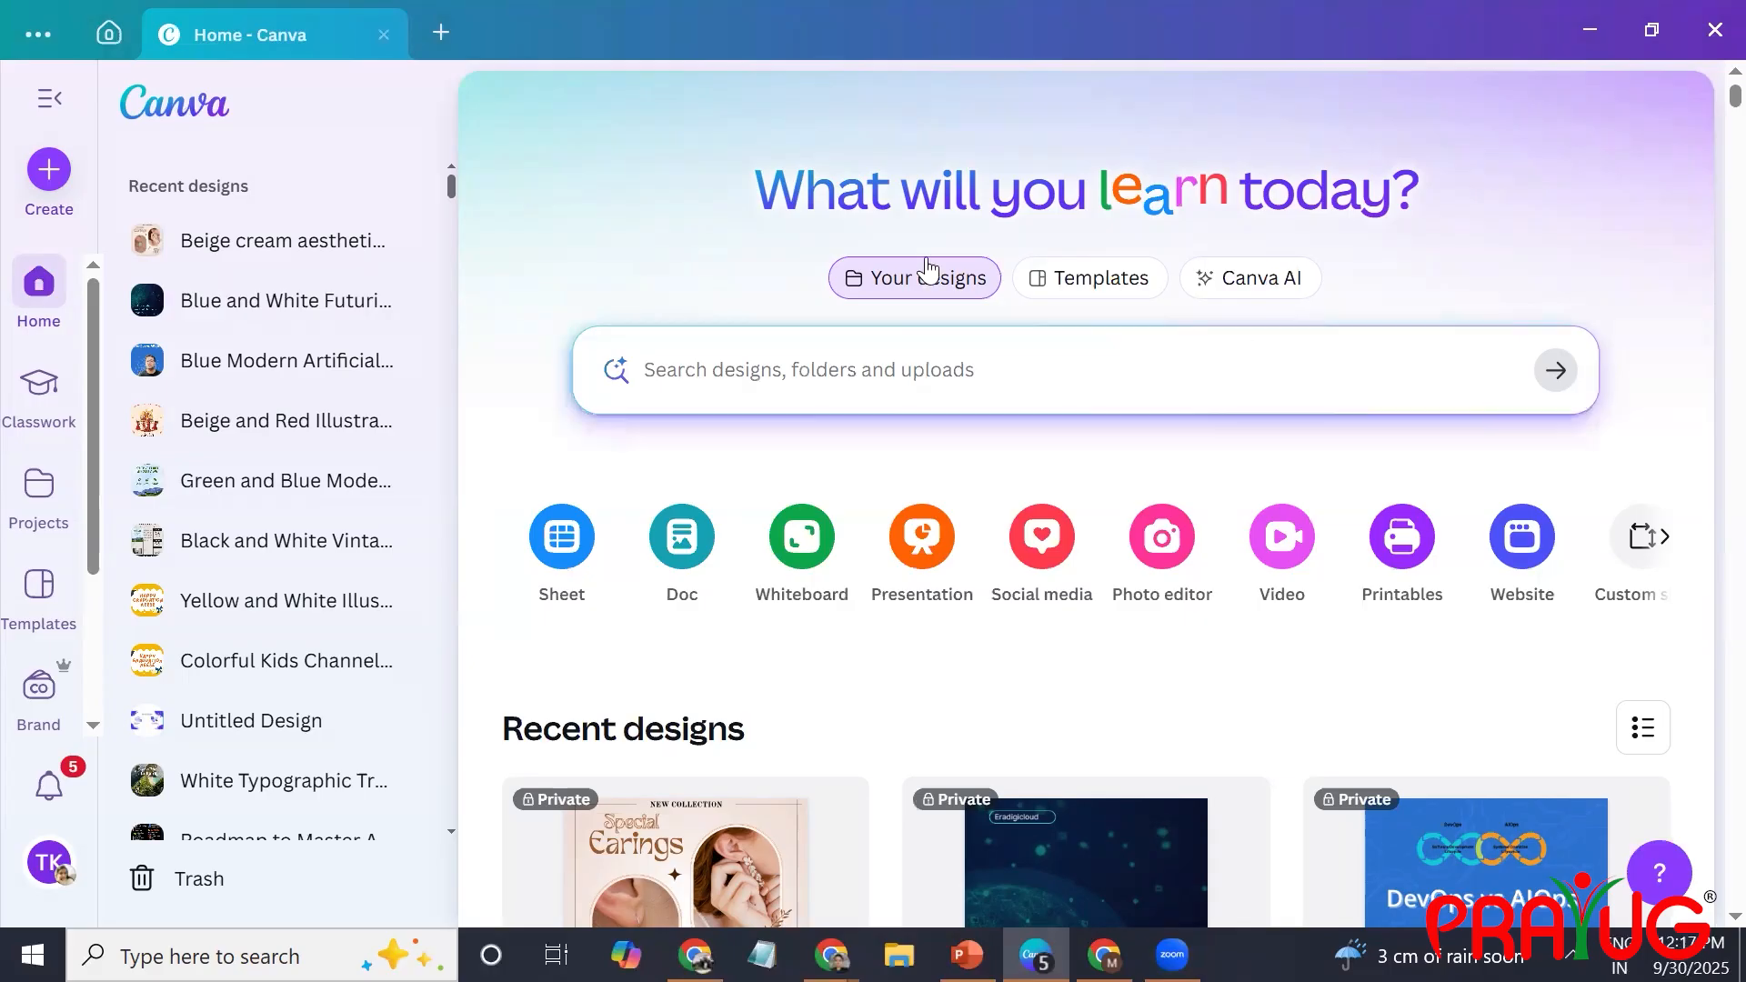
{"action": "left_click", "coordinate": [1101, 272]}
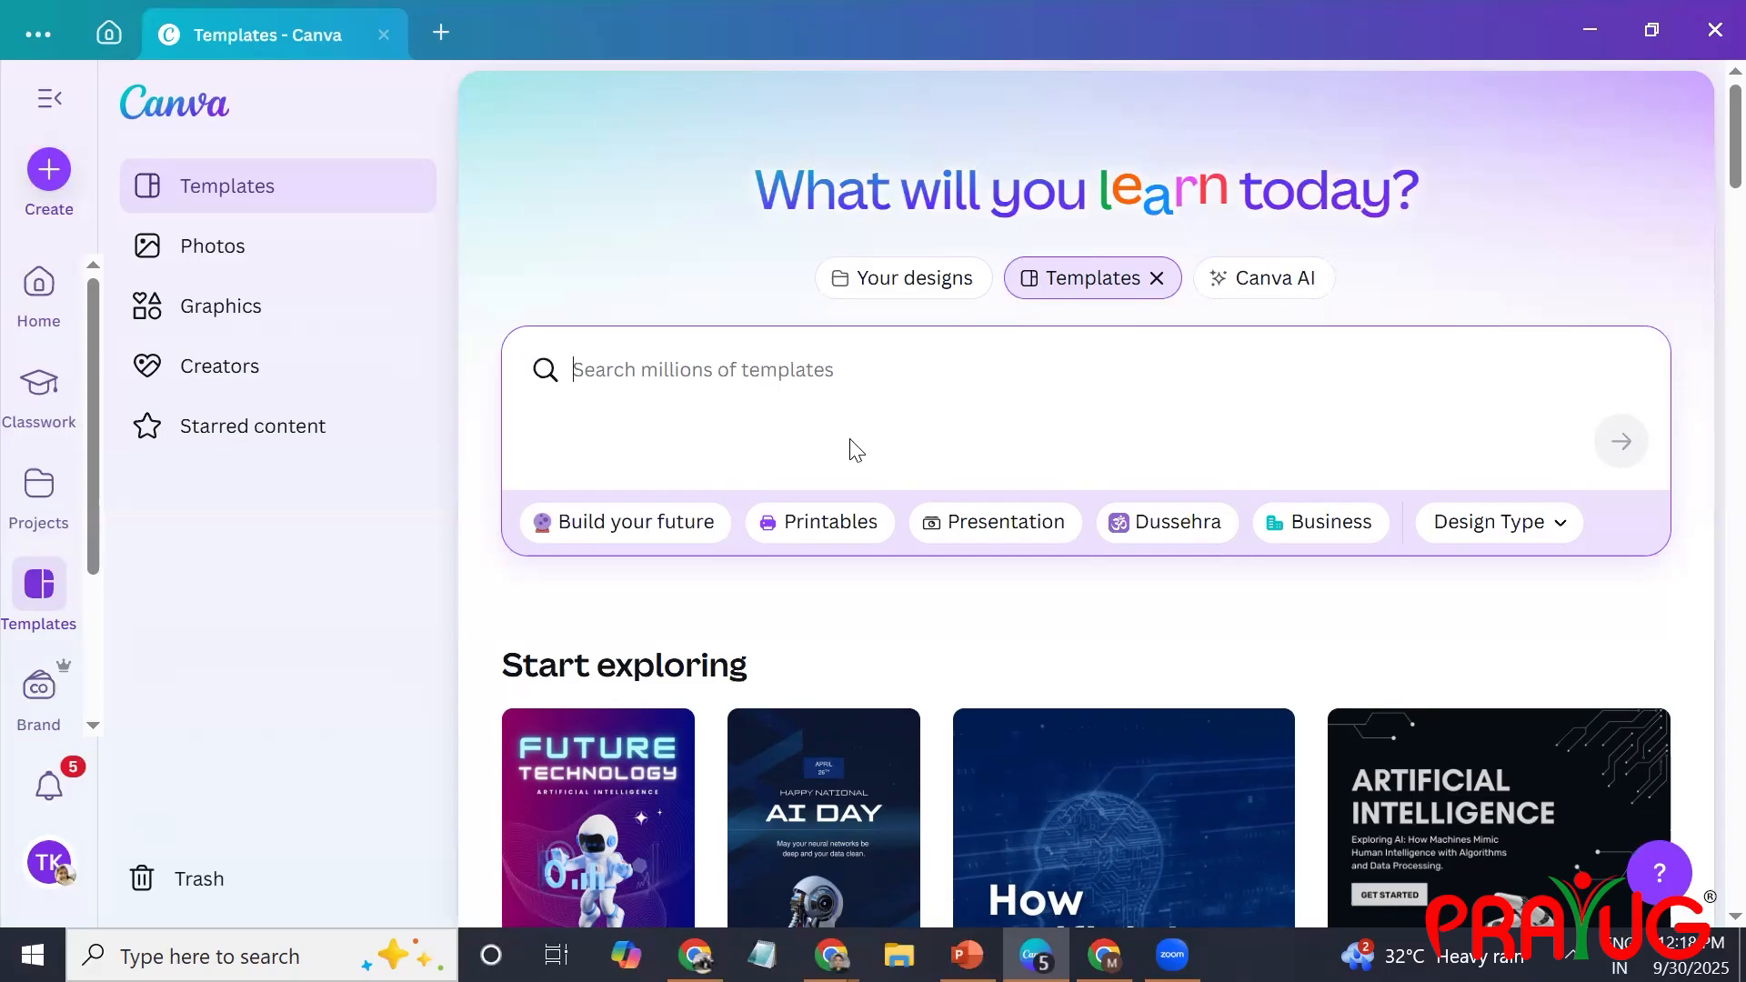
{"action": "left_click", "coordinate": [832, 523]}
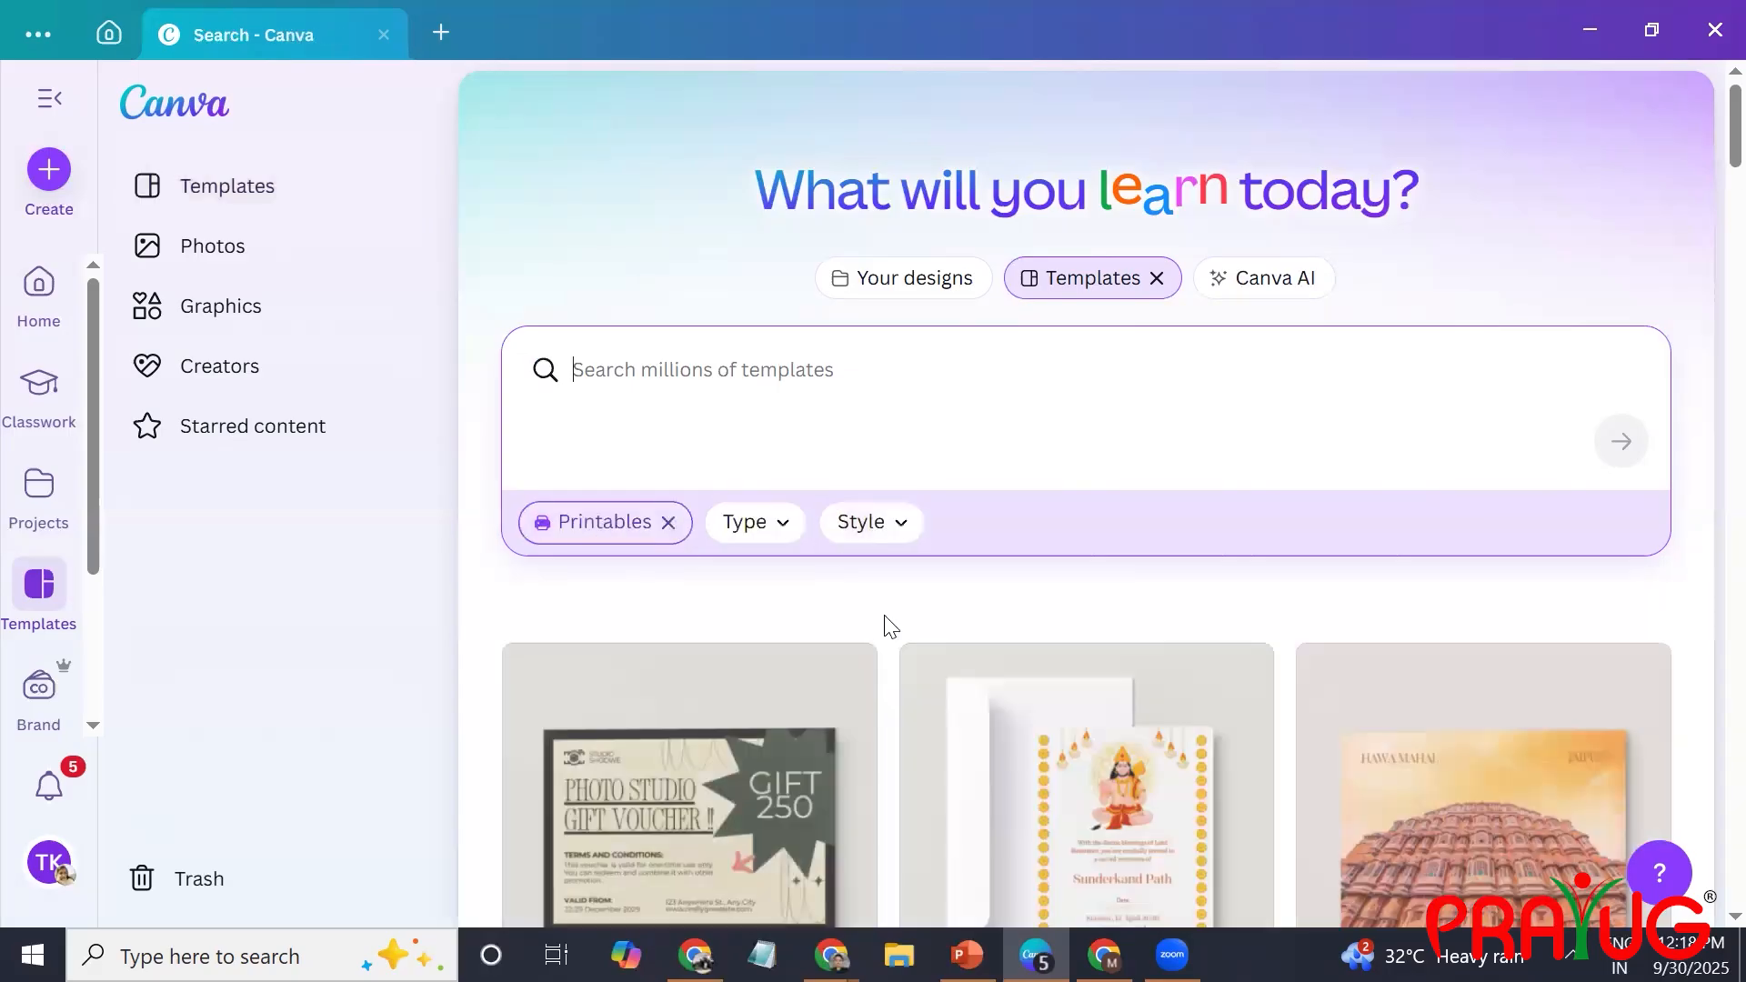
{"action": "scroll", "coordinate": [890, 626], "scroll_direction": "down", "scroll_amount": 15}
{"action": "scroll", "coordinate": [890, 626], "scroll_direction": "up", "scroll_amount": 15}
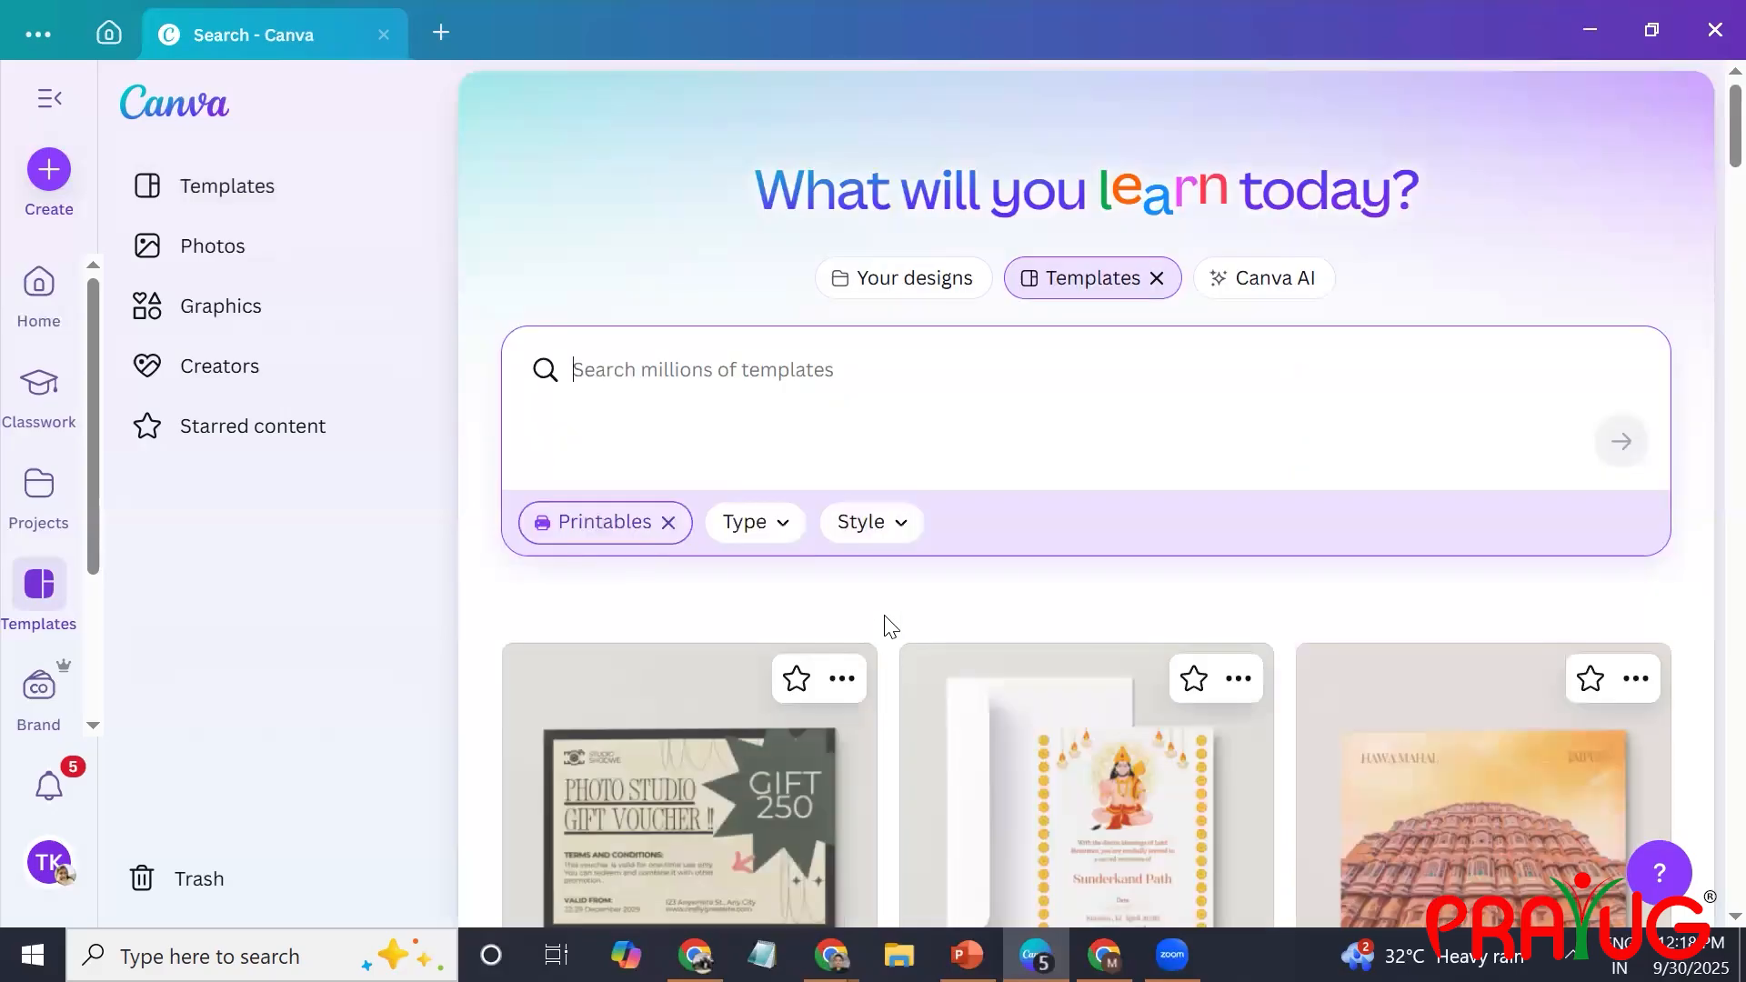
Search the printable templates for "tshirt", refine the search to "tshirt mockups", and browse the results.
{"action": "left_click", "coordinate": [804, 375]}
{"action": "type", "text": "tshirt"}
{"action": "key", "text": "Return"}
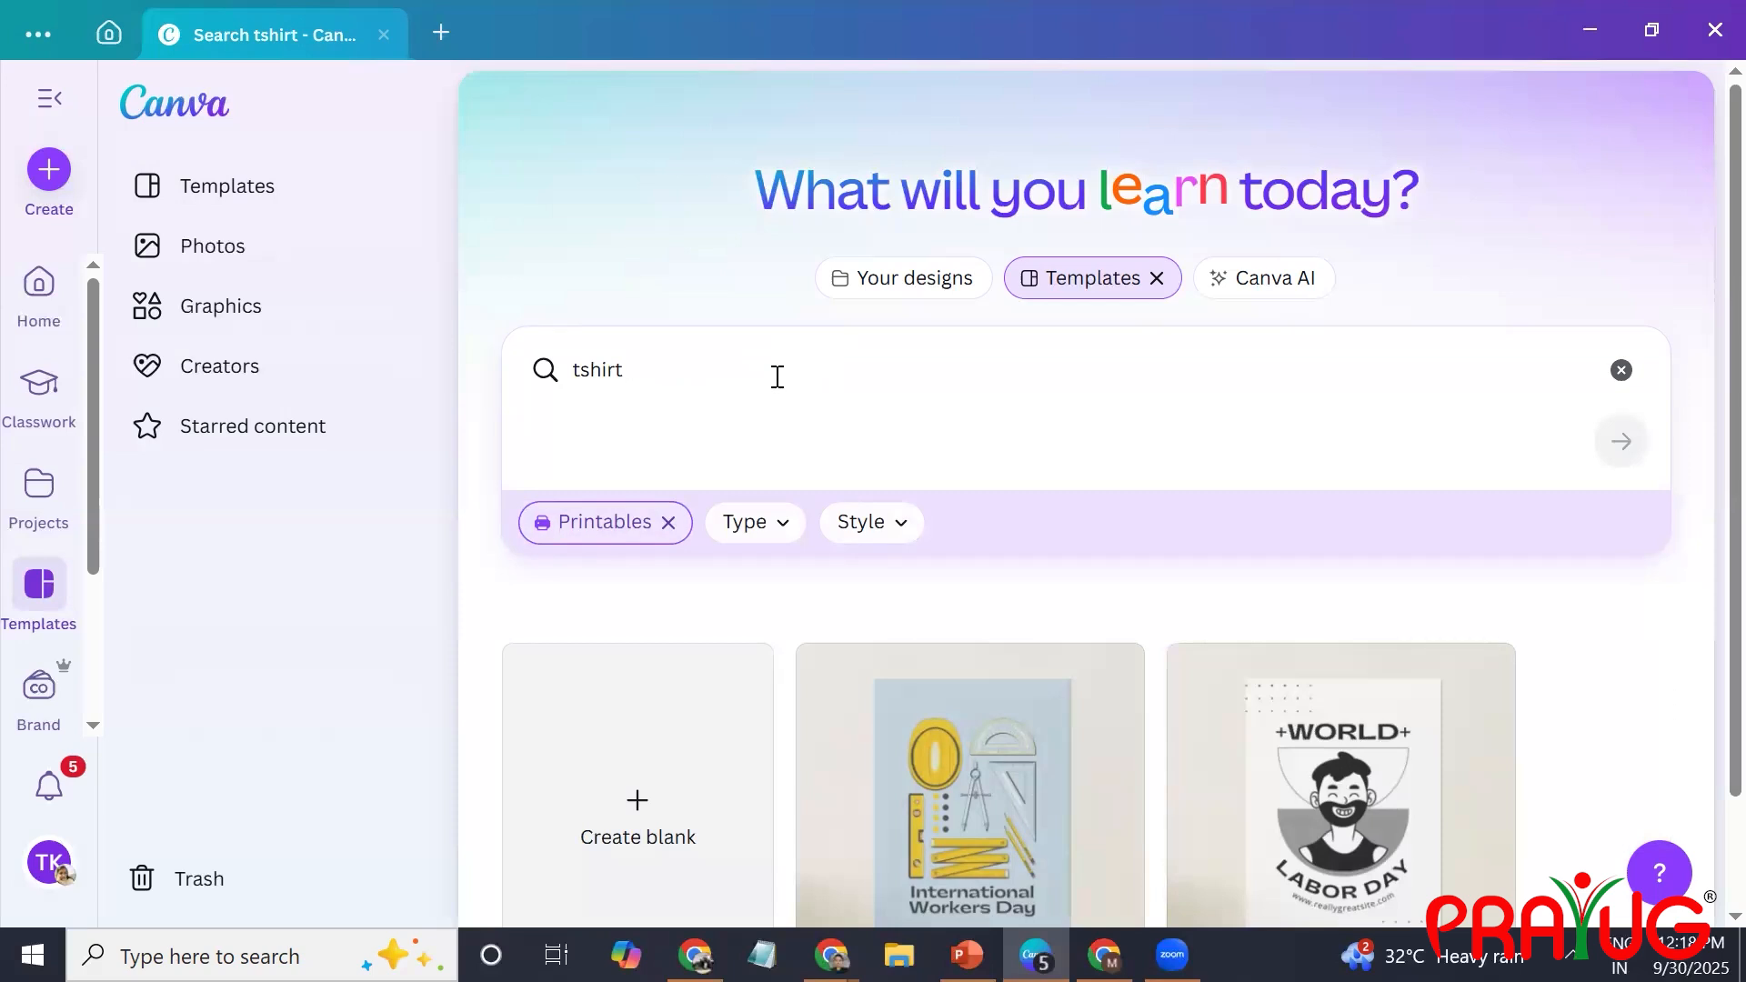
{"action": "left_click", "coordinate": [778, 377]}
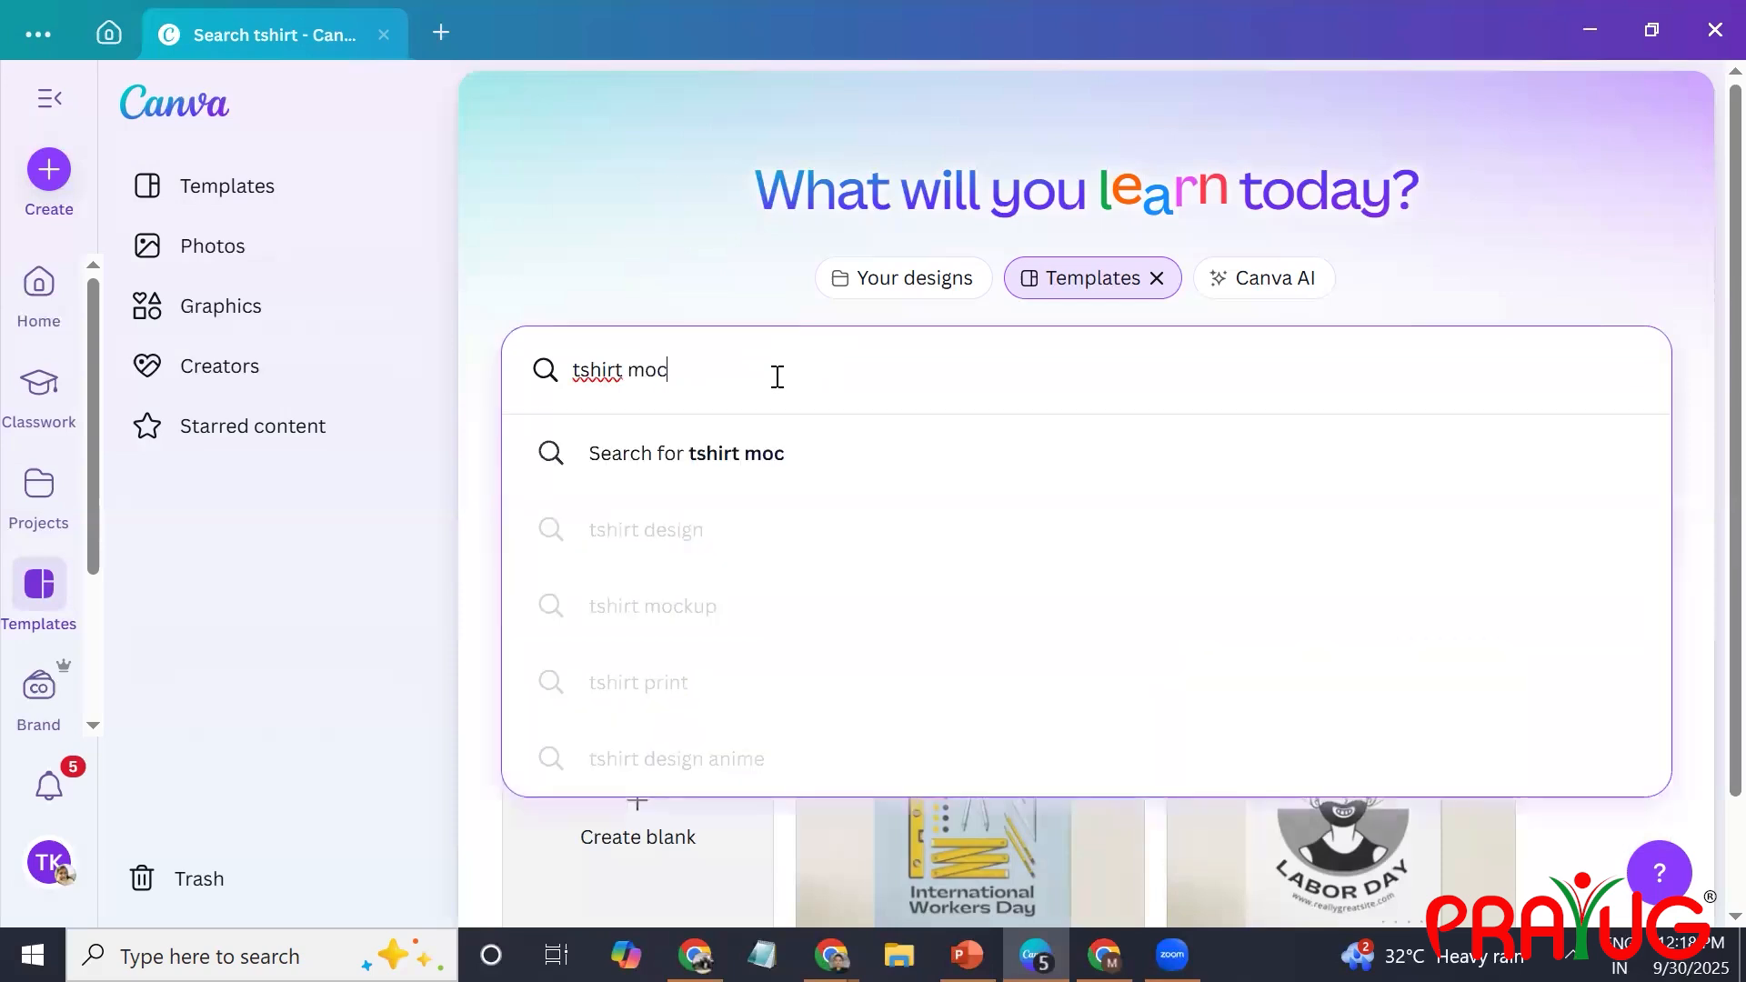
{"action": "key", "text": "Return"}
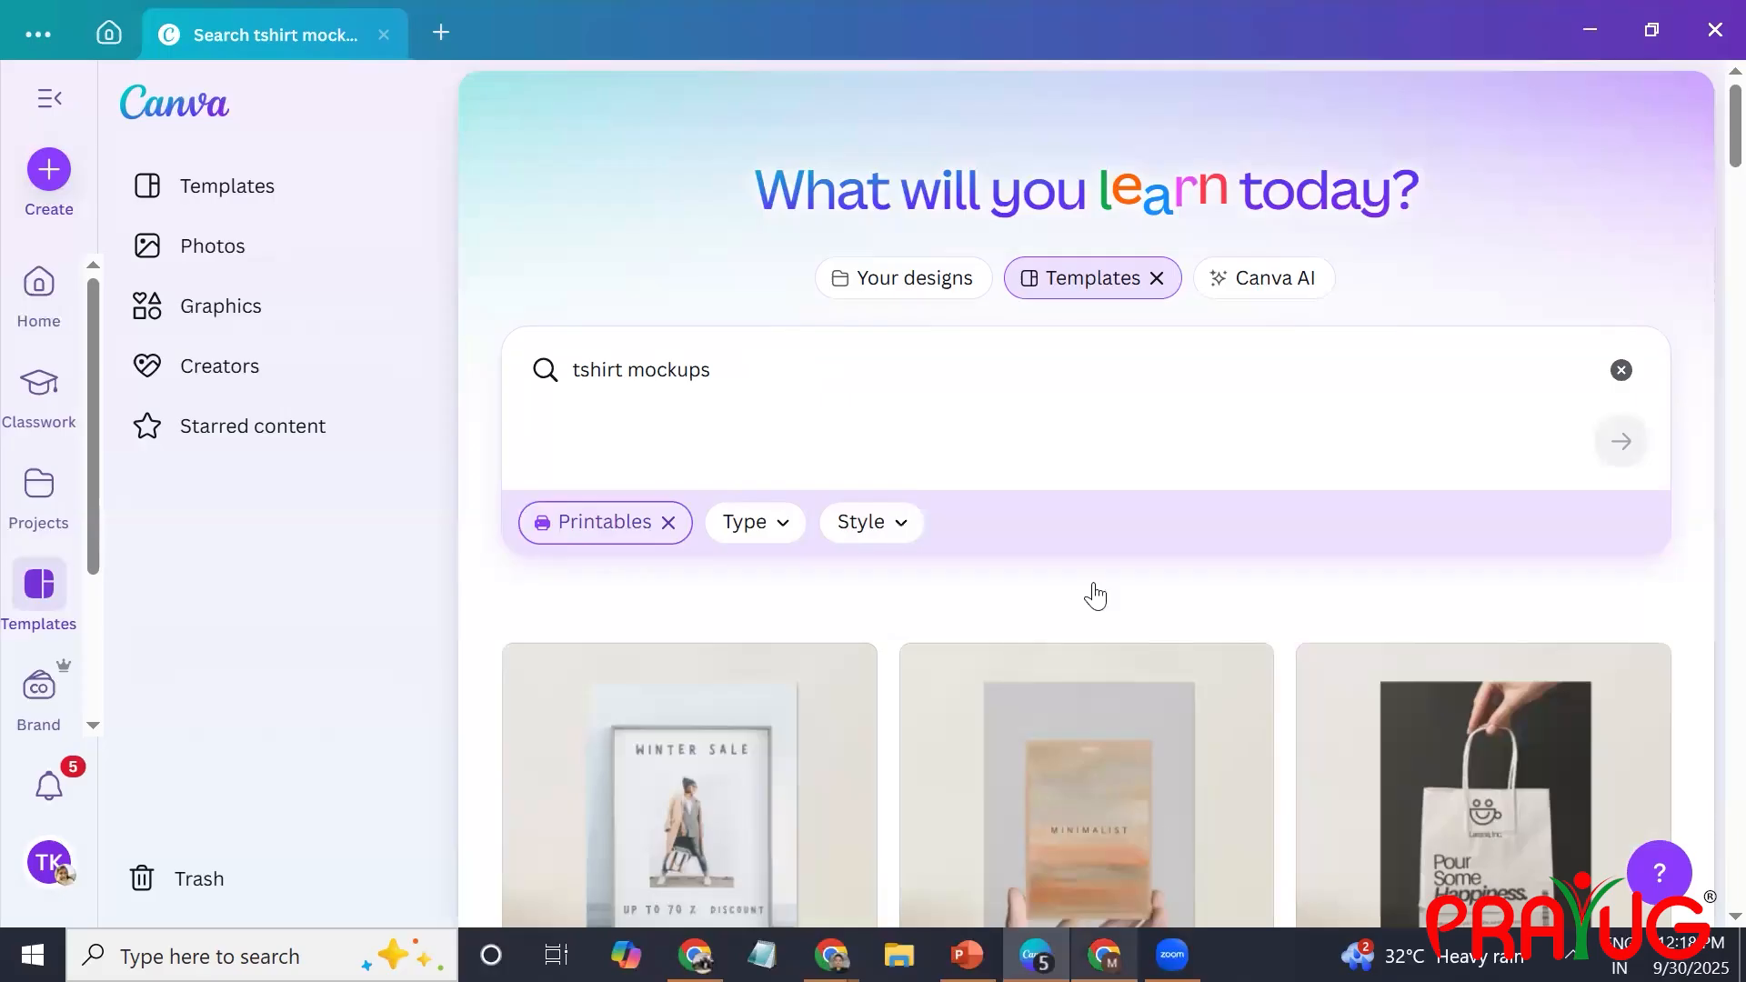
{"action": "scroll", "coordinate": [720, 744], "scroll_direction": "down", "scroll_amount": 5}
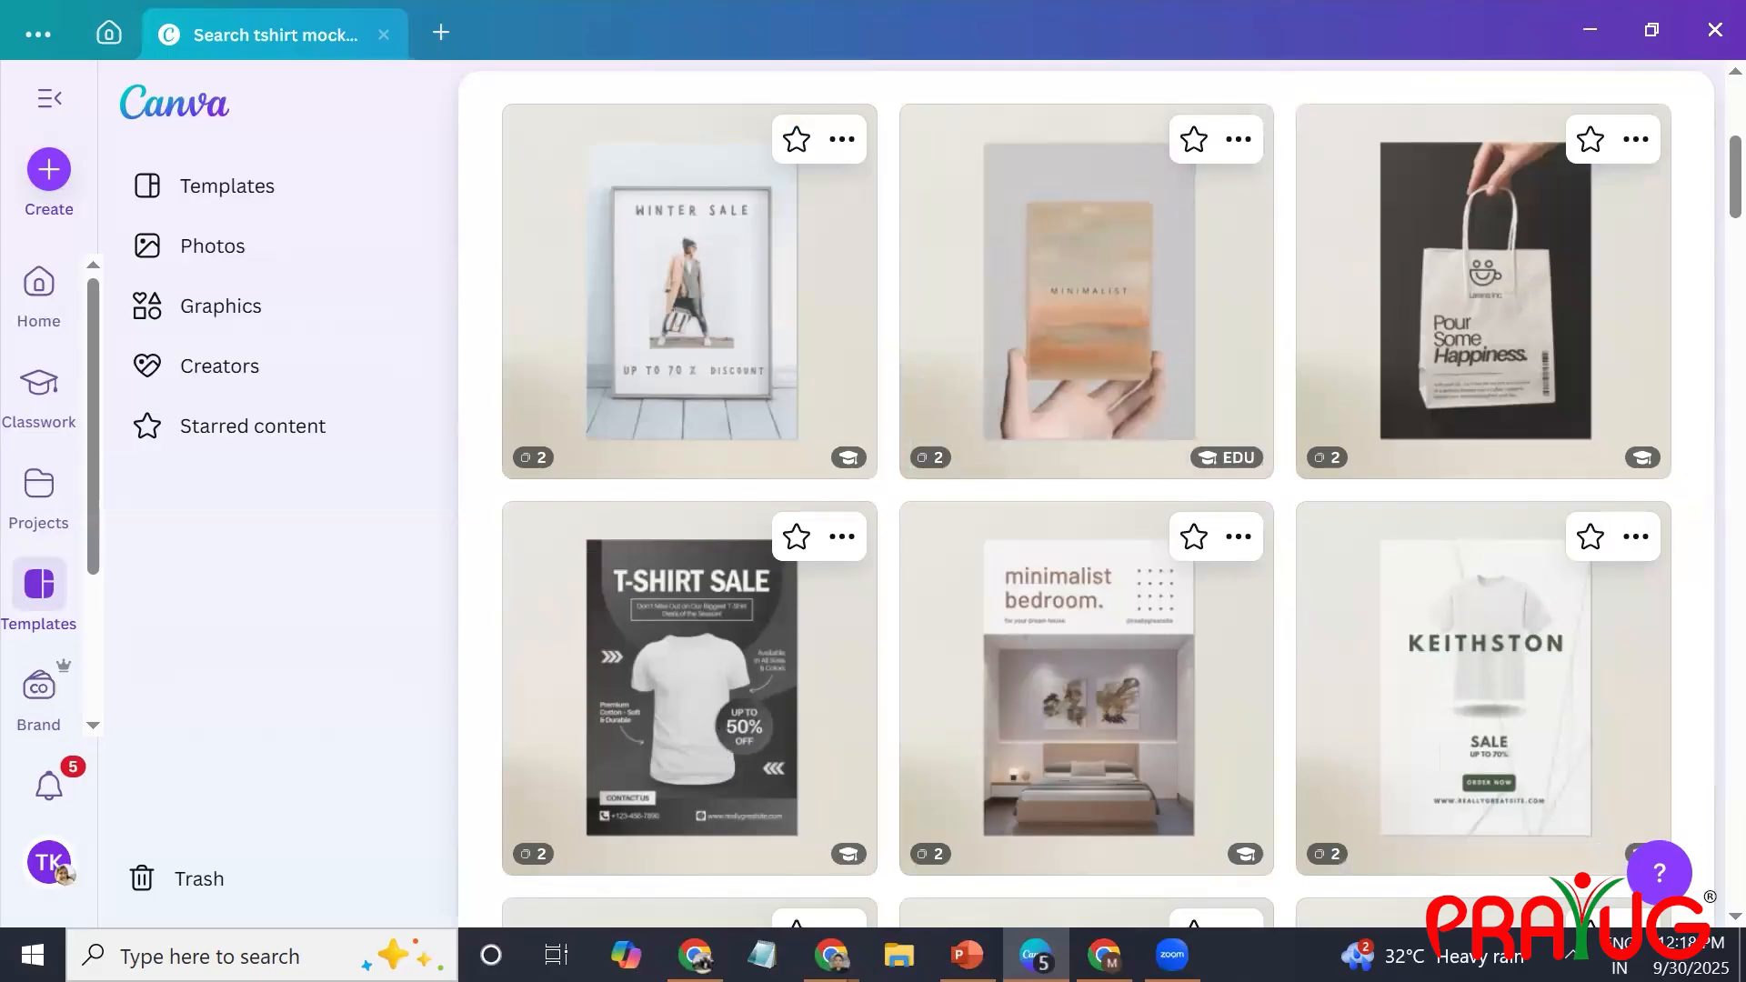
{"action": "scroll", "coordinate": [1231, 401], "scroll_direction": "down", "scroll_amount": 15}
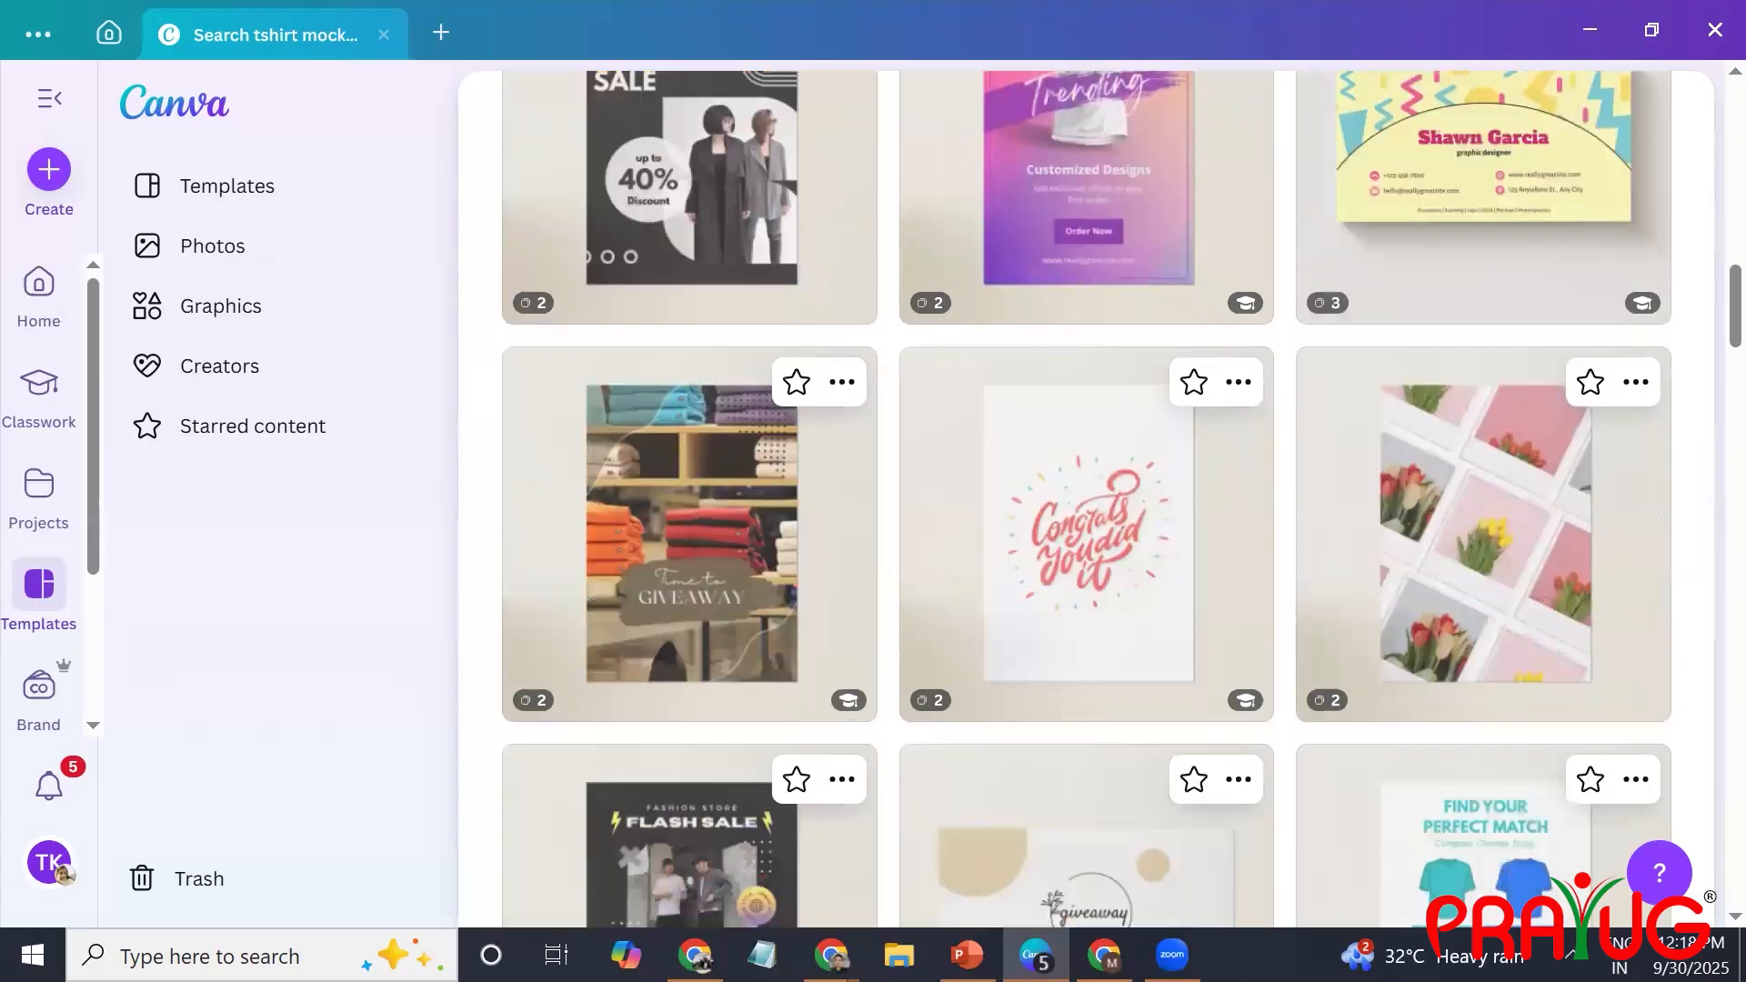
{"action": "scroll", "coordinate": [1237, 400], "scroll_direction": "down", "scroll_amount": 20}
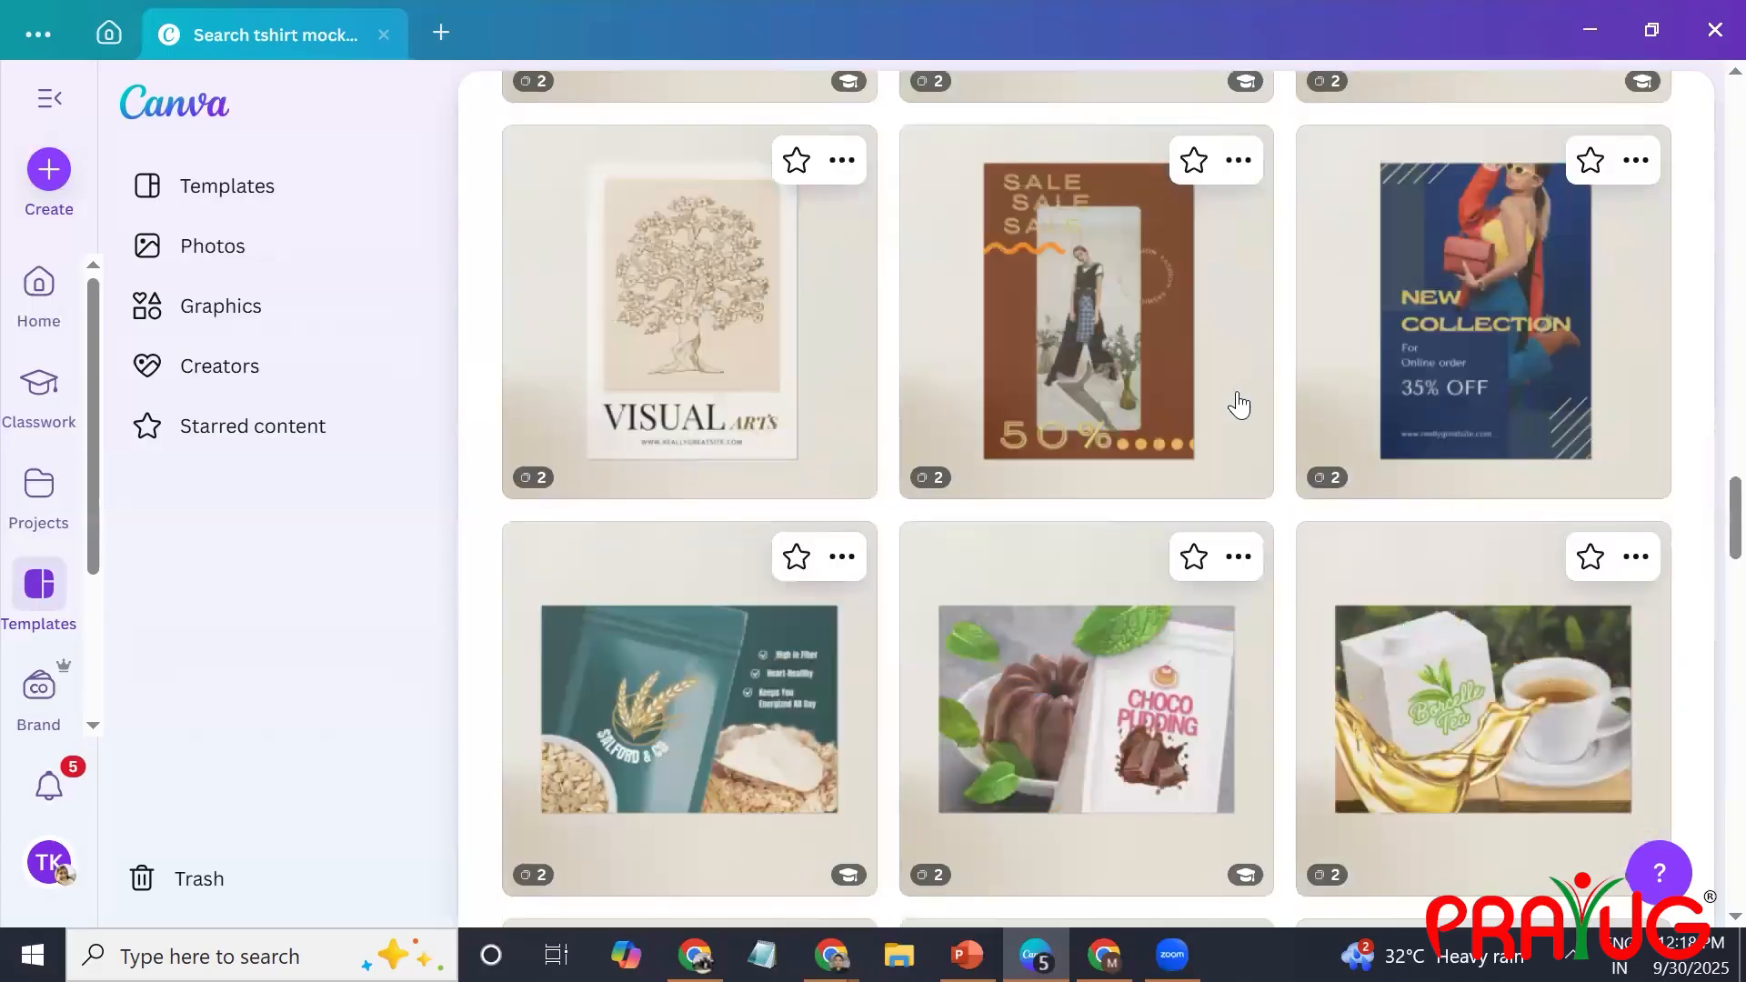
{"action": "scroll", "coordinate": [1239, 405], "scroll_direction": "down", "scroll_amount": 4}
Switch to Chrome and search Google for "physics wallah tshirt" in a new tab.
{"action": "key", "text": "ctrl+t"}
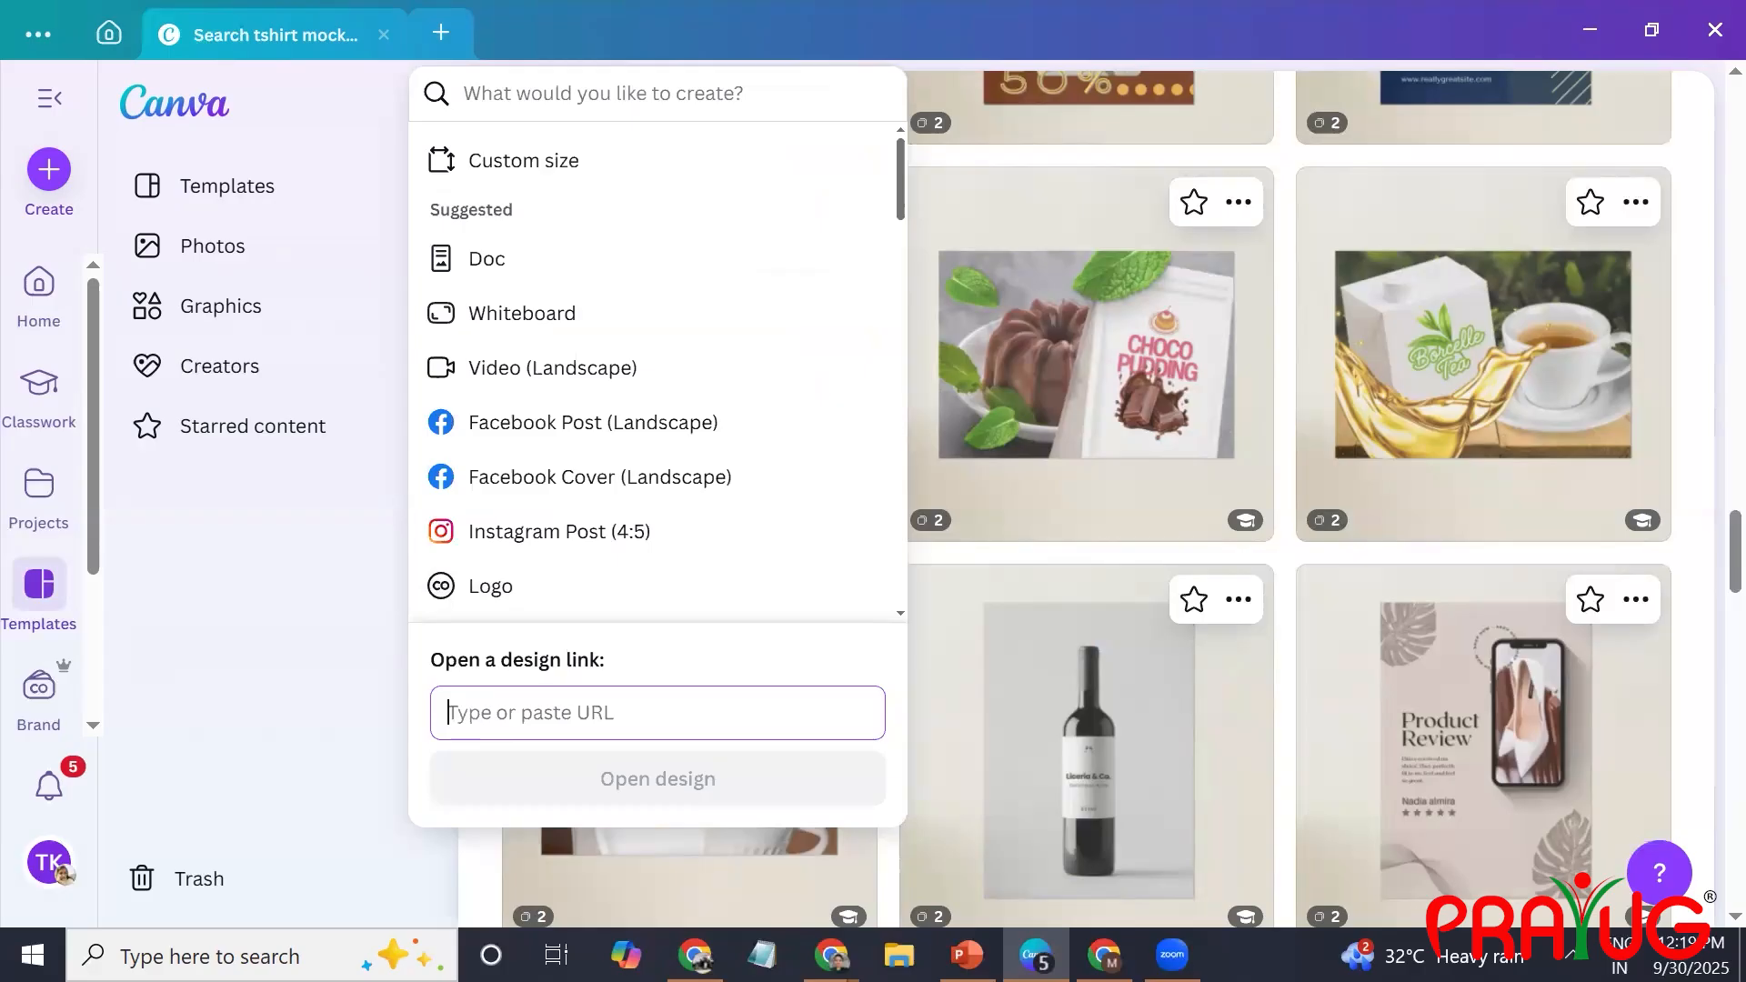
{"action": "left_click", "coordinate": [831, 956]}
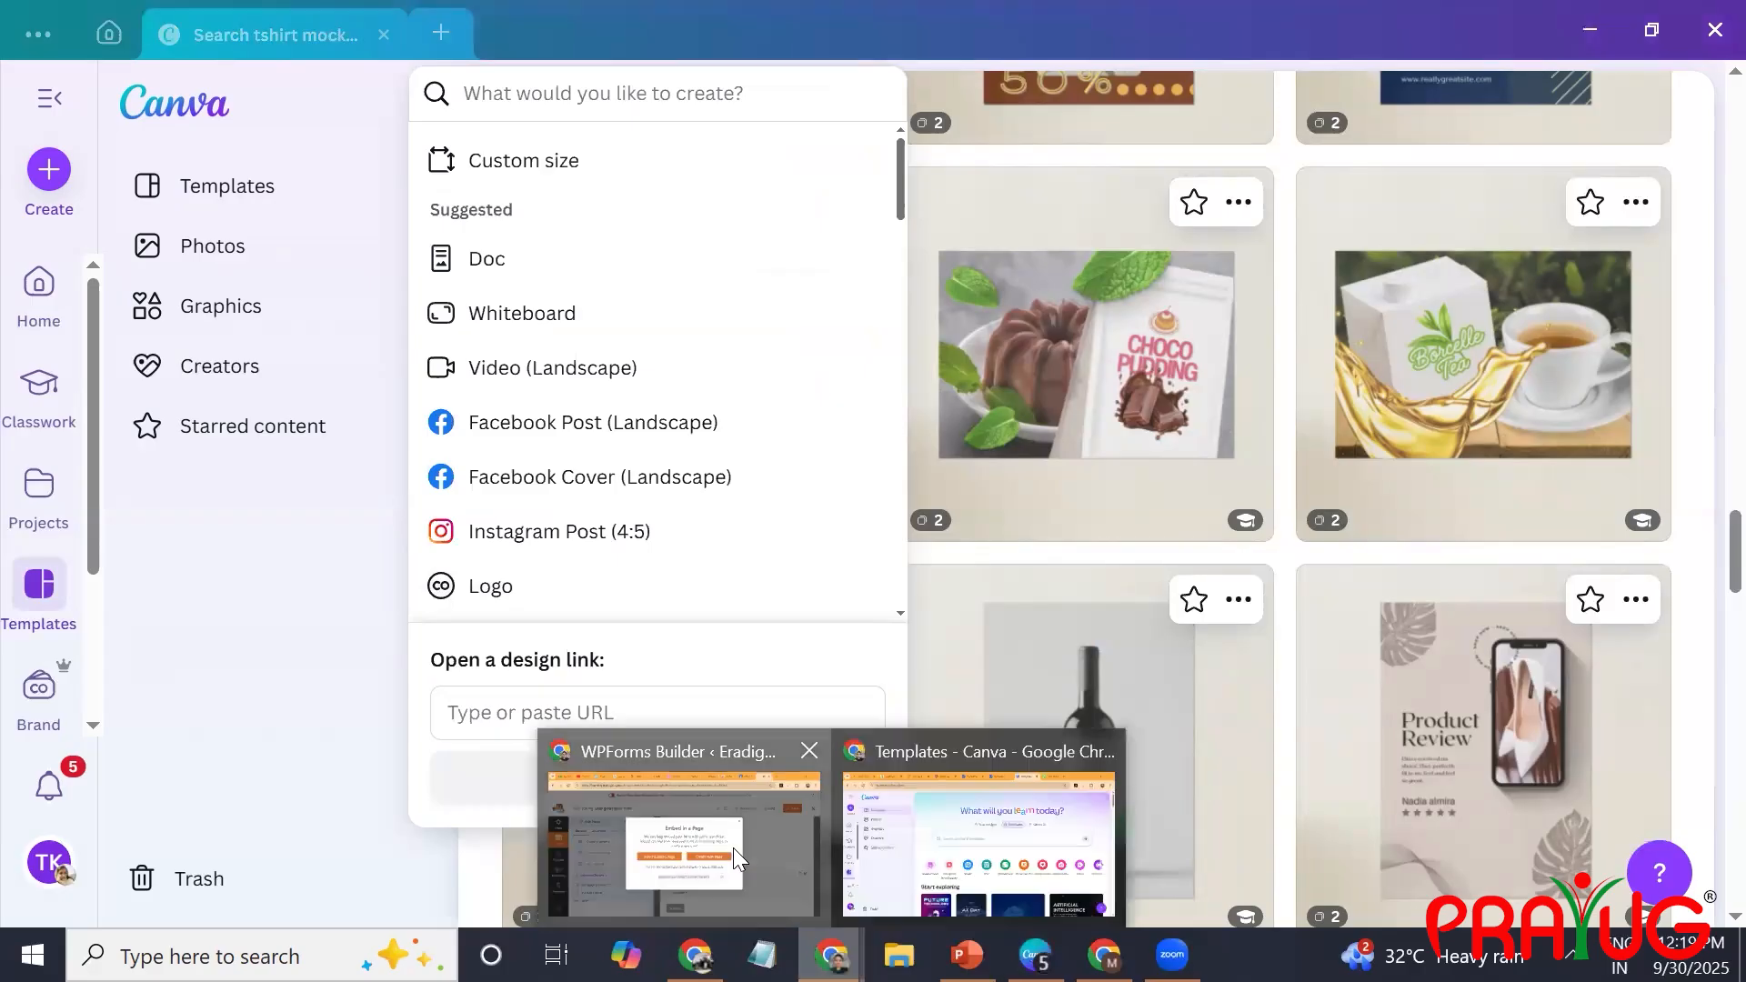
{"action": "left_click", "coordinate": [1466, 28]}
{"action": "type", "text": "phys8ics"}
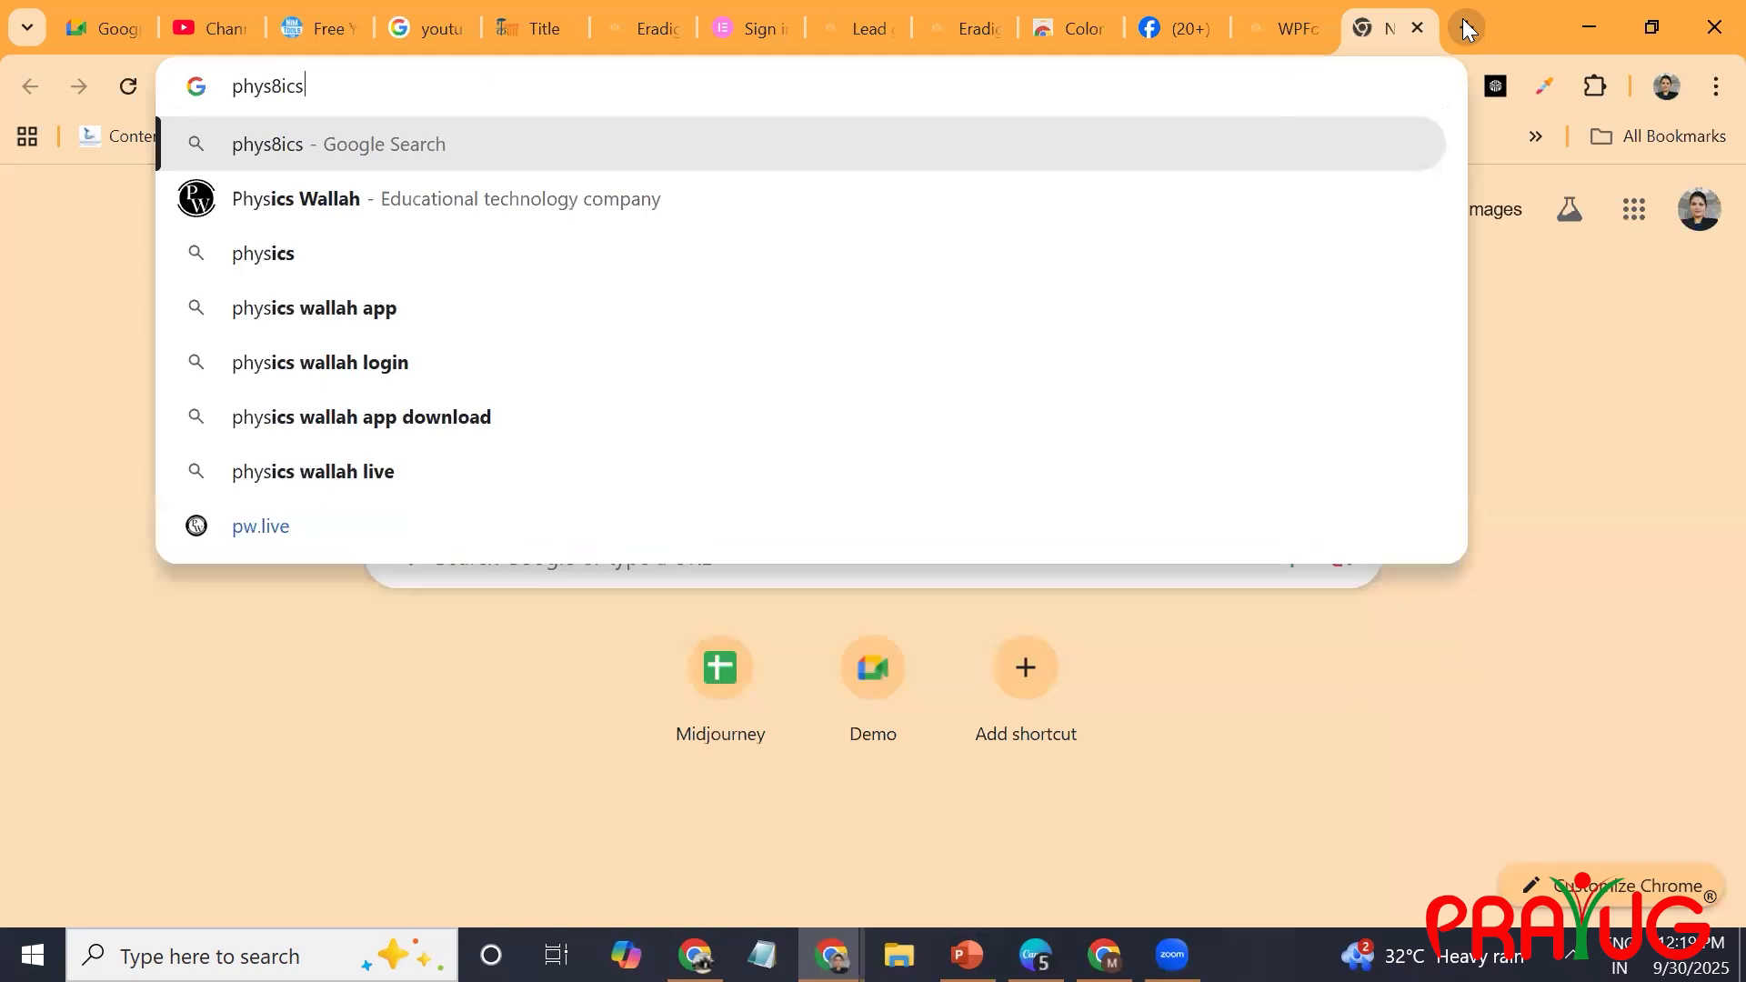
{"action": "key", "text": "Down"}
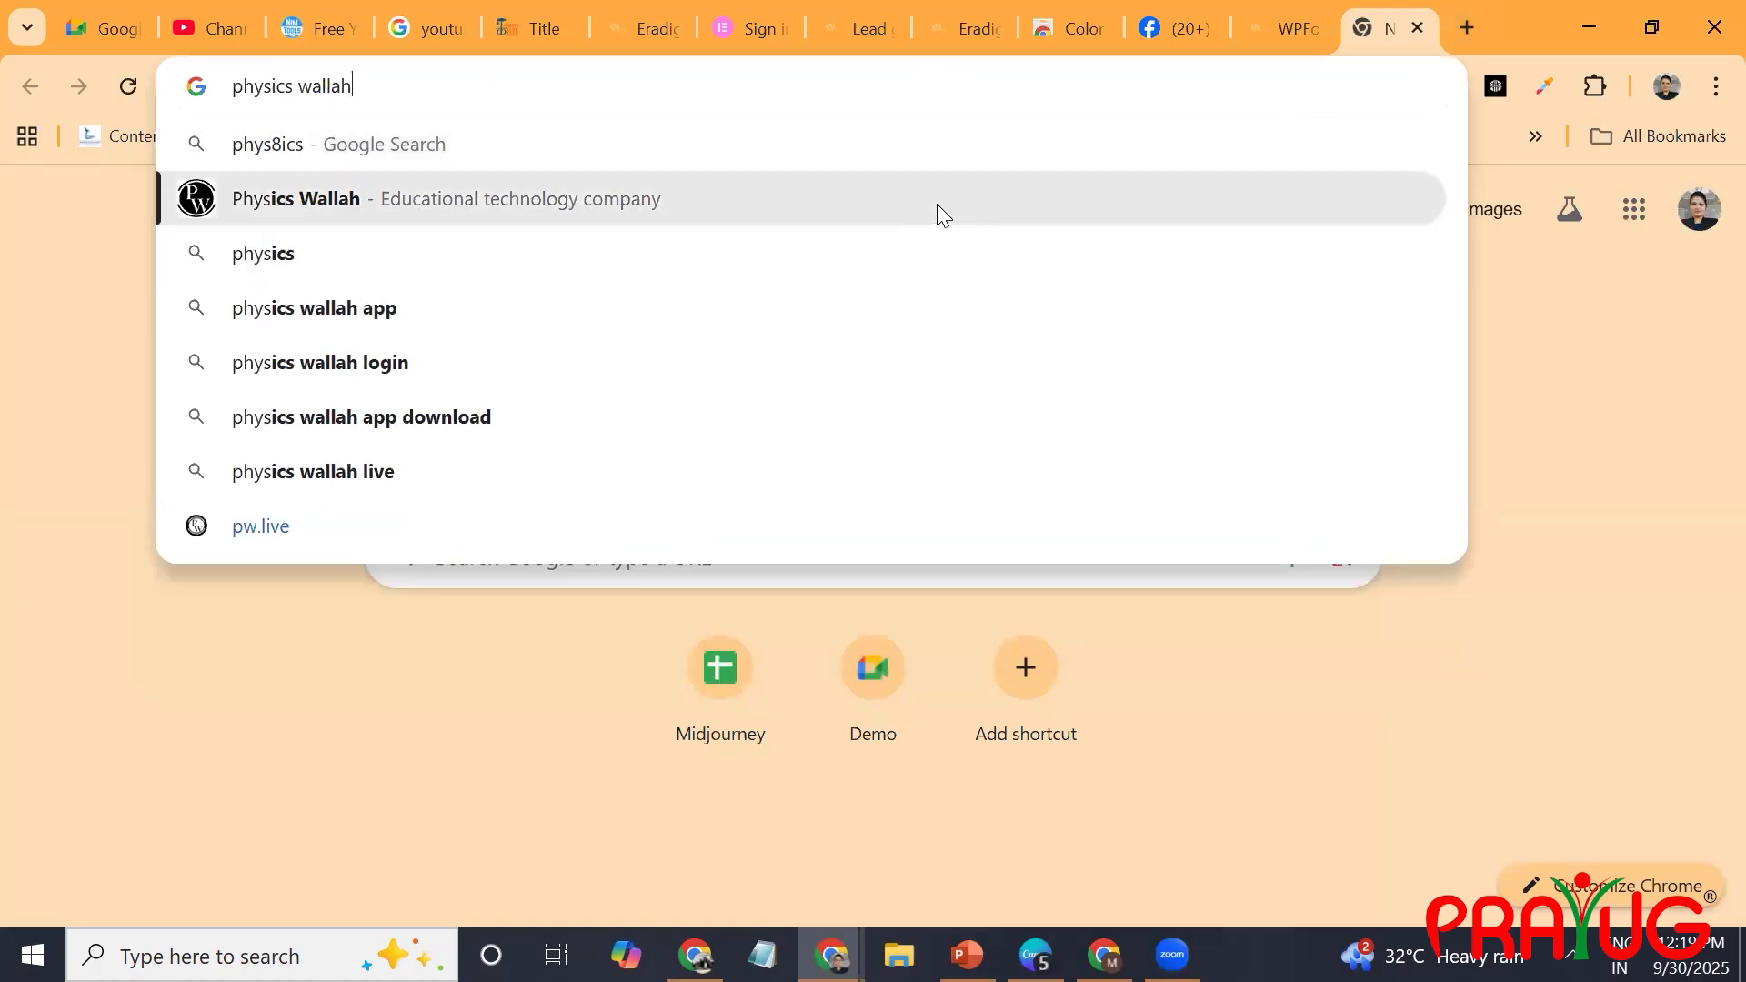
{"action": "left_click", "coordinate": [937, 203]}
{"action": "left_click", "coordinate": [544, 213]}
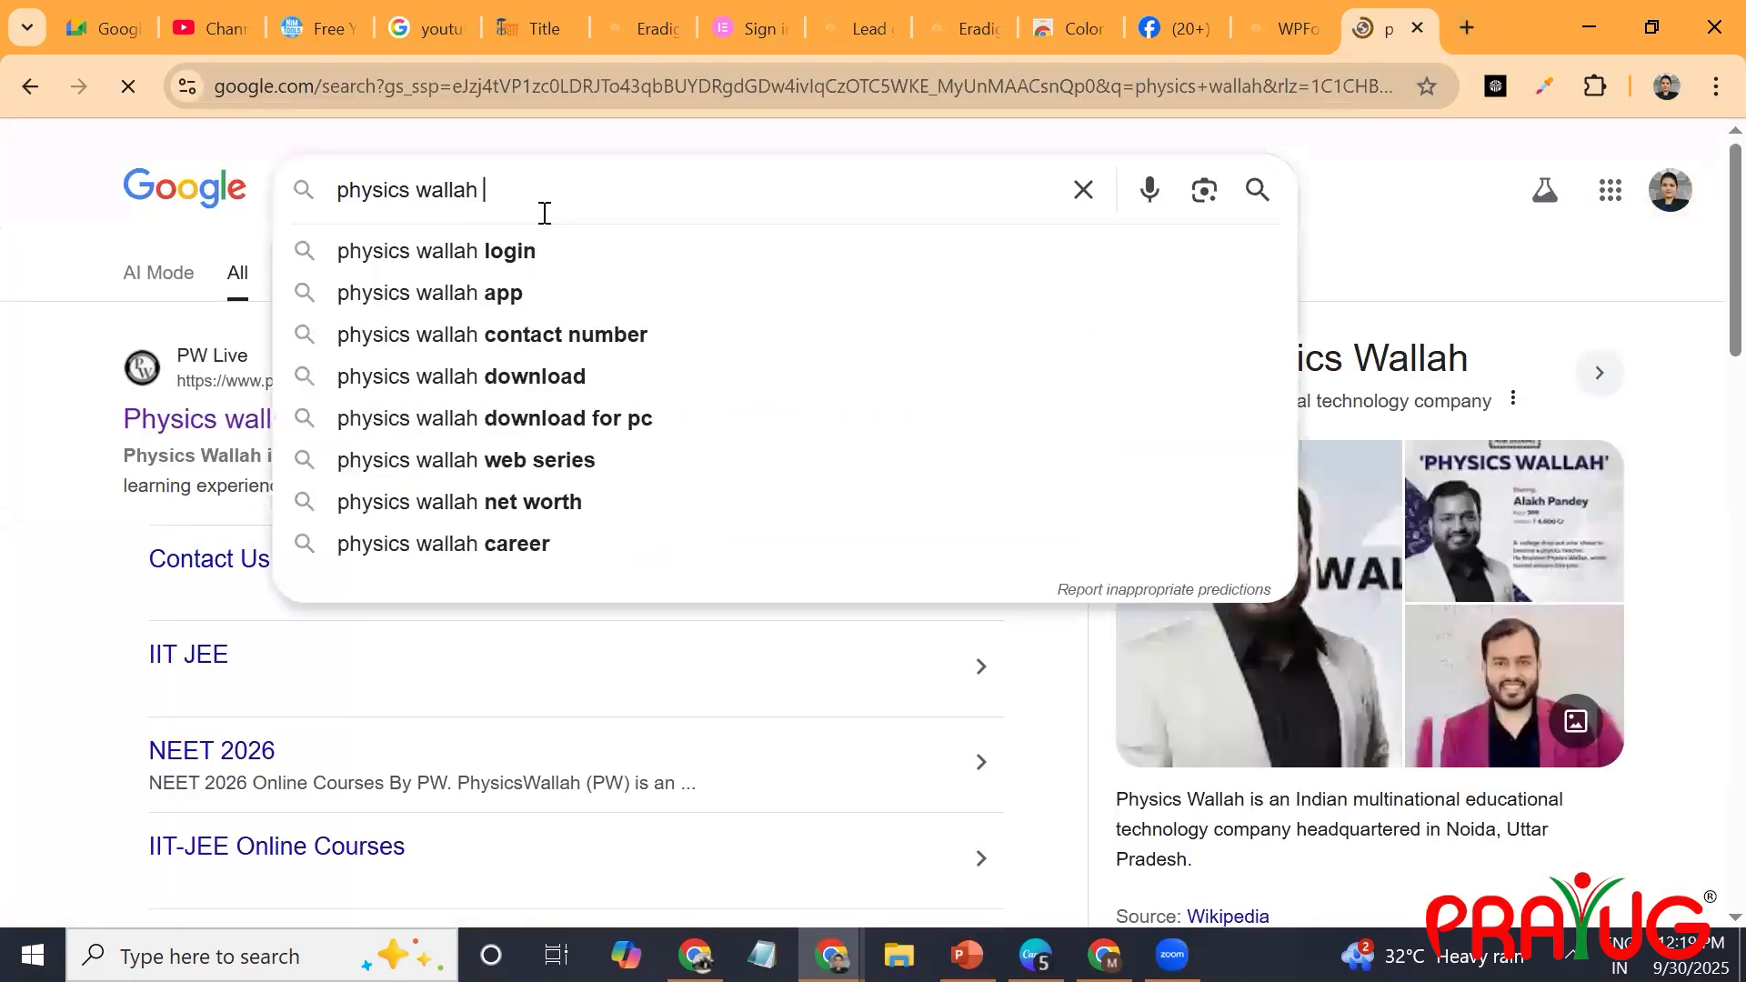
{"action": "type", "text": "tshirt"}
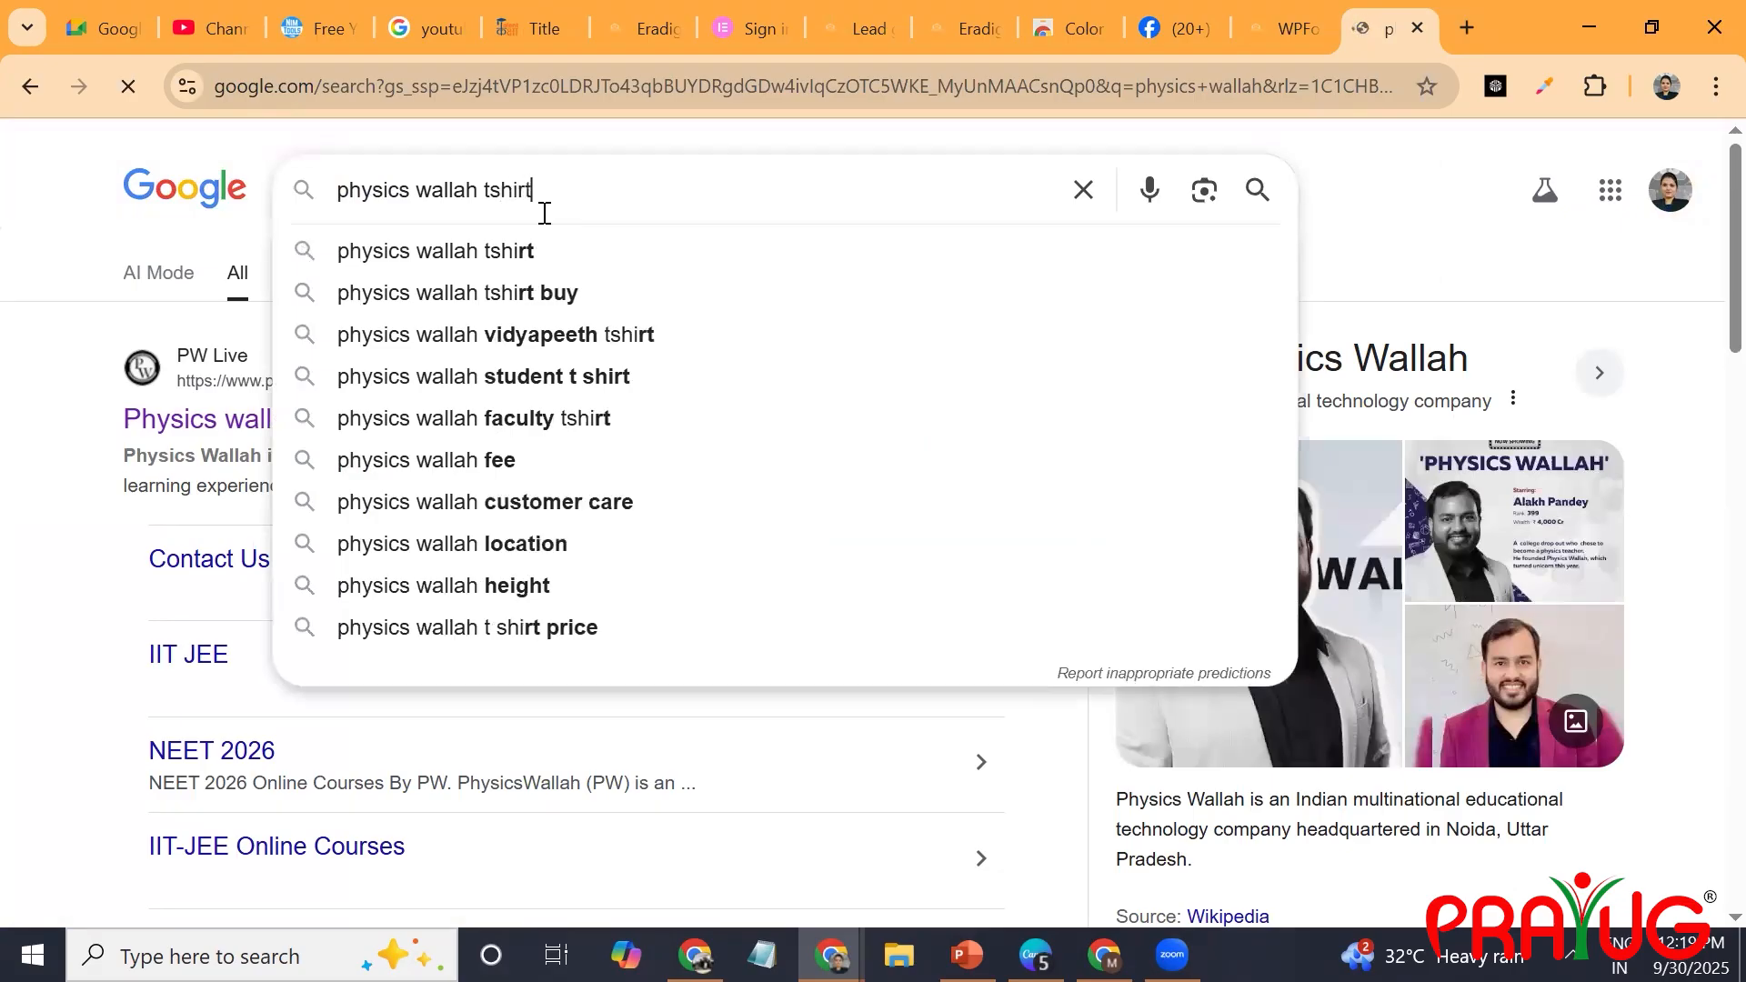
{"action": "key", "text": "Return"}
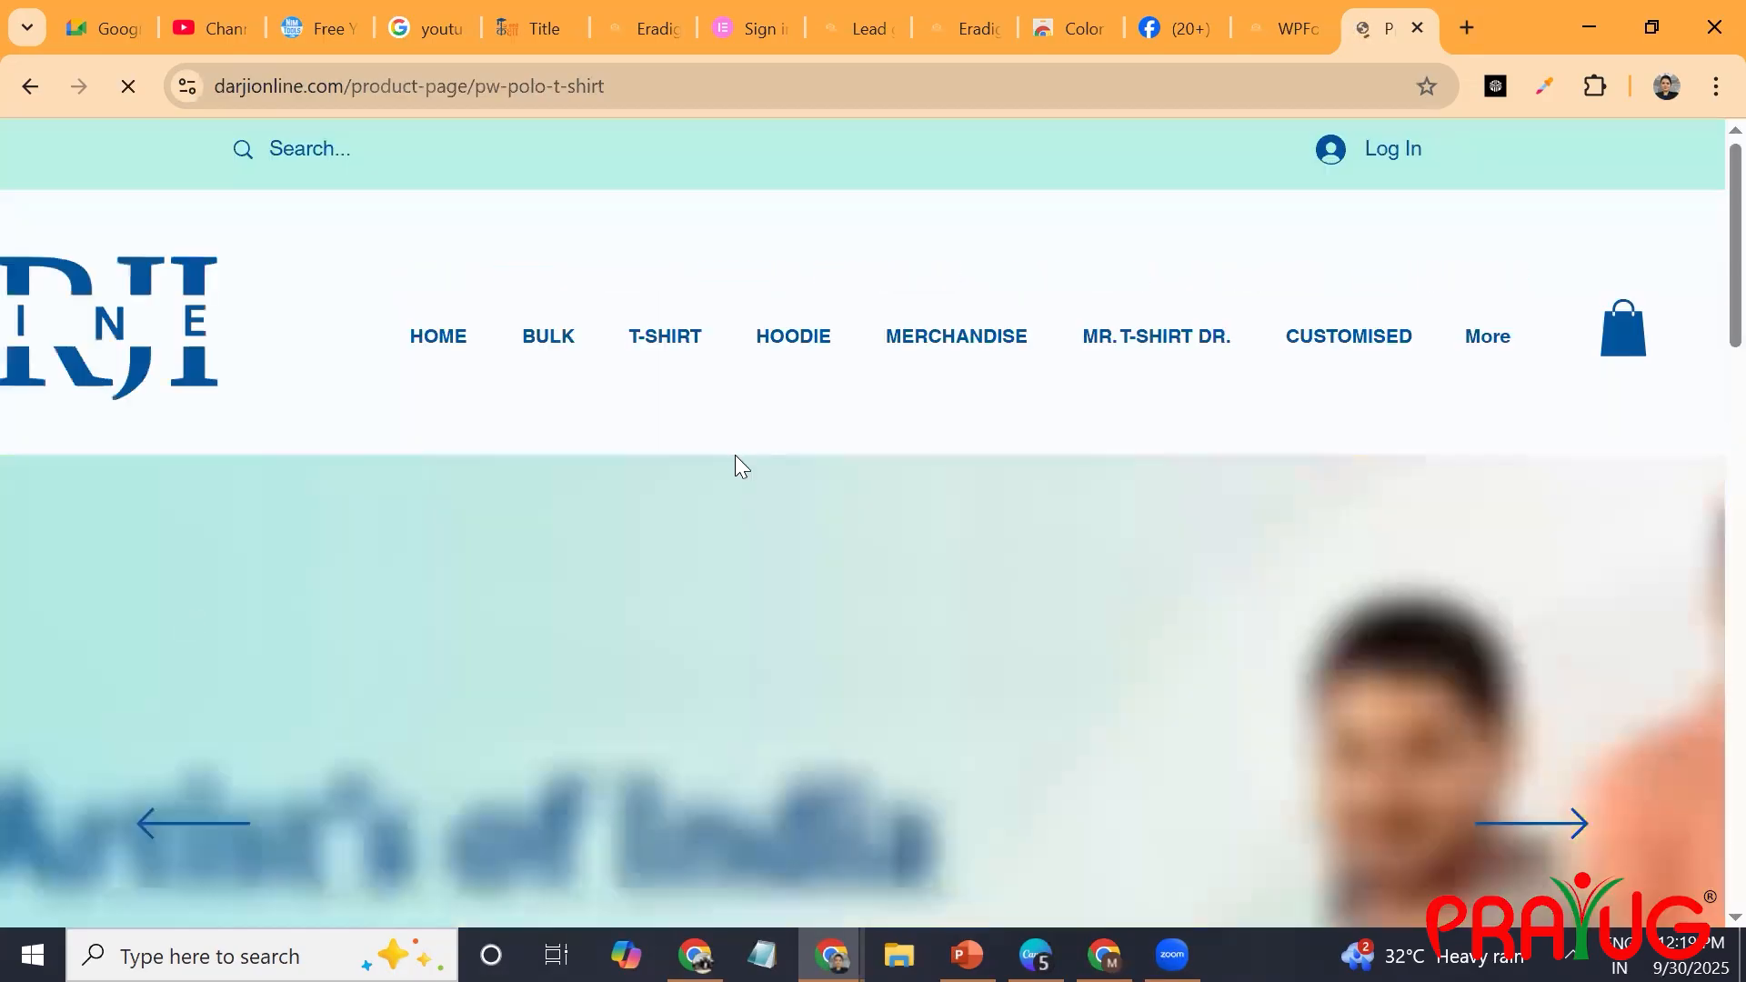
Find the shirt image on the Physics wallah polo T-shirt product page and copy a screen capture of its PW chest logo.
{"action": "scroll", "coordinate": [977, 587], "scroll_direction": "down", "scroll_amount": 4}
{"action": "scroll", "coordinate": [977, 587], "scroll_direction": "down", "scroll_amount": 14}
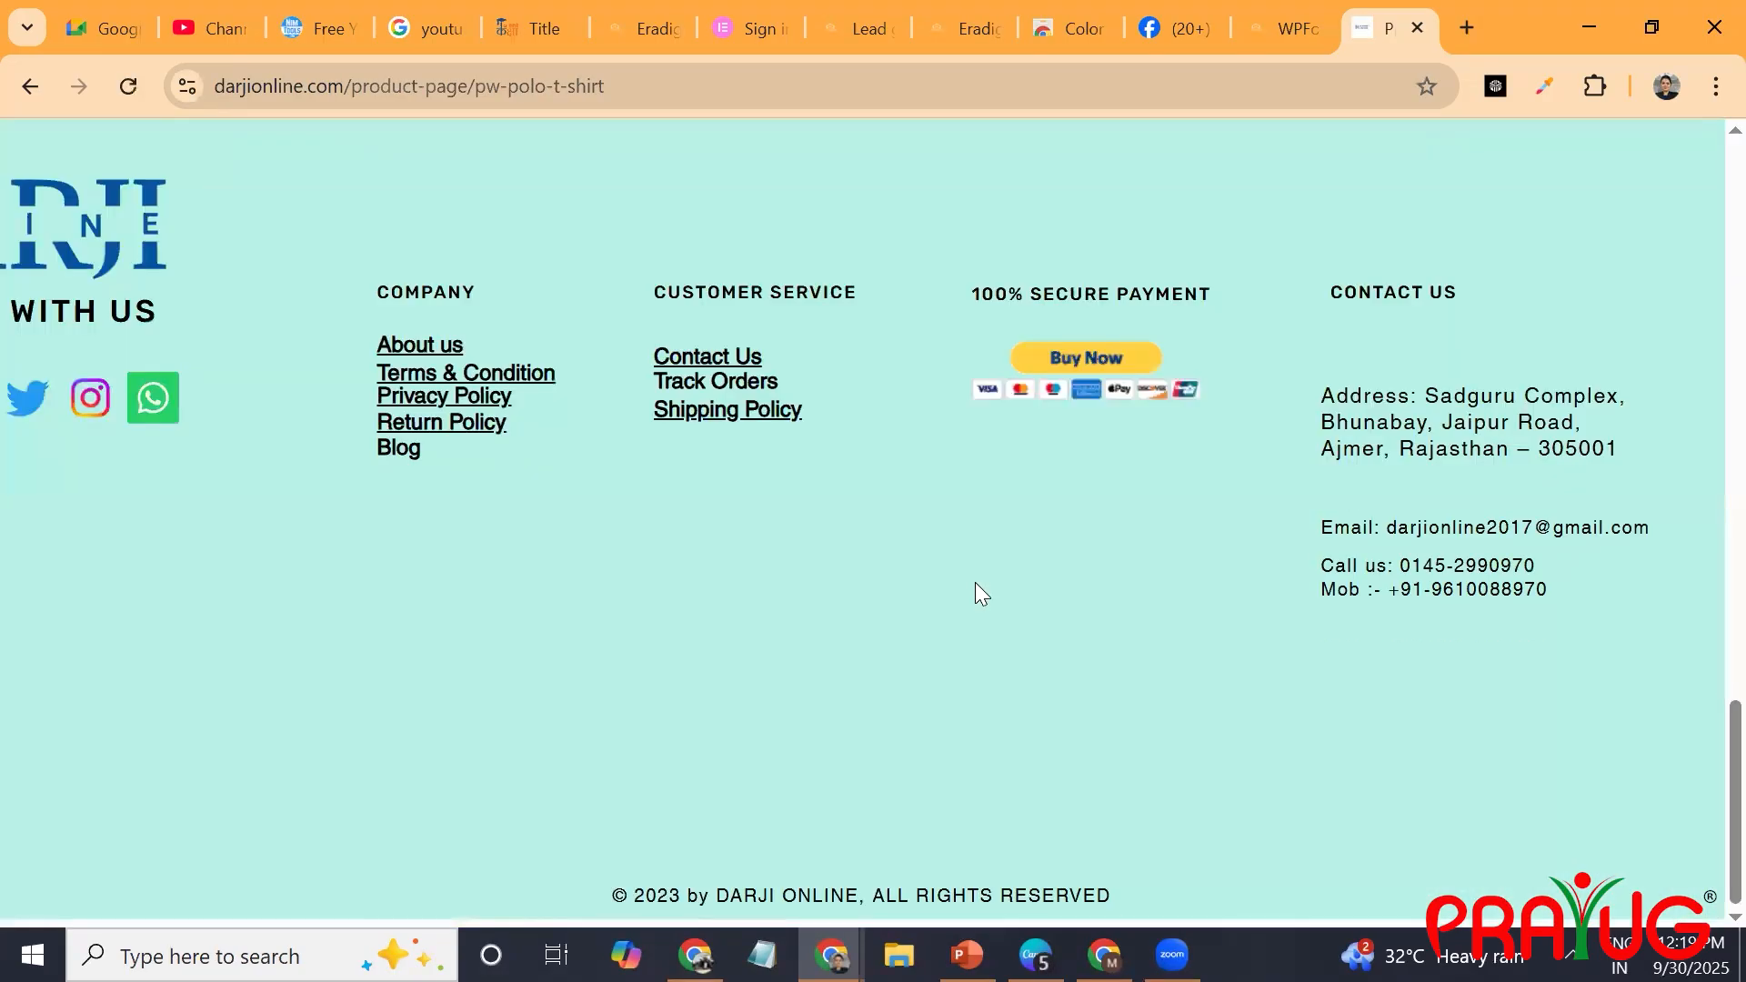
{"action": "scroll", "coordinate": [977, 587], "scroll_direction": "up", "scroll_amount": 7}
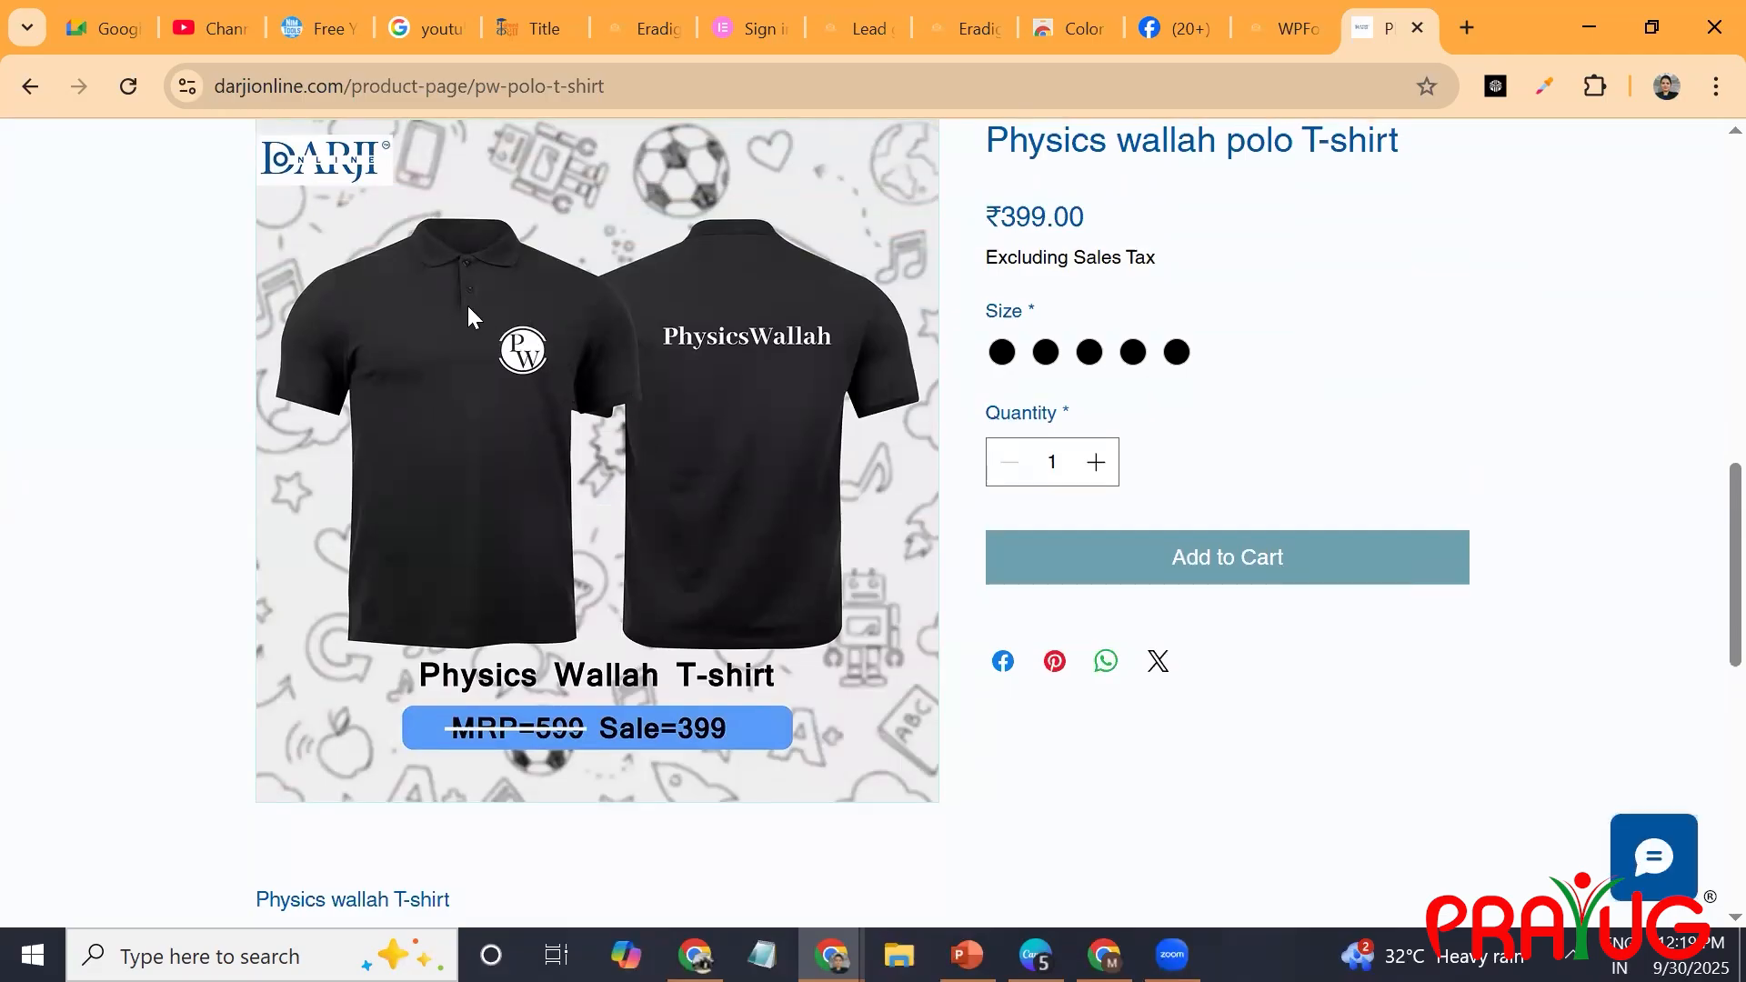
{"action": "key", "text": "Print"}
{"action": "left_click_drag", "start_coordinate": [465, 308], "coordinate": [582, 406]}
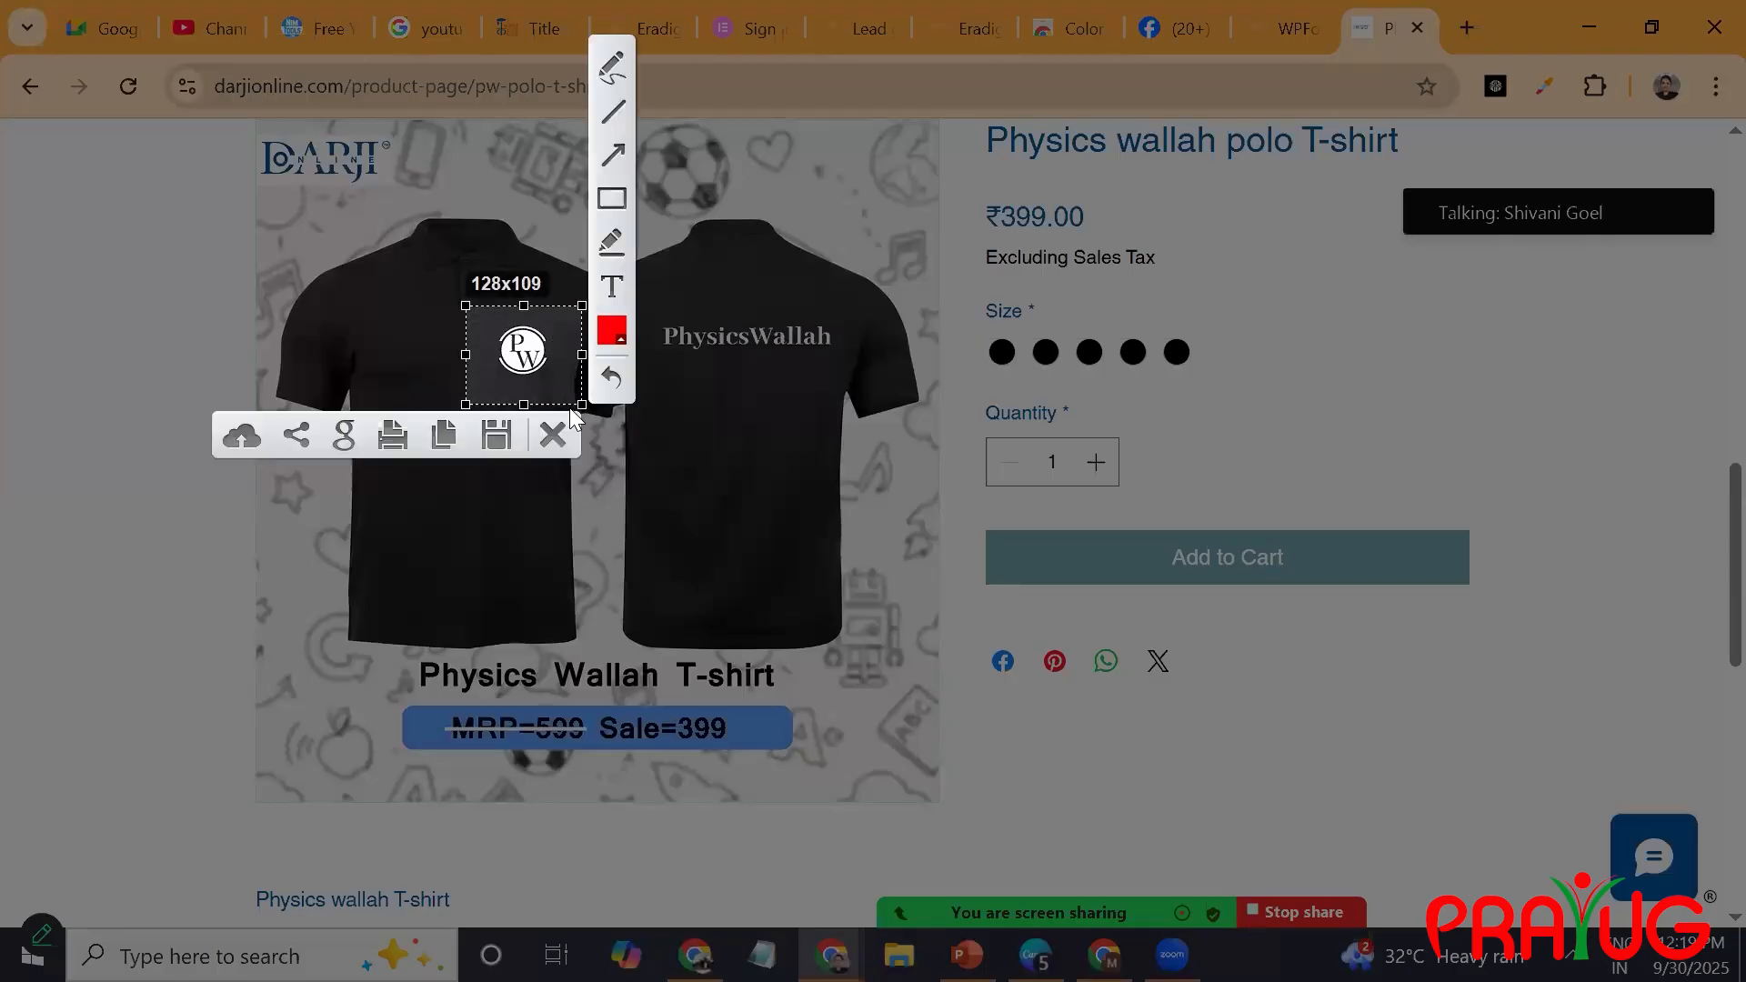
{"action": "key", "text": "ctrl+c"}
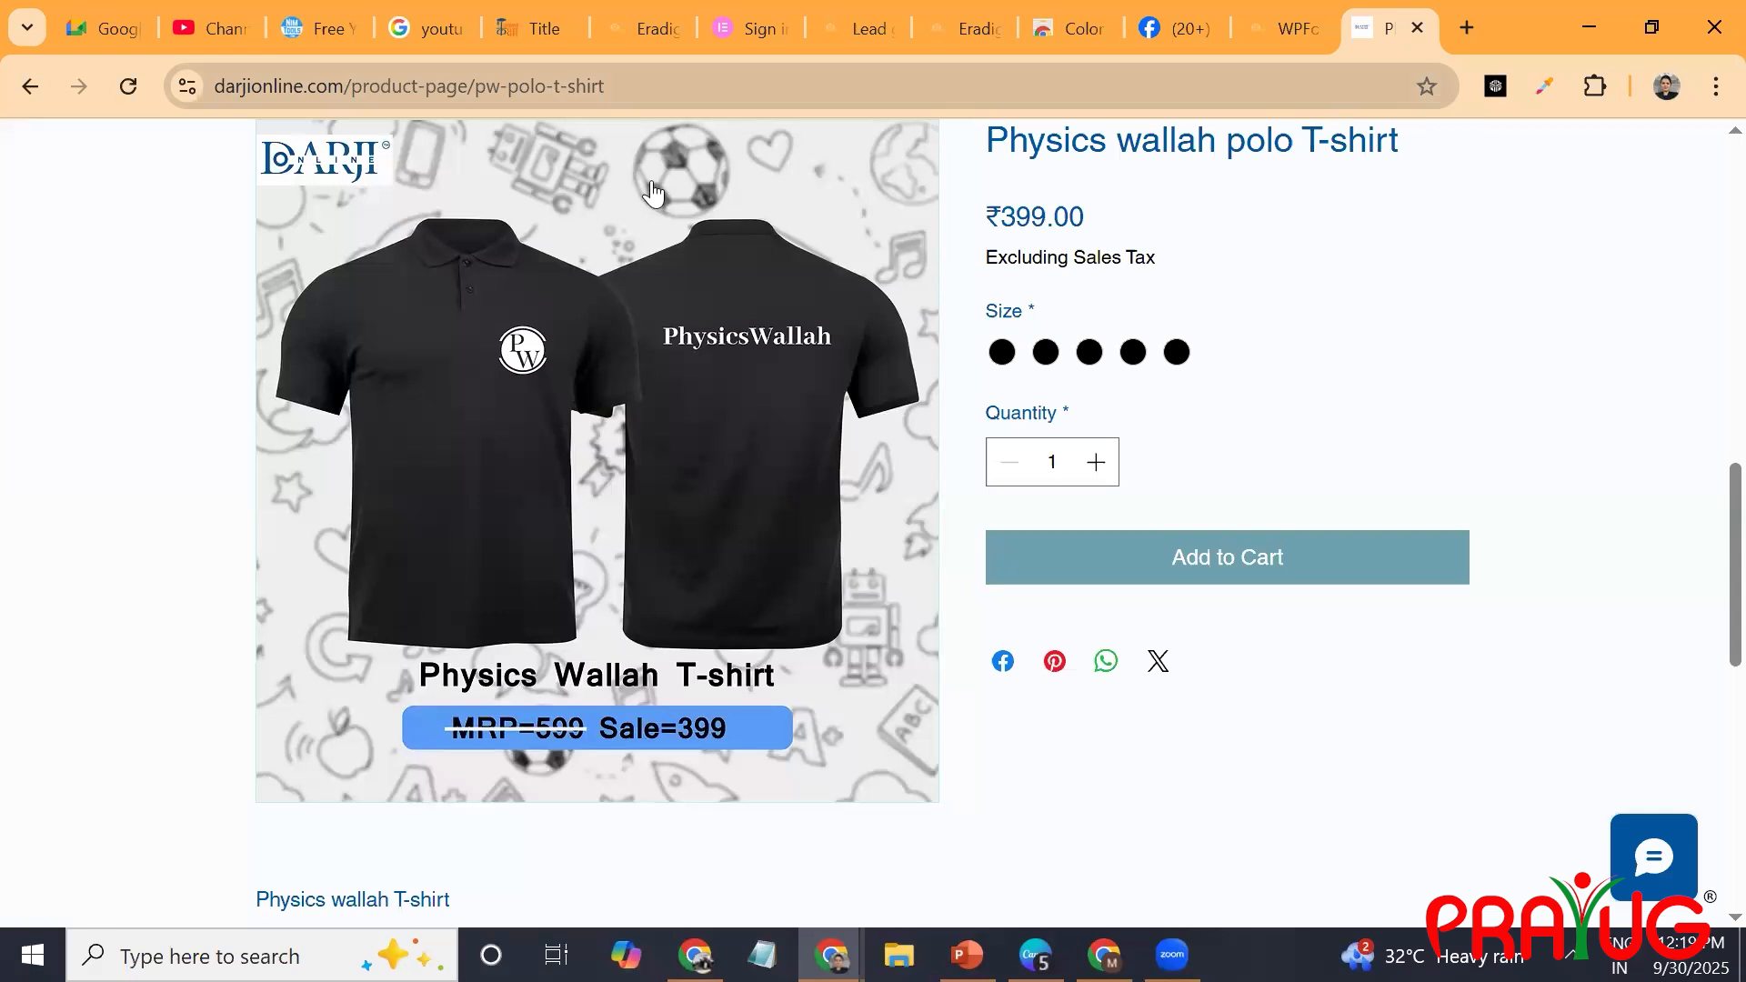
Switch back to Canva and remove the Printables filter from the "tshirt mockups" template search.
{"action": "key", "text": "alt+Tab"}
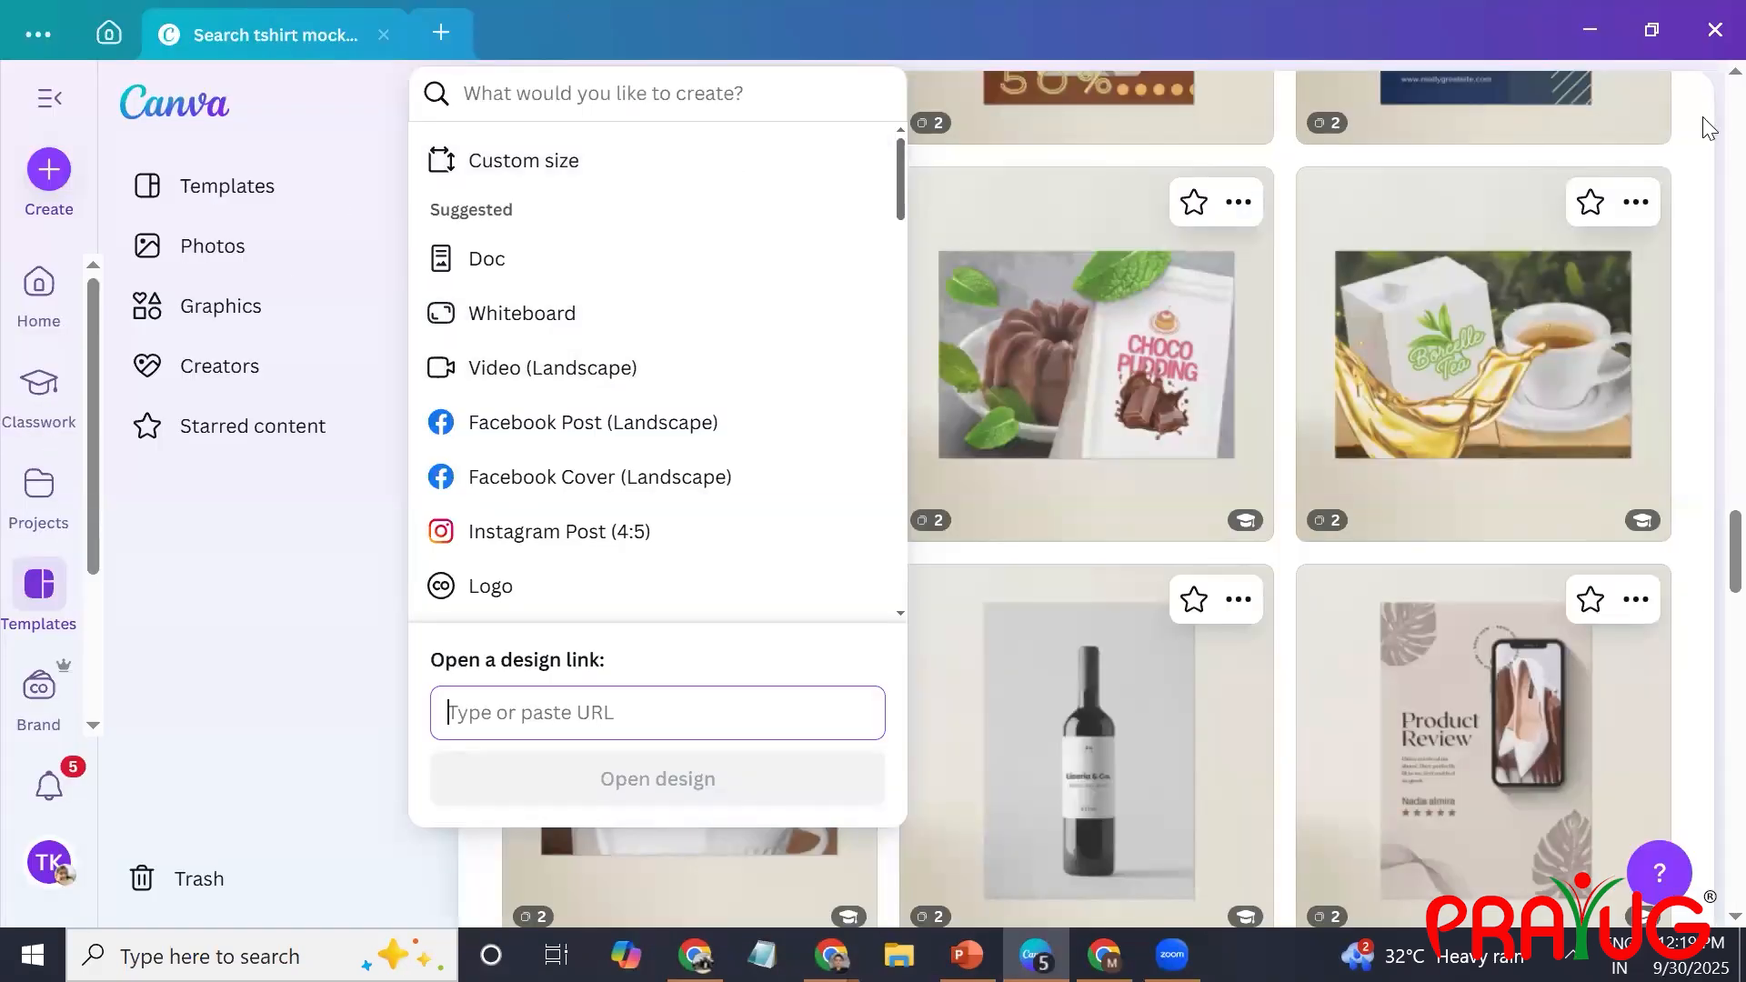
{"action": "left_click", "coordinate": [1709, 264]}
{"action": "scroll", "coordinate": [1709, 264], "scroll_direction": "up", "scroll_amount": 15}
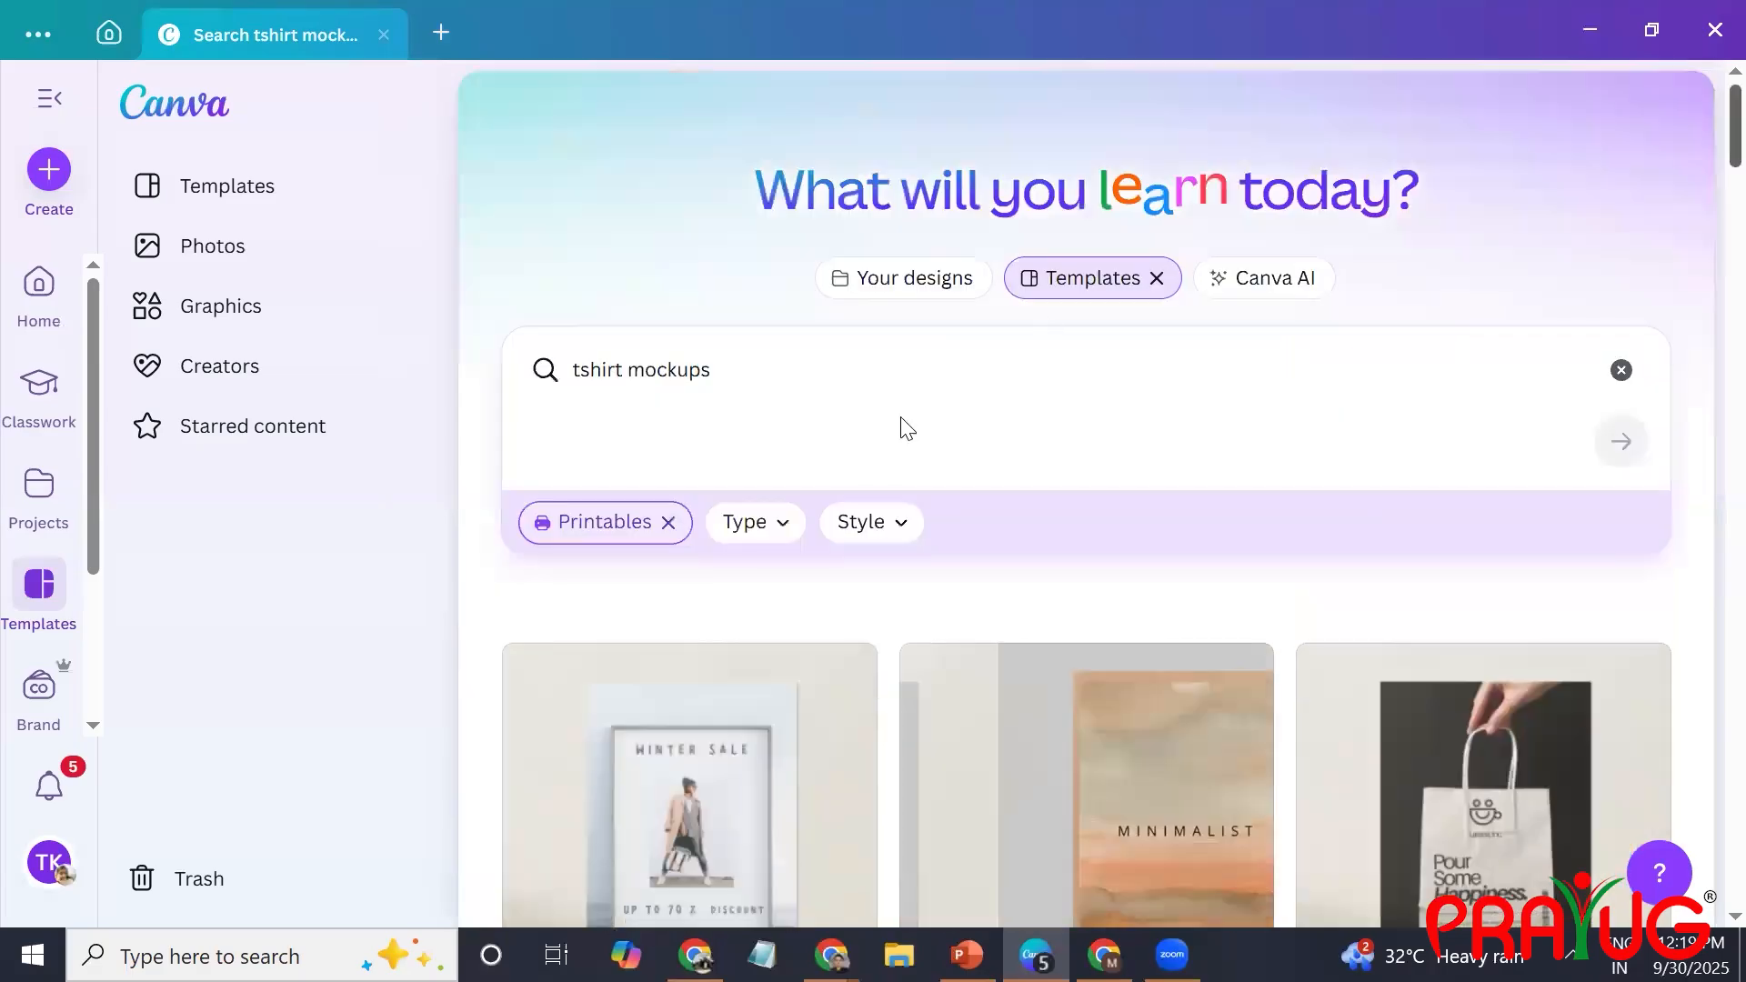
{"action": "left_click", "coordinate": [739, 362]}
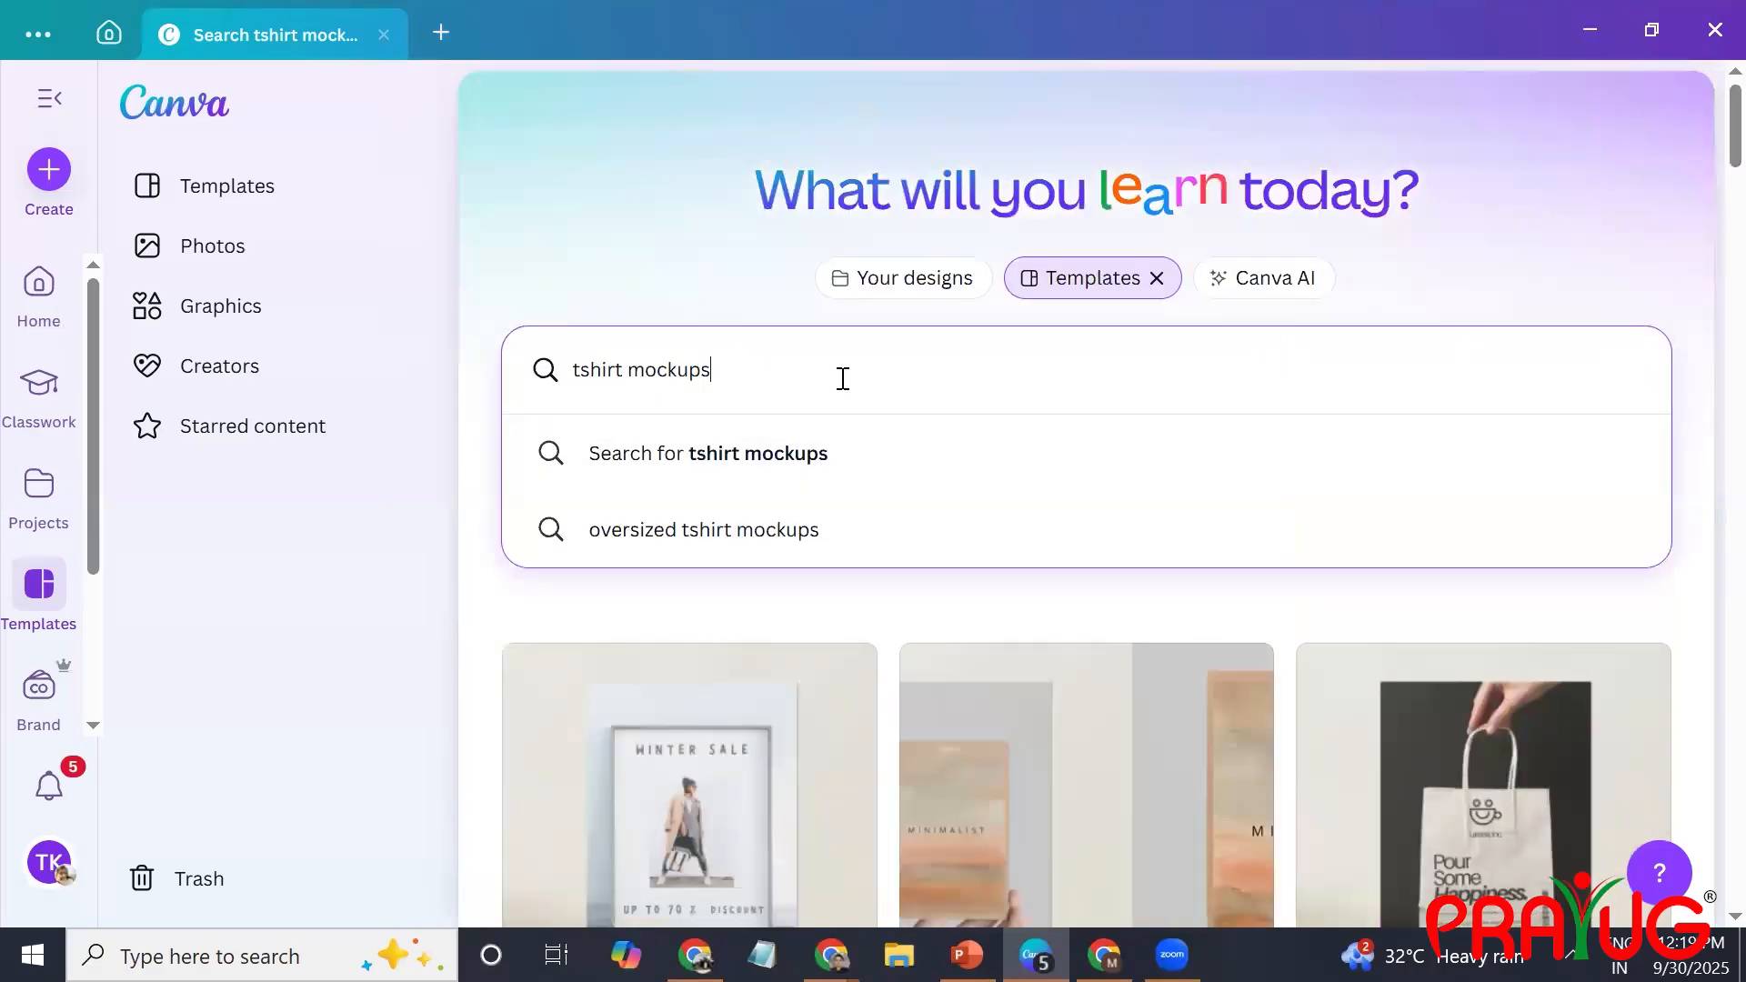
{"action": "left_click", "coordinate": [698, 489]}
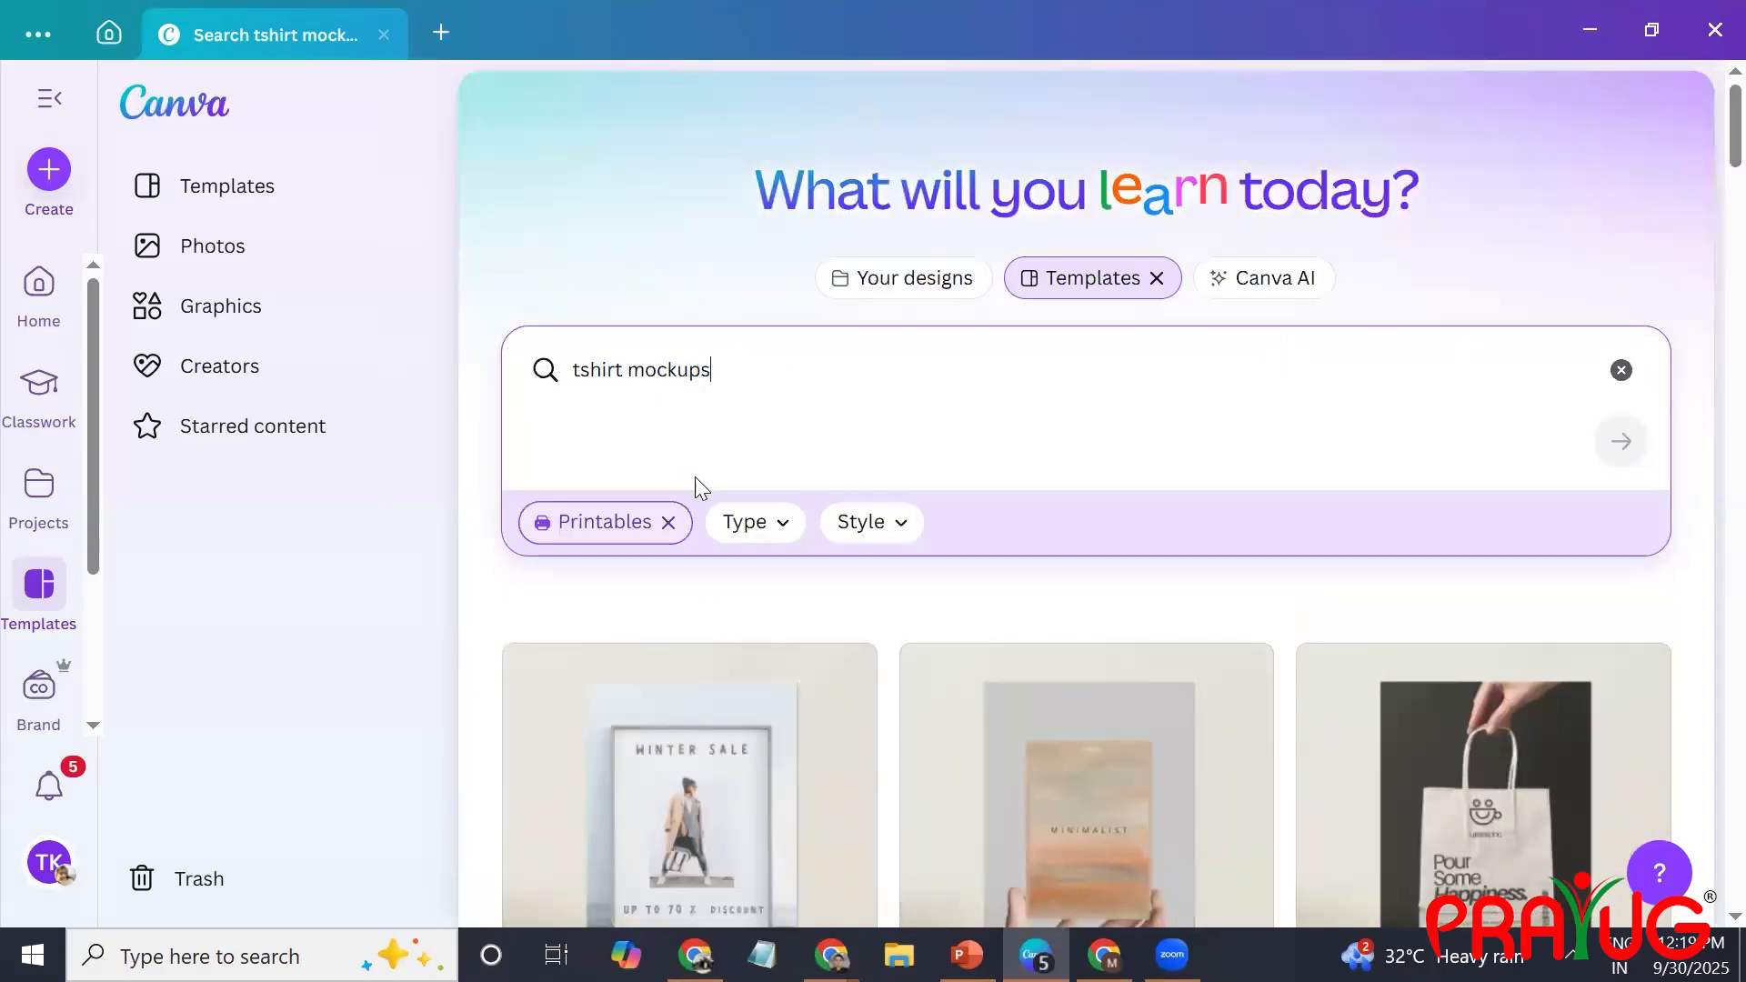
{"action": "left_click", "coordinate": [668, 522]}
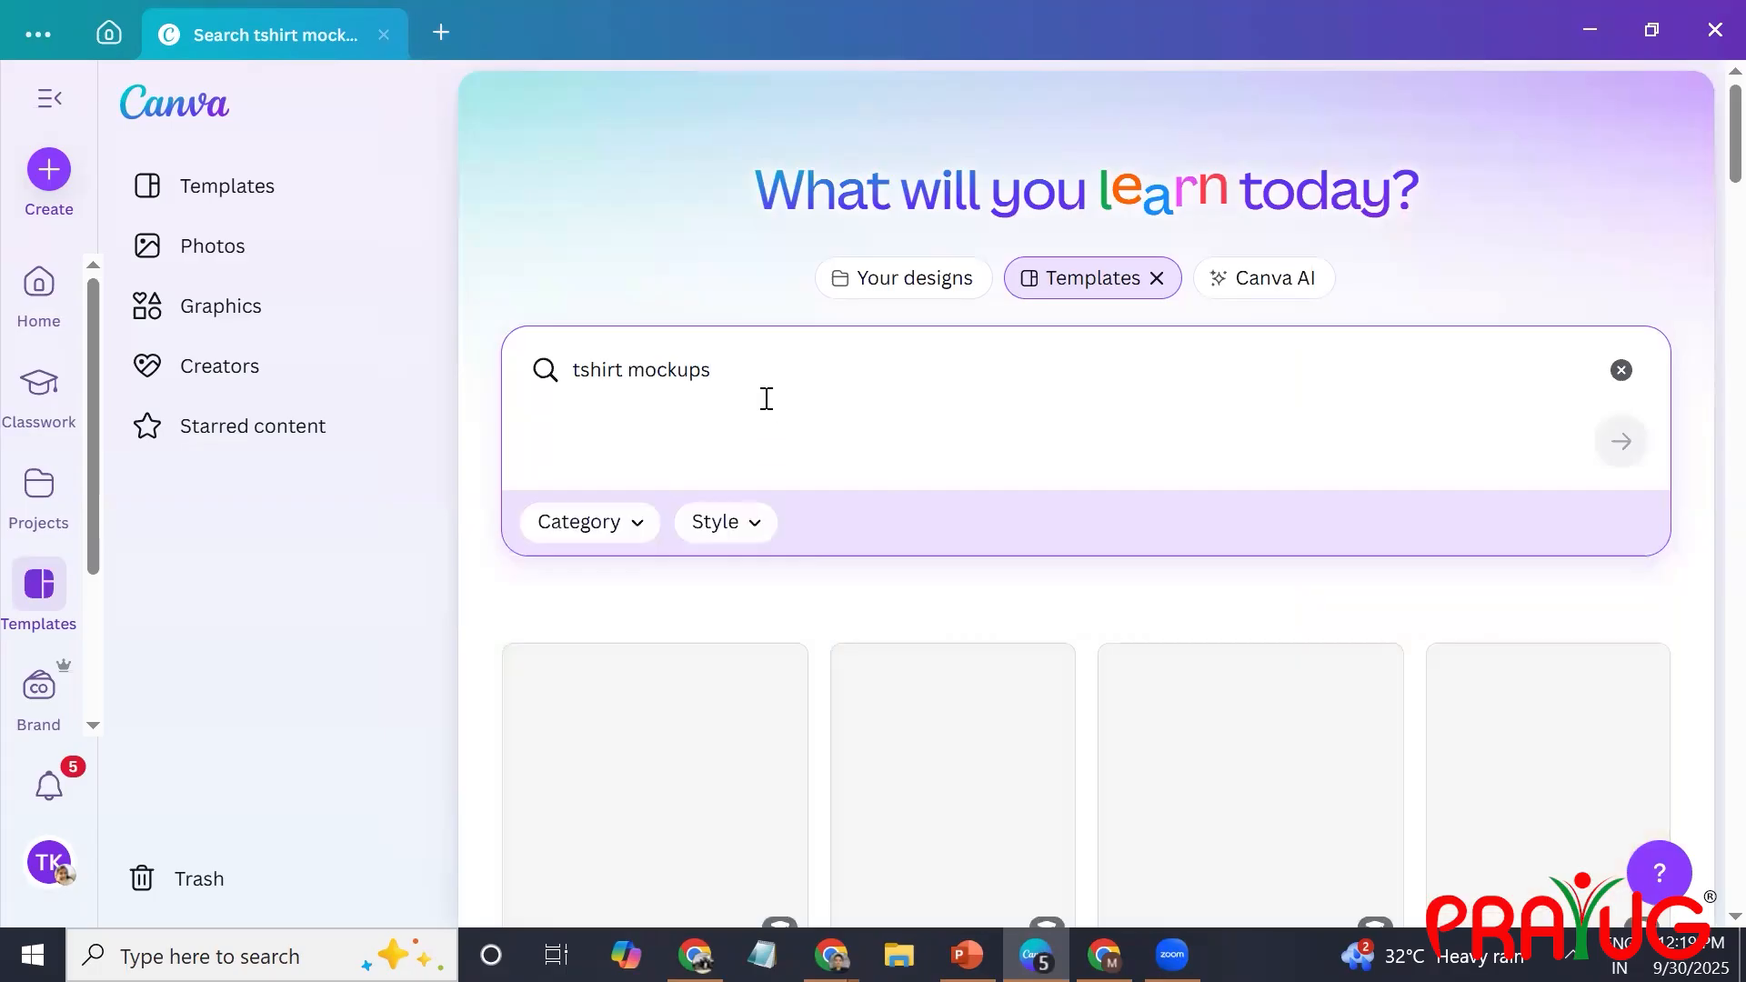
{"action": "left_click", "coordinate": [765, 398]}
Browse the unfiltered mockups and open the Black and Gray Minimalist T-Shirt Mockup Instagram Post template for editing.
{"action": "scroll", "coordinate": [767, 399], "scroll_direction": "down", "scroll_amount": 6}
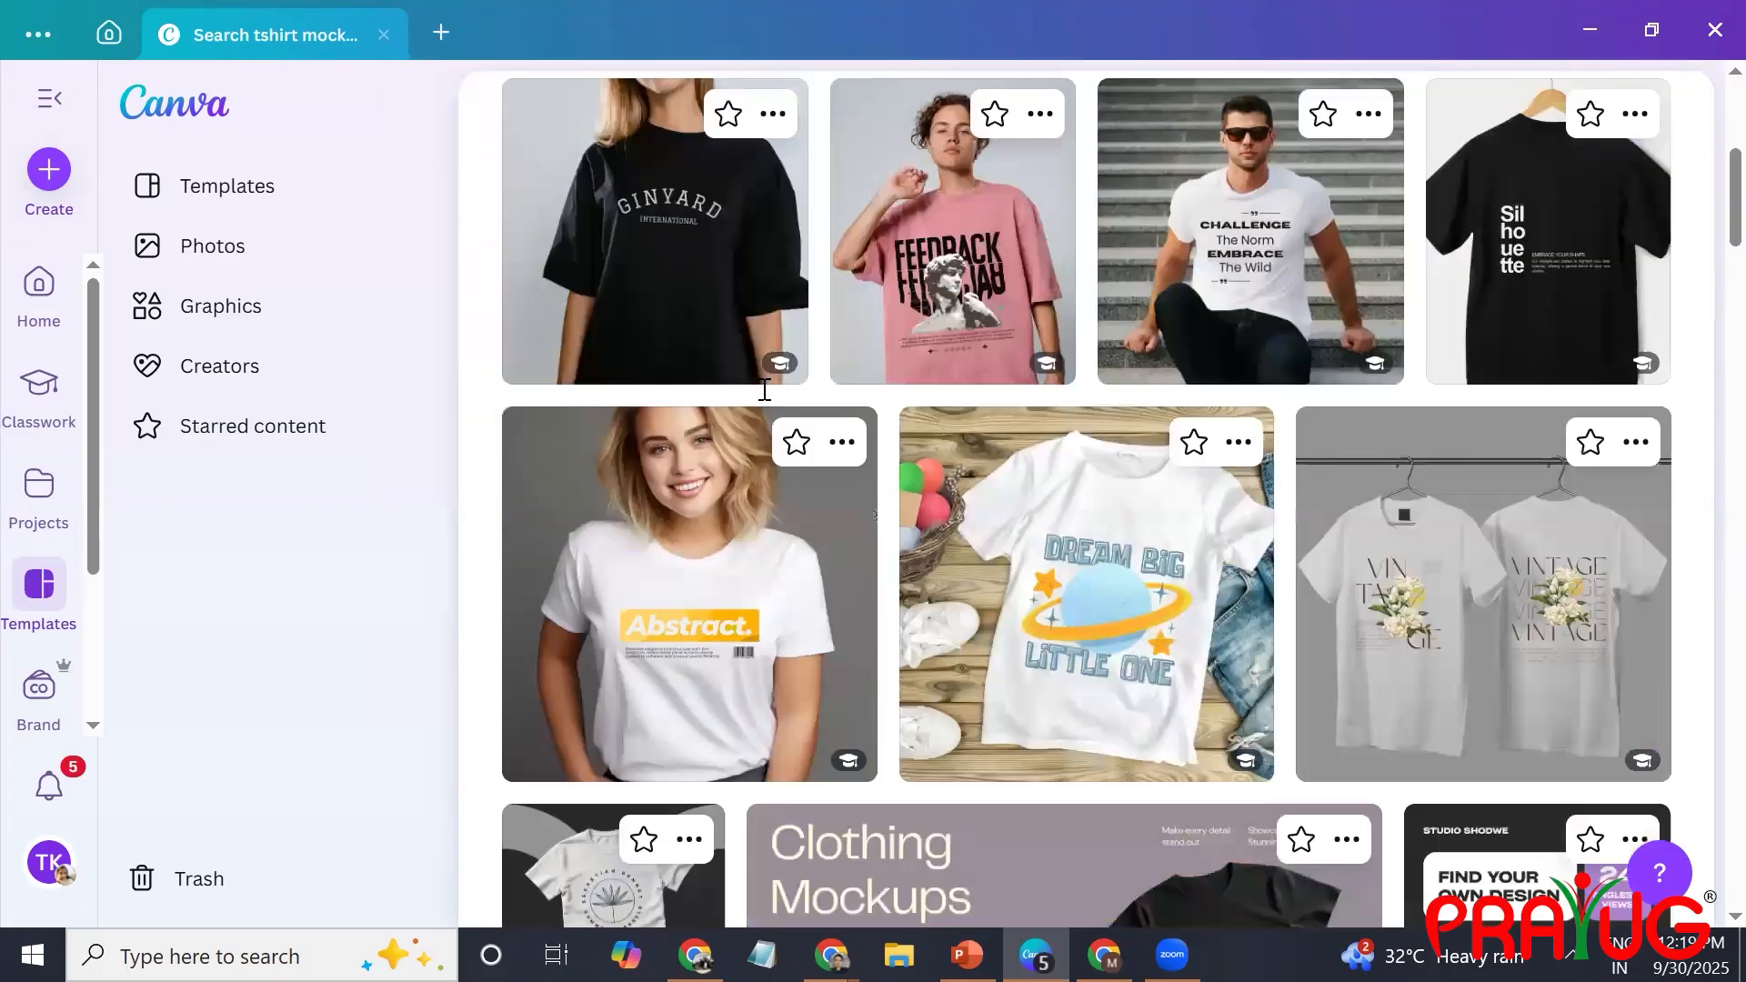
{"action": "scroll", "coordinate": [764, 389], "scroll_direction": "down", "scroll_amount": 12}
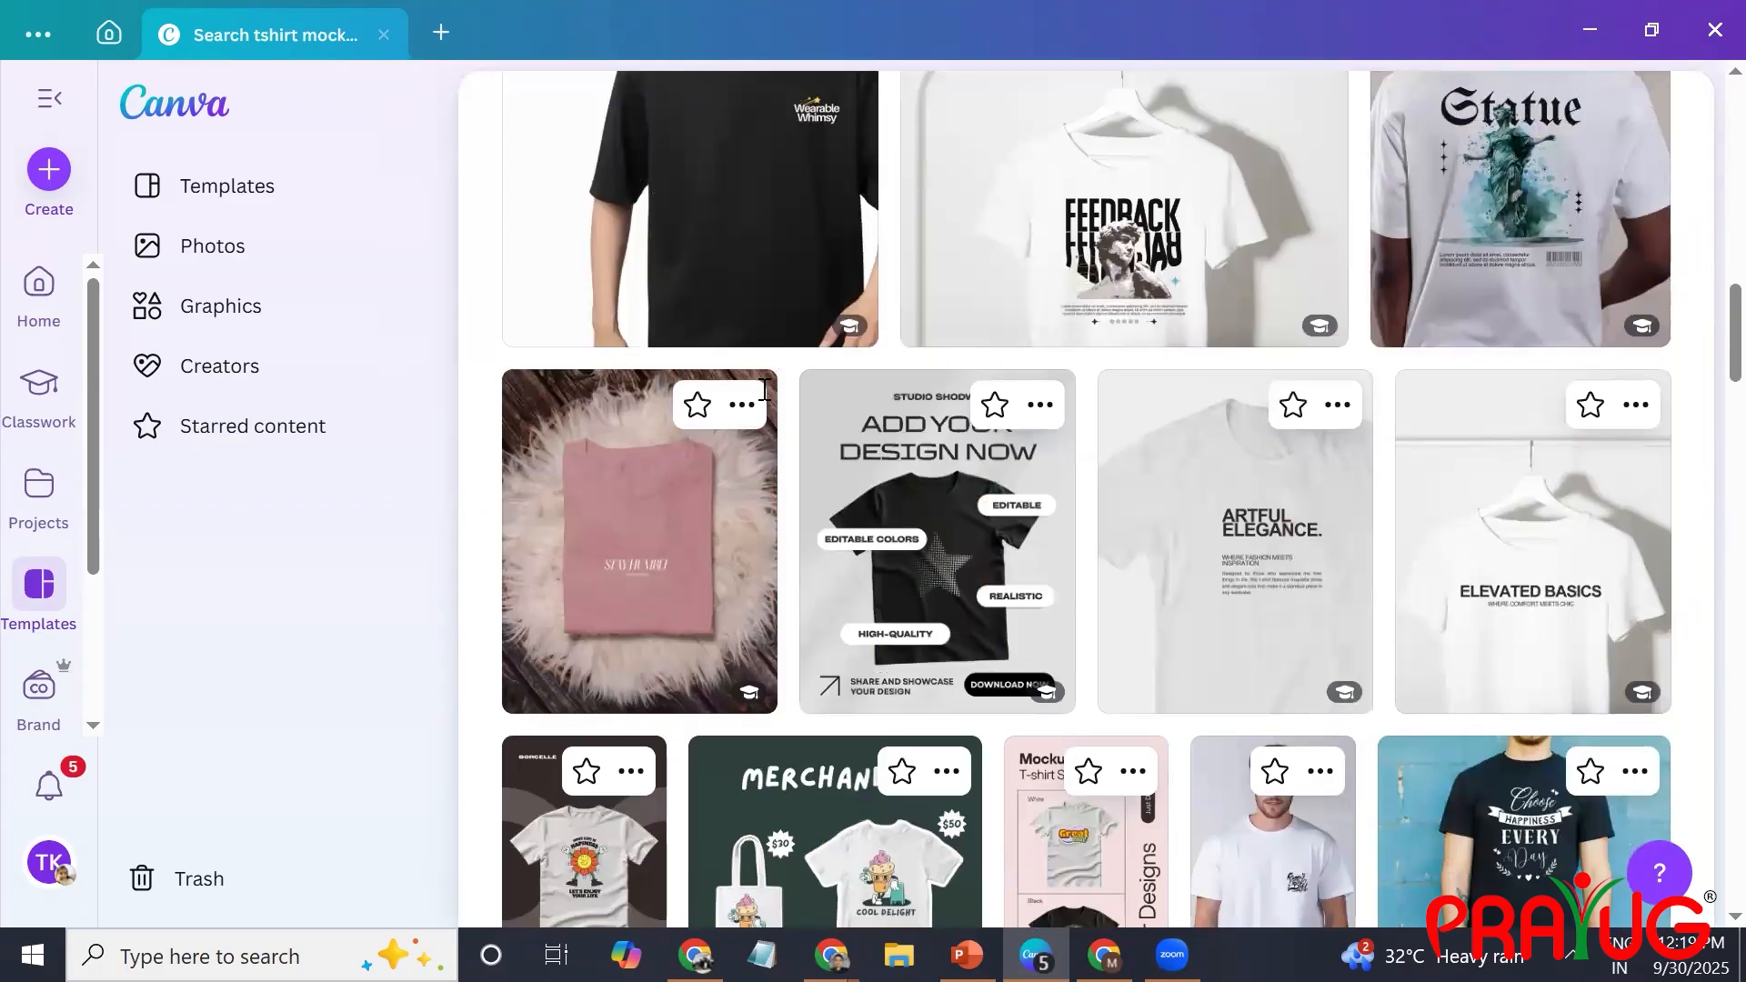
{"action": "scroll", "coordinate": [765, 391], "scroll_direction": "up", "scroll_amount": 18}
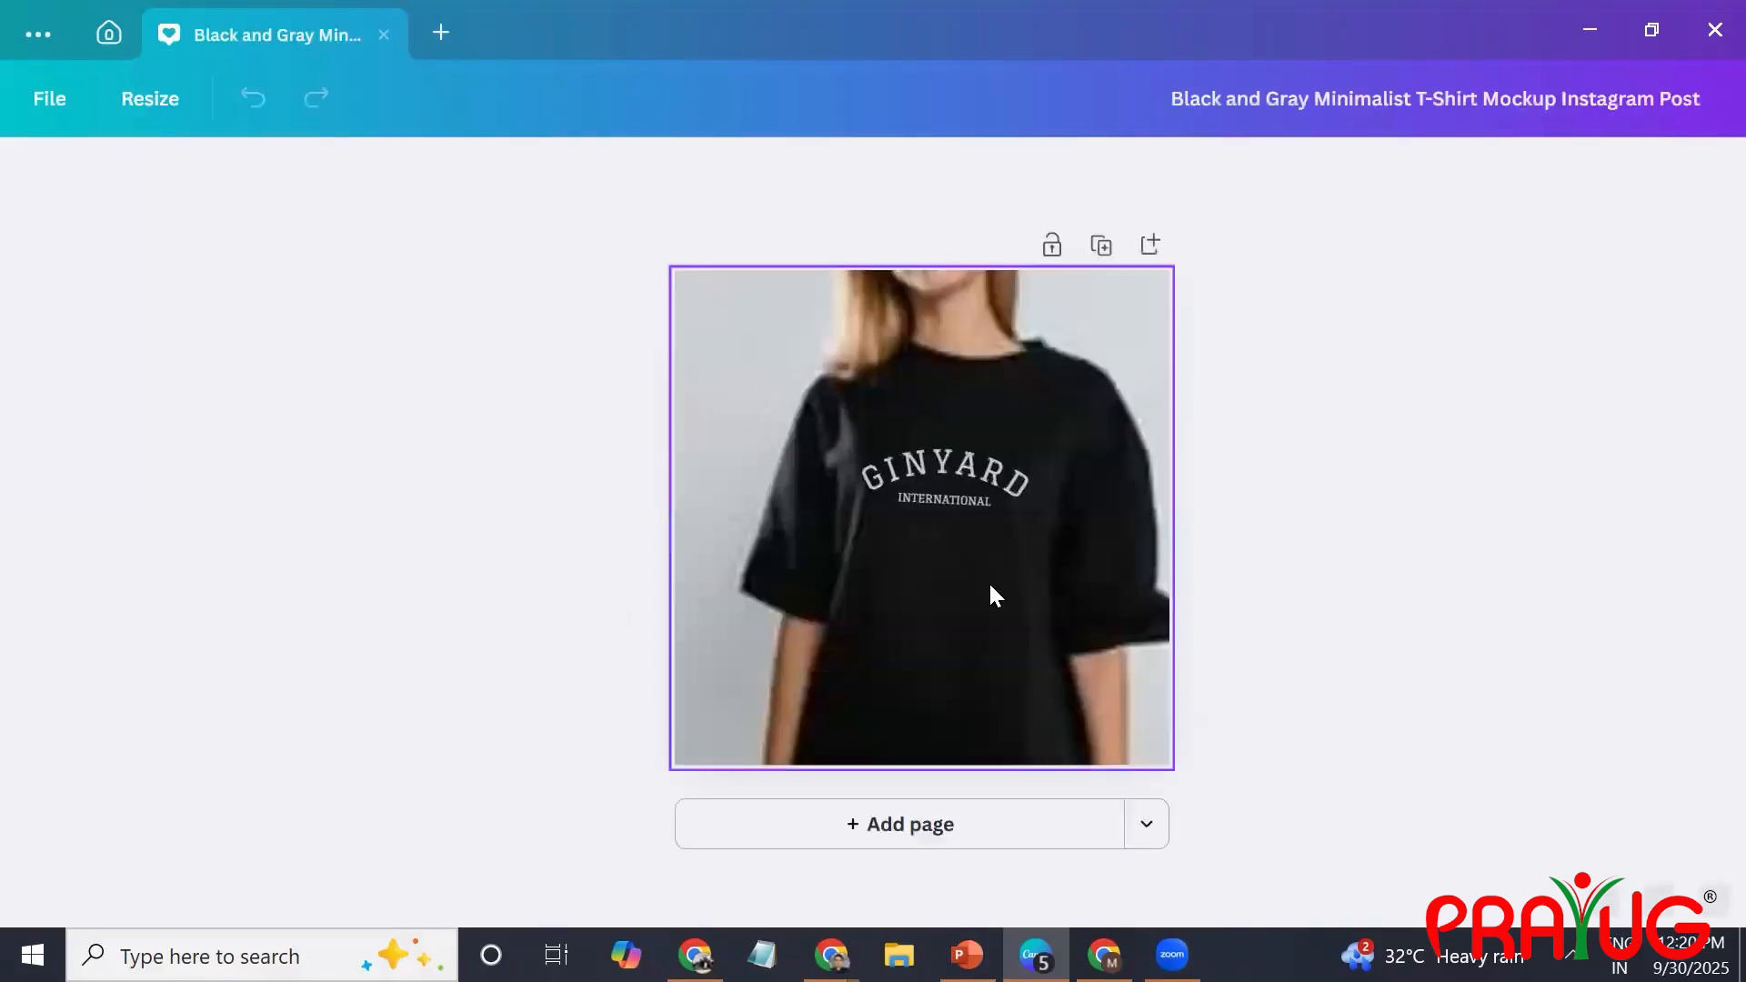
Delete the "GINYARD" and "INTERNATIONAL" texts from the front of the black T-shirt.
{"action": "left_click", "coordinate": [990, 581]}
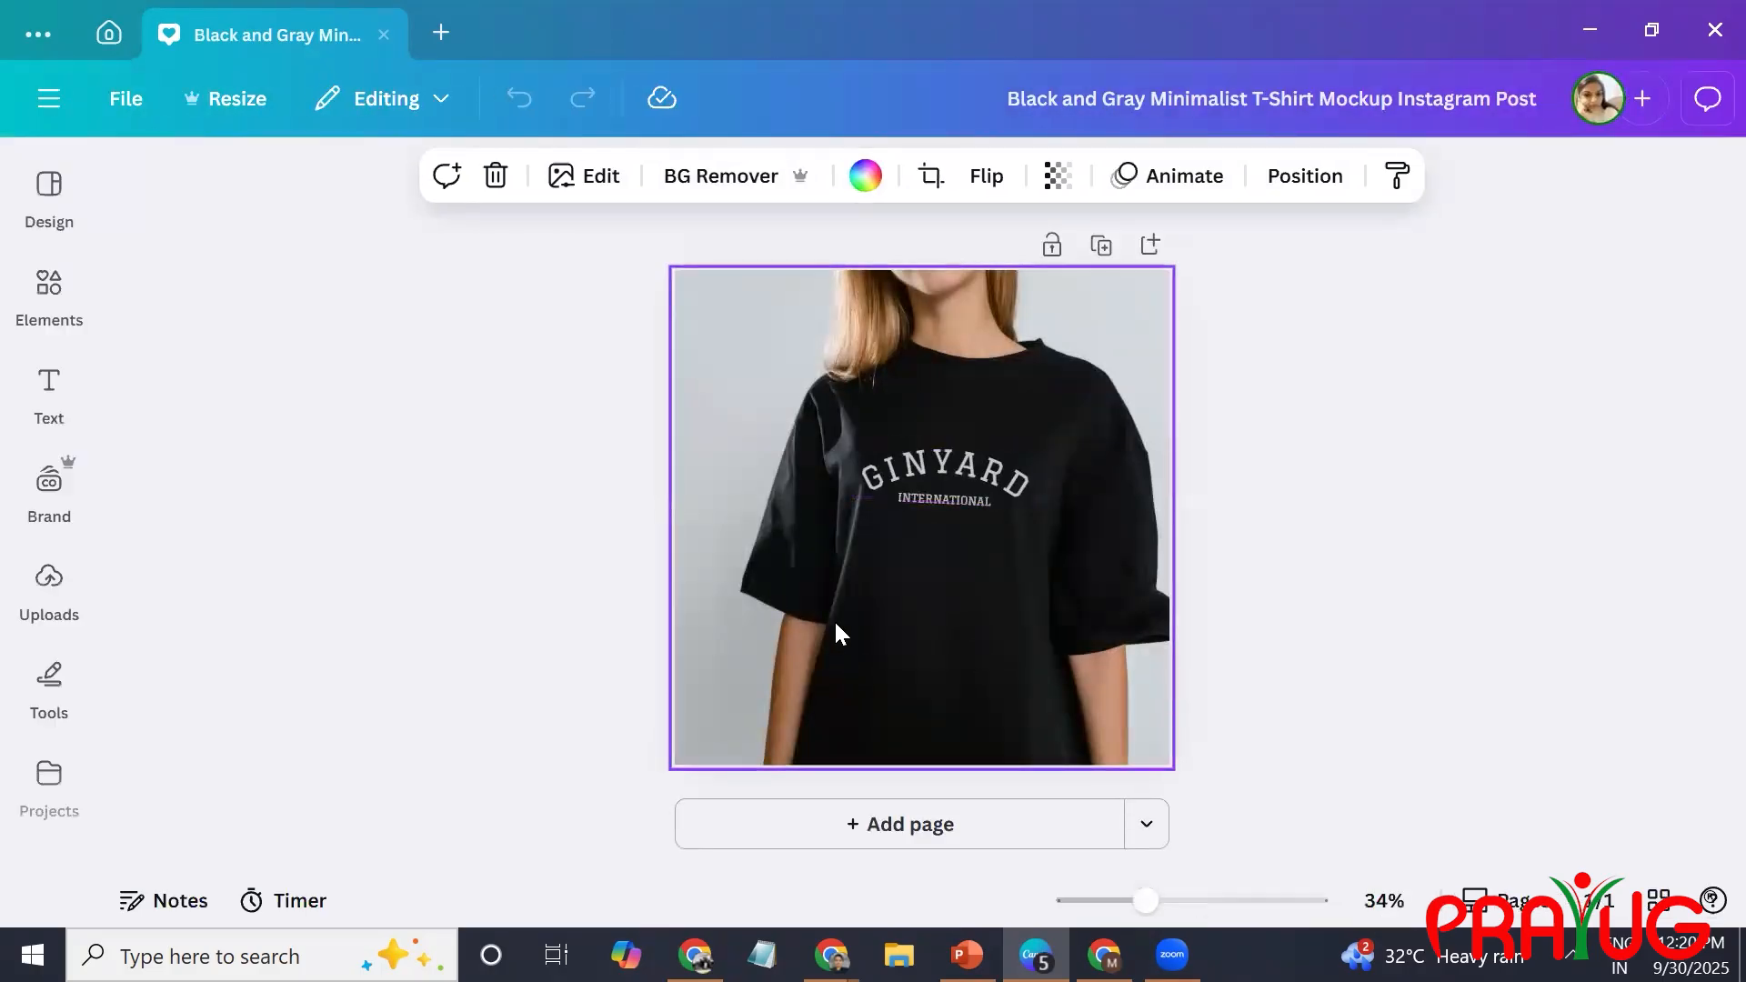
{"action": "left_click", "coordinate": [990, 488]}
{"action": "key", "text": "Delete"}
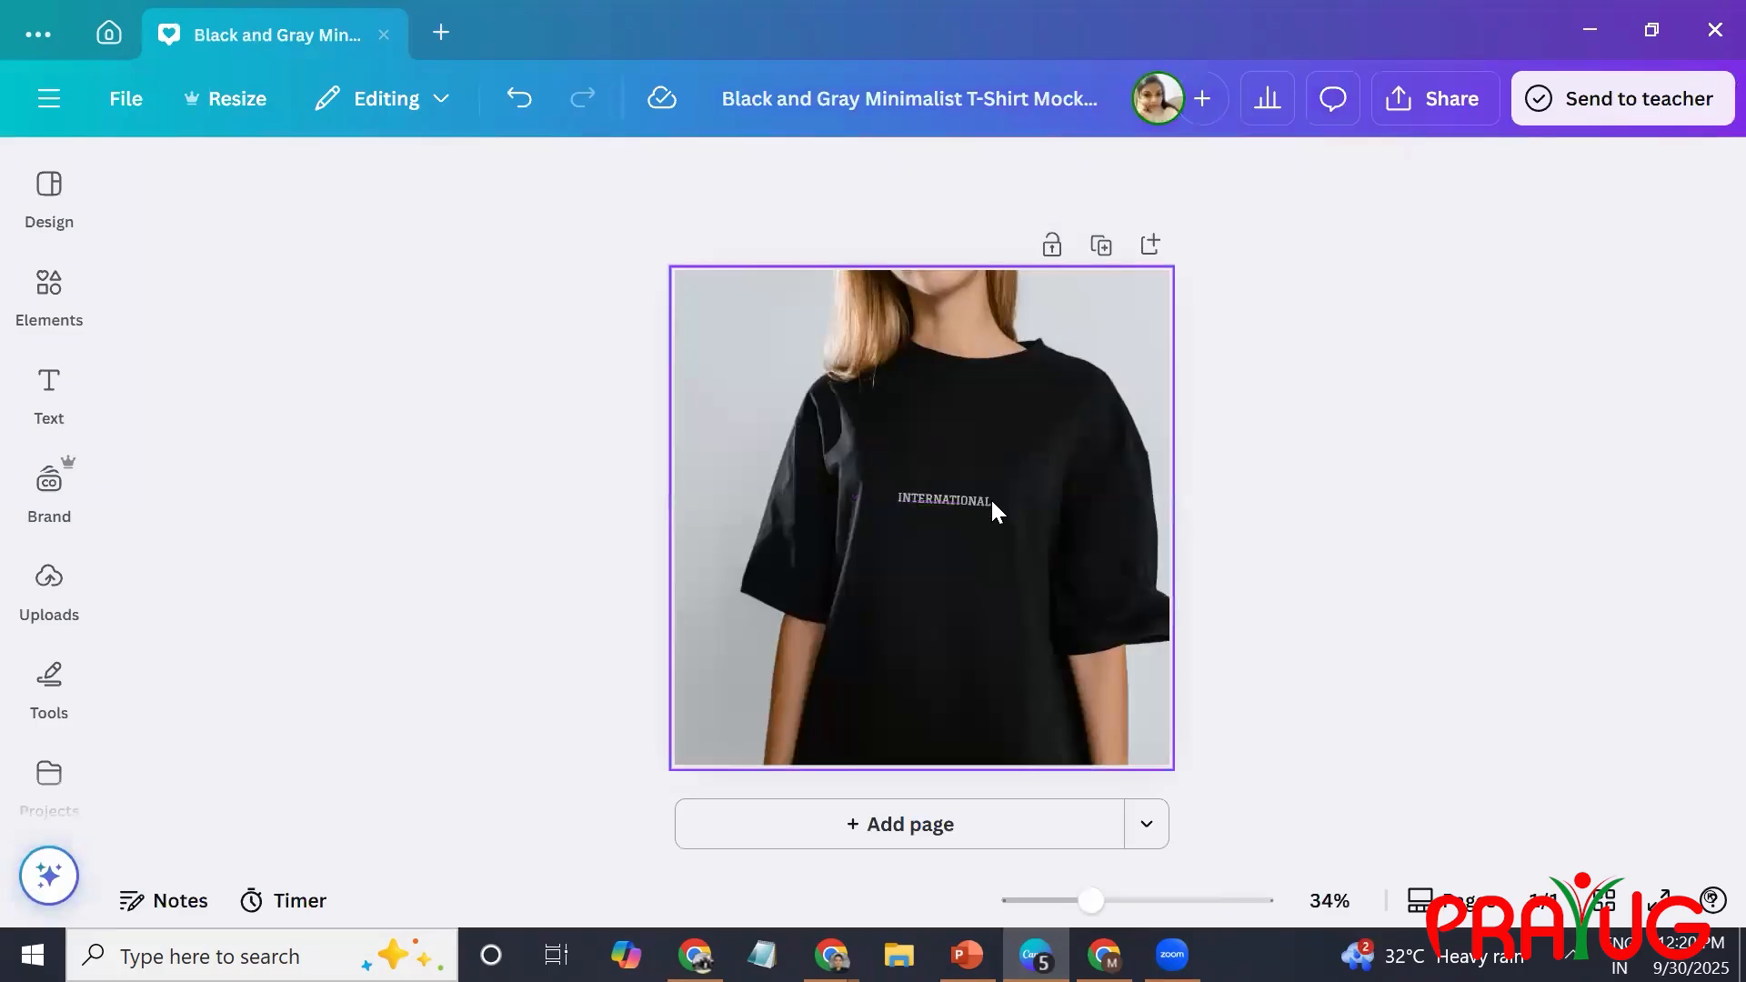
{"action": "left_click", "coordinate": [964, 502]}
{"action": "key", "text": "Delete"}
Try placing the copied PW logo capture on the chest of the black T-shirt.
{"action": "key", "text": "ctrl+v"}
{"action": "left_click_drag", "start_coordinate": [946, 516], "coordinate": [1031, 473]}
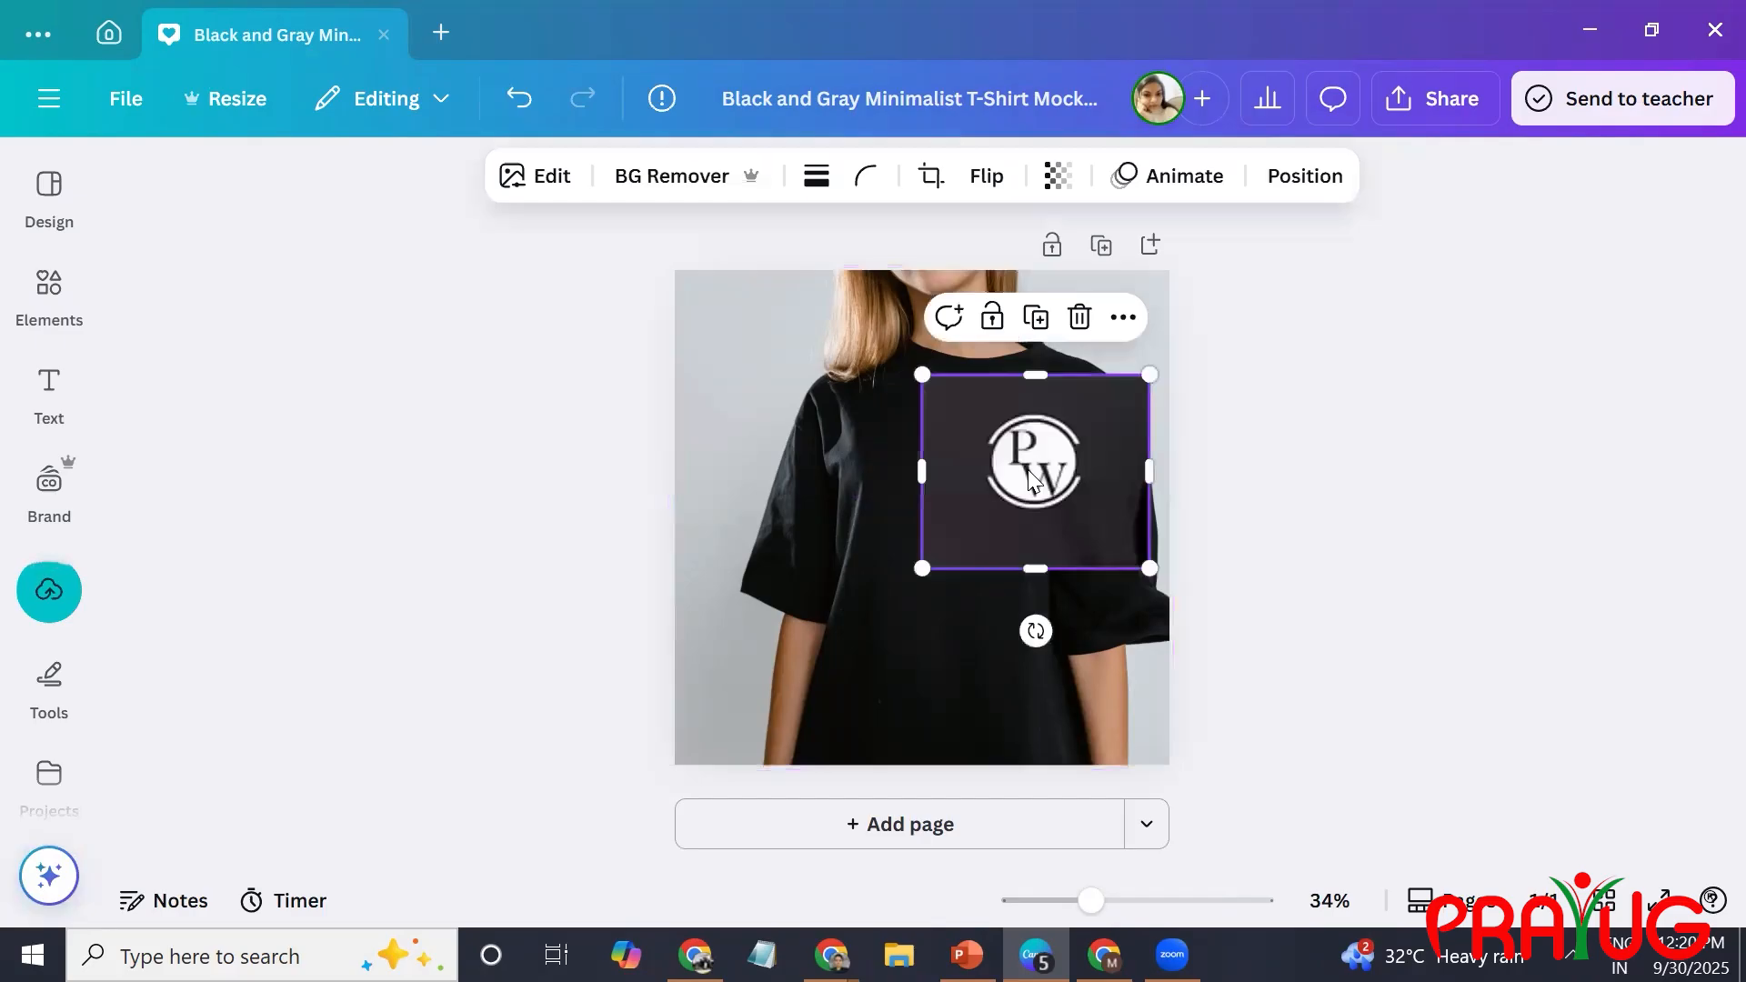
{"action": "key", "text": "Delete"}
Delete the T-shirt photo from the page and open the elements library.
{"action": "left_click", "coordinate": [1021, 472]}
{"action": "key", "text": "Delete"}
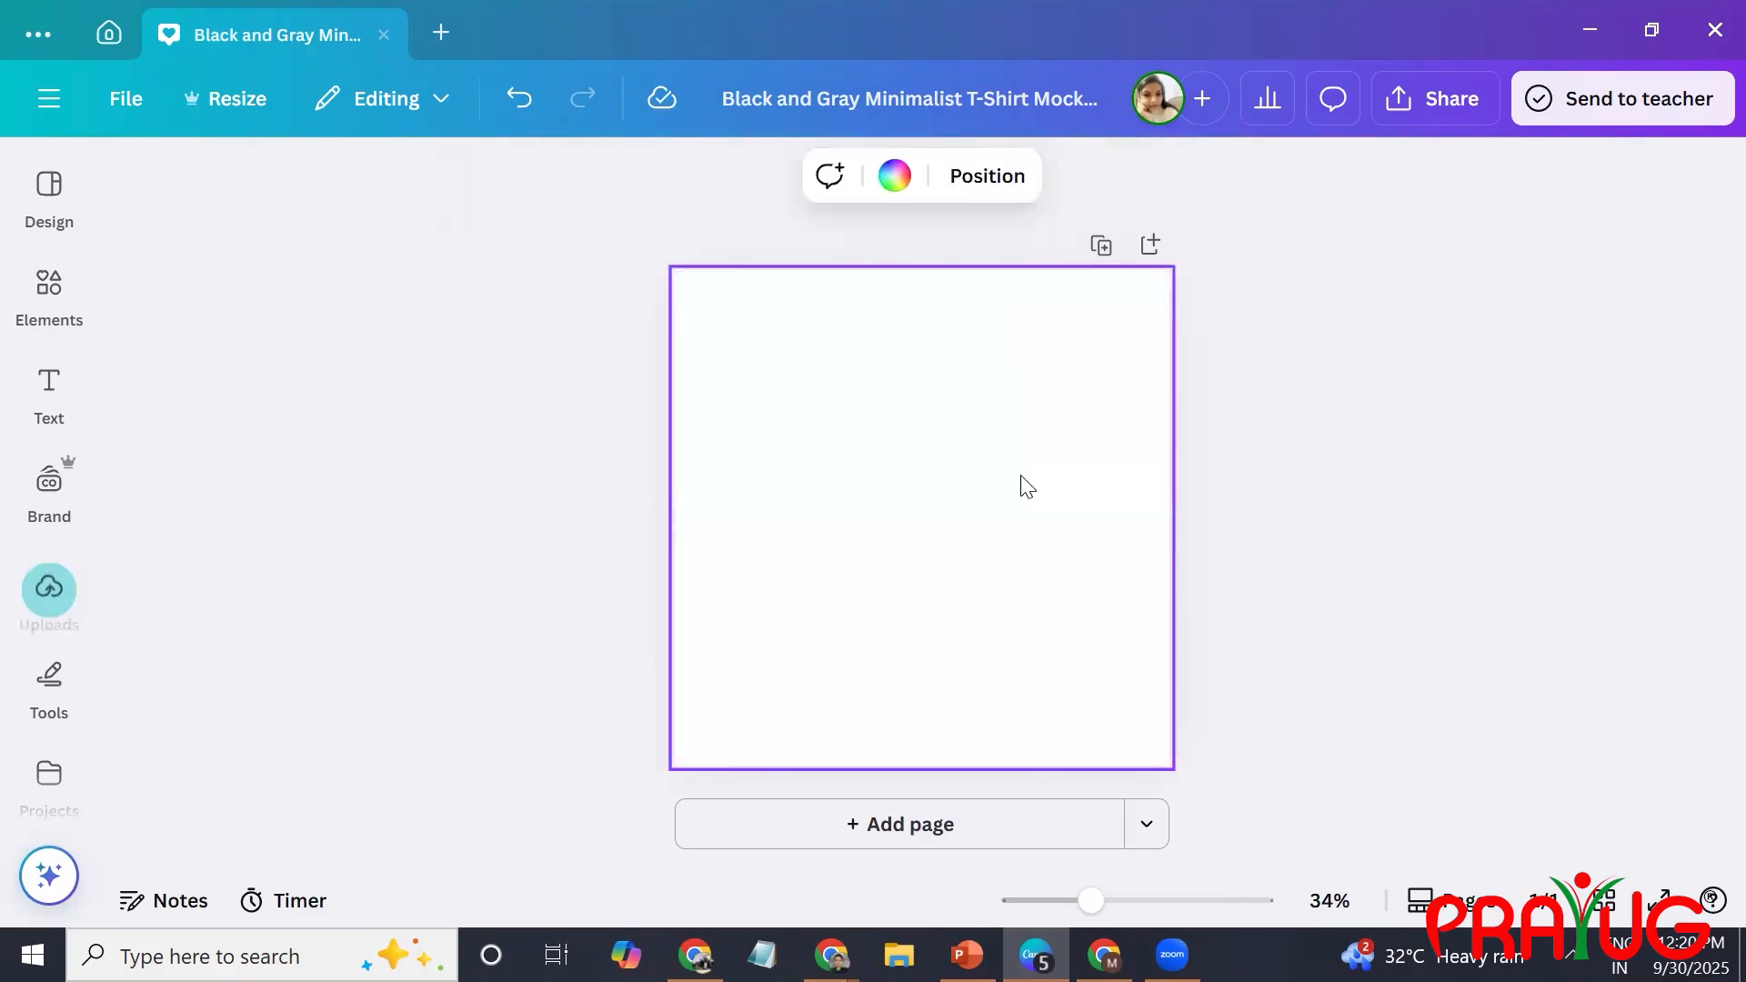
{"action": "left_click", "coordinate": [49, 293]}
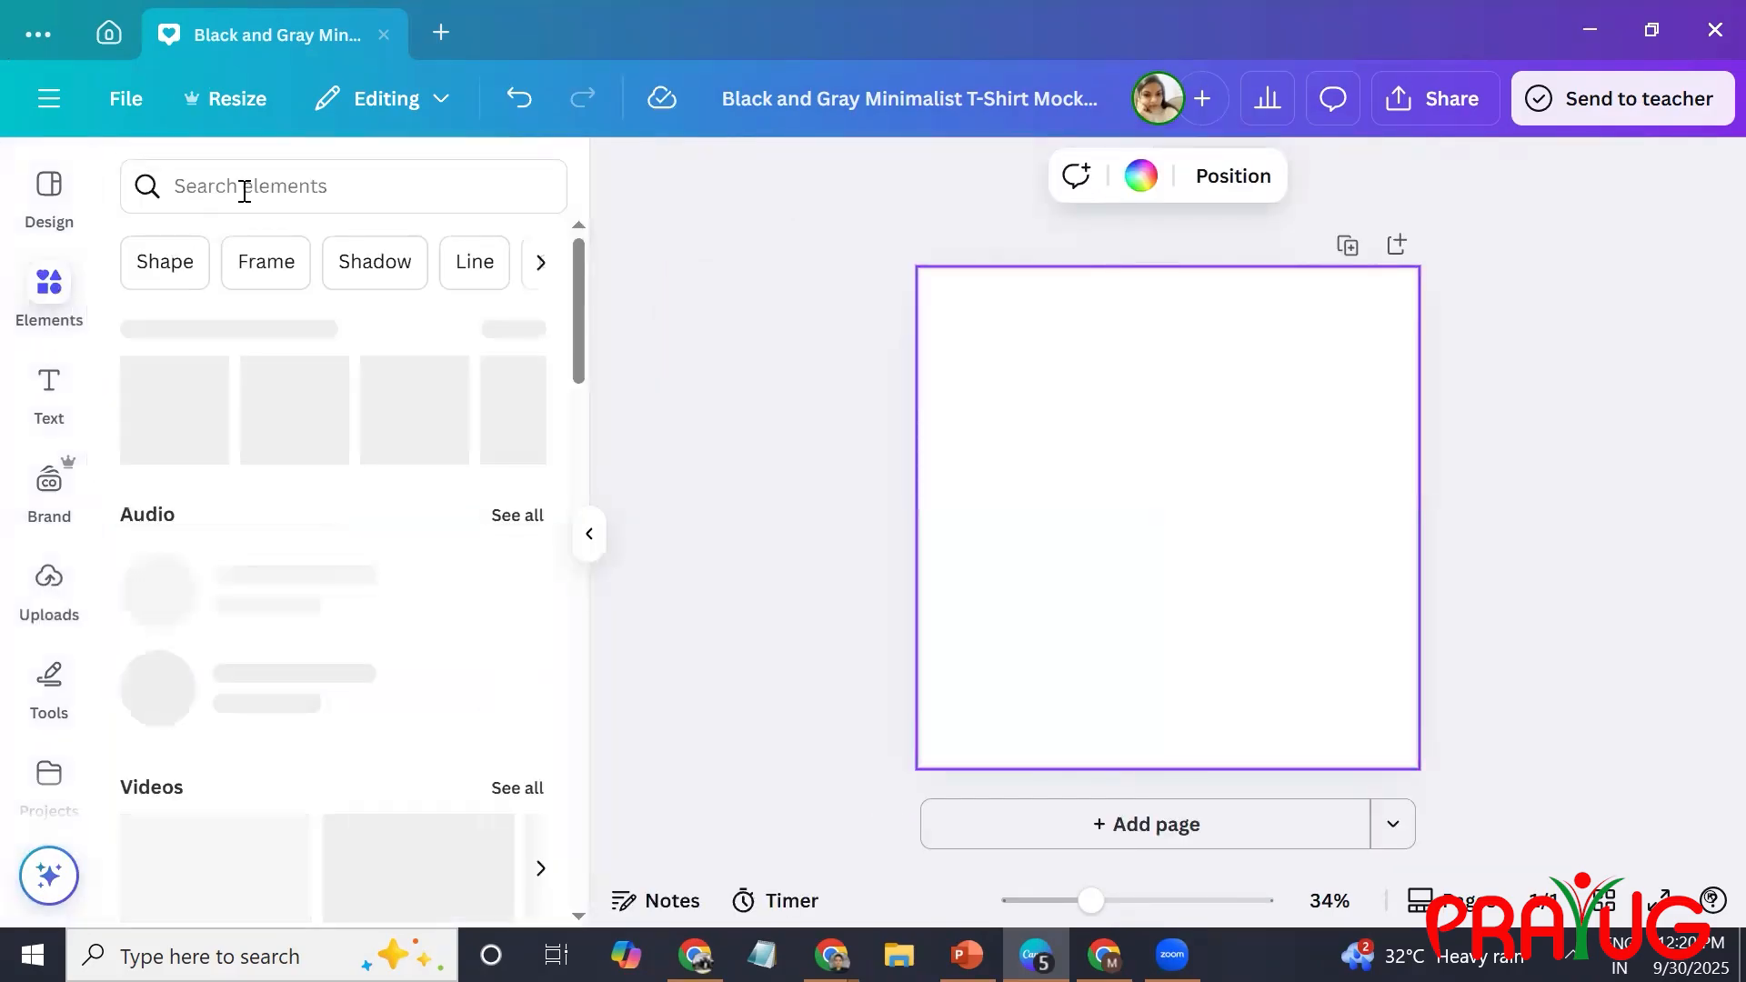
Search the elements library for "tshirt men mockups" and browse the mockup results.
{"action": "left_click", "coordinate": [244, 188]}
{"action": "type", "text": "ts"}
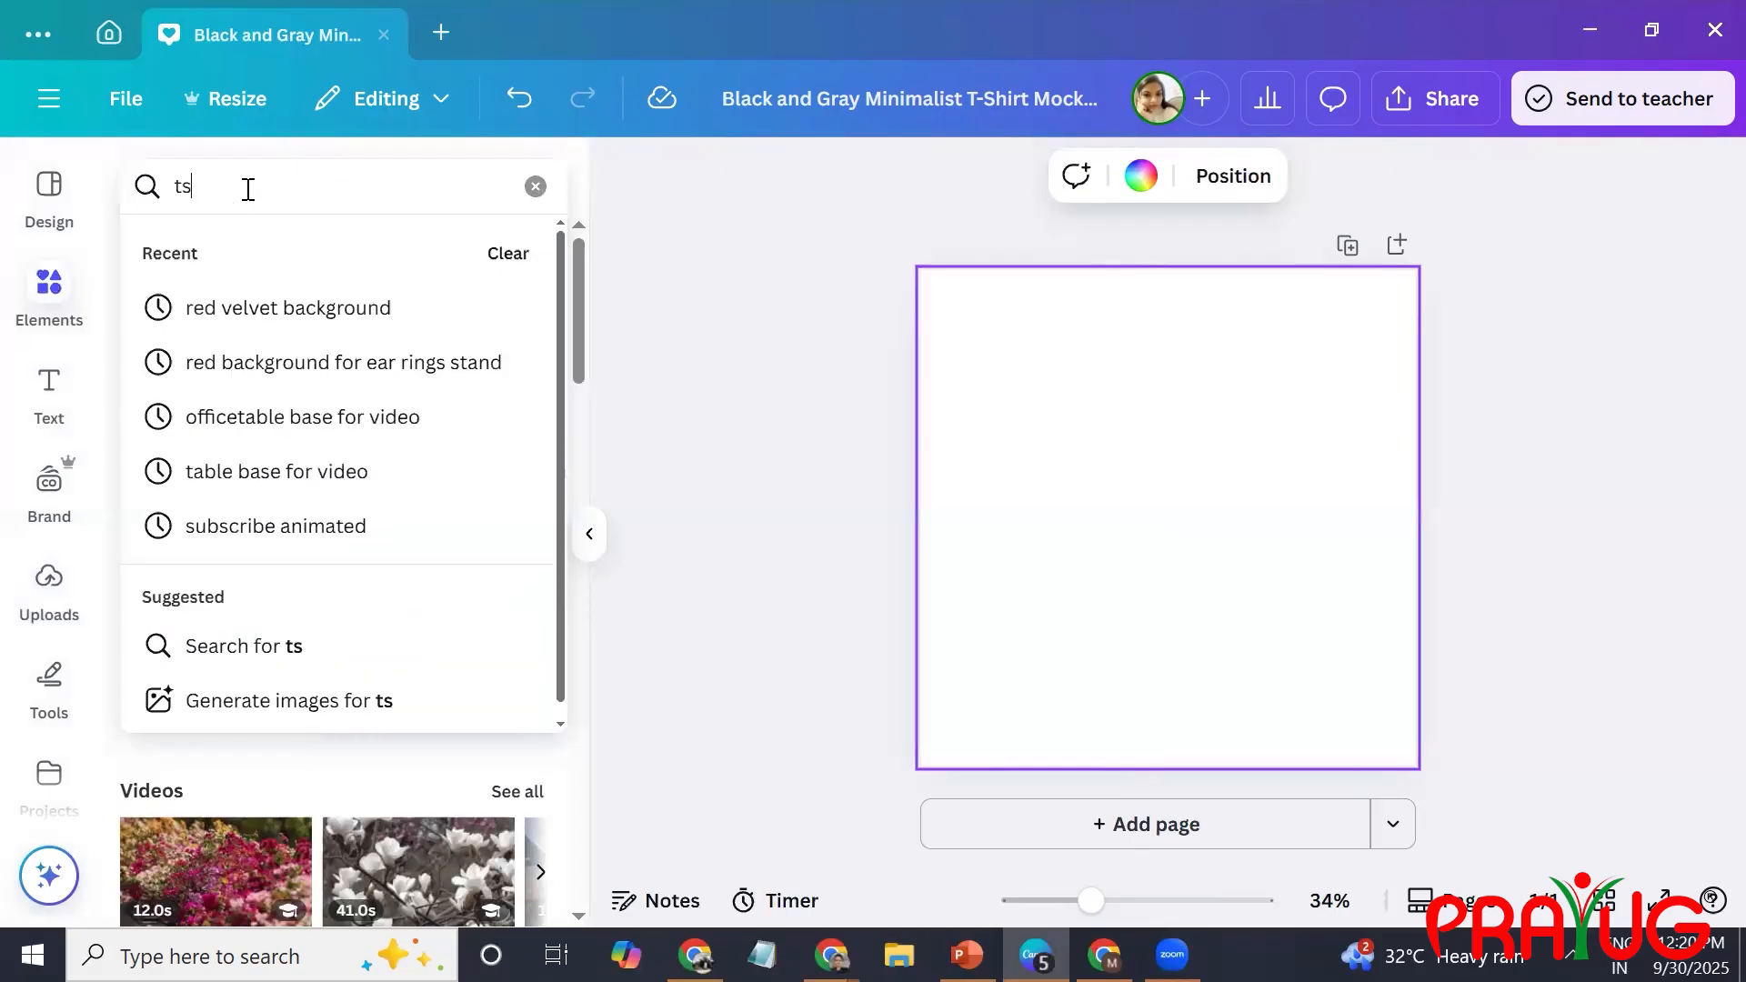
{"action": "type", "text": "hirt men "}
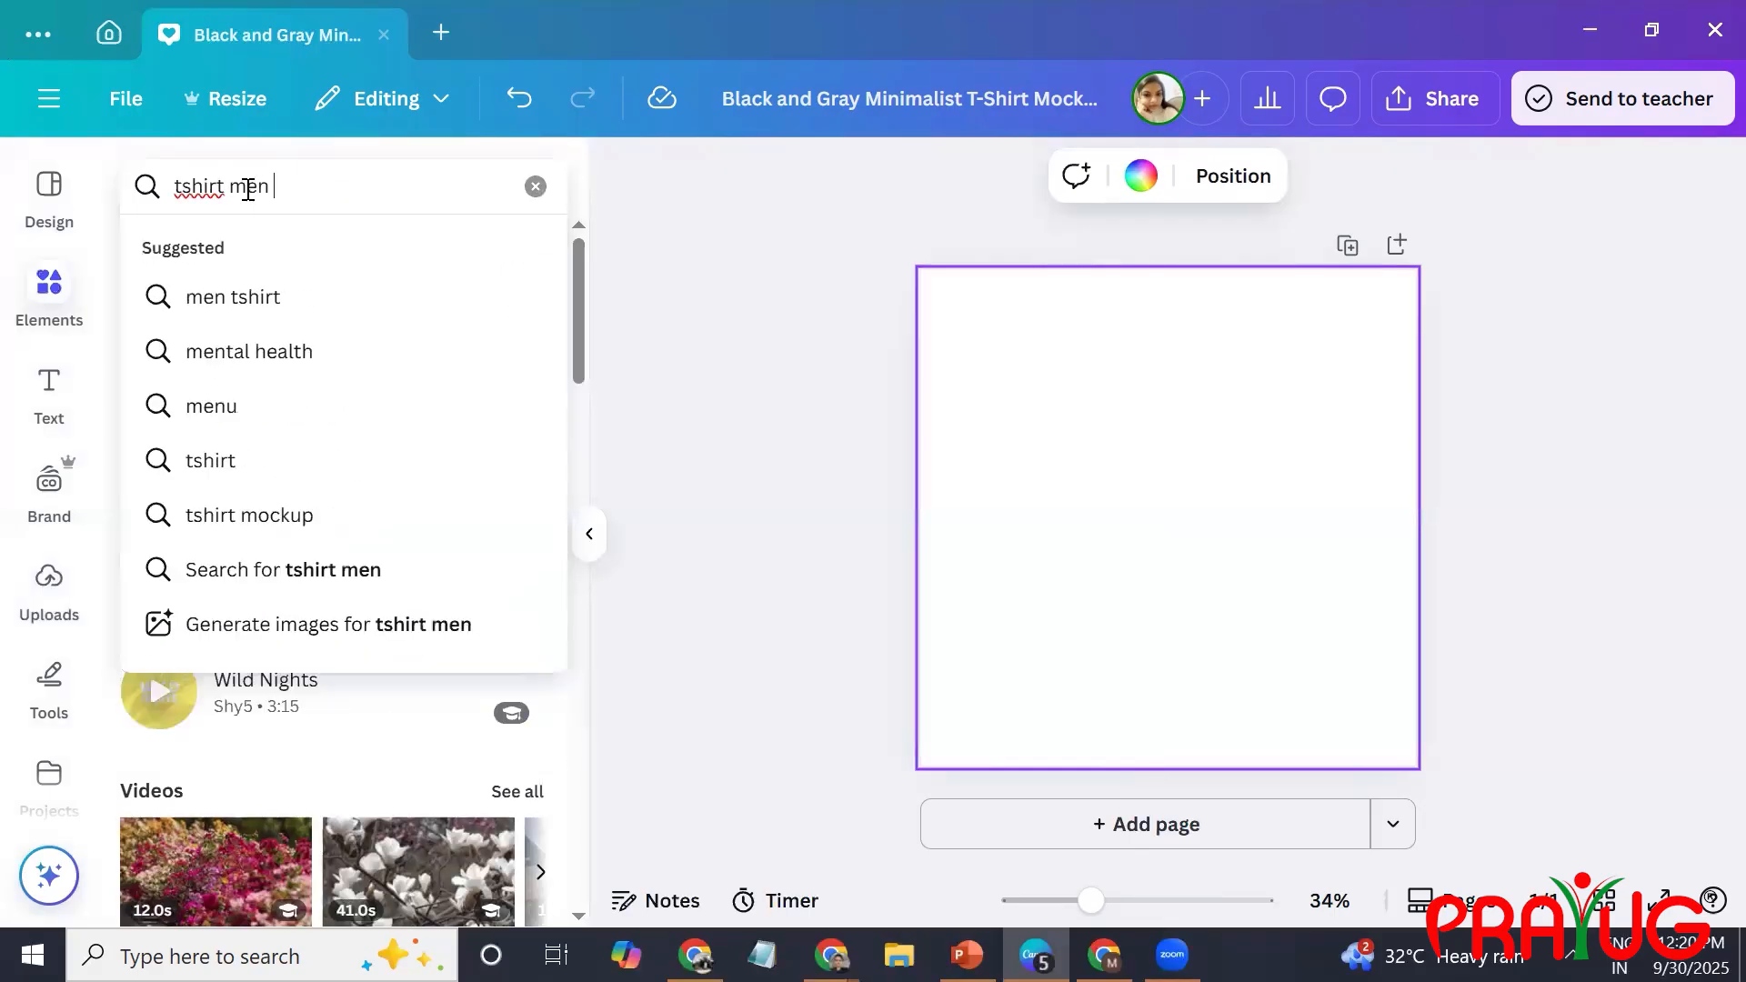
{"action": "type", "text": "mockups"}
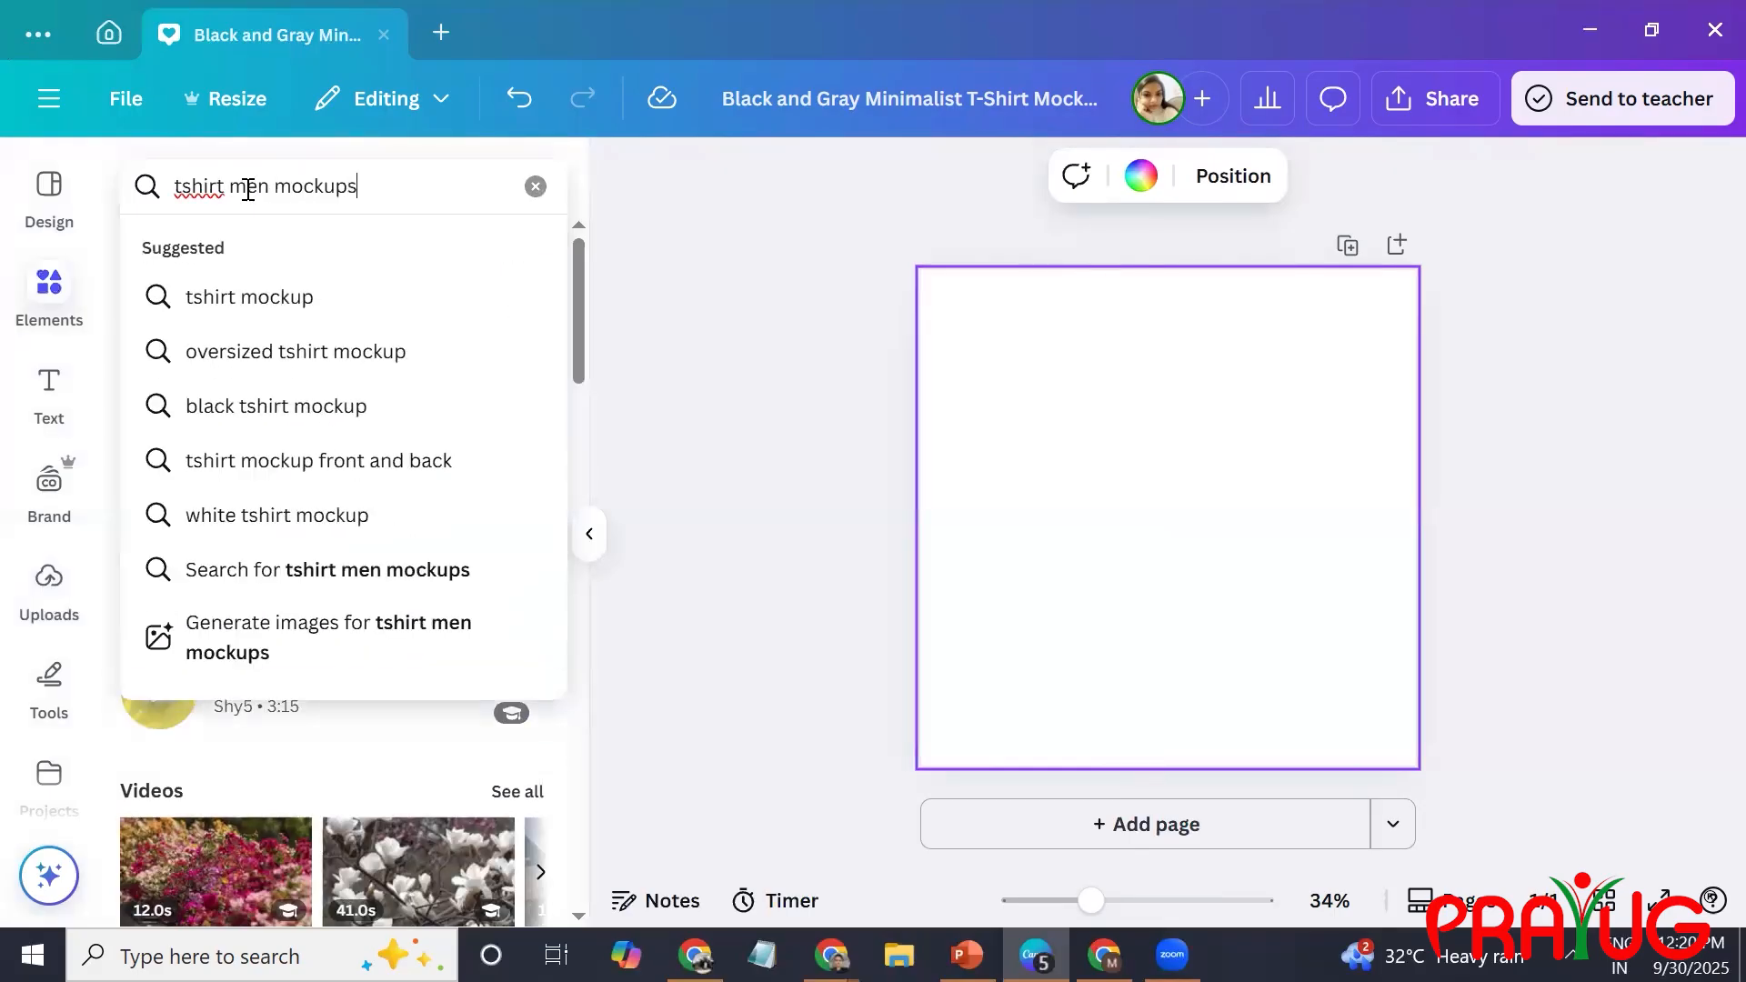
{"action": "key", "text": "Return"}
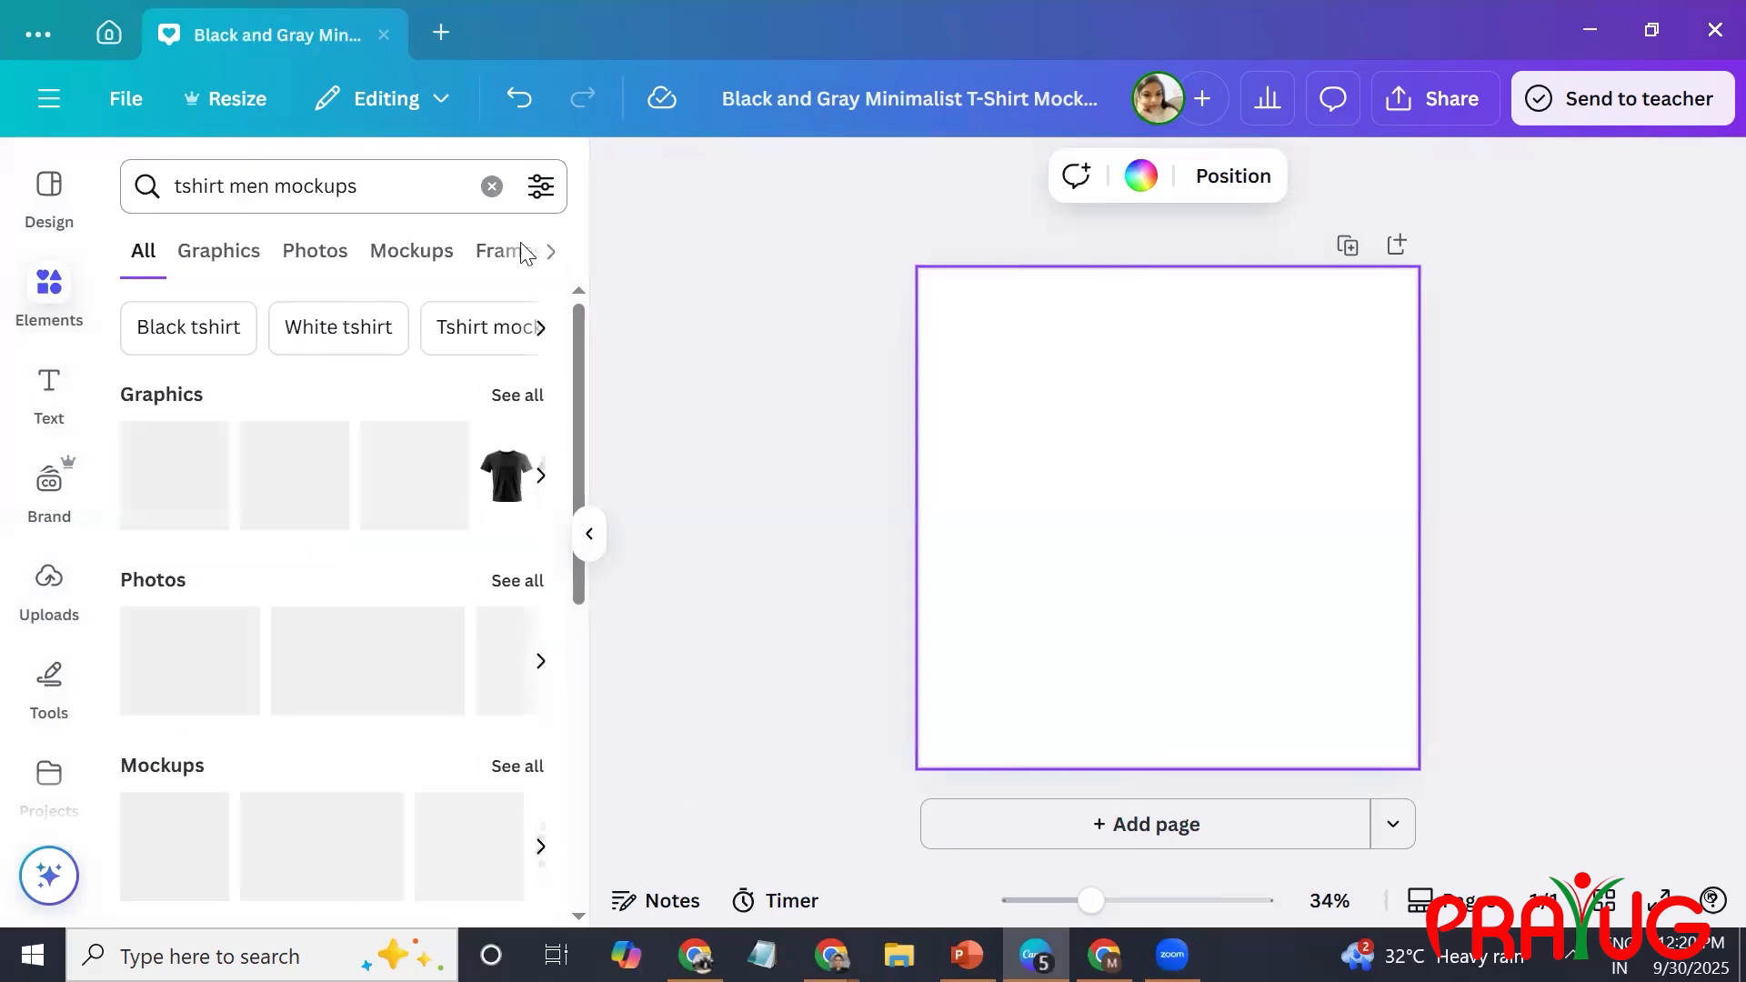
{"action": "left_click", "coordinate": [411, 255]}
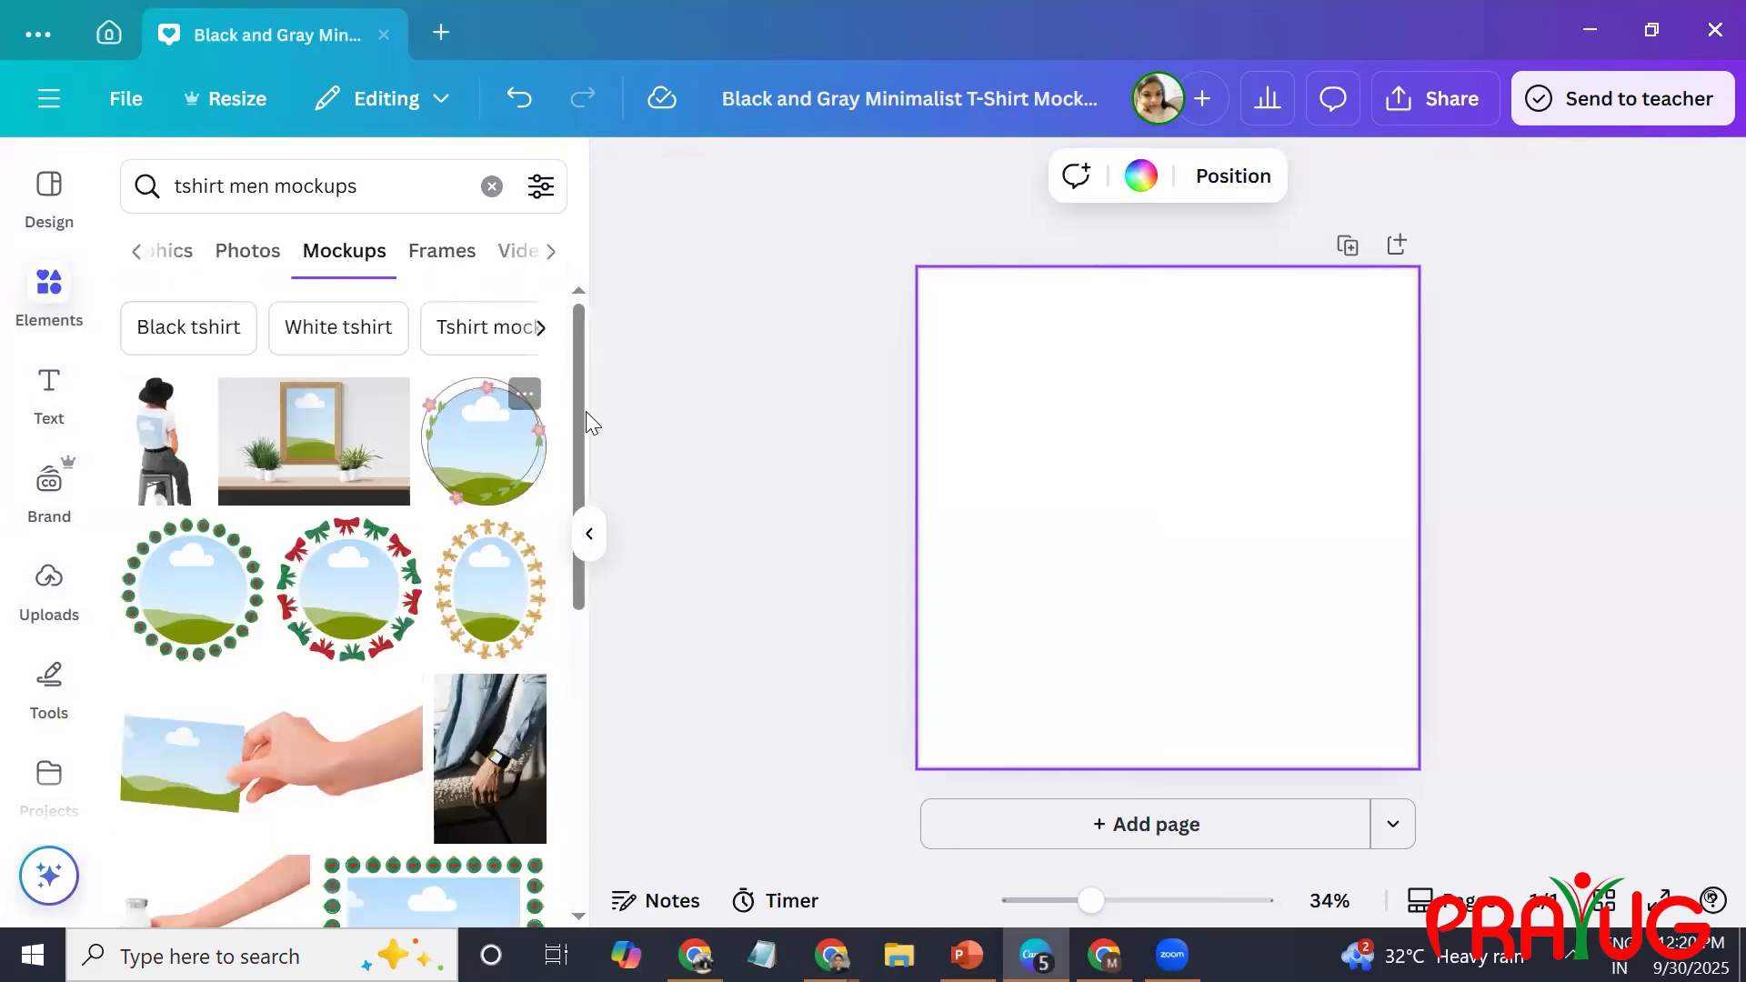
{"action": "left_click_drag", "start_coordinate": [581, 413], "coordinate": [577, 773]}
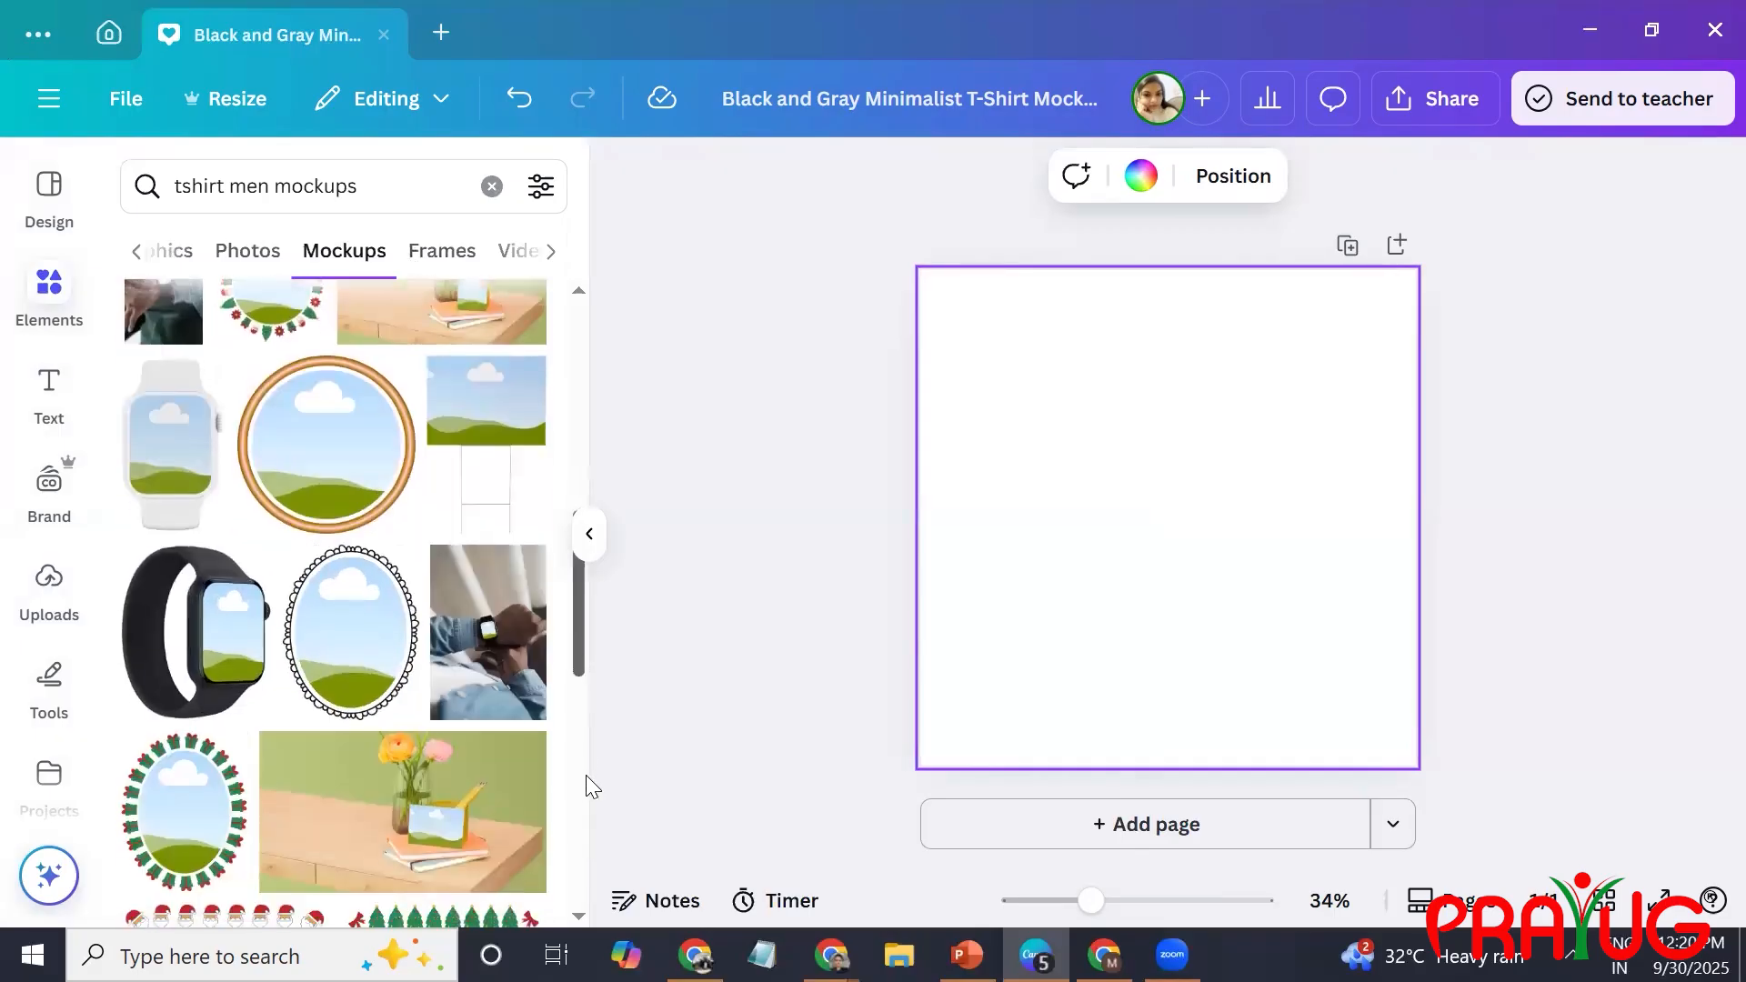
Refine the search to "t-shirt men mockups" and add the mockup of a man in a white T-shirt against a smoky gray background.
{"action": "left_click", "coordinate": [186, 190]}
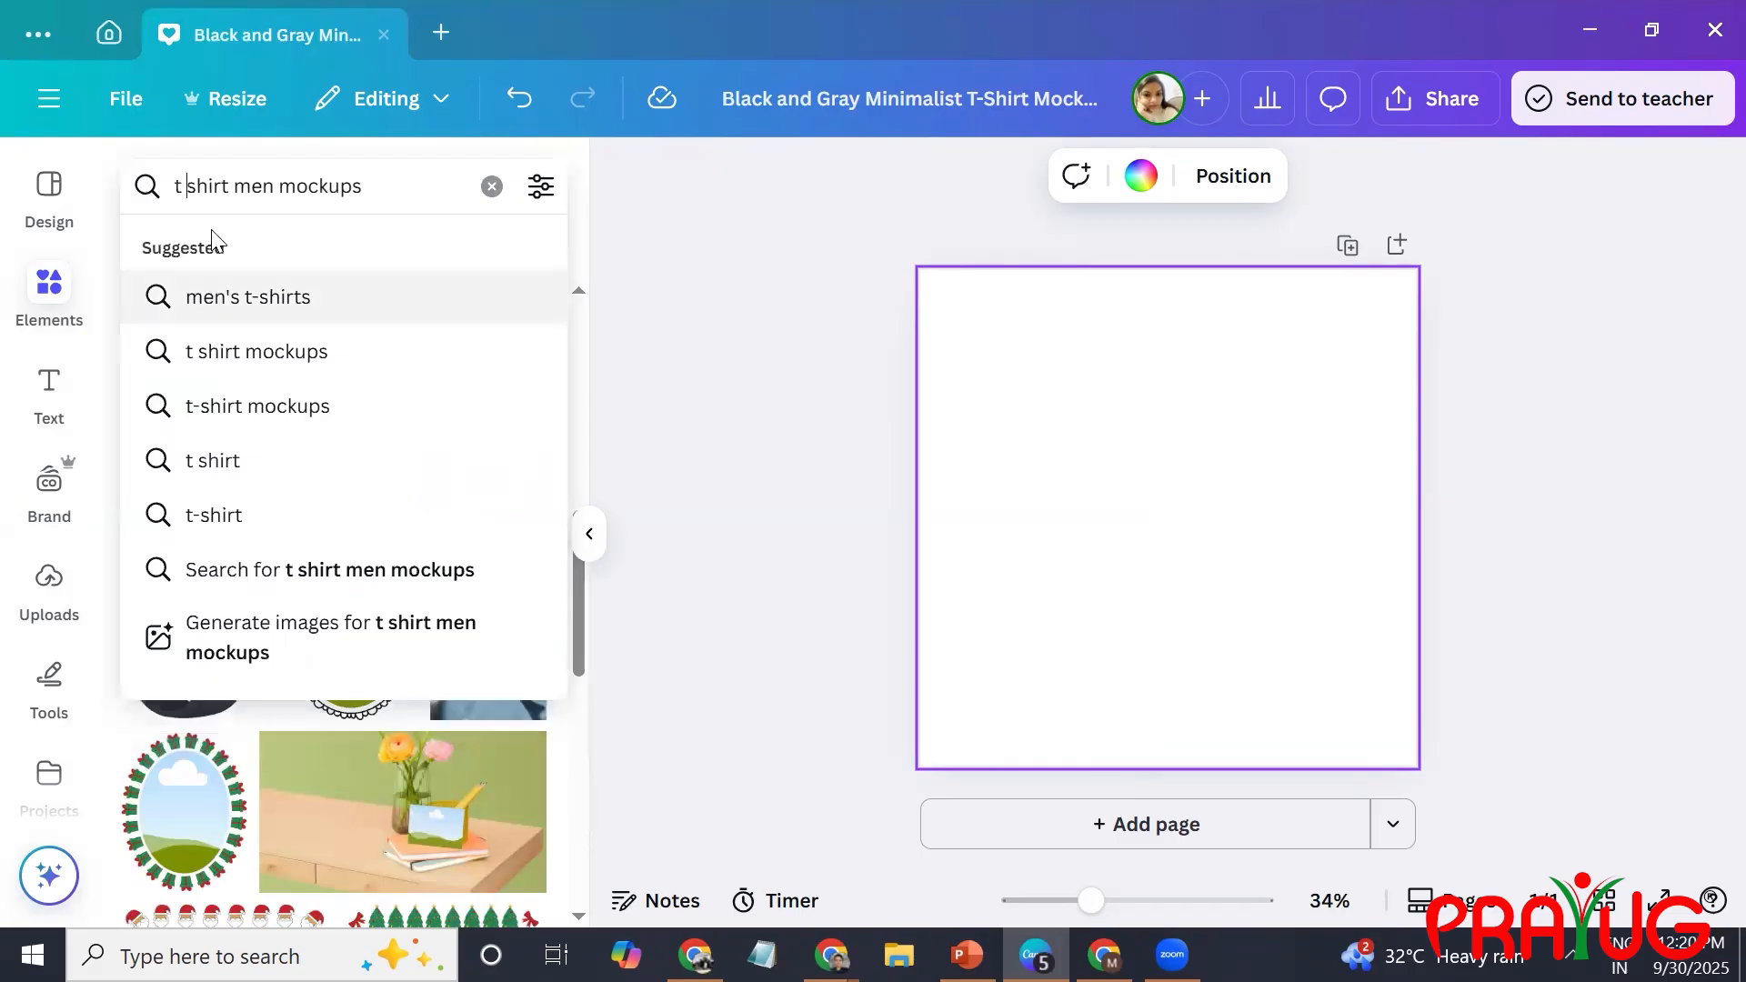
{"action": "key", "text": "BackSpace"}
{"action": "type", "text": "-"}
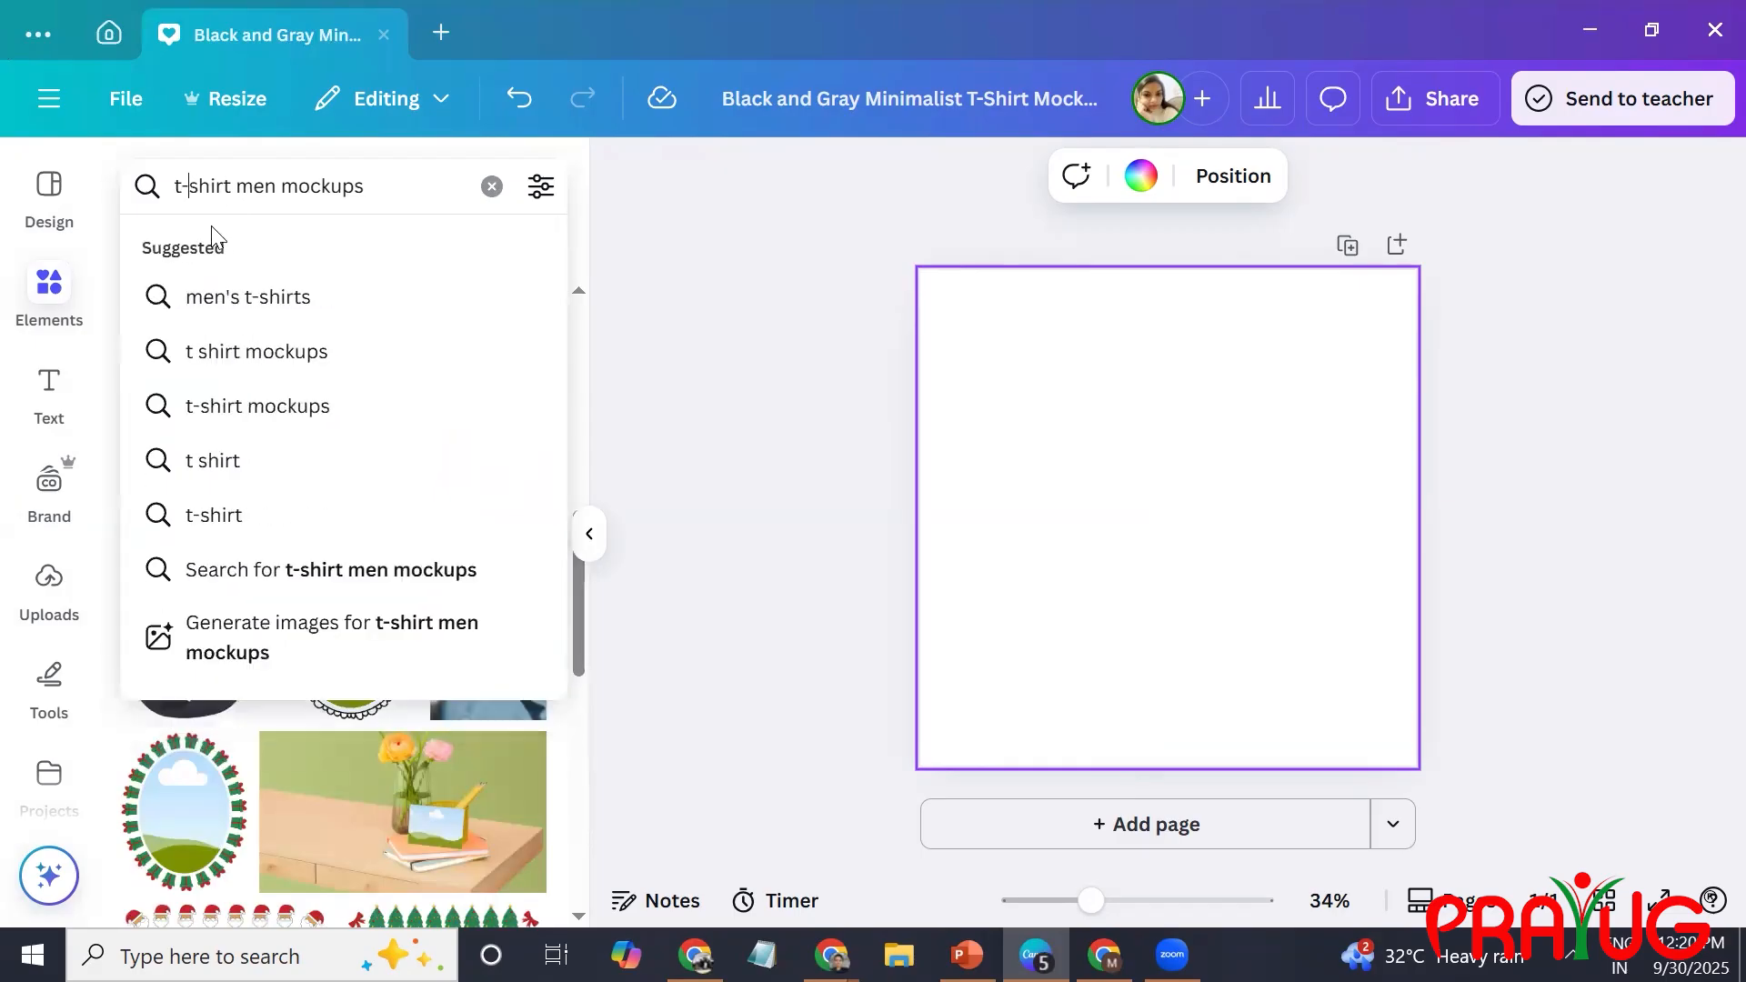
{"action": "left_click", "coordinate": [244, 191]}
{"action": "key", "text": "Return"}
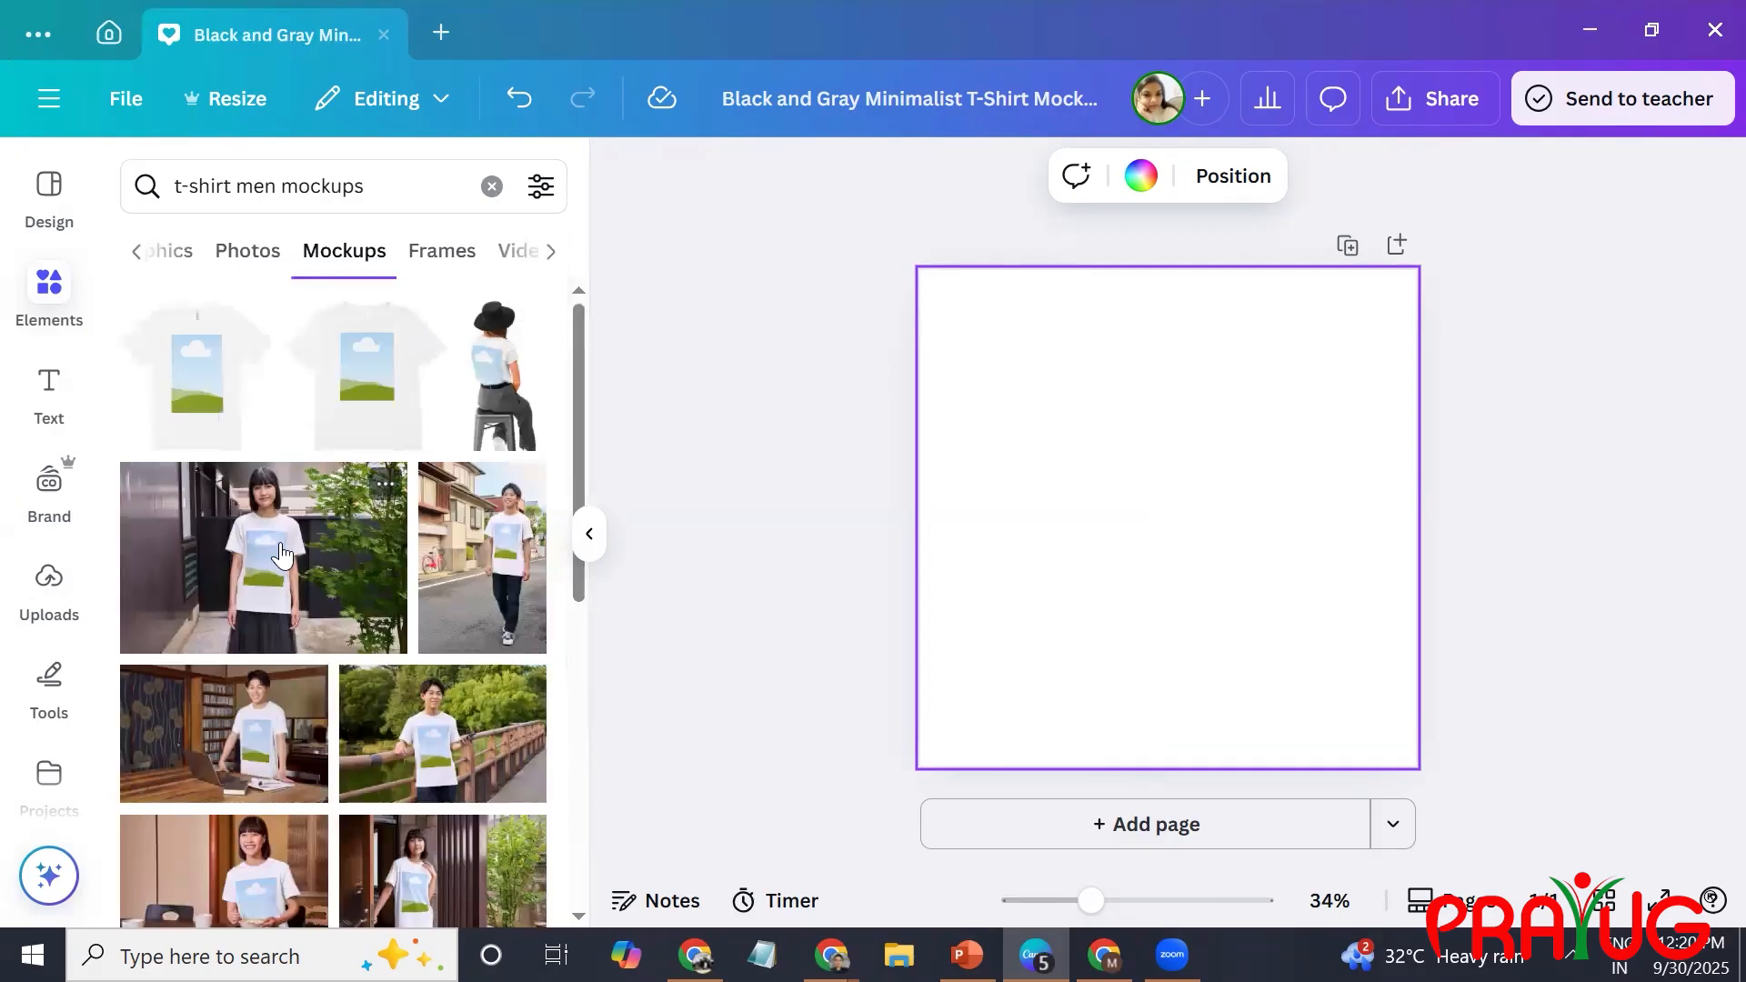
{"action": "left_click_drag", "start_coordinate": [582, 380], "coordinate": [535, 709]}
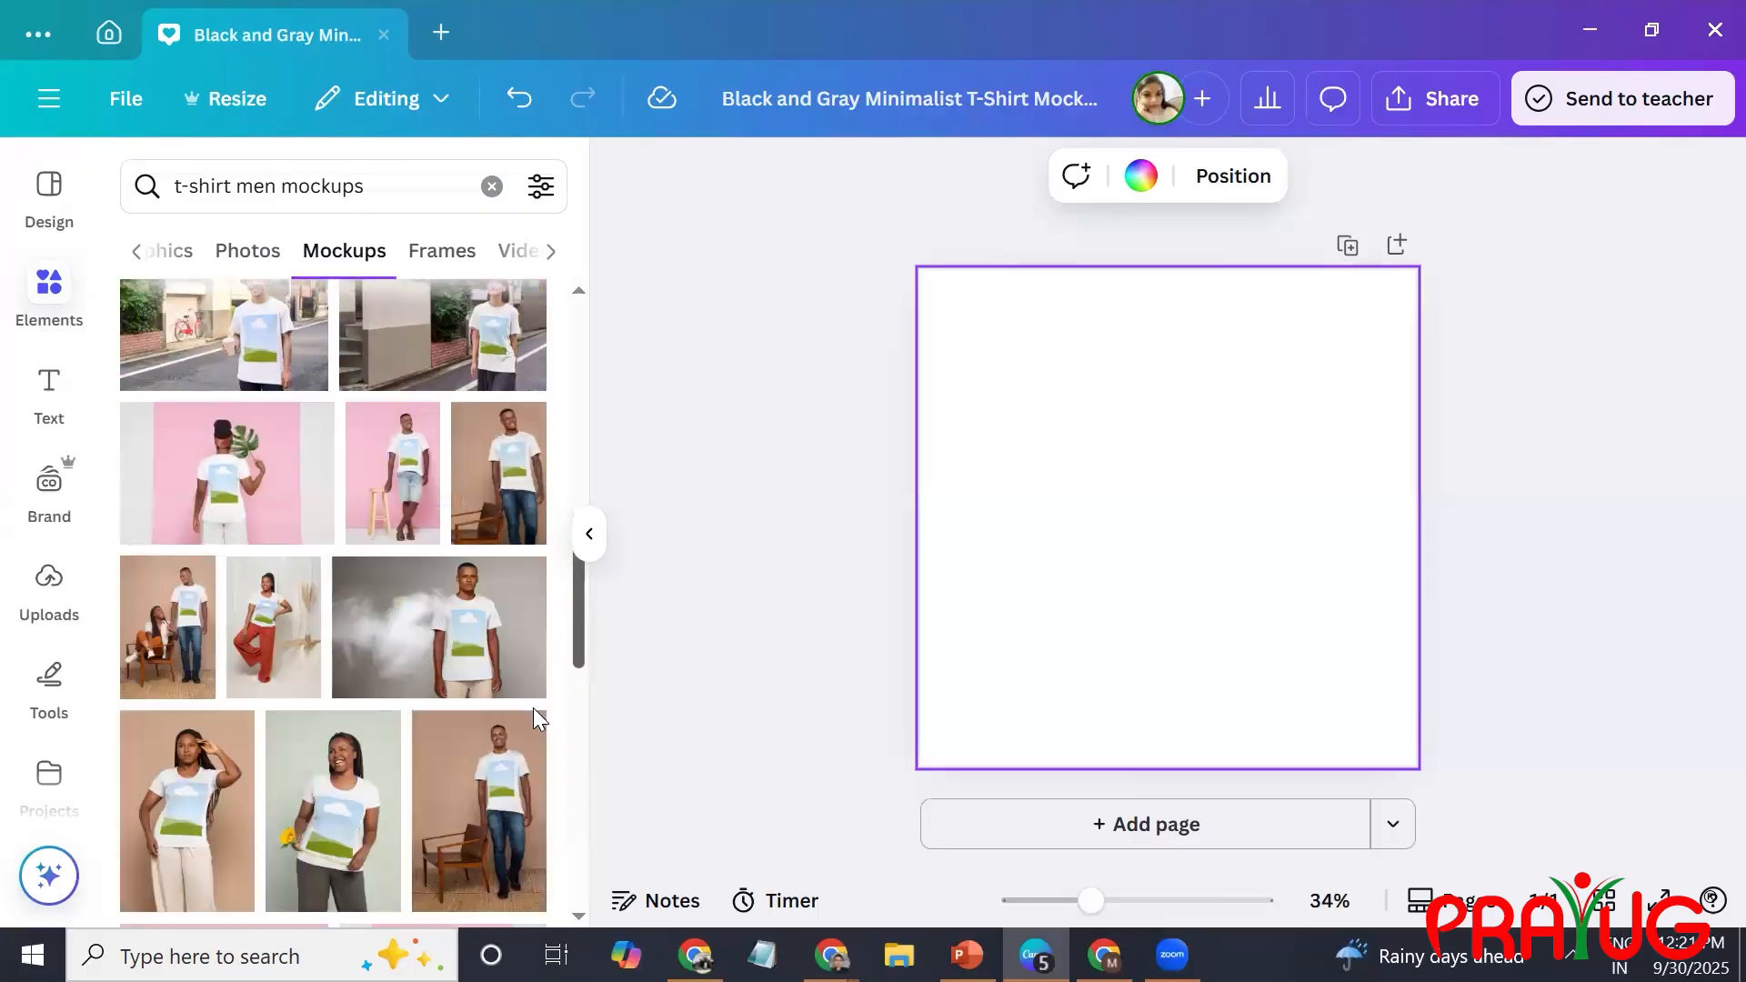
{"action": "scroll", "coordinate": [533, 715], "scroll_direction": "down", "scroll_amount": 1}
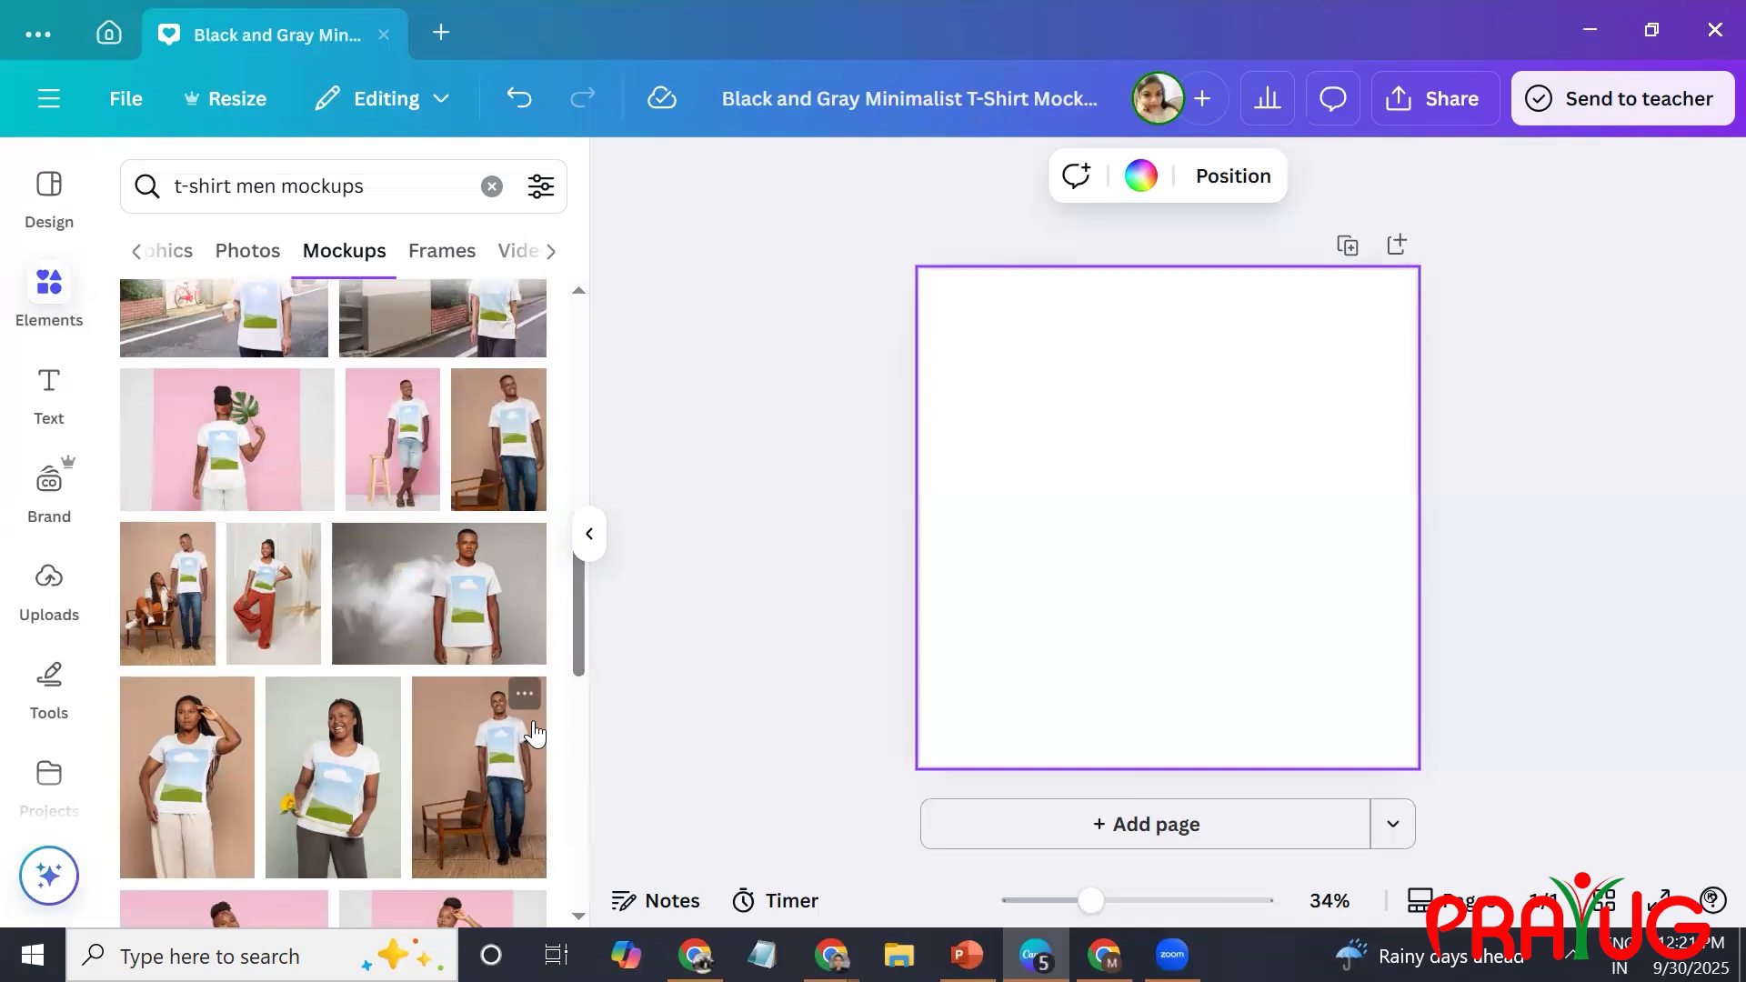
{"action": "left_click", "coordinate": [484, 600]}
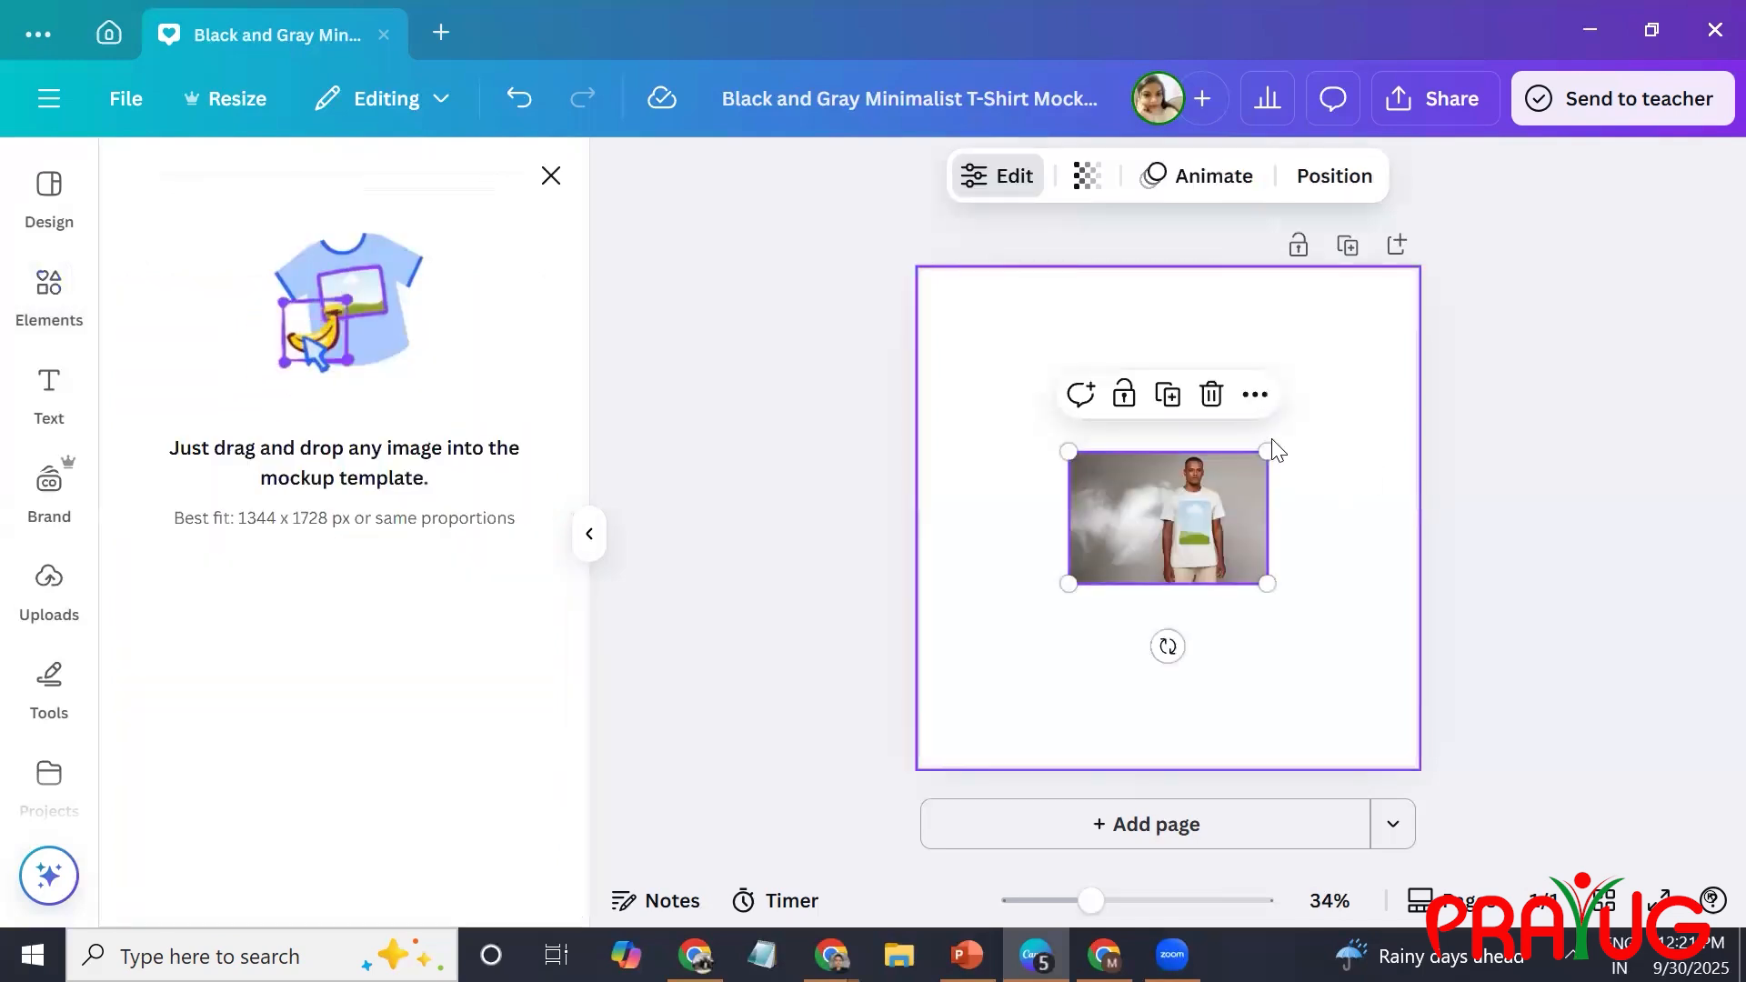
{"action": "left_click", "coordinate": [1257, 395]}
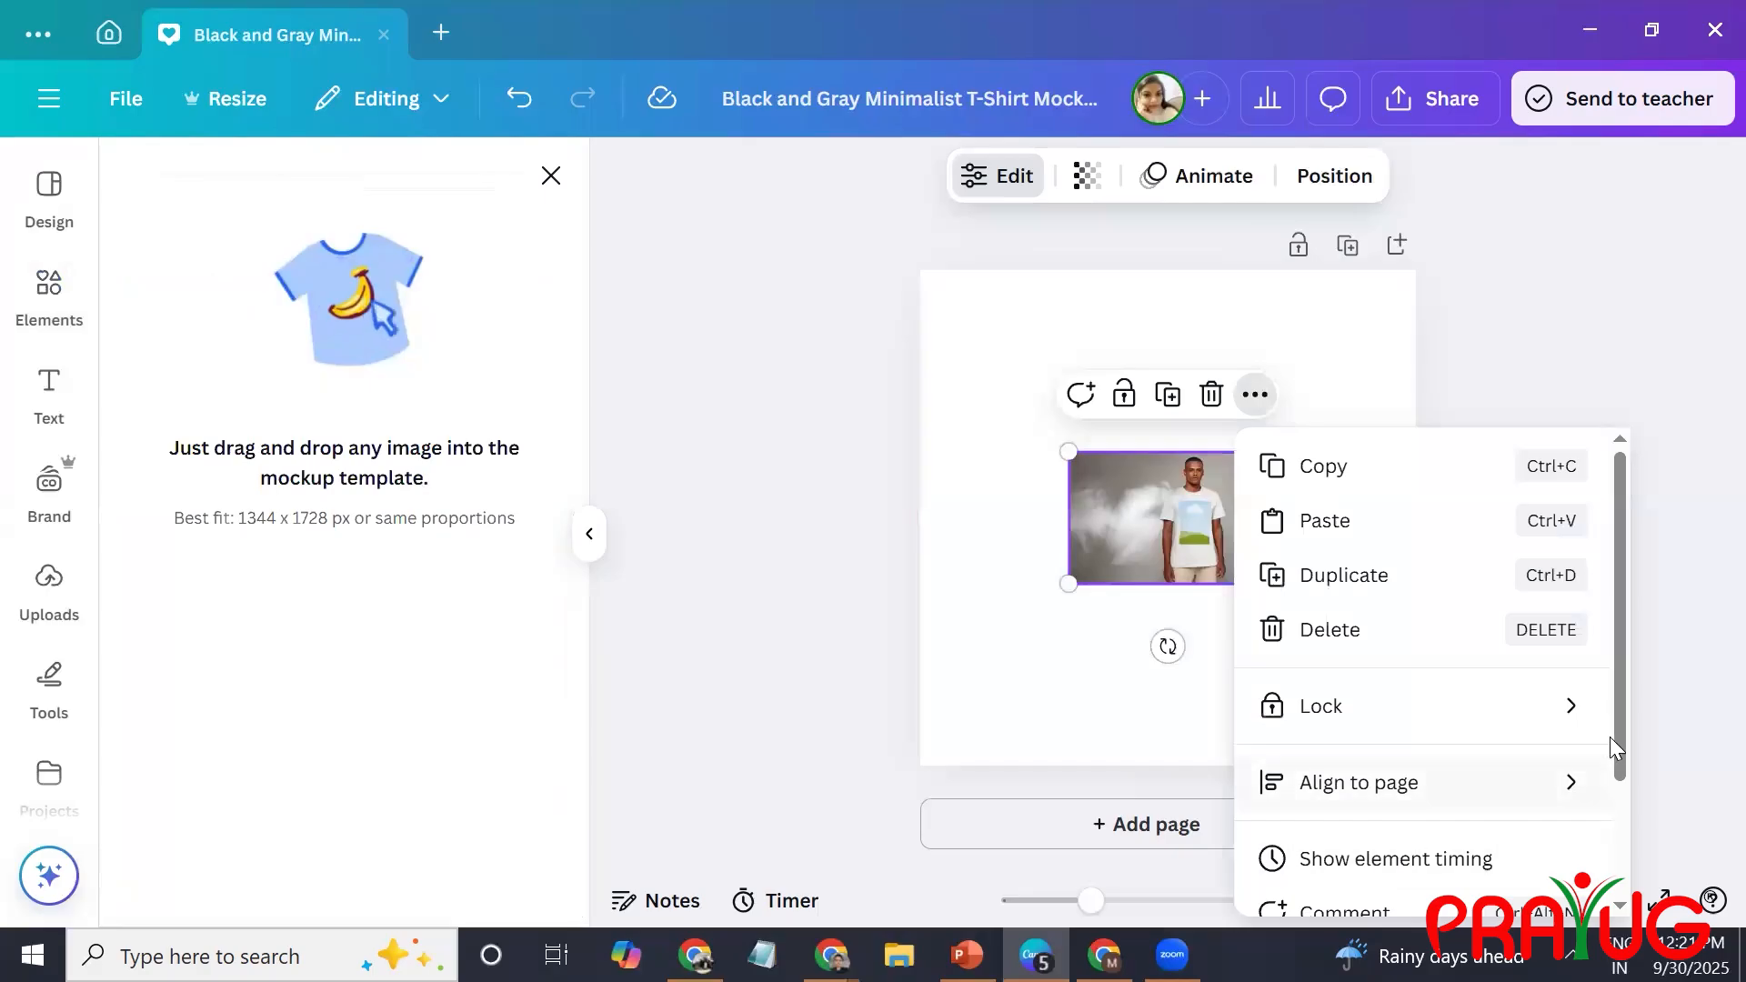
{"action": "scroll", "coordinate": [1615, 748], "scroll_direction": "down", "scroll_amount": 2}
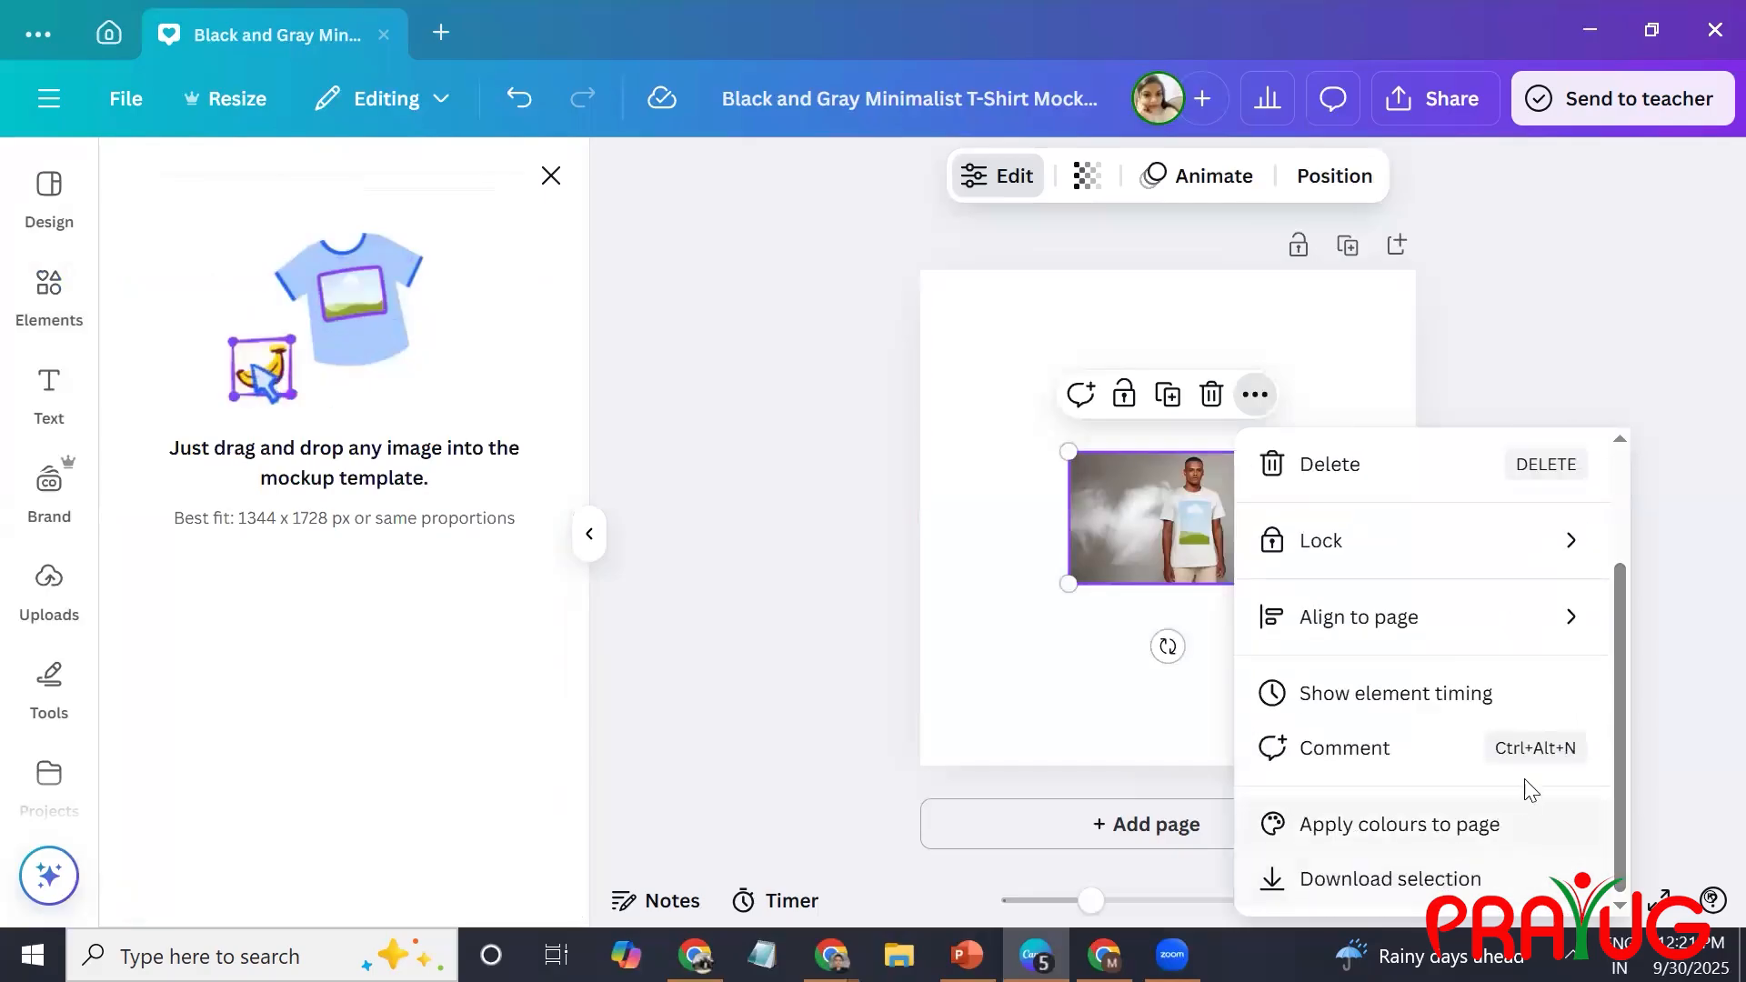
{"action": "left_click_drag", "start_coordinate": [1623, 863], "coordinate": [1621, 715]}
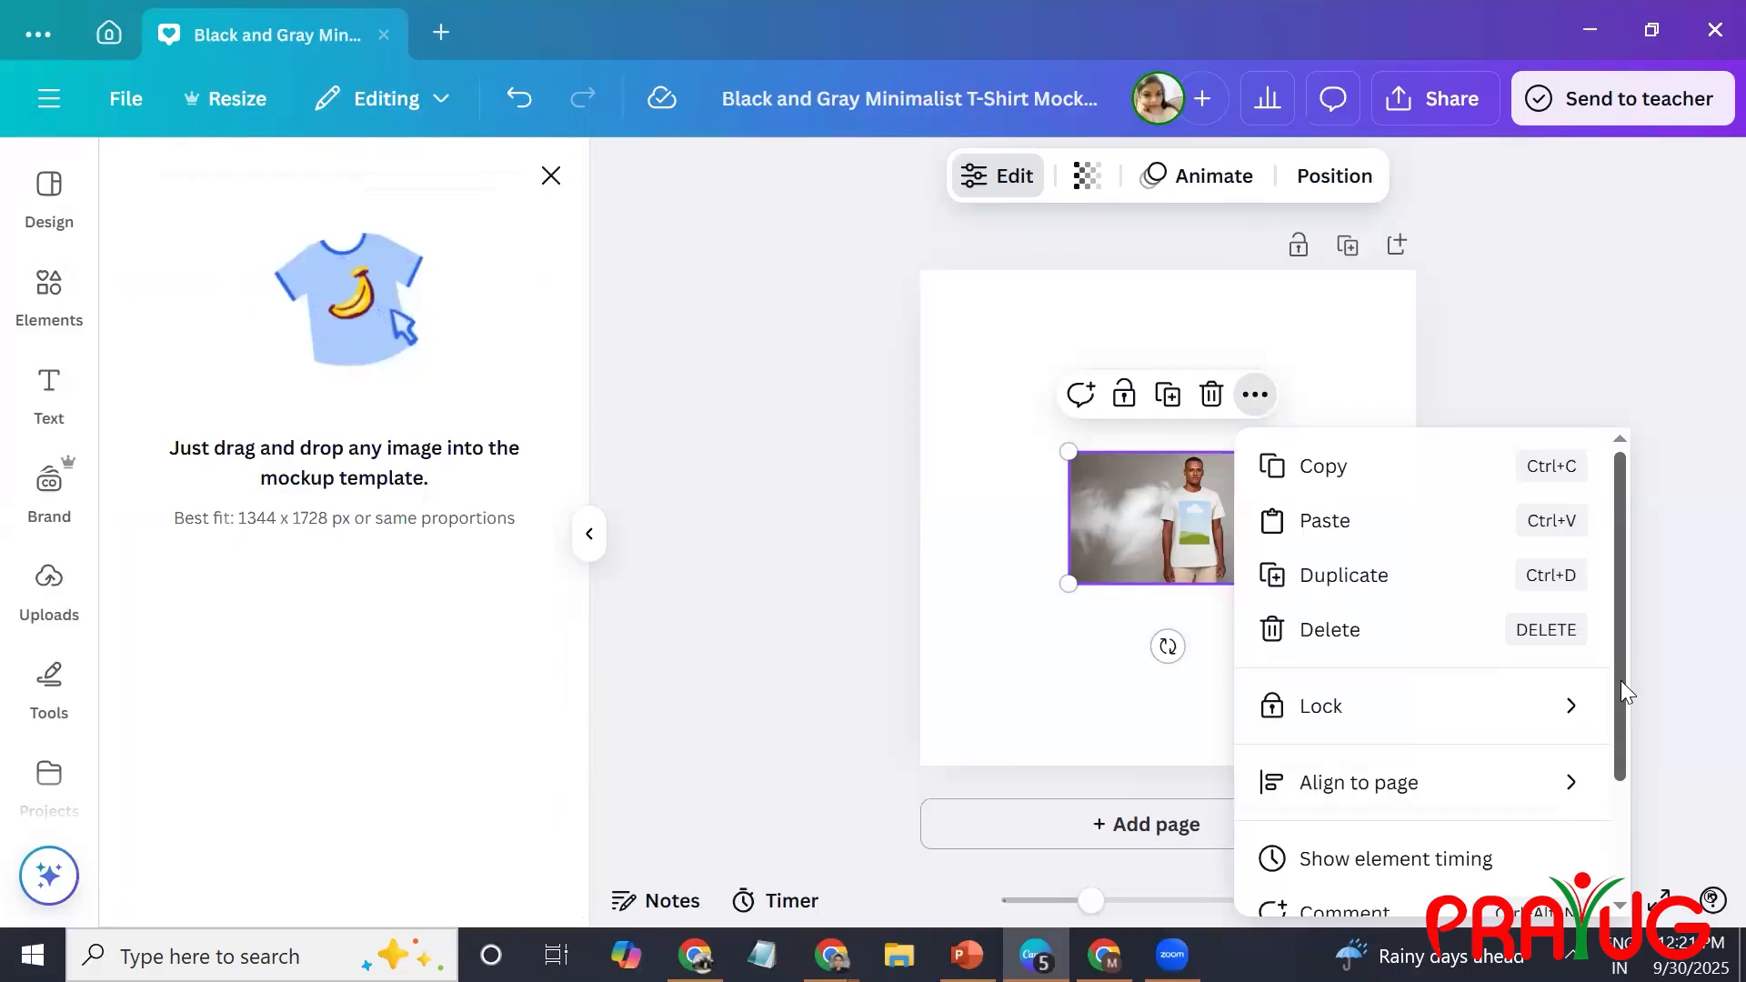
{"action": "left_click", "coordinate": [1283, 331]}
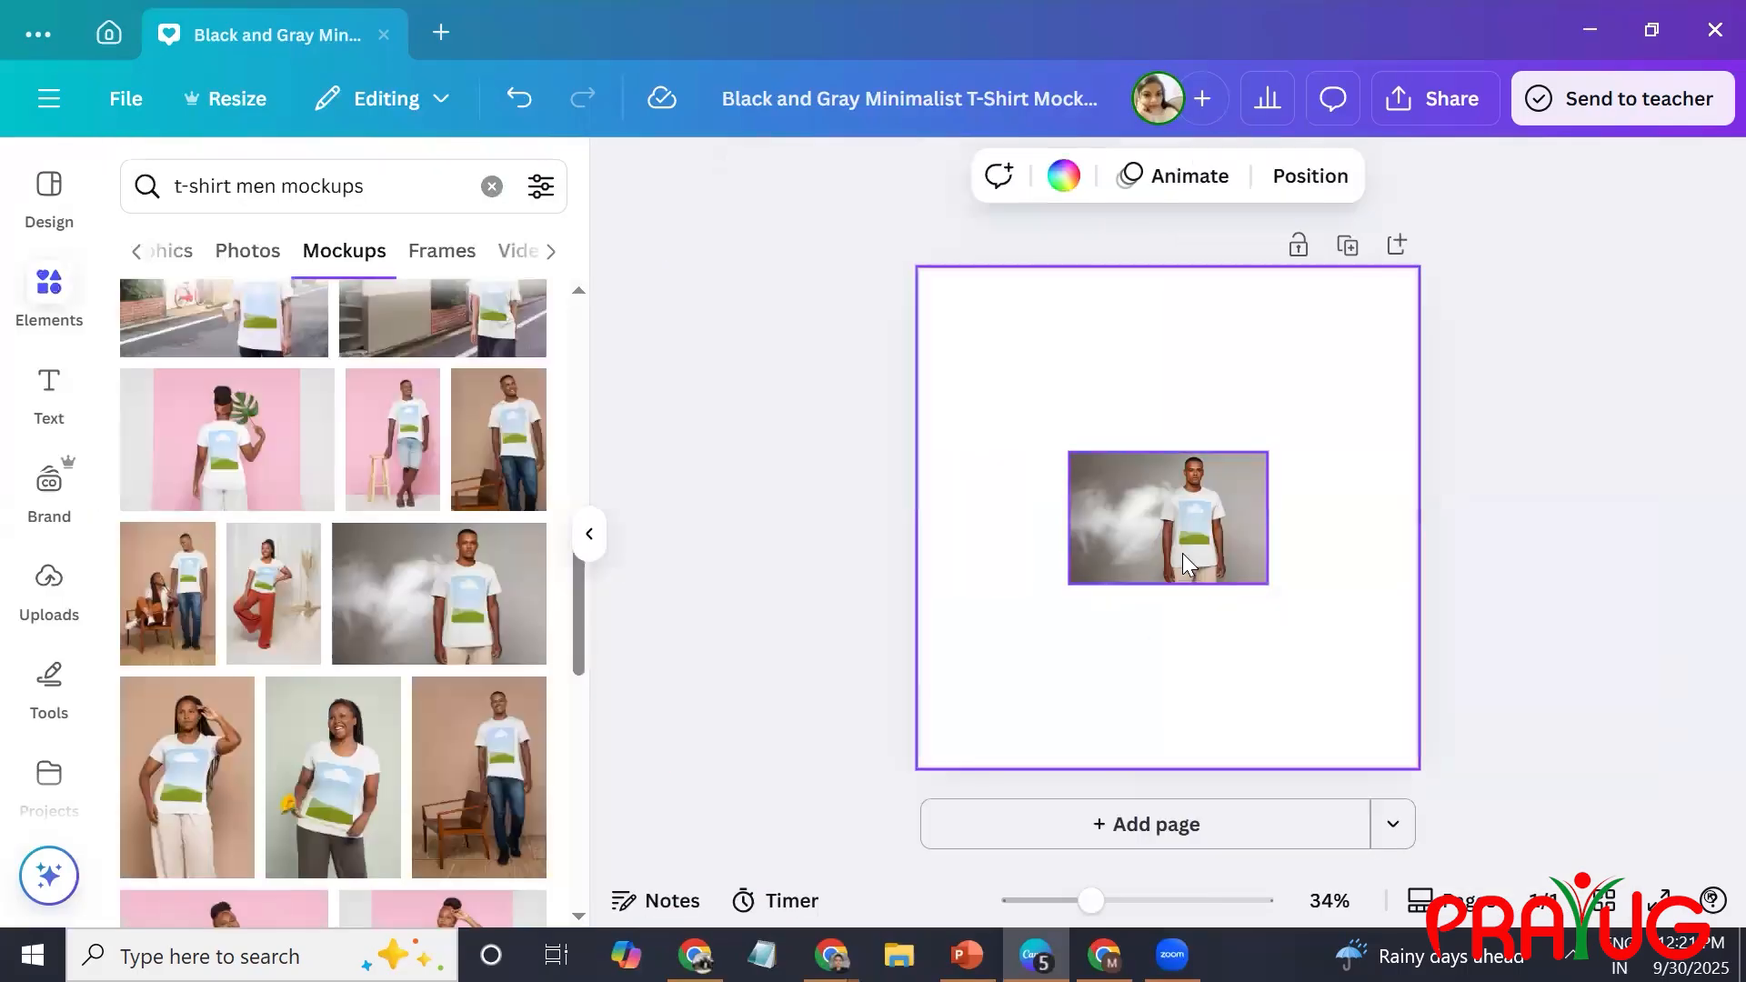
Enlarge the T-shirt mockup to about 2,058 by 1,372 and position it so the man fills the page.
{"action": "left_click_drag", "start_coordinate": [1183, 535], "coordinate": [1034, 361]}
{"action": "left_click_drag", "start_coordinate": [1120, 401], "coordinate": [1396, 844]}
{"action": "left_click_drag", "start_coordinate": [1298, 578], "coordinate": [1096, 520]}
{"action": "left_click_drag", "start_coordinate": [1305, 656], "coordinate": [1531, 889]}
{"action": "left_click_drag", "start_coordinate": [1170, 483], "coordinate": [1029, 470]}
{"action": "left_click_drag", "start_coordinate": [1451, 835], "coordinate": [1525, 886]}
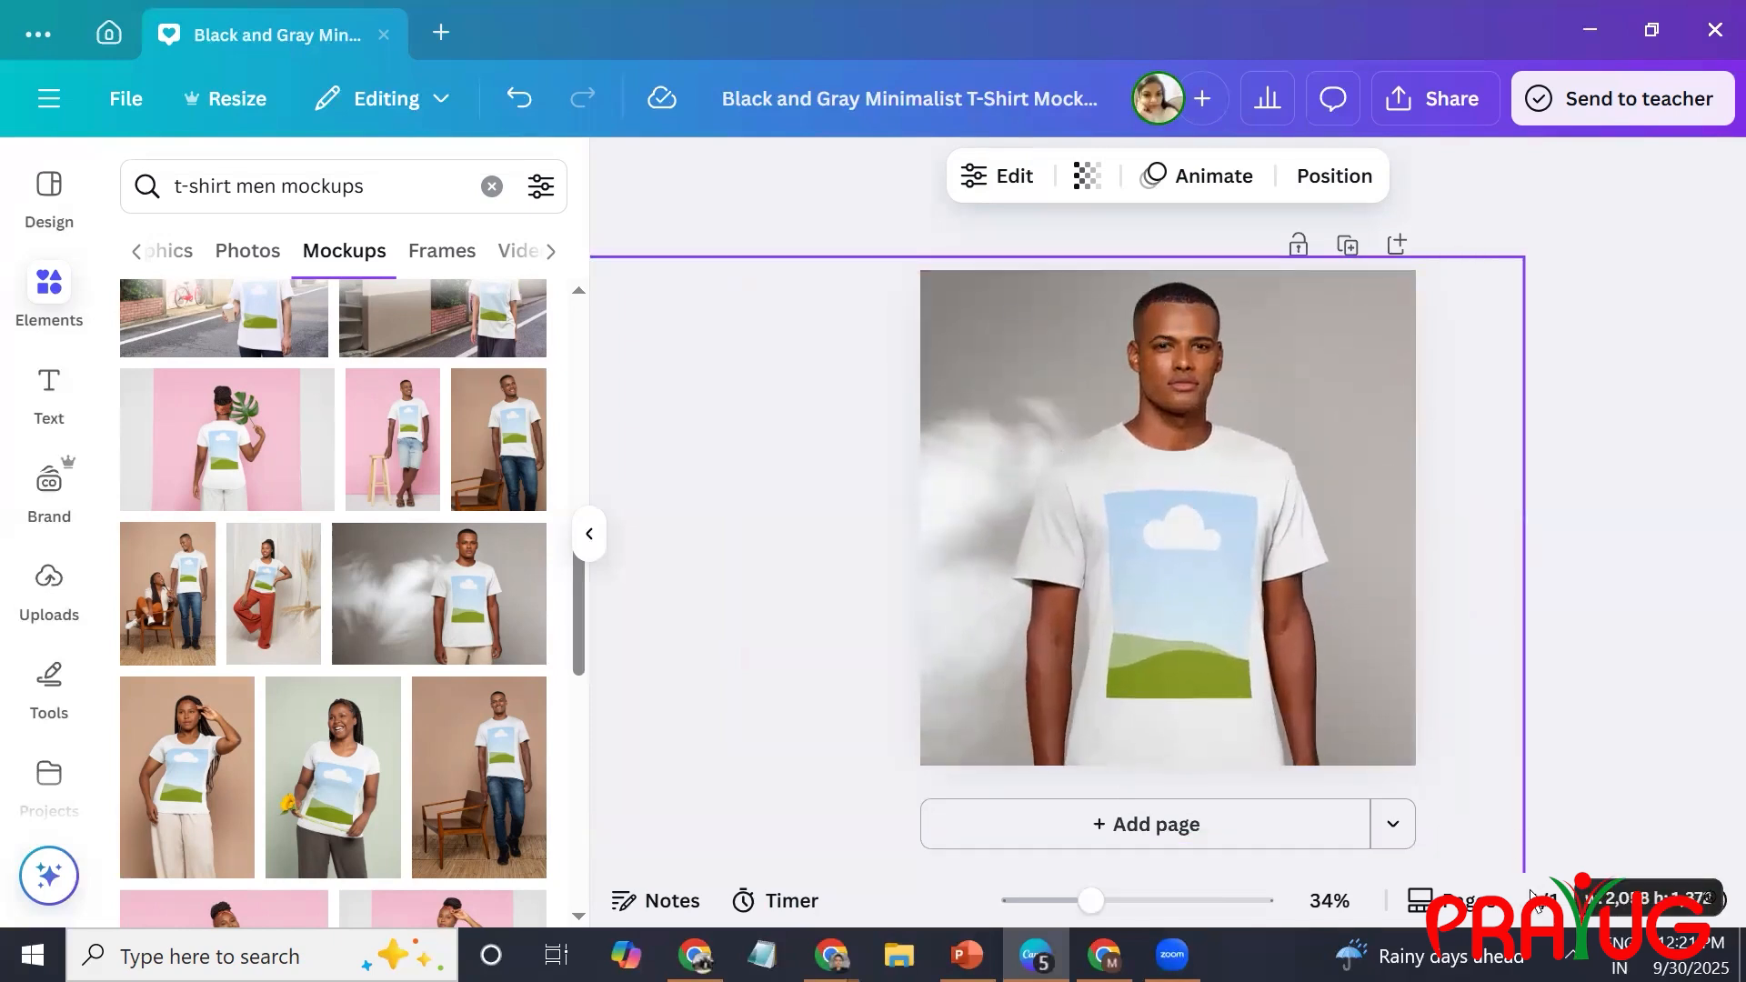
{"action": "left_click_drag", "start_coordinate": [1173, 712], "coordinate": [1148, 707]}
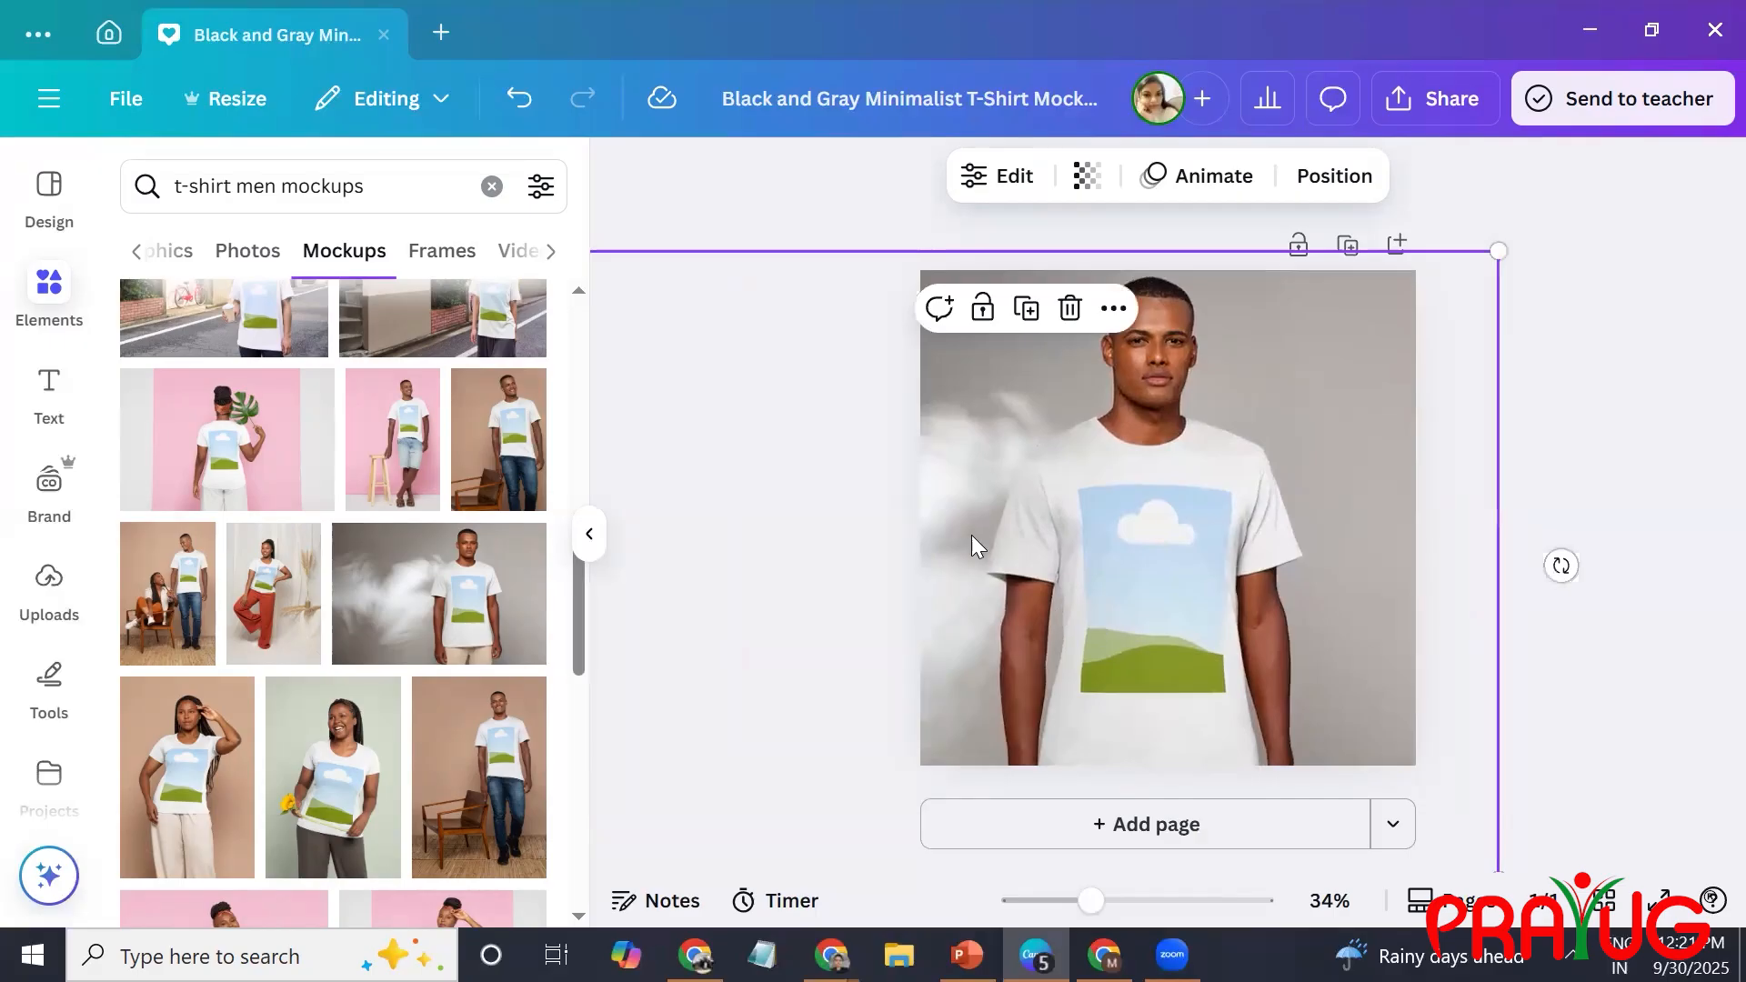
Paste the copied PW logo capture, place it in the T-shirt's print area and open the mockup's edit settings.
{"action": "left_click", "coordinate": [1655, 462]}
{"action": "key", "text": "ctrl+v"}
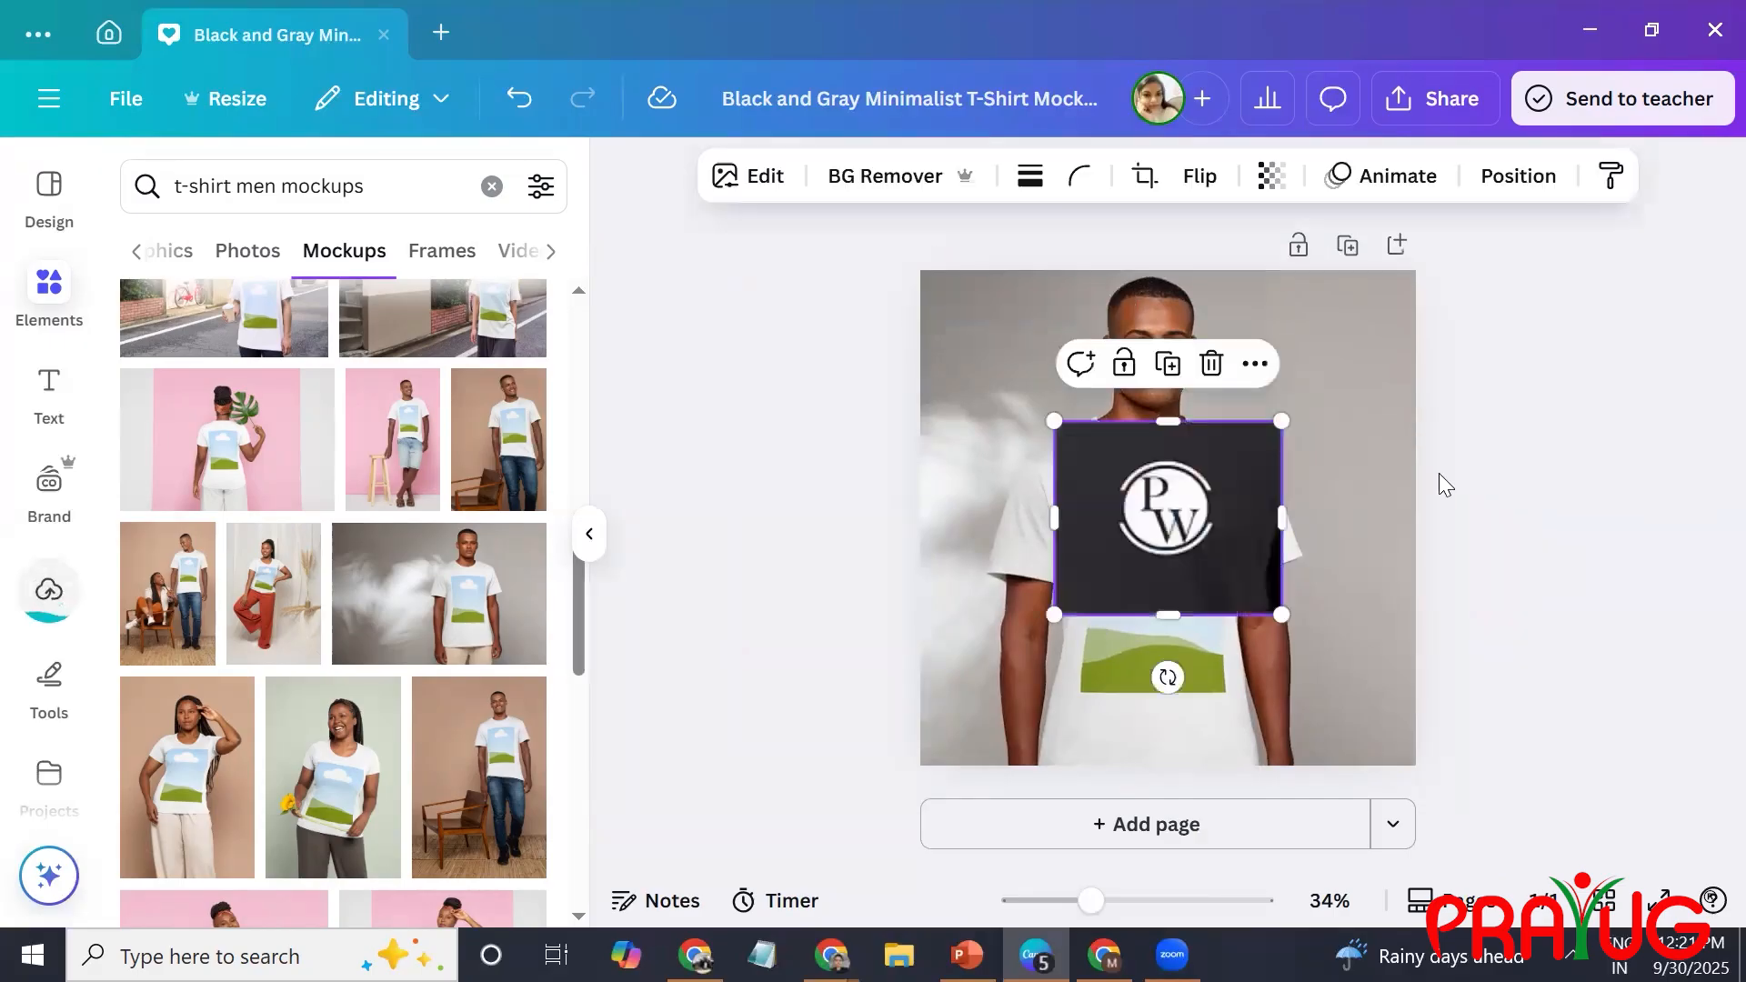
{"action": "left_click_drag", "start_coordinate": [1181, 531], "coordinate": [1173, 607]}
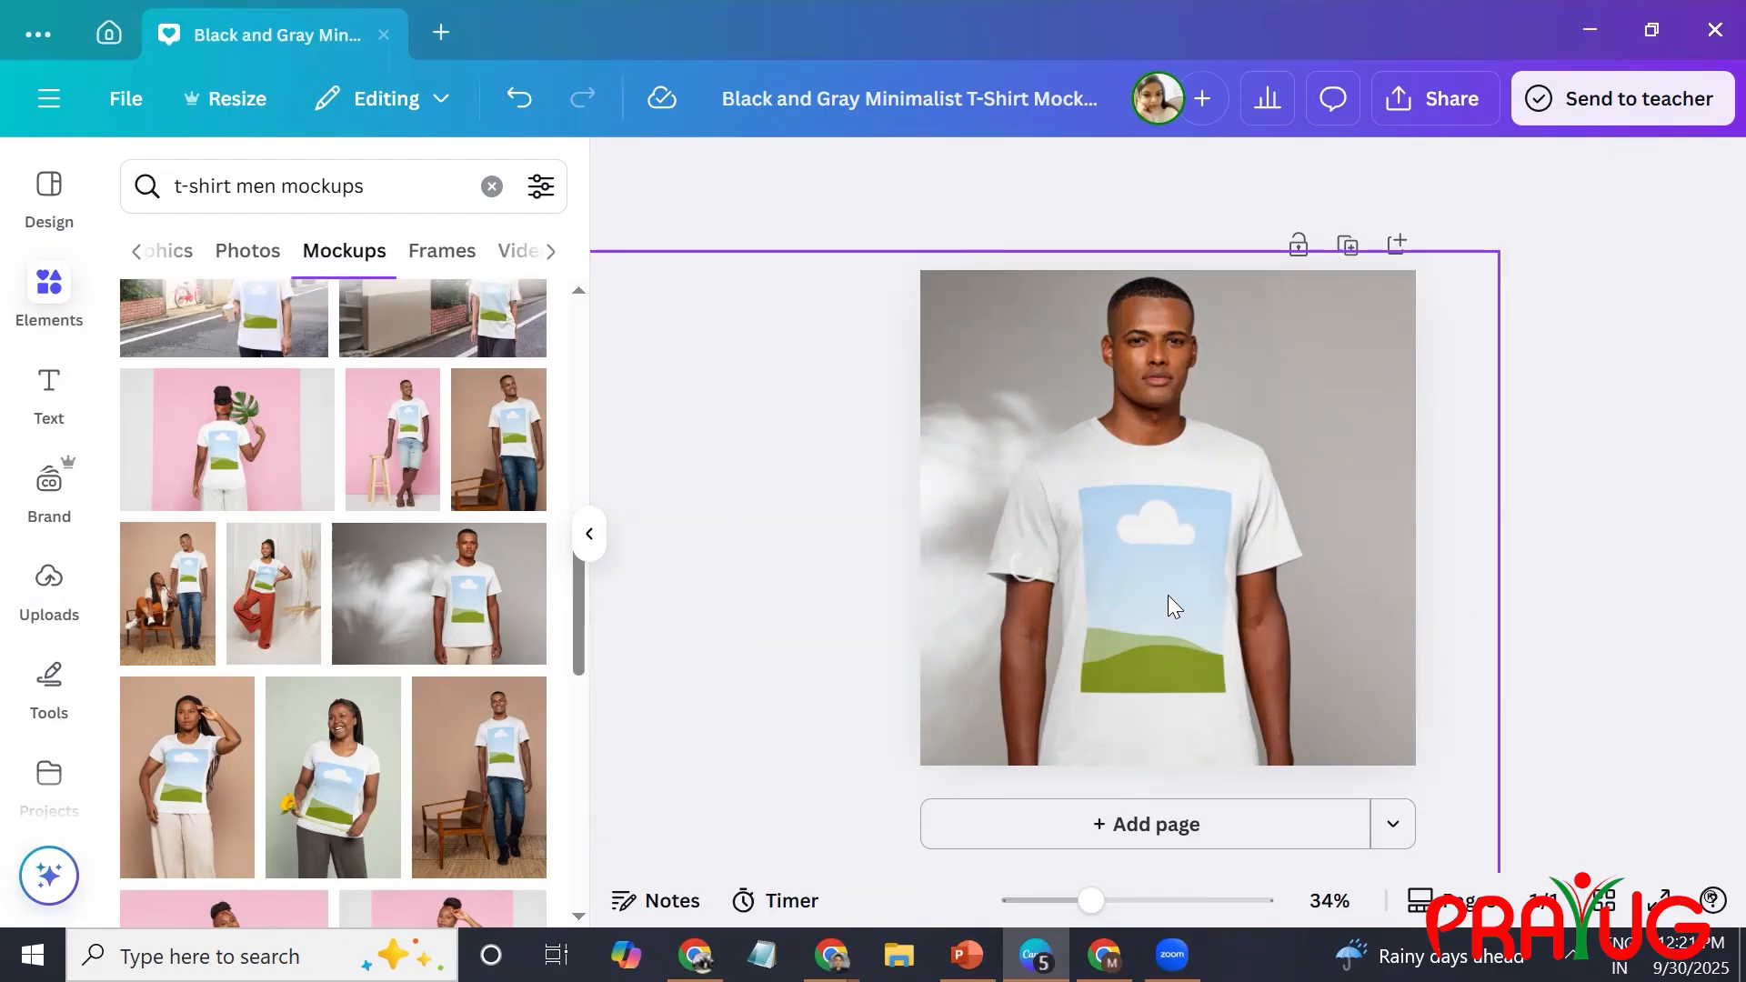
{"action": "left_click", "coordinate": [1161, 598]}
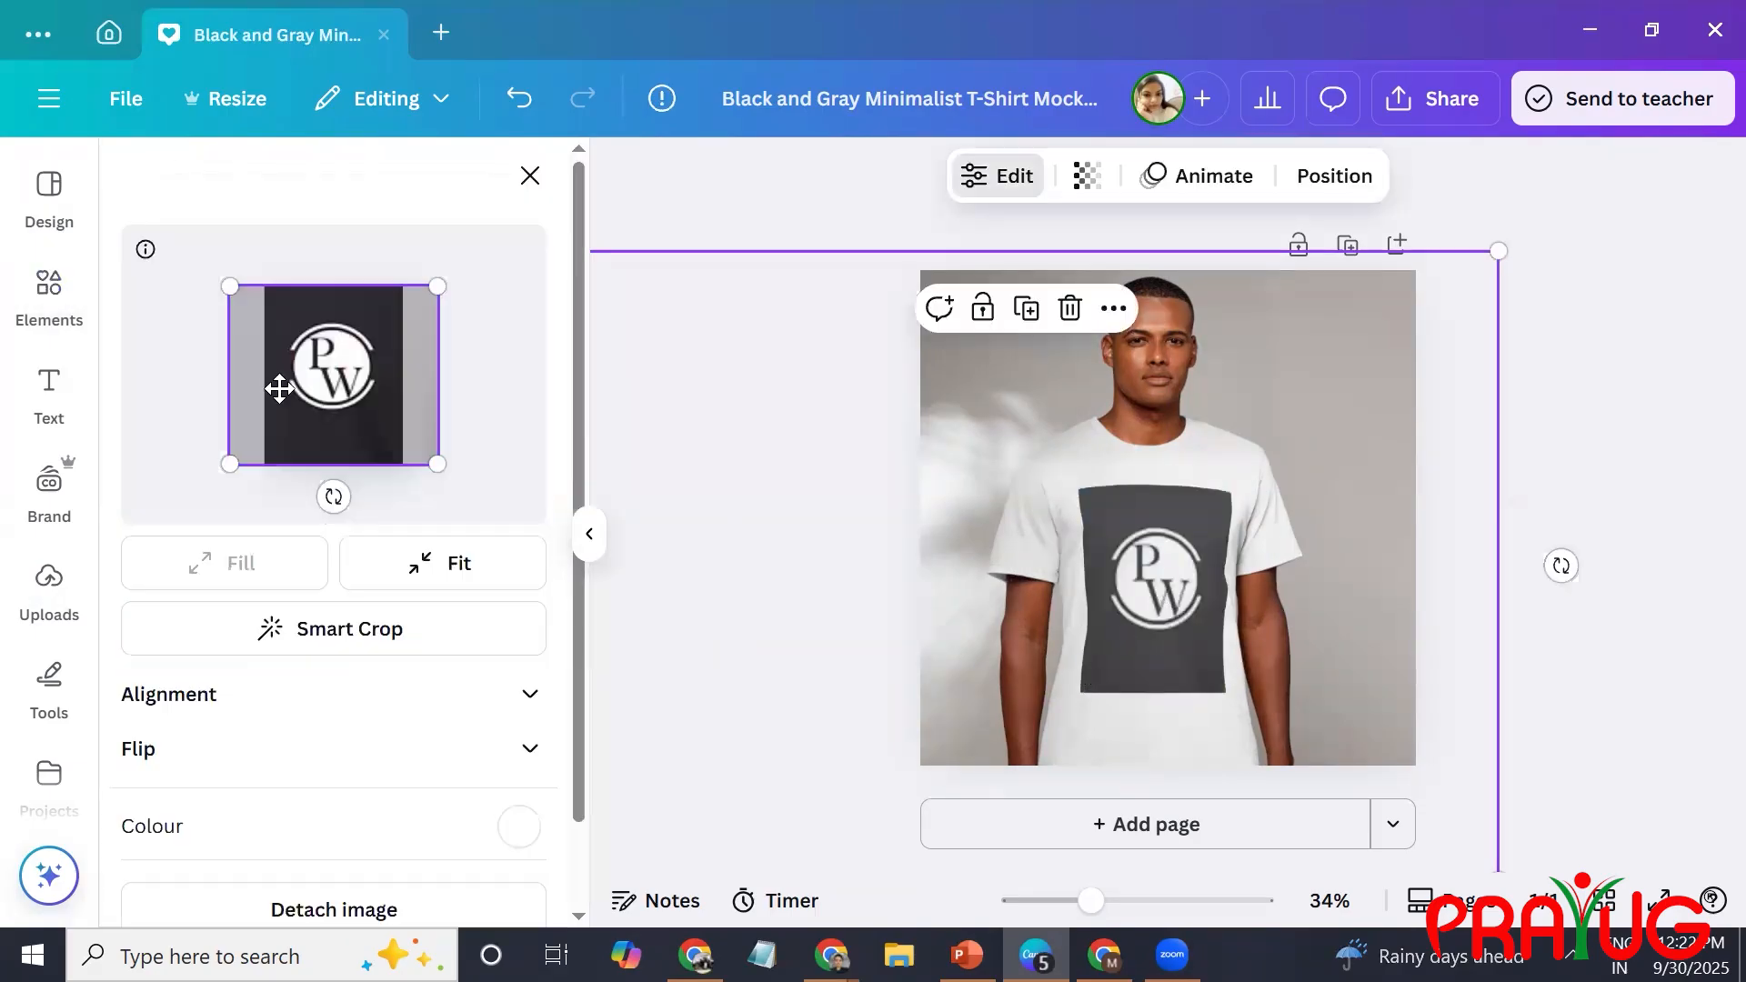
Shrink the PW logo into the upper-right corner of the T-shirt's print area and apply the change.
{"action": "left_click_drag", "start_coordinate": [222, 463], "coordinate": [265, 427]}
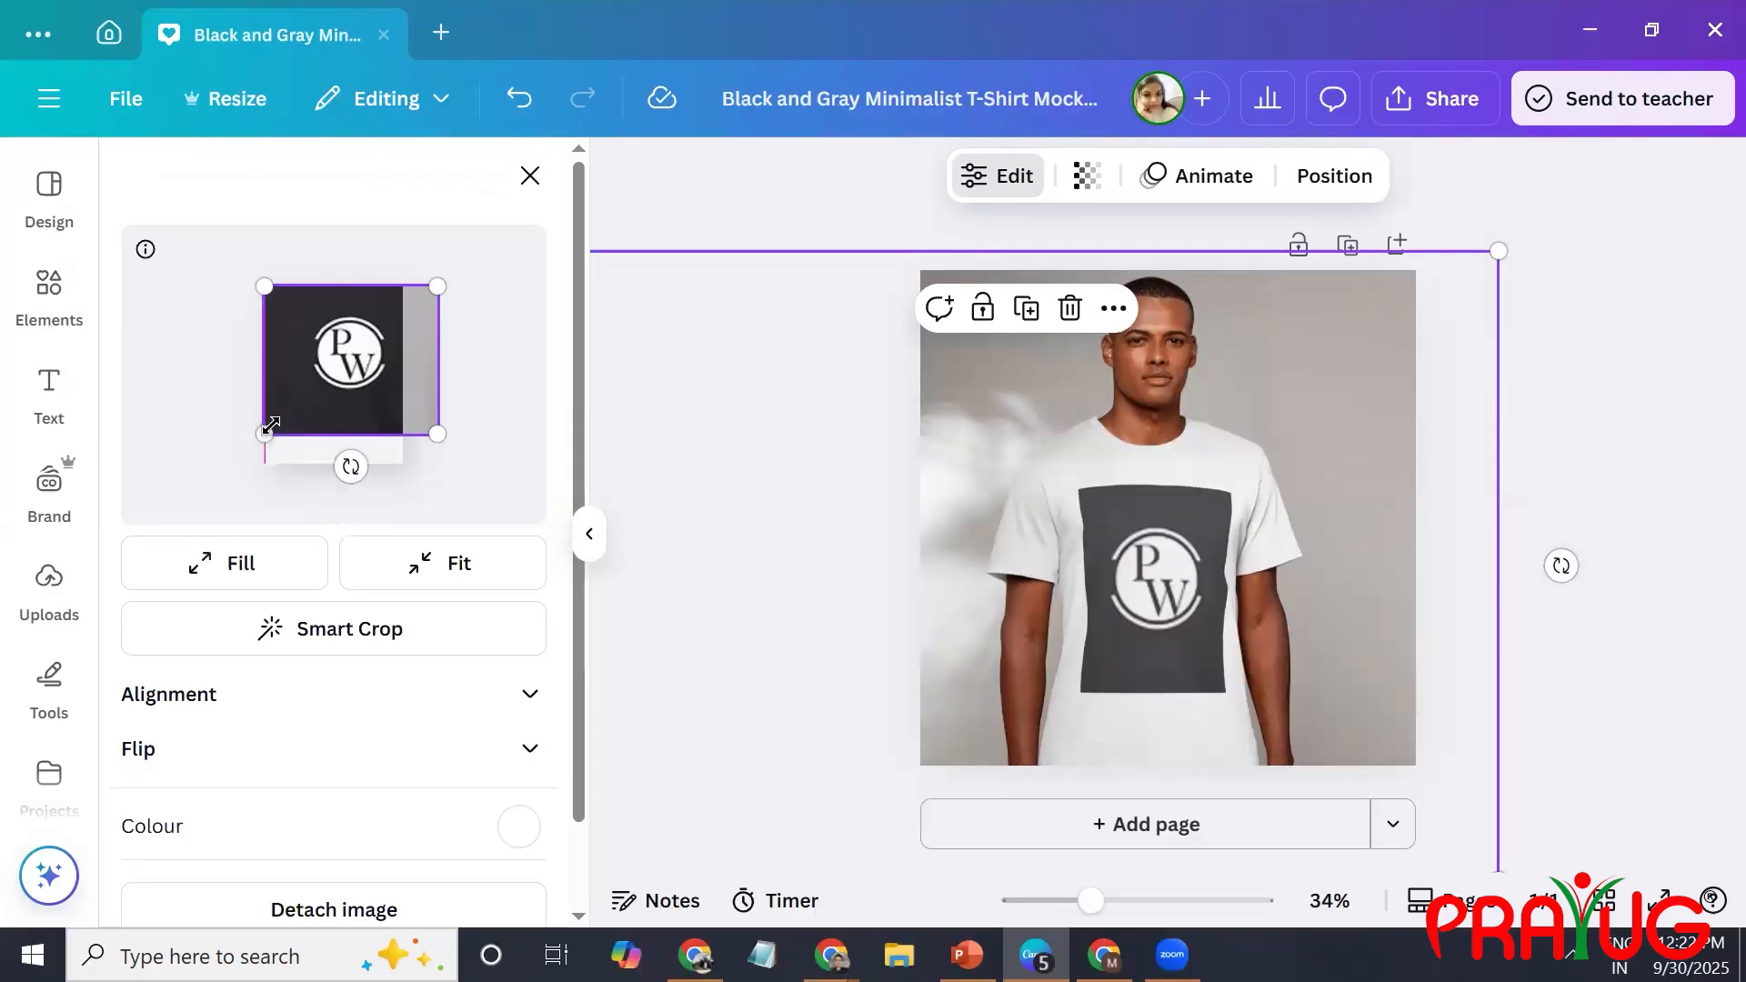
{"action": "left_click_drag", "start_coordinate": [437, 433], "coordinate": [347, 341]}
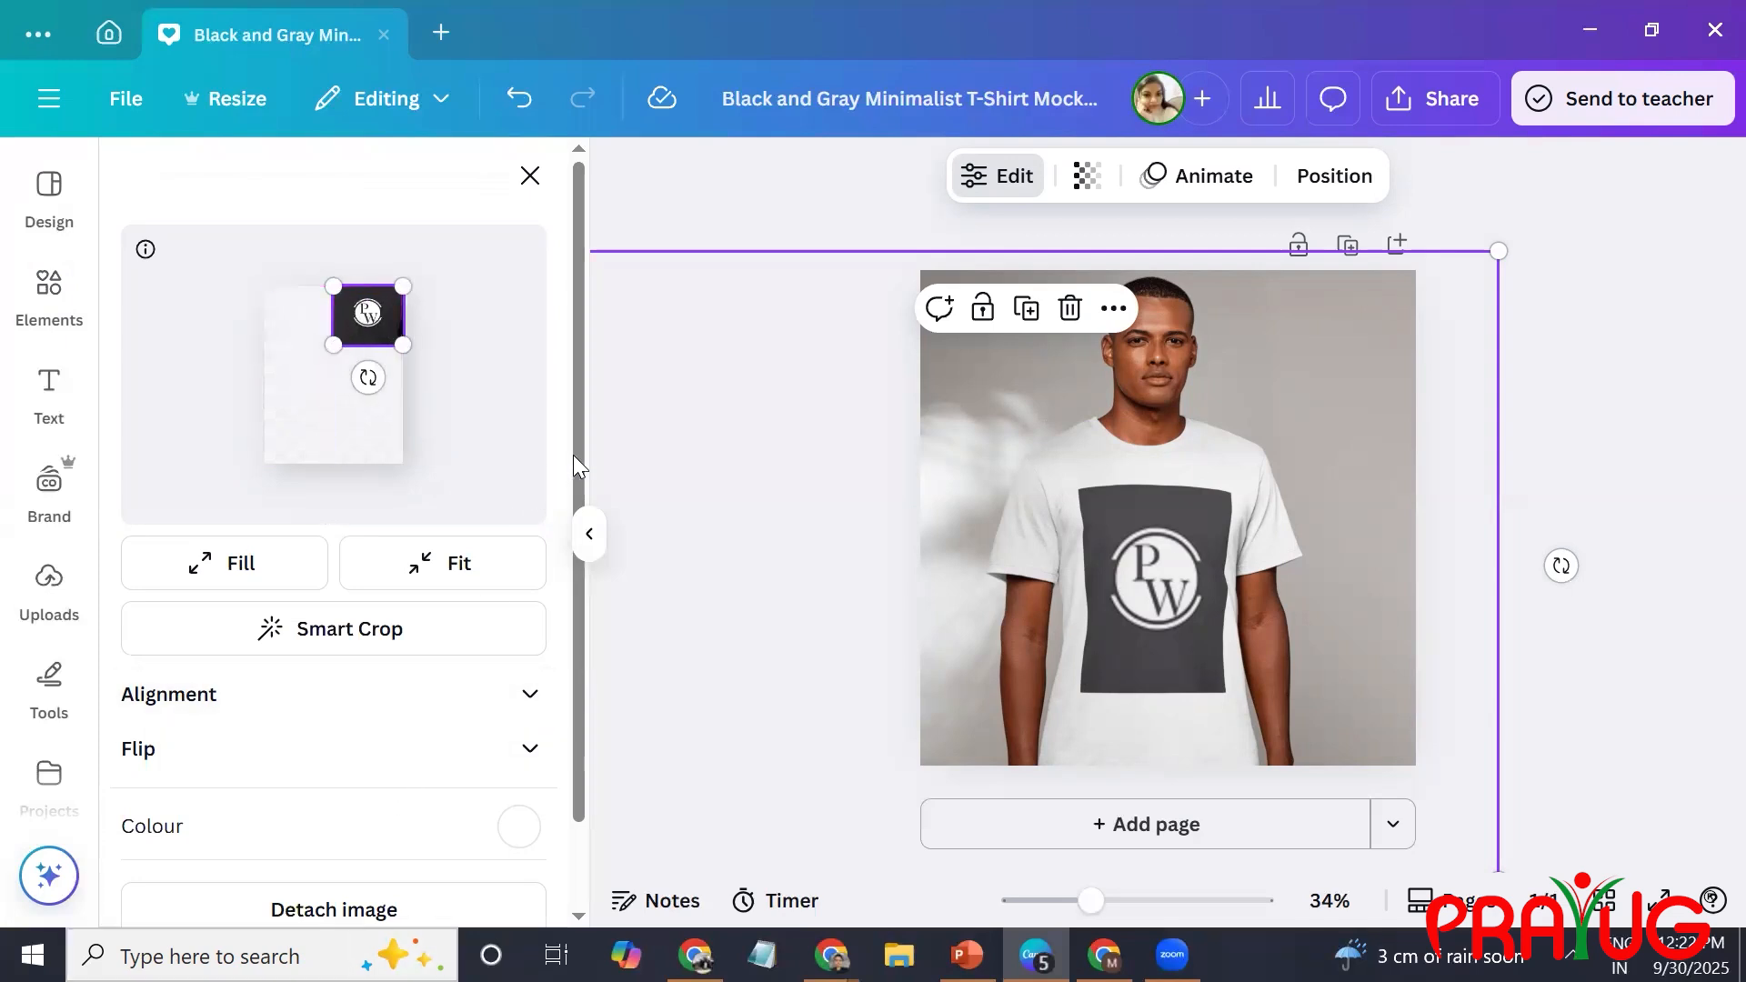
{"action": "scroll", "coordinate": [573, 455], "scroll_direction": "down", "scroll_amount": 2}
{"action": "left_click", "coordinate": [479, 864]}
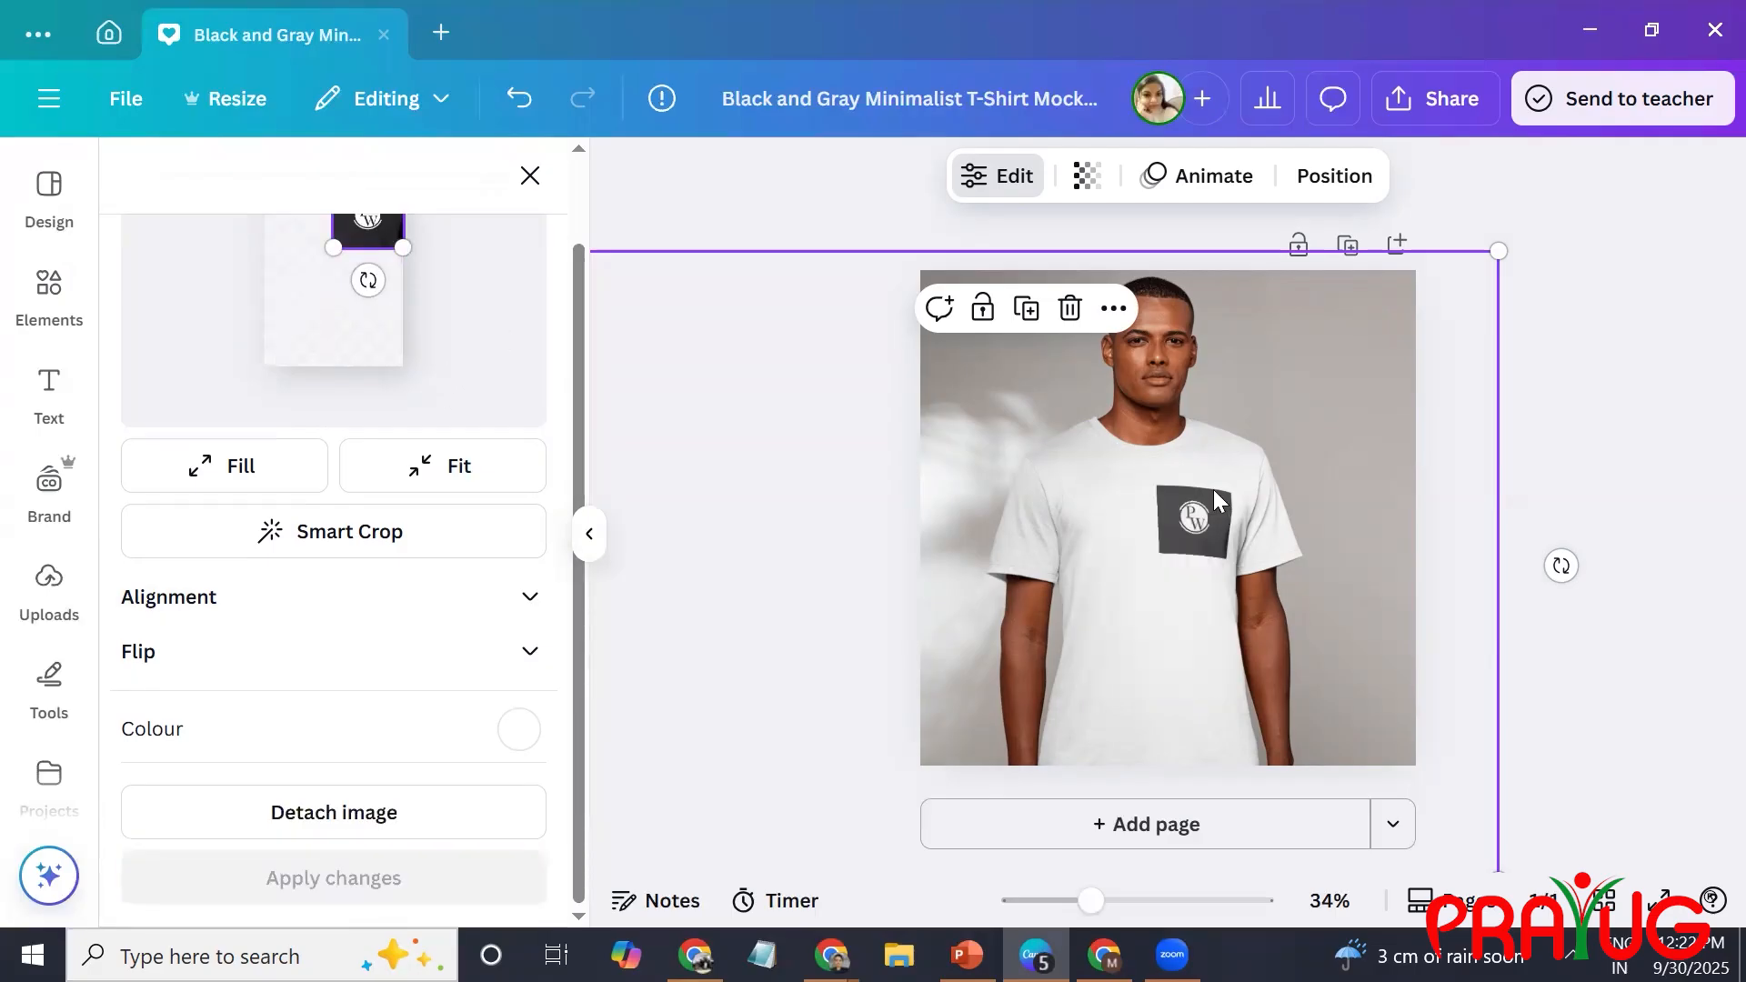
Try colouring the T-shirt #46464A, sampled from the logo's dark background on the shirt, and apply it.
{"action": "left_click", "coordinate": [519, 729]}
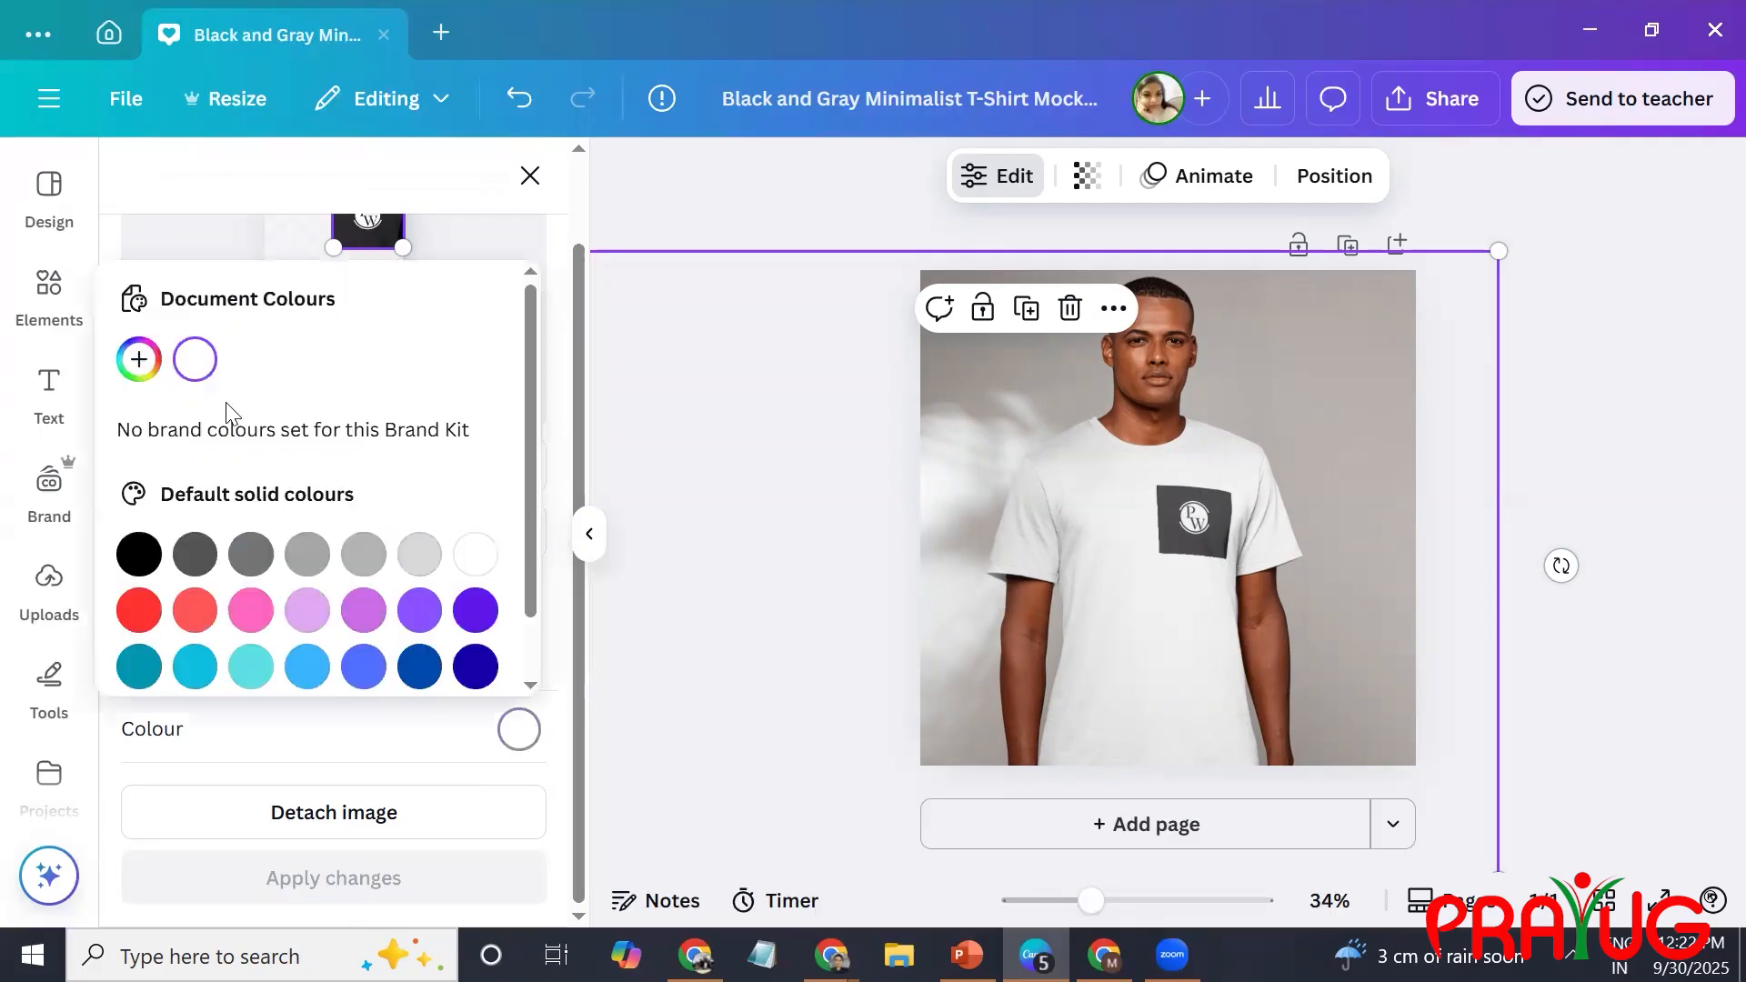
{"action": "left_click", "coordinate": [138, 359]}
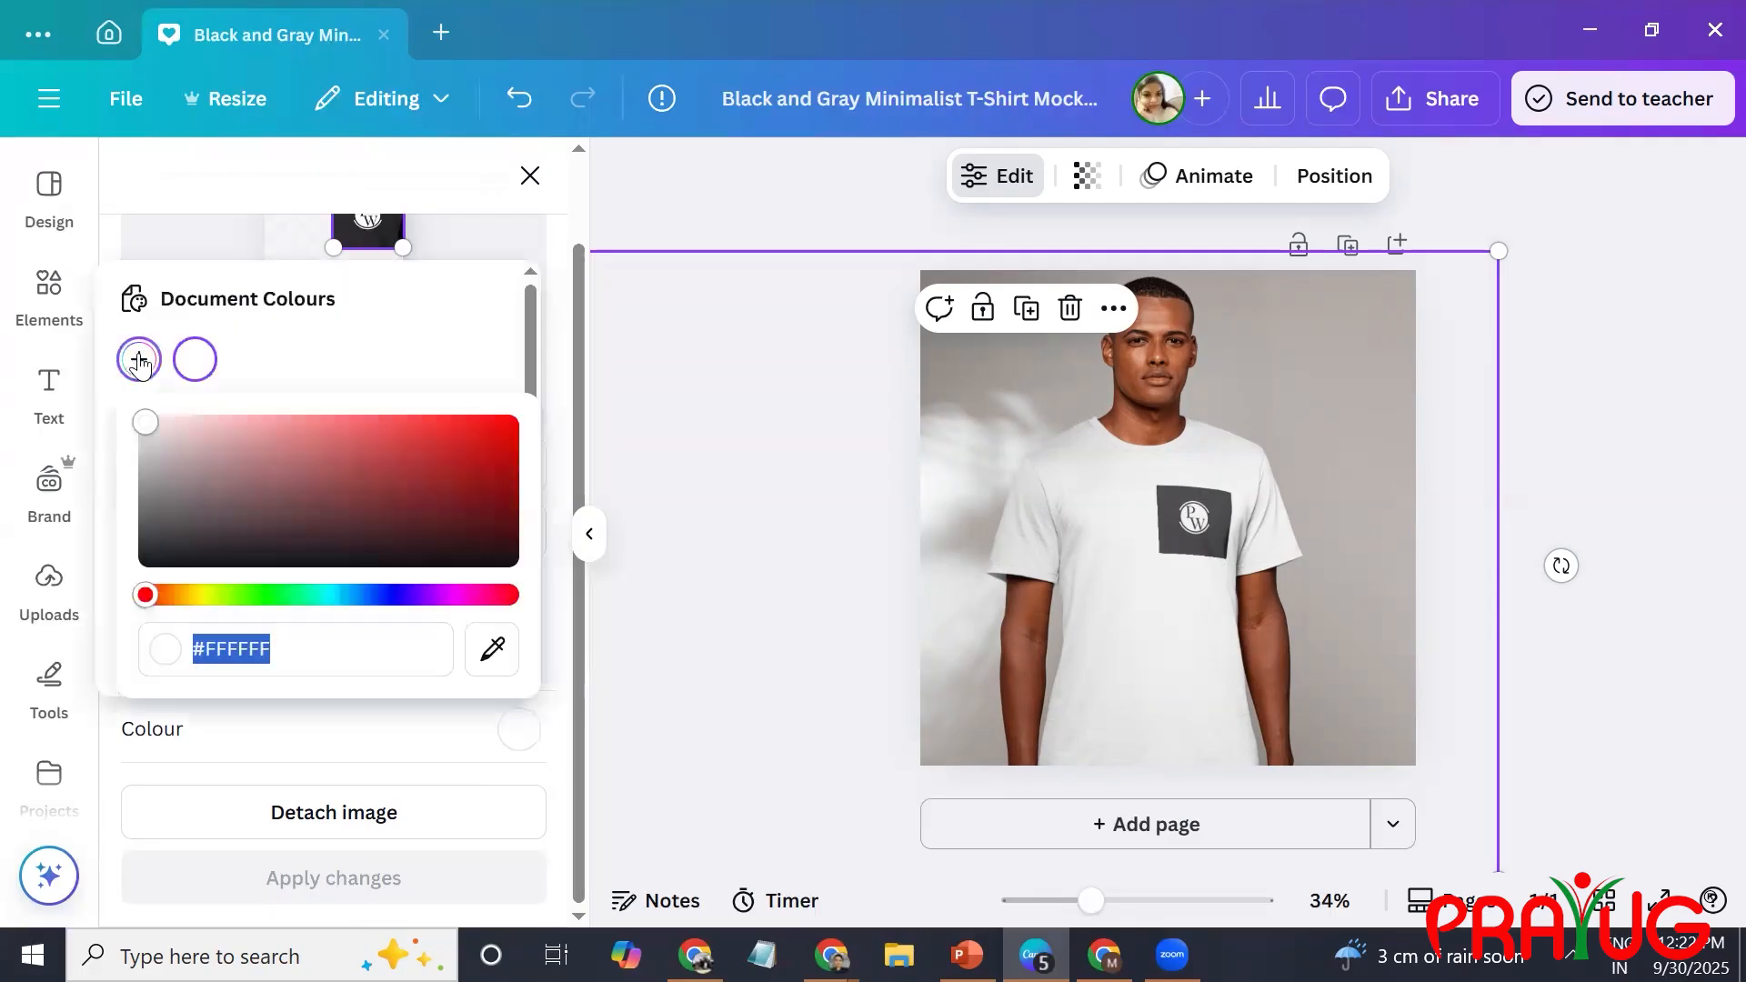
{"action": "left_click", "coordinate": [492, 677]}
{"action": "left_click", "coordinate": [1203, 543]}
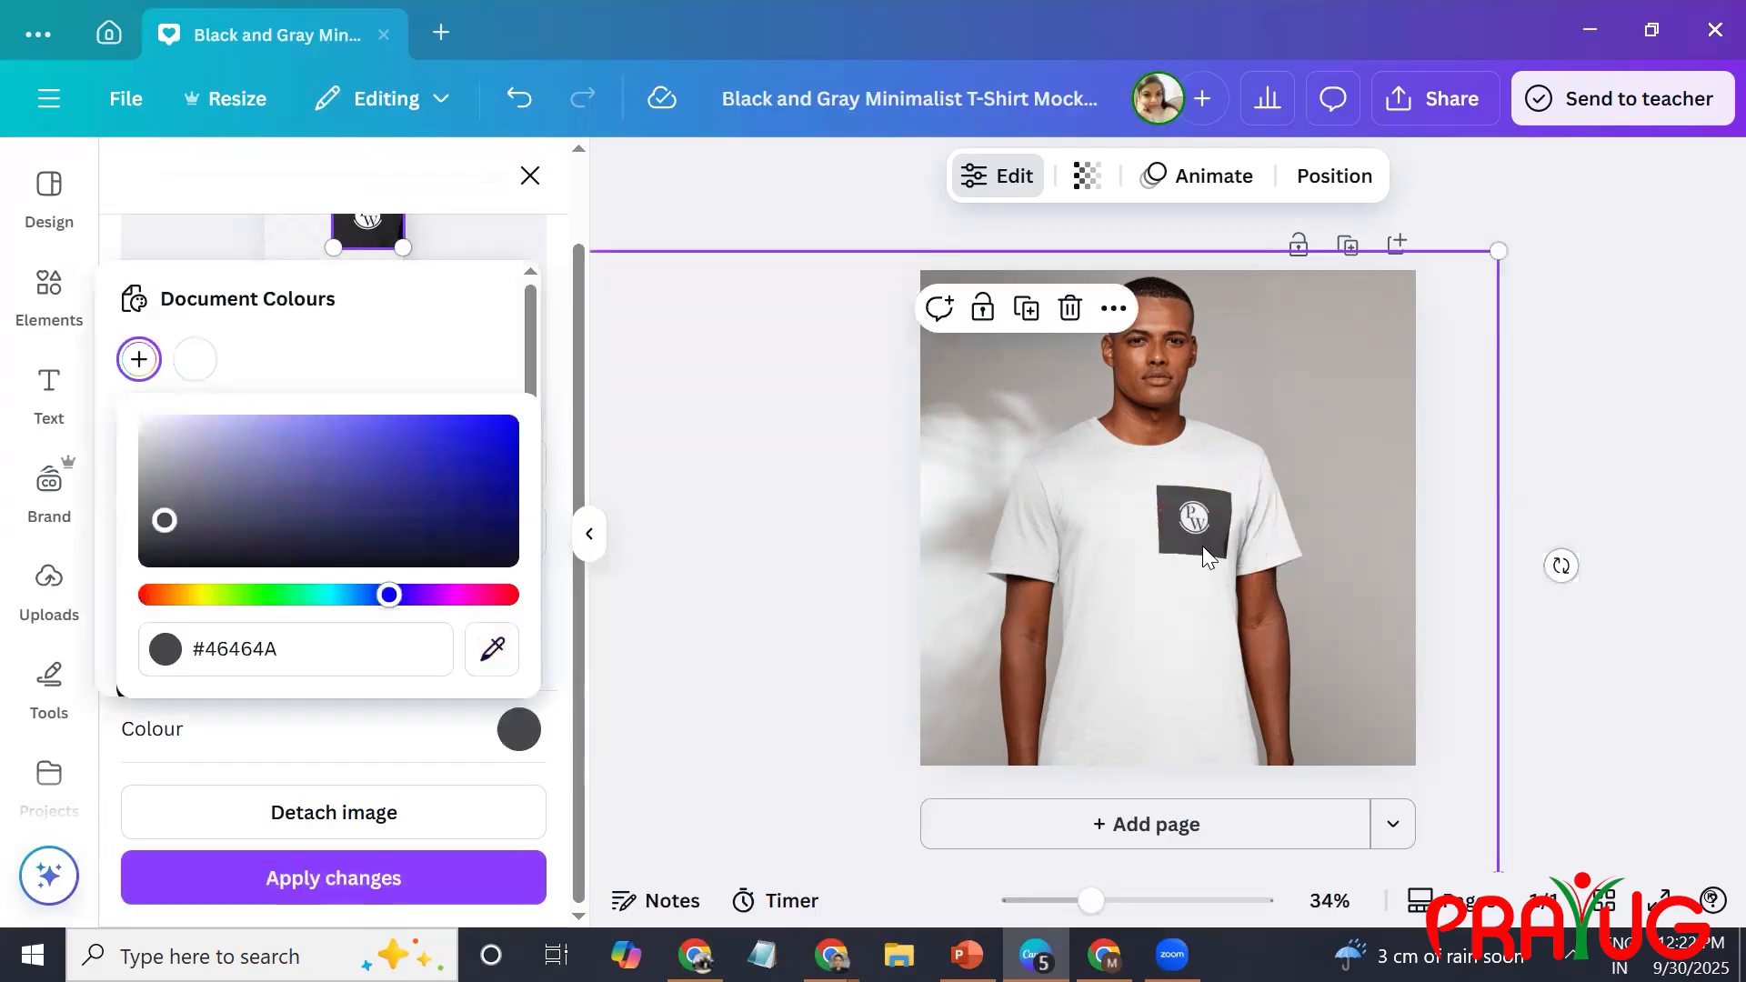
{"action": "left_click", "coordinate": [445, 868]}
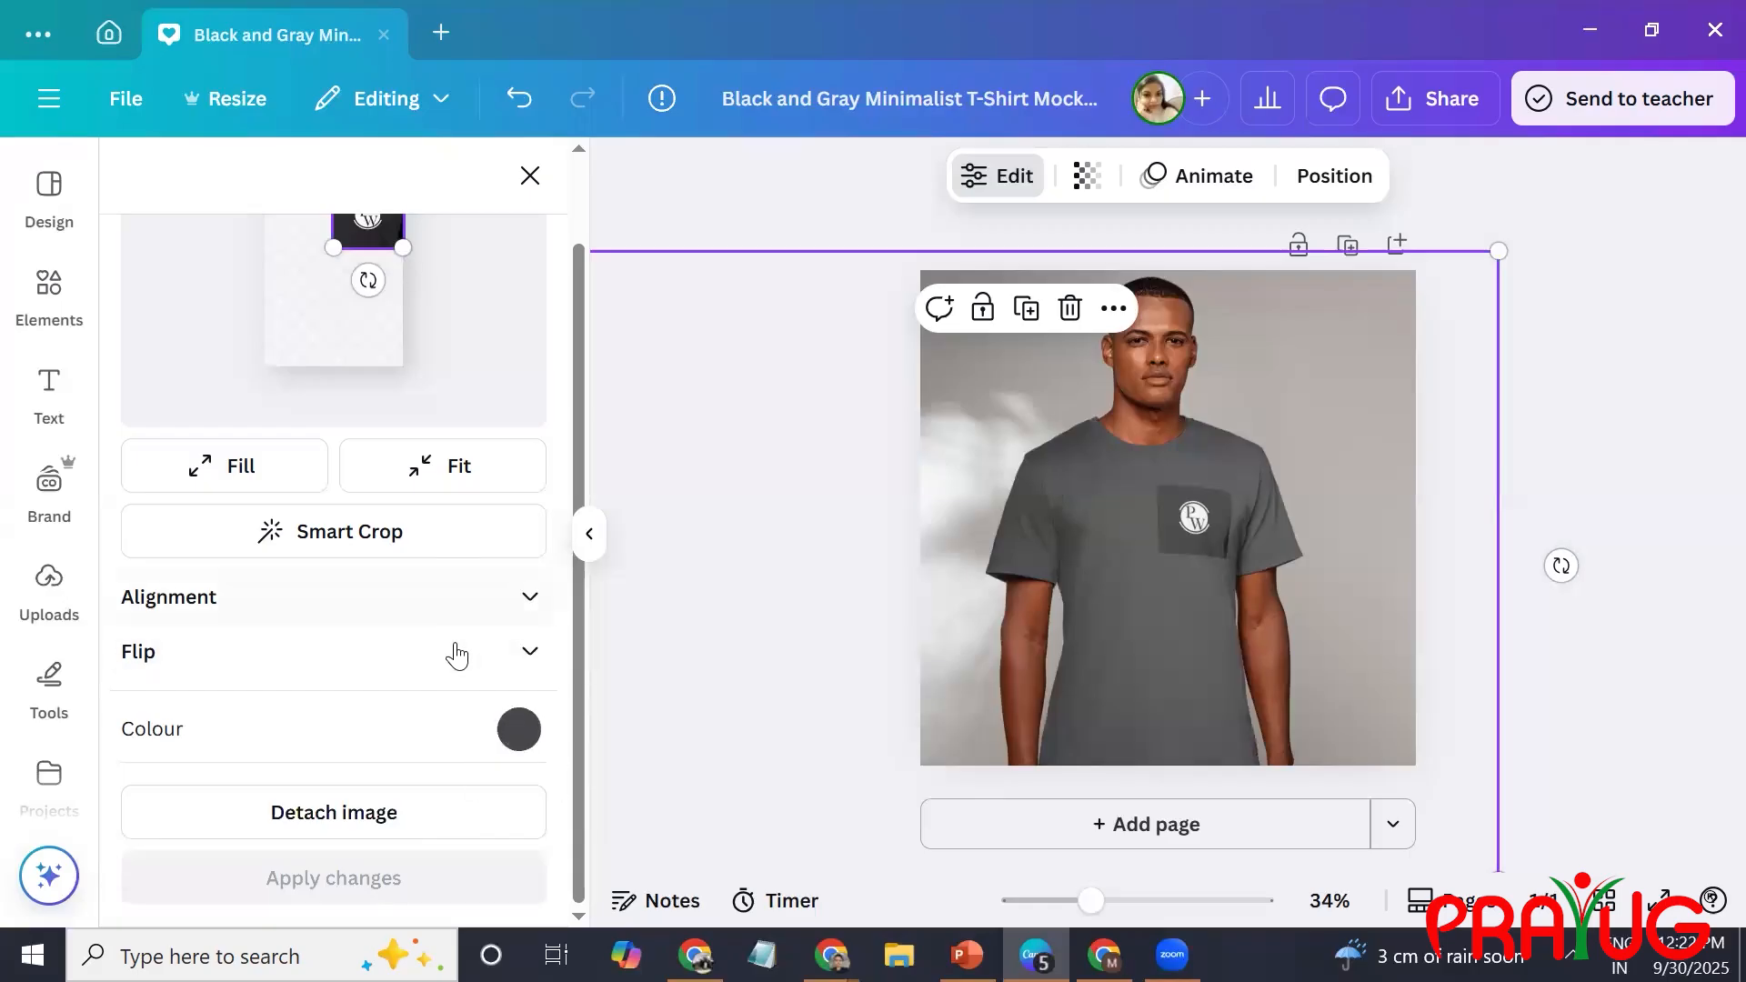
Set the T-shirt colour to #2A292E, sampled from the logo background in the print preview, and apply it.
{"action": "left_click", "coordinate": [519, 729]}
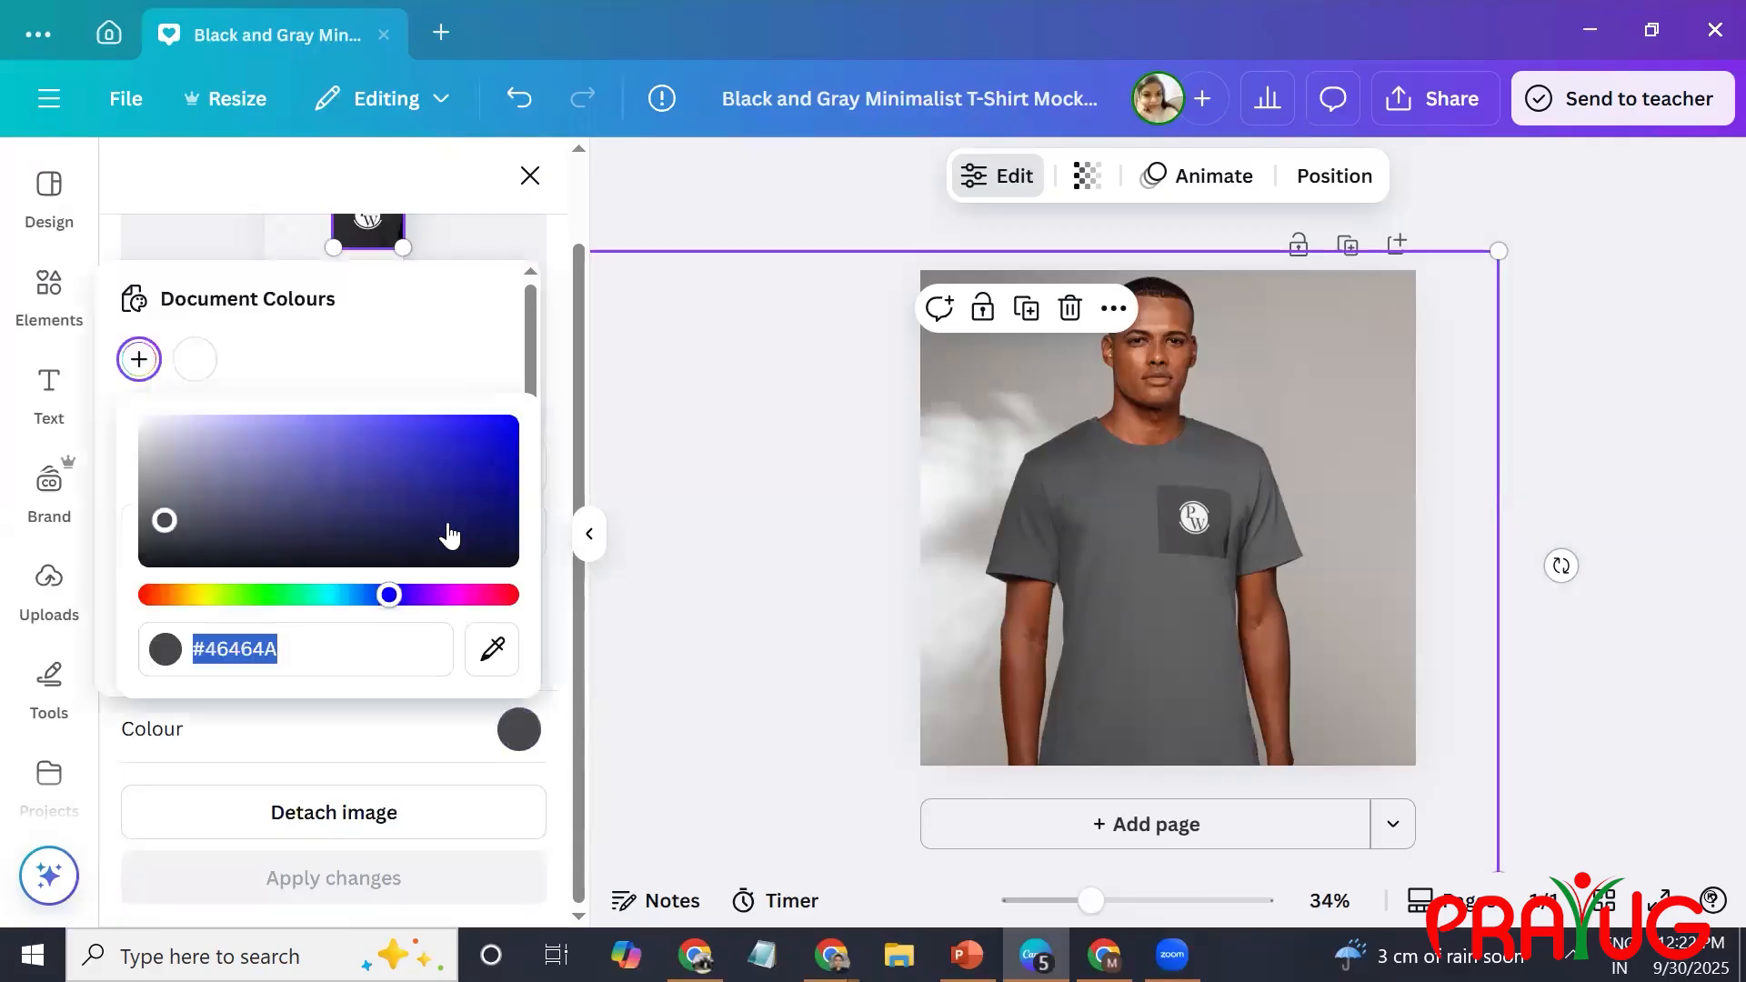
{"action": "mouse_move", "coordinate": [163, 520]}
{"action": "left_mouse_down"}
{"action": "mouse_move", "coordinate": [148, 547]}
{"action": "mouse_move", "coordinate": [162, 542]}
{"action": "left_mouse_up"}
{"action": "left_click", "coordinate": [497, 653]}
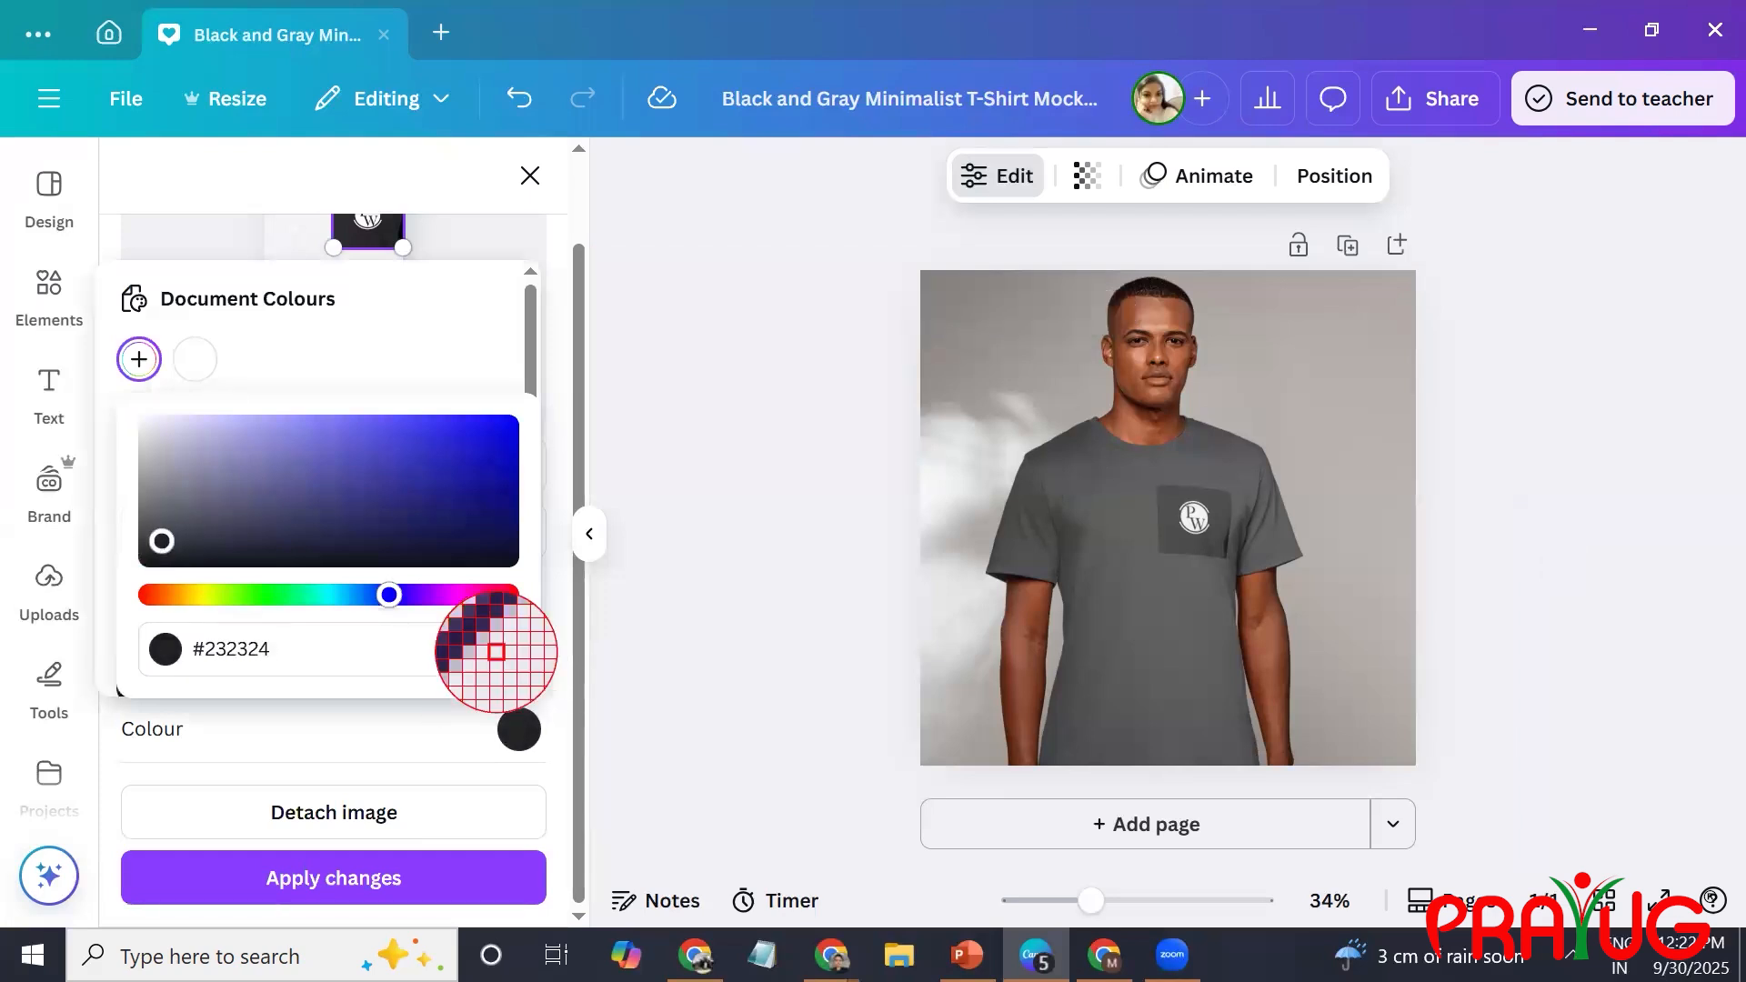
{"action": "left_click", "coordinate": [363, 232]}
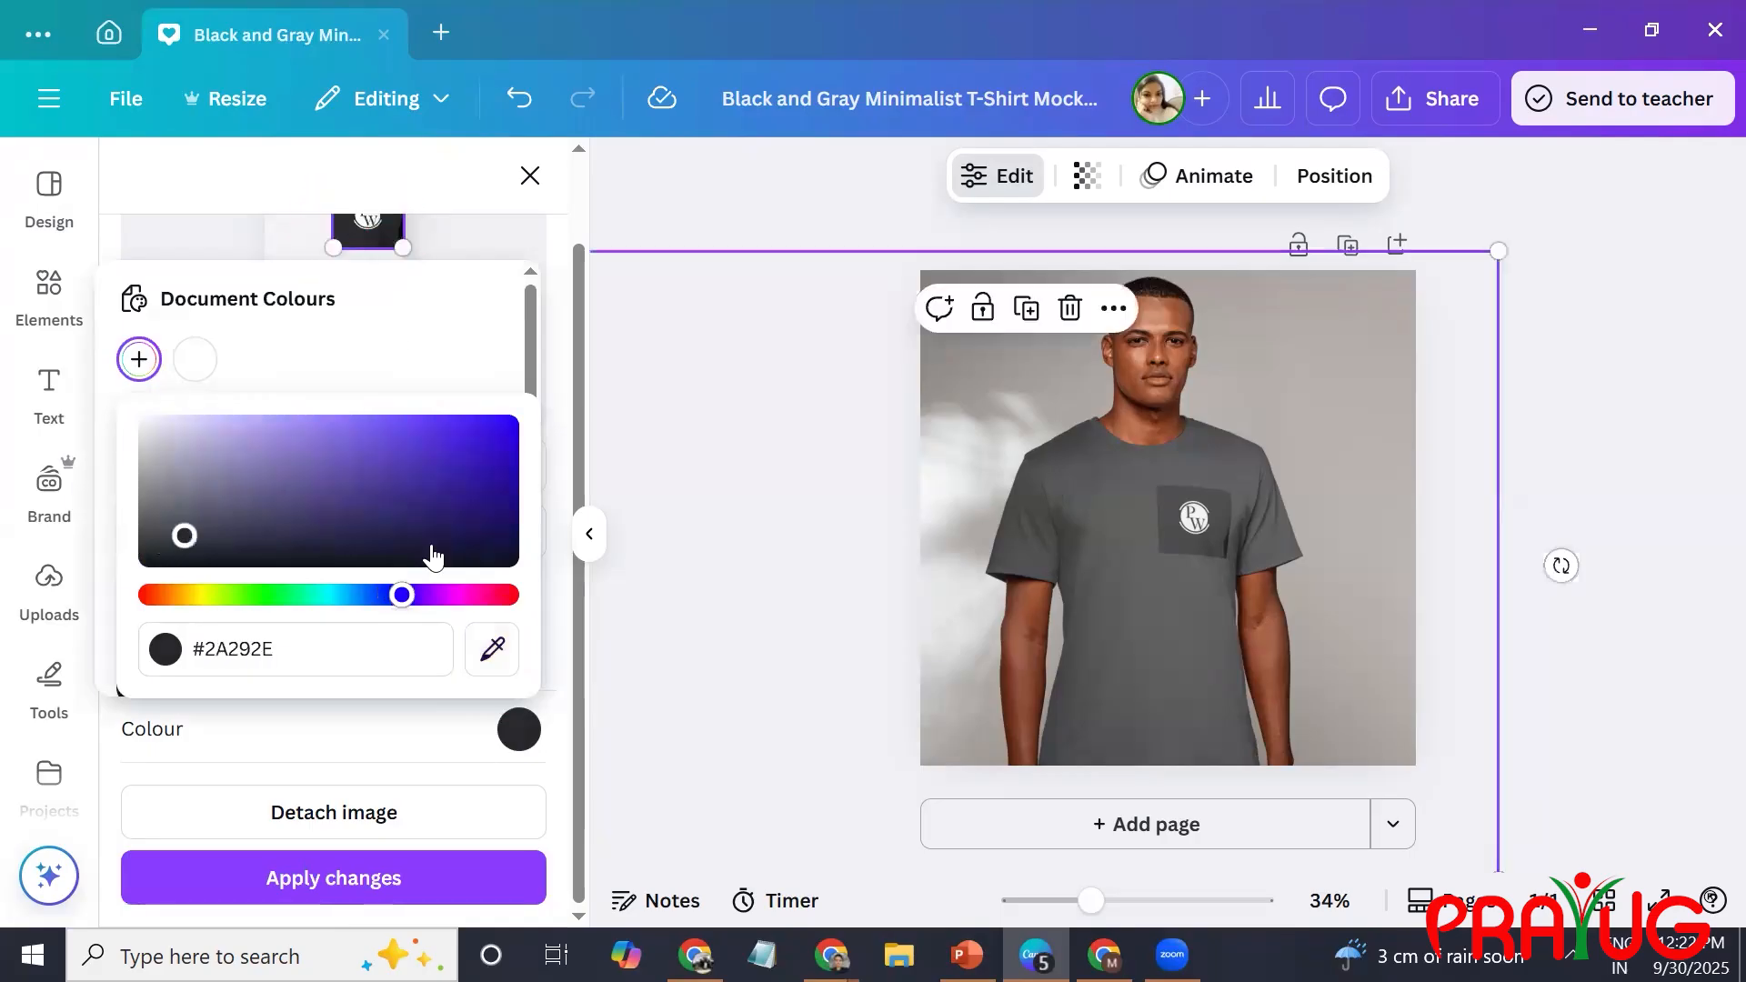
{"action": "left_click", "coordinate": [437, 874]}
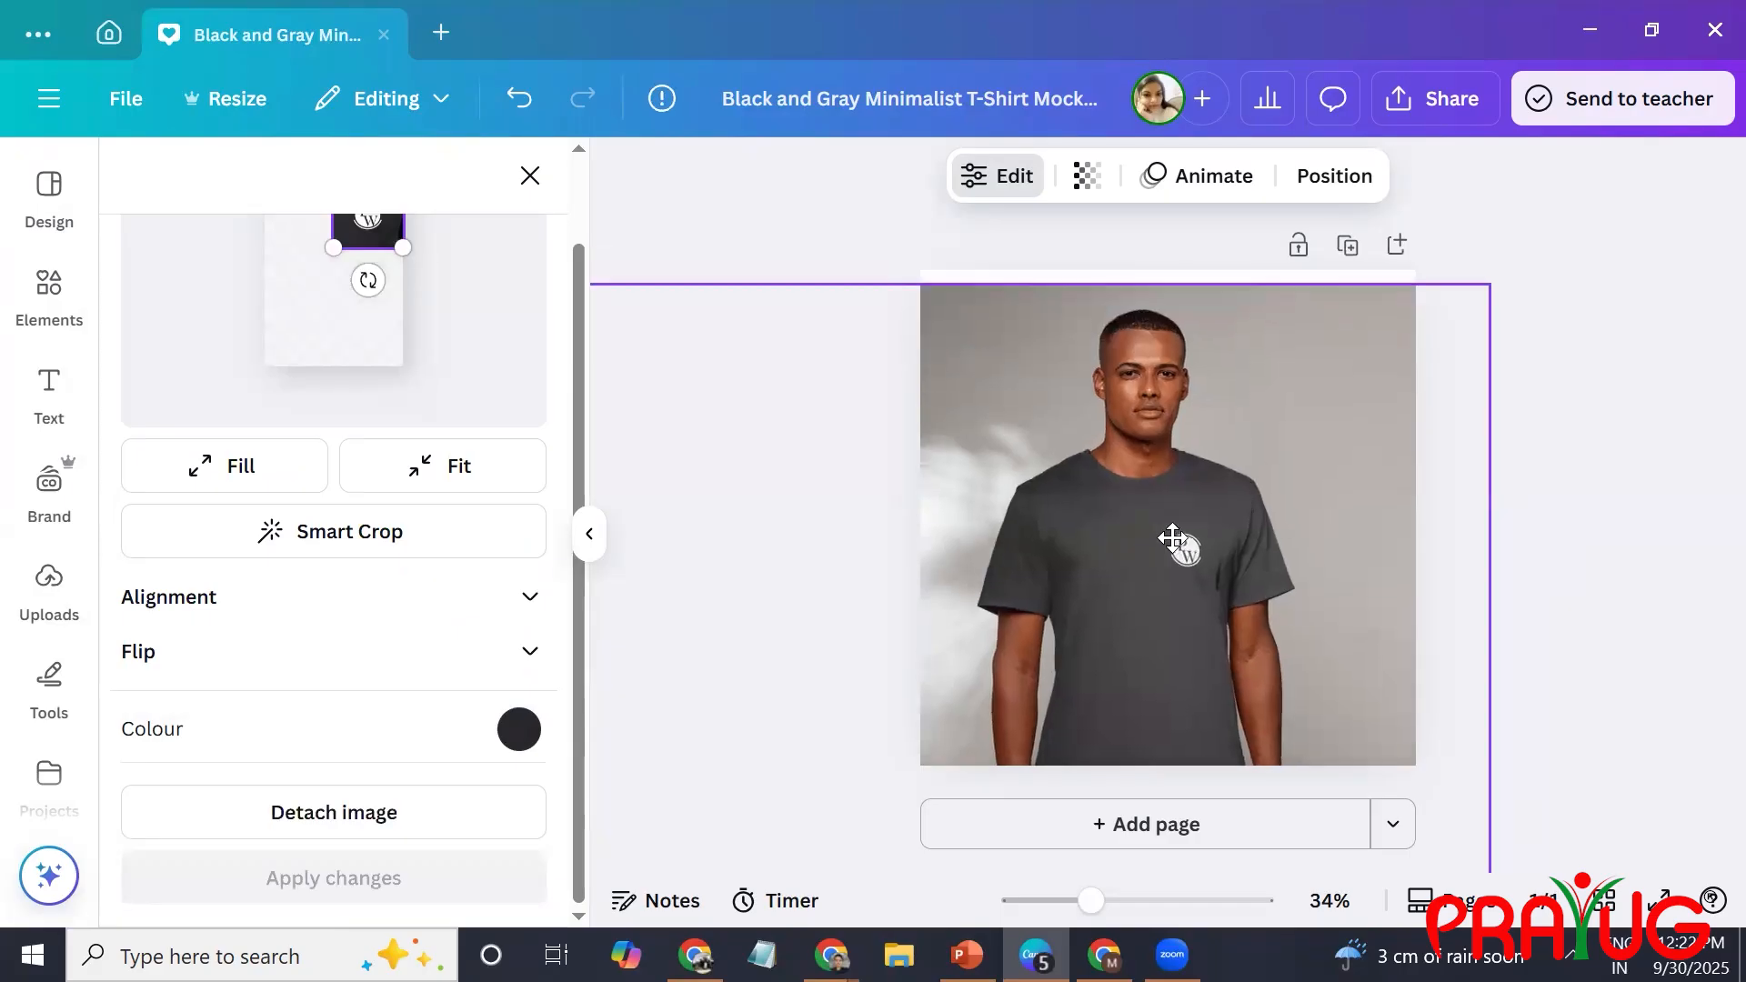
Reposition the coloured T-shirt mockup on the page and reopen its edit settings.
{"action": "left_click", "coordinate": [1585, 690]}
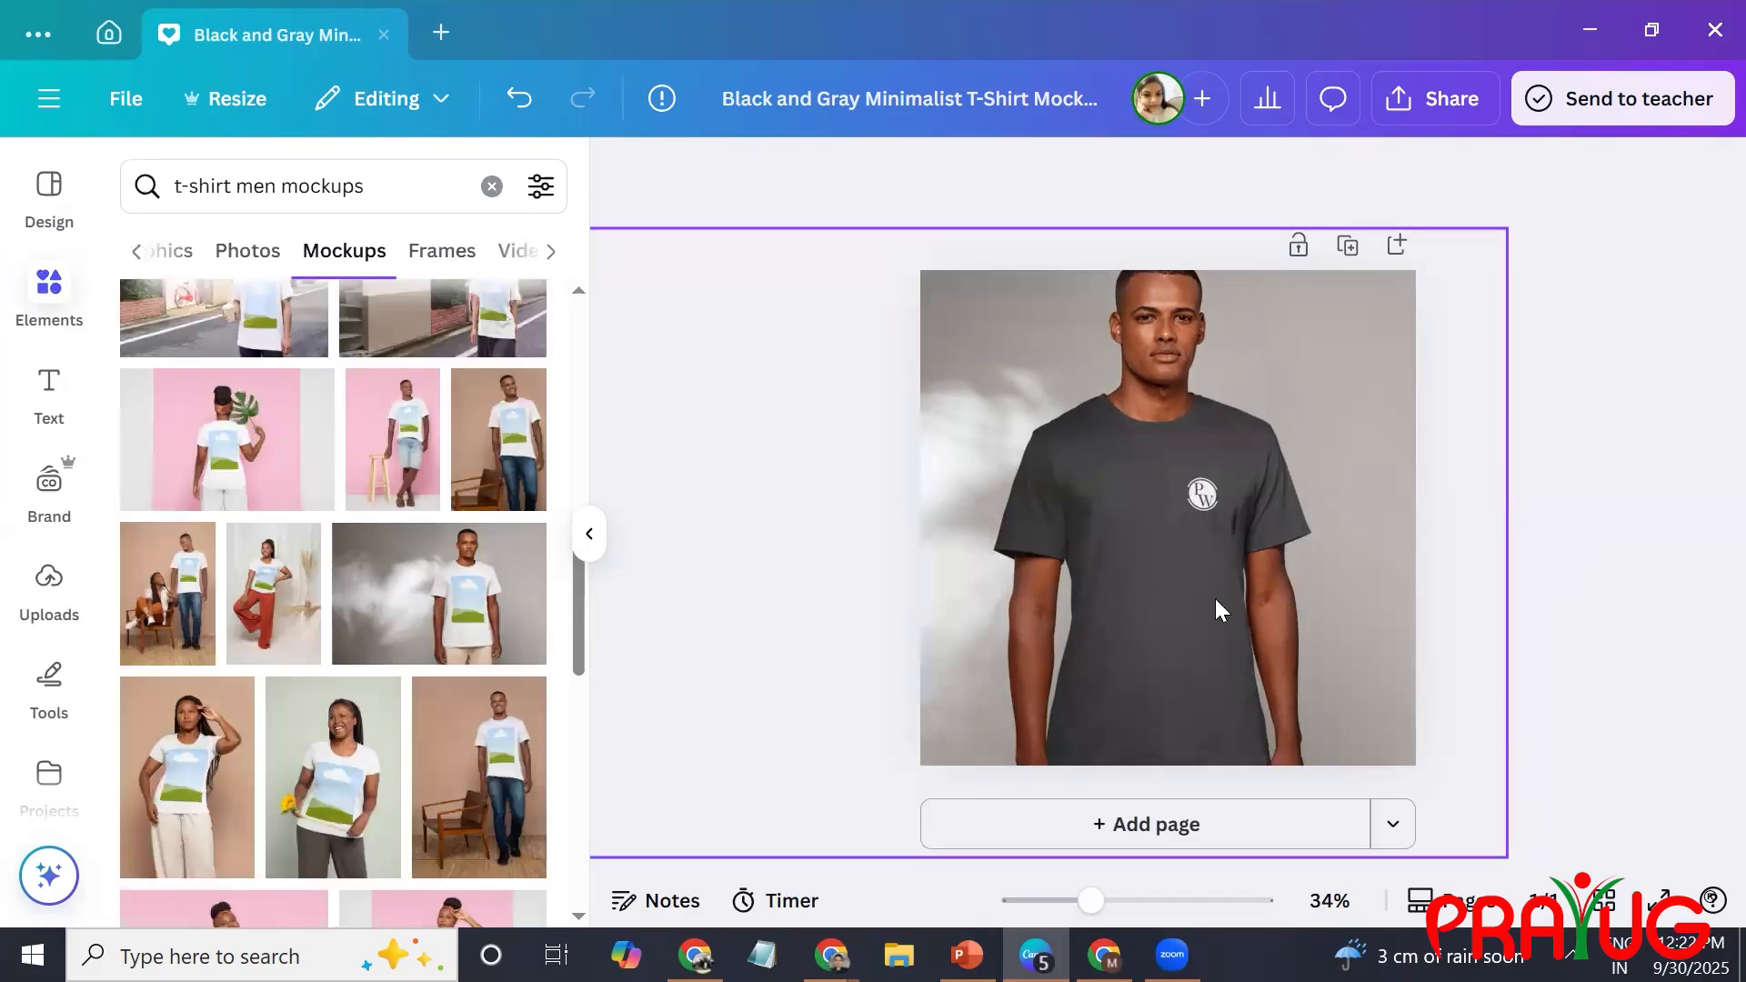
{"action": "left_click", "coordinate": [1215, 599]}
{"action": "double_click", "coordinate": [1215, 599]}
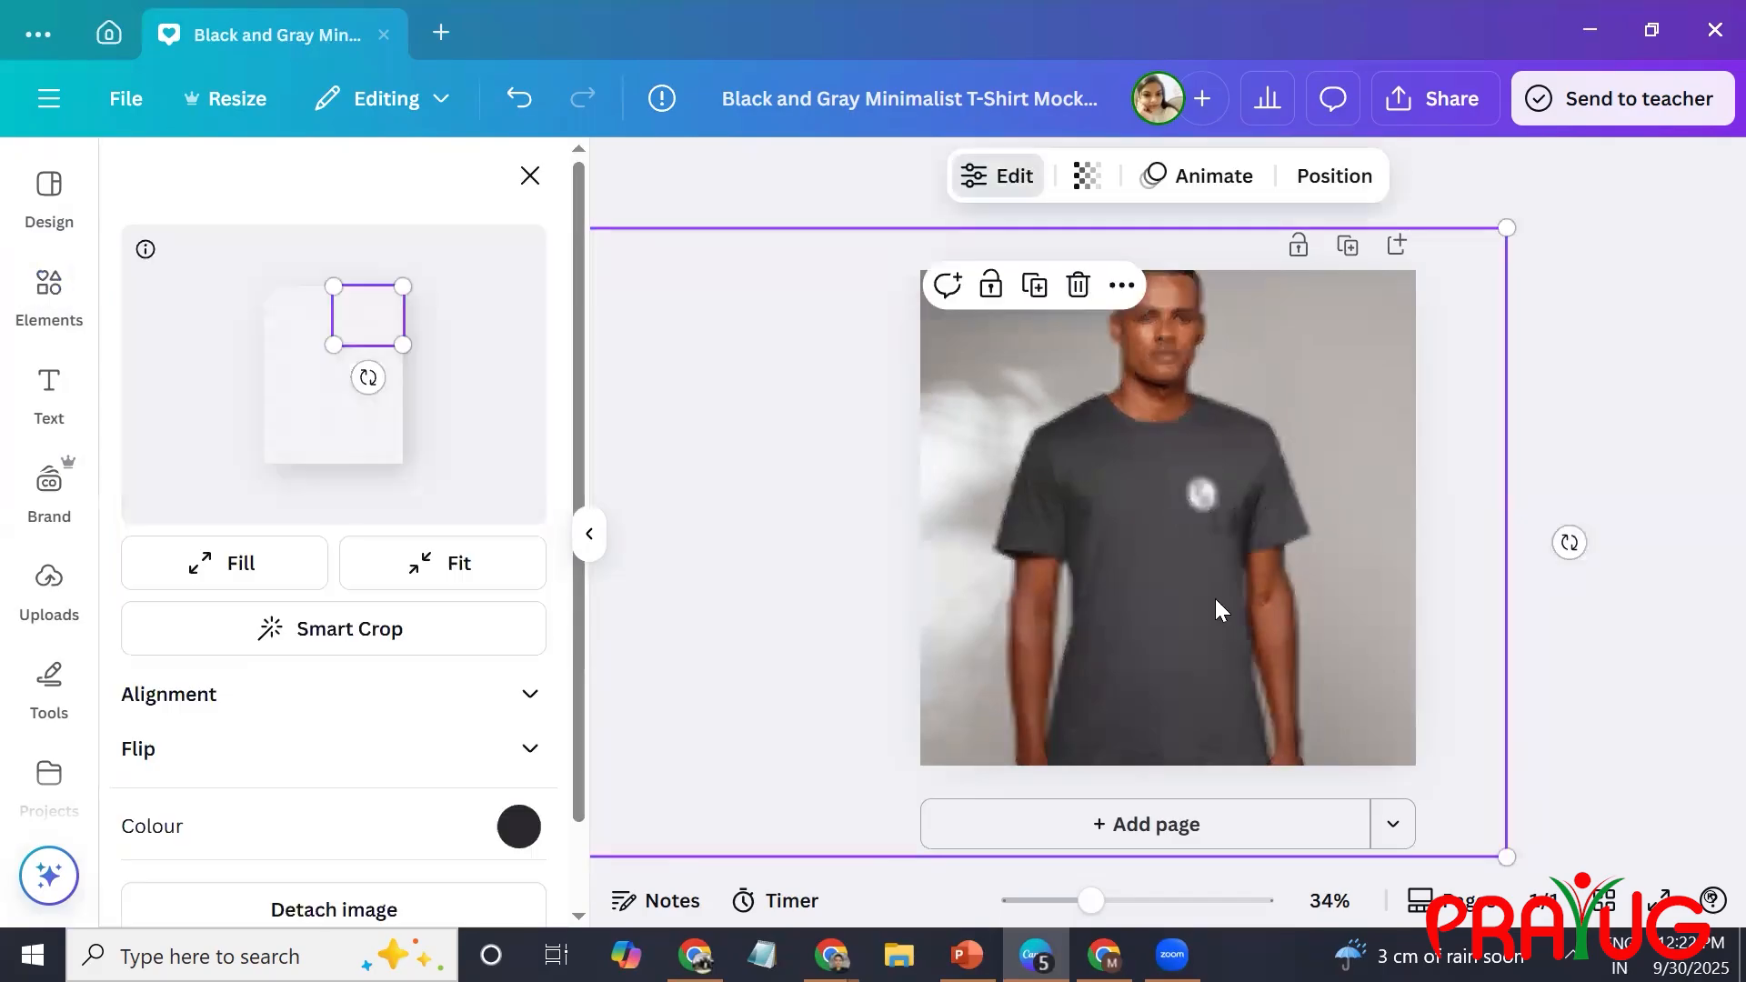
{"action": "left_click_drag", "start_coordinate": [579, 642], "coordinate": [609, 578]}
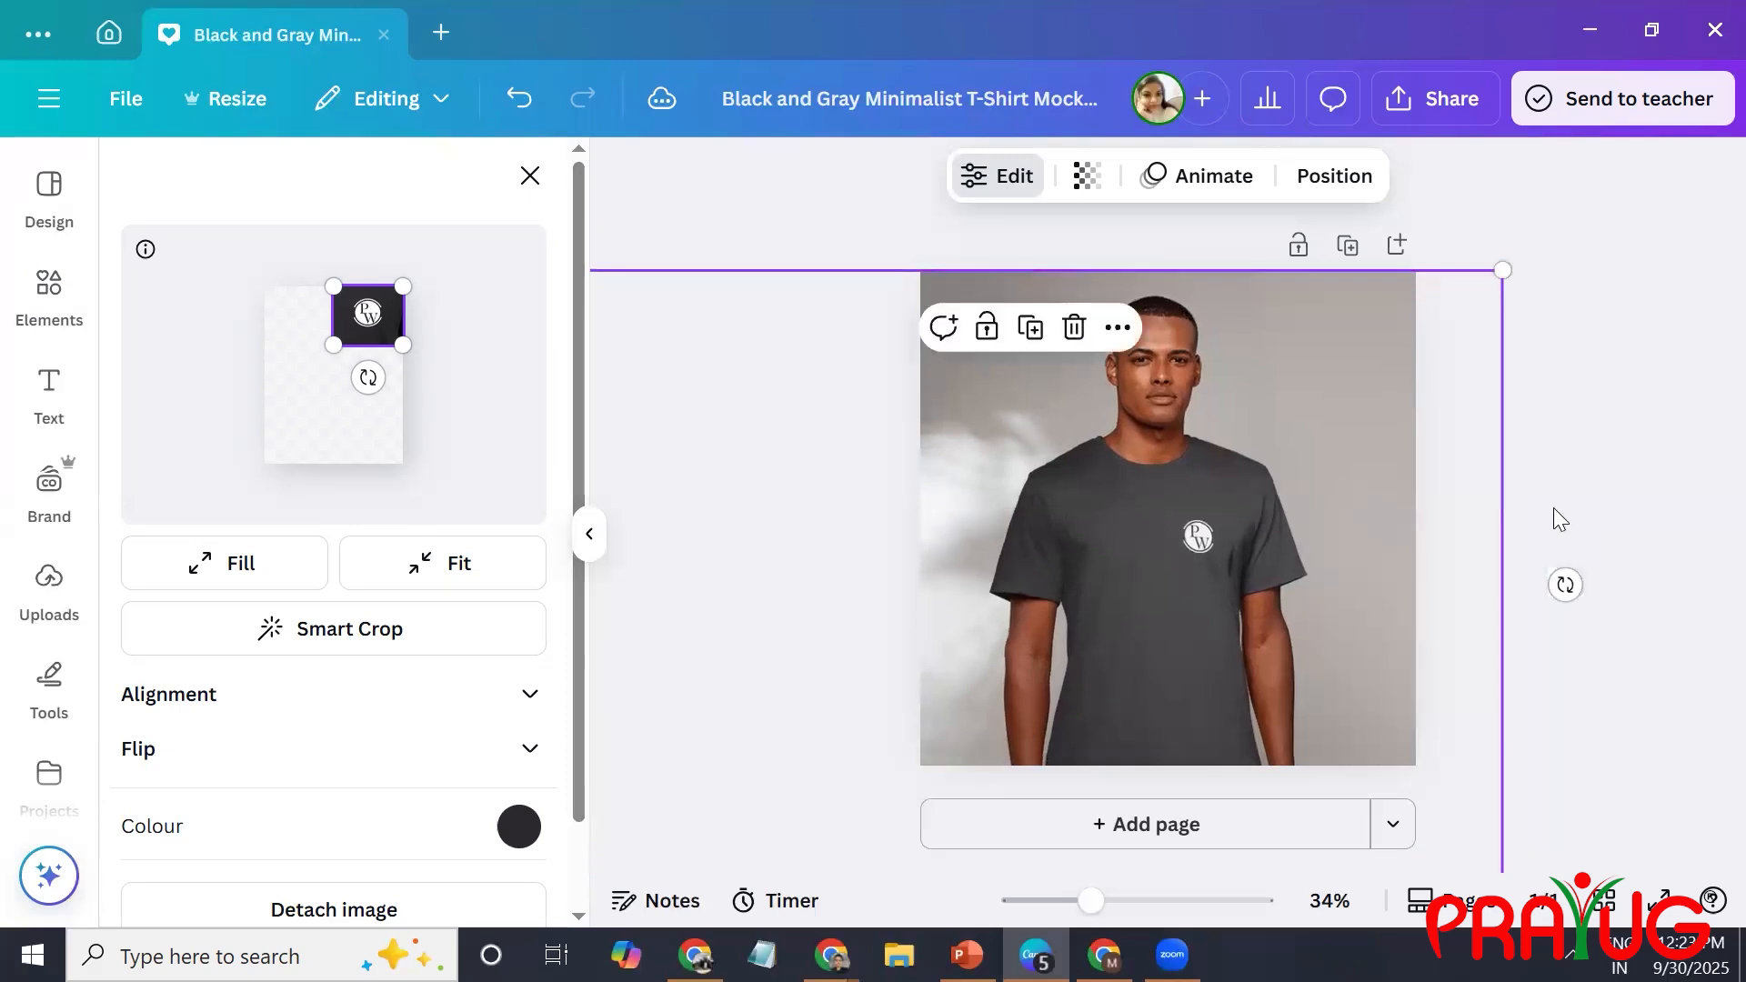
Close the edit settings, search the mockups for "t-shirt men cotton mockups" and browse the results.
{"action": "left_click", "coordinate": [531, 176]}
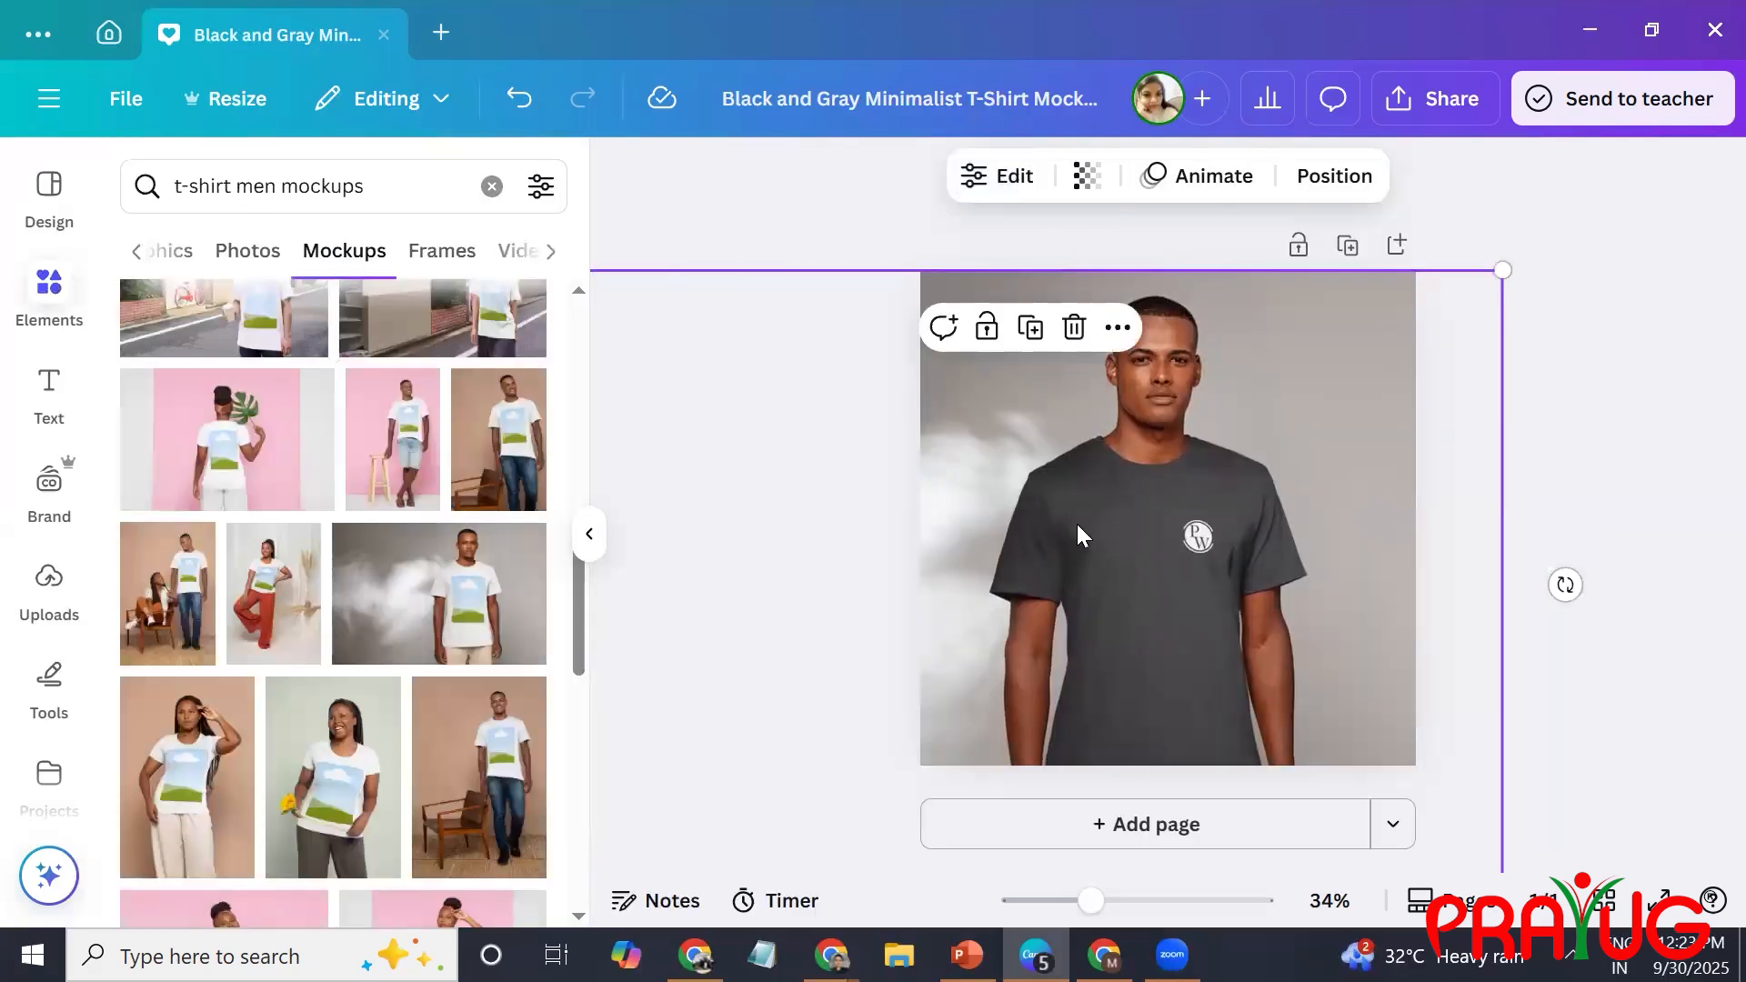
{"action": "left_click", "coordinate": [264, 182]}
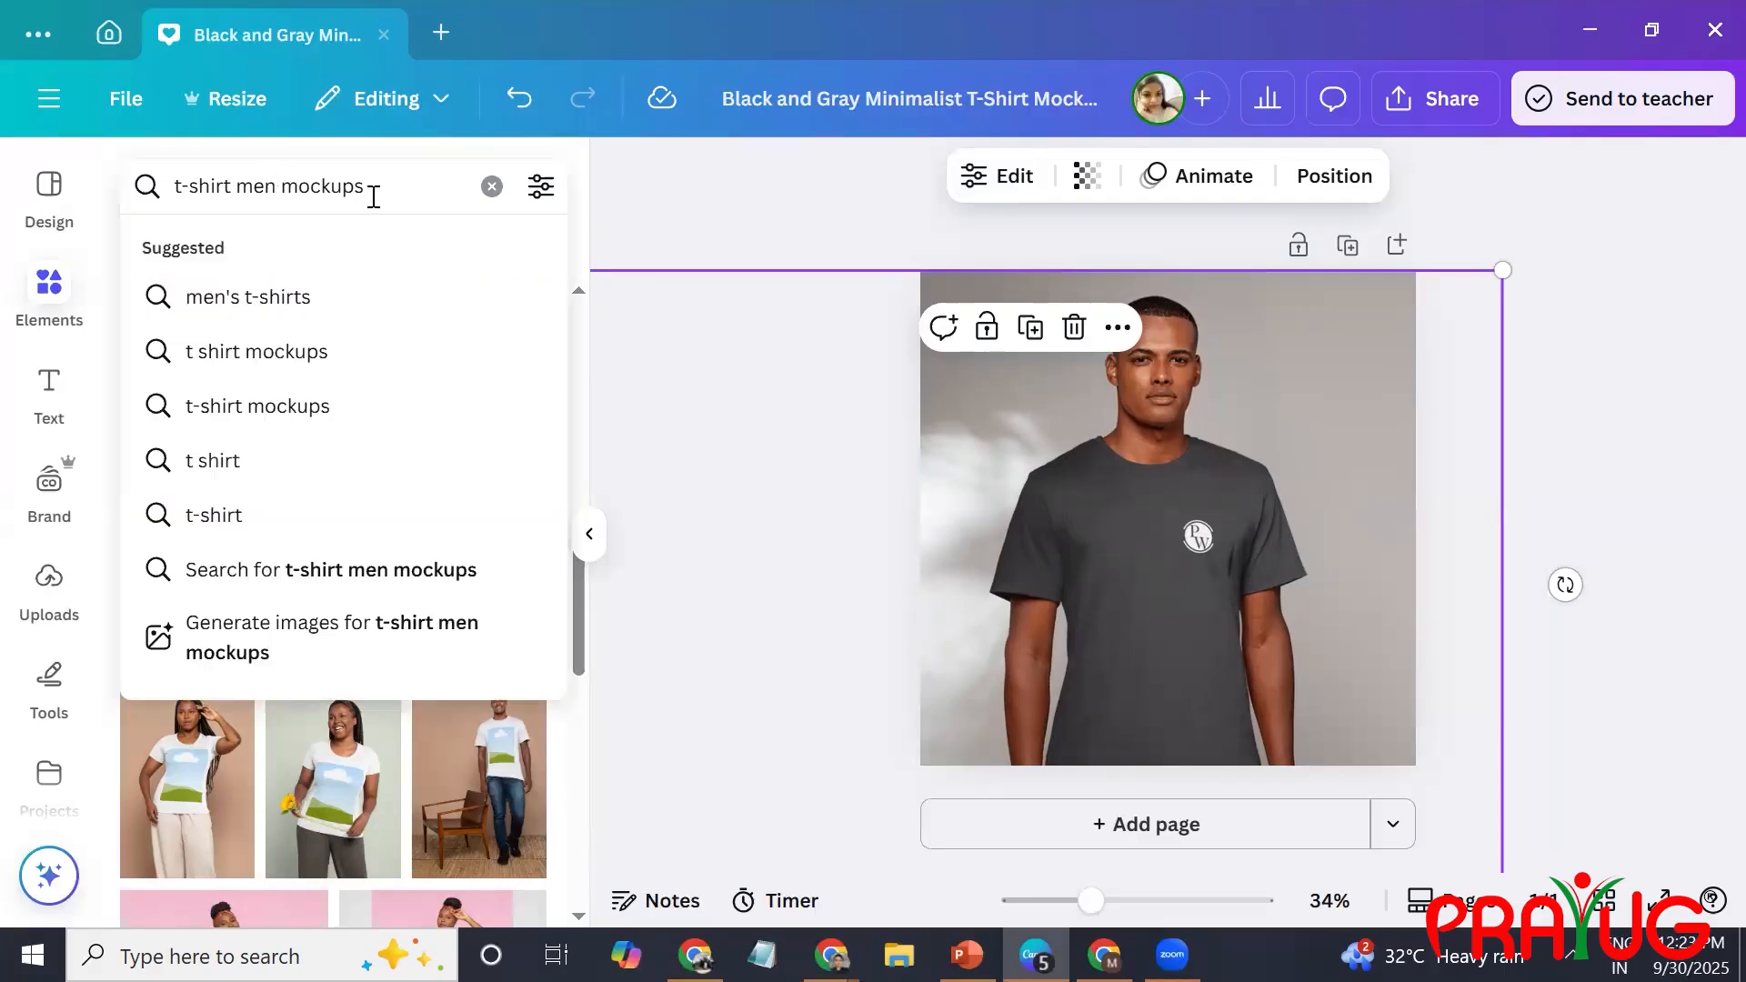
{"action": "type", "text": "cott"}
{"action": "type", "text": "on"}
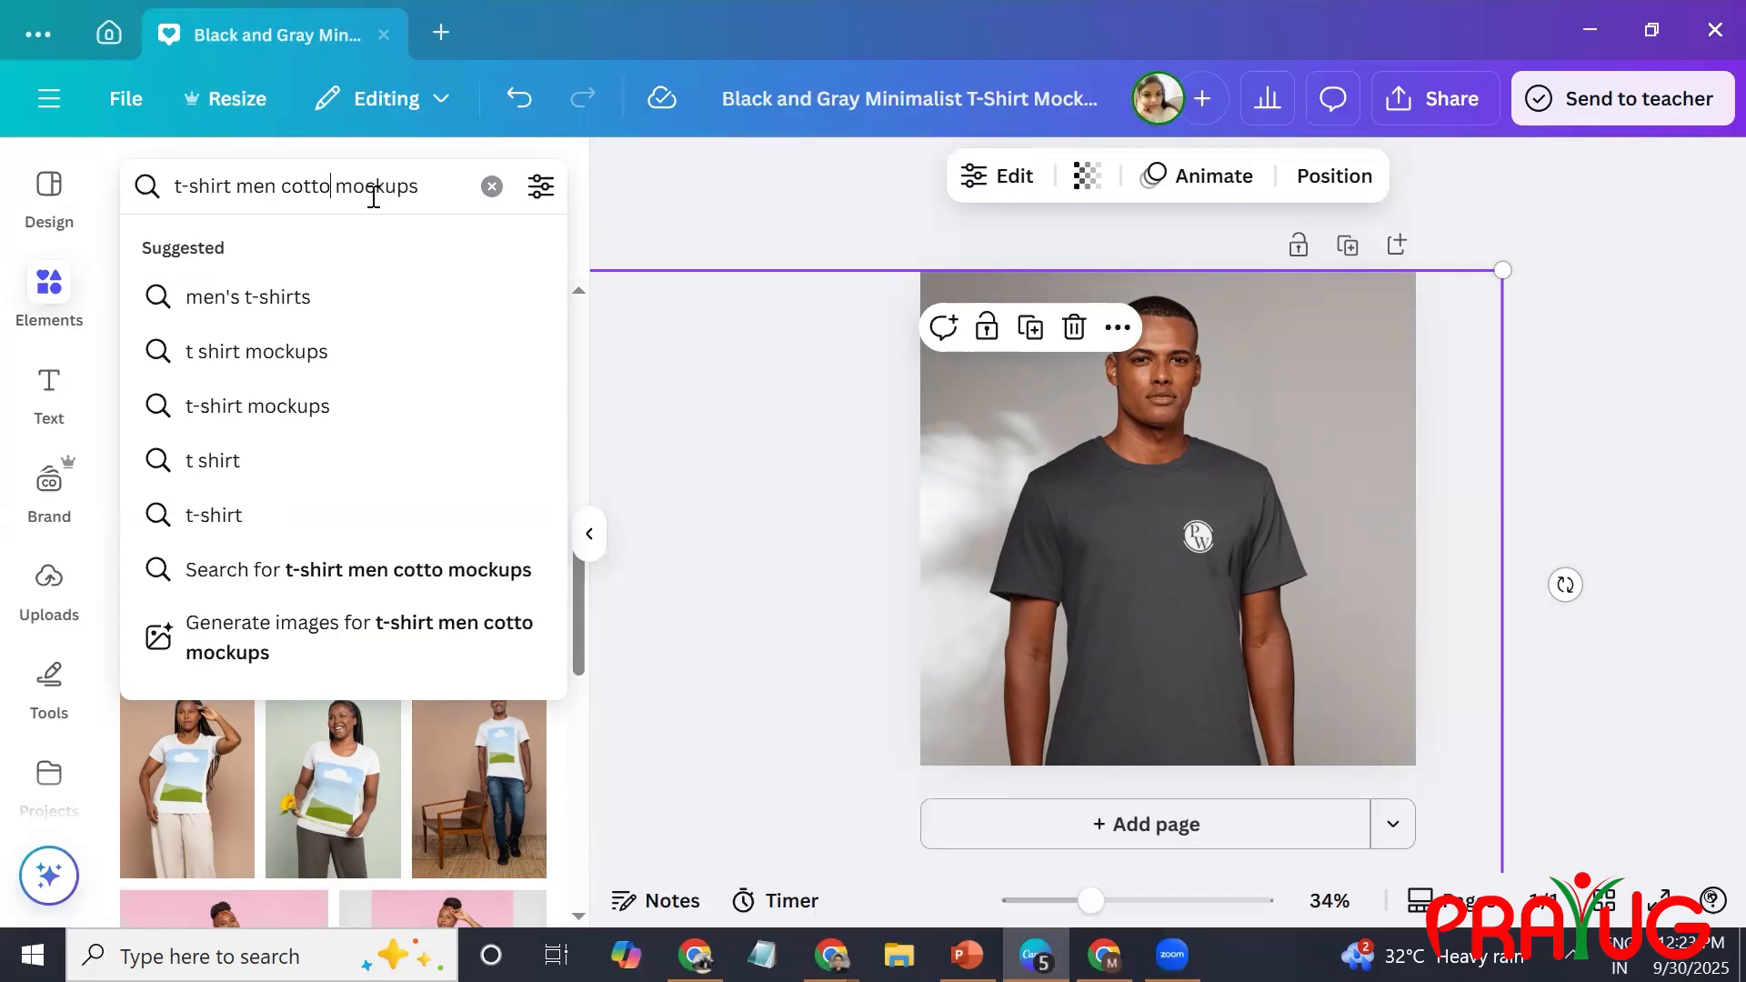
{"action": "key", "text": "Return"}
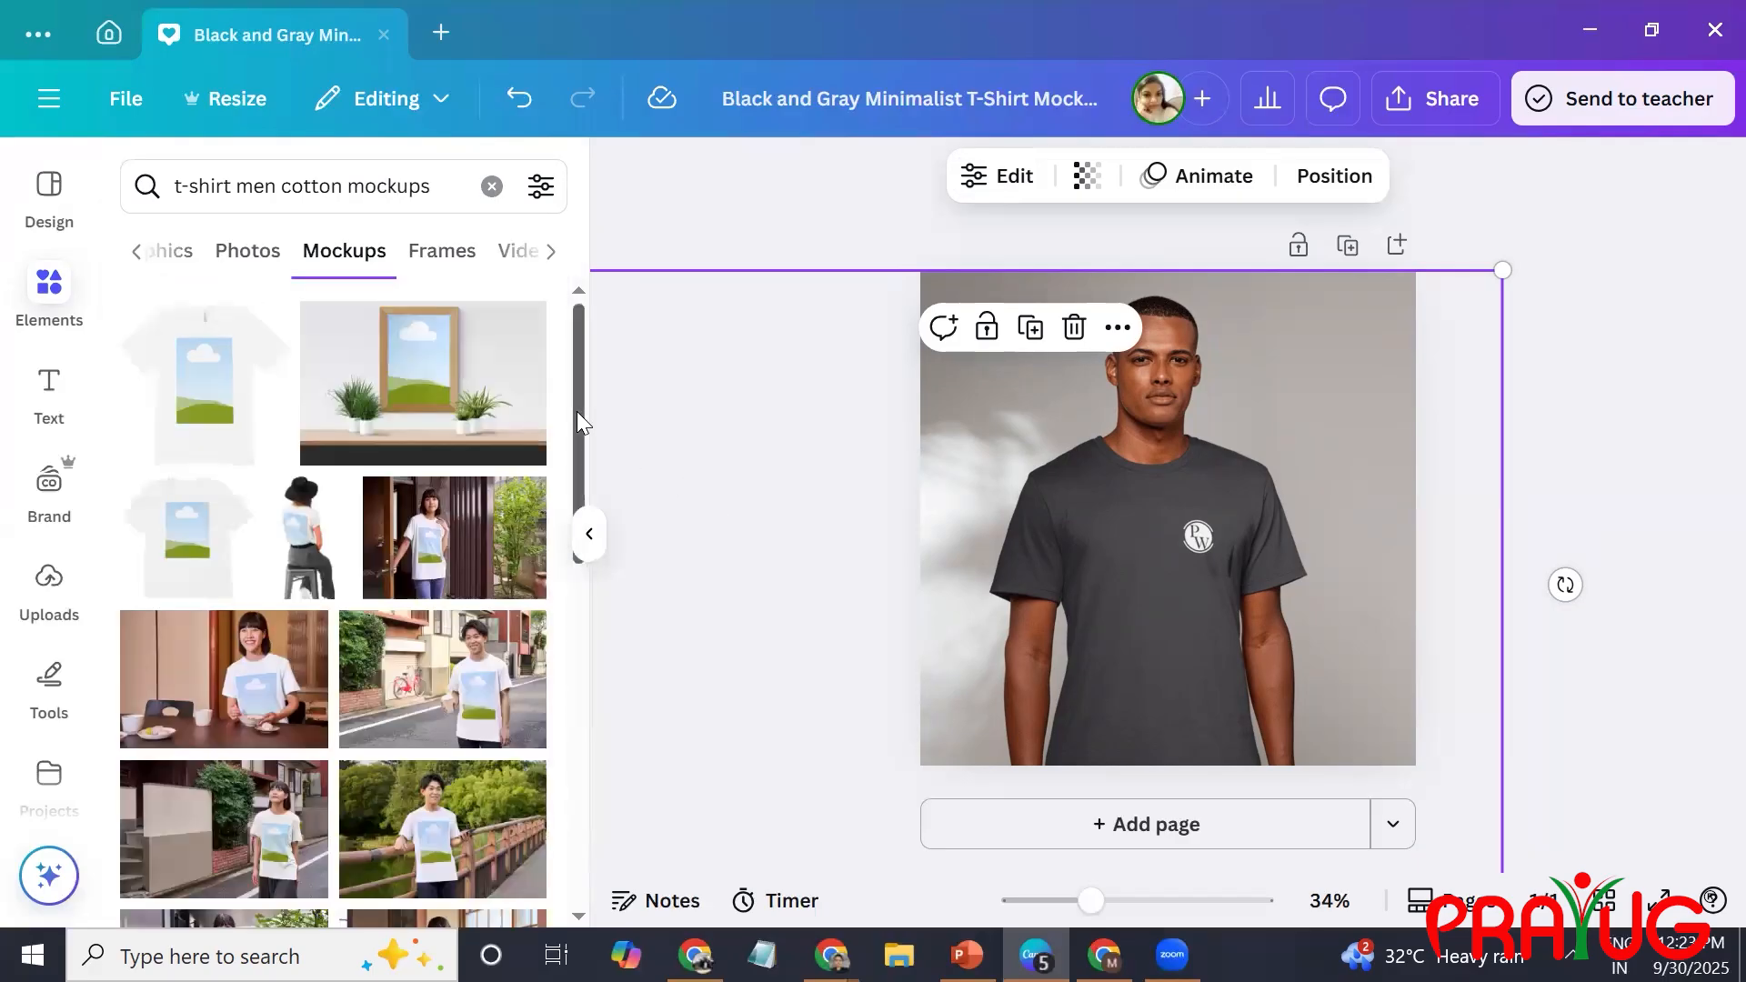
{"action": "left_click_drag", "start_coordinate": [578, 418], "coordinate": [577, 727]}
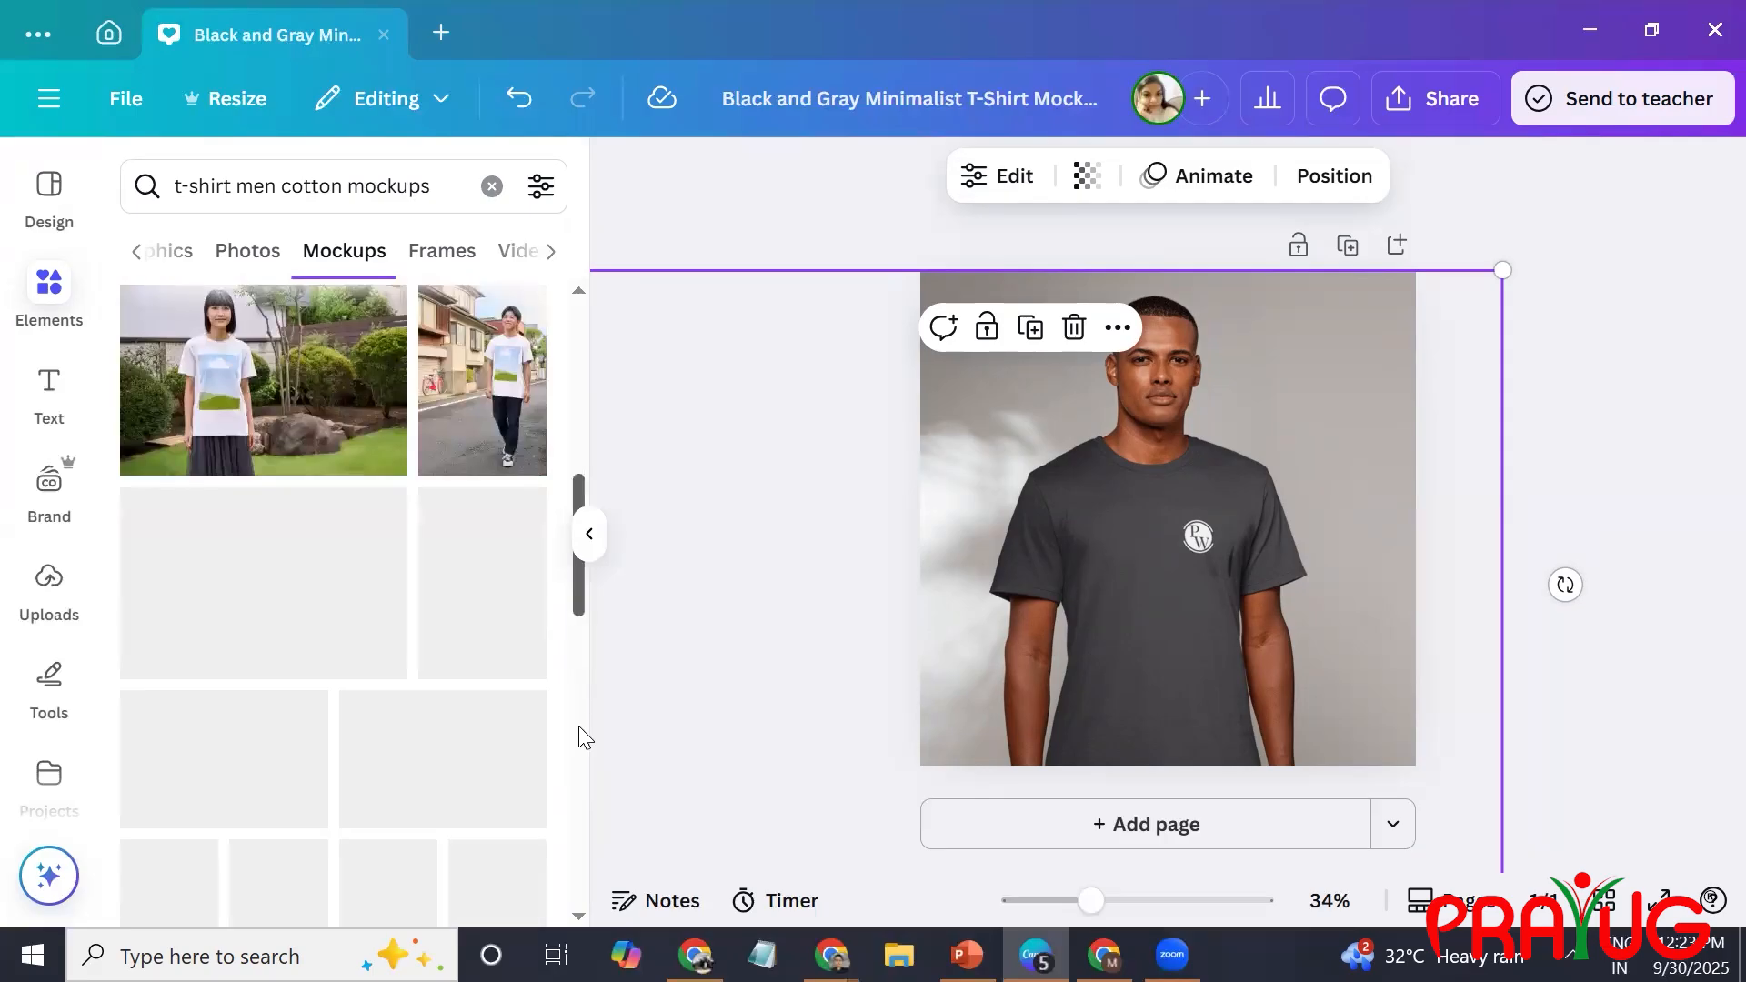
{"action": "left_click_drag", "start_coordinate": [610, 819], "coordinate": [608, 851]}
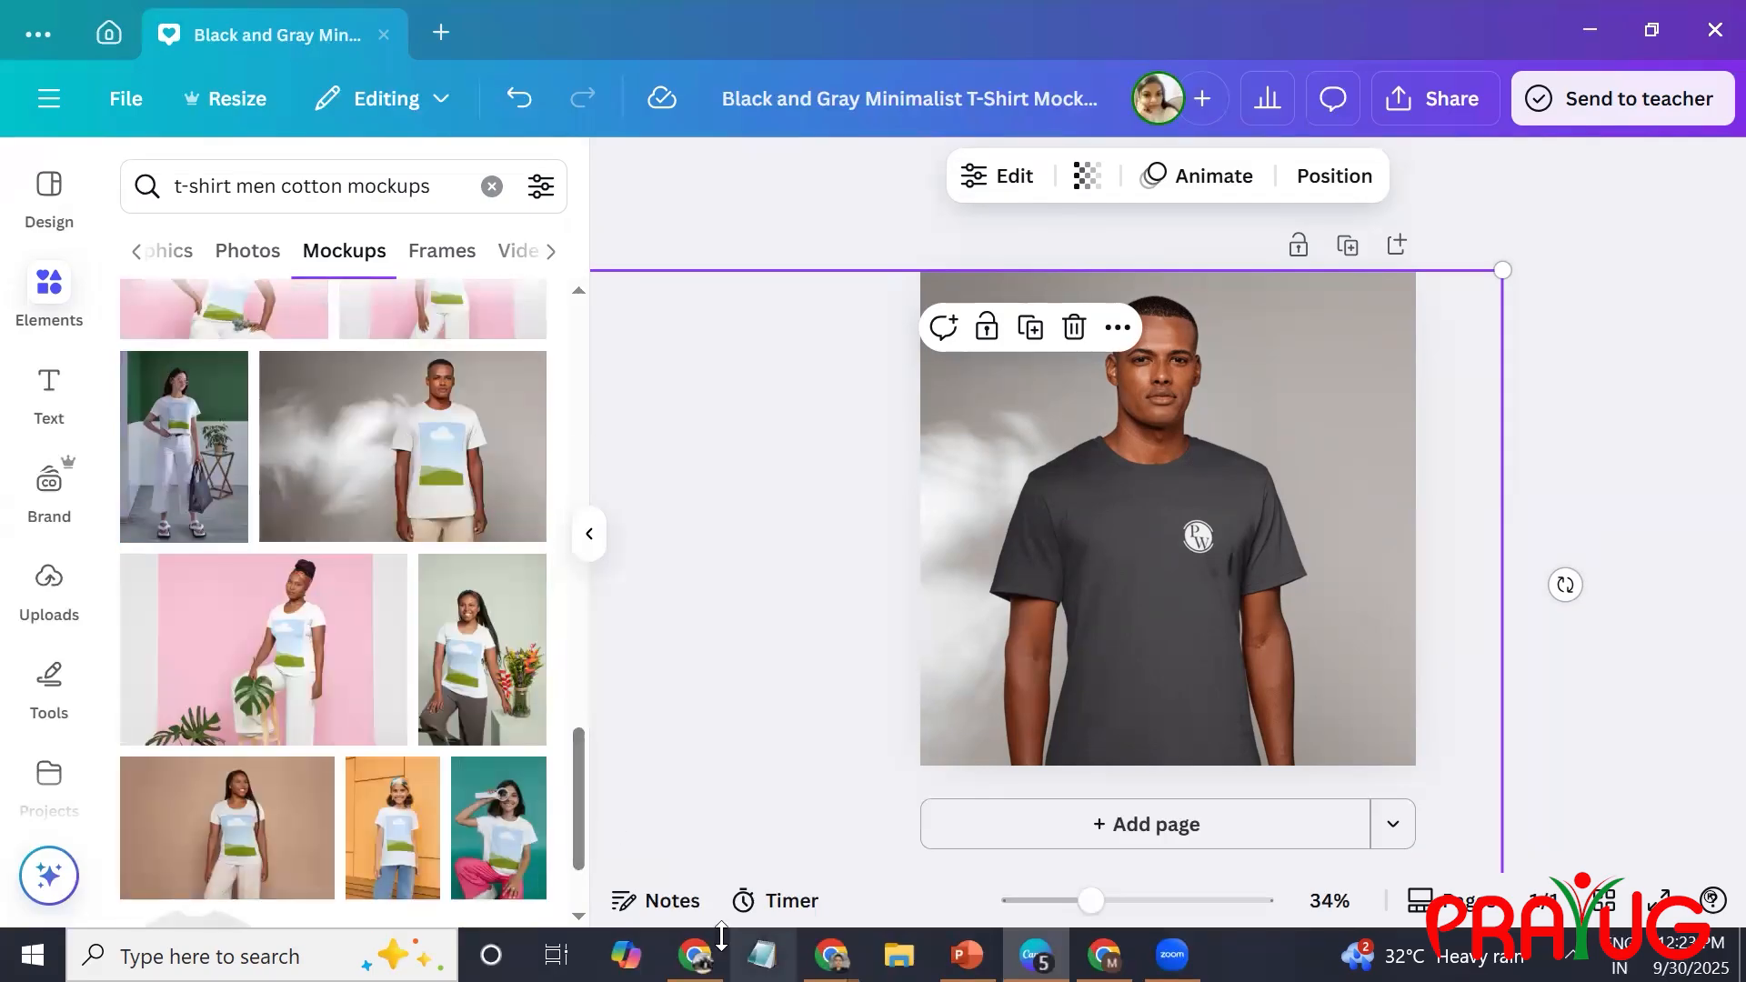
{"action": "left_click_drag", "start_coordinate": [573, 786], "coordinate": [583, 856]}
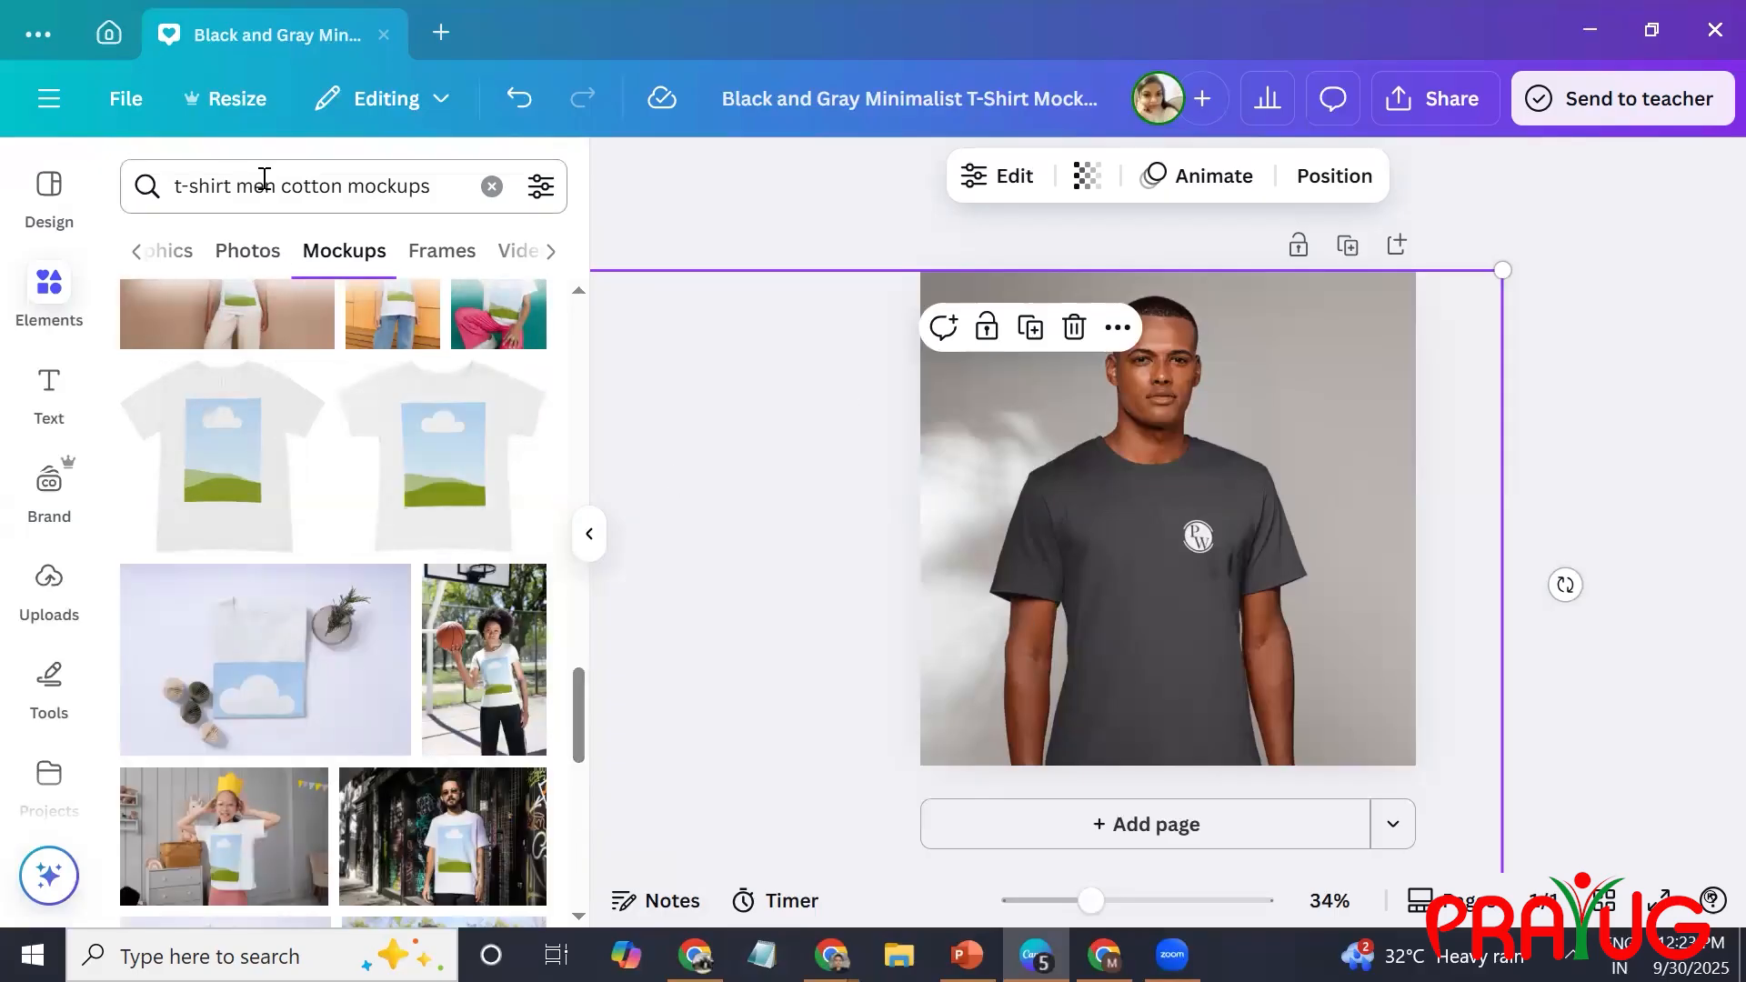
Search the mockups for "t-shirt men with collor cotton mockups", keeping the spelling as entered, and browse the results.
{"action": "left_click", "coordinate": [276, 187]}
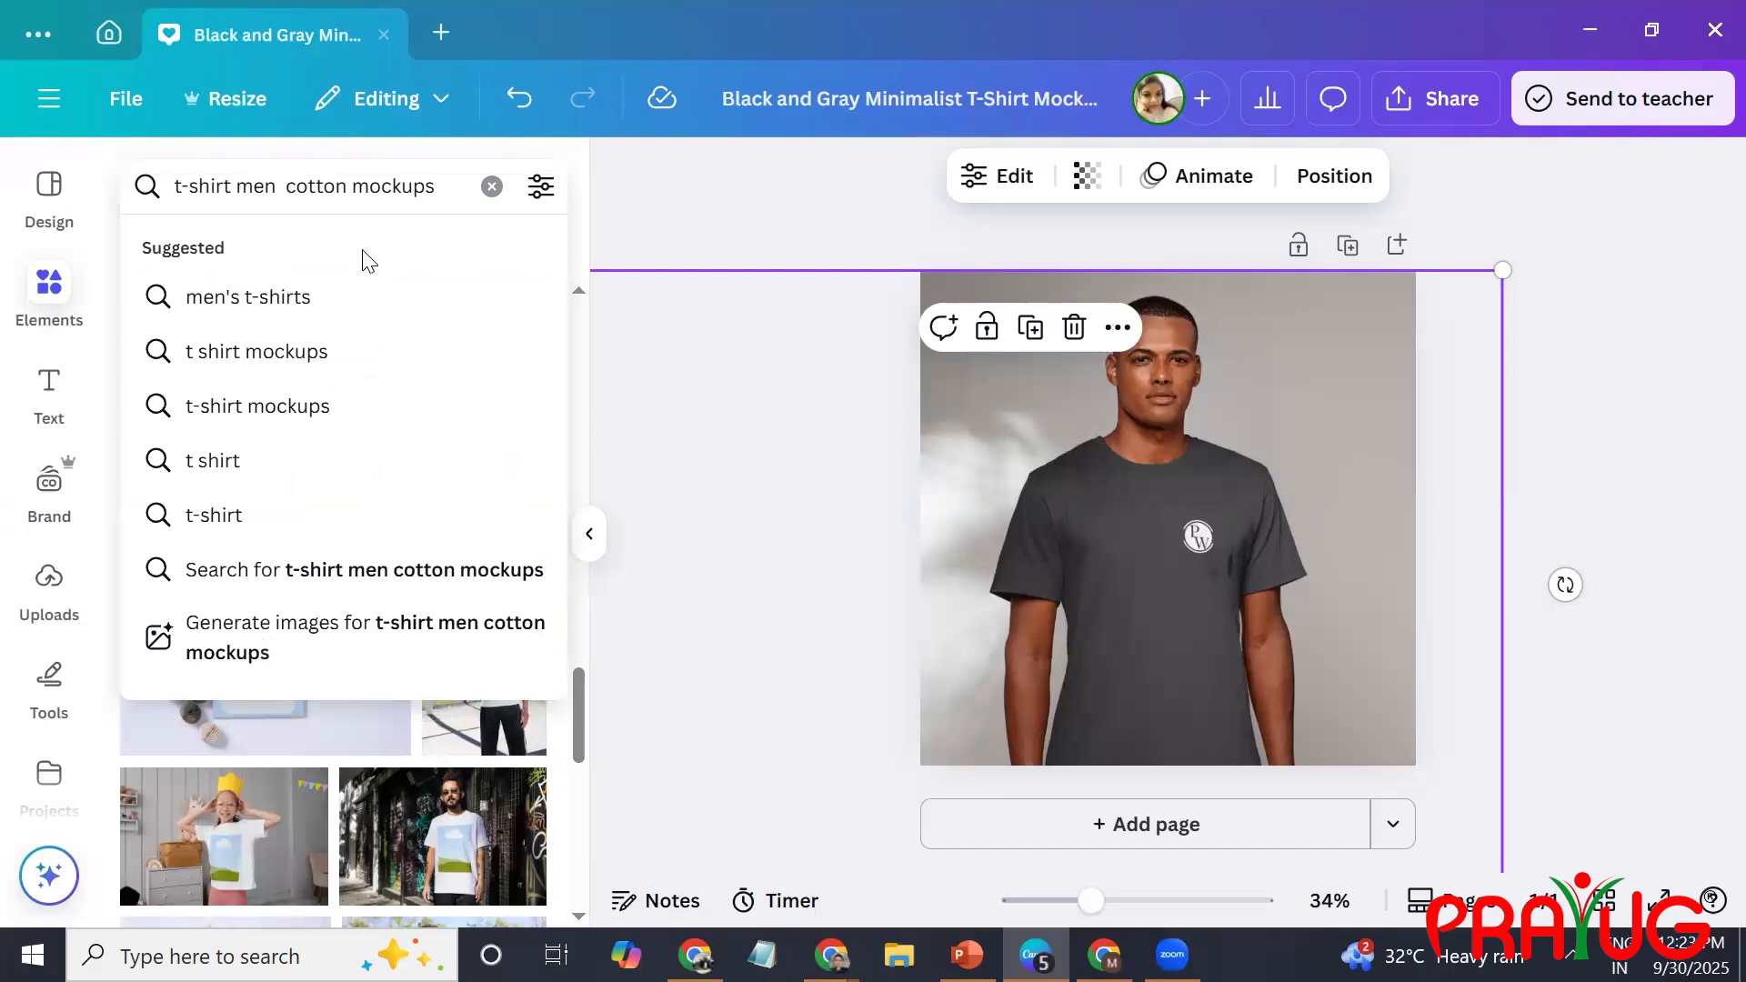
{"action": "type", "text": "tyh"}
{"action": "key", "text": "BackSpace"}
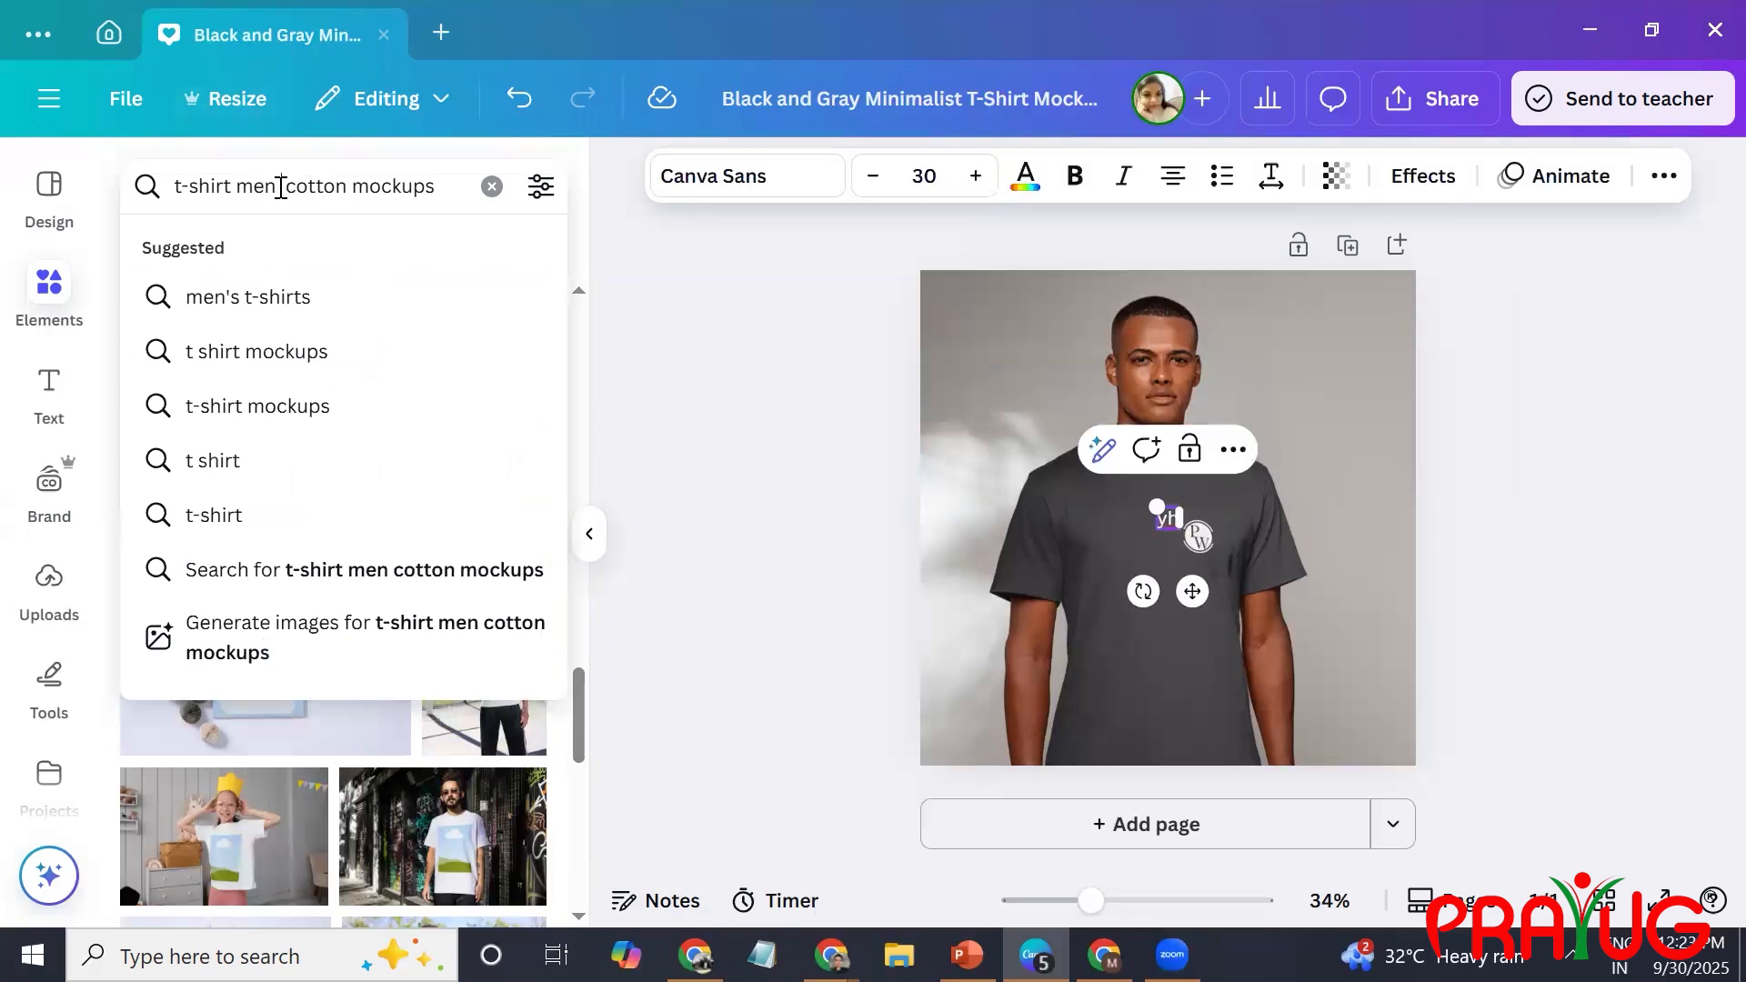
{"action": "left_click", "coordinate": [281, 187]}
{"action": "type", "text": "with collo"}
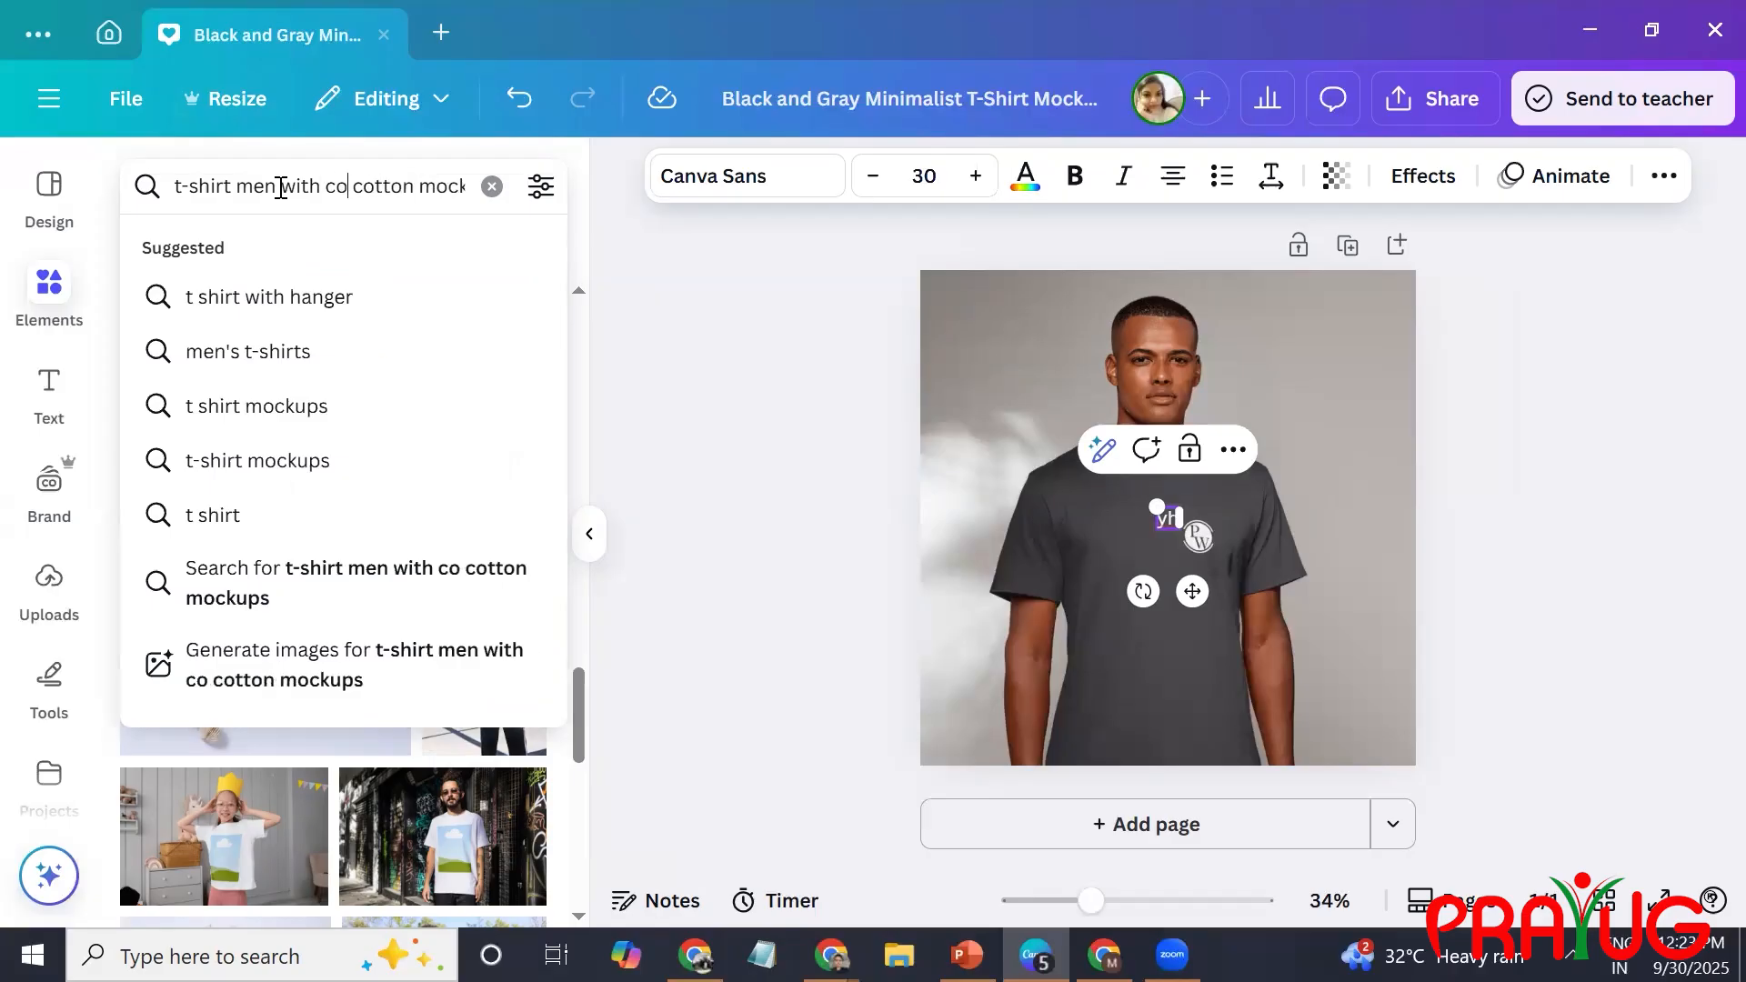
{"action": "type", "text": "r"}
{"action": "key", "text": "Return"}
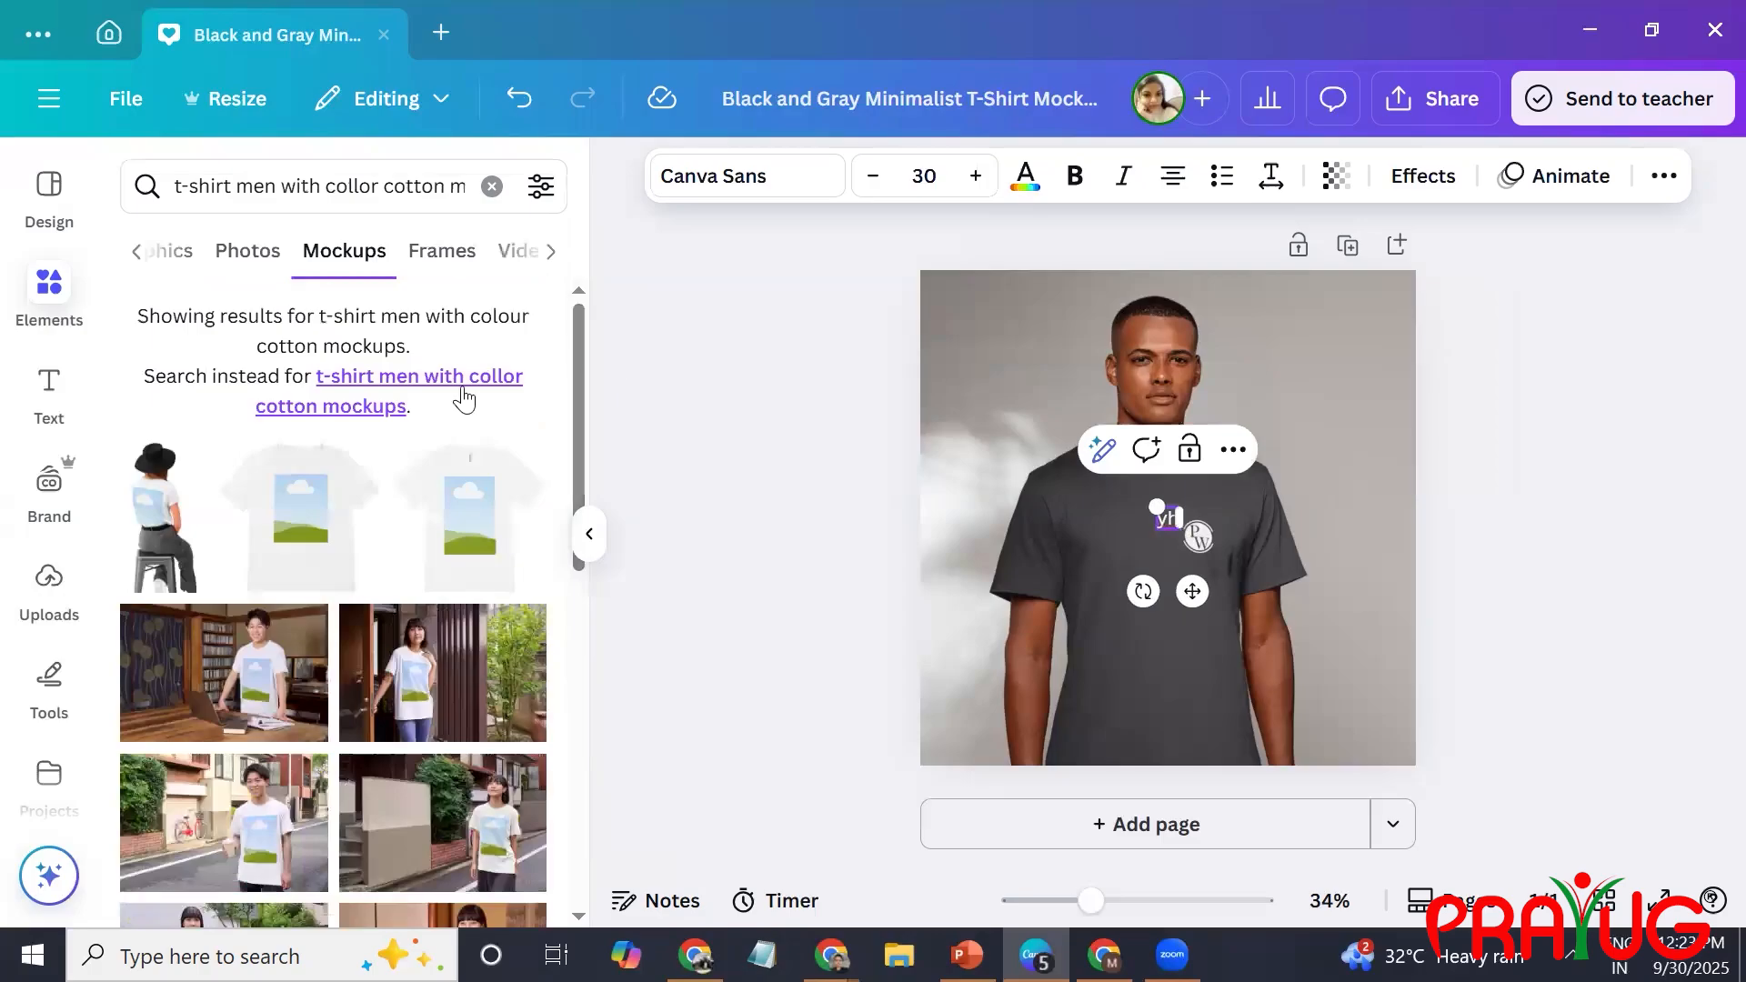
{"action": "left_click", "coordinate": [471, 385]}
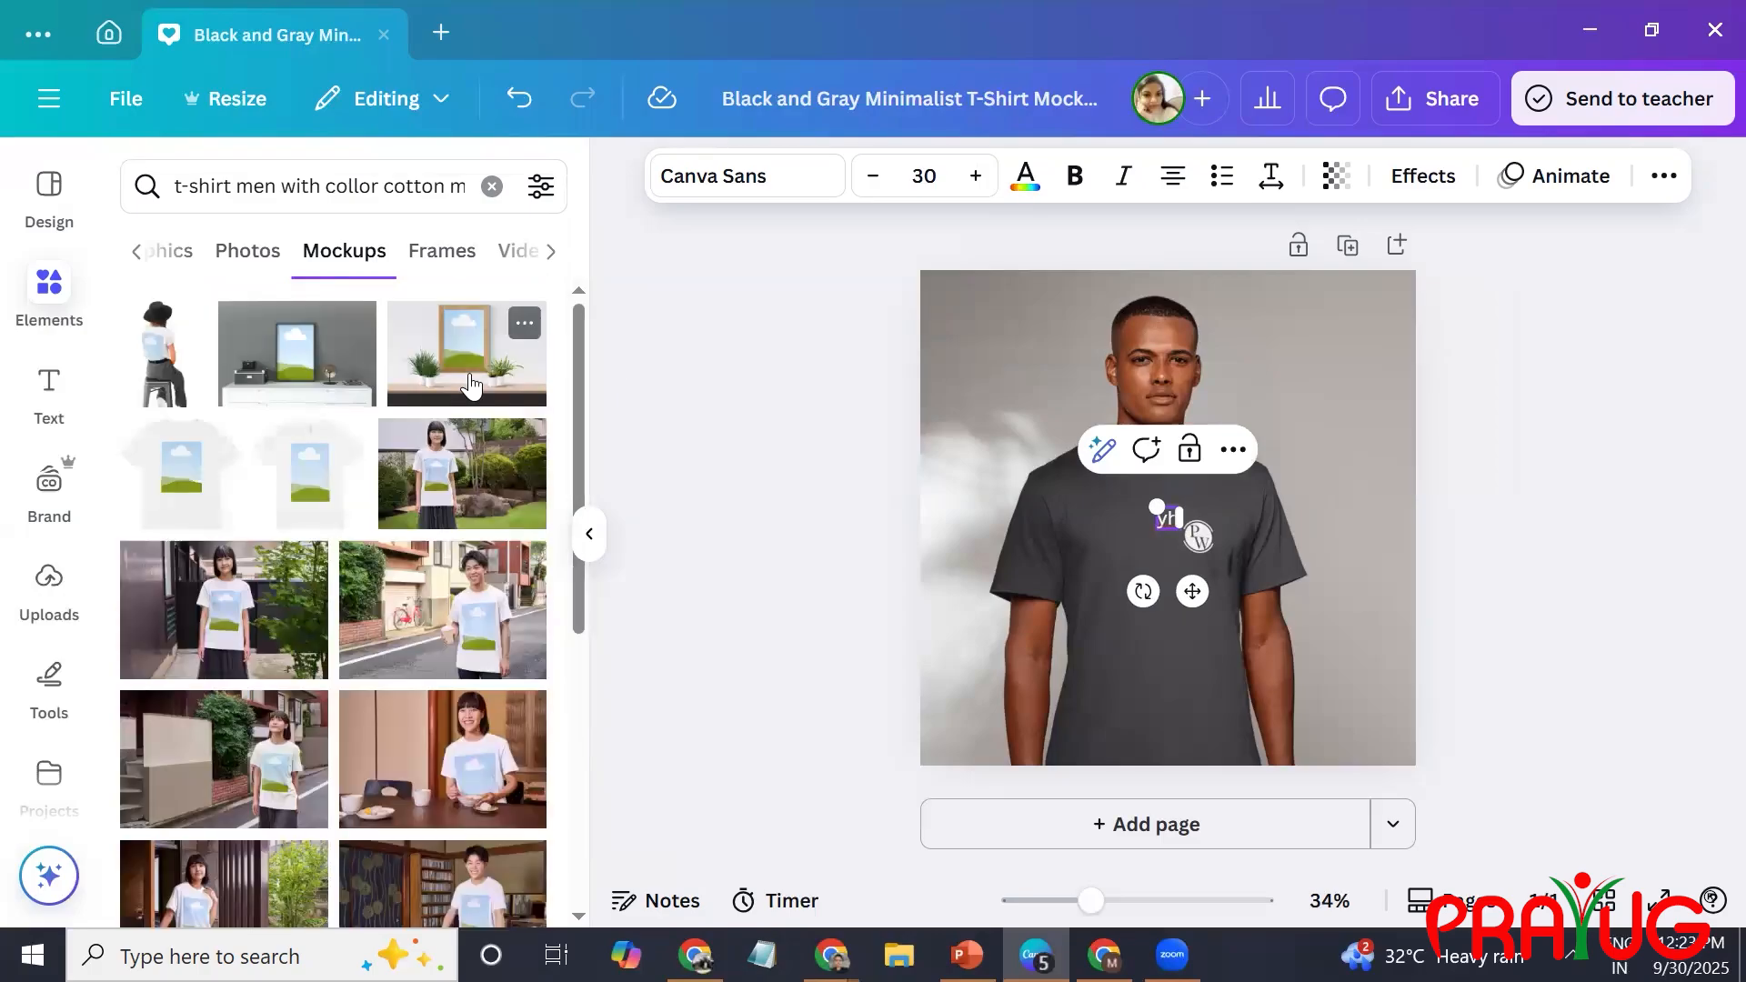
{"action": "left_click_drag", "start_coordinate": [581, 557], "coordinate": [581, 819]}
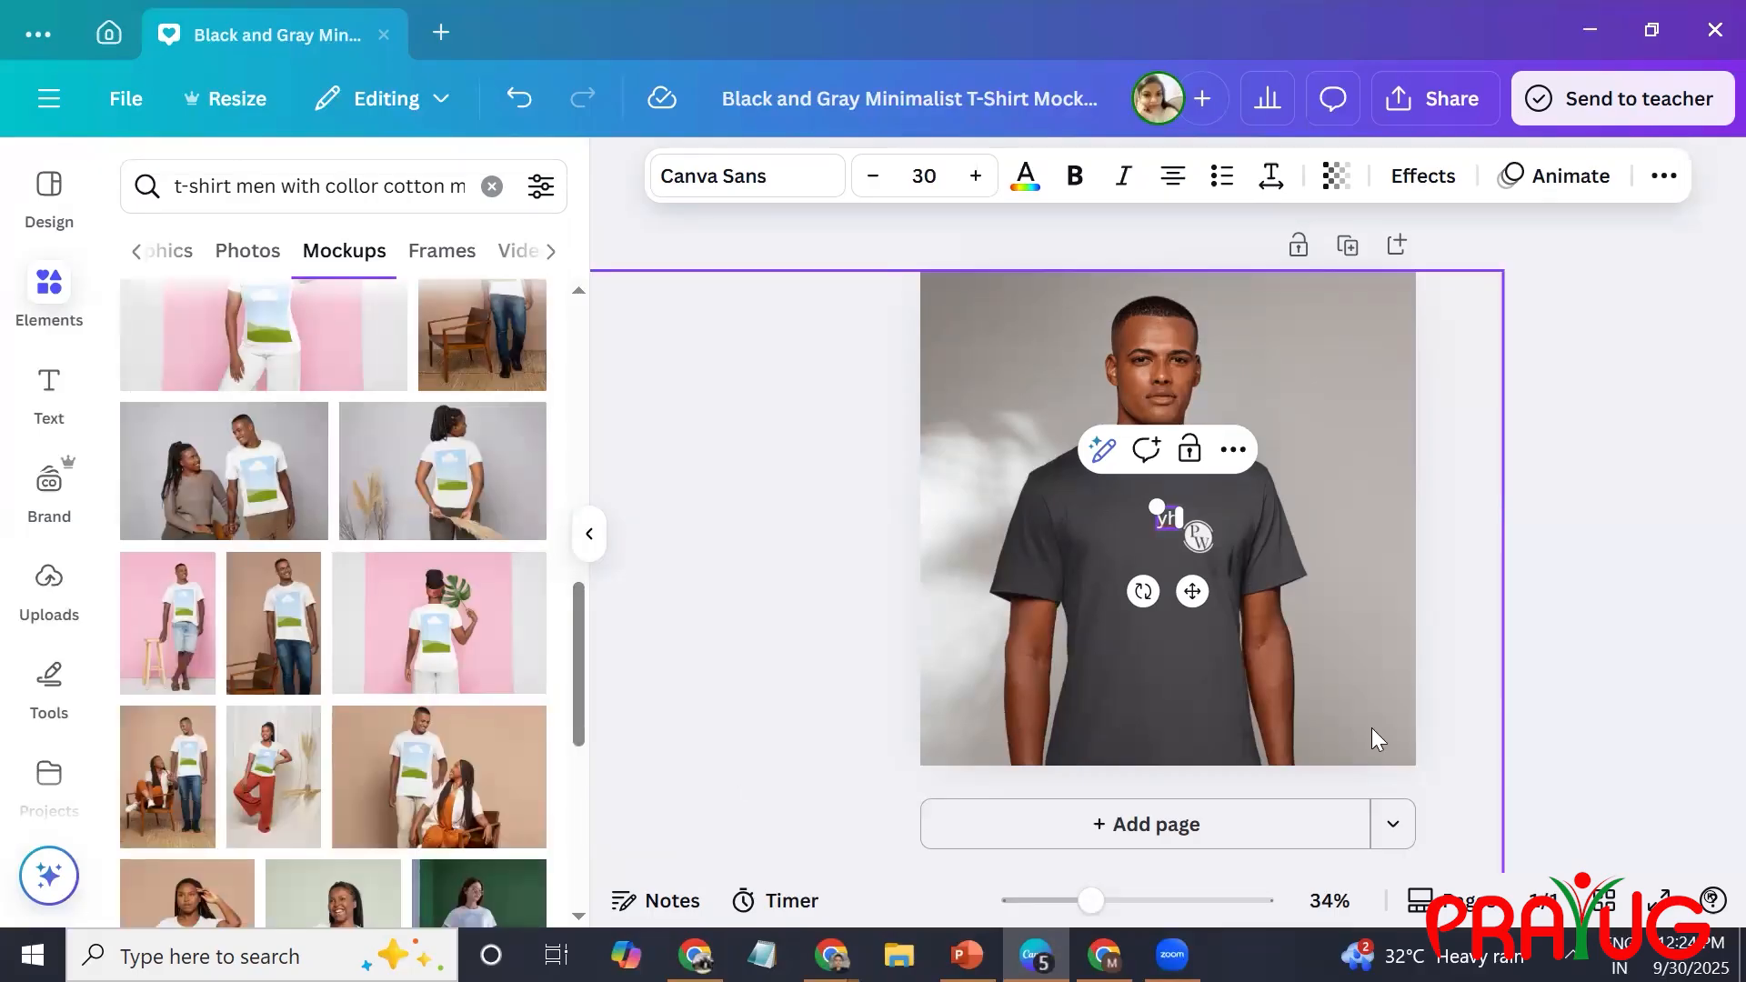
Delete the stray "yh" text beside the PW logo on the T-shirt.
{"action": "left_click", "coordinate": [1531, 660]}
{"action": "left_click", "coordinate": [1167, 522]}
{"action": "key", "text": "Delete"}
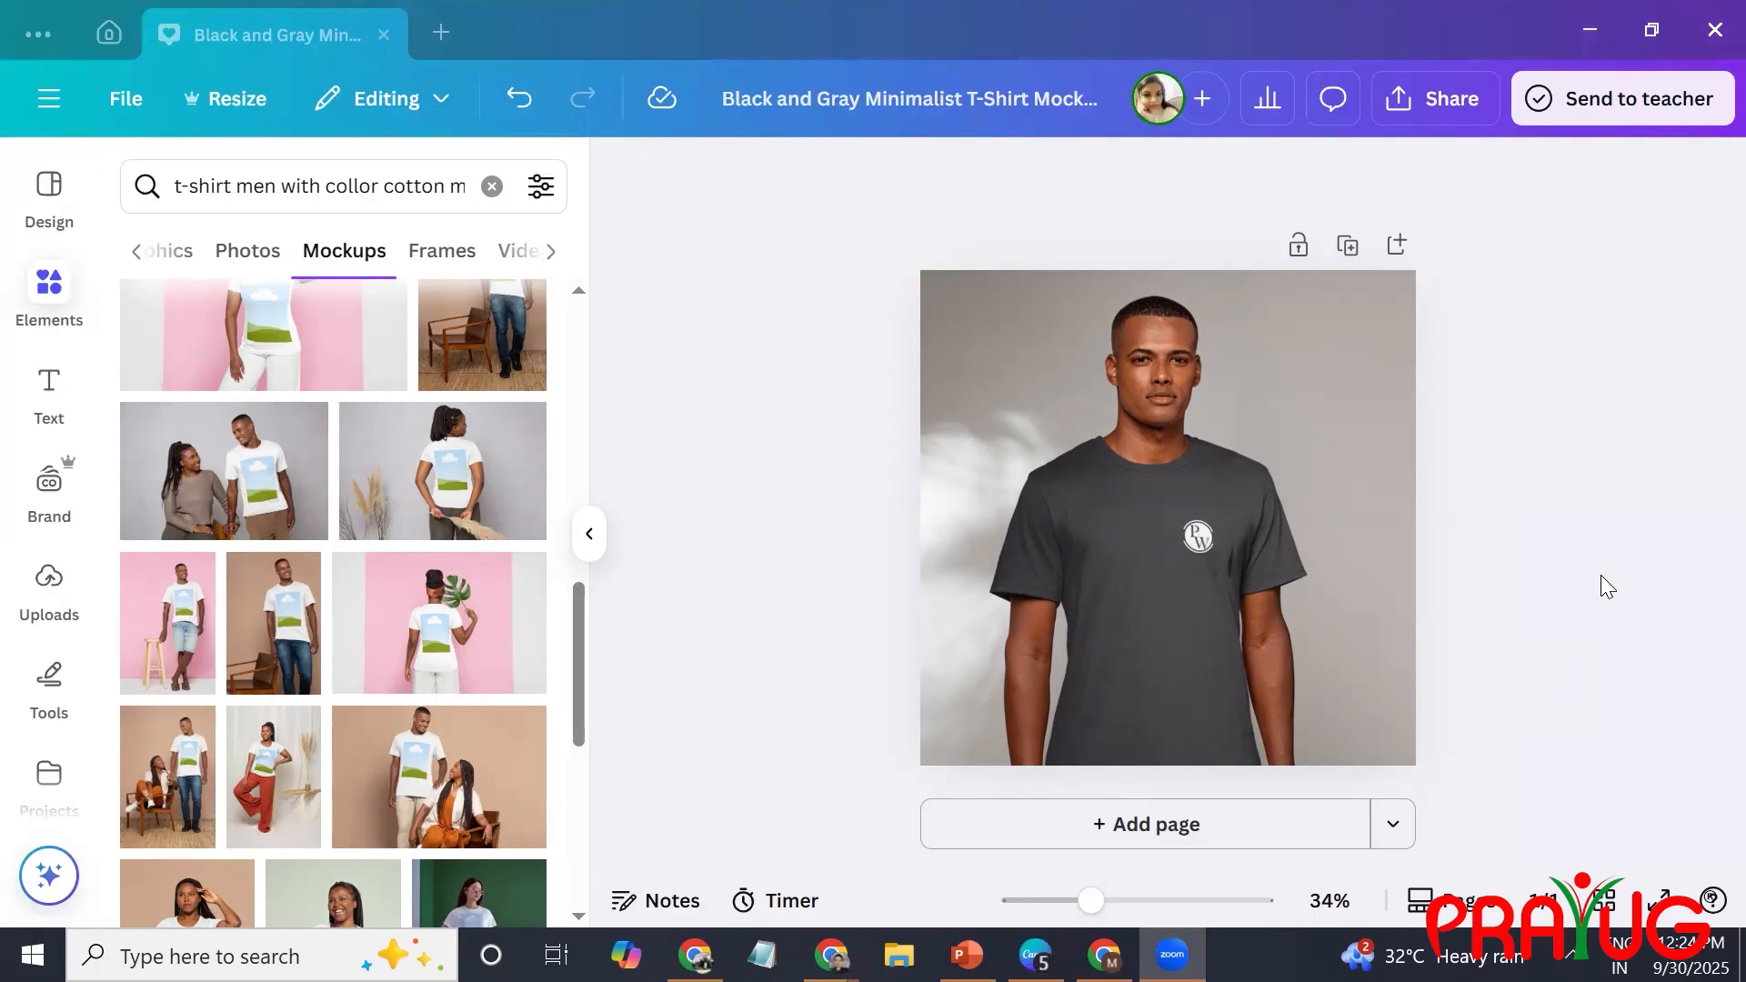
{"action": "left_click", "coordinate": [1256, 556]}
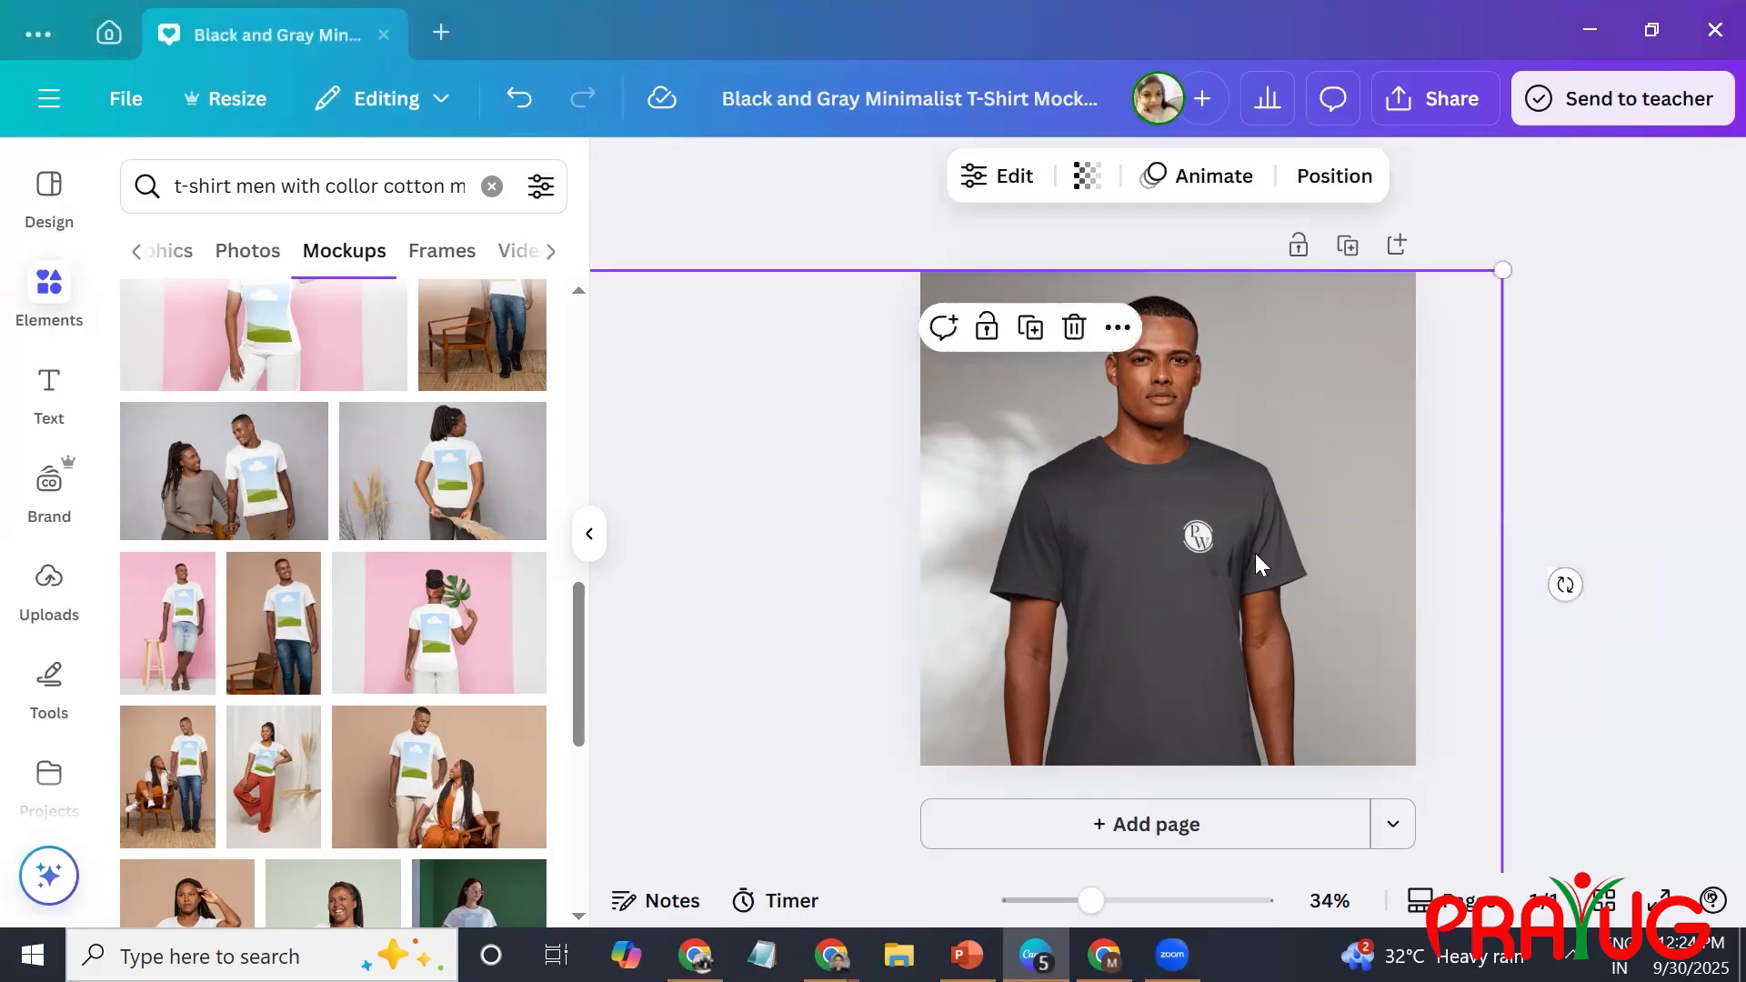
Add a blank second page and paste the copied PW logo image onto it.
{"action": "left_click", "coordinate": [1521, 607]}
{"action": "key", "text": "ctrl+Return"}
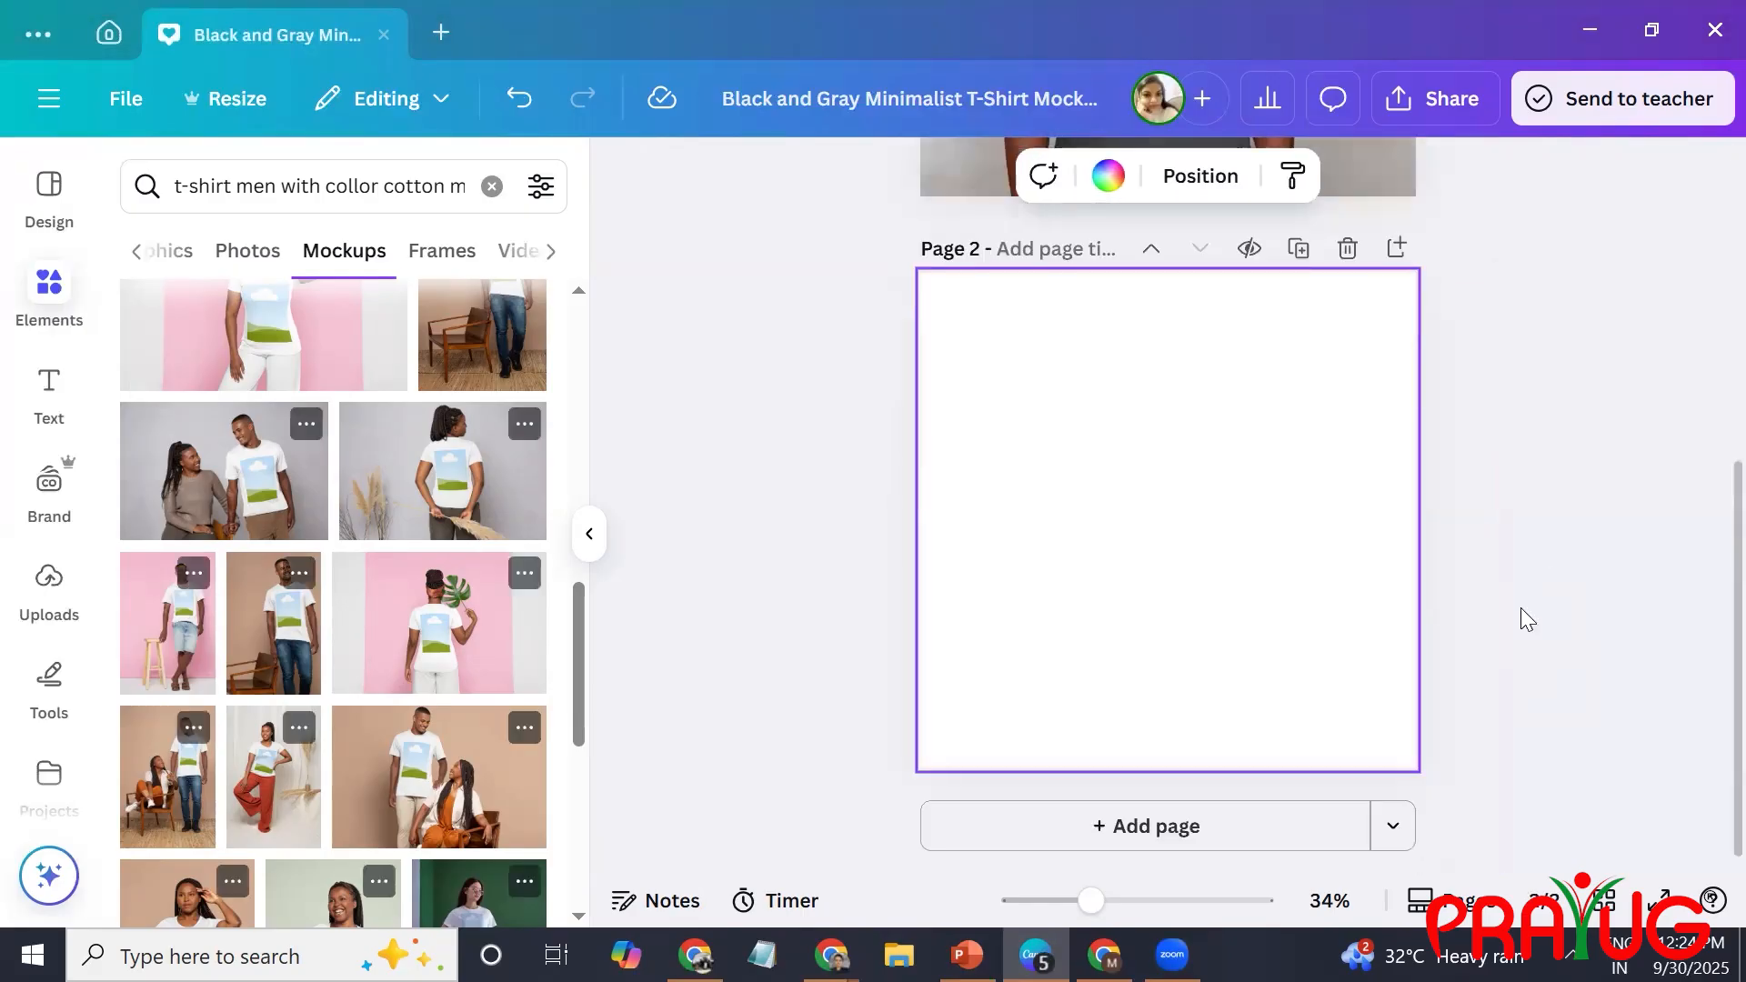
{"action": "key", "text": "ctrl+v"}
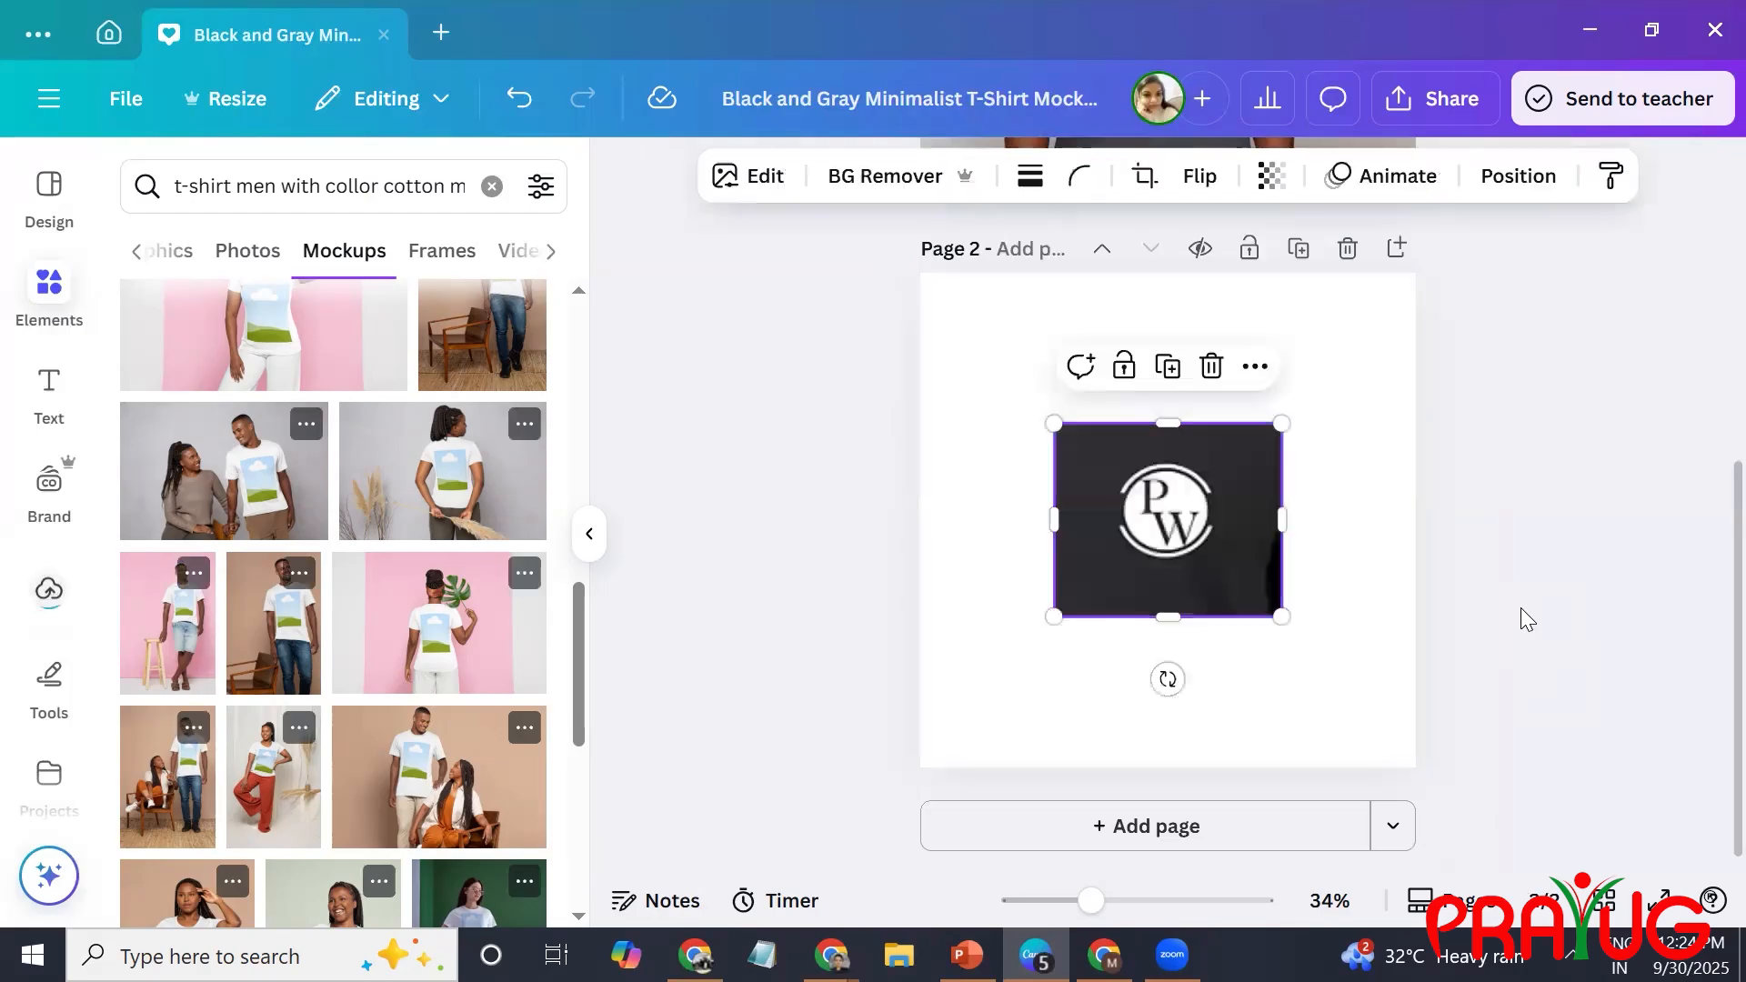
{"action": "left_click", "coordinate": [1512, 585]}
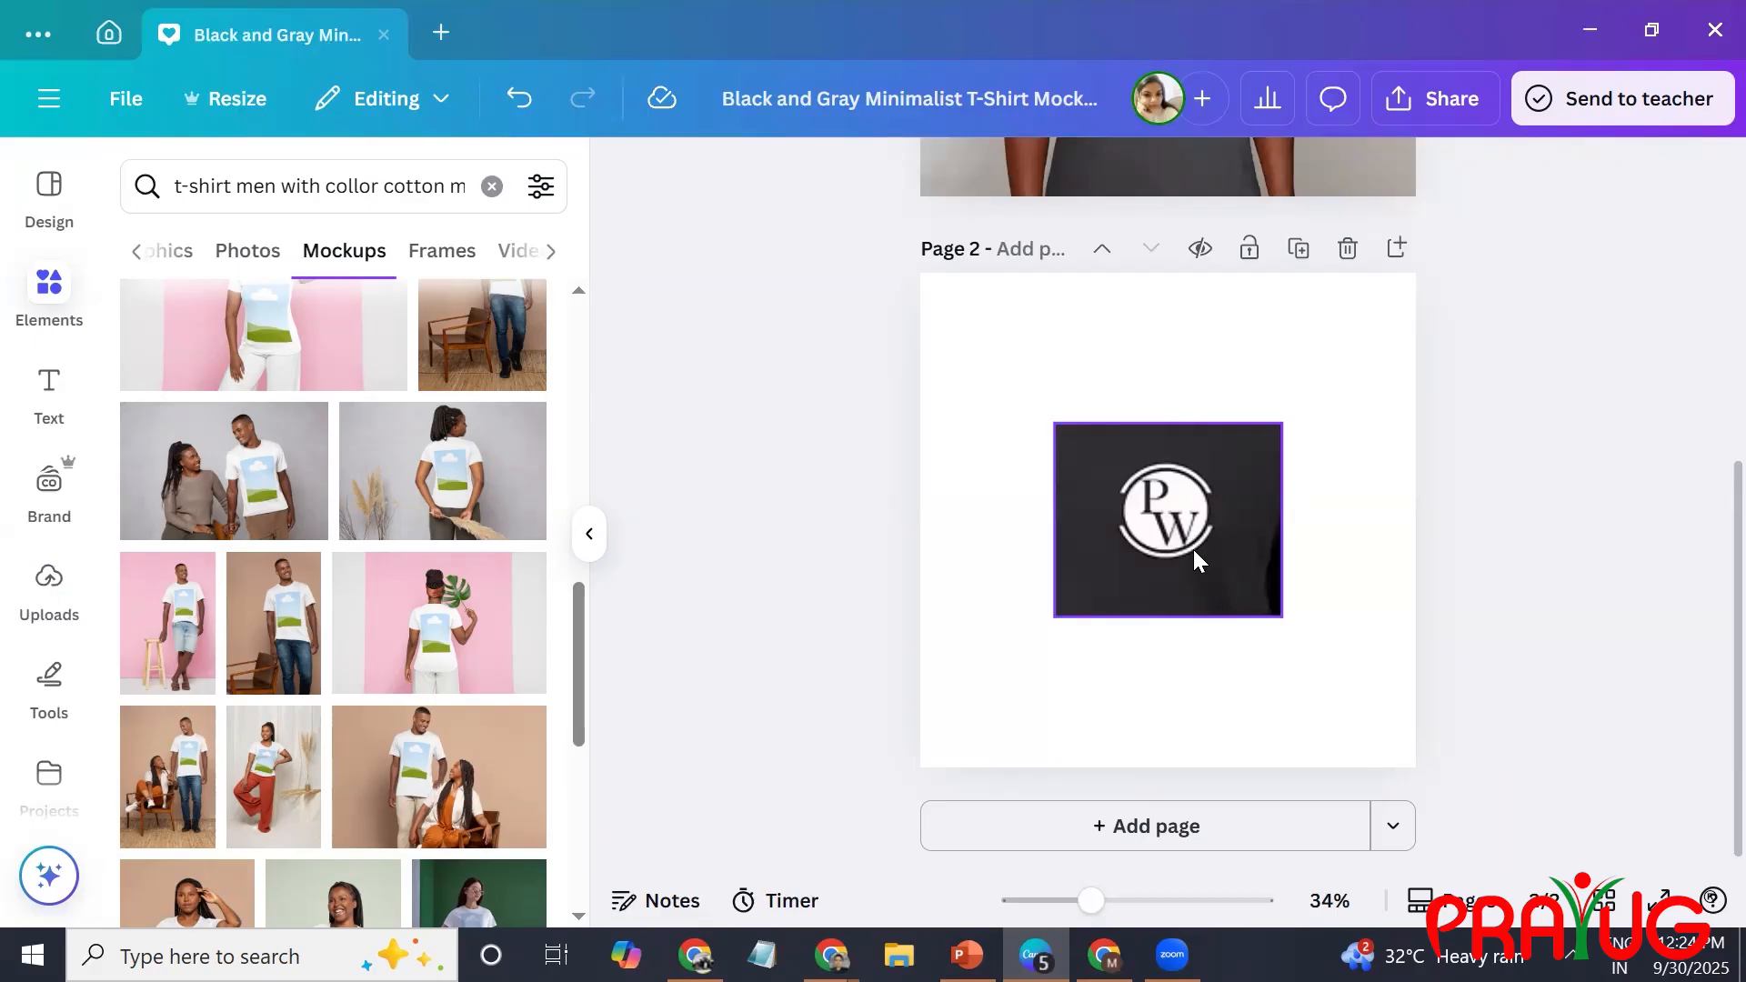
{"action": "scroll", "coordinate": [1194, 549], "scroll_direction": "up", "scroll_amount": 4}
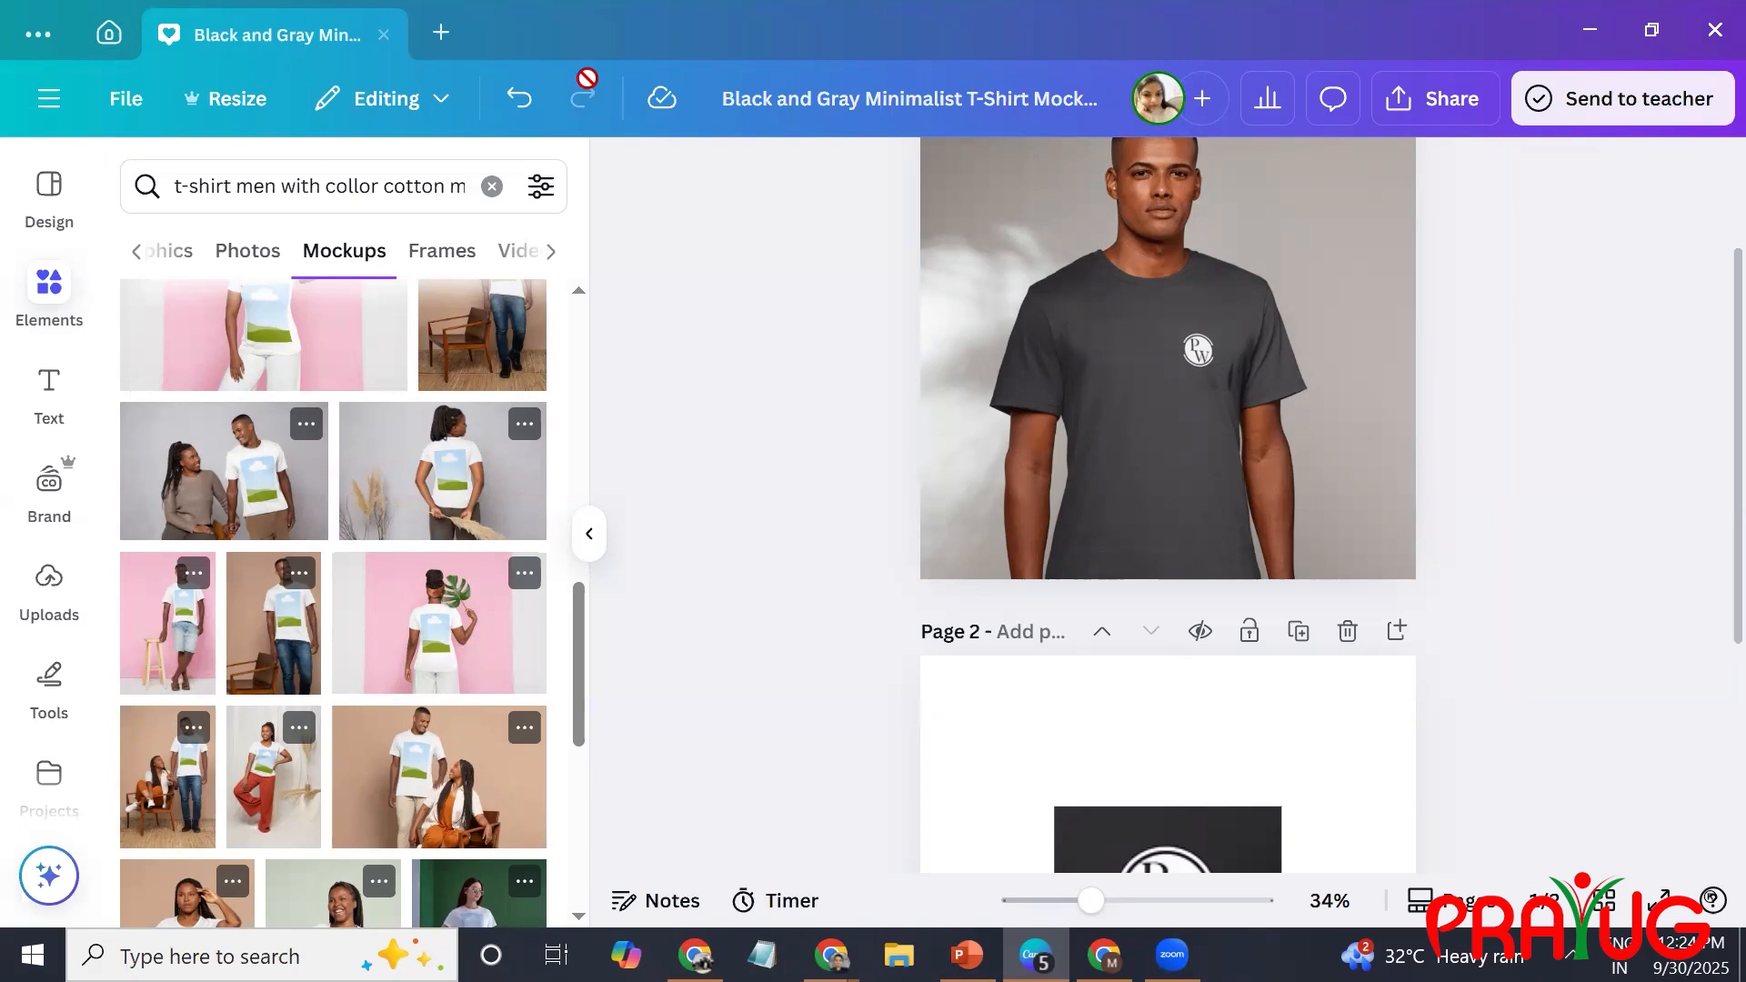
Create a new landscape video design at 1920 × 1080 px and dismiss the template suggestions.
{"action": "left_click", "coordinate": [446, 34]}
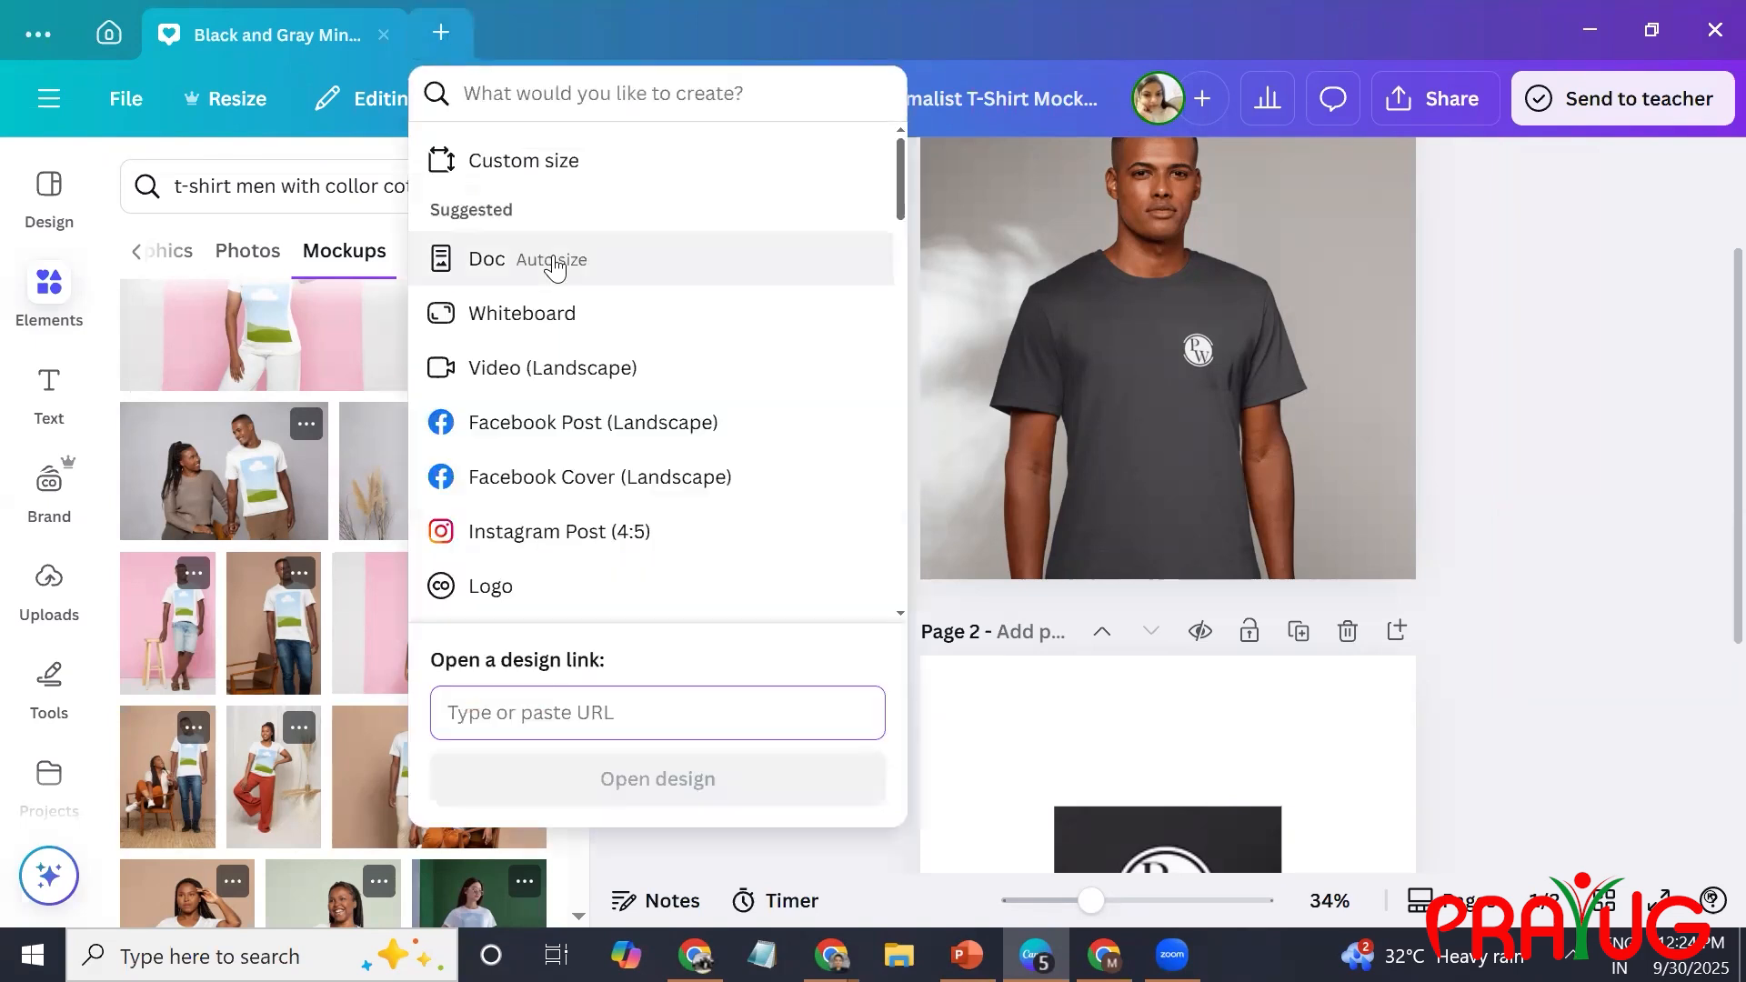
{"action": "left_click", "coordinate": [617, 362]}
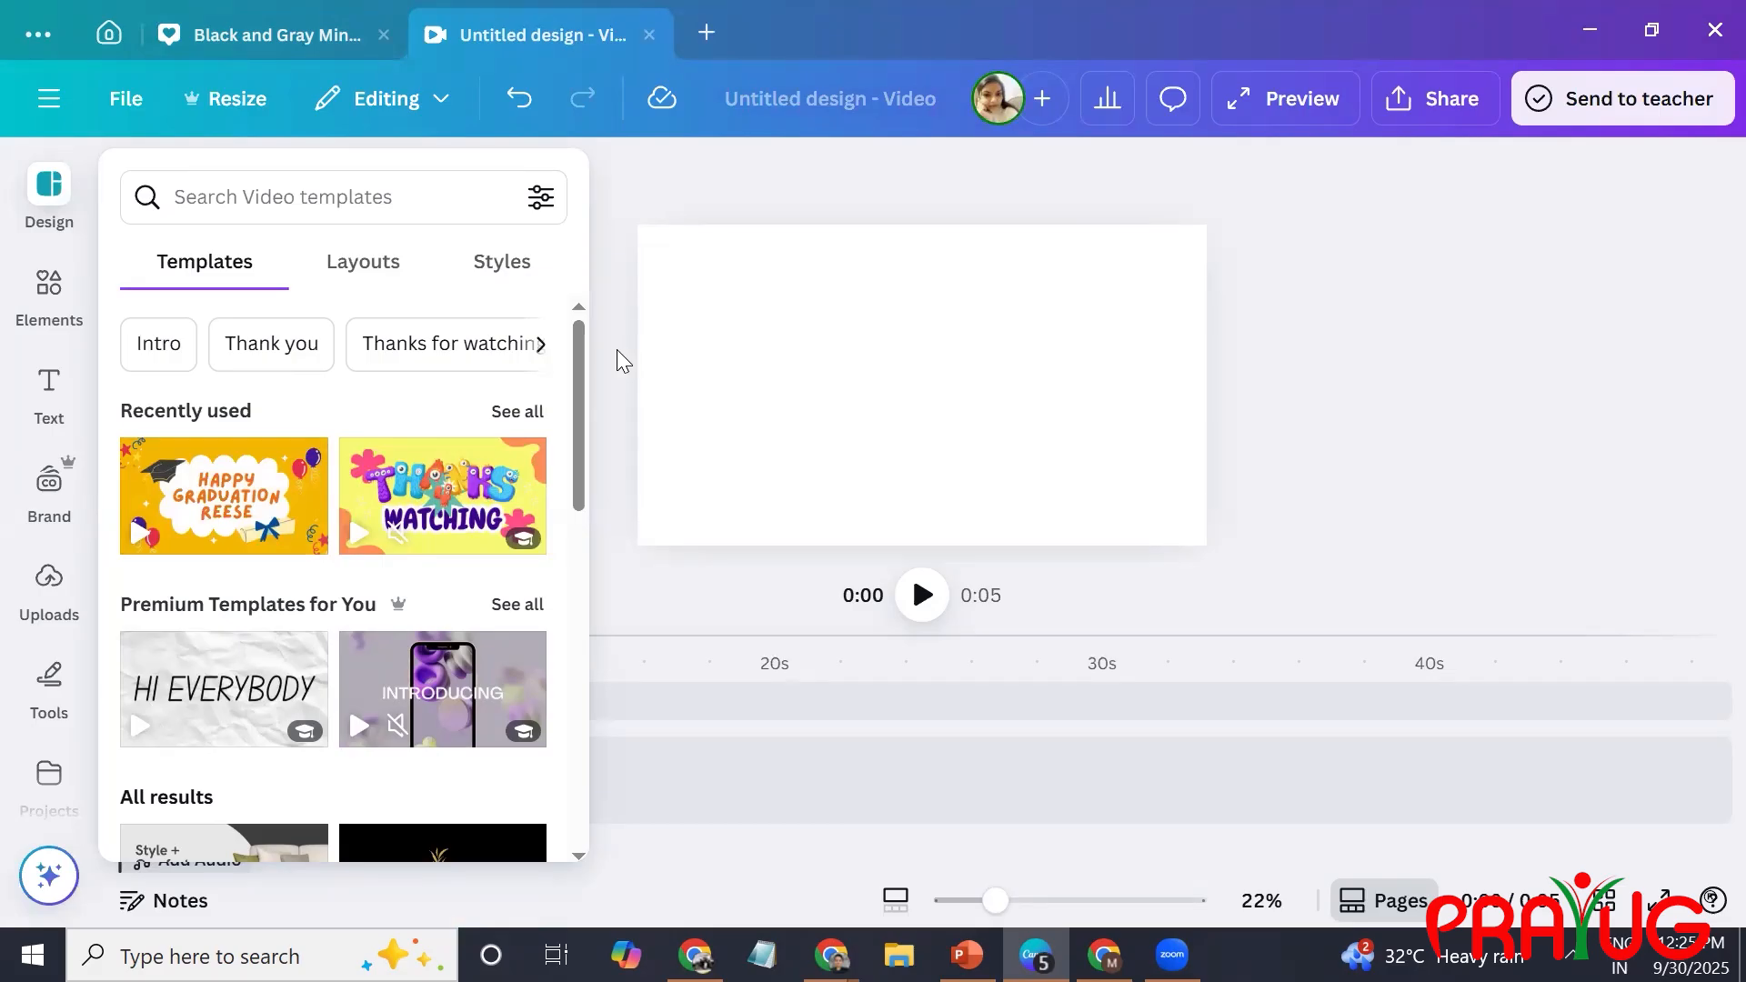
{"action": "left_click", "coordinate": [889, 375]}
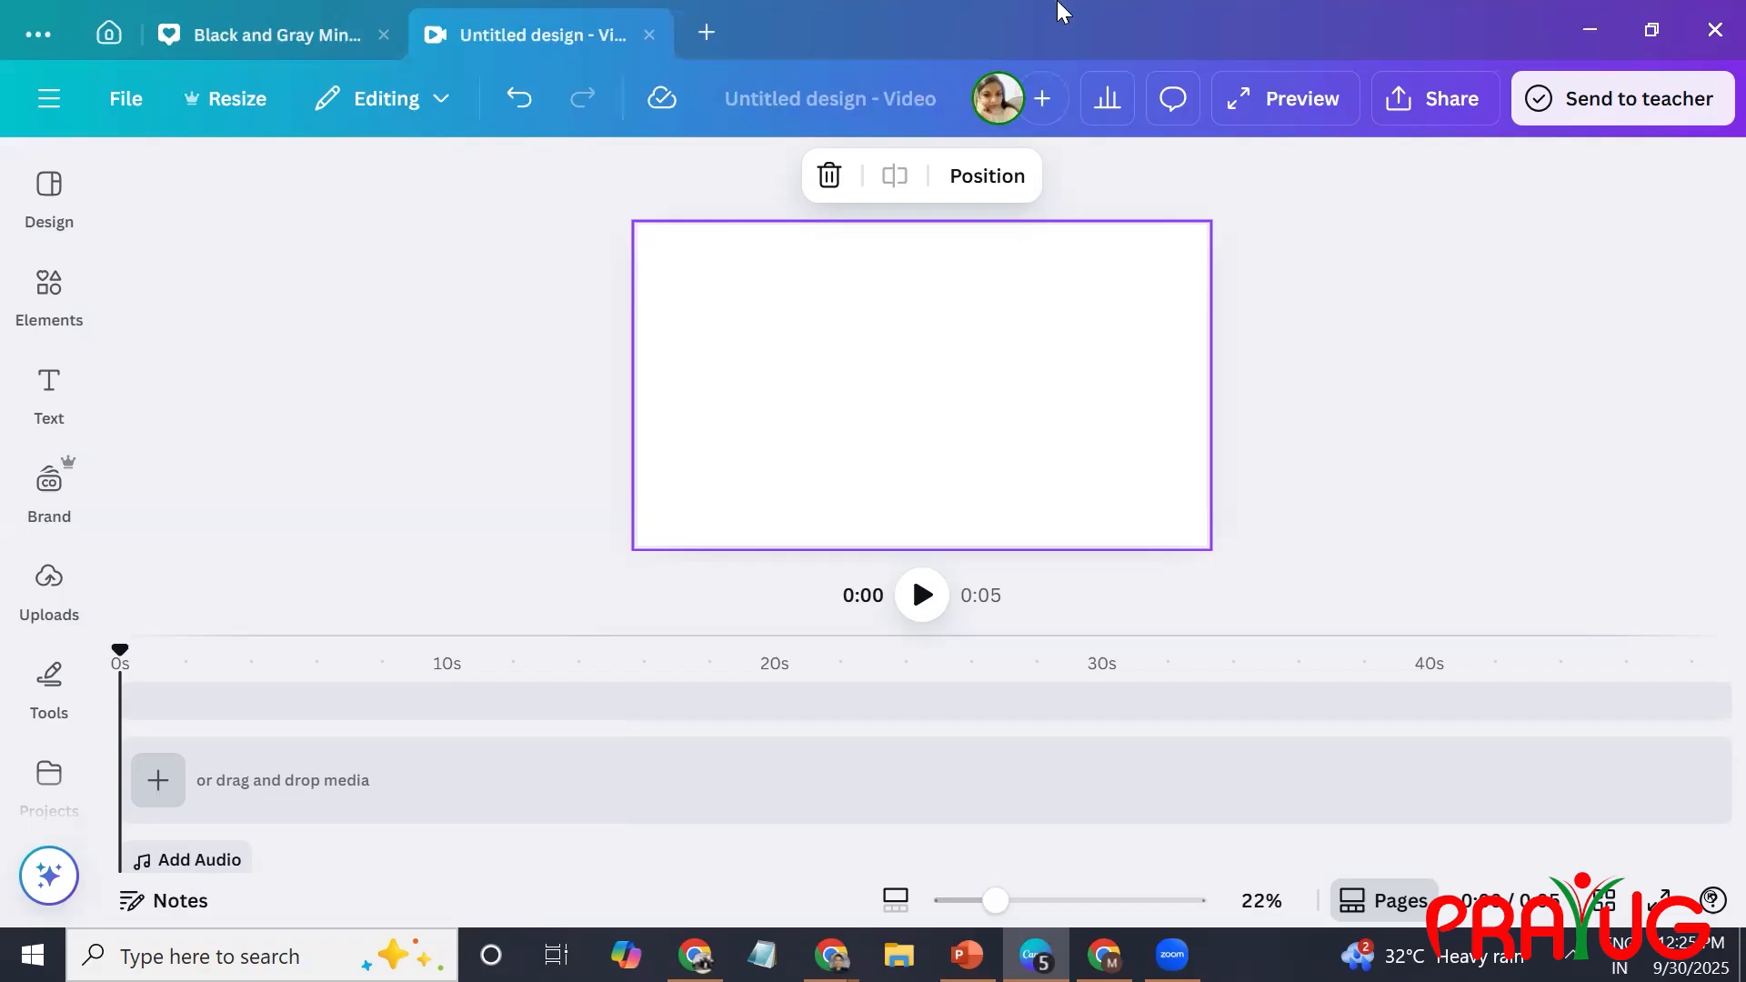
{"action": "left_click", "coordinate": [707, 35]}
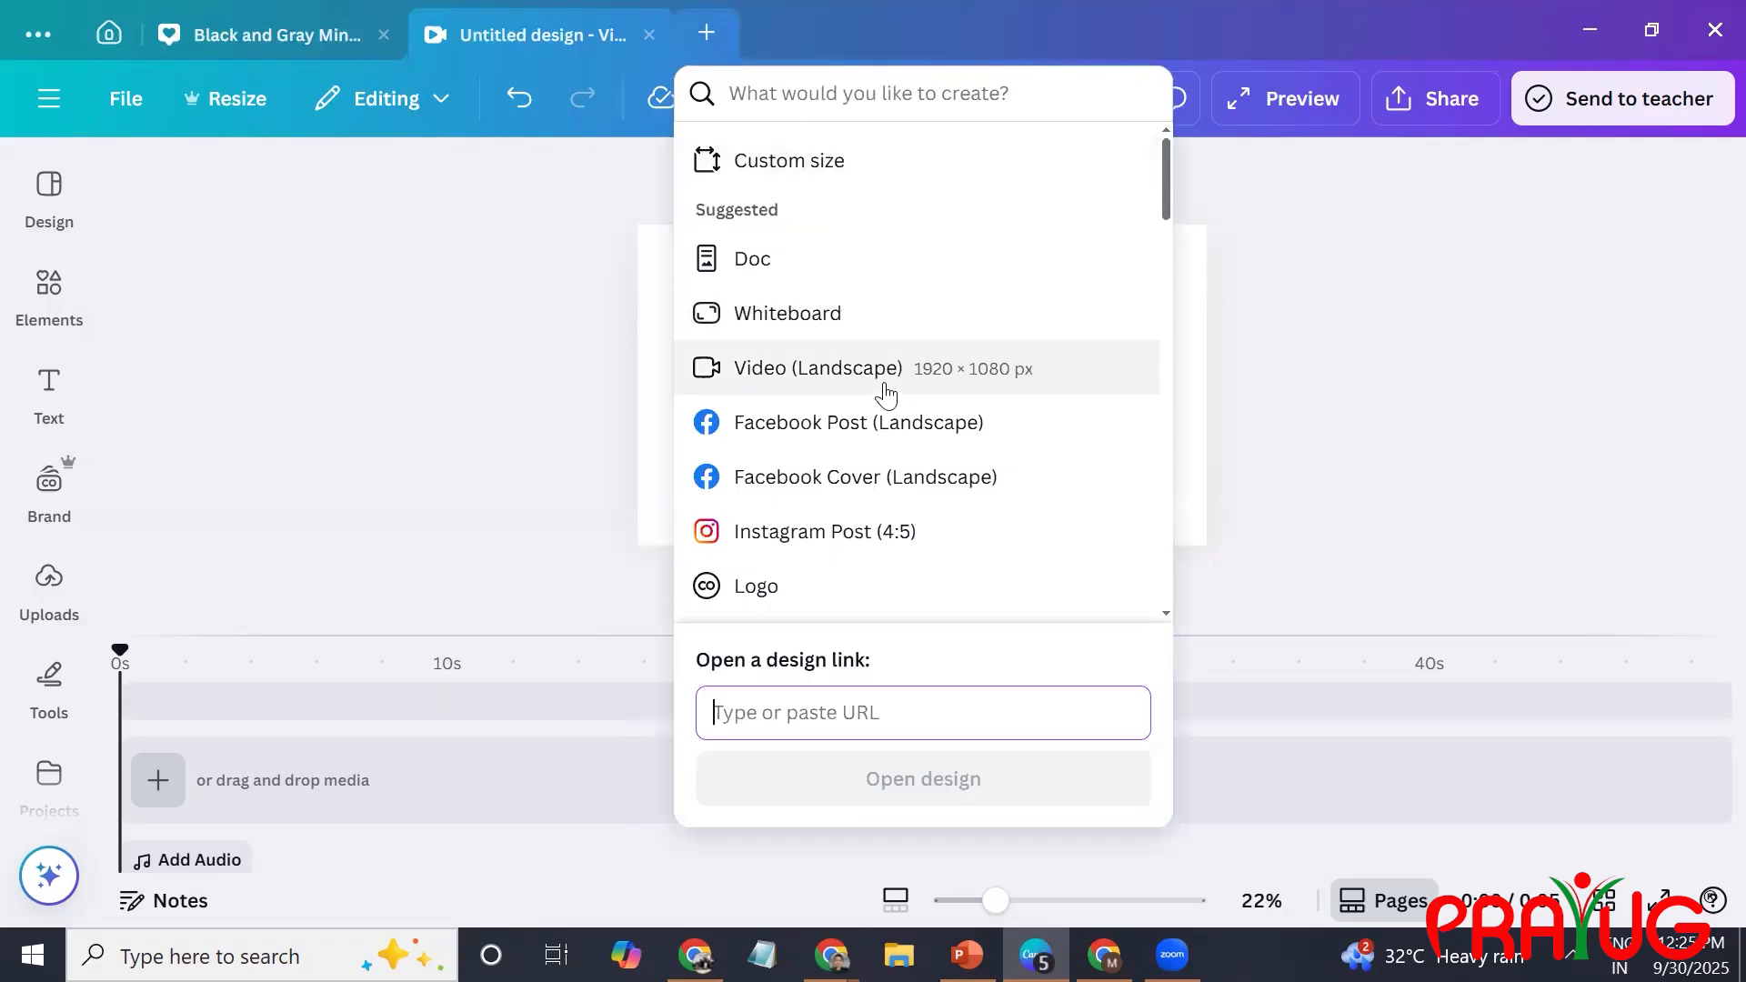
{"action": "left_click", "coordinate": [524, 328]}
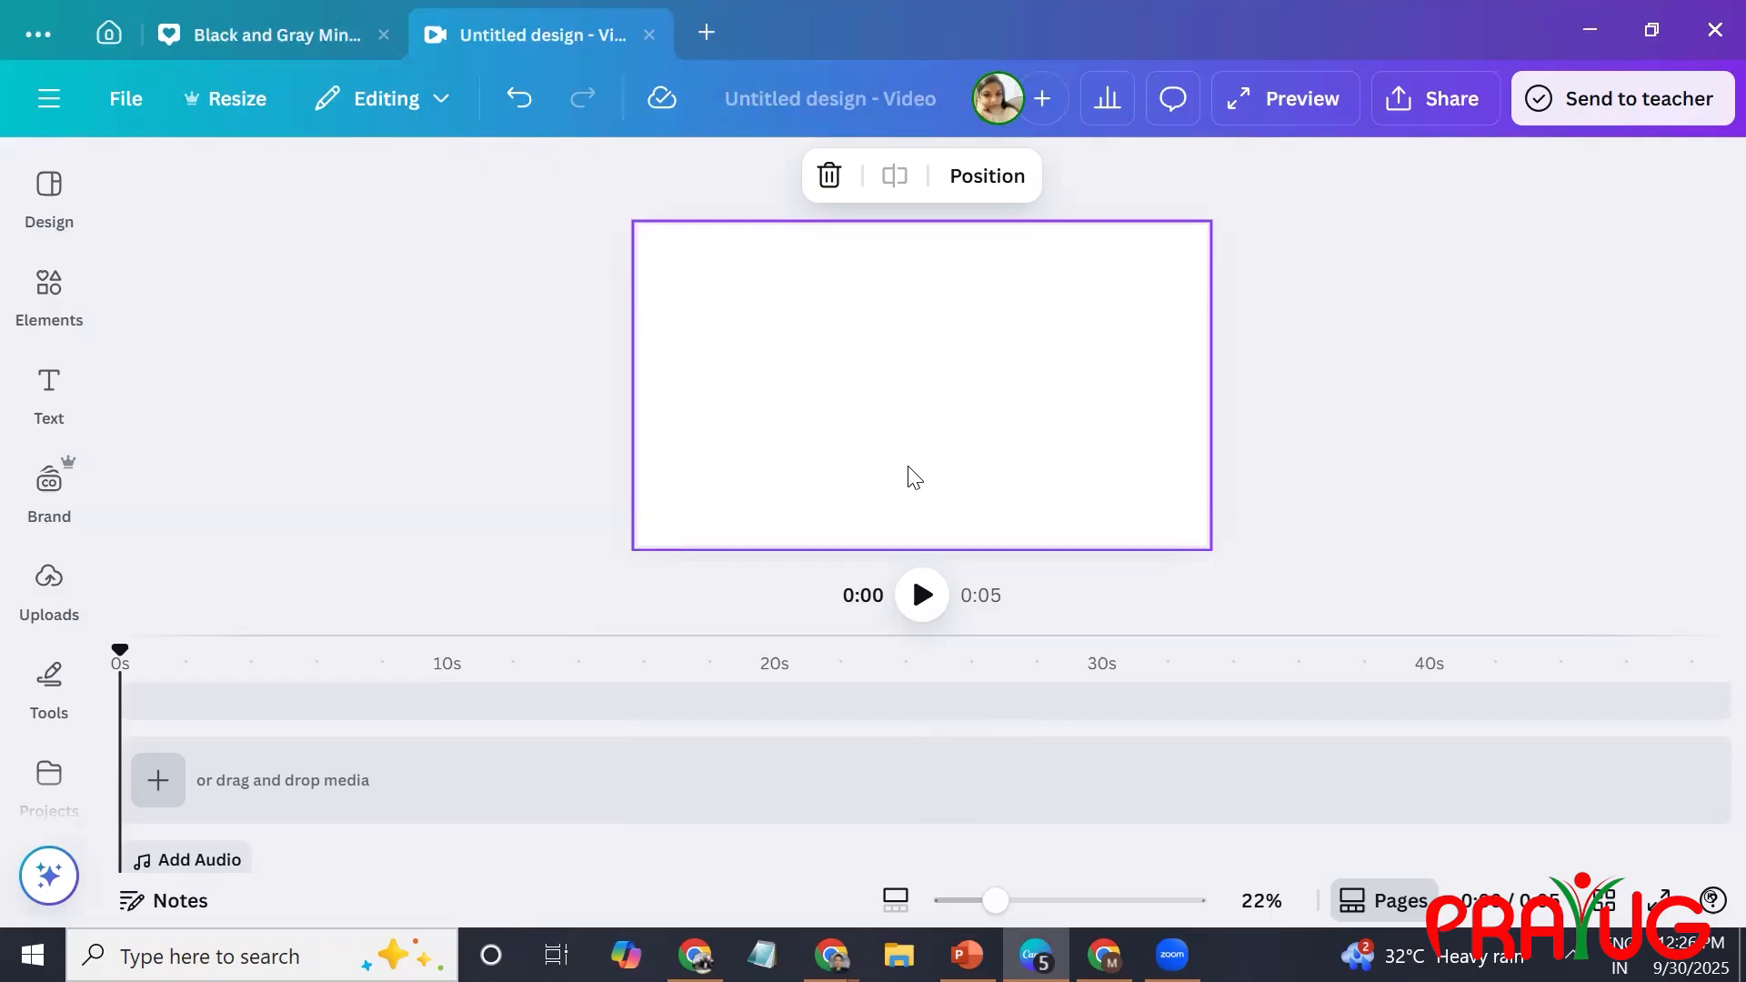
{"action": "left_click", "coordinate": [37, 510]}
{"action": "left_click", "coordinate": [53, 691]}
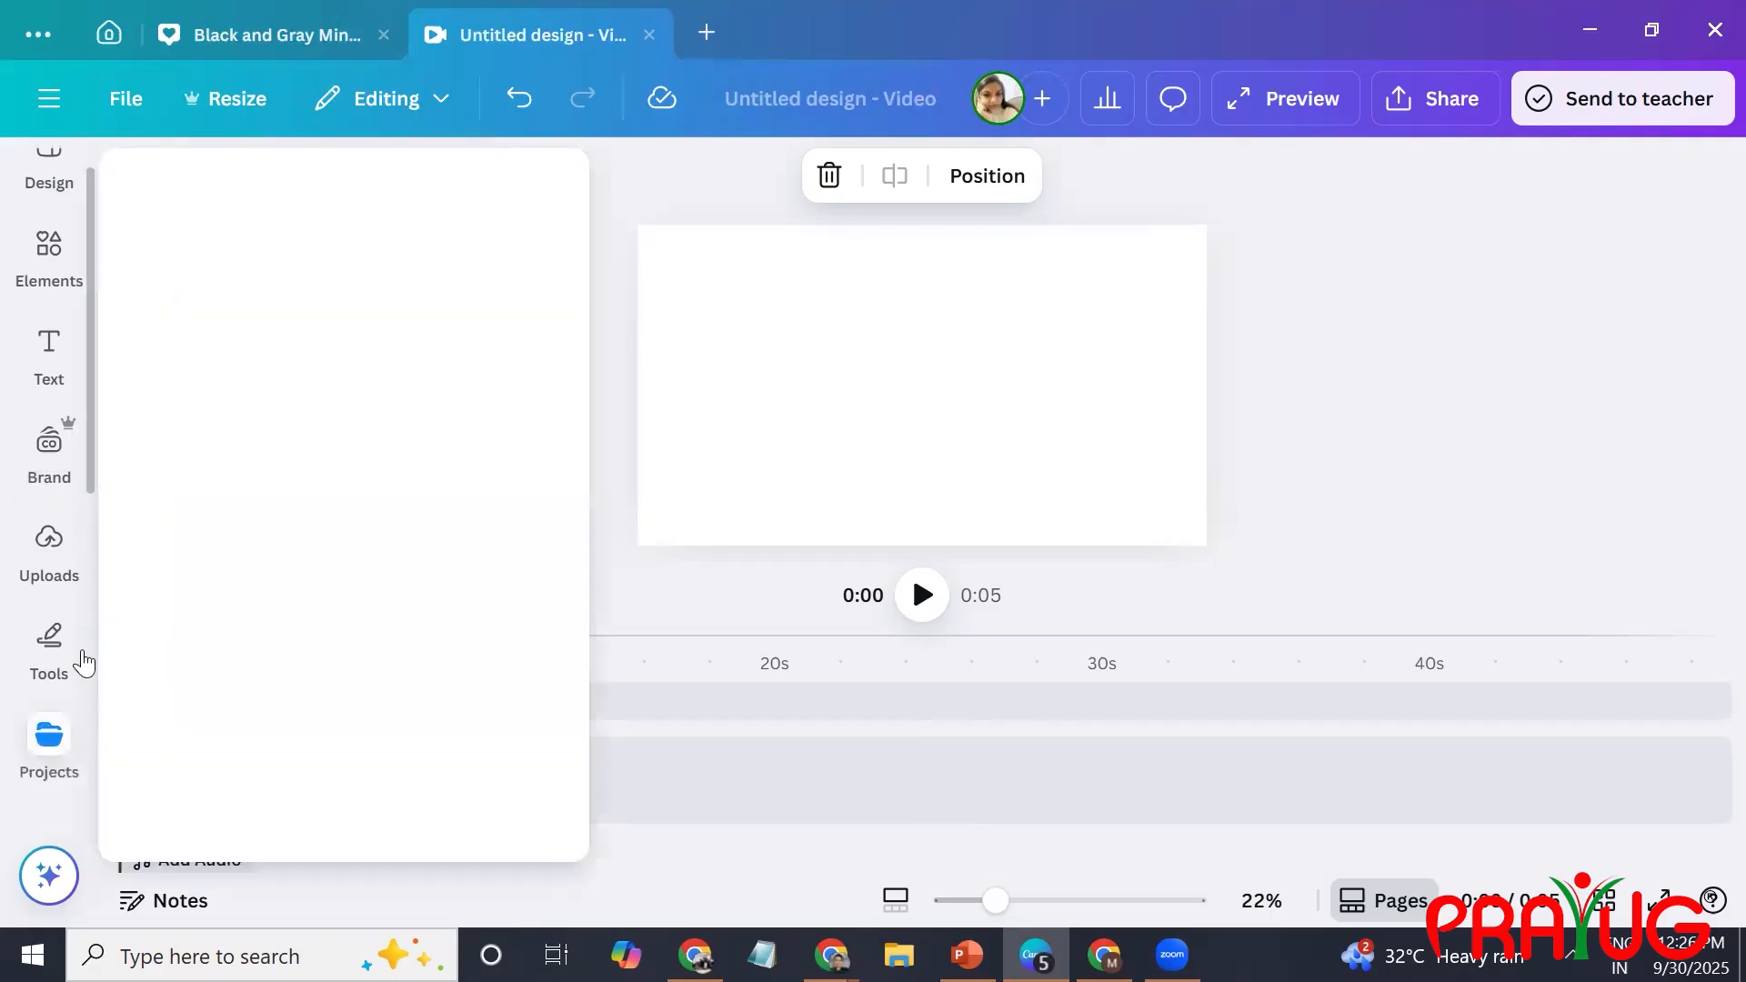
{"action": "left_click", "coordinate": [561, 537]}
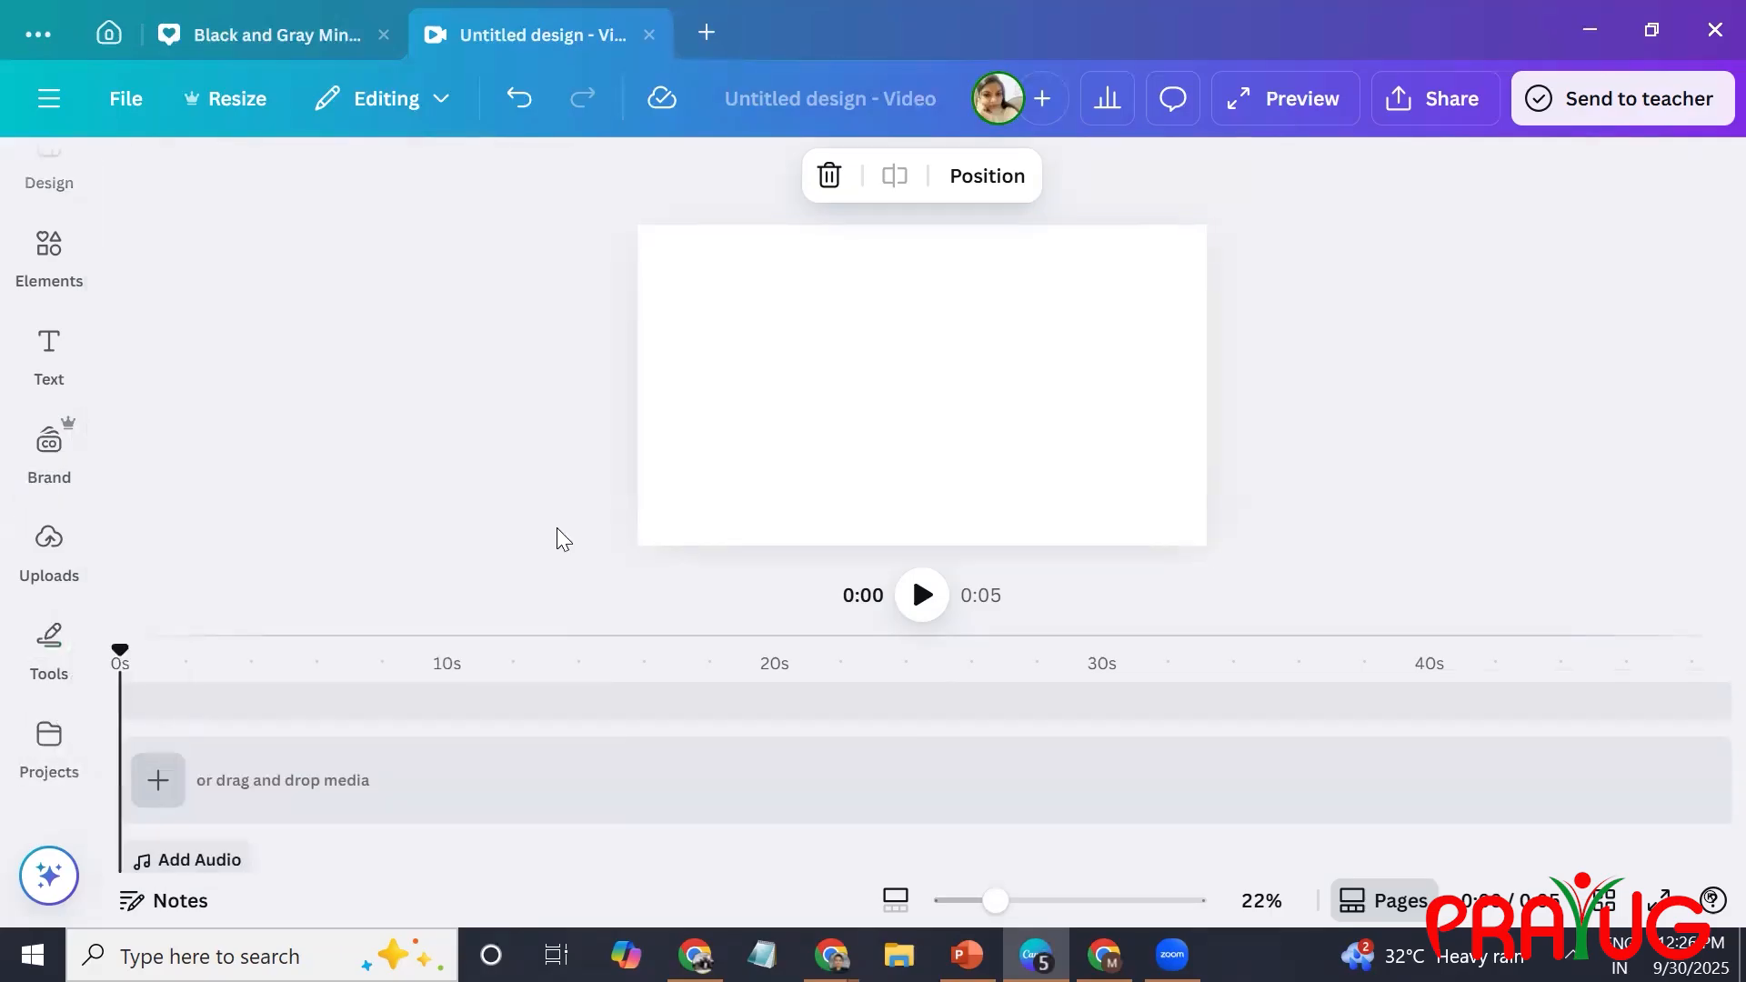
{"action": "scroll", "coordinate": [49, 536], "scroll_direction": "down", "scroll_amount": 3}
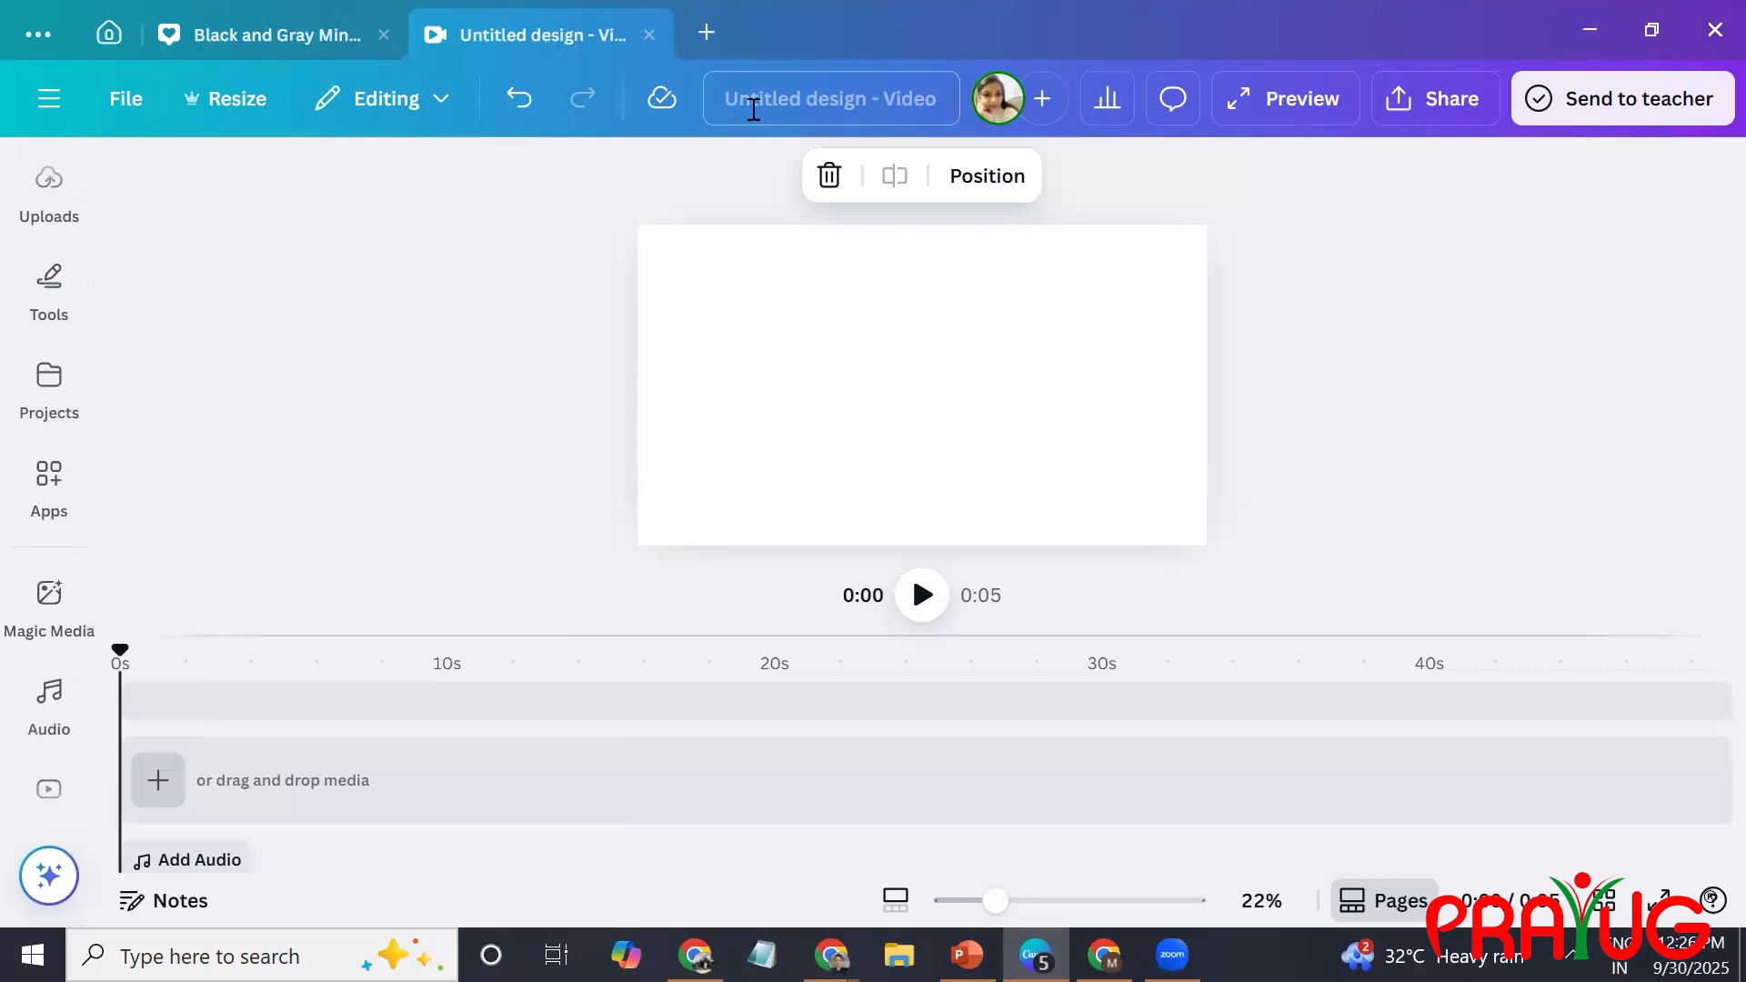
{"action": "left_click", "coordinate": [710, 35]}
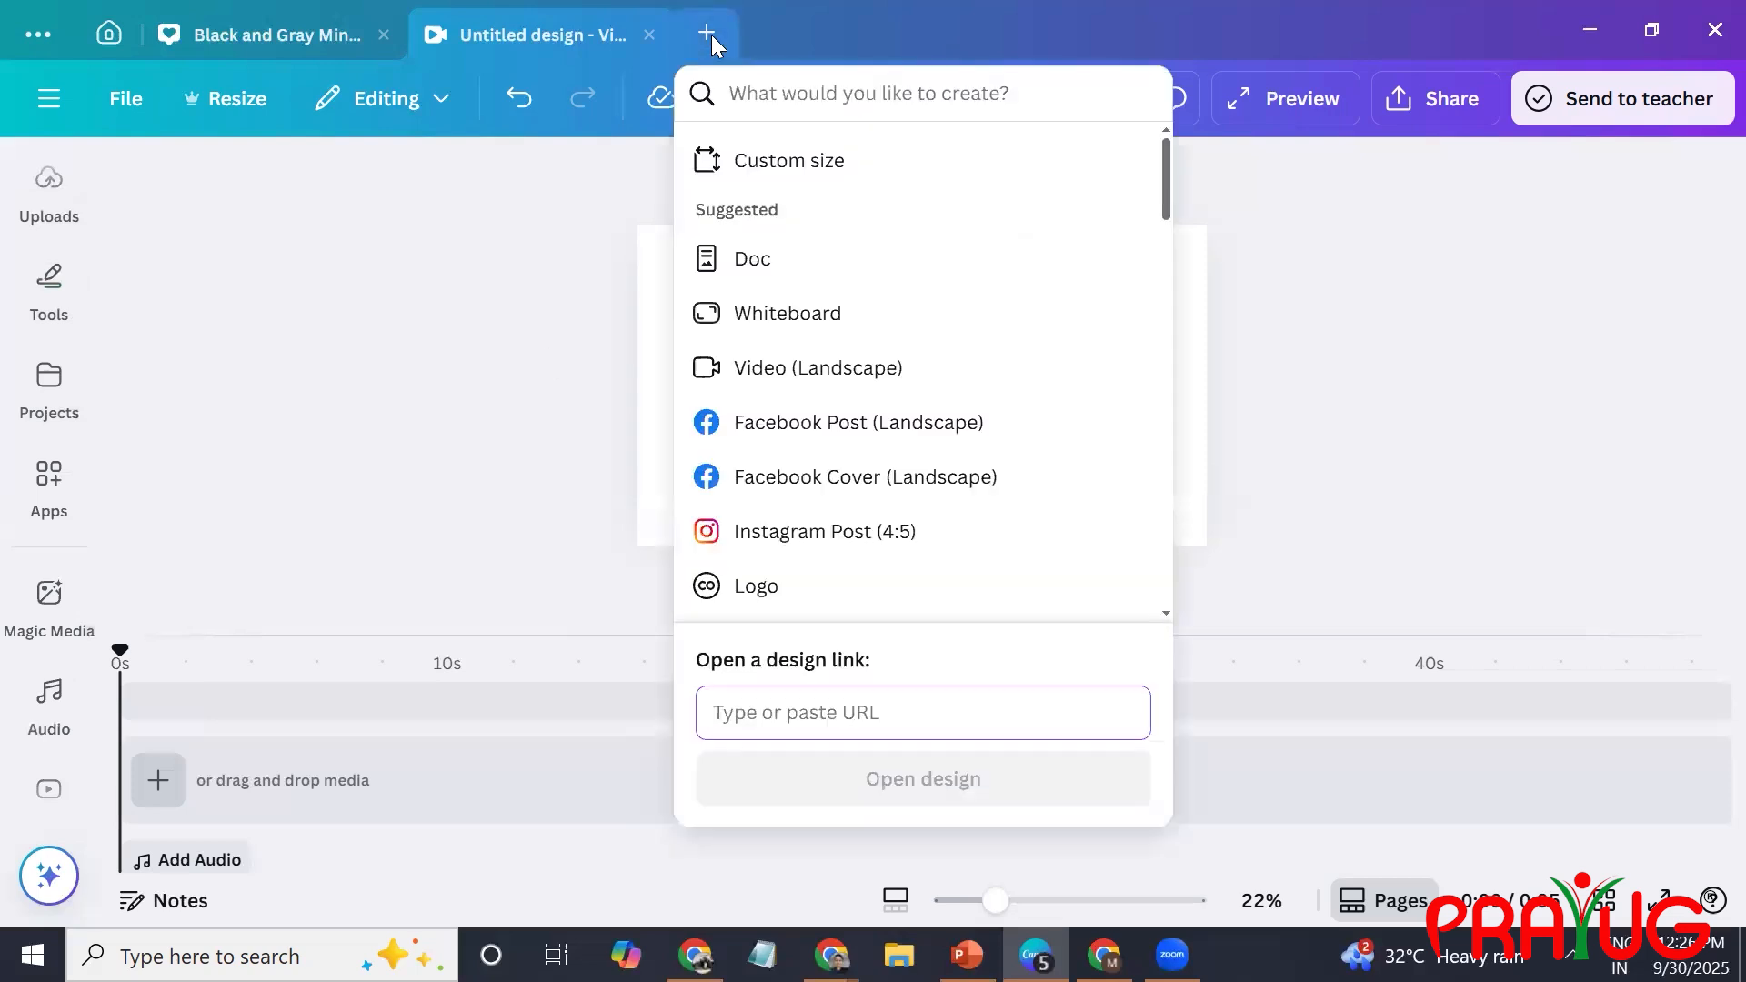
{"action": "left_click", "coordinate": [524, 284]}
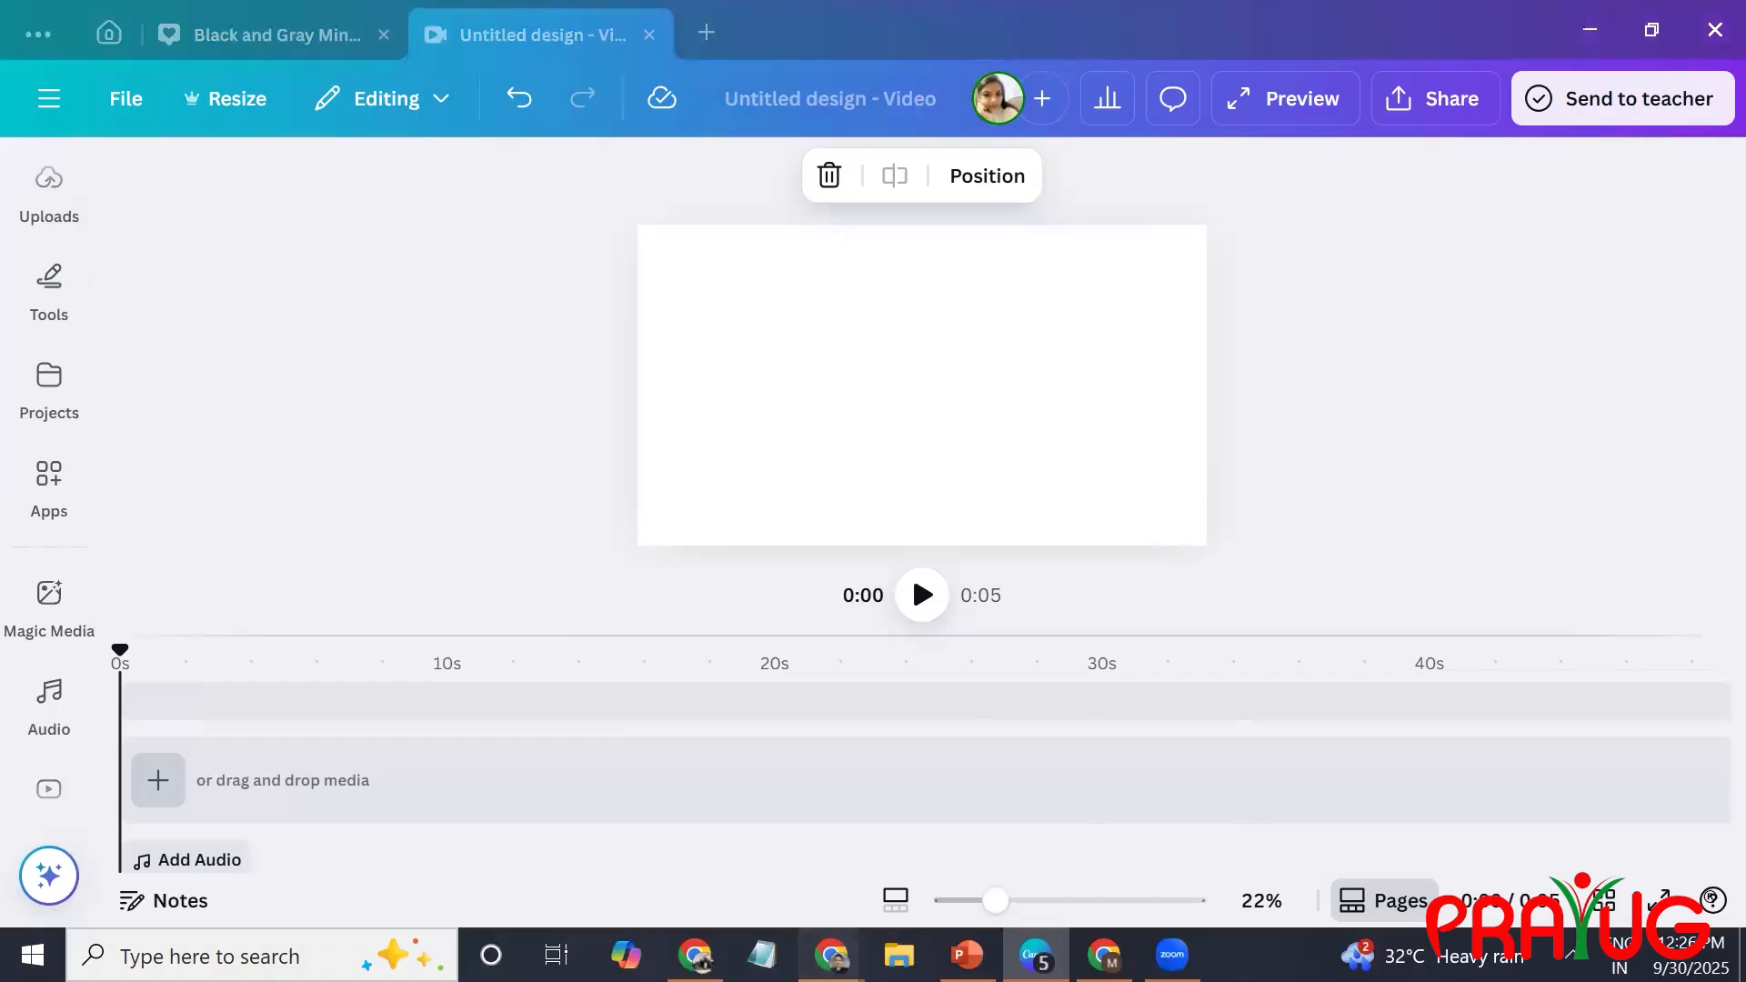
Switch to Chrome and search Google for "animated abcd video" in a new tab.
{"action": "left_click", "coordinate": [760, 906]}
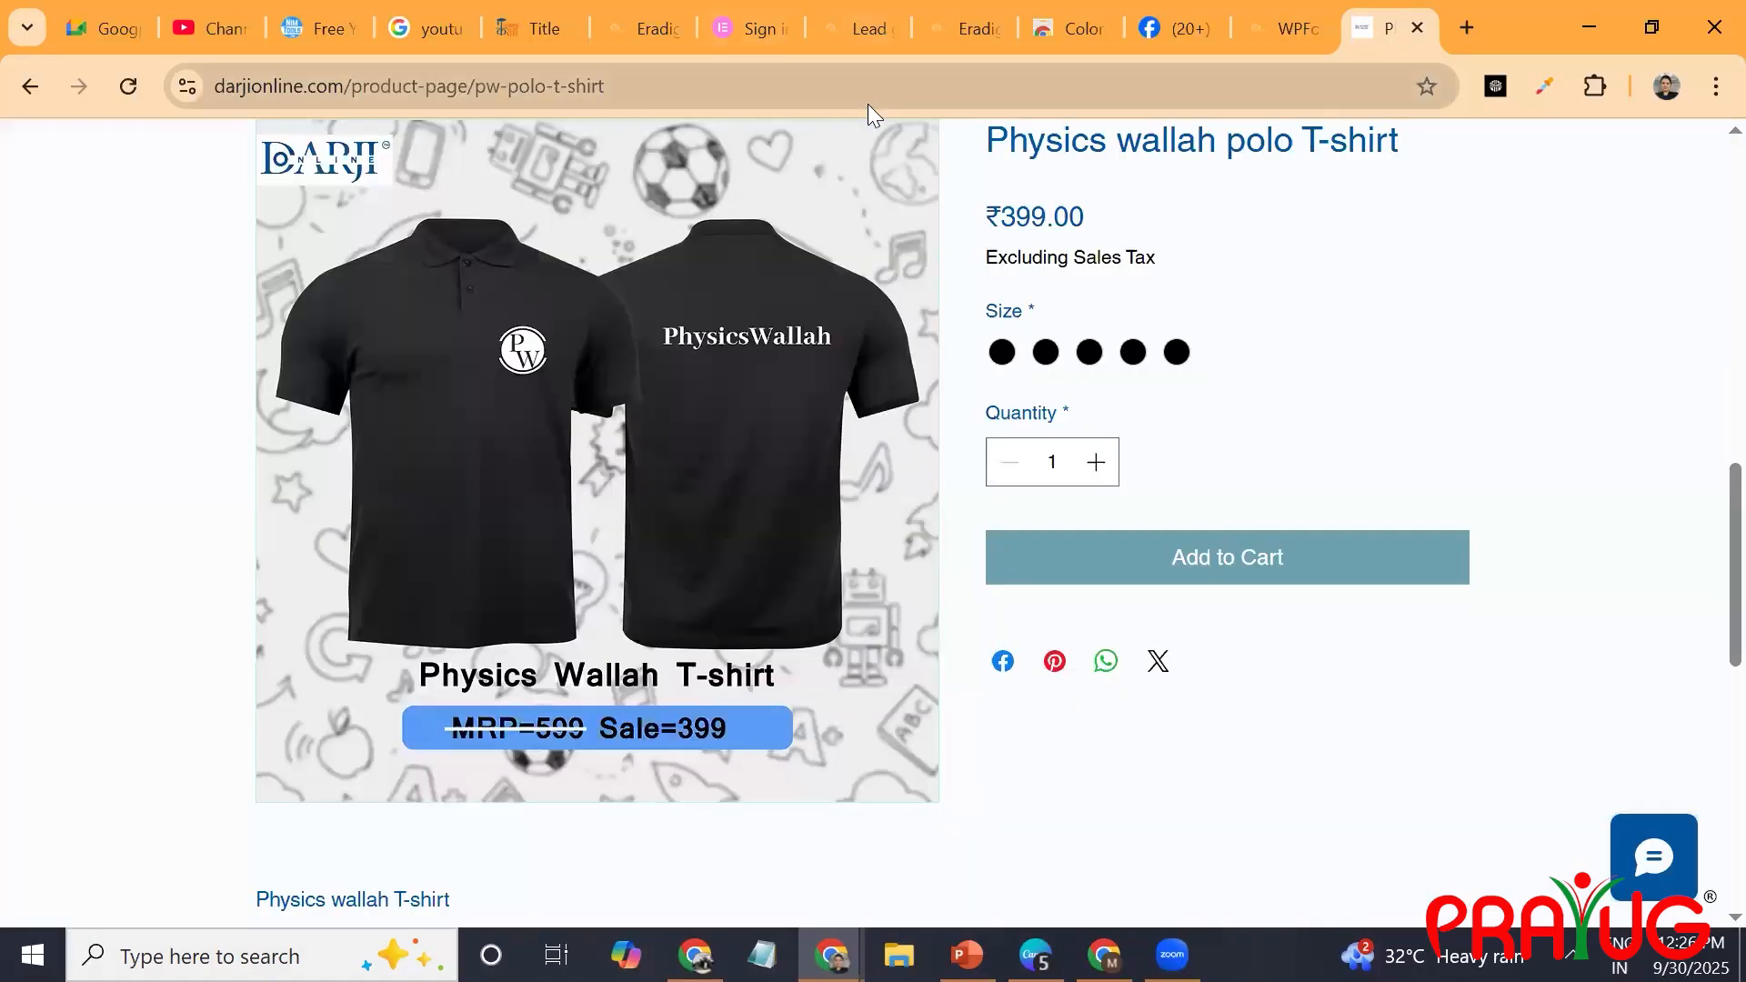
{"action": "left_click", "coordinate": [1470, 28]}
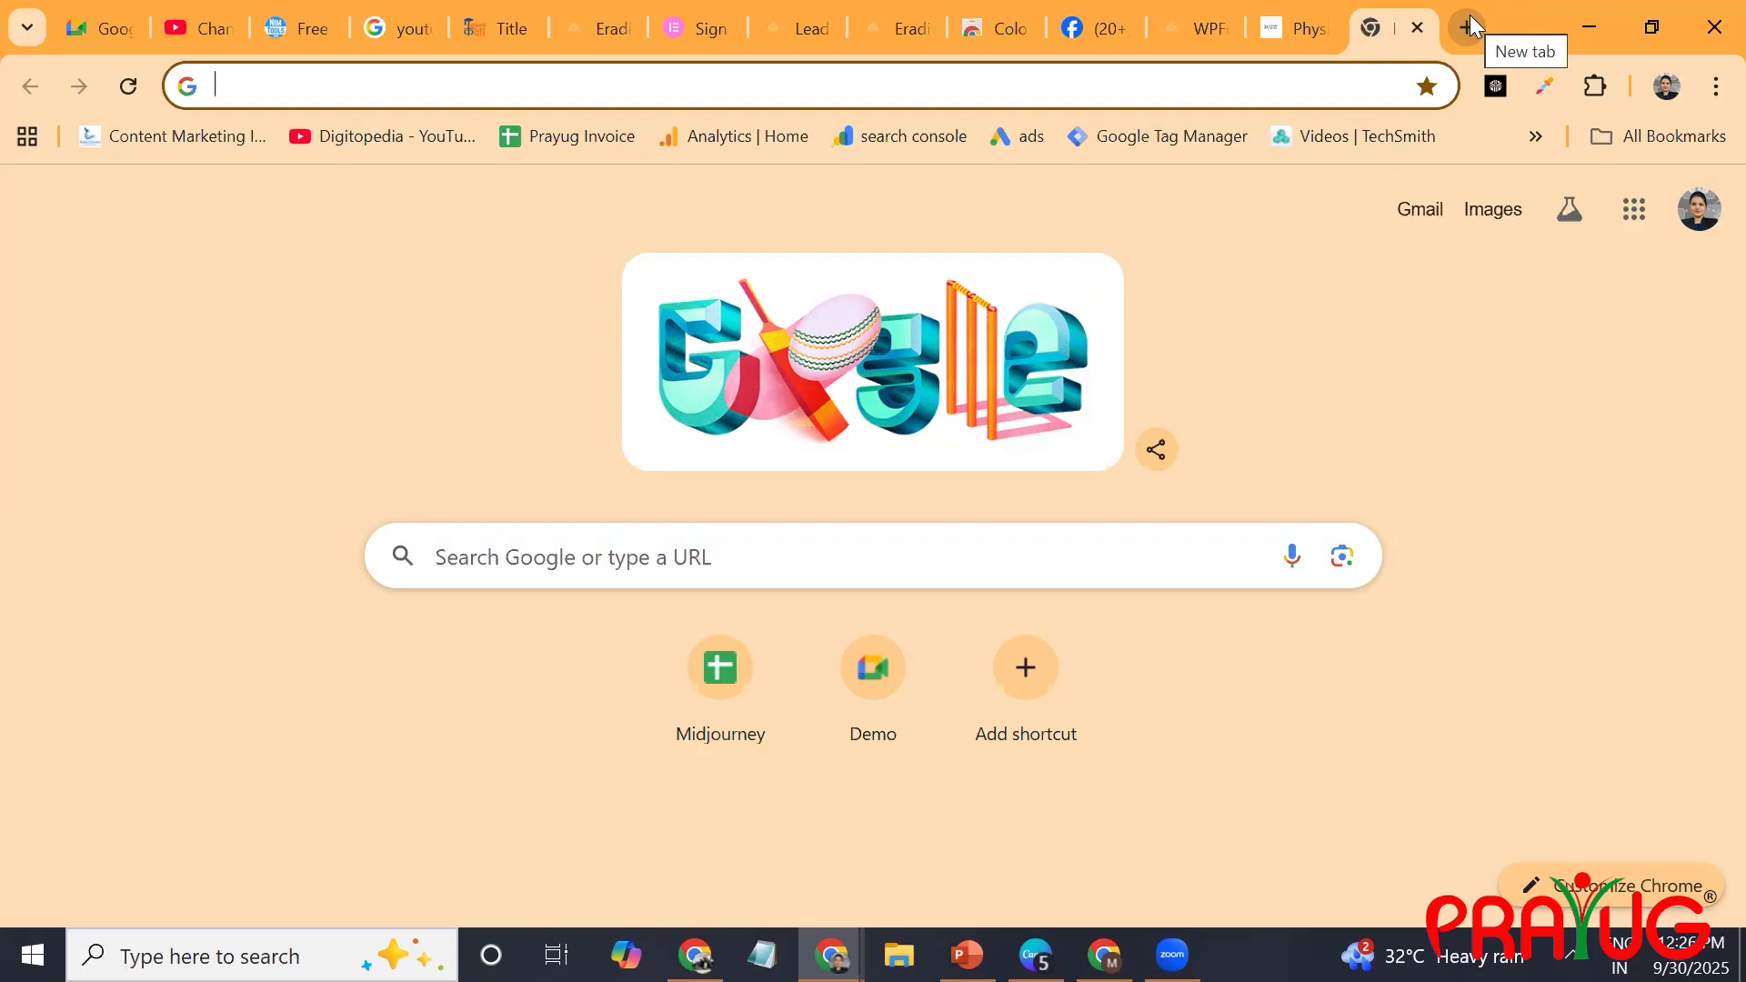
{"action": "type", "text": "anim"}
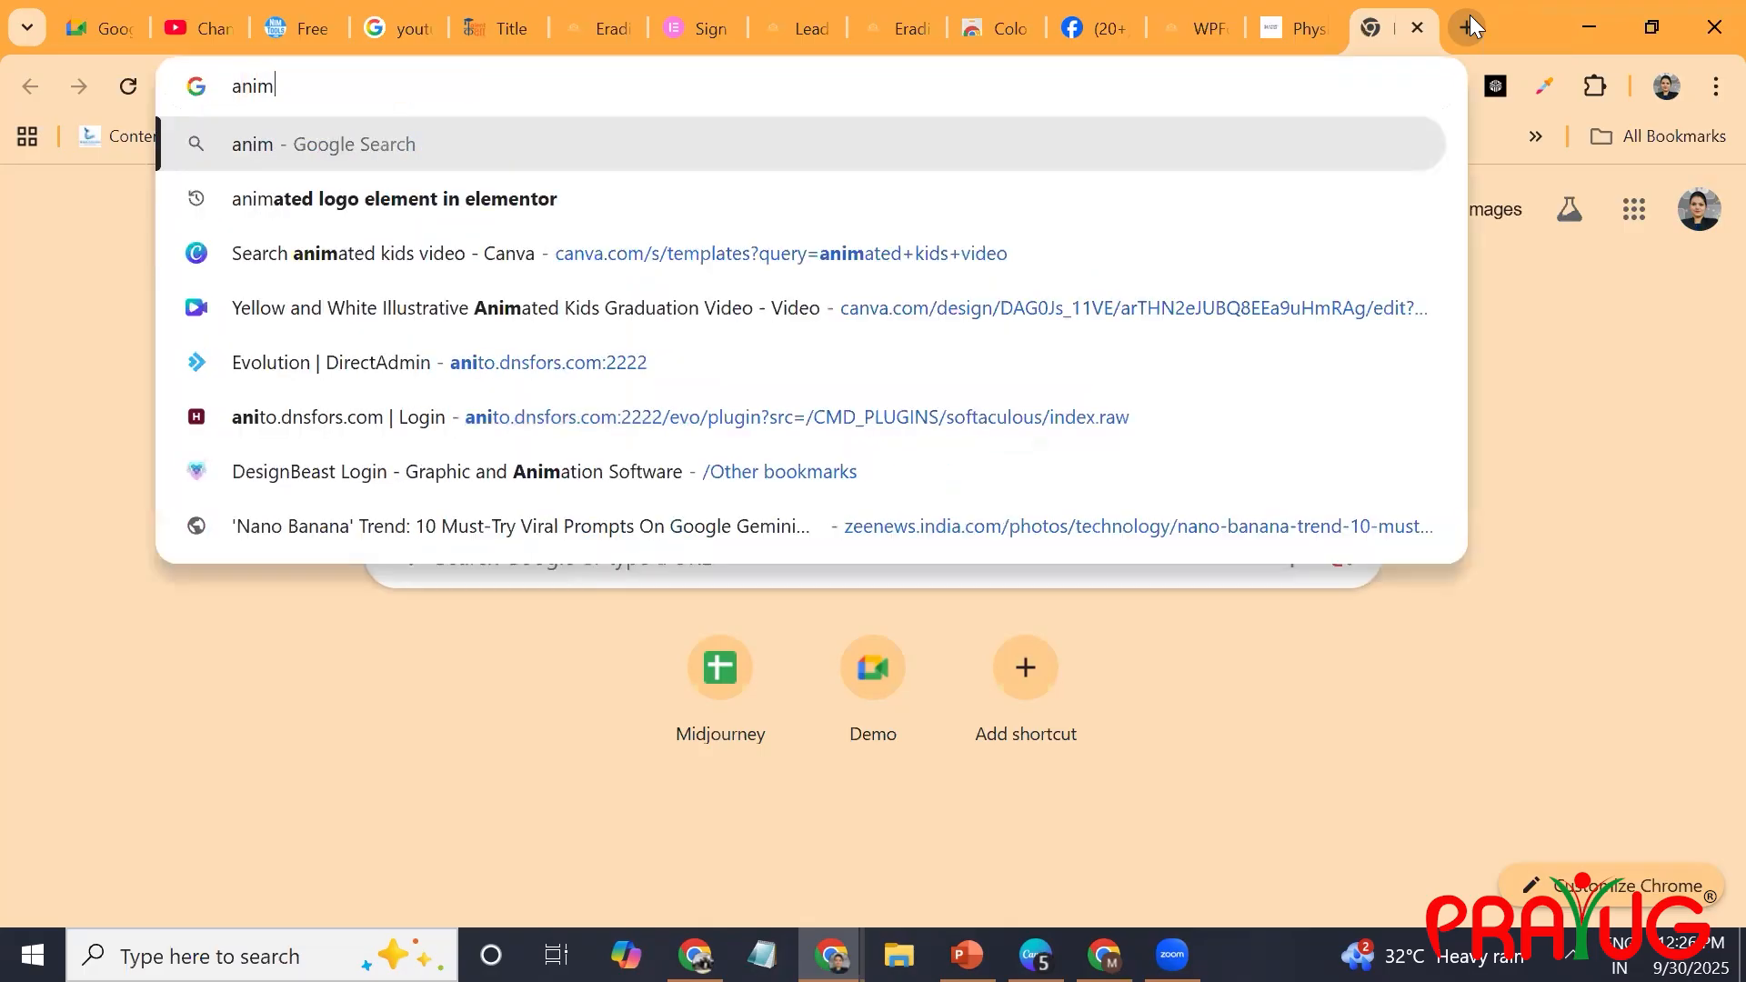
{"action": "type", "text": "ated abc"}
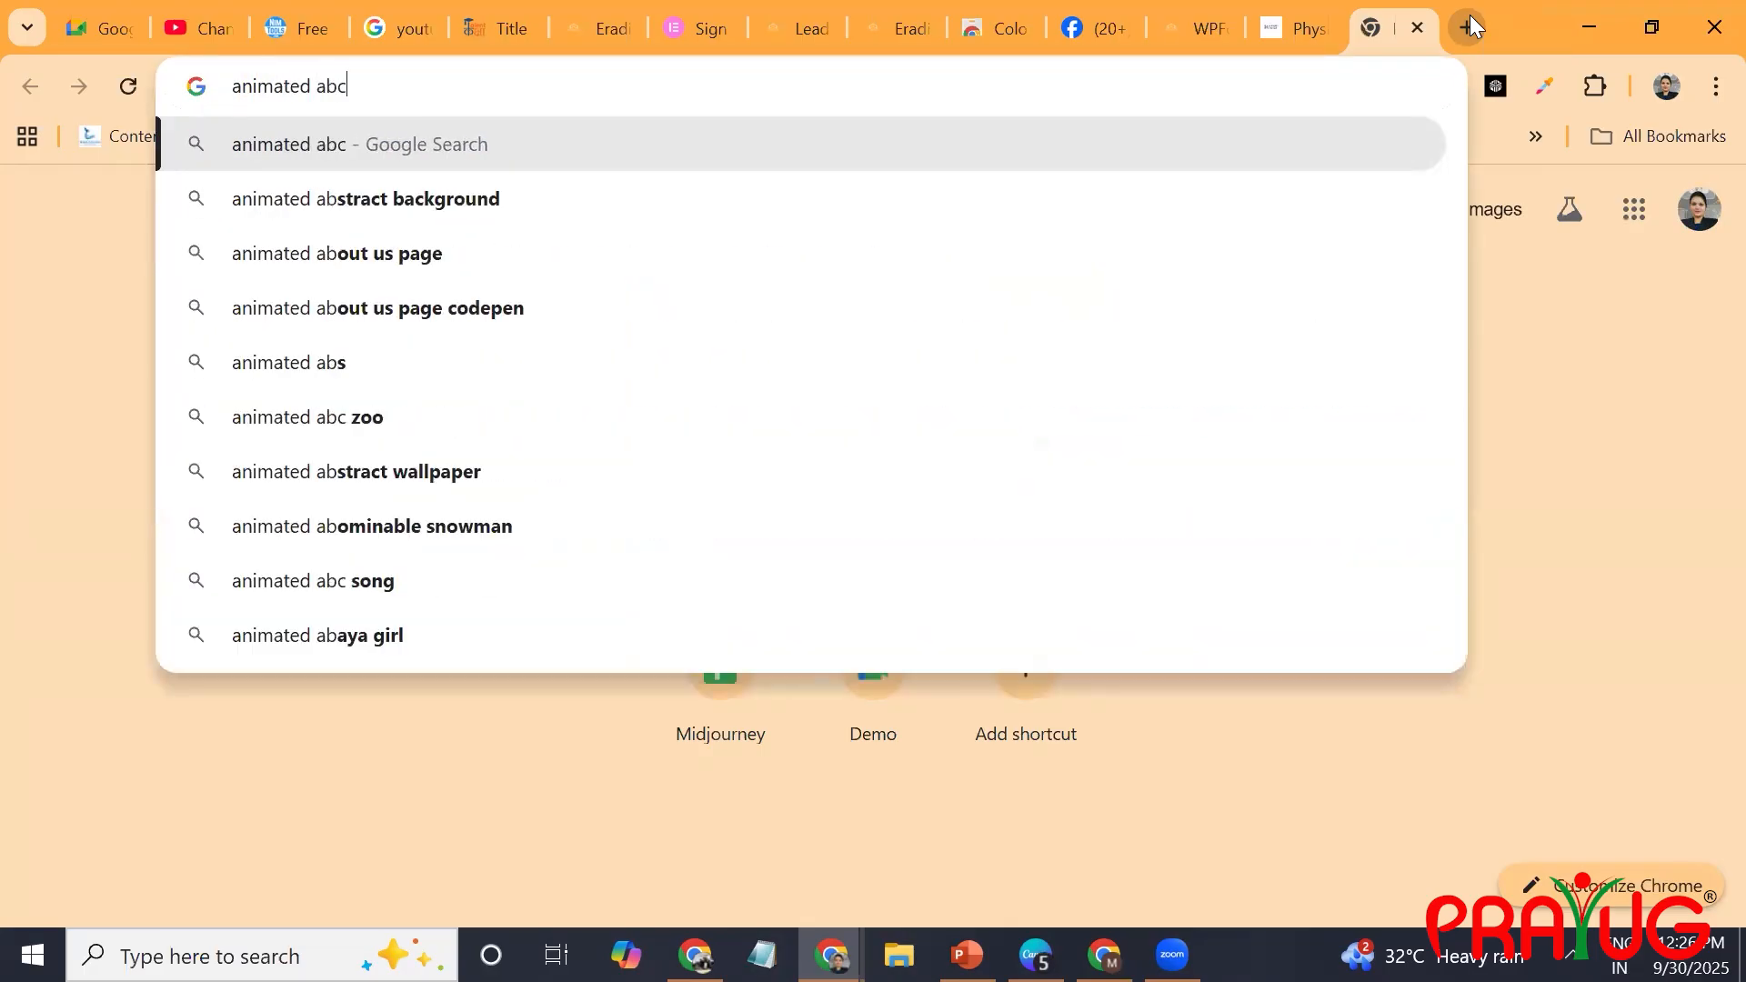
{"action": "type", "text": "d video"}
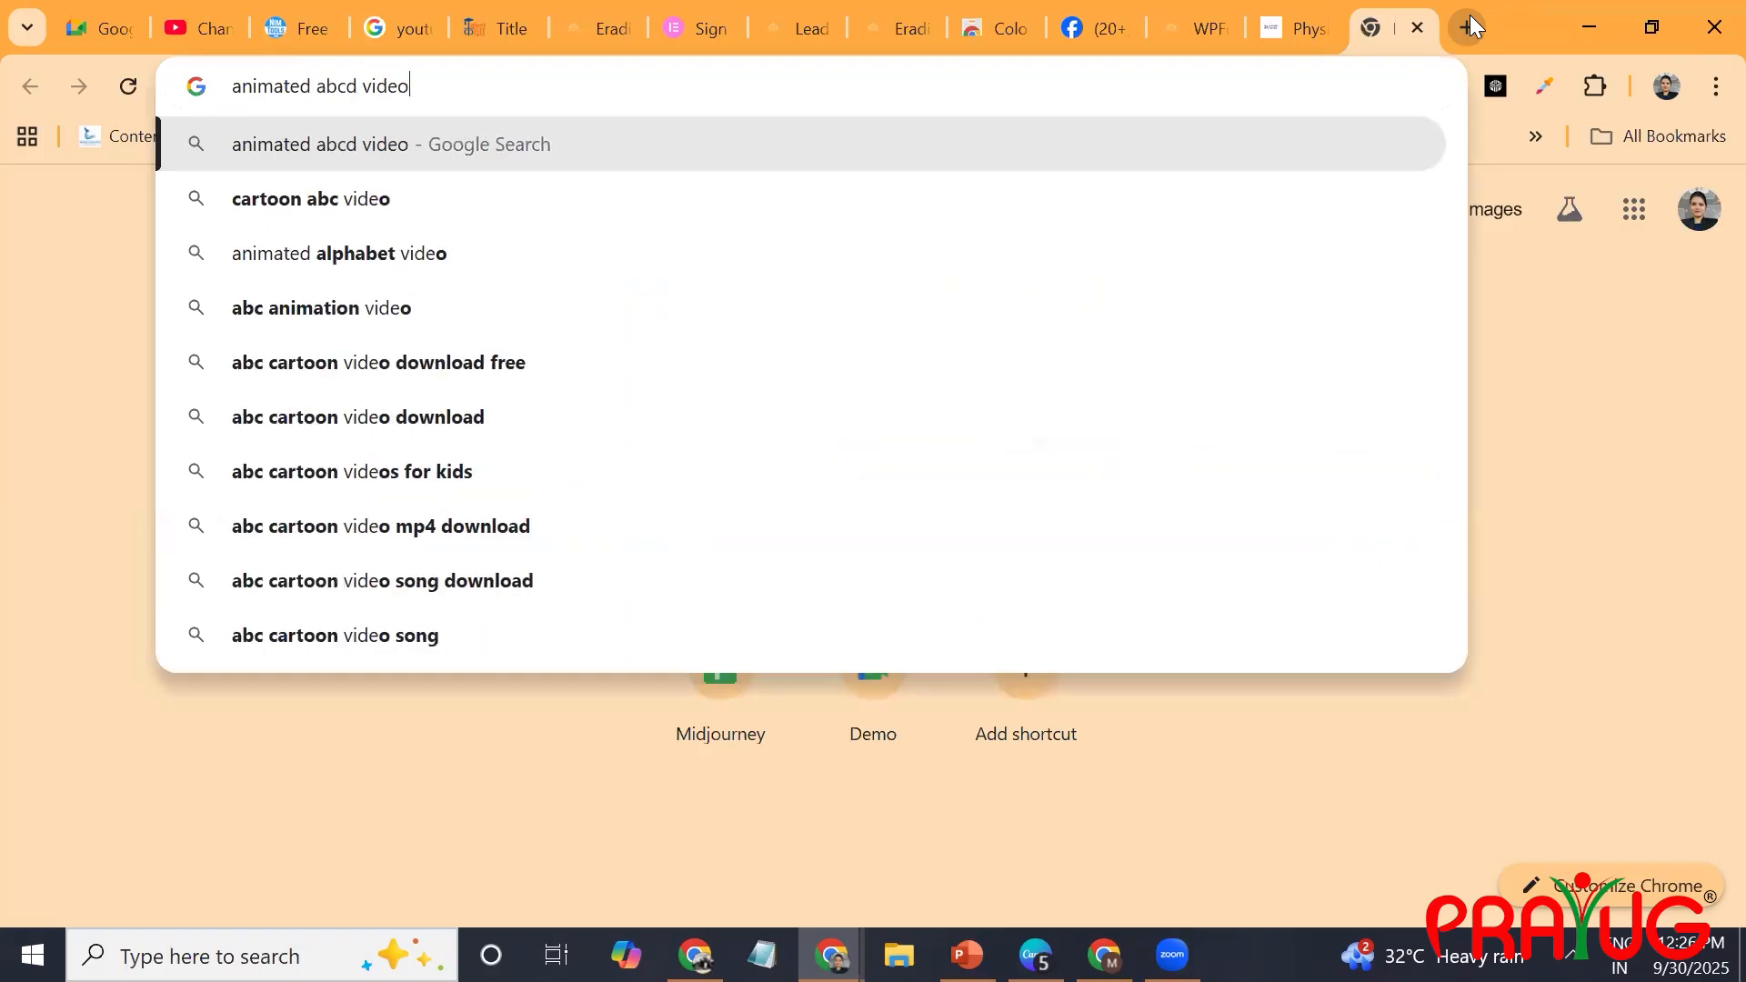
{"action": "key", "text": "Return"}
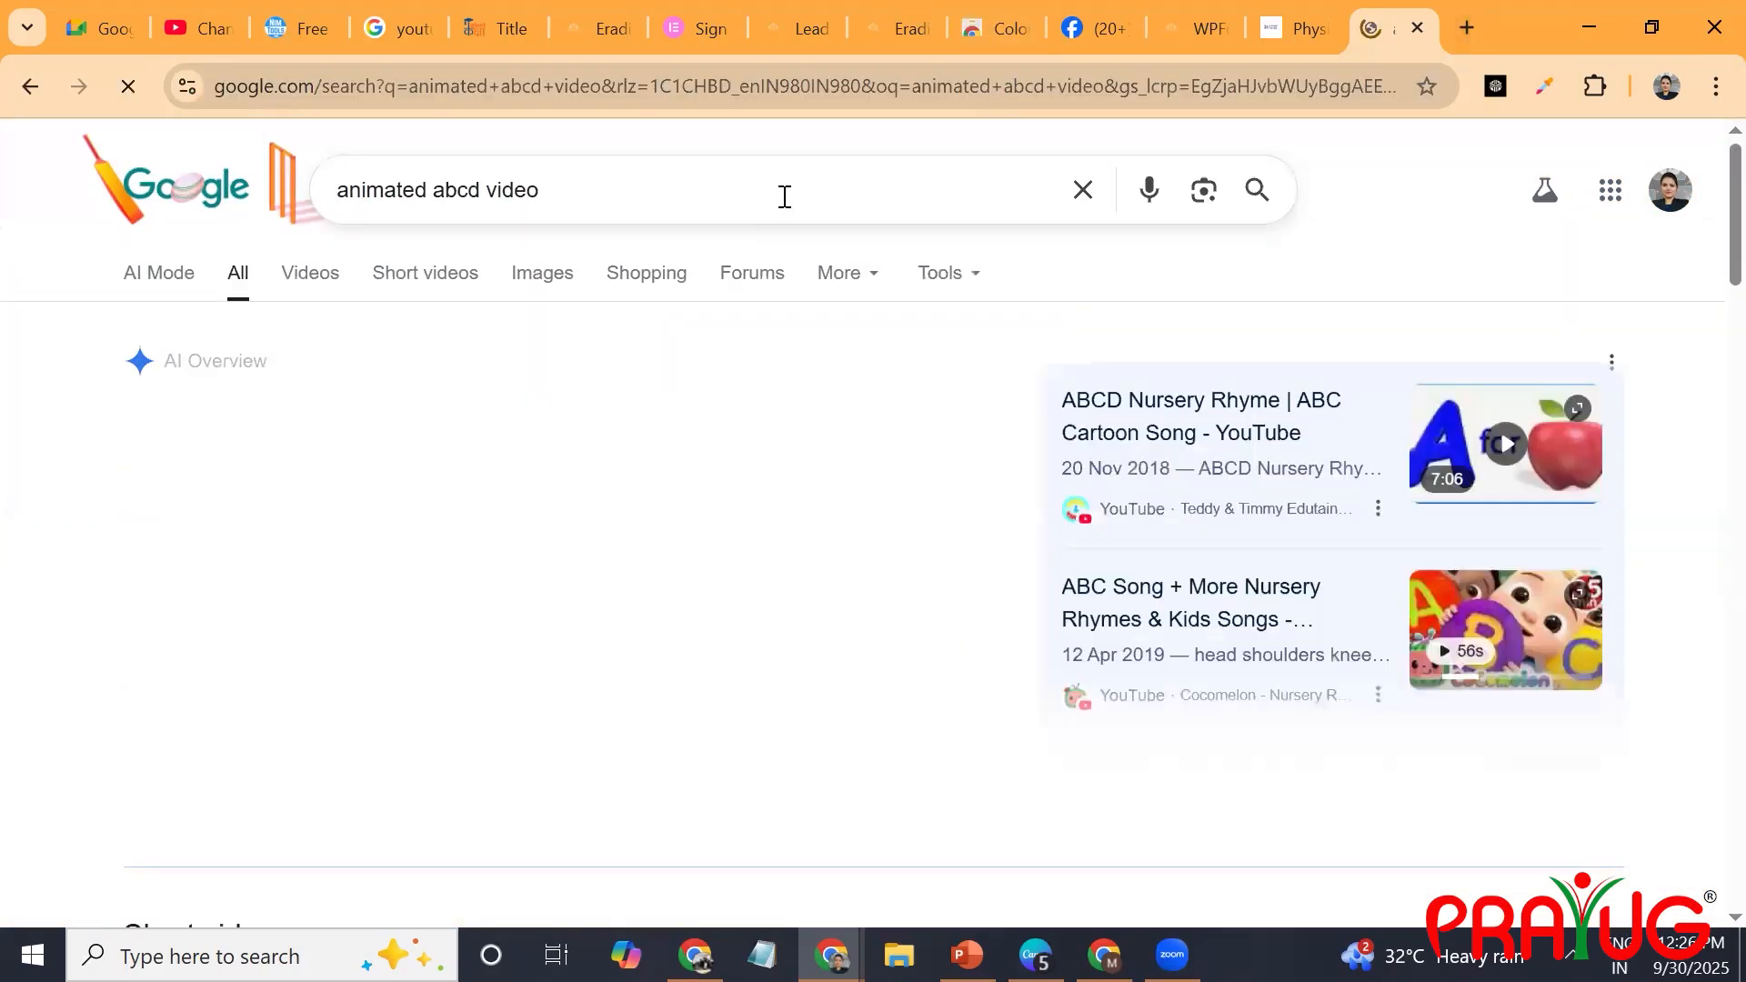
Refine the Google search to "animated abcd video free download".
{"action": "left_click", "coordinate": [784, 196]}
{"action": "type", "text": "fr"}
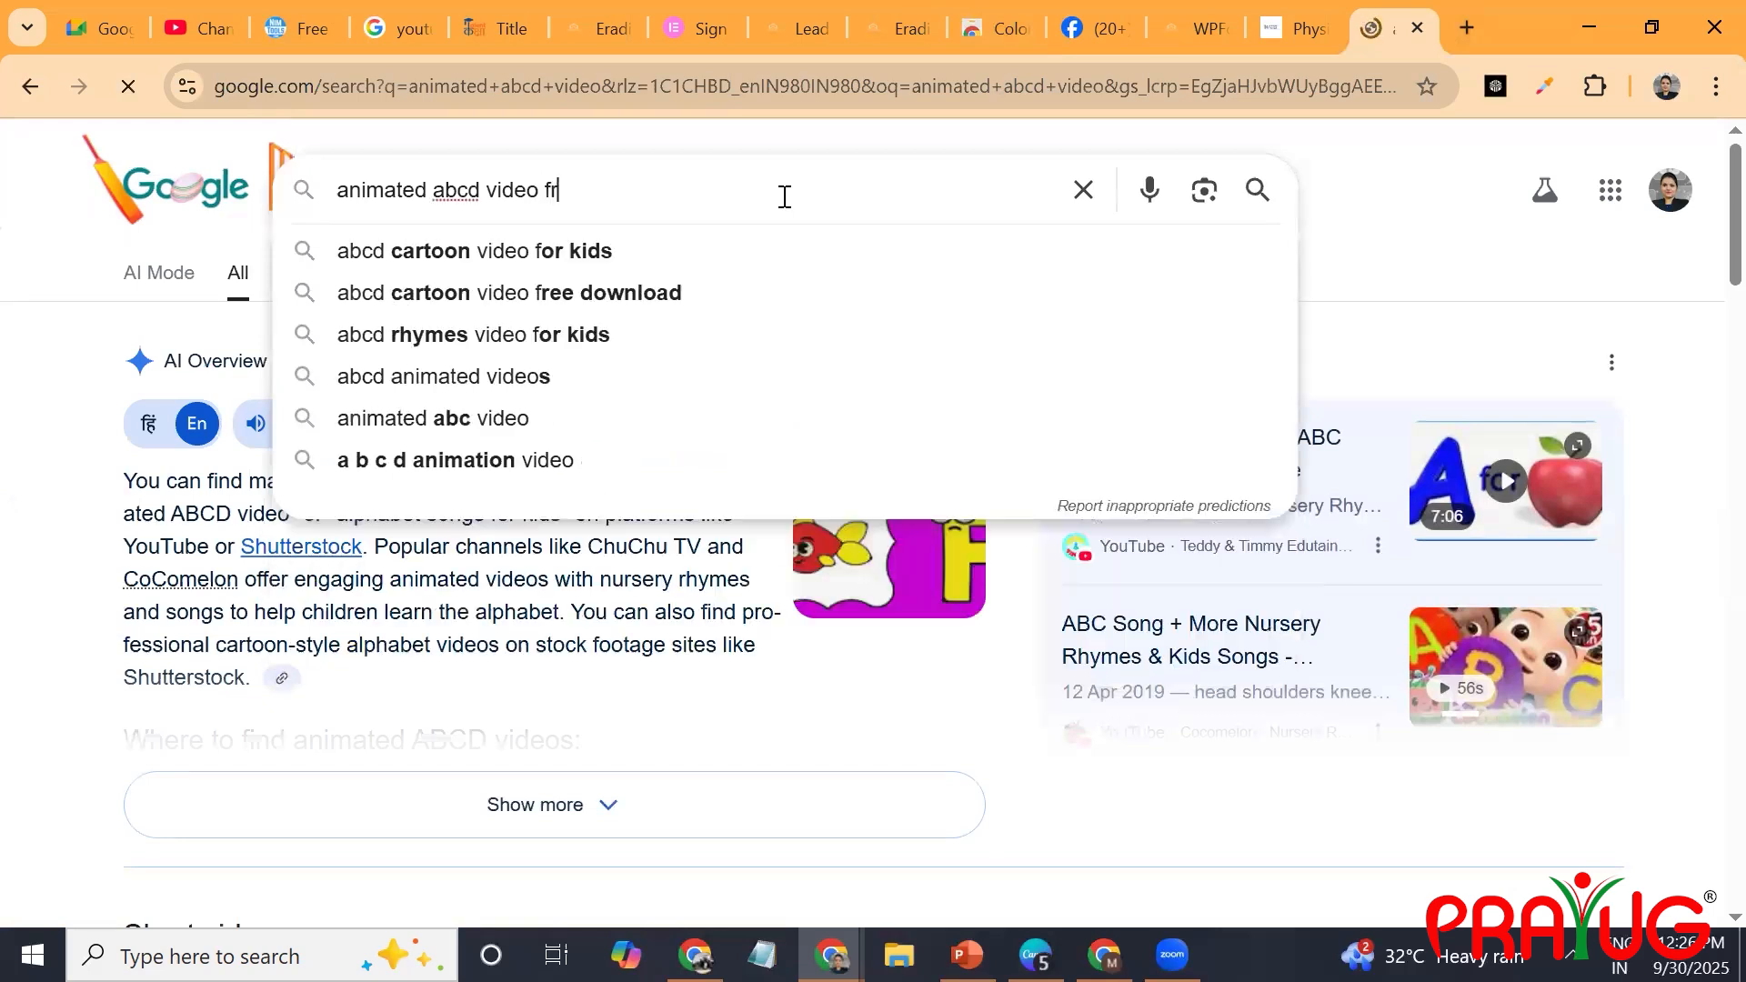
{"action": "type", "text": "ee downloaf"}
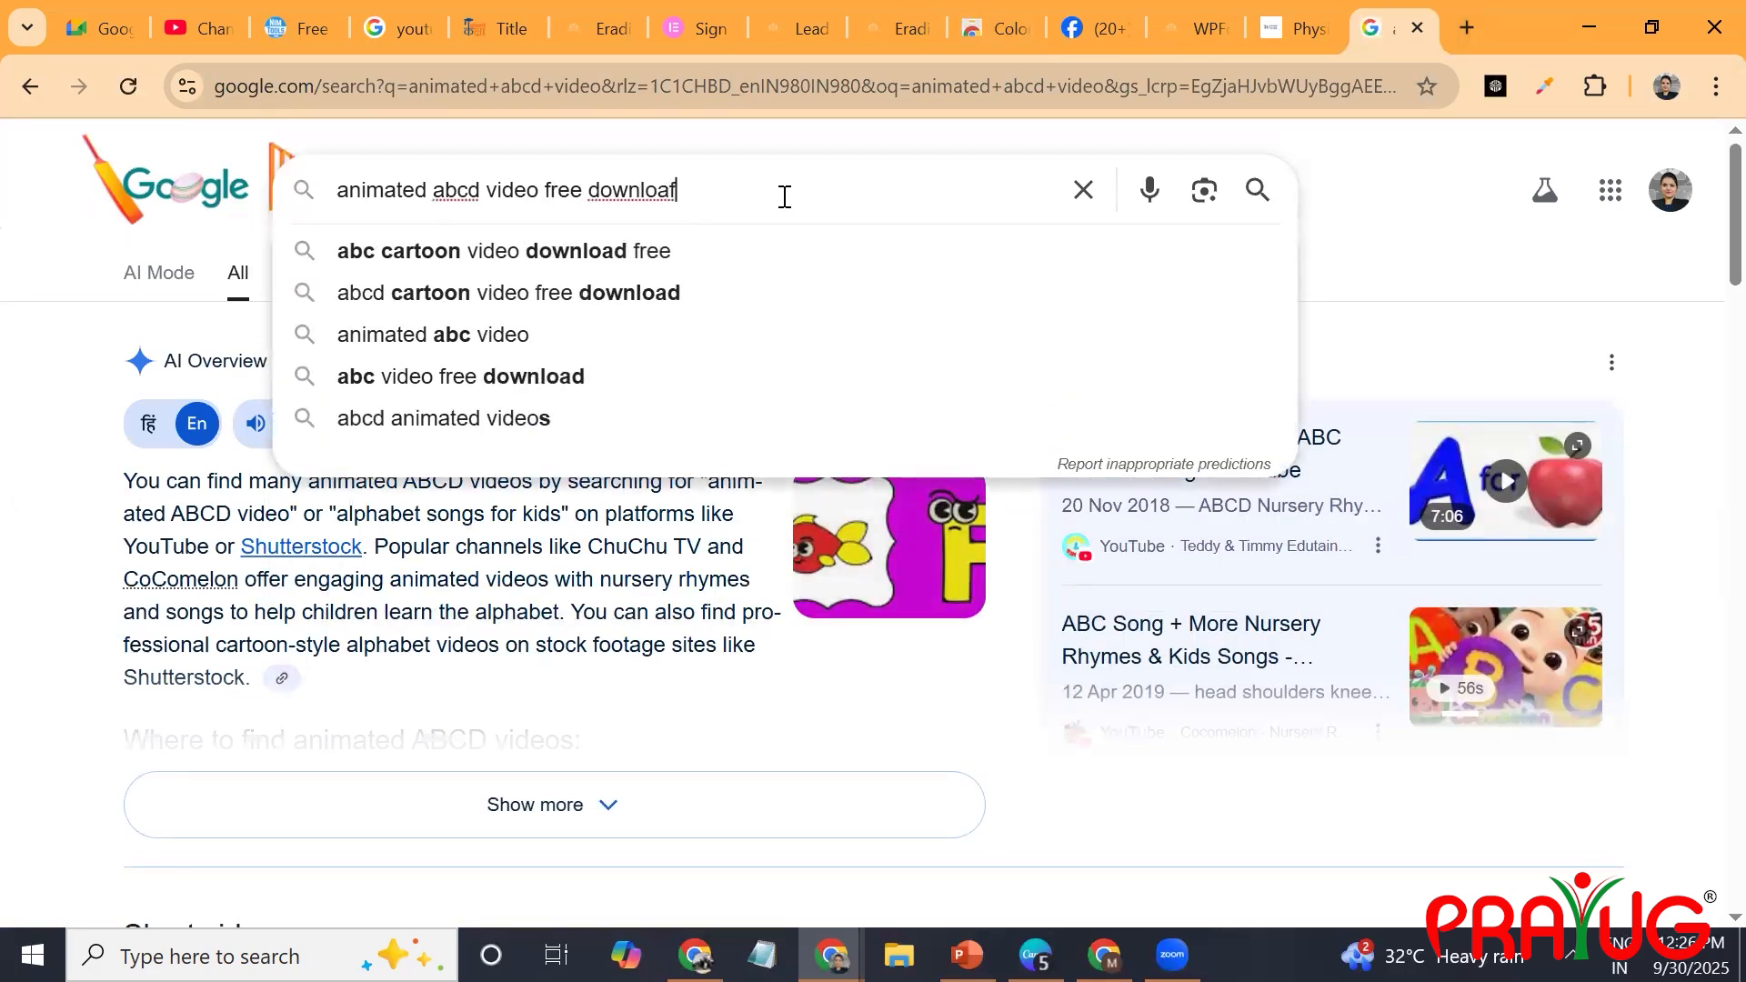
{"action": "key", "text": "BackSpace"}
{"action": "type", "text": "d"}
{"action": "key", "text": "Return"}
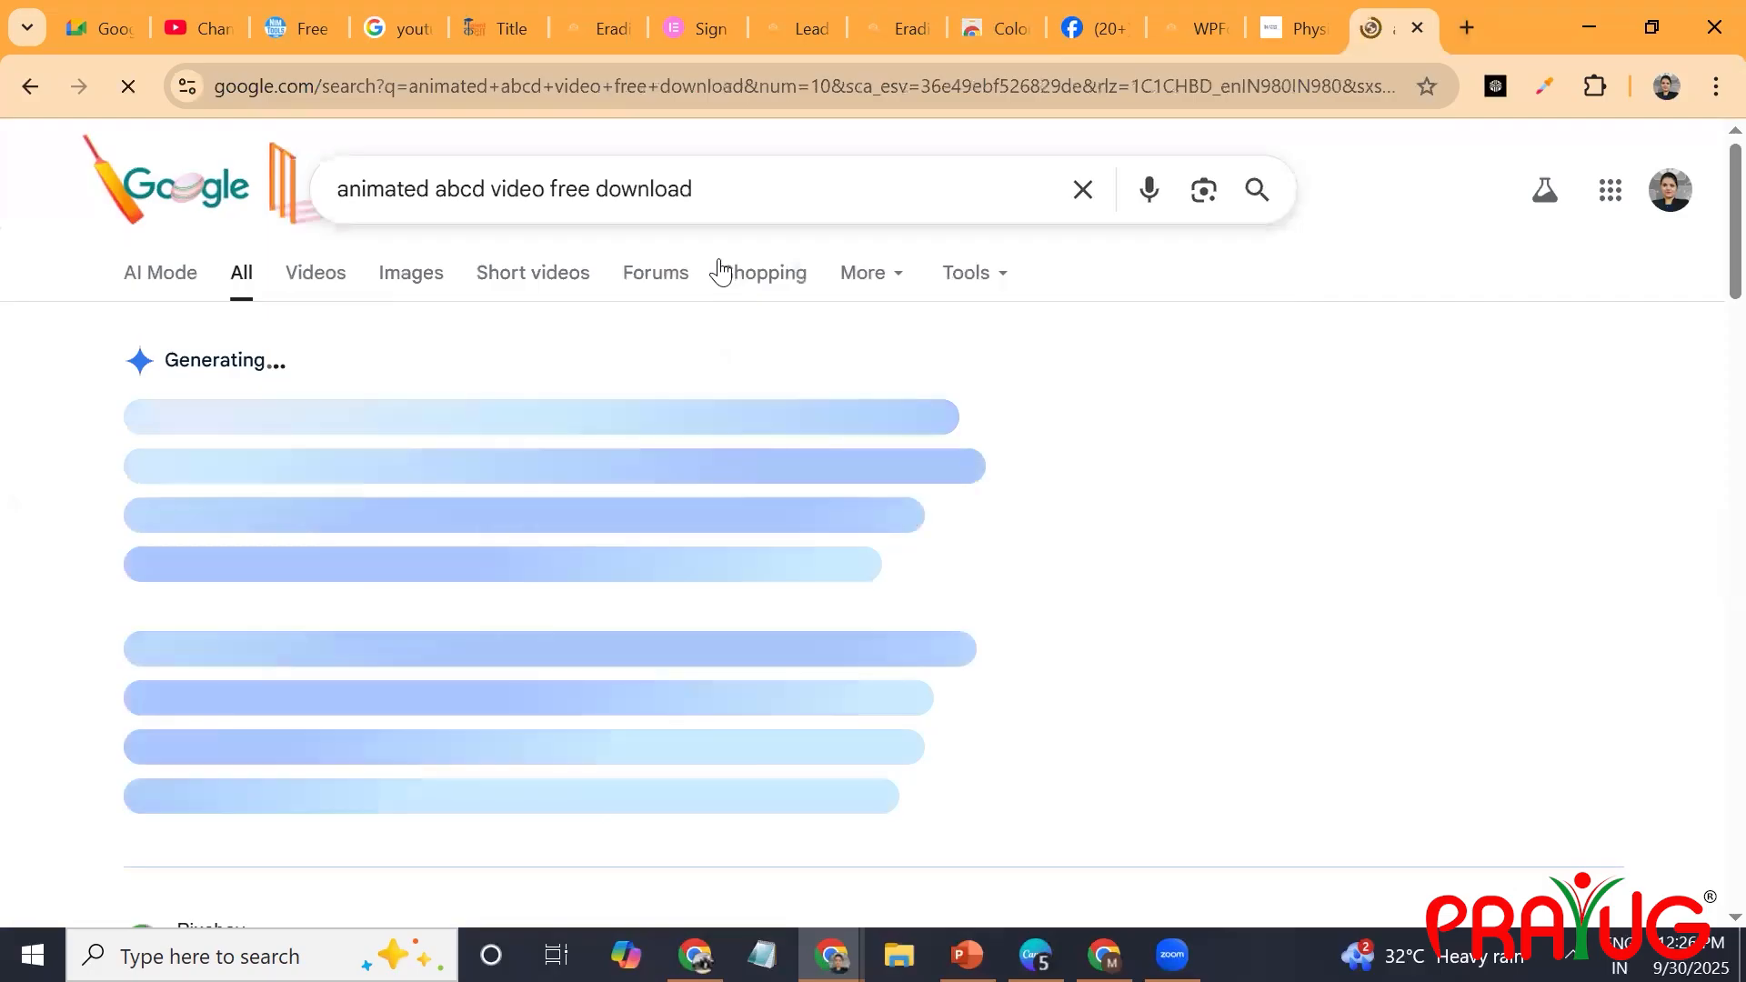
Open the Pixabay result for free abcd cartoon stock videos and look over its first listings.
{"action": "scroll", "coordinate": [741, 462], "scroll_direction": "down", "scroll_amount": 3}
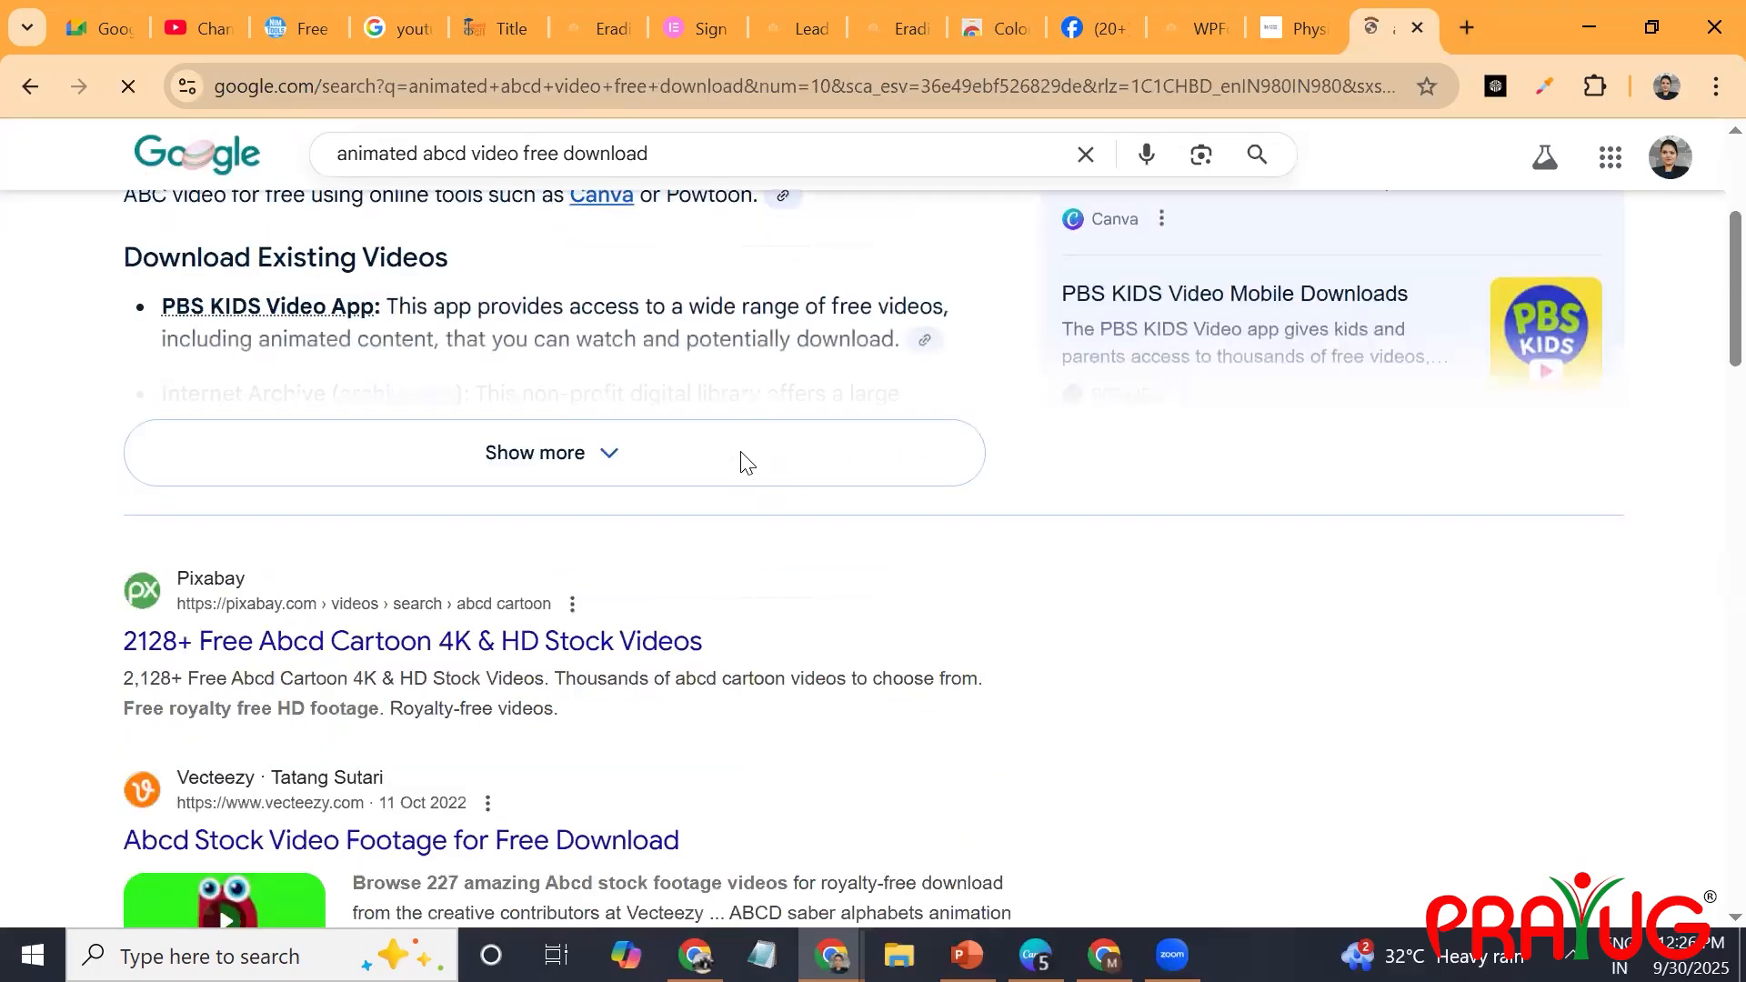
{"action": "scroll", "coordinate": [742, 462], "scroll_direction": "down", "scroll_amount": 2}
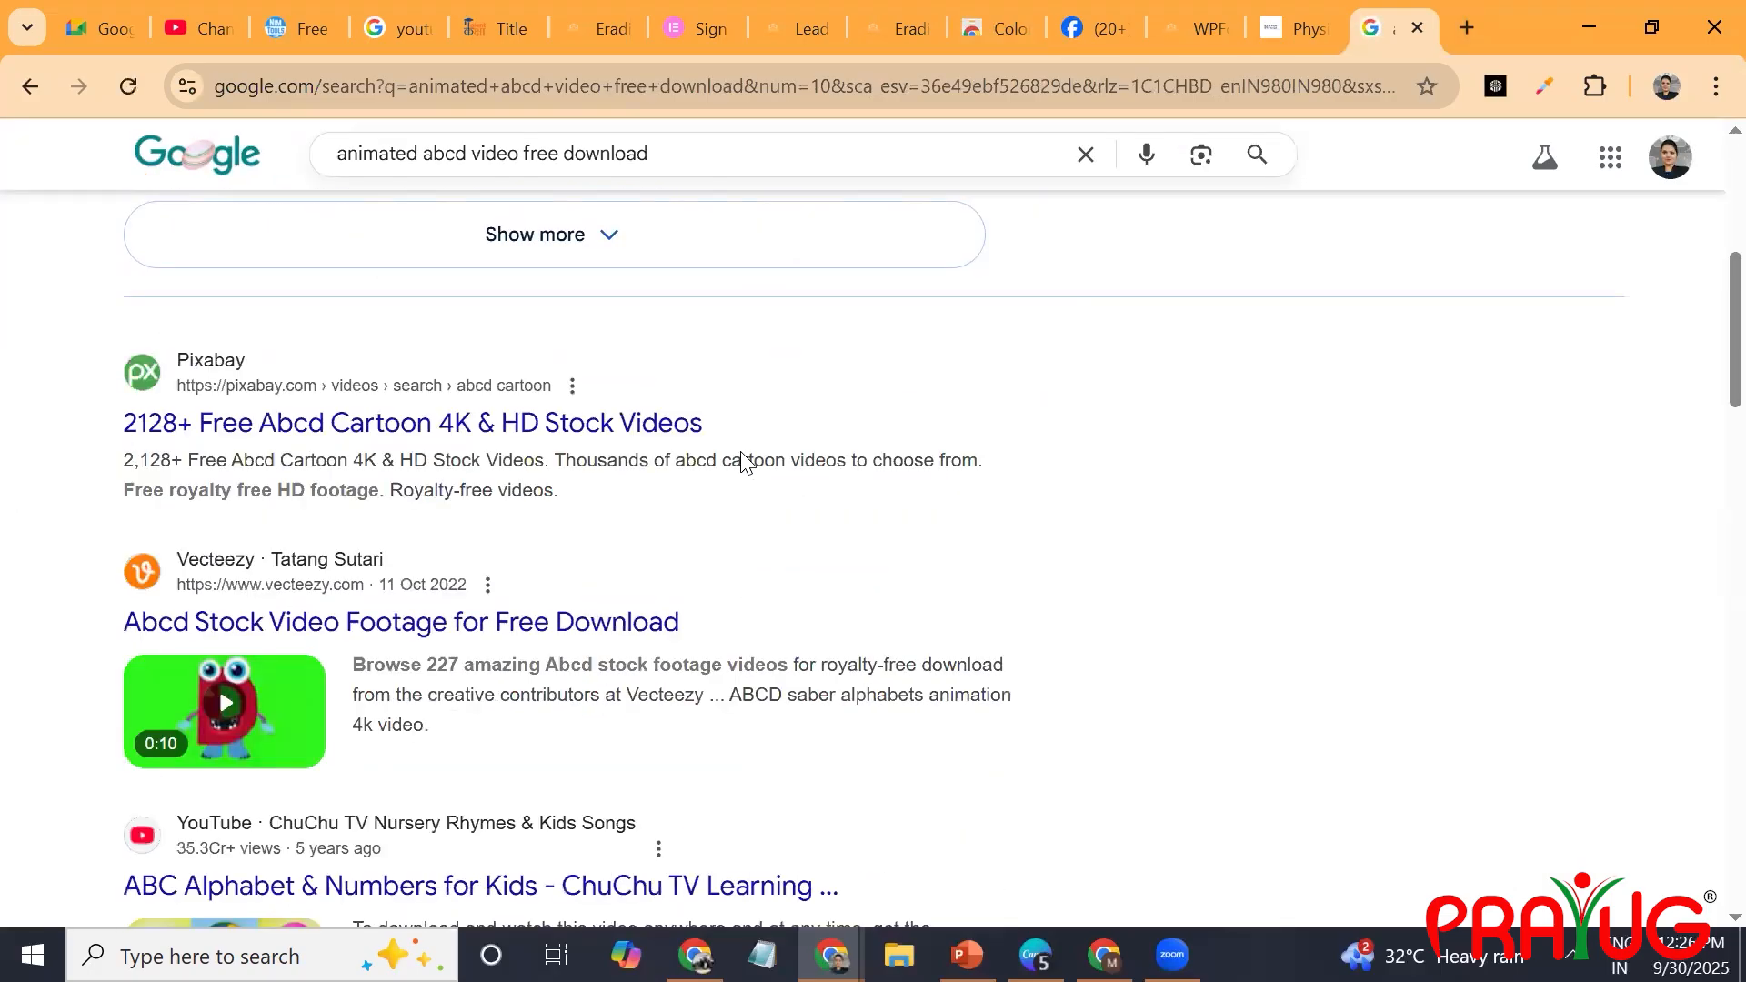
{"action": "scroll", "coordinate": [741, 462], "scroll_direction": "up", "scroll_amount": 1}
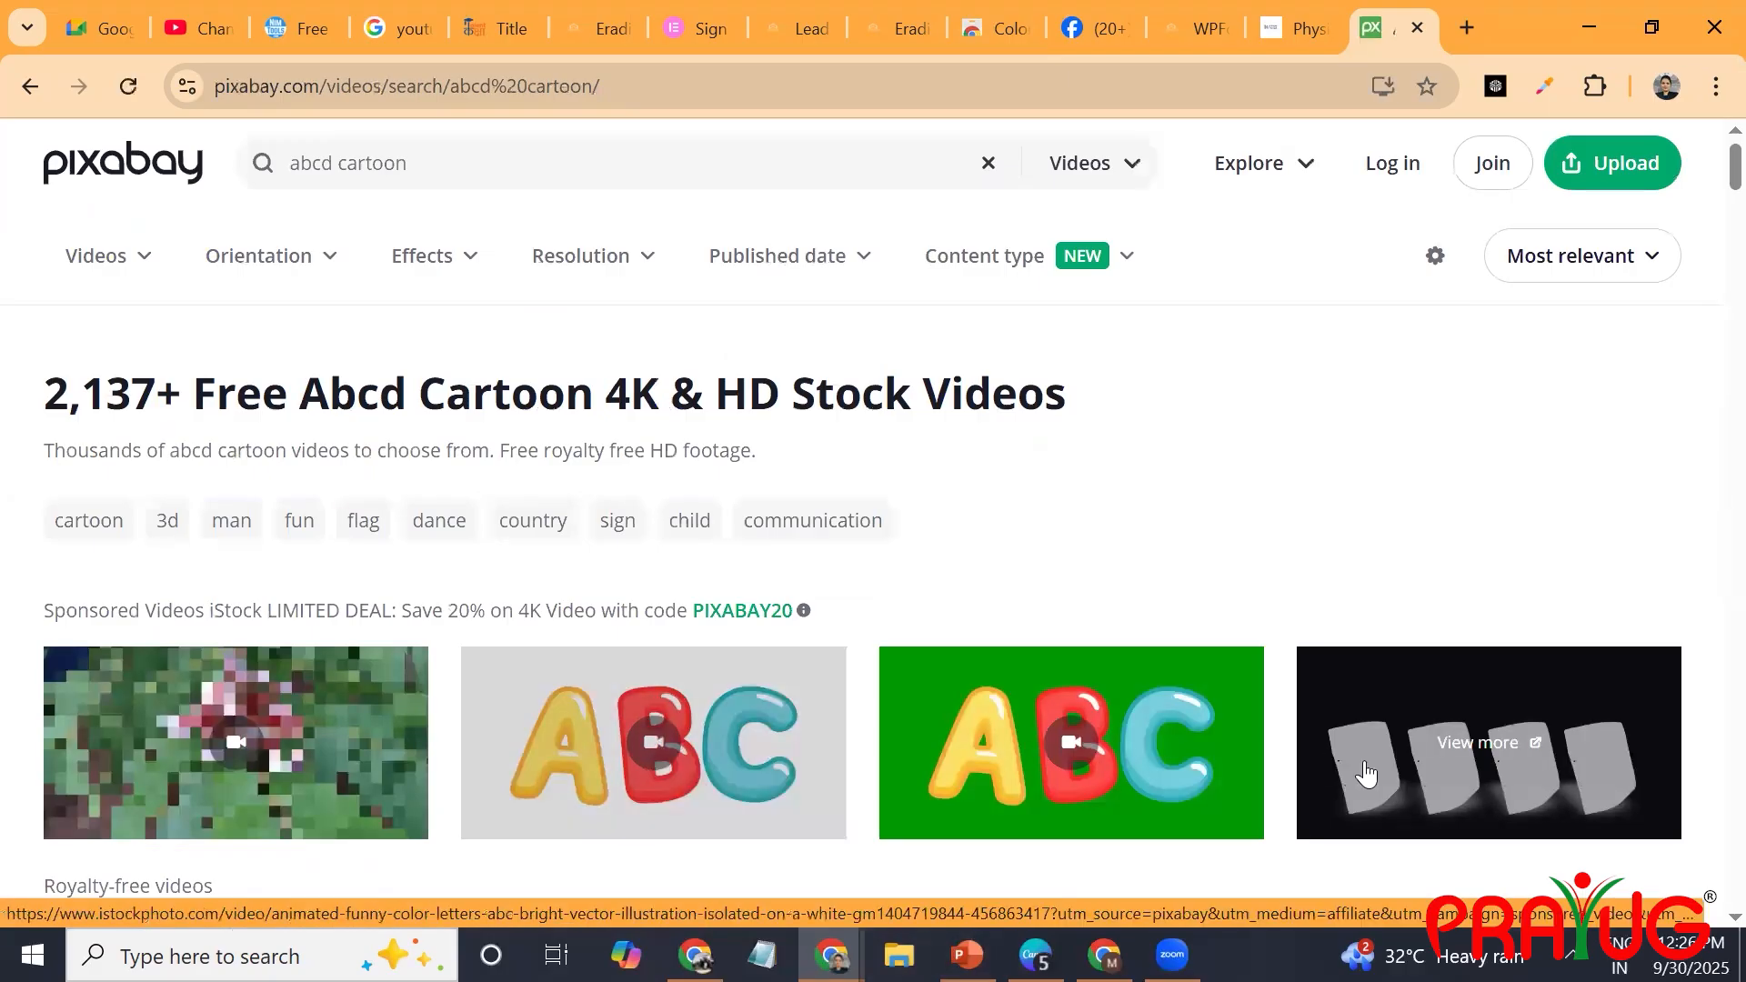
{"action": "scroll", "coordinate": [1228, 741], "scroll_direction": "down", "scroll_amount": 6}
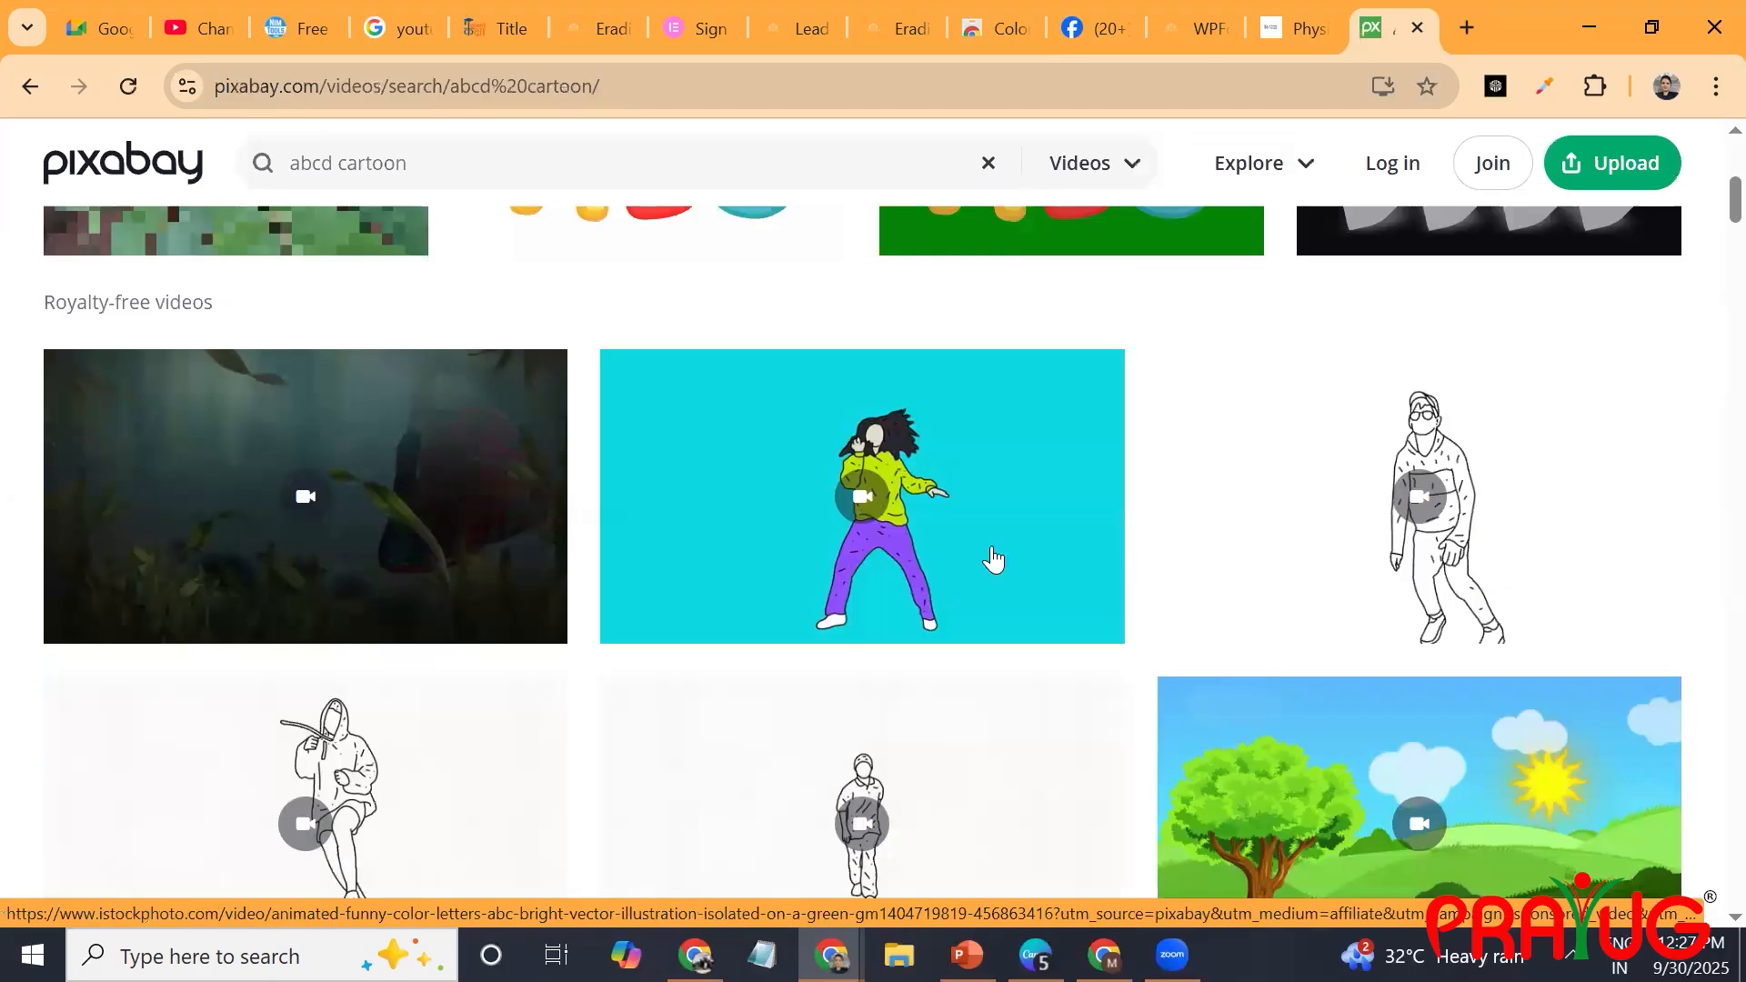
{"action": "scroll", "coordinate": [993, 558], "scroll_direction": "up", "scroll_amount": 3}
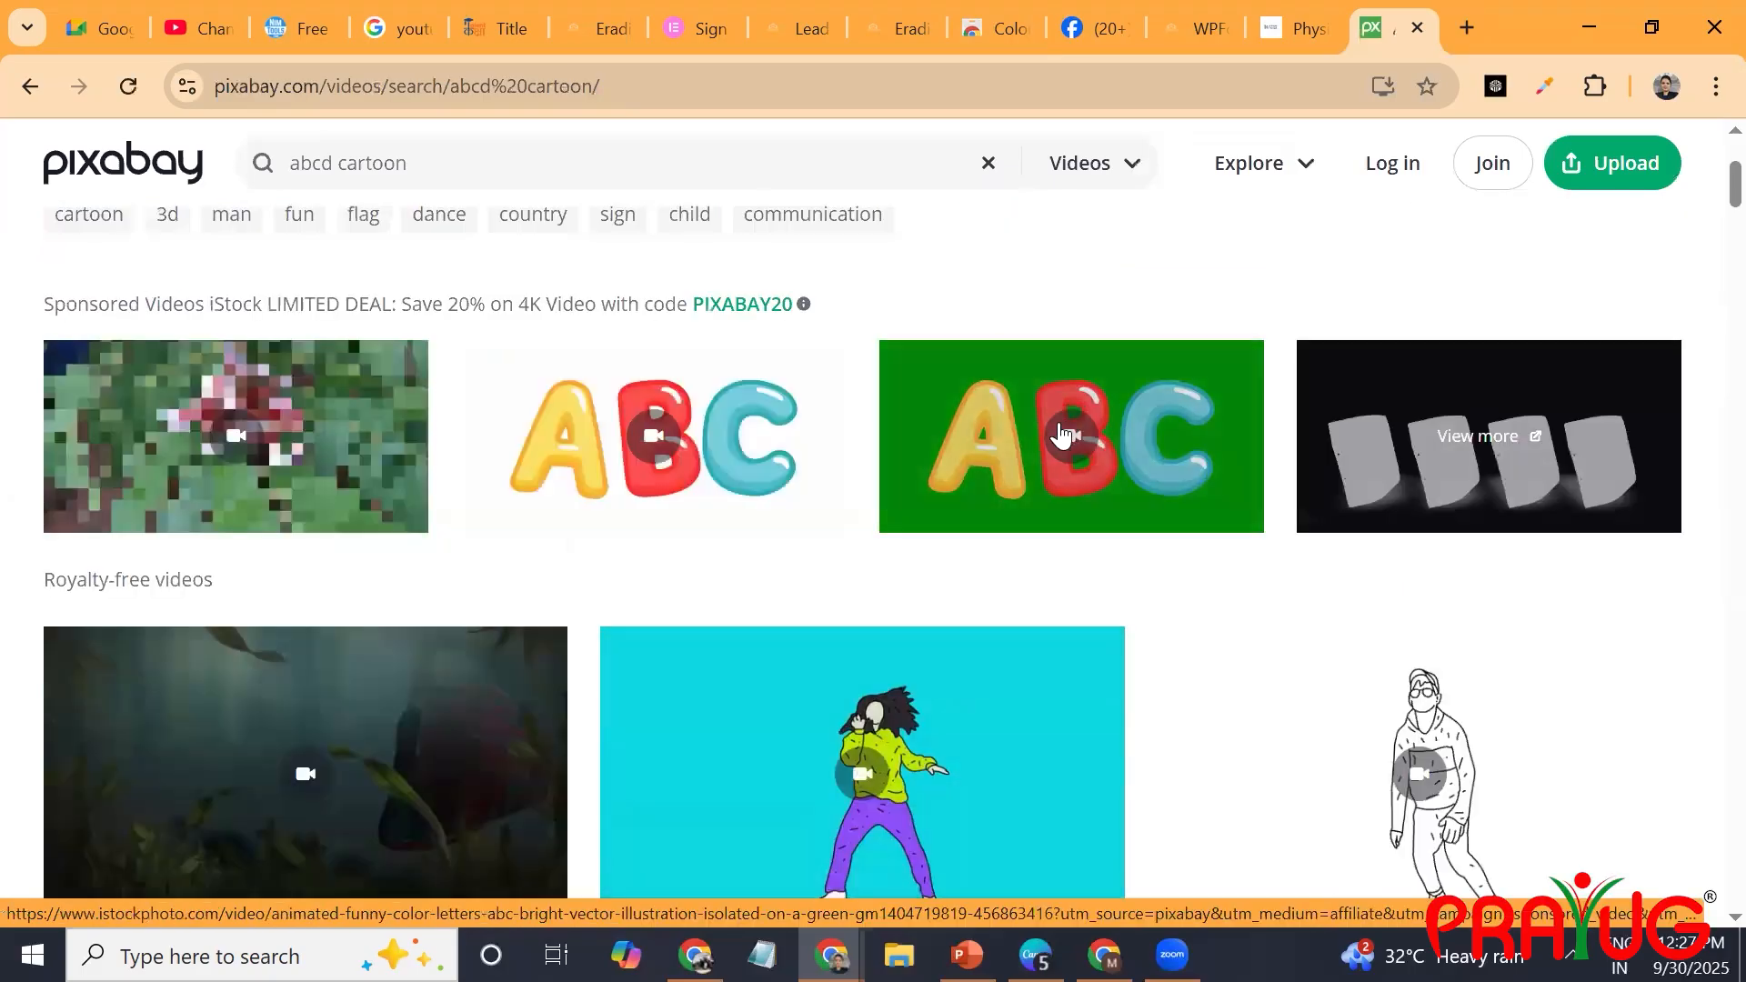
Open the sponsored ABC letters clip with the green background and play part of its preview.
{"action": "left_click", "coordinate": [1060, 426]}
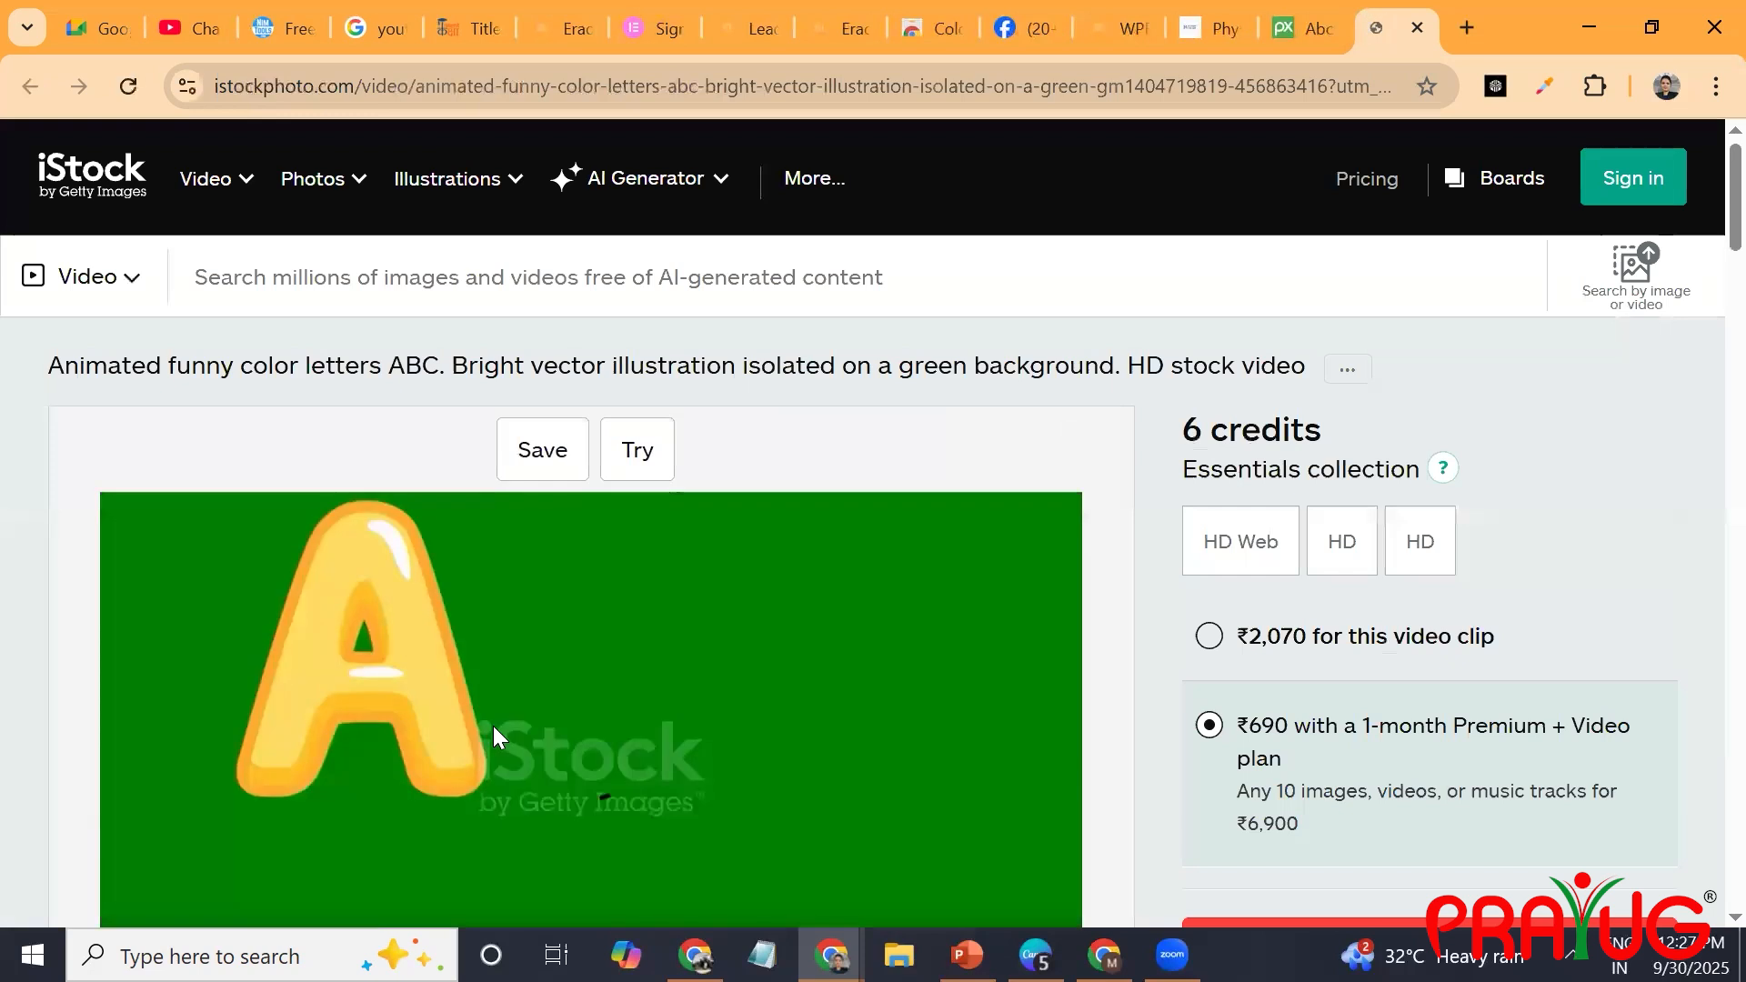
{"action": "scroll", "coordinate": [493, 735], "scroll_direction": "down", "scroll_amount": 2}
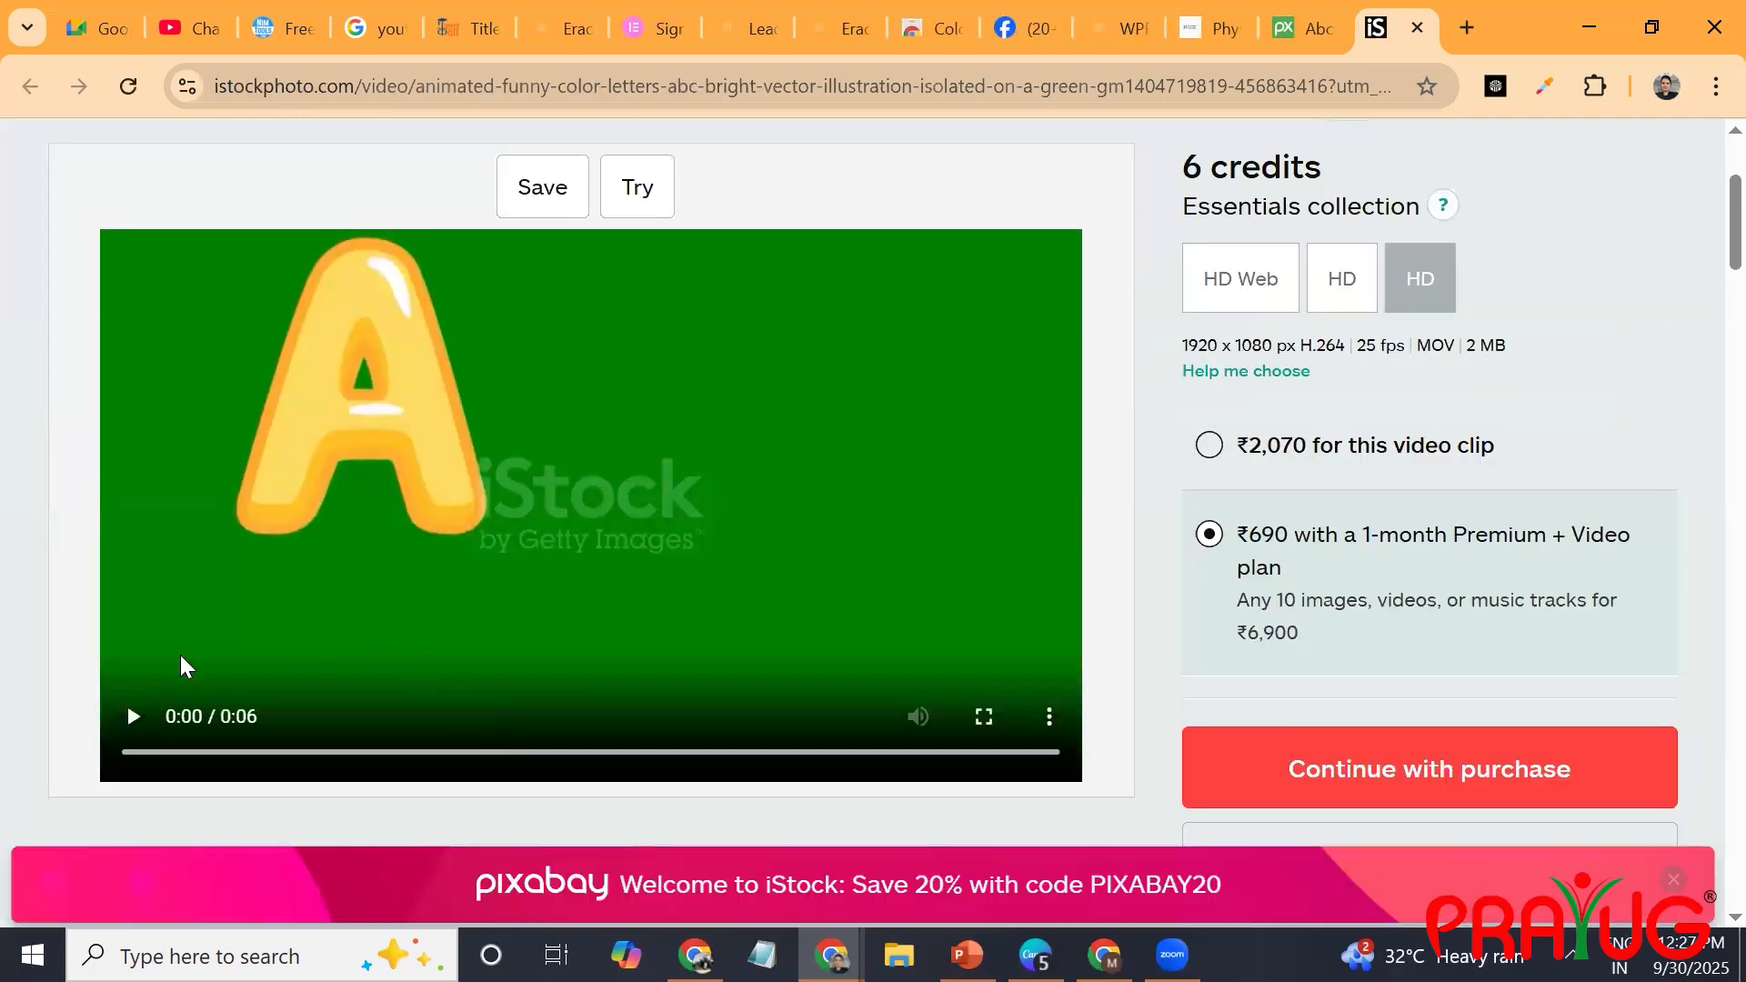
{"action": "left_click", "coordinate": [133, 716]}
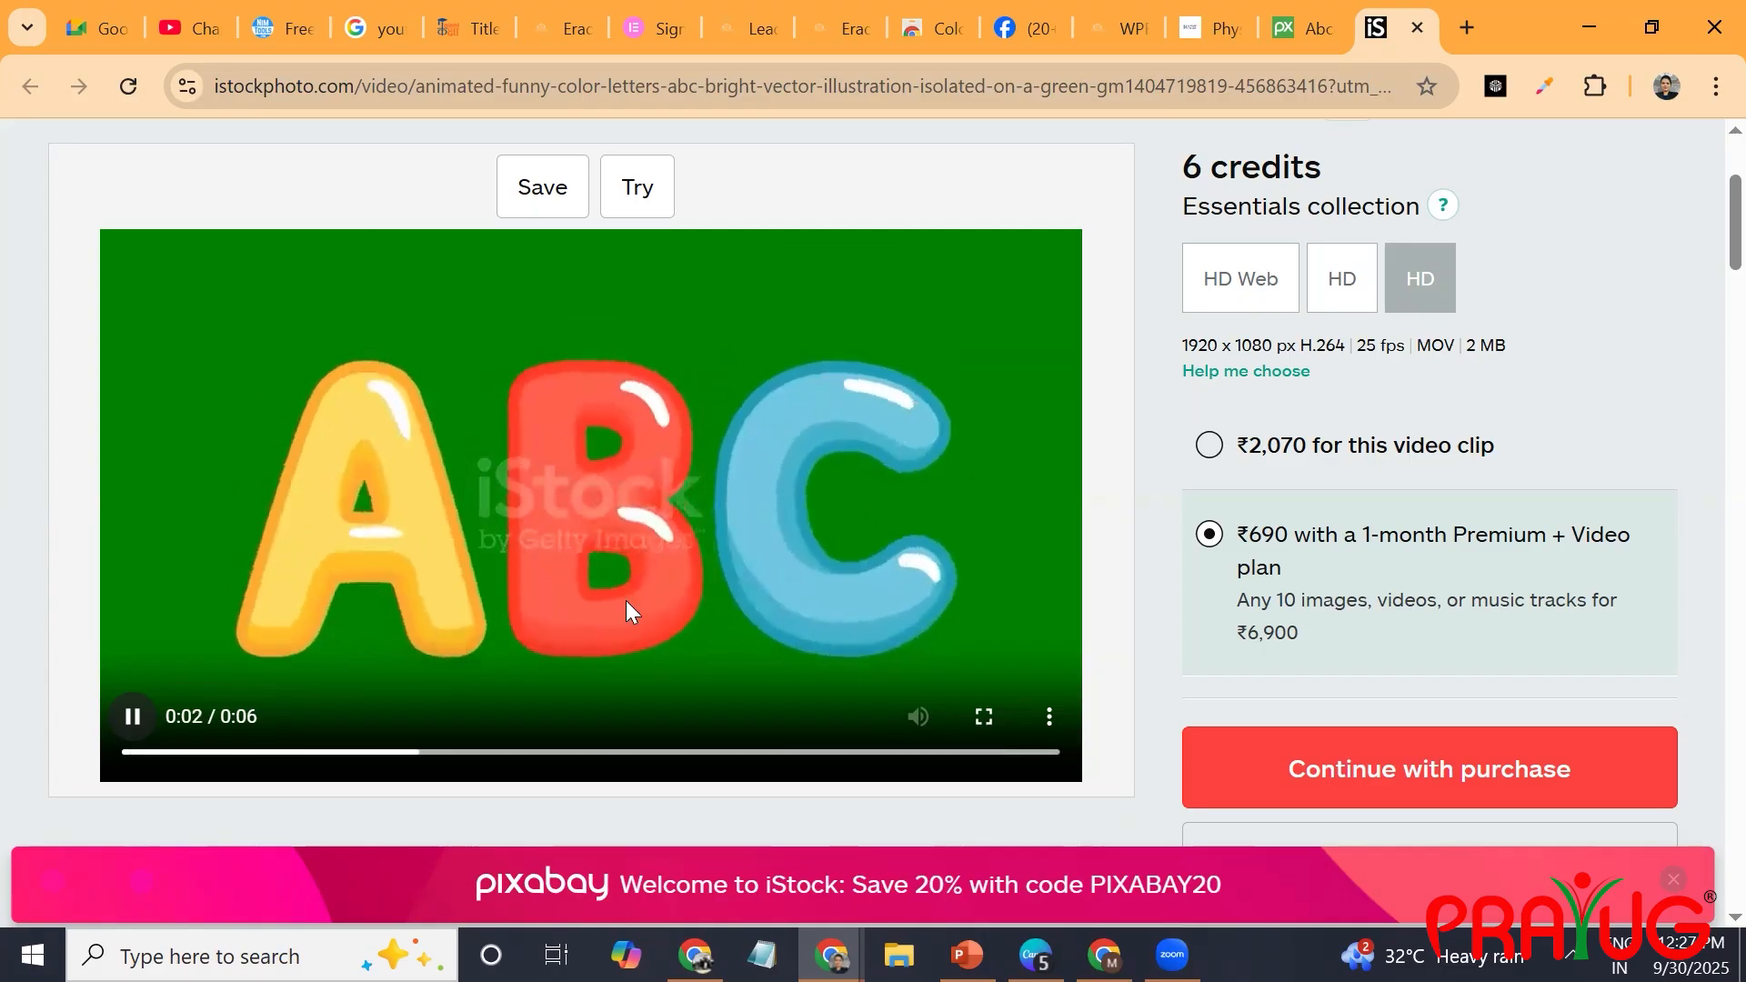
{"action": "left_click", "coordinate": [148, 727]}
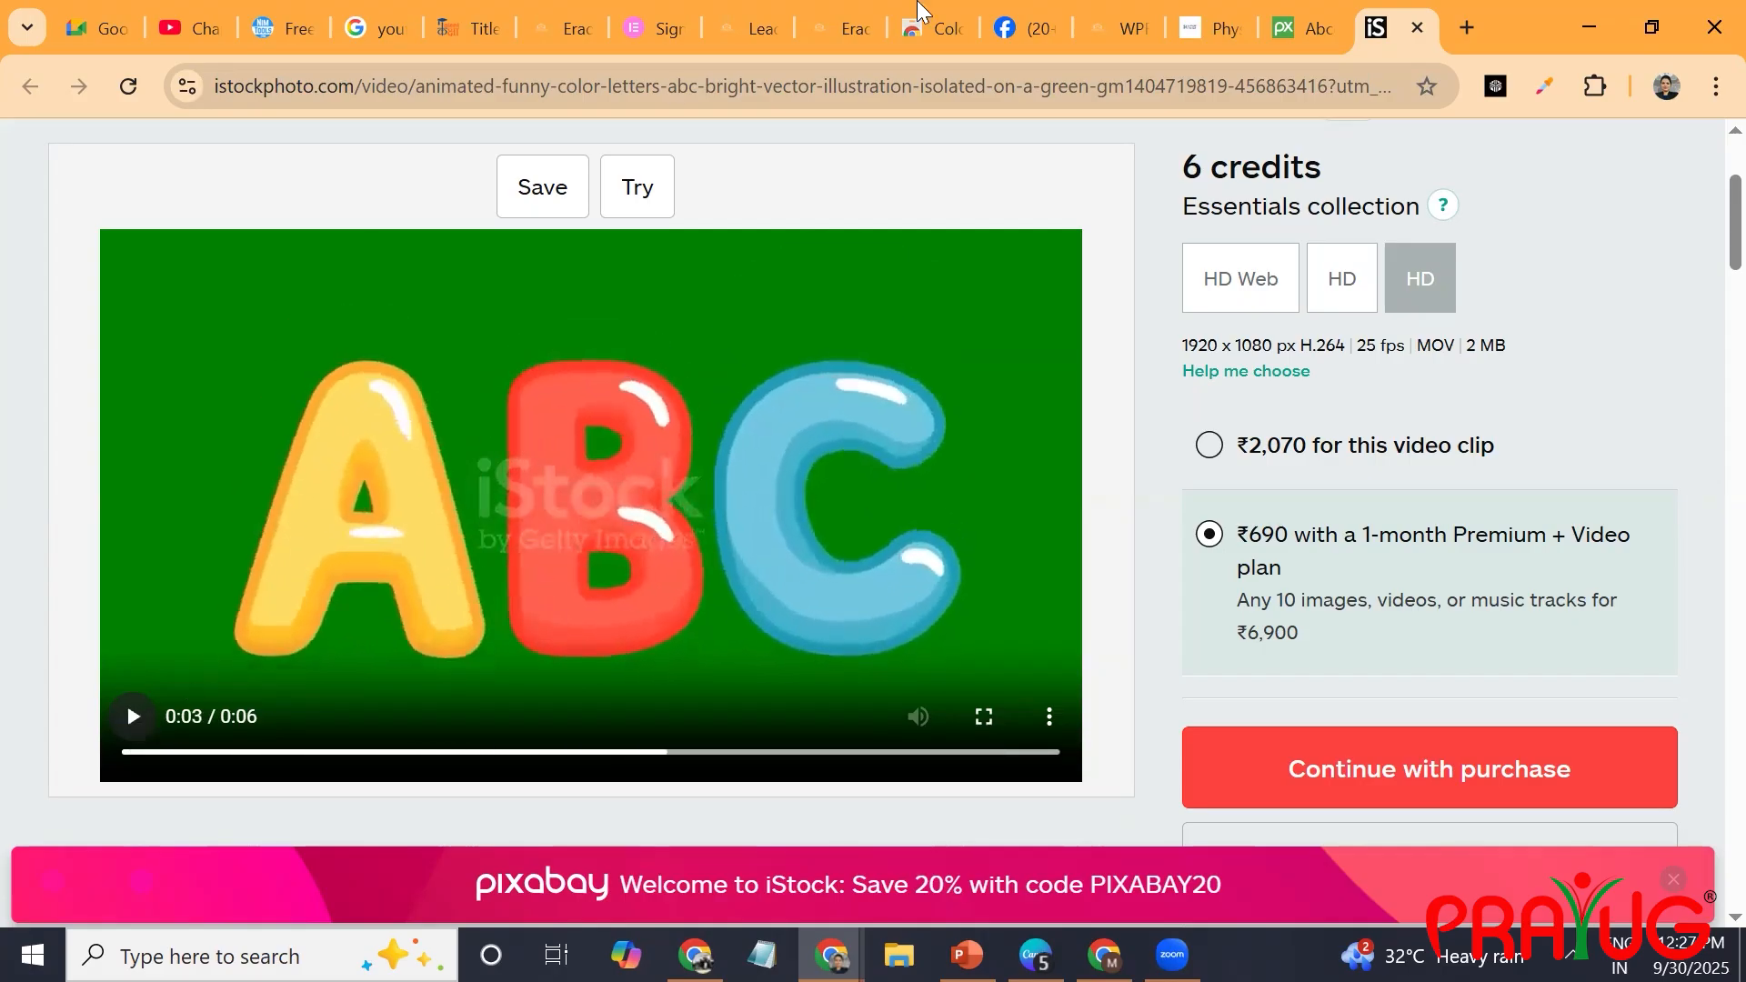
View the sponsored kaleidoscope mandala clip from the Pixabay listing and return to the Pixabay results.
{"action": "left_click", "coordinate": [1303, 28]}
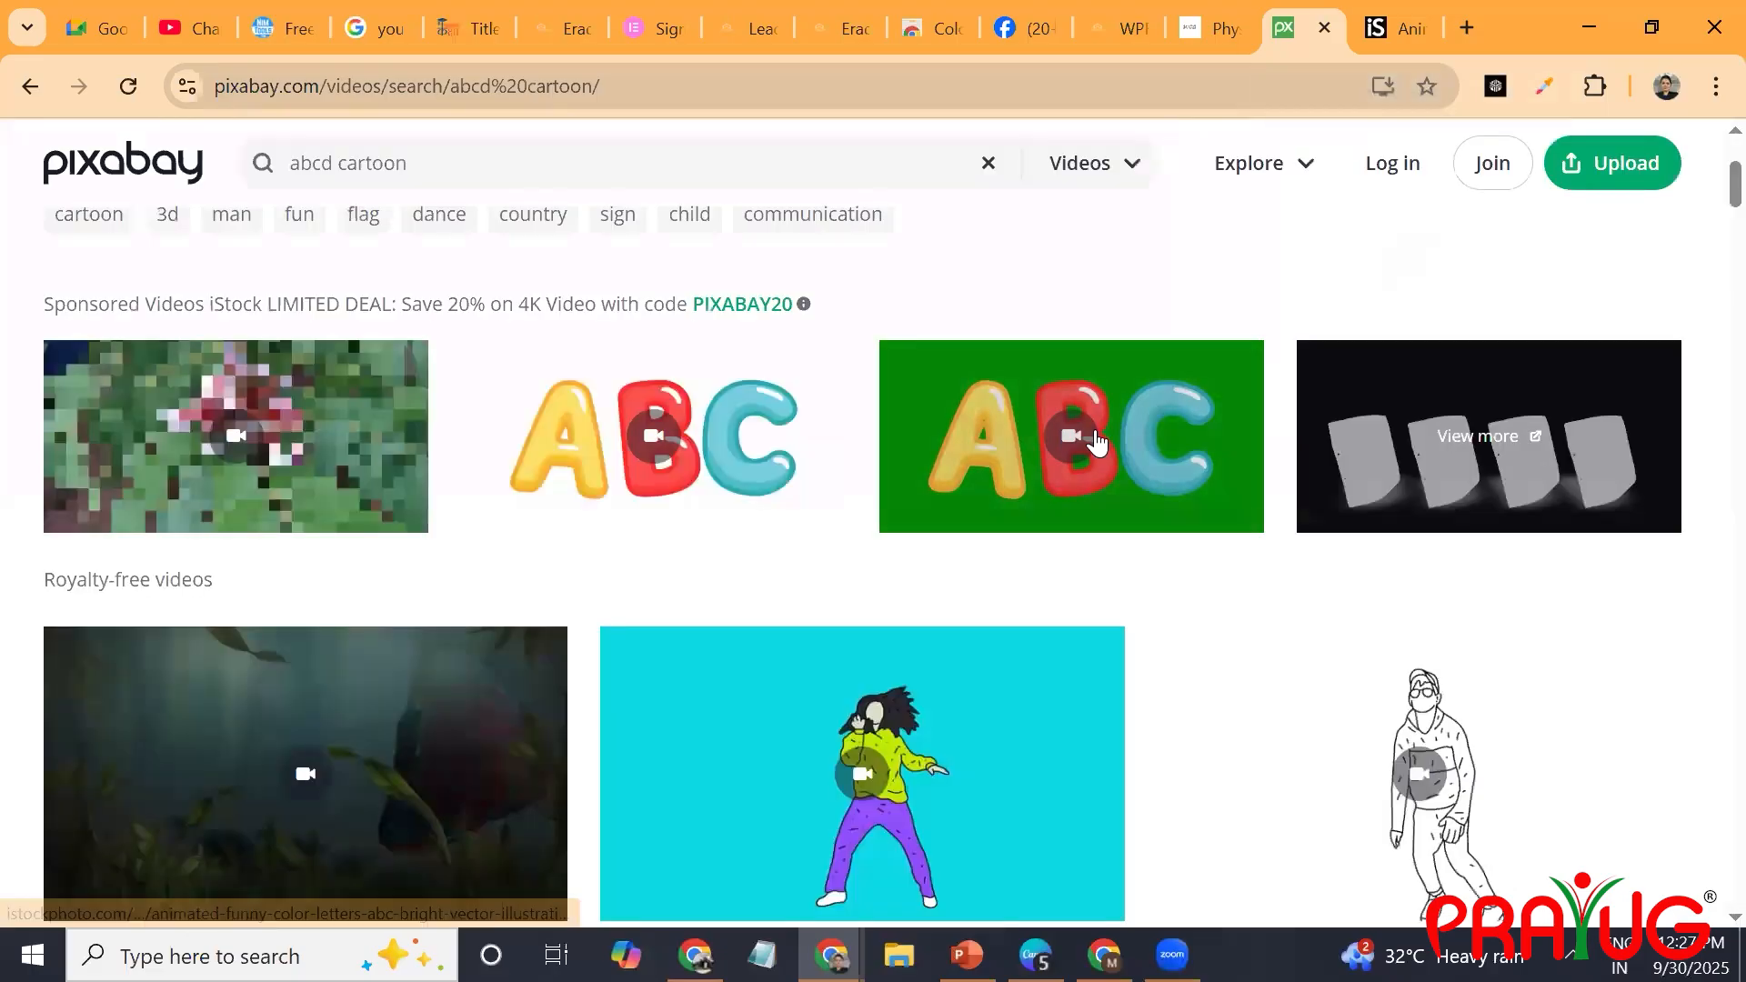
{"action": "left_click", "coordinate": [238, 431]}
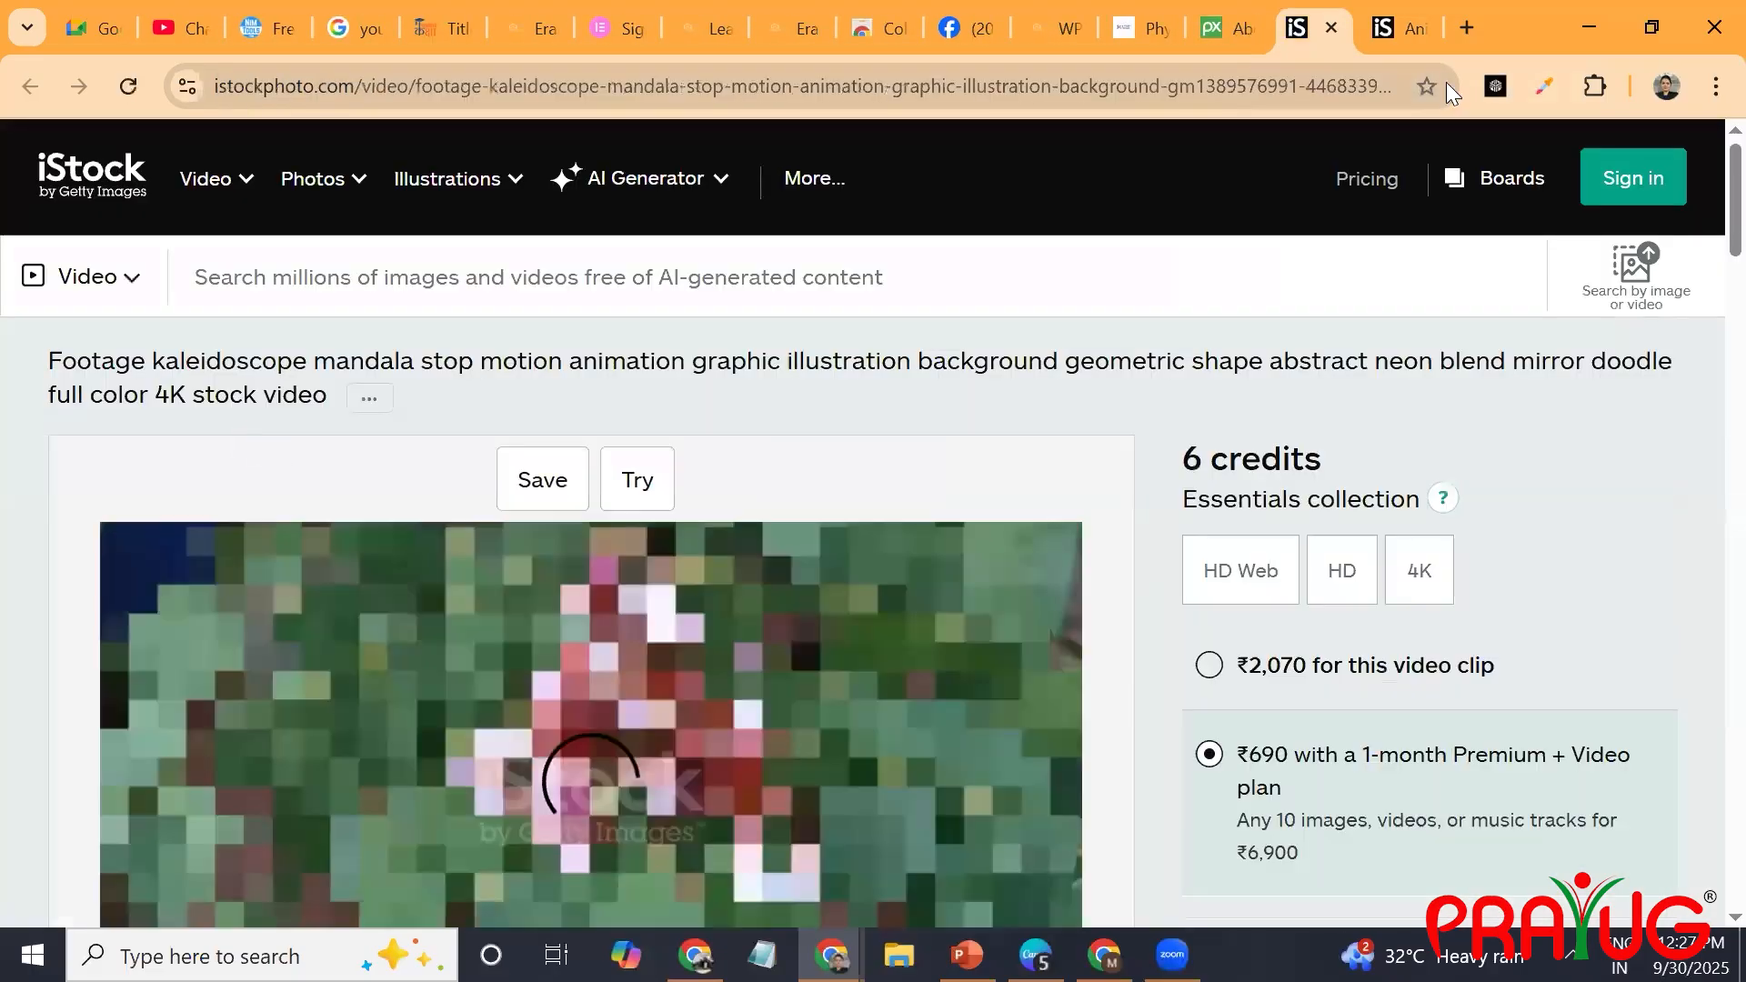
{"action": "left_click", "coordinate": [1241, 16]}
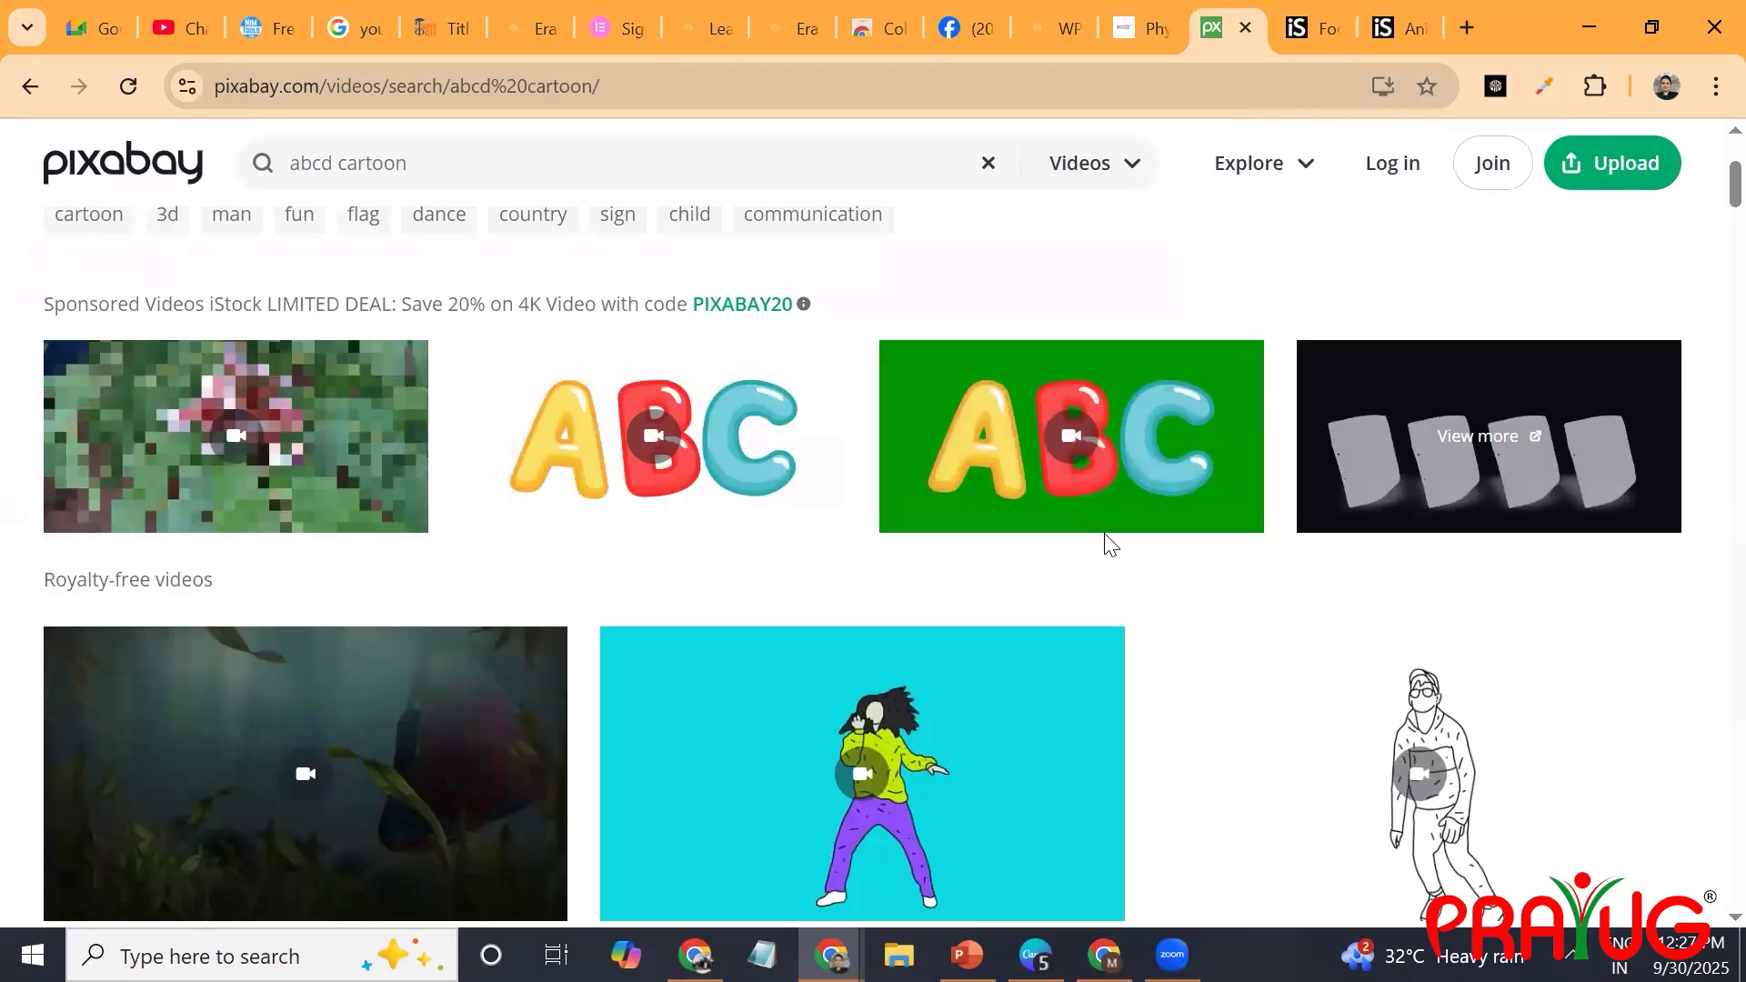
Browse the royalty-free cartoon videos on Pixabay, previewing the landscape, flag baby, chicken and doctor clips.
{"action": "scroll", "coordinate": [1109, 544], "scroll_direction": "down", "scroll_amount": 8}
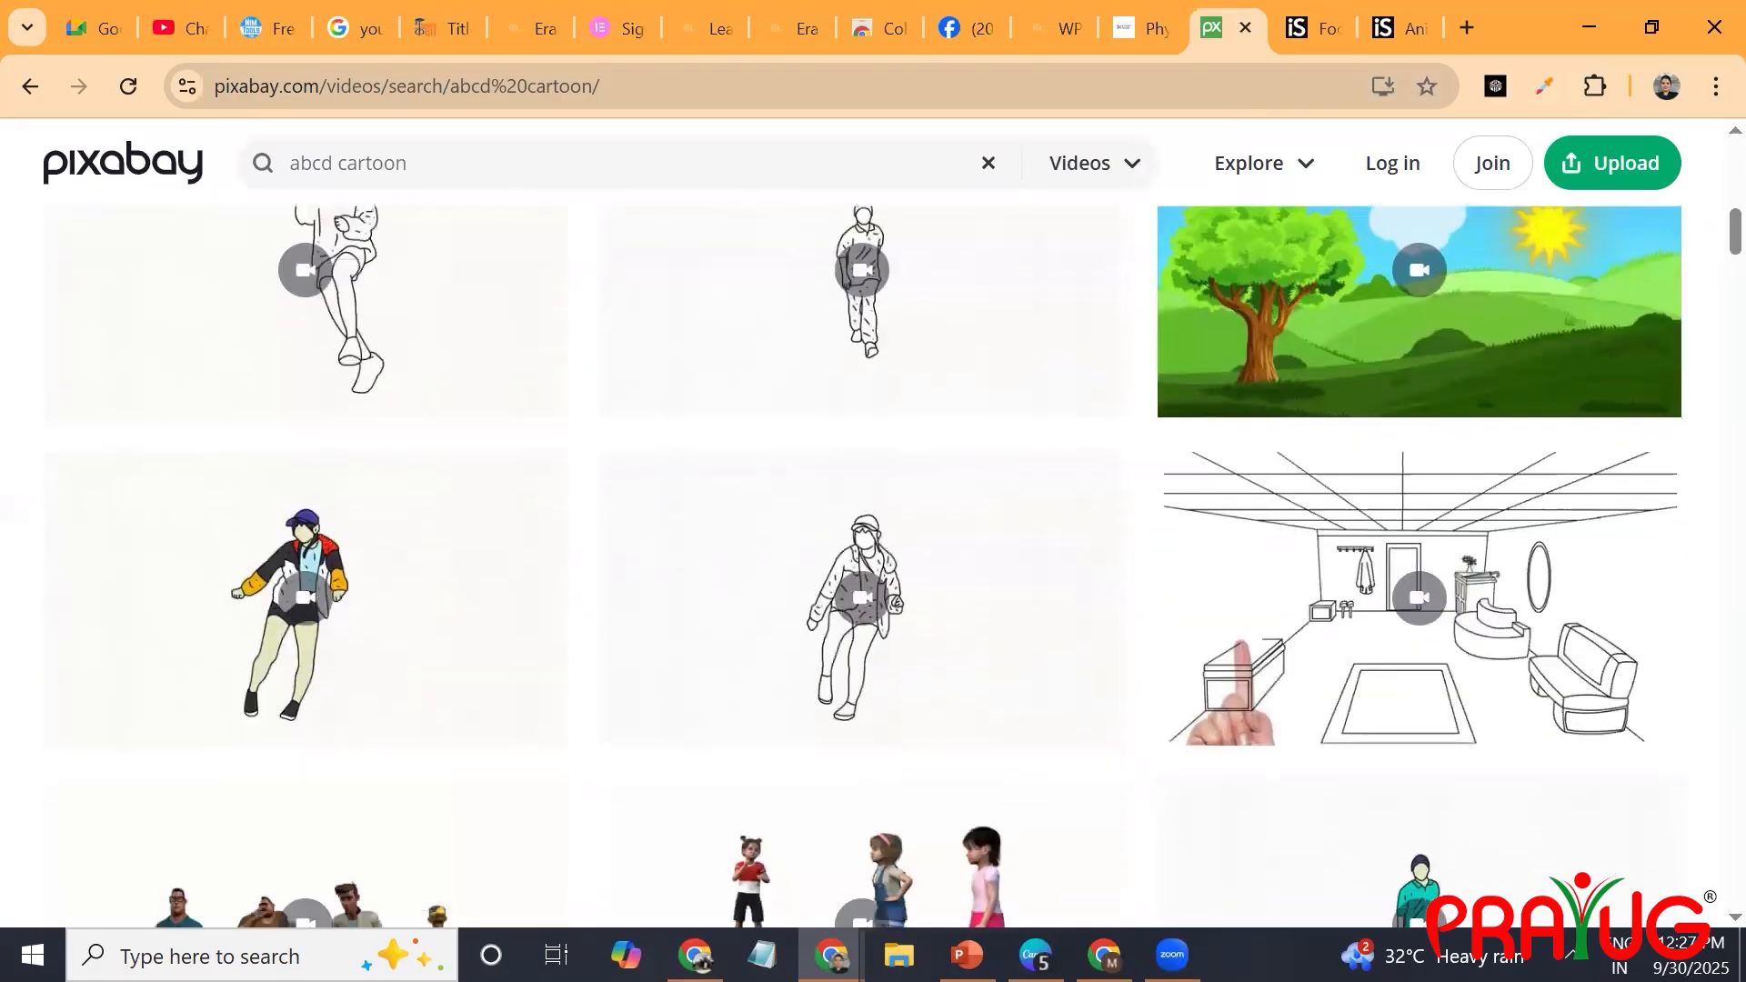
{"action": "mouse_move", "coordinate": [1407, 282]}
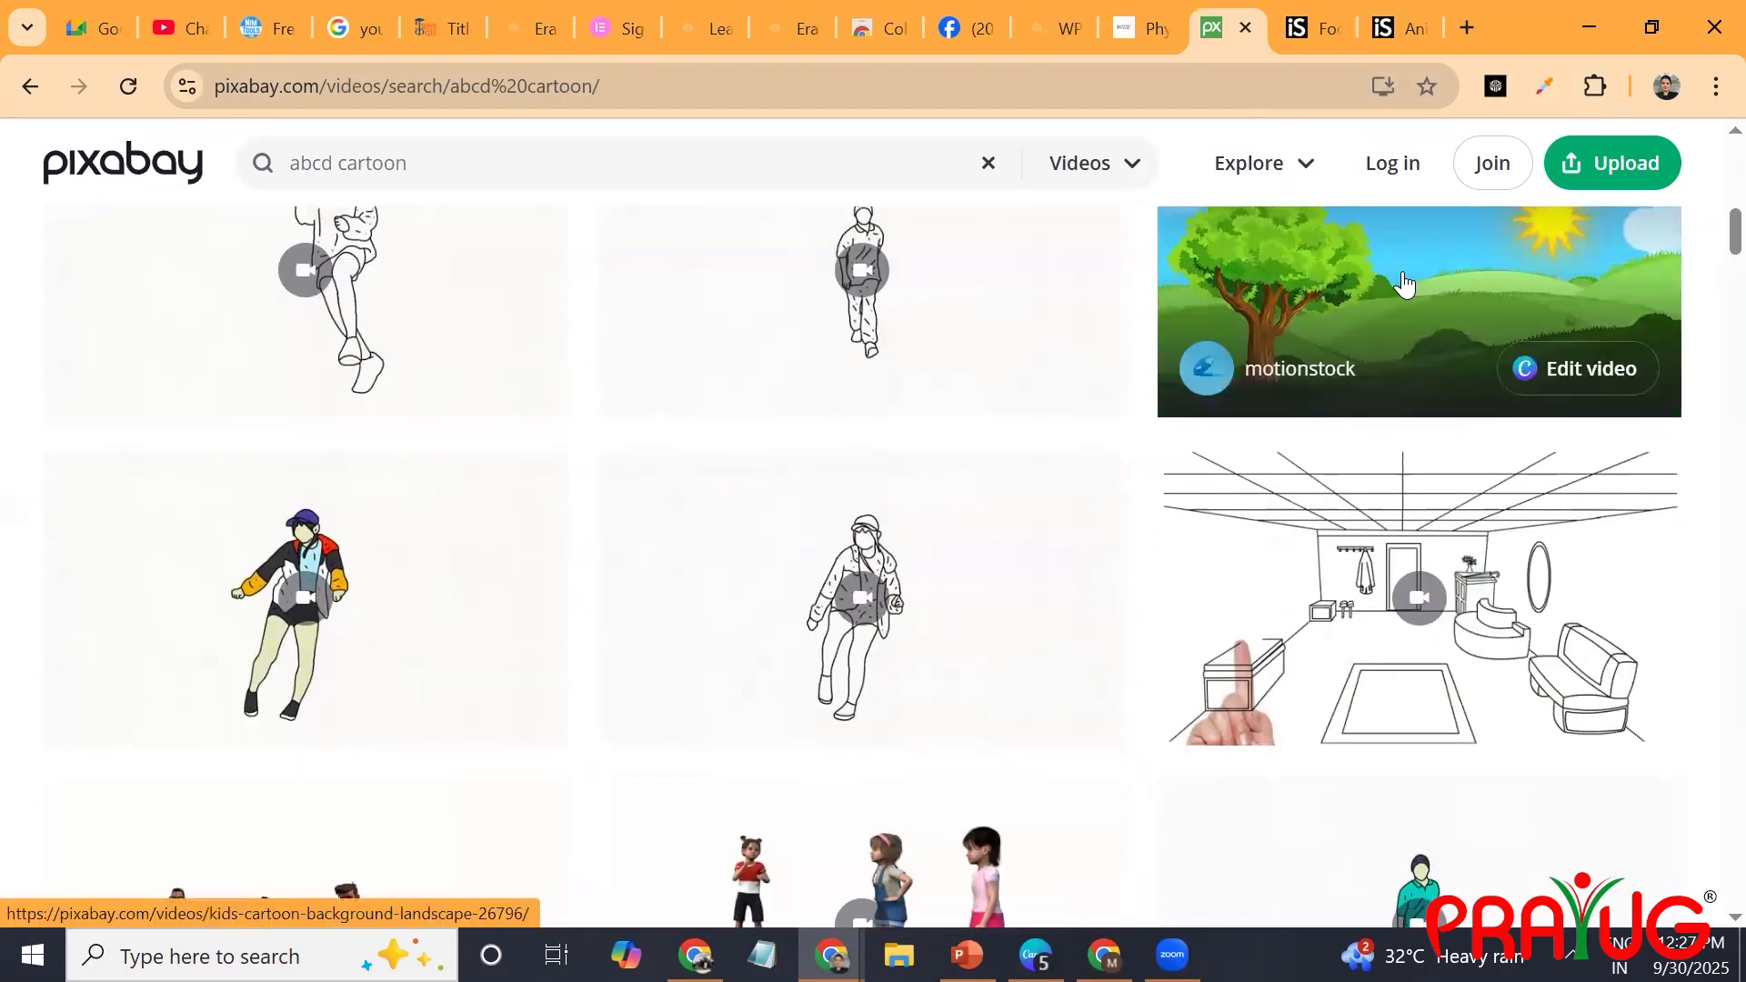
{"action": "scroll", "coordinate": [1404, 284], "scroll_direction": "up", "scroll_amount": 3}
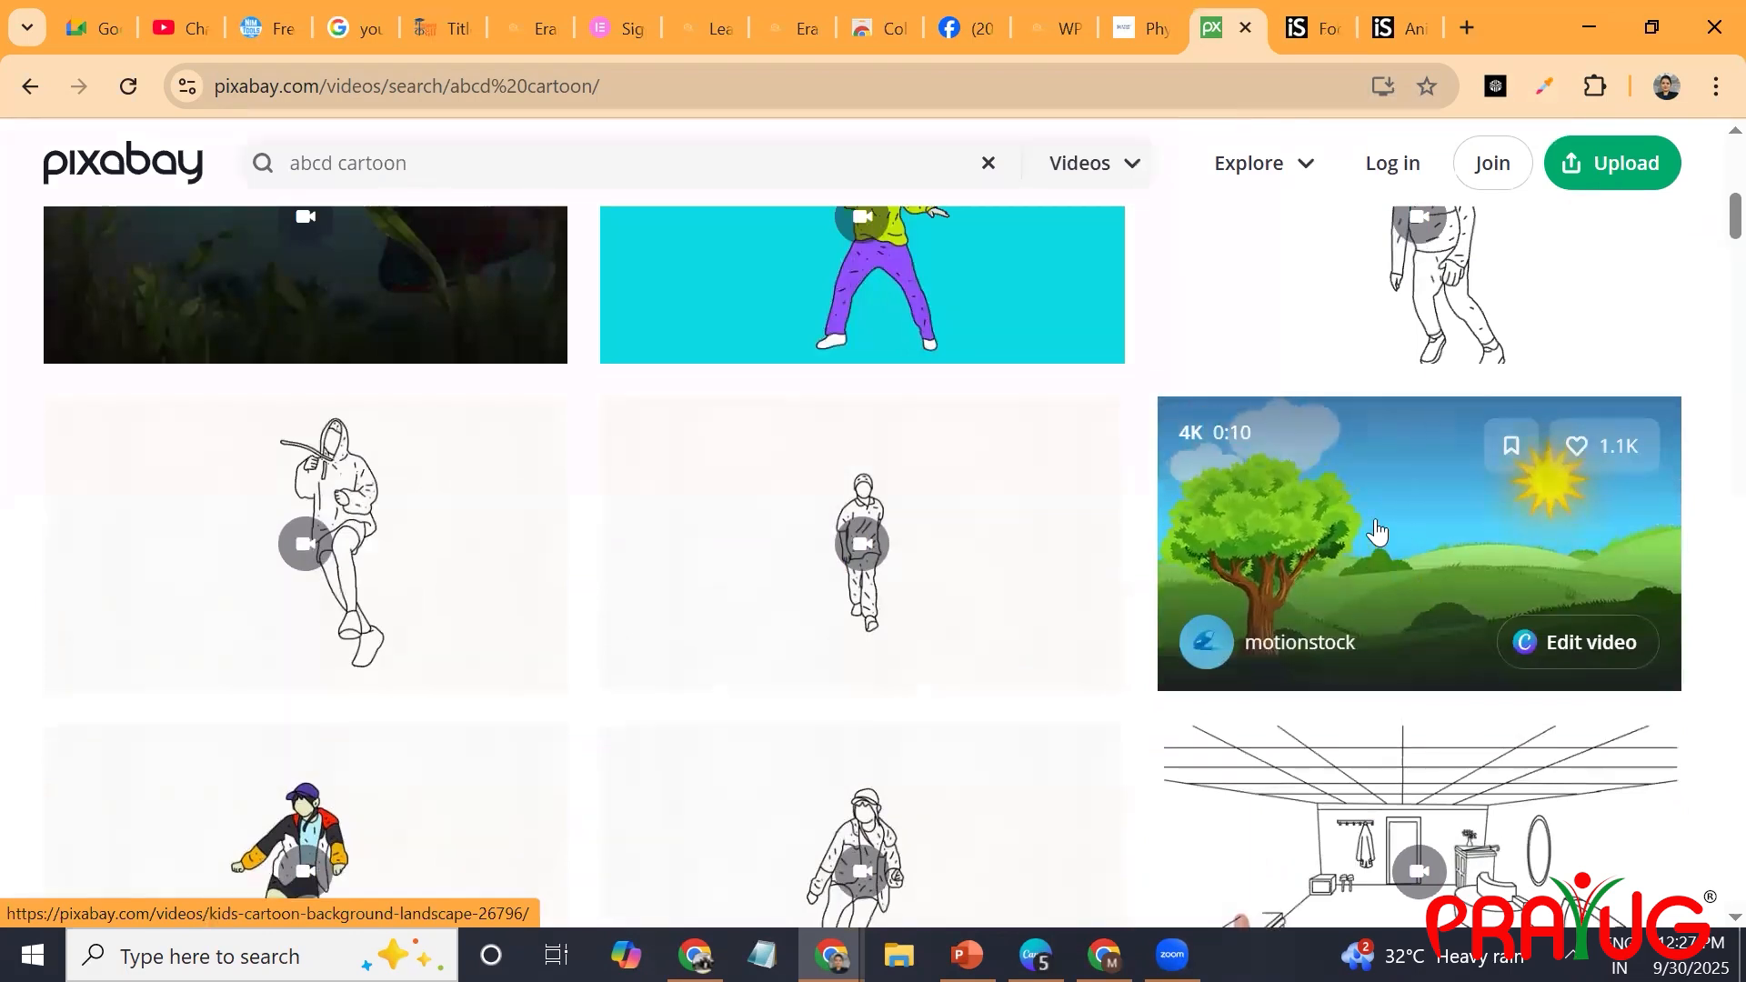
{"action": "scroll", "coordinate": [1373, 578], "scroll_direction": "down", "scroll_amount": 2}
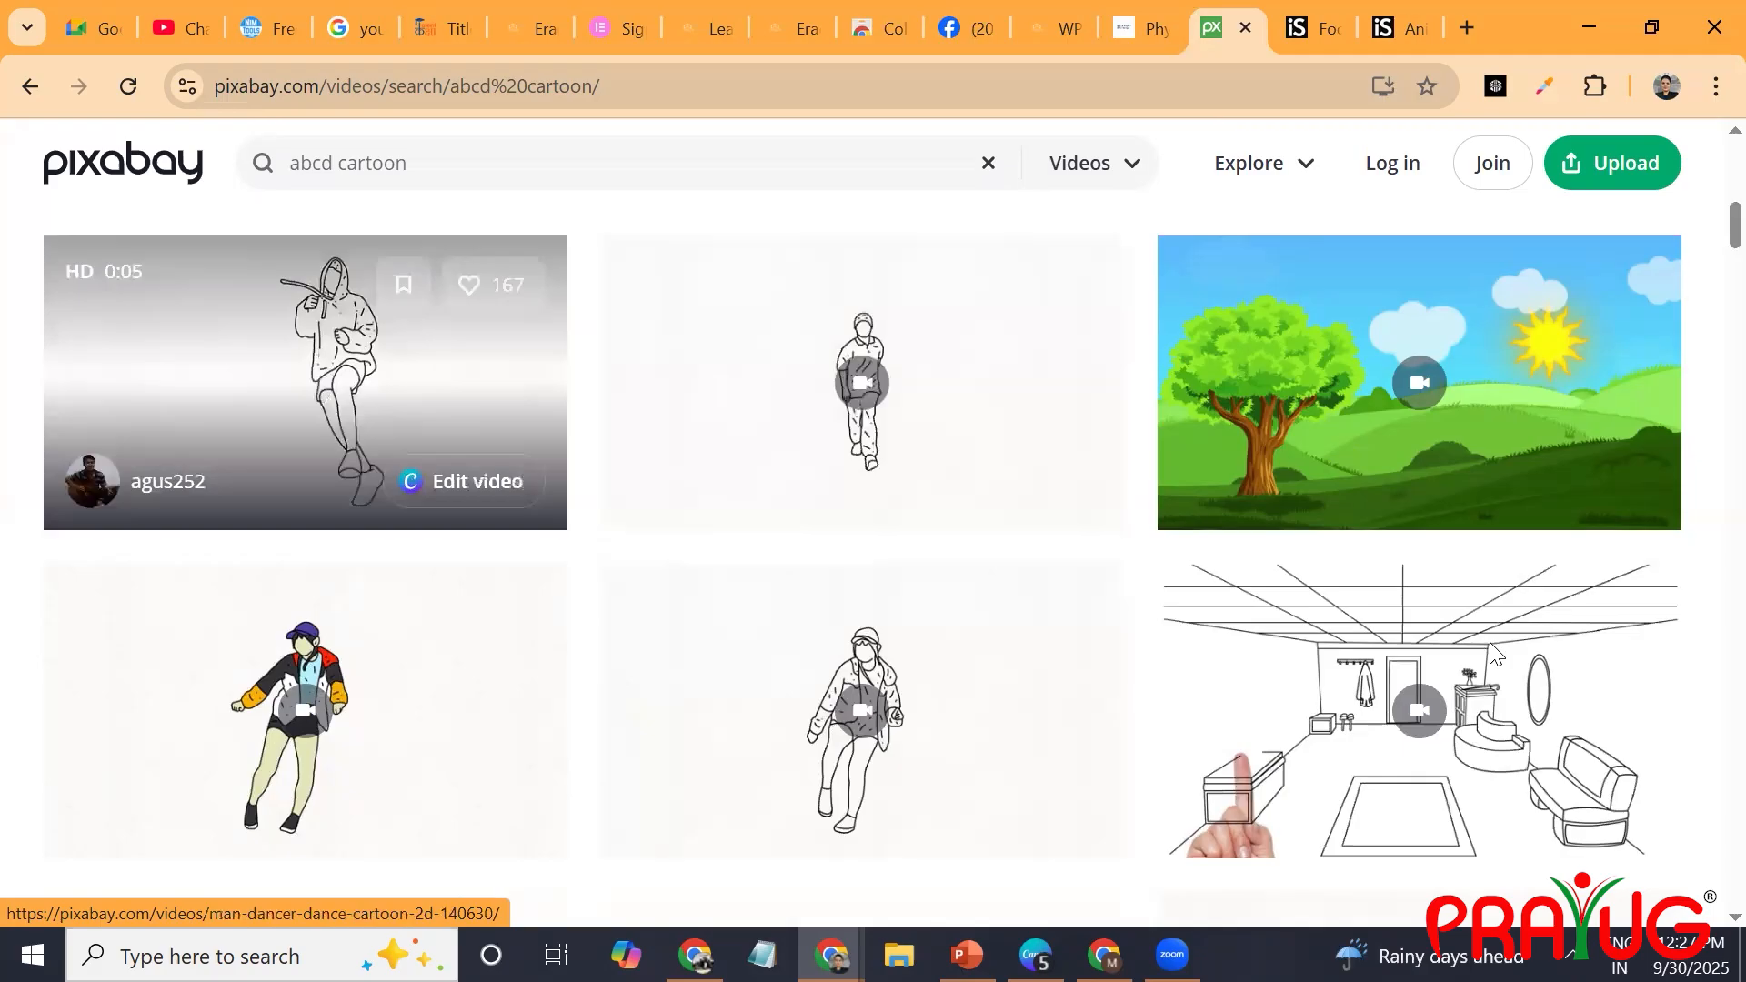
{"action": "scroll", "coordinate": [1490, 651], "scroll_direction": "down", "scroll_amount": 15}
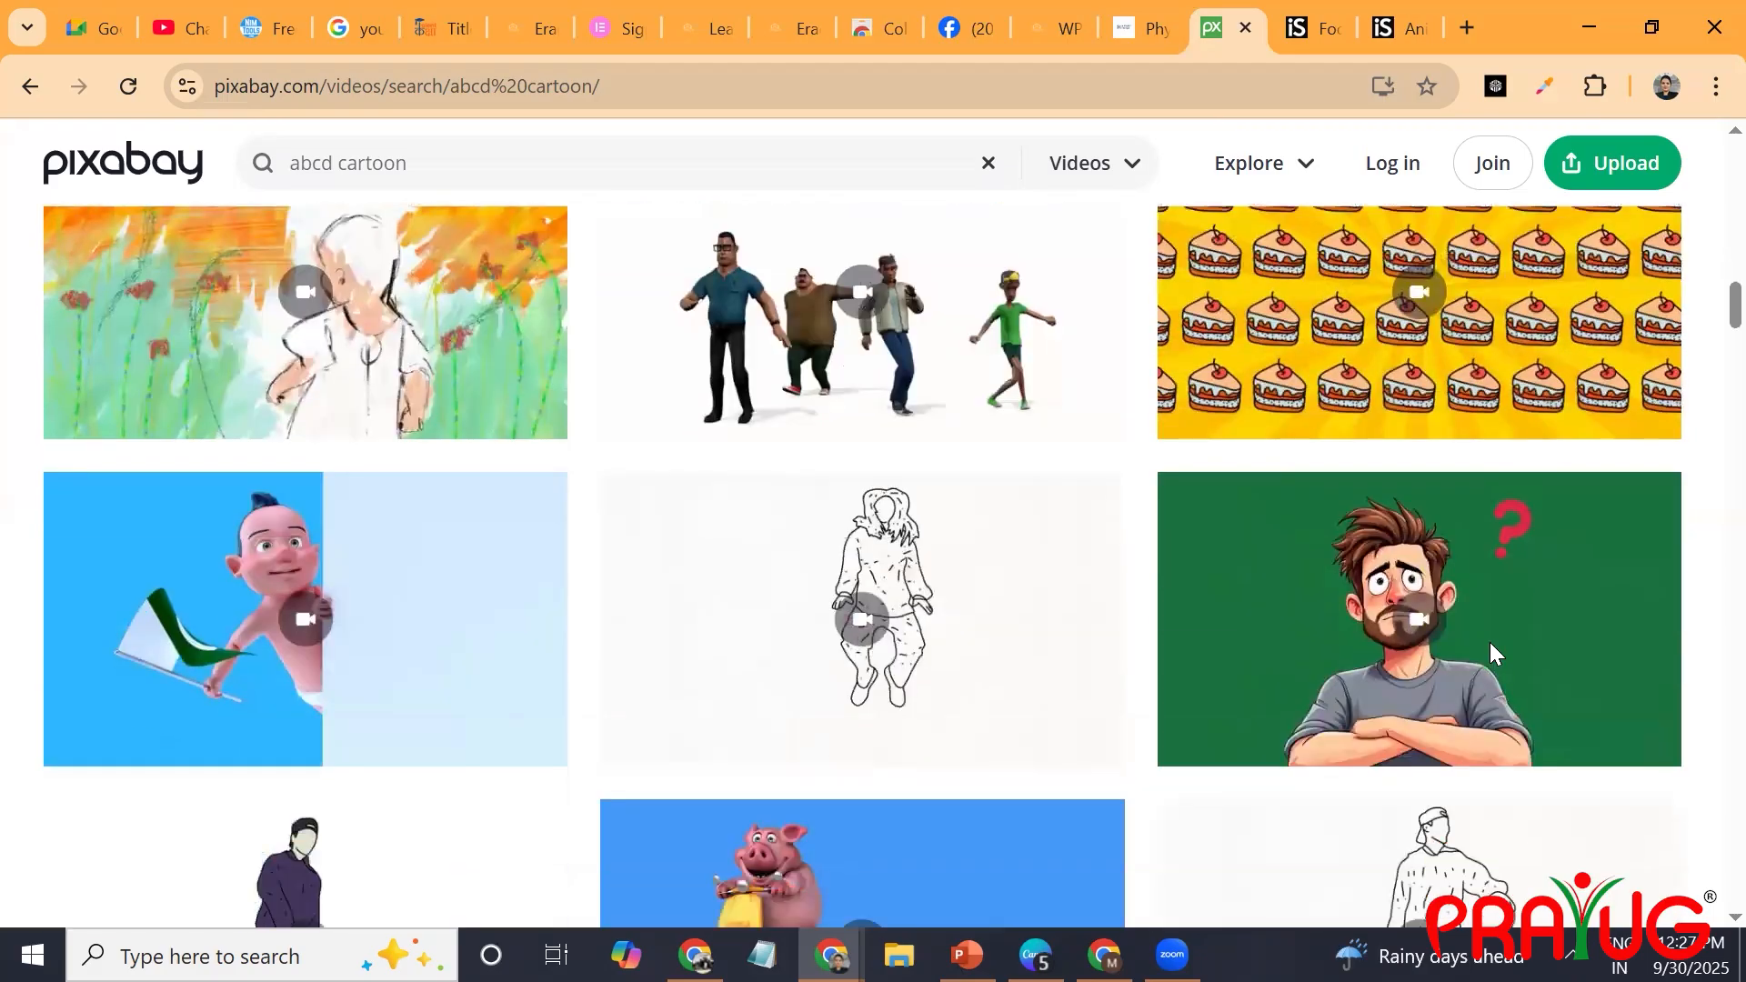
{"action": "scroll", "coordinate": [1492, 647], "scroll_direction": "down", "scroll_amount": 5}
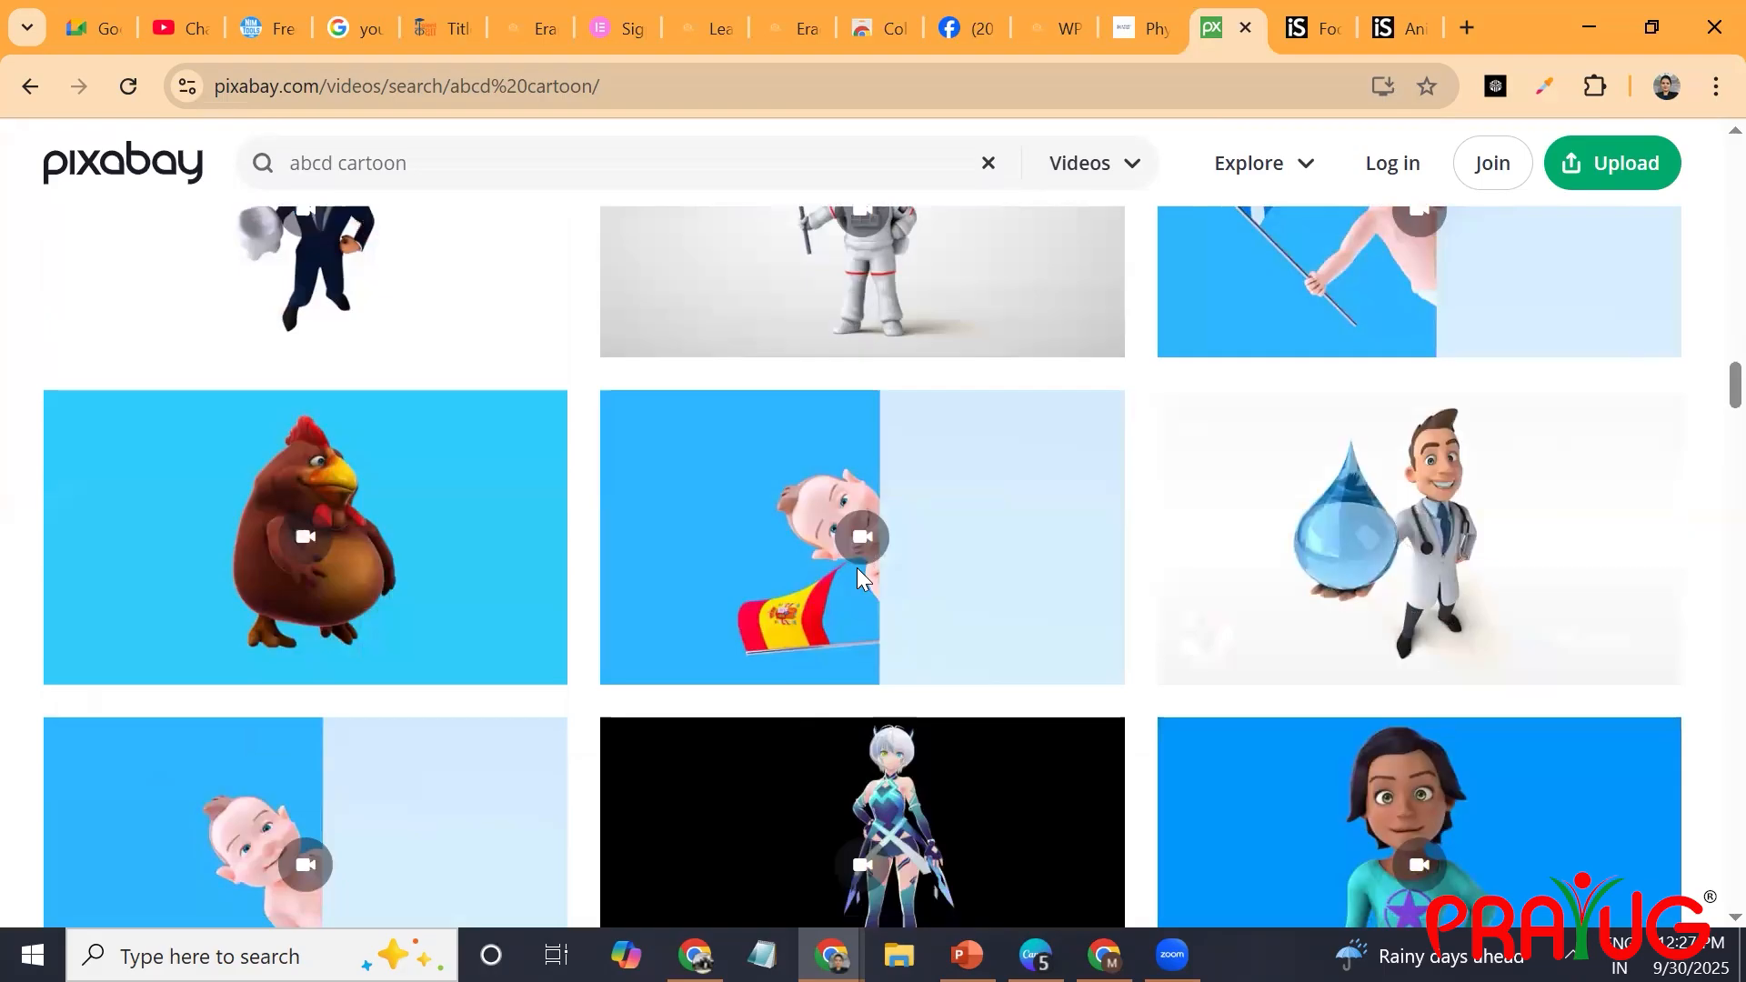
{"action": "mouse_move", "coordinate": [864, 532]}
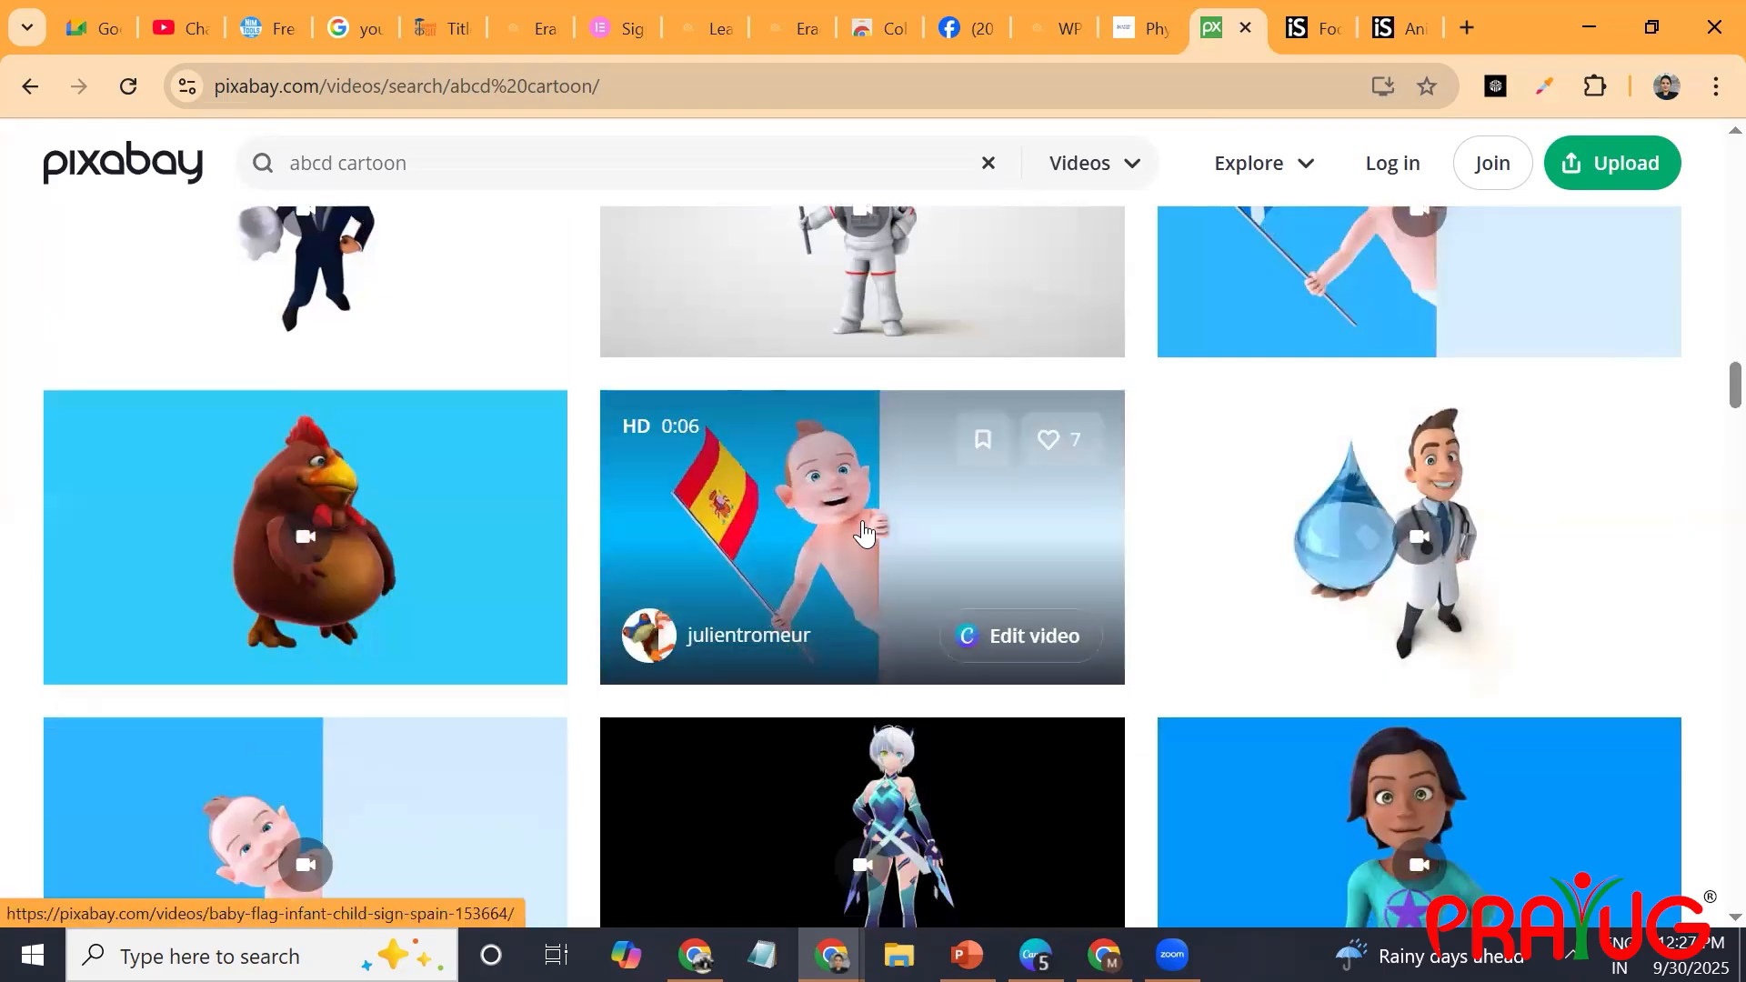
{"action": "mouse_move", "coordinate": [304, 533]}
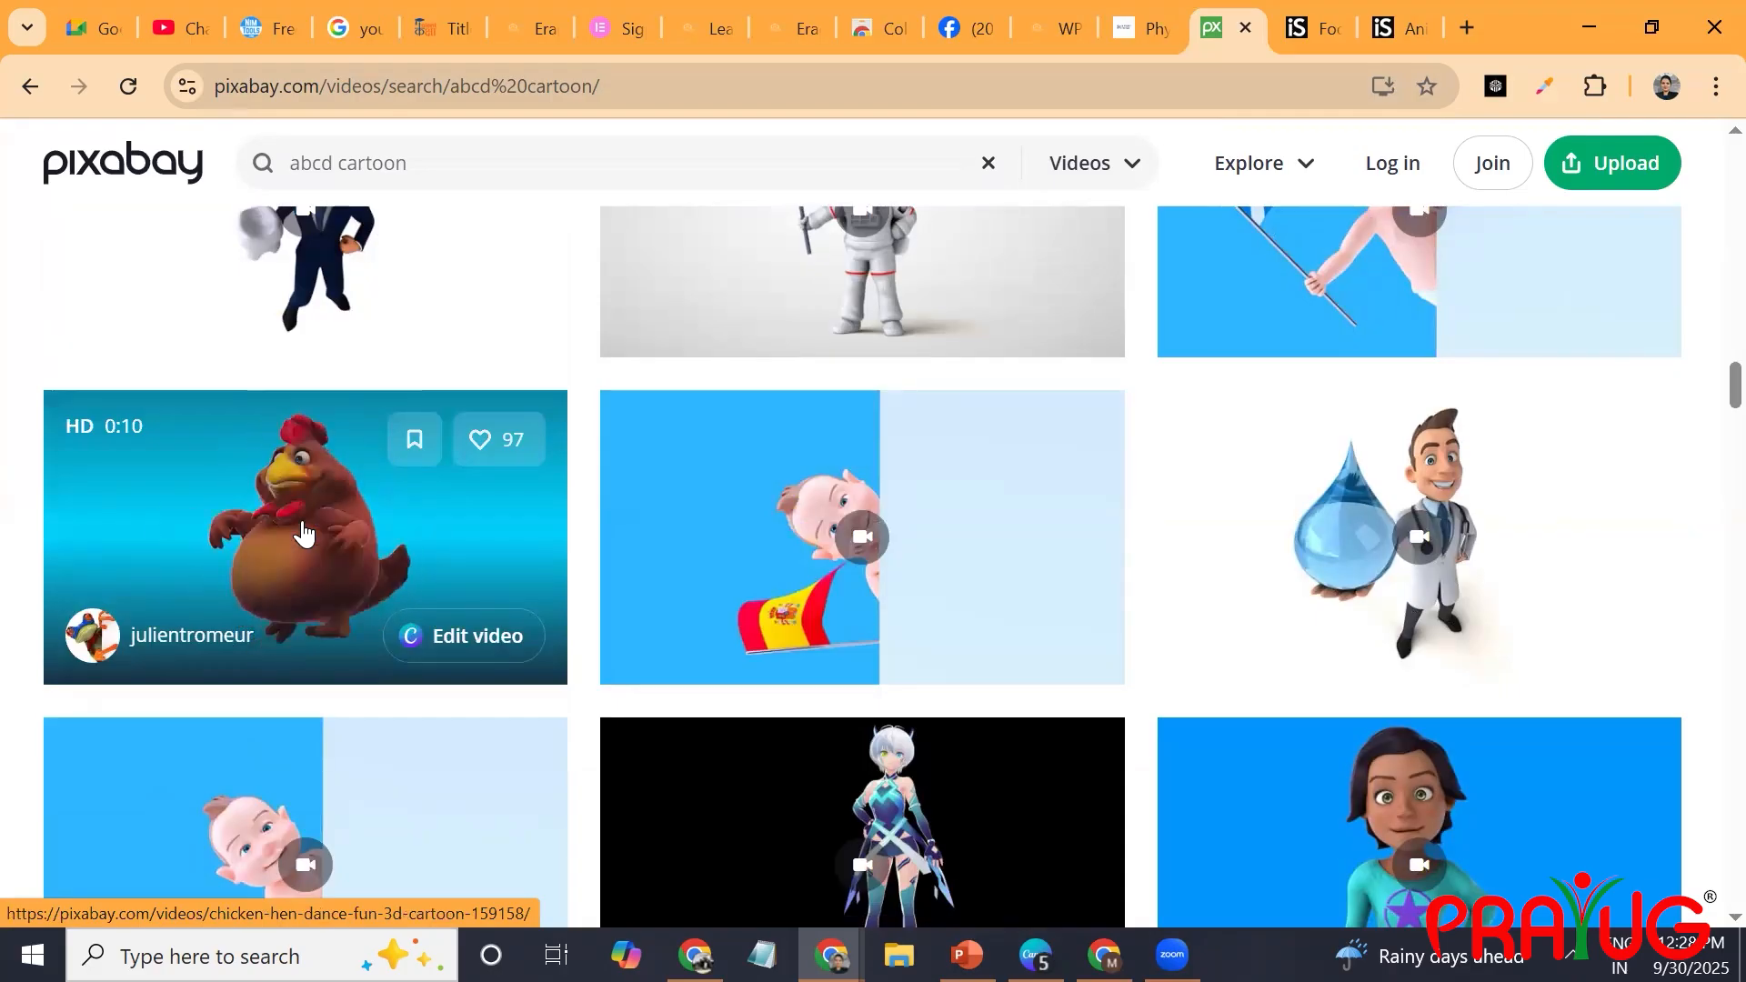
{"action": "mouse_move", "coordinate": [1401, 557]}
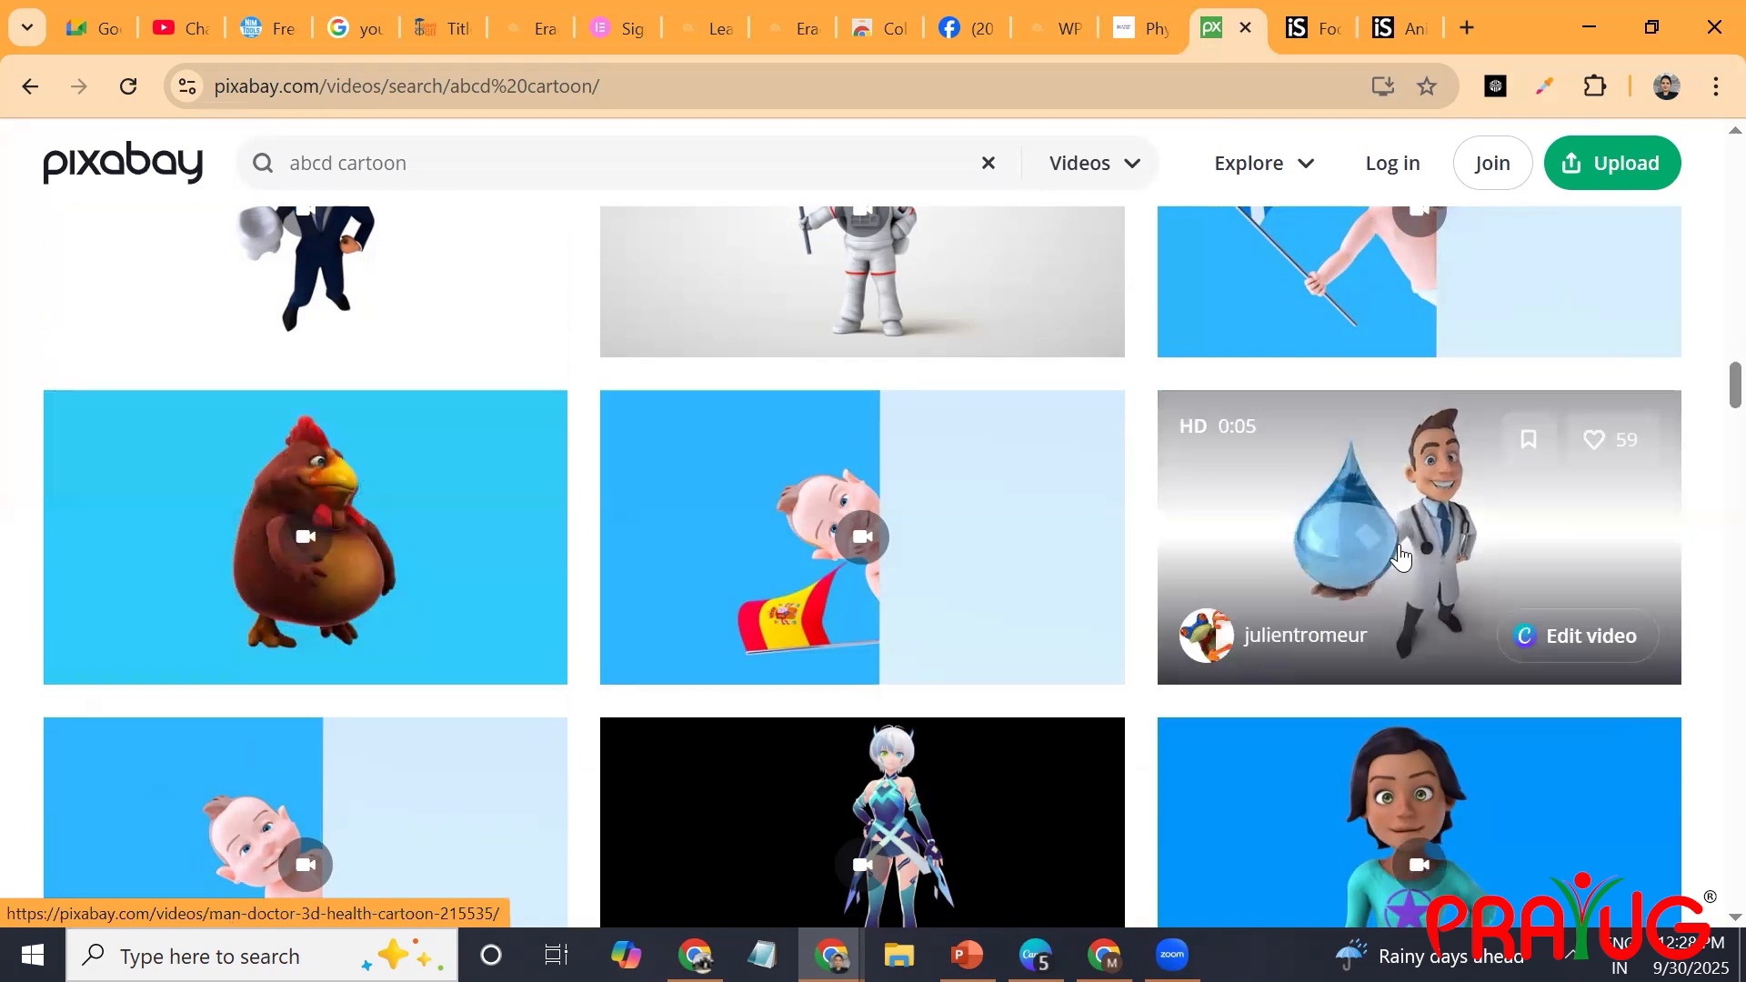
{"action": "scroll", "coordinate": [1401, 556], "scroll_direction": "down", "scroll_amount": 1}
{"action": "scroll", "coordinate": [1401, 557], "scroll_direction": "down", "scroll_amount": 10}
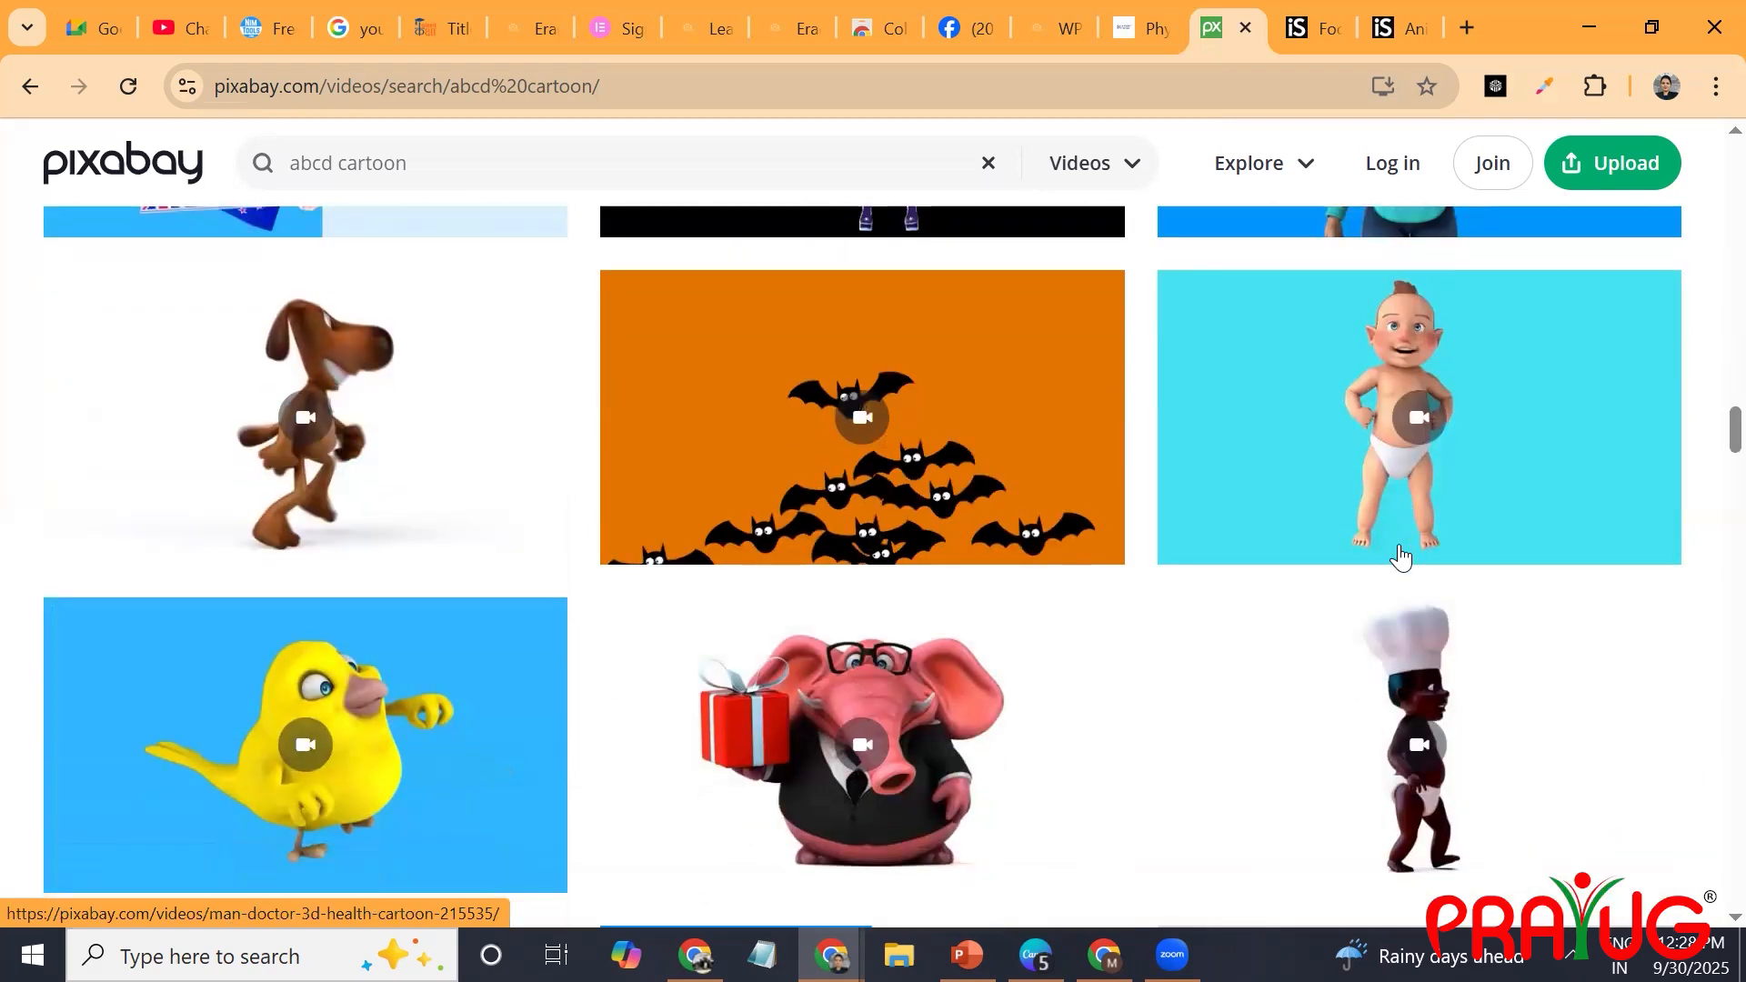
{"action": "scroll", "coordinate": [1401, 557], "scroll_direction": "up", "scroll_amount": 2}
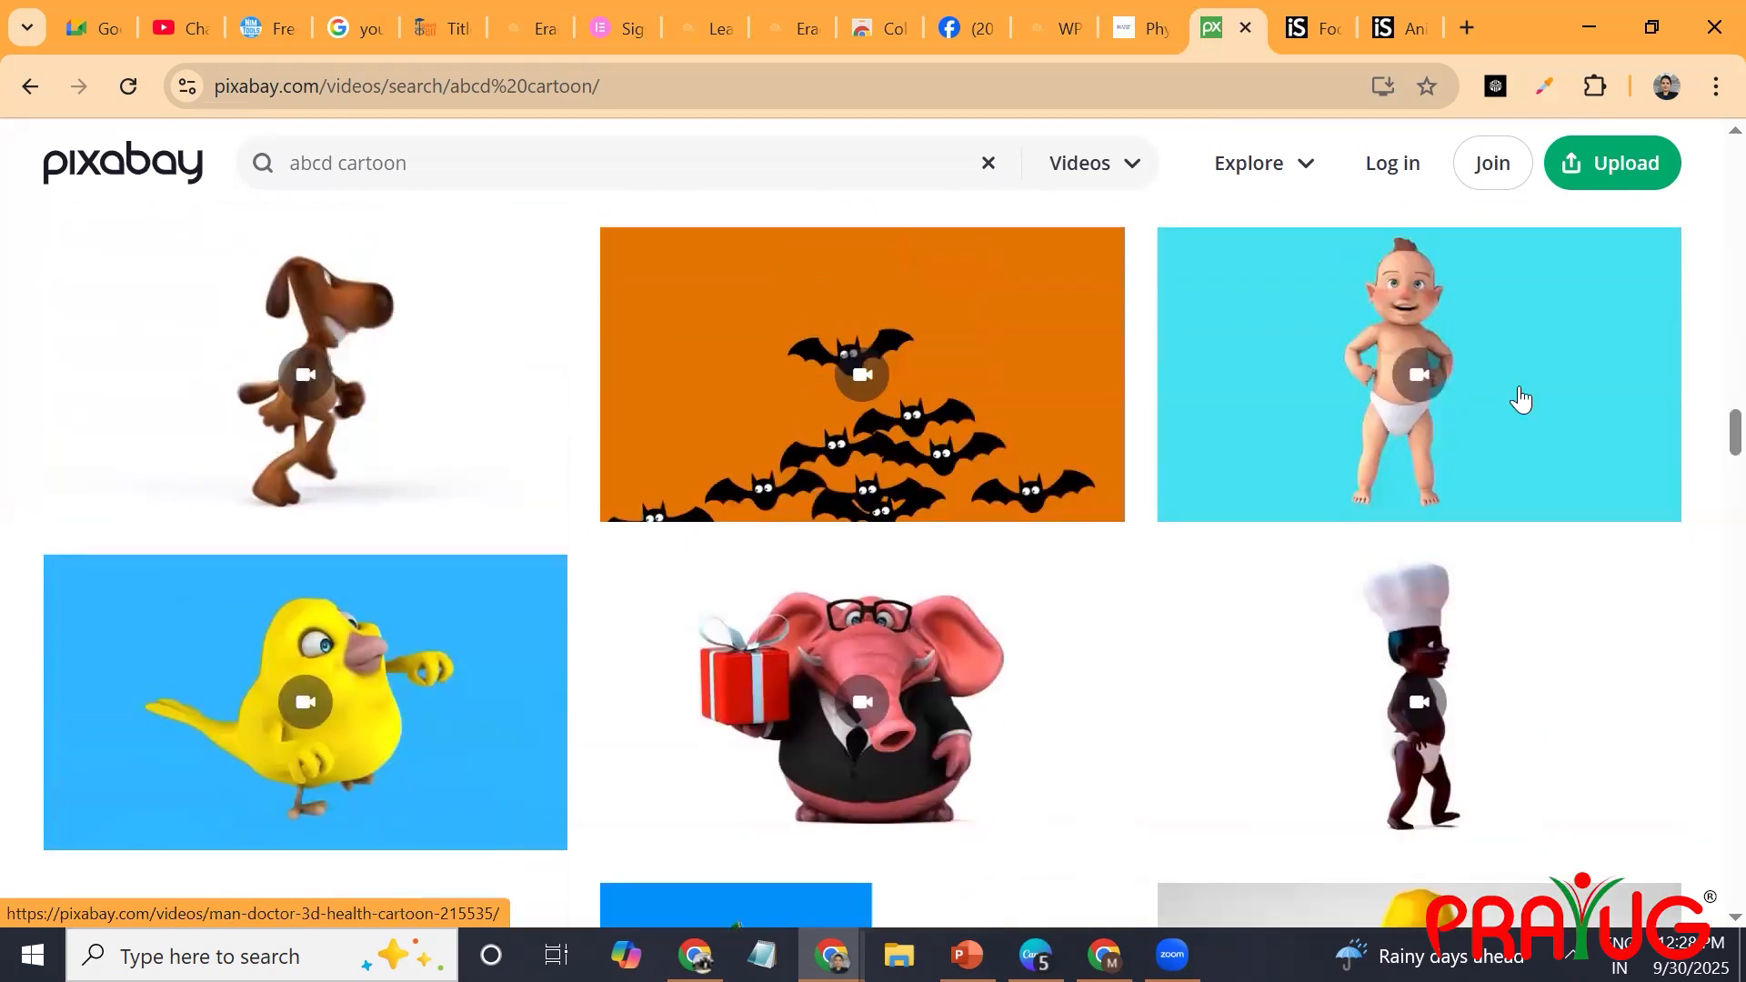
Open the 3D cartoon baby clip with the cyan background and load it into Canva for editing.
{"action": "left_click", "coordinate": [1377, 330]}
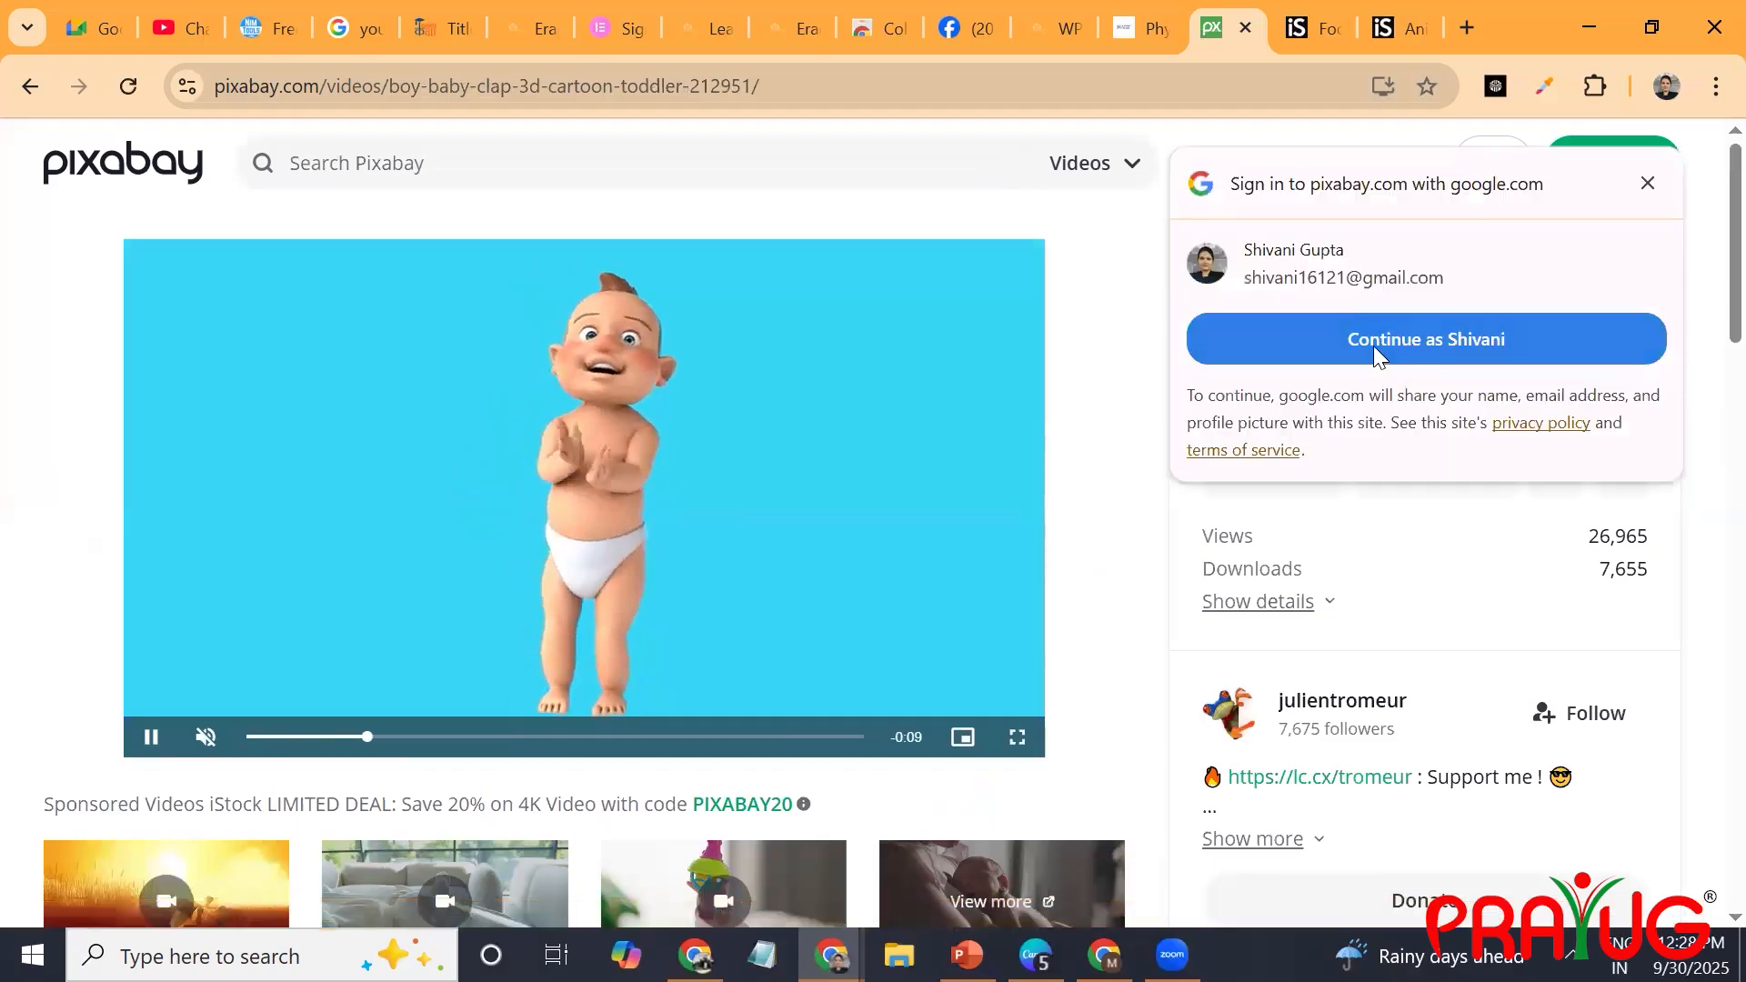
{"action": "left_click", "coordinate": [1374, 345]}
{"action": "left_click", "coordinate": [1327, 349]}
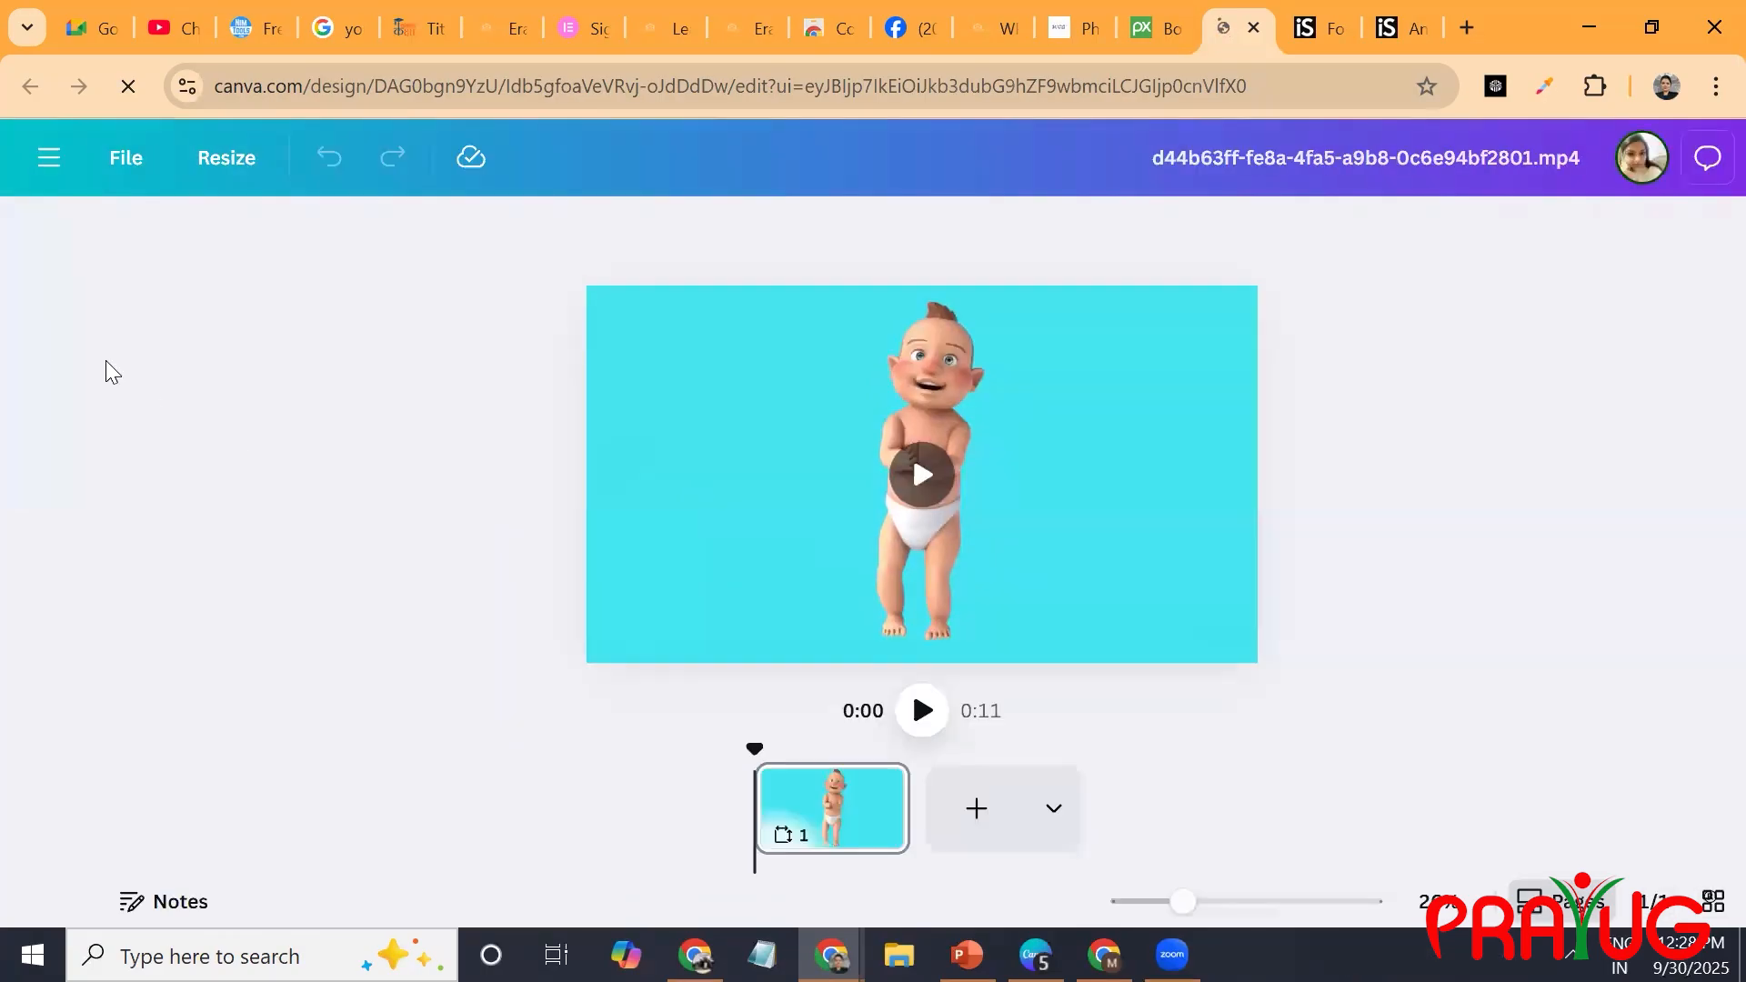
Apply BG Remover to the baby video and reposition the clip slightly off-centre on the page.
{"action": "left_click", "coordinate": [1043, 357]}
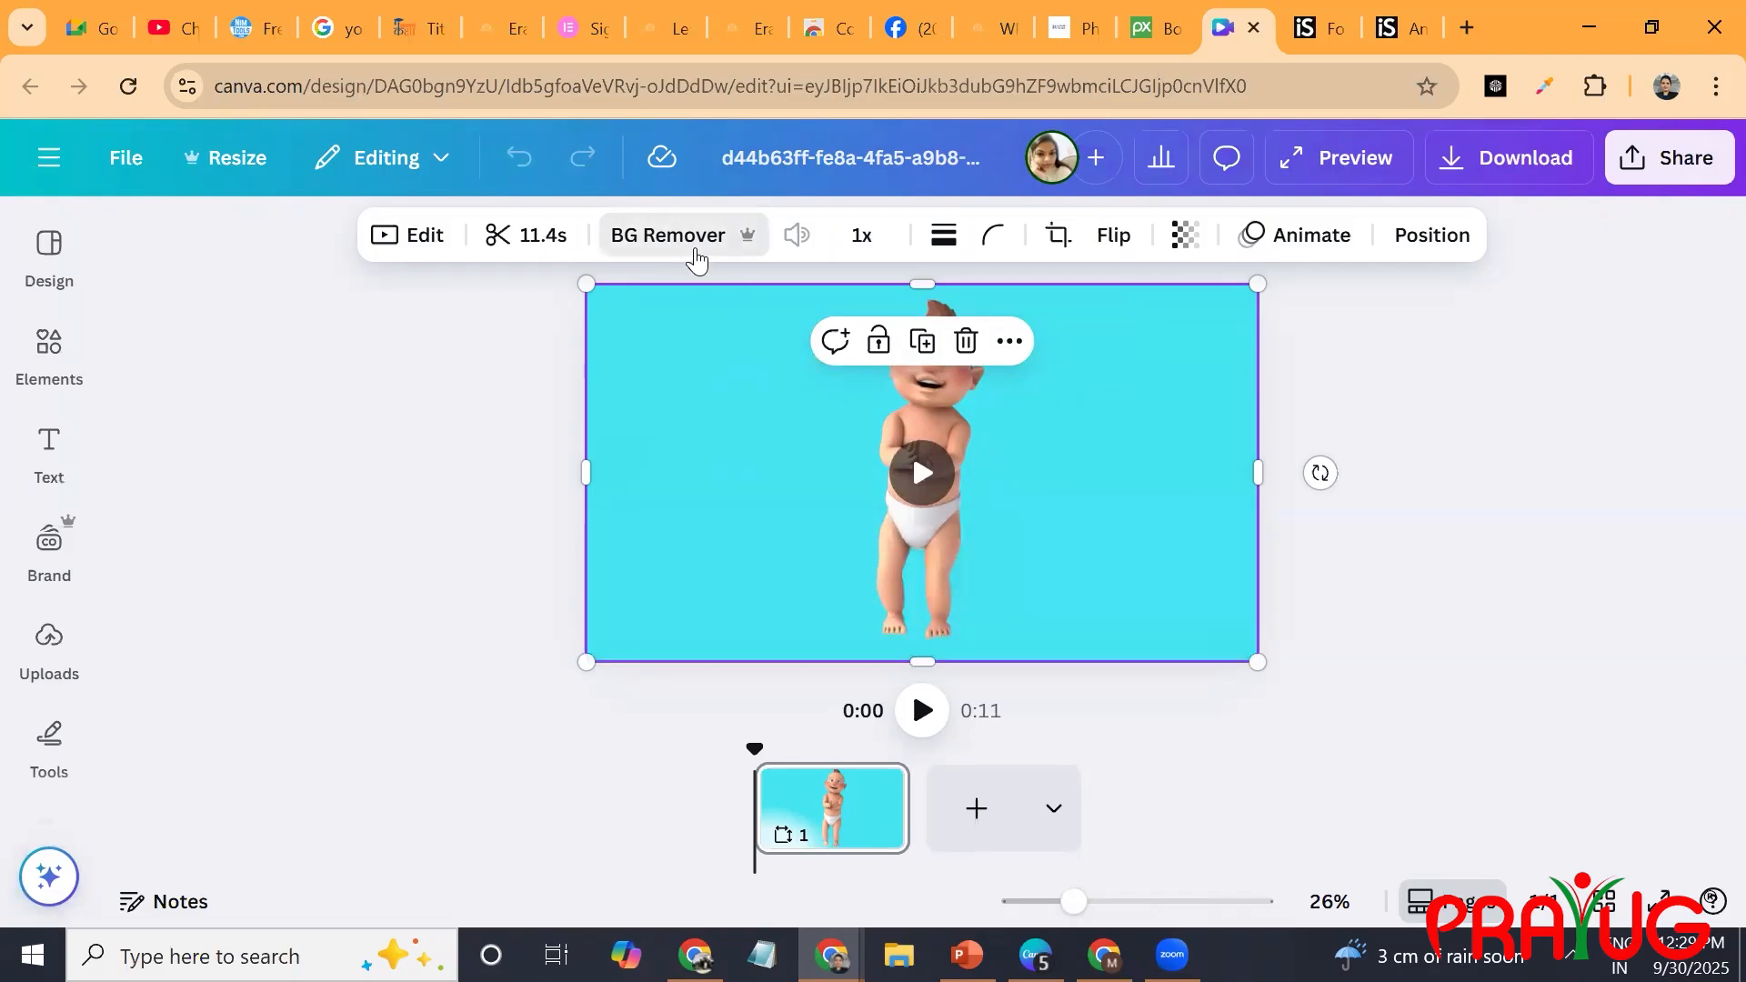
{"action": "left_click", "coordinate": [697, 238]}
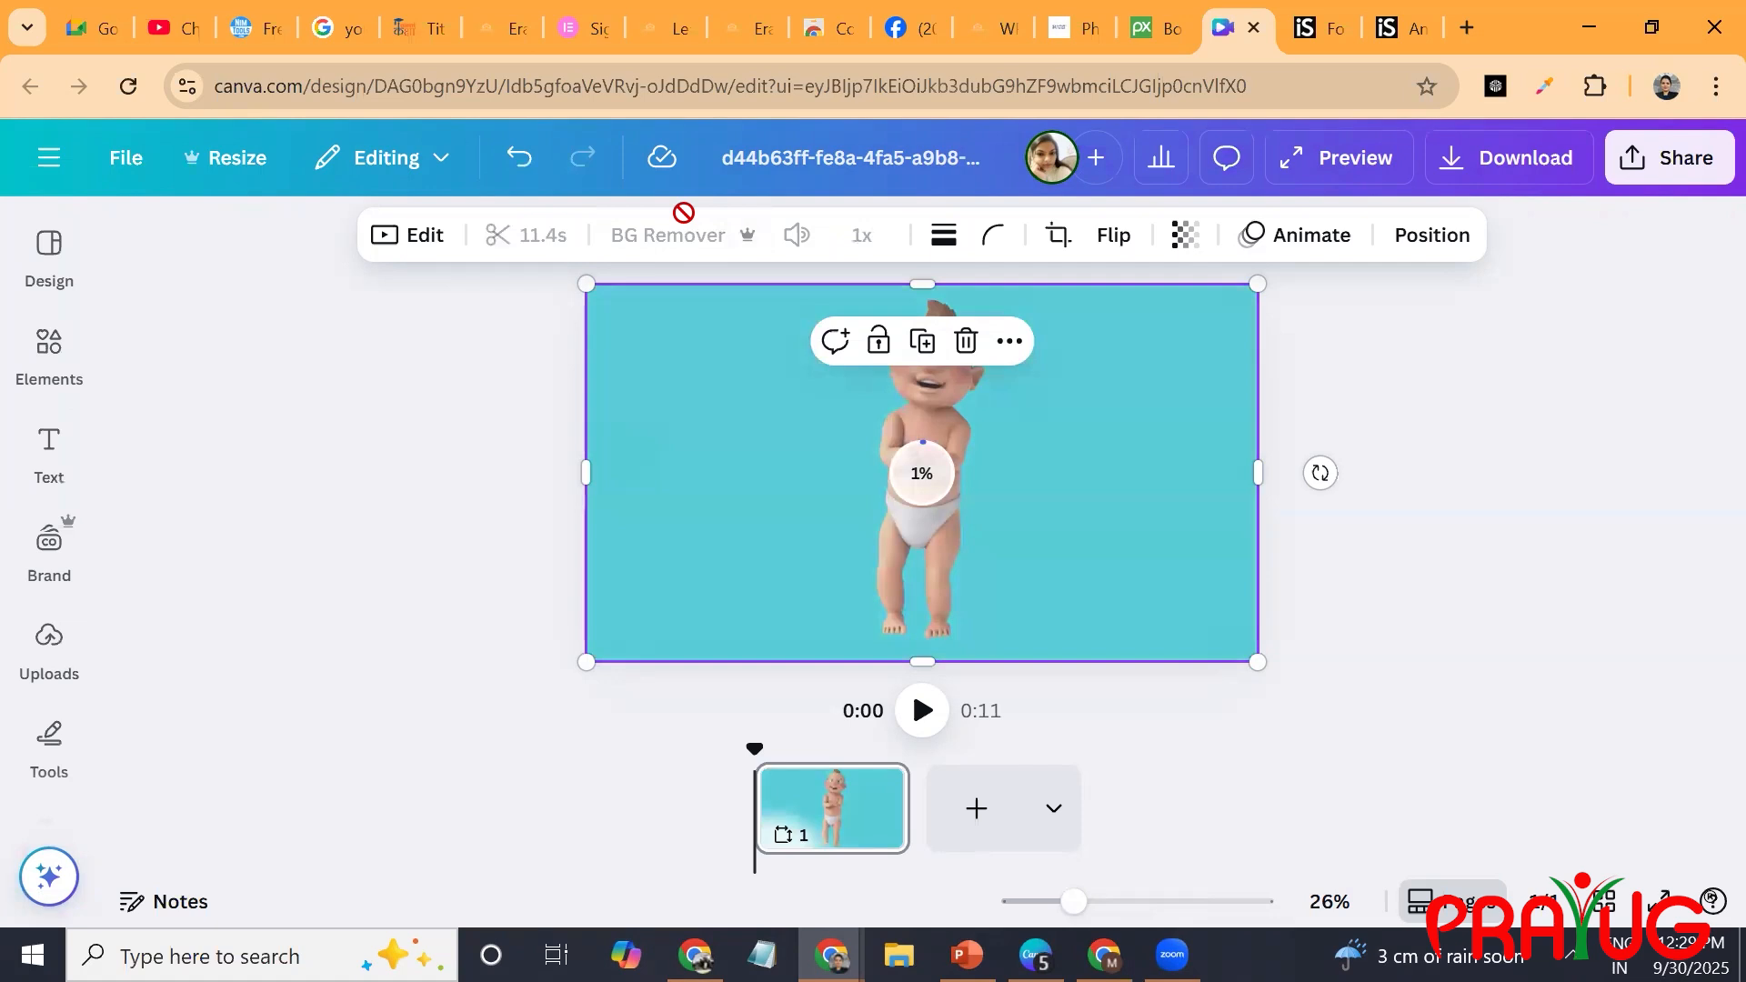
{"action": "left_click_drag", "start_coordinate": [915, 444], "coordinate": [861, 453]}
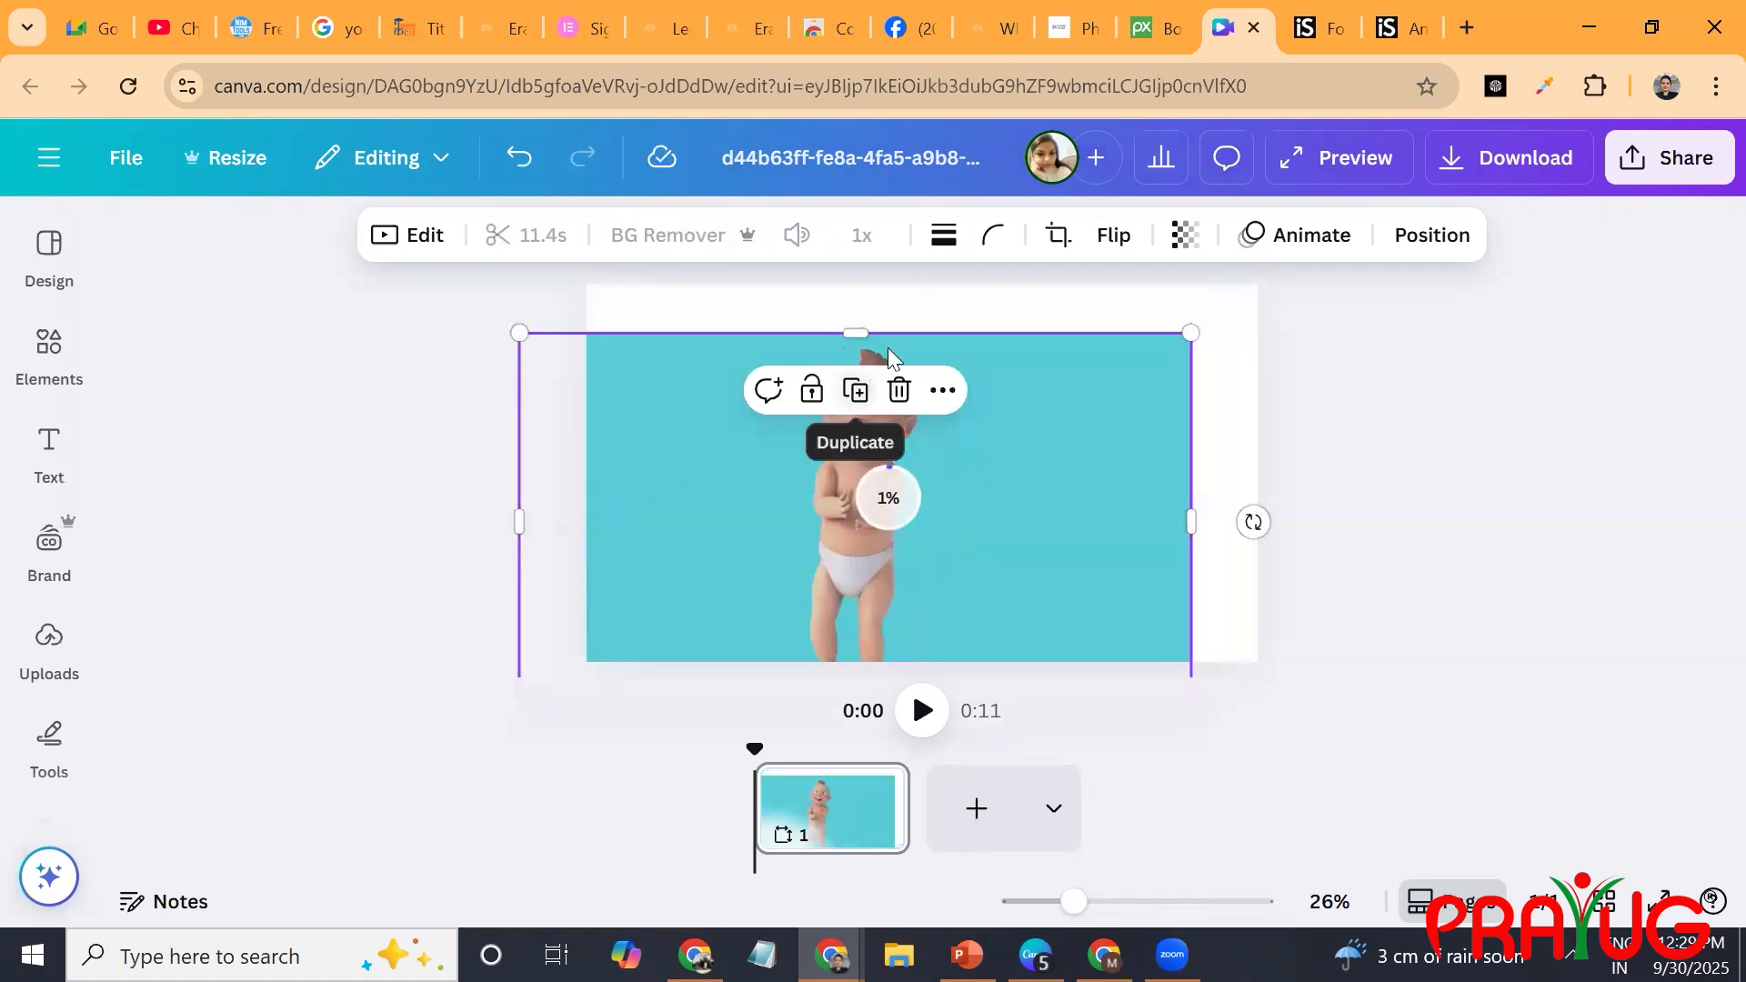
{"action": "right_click", "coordinate": [940, 304]}
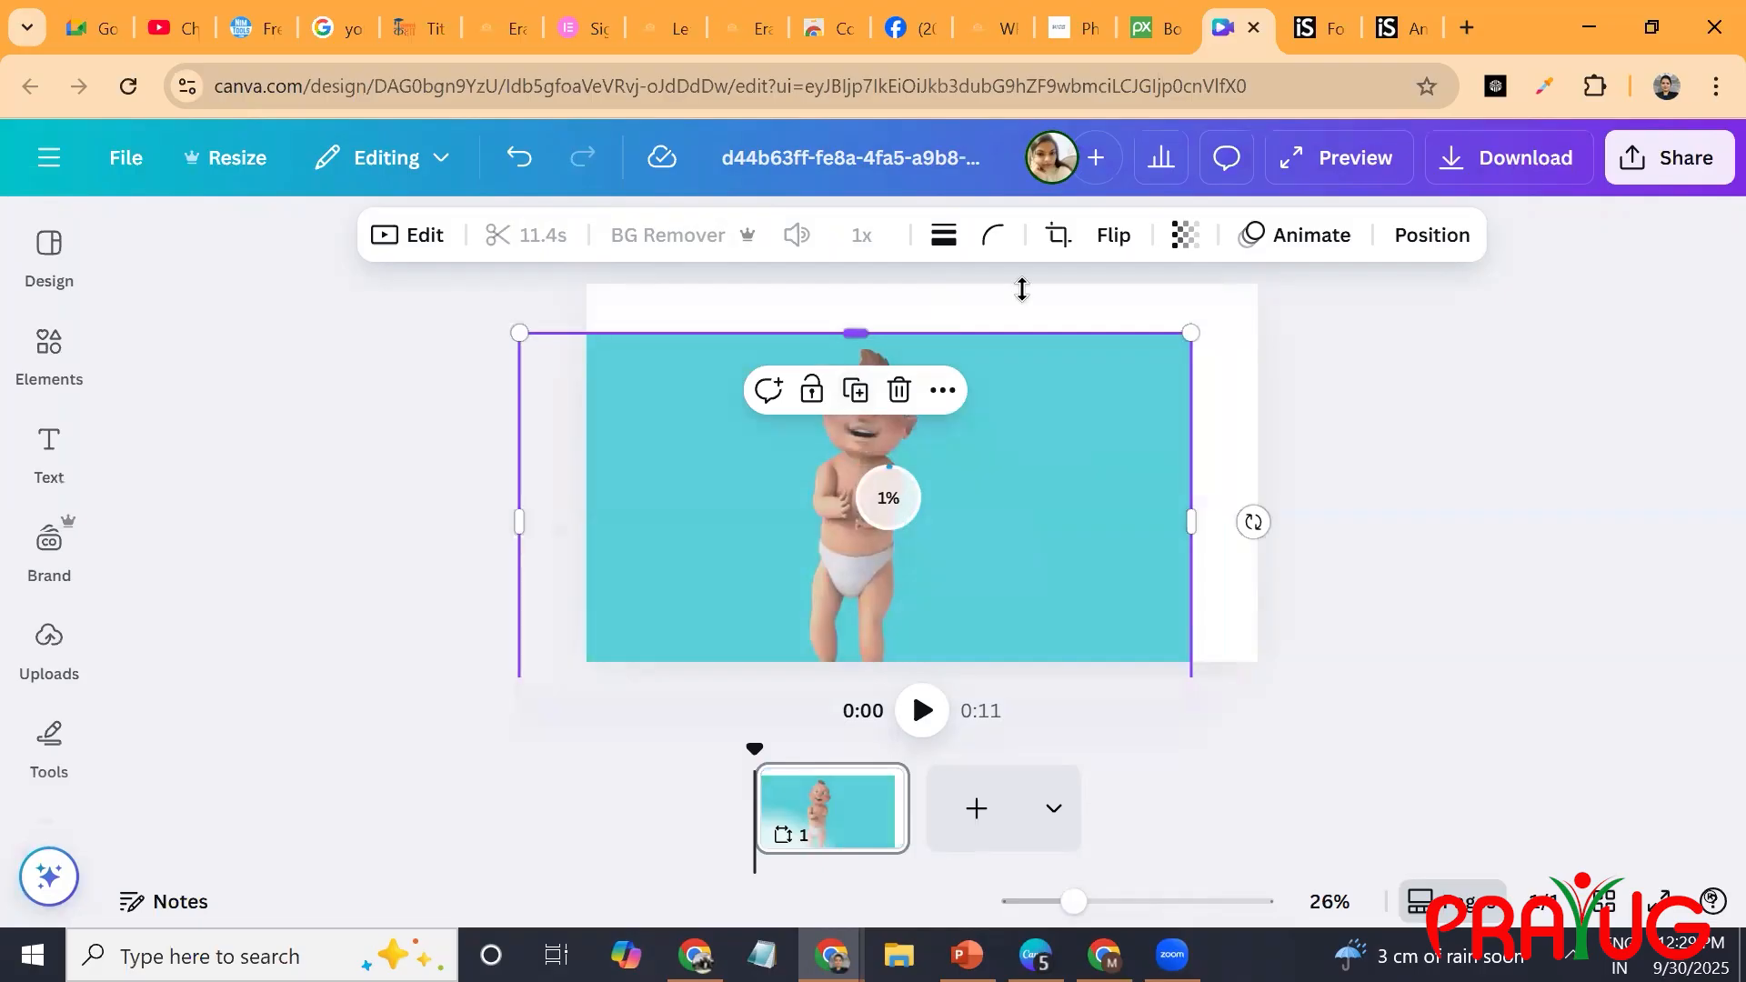
{"action": "left_click", "coordinate": [842, 326]}
{"action": "left_click_drag", "start_coordinate": [1083, 357], "coordinate": [1049, 369]}
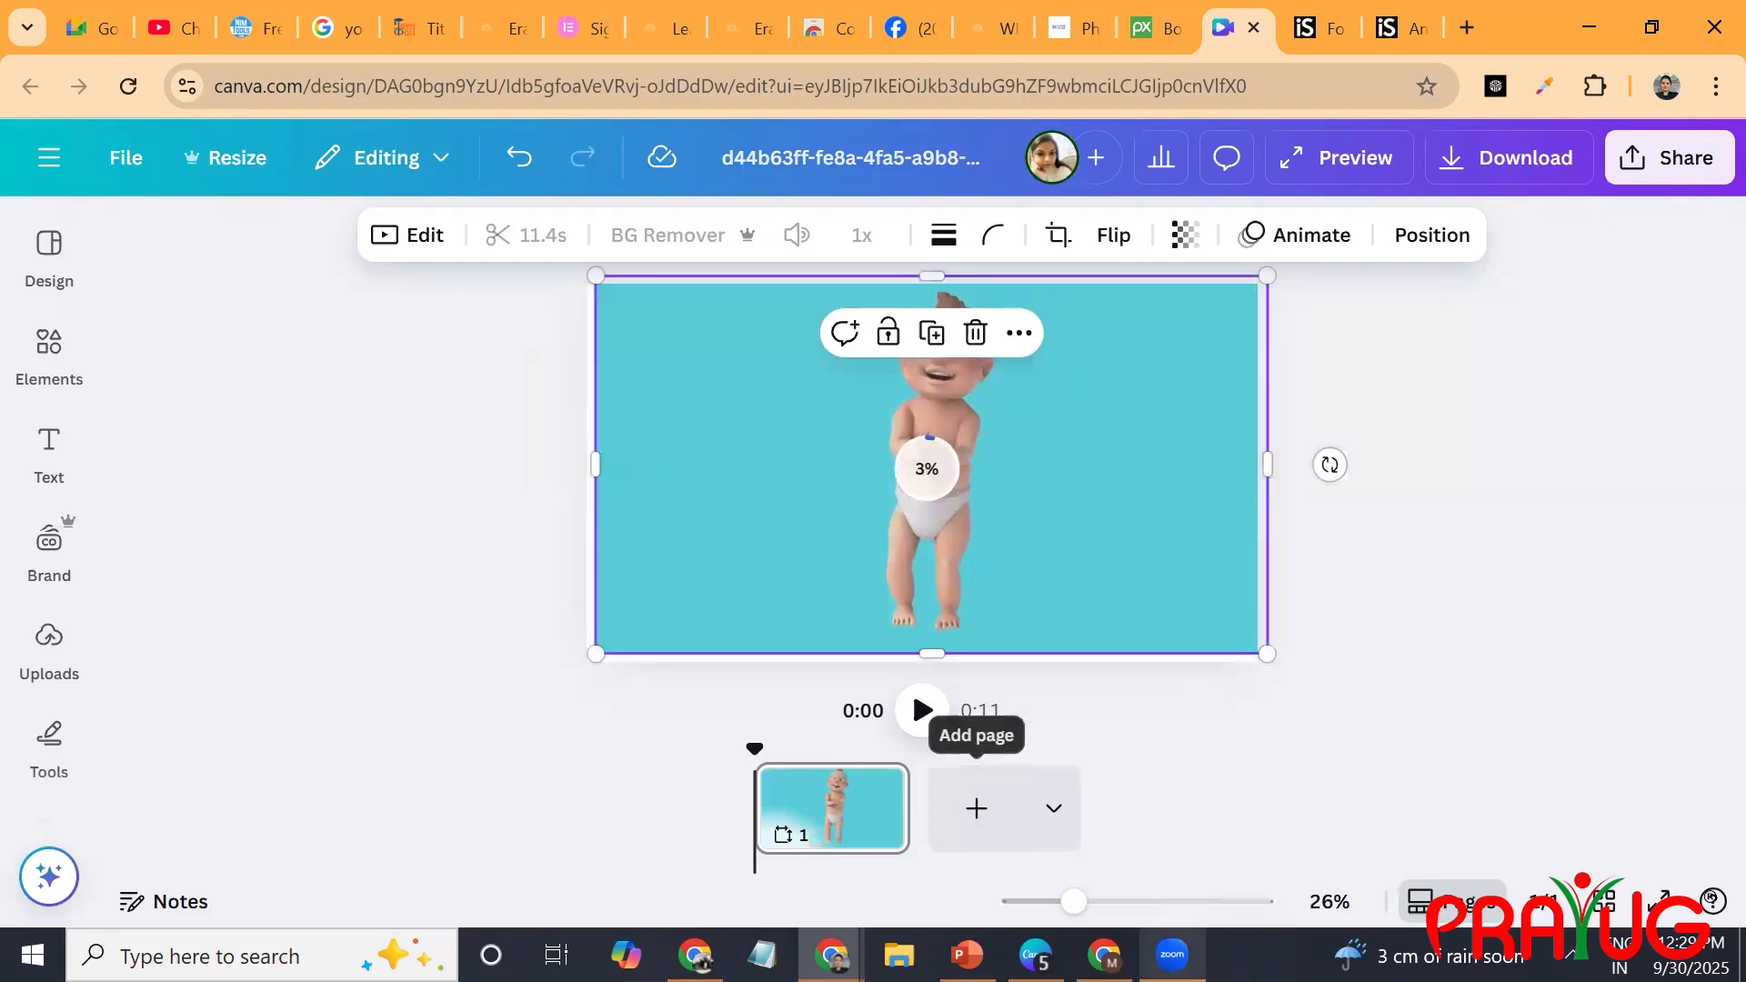
Switch to the untitled video design in the Canva desktop app and search its elements for ABC graphics.
{"action": "mouse_move", "coordinate": [1036, 955]}
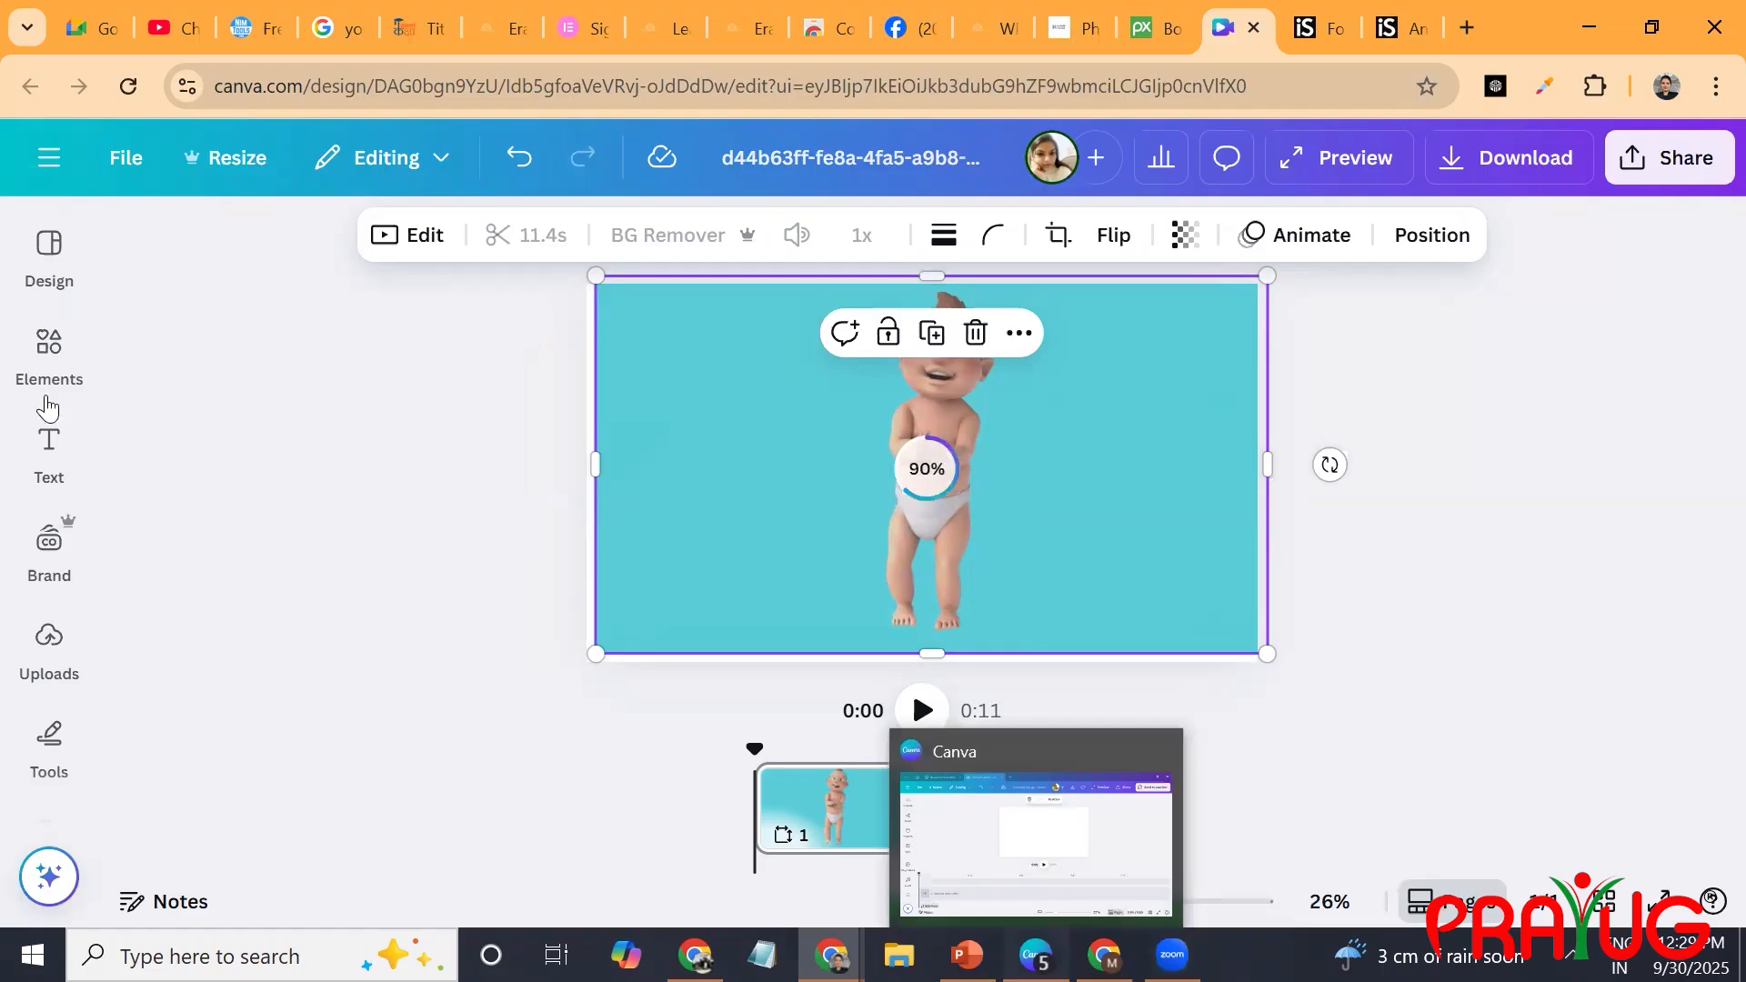
{"action": "mouse_move", "coordinate": [50, 407]}
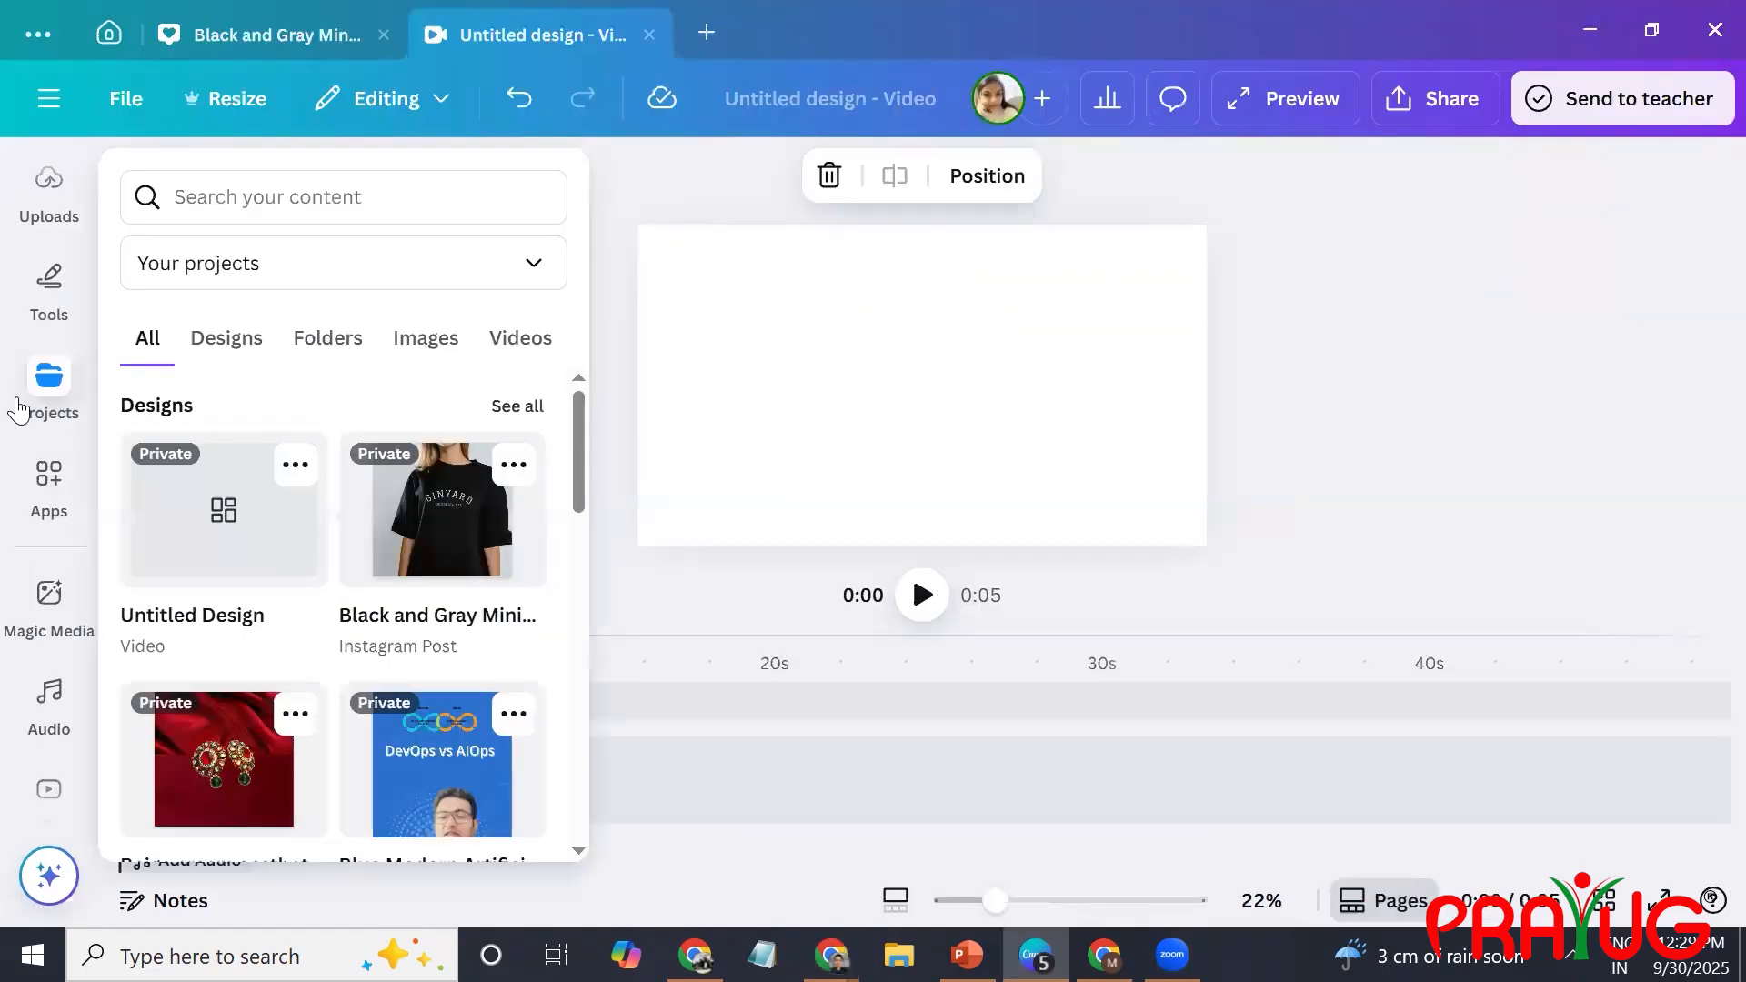
{"action": "mouse_move", "coordinate": [50, 585]}
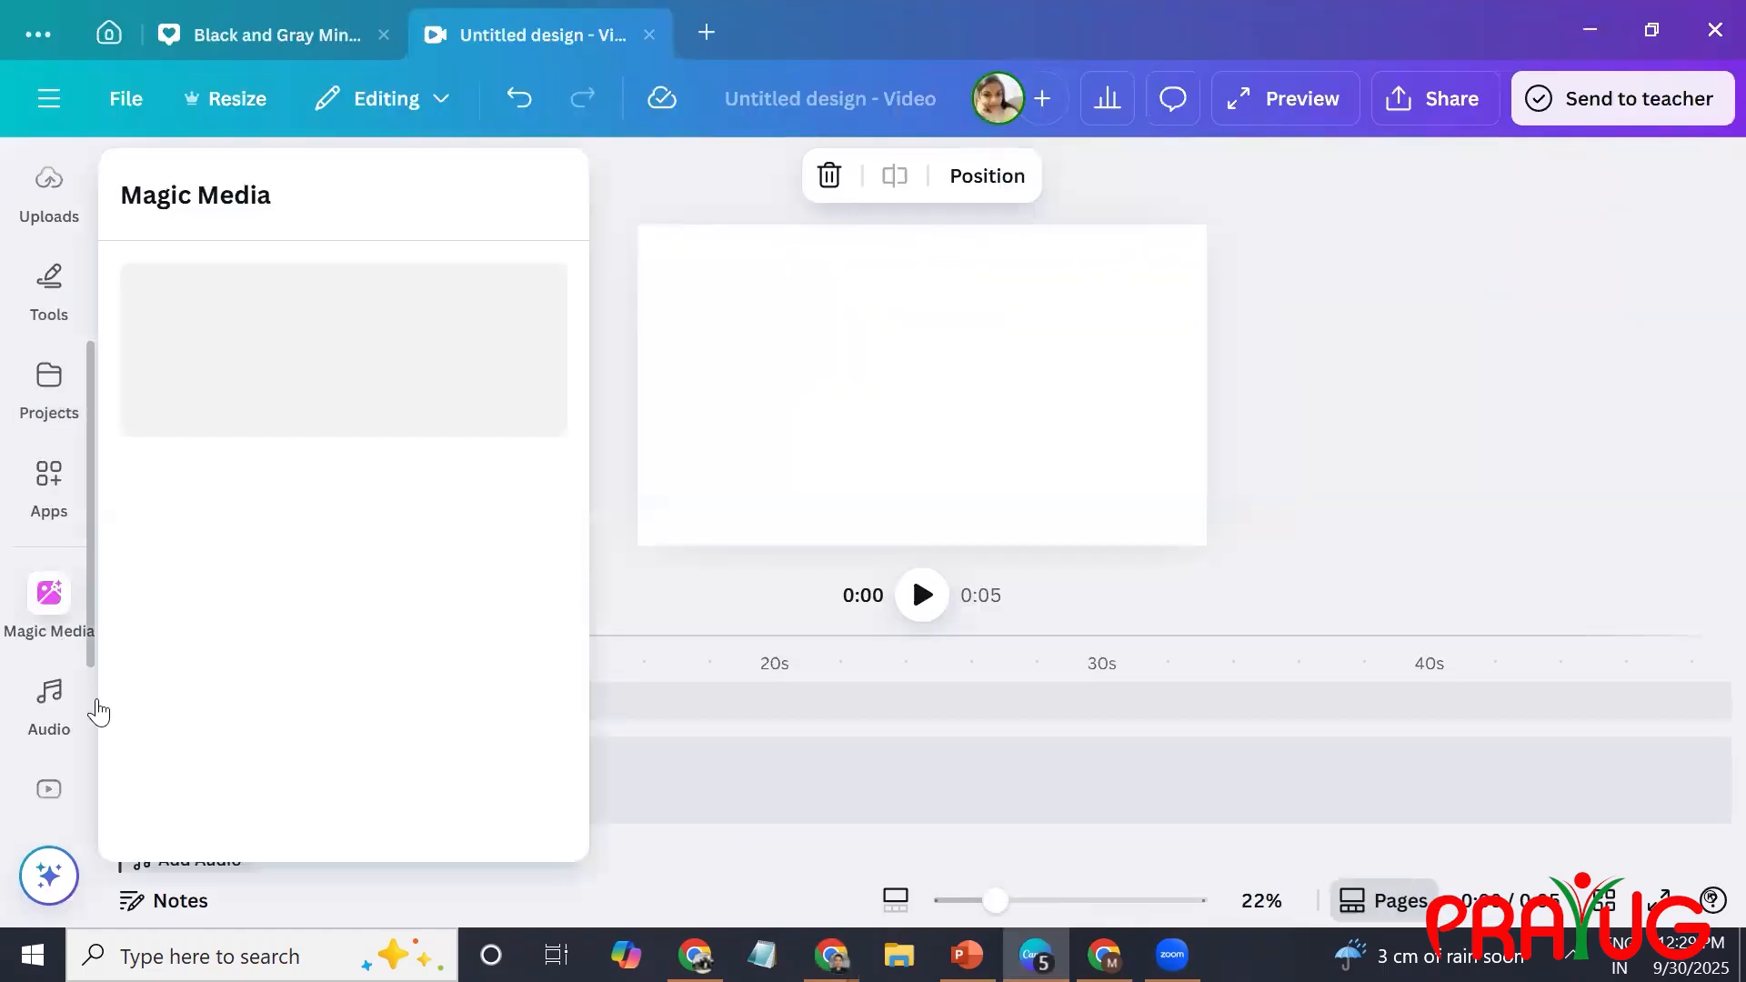
{"action": "left_click", "coordinate": [64, 693]}
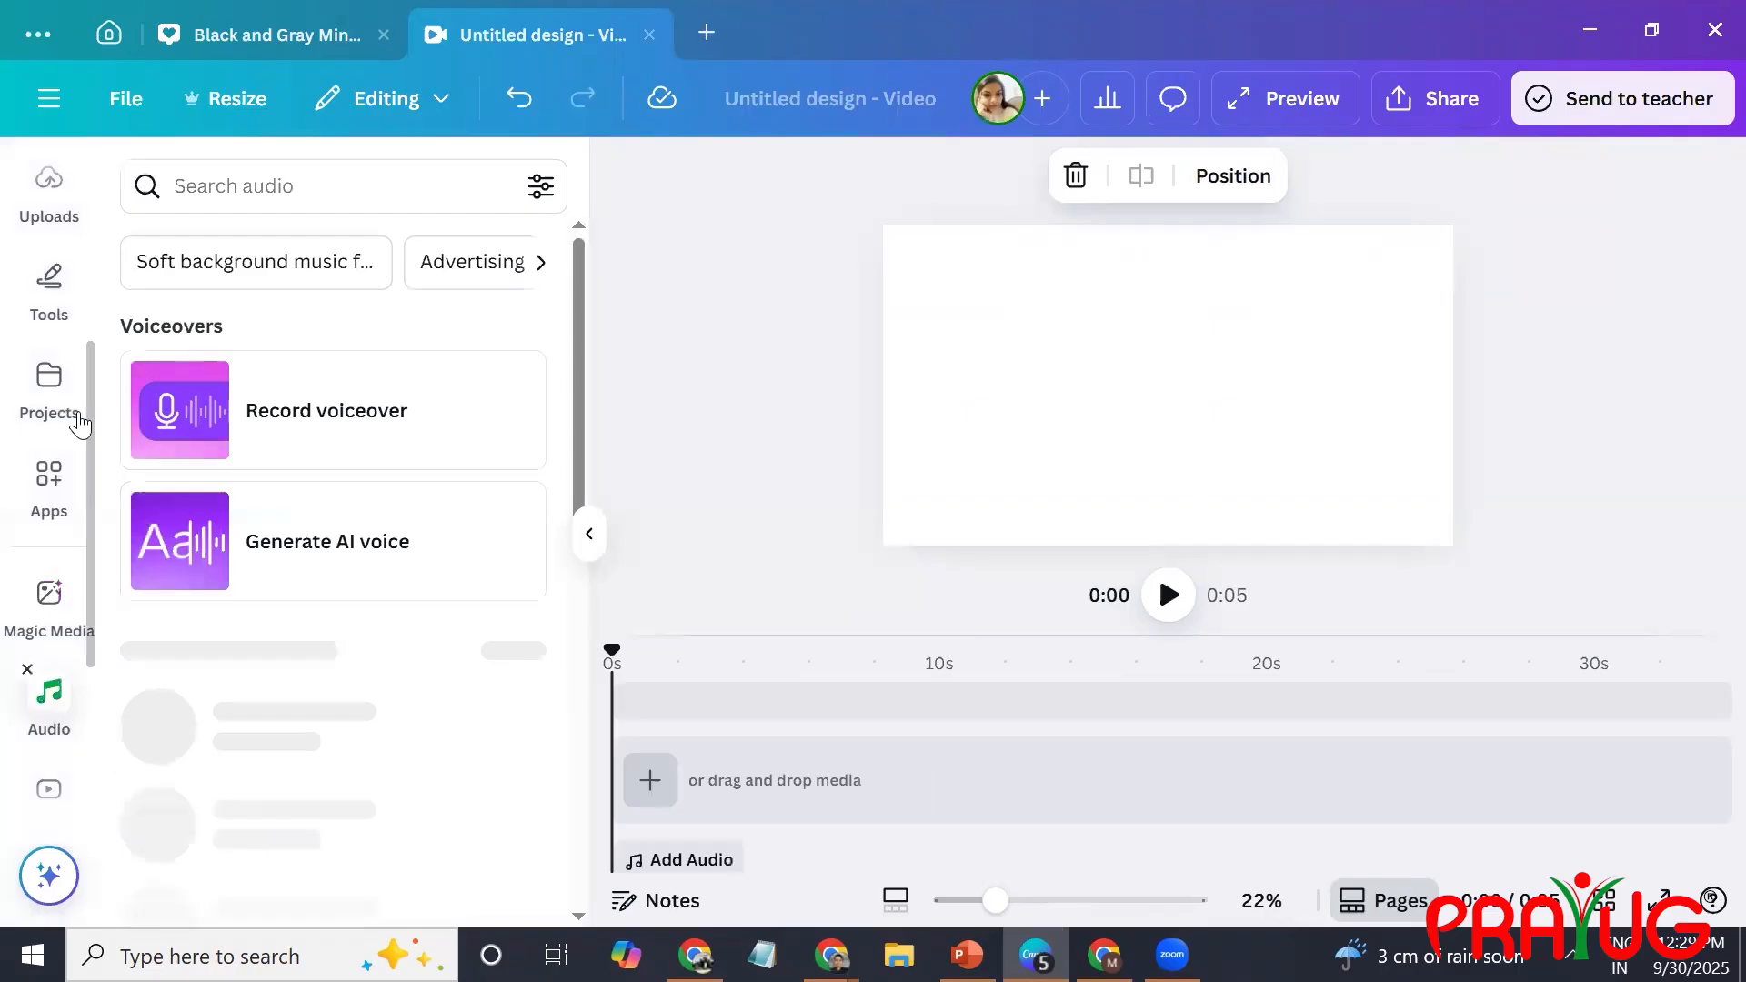
{"action": "scroll", "coordinate": [82, 318], "scroll_direction": "up", "scroll_amount": 1}
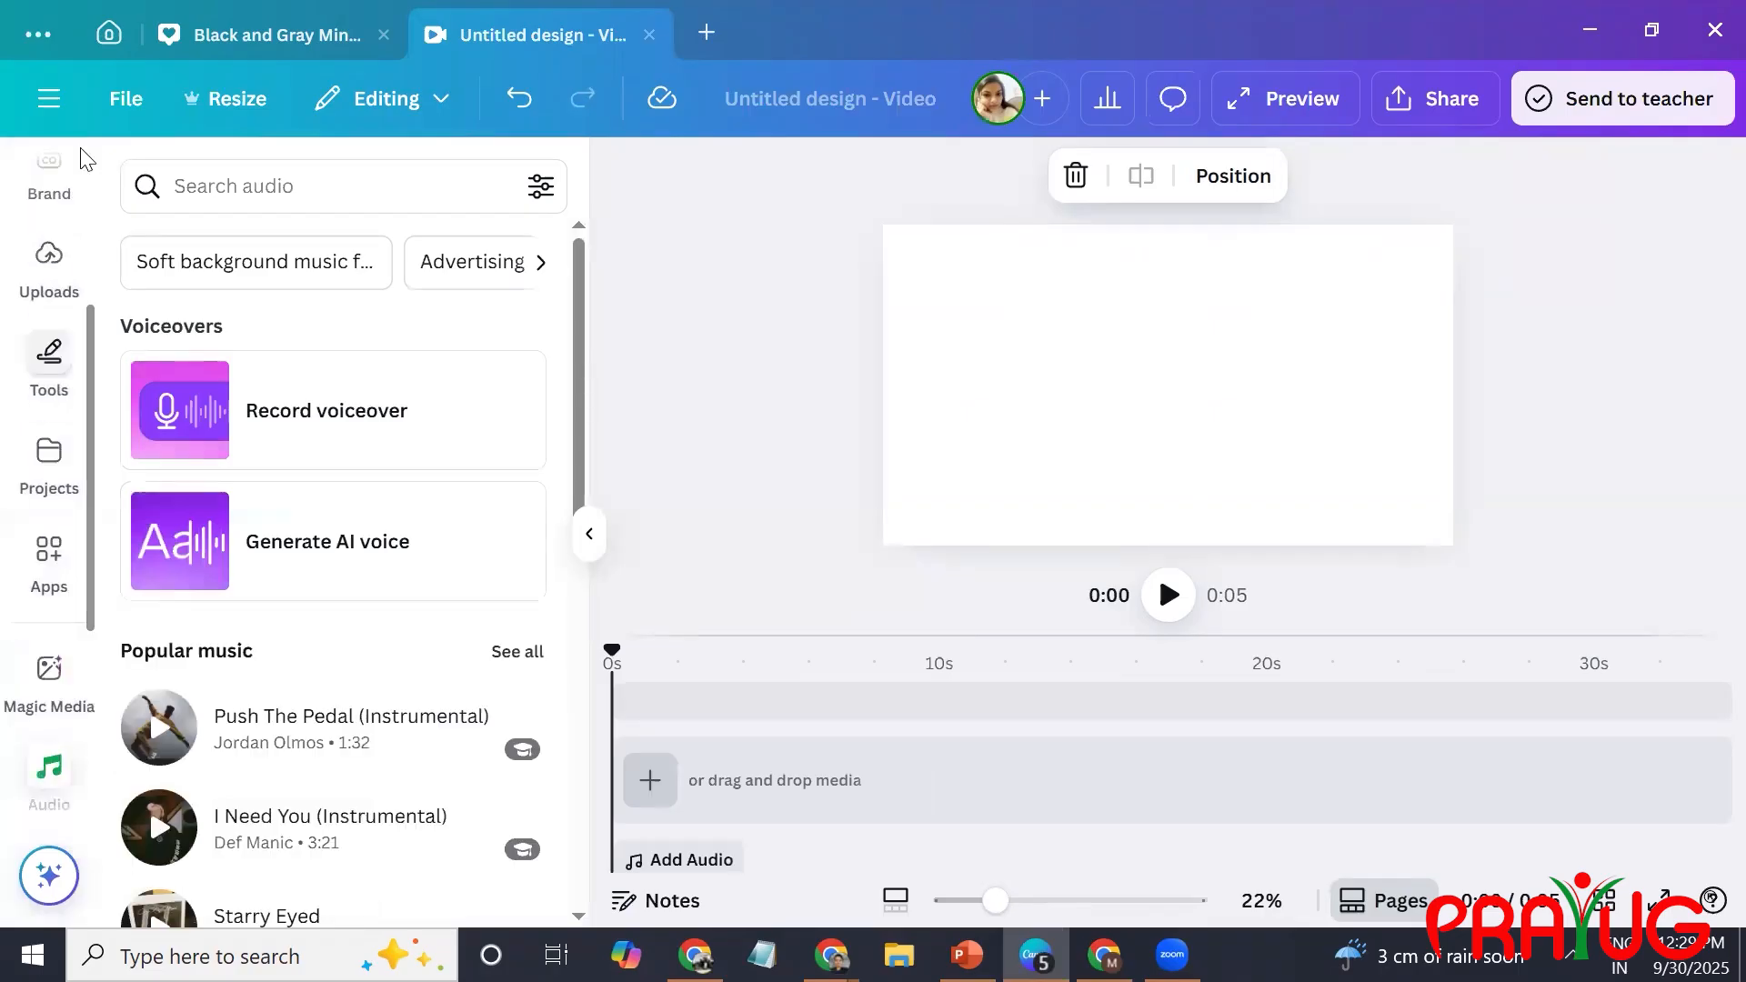
{"action": "scroll", "coordinate": [50, 173], "scroll_direction": "up", "scroll_amount": 3}
{"action": "left_click", "coordinate": [49, 194]}
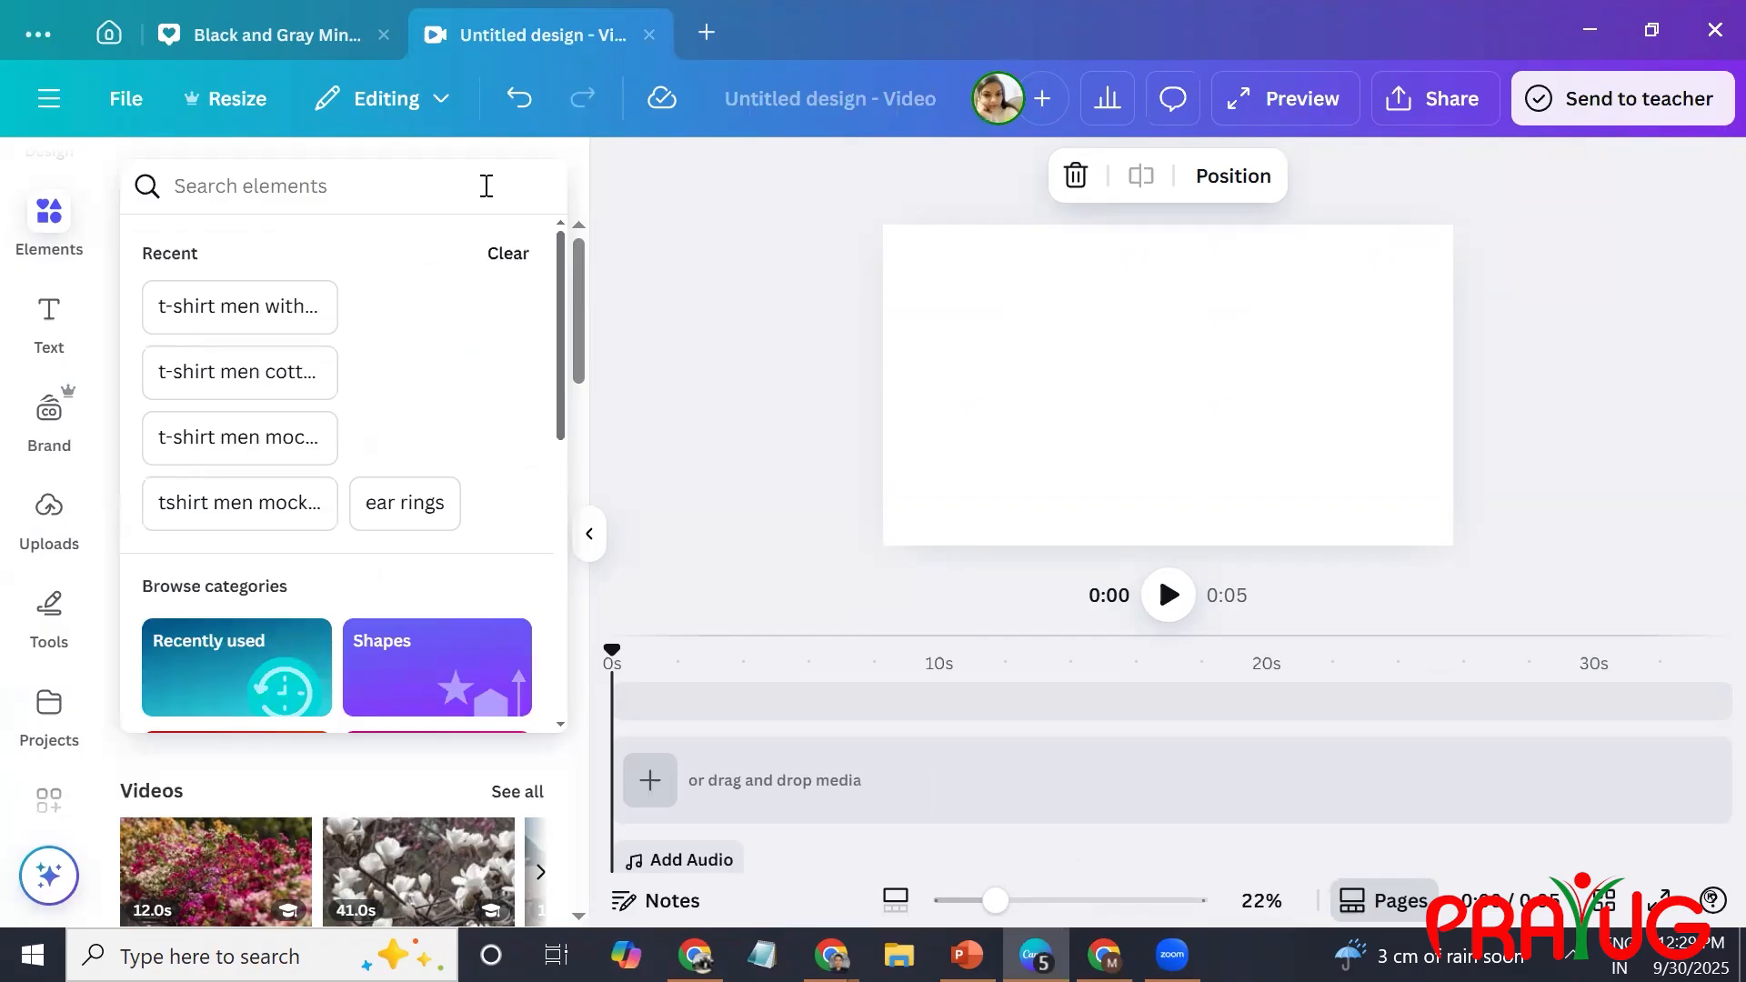
{"action": "type", "text": "ABS"}
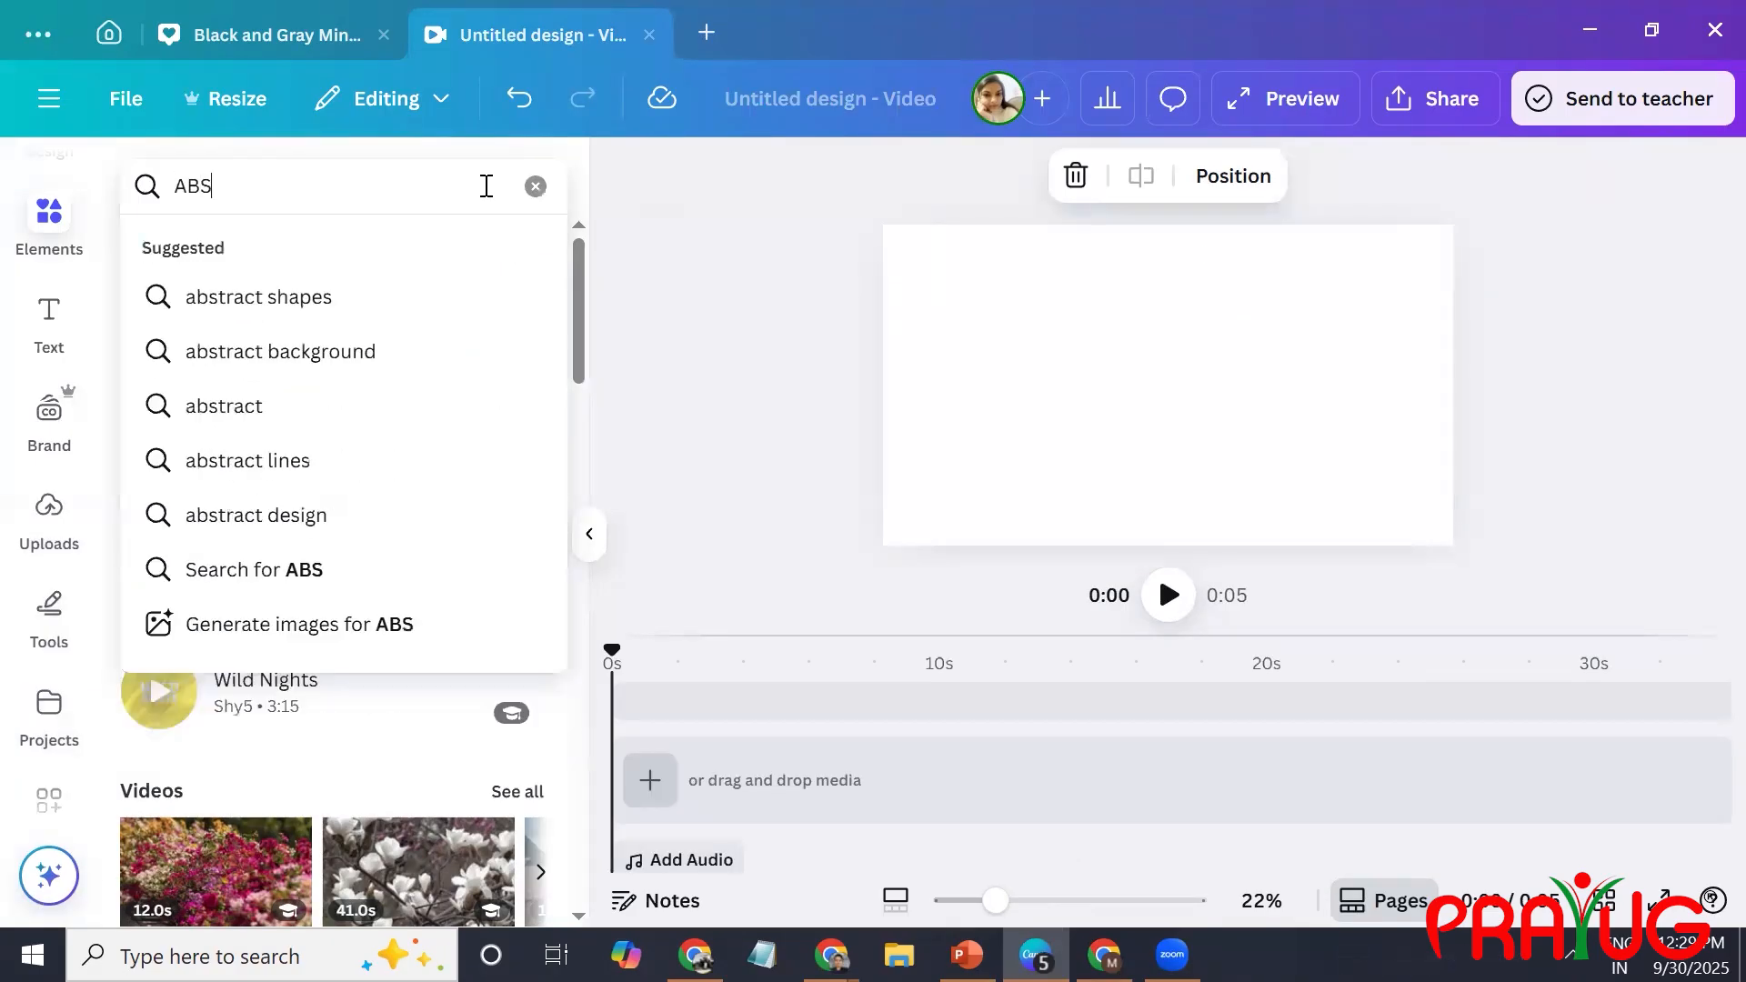
{"action": "key", "text": "BackSpace"}
{"action": "type", "text": "C"}
{"action": "key", "text": "Return"}
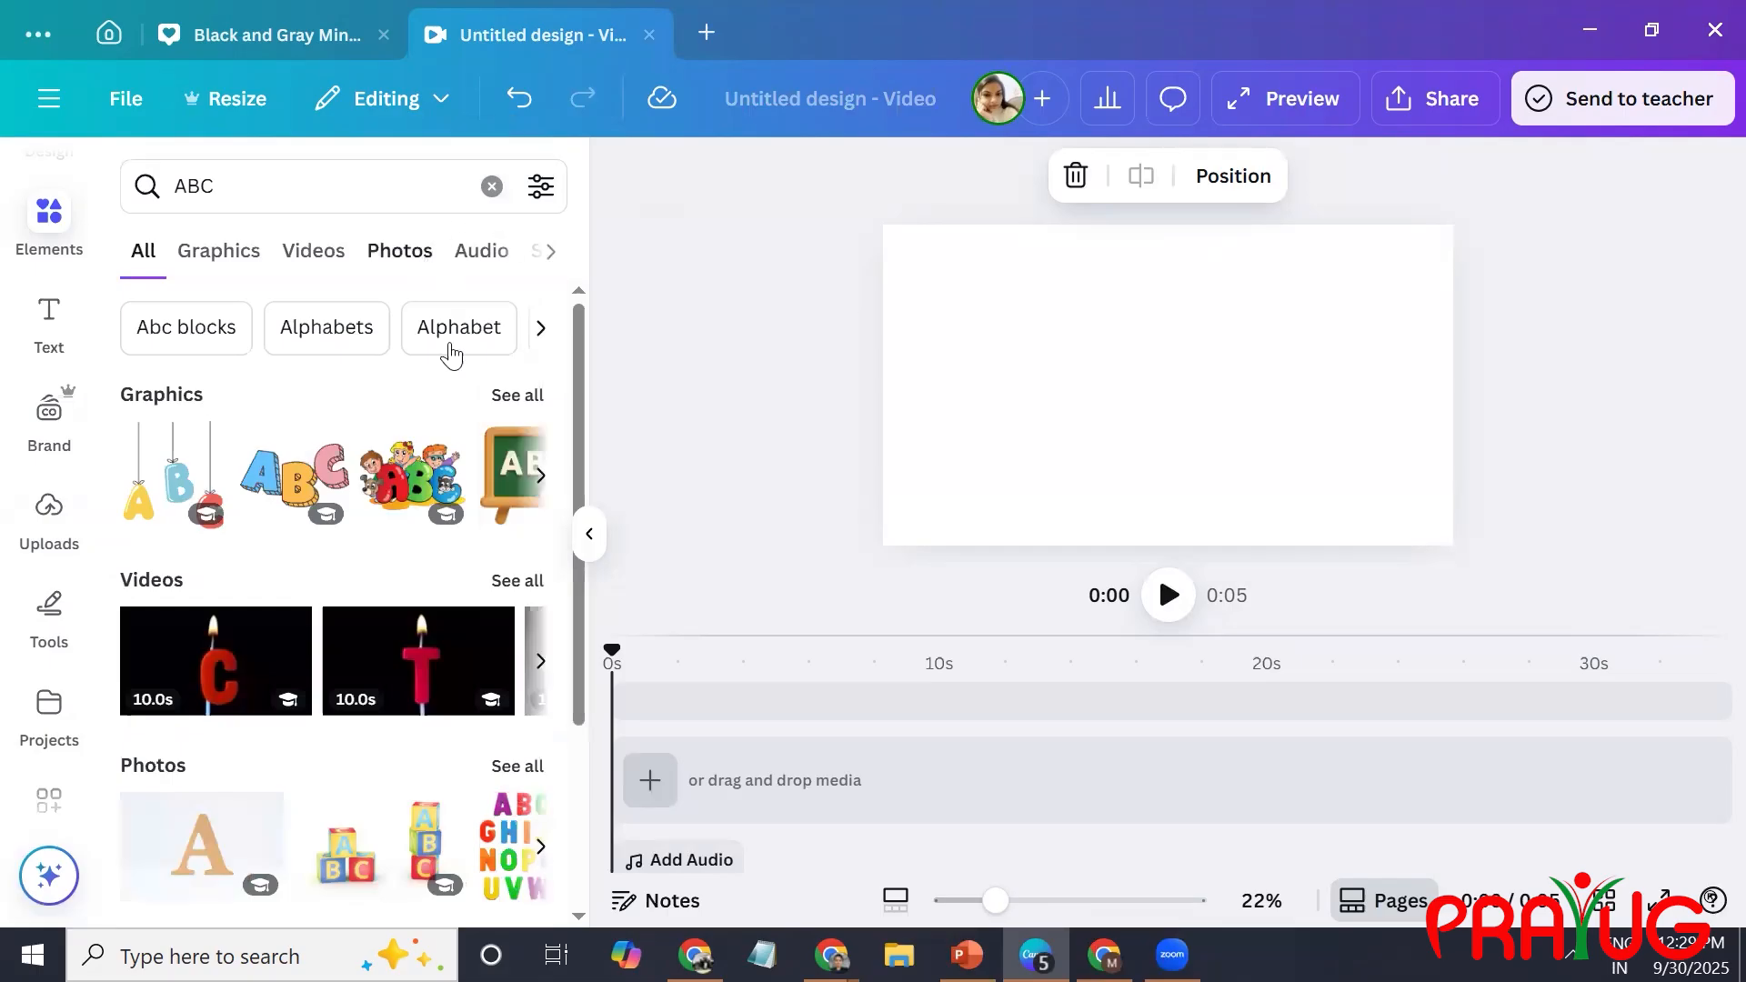
{"action": "left_click", "coordinate": [252, 259]}
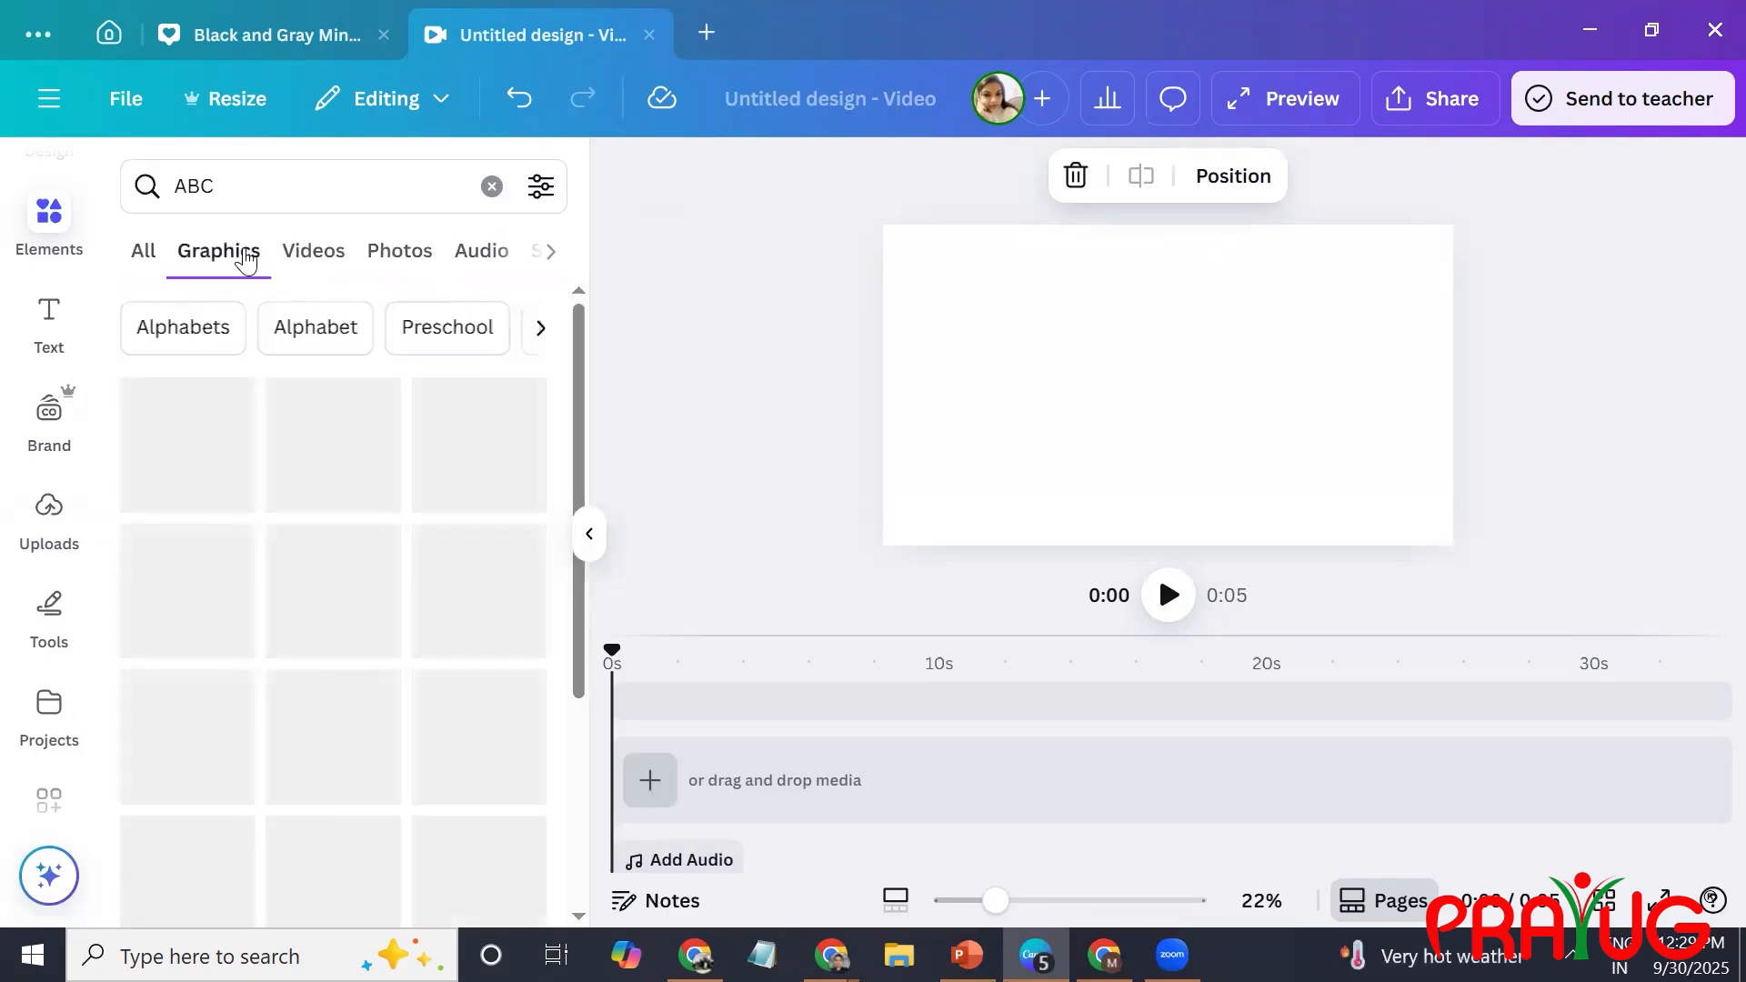
Refine the graphics search to "ABC Moving and animated".
{"action": "left_click", "coordinate": [268, 181]}
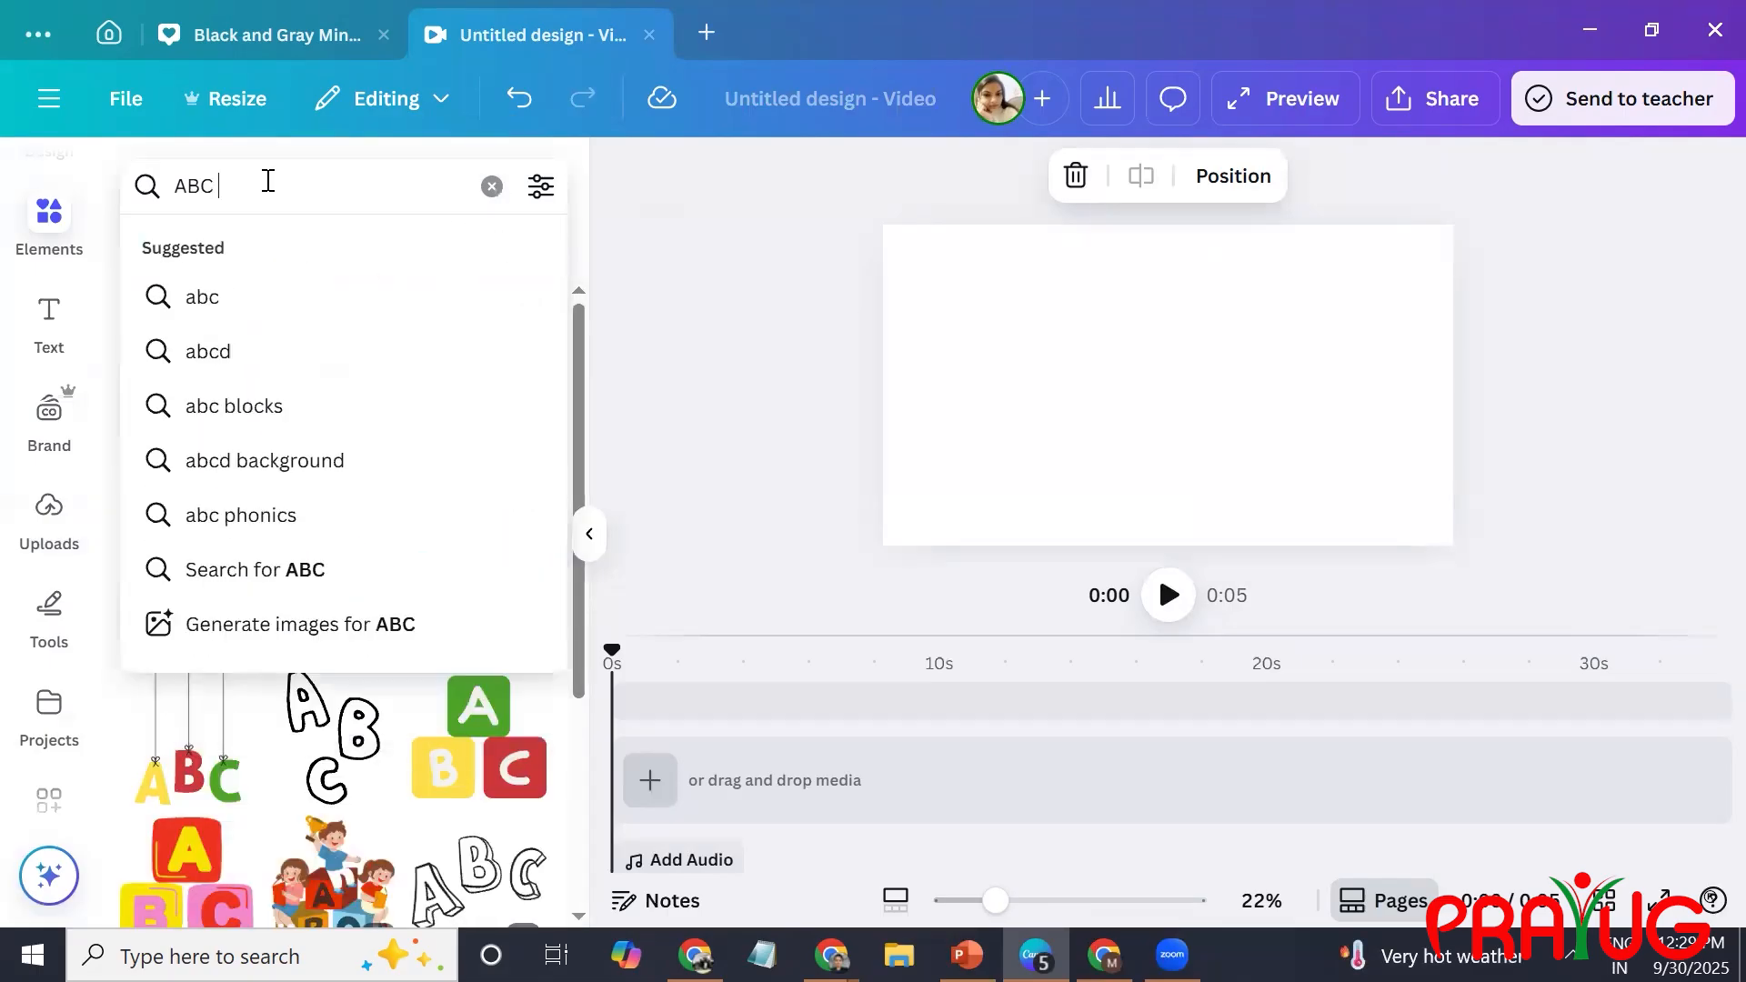
{"action": "type", "text": "Mo"}
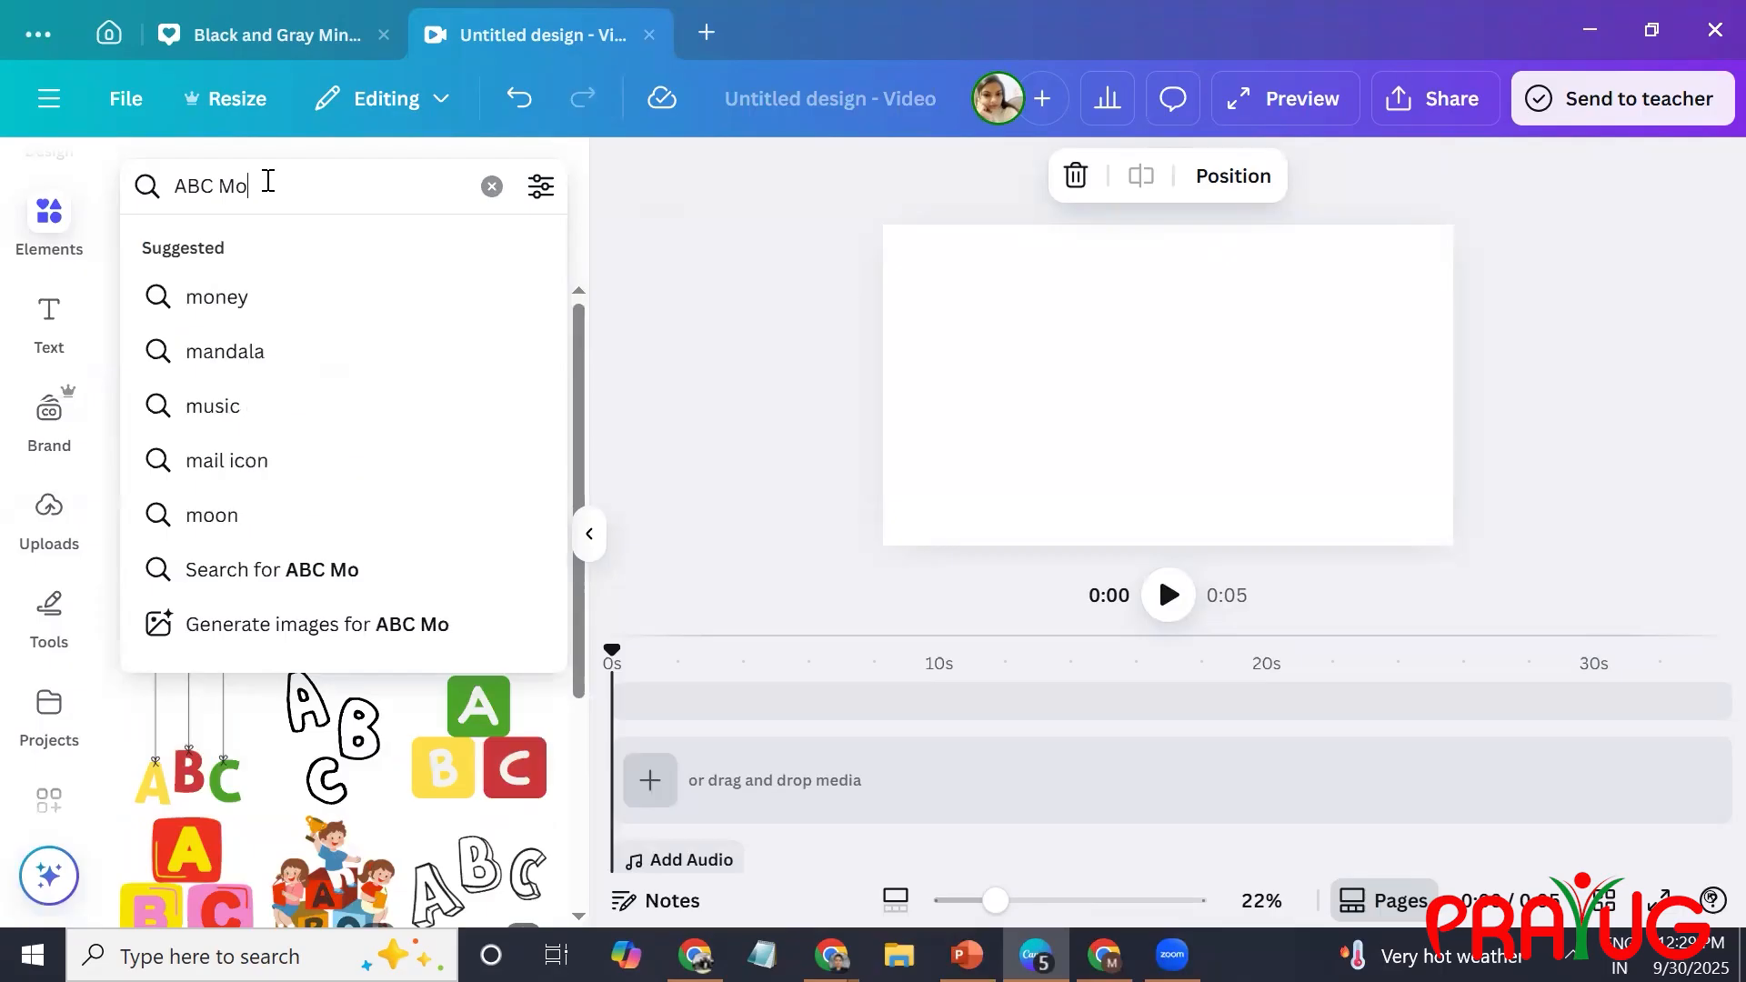
{"action": "type", "text": "ving and"}
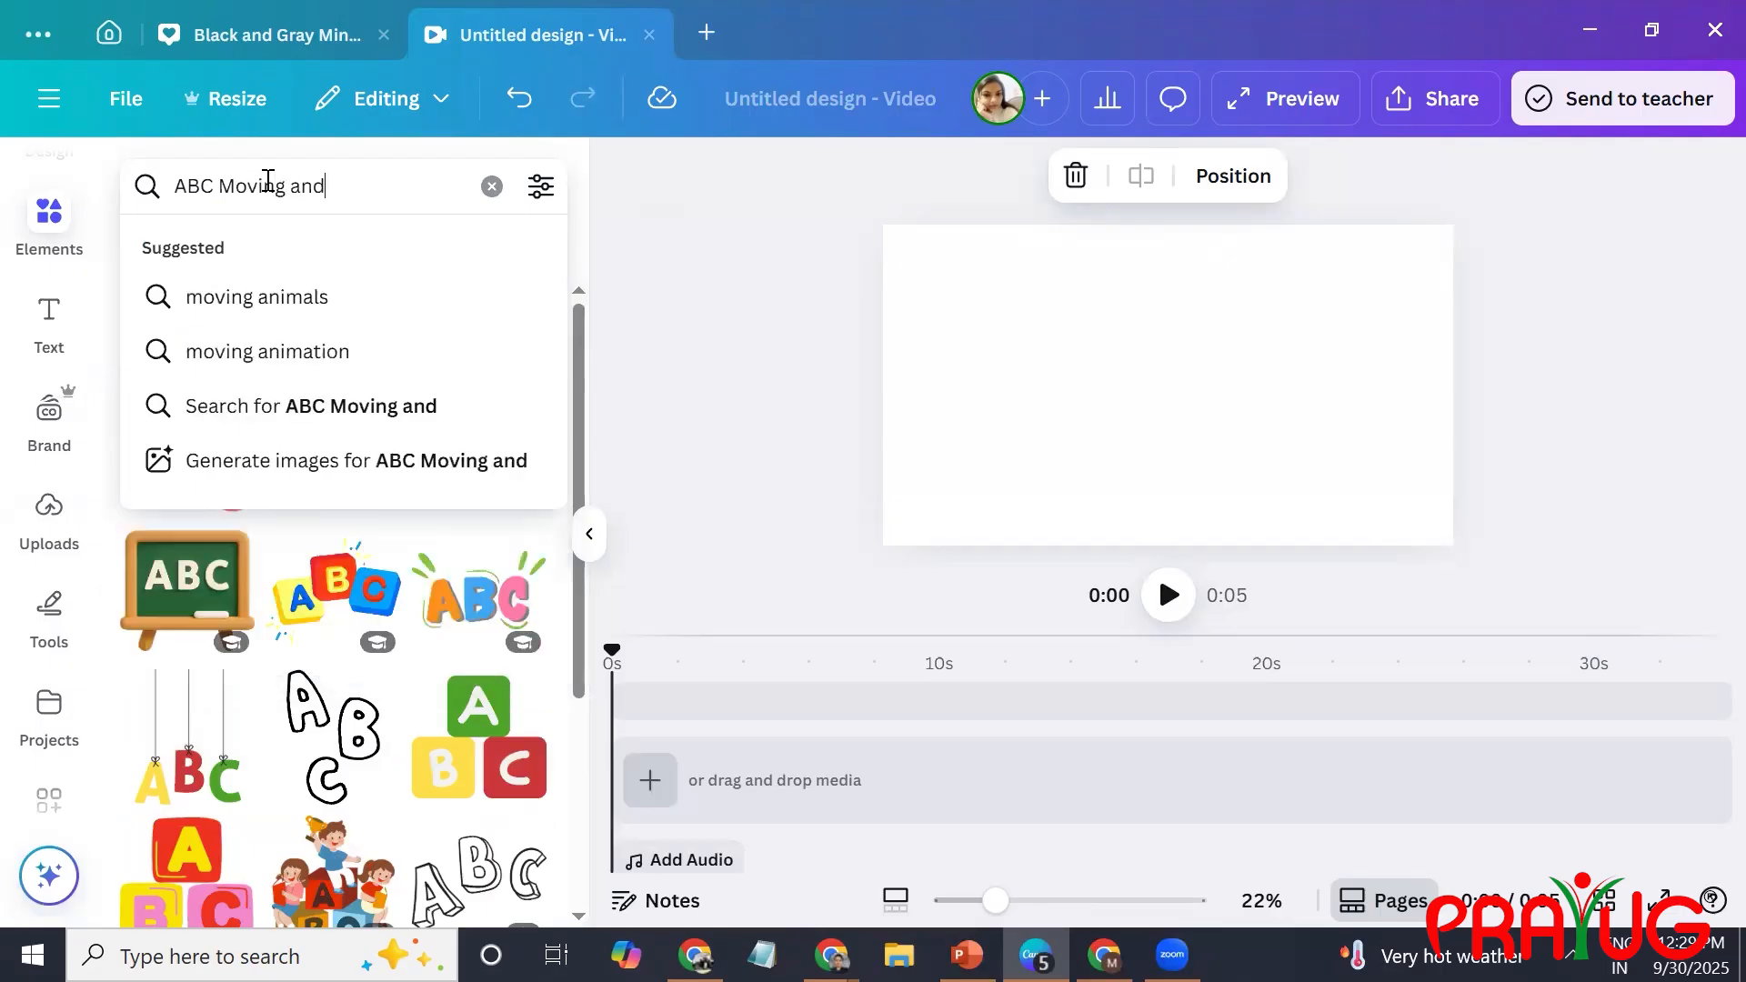
{"action": "type", "text": " animated"}
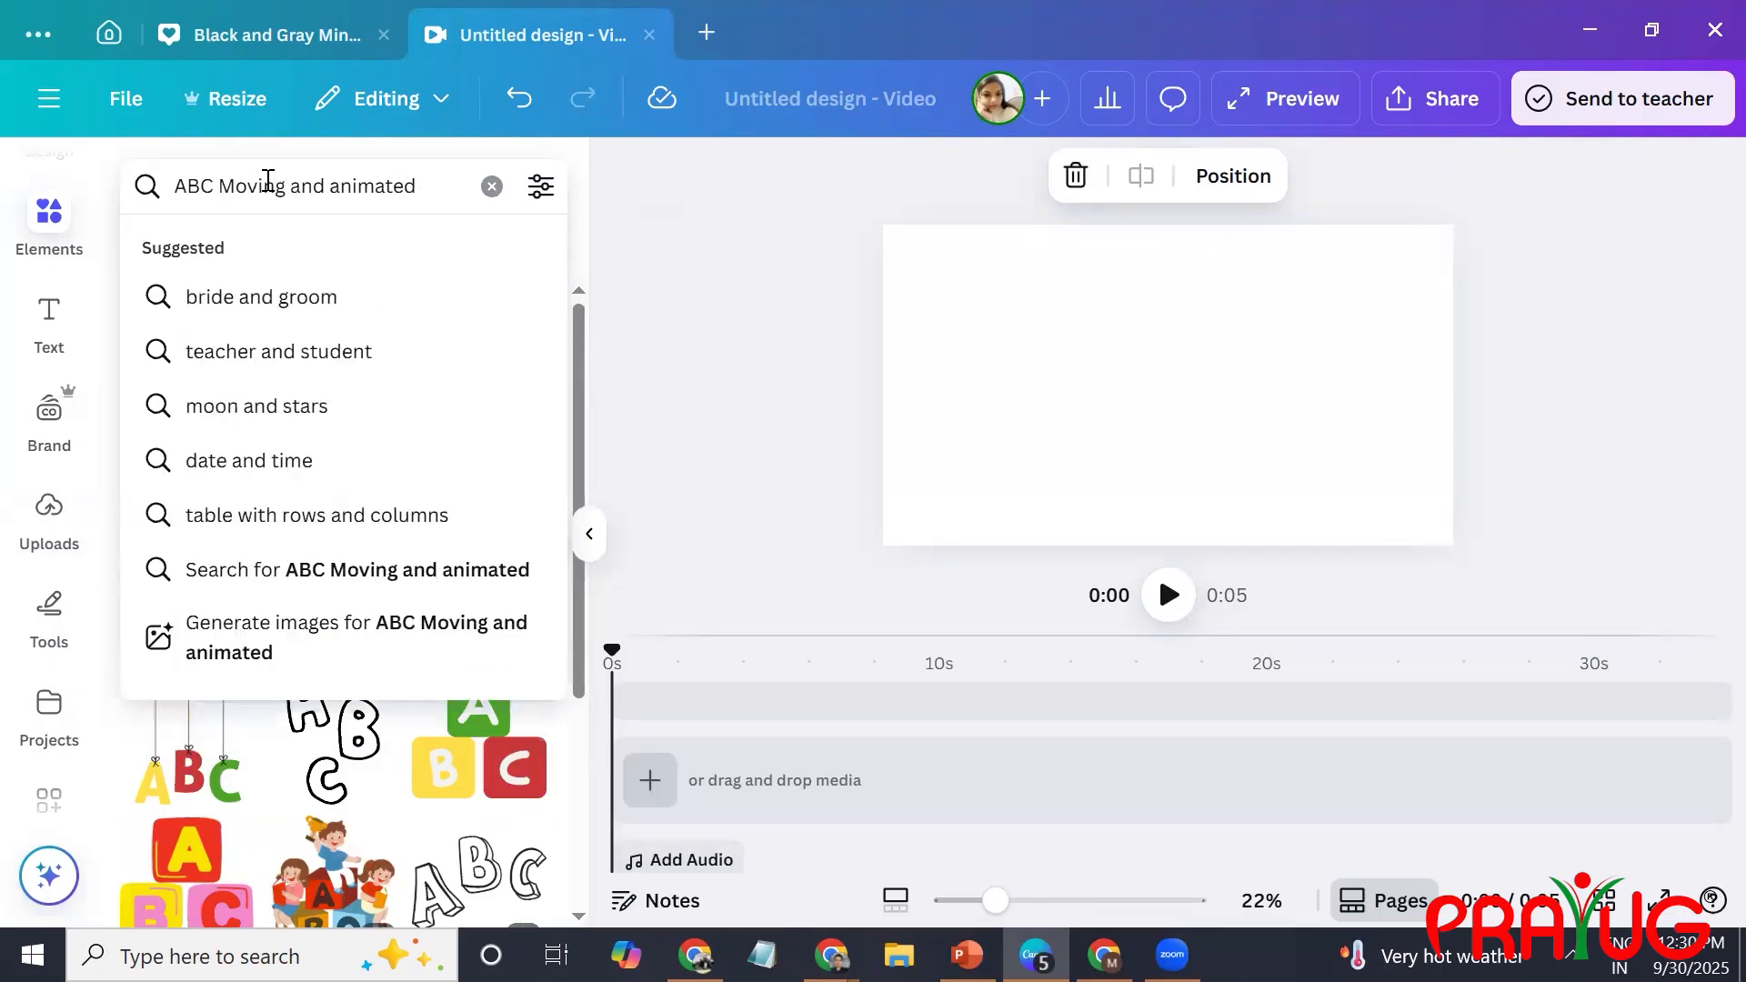
{"action": "key", "text": "Return"}
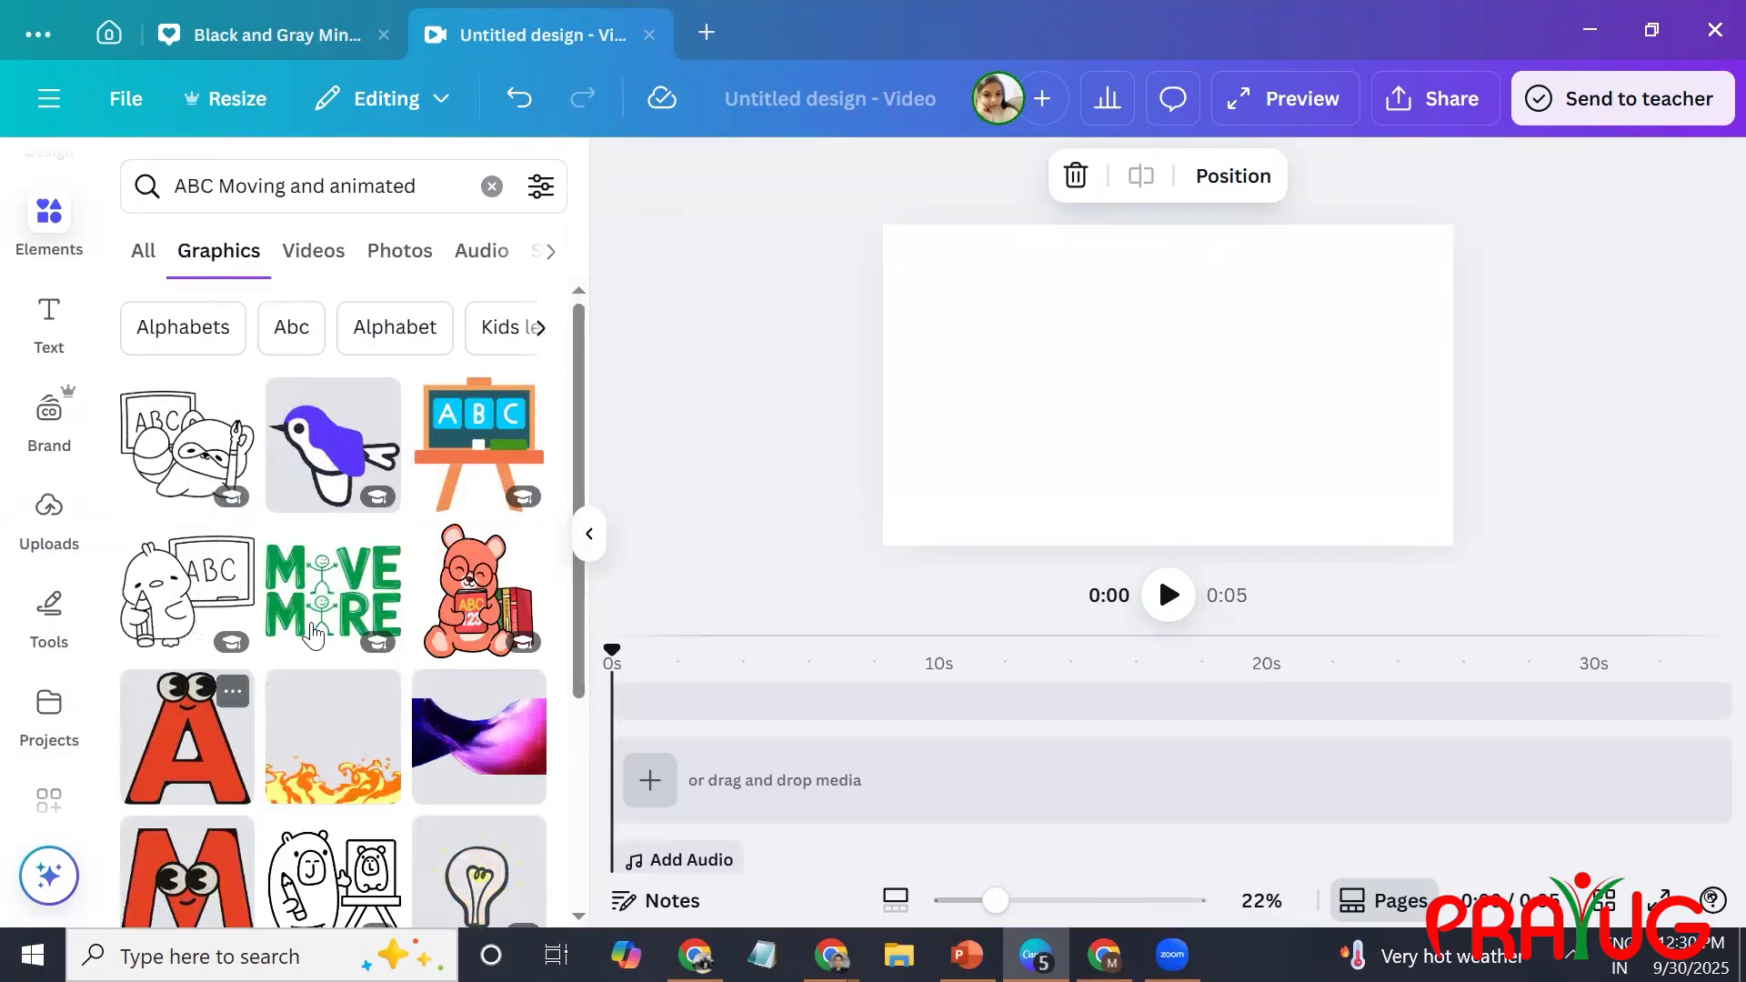
Add the red bear holding an ABC book to the page, shrunk and placed in the page's lower-left corner.
{"action": "scroll", "coordinate": [580, 451], "scroll_direction": "down", "scroll_amount": 1}
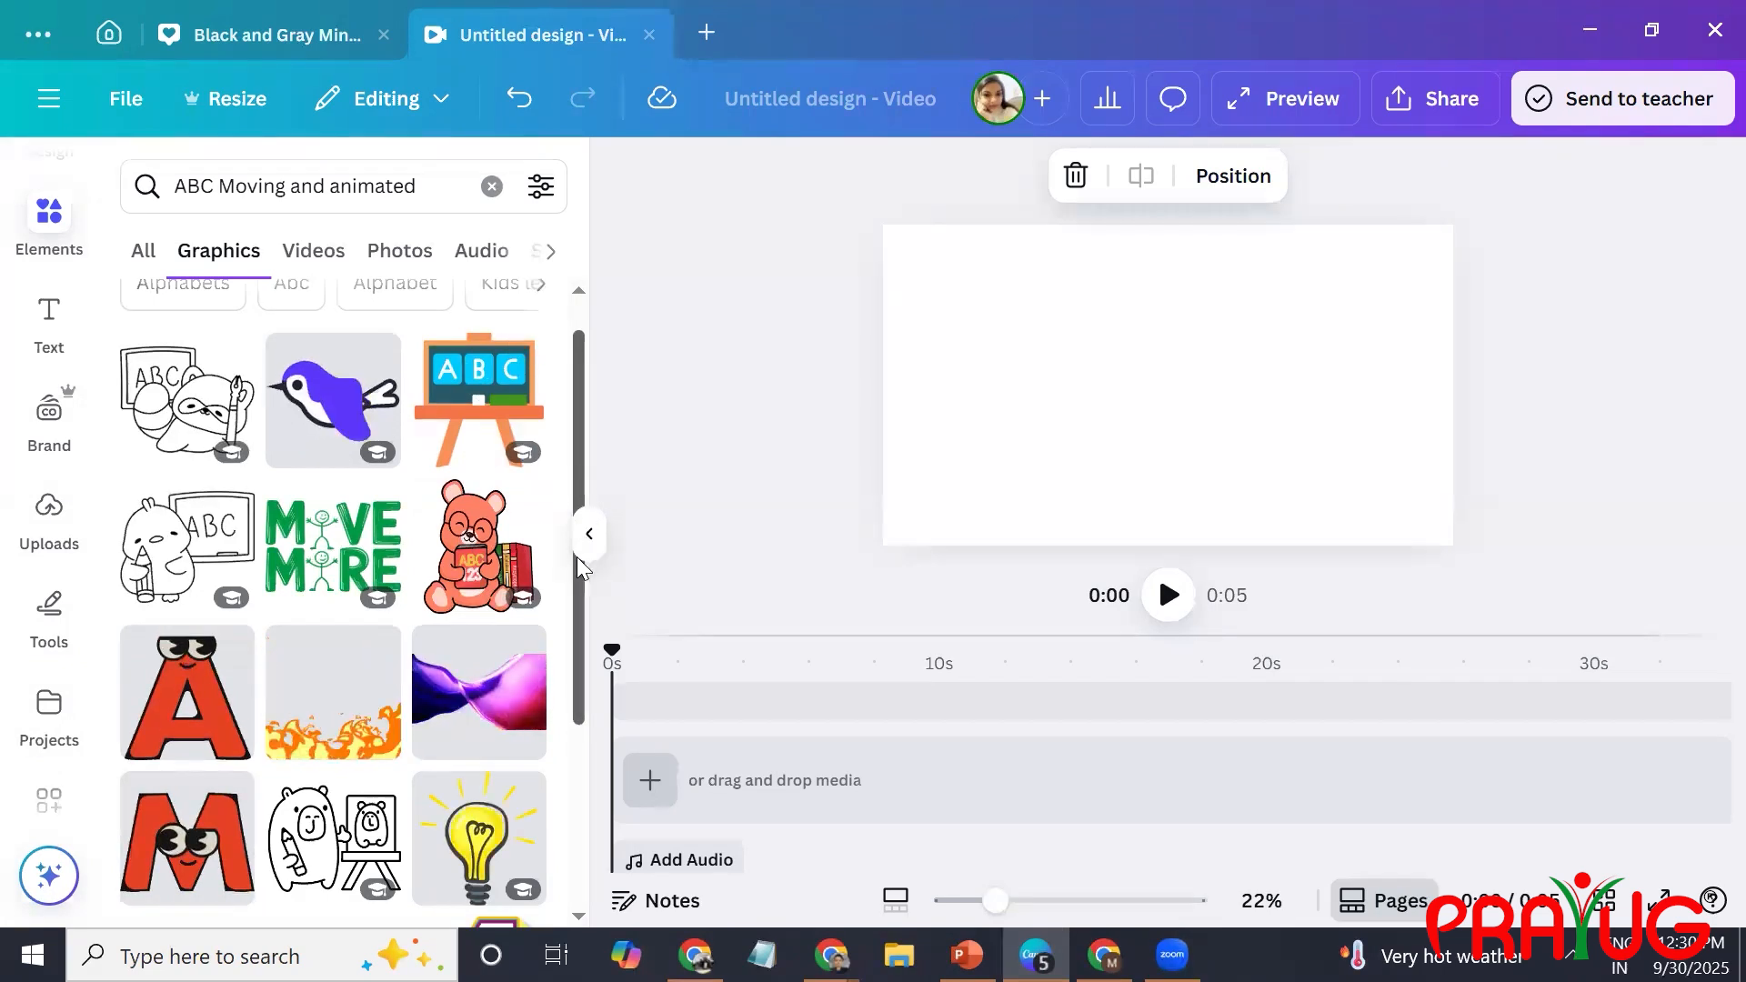
{"action": "left_click", "coordinate": [479, 548]}
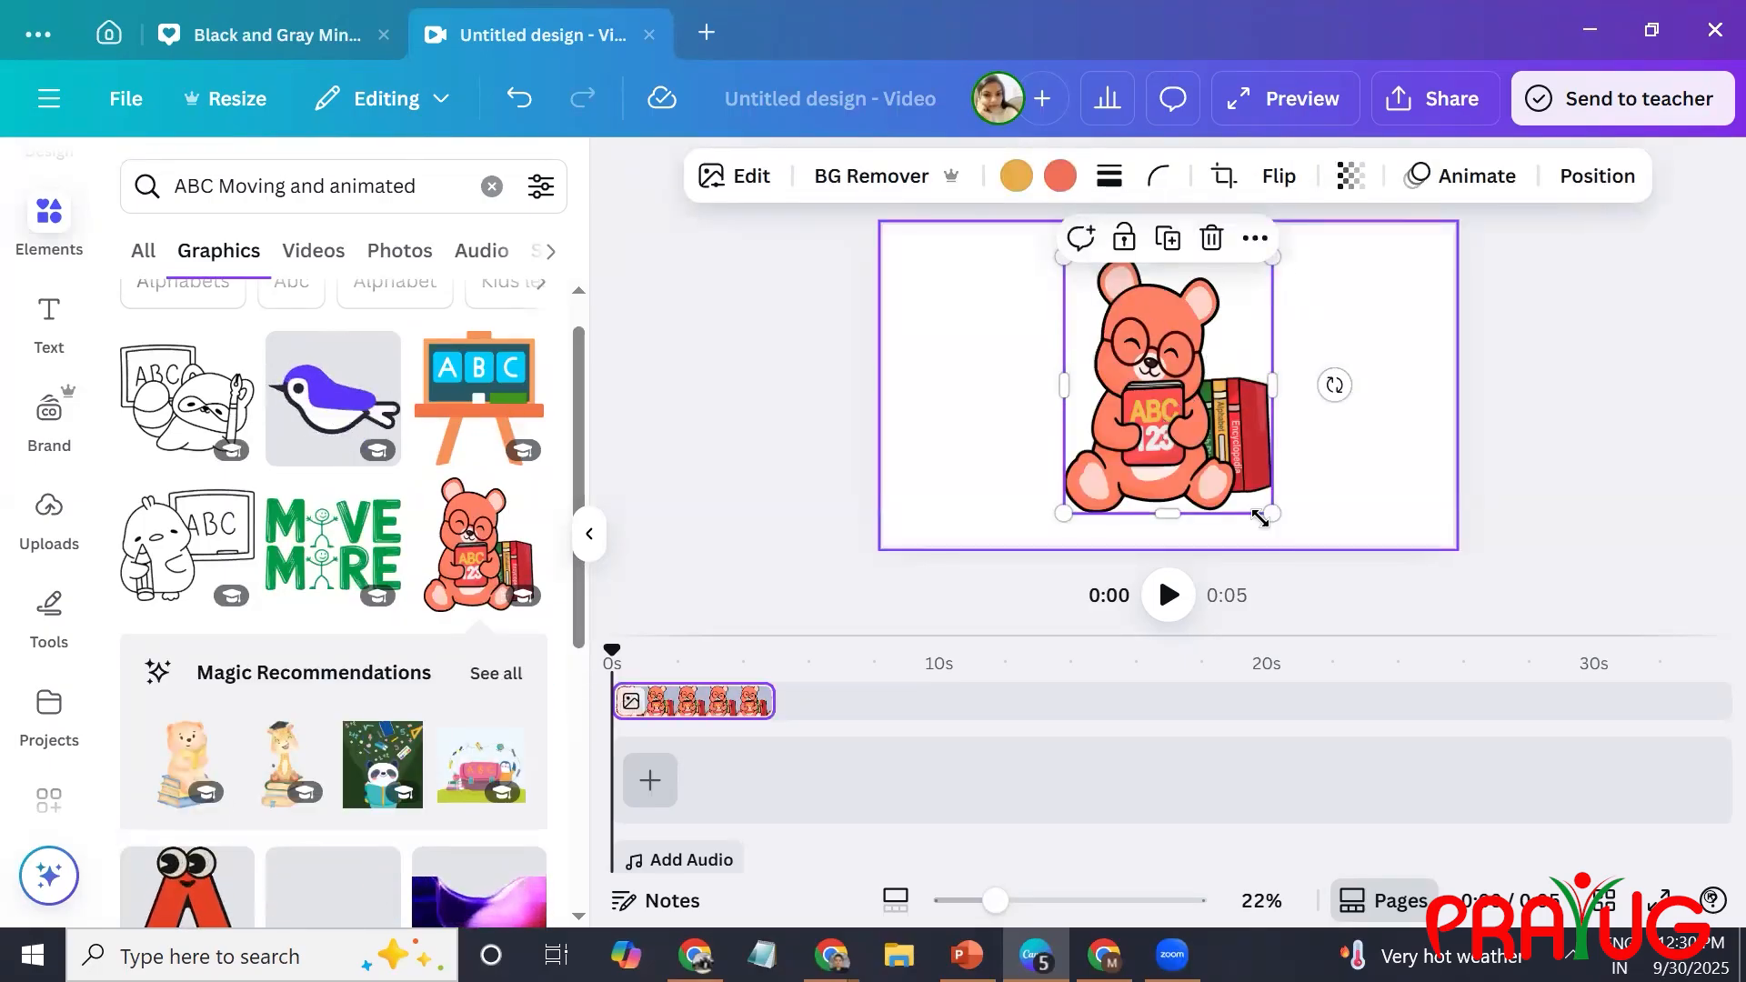
{"action": "left_click_drag", "start_coordinate": [1222, 457], "coordinate": [980, 457]}
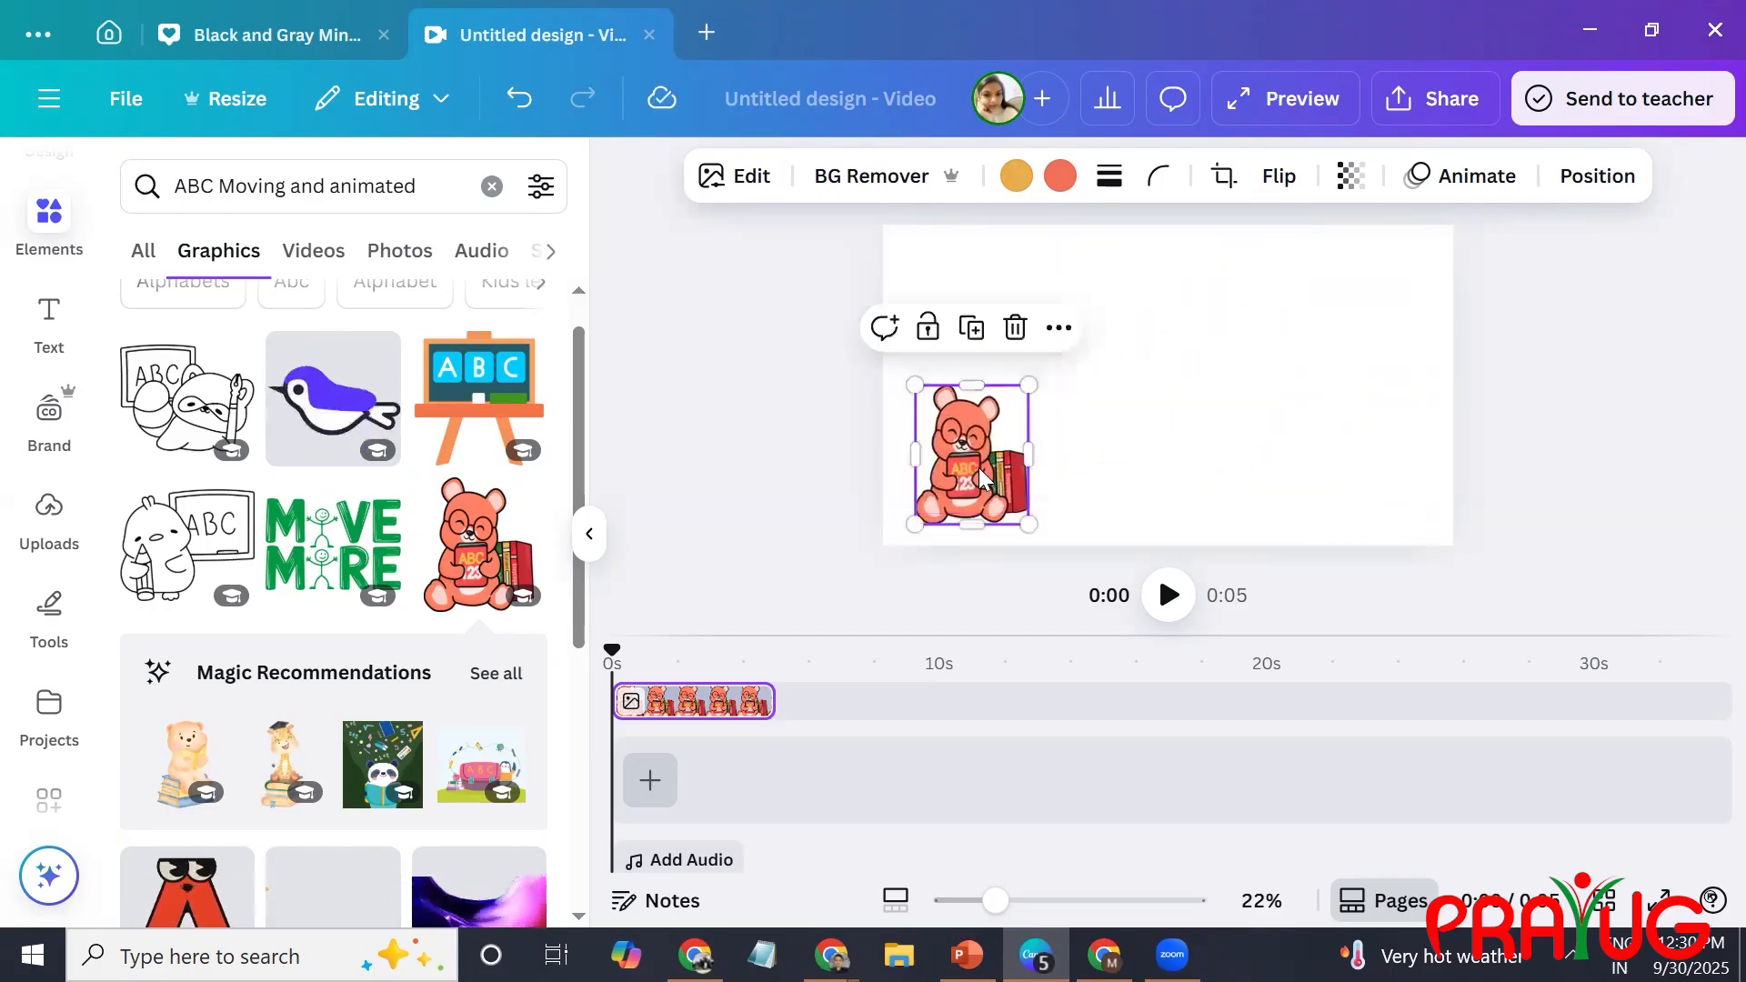
Search the graphics for "jungle background" and add the leafy jungle frame with the cream centre to the page.
{"action": "left_click", "coordinate": [445, 185]}
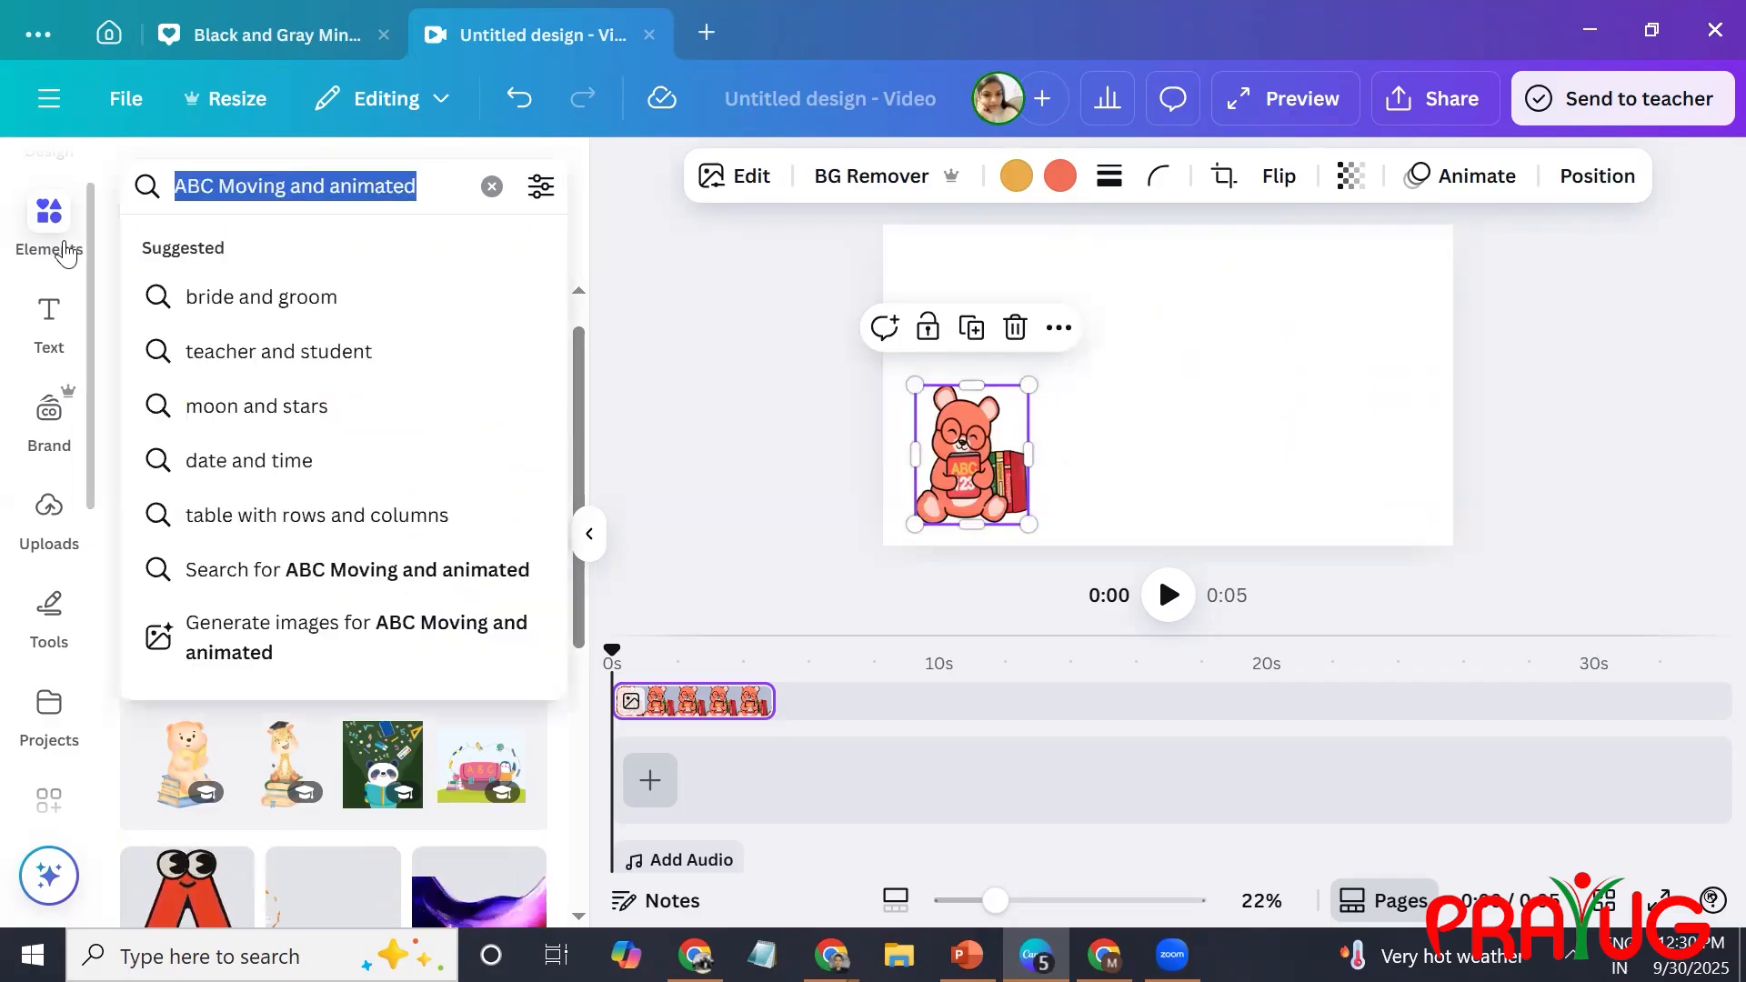
{"action": "type", "text": "jungle "}
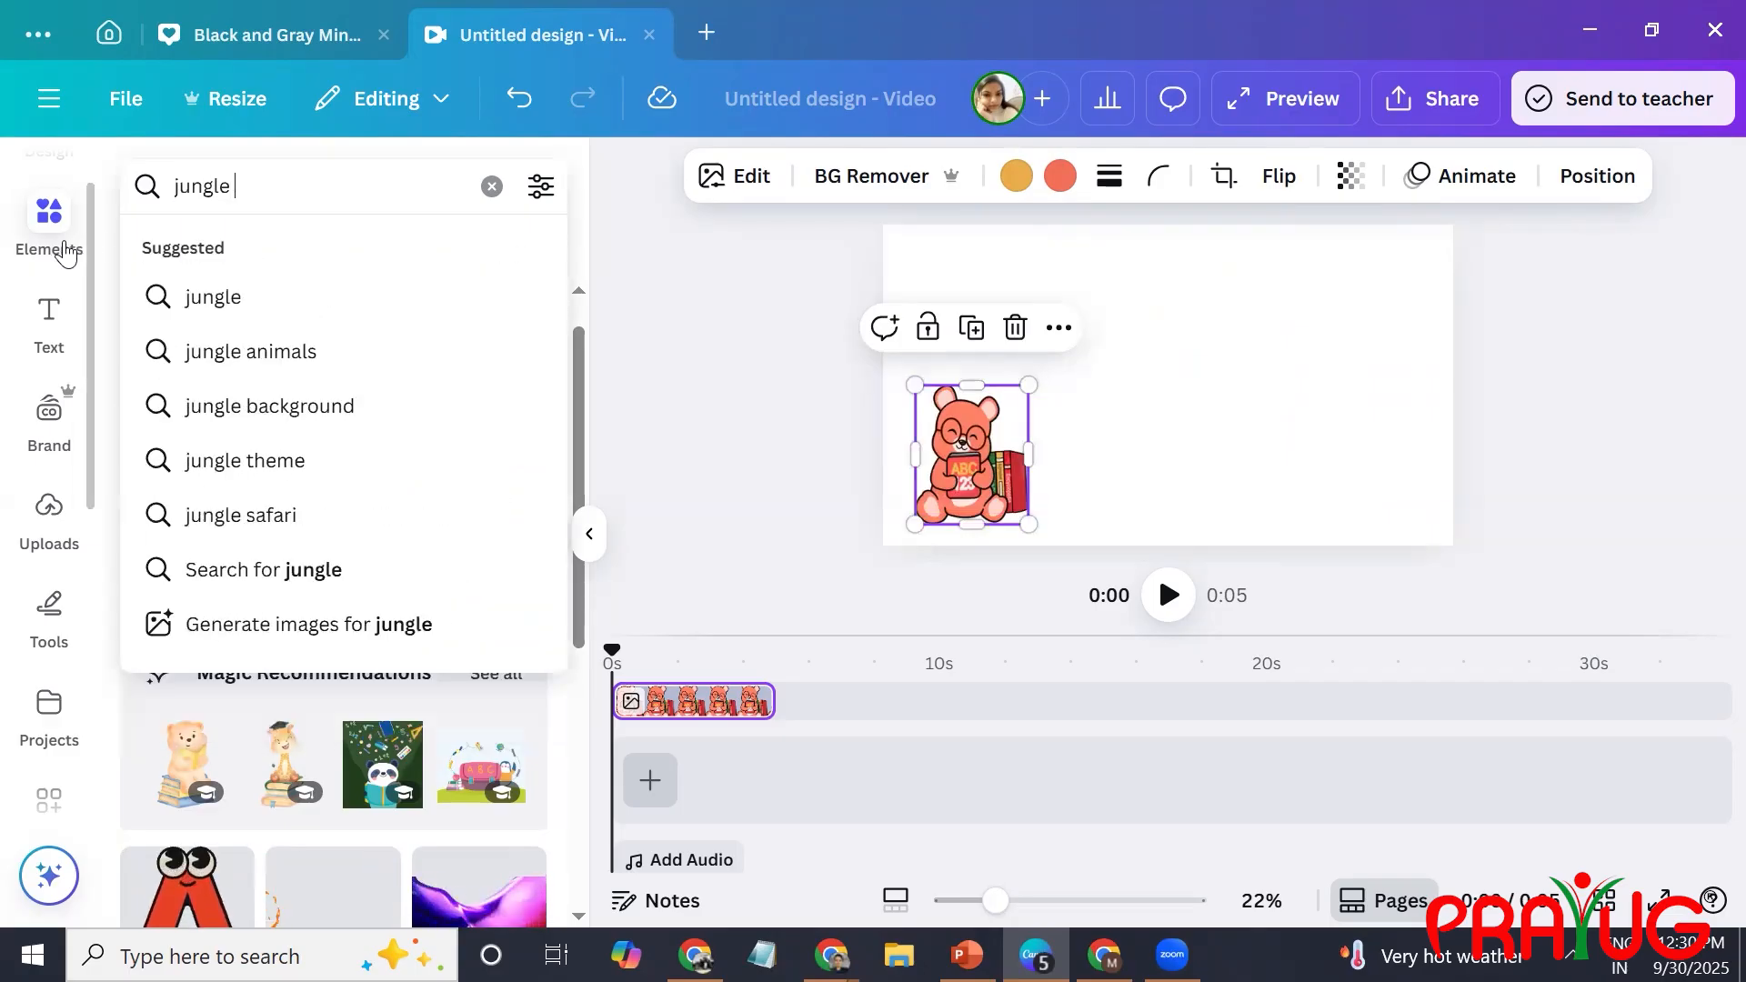
{"action": "type", "text": "backgr"}
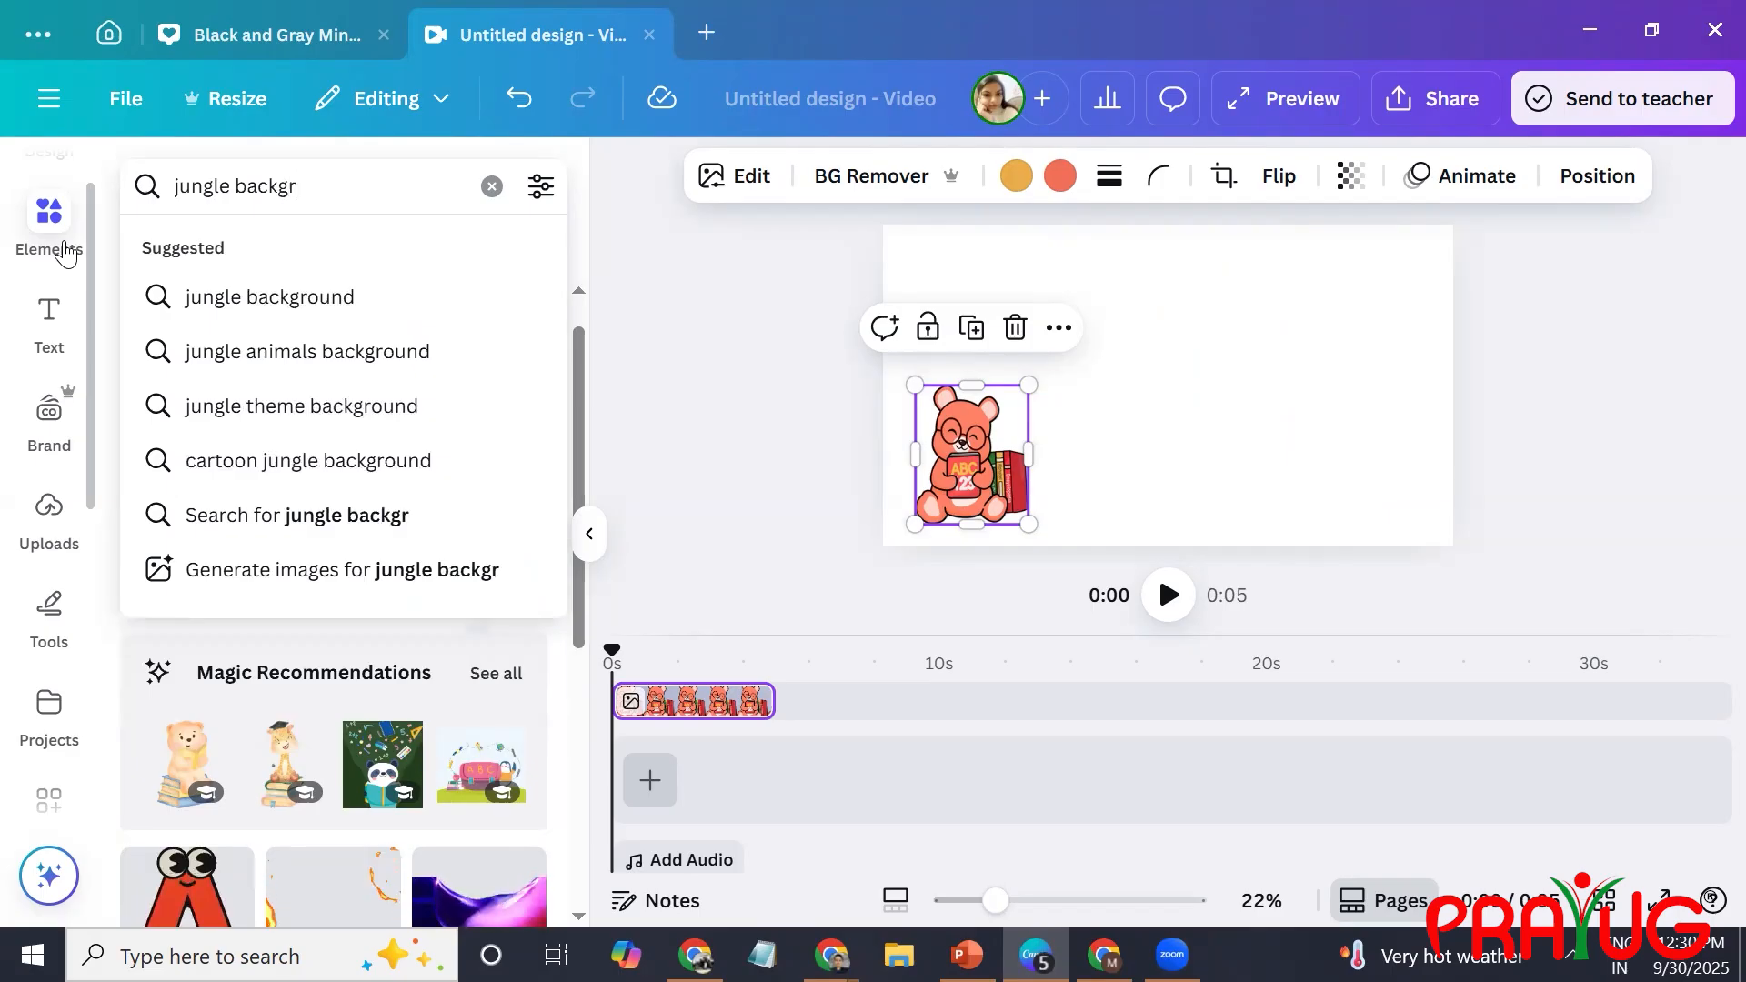
{"action": "type", "text": "iyund"}
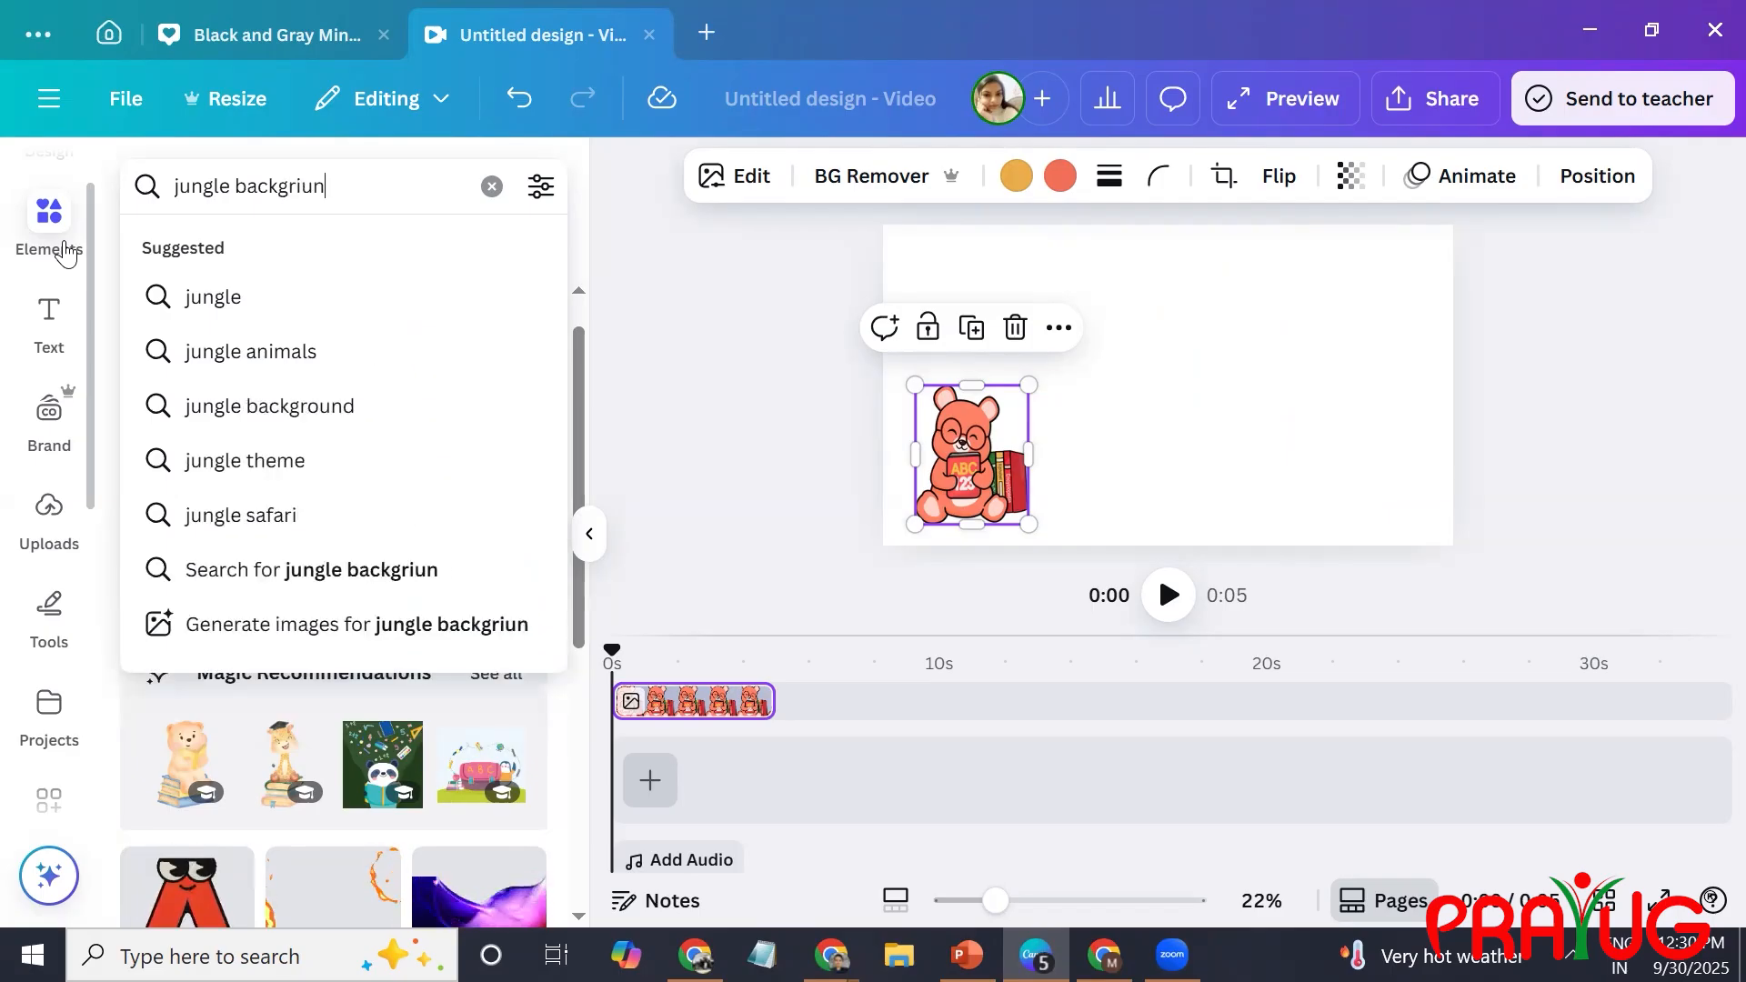
{"action": "left_click", "coordinate": [280, 405]}
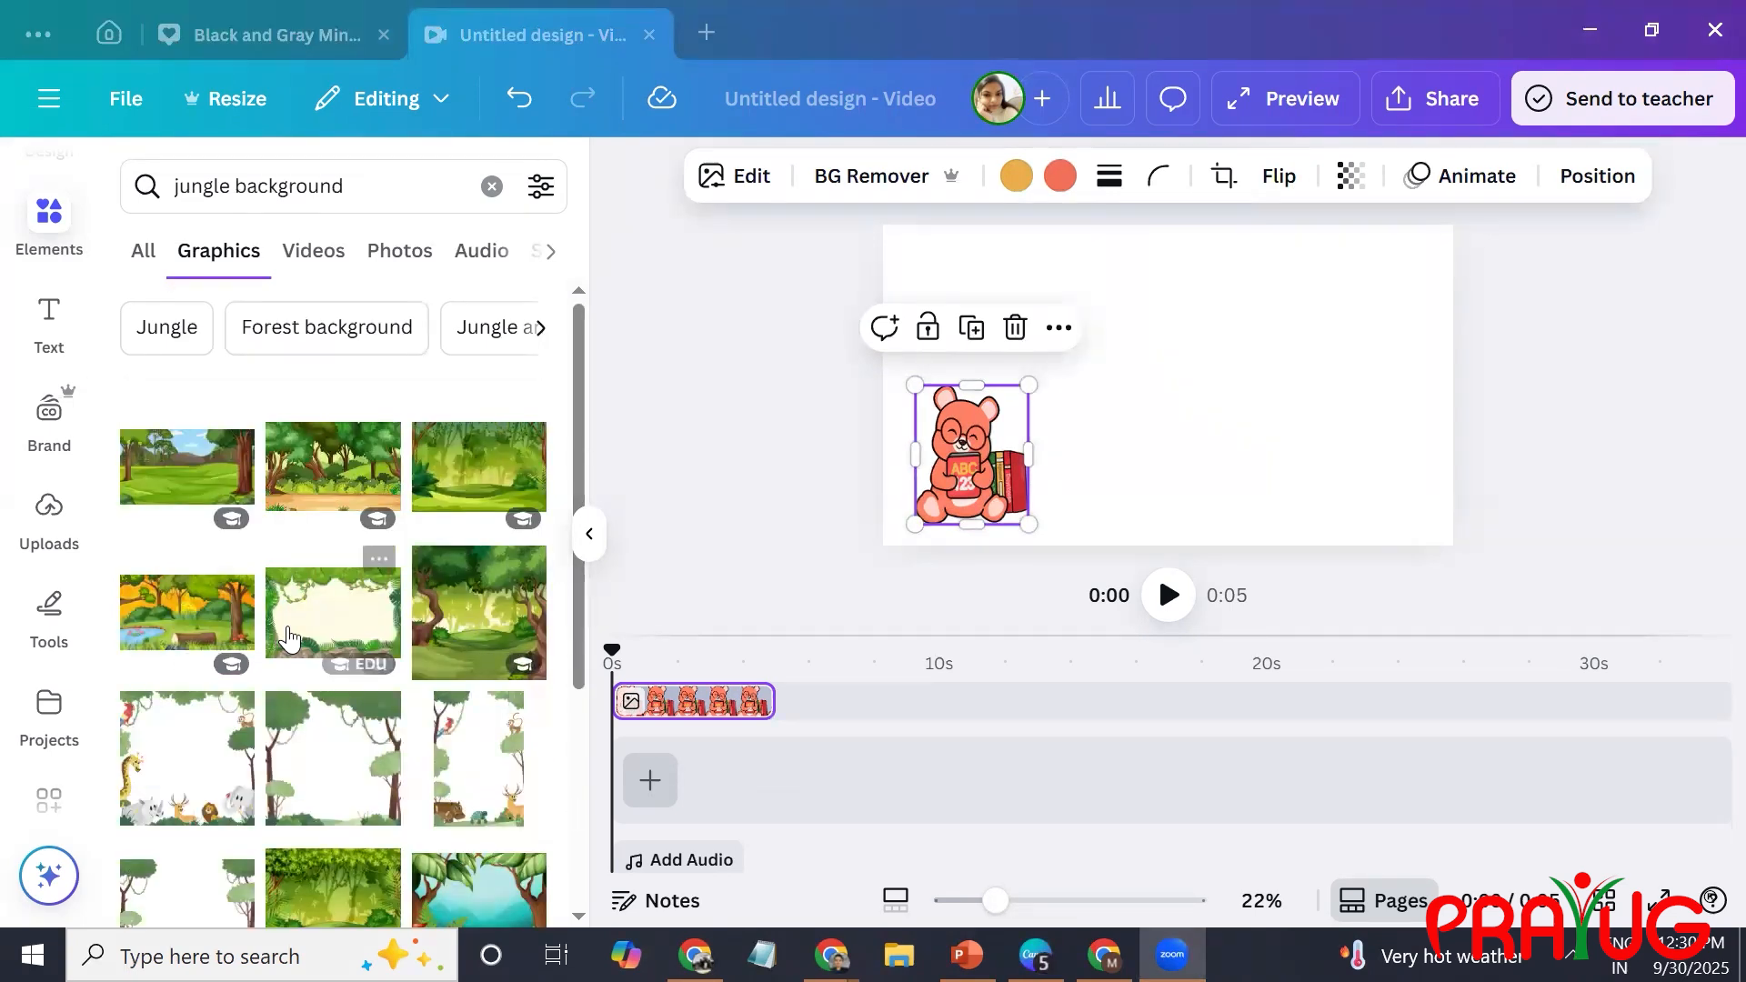
{"action": "left_click", "coordinate": [333, 614]}
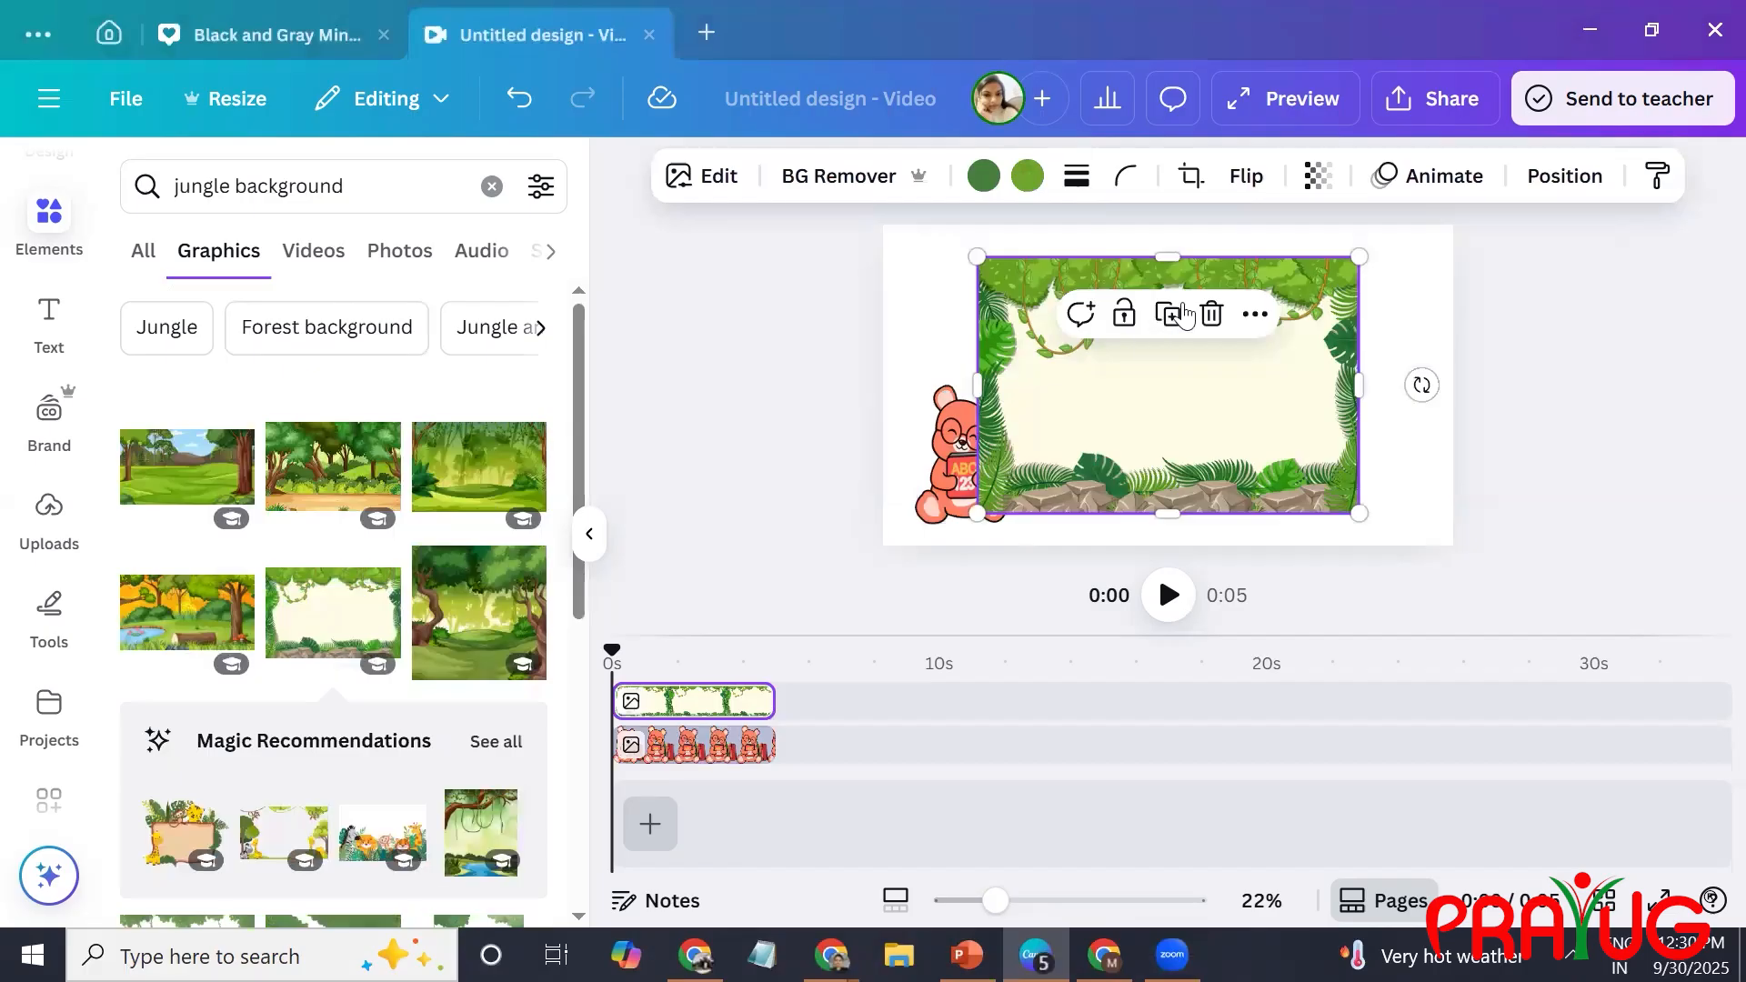
{"action": "left_click", "coordinate": [1255, 314]}
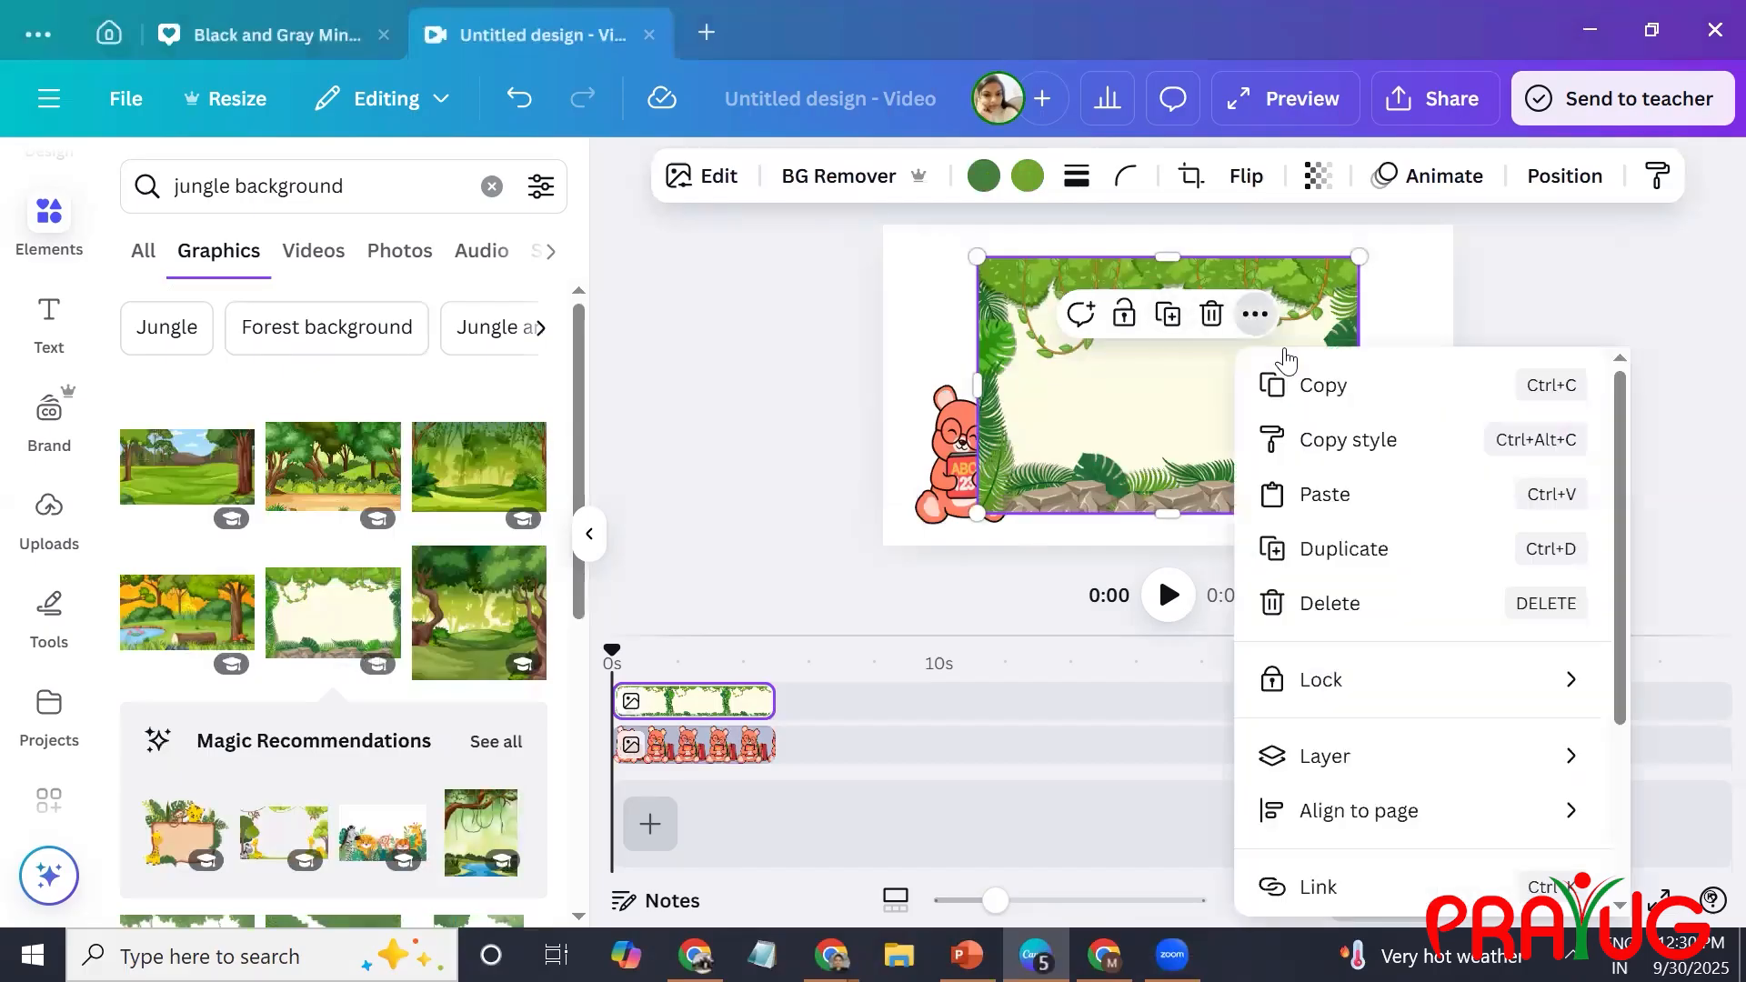
{"action": "scroll", "coordinate": [1285, 359], "scroll_direction": "down", "scroll_amount": 3}
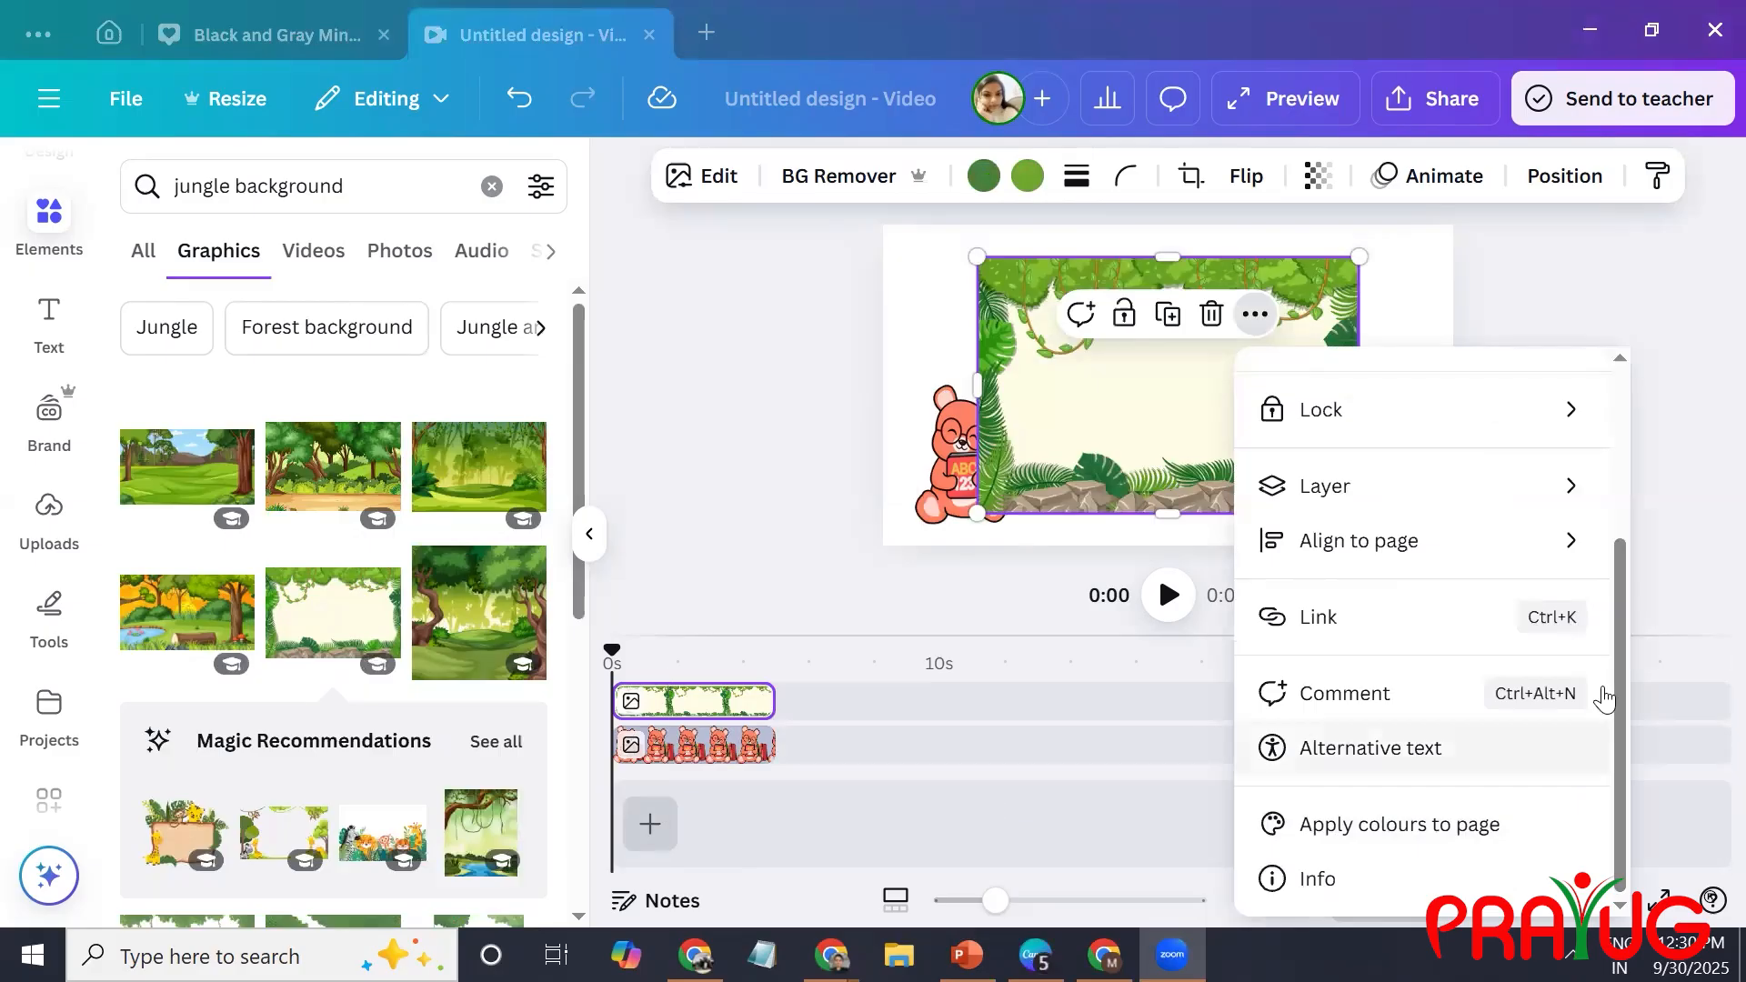
{"action": "scroll", "coordinate": [1603, 699], "scroll_direction": "up", "scroll_amount": 3}
{"action": "left_click_drag", "start_coordinate": [1179, 406], "coordinate": [1150, 363]}
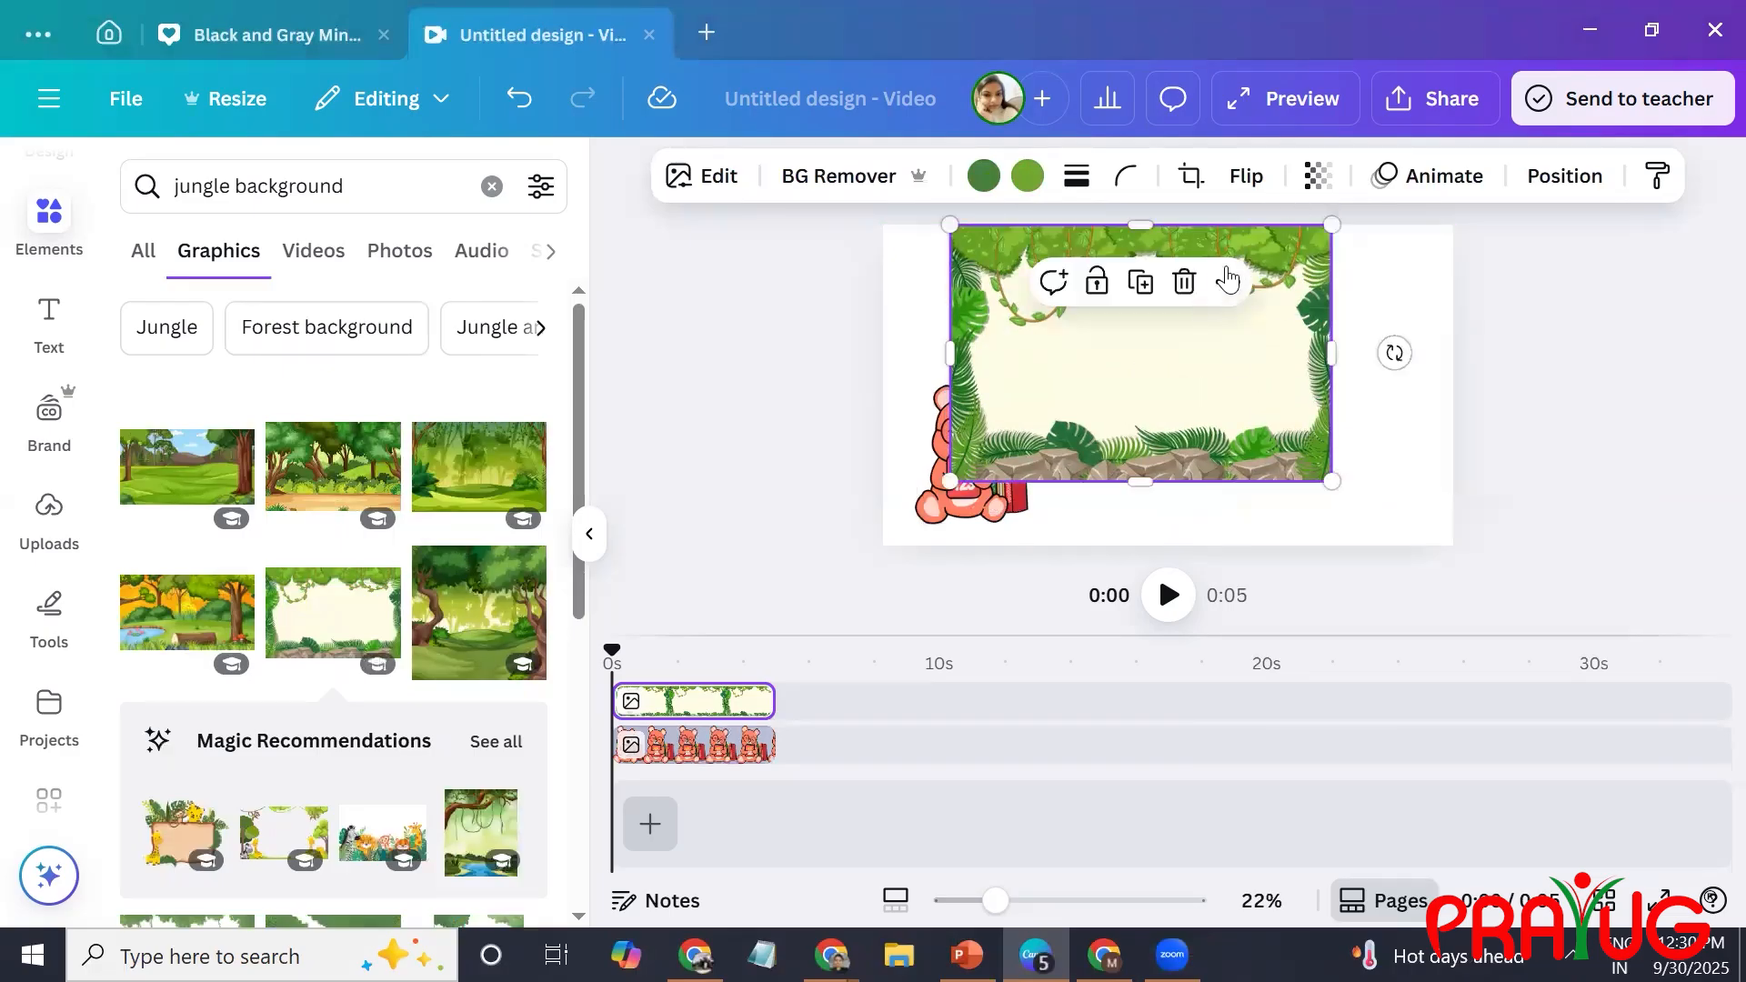
{"action": "left_click", "coordinate": [1227, 281]}
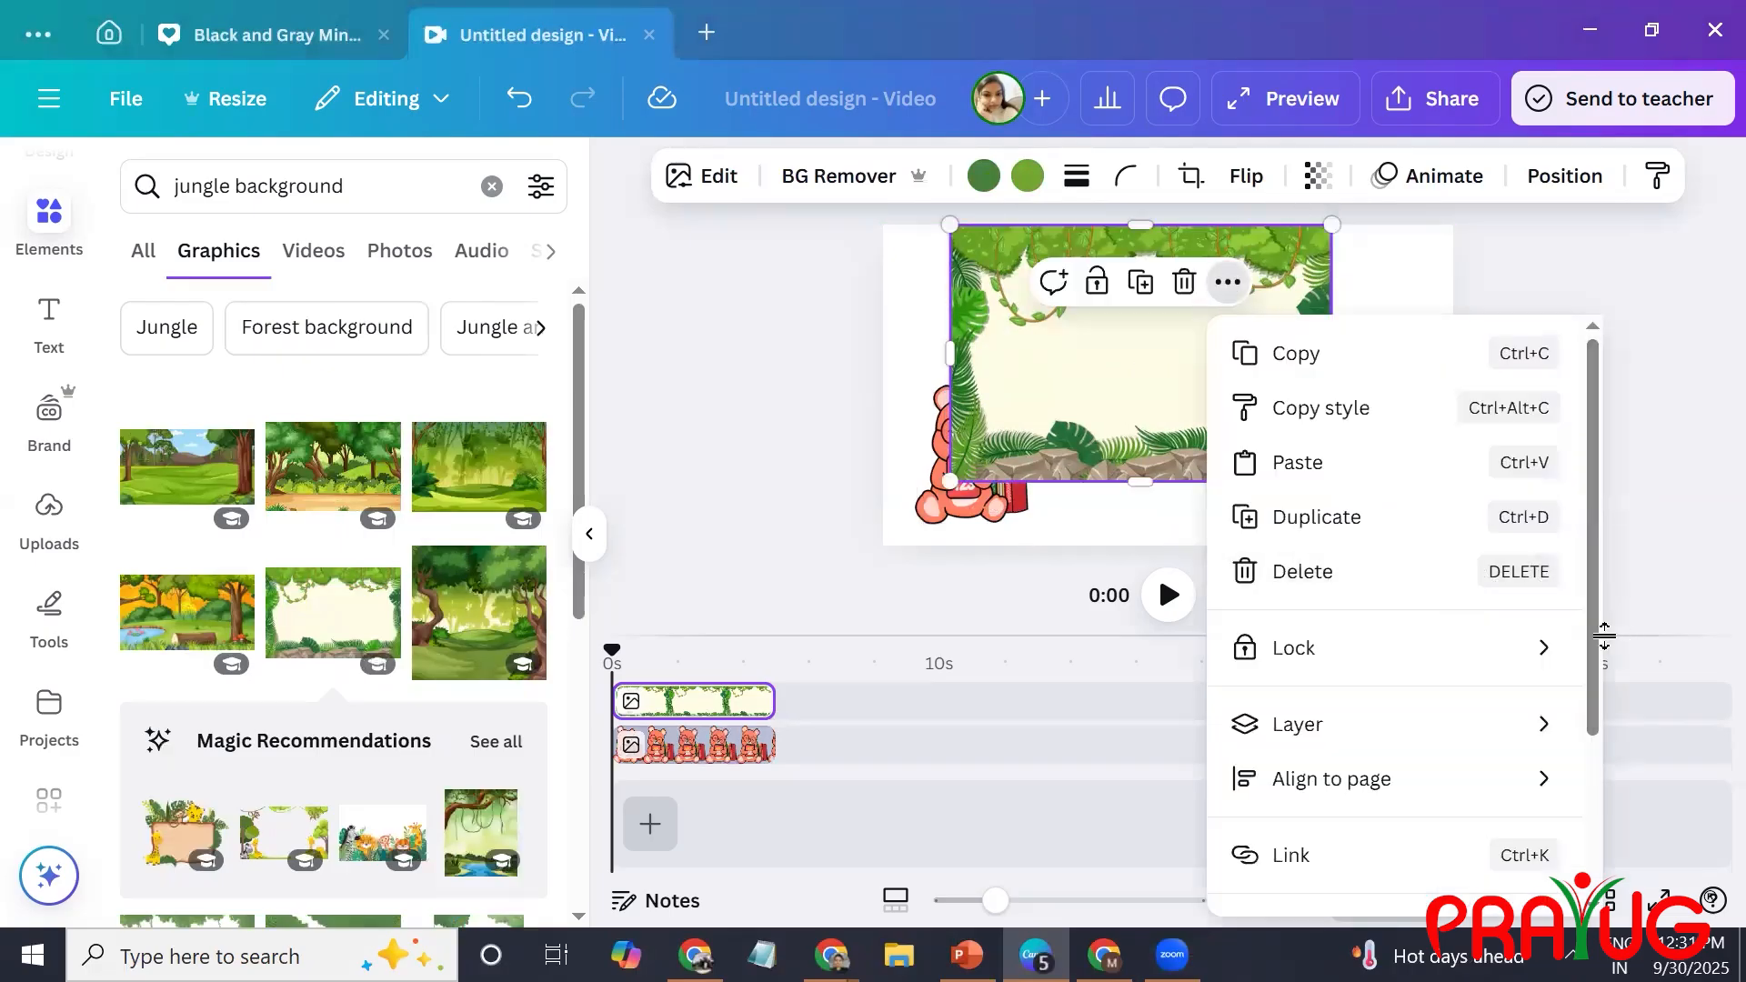
{"action": "scroll", "coordinate": [1592, 636], "scroll_direction": "down", "scroll_amount": 3}
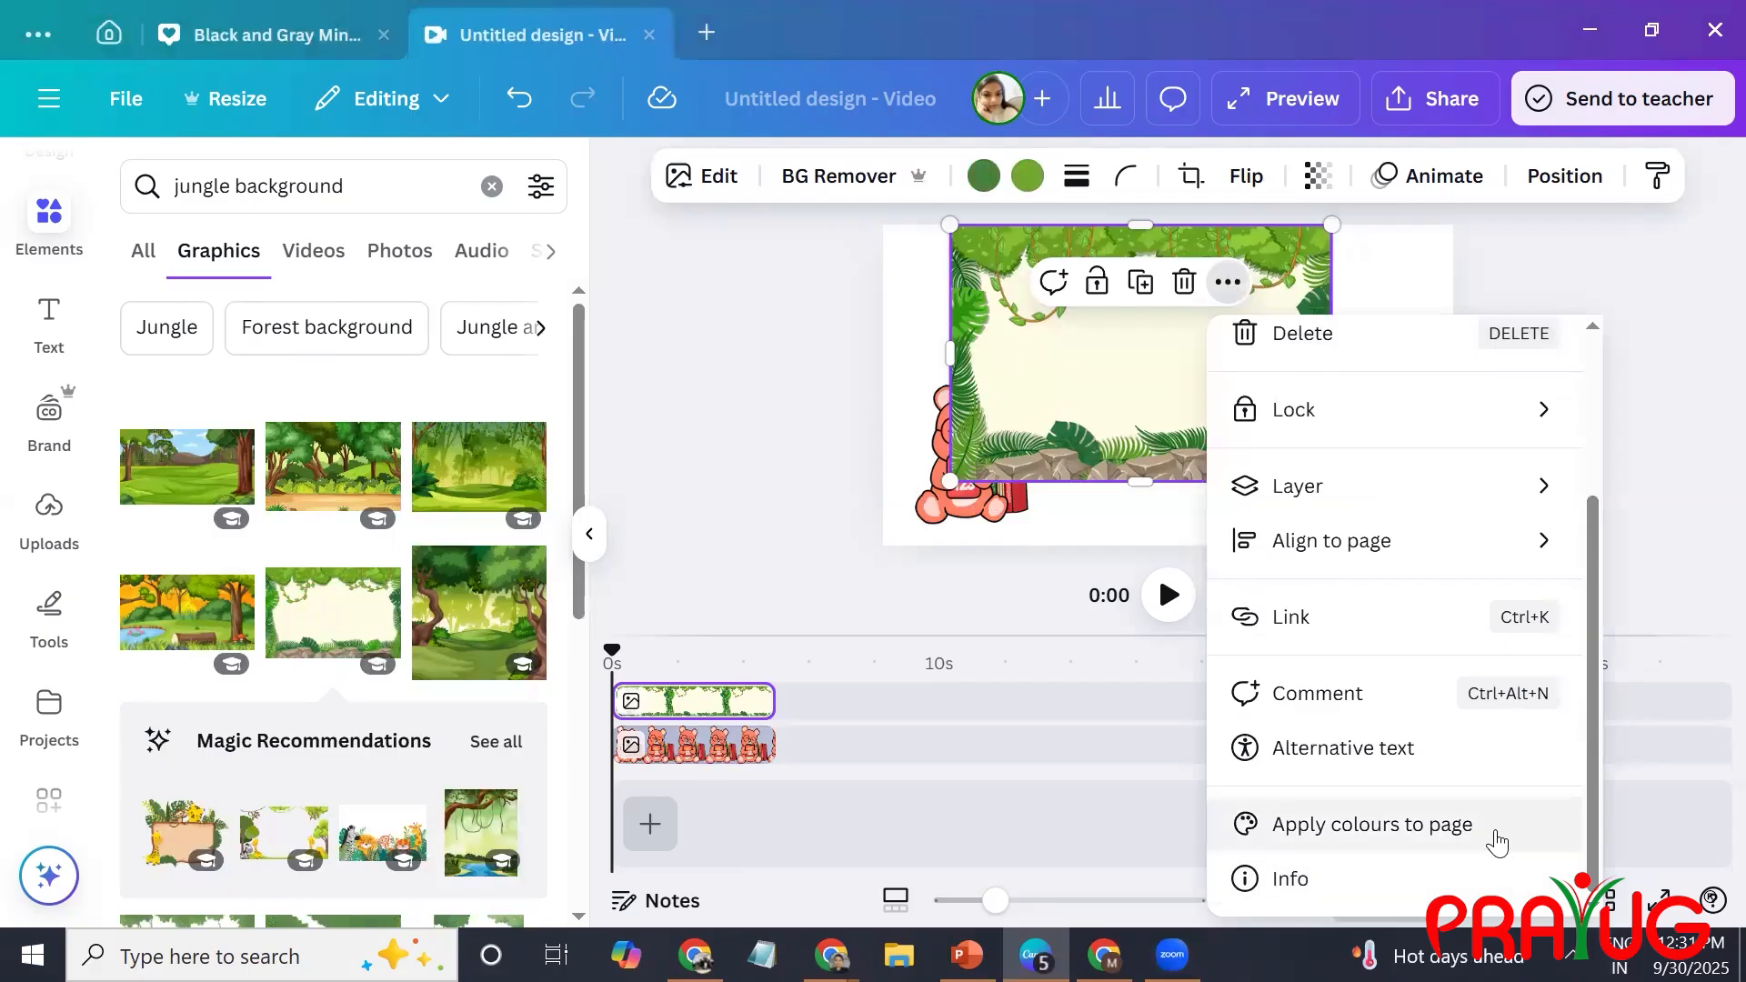
{"action": "left_click", "coordinate": [1498, 844]}
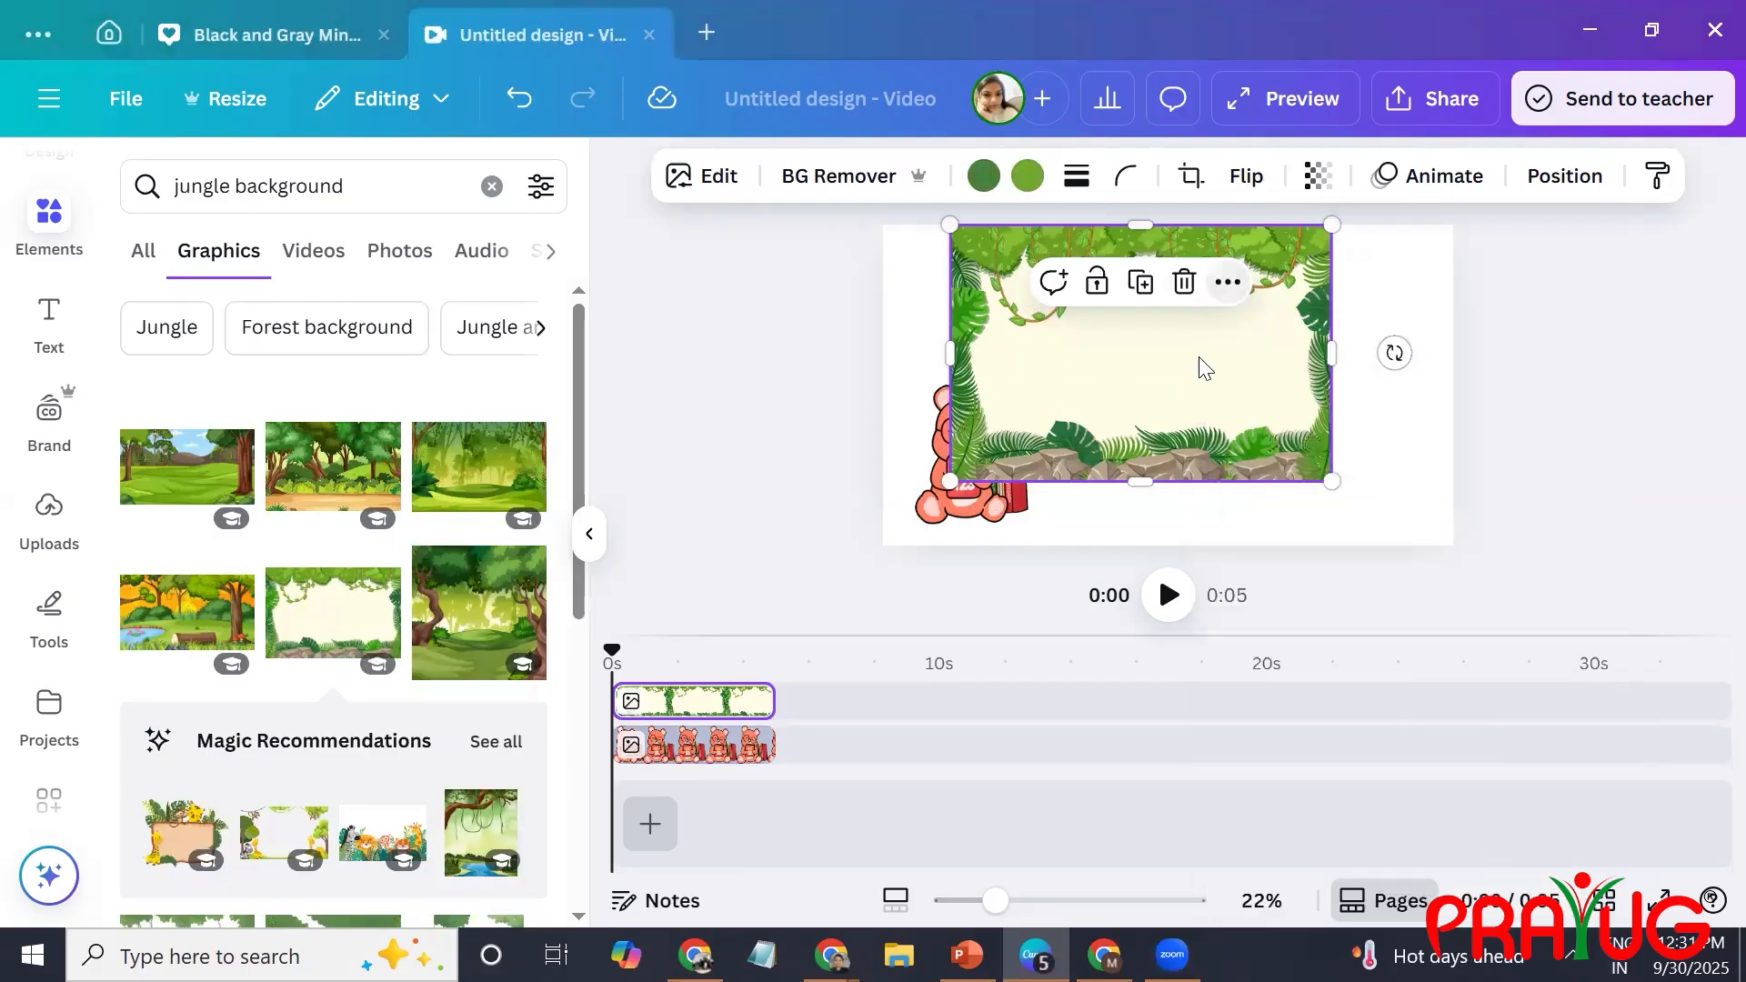
Enlarge and reposition the jungle frame graphic until it covers nearly the whole page as a background.
{"action": "left_click_drag", "start_coordinate": [1131, 390], "coordinate": [1129, 367]}
{"action": "left_click_drag", "start_coordinate": [1265, 481], "coordinate": [1455, 476]}
{"action": "left_click_drag", "start_coordinate": [1294, 413], "coordinate": [1350, 413]}
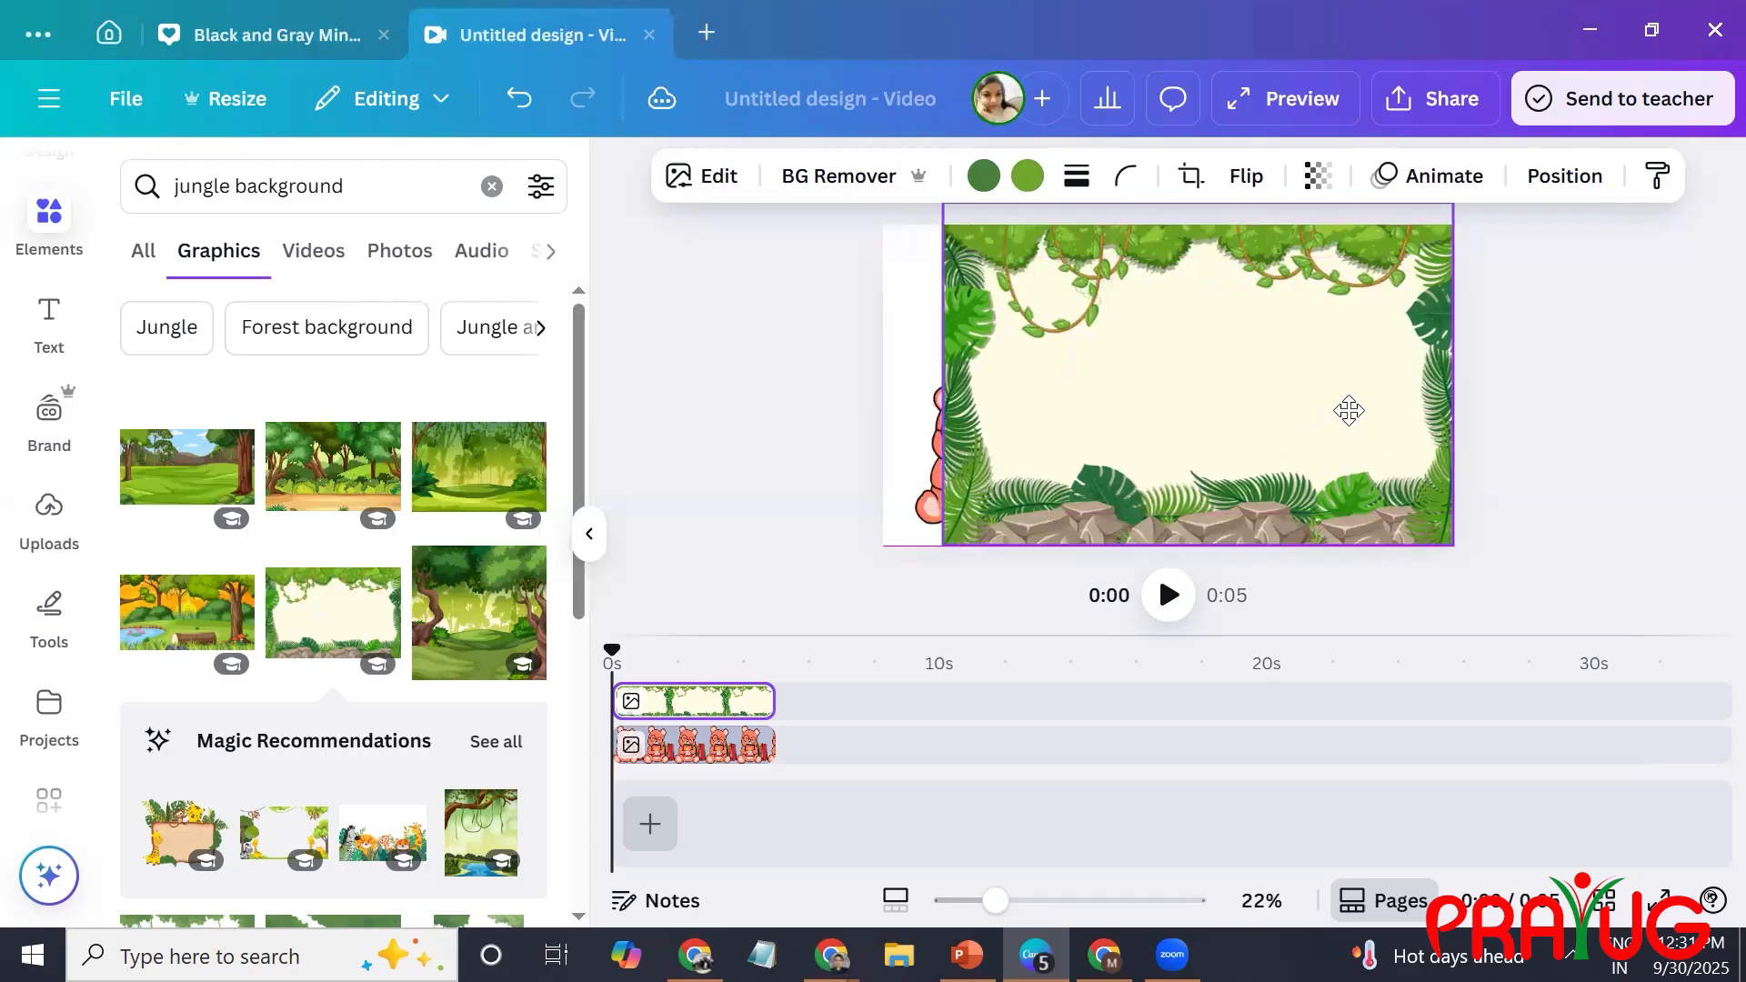
{"action": "left_click_drag", "start_coordinate": [1229, 421], "coordinate": [1230, 420]}
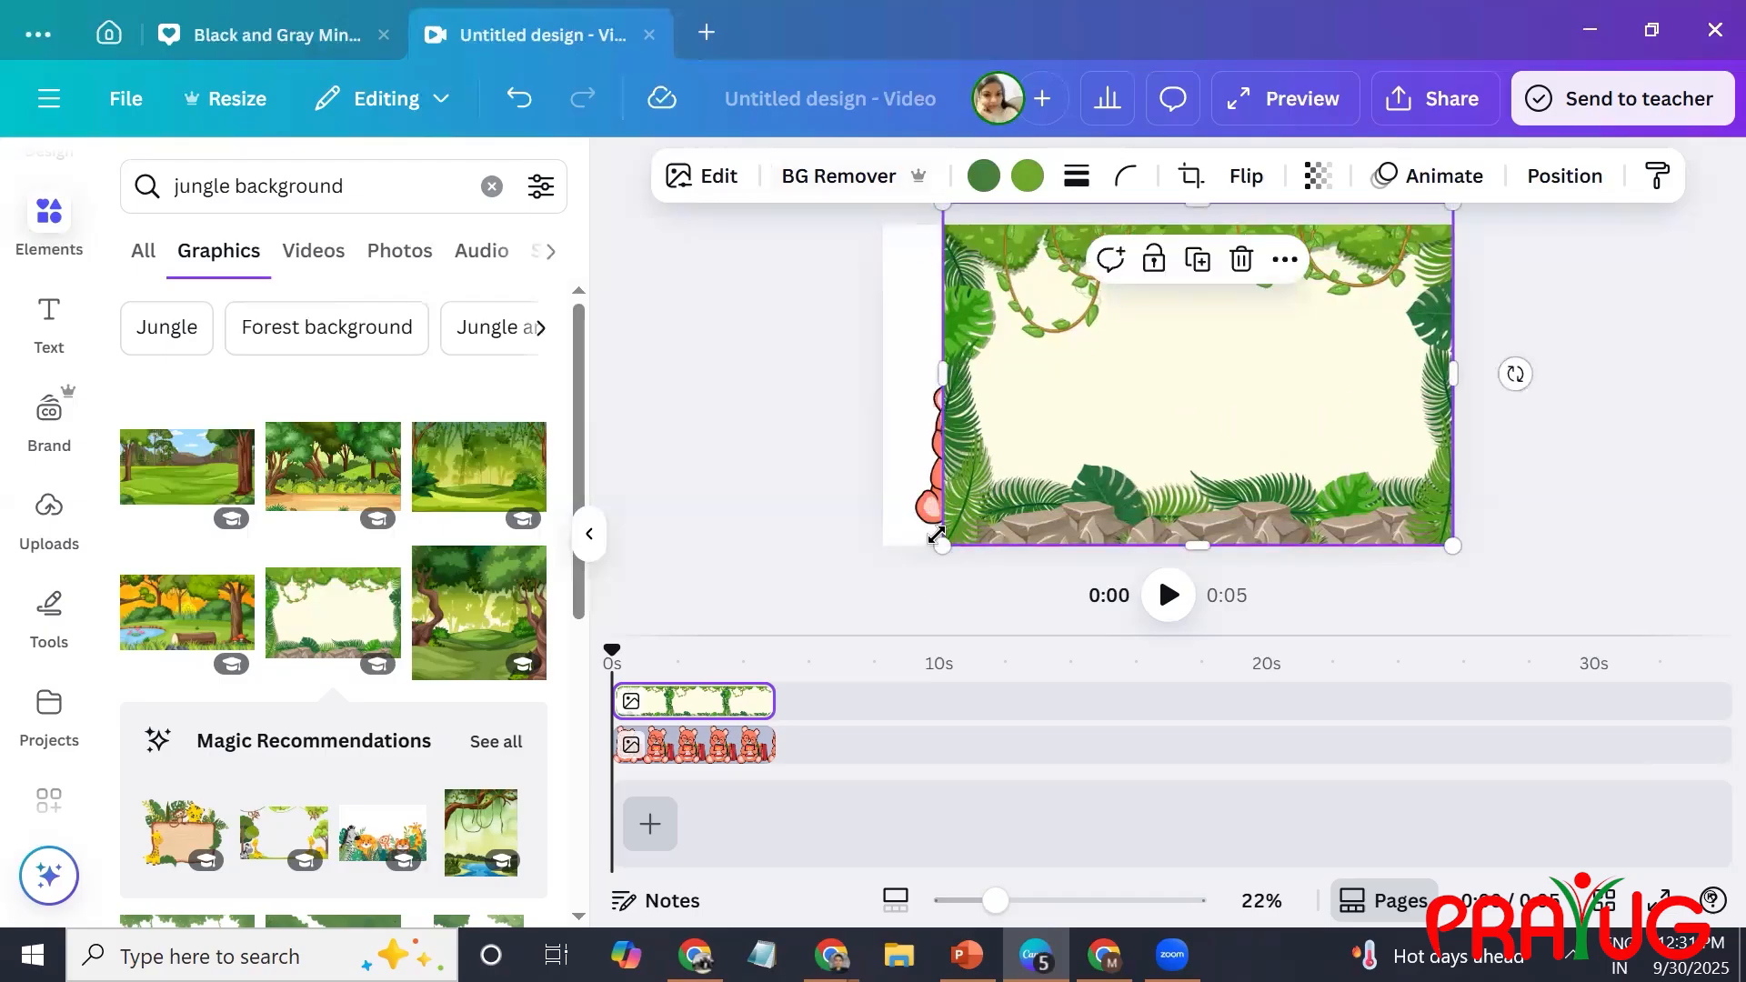
{"action": "left_click_drag", "start_coordinate": [942, 545], "coordinate": [860, 597]}
{"action": "left_click_drag", "start_coordinate": [1010, 446], "coordinate": [995, 414]}
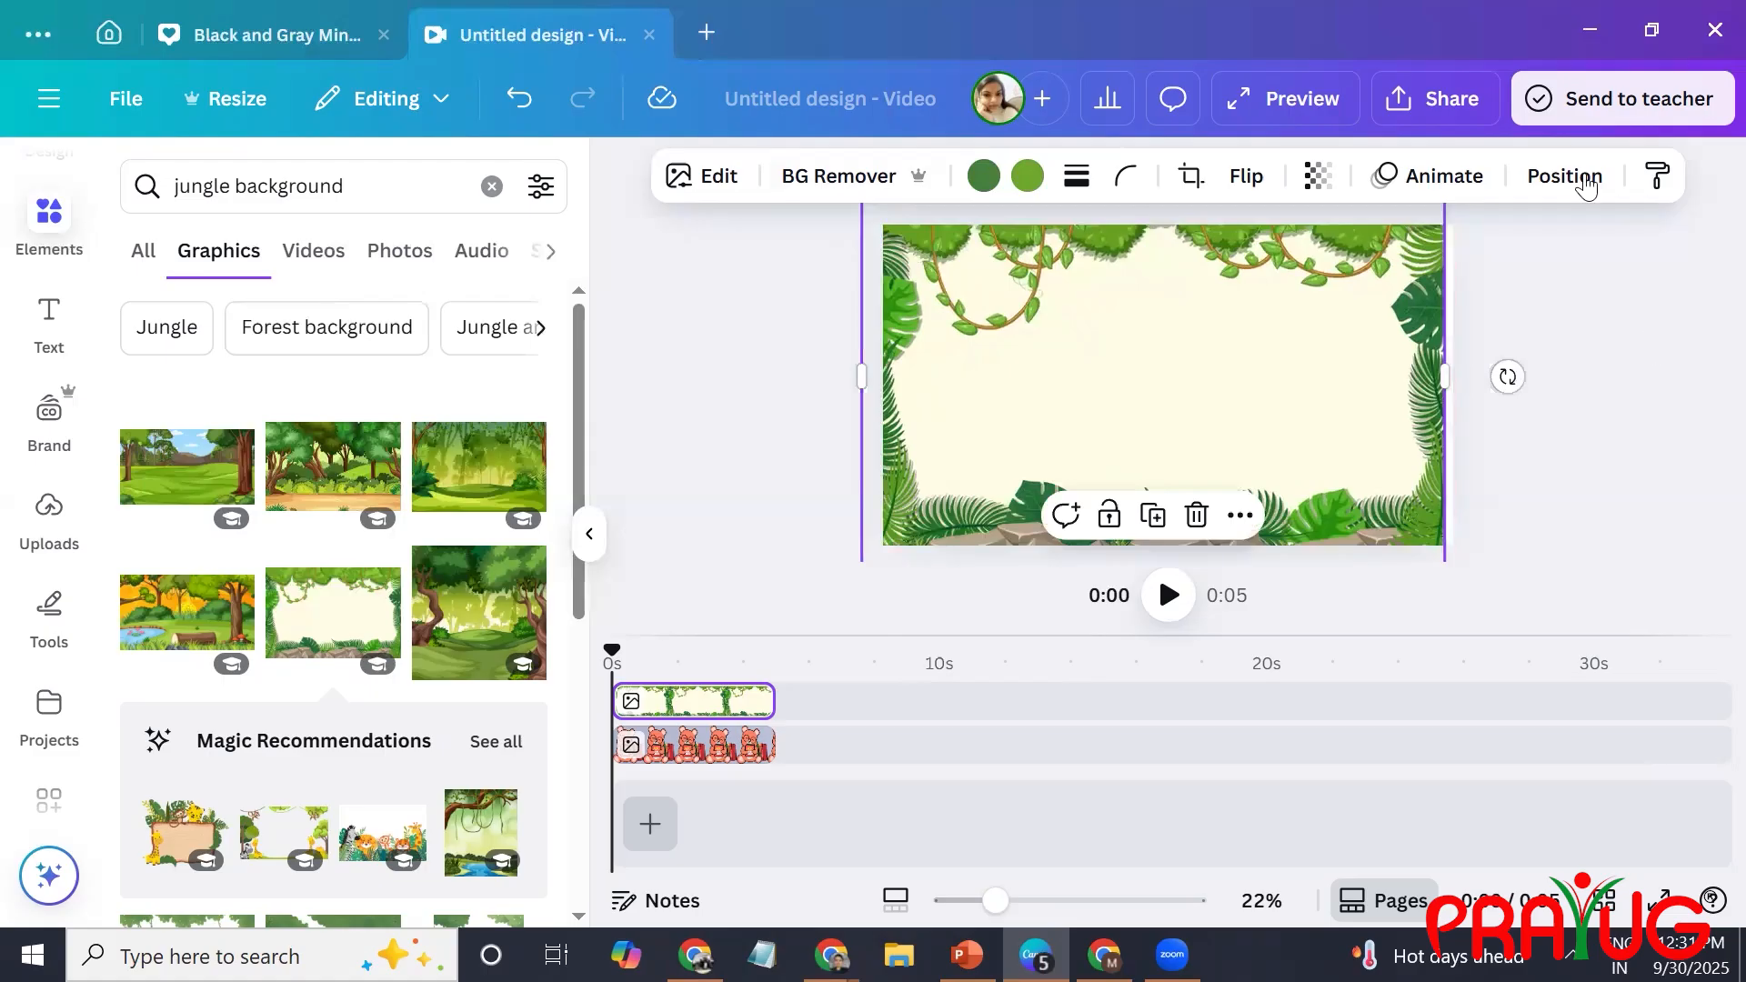
Send the jungle frame to the back behind the bear and widen it to about 1993 px to reach the page's right edge.
{"action": "left_click", "coordinate": [511, 401]}
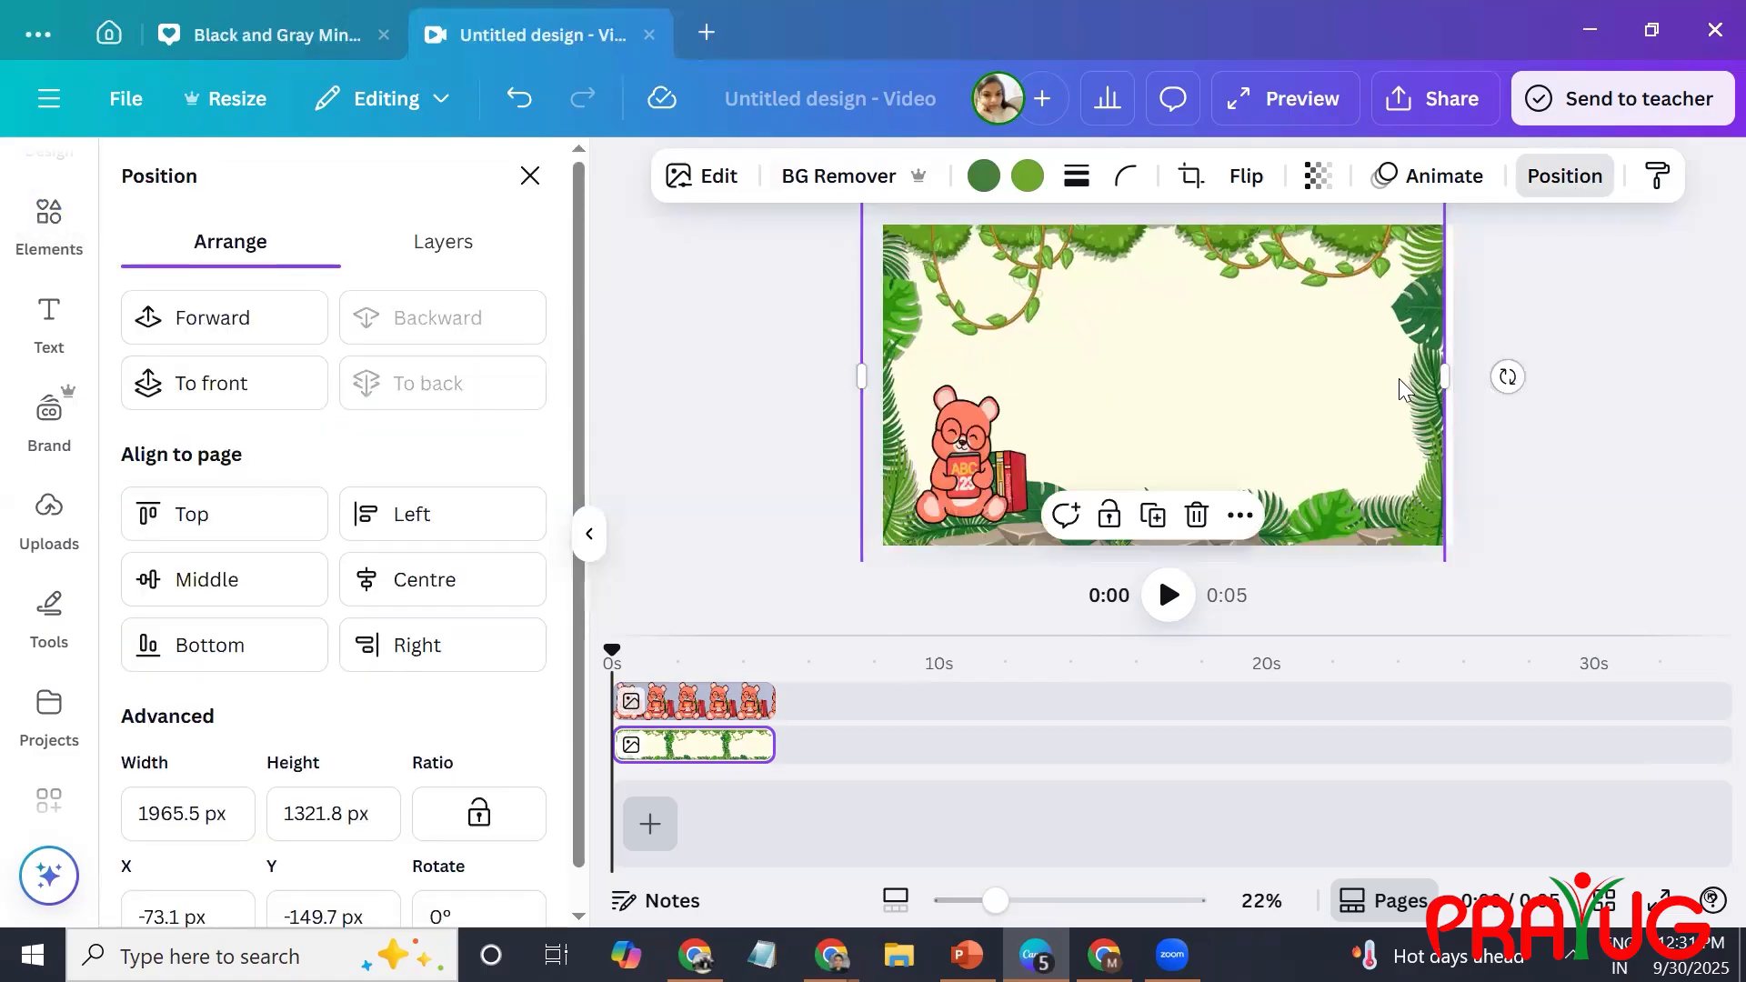
{"action": "left_click_drag", "start_coordinate": [1446, 377], "coordinate": [1456, 378]}
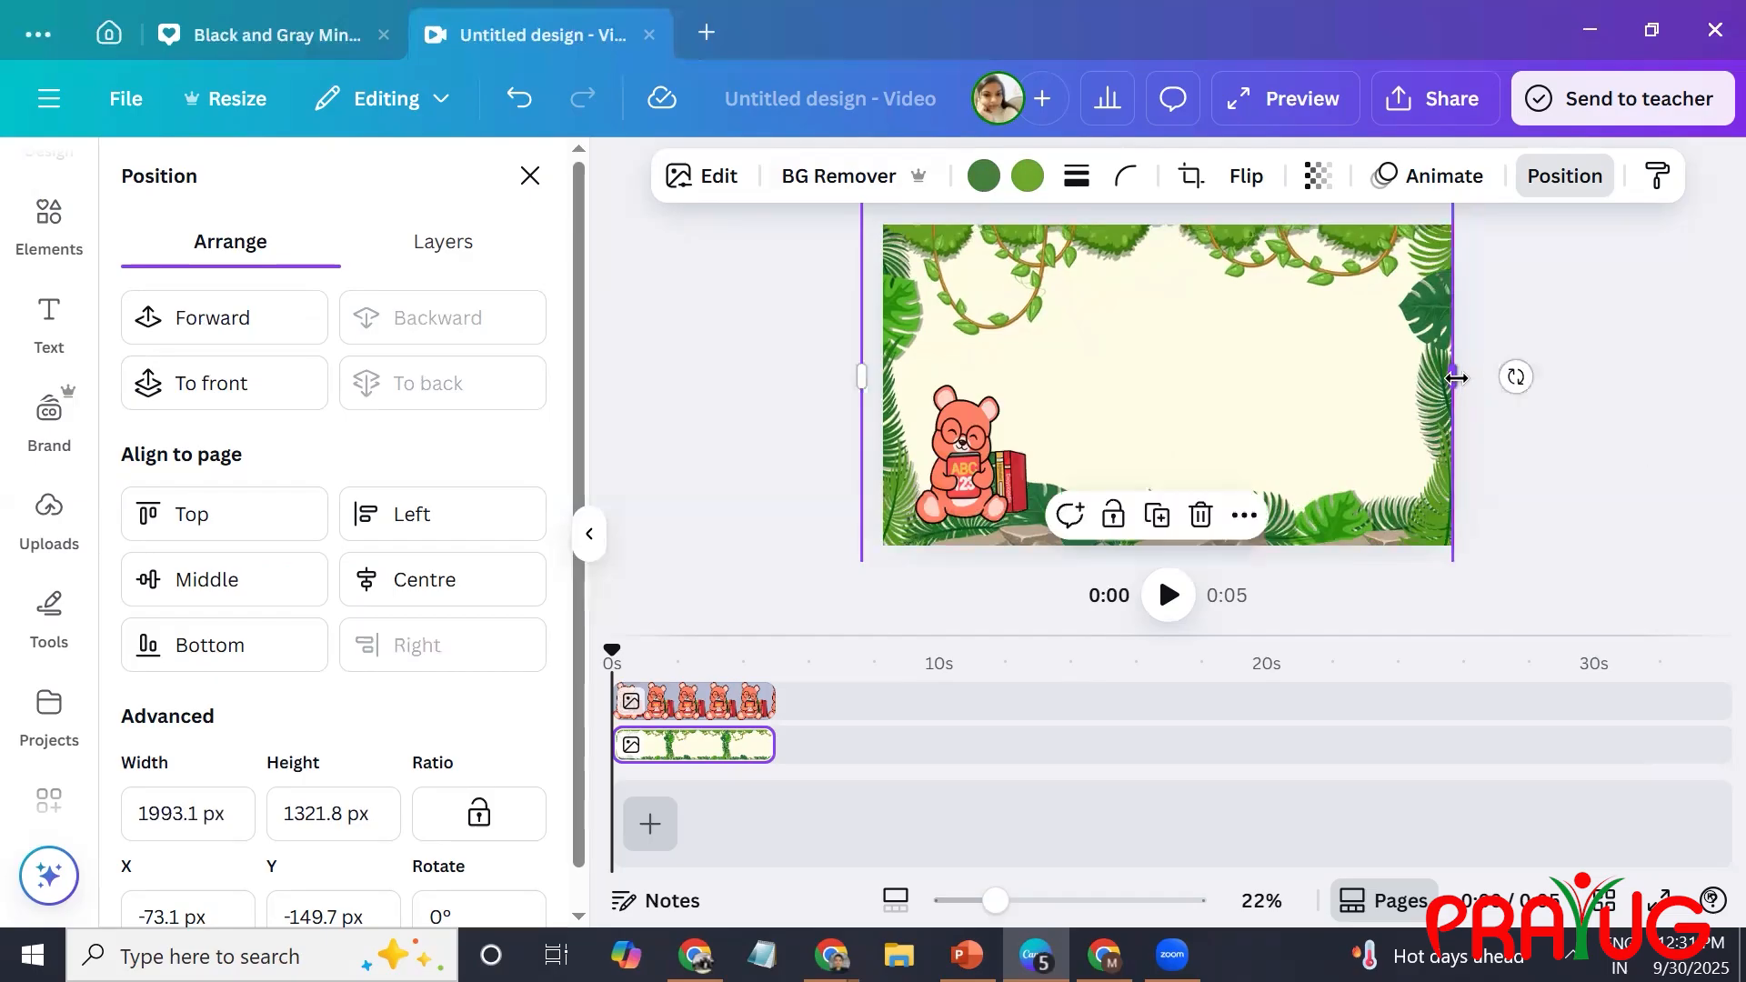
{"action": "left_click", "coordinate": [1018, 425]}
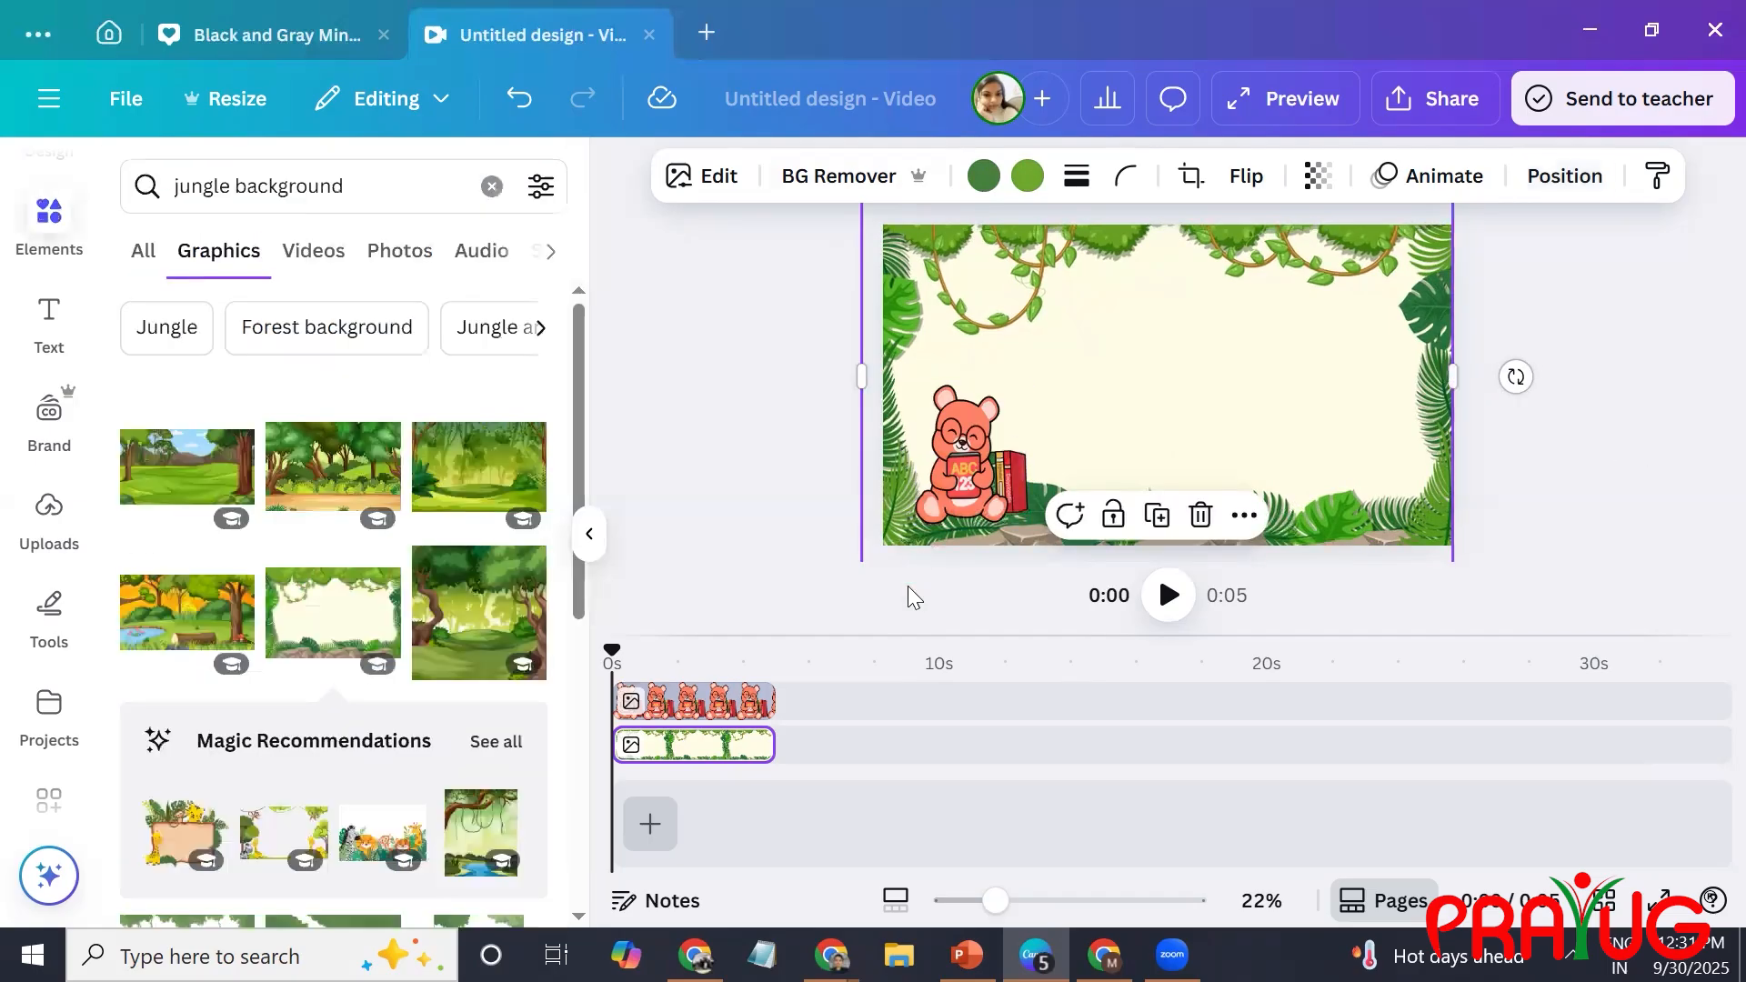
Apply the Pan animation to the red bear and set it to play only on enter.
{"action": "left_click", "coordinate": [971, 483]}
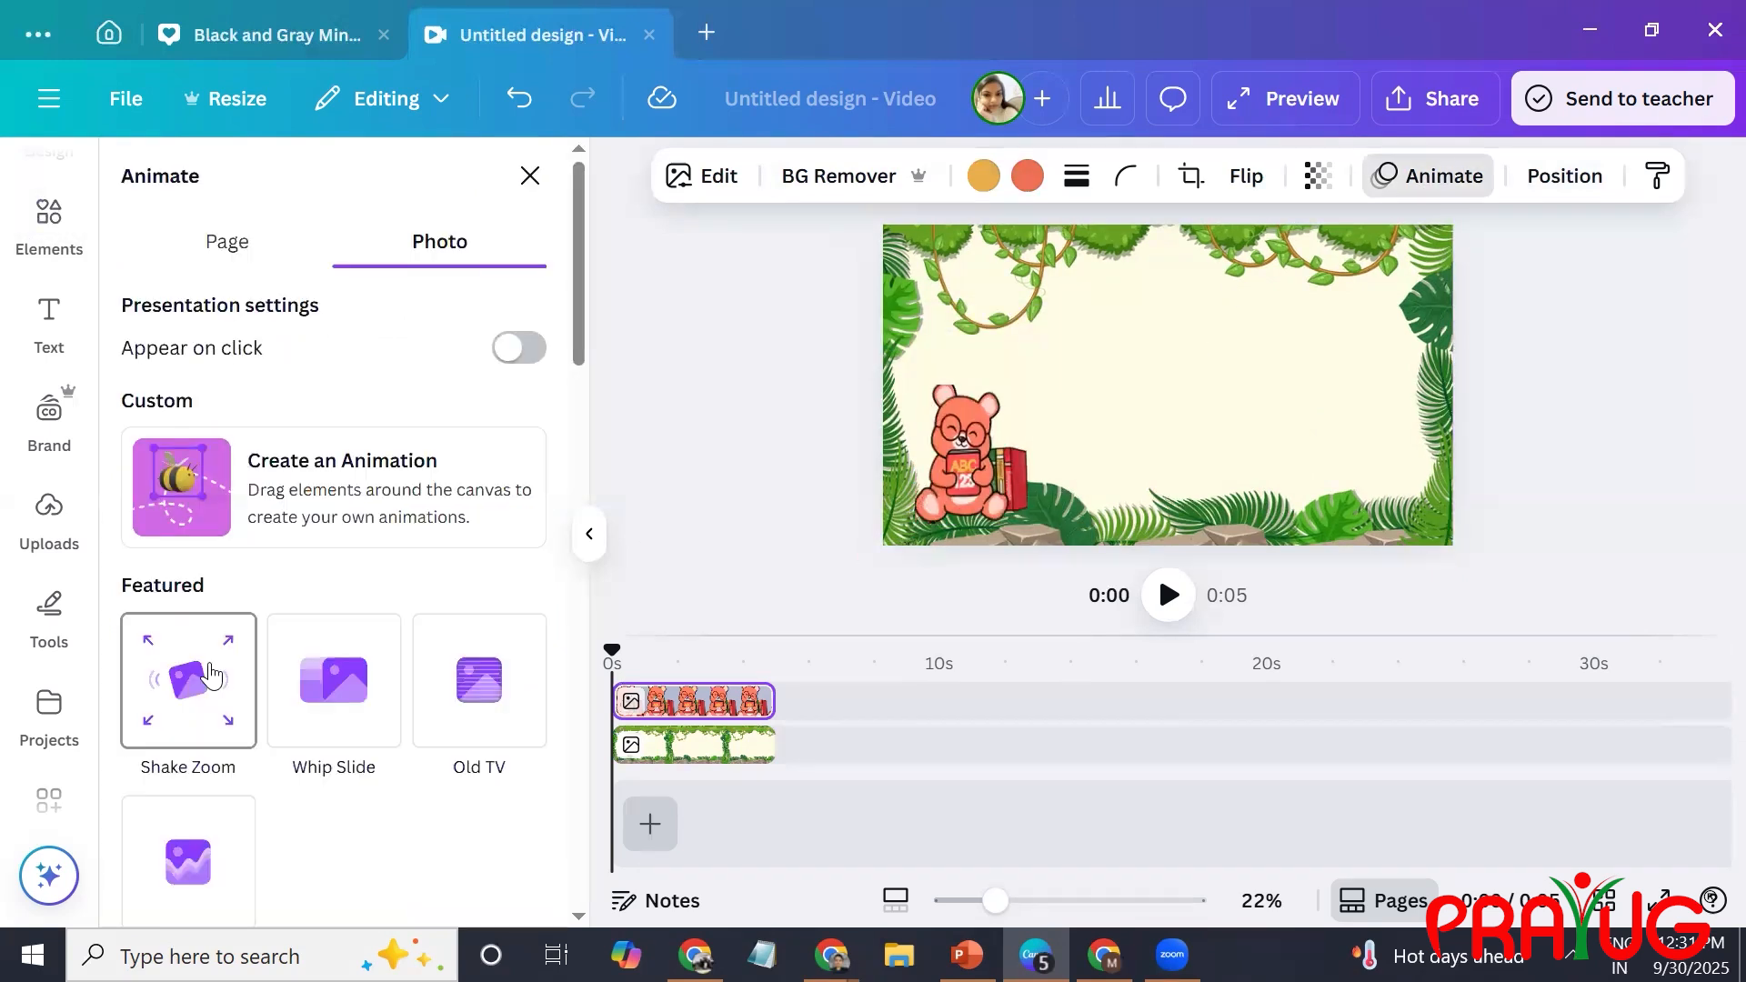
{"action": "scroll", "coordinate": [409, 823], "scroll_direction": "down", "scroll_amount": 6}
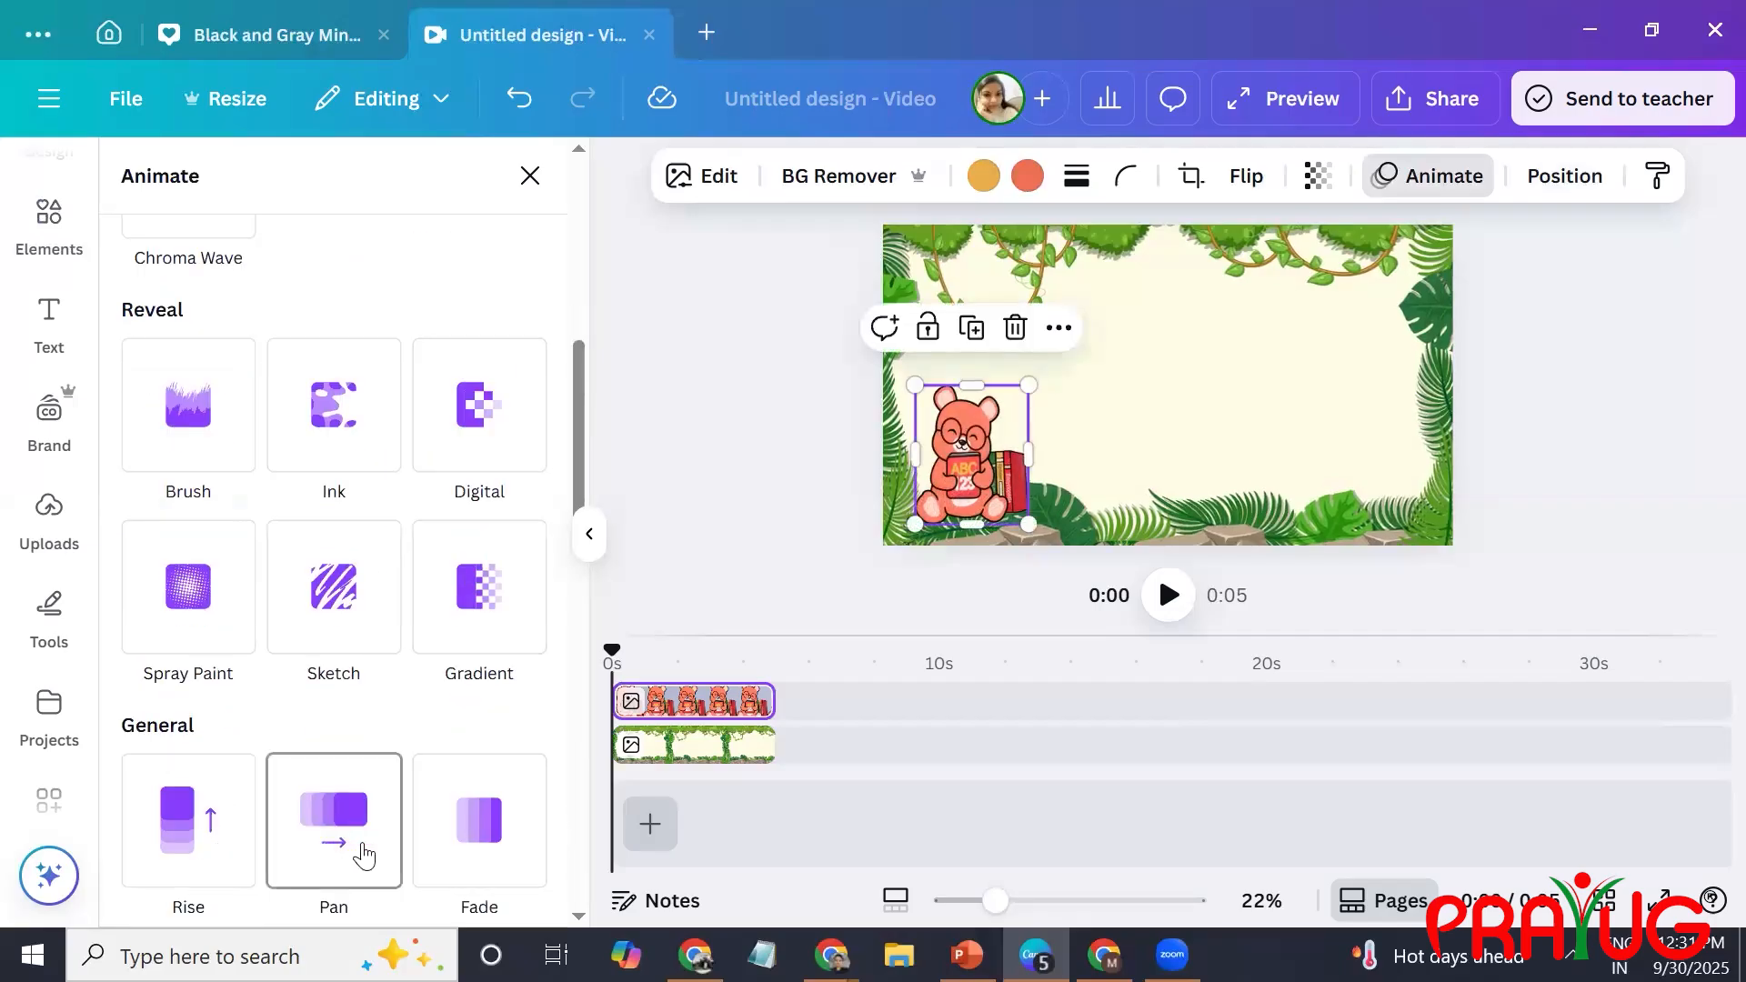
{"action": "left_click", "coordinate": [368, 856]}
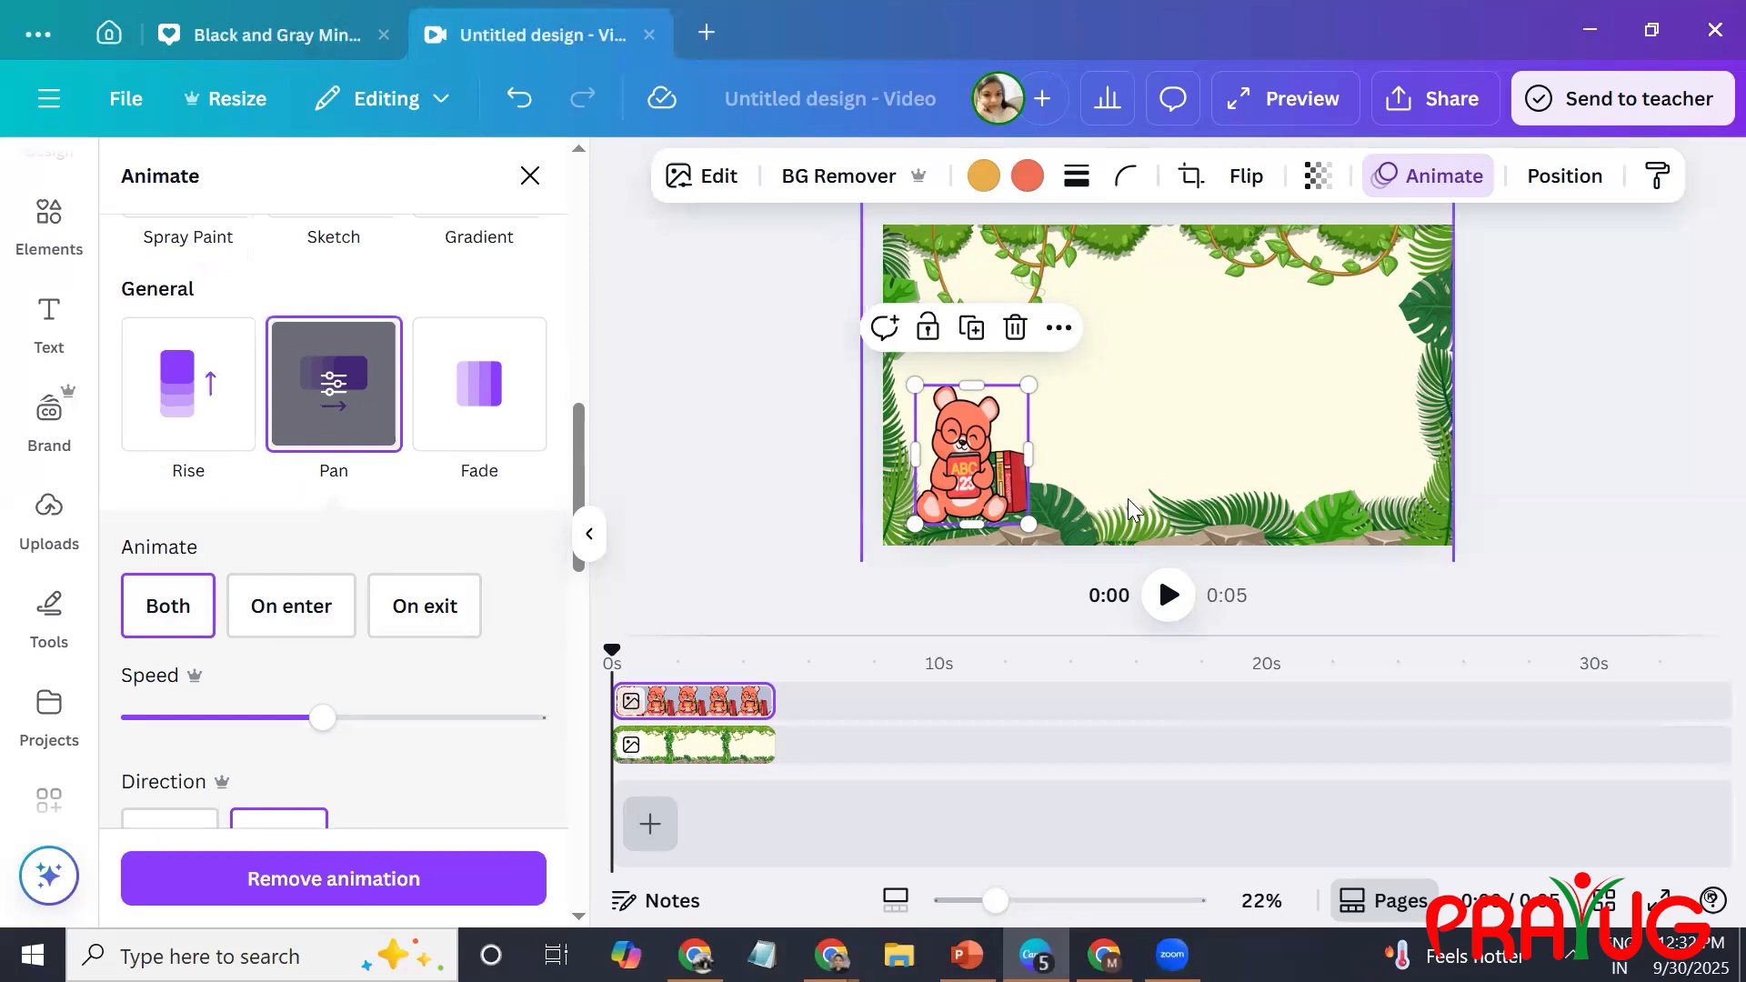
{"action": "left_click", "coordinate": [275, 628]}
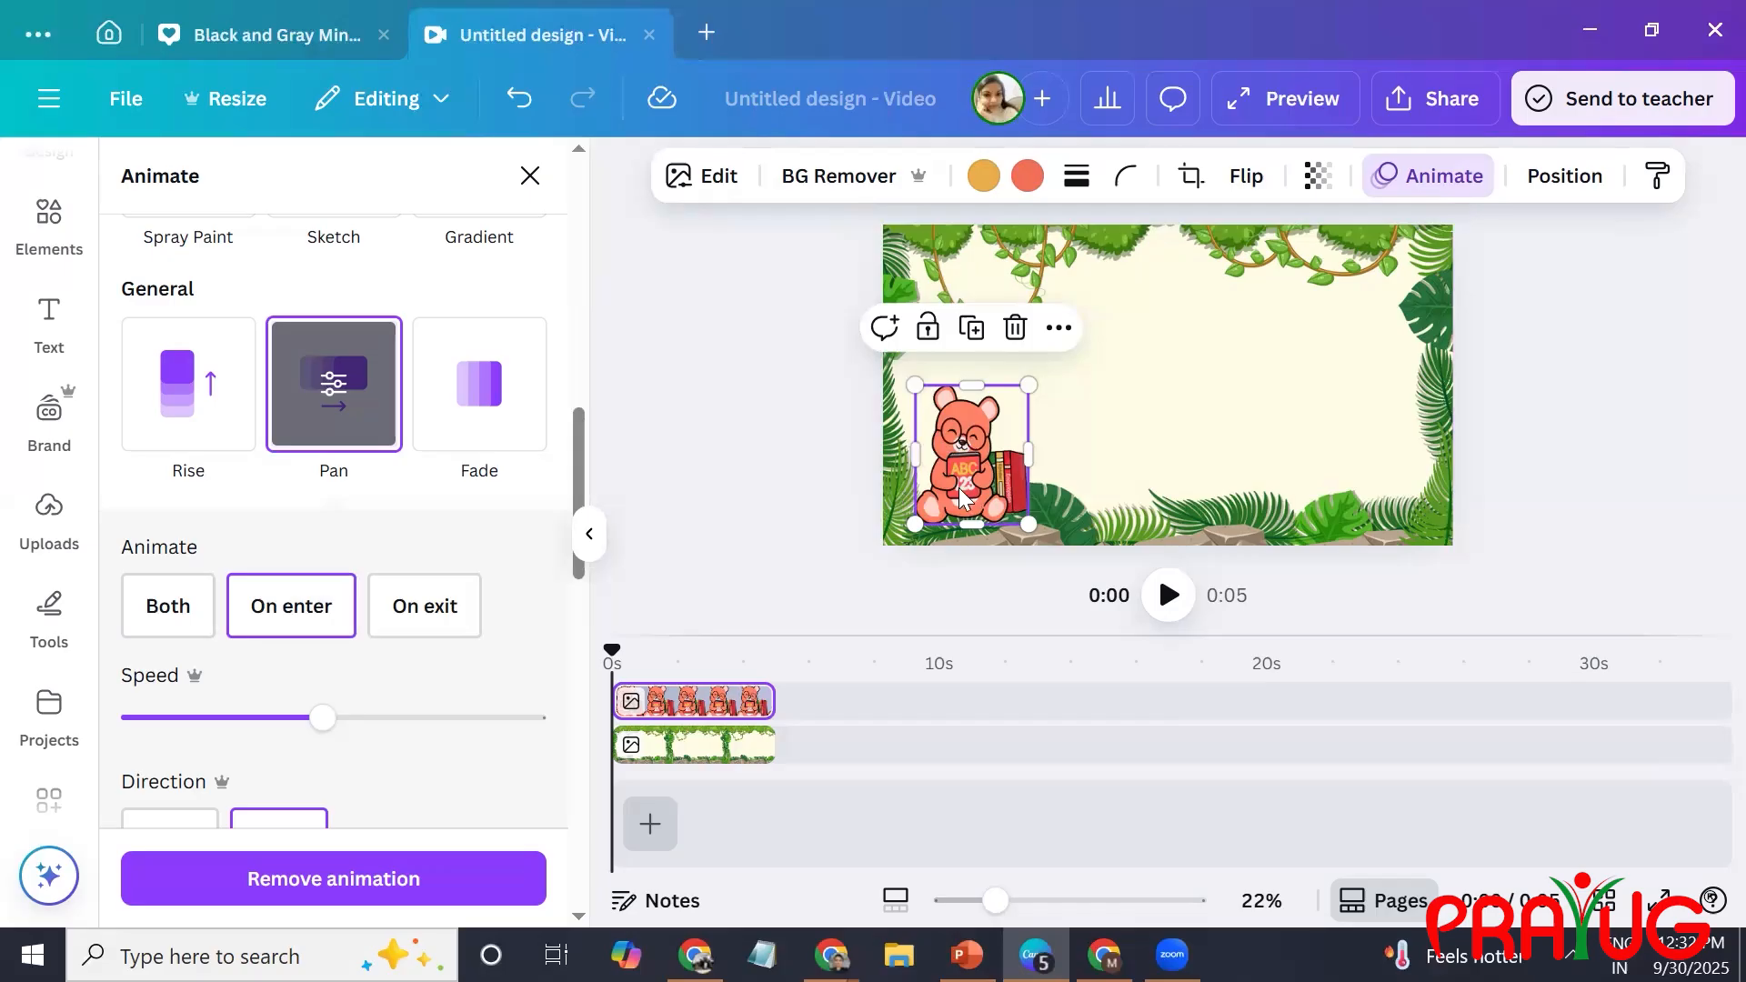
{"action": "left_click", "coordinate": [798, 349]}
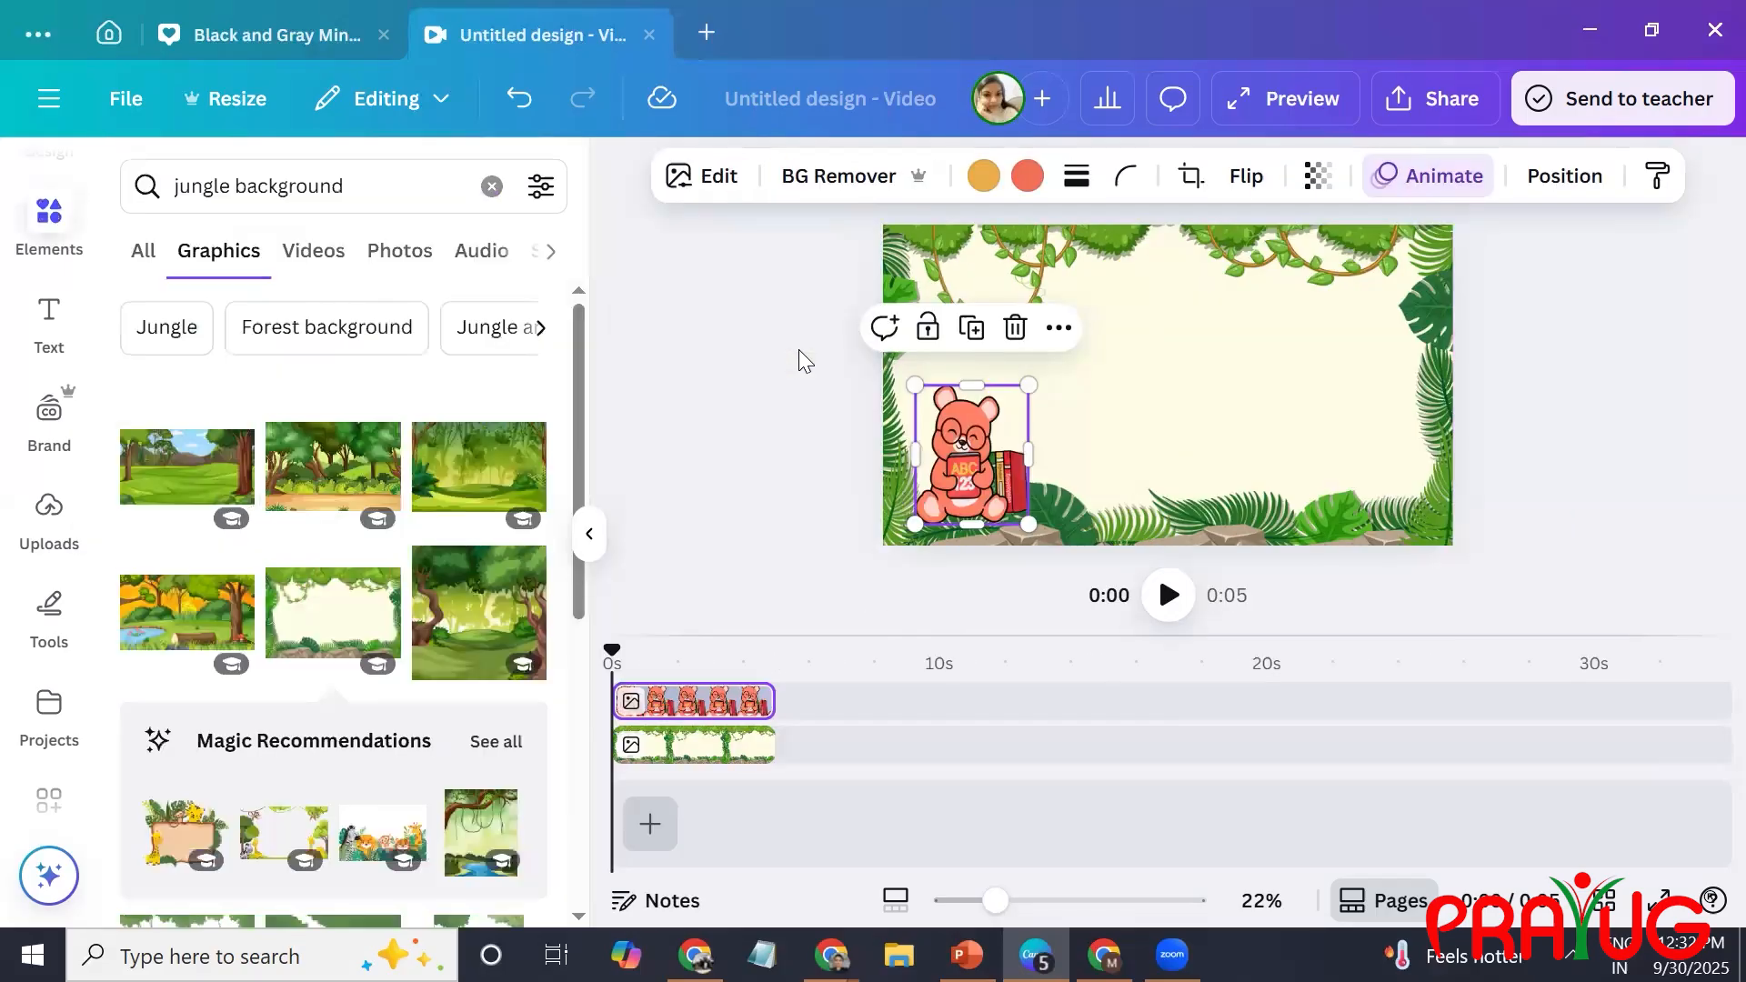
Search the graphics for "ABC Moving and animated" and browse the letter and alphabet characters.
{"action": "left_click", "coordinate": [418, 188]}
{"action": "double_click", "coordinate": [355, 179]}
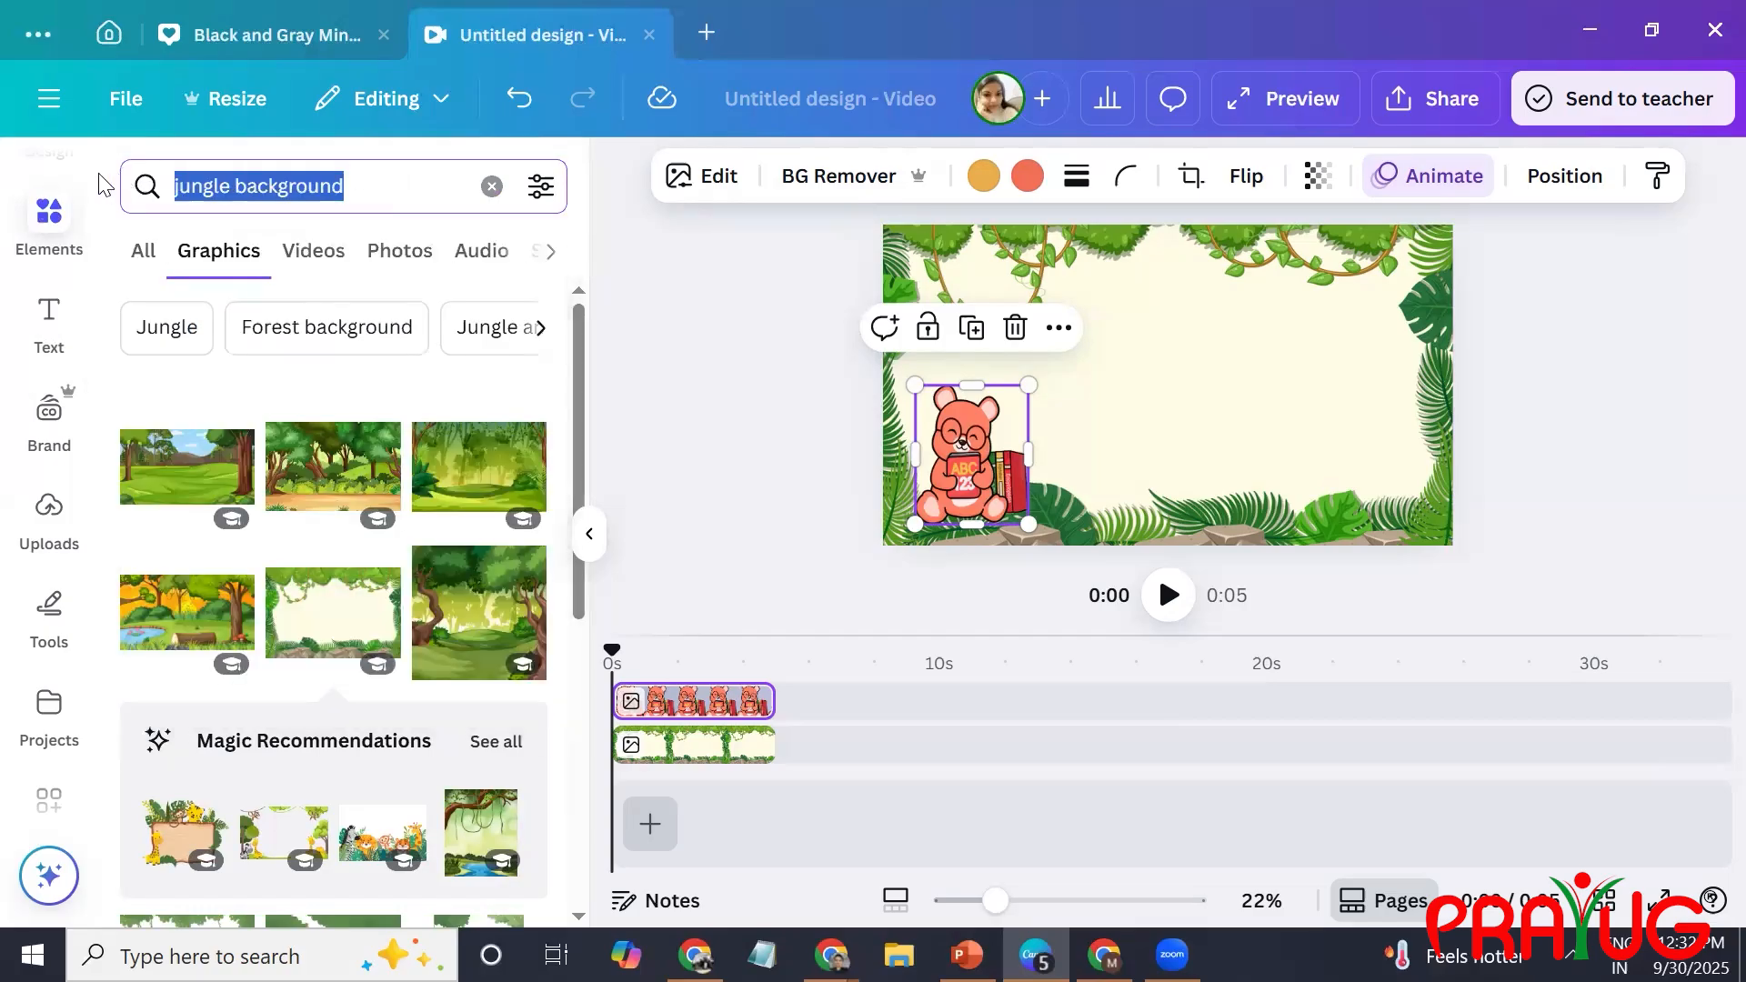
{"action": "type", "text": "abc"}
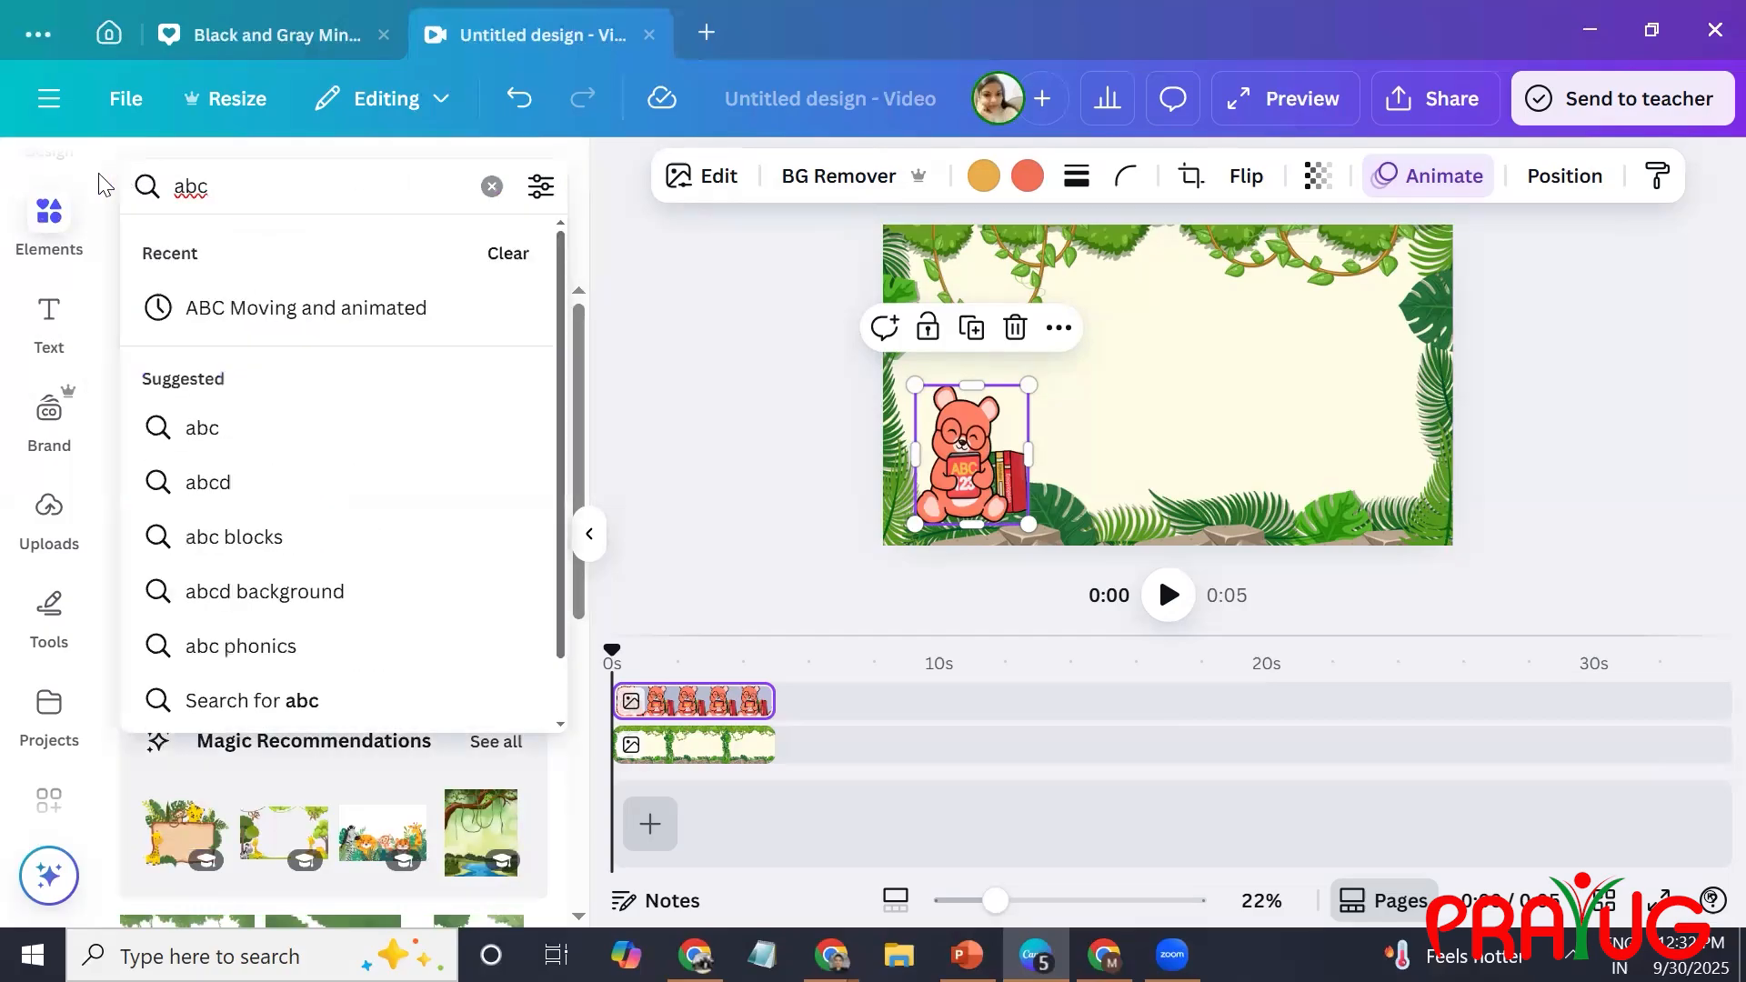
{"action": "key", "text": "Down"}
{"action": "key", "text": "Return"}
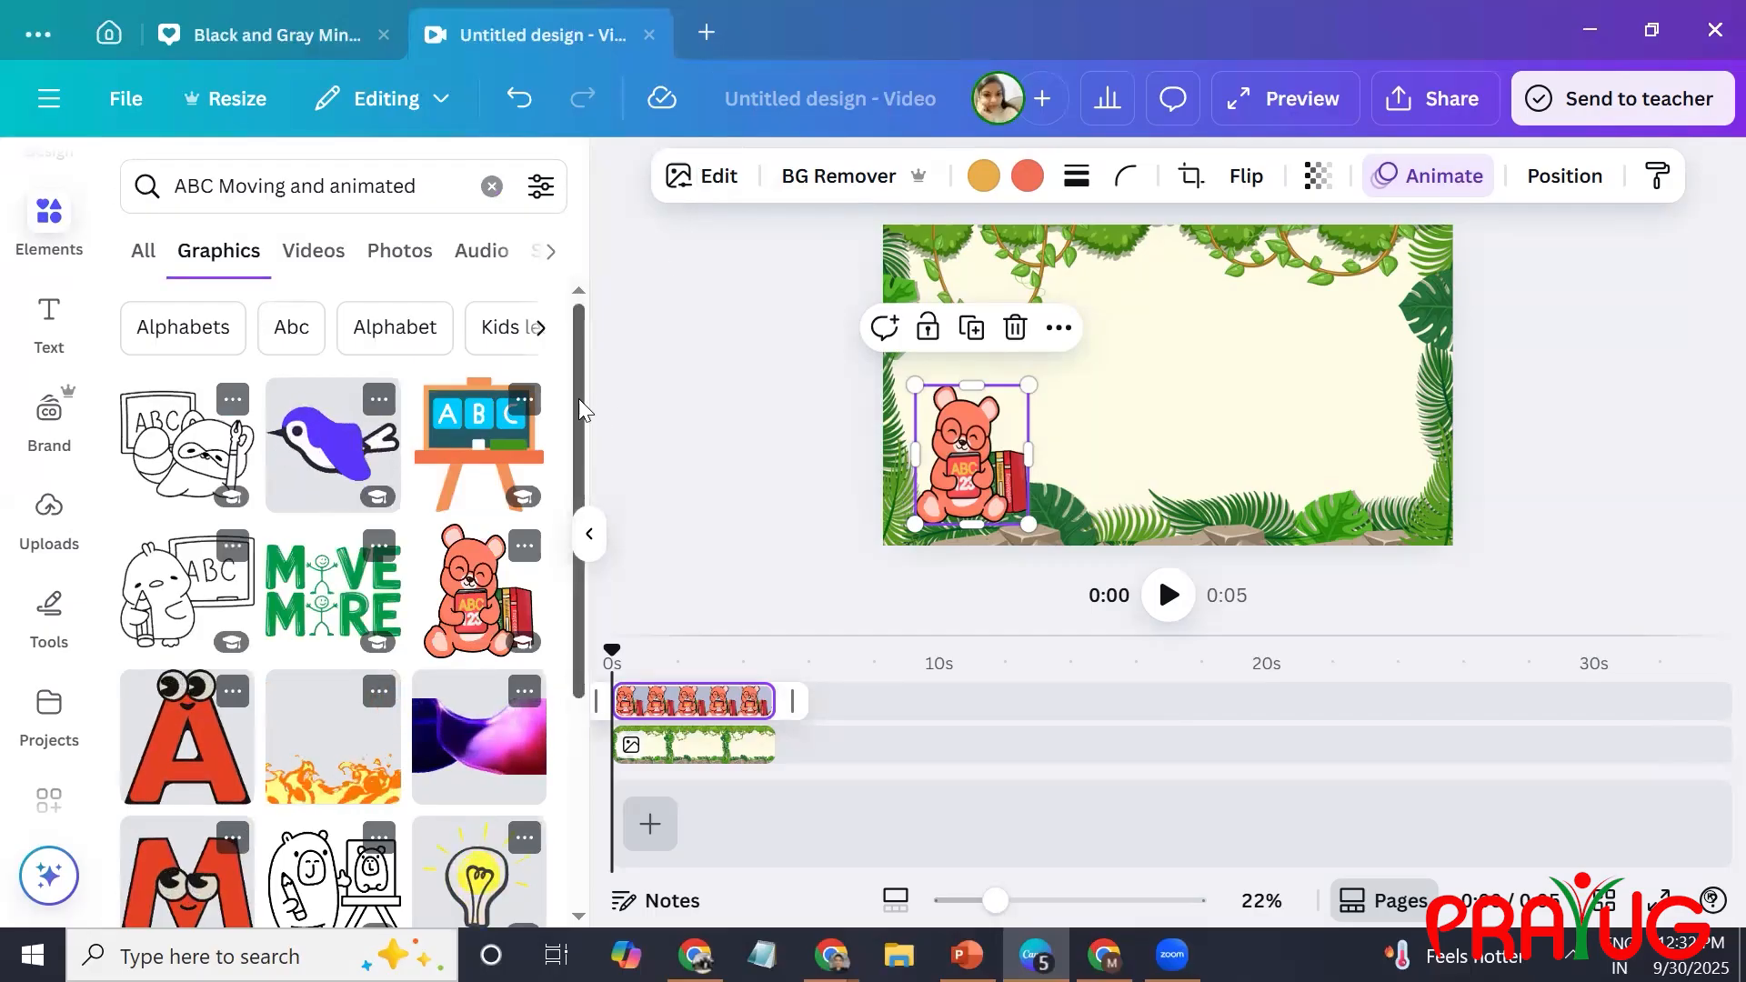
{"action": "scroll", "coordinate": [578, 409], "scroll_direction": "down", "scroll_amount": 1}
{"action": "left_click_drag", "start_coordinate": [621, 582], "coordinate": [652, 809]}
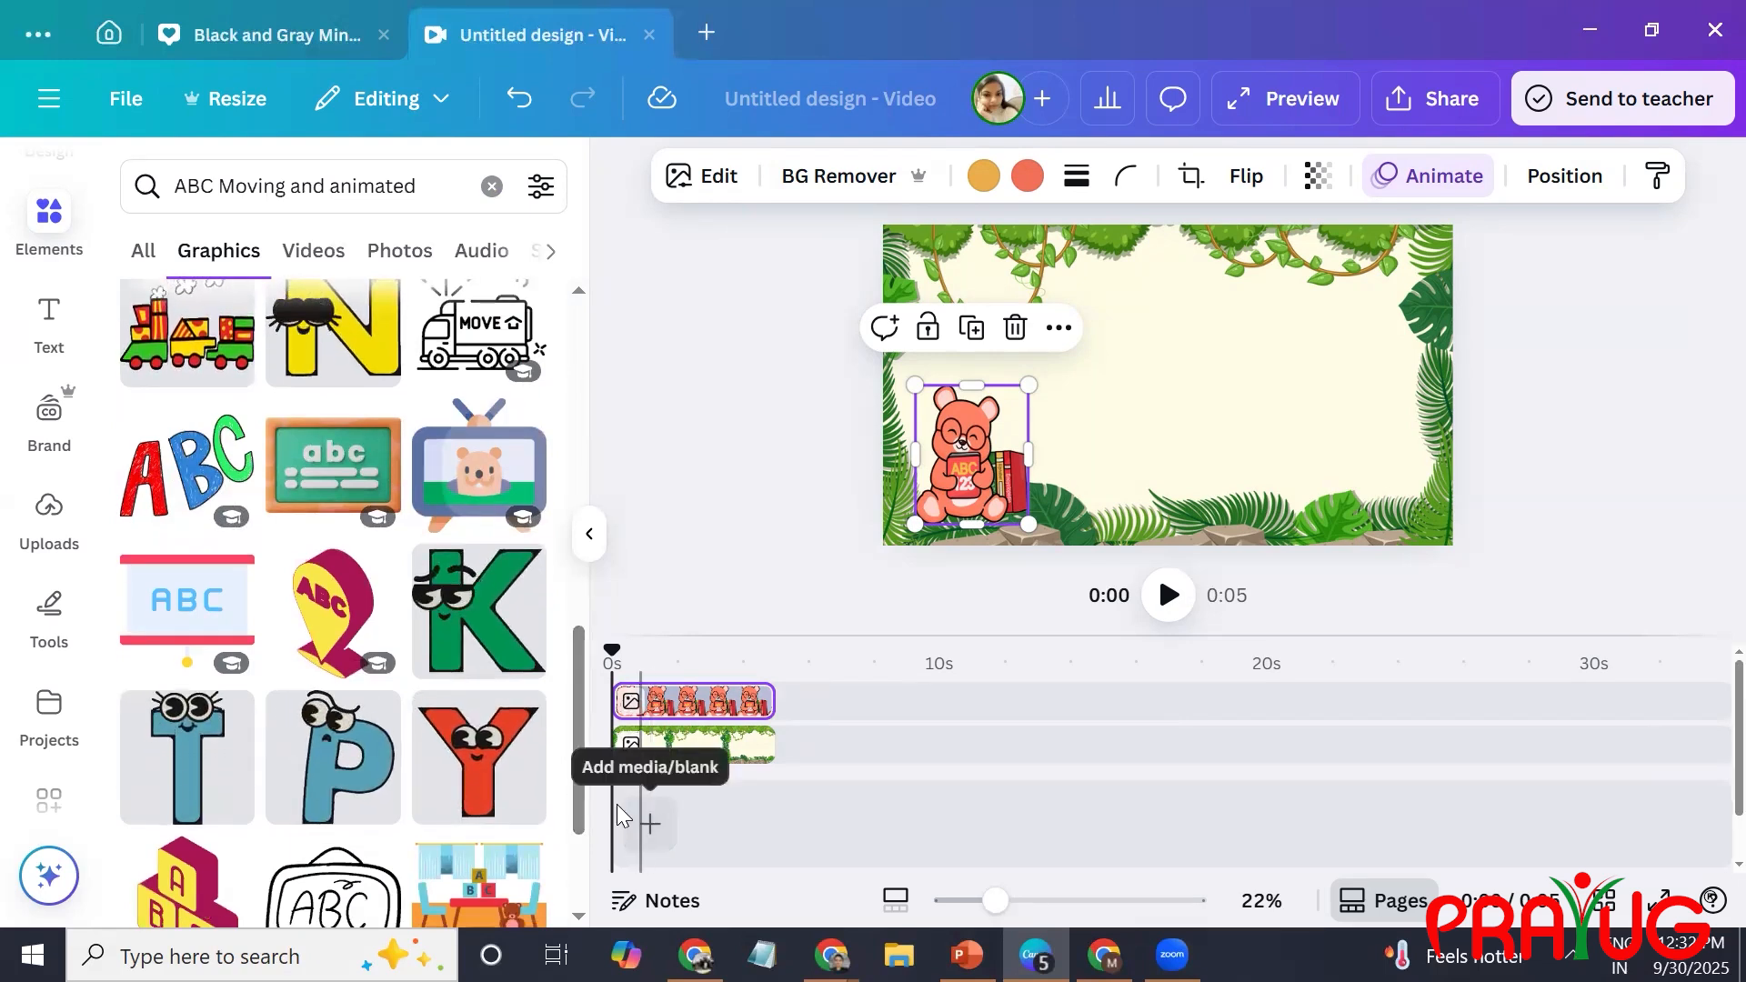
{"action": "scroll", "coordinate": [580, 795], "scroll_direction": "down", "scroll_amount": 5}
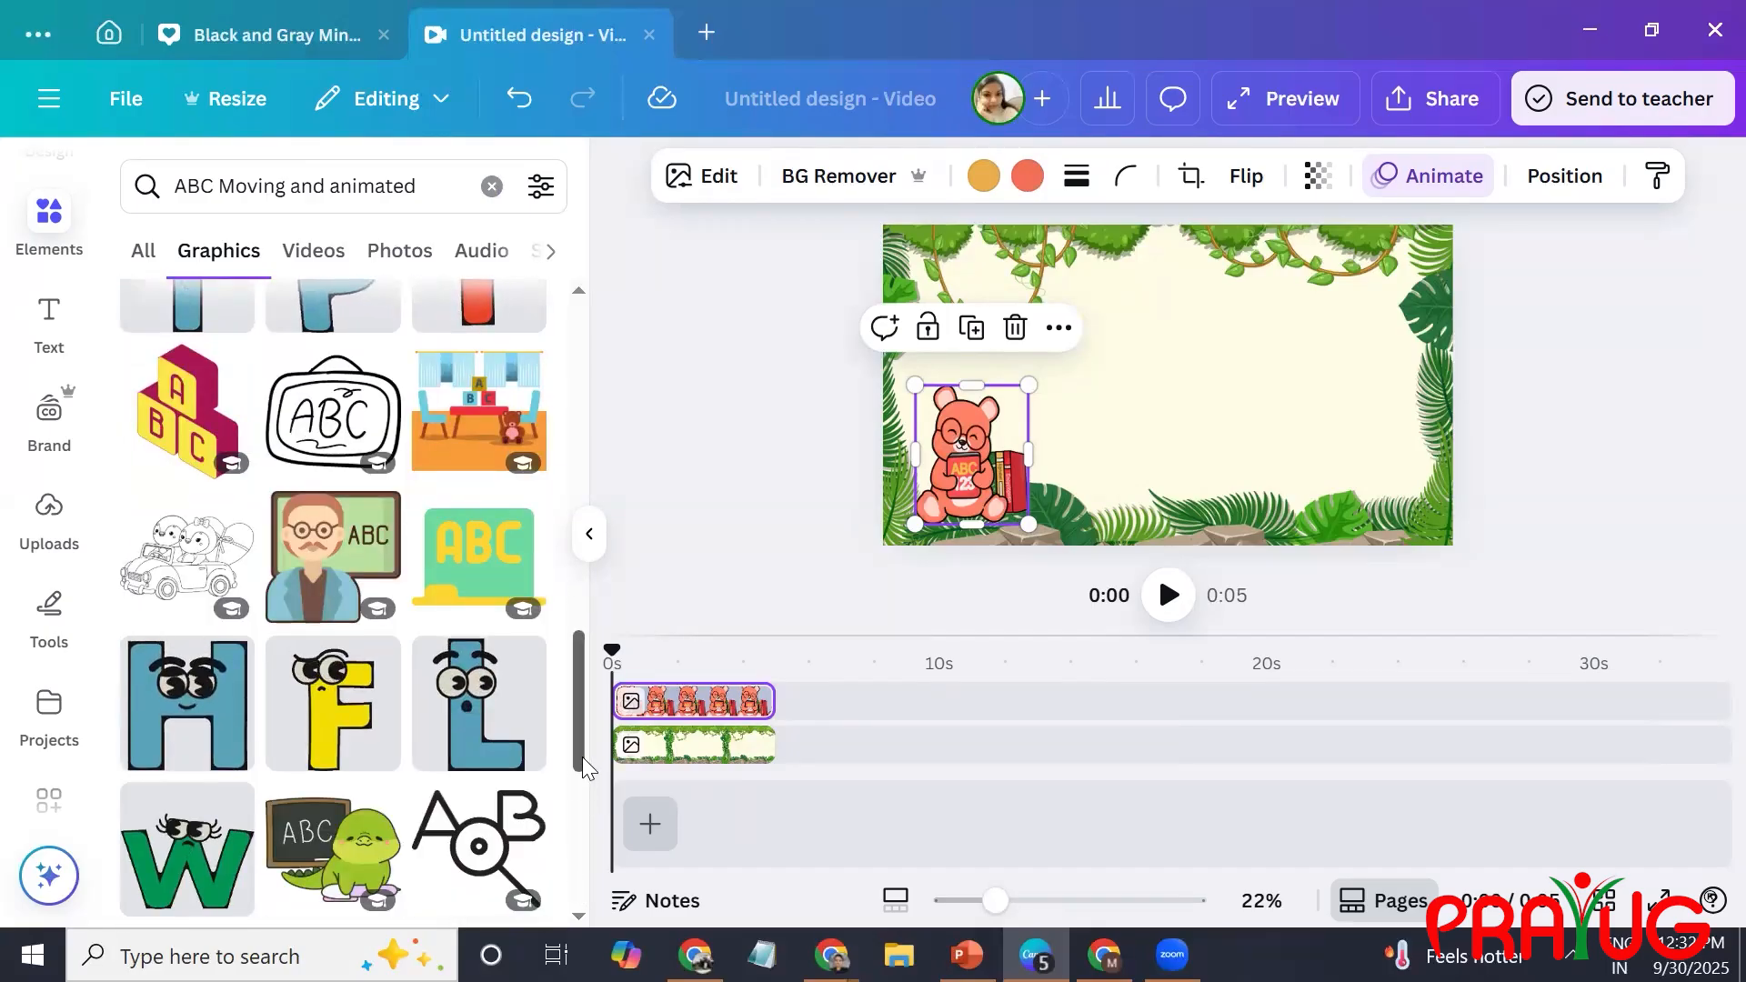
{"action": "left_click_drag", "start_coordinate": [575, 735], "coordinate": [575, 777]}
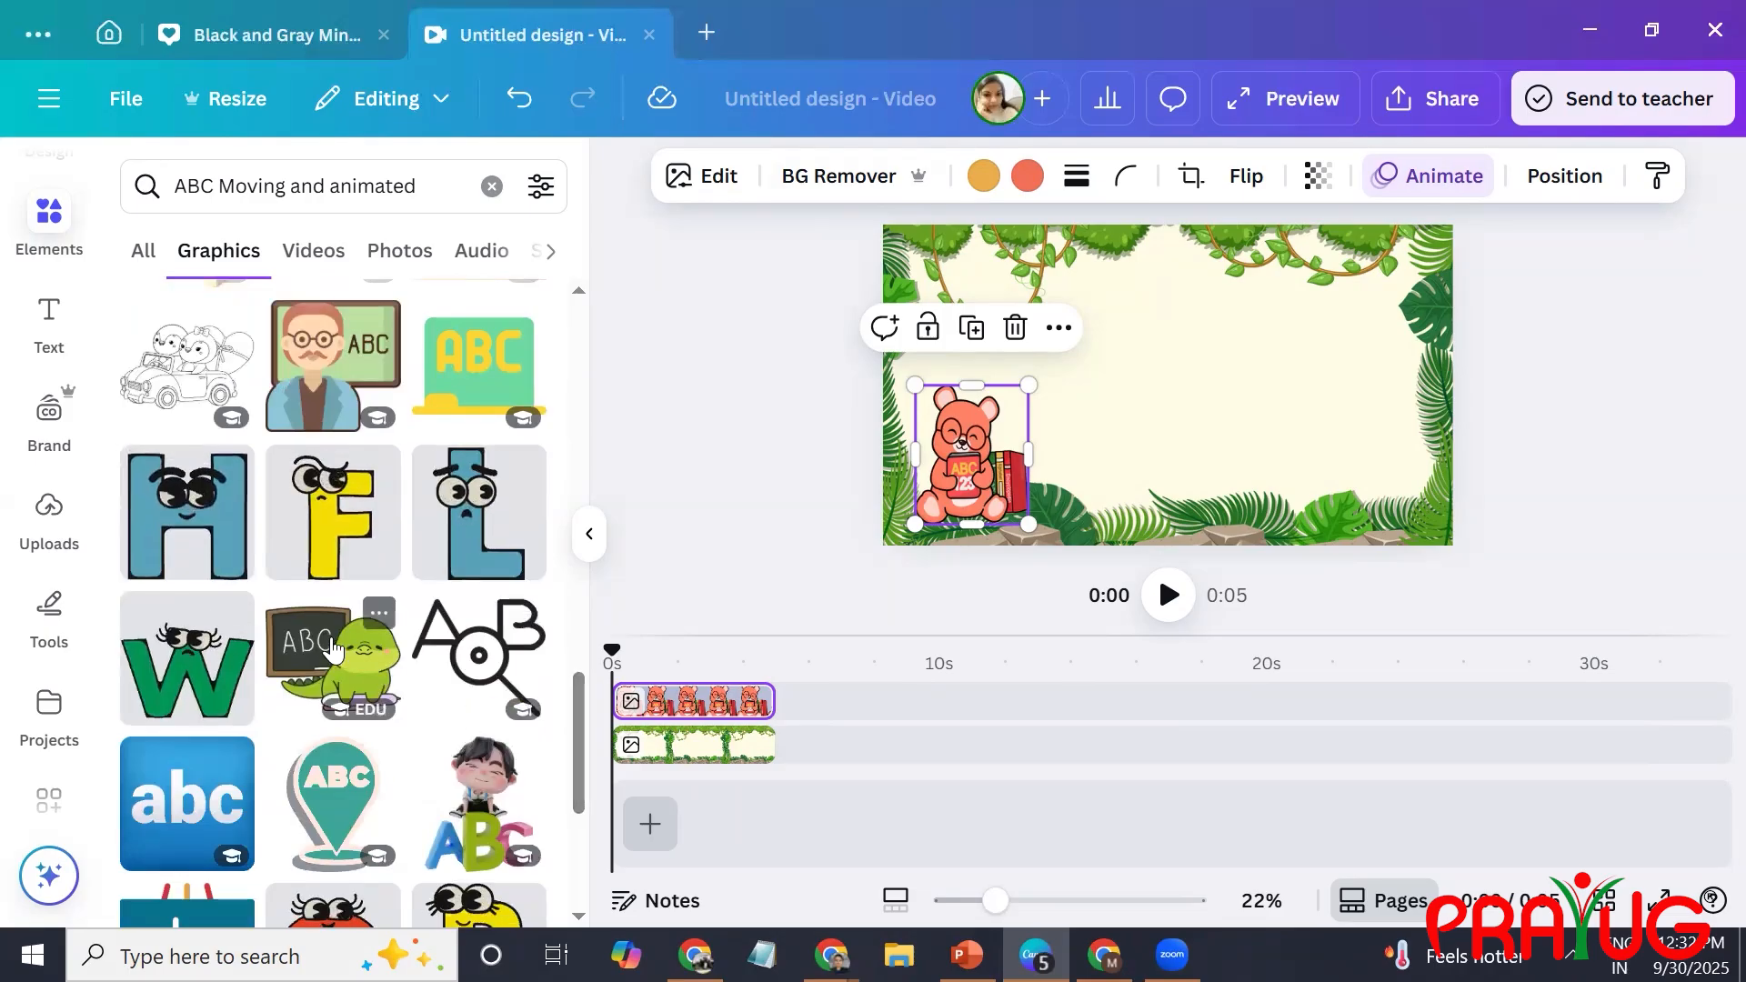
Look through the matching videos and try adding the 11-second green background clip to the design.
{"action": "left_click", "coordinate": [323, 264]}
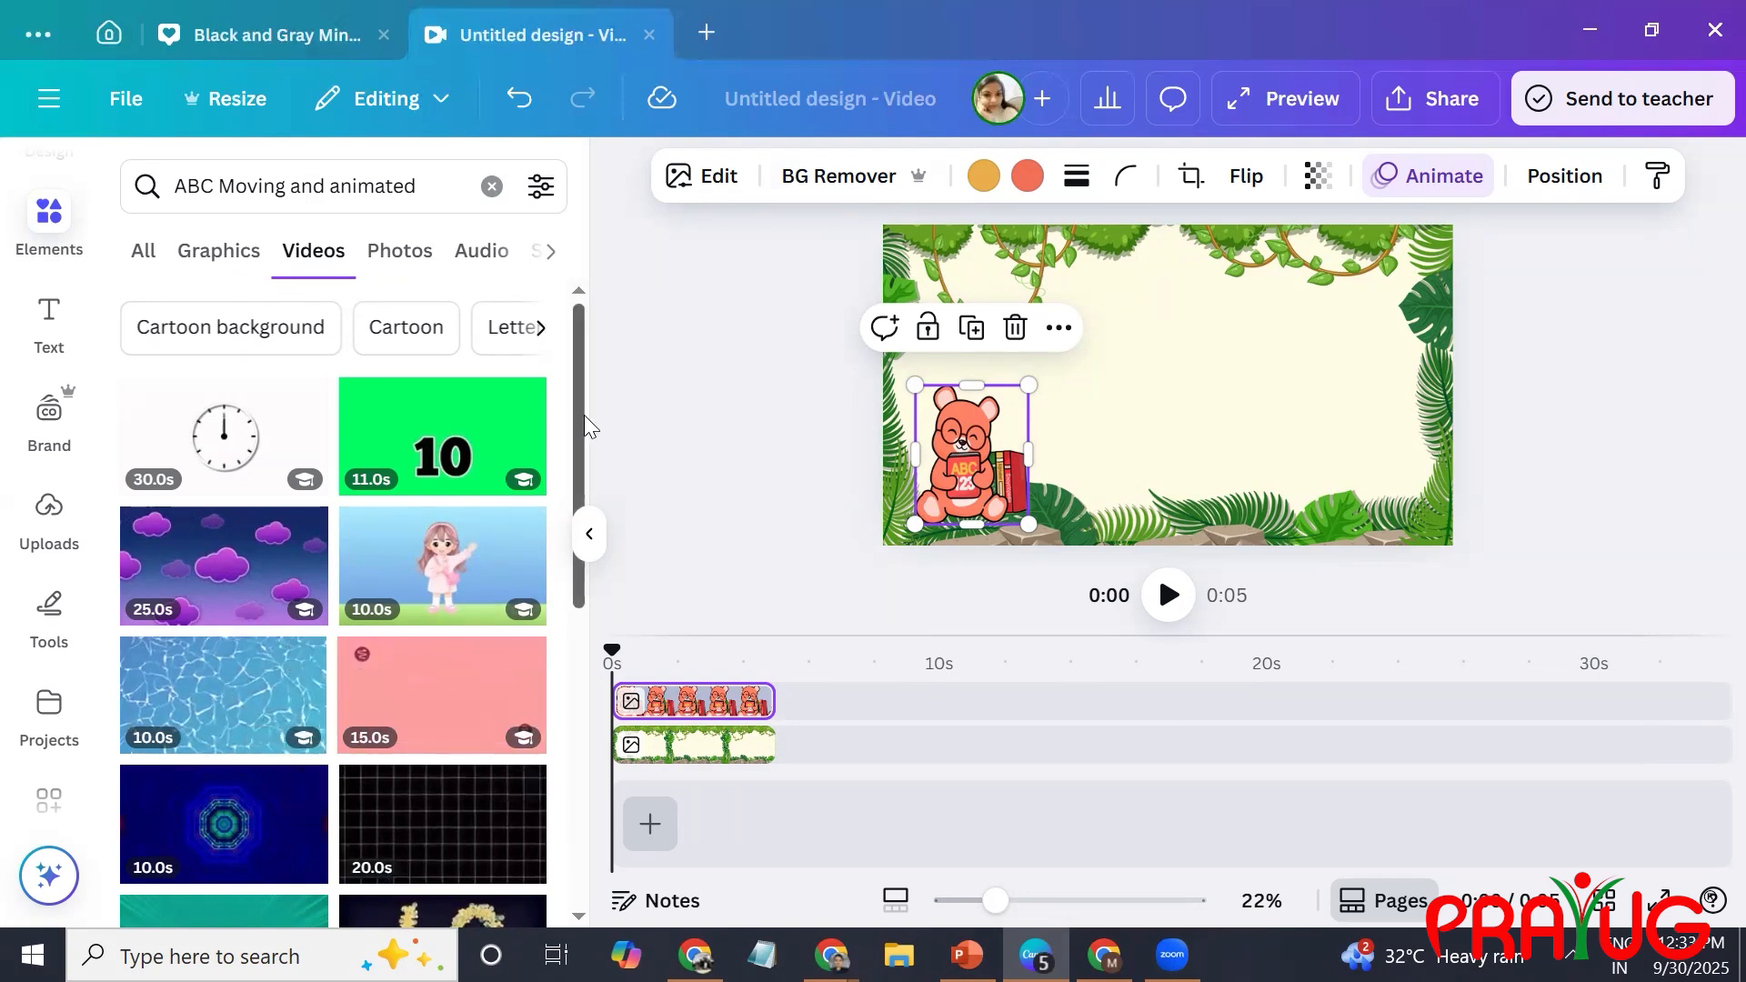
{"action": "scroll", "coordinate": [584, 414], "scroll_direction": "down", "scroll_amount": 5}
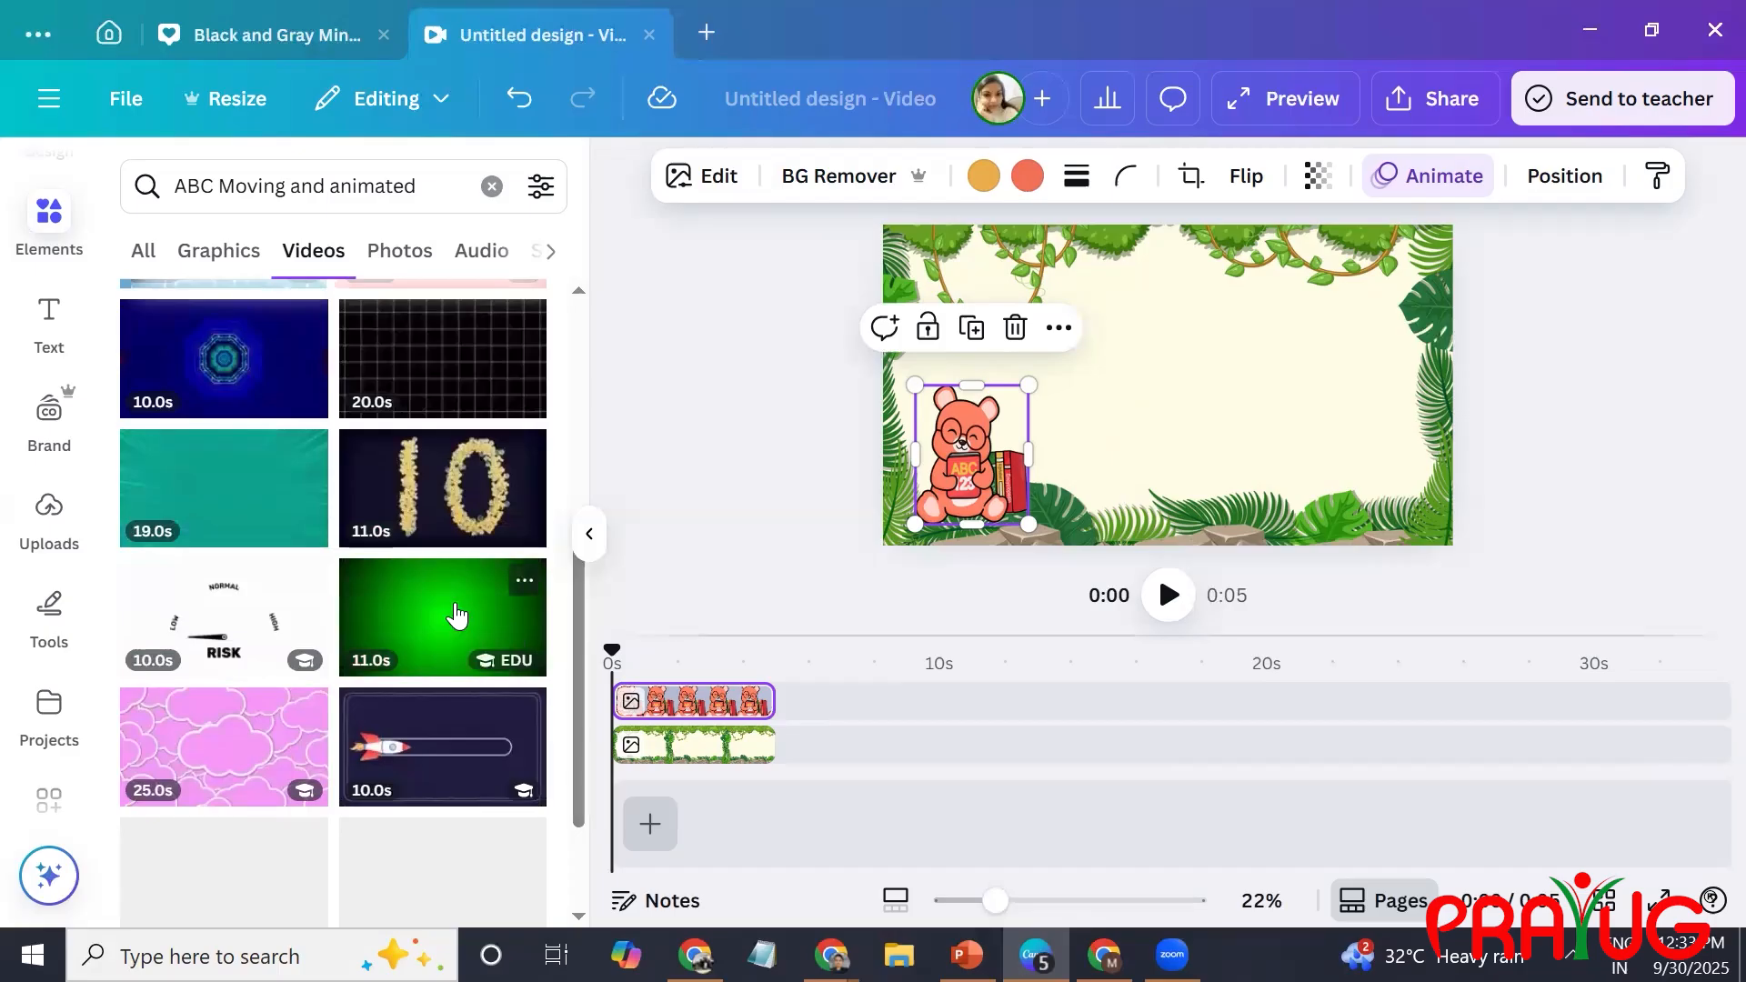
{"action": "left_click", "coordinate": [456, 617]}
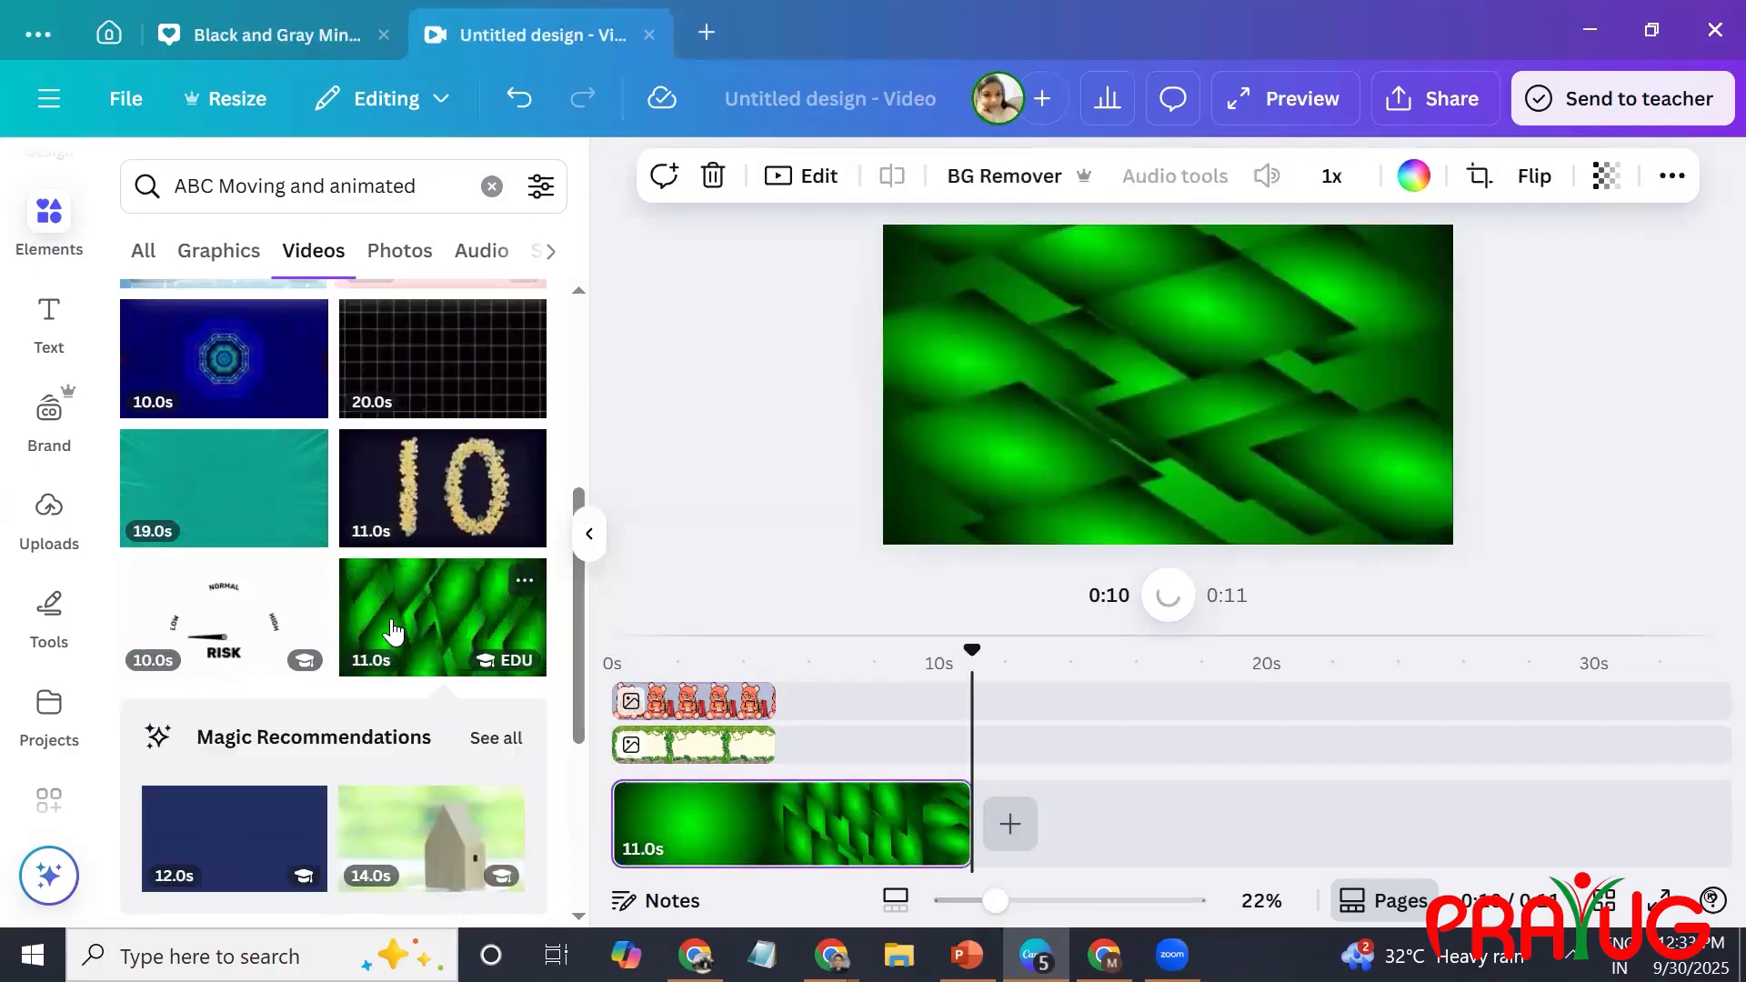
{"action": "key", "text": "ctrl+z"}
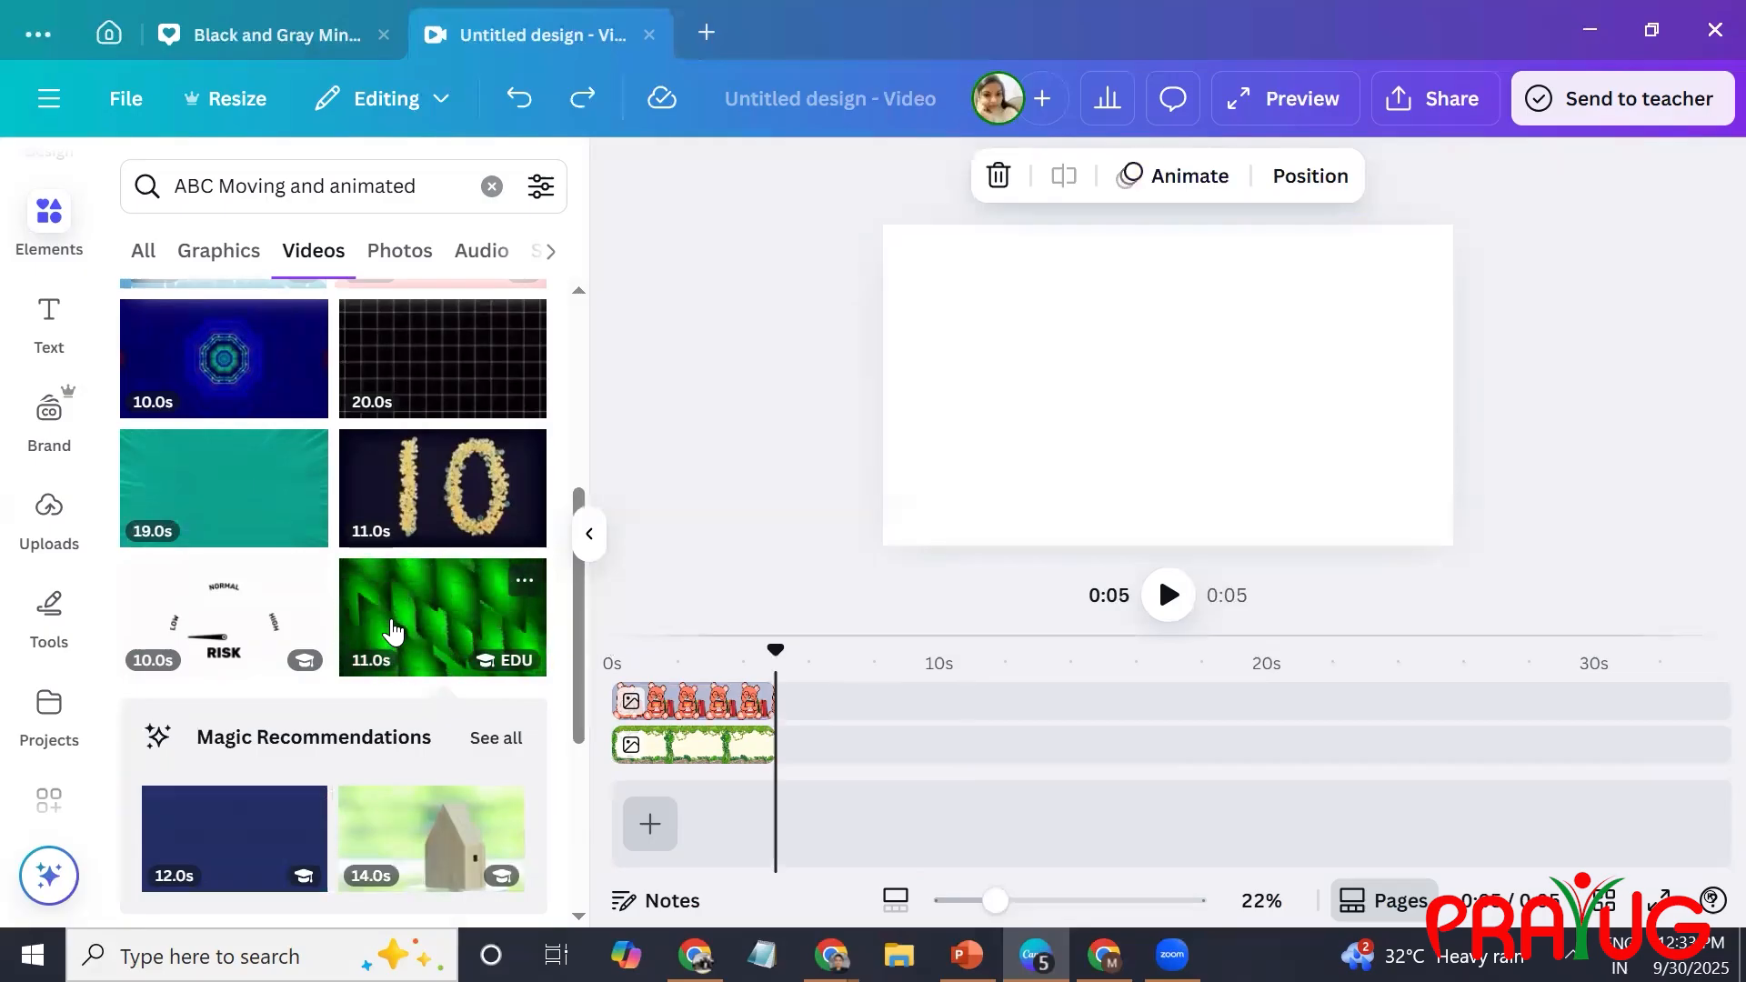
Scrub through the first three seconds of the timeline to check the bear over the jungle background.
{"action": "left_click", "coordinate": [708, 832]}
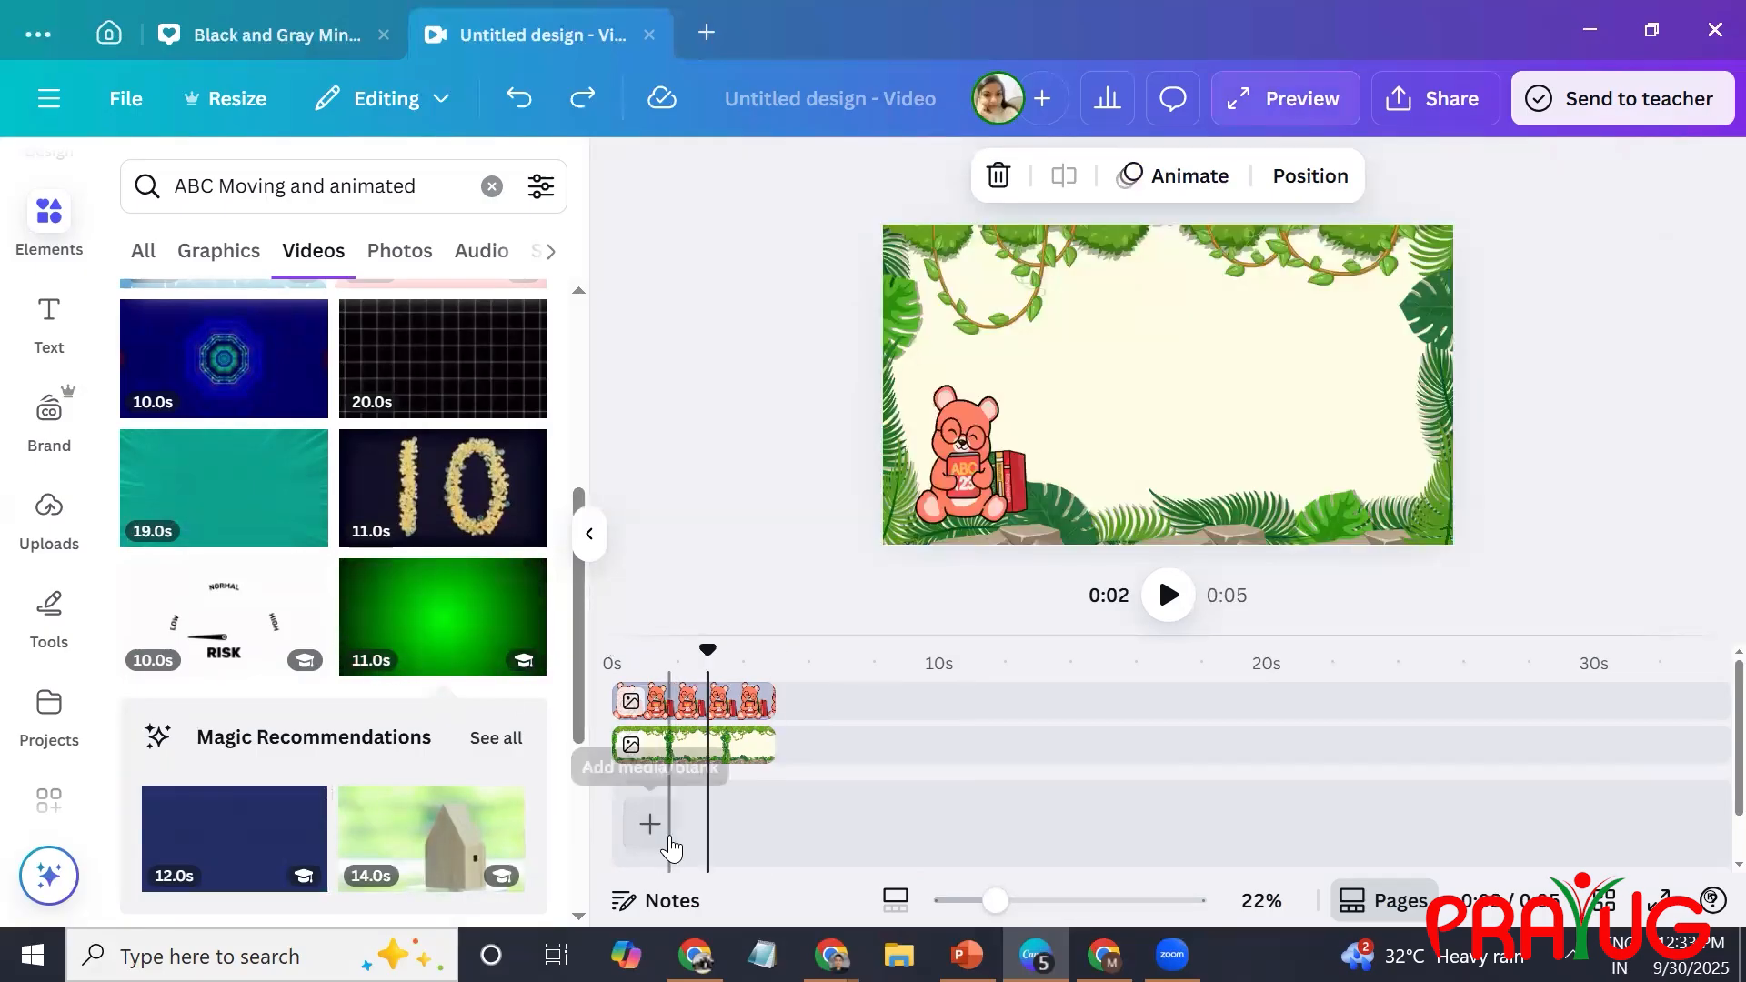
{"action": "left_click", "coordinate": [652, 825]}
{"action": "left_click", "coordinate": [731, 836]}
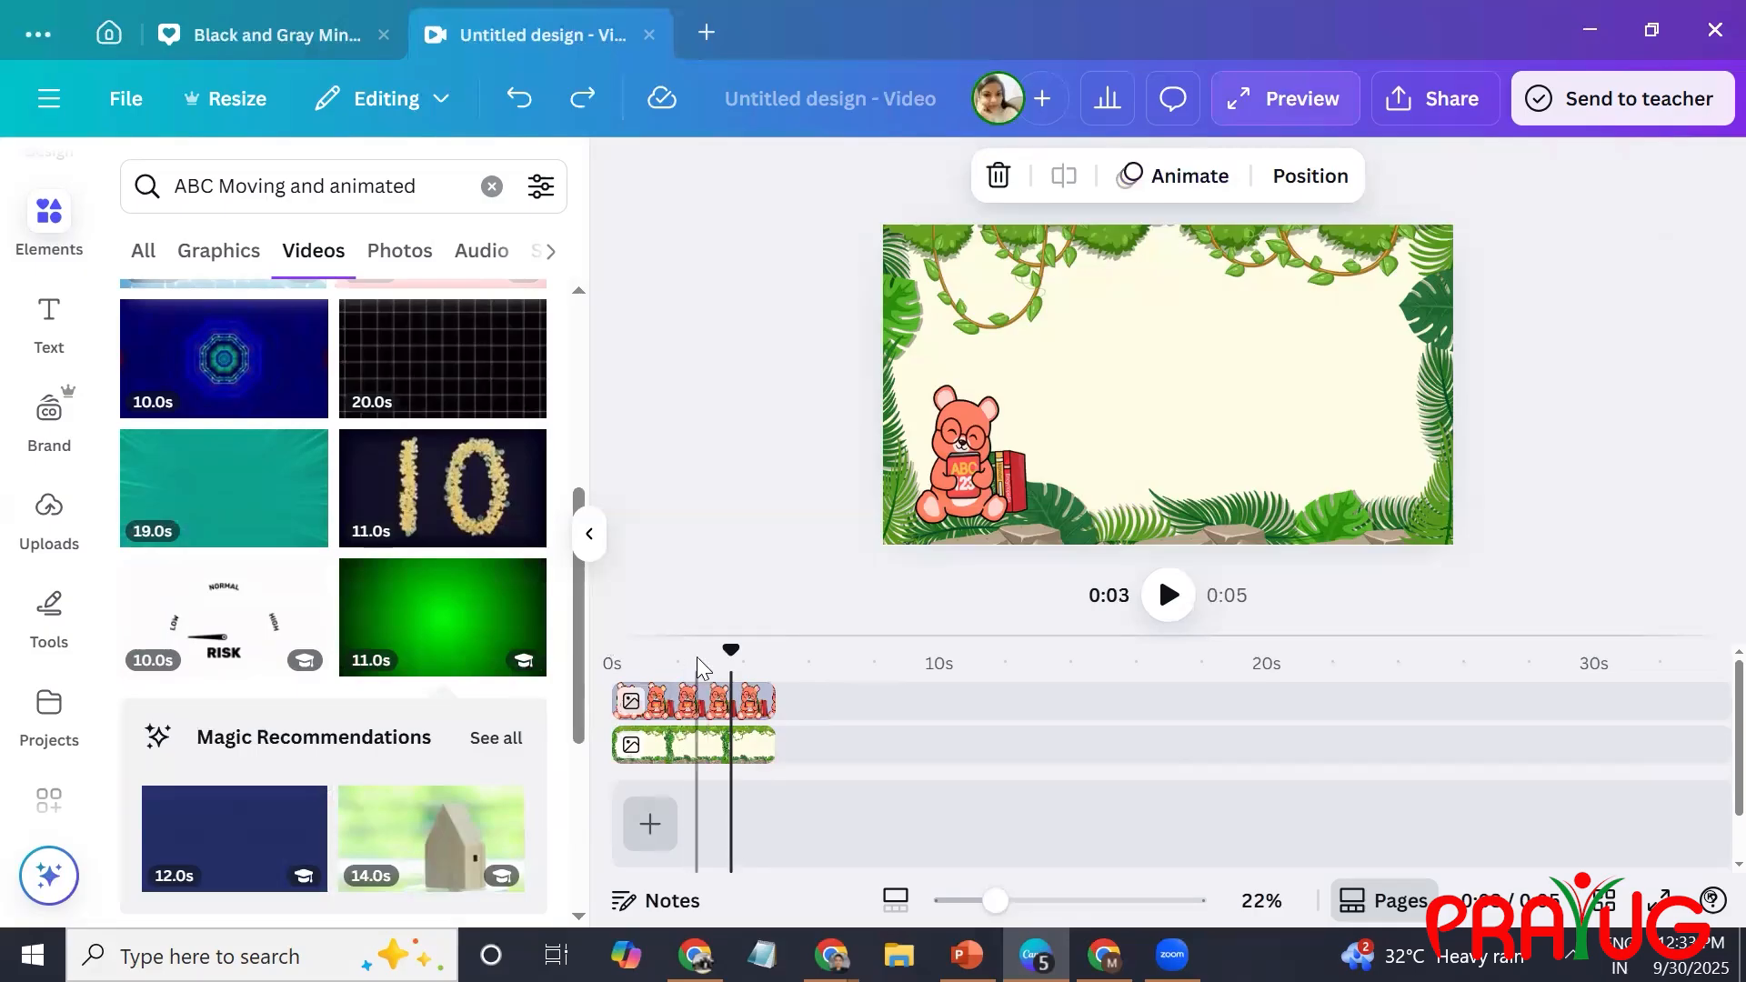
{"action": "left_click_drag", "start_coordinate": [728, 649], "coordinate": [617, 667]}
{"action": "left_click", "coordinate": [617, 667]}
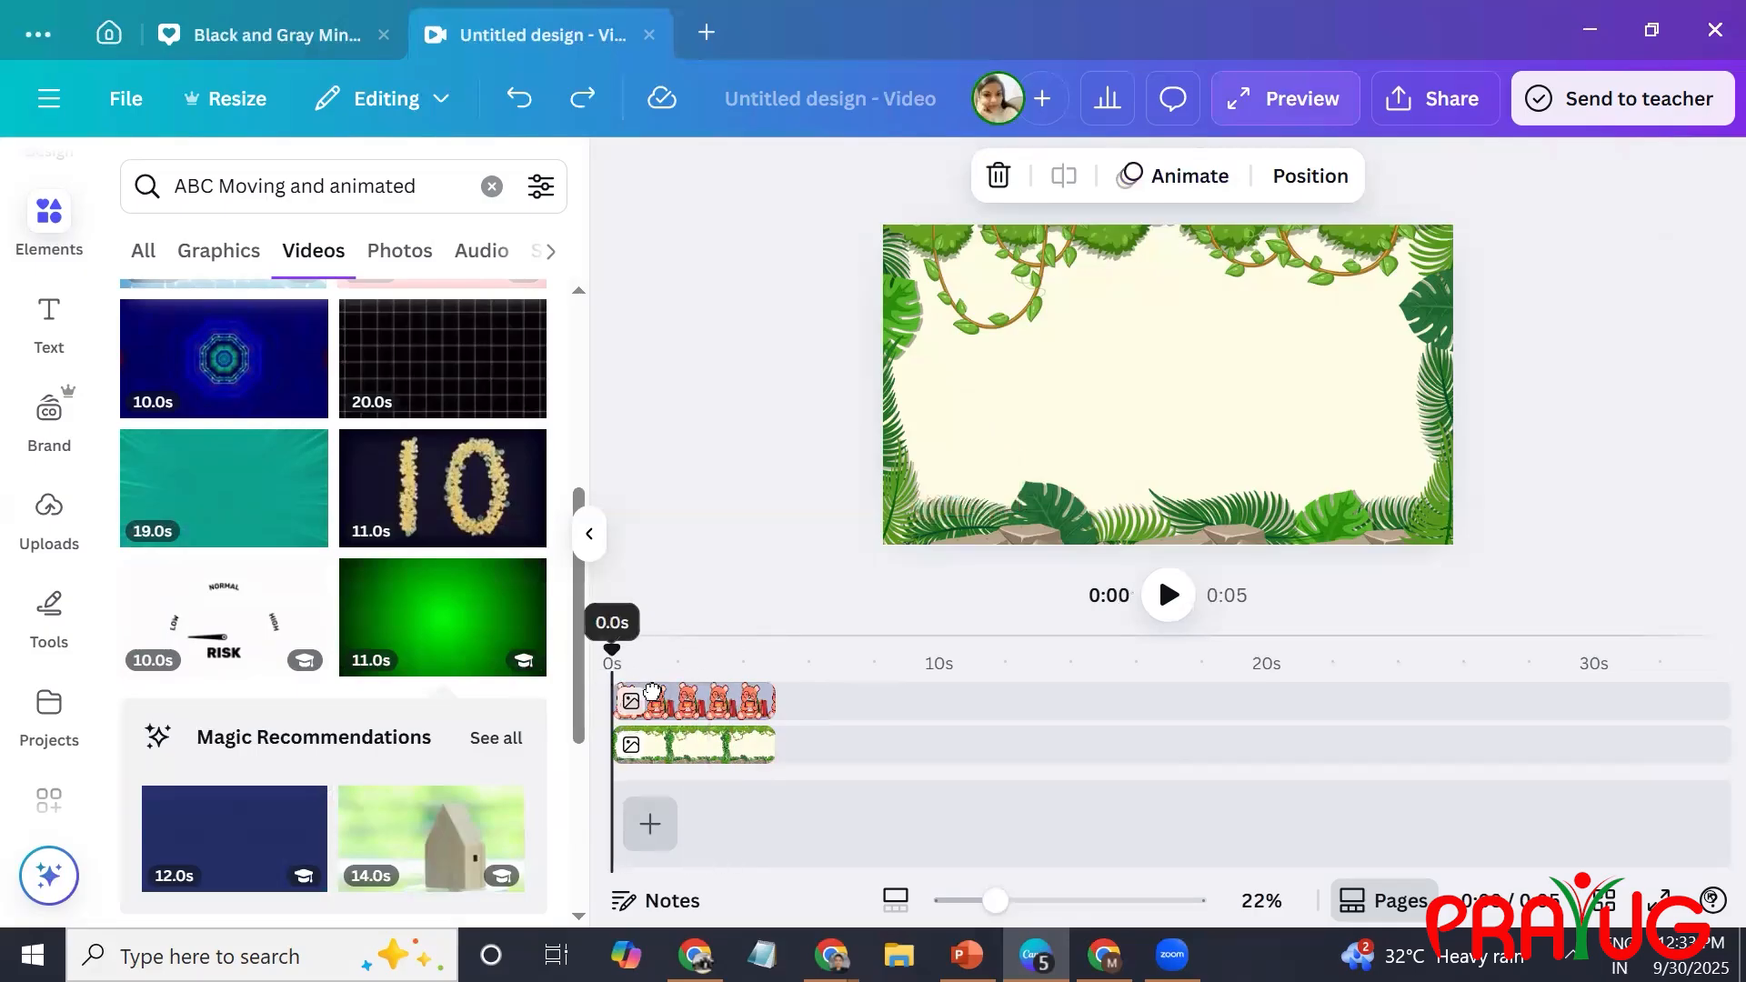
{"action": "left_click", "coordinate": [699, 695]}
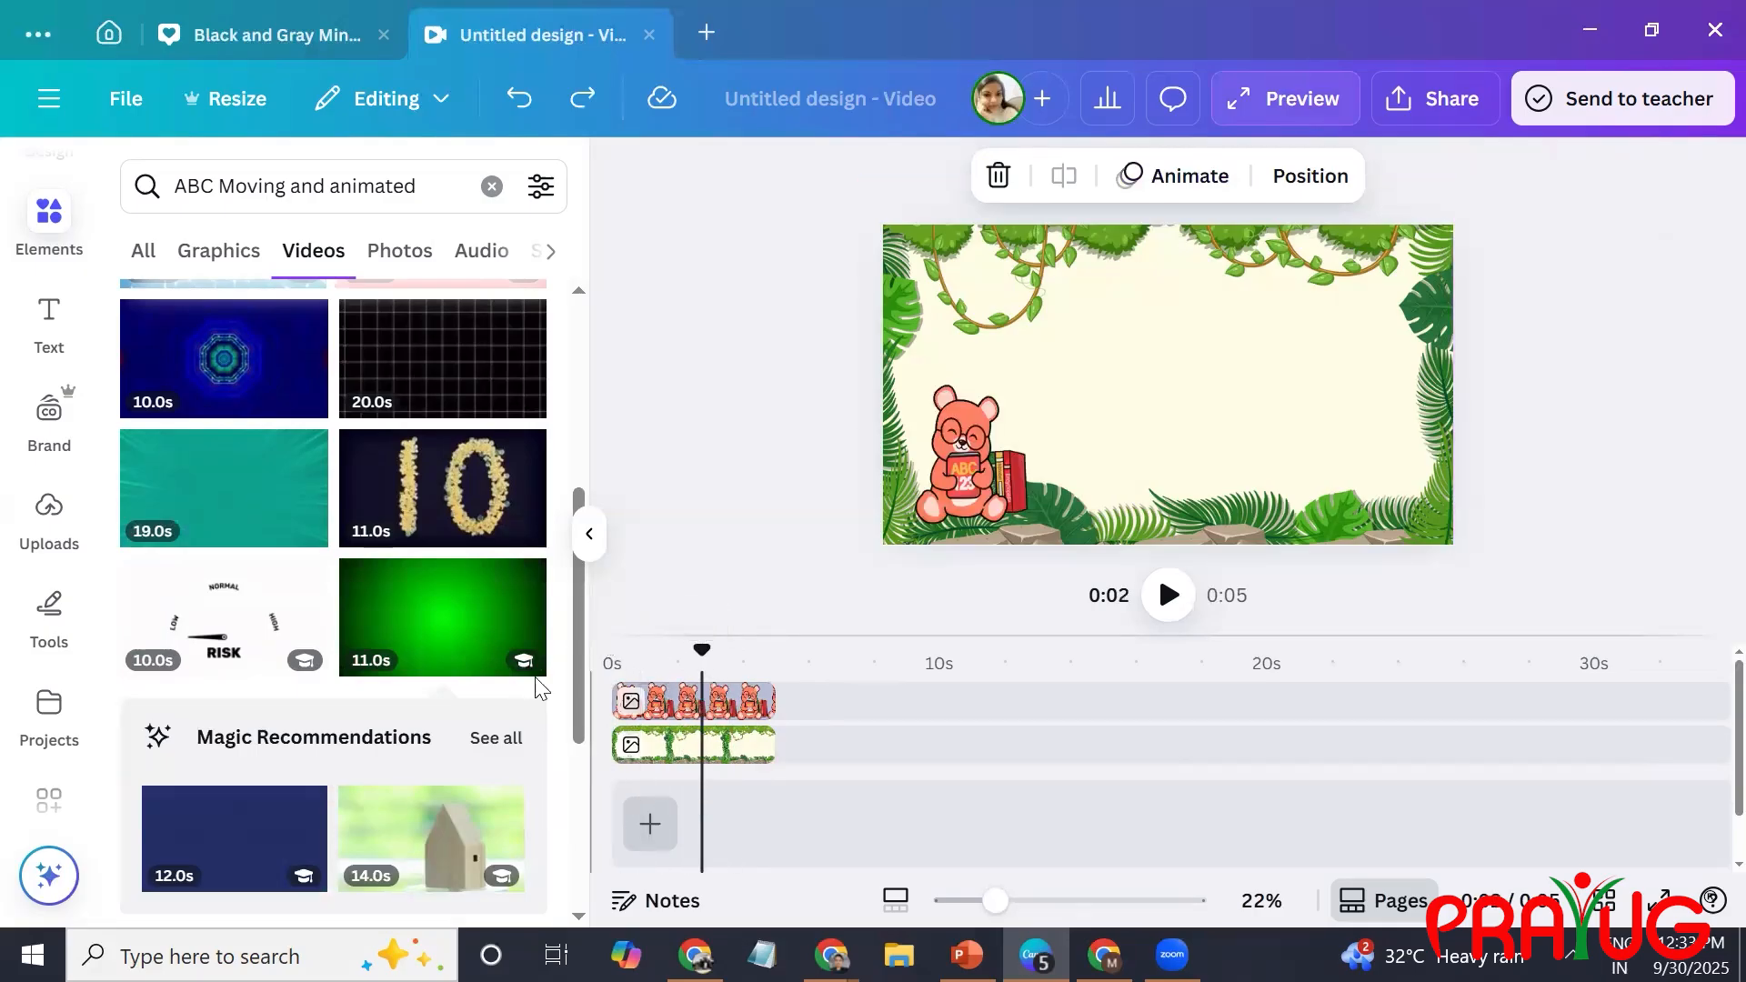
Try adding the 10-second rocket loading-bar video with its background removed, and return the playhead to the start.
{"action": "scroll", "coordinate": [573, 727], "scroll_direction": "down", "scroll_amount": 2}
{"action": "scroll", "coordinate": [593, 818], "scroll_direction": "down", "scroll_amount": 3}
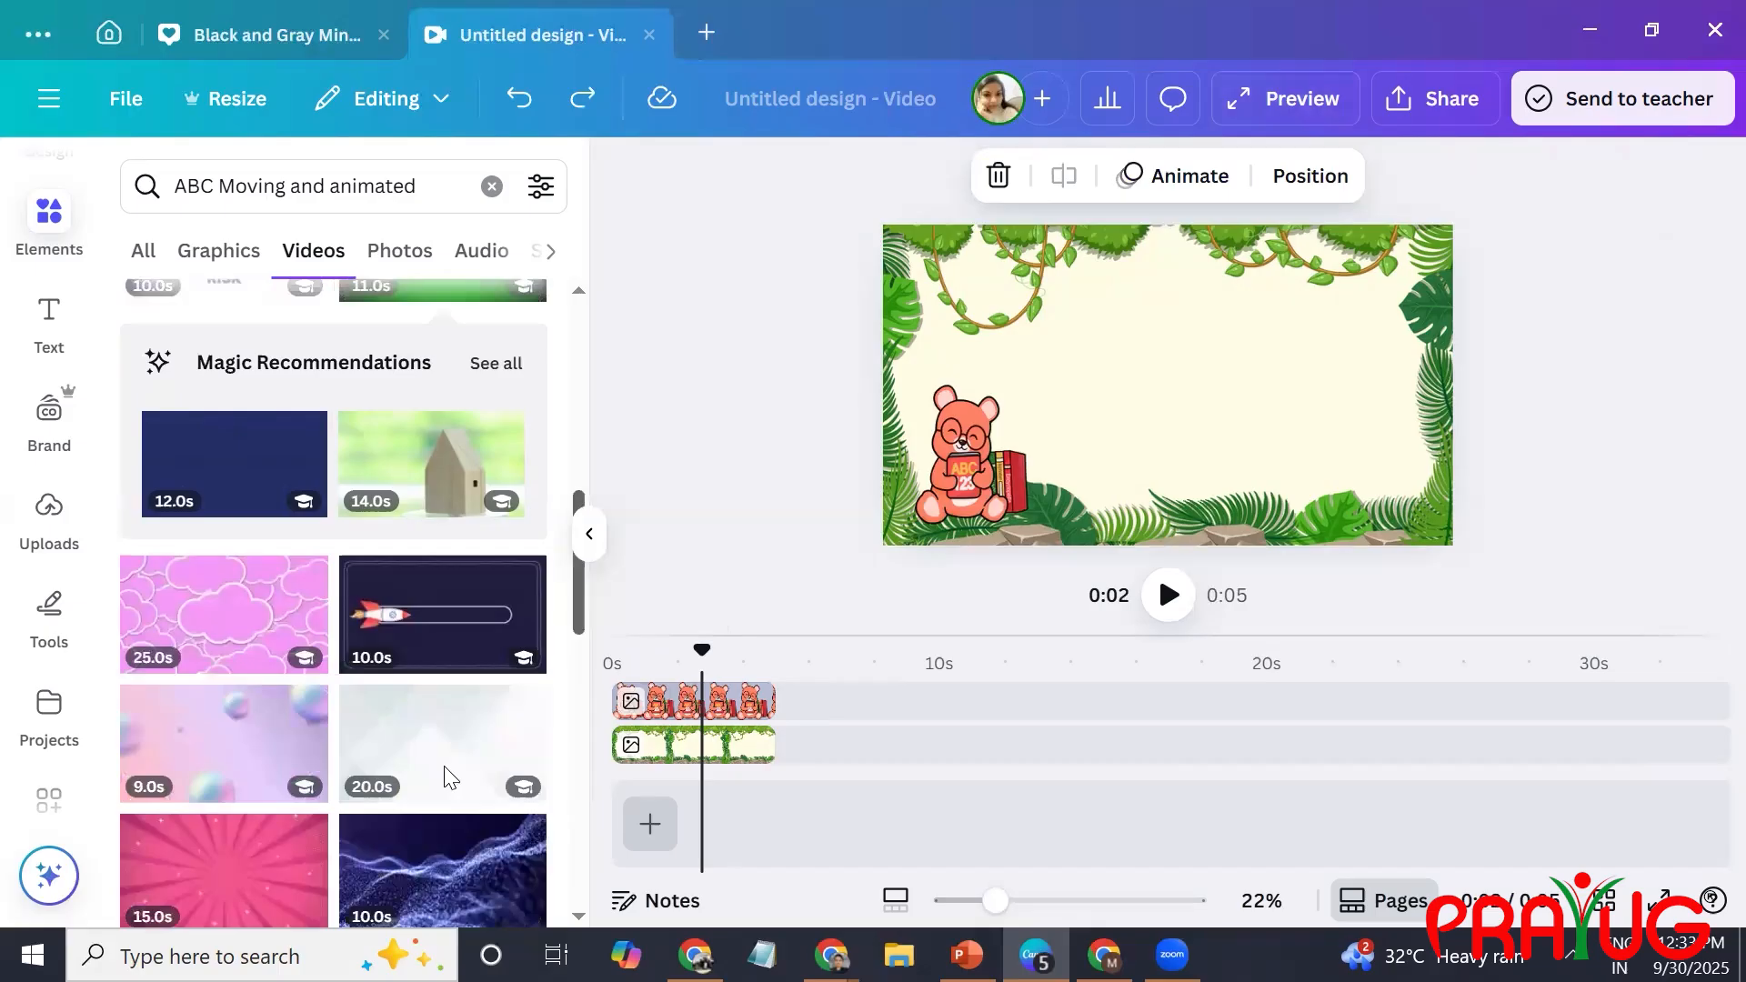
{"action": "left_click", "coordinate": [449, 662]}
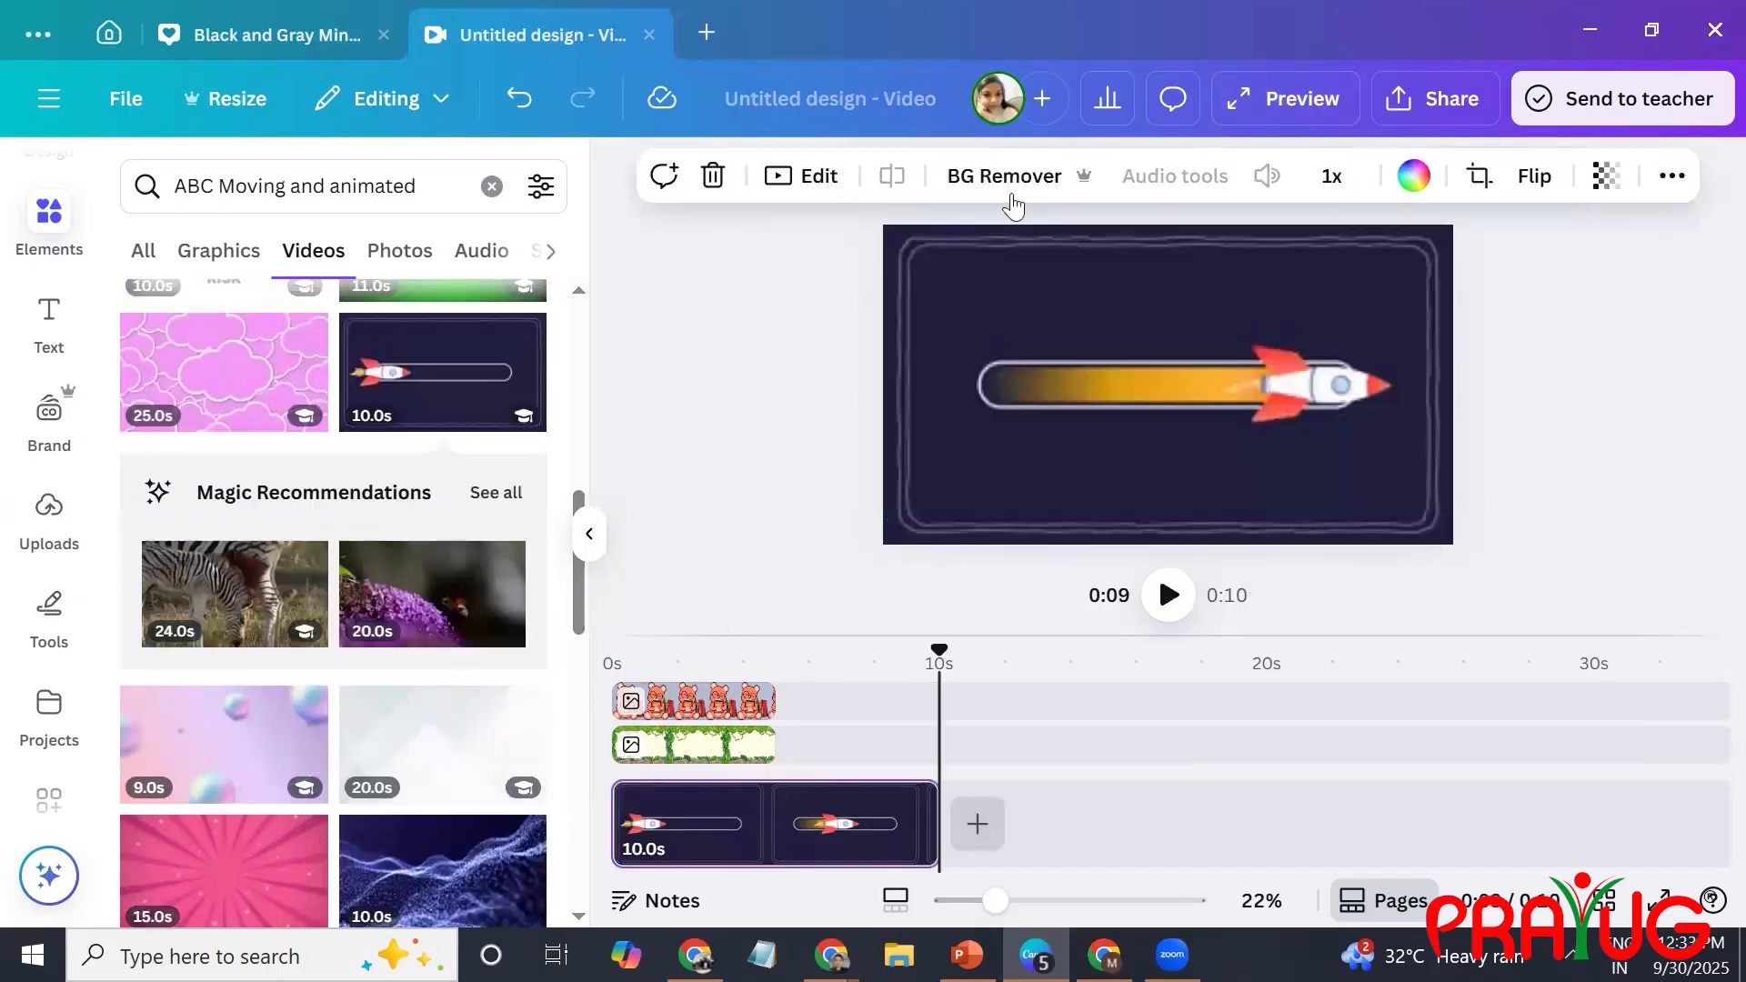
{"action": "key", "text": "Delete"}
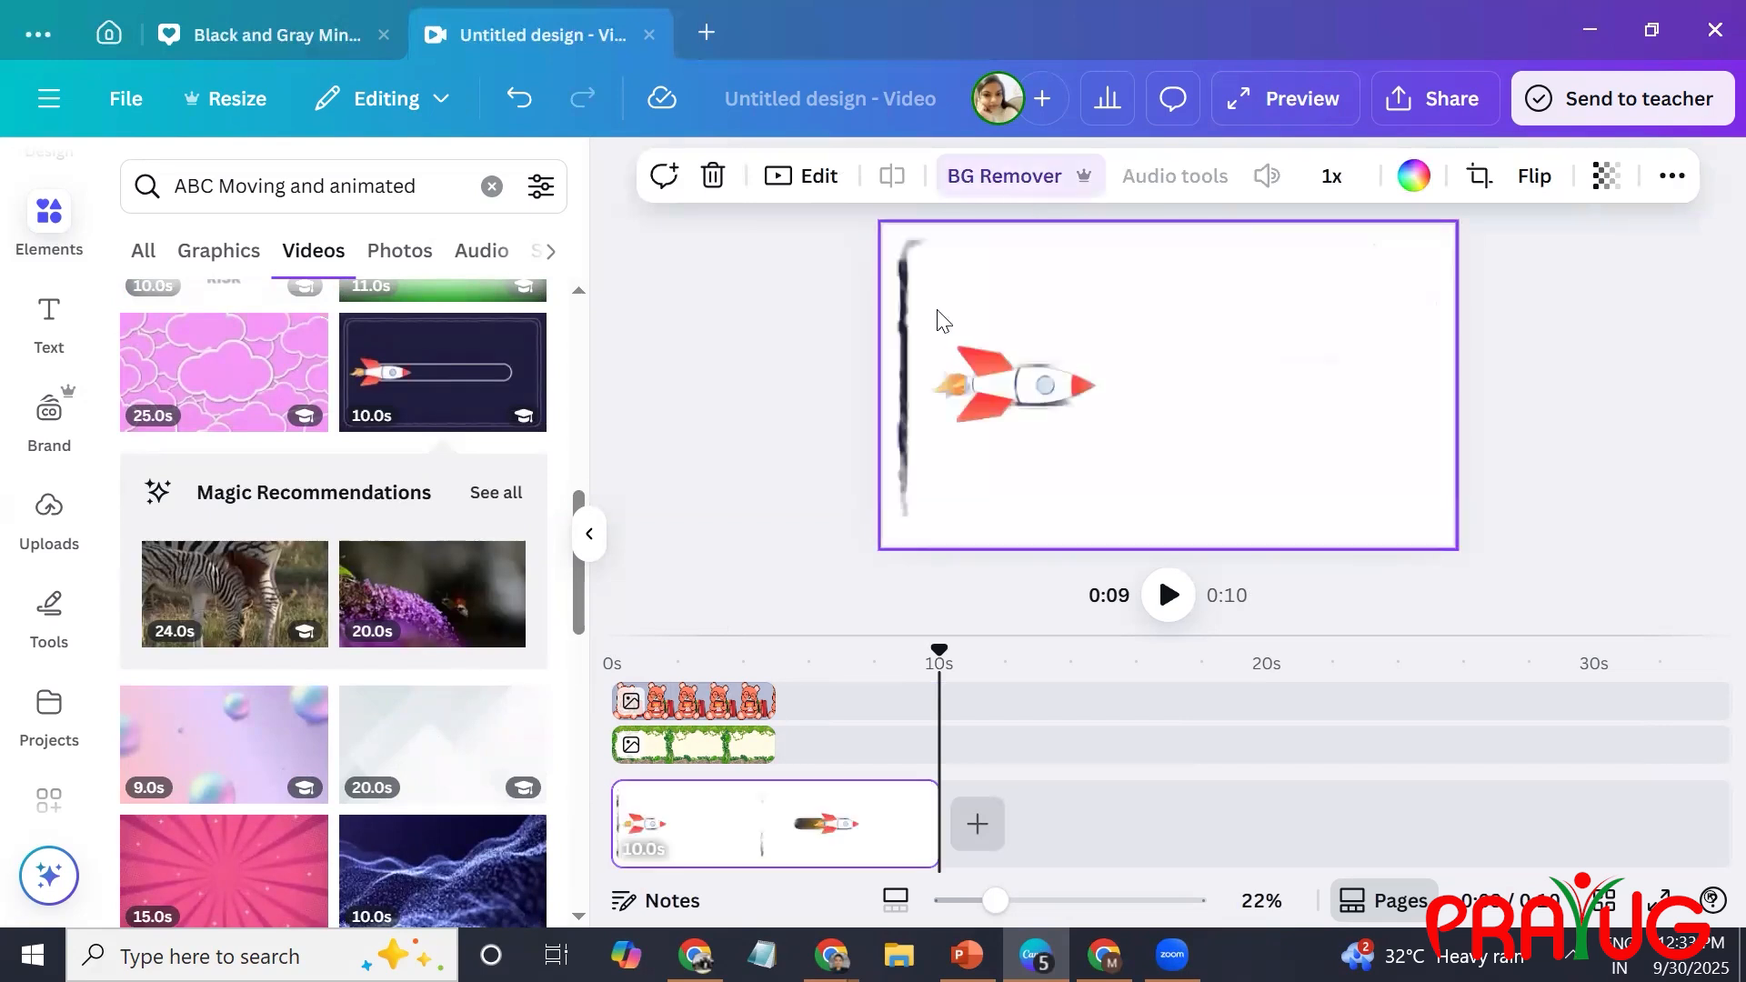
{"action": "left_click_drag", "start_coordinate": [951, 273], "coordinate": [1069, 419]}
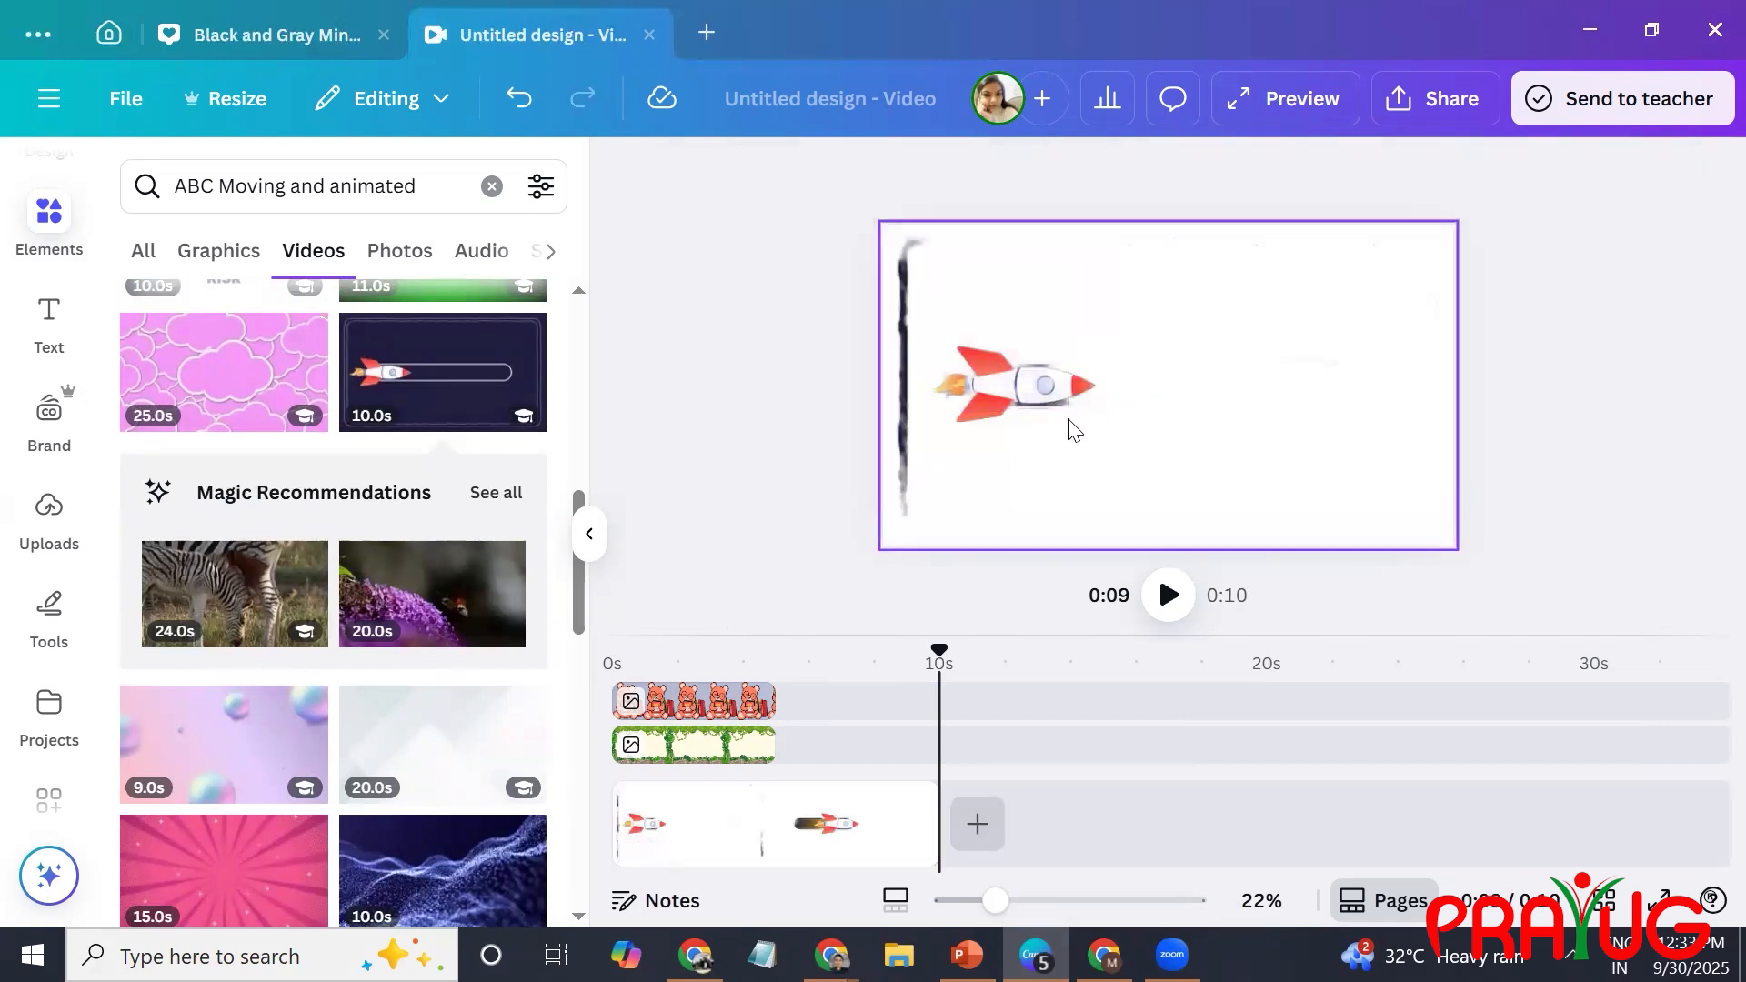
{"action": "key", "text": "Delete"}
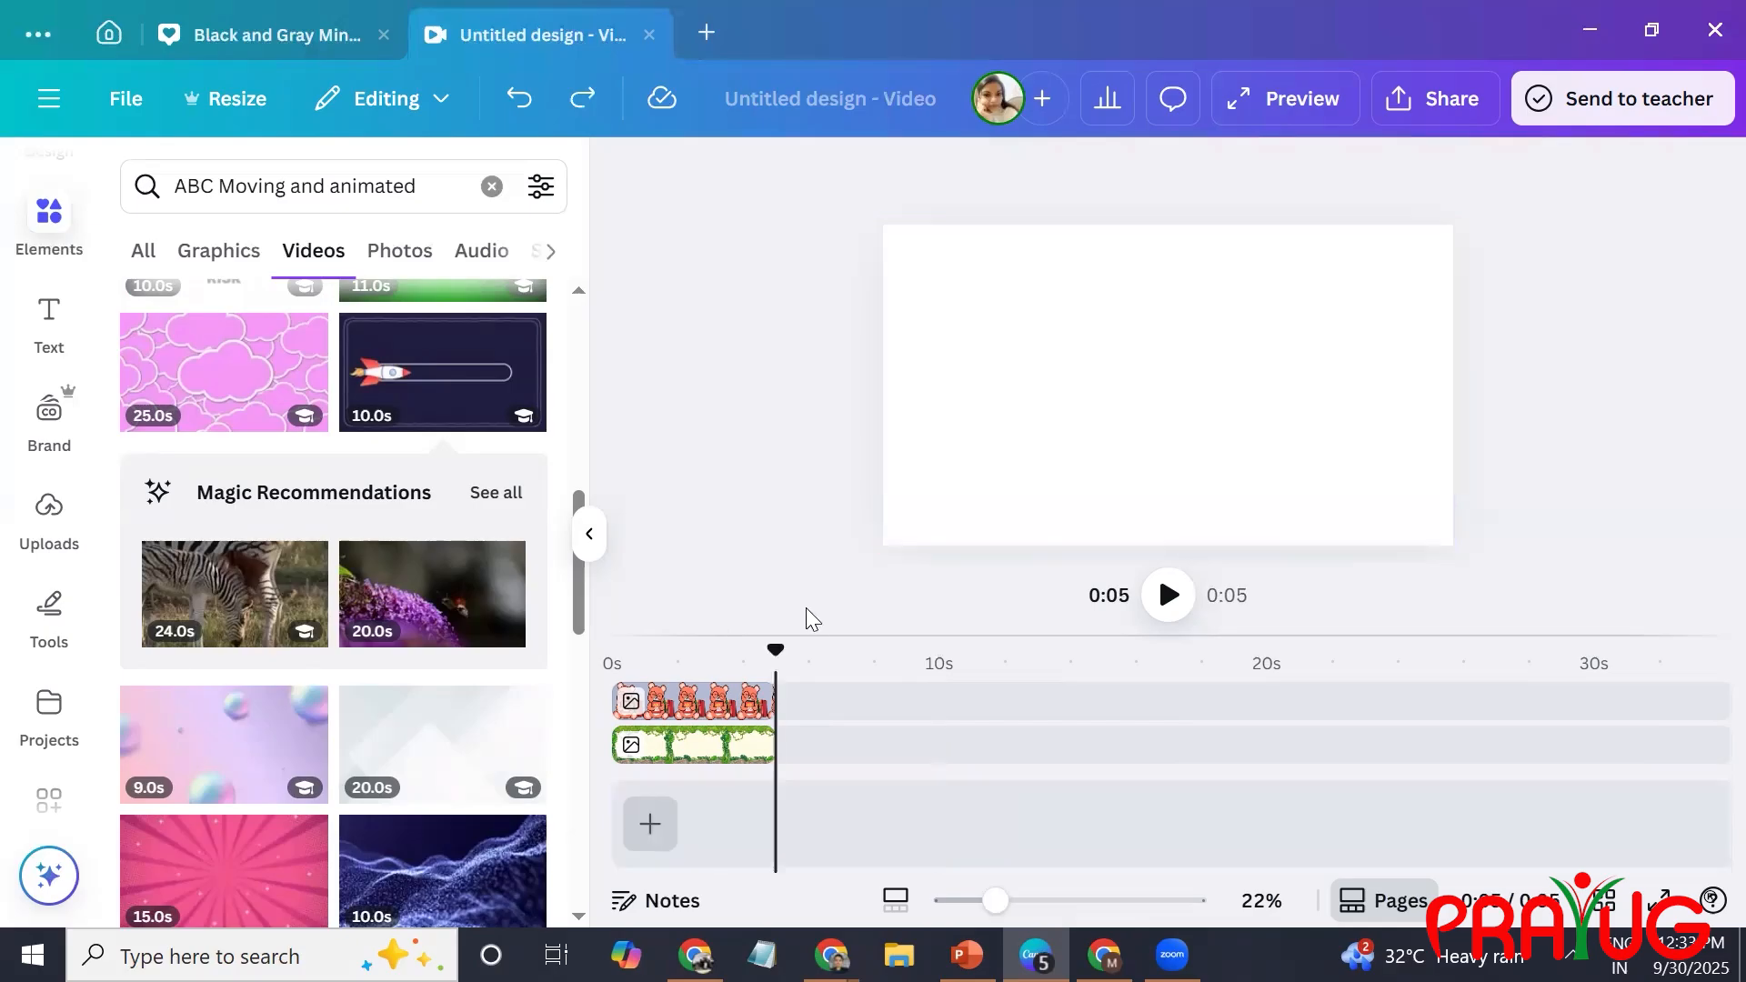
{"action": "left_click_drag", "start_coordinate": [727, 655], "coordinate": [612, 657]}
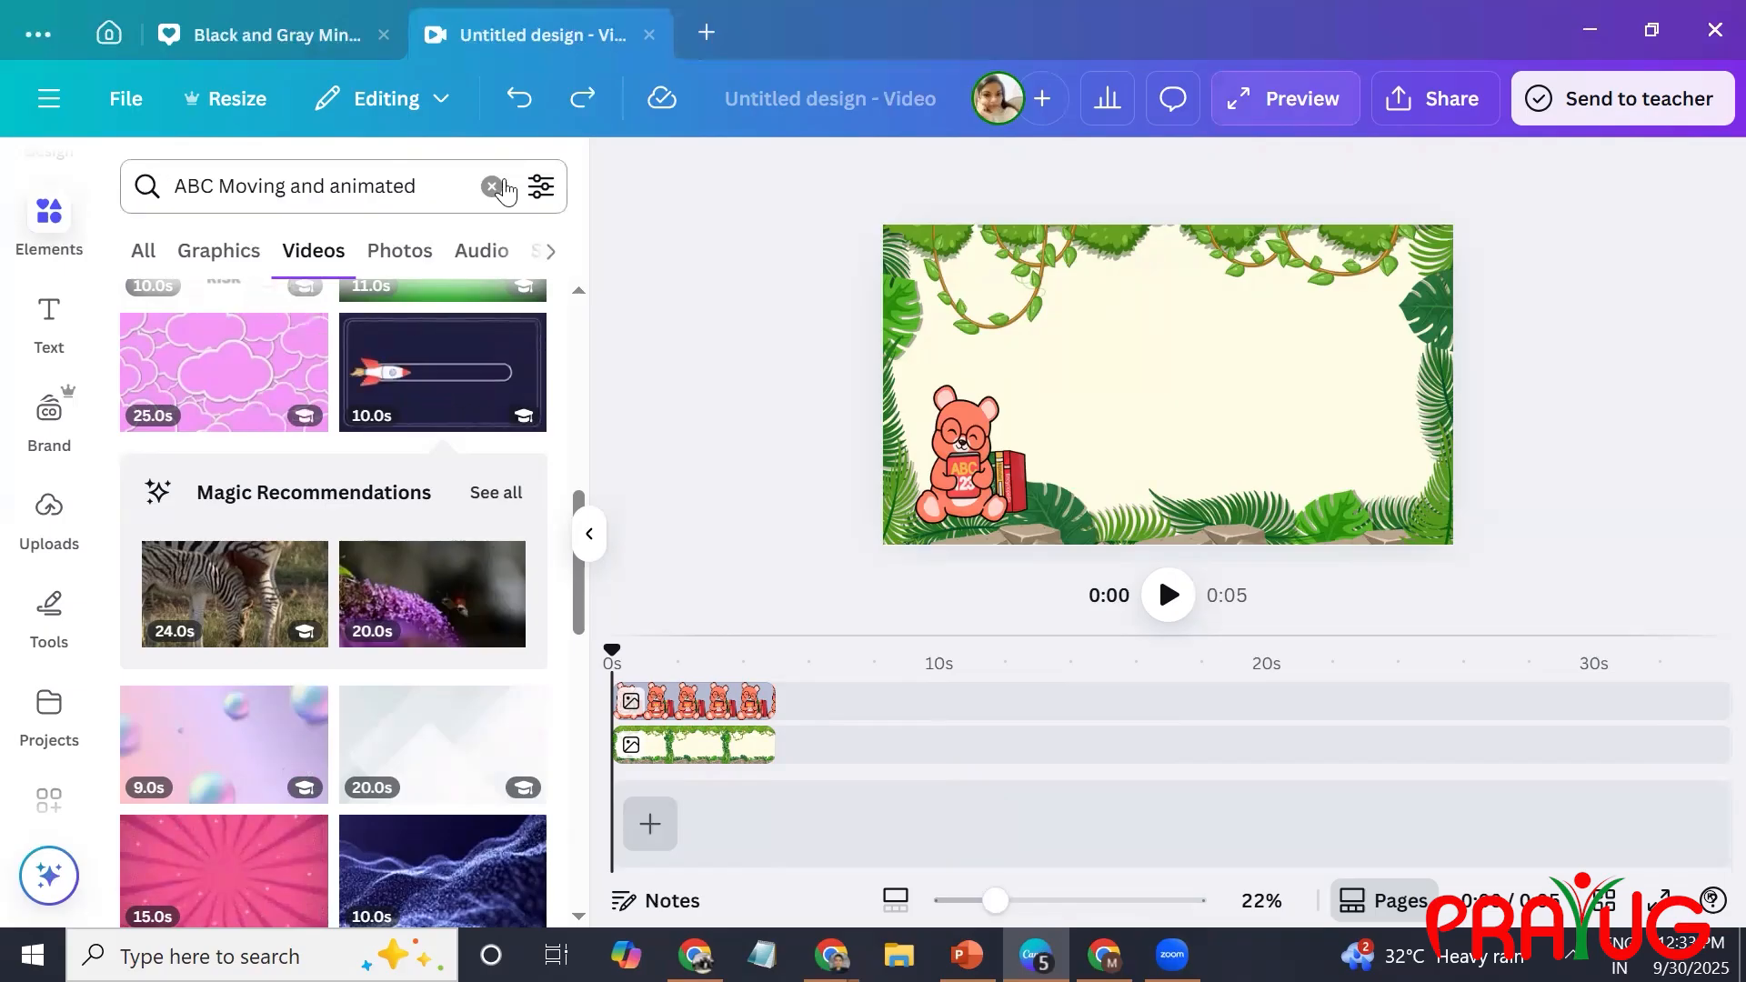
Search the graphics for "search bar animation" and place the black-outlined search bar above and slightly right of the page centre.
{"action": "left_click_drag", "start_coordinate": [433, 179], "coordinate": [178, 153]}
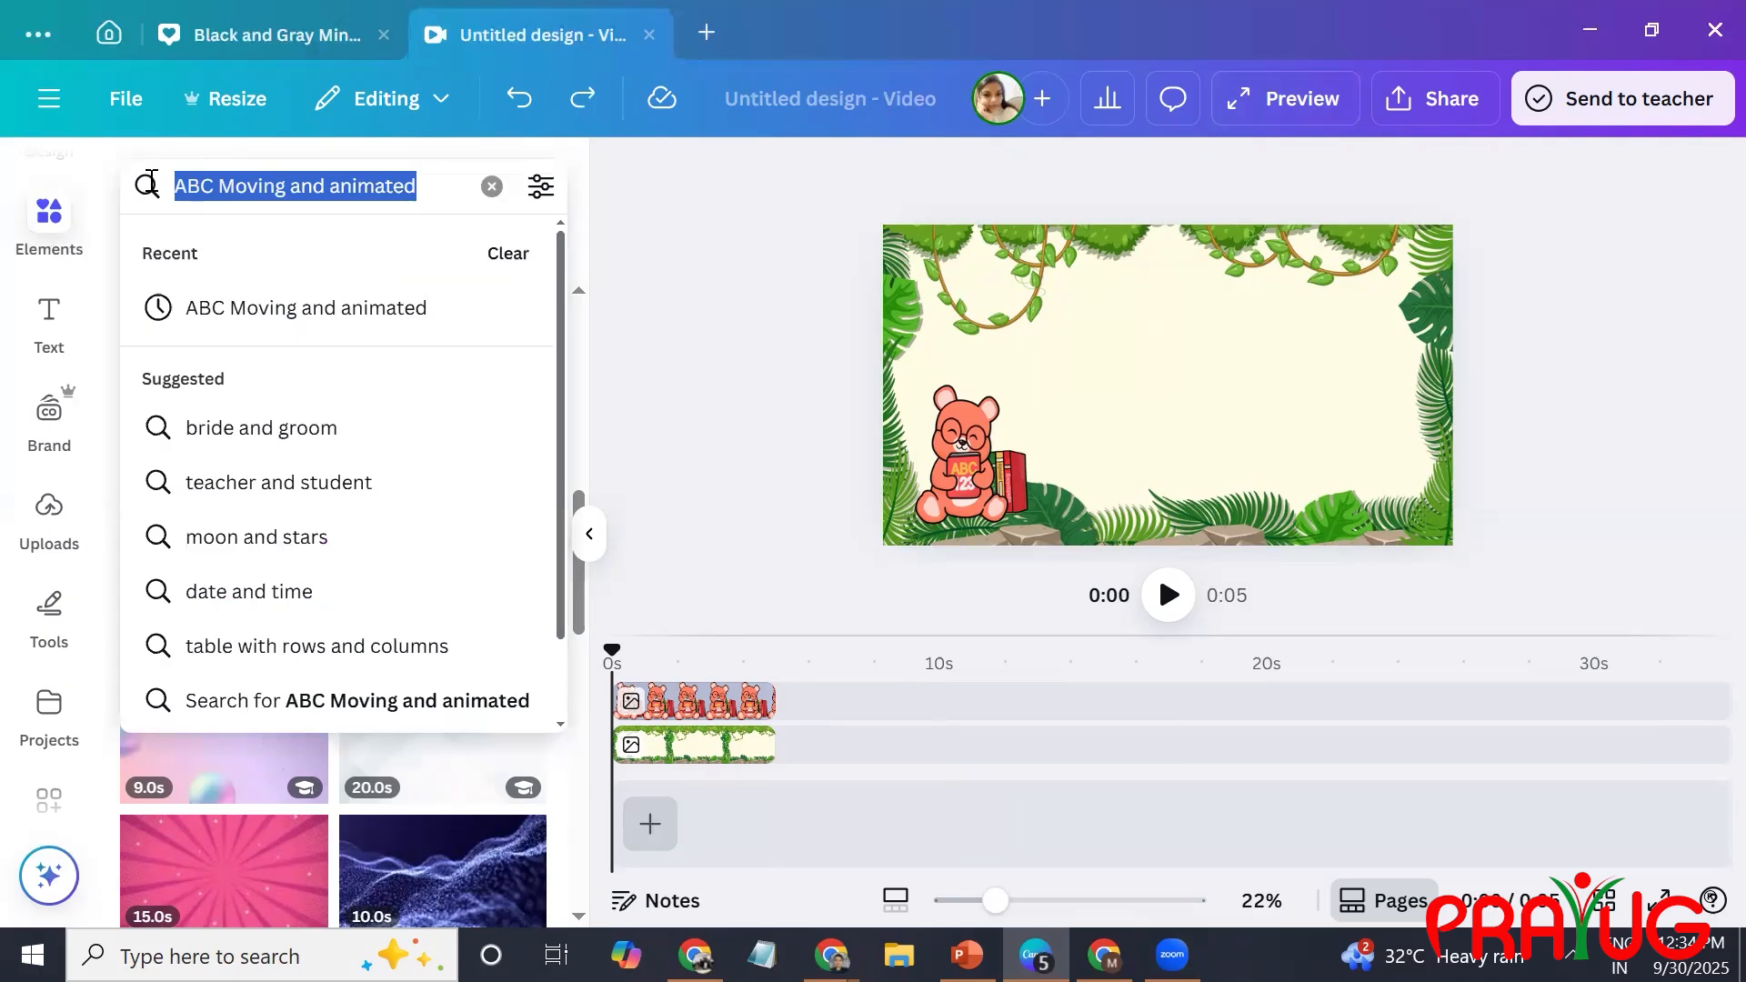
{"action": "type", "text": "Search bar"}
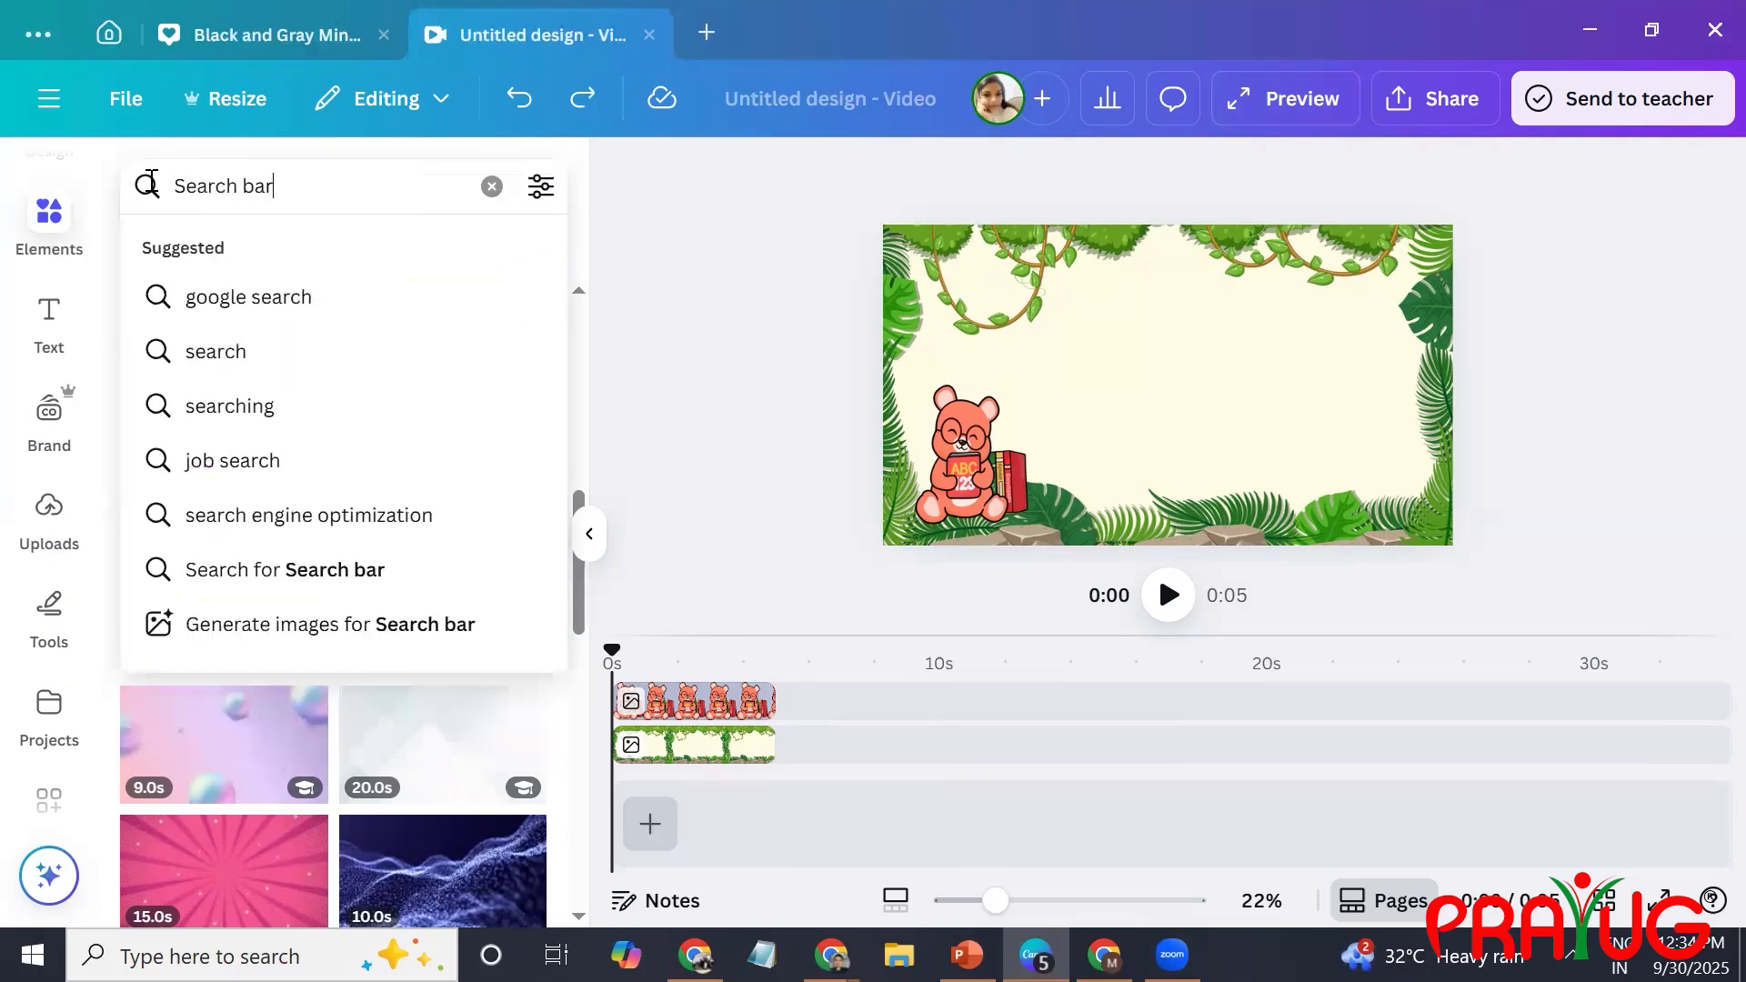
{"action": "left_click", "coordinate": [234, 306]}
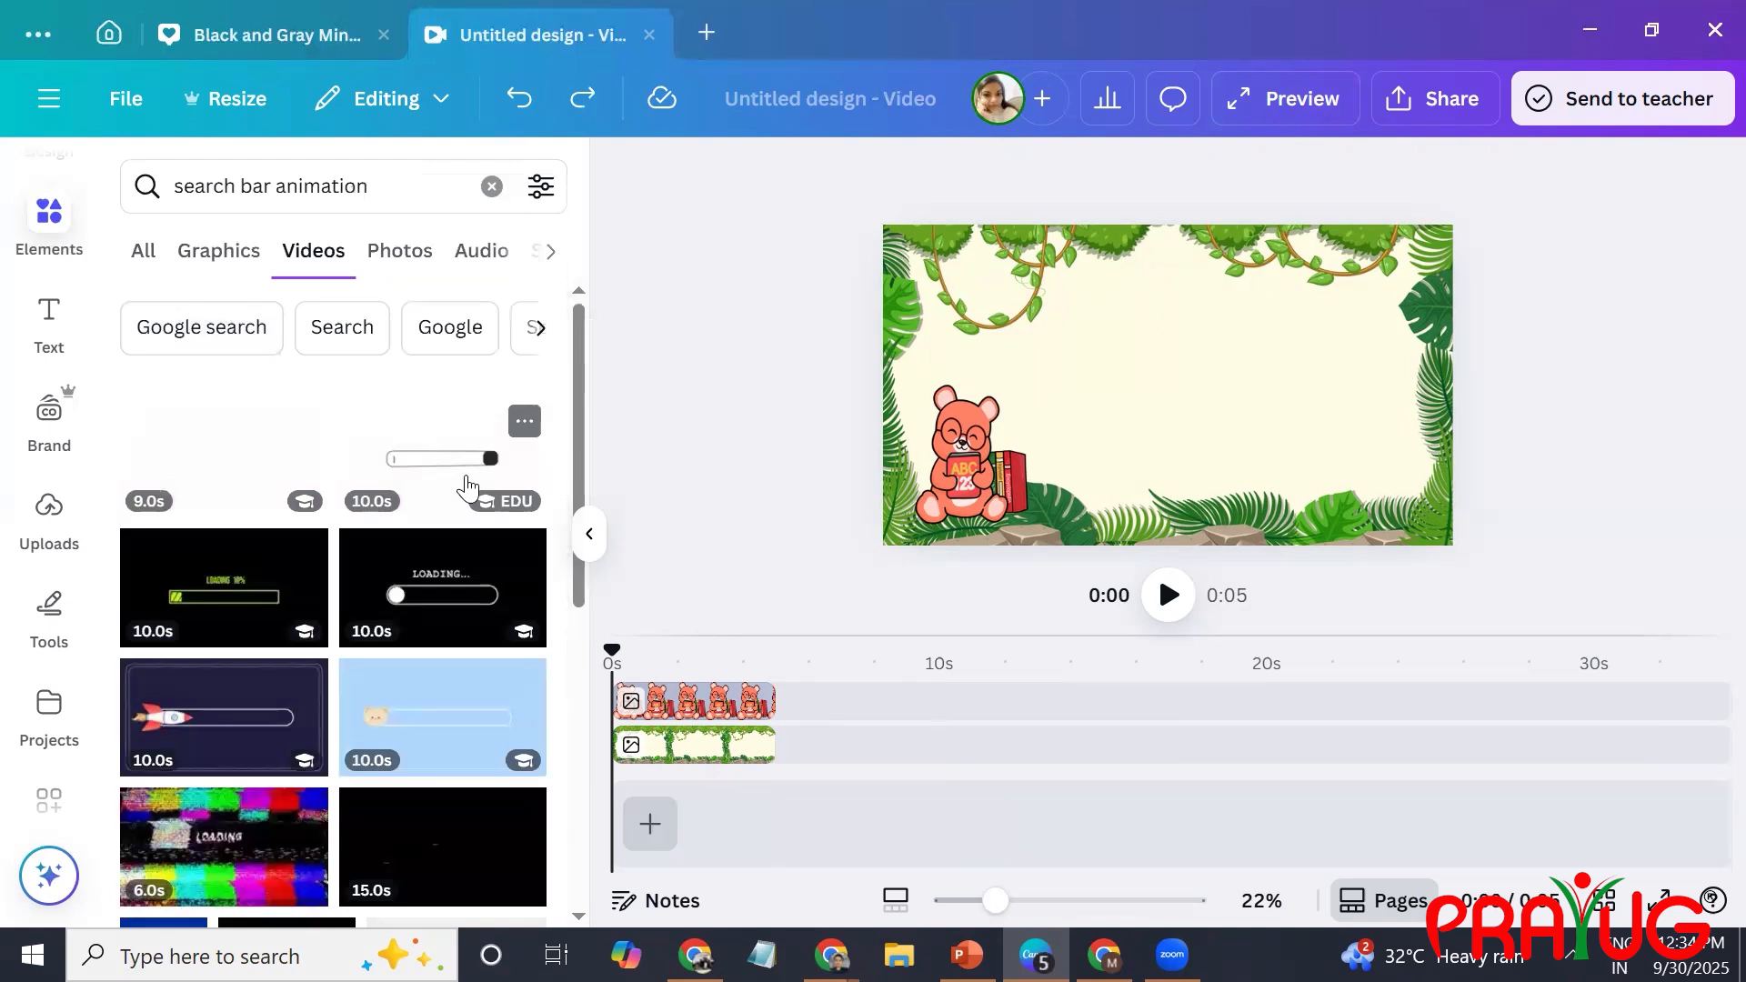
{"action": "left_click", "coordinate": [230, 258]}
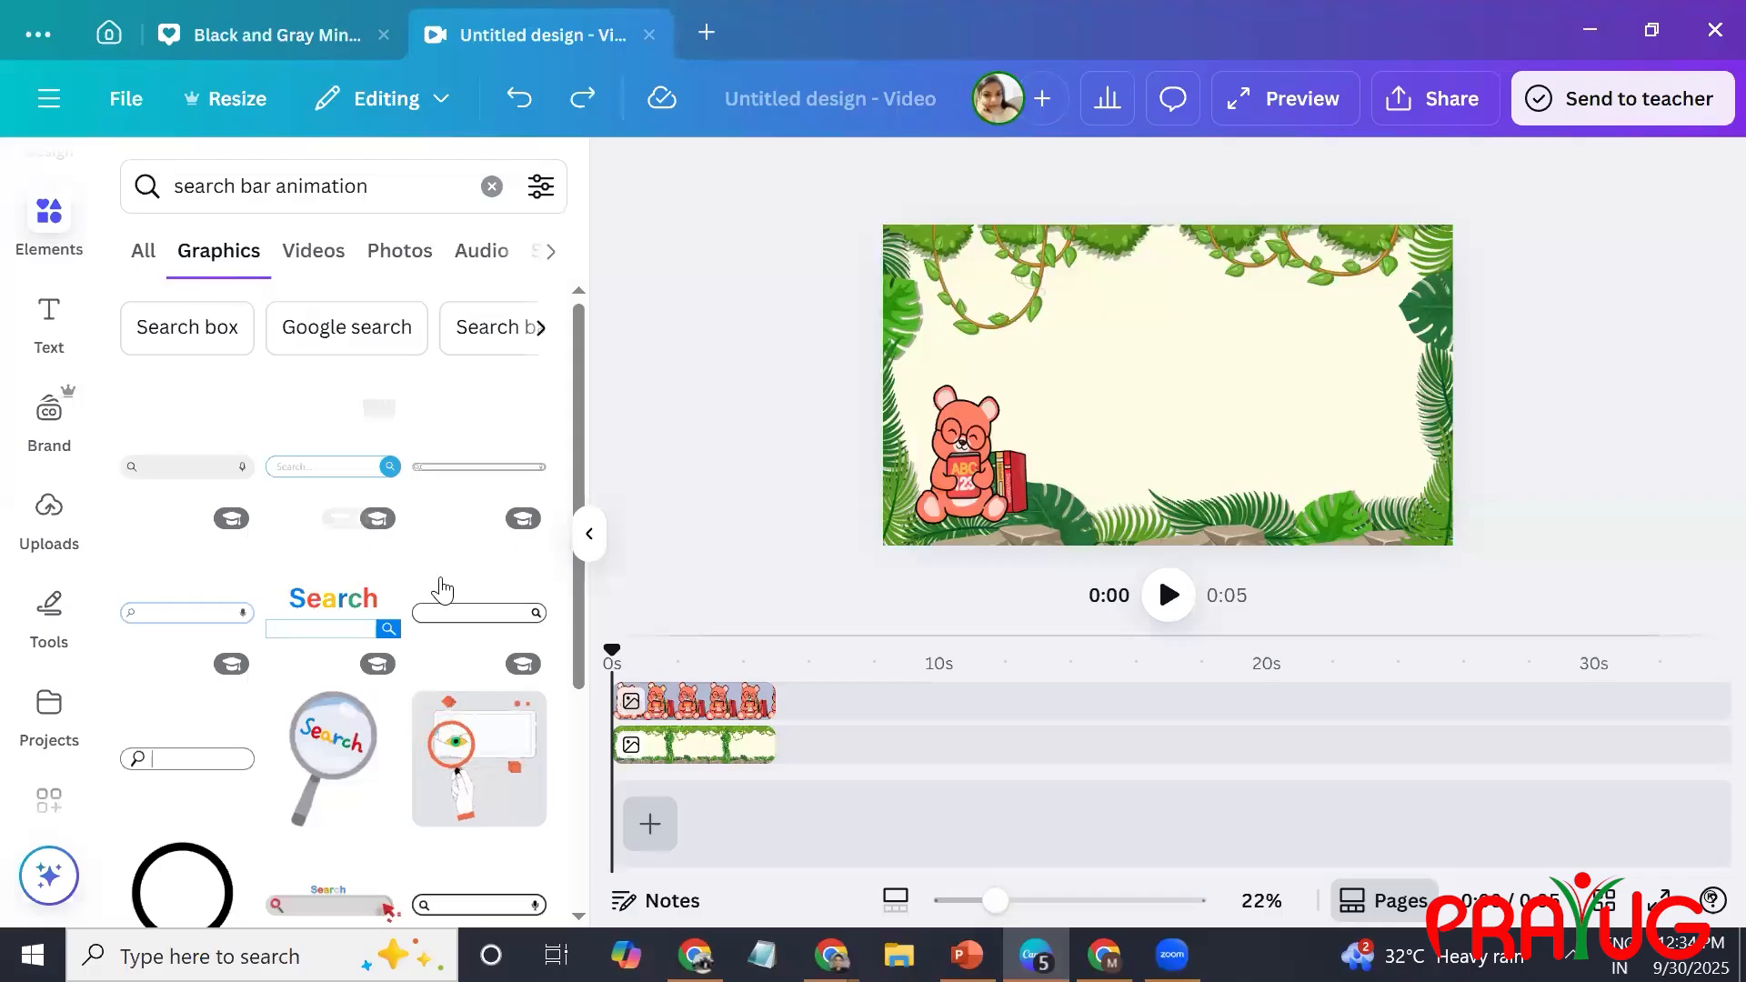
{"action": "left_click", "coordinate": [473, 614]}
{"action": "left_click_drag", "start_coordinate": [1183, 375], "coordinate": [1211, 353]}
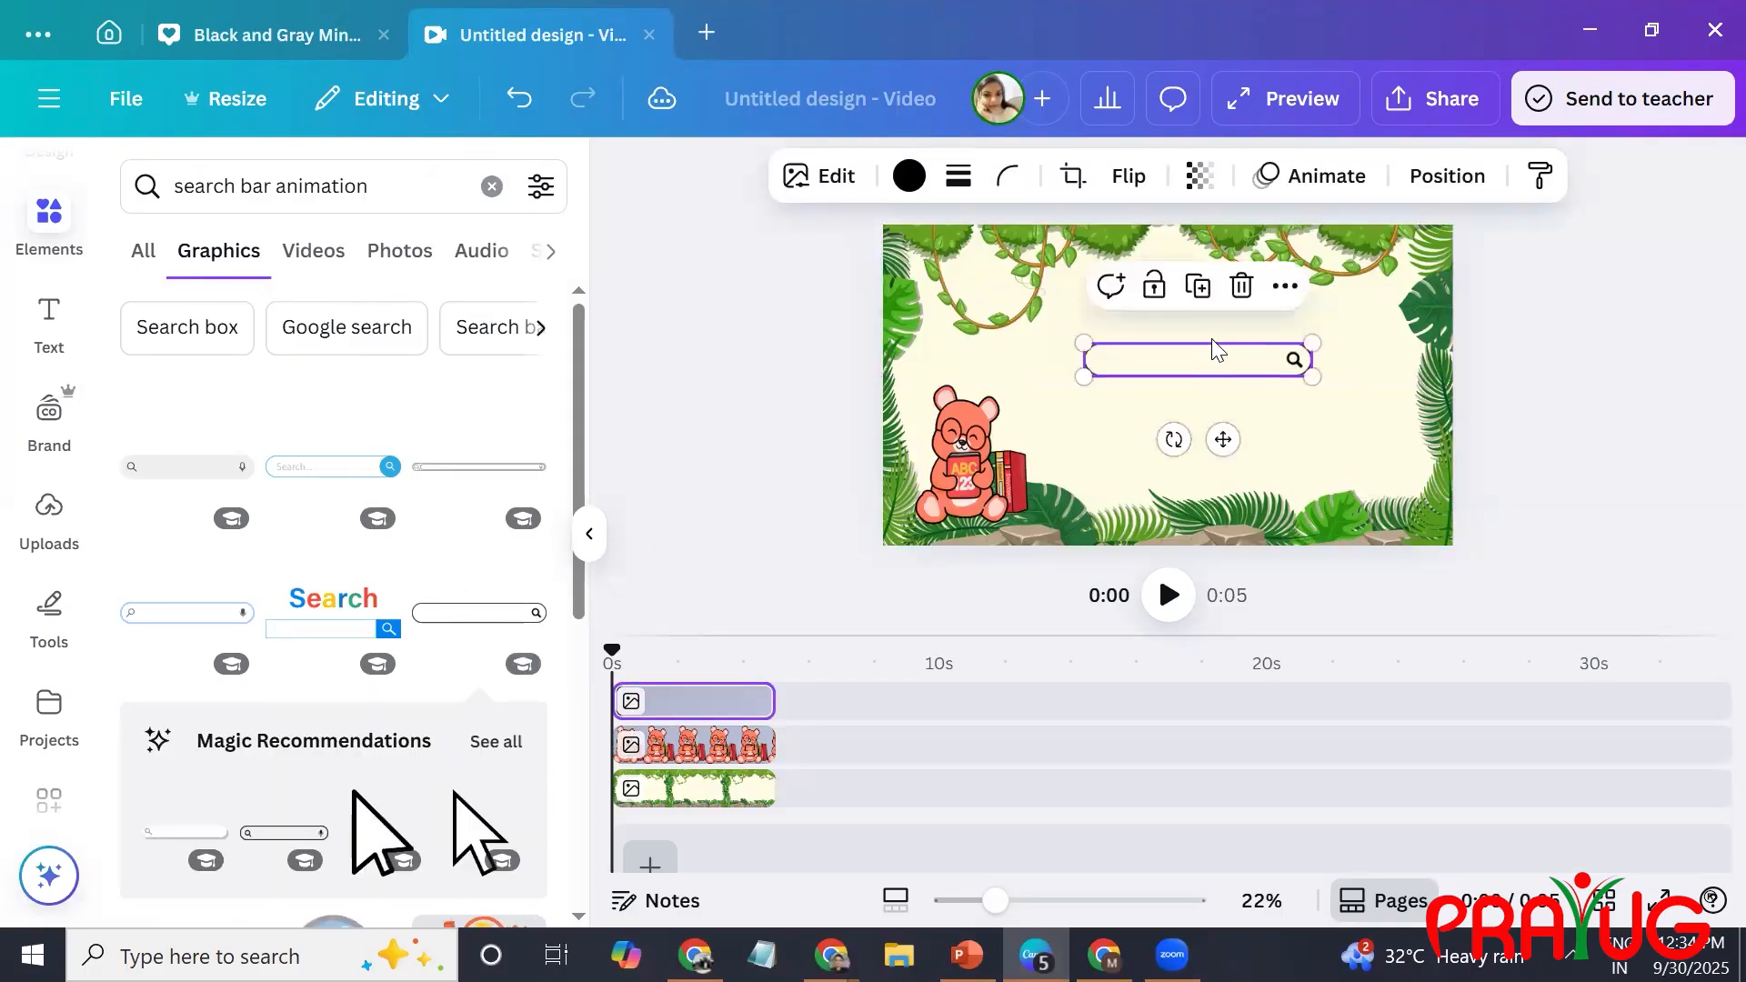
Apply the Rise animation to the search bar graphic.
{"action": "left_click", "coordinate": [1316, 178]}
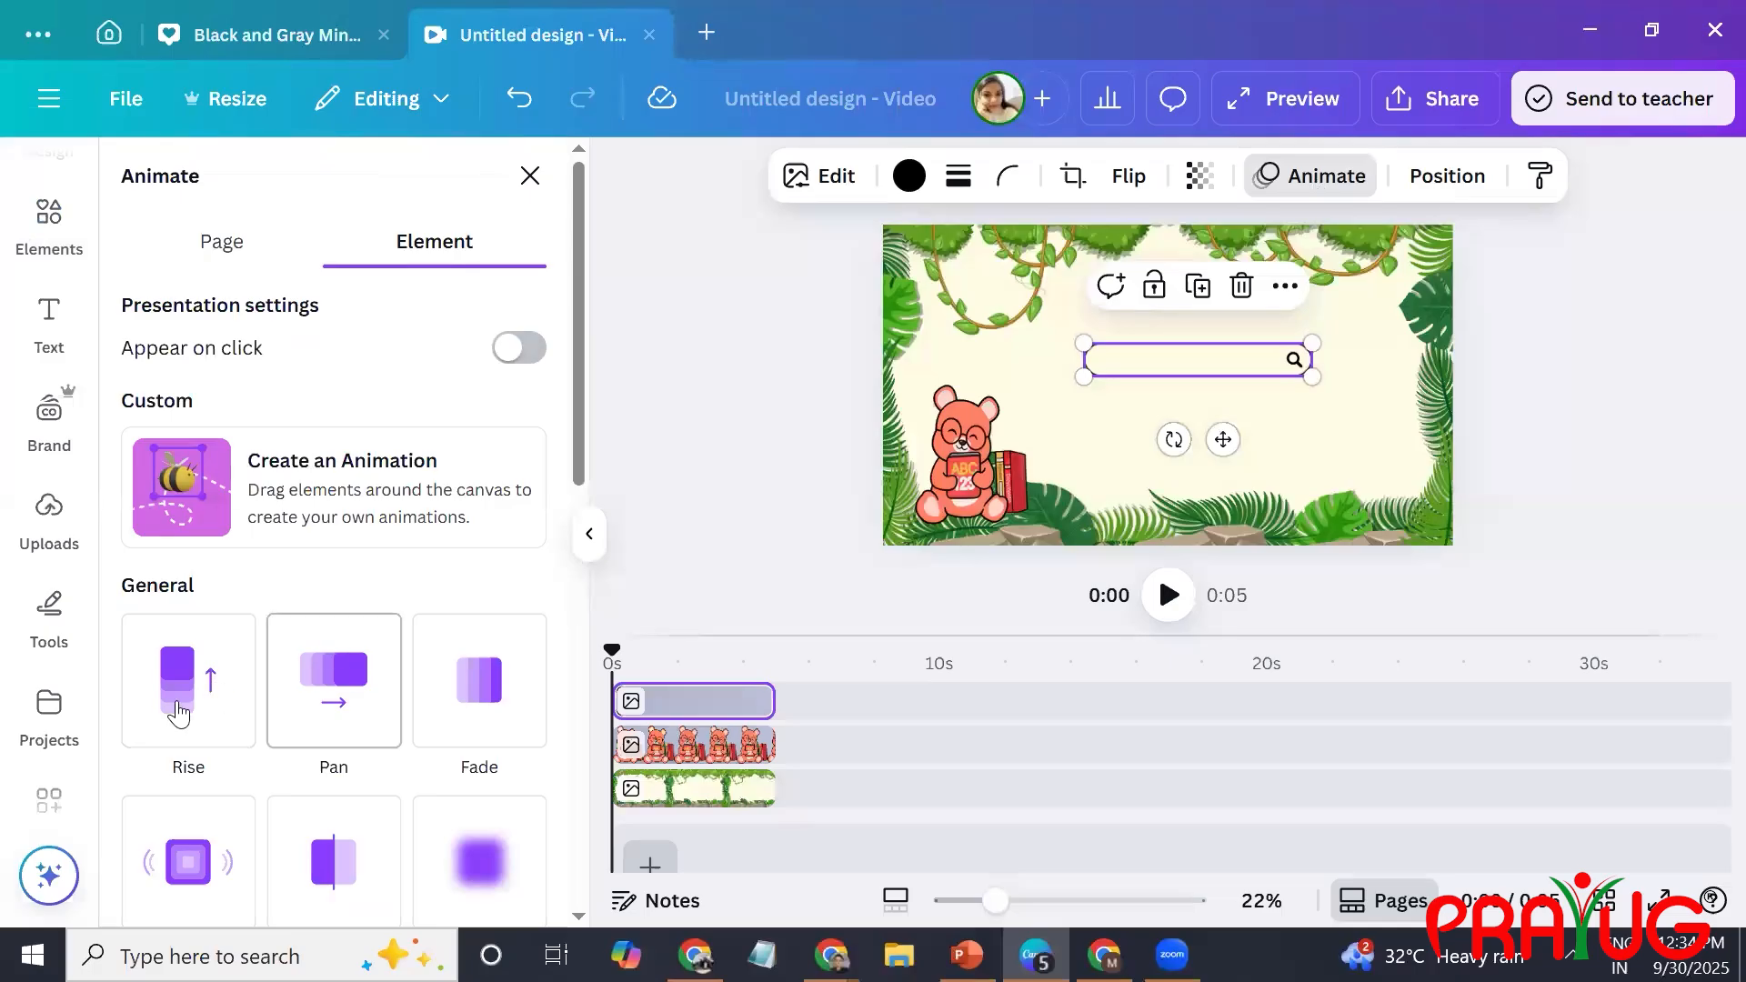
{"action": "left_click", "coordinate": [180, 705]}
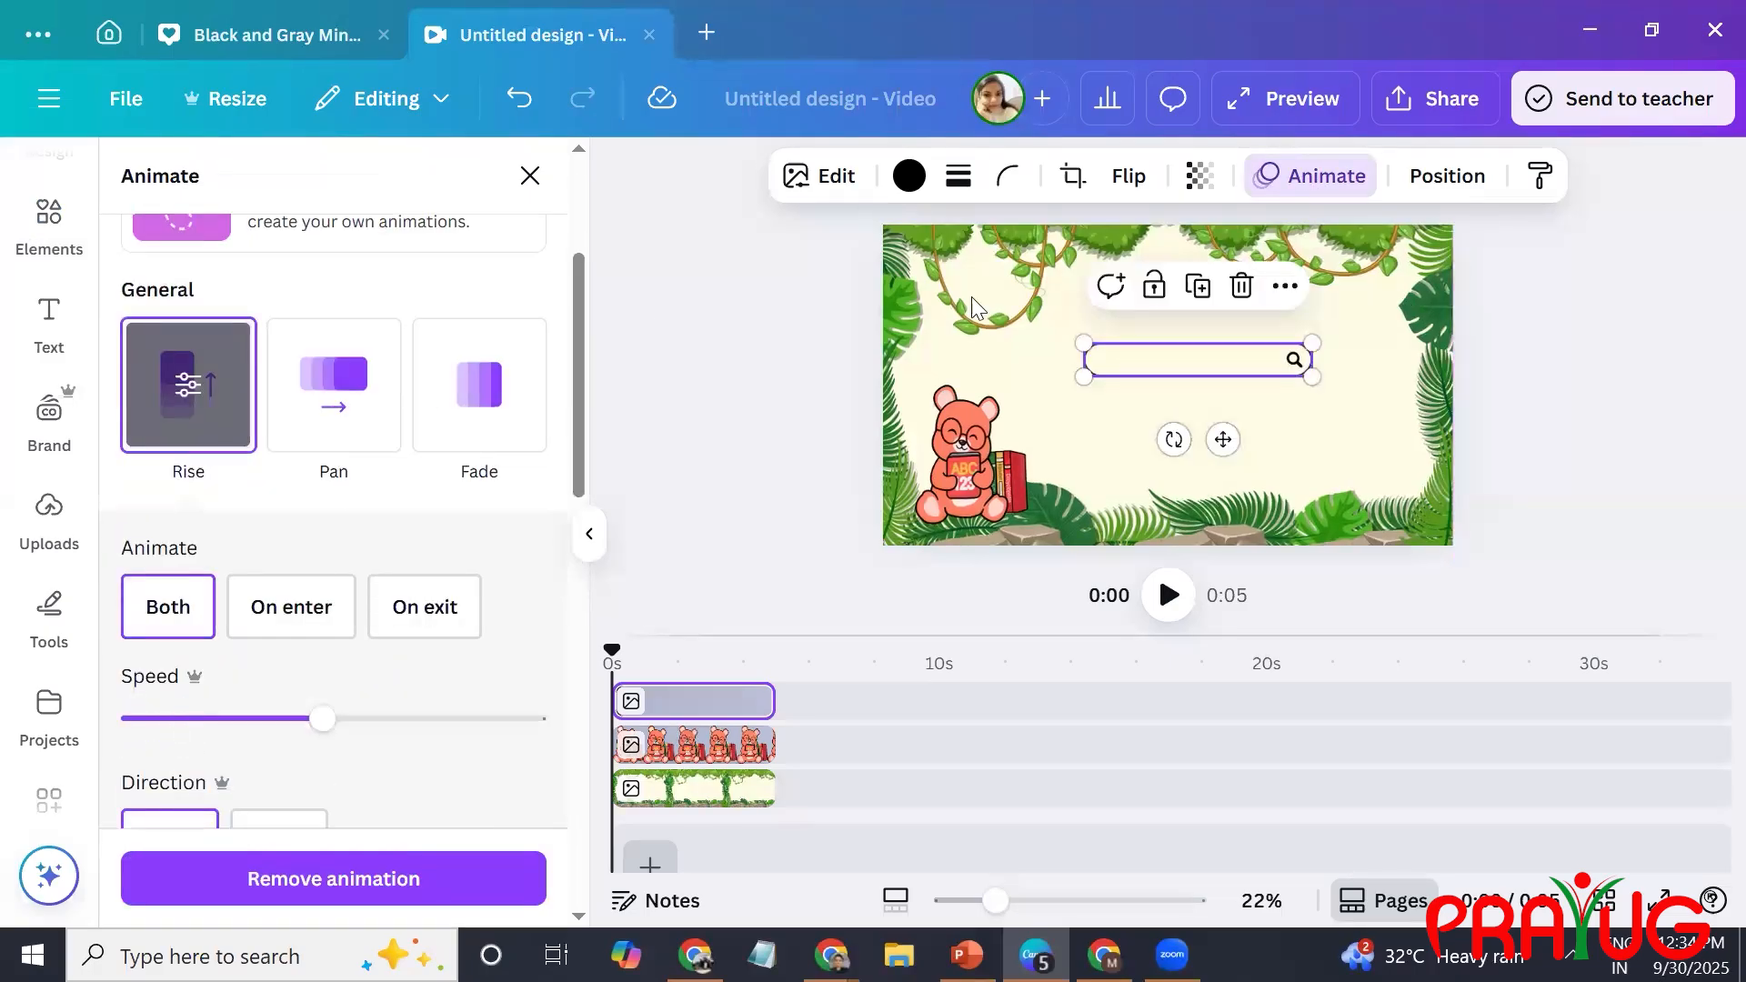
{"action": "double_click", "coordinate": [1173, 368]}
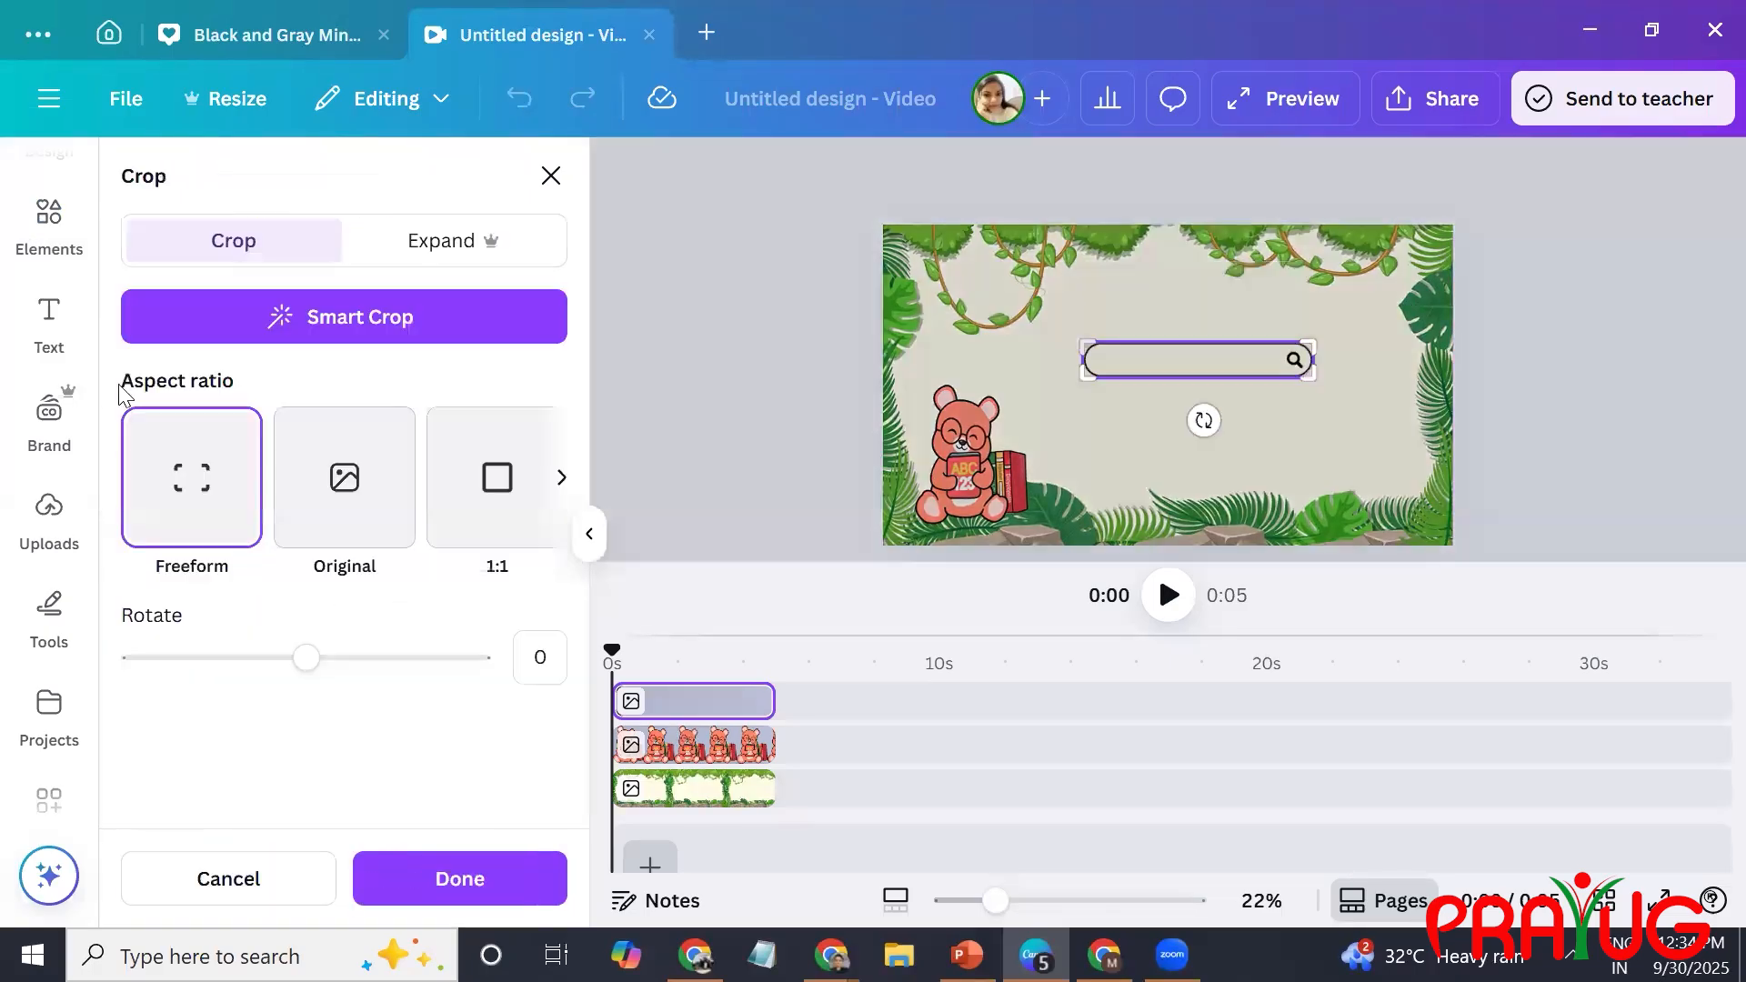
Add a subheading reading "Eradigicloud" inside the search bar and apply the Typewriter animation to it.
{"action": "left_click", "coordinate": [48, 332]}
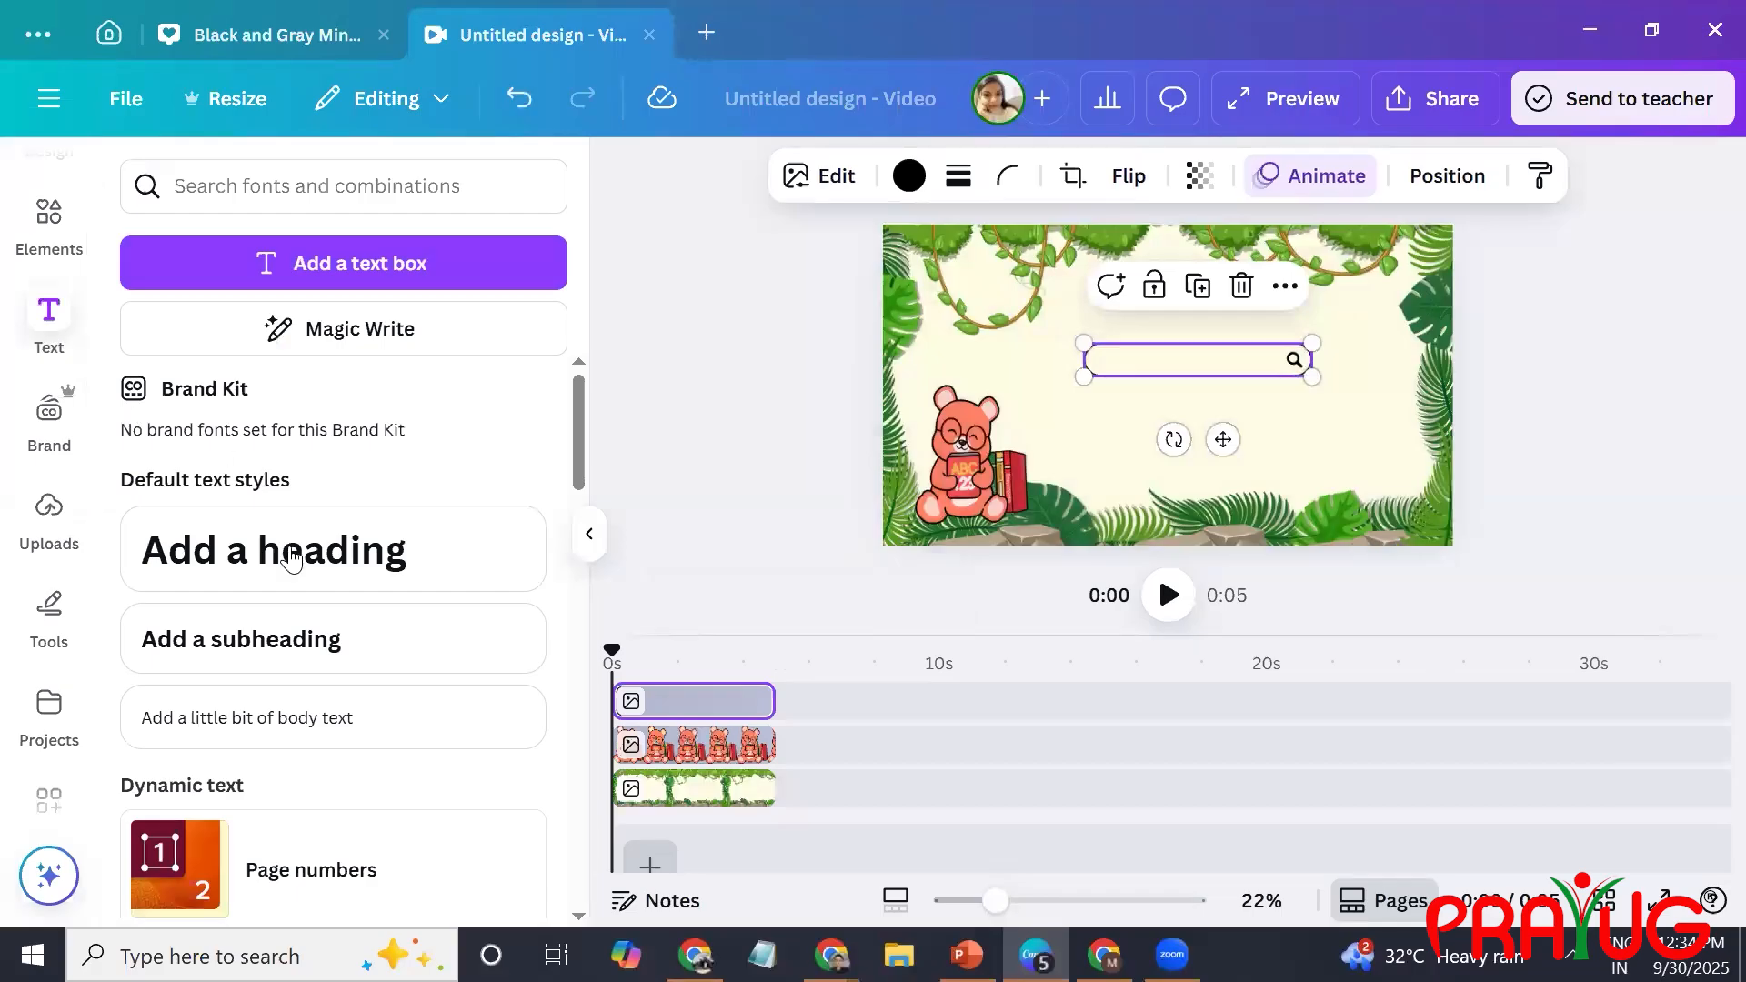
{"action": "left_click", "coordinate": [332, 639]}
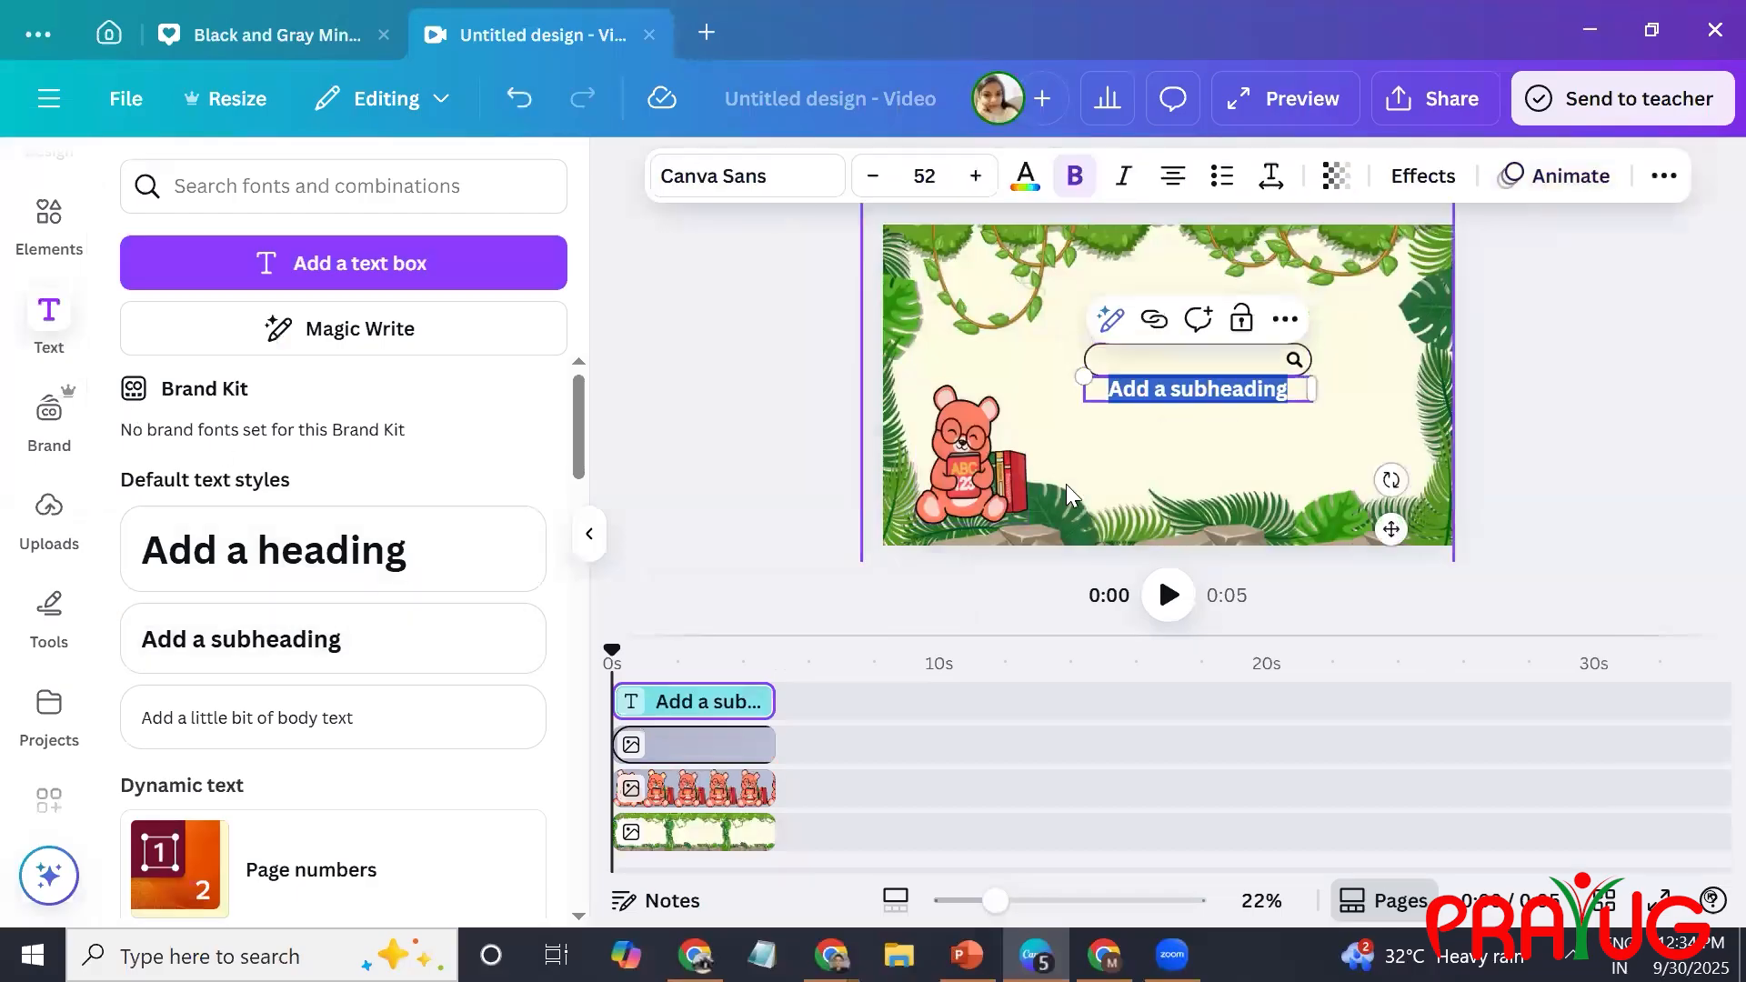
{"action": "type", "text": "E"}
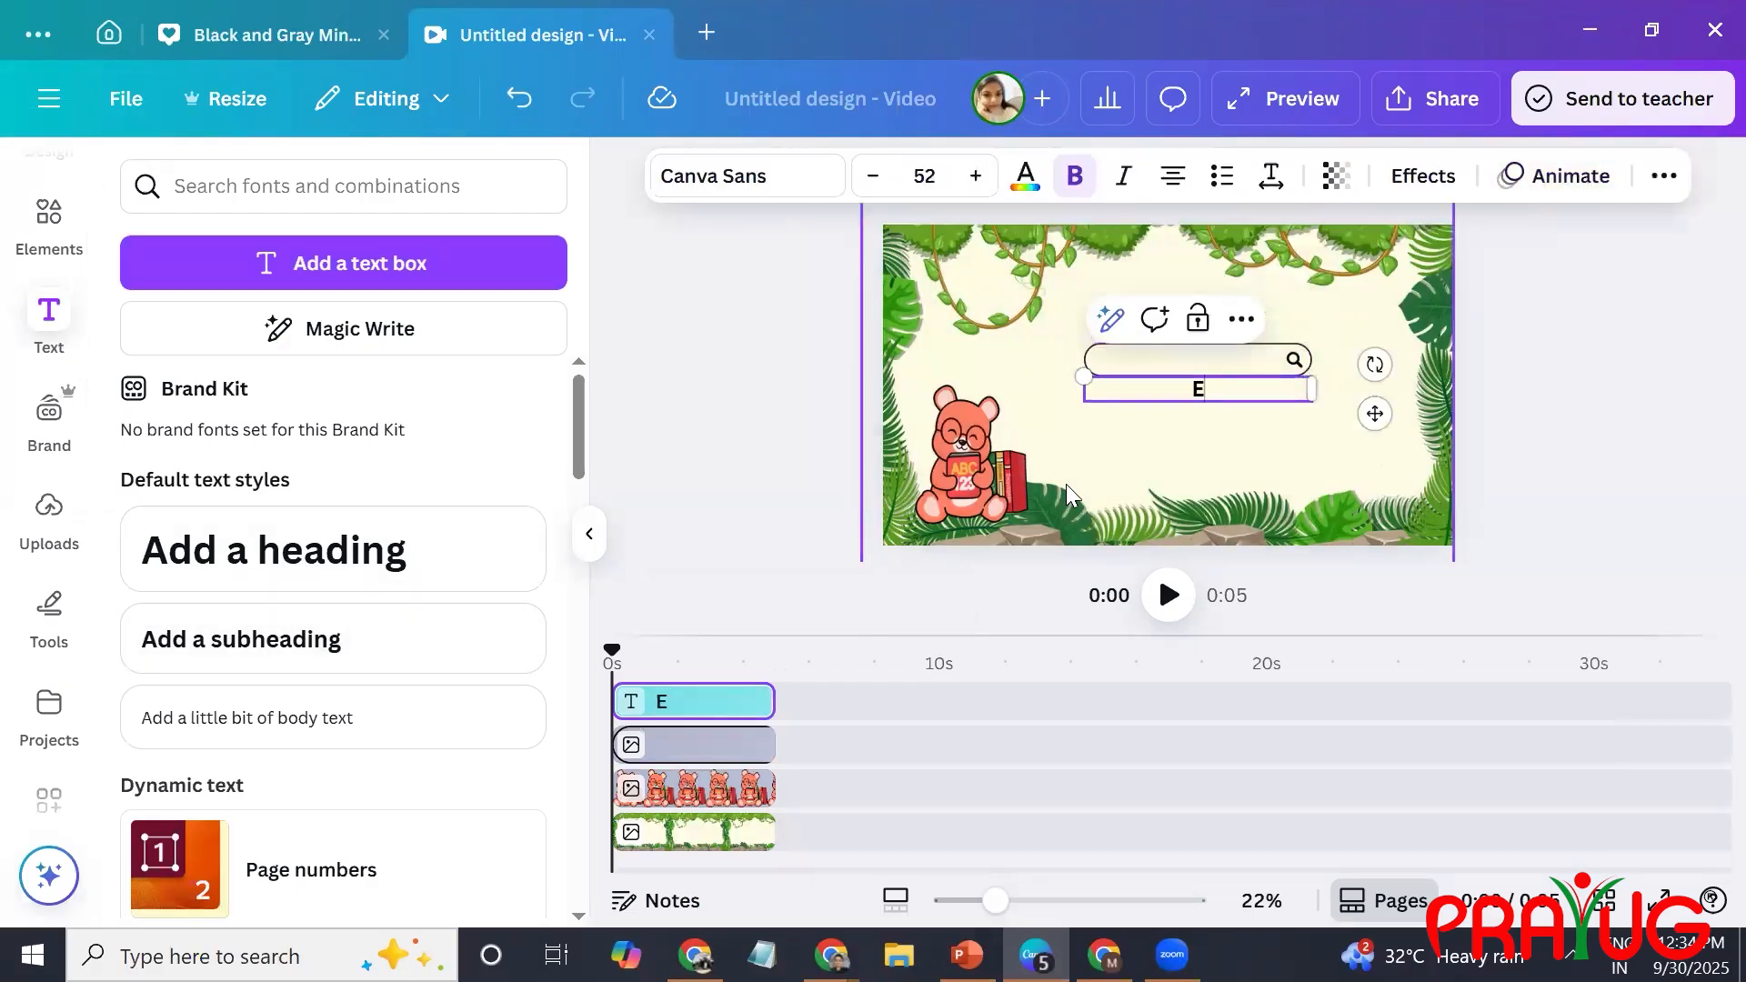
{"action": "type", "text": "radigicloud"}
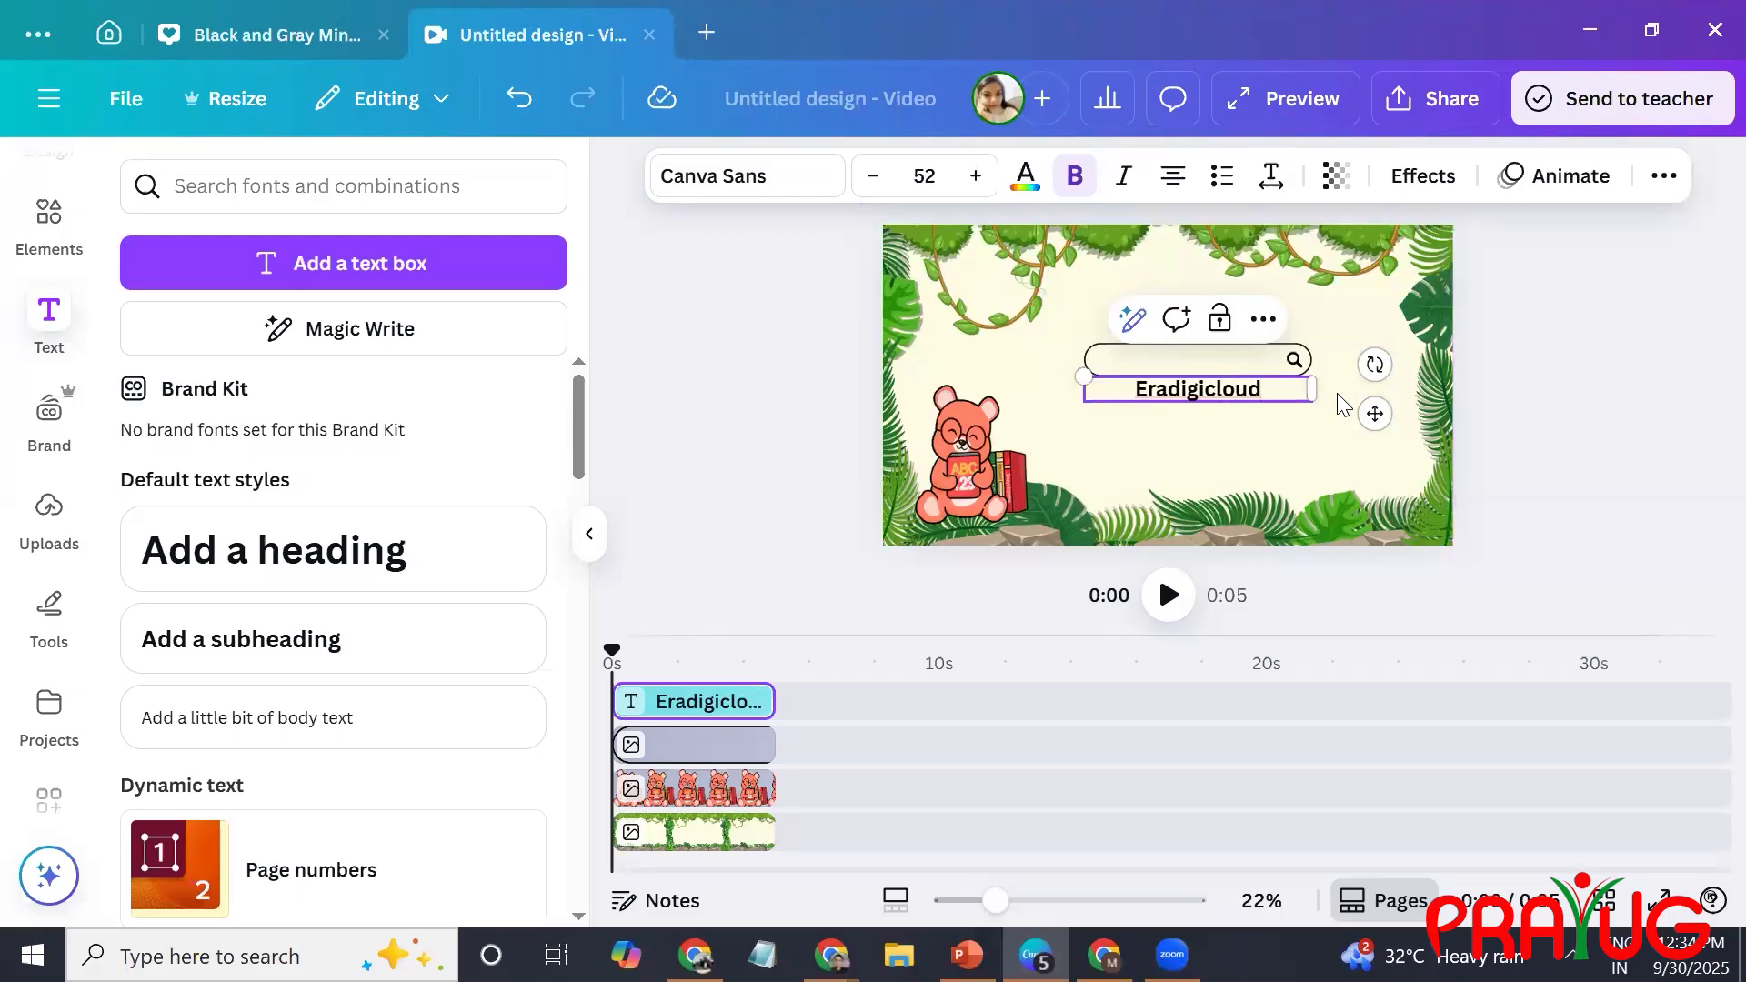
{"action": "left_click", "coordinate": [1240, 406]}
{"action": "left_click_drag", "start_coordinate": [1239, 389], "coordinate": [1239, 356]}
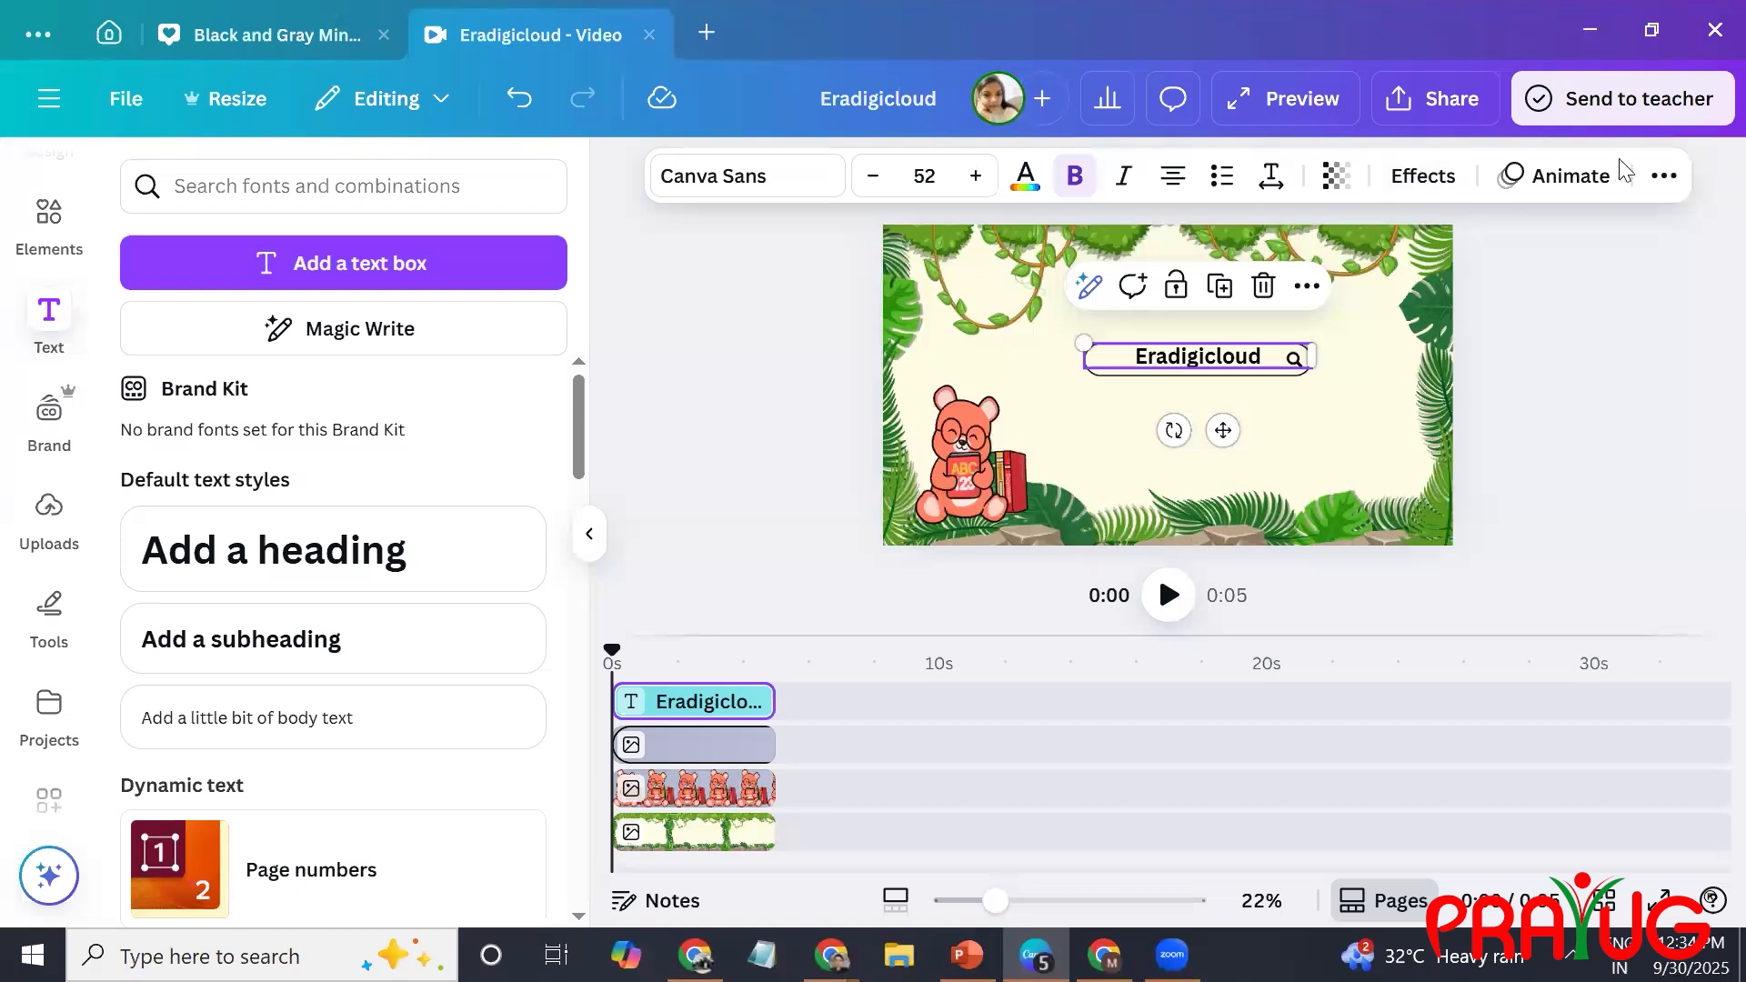
{"action": "left_click", "coordinate": [1591, 180]}
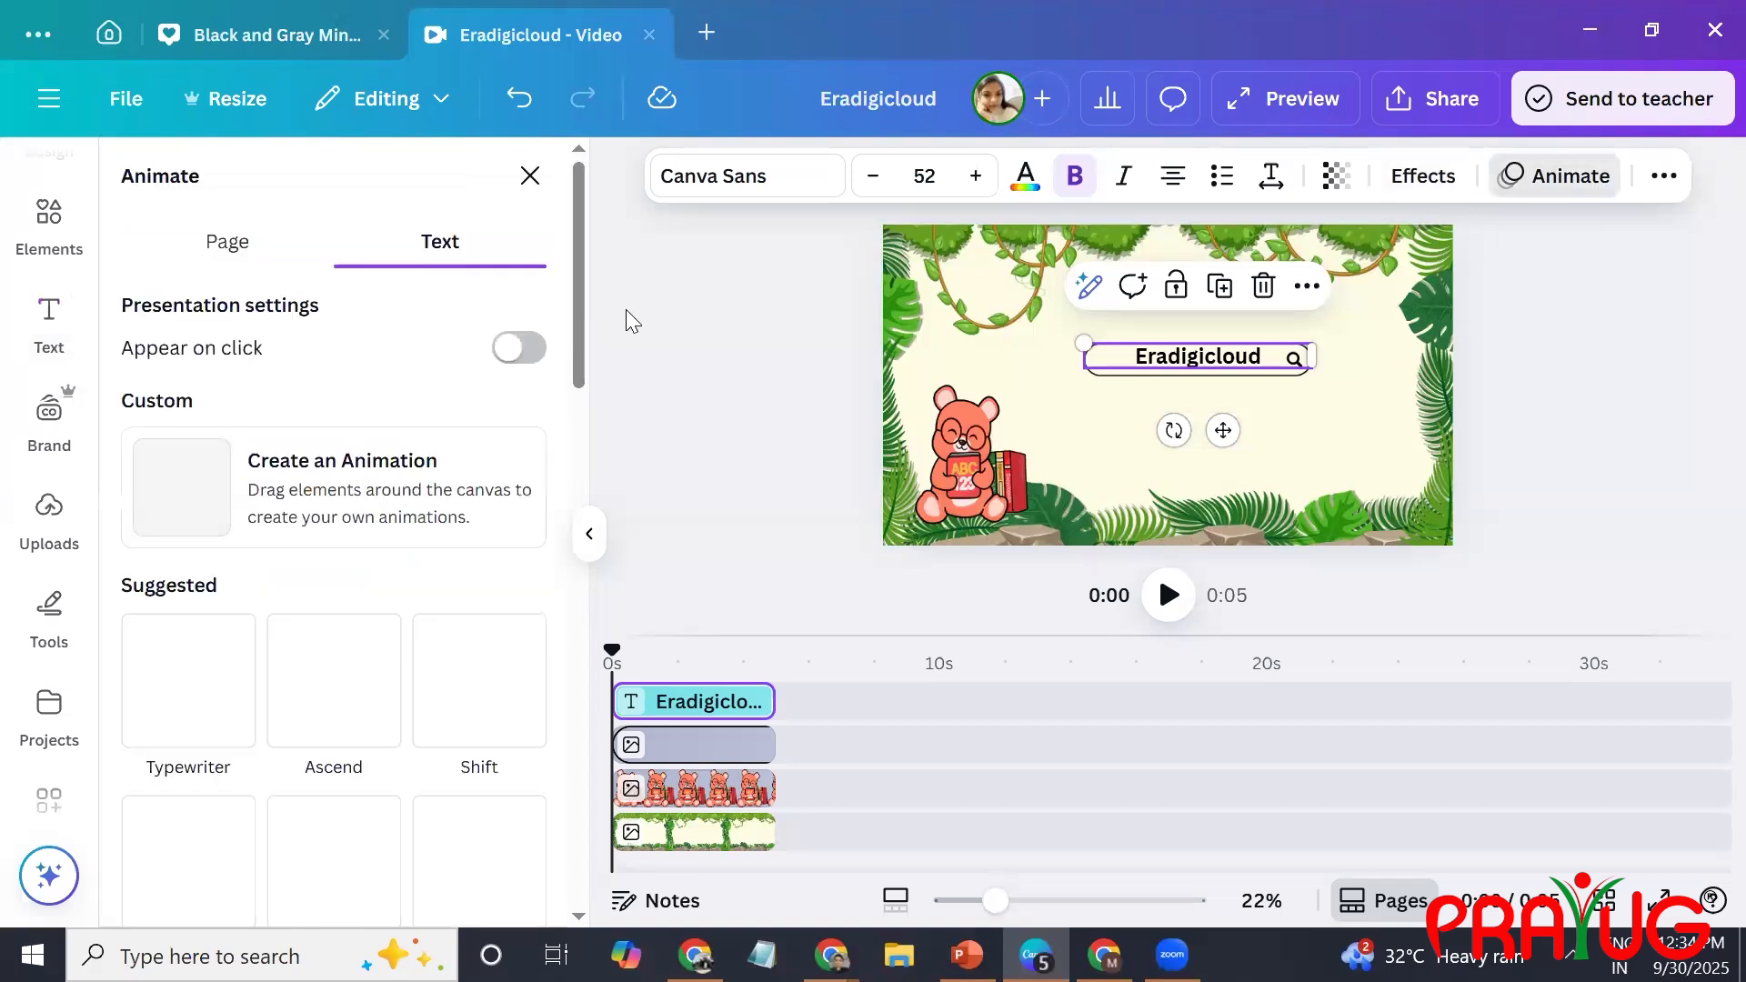
{"action": "left_click", "coordinate": [224, 696]}
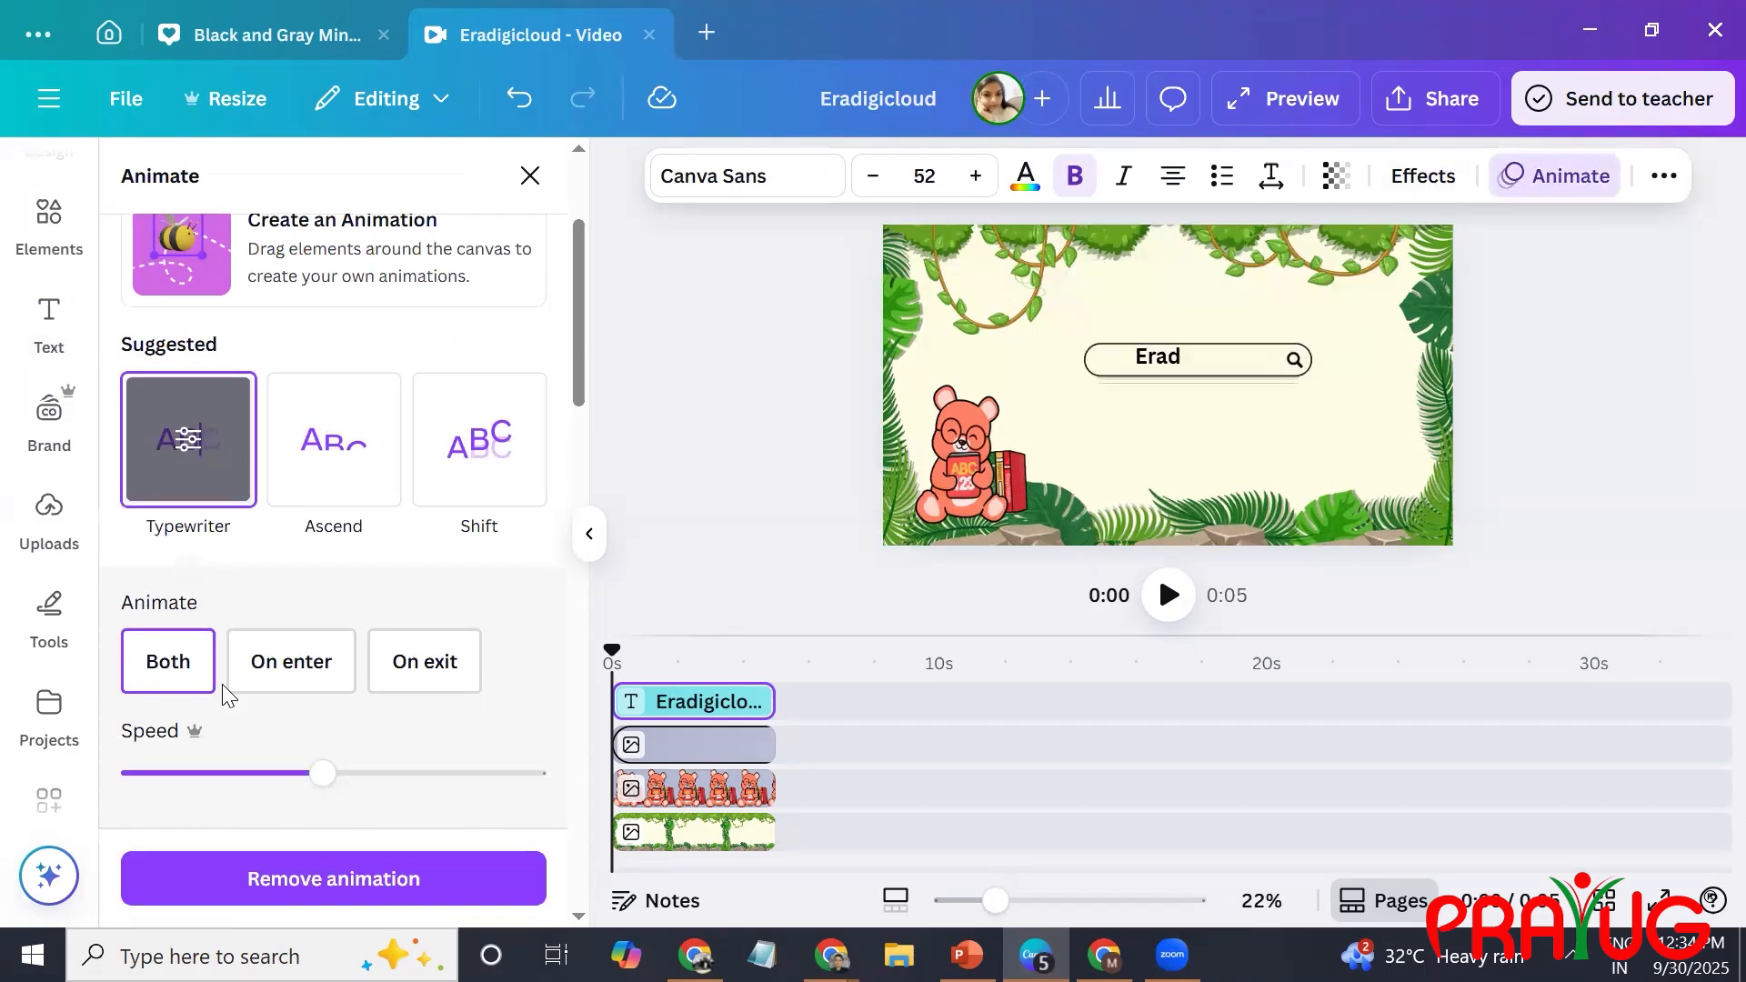
Search the elements for "icon bear" and look through the graphics results for a suitable bear.
{"action": "left_click", "coordinate": [52, 216]}
{"action": "left_click", "coordinate": [348, 189]}
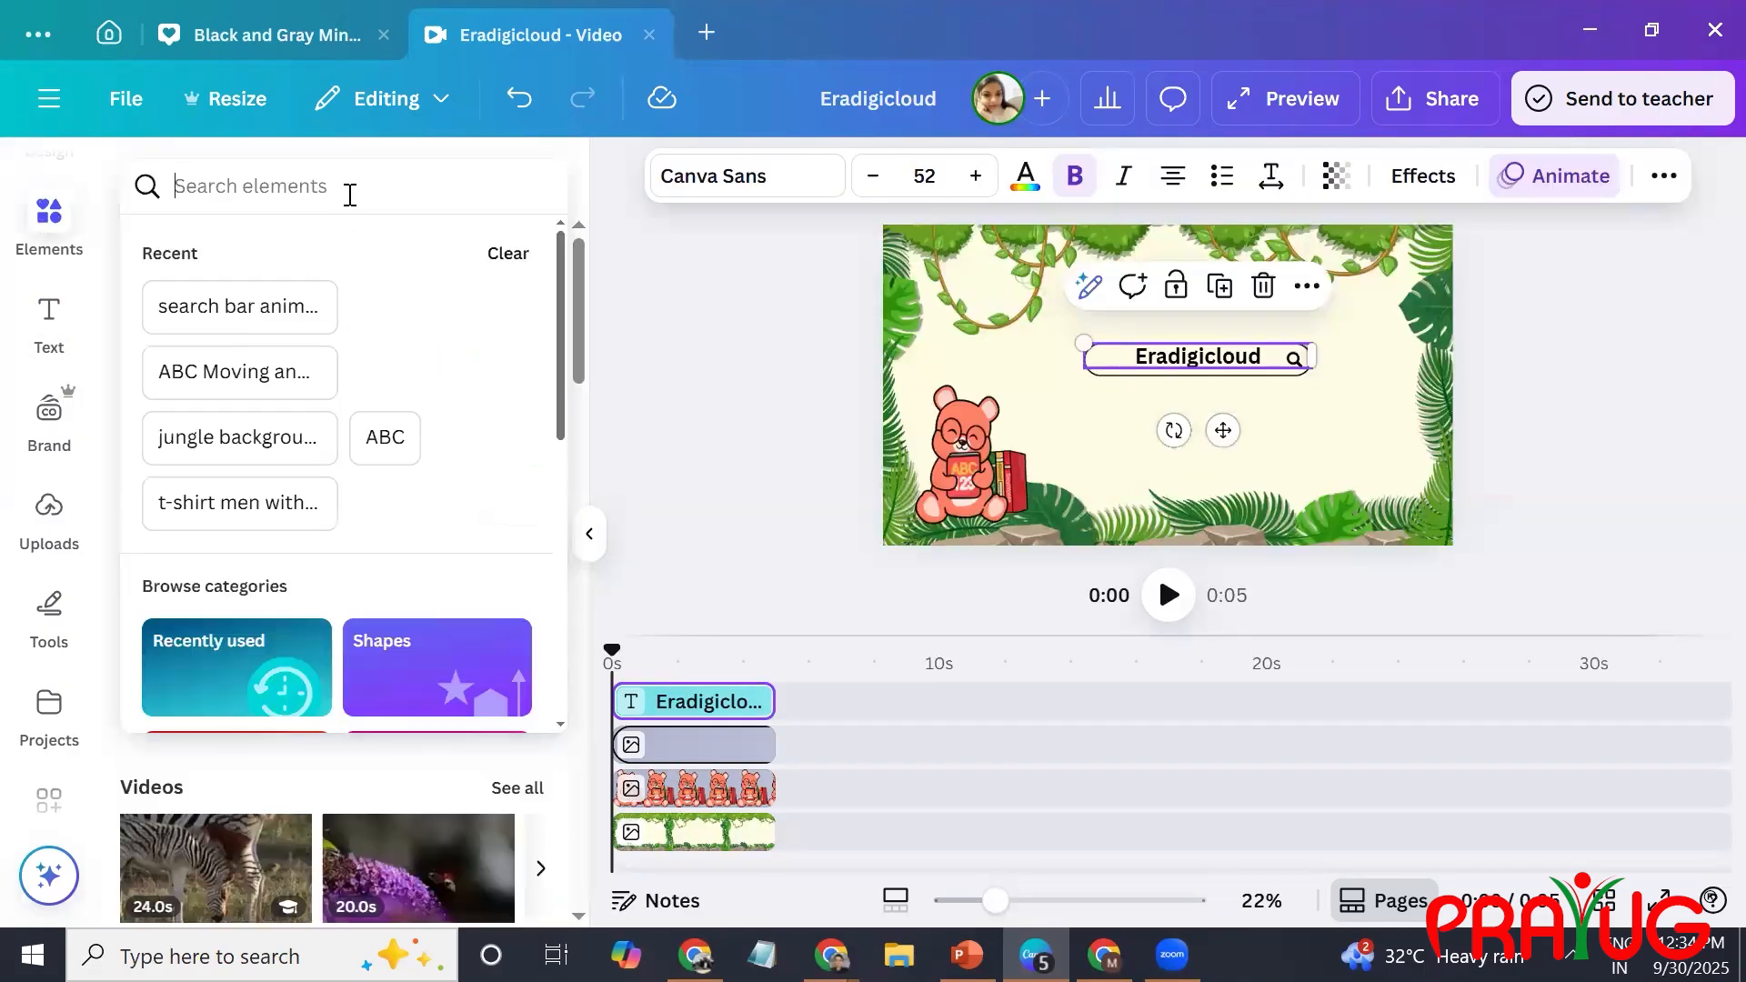
{"action": "type", "text": "icon"}
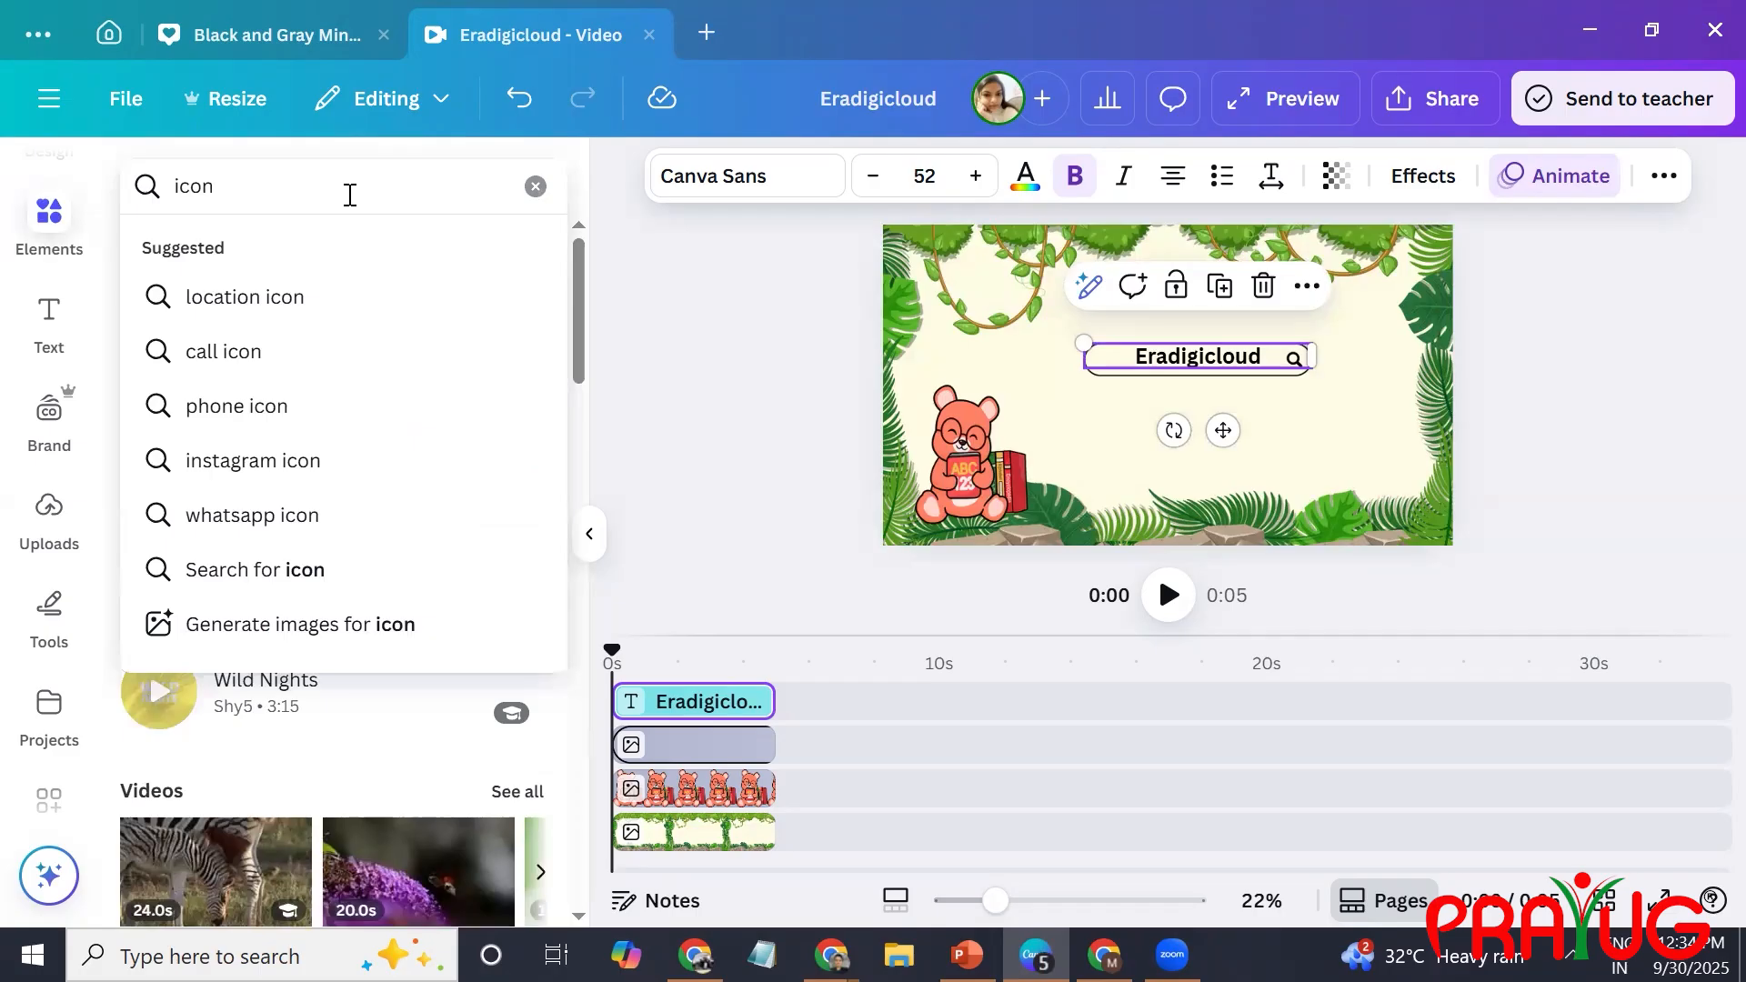
{"action": "type", "text": " bear"}
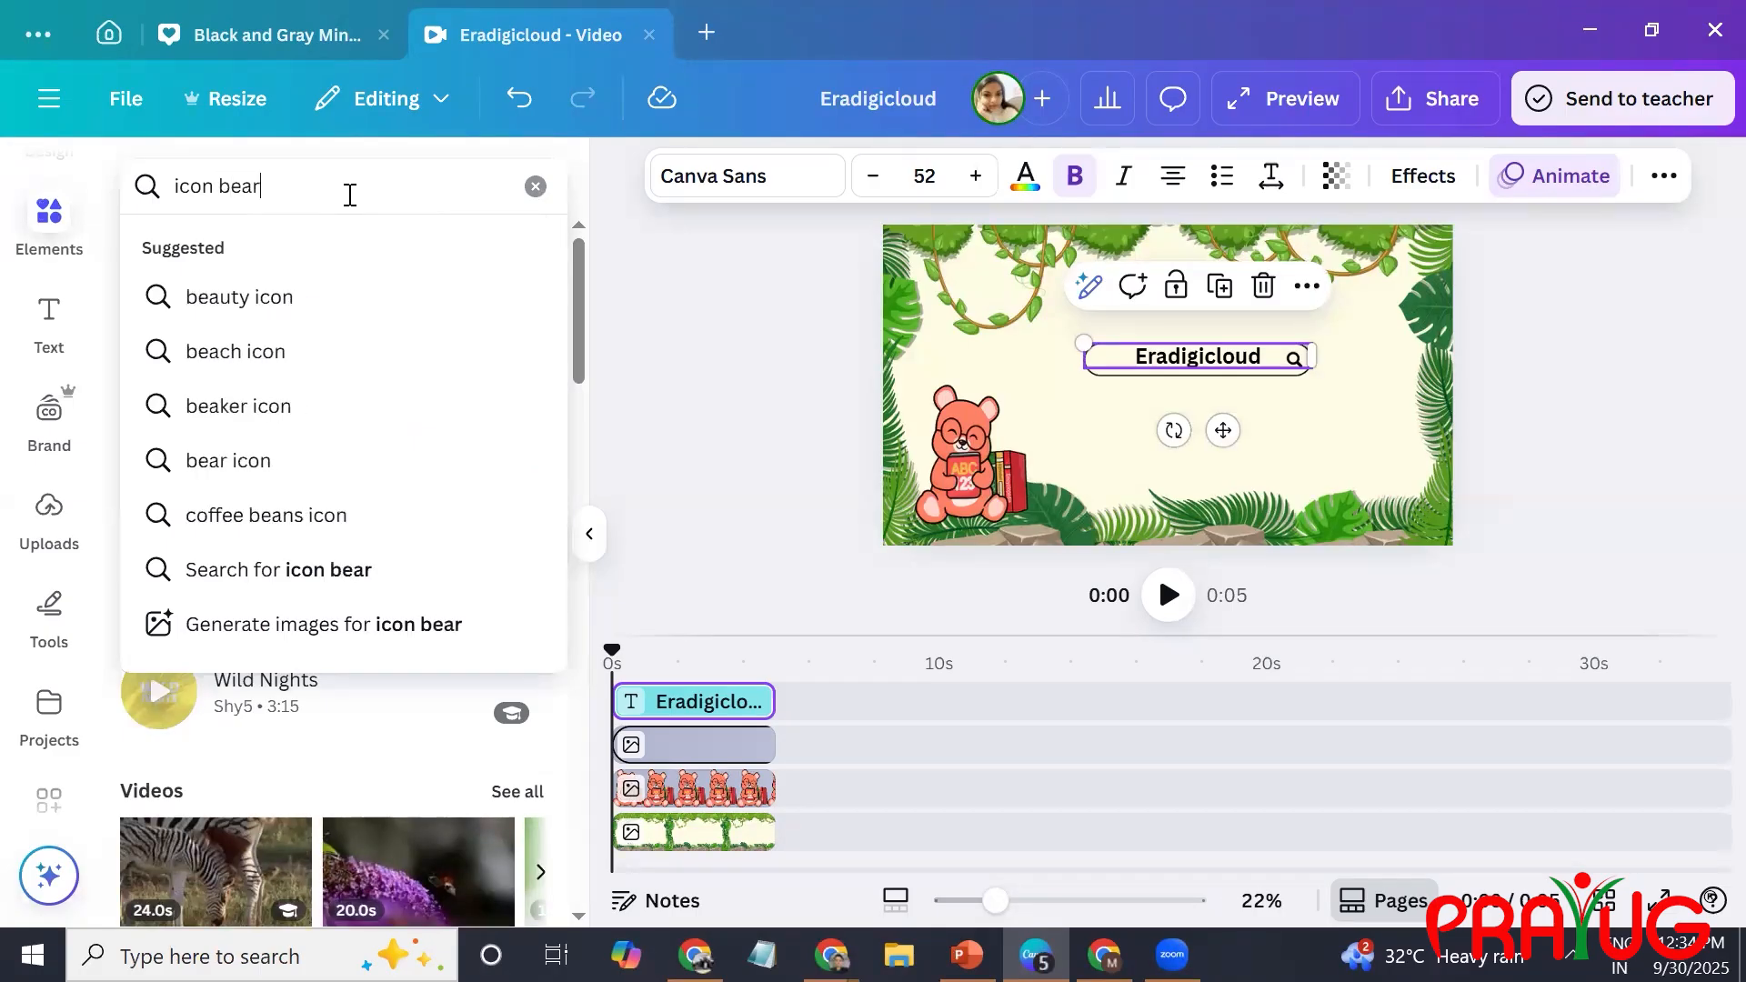
{"action": "key", "text": "Return"}
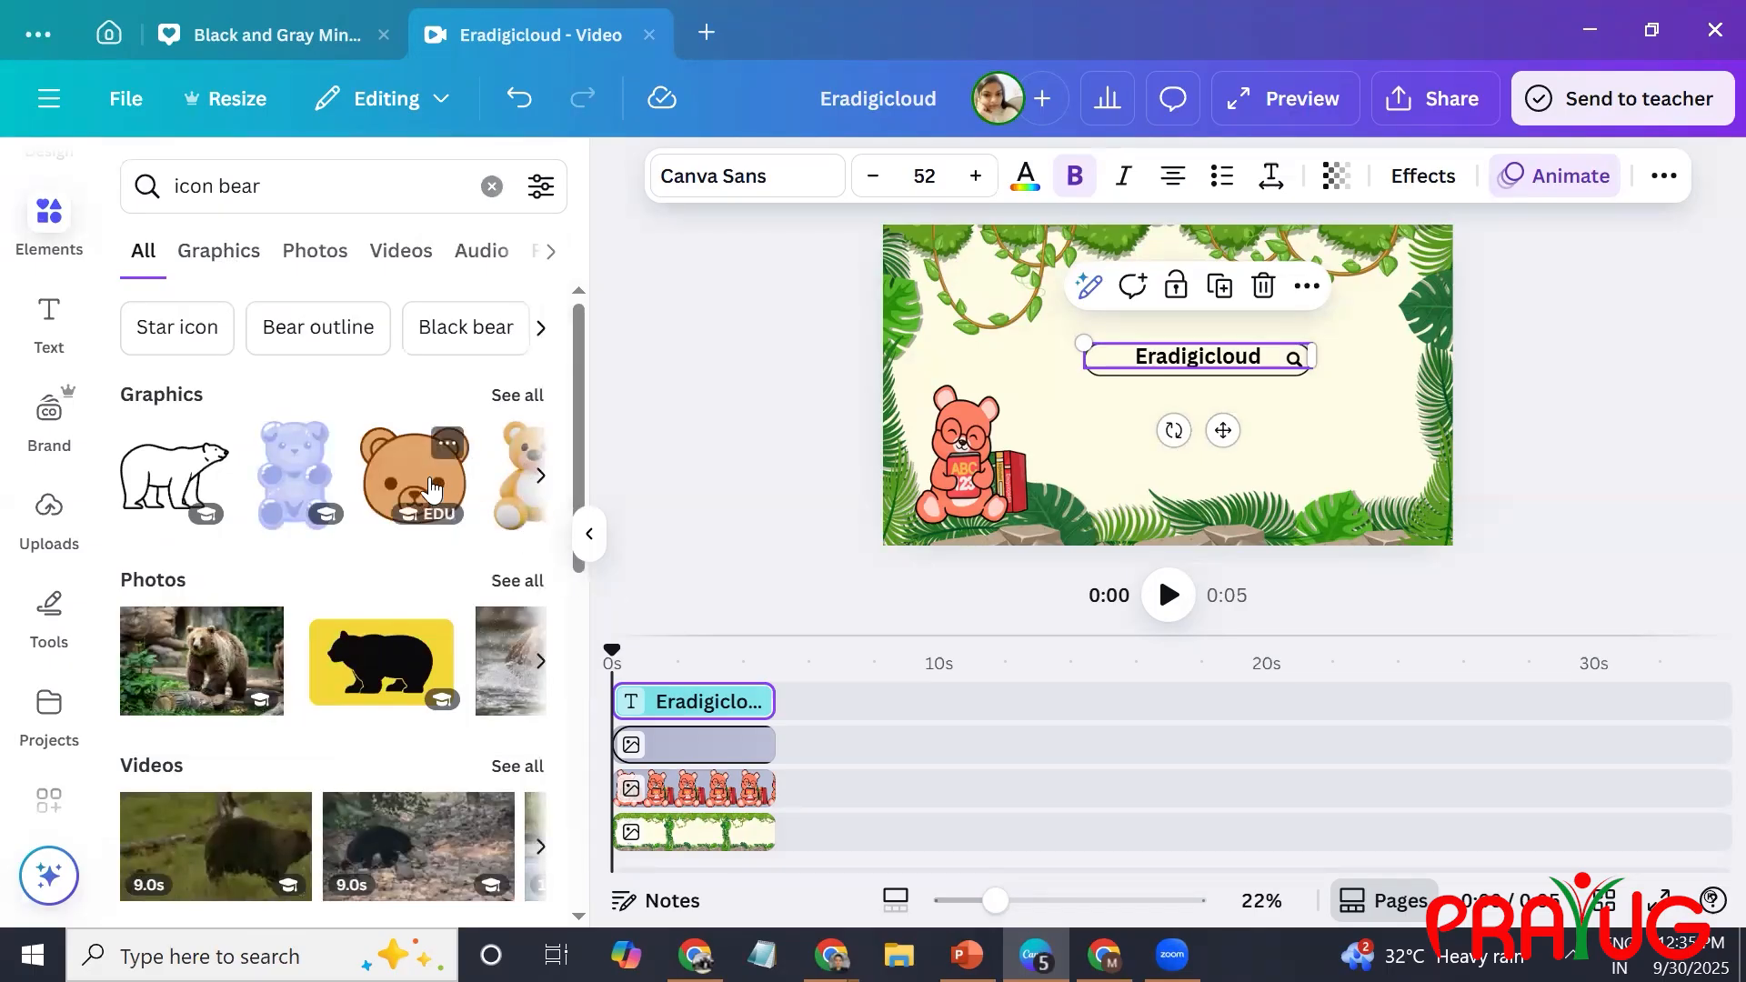
{"action": "left_click", "coordinate": [537, 393]}
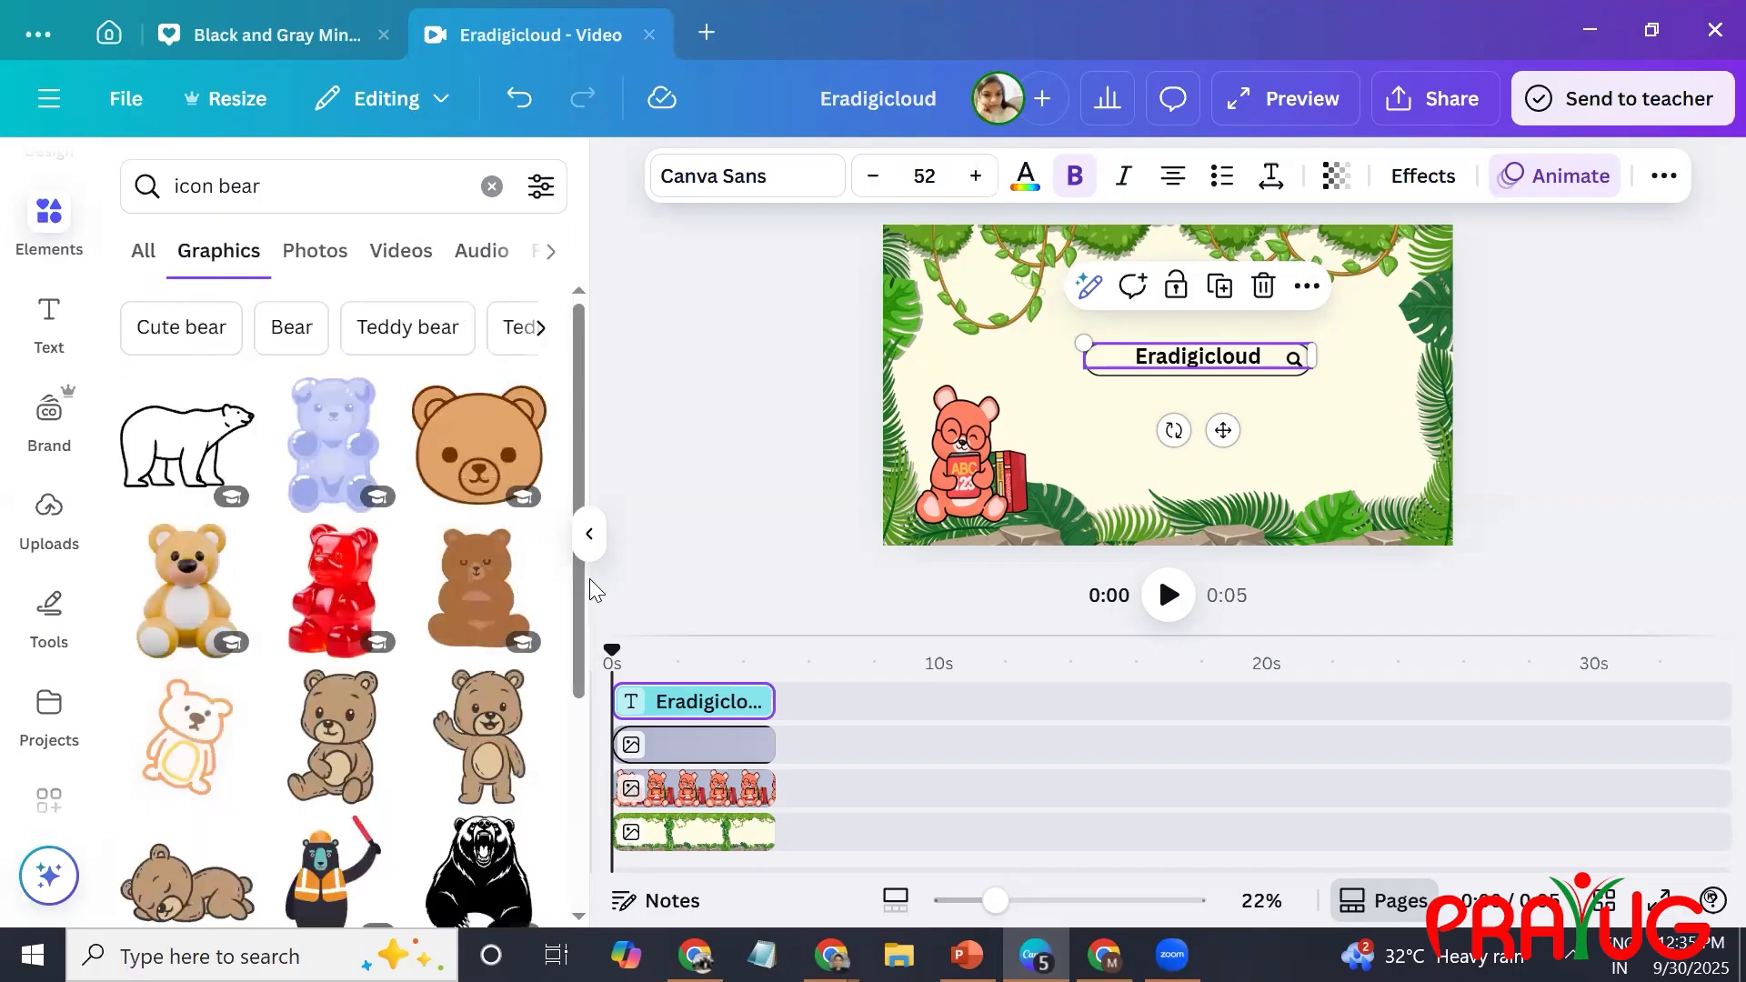
{"action": "scroll", "coordinate": [575, 469], "scroll_direction": "down", "scroll_amount": 8}
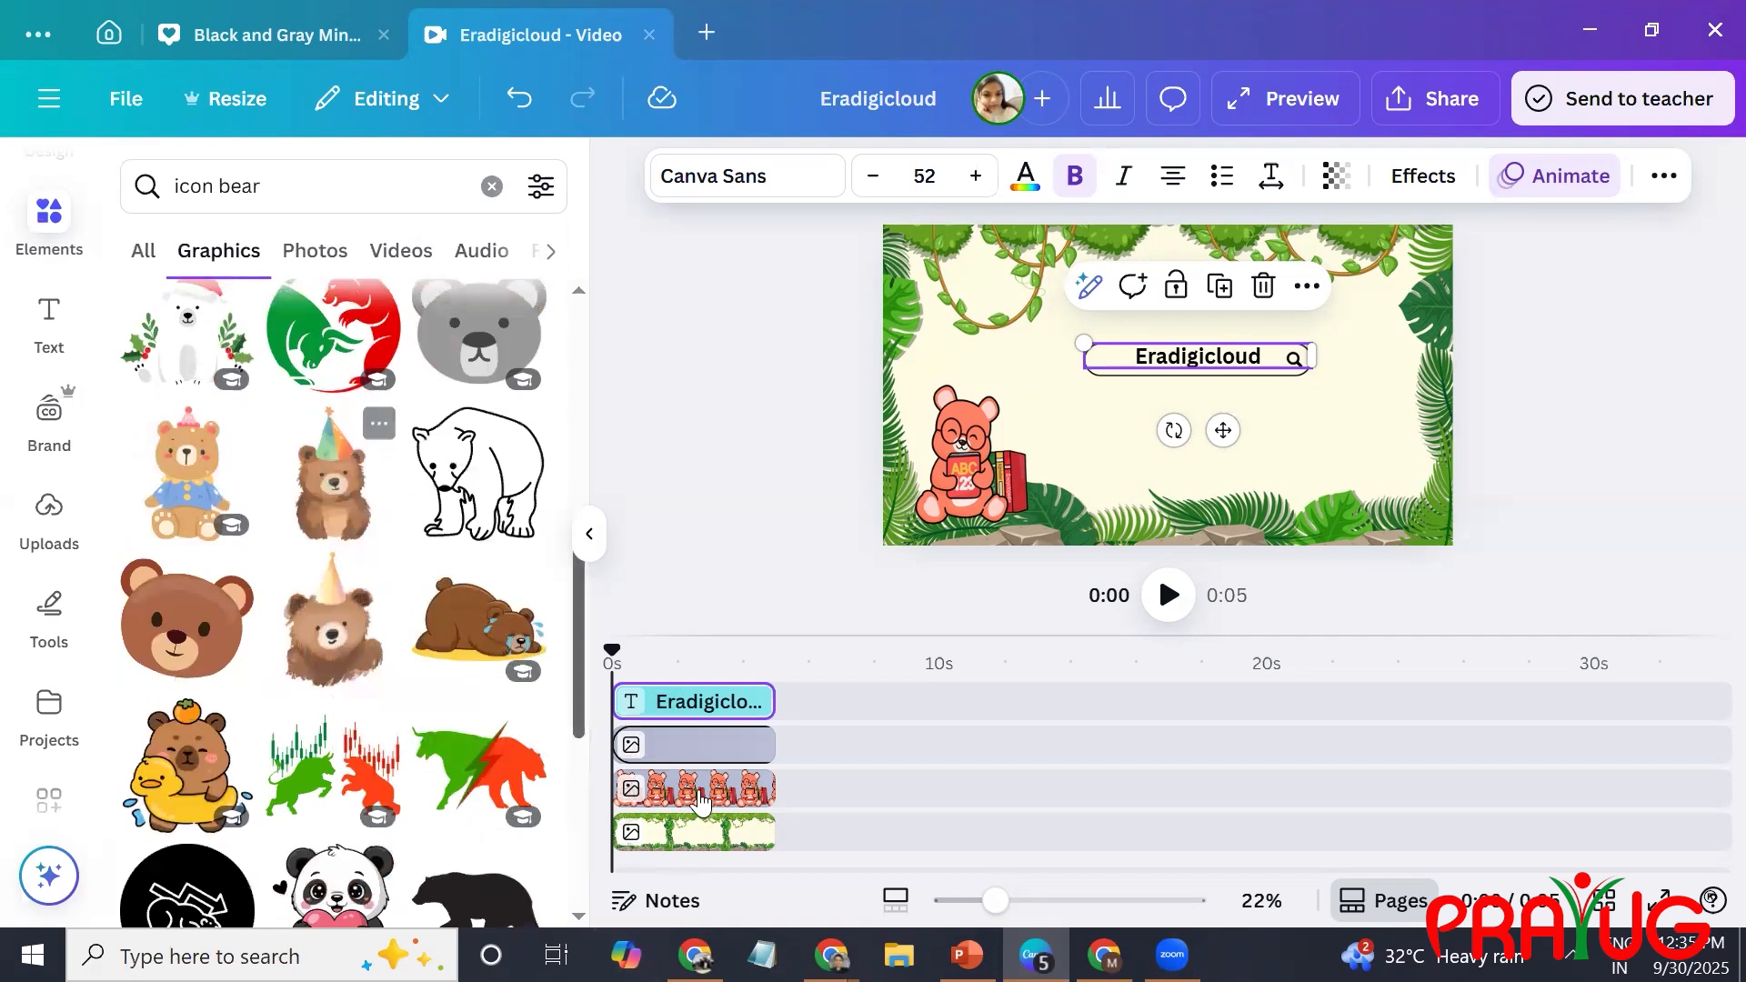
{"action": "scroll", "coordinate": [584, 695], "scroll_direction": "down", "scroll_amount": 5}
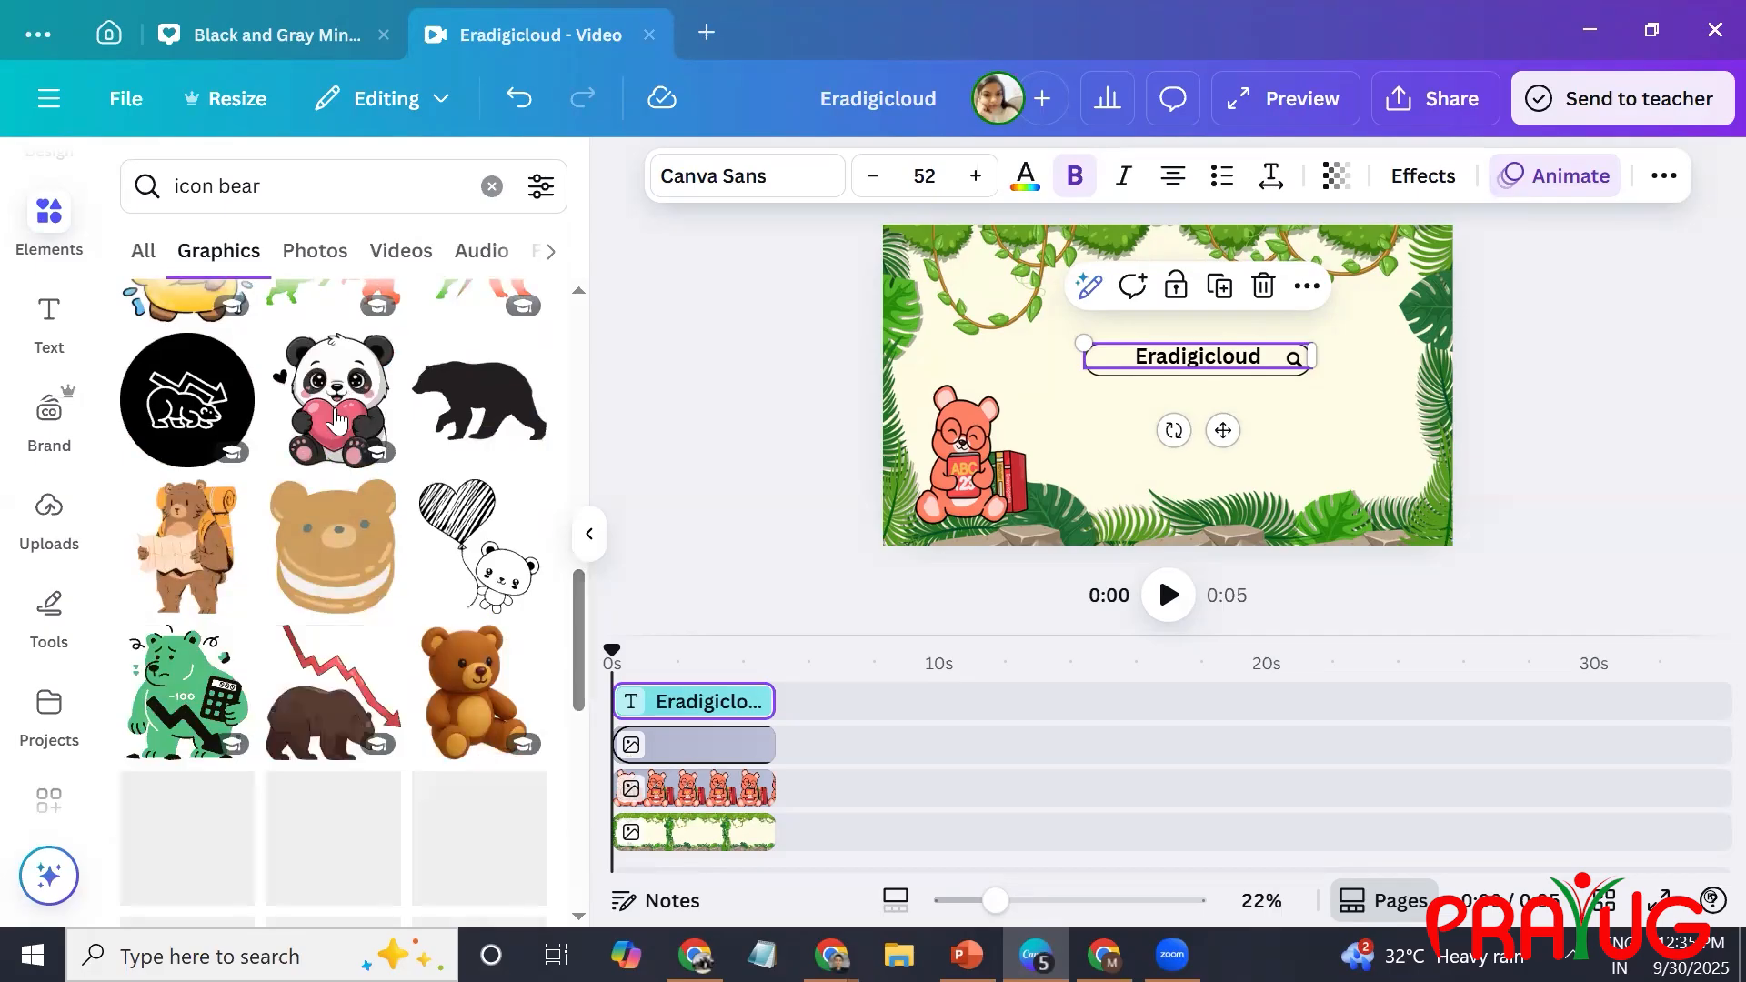
Search the graphics for "icon lion moving" and add the roaring orange cartoon lion to the page.
{"action": "left_click", "coordinate": [238, 194]}
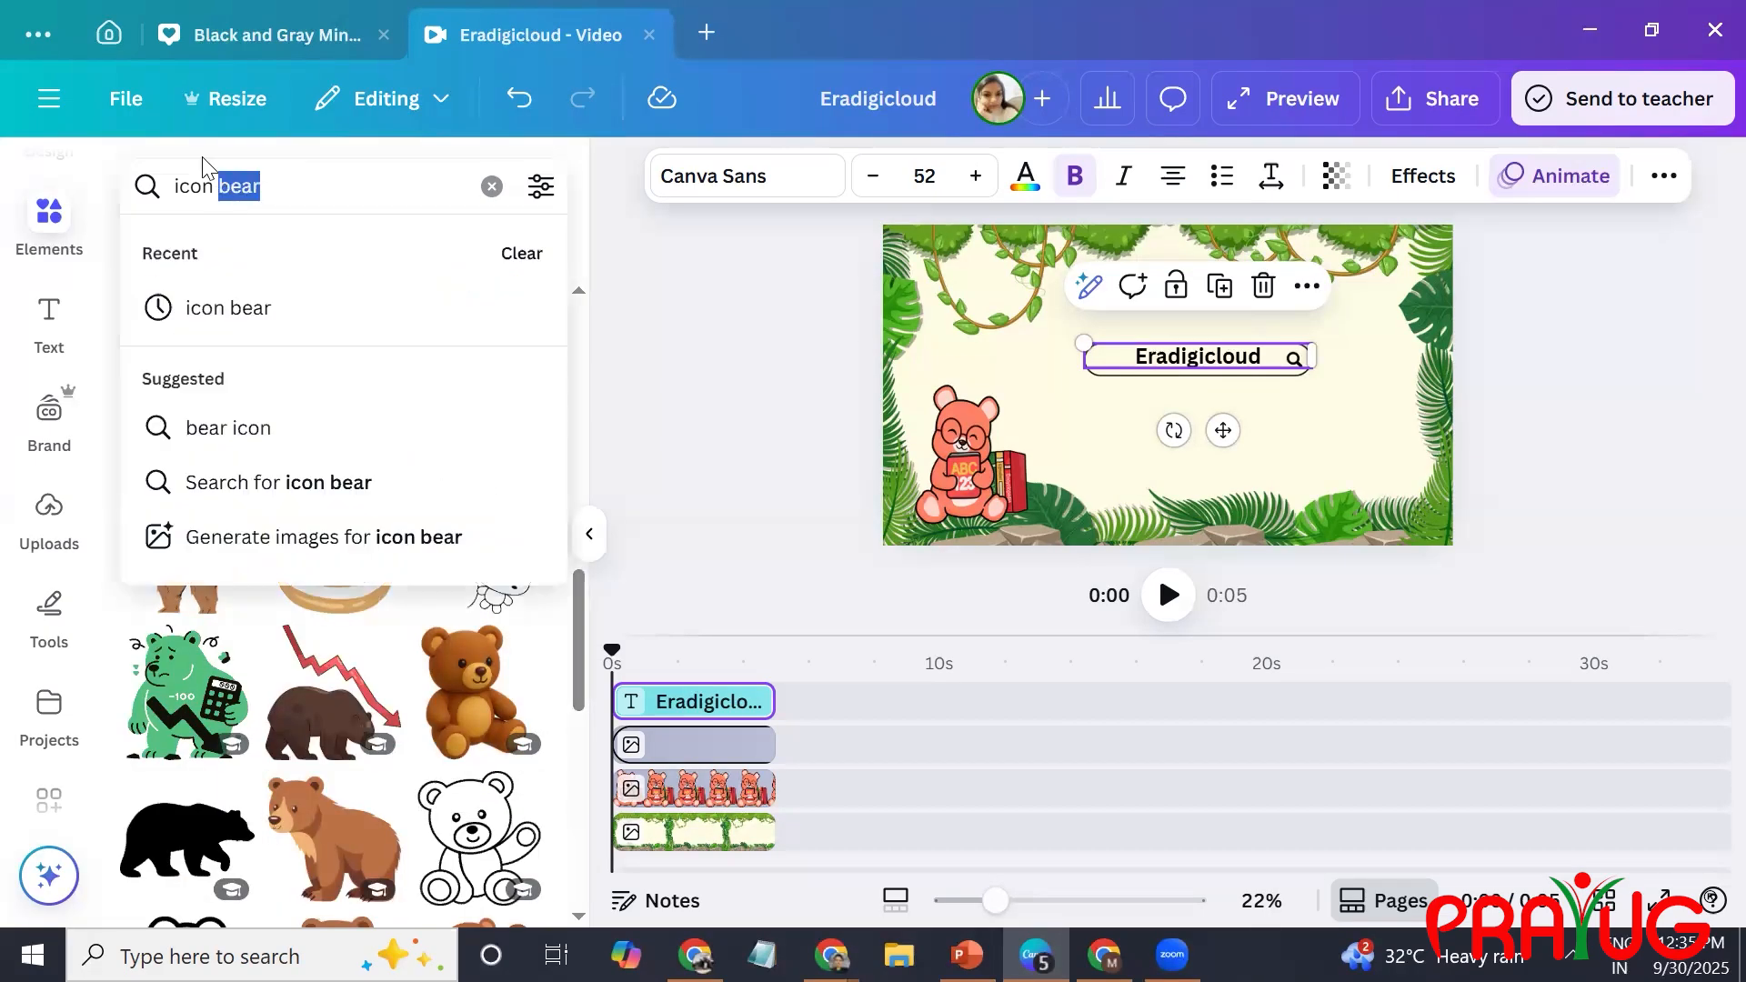
{"action": "type", "text": "lion mo"}
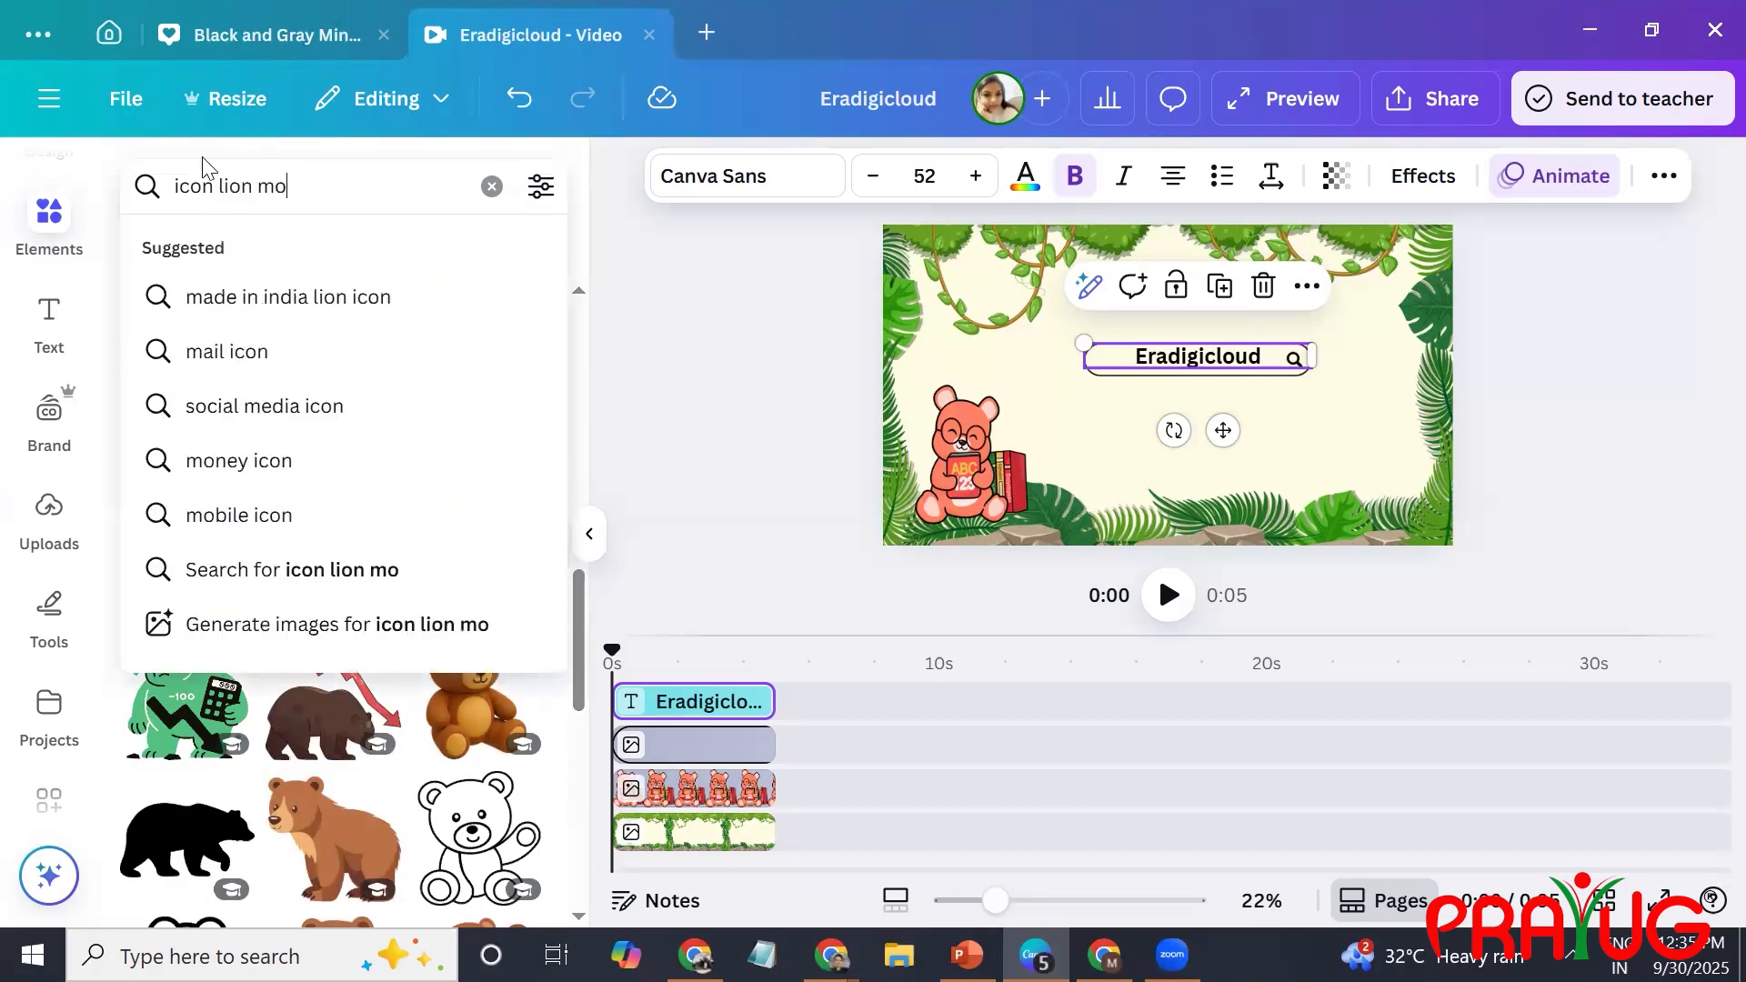
{"action": "type", "text": "ving"}
{"action": "key", "text": "Return"}
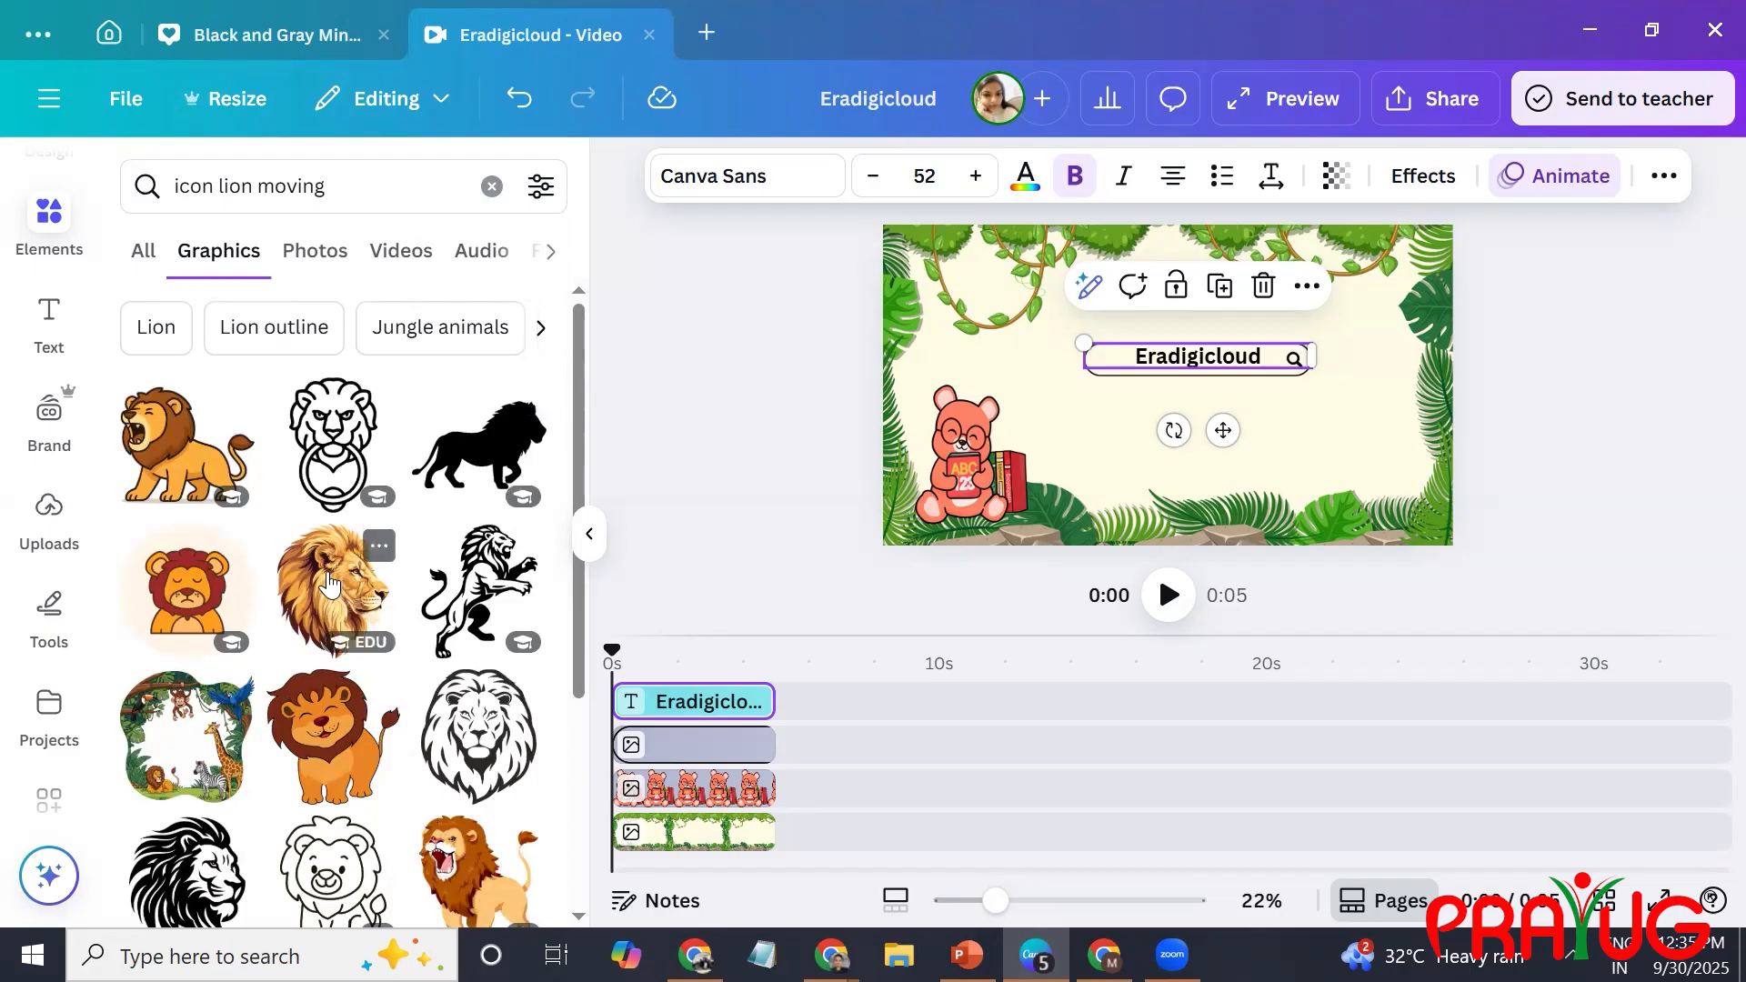
{"action": "left_click", "coordinate": [156, 455]}
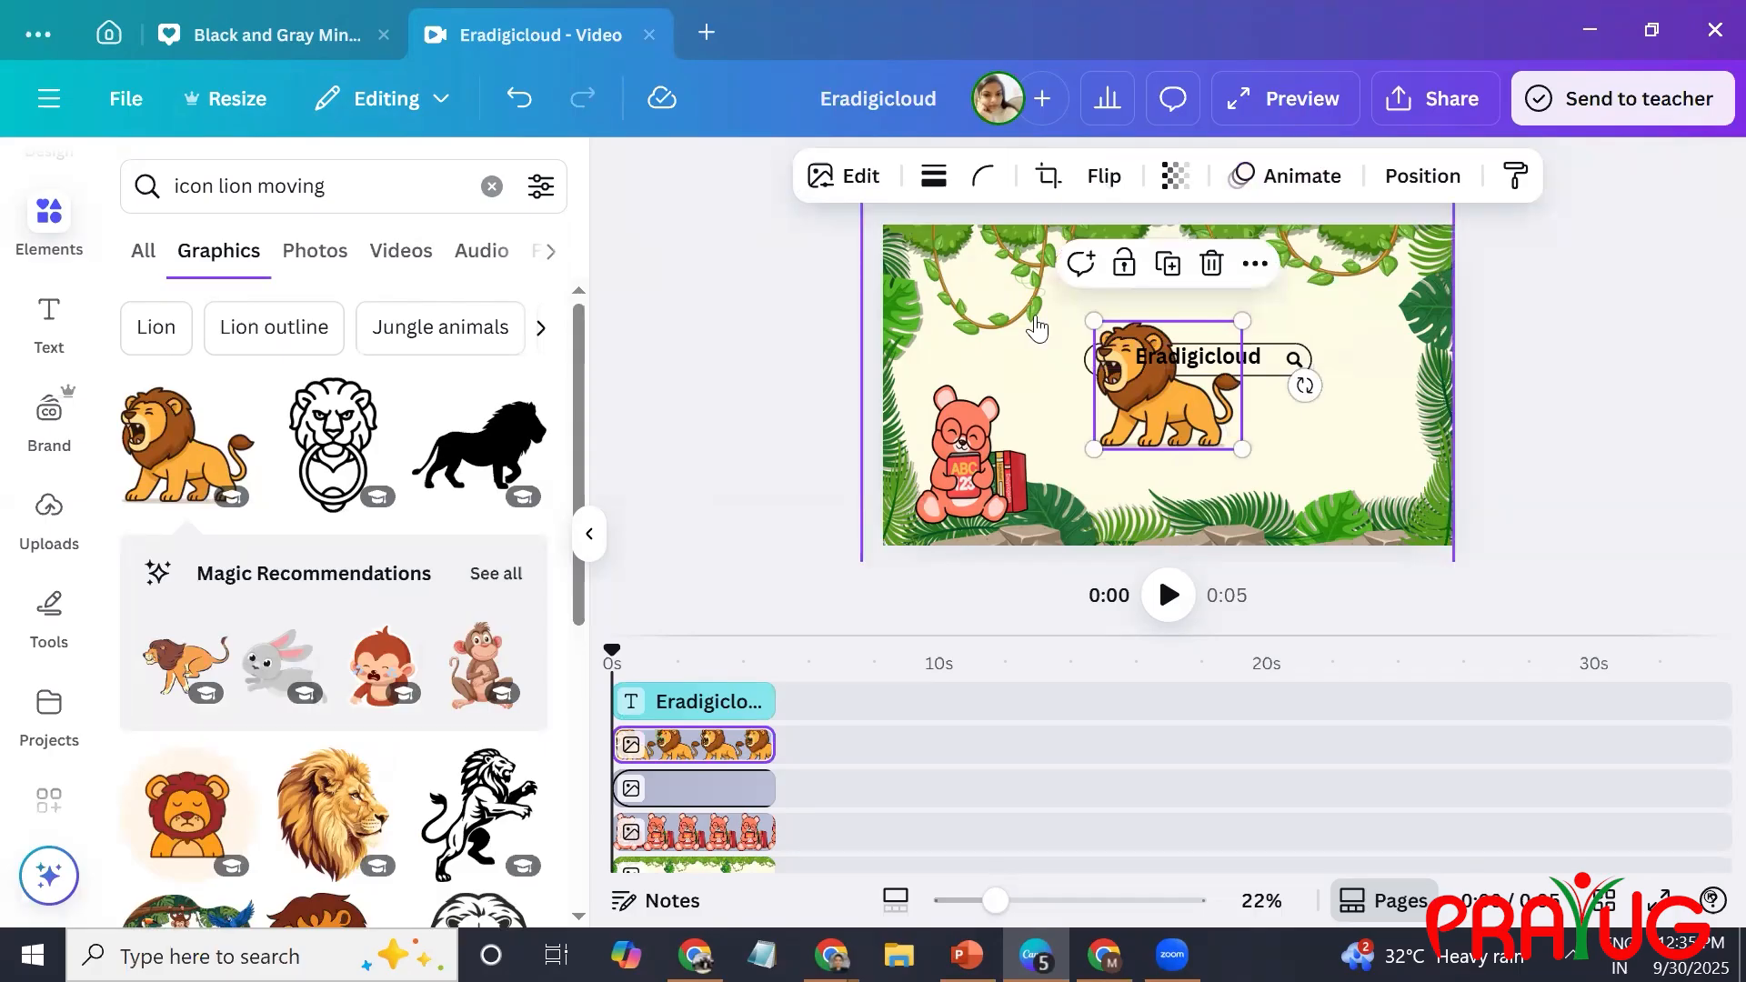
Flip the lion upright and facing right, then shrink it and place it at the search bar's left end.
{"action": "left_click", "coordinate": [1102, 192]}
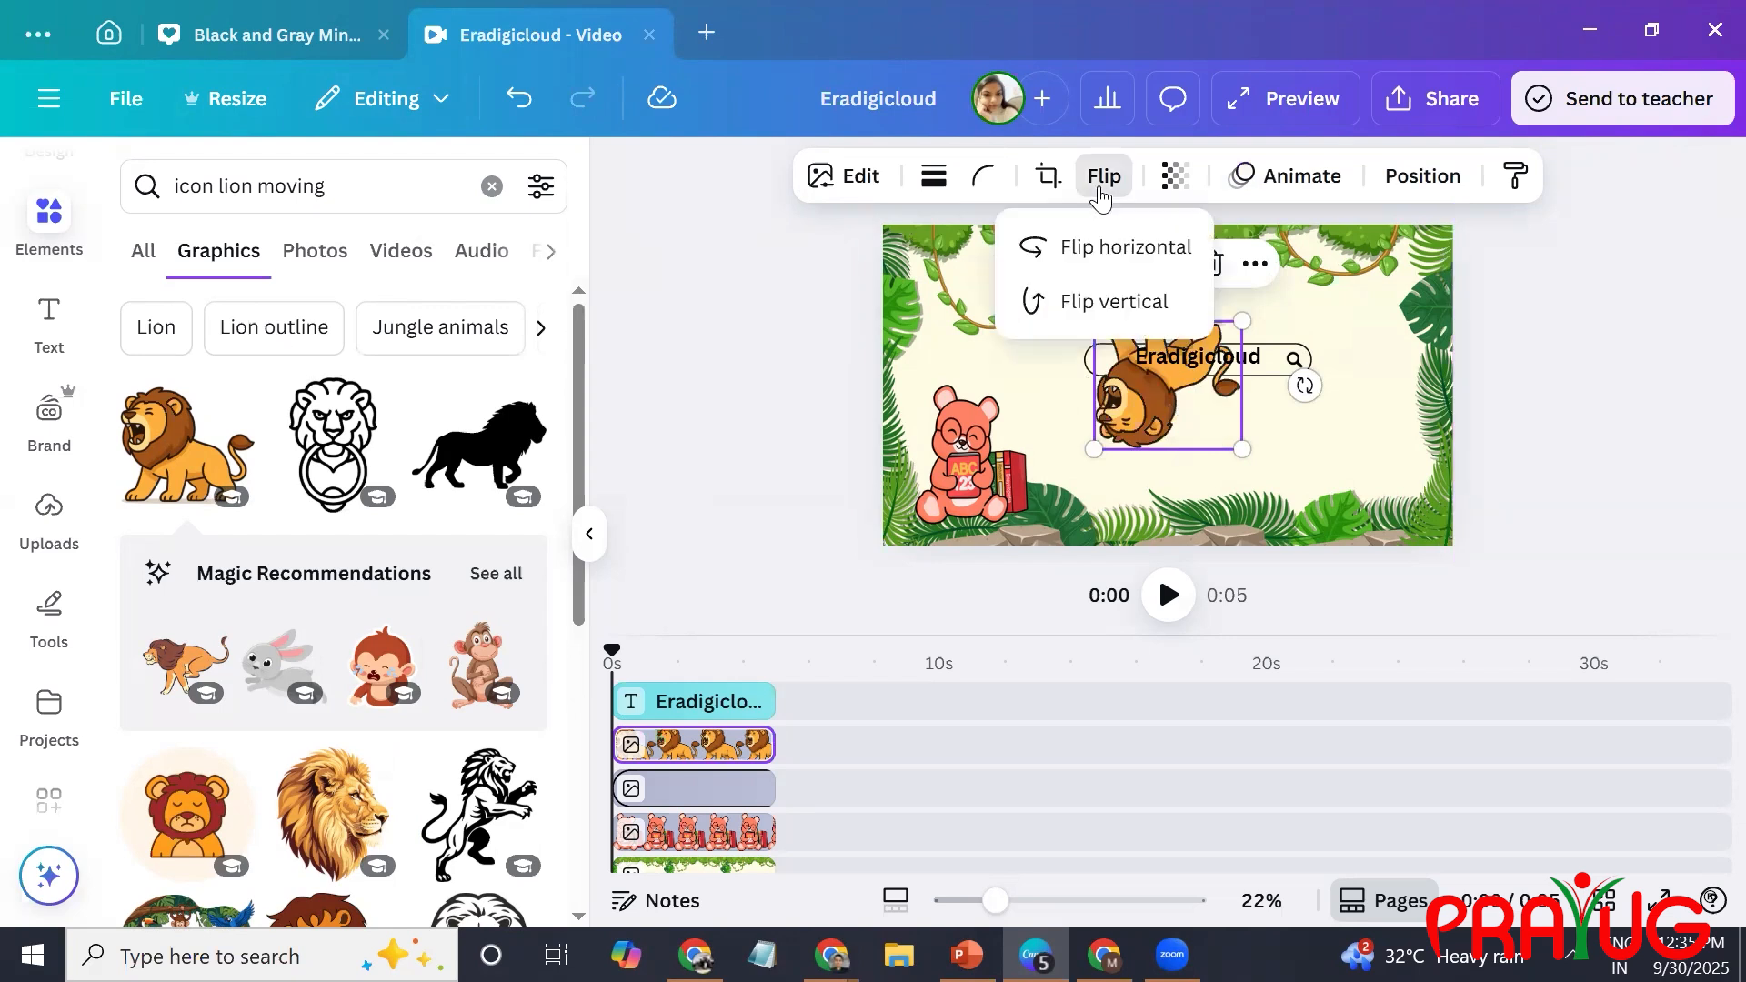
{"action": "left_click", "coordinate": [1118, 295]}
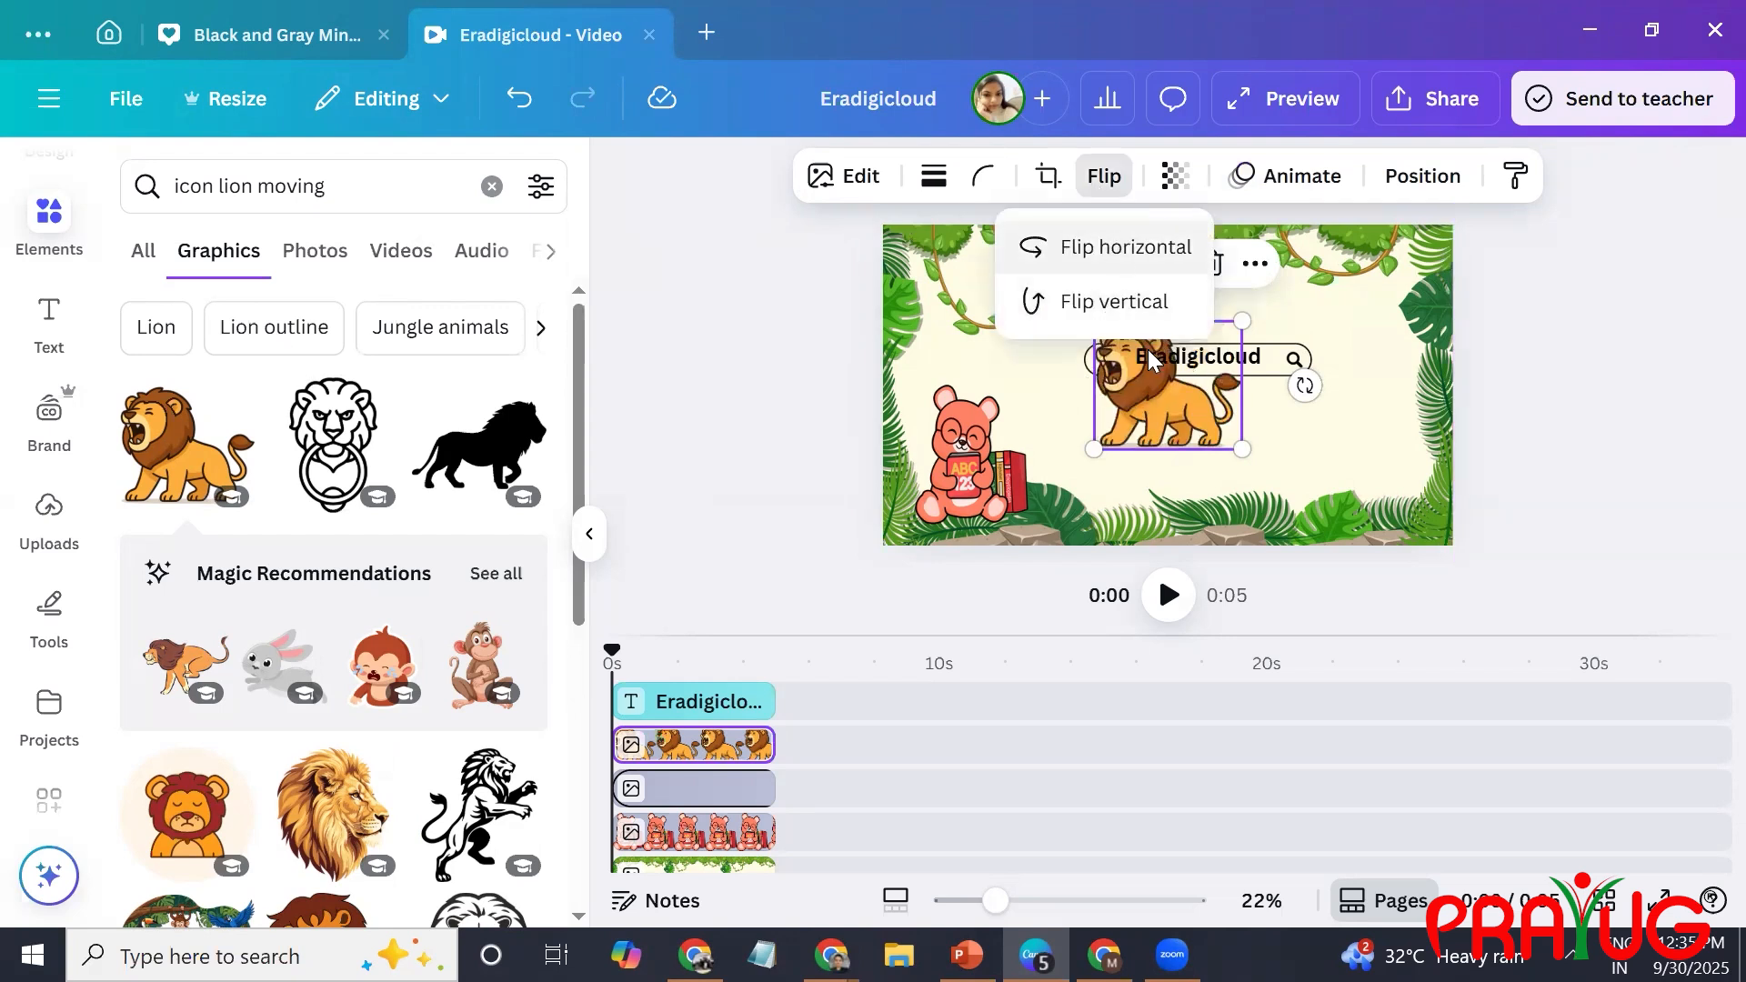
{"action": "left_click", "coordinate": [1143, 267]}
{"action": "left_click_drag", "start_coordinate": [1192, 414], "coordinate": [1079, 349]}
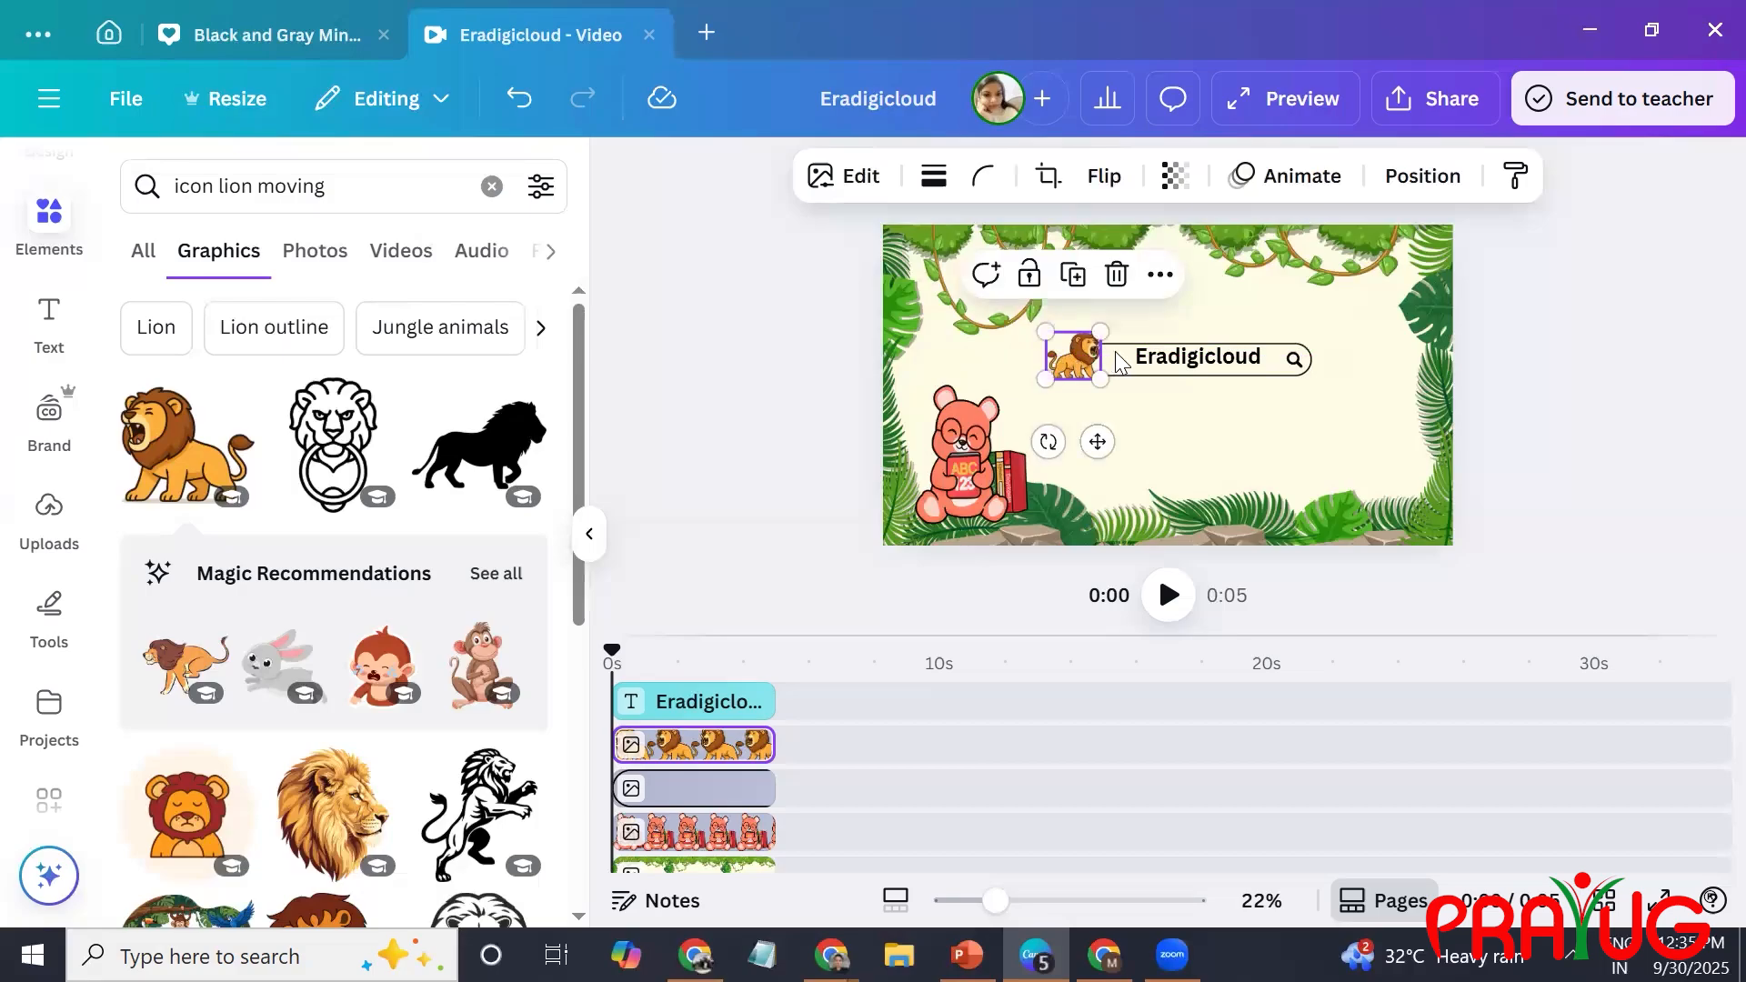
Apply the Pan animation to the lion and shift it slightly right, just before the "Eradigicloud" text.
{"action": "left_click", "coordinate": [1242, 175]}
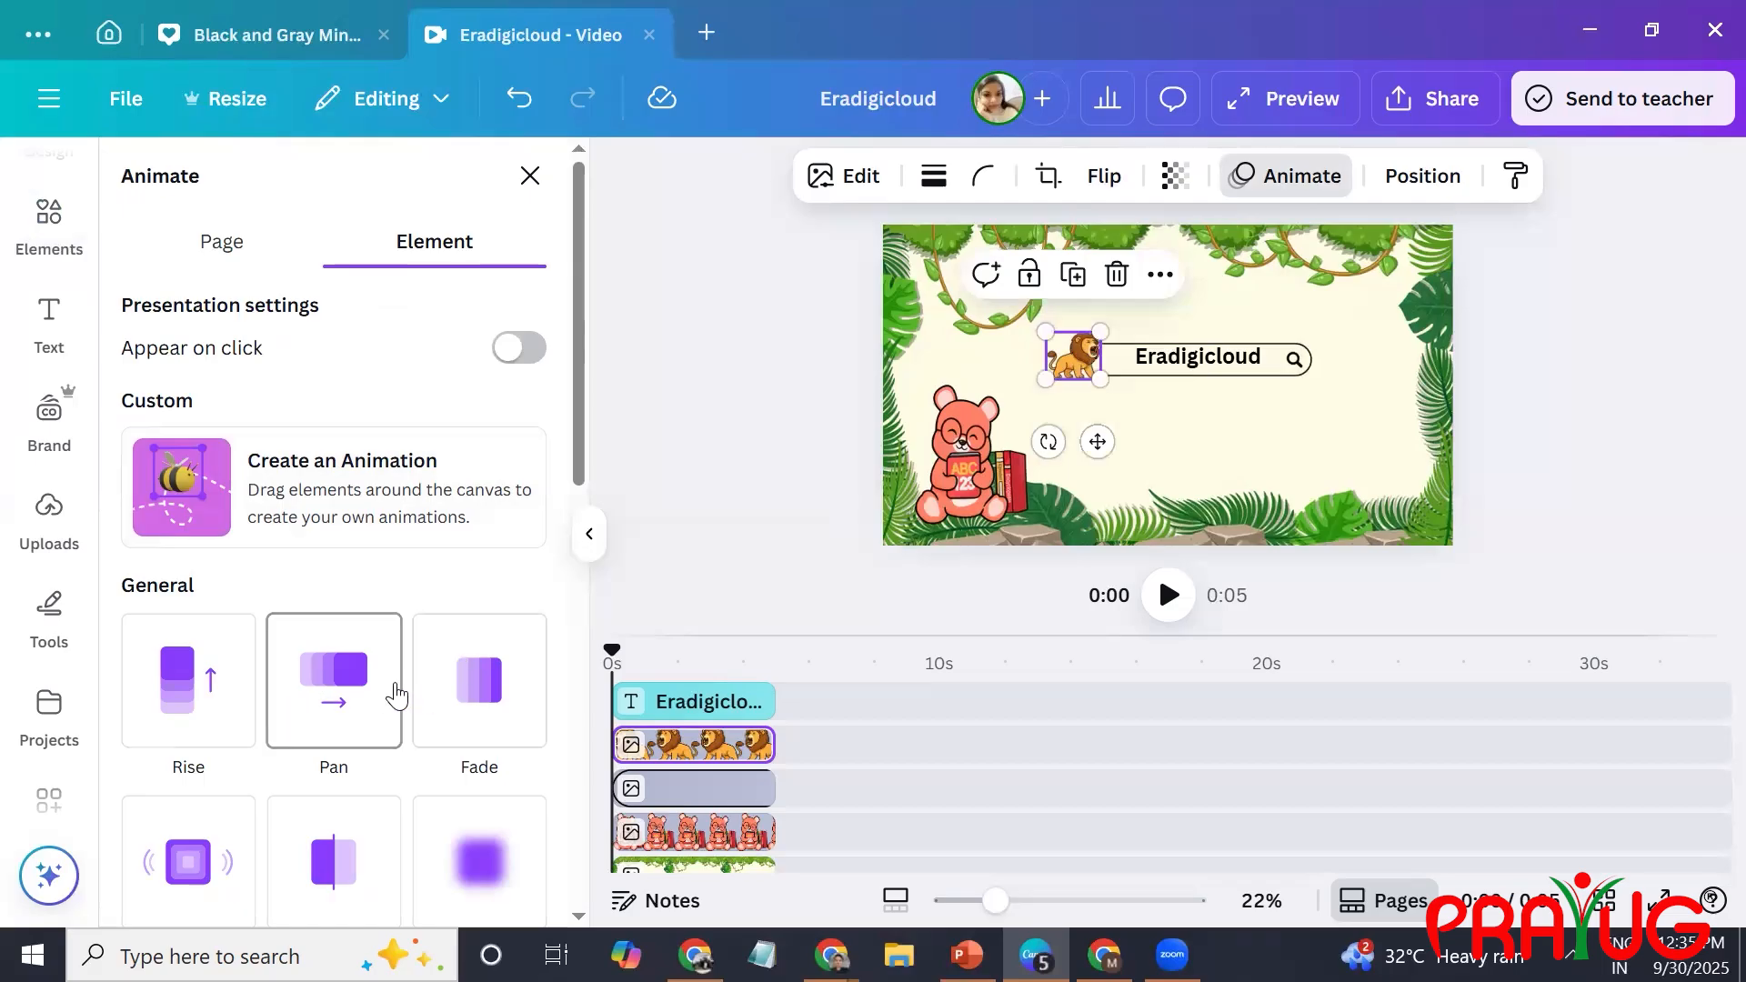
{"action": "left_click", "coordinate": [338, 702]}
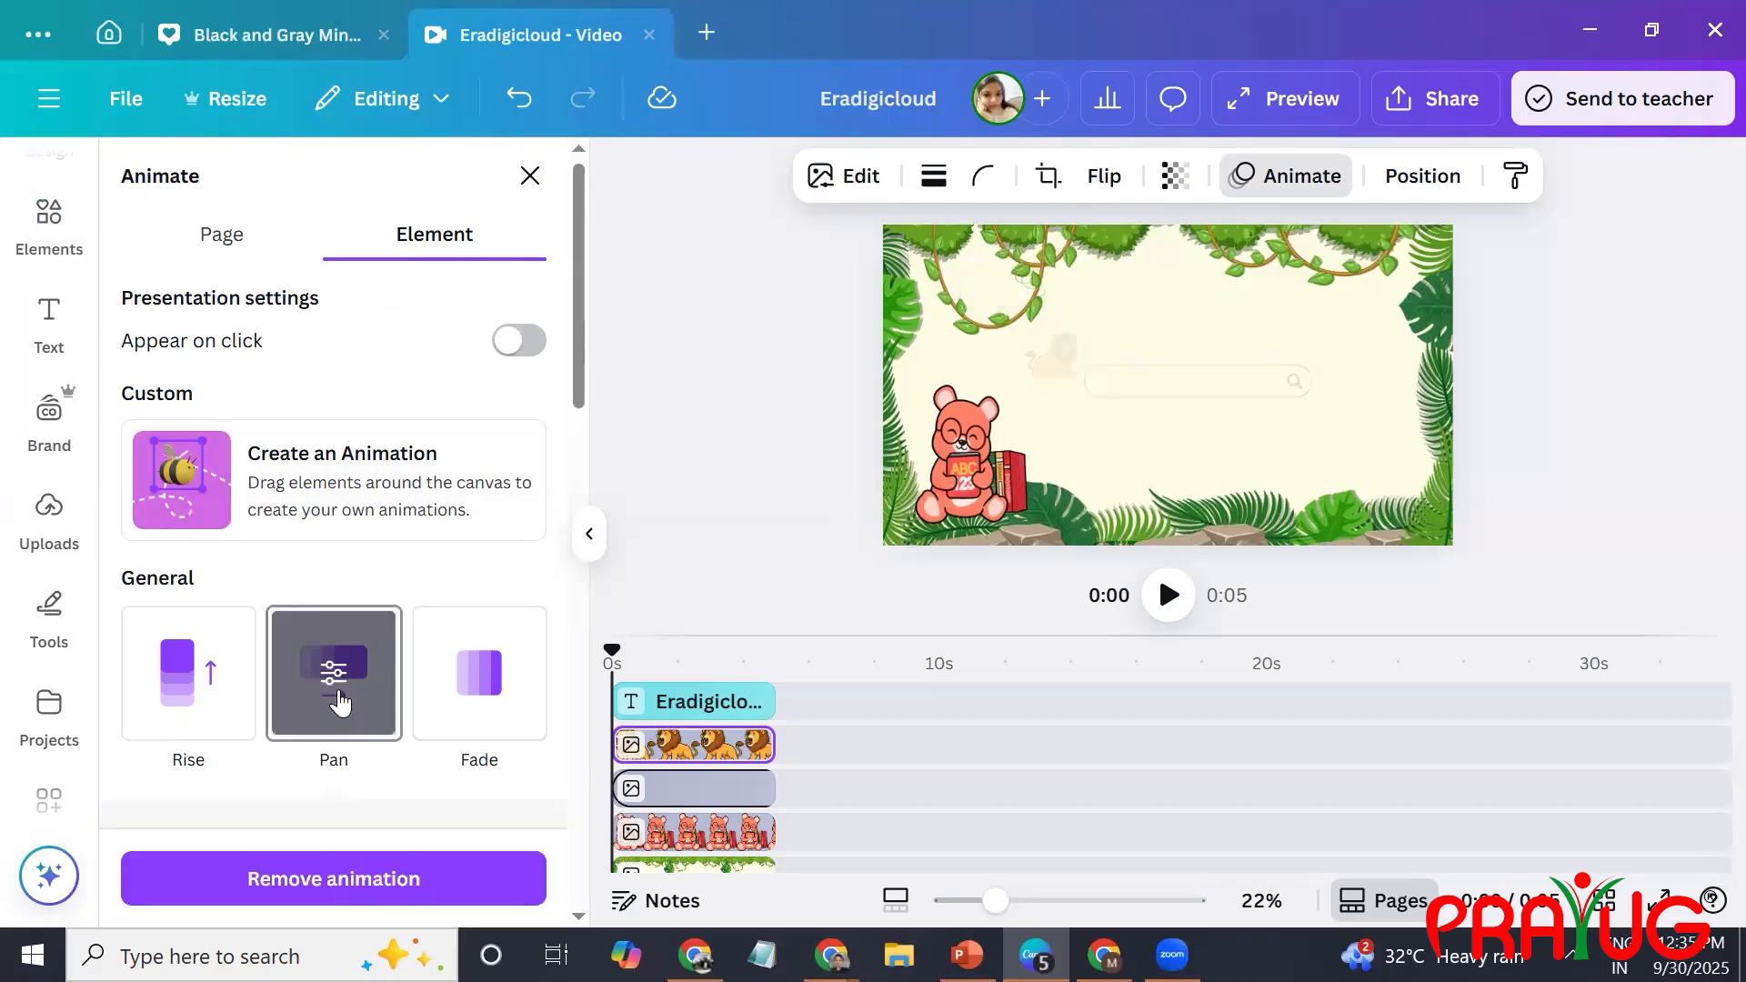
{"action": "left_click_drag", "start_coordinate": [1071, 371], "coordinate": [1099, 371]}
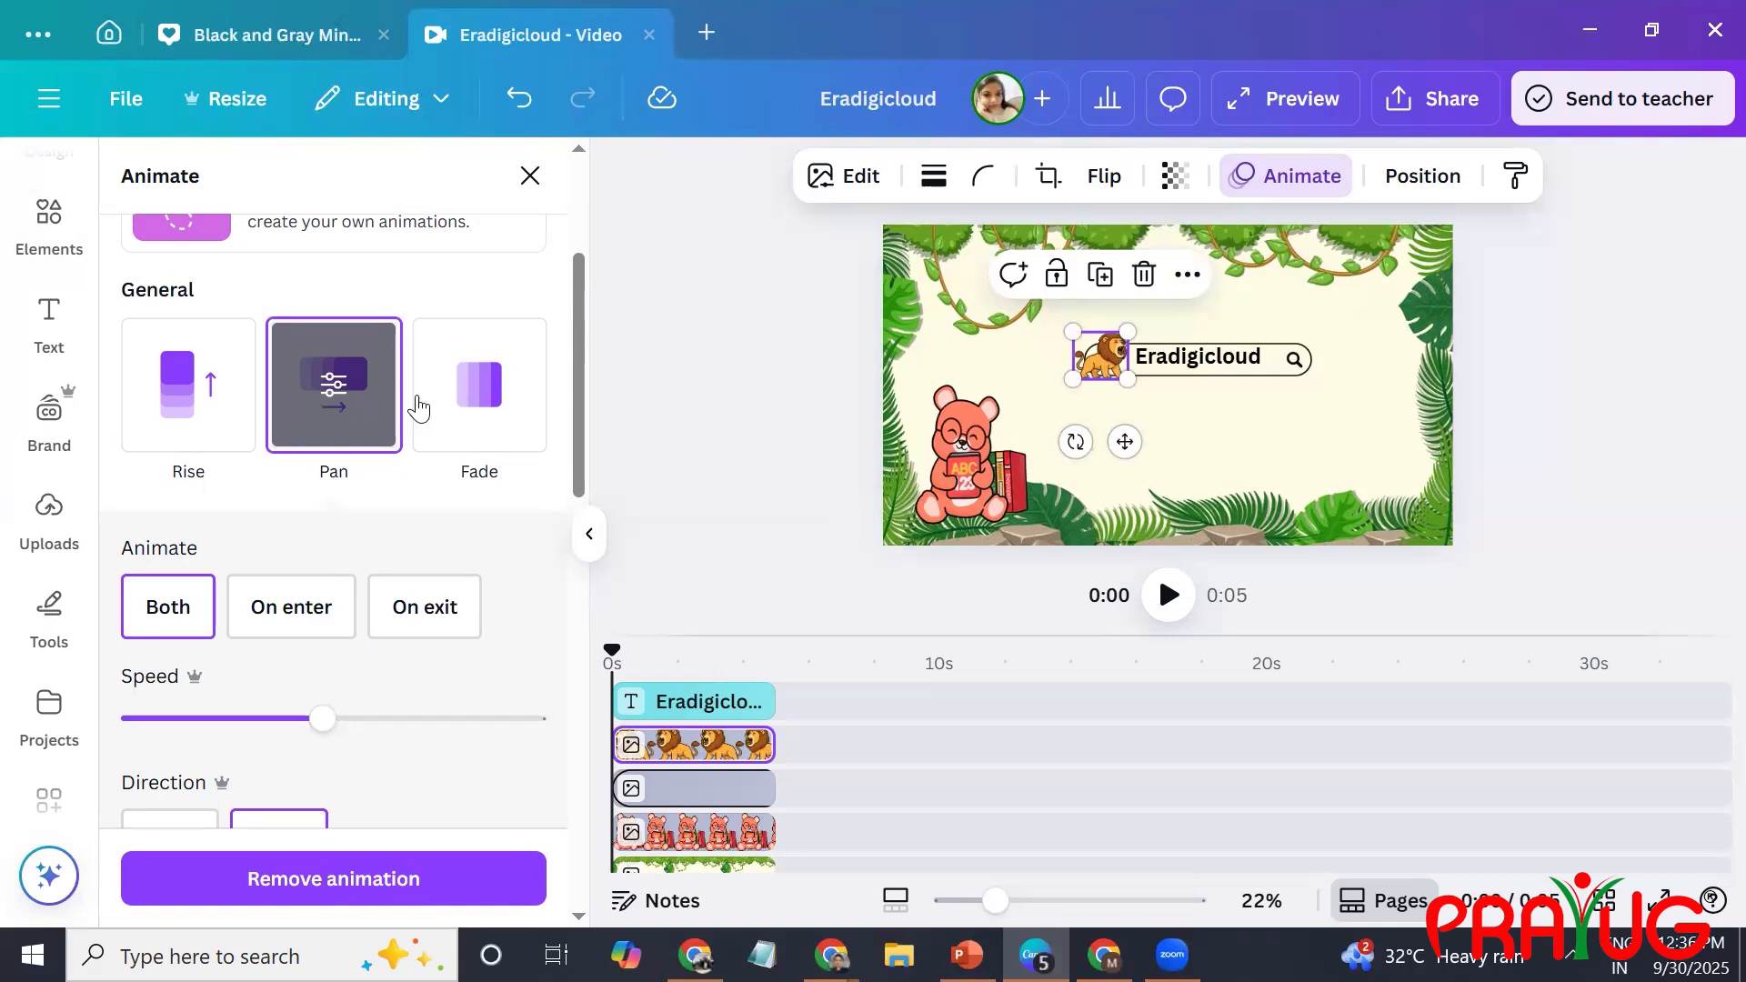
Create a custom animation that moves the lion straight across the search bar to its magnifying glass.
{"action": "scroll", "coordinate": [529, 193], "scroll_direction": "up", "scroll_amount": 3}
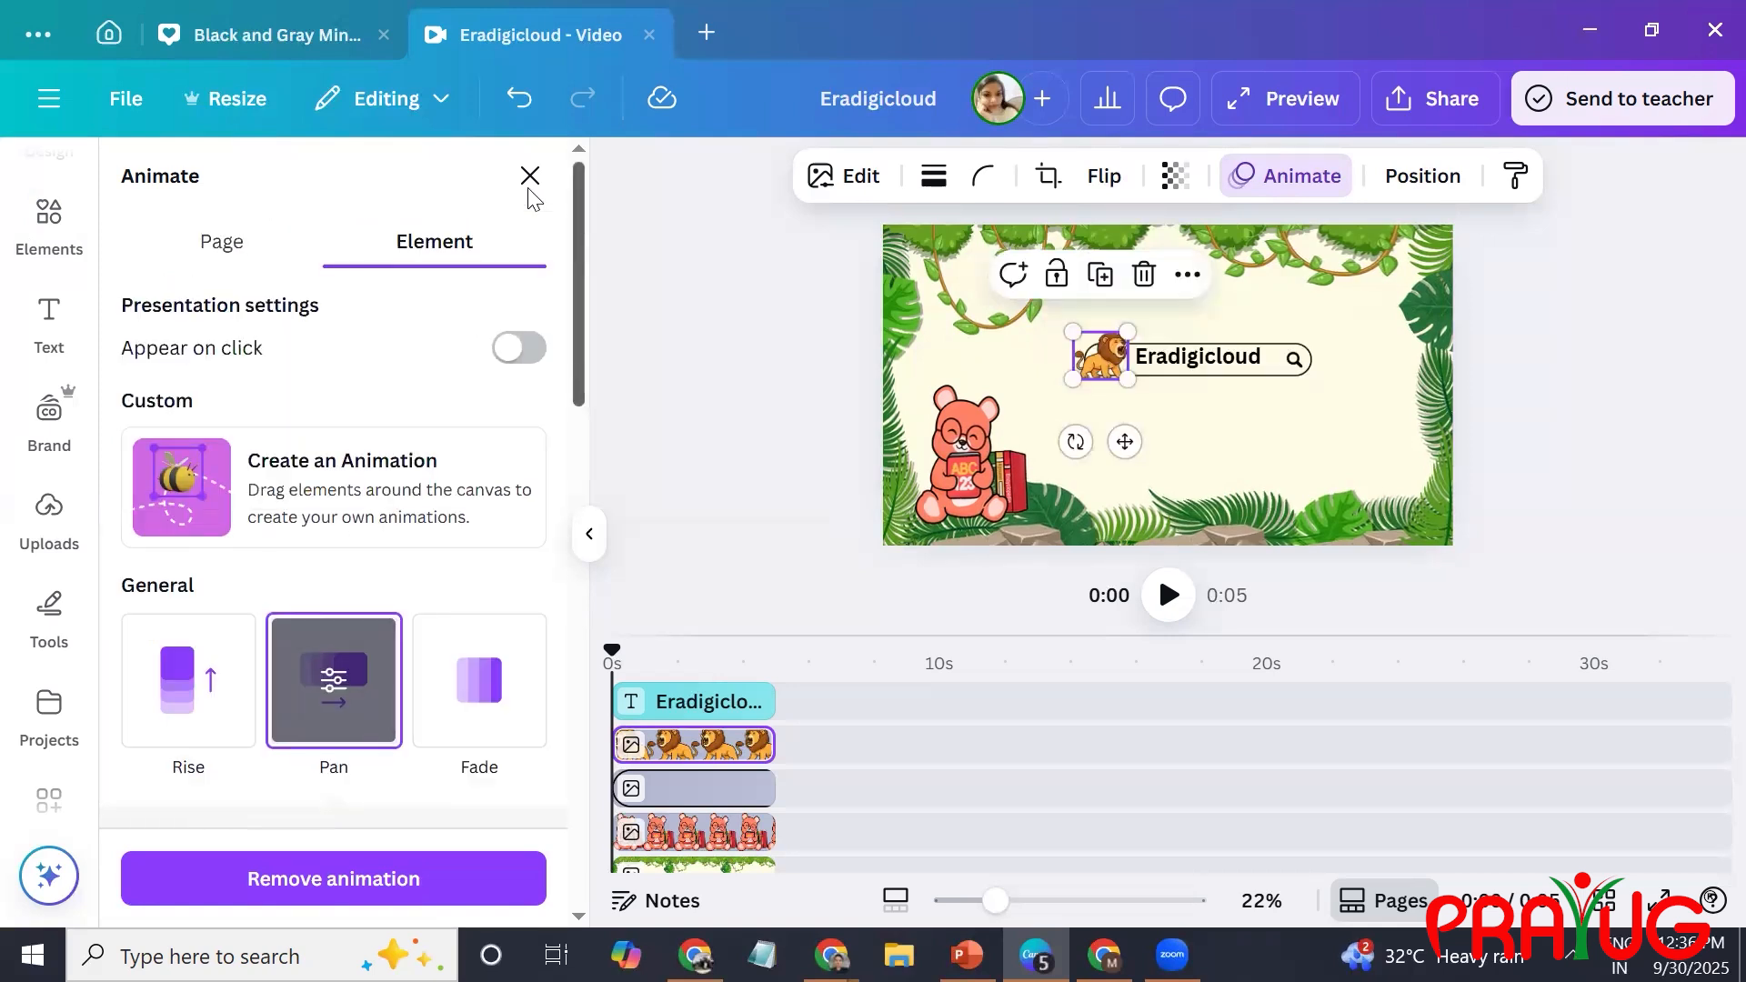
{"action": "left_click", "coordinate": [224, 244]}
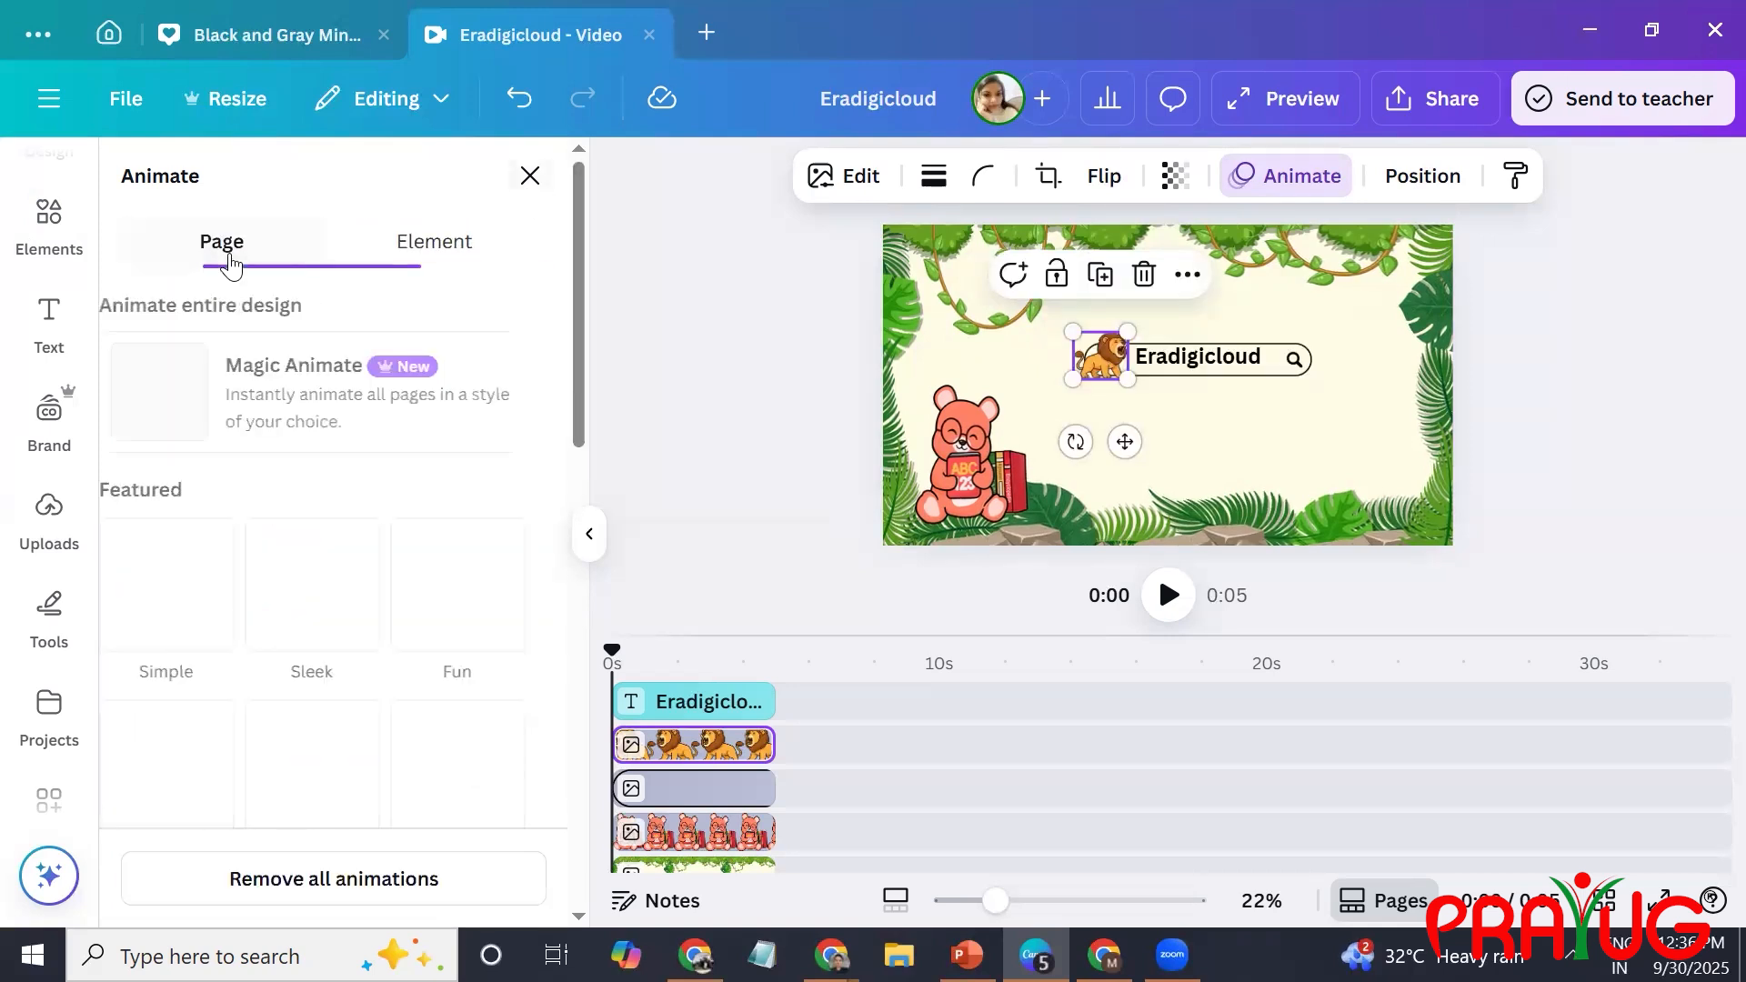
{"action": "left_click", "coordinate": [495, 232]}
{"action": "left_click", "coordinate": [357, 462]}
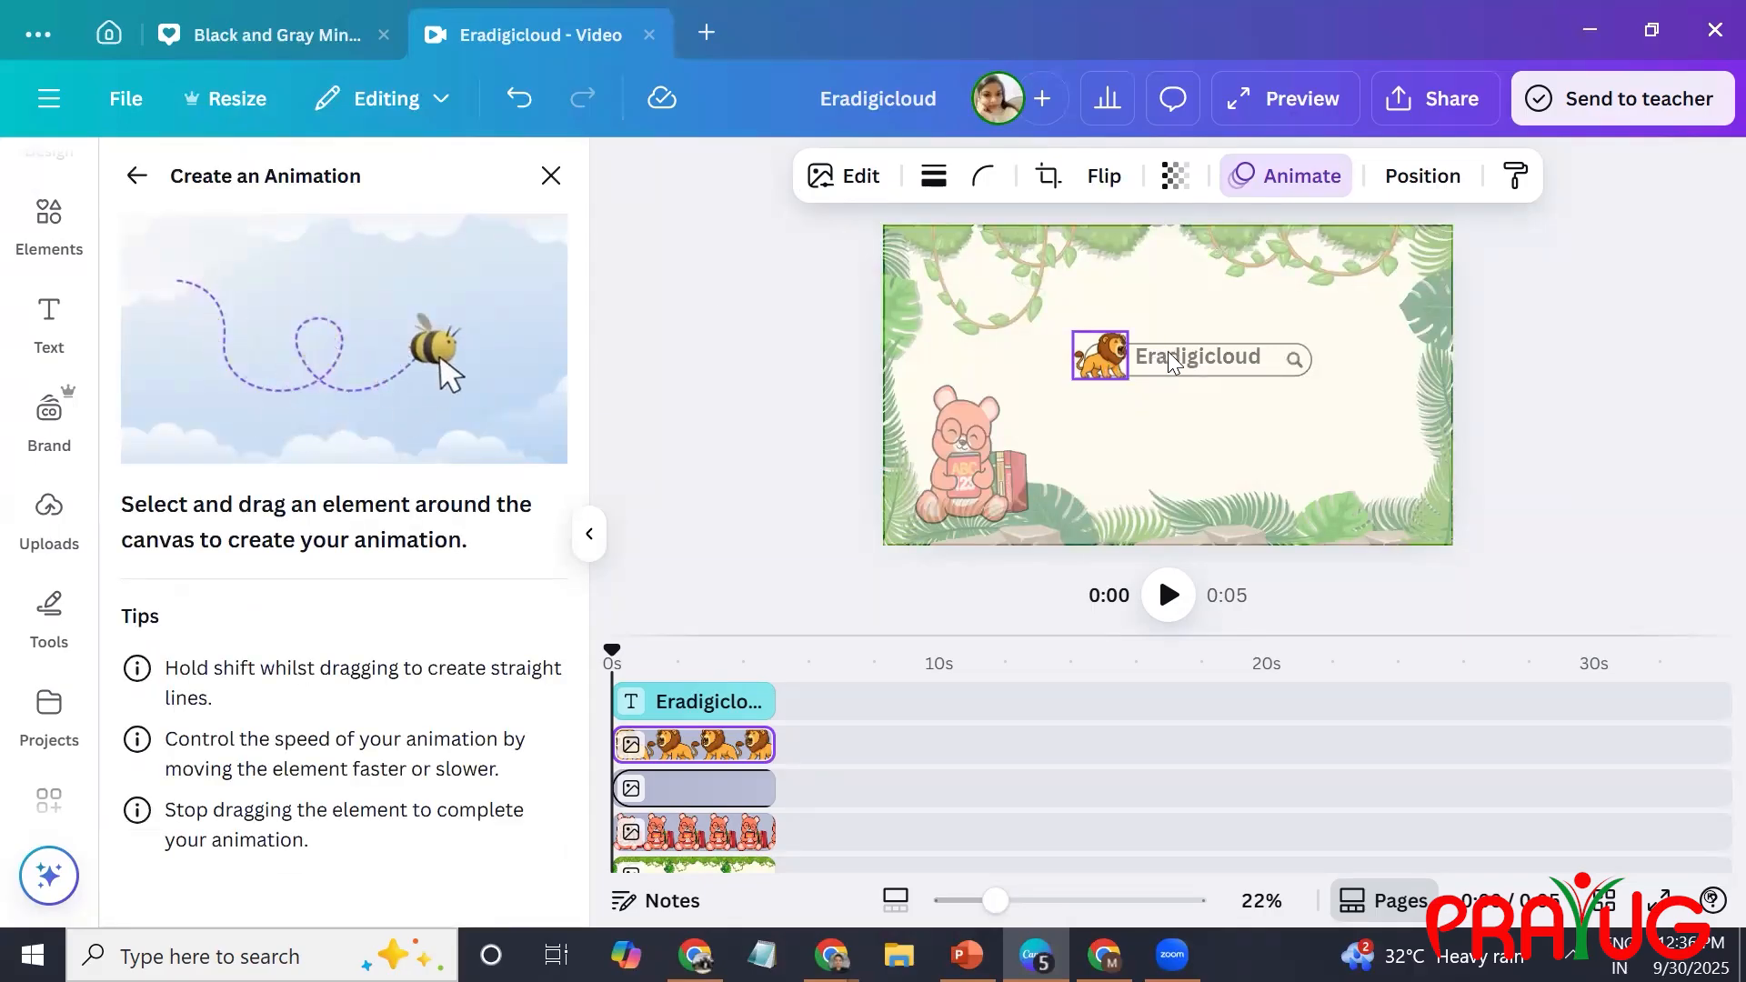
{"action": "left_click_drag", "start_coordinate": [1122, 356], "coordinate": [1316, 363]}
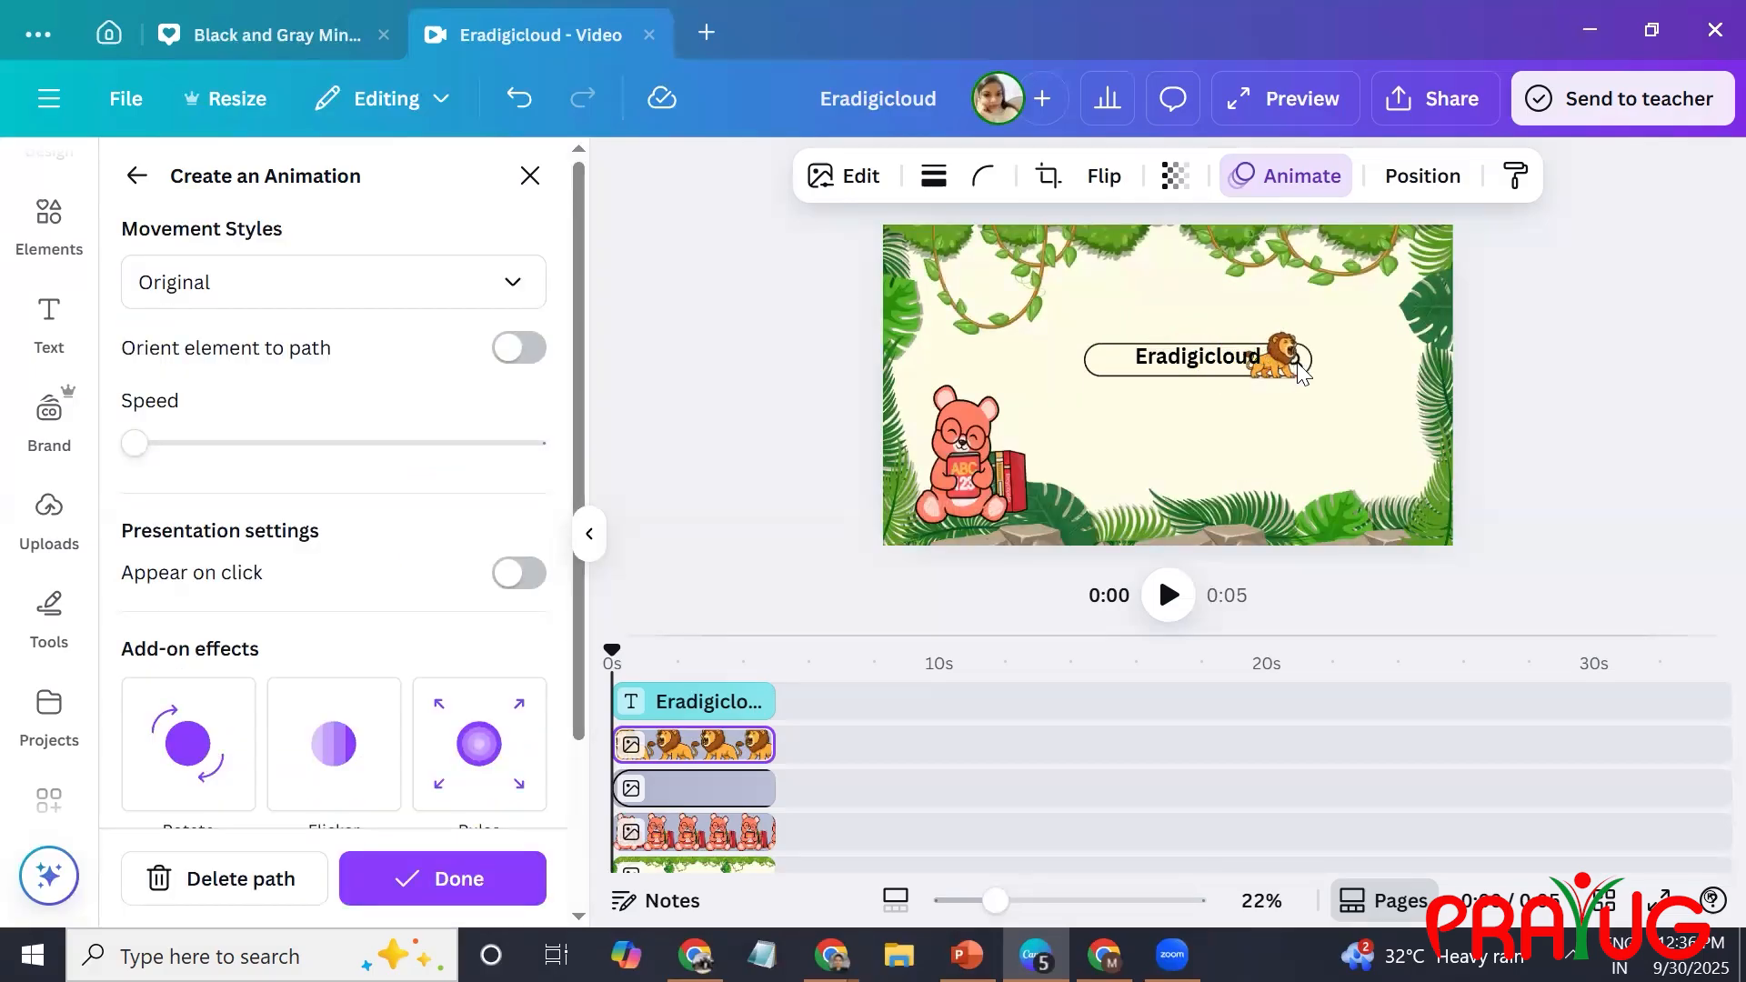
Move the lion and its motion path just above the search bar, and play the video to check its movement.
{"action": "left_click", "coordinate": [1221, 364]}
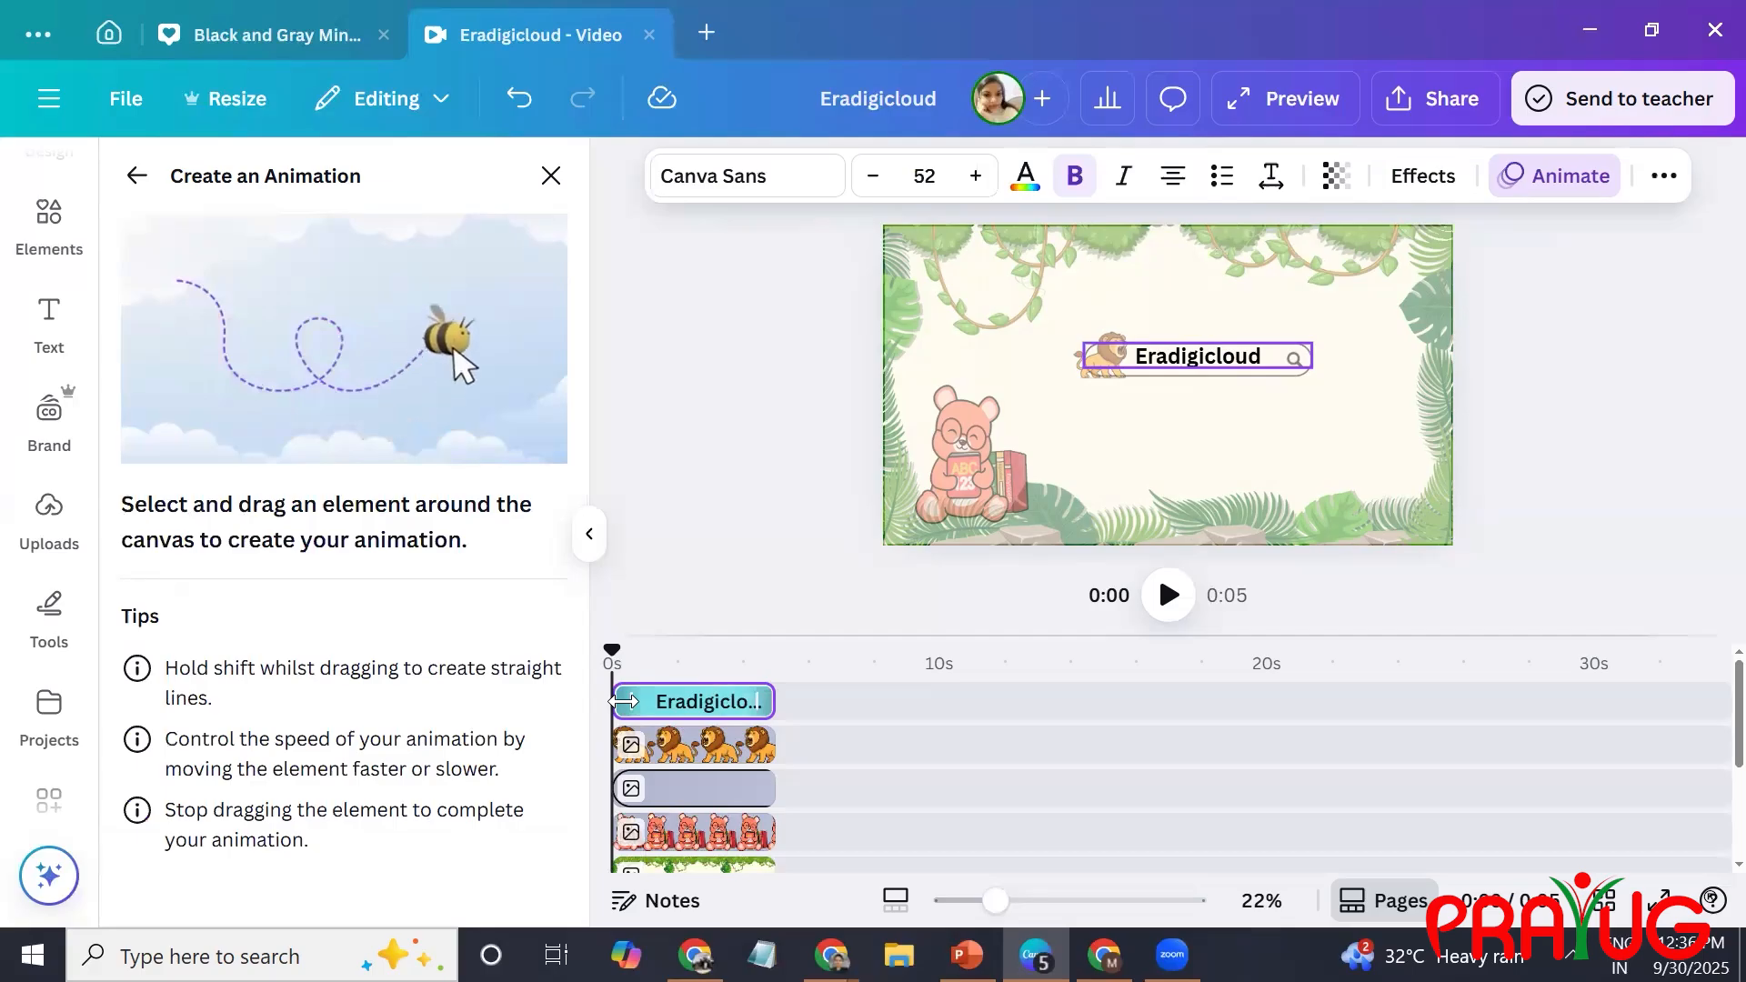
{"action": "mouse_move", "coordinate": [624, 701]}
{"action": "left_mouse_down"}
{"action": "mouse_move", "coordinate": [765, 697]}
{"action": "mouse_move", "coordinate": [622, 720]}
{"action": "left_mouse_up"}
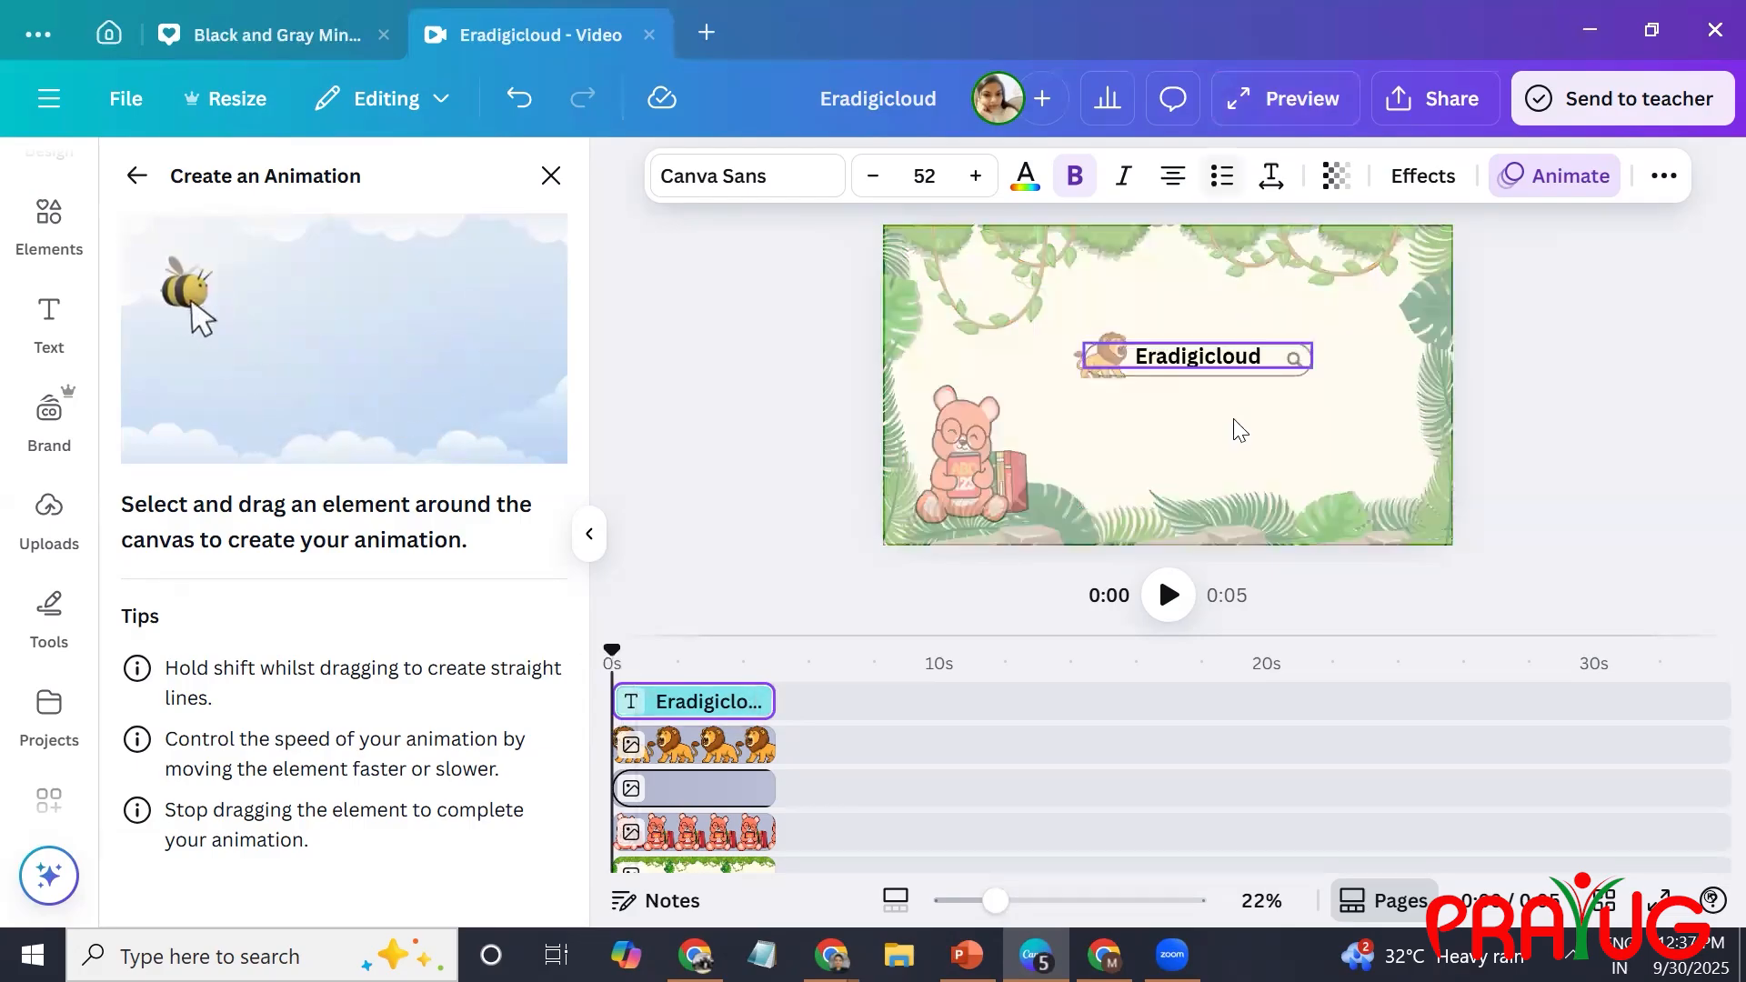
{"action": "left_click", "coordinate": [1217, 444]}
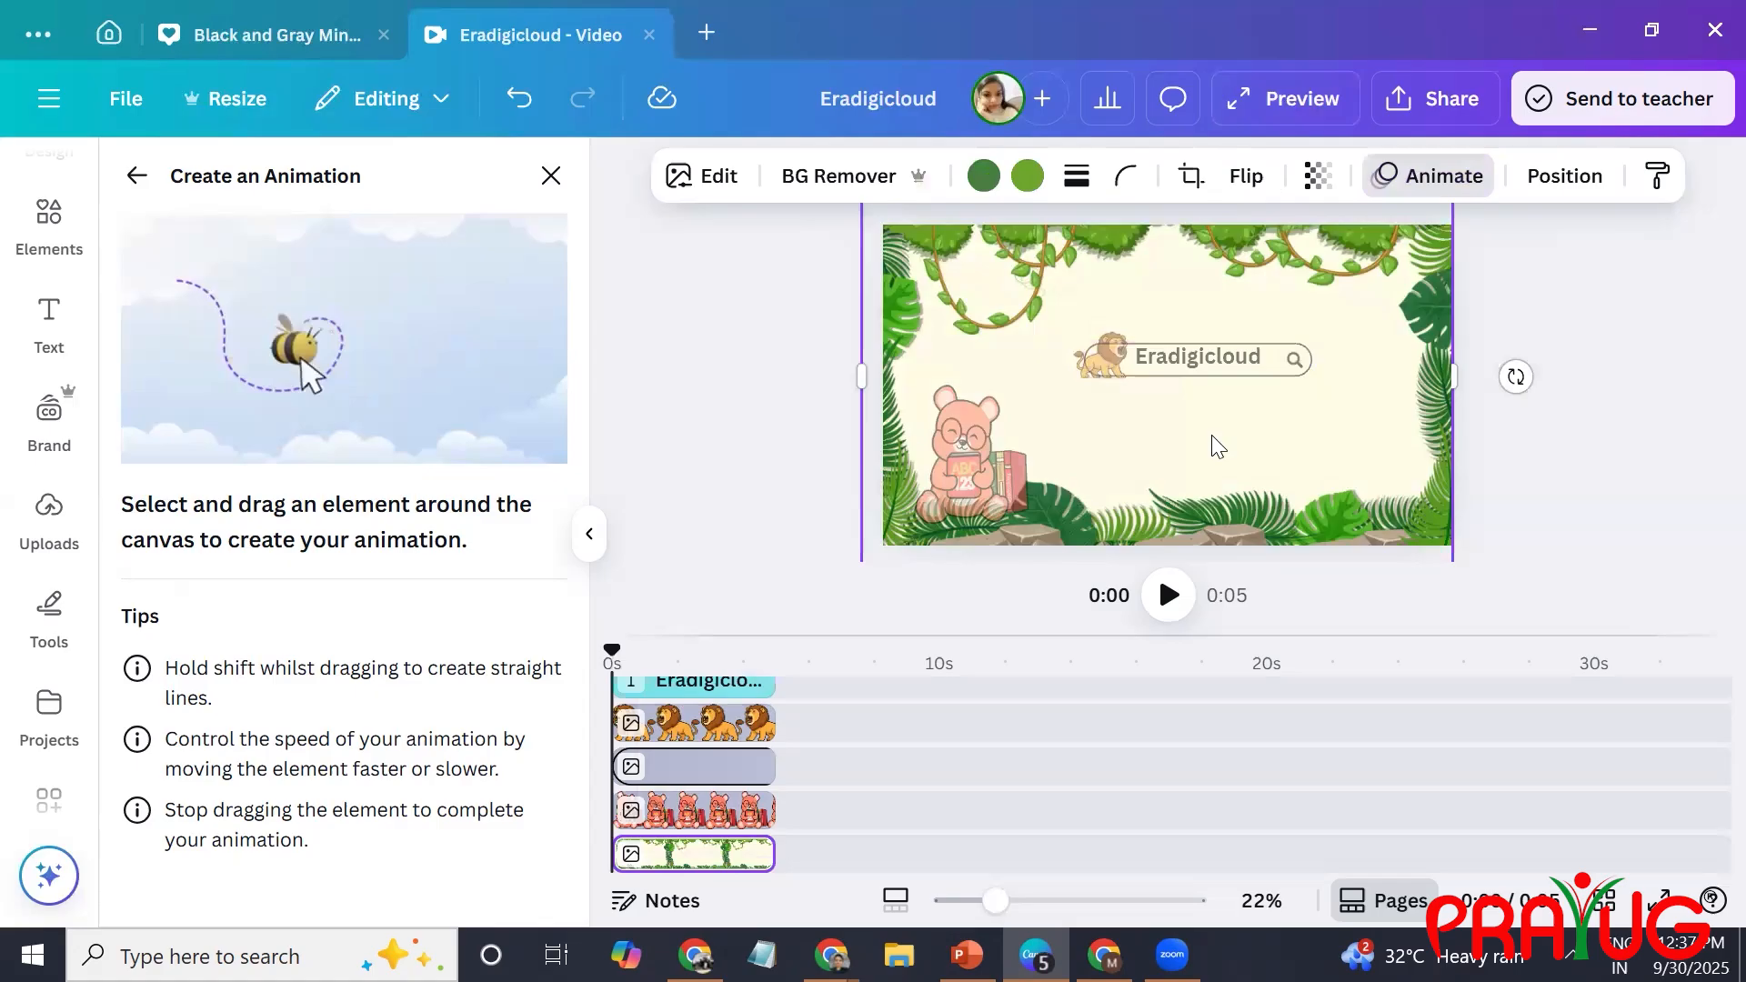
{"action": "left_click", "coordinate": [1103, 354]}
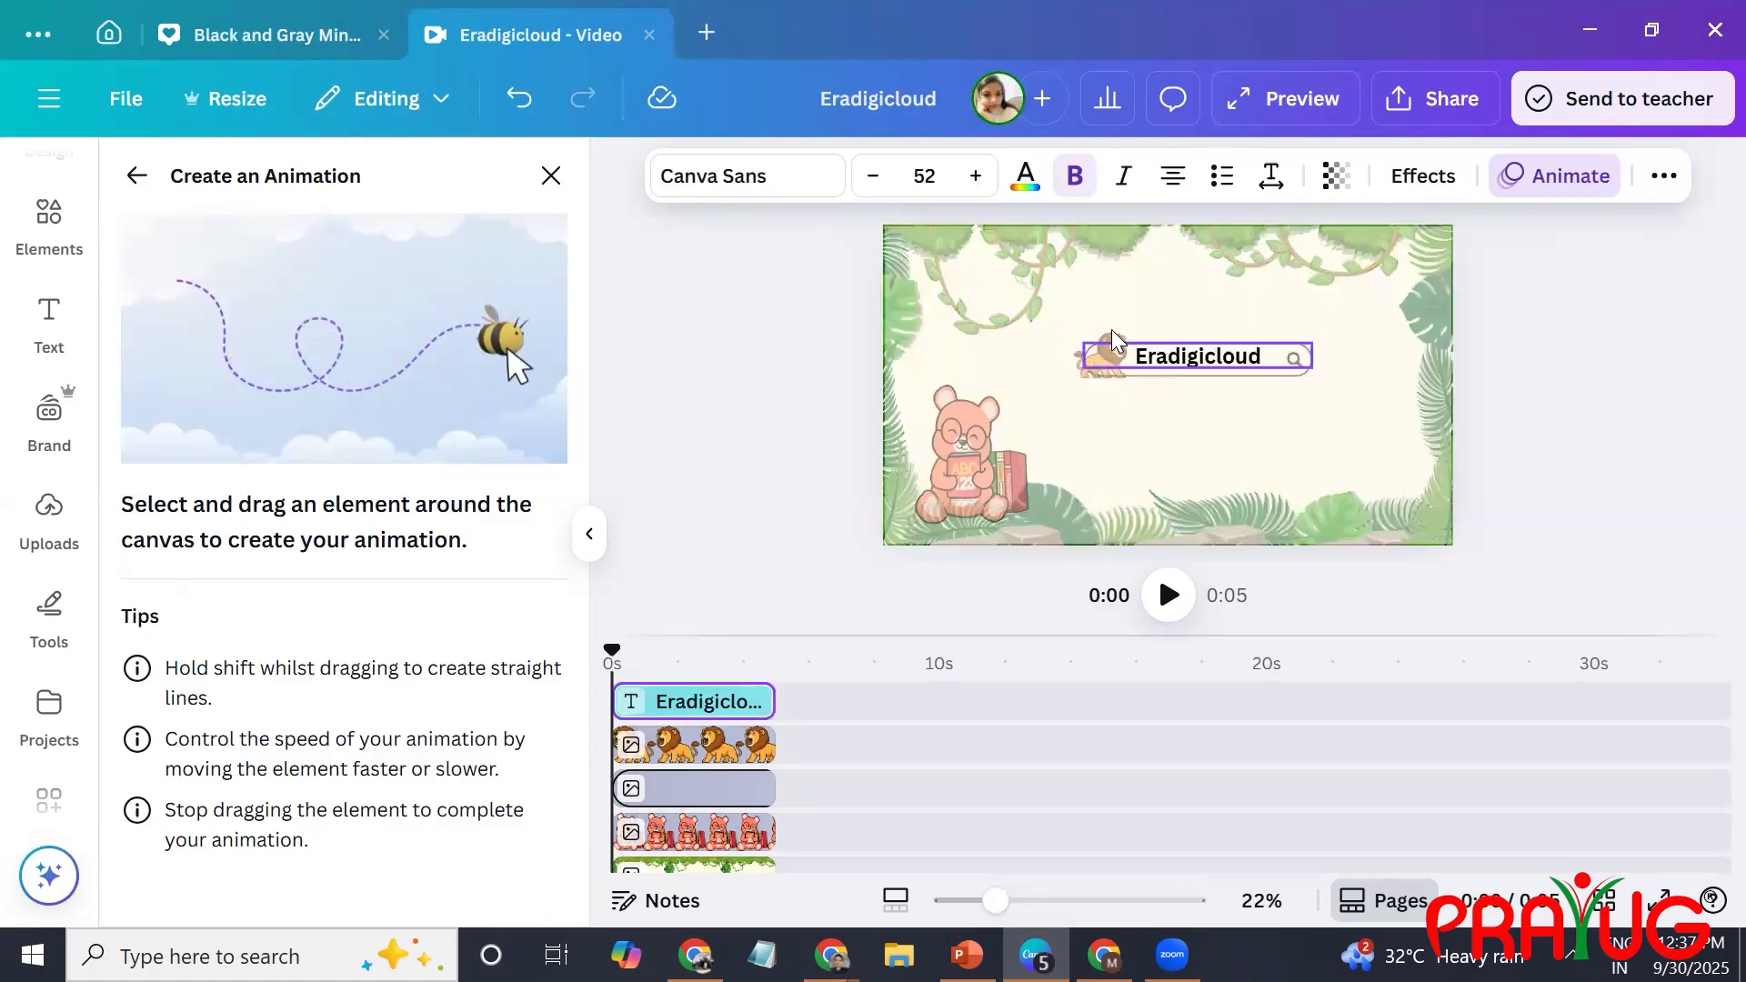
{"action": "left_click", "coordinate": [1118, 391]}
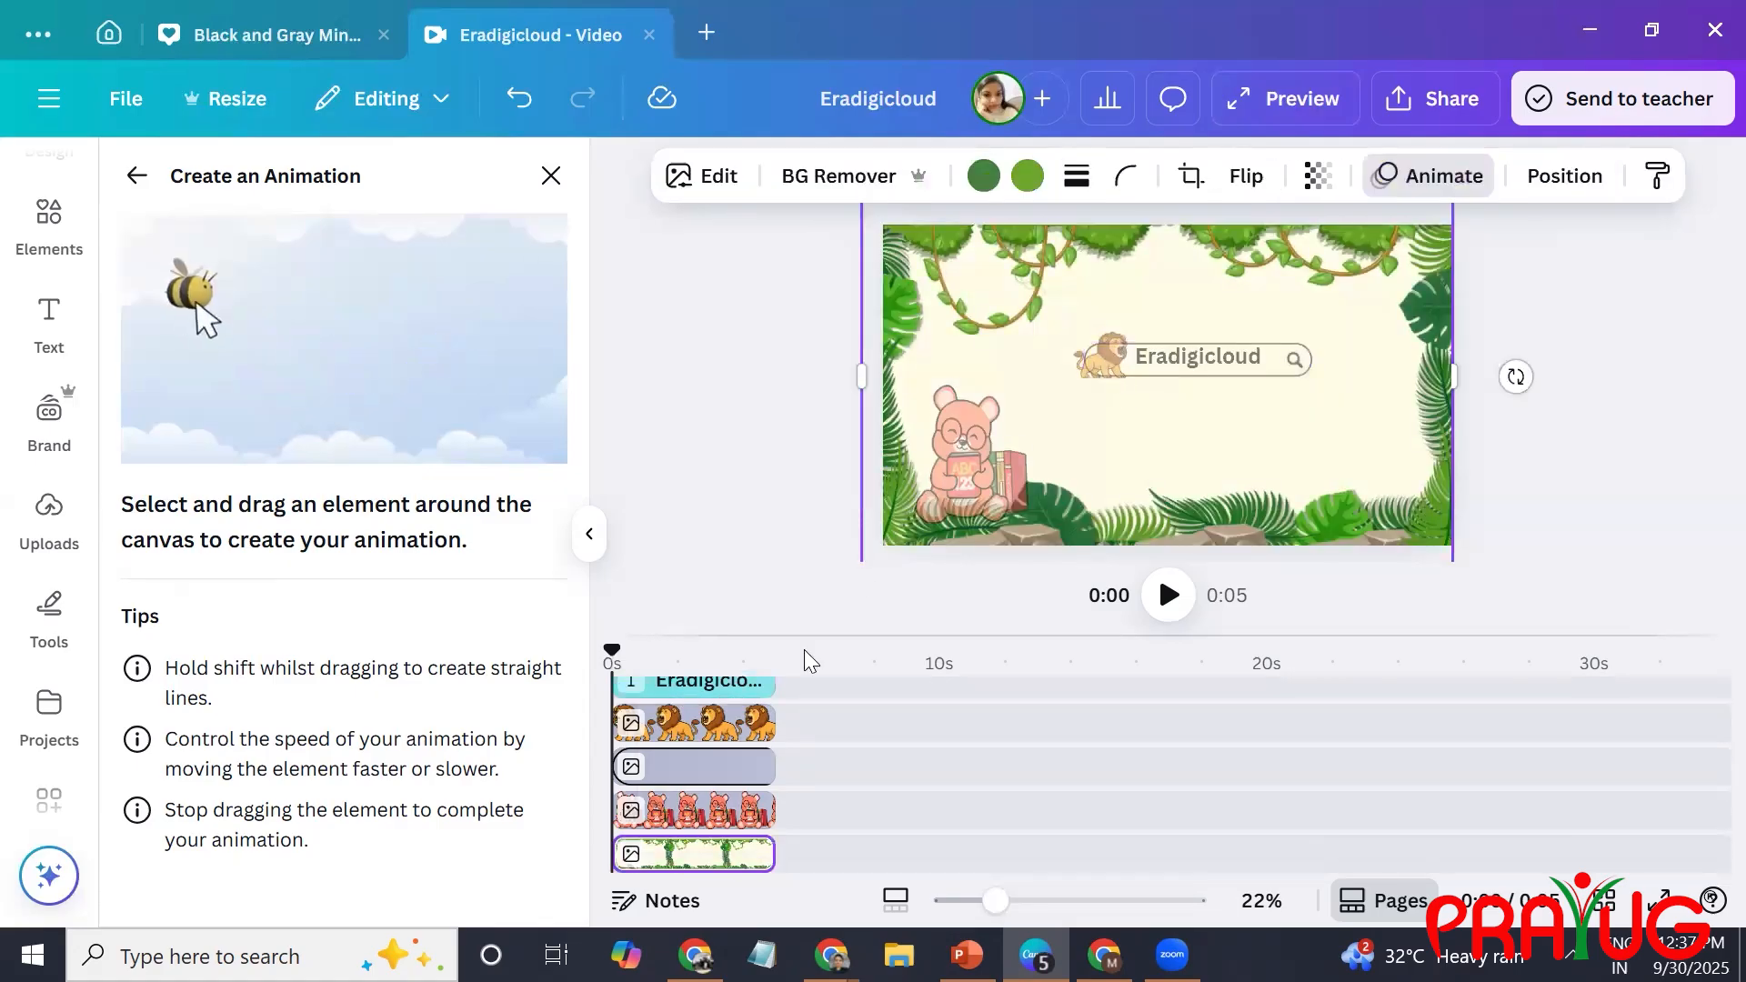
{"action": "left_click", "coordinate": [735, 738]}
{"action": "left_click_drag", "start_coordinate": [1094, 358], "coordinate": [1085, 312]}
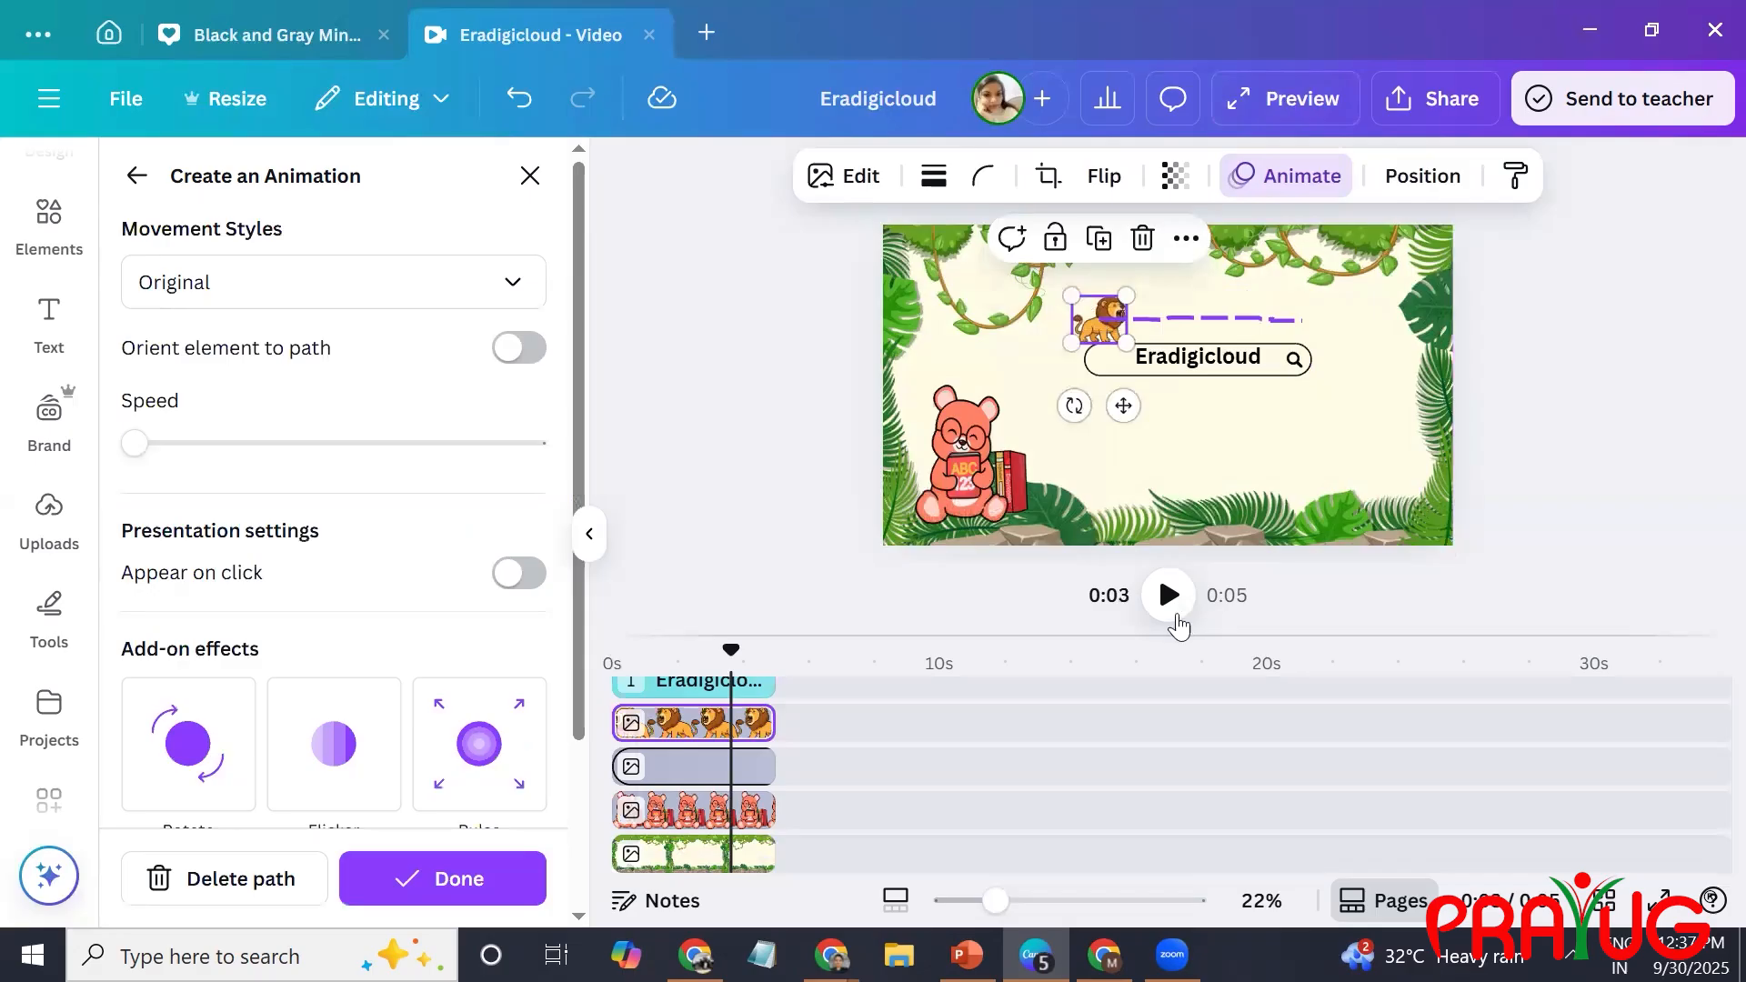
{"action": "left_click", "coordinate": [1169, 596]}
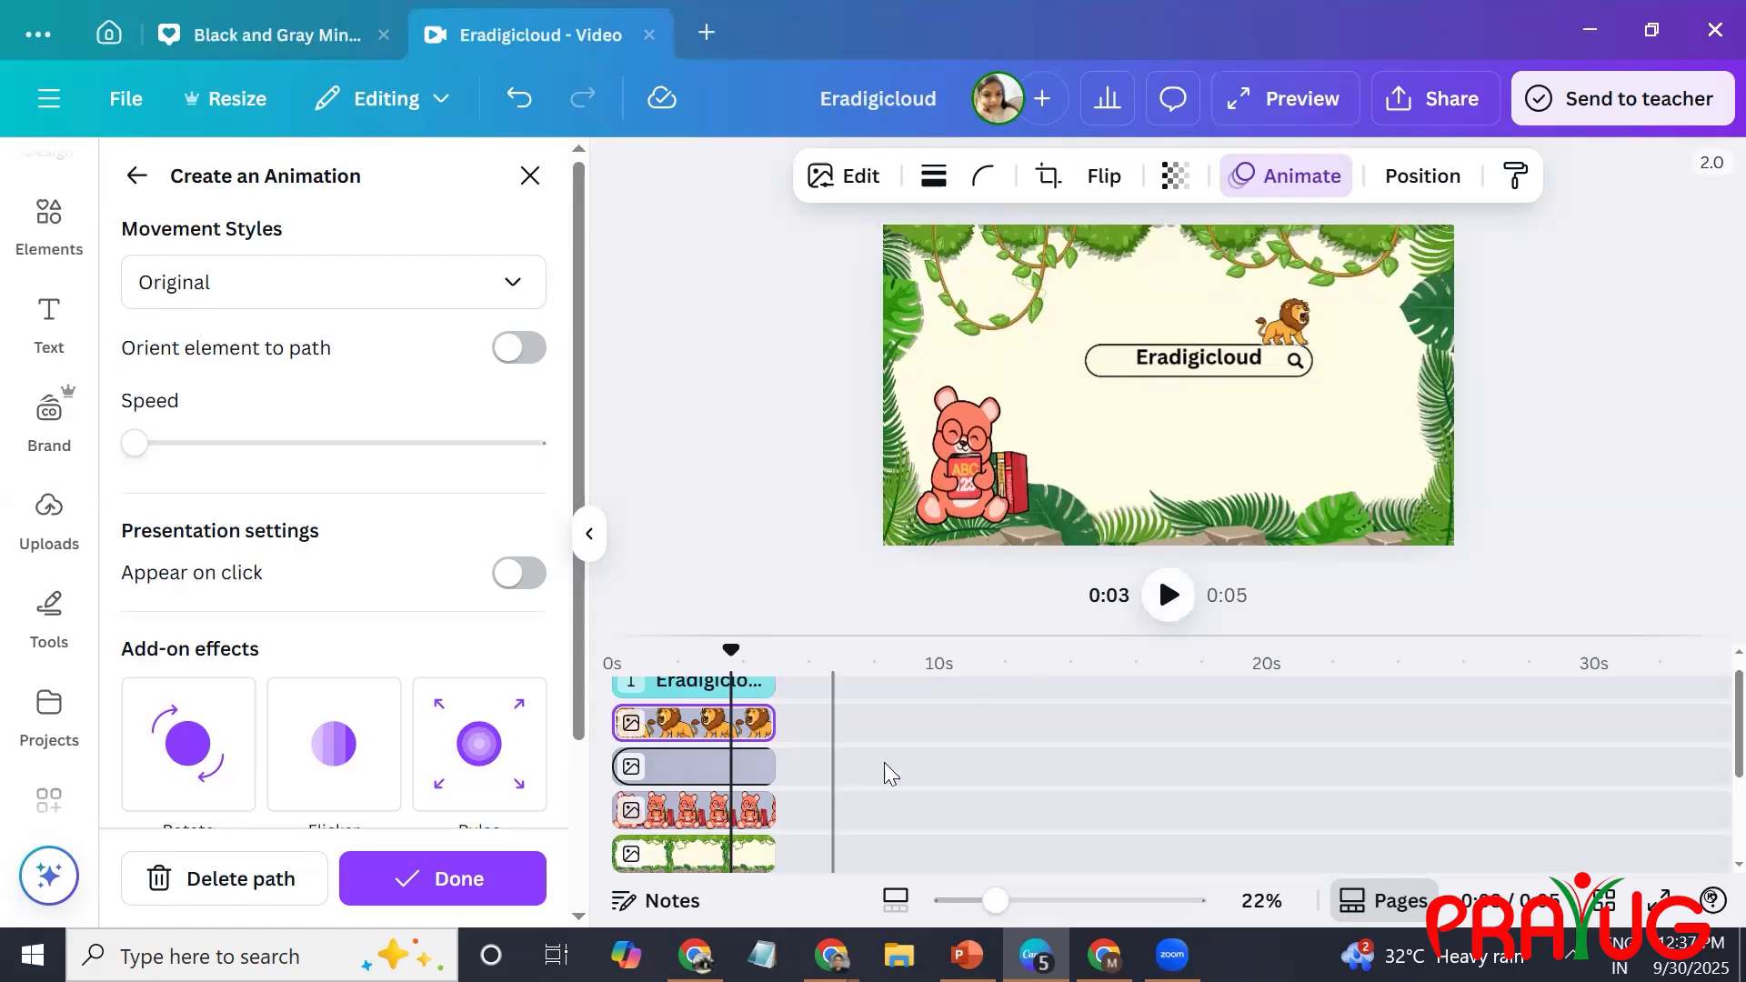
Select all the elements on the page, including the jungle background, bear, search bar, lion and text.
{"action": "scroll", "coordinate": [1708, 842], "scroll_direction": "down", "scroll_amount": 3}
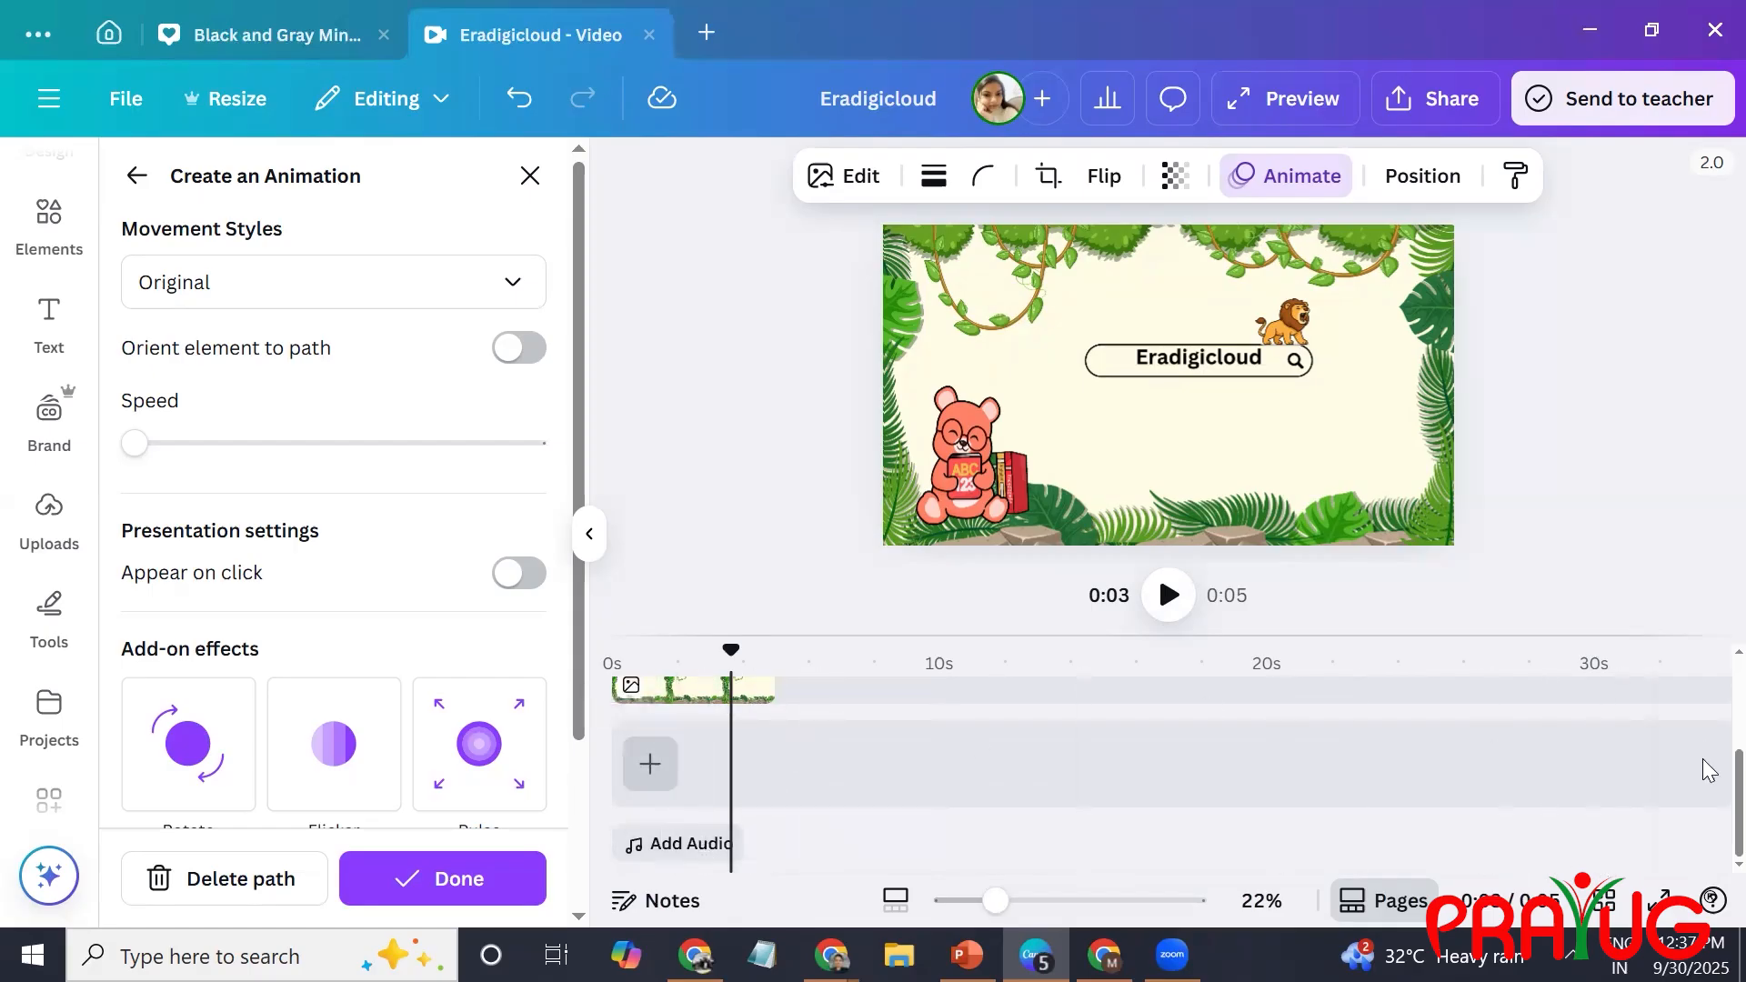
{"action": "scroll", "coordinate": [1708, 755], "scroll_direction": "up", "scroll_amount": 3}
{"action": "scroll", "coordinate": [1709, 725], "scroll_direction": "up", "scroll_amount": 4}
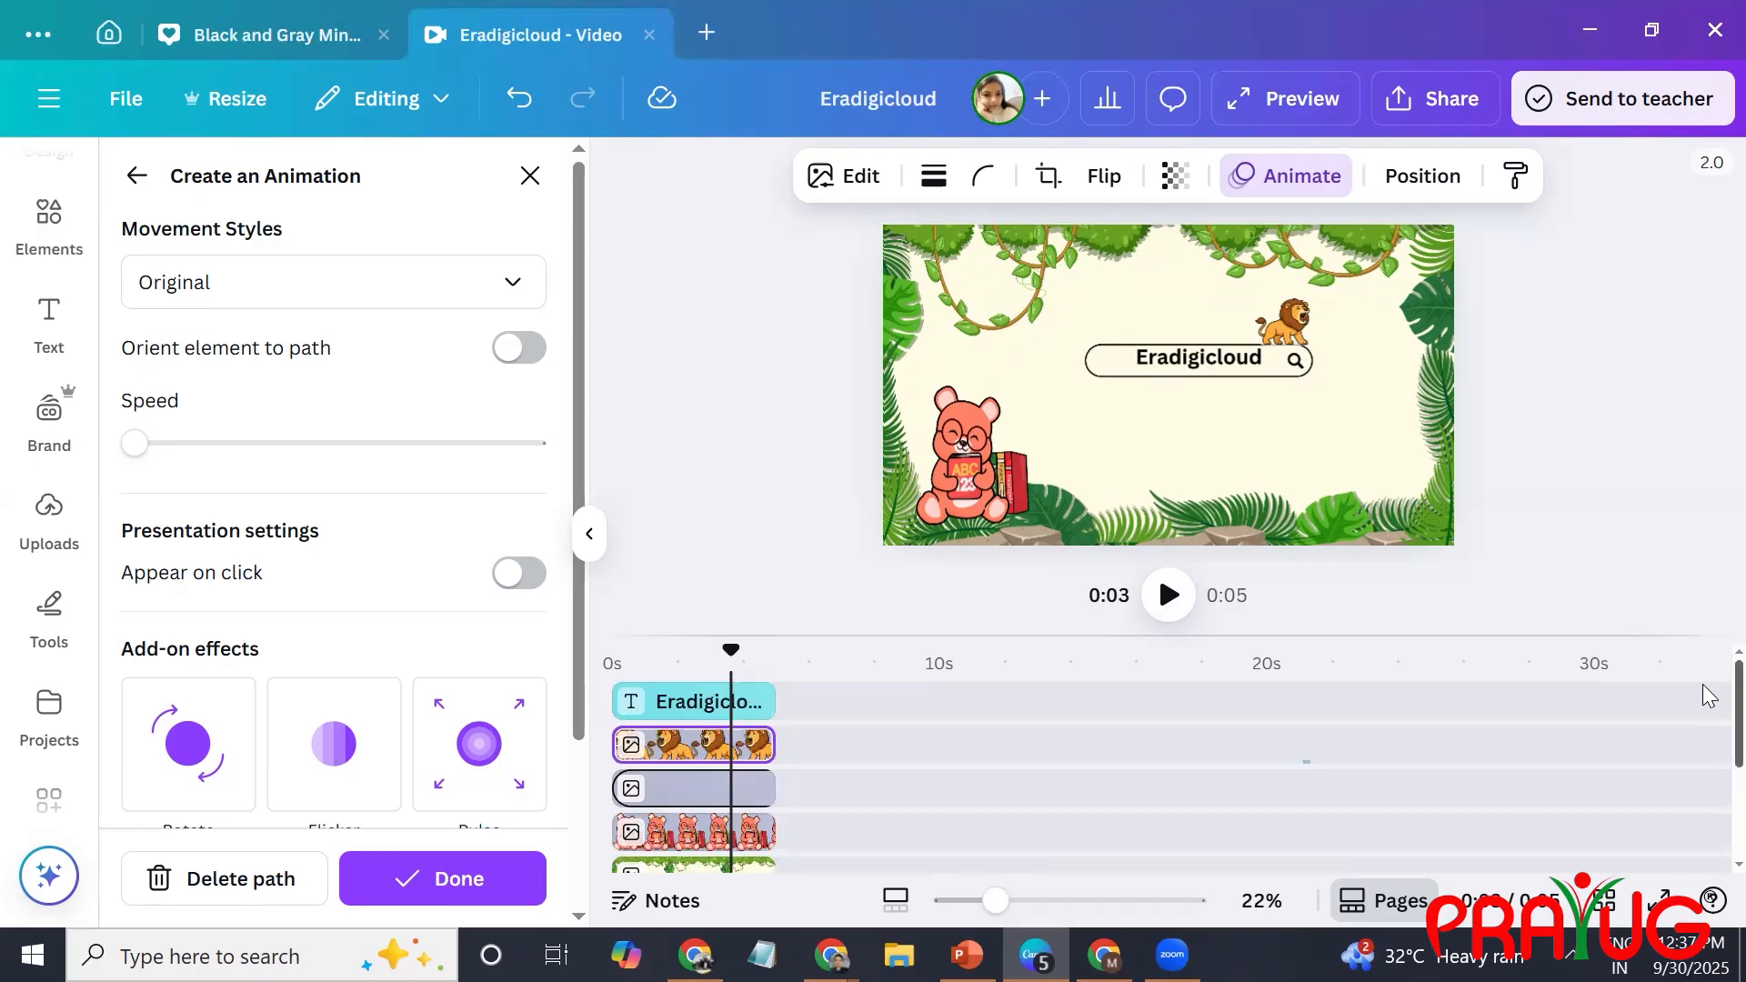
{"action": "left_click", "coordinate": [1328, 496]}
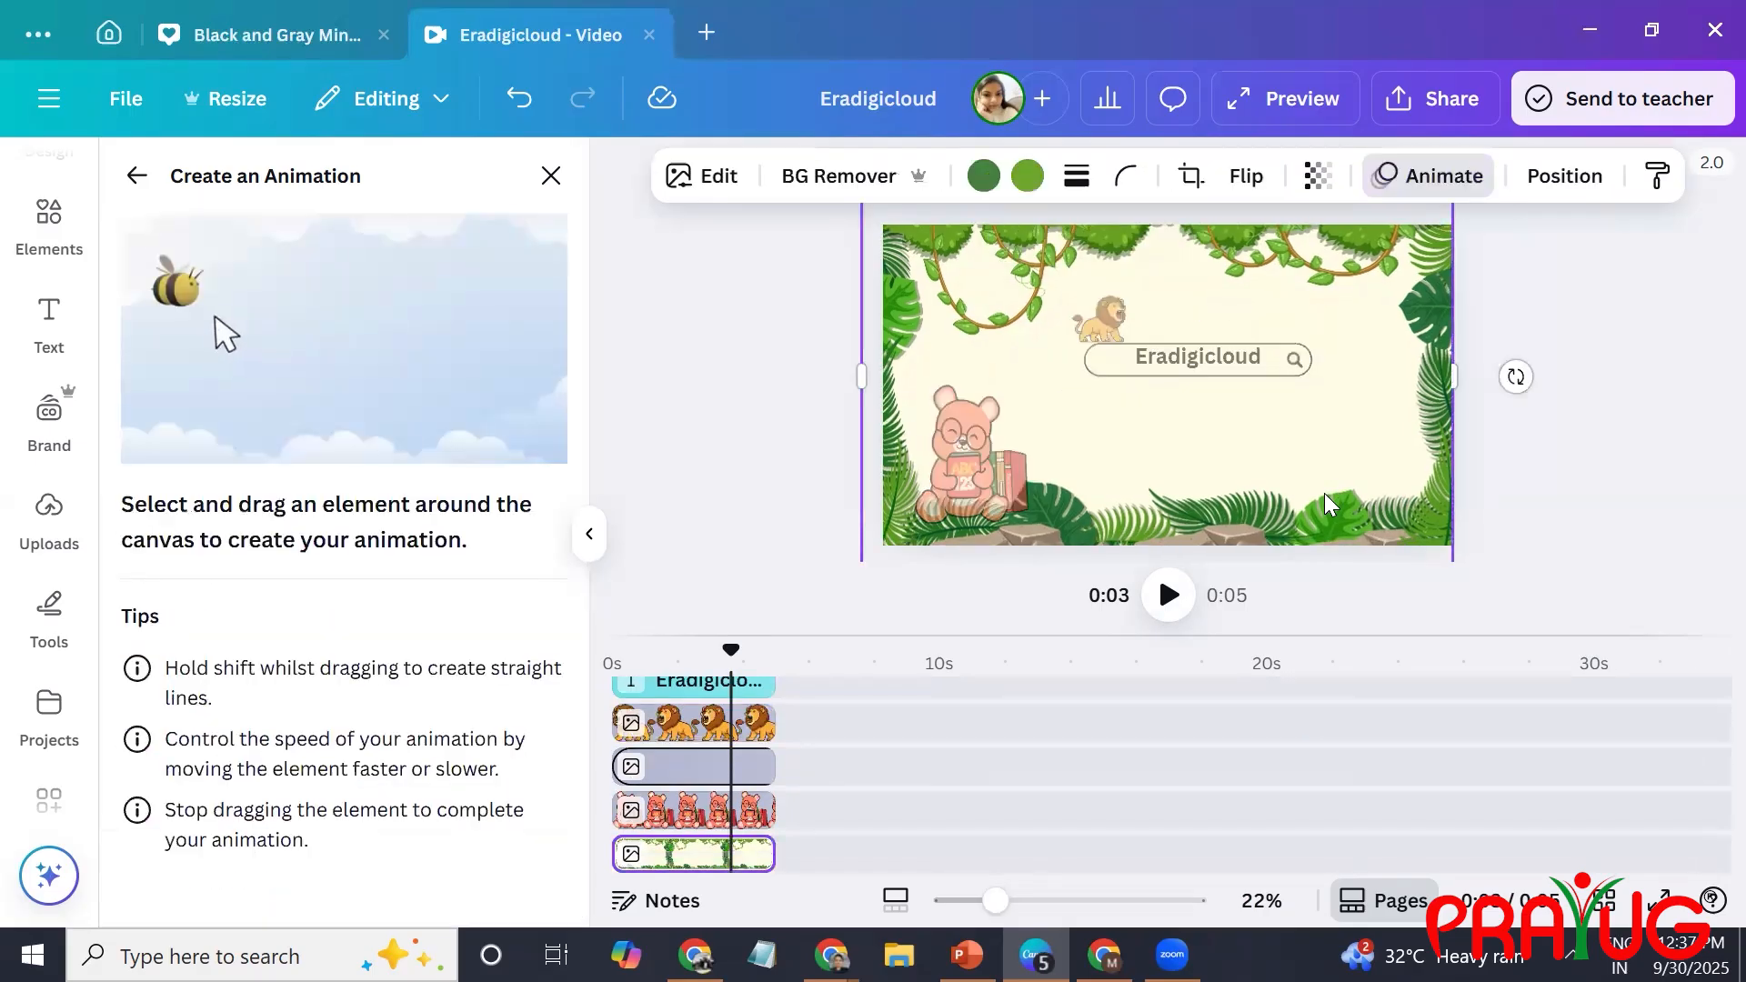
{"action": "key", "text": "ctrl+a"}
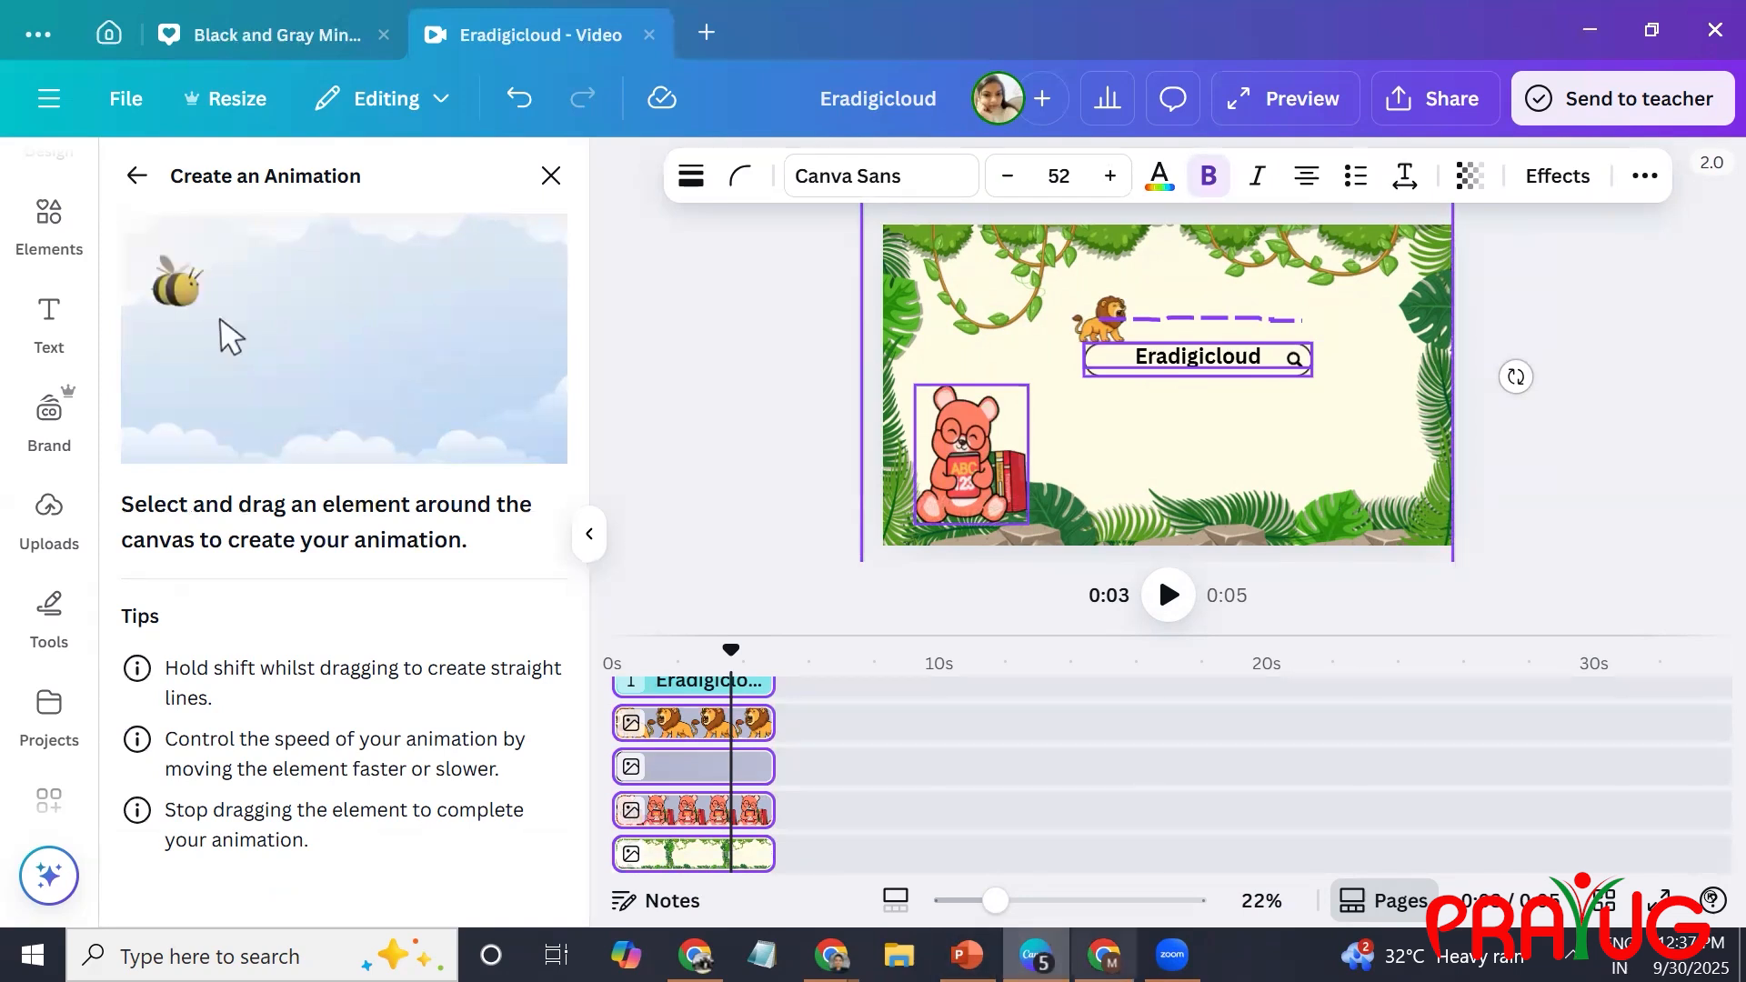
Switch to the other Canva design in Chrome and delete the baby video from its page.
{"action": "left_click", "coordinate": [1105, 955]}
{"action": "left_click", "coordinate": [938, 744]}
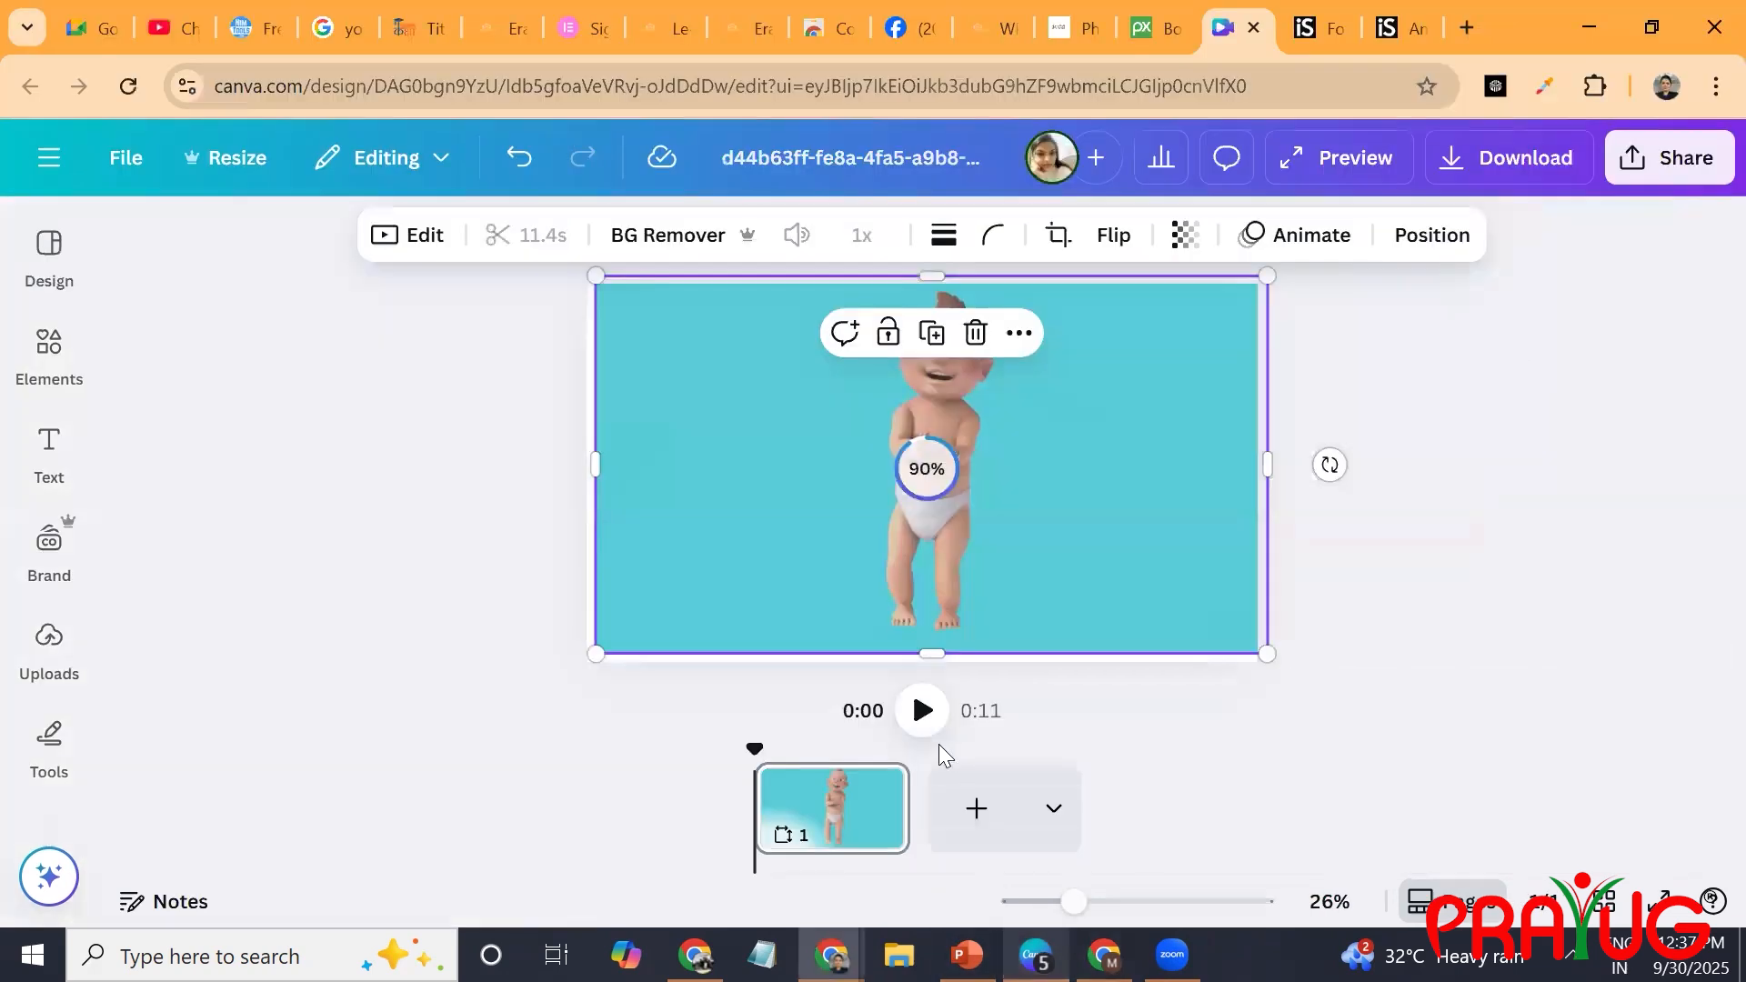
{"action": "key", "text": "Delete"}
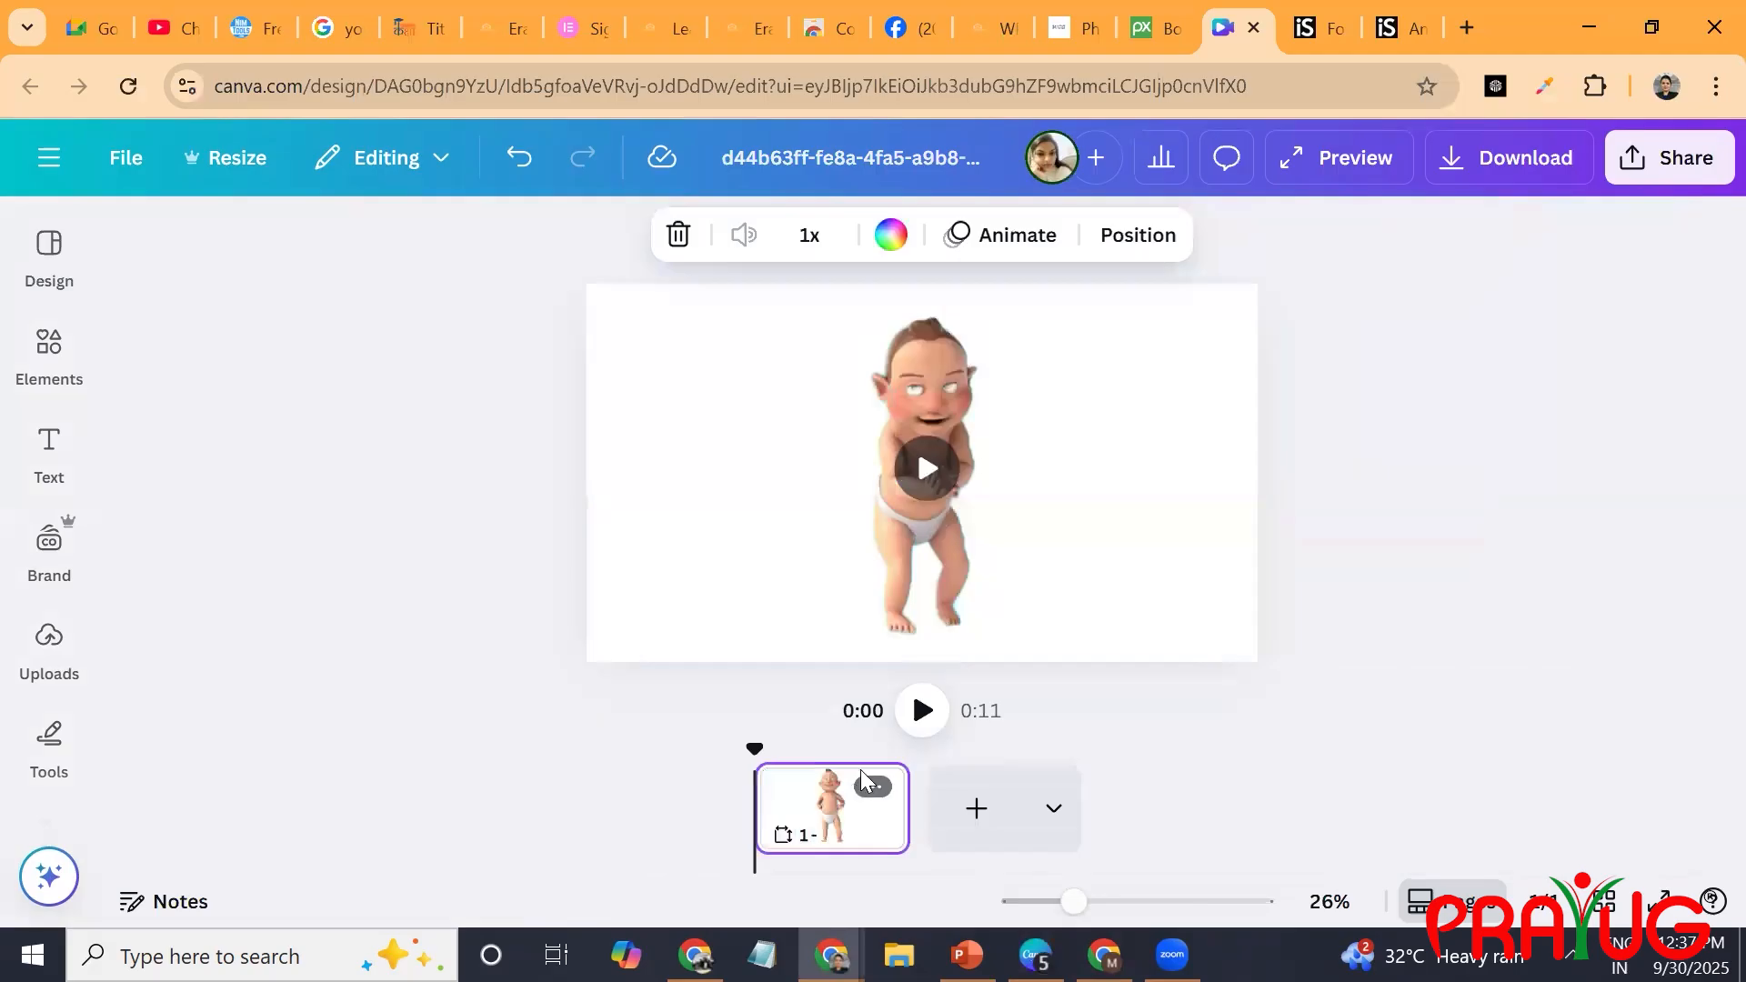
{"action": "key", "text": "Delete"}
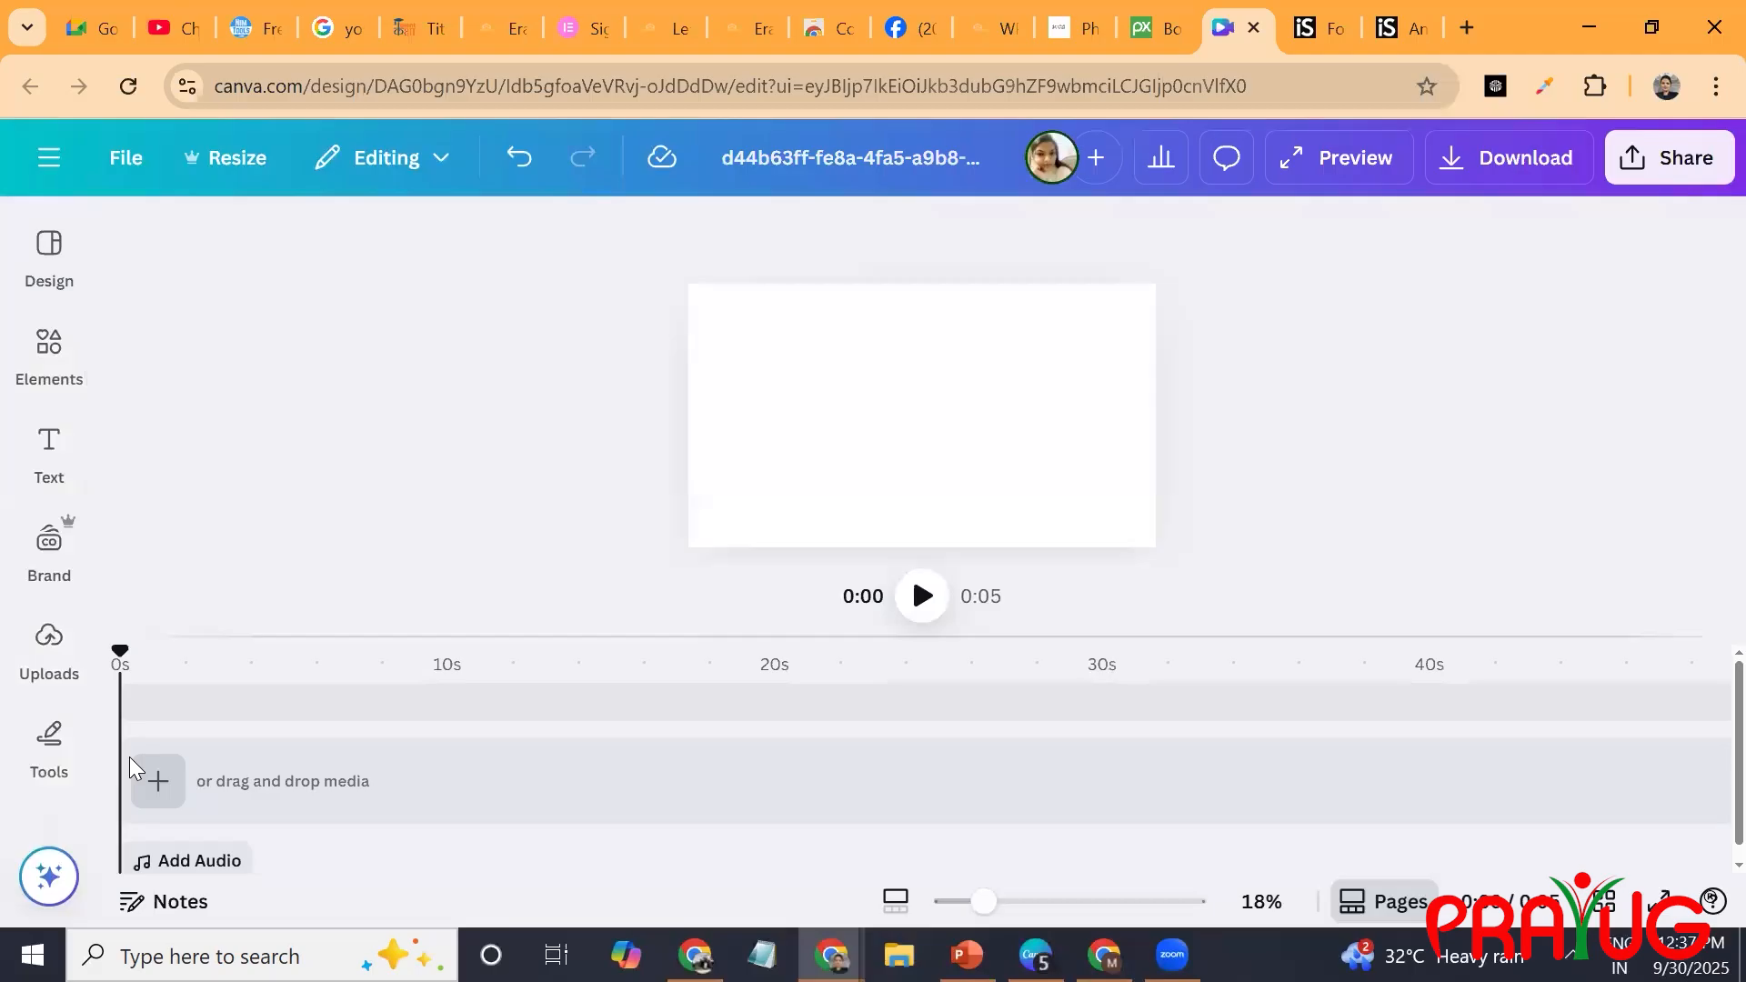
{"action": "key", "text": "ctrl+z"}
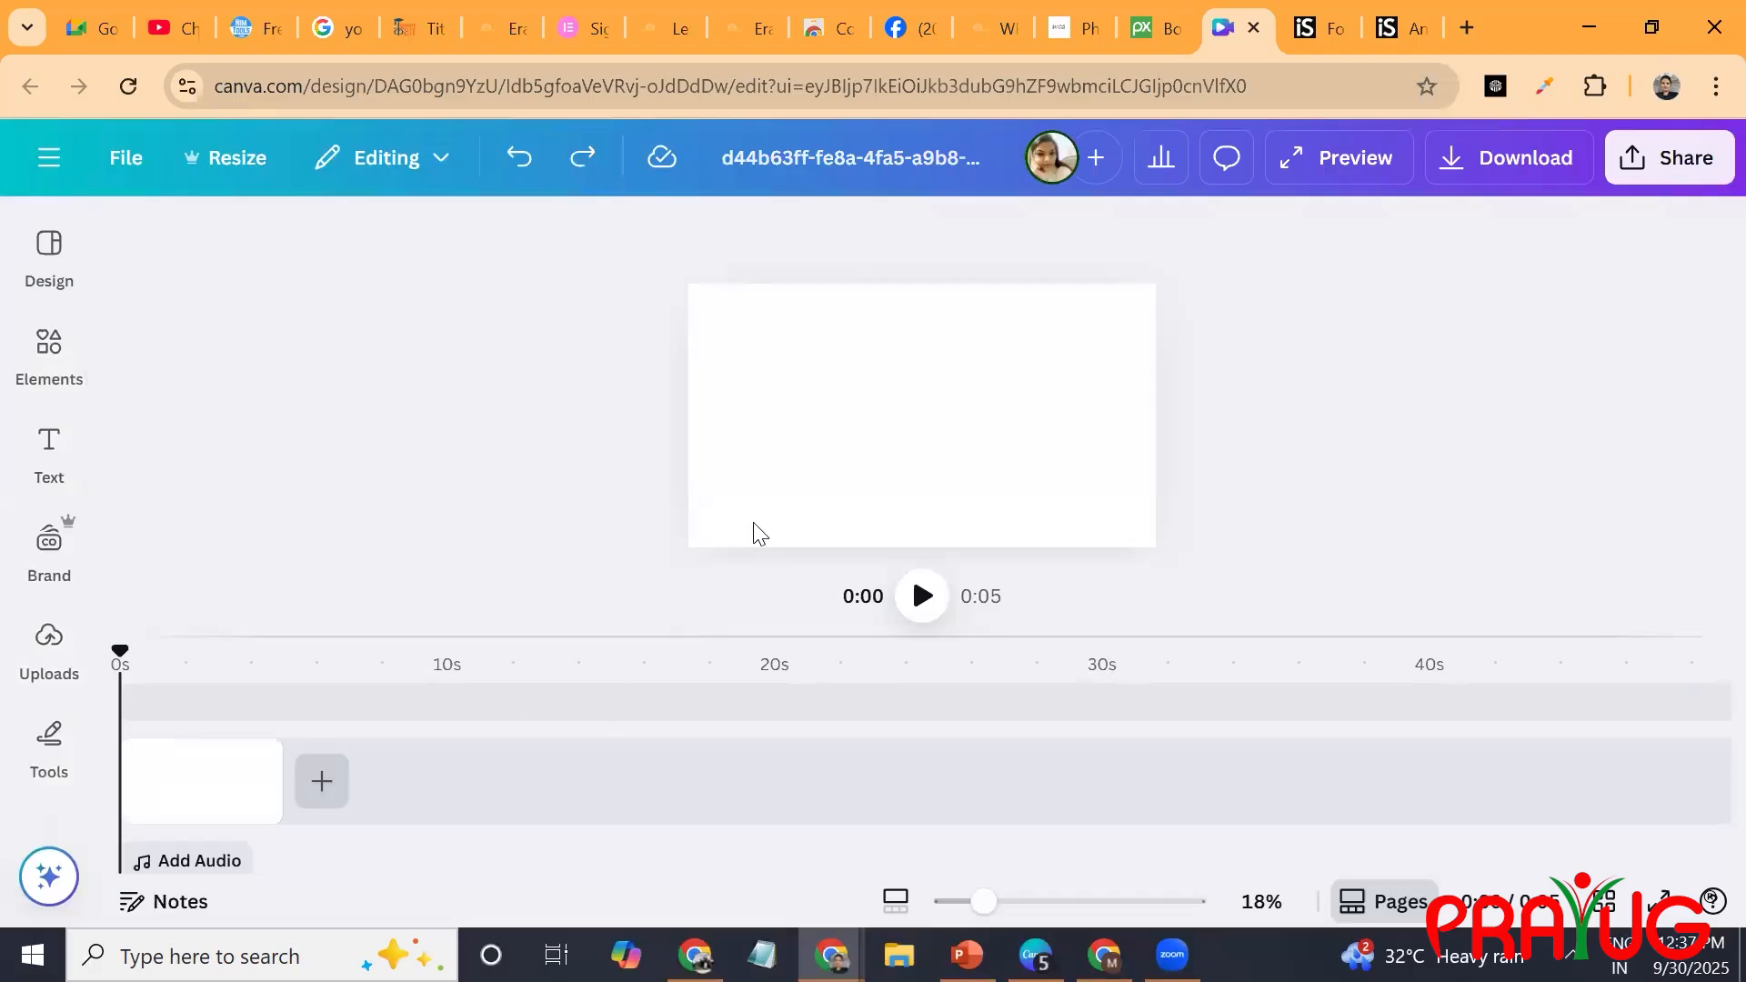
{"action": "left_click", "coordinate": [866, 368]}
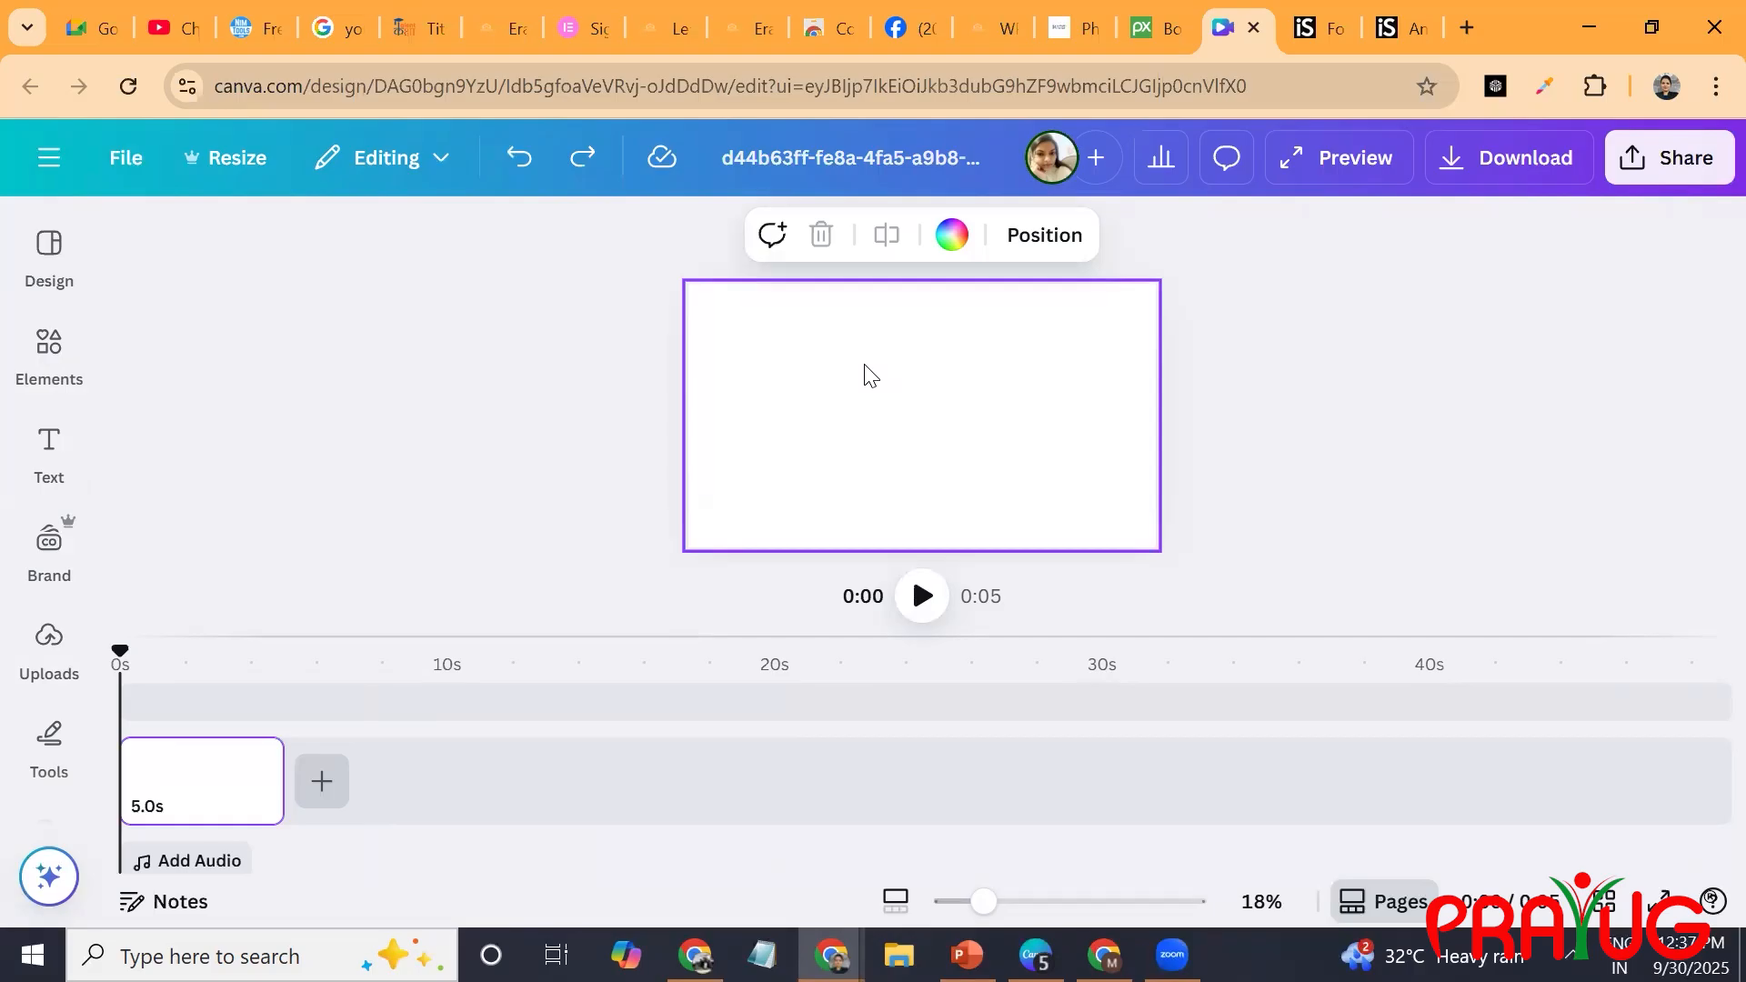
{"action": "key", "text": "ctrl+y"}
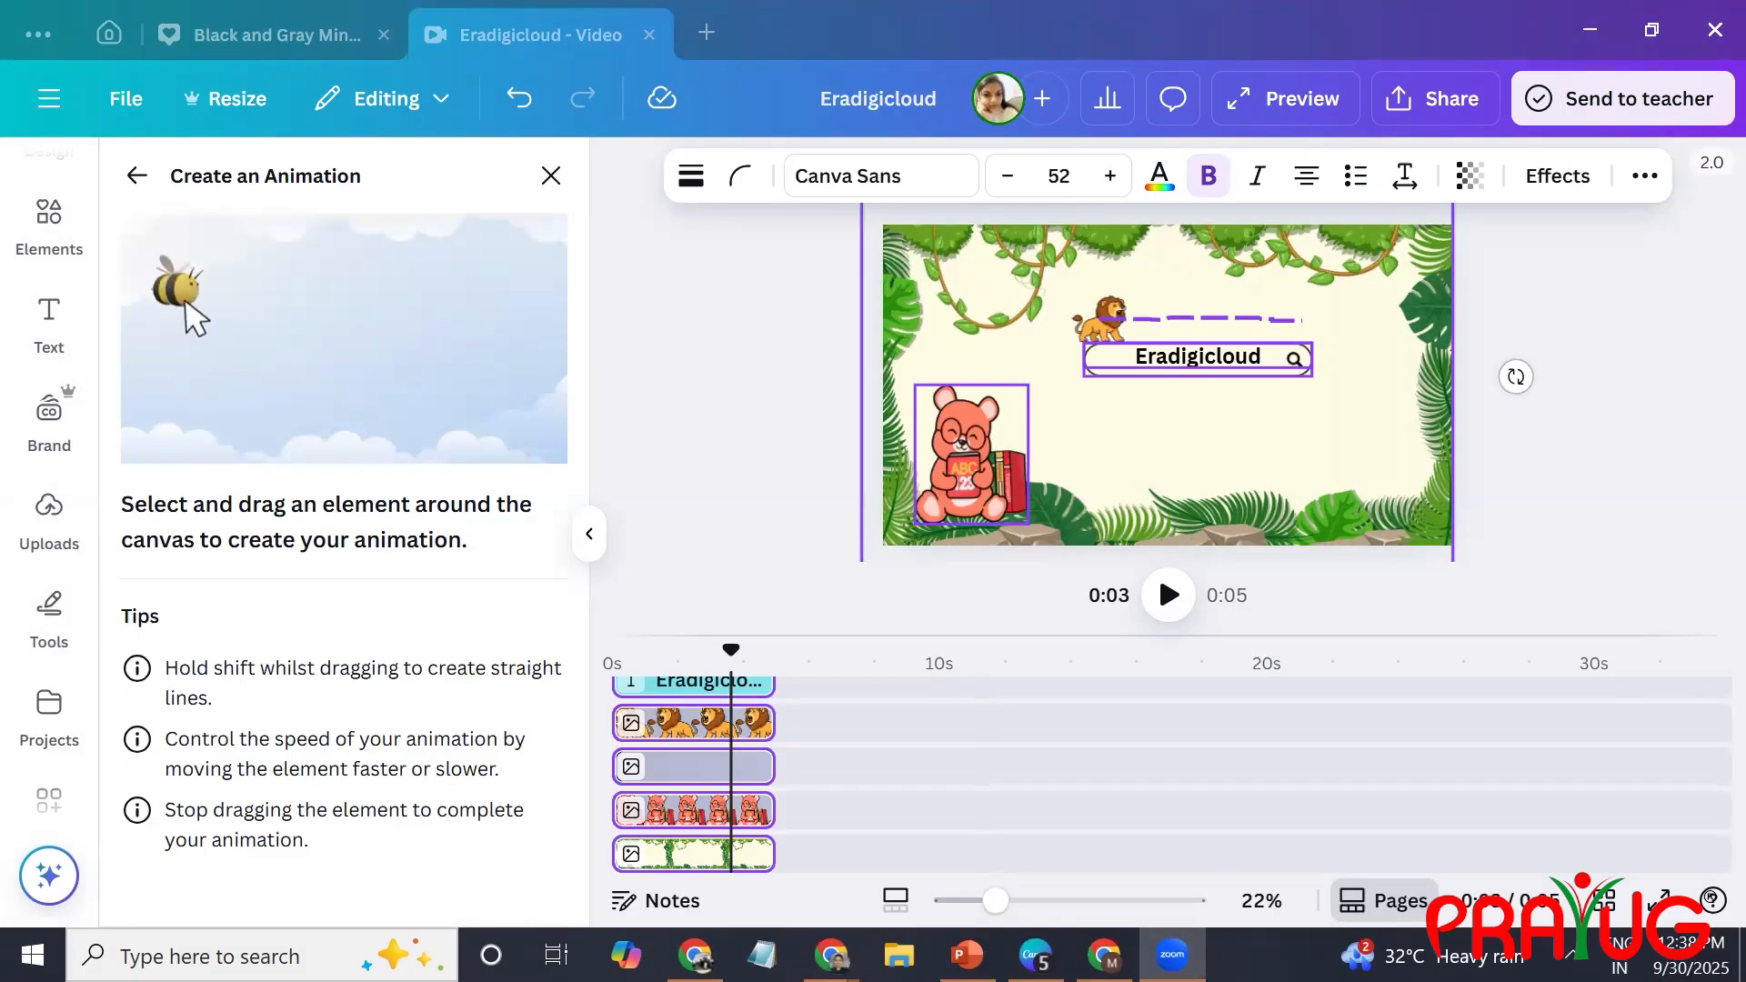
In the Eradigicloud video, move the playhead to the end of the clips and leave the custom animation mode.
{"action": "left_click", "coordinate": [793, 785]}
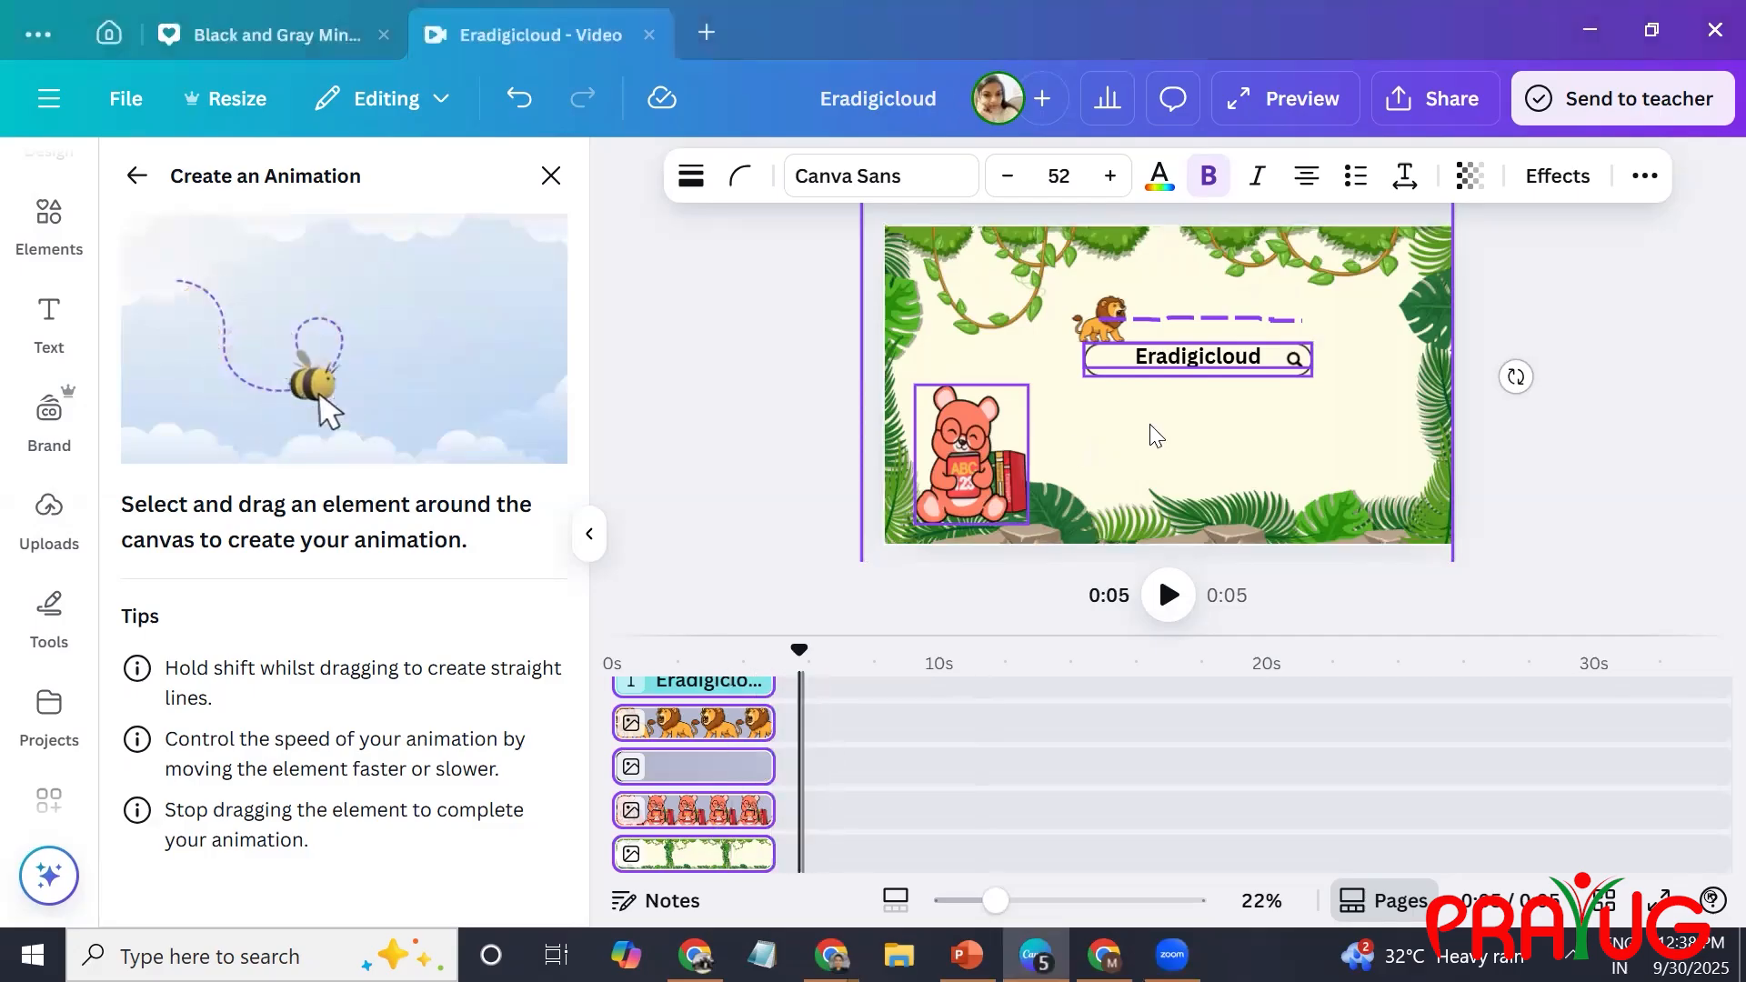
{"action": "left_click", "coordinate": [1348, 378]}
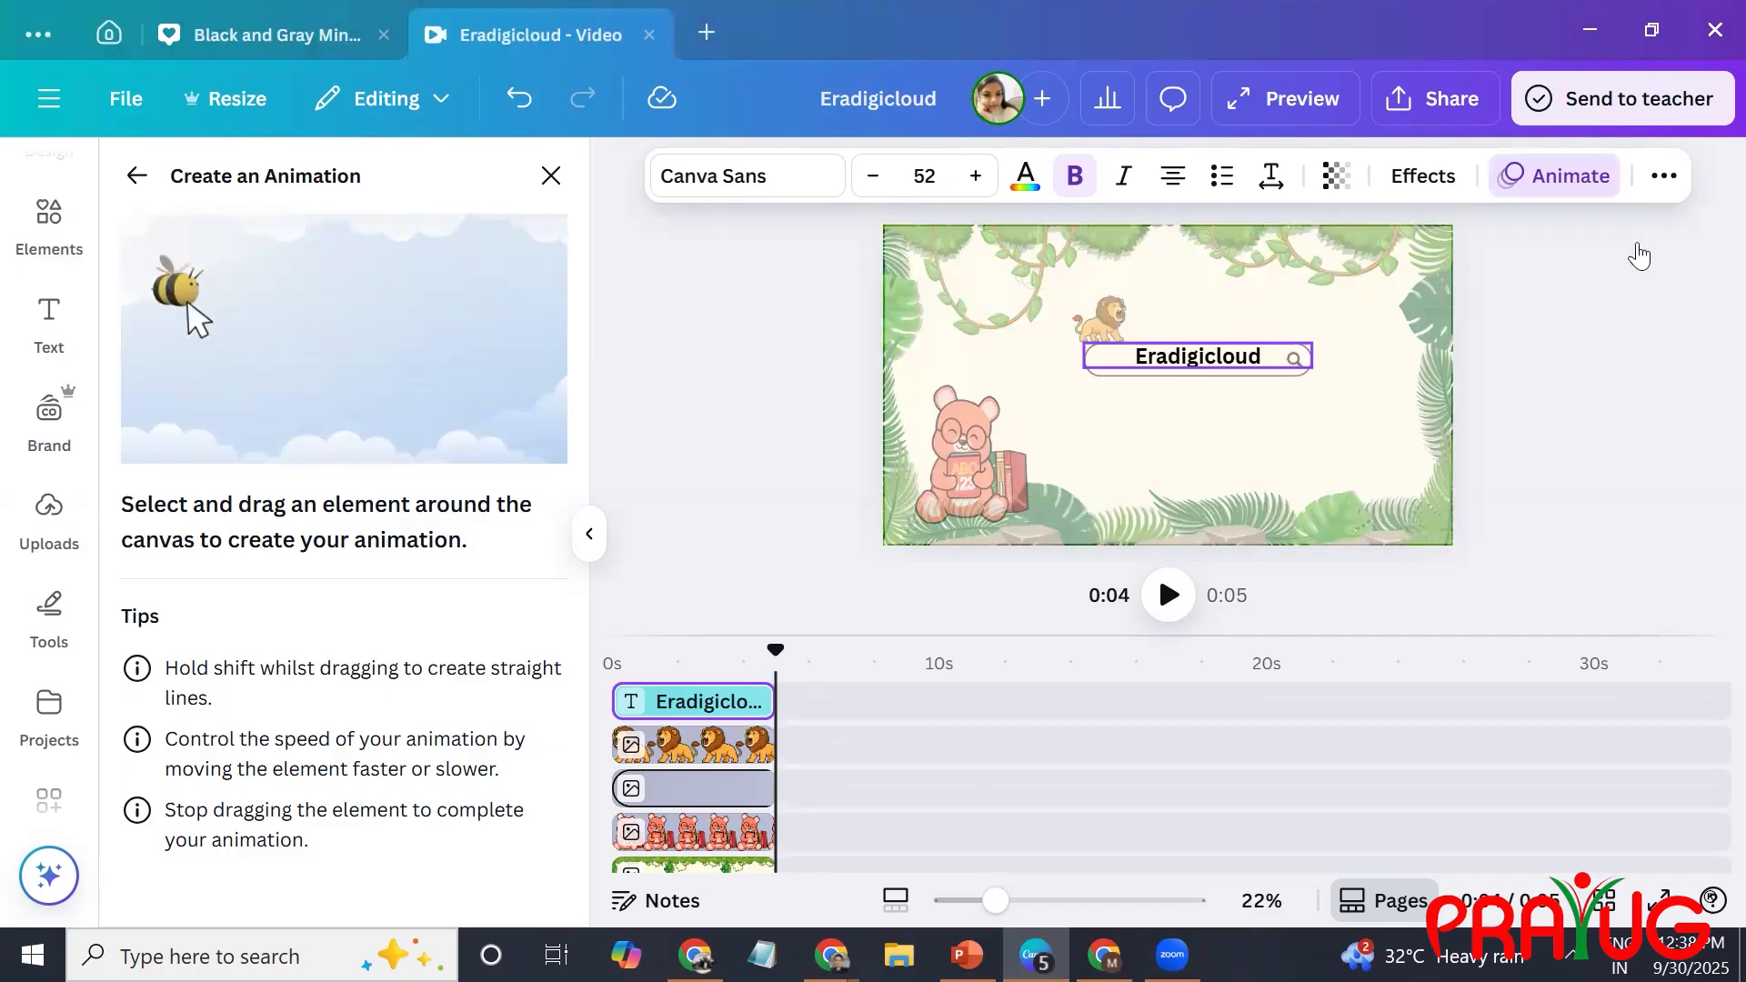
{"action": "left_click", "coordinate": [1560, 493]}
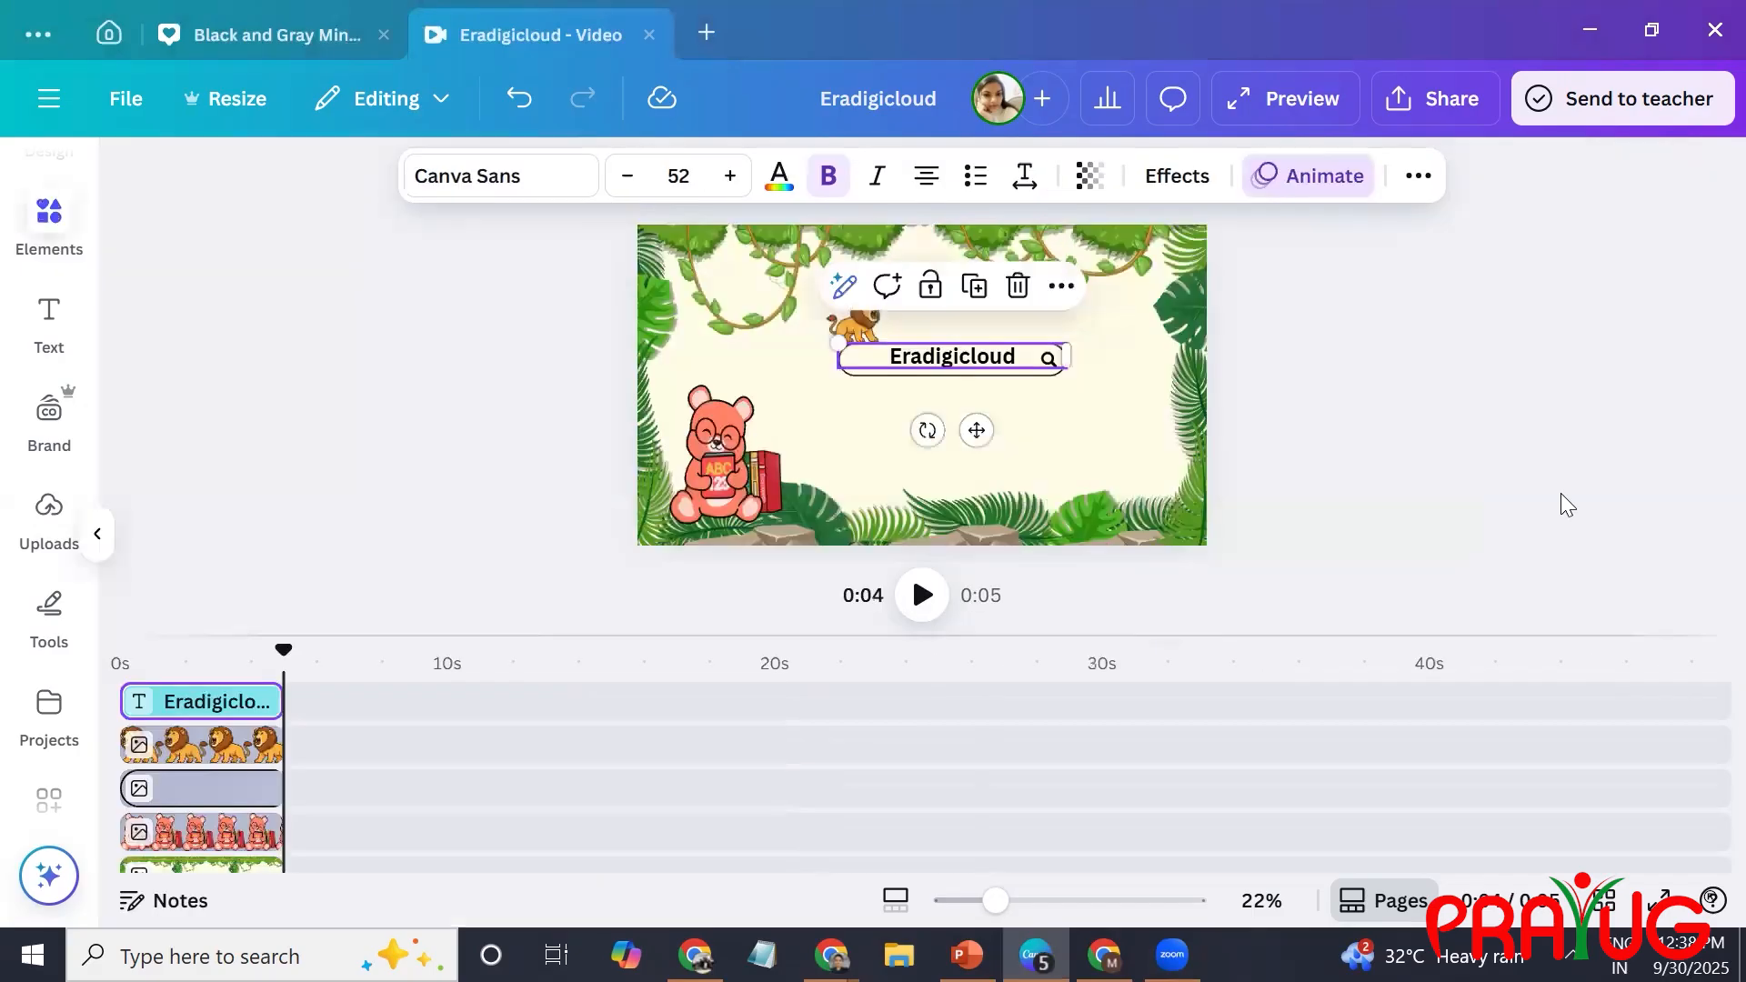
{"action": "left_click", "coordinate": [1561, 493]}
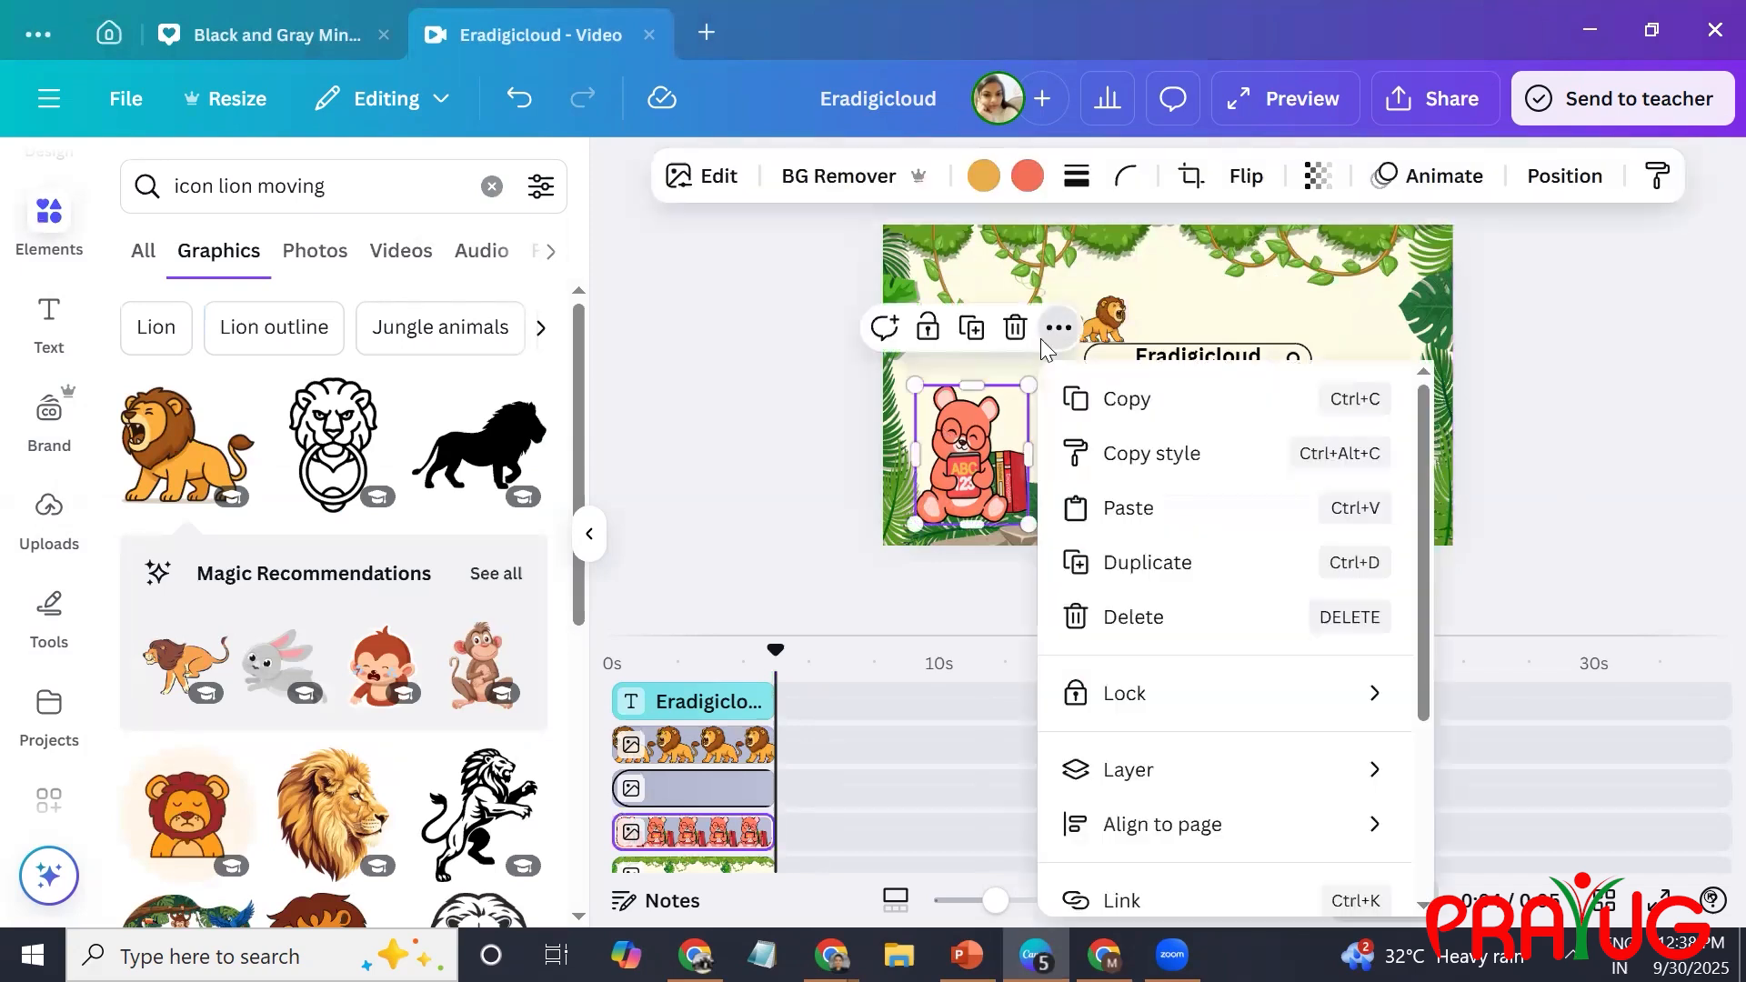
{"action": "left_click_drag", "start_coordinate": [1426, 526], "coordinate": [1454, 769]}
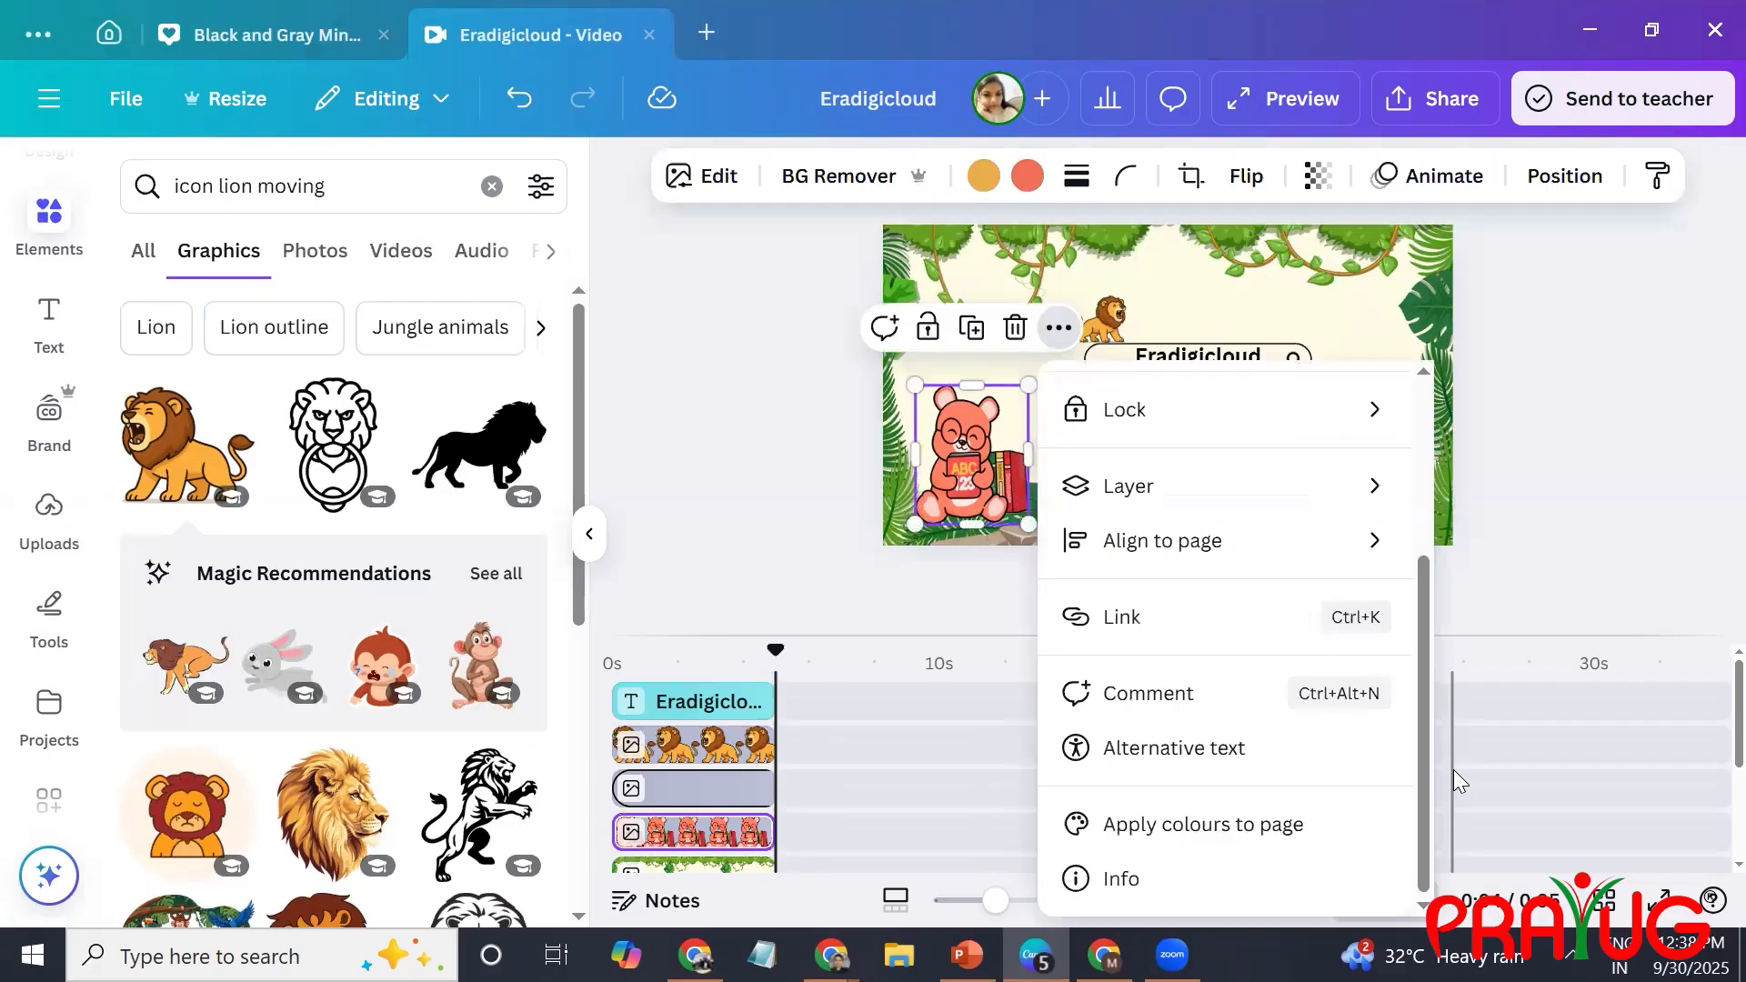
{"action": "left_click", "coordinate": [1532, 523]}
{"action": "scroll", "coordinate": [1709, 705], "scroll_direction": "down", "scroll_amount": 3}
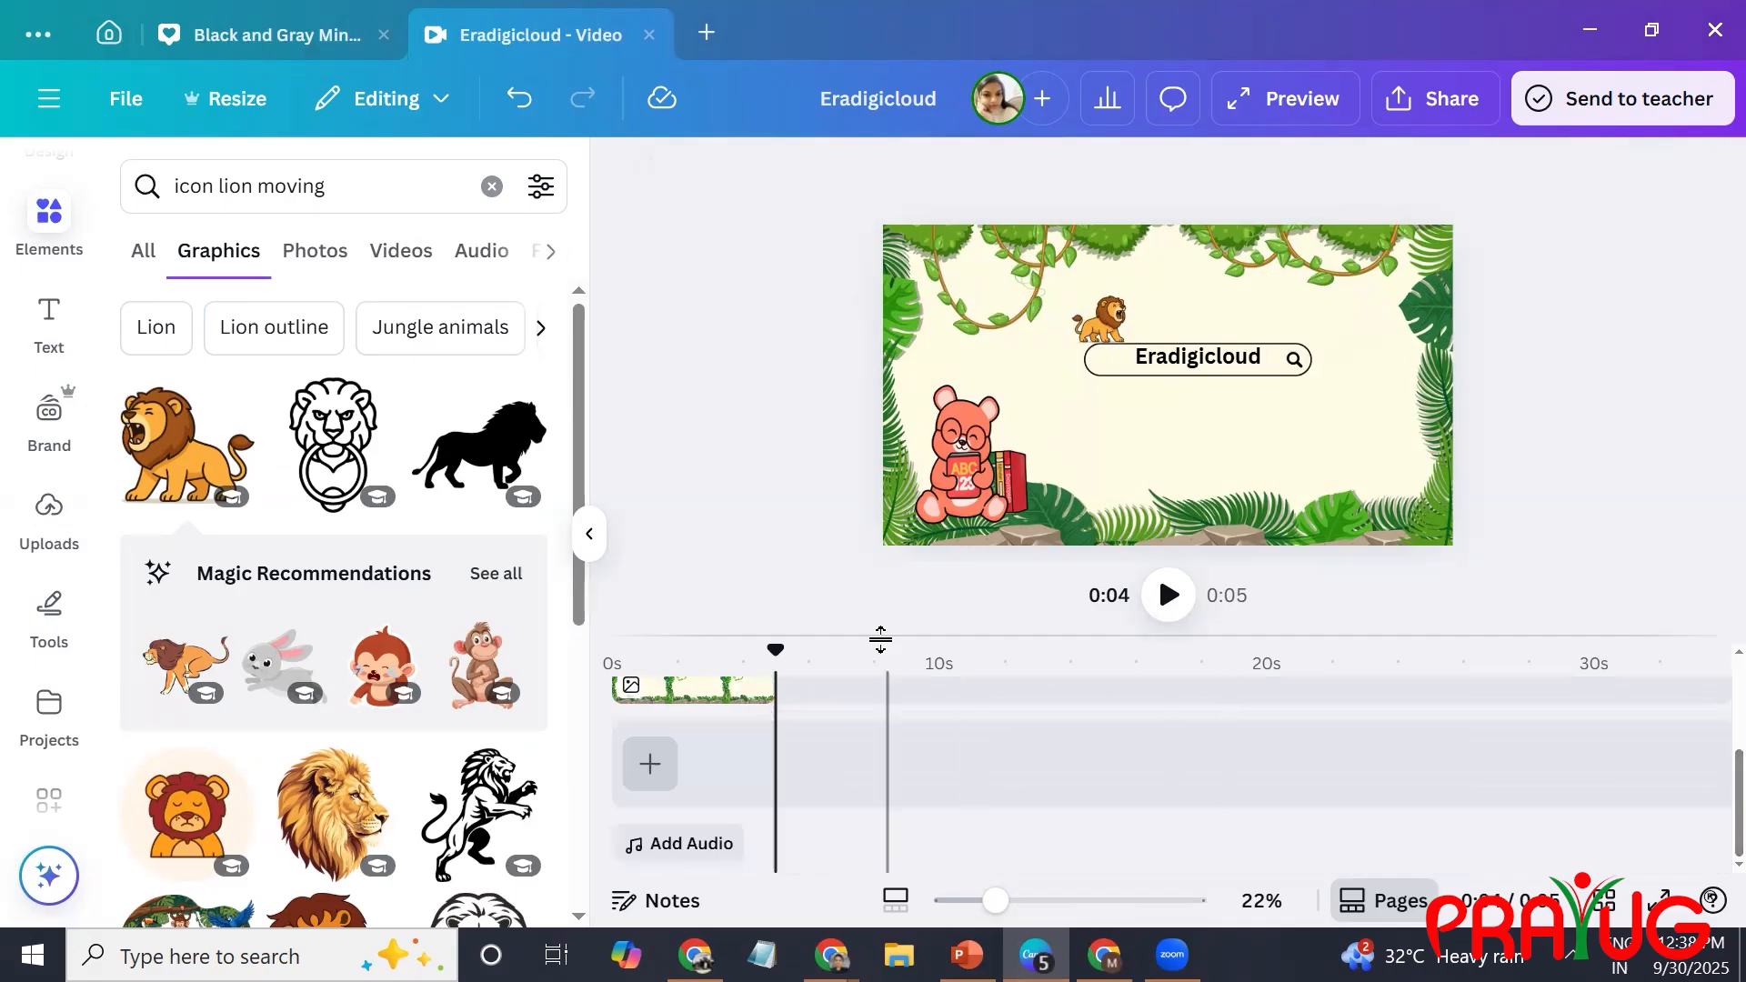
{"action": "key", "text": "ctrl+t"}
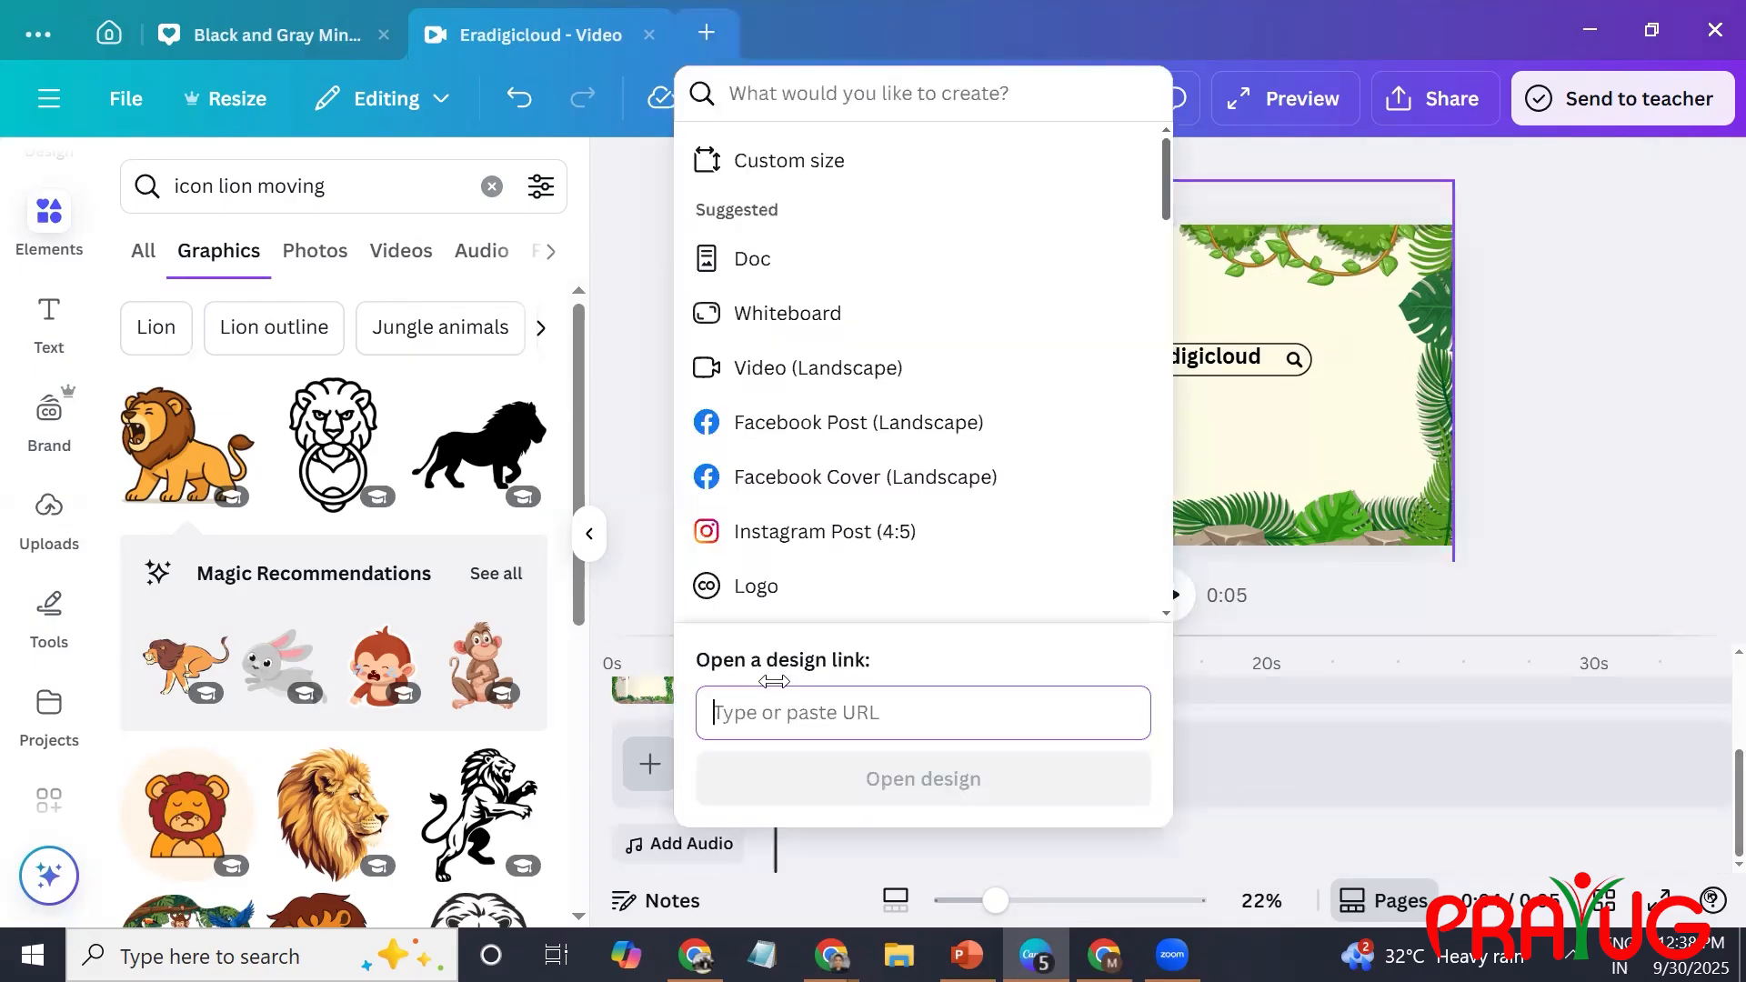
{"action": "left_click", "coordinate": [1244, 575]}
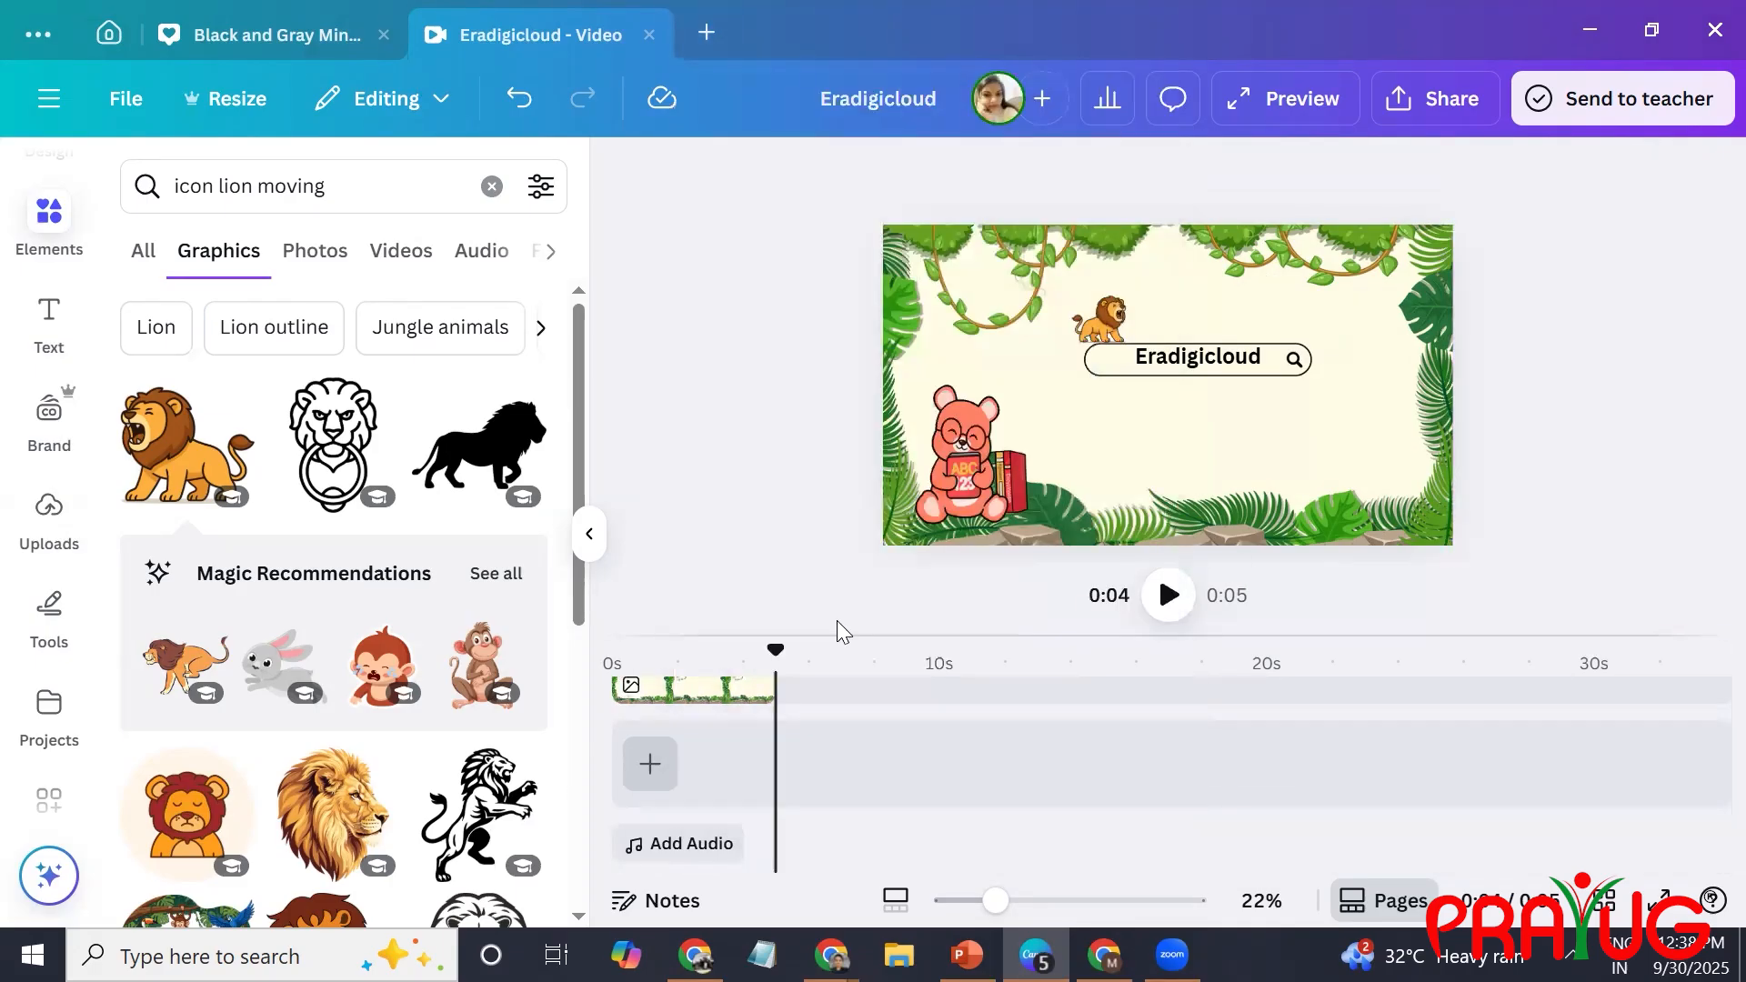
Paste another jungle background and place it directly after the existing one on the same timeline track, spanning 5 to 10 seconds.
{"action": "left_click", "coordinate": [661, 696]}
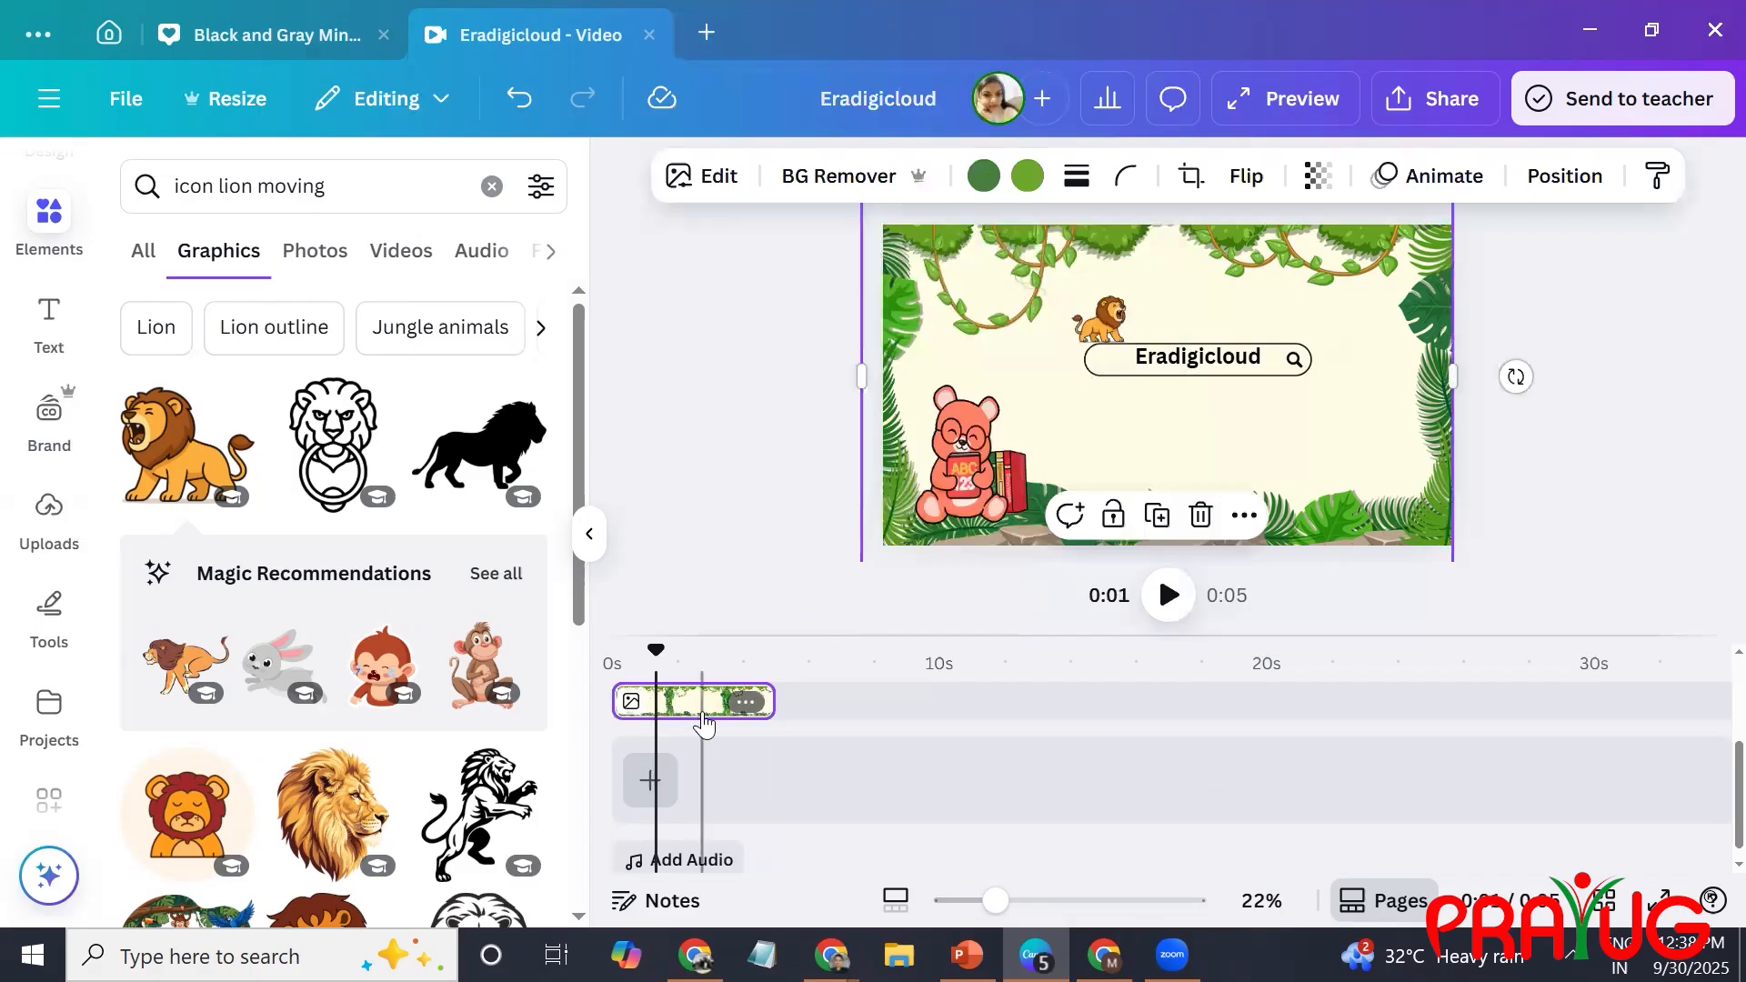
{"action": "key", "text": "ctrl+v"}
{"action": "left_click_drag", "start_coordinate": [719, 707], "coordinate": [826, 717]}
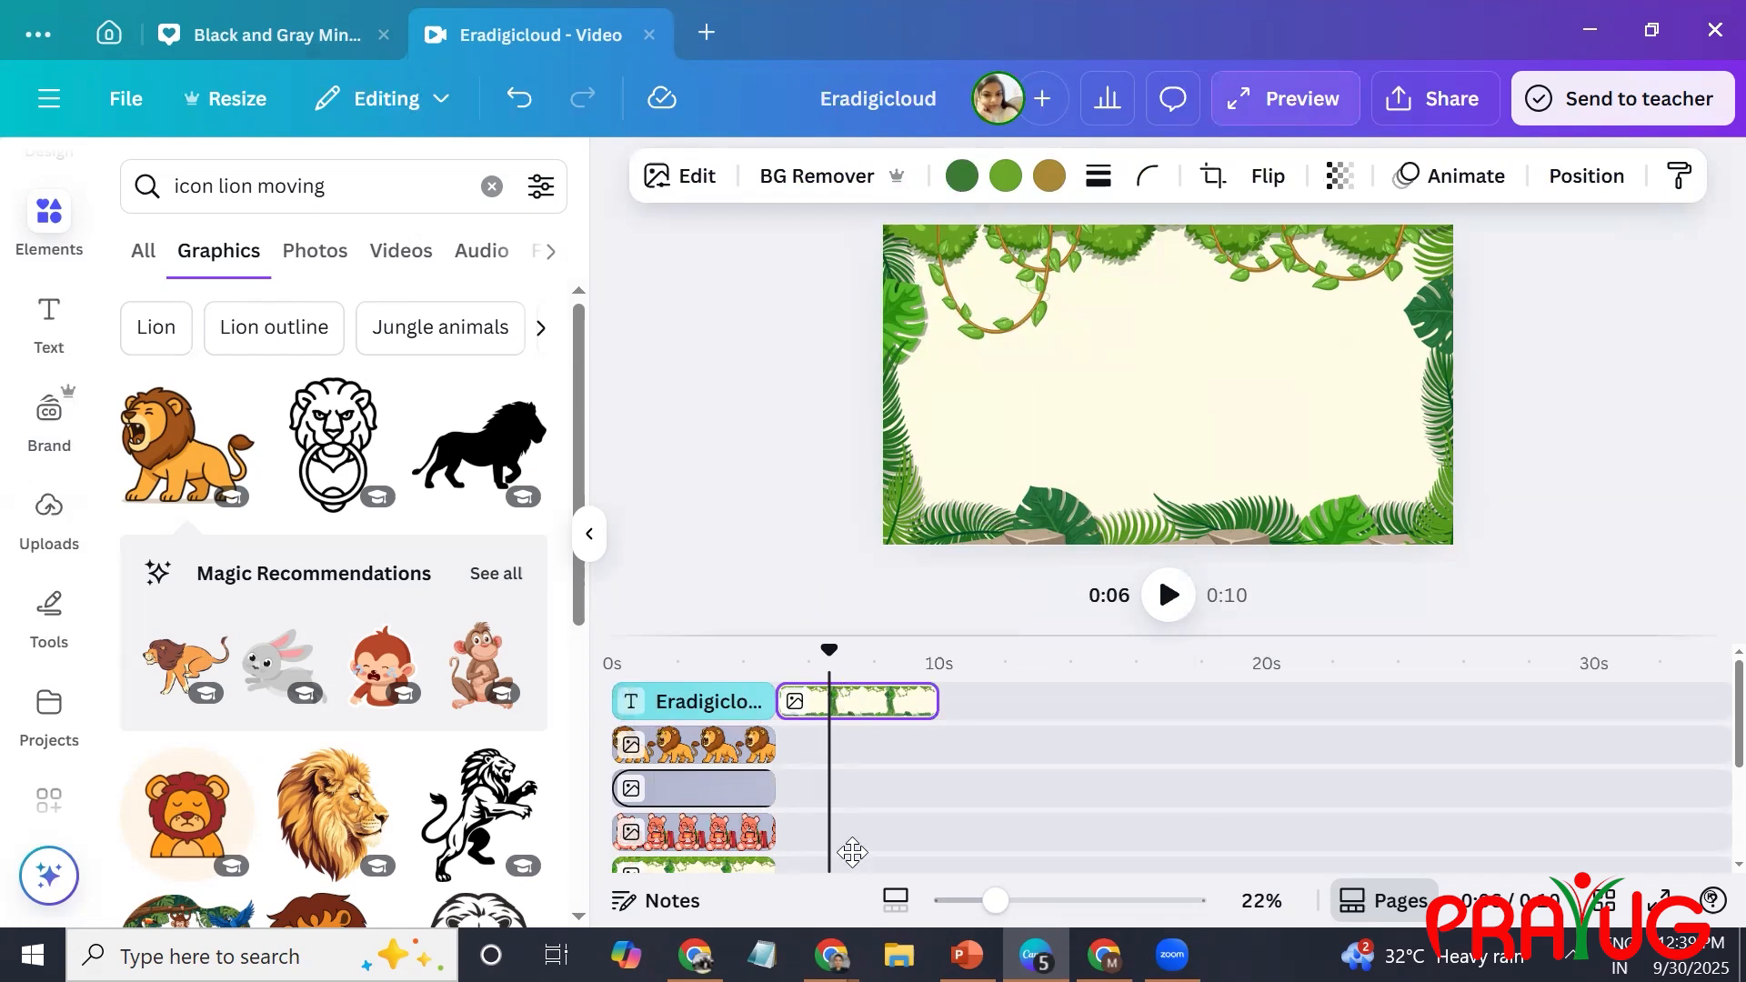
{"action": "left_click_drag", "start_coordinate": [852, 871], "coordinate": [823, 723]}
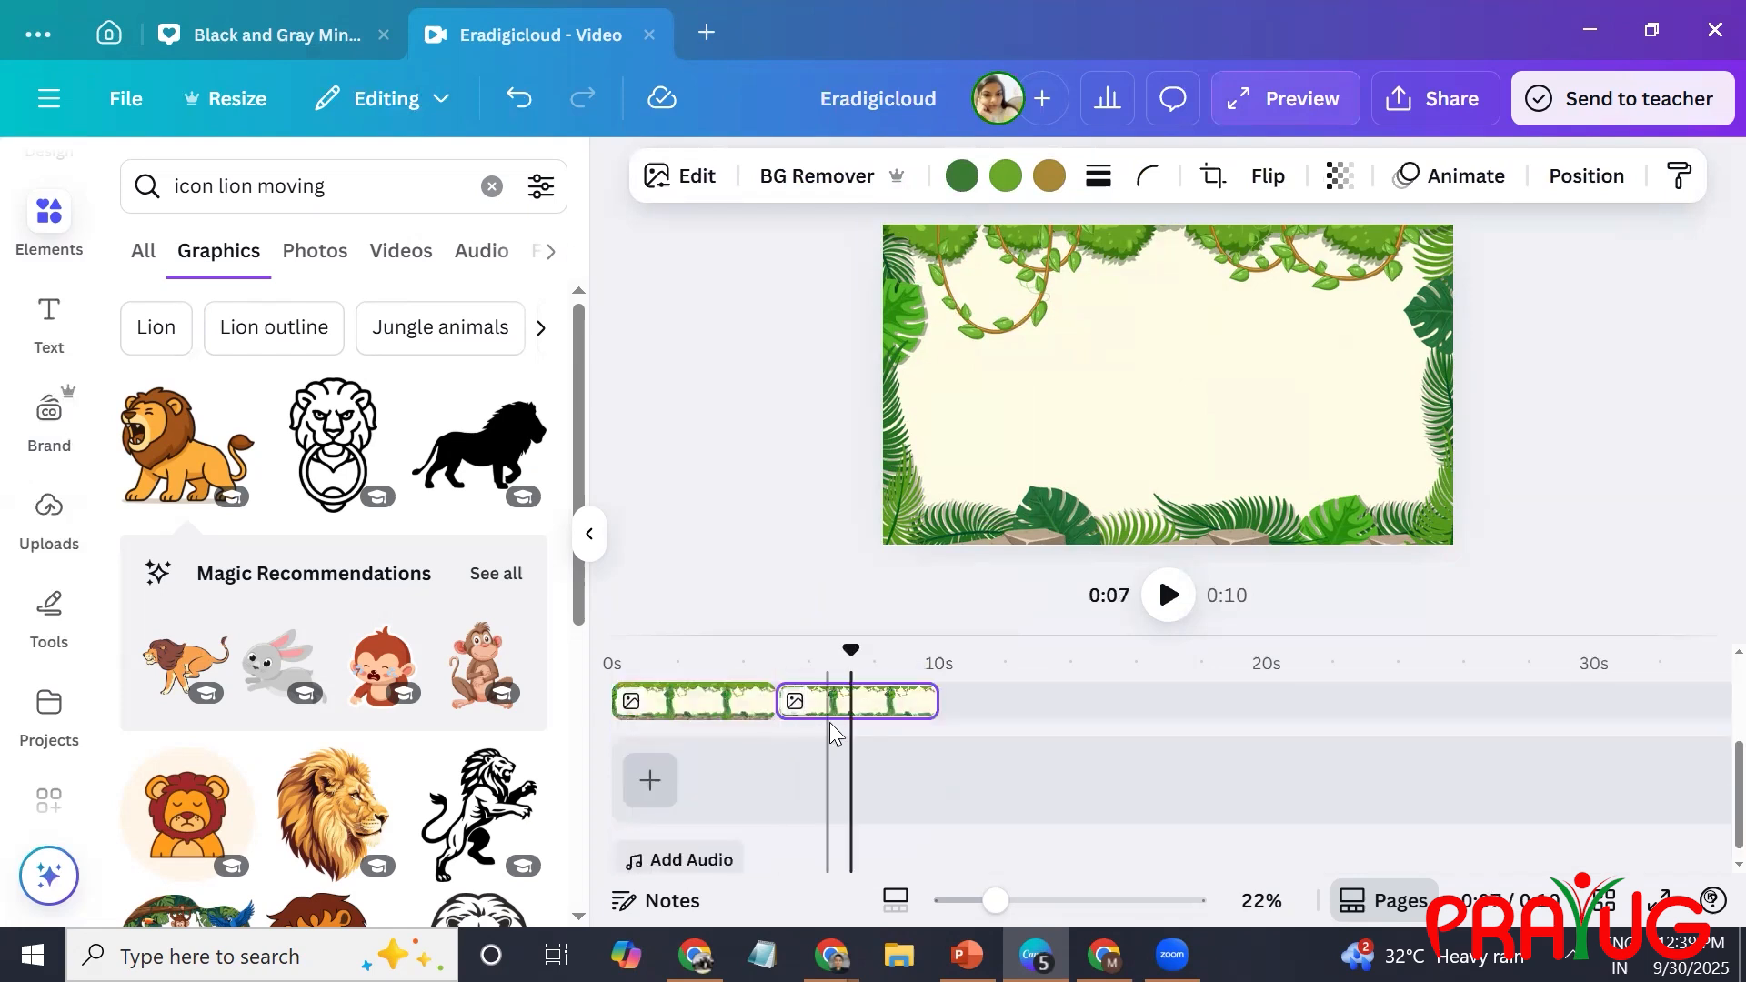
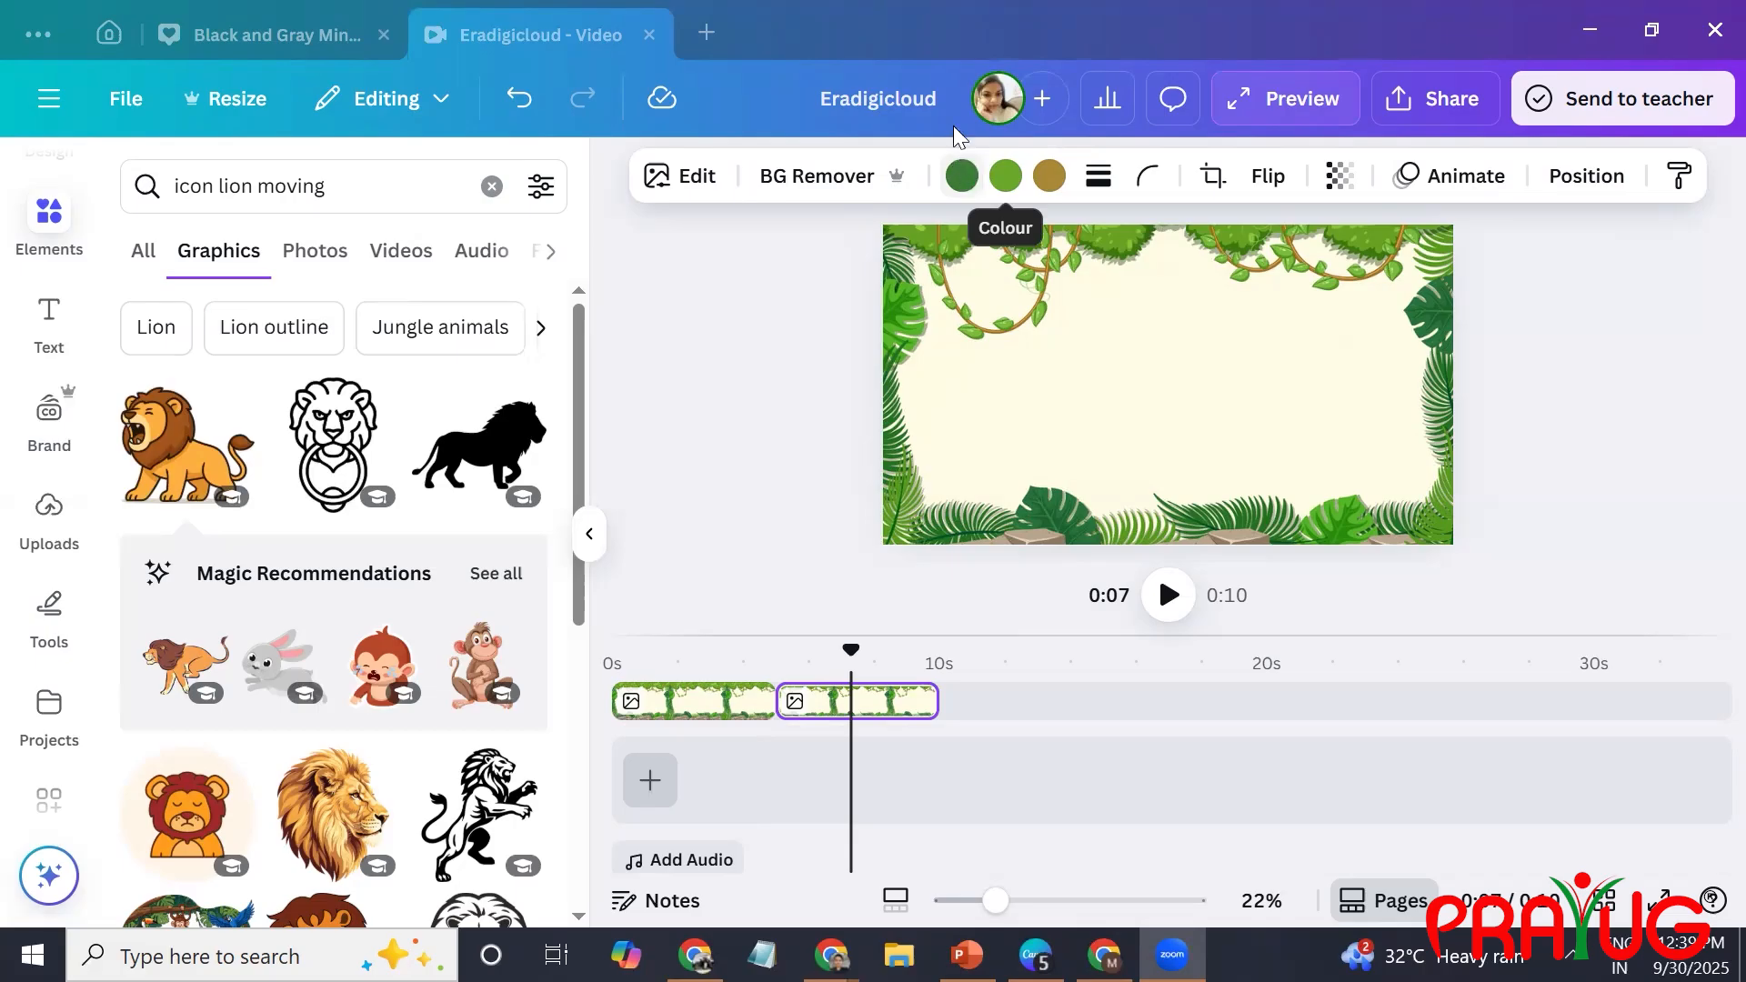
Search the graphics elements for "A MOving and animated".
{"action": "left_click", "coordinate": [349, 194]}
{"action": "triple_click", "coordinate": [348, 195]}
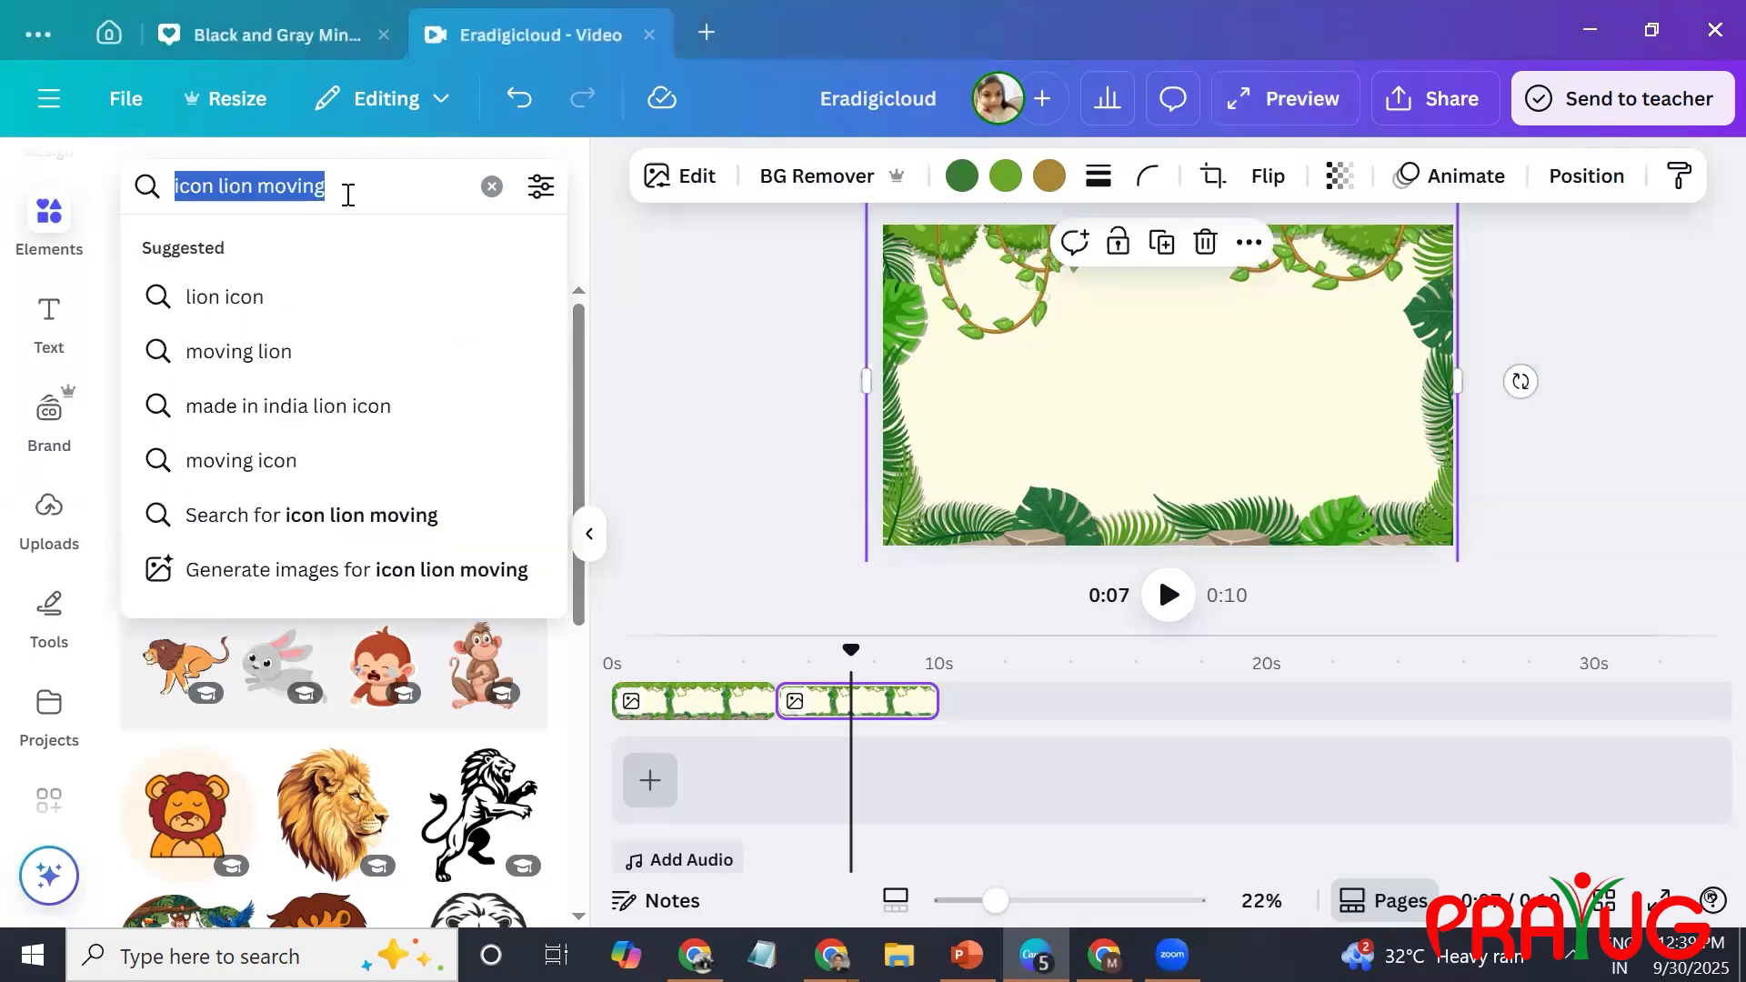
{"action": "type", "text": "A"}
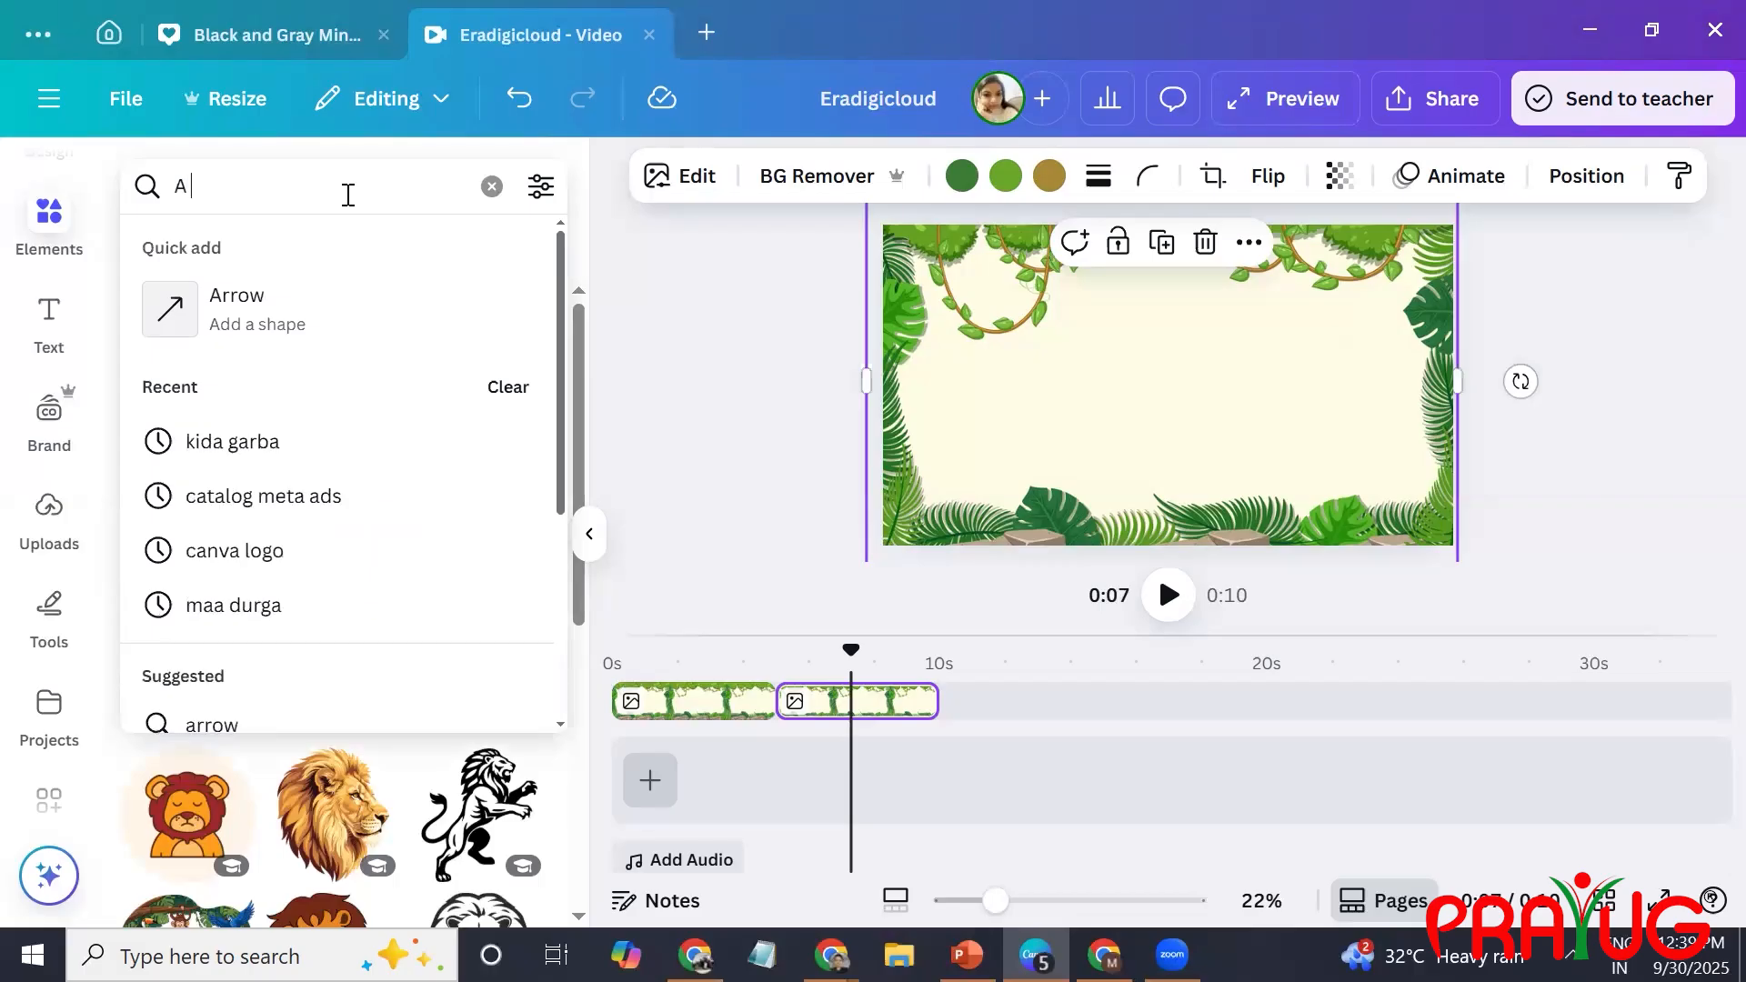
{"action": "type", "text": " MOving"}
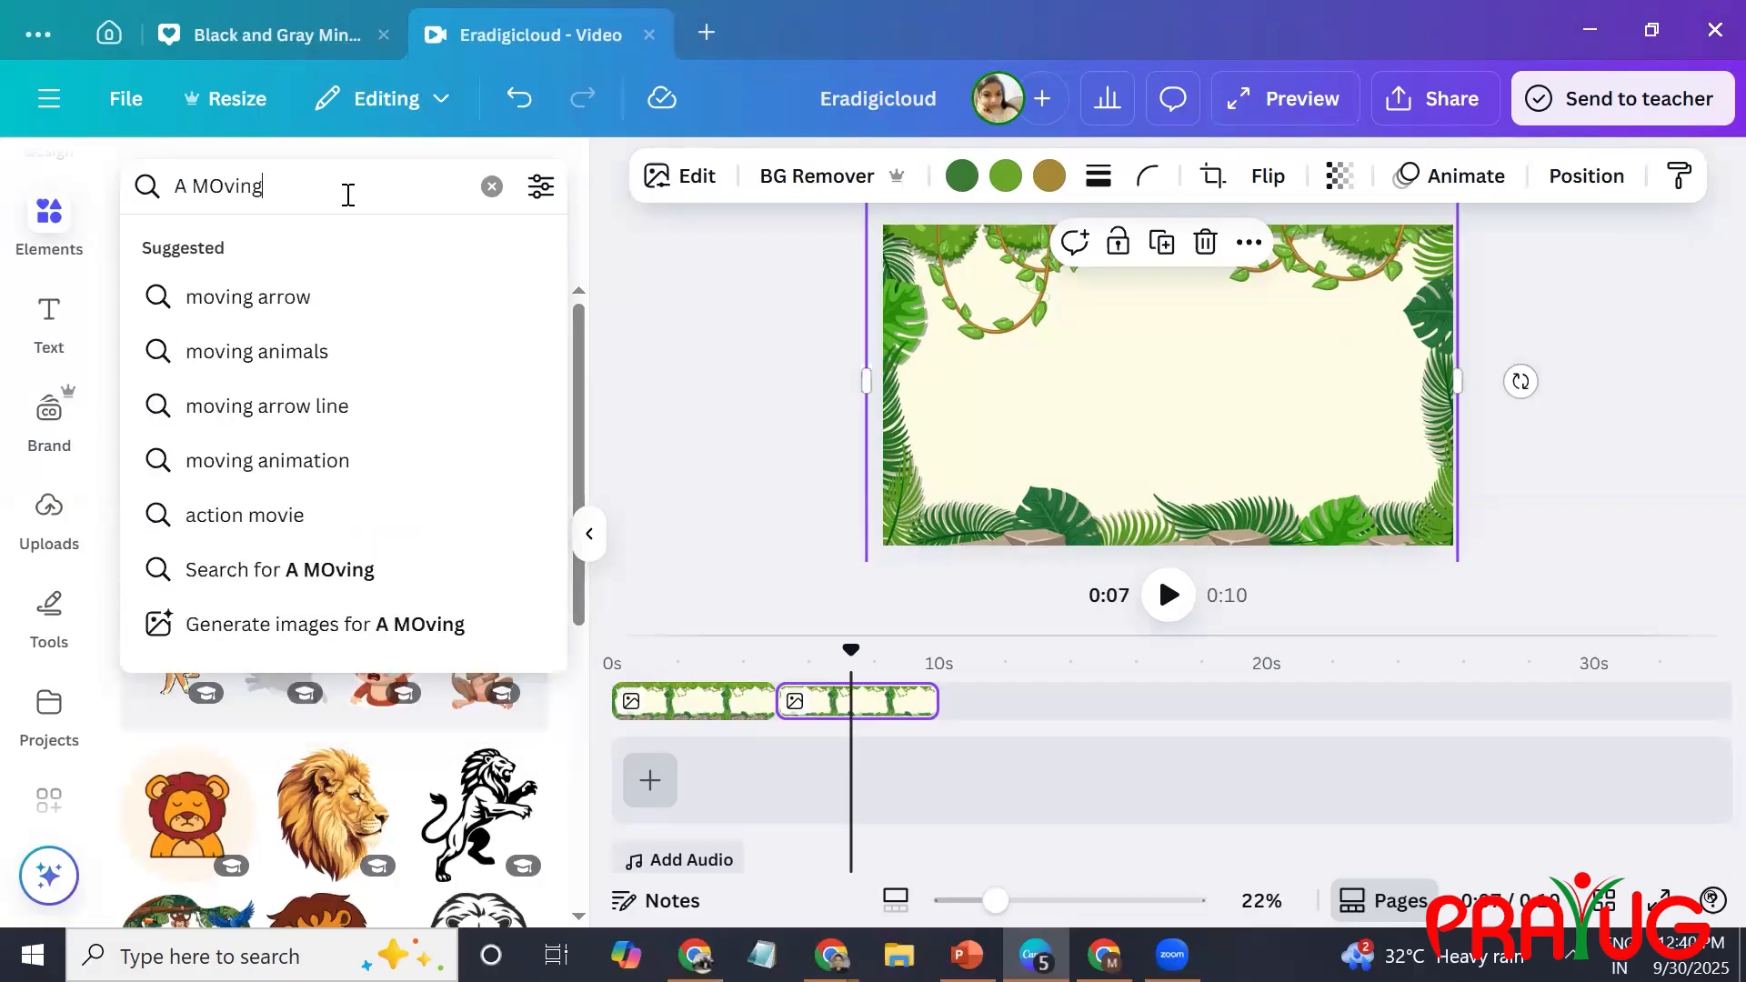
{"action": "type", "text": " and animated"}
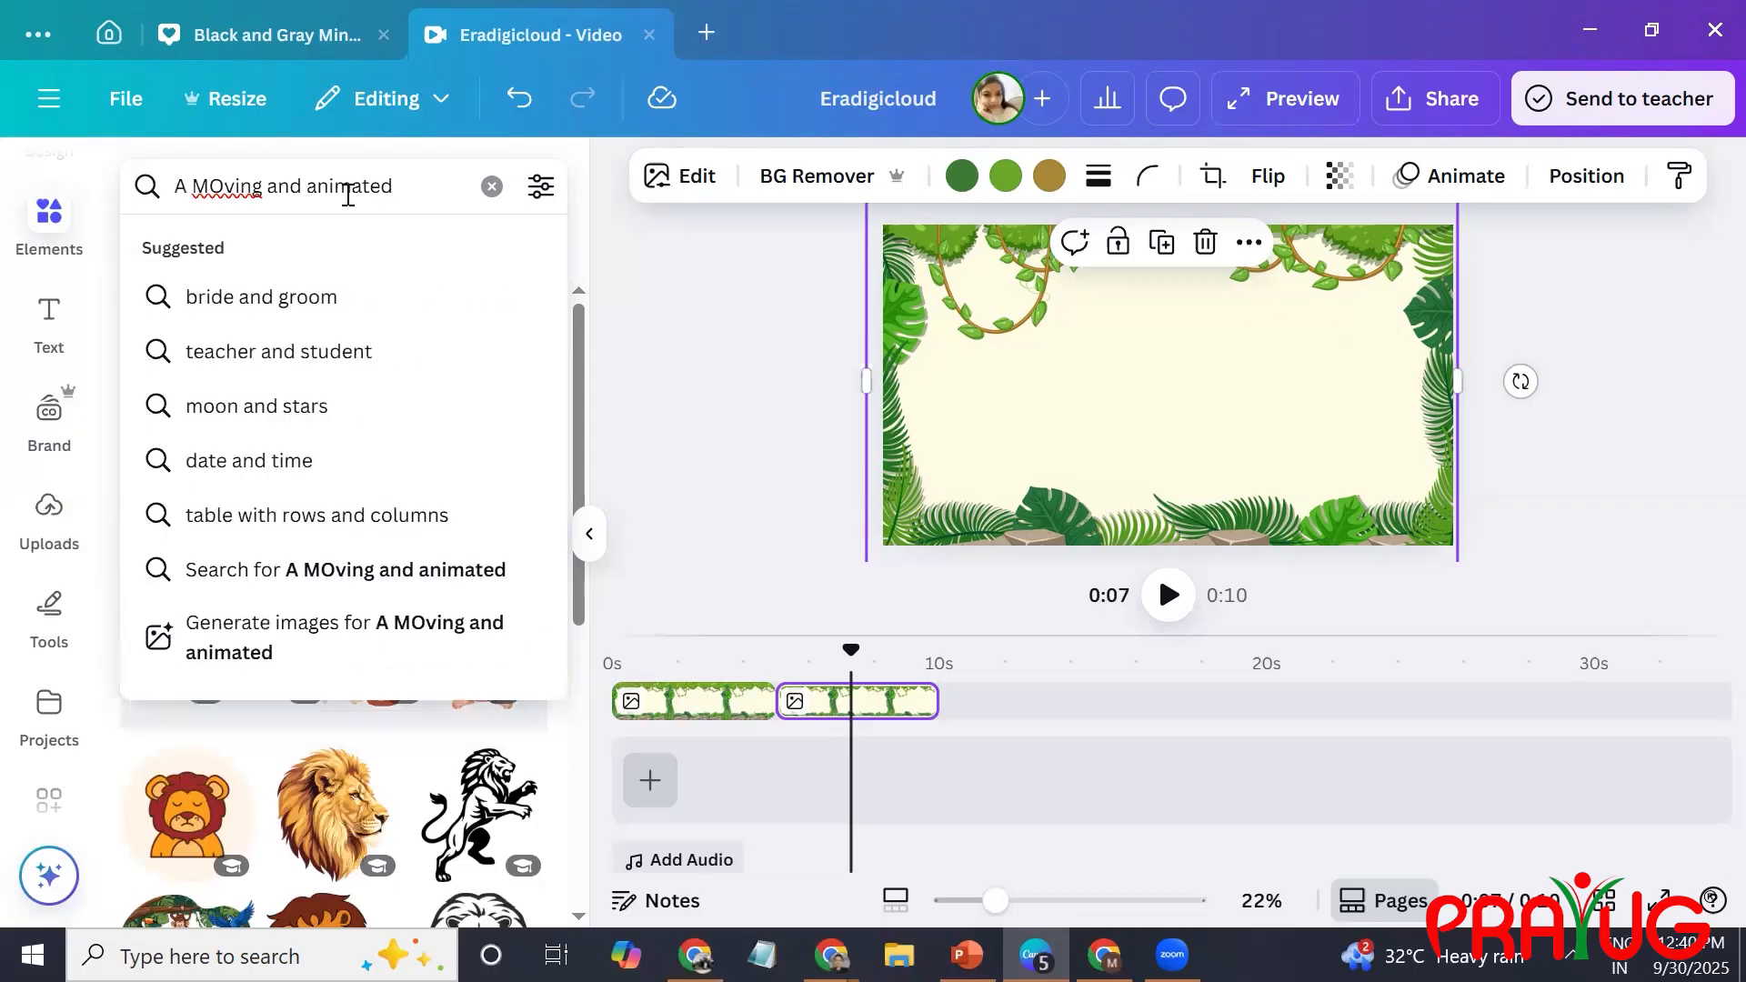
{"action": "key", "text": "Return"}
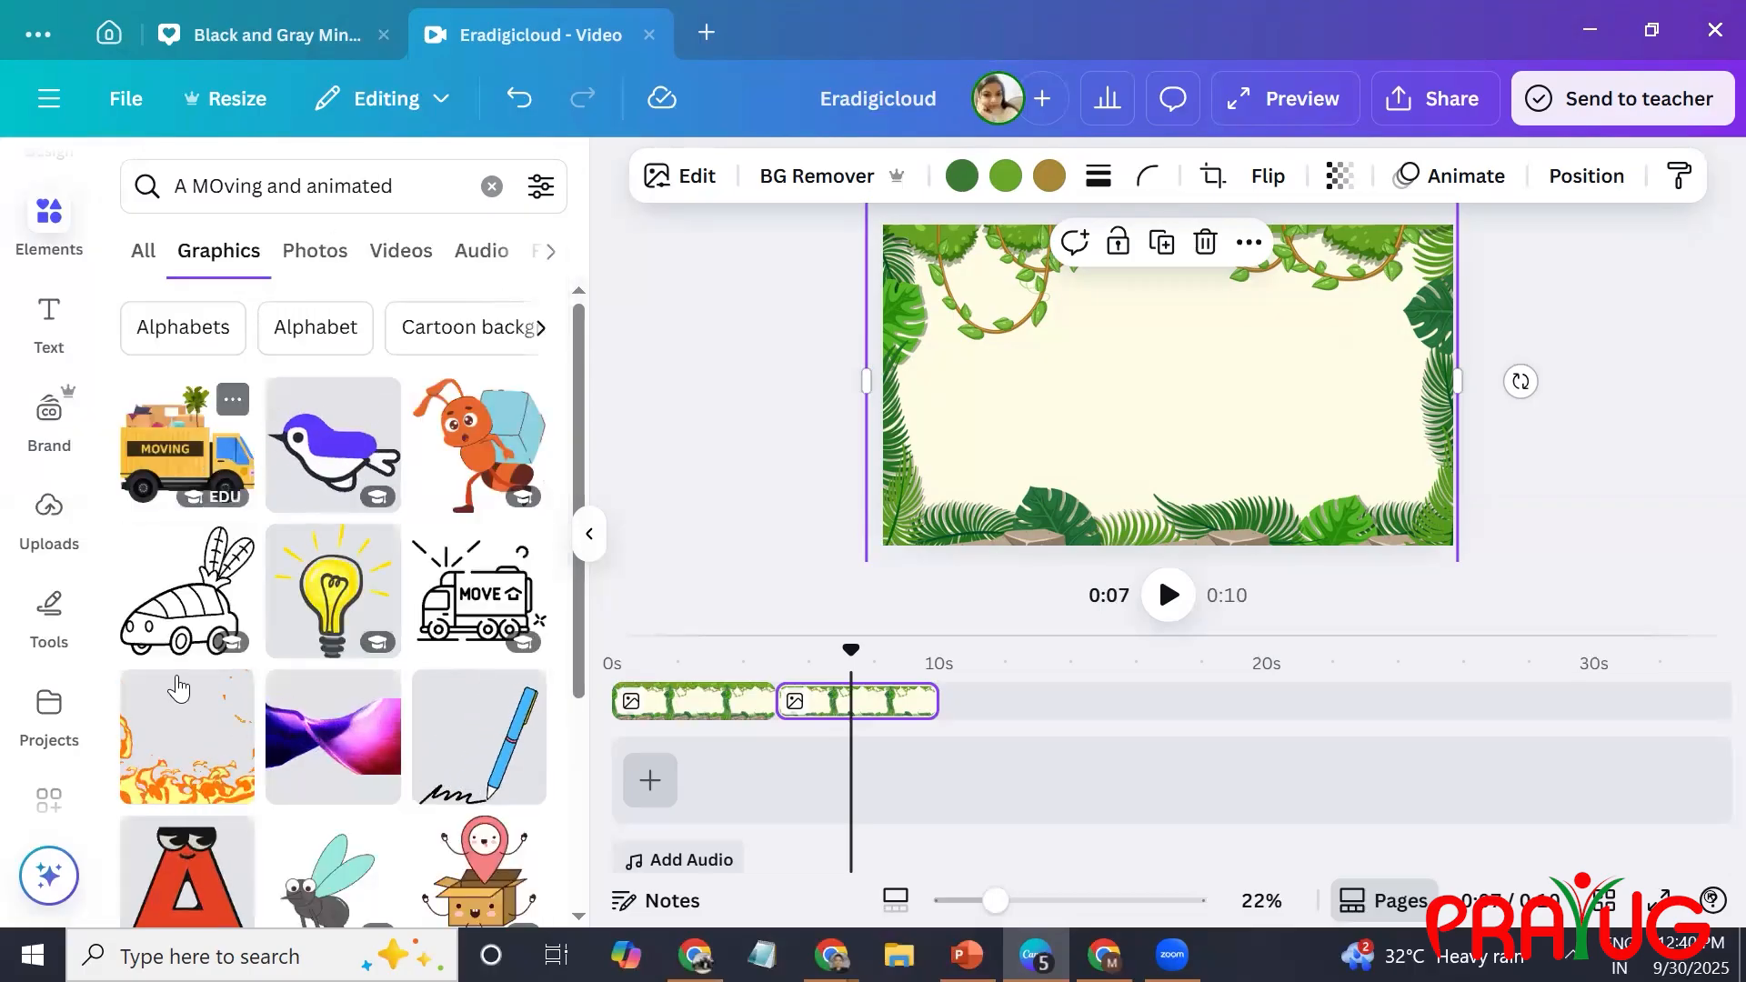
Add the red cartoon letter A with eyes, shrink it, and place it vertically centred in the left half of the jungle scene.
{"action": "left_click", "coordinate": [172, 898]}
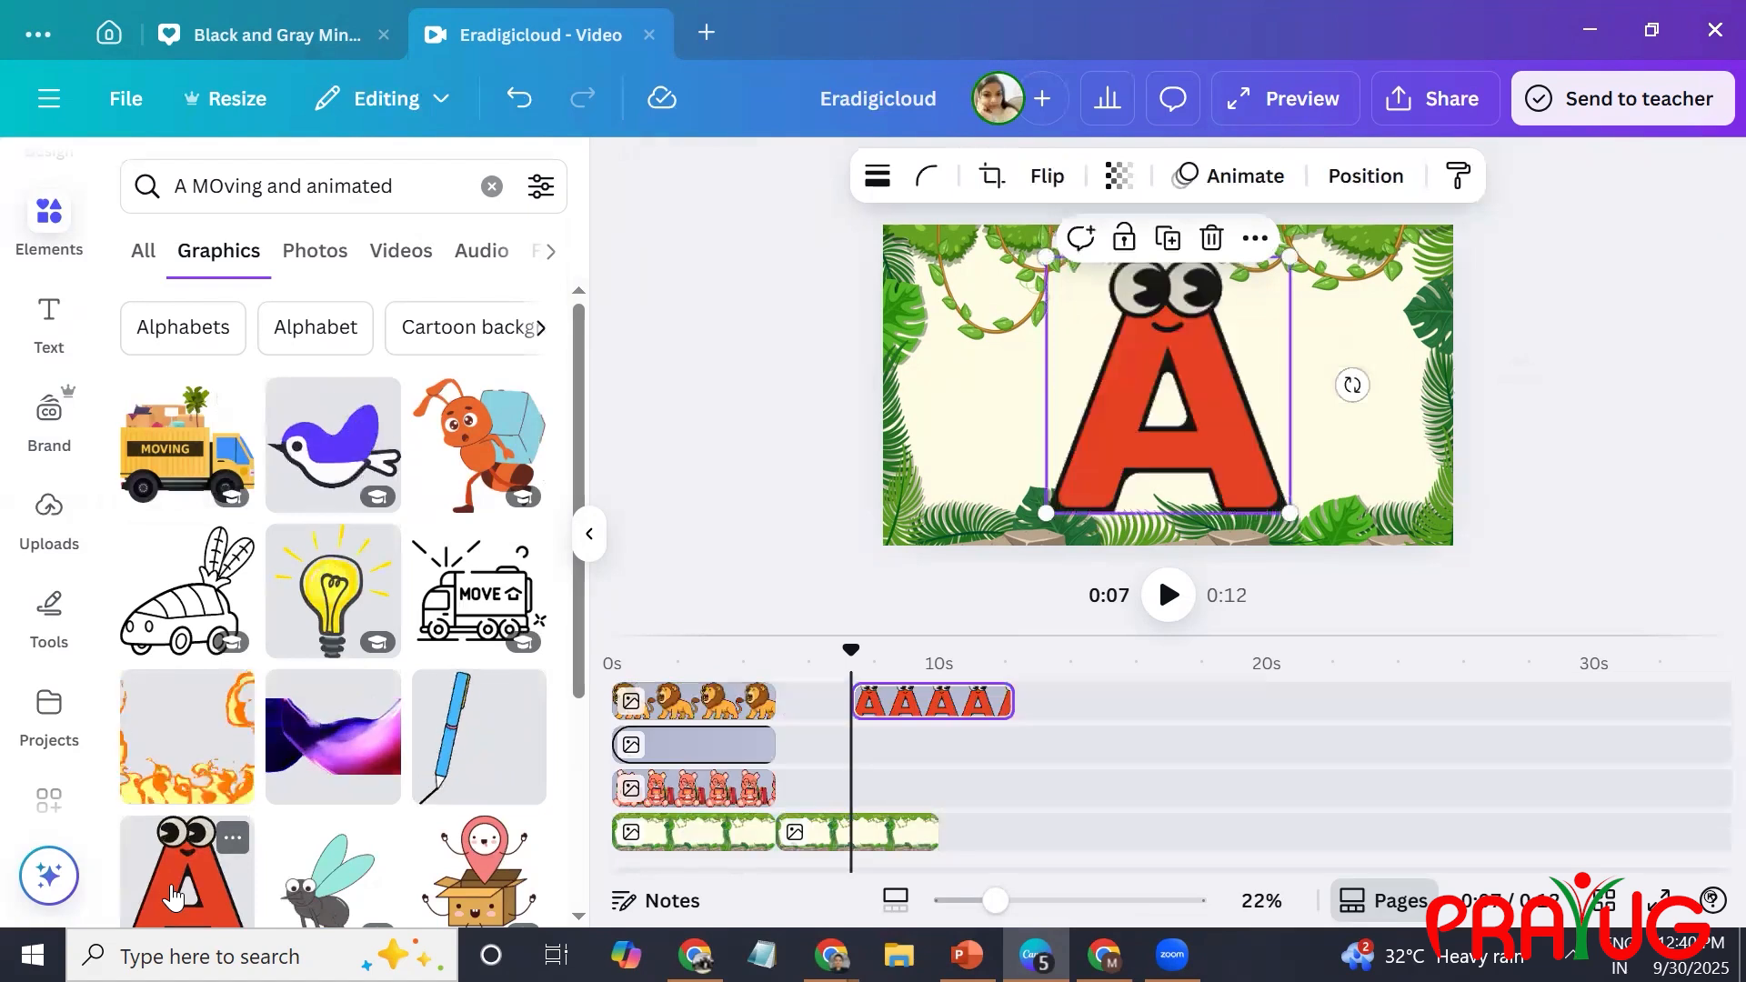
{"action": "left_click_drag", "start_coordinate": [1292, 258], "coordinate": [1208, 353]}
{"action": "left_click_drag", "start_coordinate": [1089, 450], "coordinate": [994, 406]}
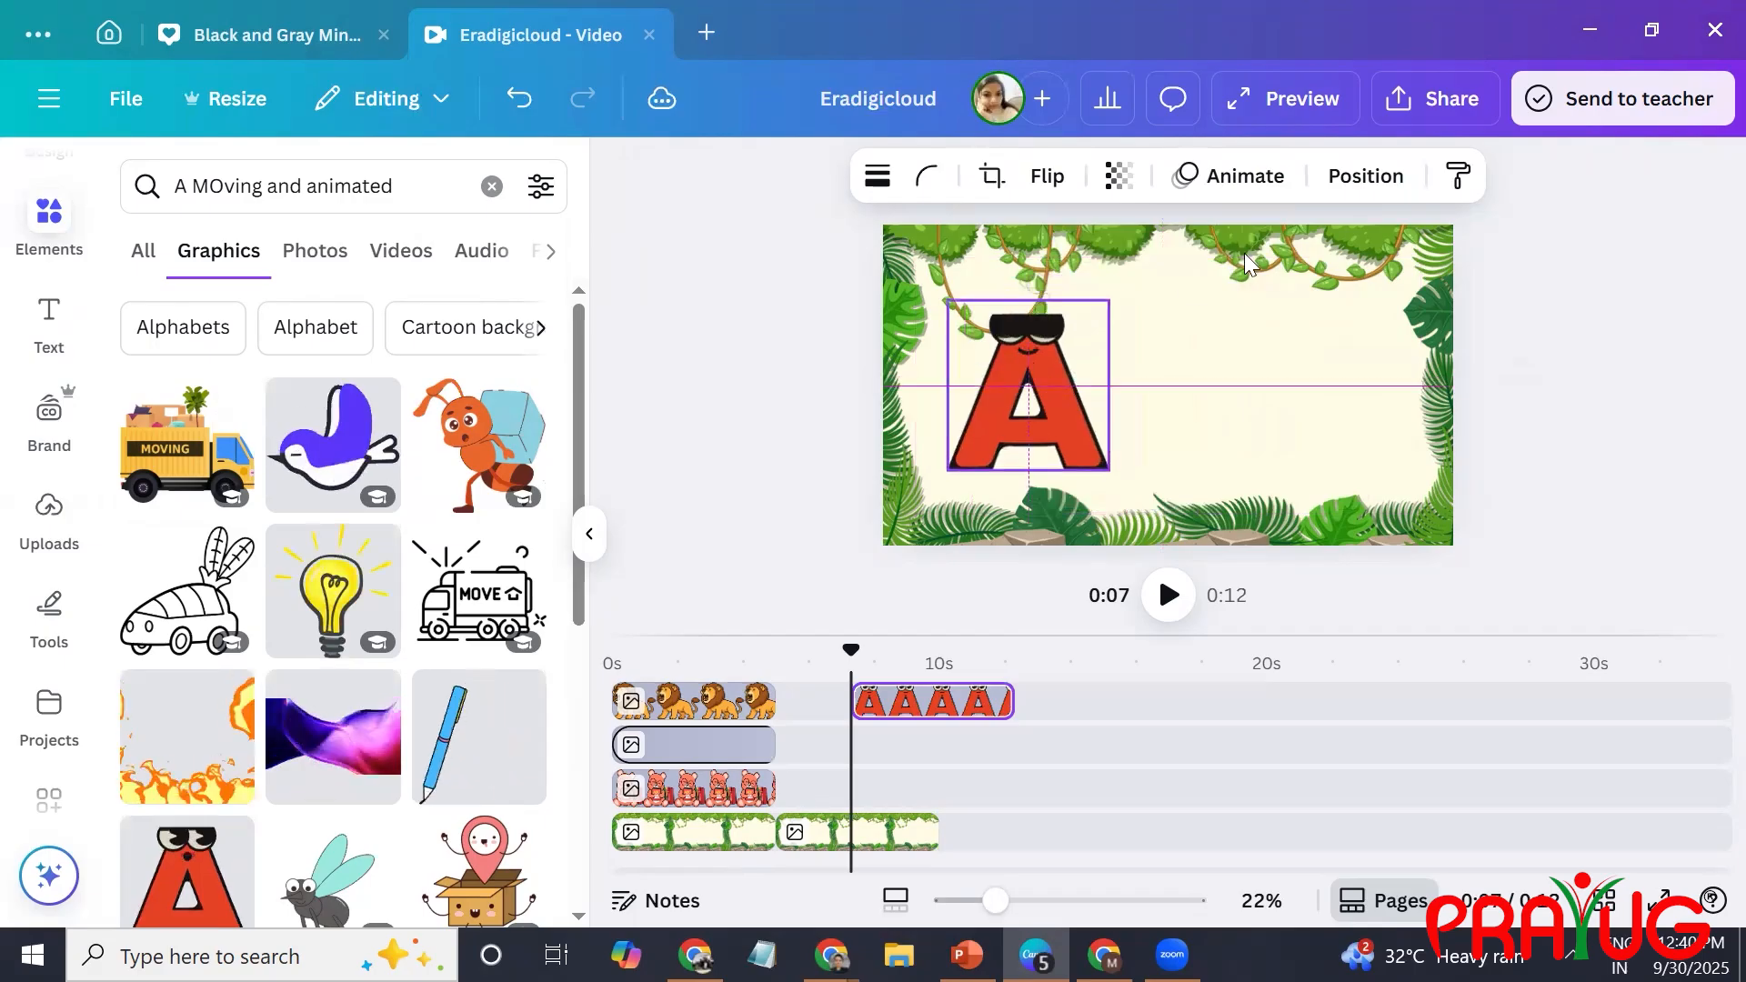
Apply the Rise animation to the letter A and align its clip with the second jungle background, from 5 to 10 seconds.
{"action": "left_click", "coordinate": [1228, 182]}
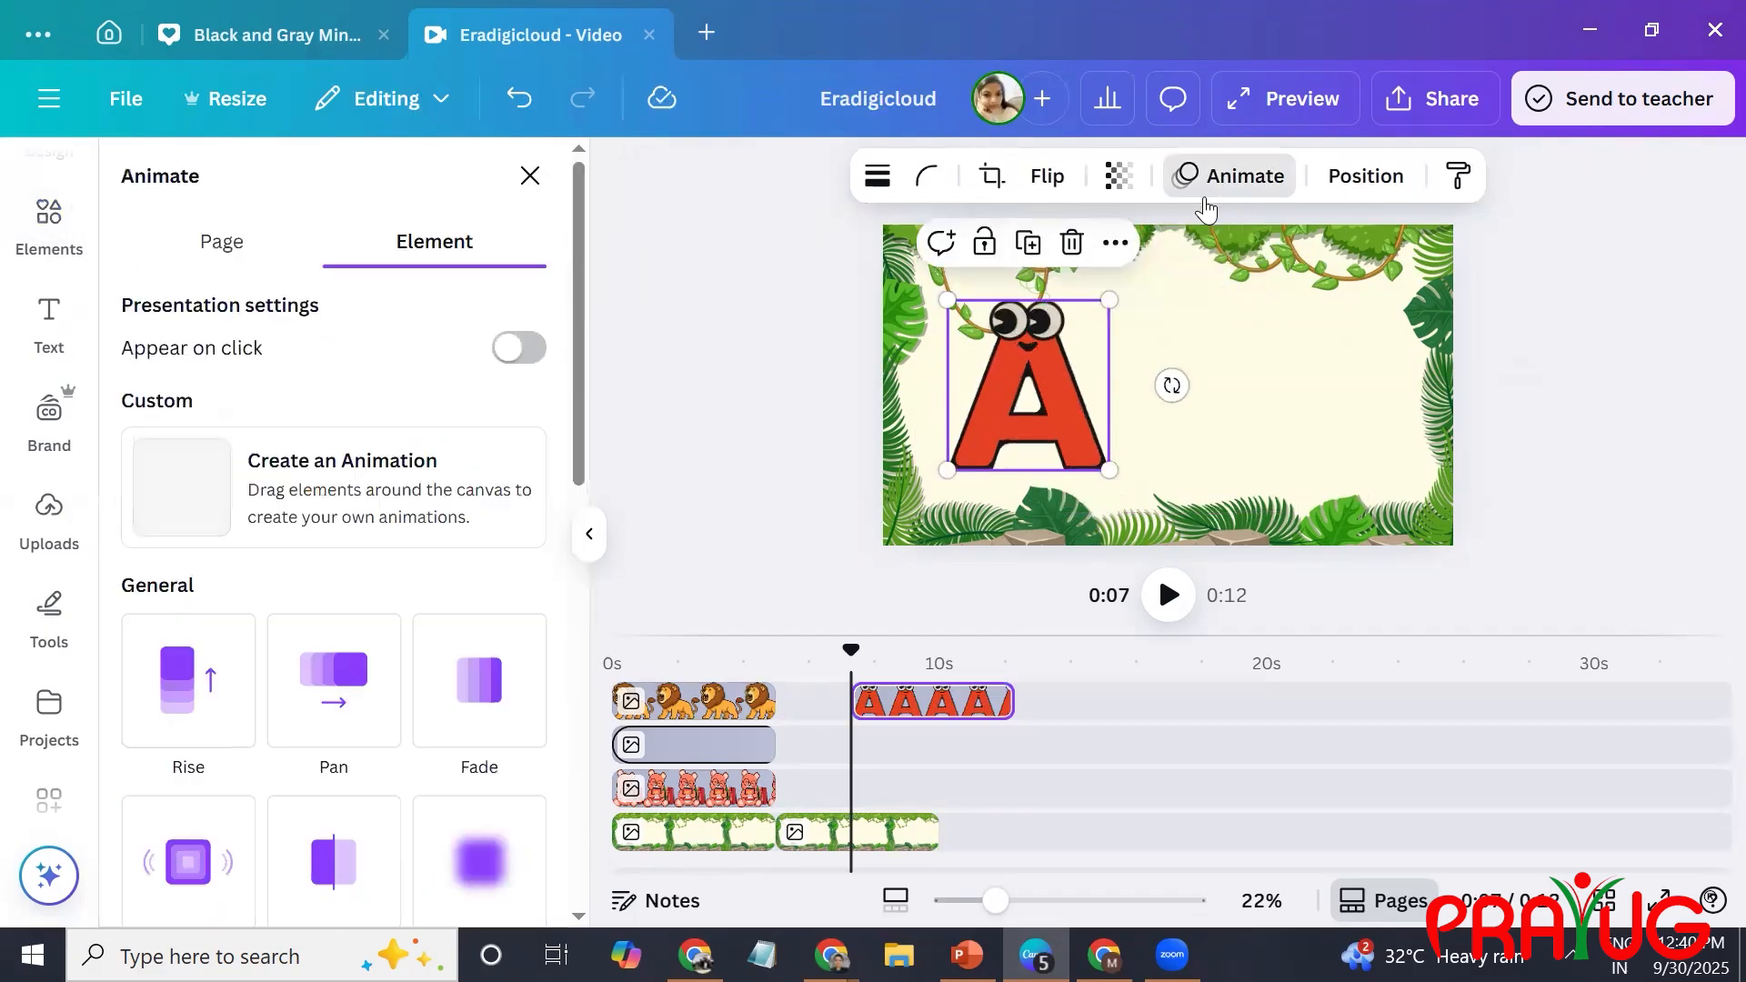
{"action": "left_click", "coordinate": [155, 677]}
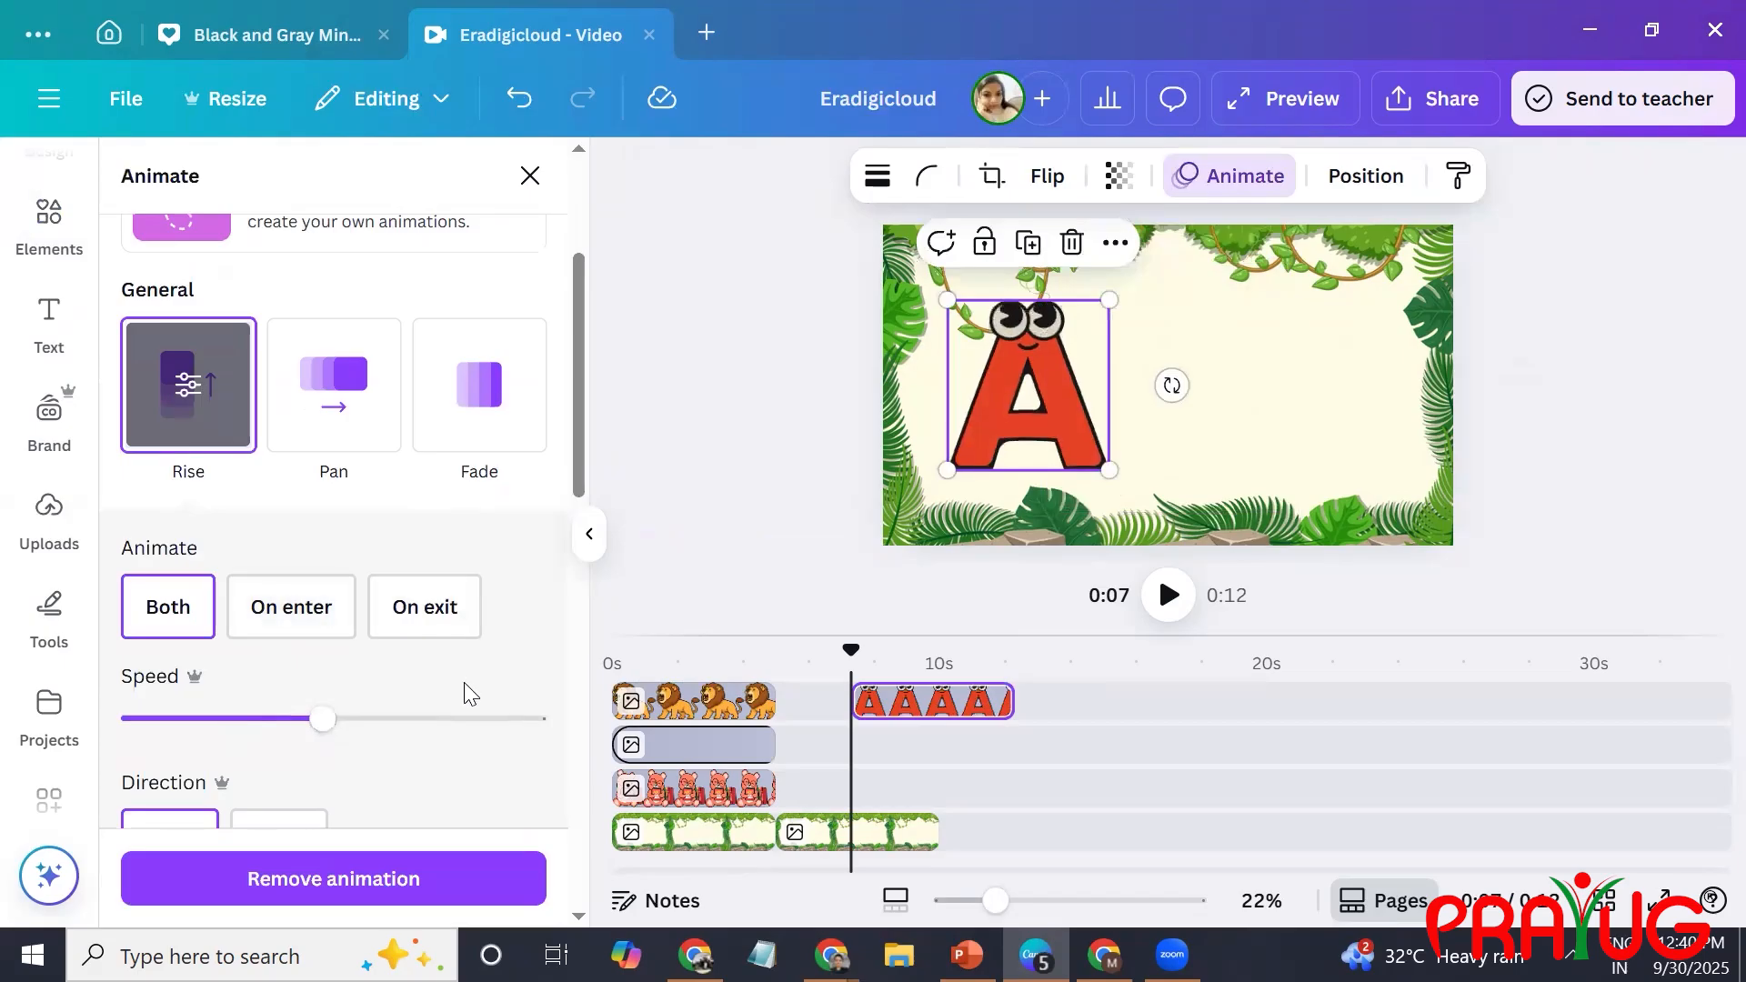
{"action": "left_click_drag", "start_coordinate": [901, 701], "coordinate": [831, 699]}
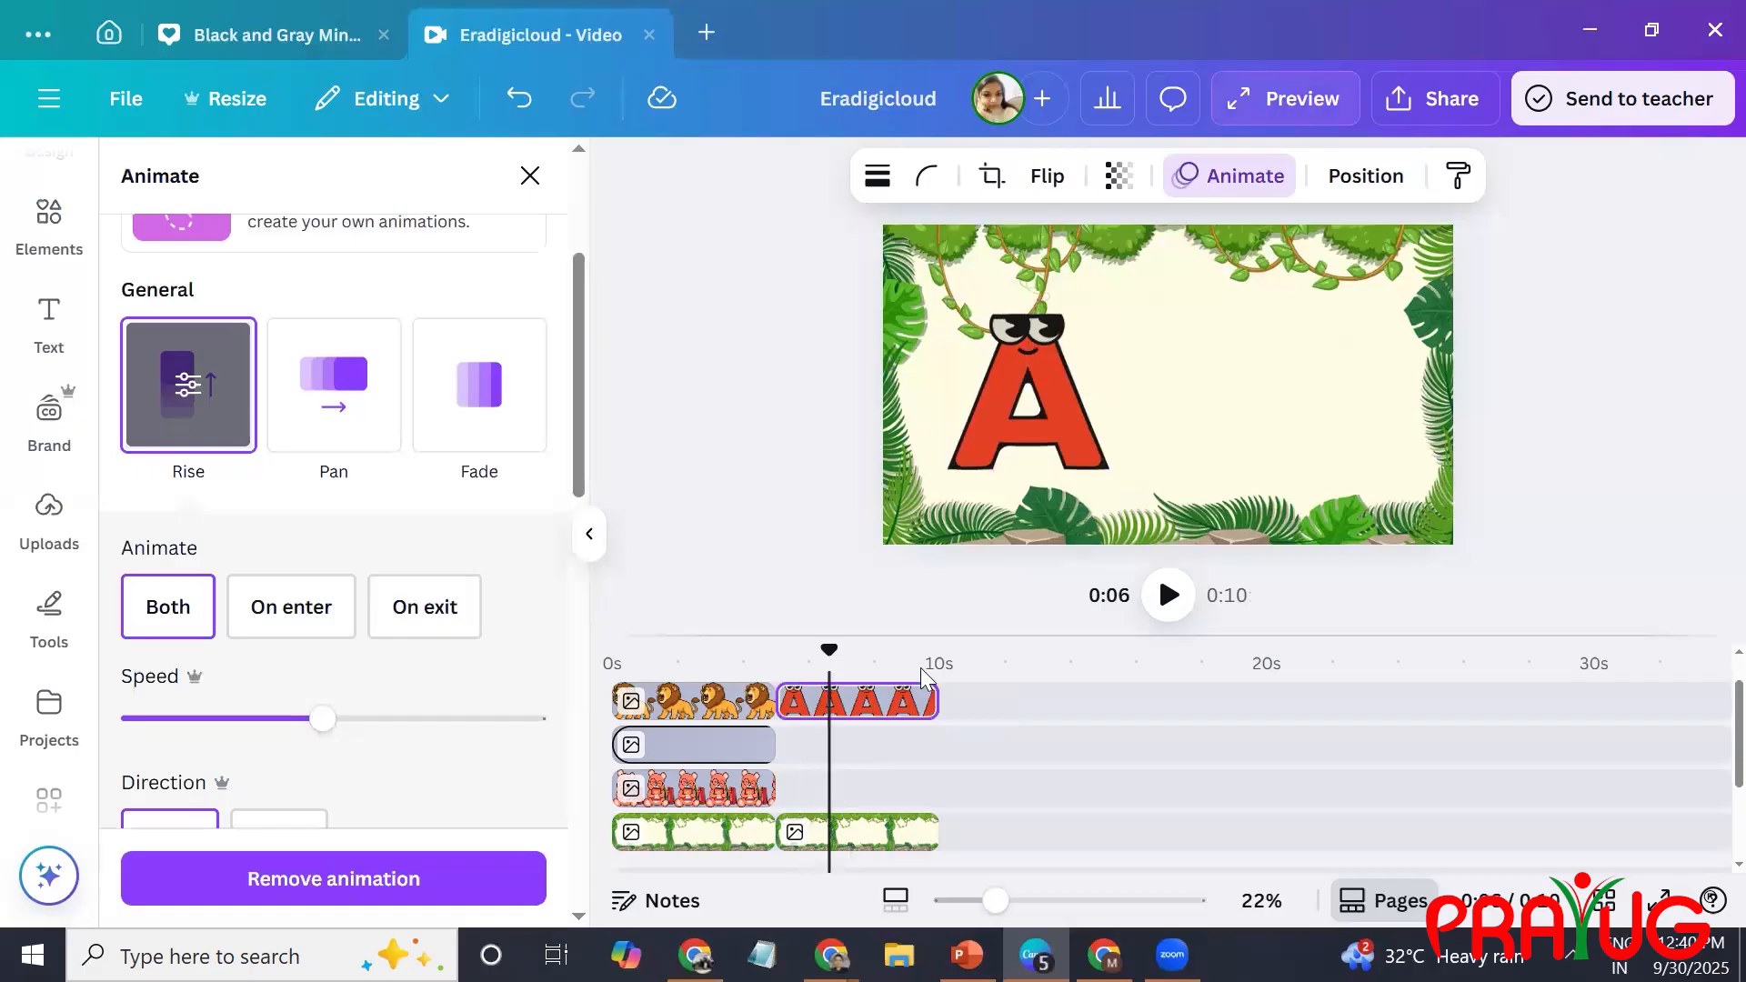
Search the elements for "apple MOving and animated" and show only the graphics.
{"action": "left_click", "coordinate": [57, 228]}
{"action": "left_click", "coordinate": [278, 184]}
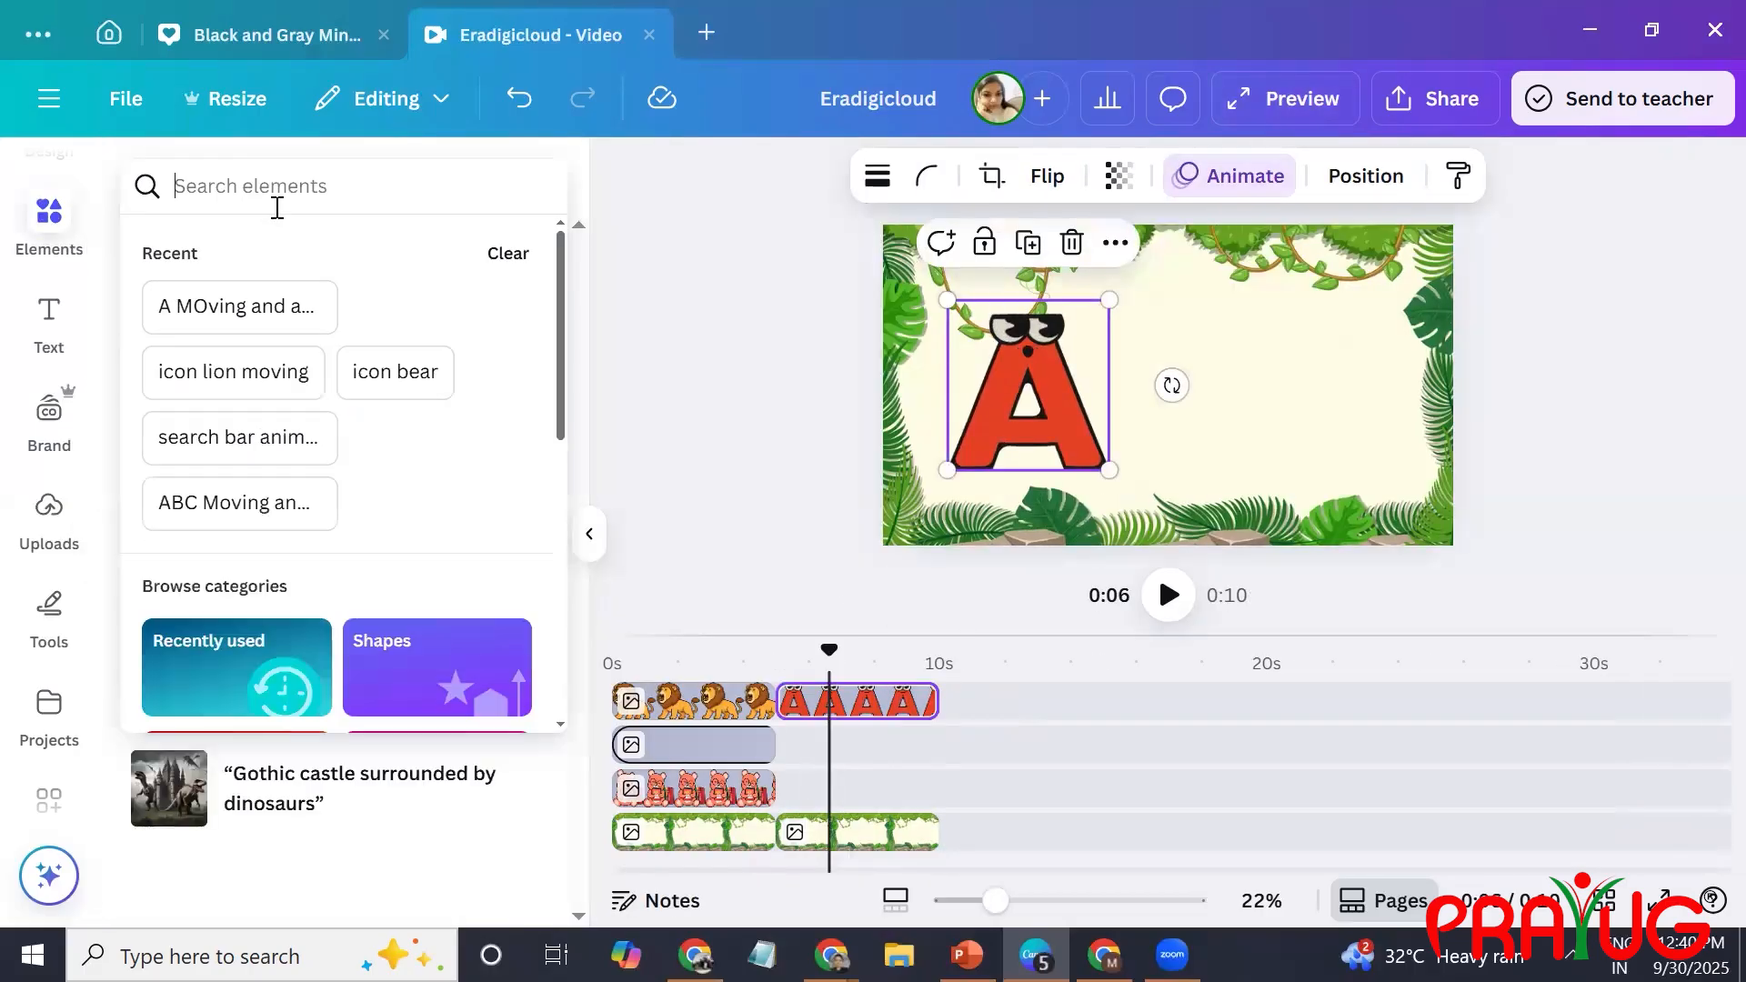
{"action": "left_click", "coordinate": [242, 306]}
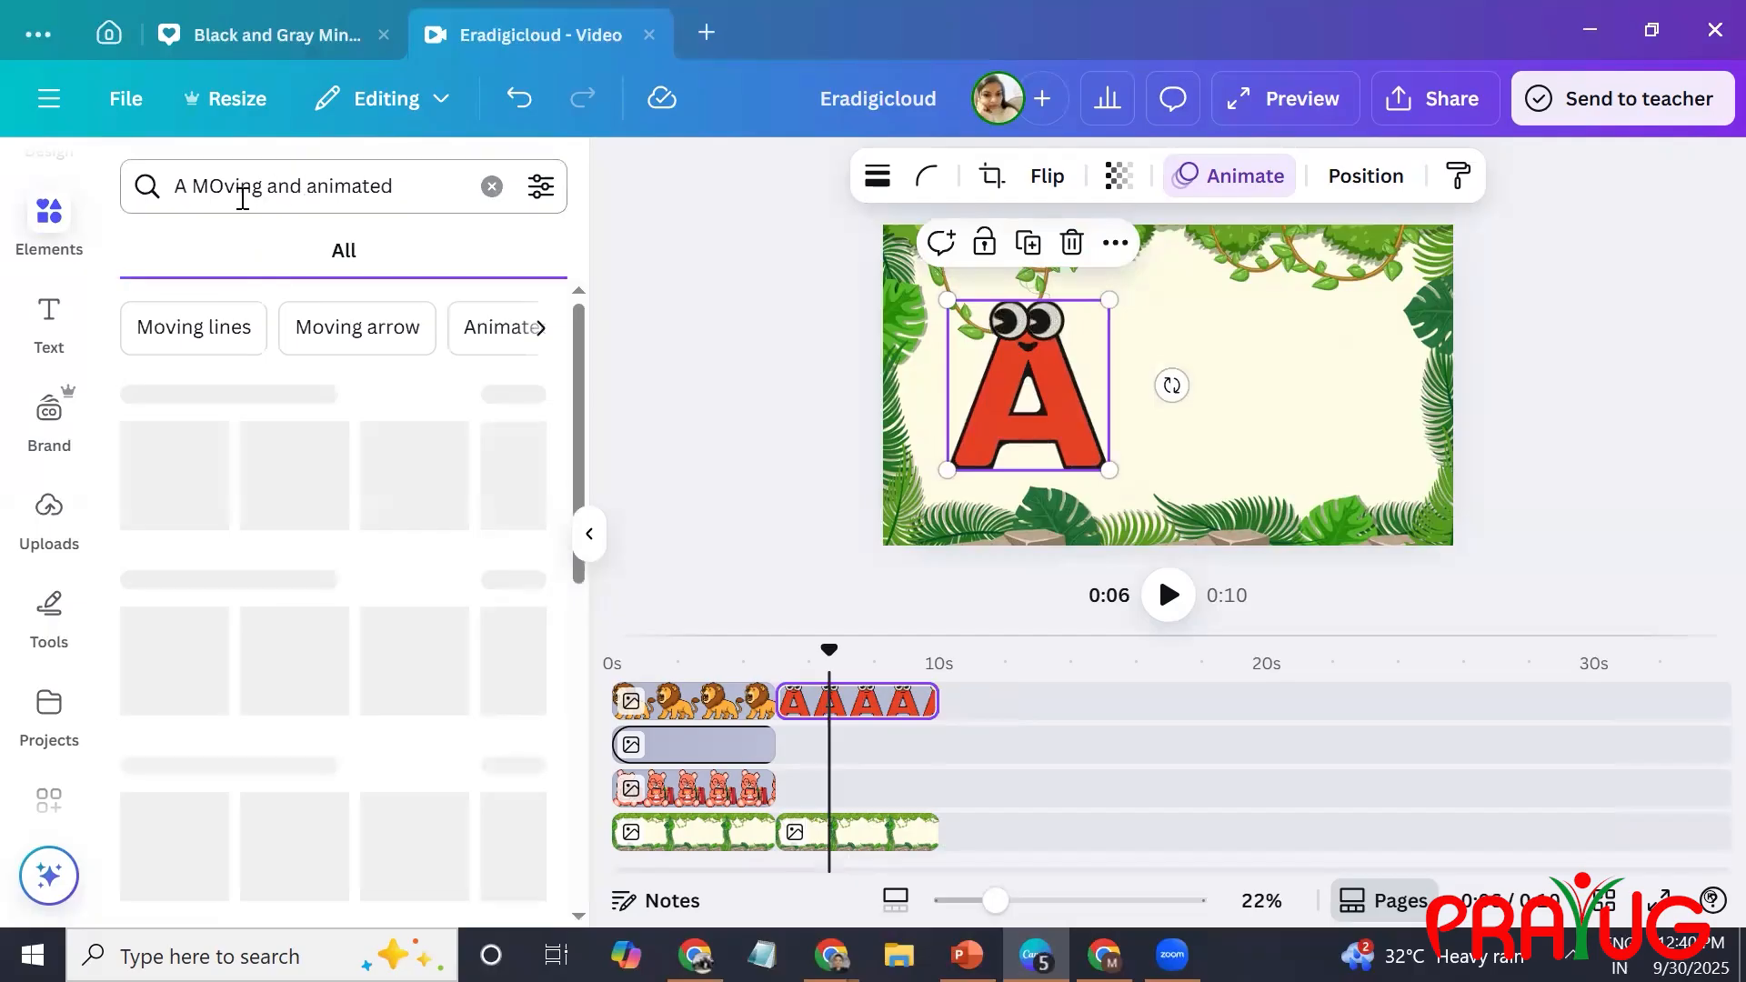
{"action": "double_click", "coordinate": [183, 186]}
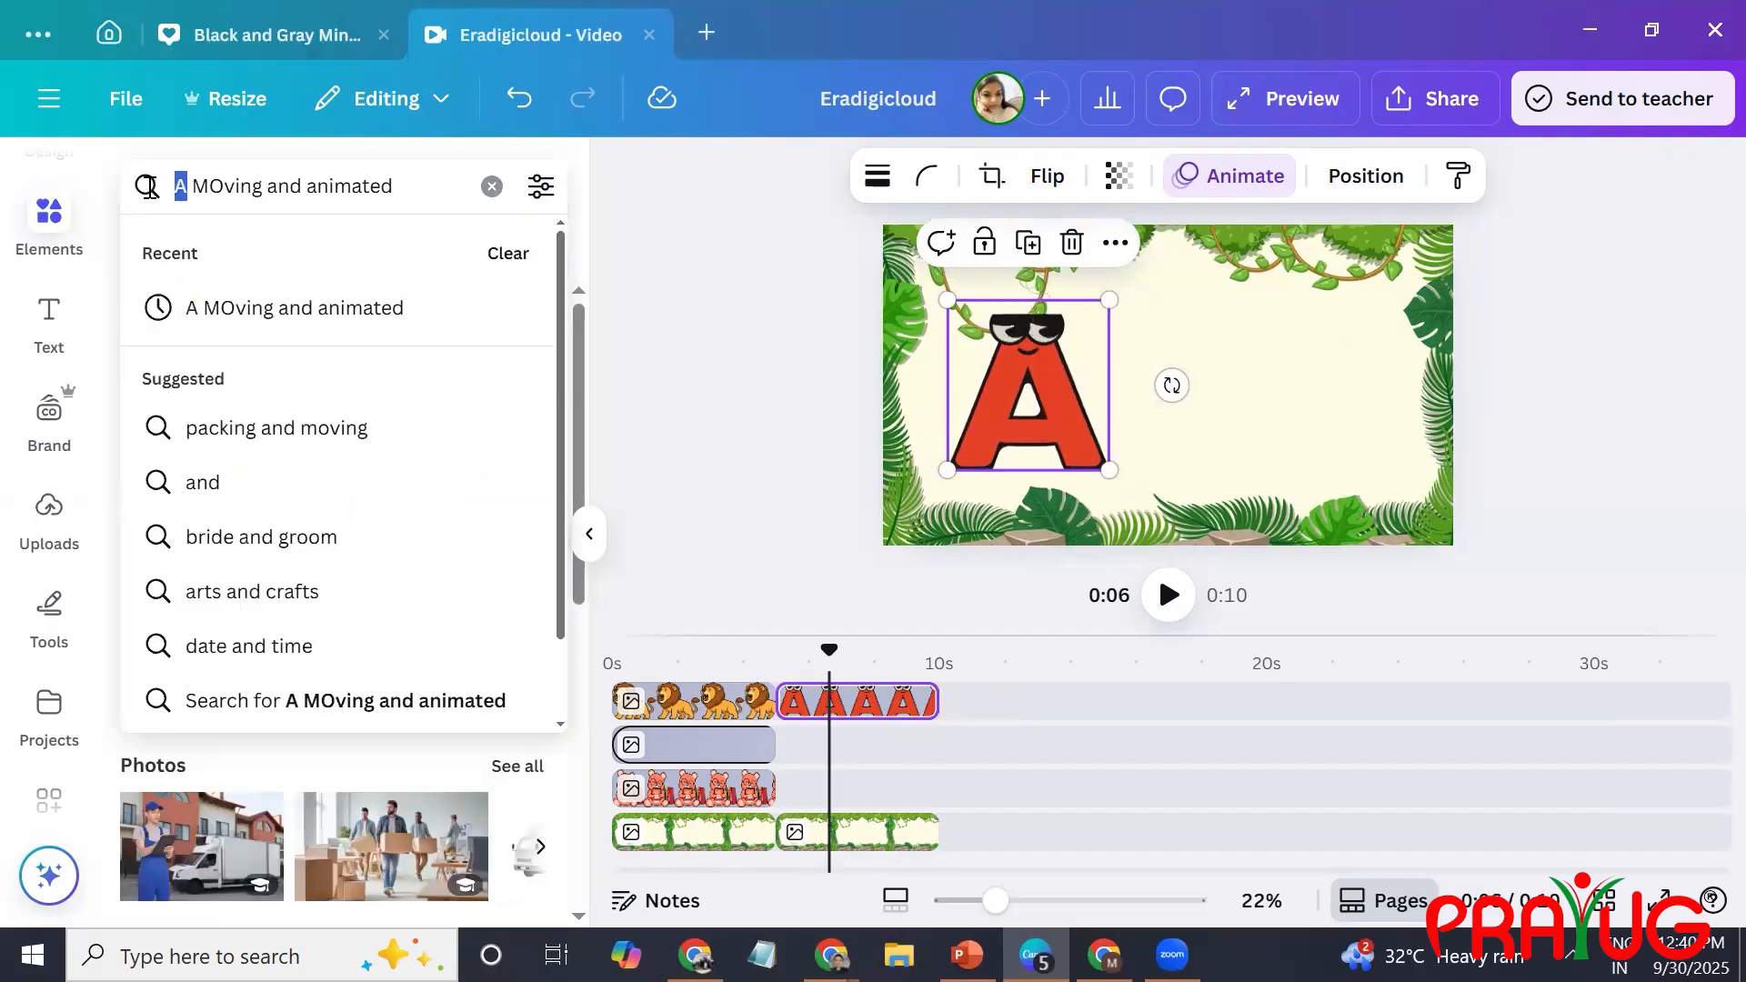
{"action": "type", "text": "apple"}
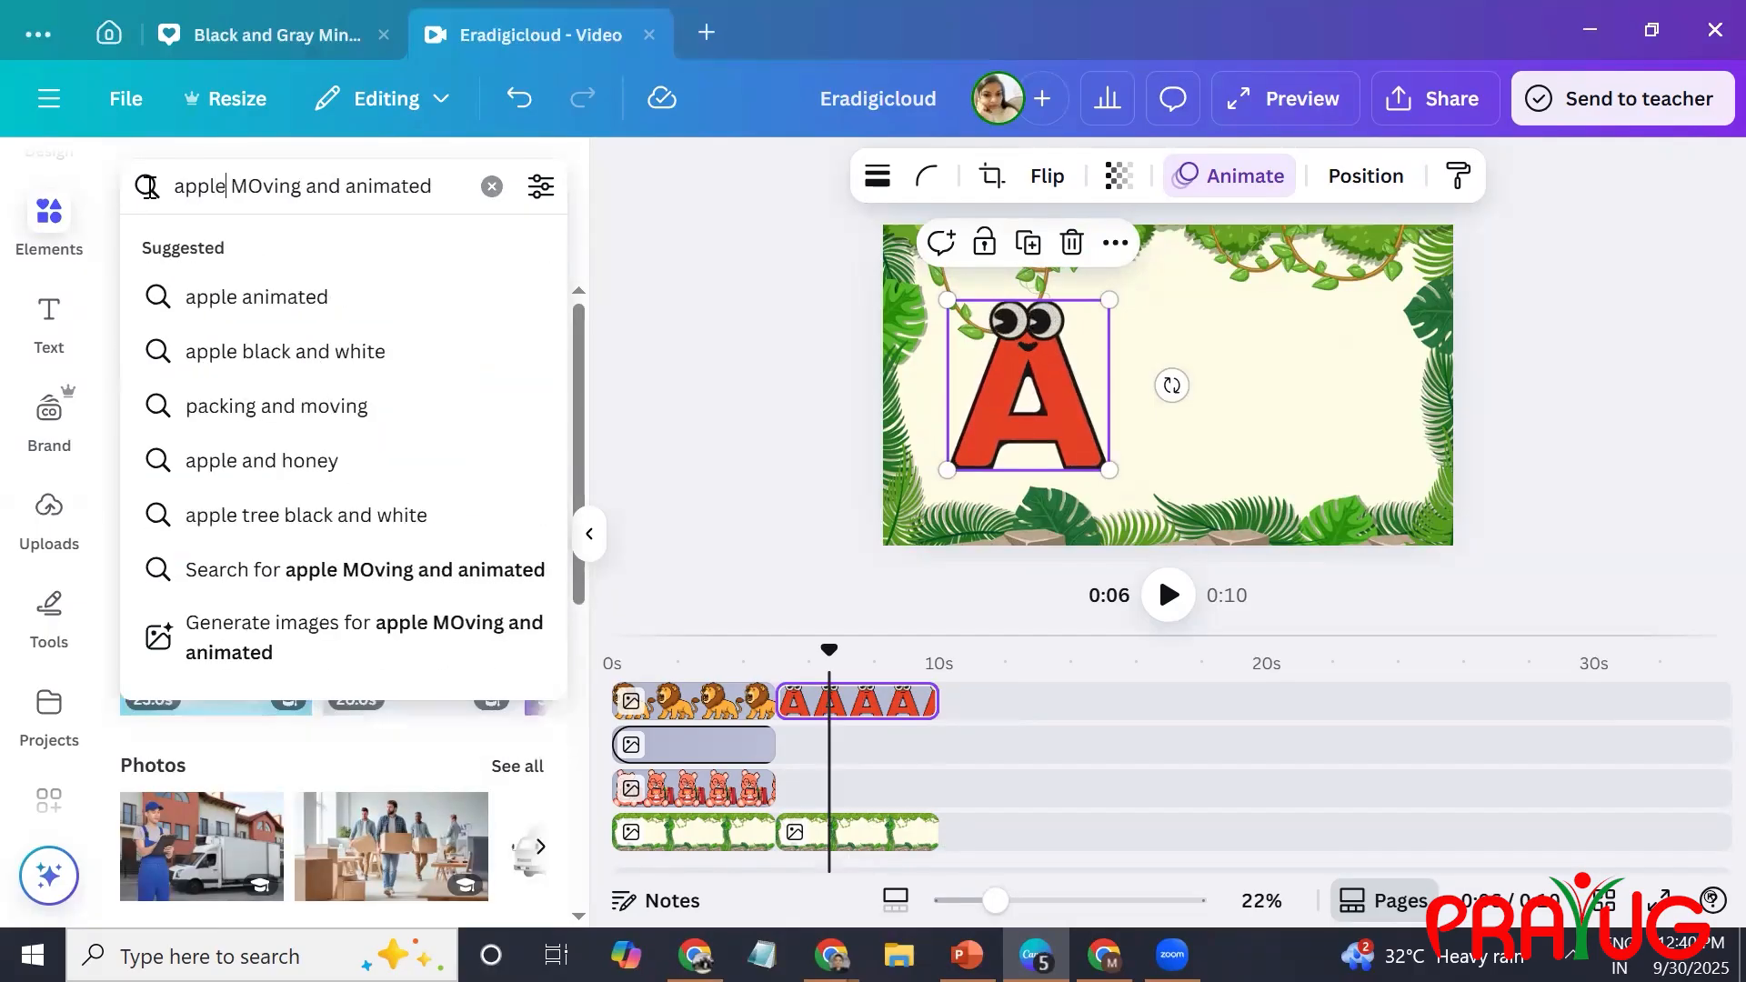
{"action": "key", "text": "Return"}
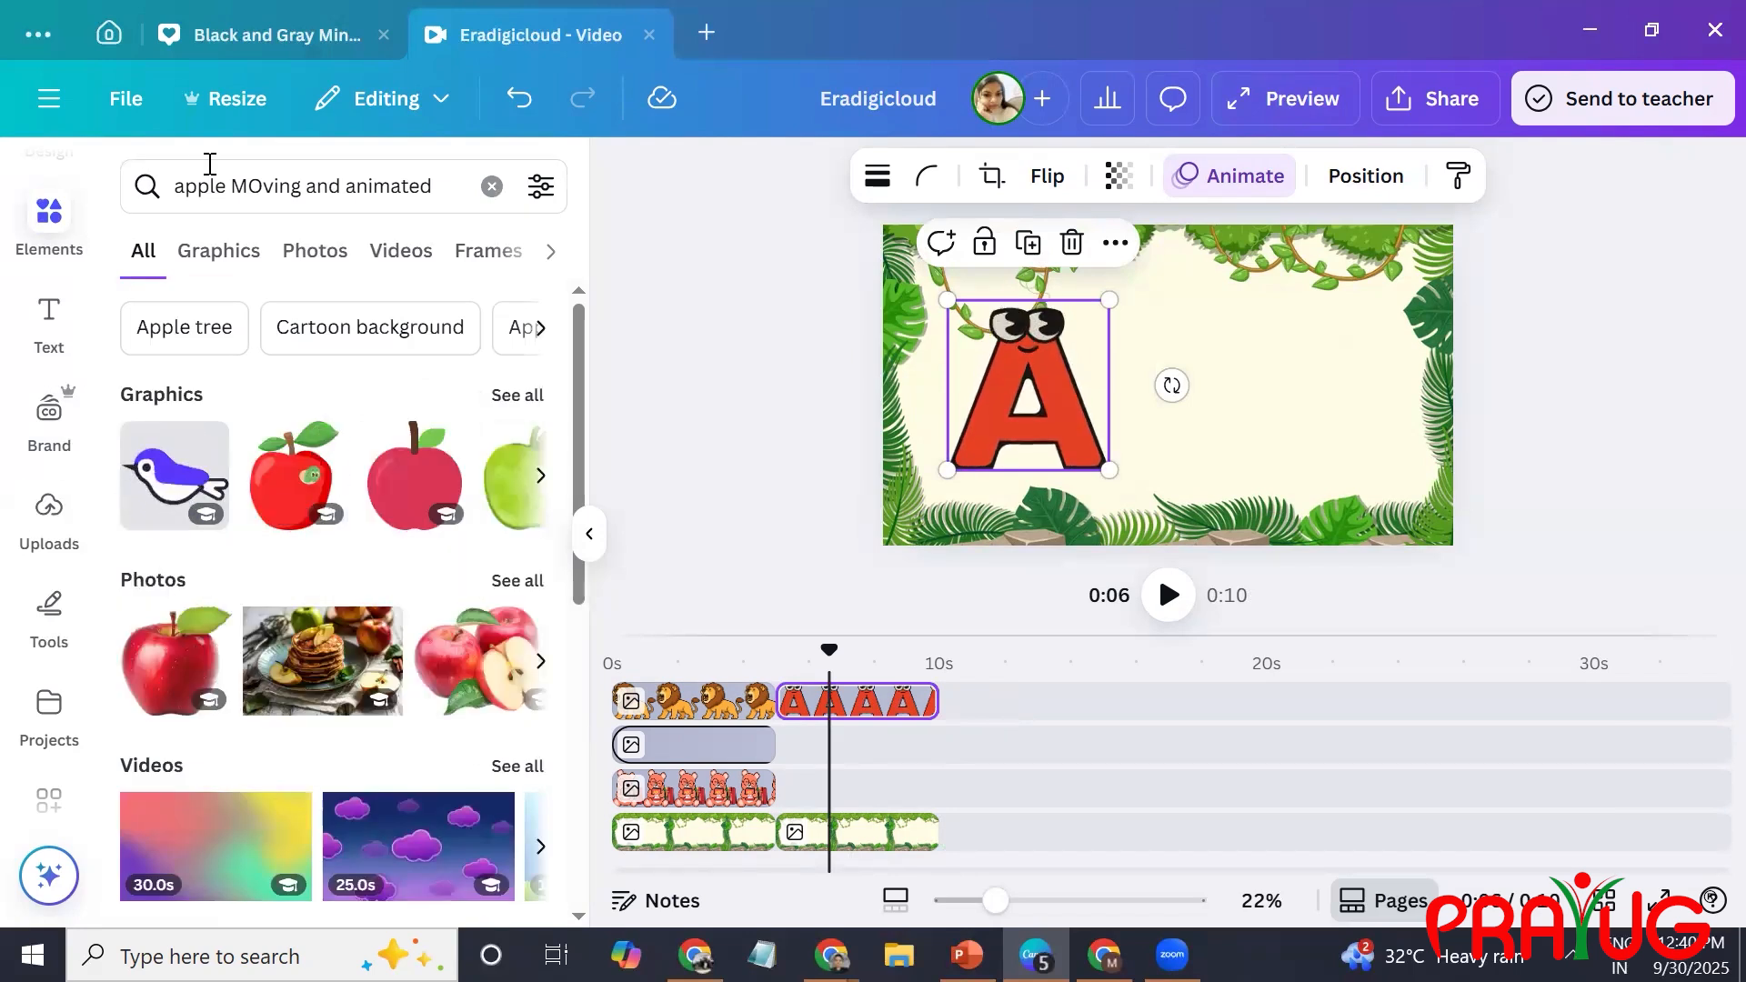
{"action": "left_click", "coordinate": [219, 257]}
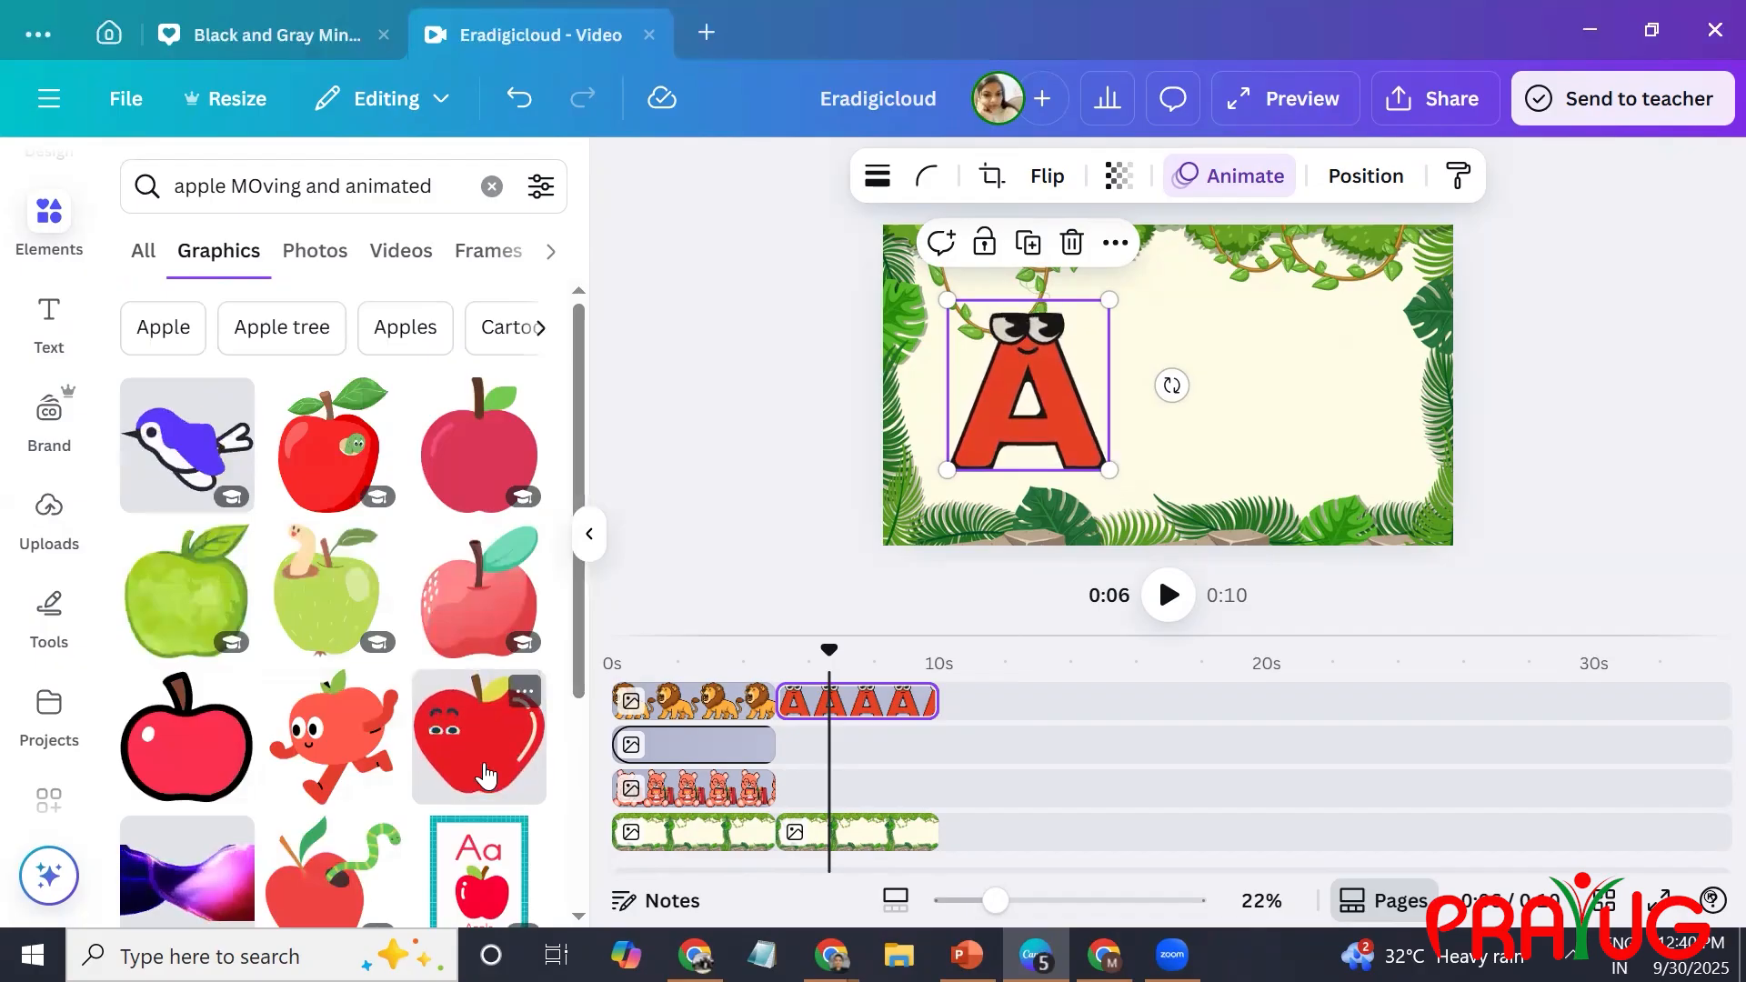
Add the animated pair of red apples with faces, shrink it, and place it in the right half of the jungle scene.
{"action": "scroll", "coordinate": [573, 807], "scroll_direction": "down", "scroll_amount": 10}
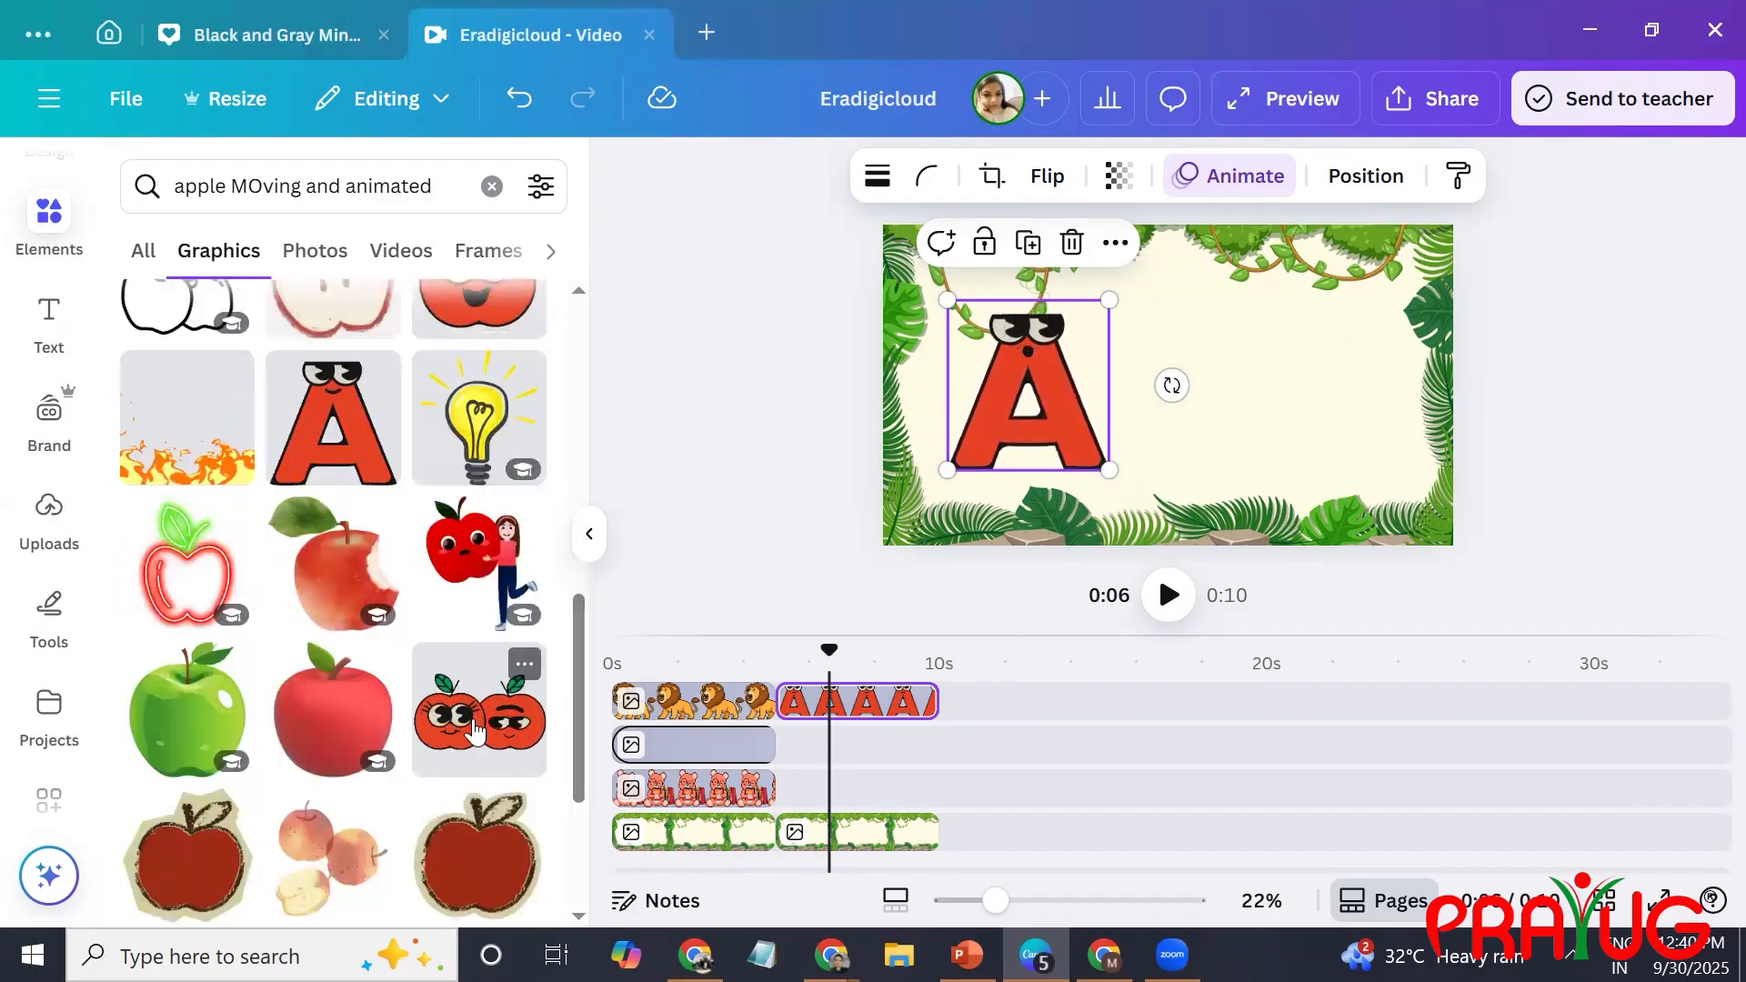
{"action": "left_click", "coordinate": [474, 730]}
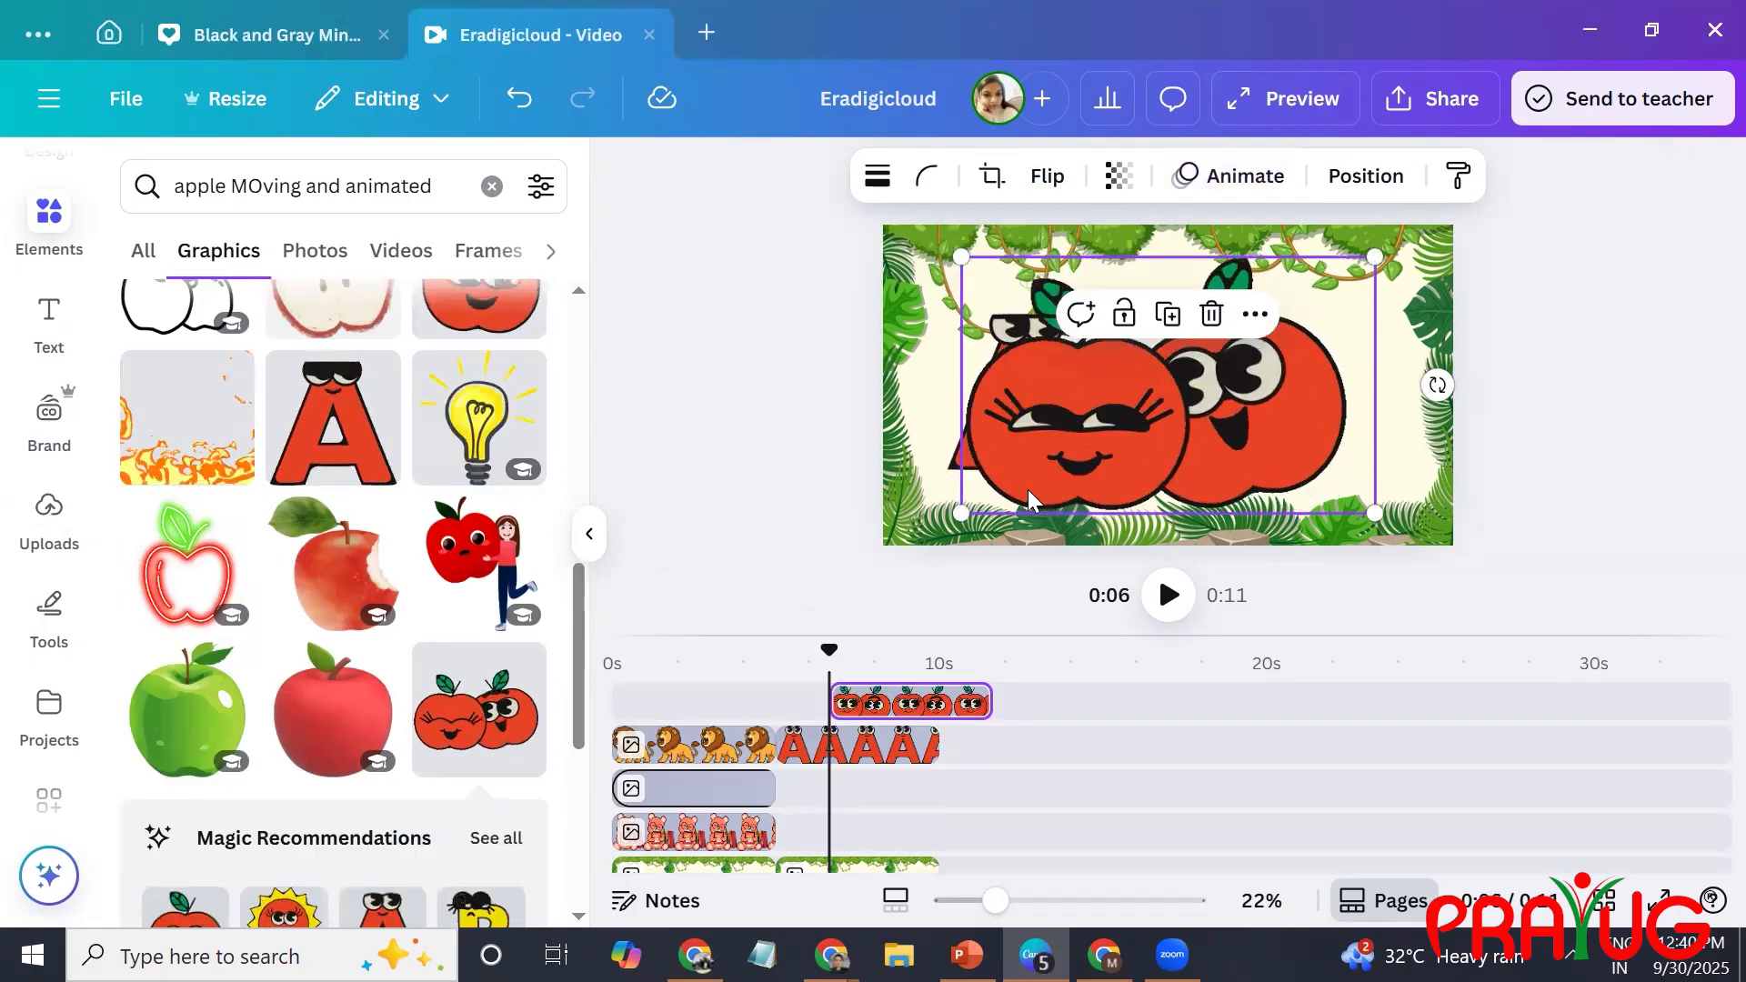
{"action": "left_click_drag", "start_coordinate": [1096, 458], "coordinate": [1310, 420]}
Search the graphics for "base MOving and animated", add the animated white circle, and fit it at about 531.5 px over the apples.
{"action": "left_click_drag", "start_coordinate": [436, 185], "coordinate": [143, 213]}
{"action": "left_click", "coordinate": [244, 189]}
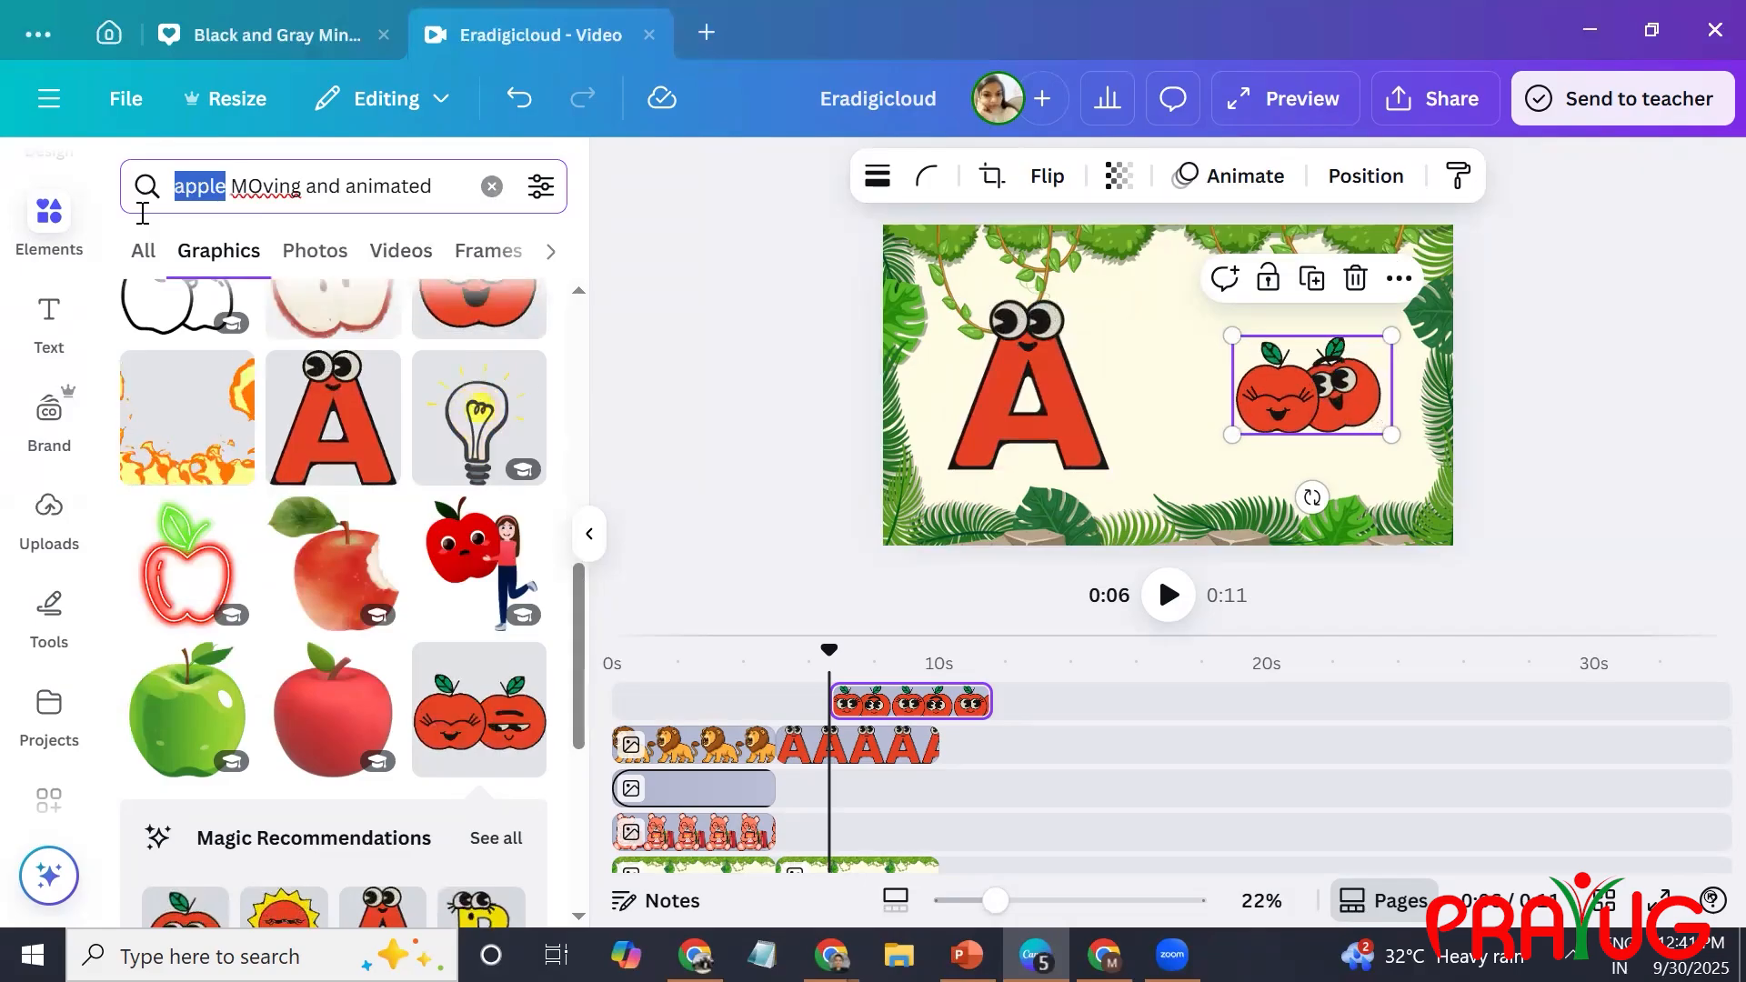
{"action": "type", "text": "base"}
{"action": "key", "text": "Return"}
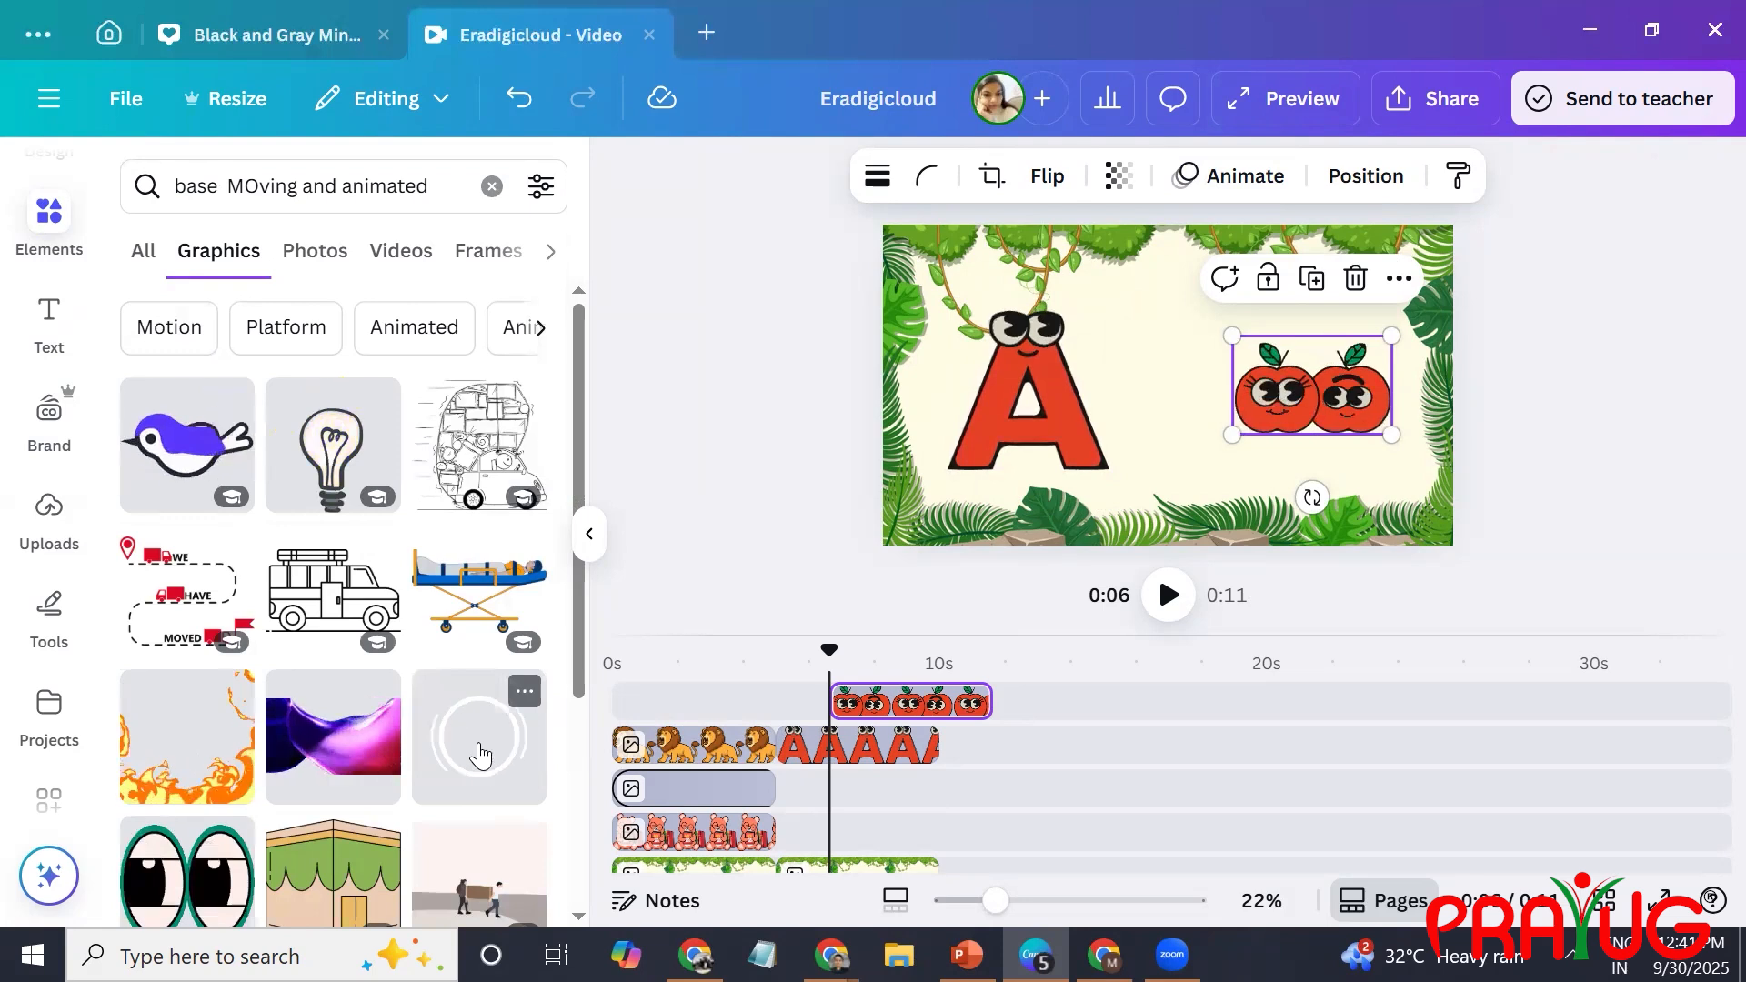
{"action": "left_click", "coordinate": [480, 756]}
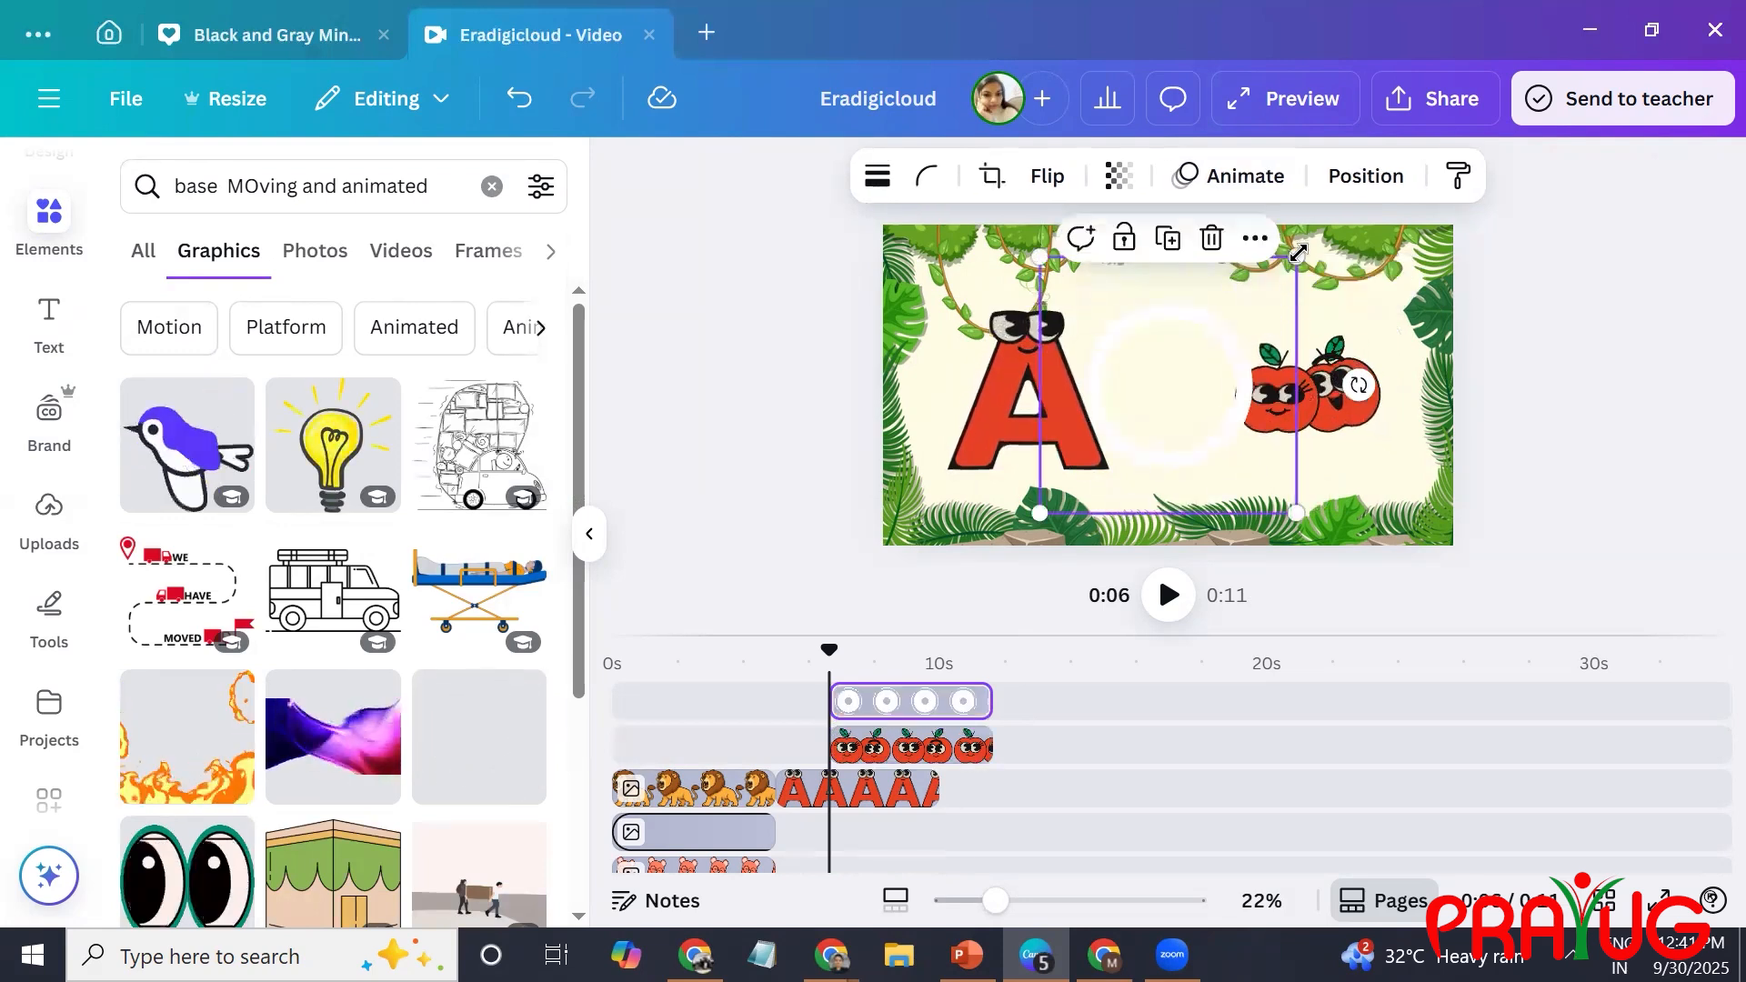
{"action": "left_click_drag", "start_coordinate": [1297, 257], "coordinate": [1342, 341]}
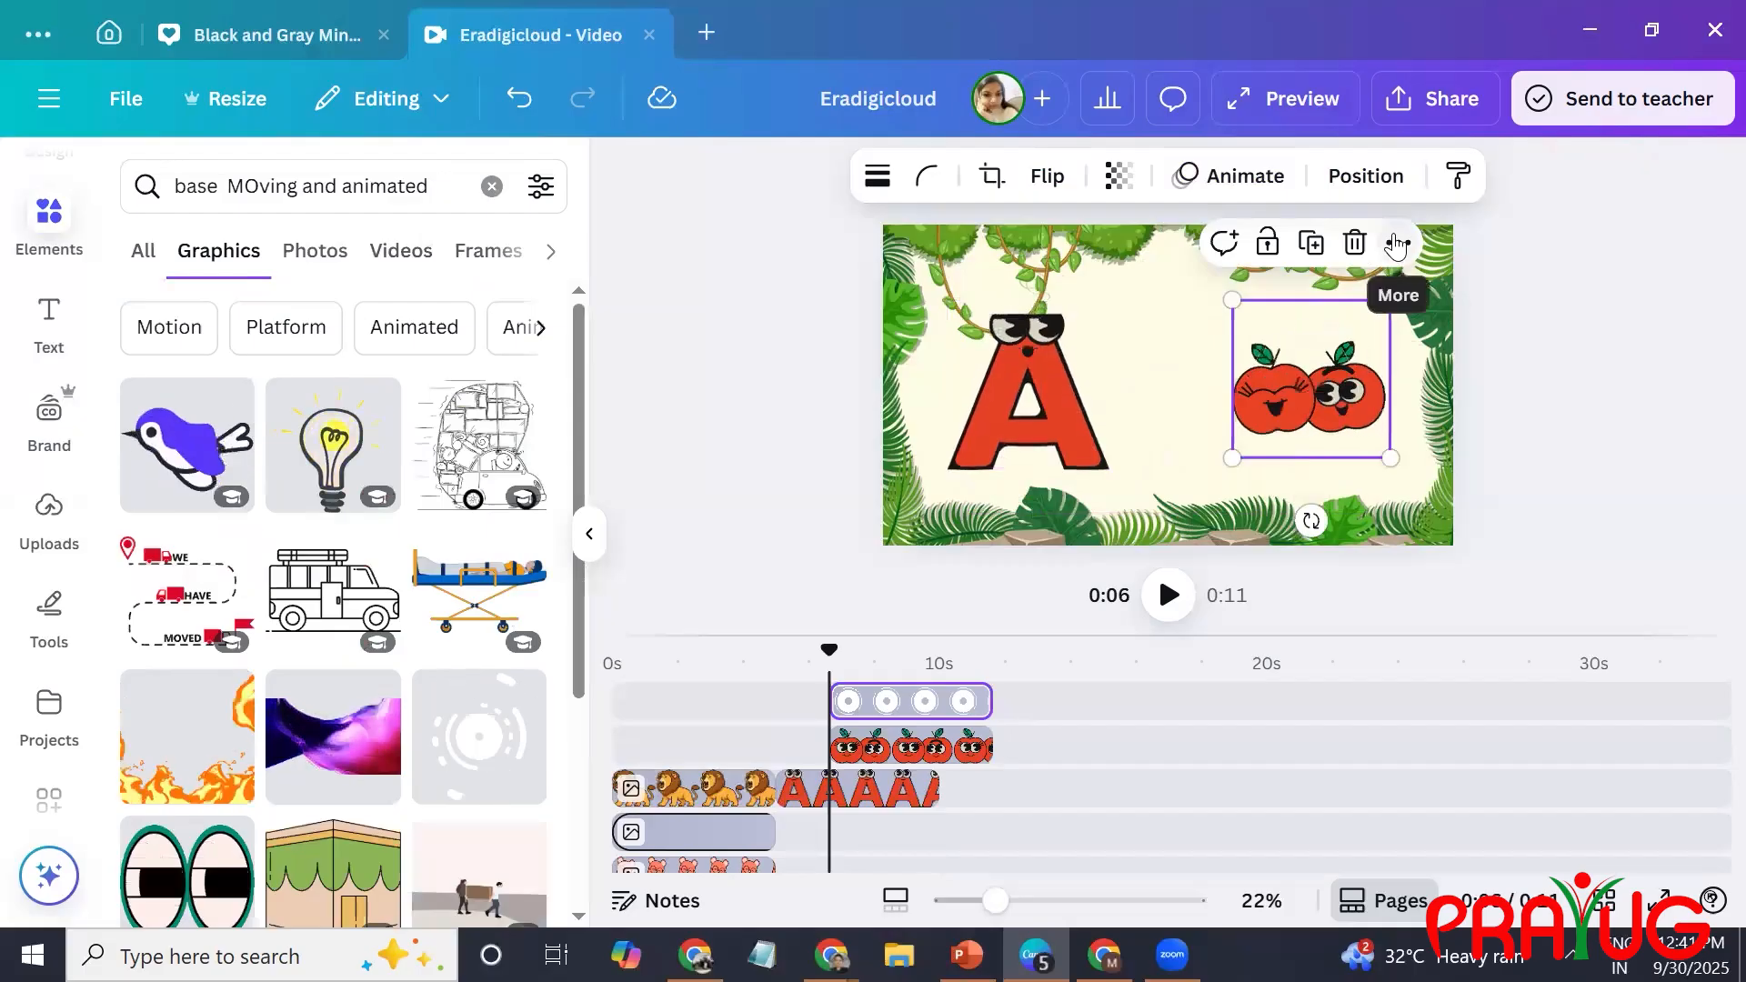
Rearrange the white circle's layer order so it sits behind the apples but in front of the jungle background.
{"action": "left_click", "coordinate": [1397, 244]}
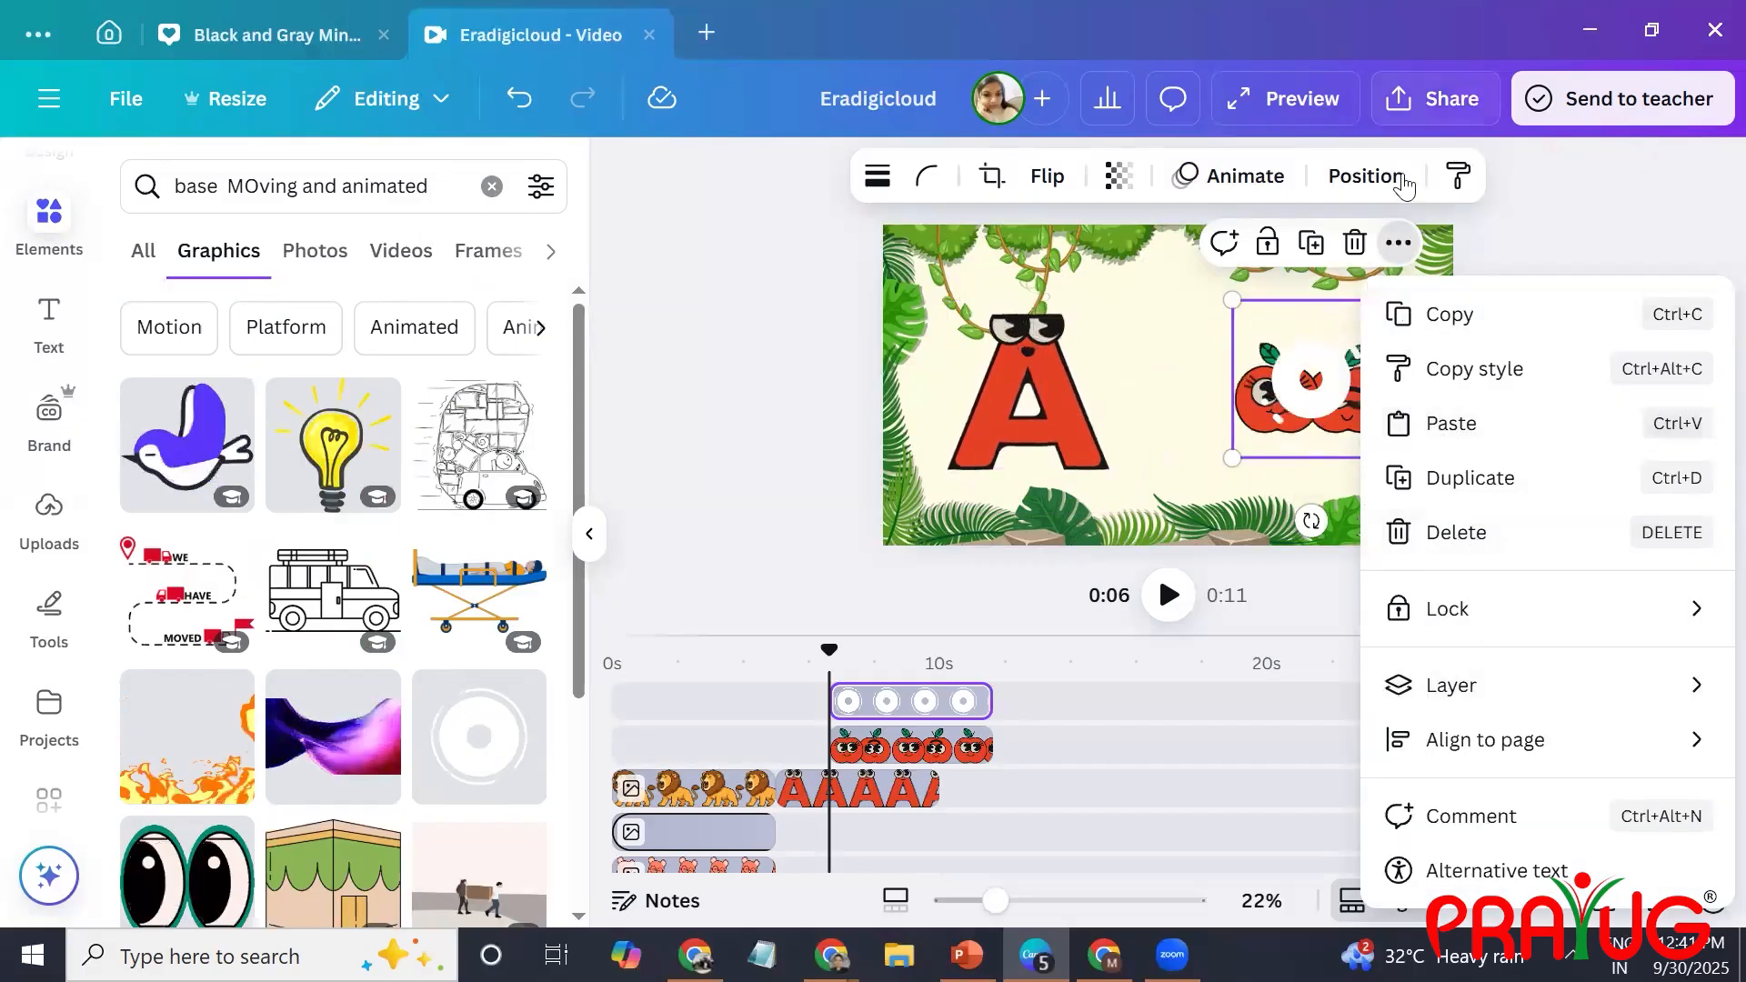
{"action": "left_click", "coordinate": [1367, 174]}
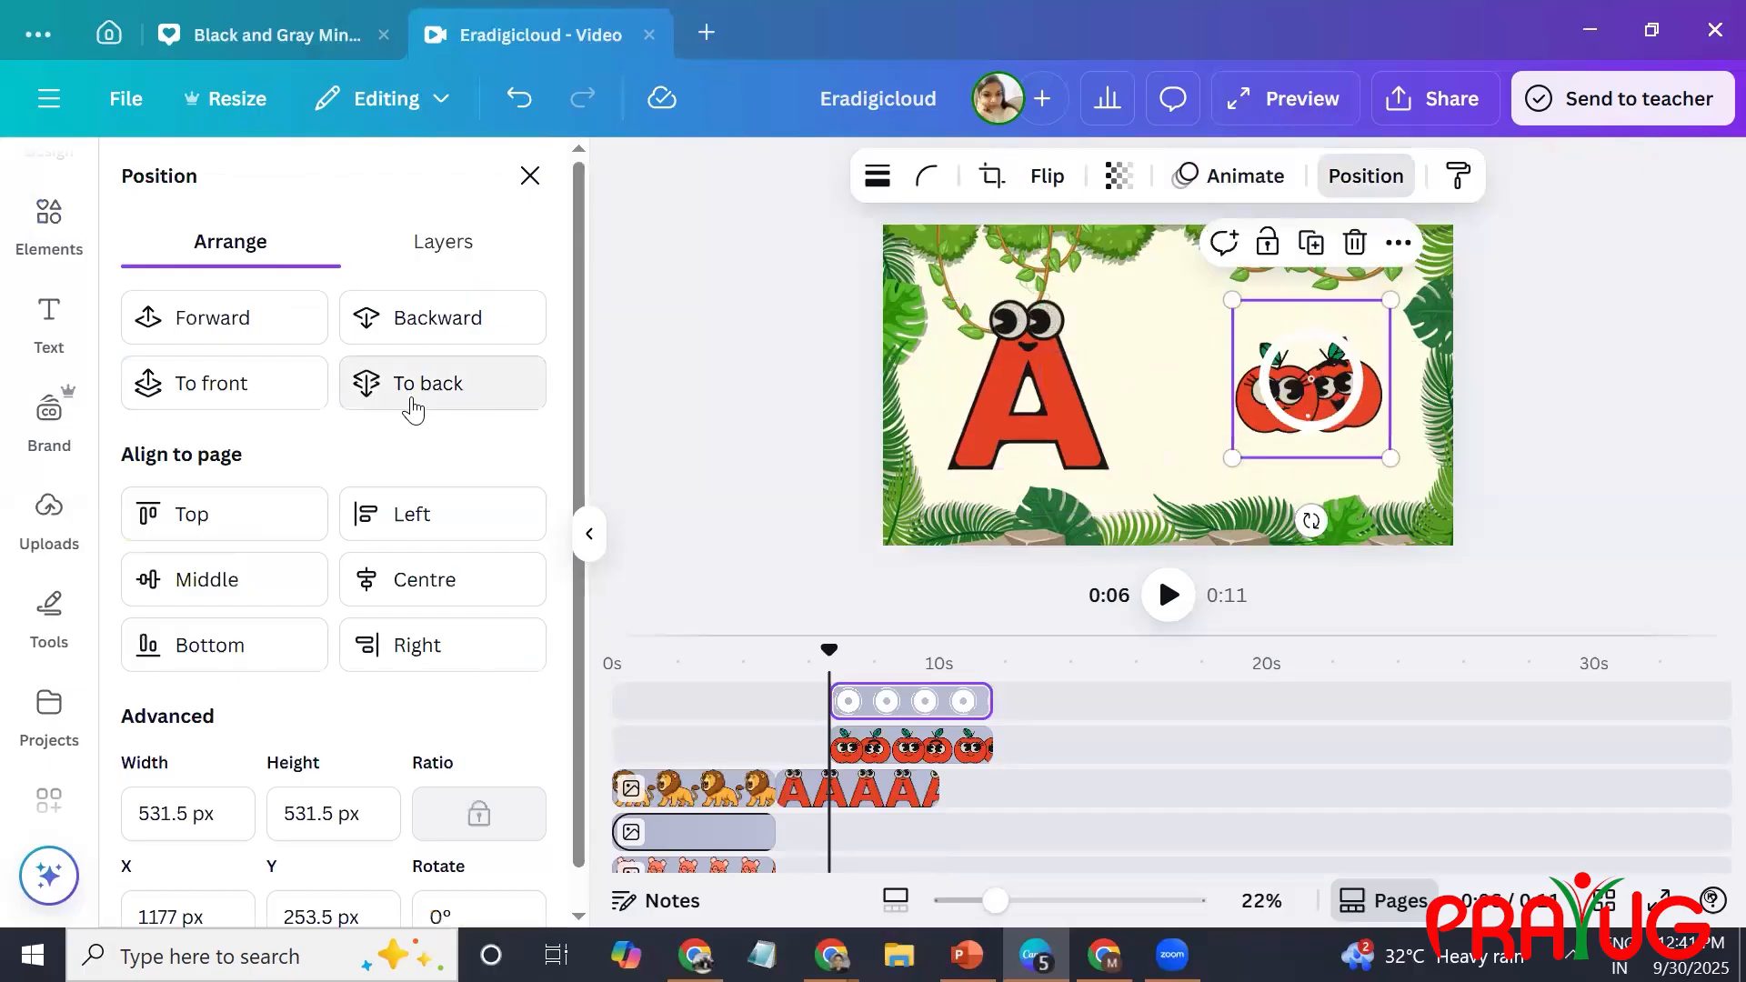
{"action": "left_click", "coordinate": [406, 385]}
{"action": "left_click", "coordinate": [261, 337]}
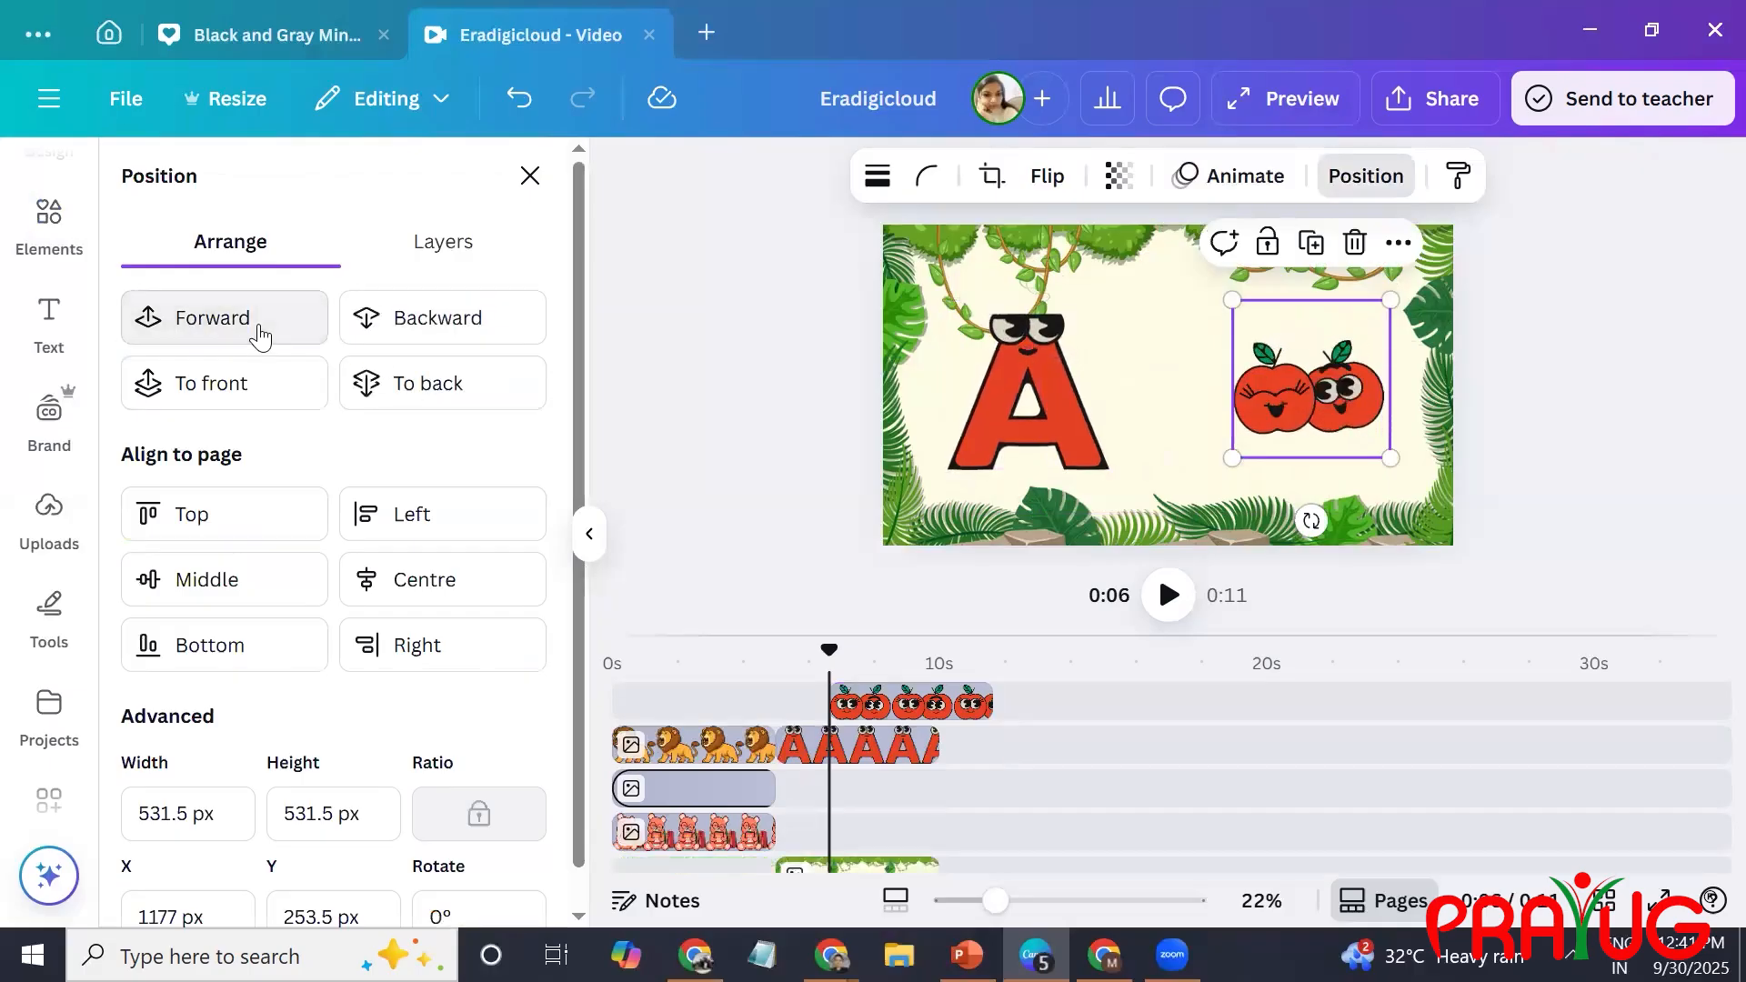
{"action": "left_click", "coordinate": [262, 336]}
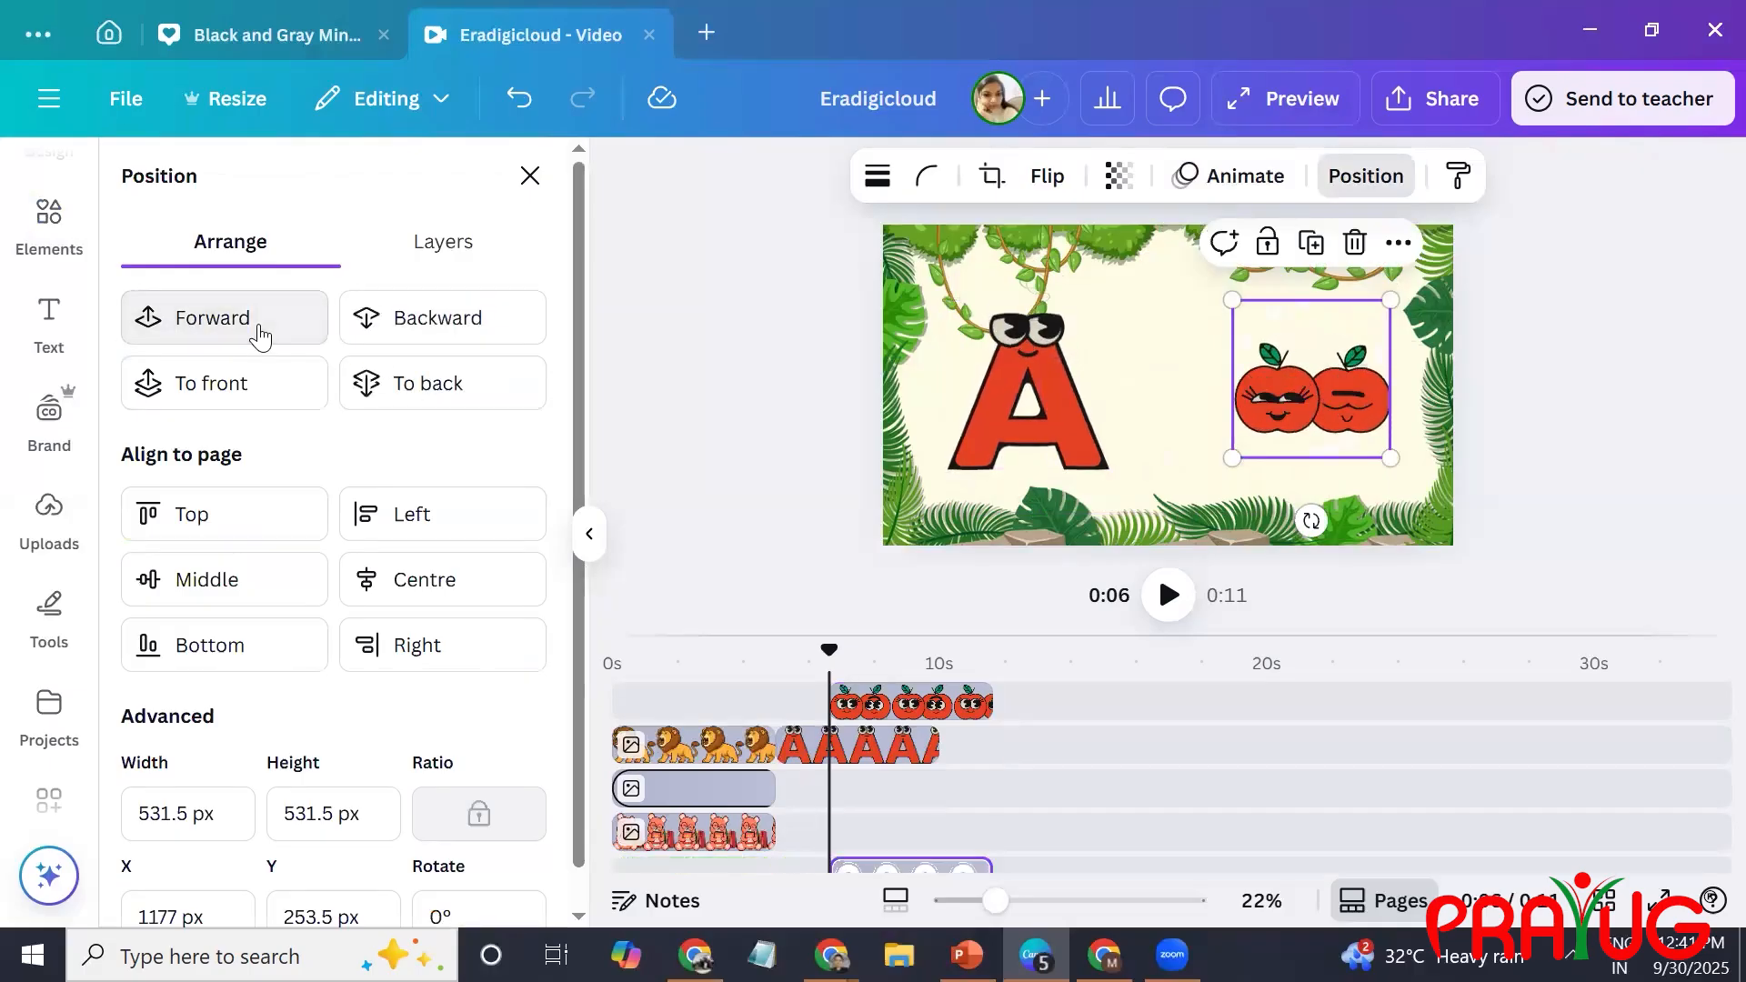
{"action": "left_click", "coordinate": [1673, 493]}
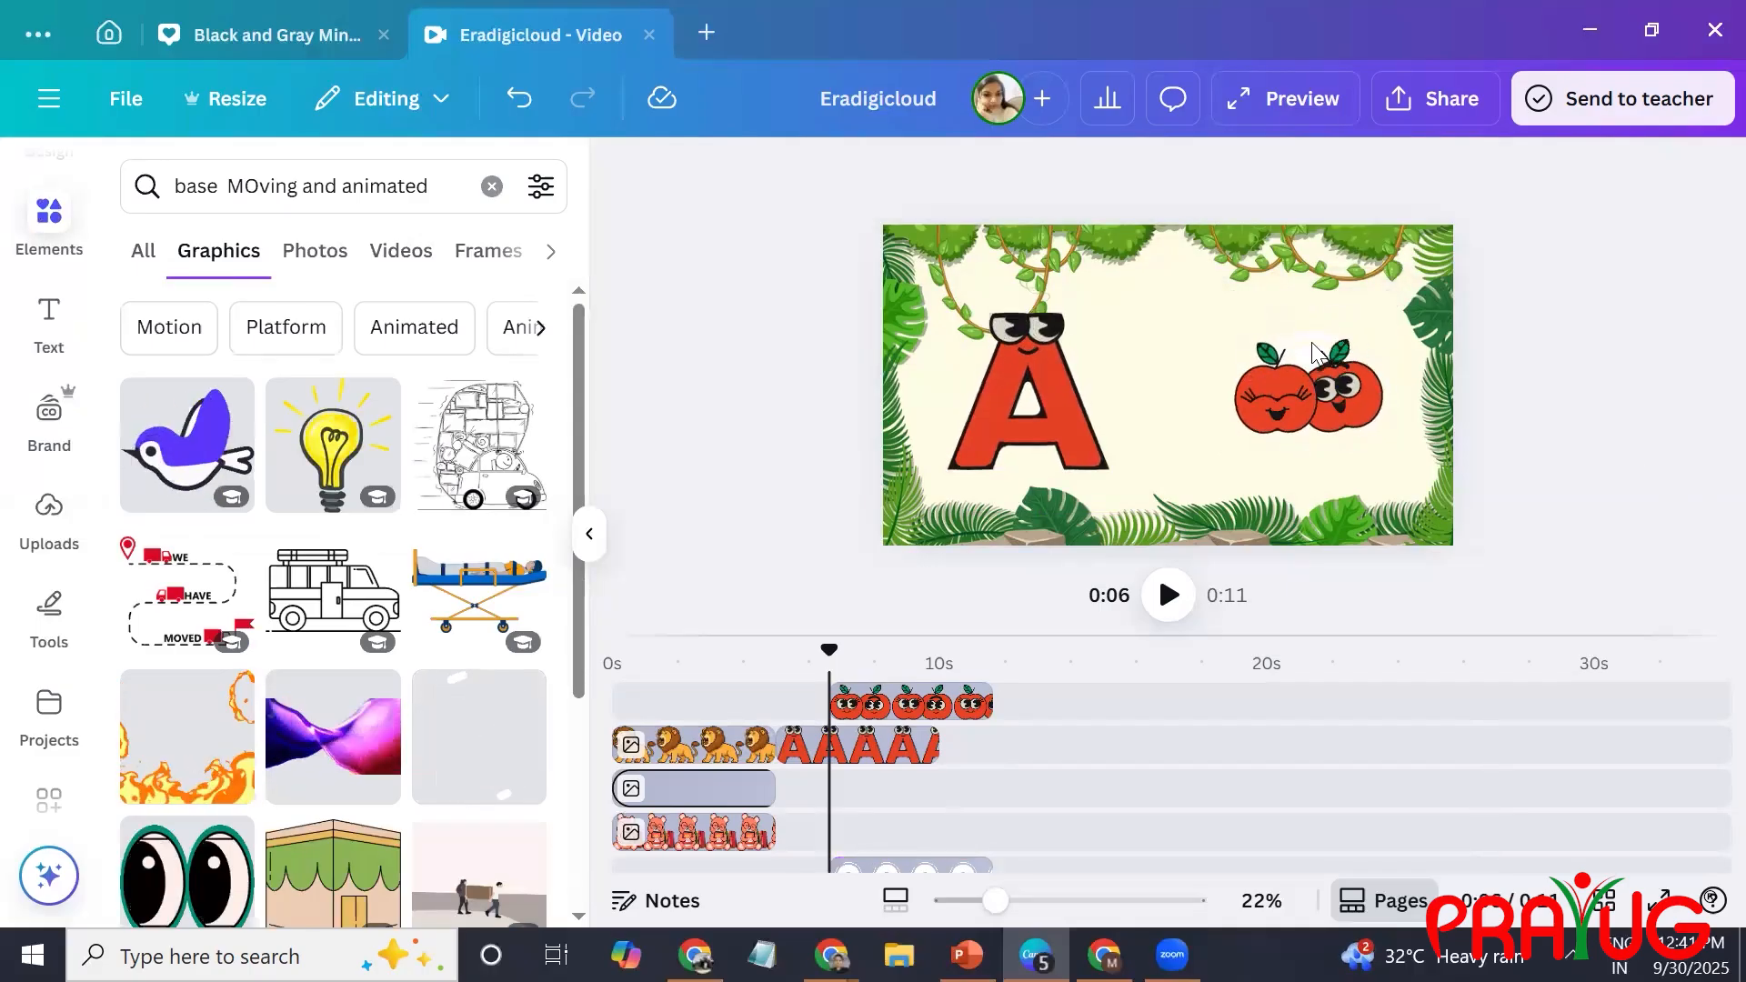
Apply a Pan animation to the white circle with a slow speed and a leftward direction.
{"action": "left_click", "coordinate": [1224, 176]}
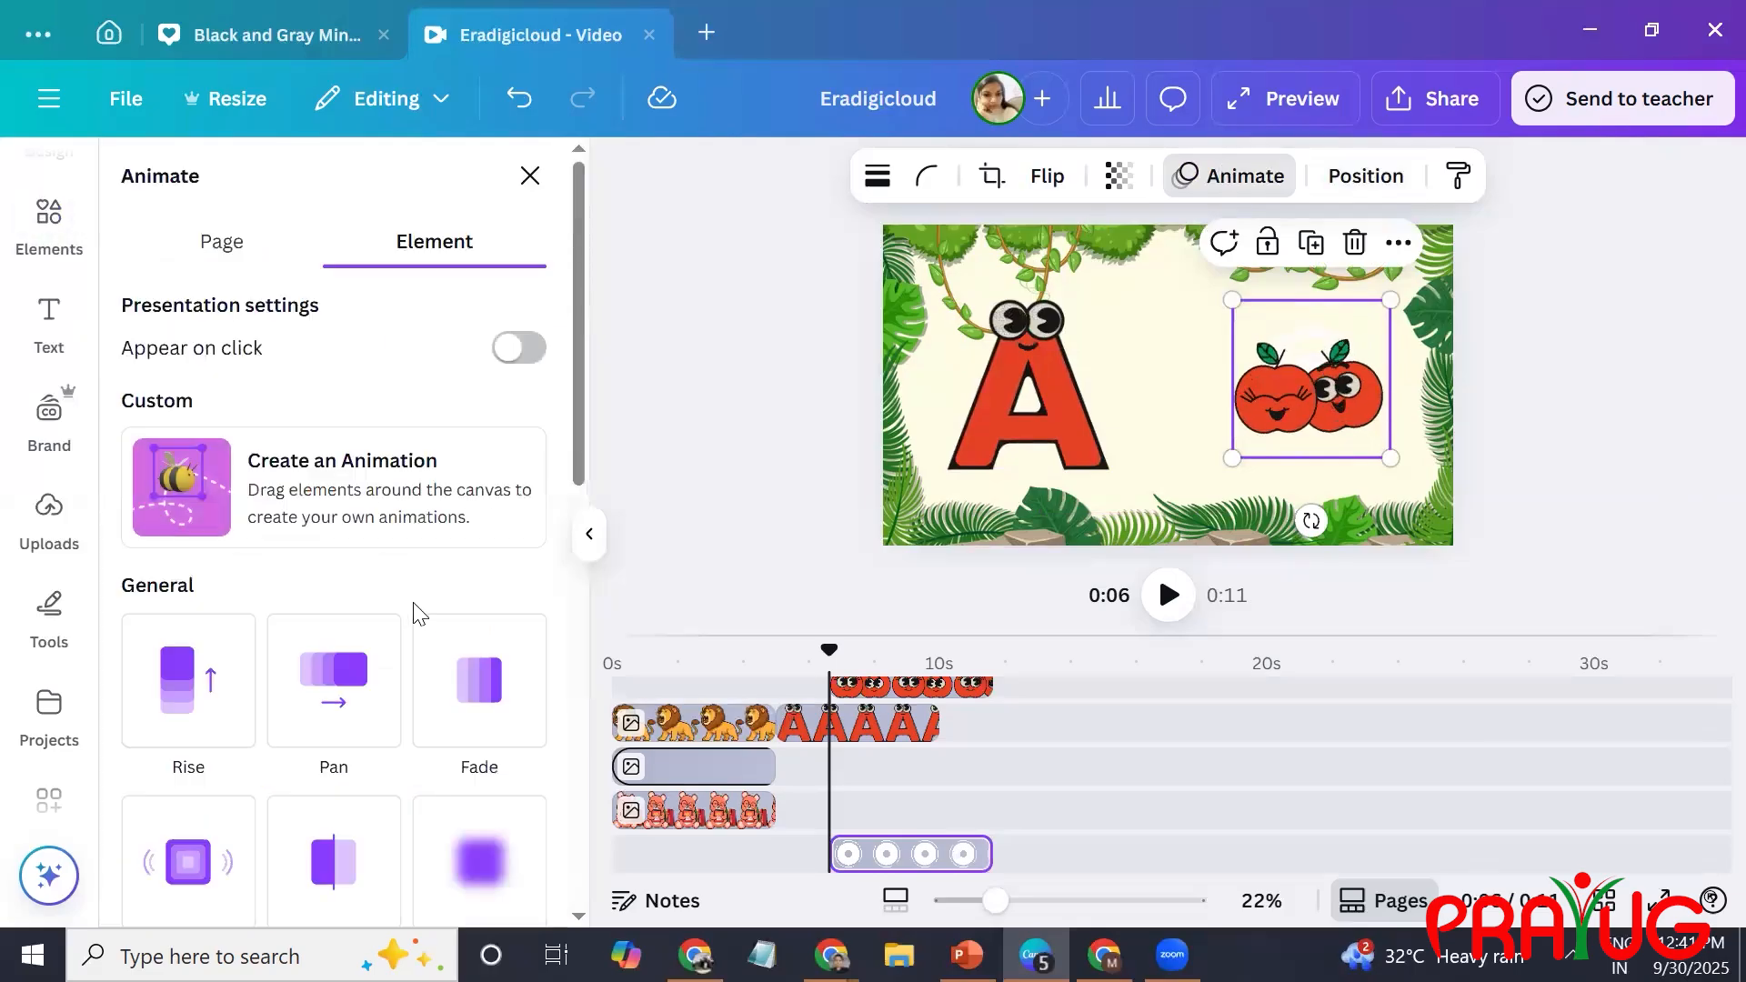
{"action": "left_click", "coordinate": [342, 681]}
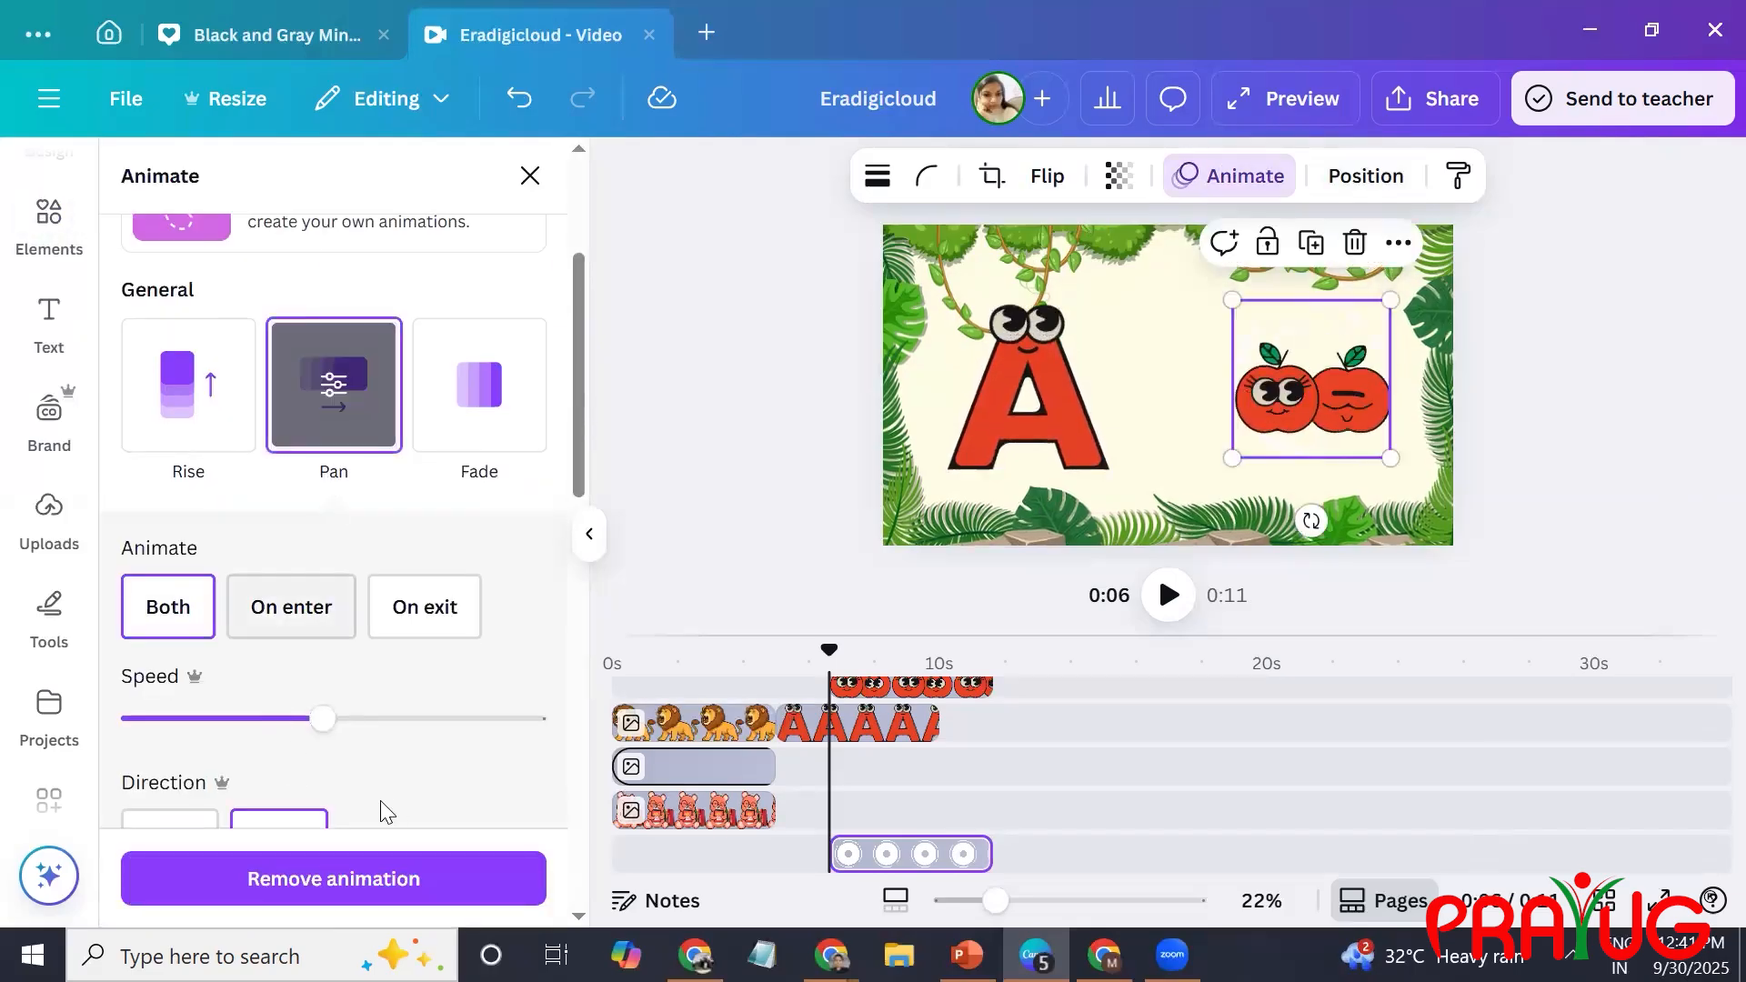
{"action": "scroll", "coordinate": [393, 810], "scroll_direction": "down", "scroll_amount": 1}
{"action": "left_click", "coordinate": [153, 554]}
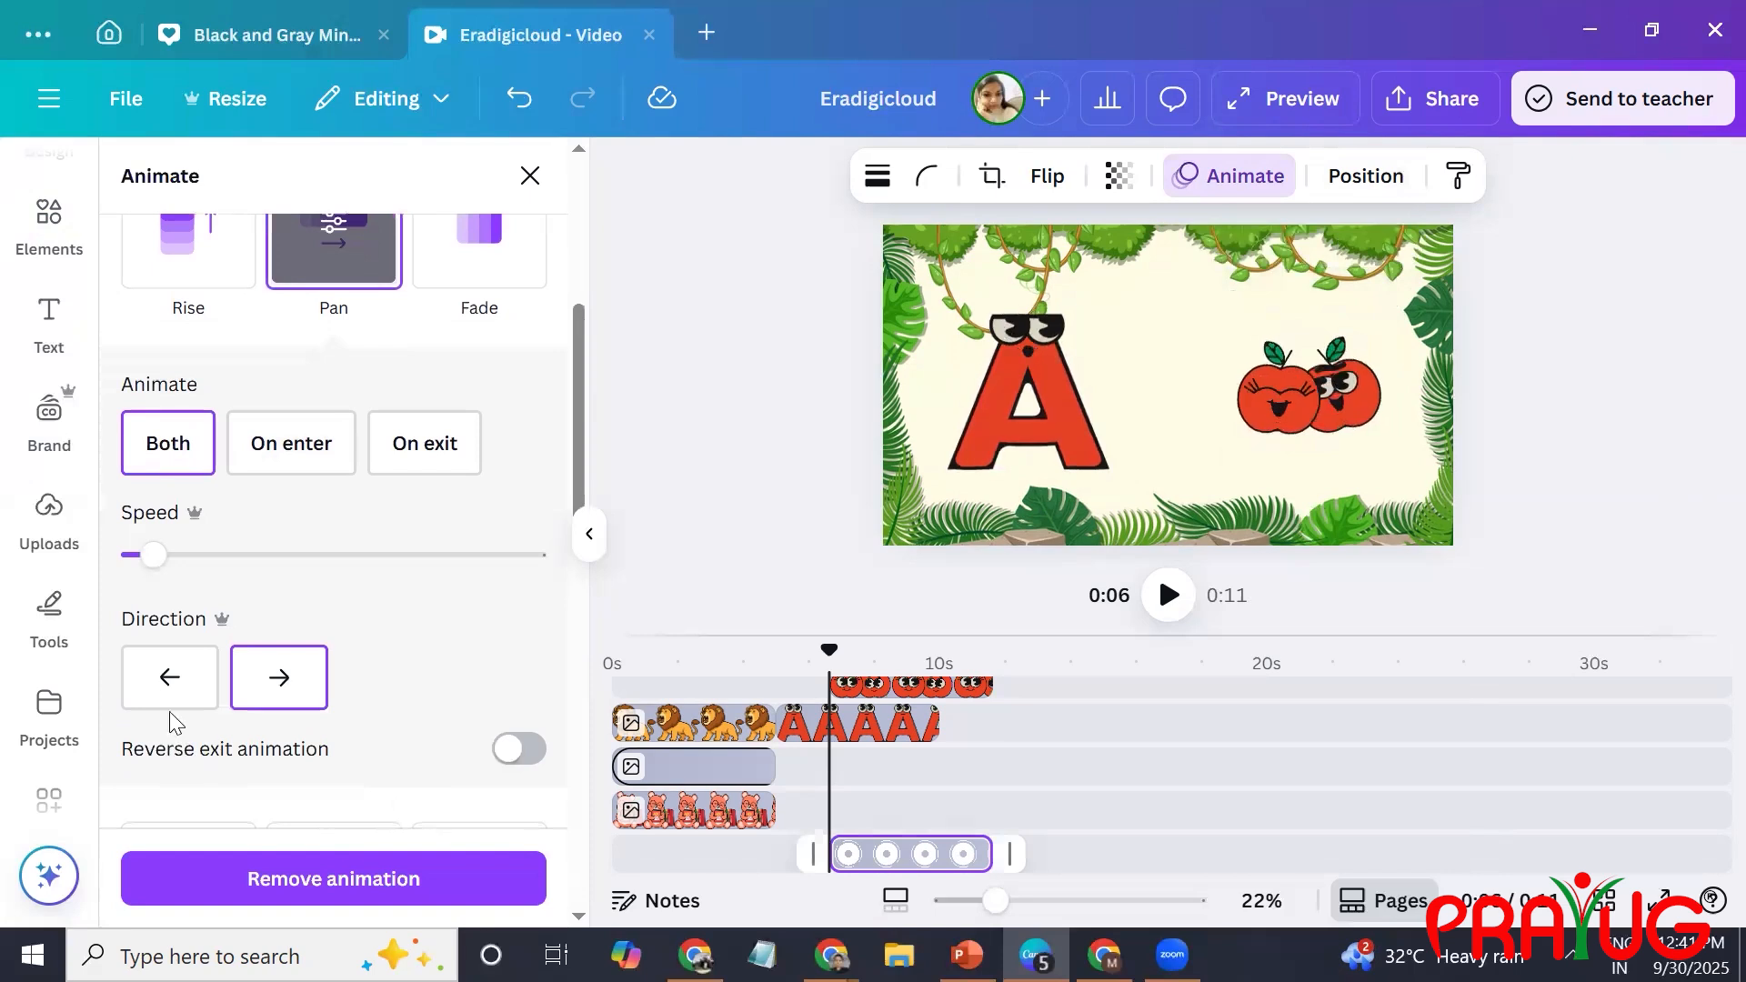
{"action": "left_click", "coordinate": [167, 682]}
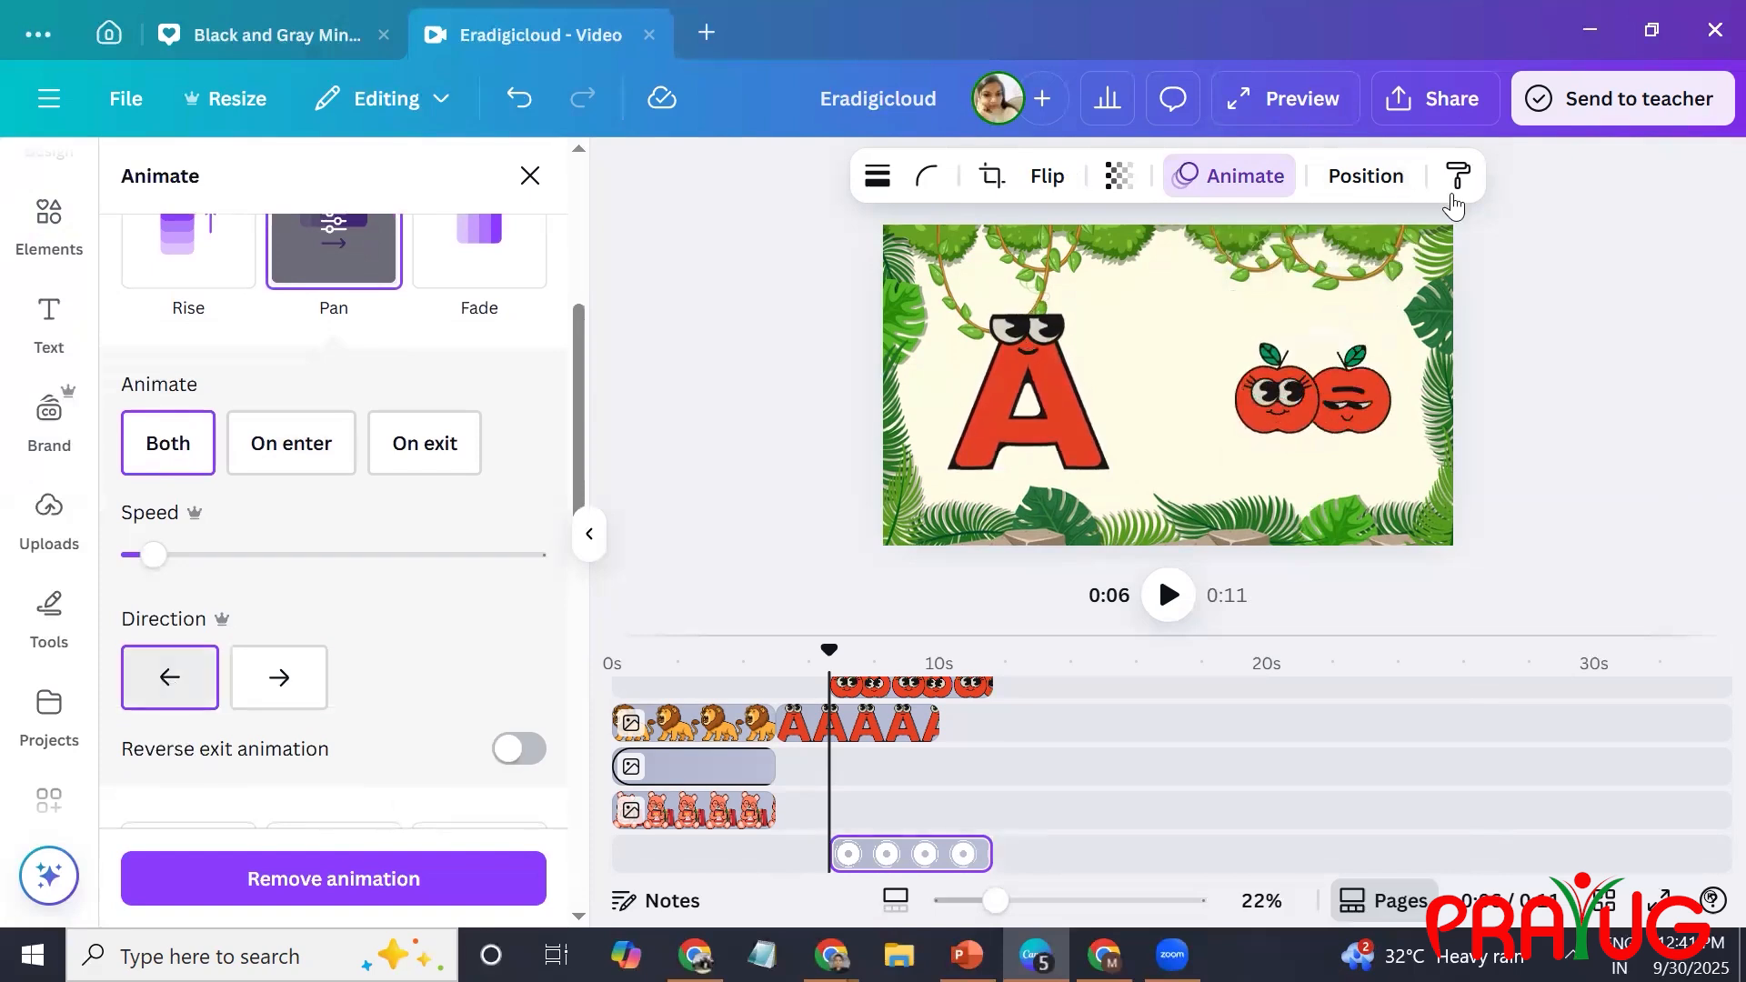
Shorten the apple pair's clip at its end and move it on the timeline so it starts together with the letter A clip.
{"action": "left_click", "coordinate": [1384, 382]}
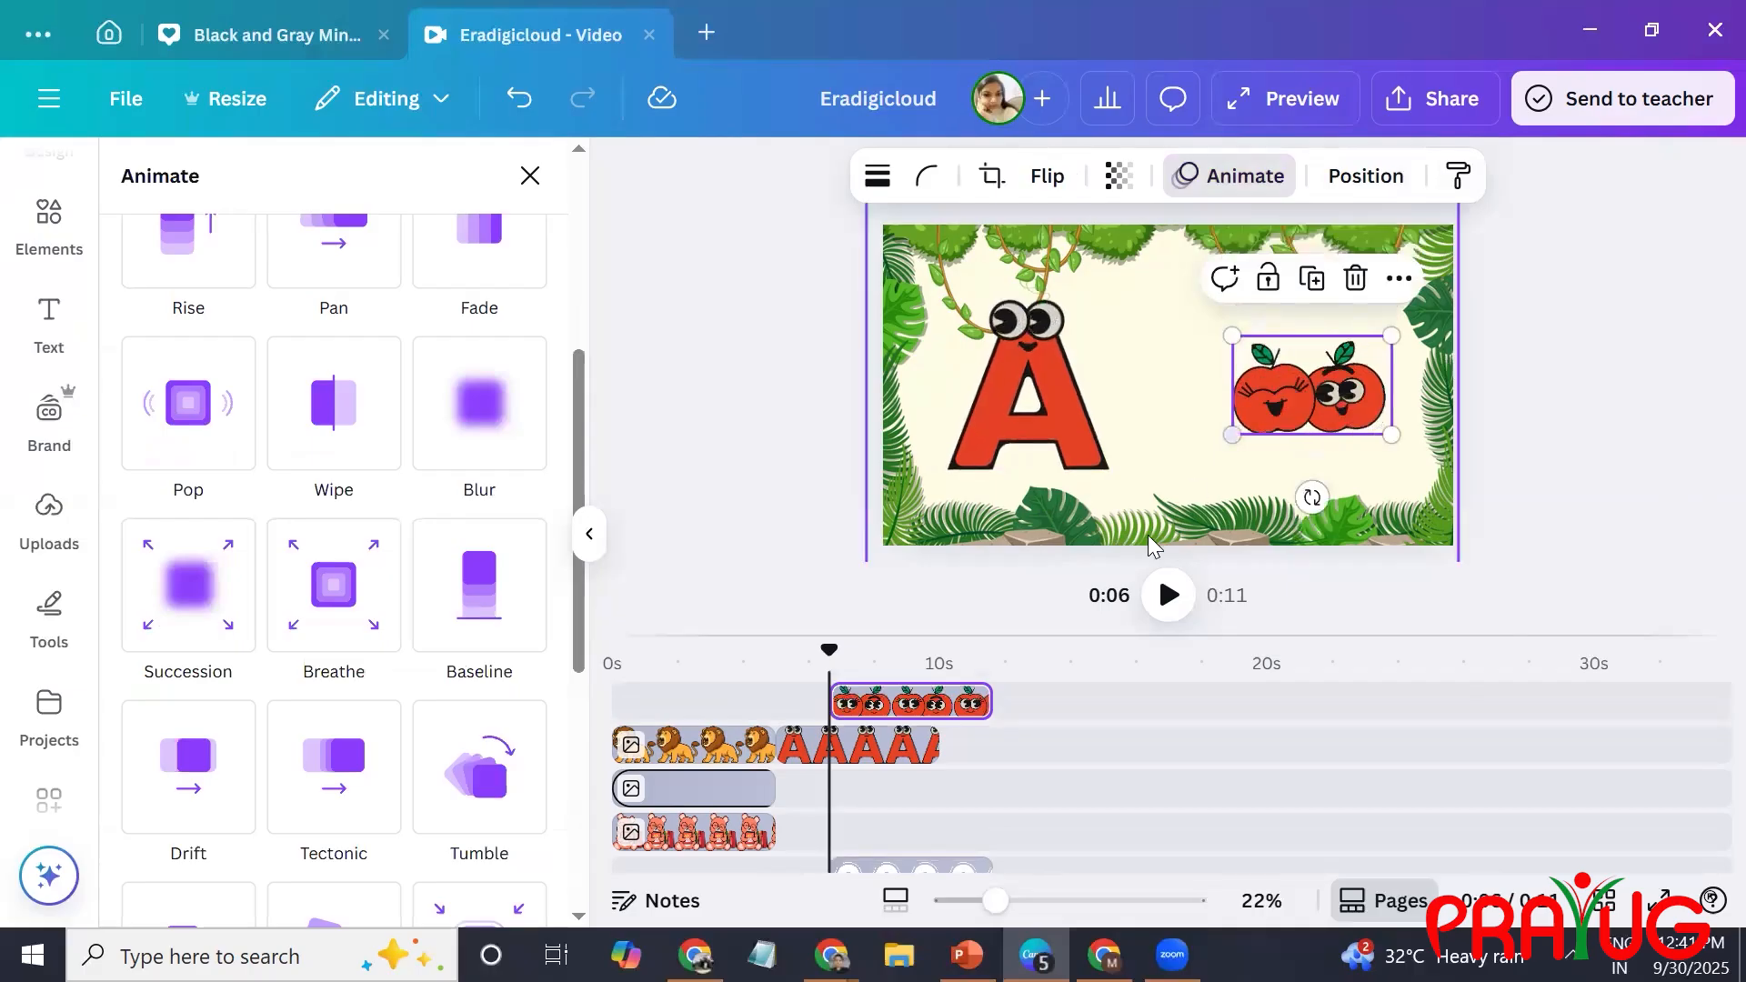
{"action": "left_click", "coordinate": [991, 740]}
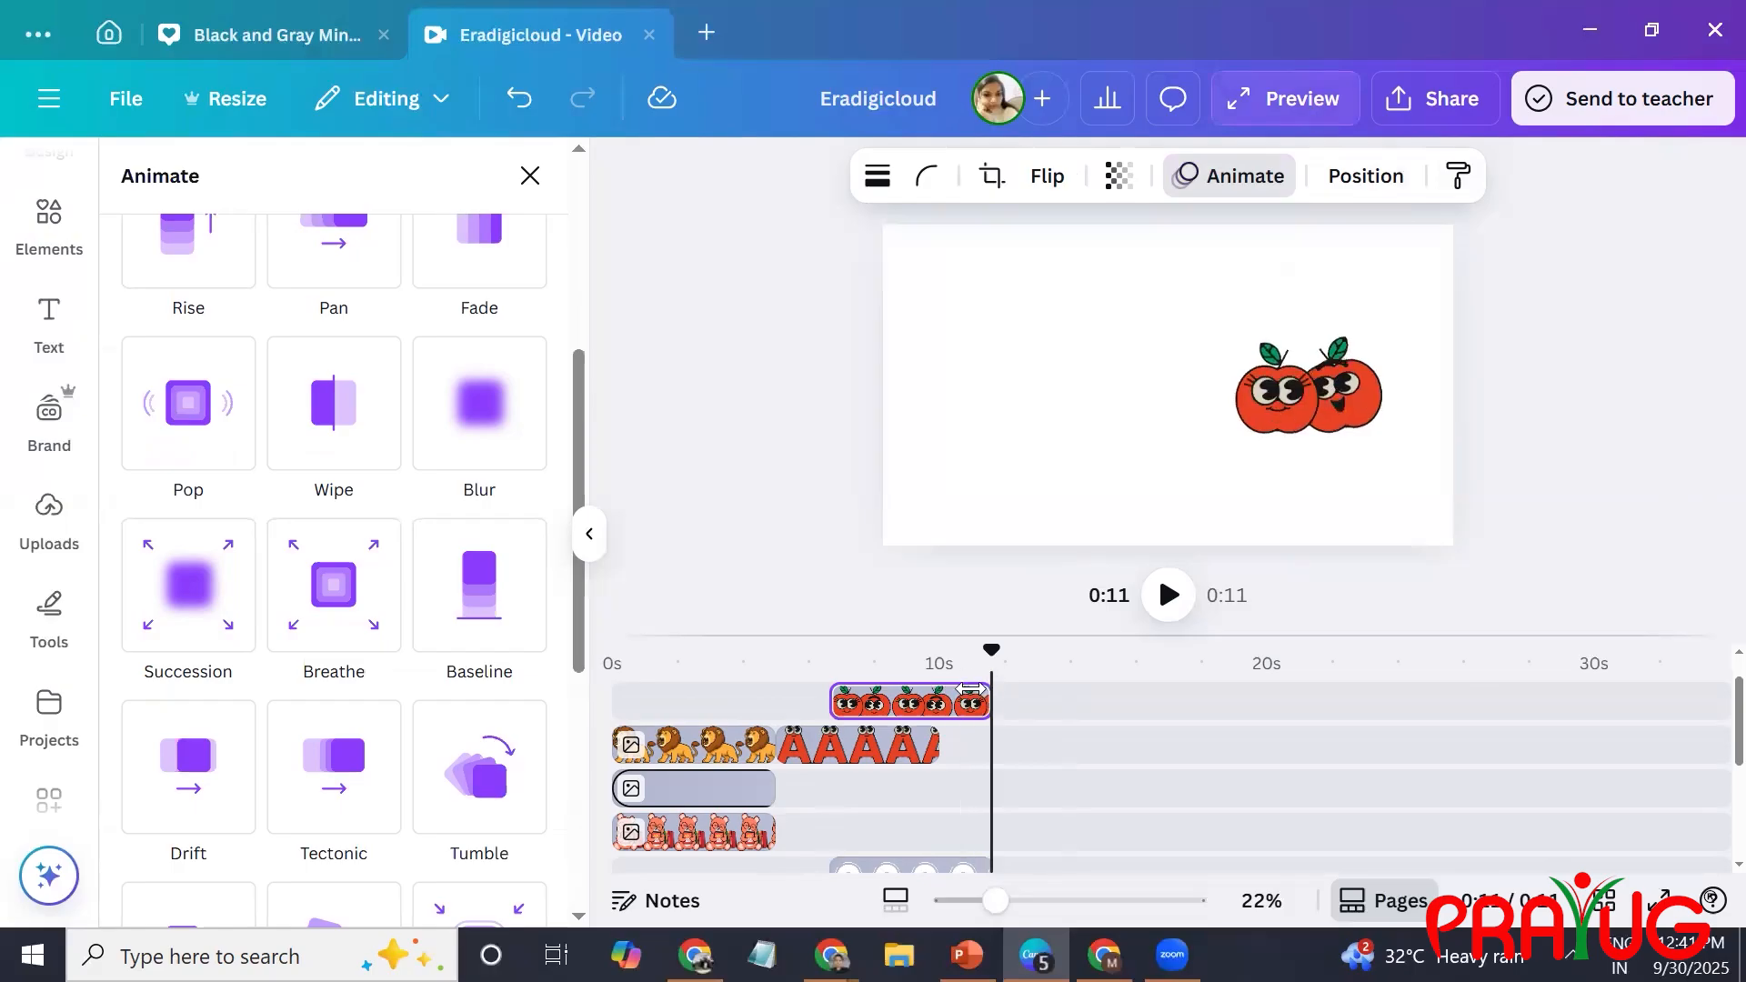
{"action": "left_click_drag", "start_coordinate": [966, 696], "coordinate": [930, 703]}
{"action": "left_click", "coordinate": [889, 714]}
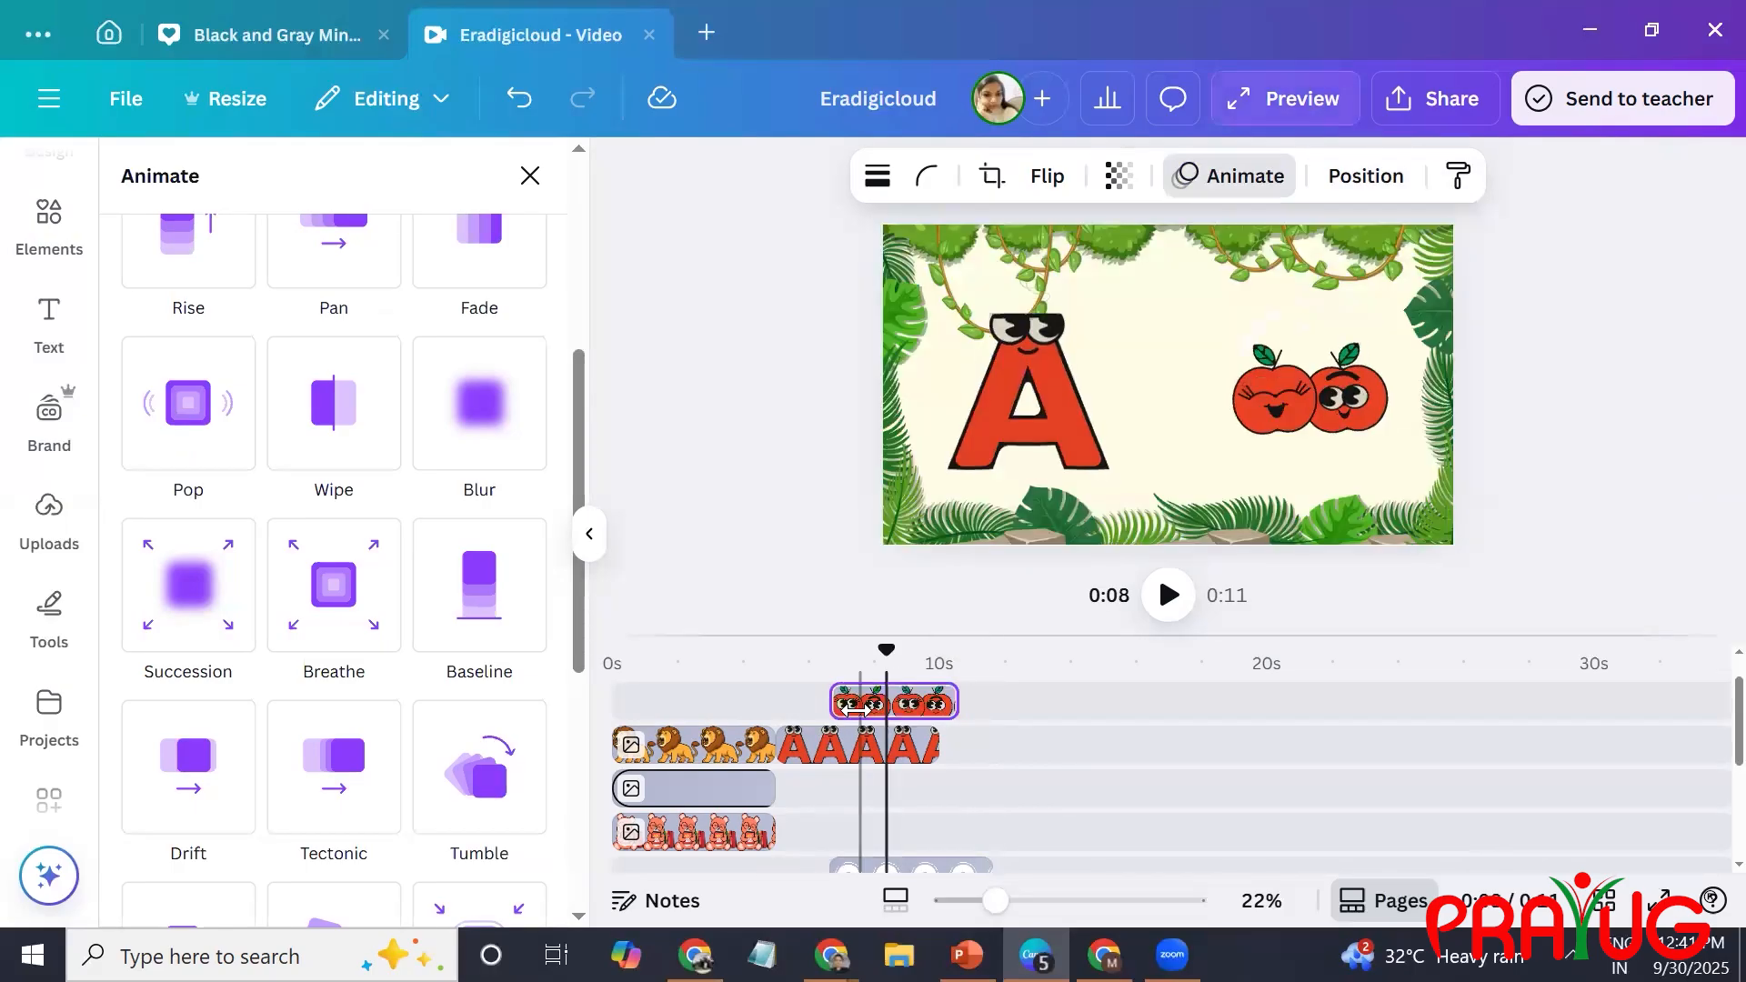
{"action": "right_click", "coordinate": [864, 726]}
{"action": "left_click", "coordinate": [844, 700]}
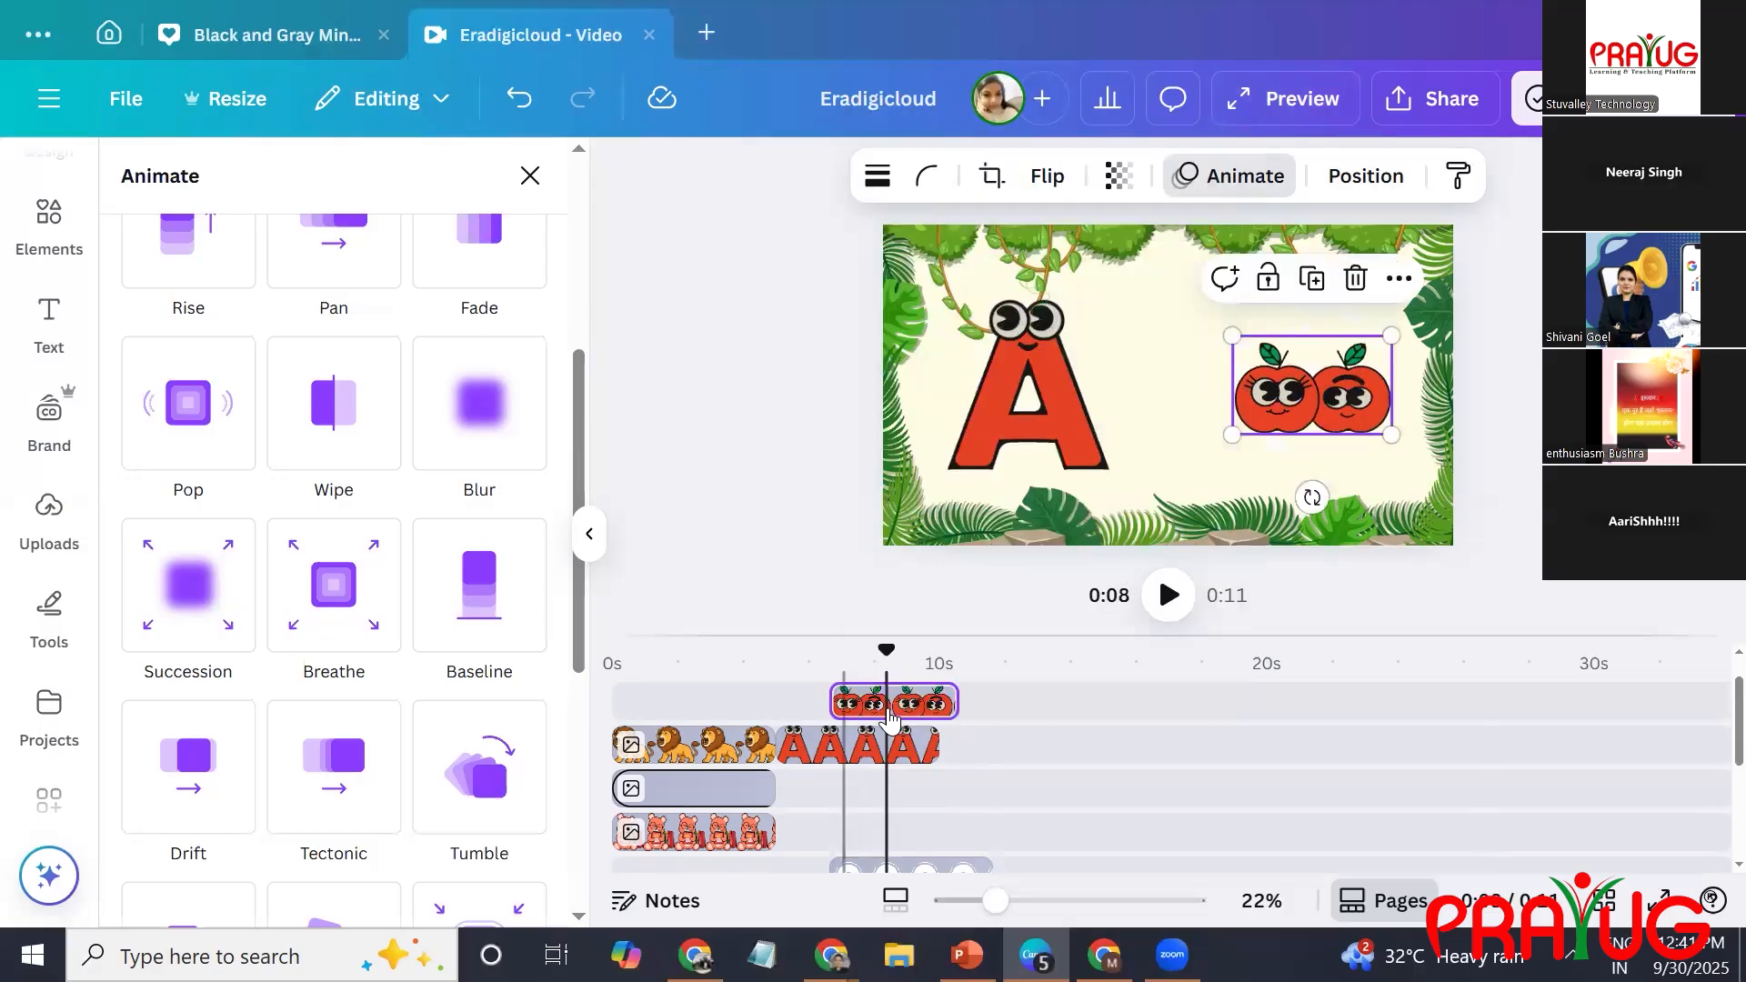
{"action": "left_click_drag", "start_coordinate": [859, 701], "coordinate": [815, 702]}
{"action": "left_click", "coordinate": [816, 704]}
{"action": "left_click", "coordinate": [916, 732]}
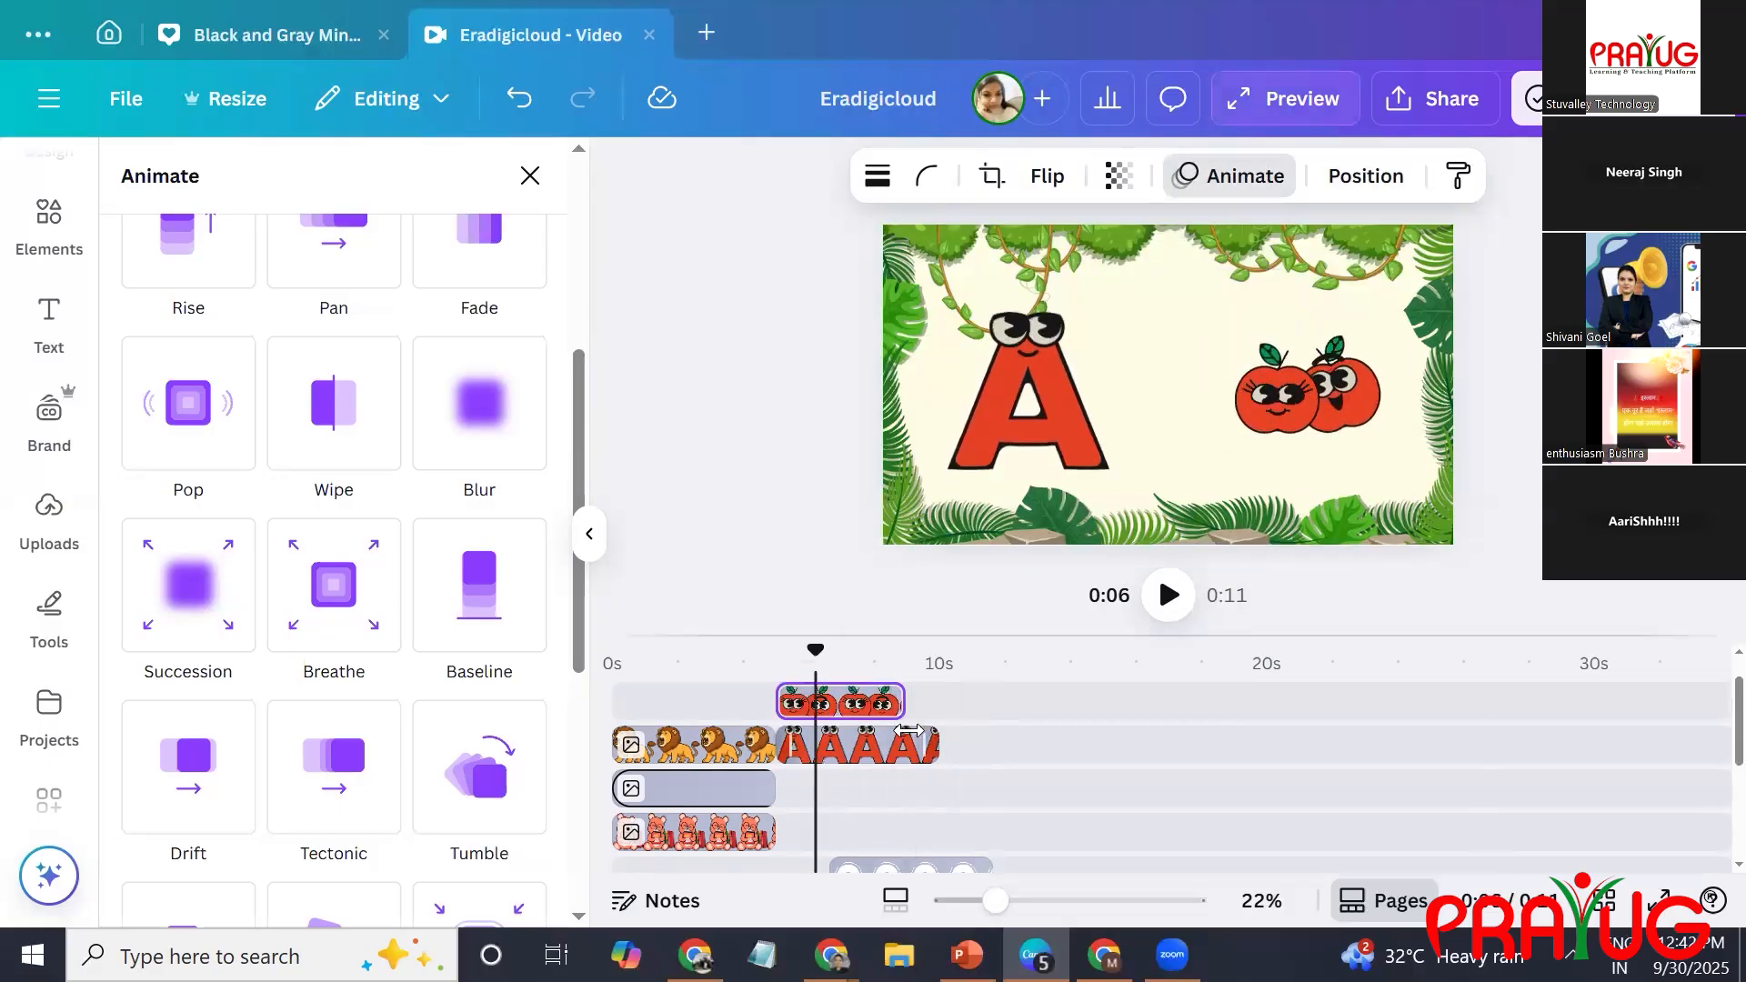
{"action": "left_click", "coordinate": [869, 718]}
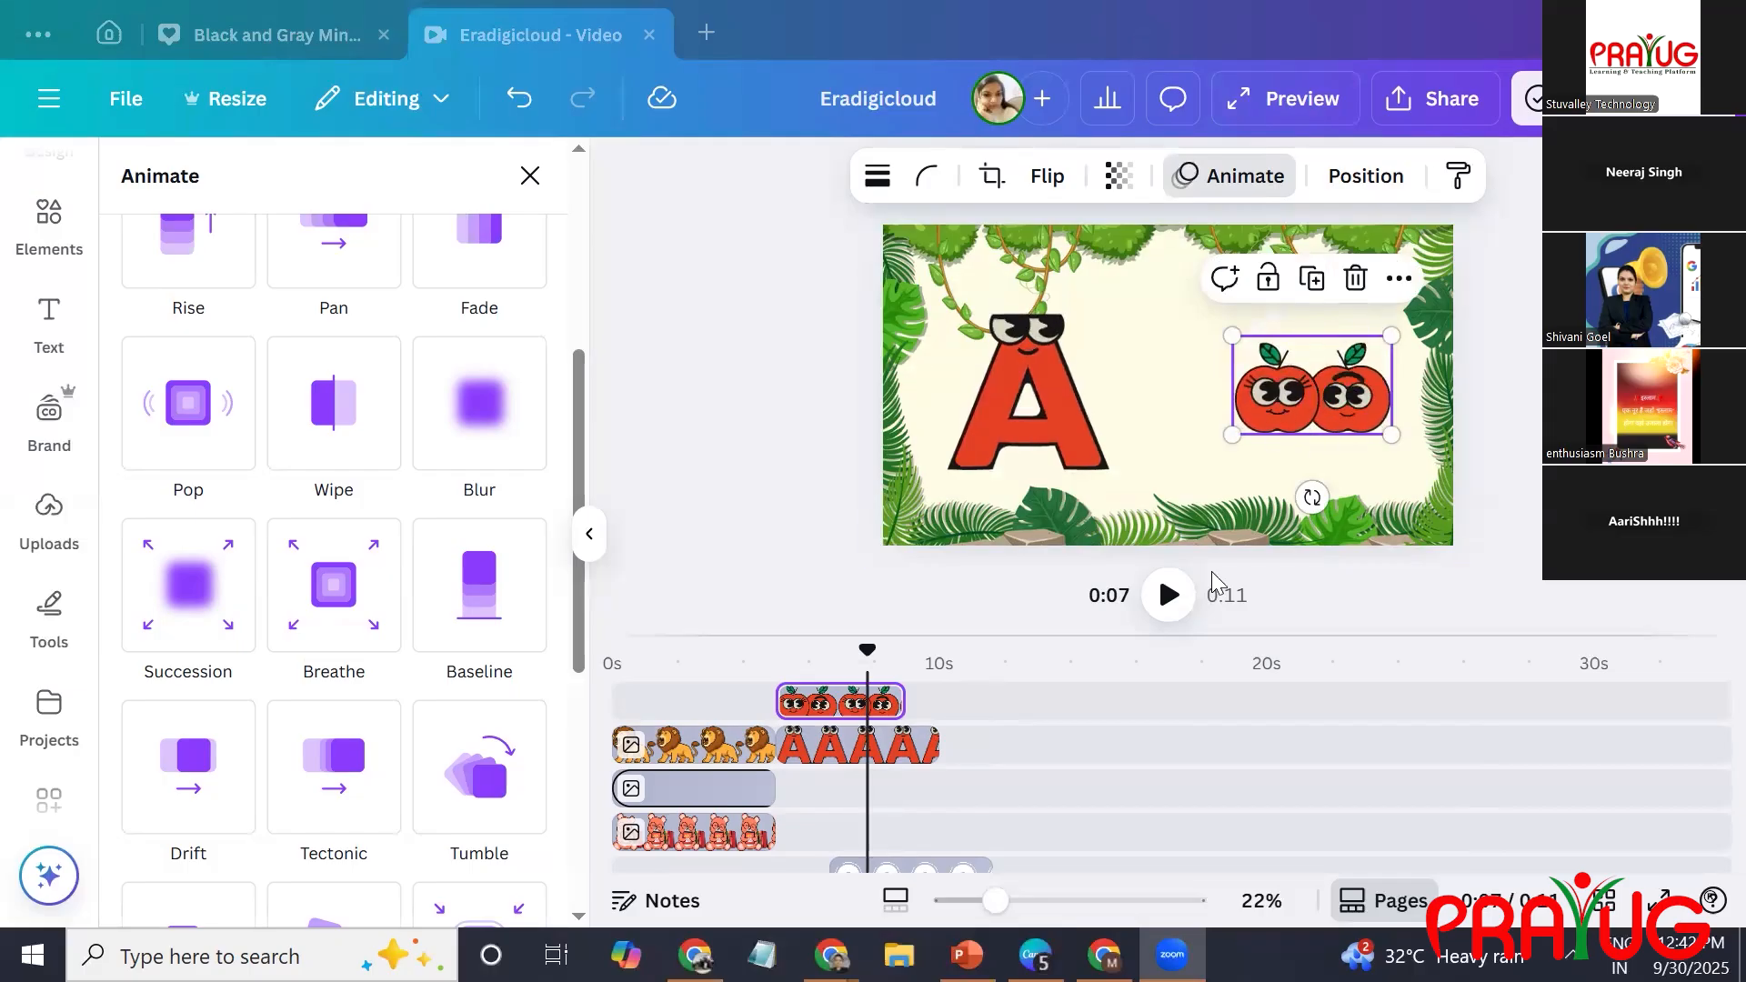
Open the elements library.
{"action": "left_click", "coordinate": [1051, 370]}
{"action": "left_click", "coordinate": [1267, 391]}
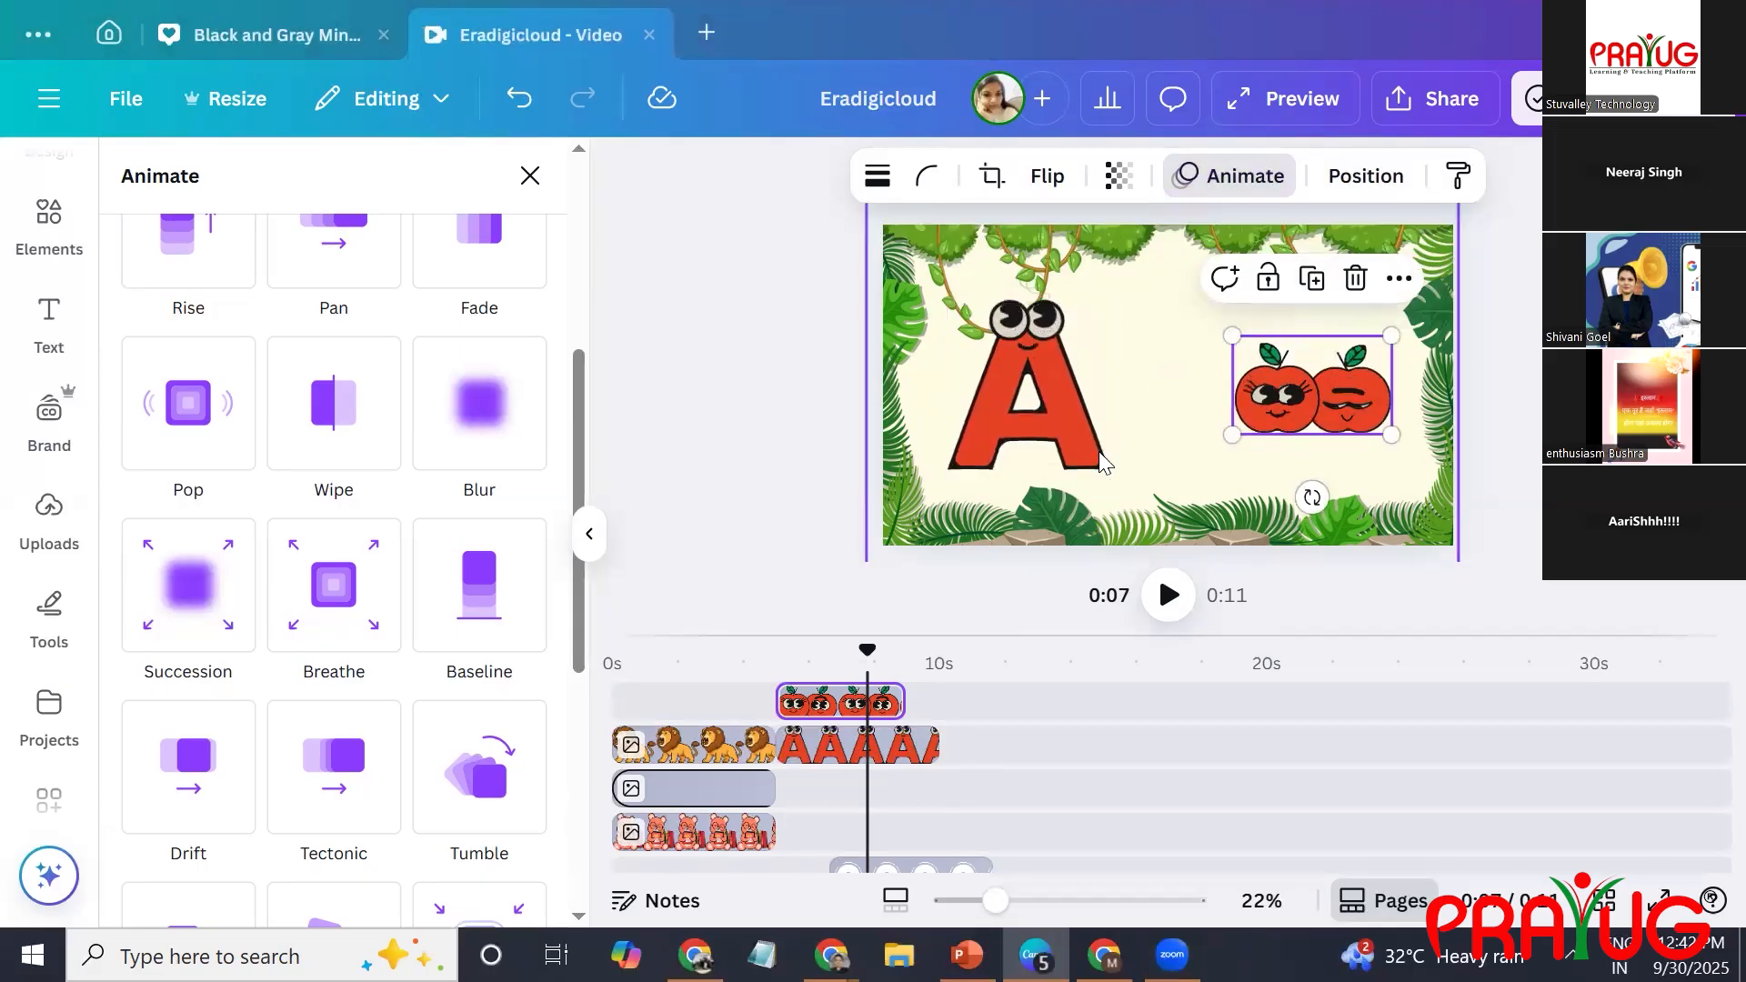
{"action": "left_click", "coordinate": [25, 248]}
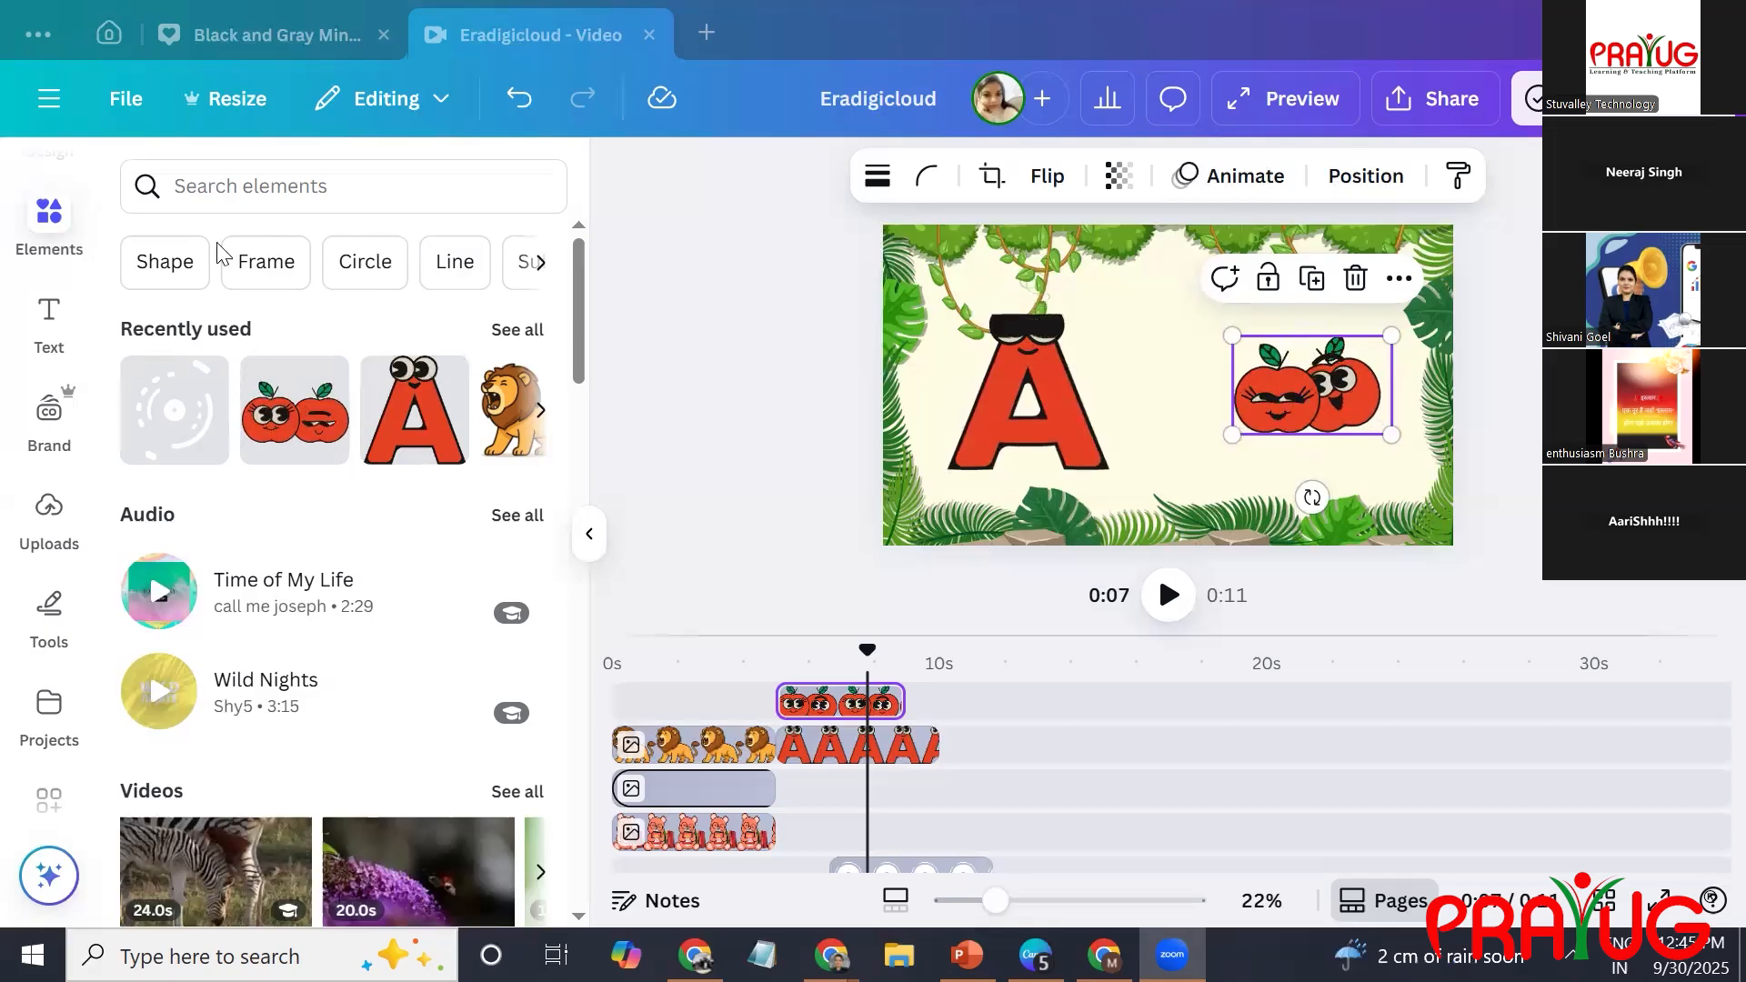
{"action": "left_click", "coordinate": [328, 186]}
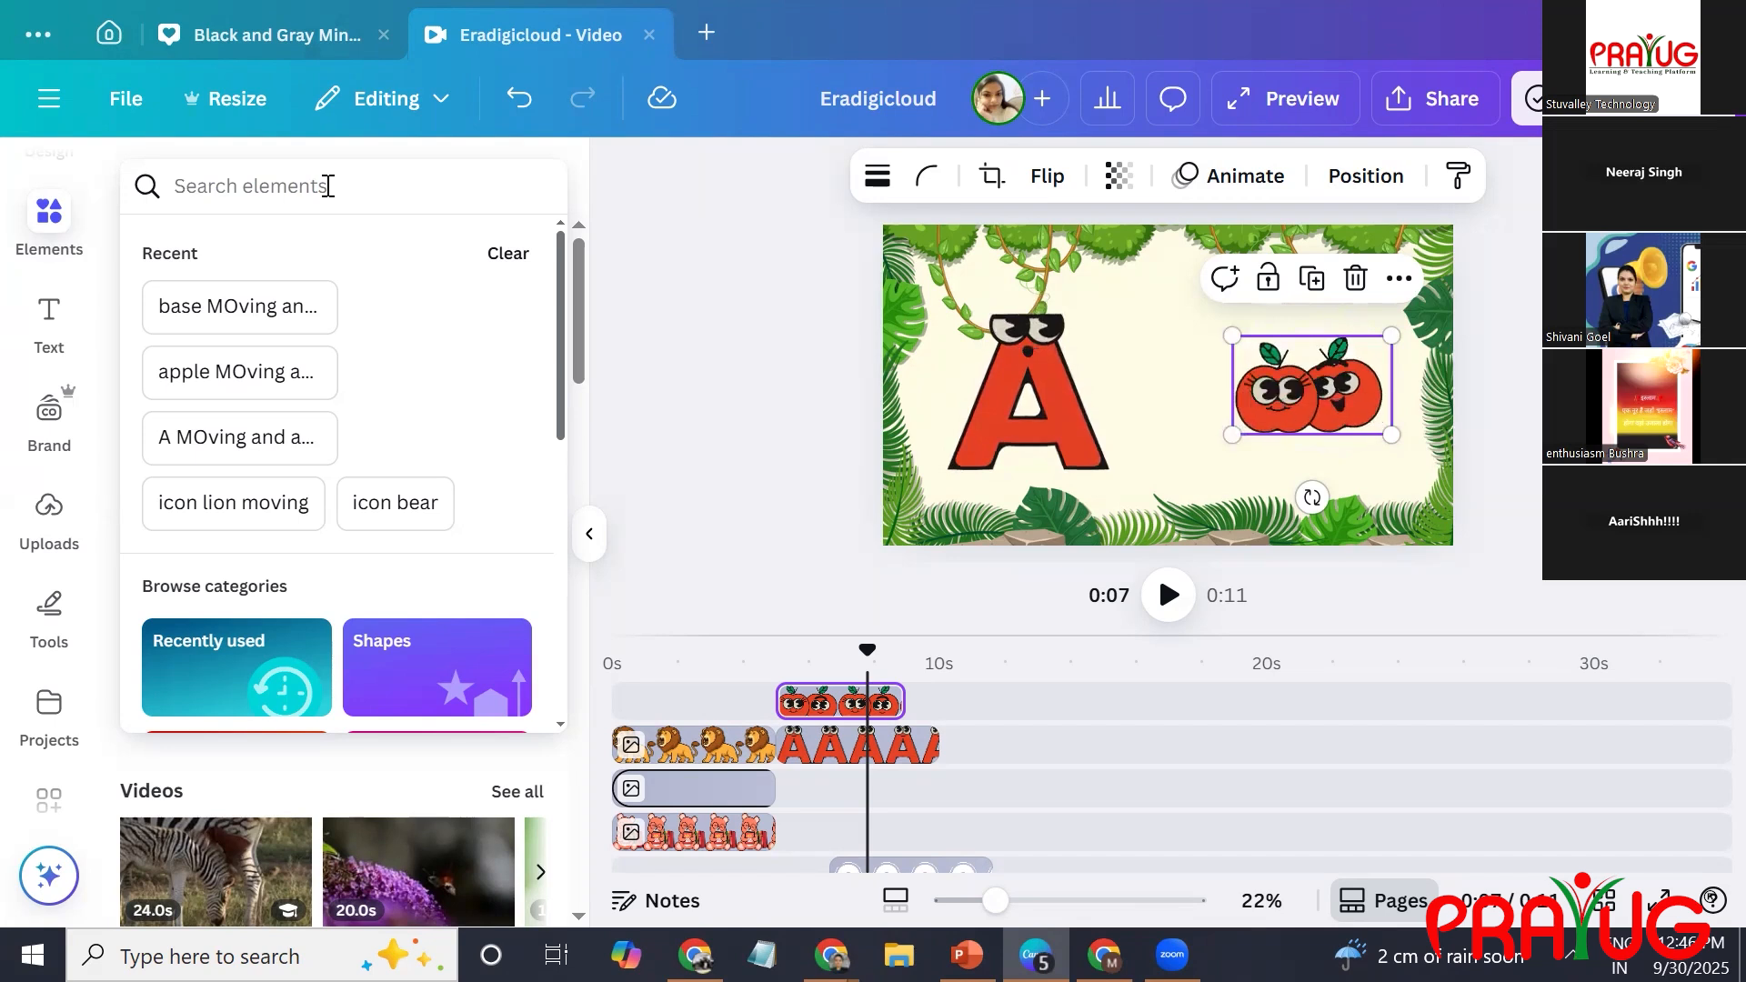
{"action": "left_click", "coordinate": [483, 1]}
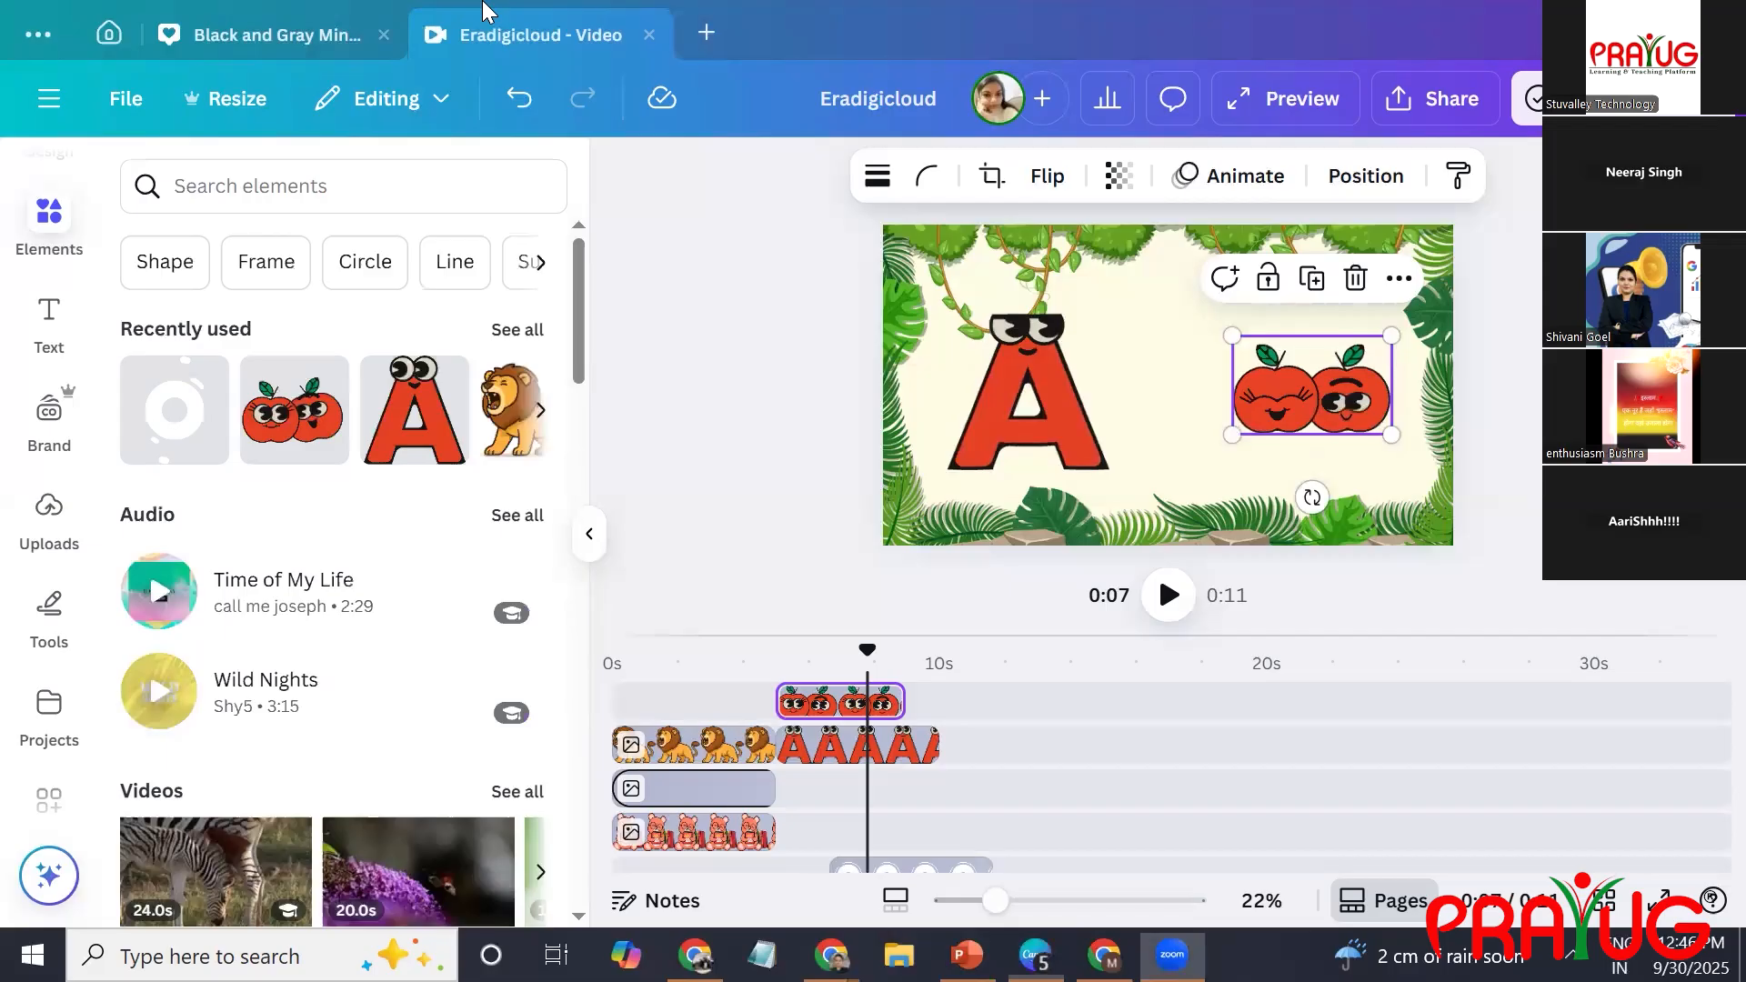
{"action": "left_click", "coordinate": [798, 309]}
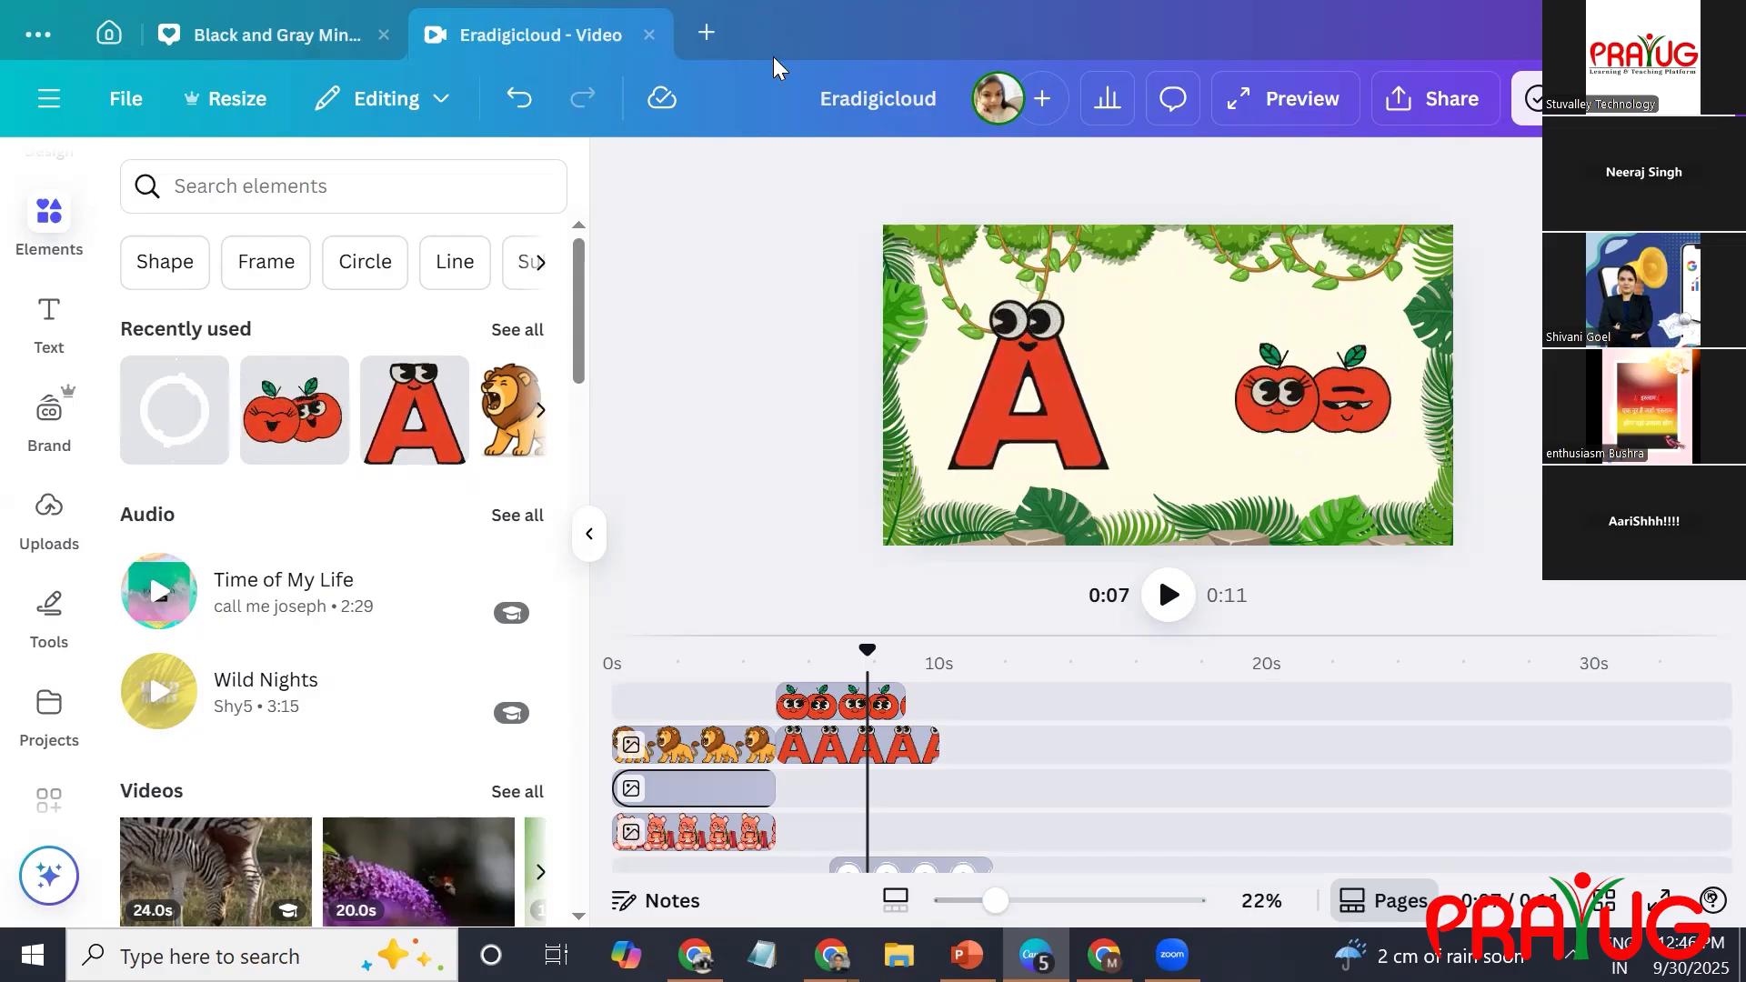
{"action": "left_click", "coordinate": [711, 28]}
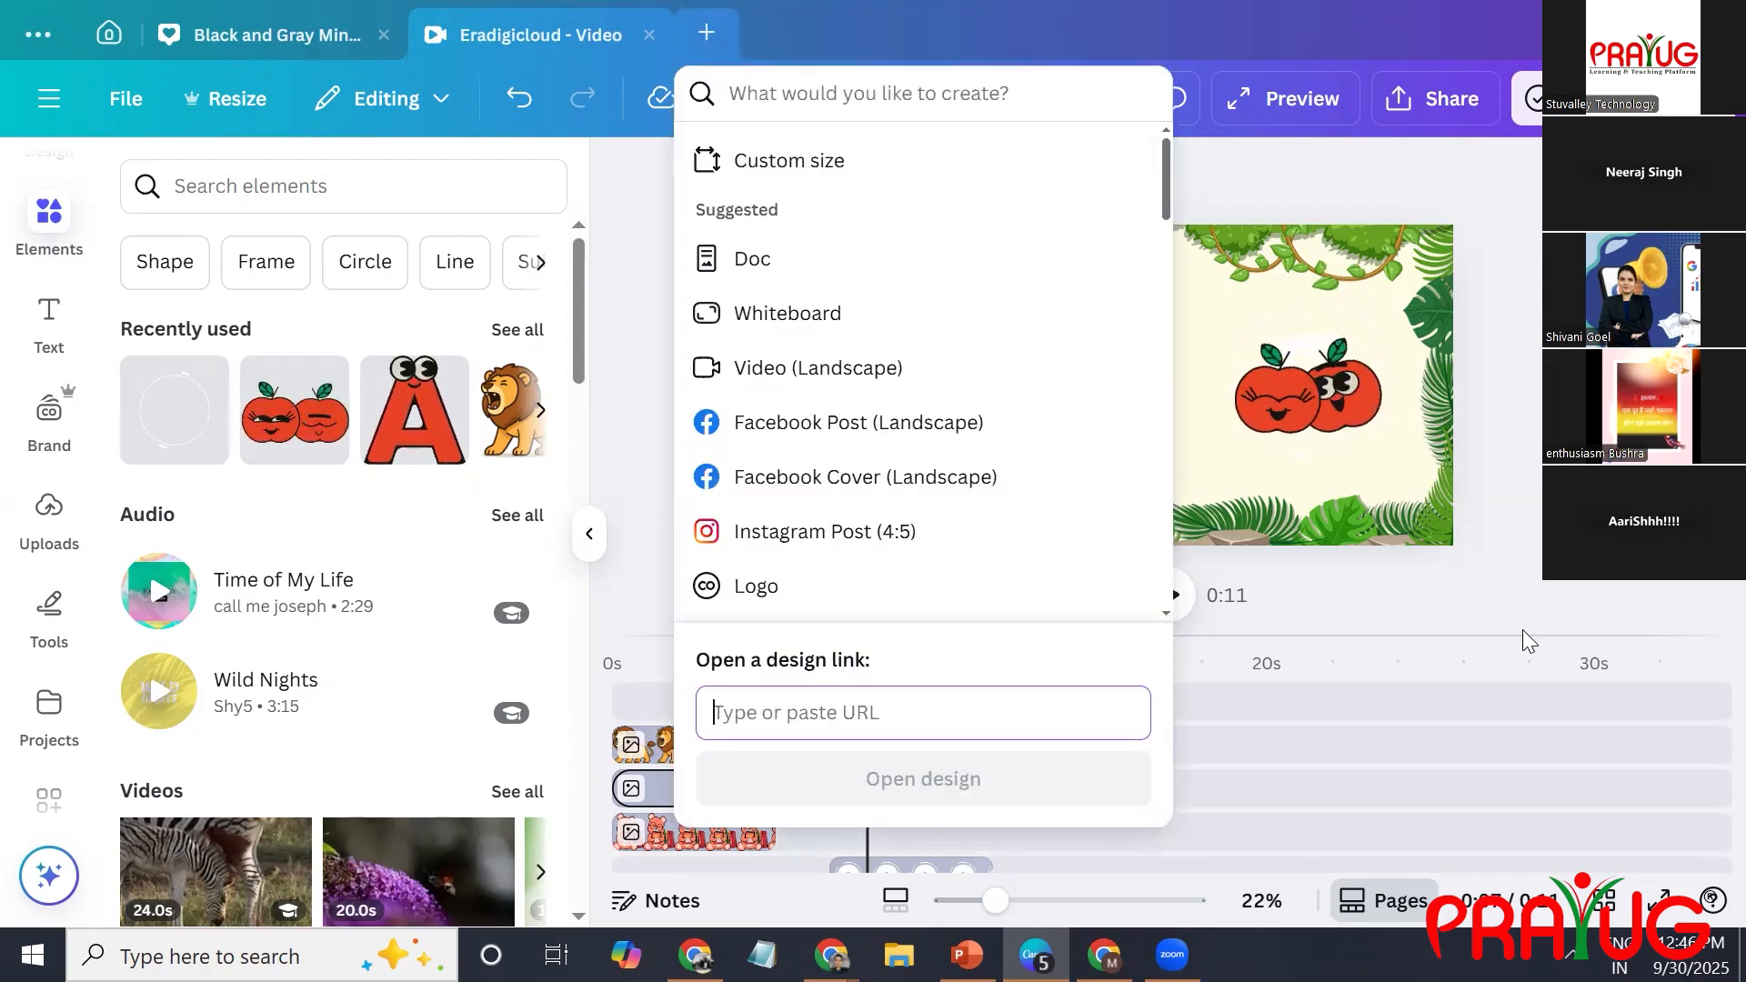
Delete the animated pair of red apples with faces from the jungle scene.
{"action": "left_click", "coordinate": [1341, 401]}
{"action": "left_click", "coordinate": [1340, 400]}
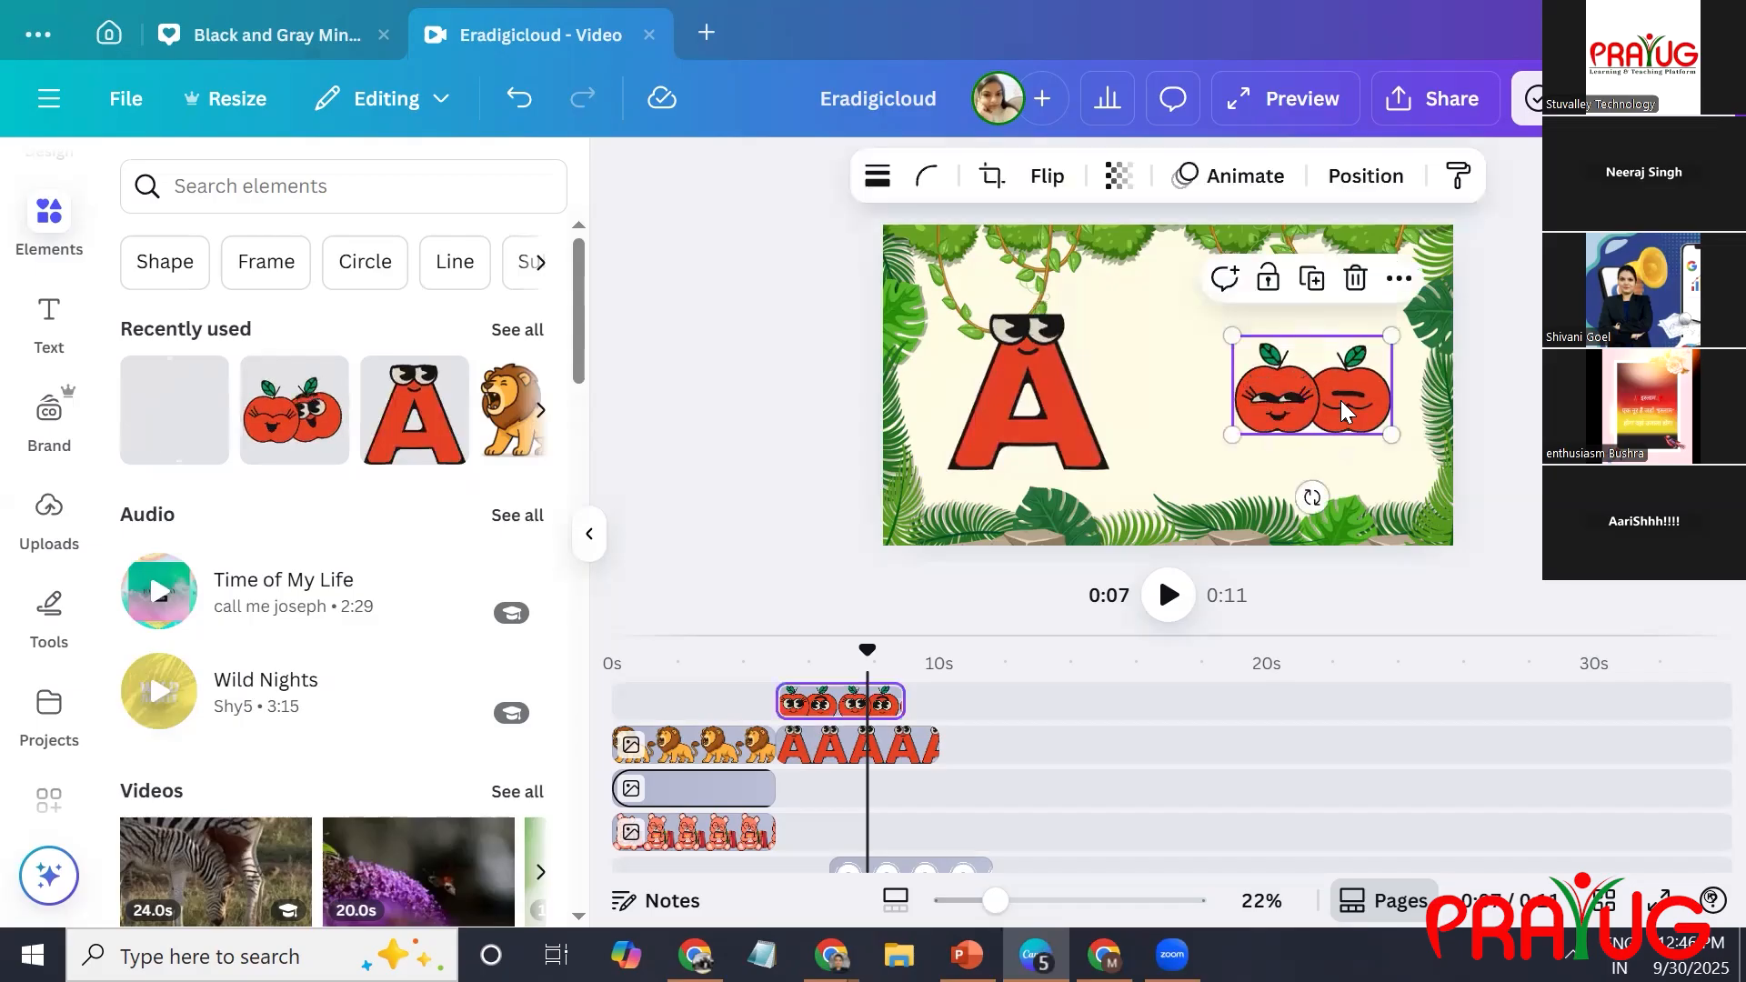
{"action": "key", "text": "Delete"}
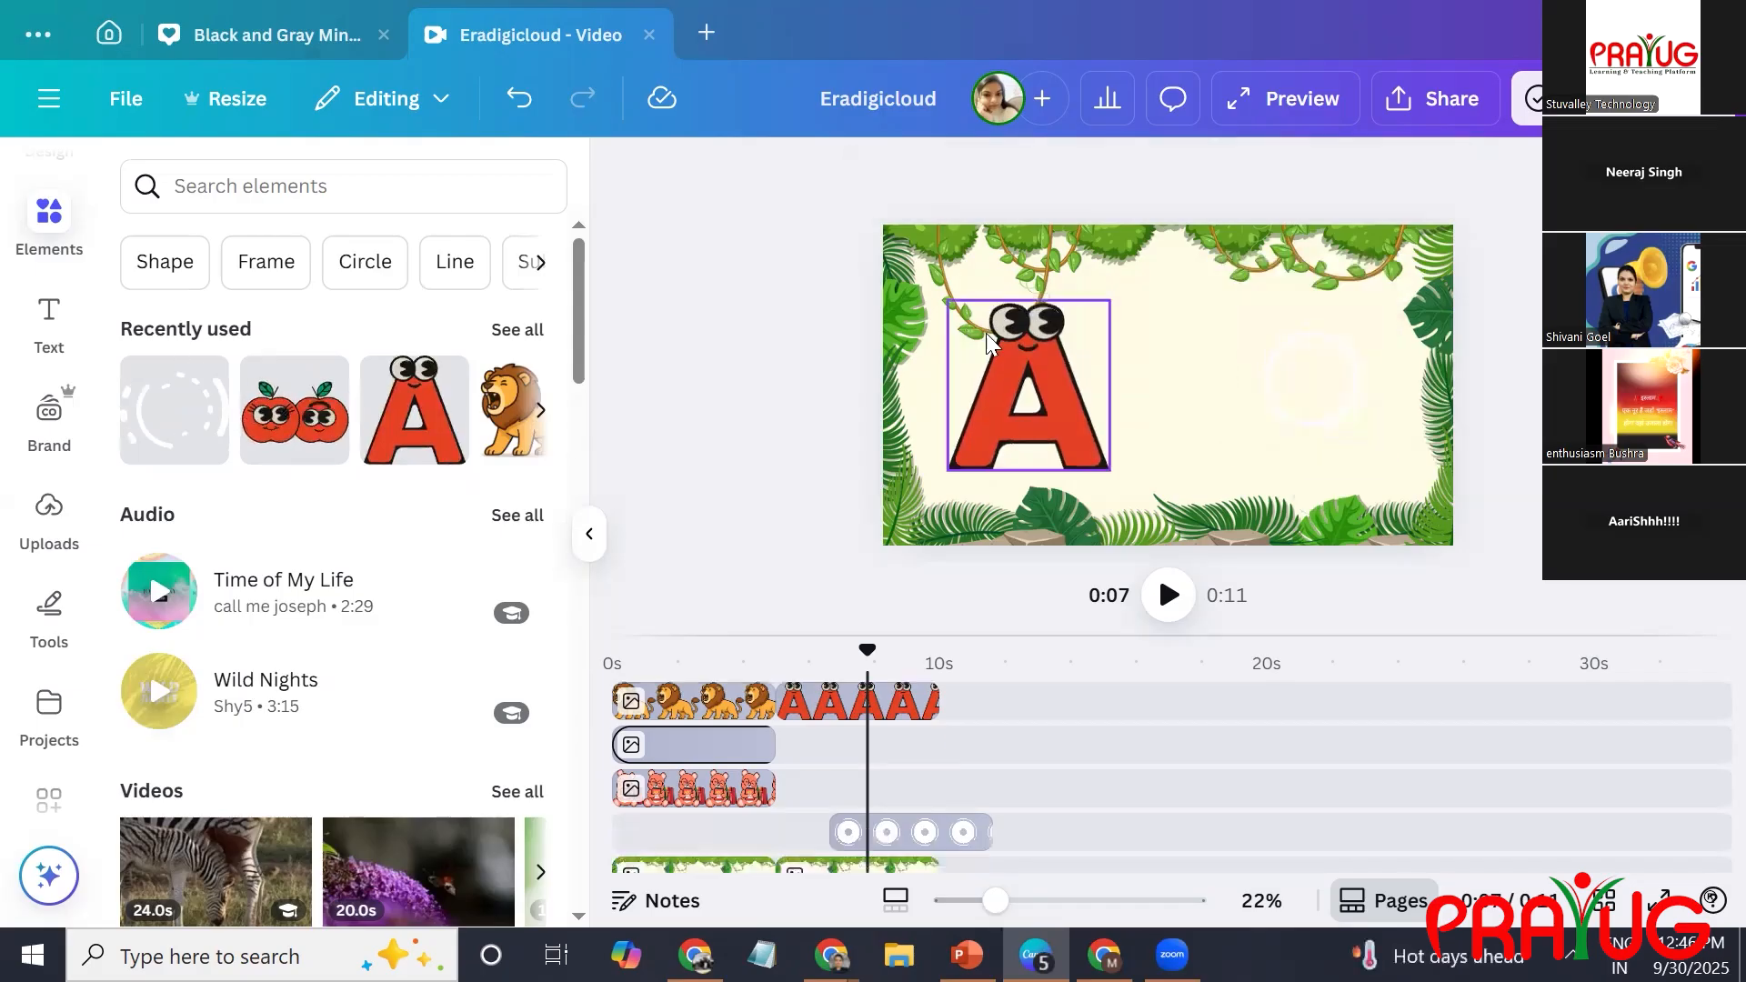
Search the elements for "apple", add the single red apple with a green leaf, and place it reduced in the scene's right half.
{"action": "left_click", "coordinate": [273, 208]}
{"action": "type", "text": "apple"}
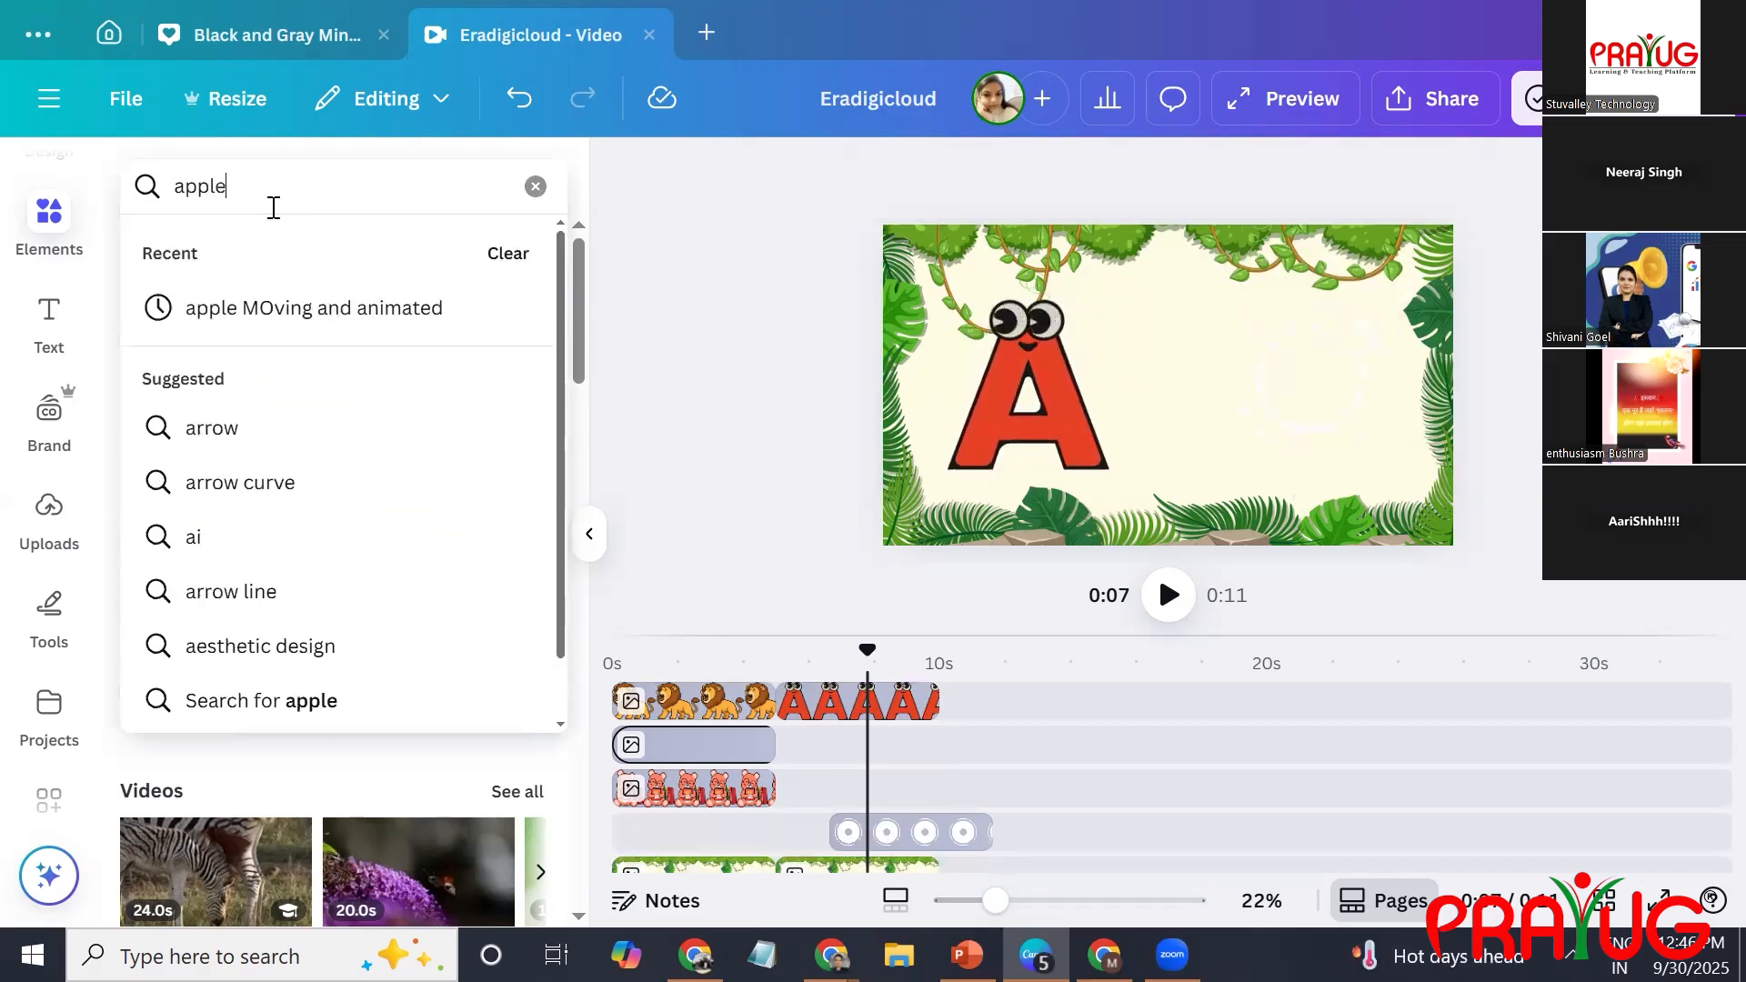
{"action": "key", "text": "Return"}
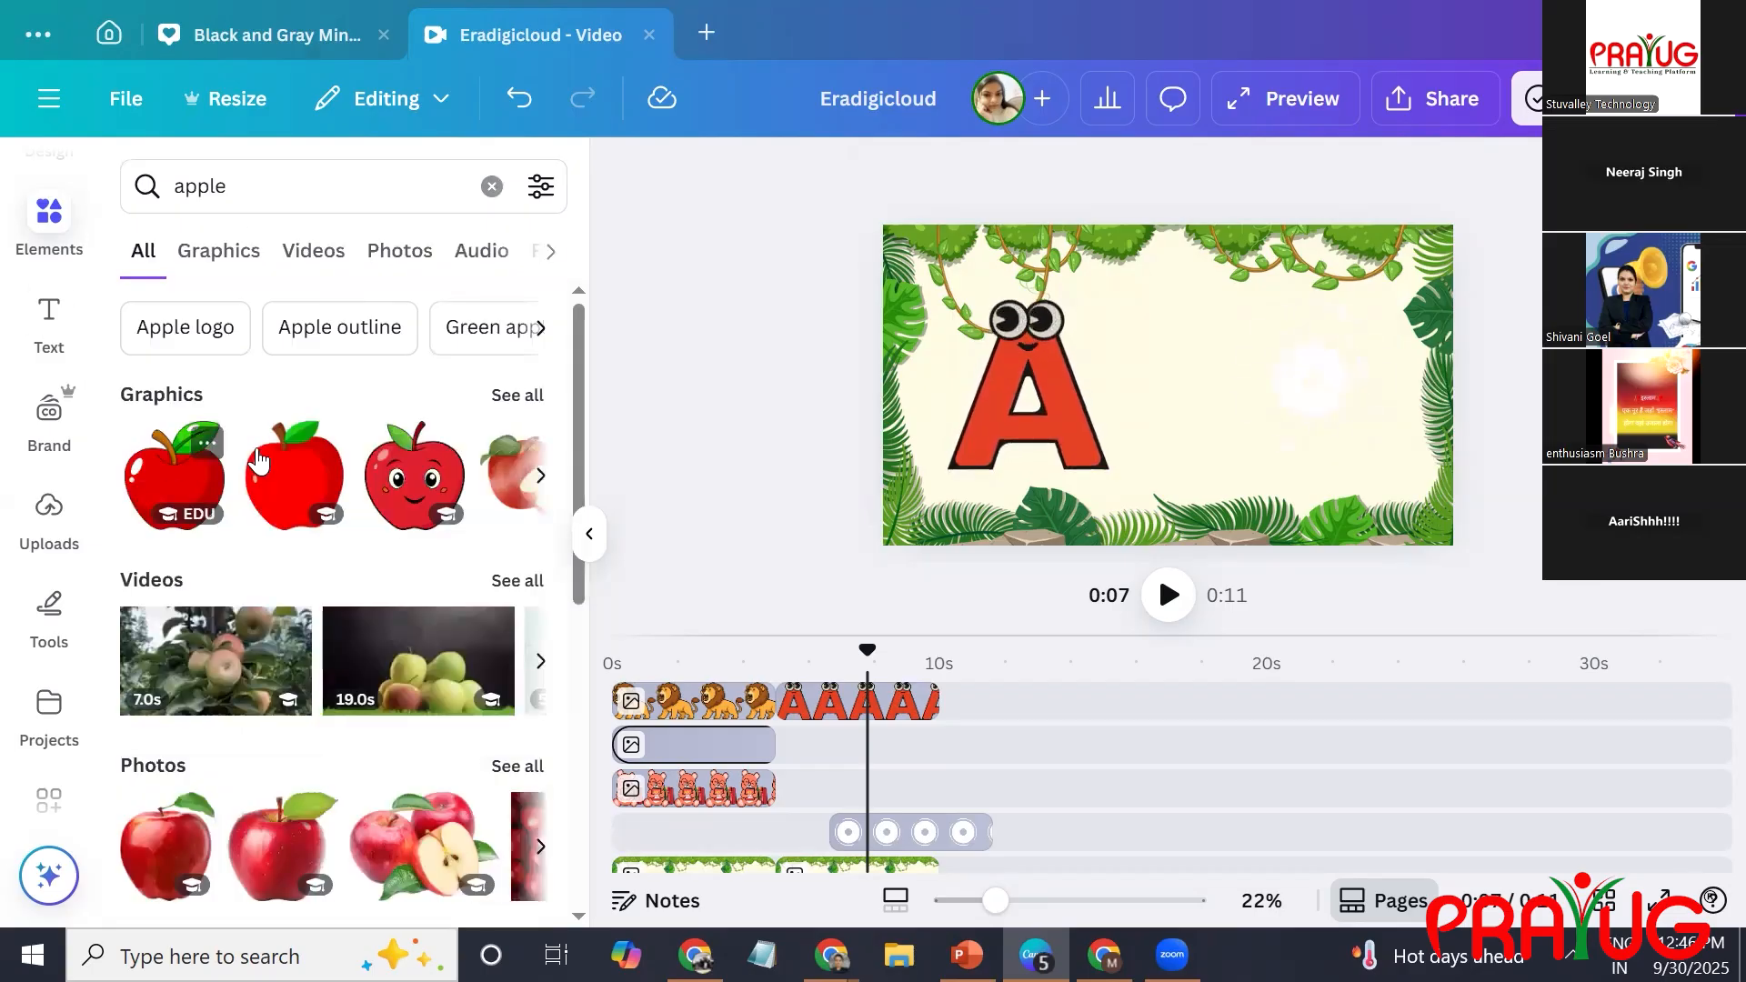
{"action": "left_click", "coordinate": [179, 481]}
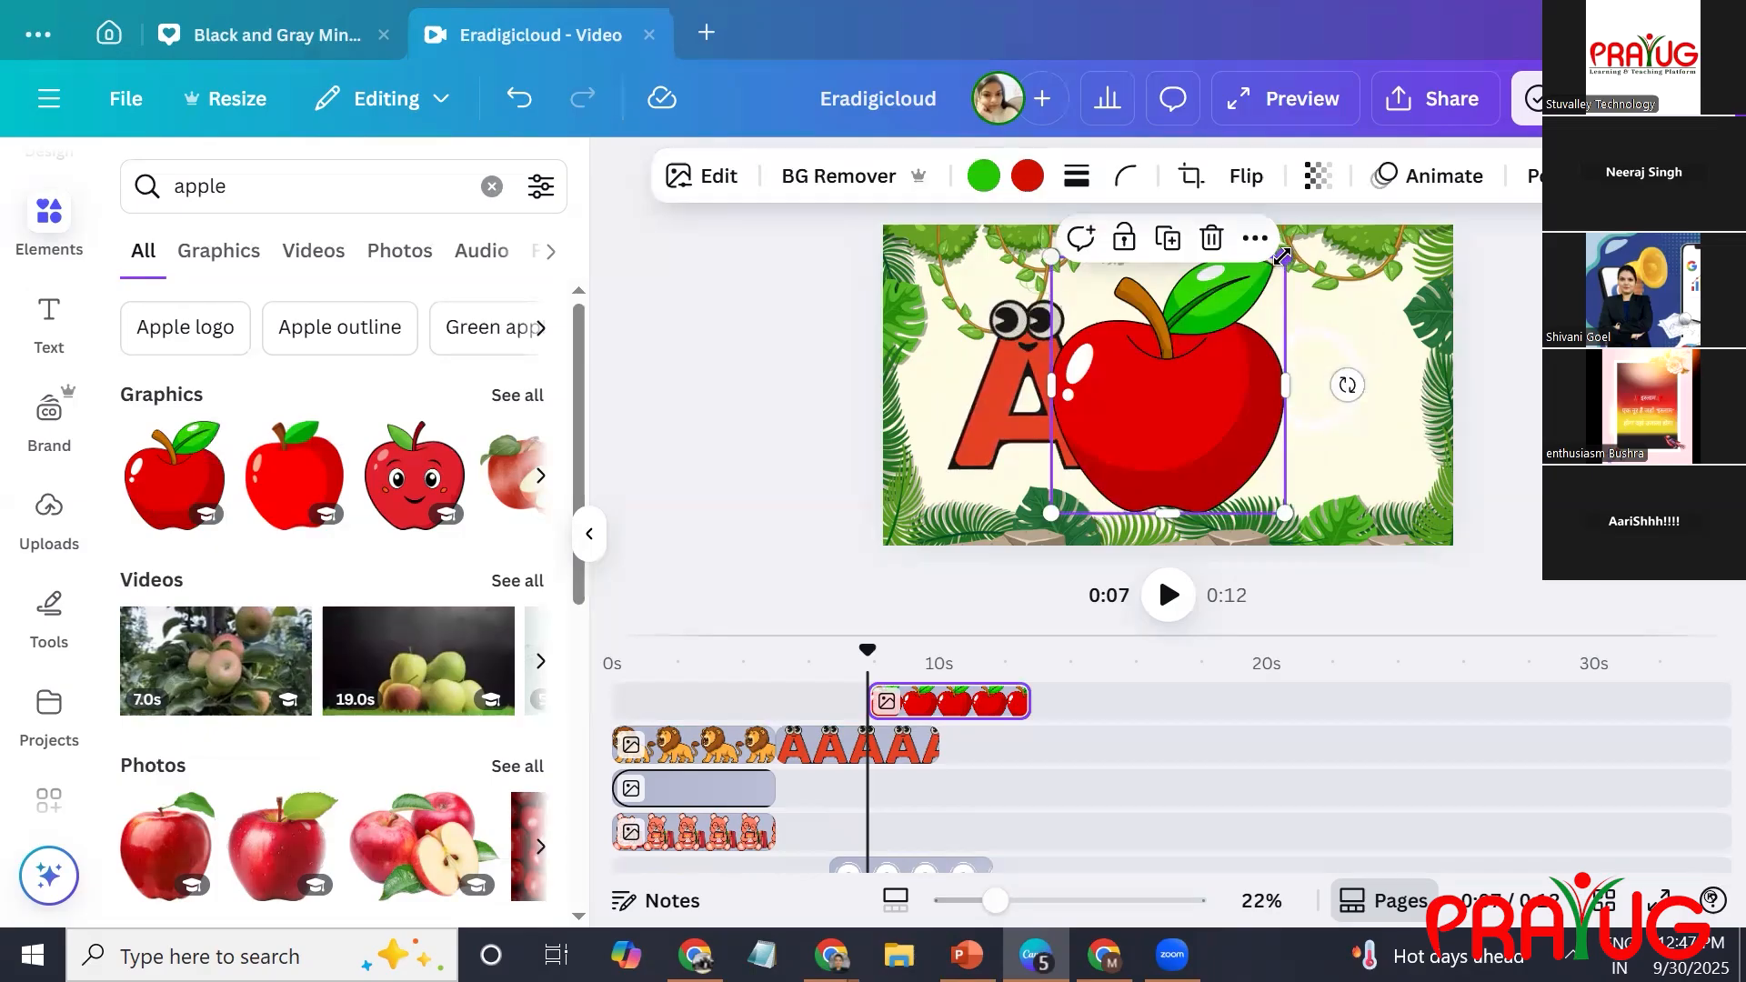
{"action": "left_click_drag", "start_coordinate": [1220, 376], "coordinate": [1197, 346]}
{"action": "left_click_drag", "start_coordinate": [1131, 435], "coordinate": [1307, 376]}
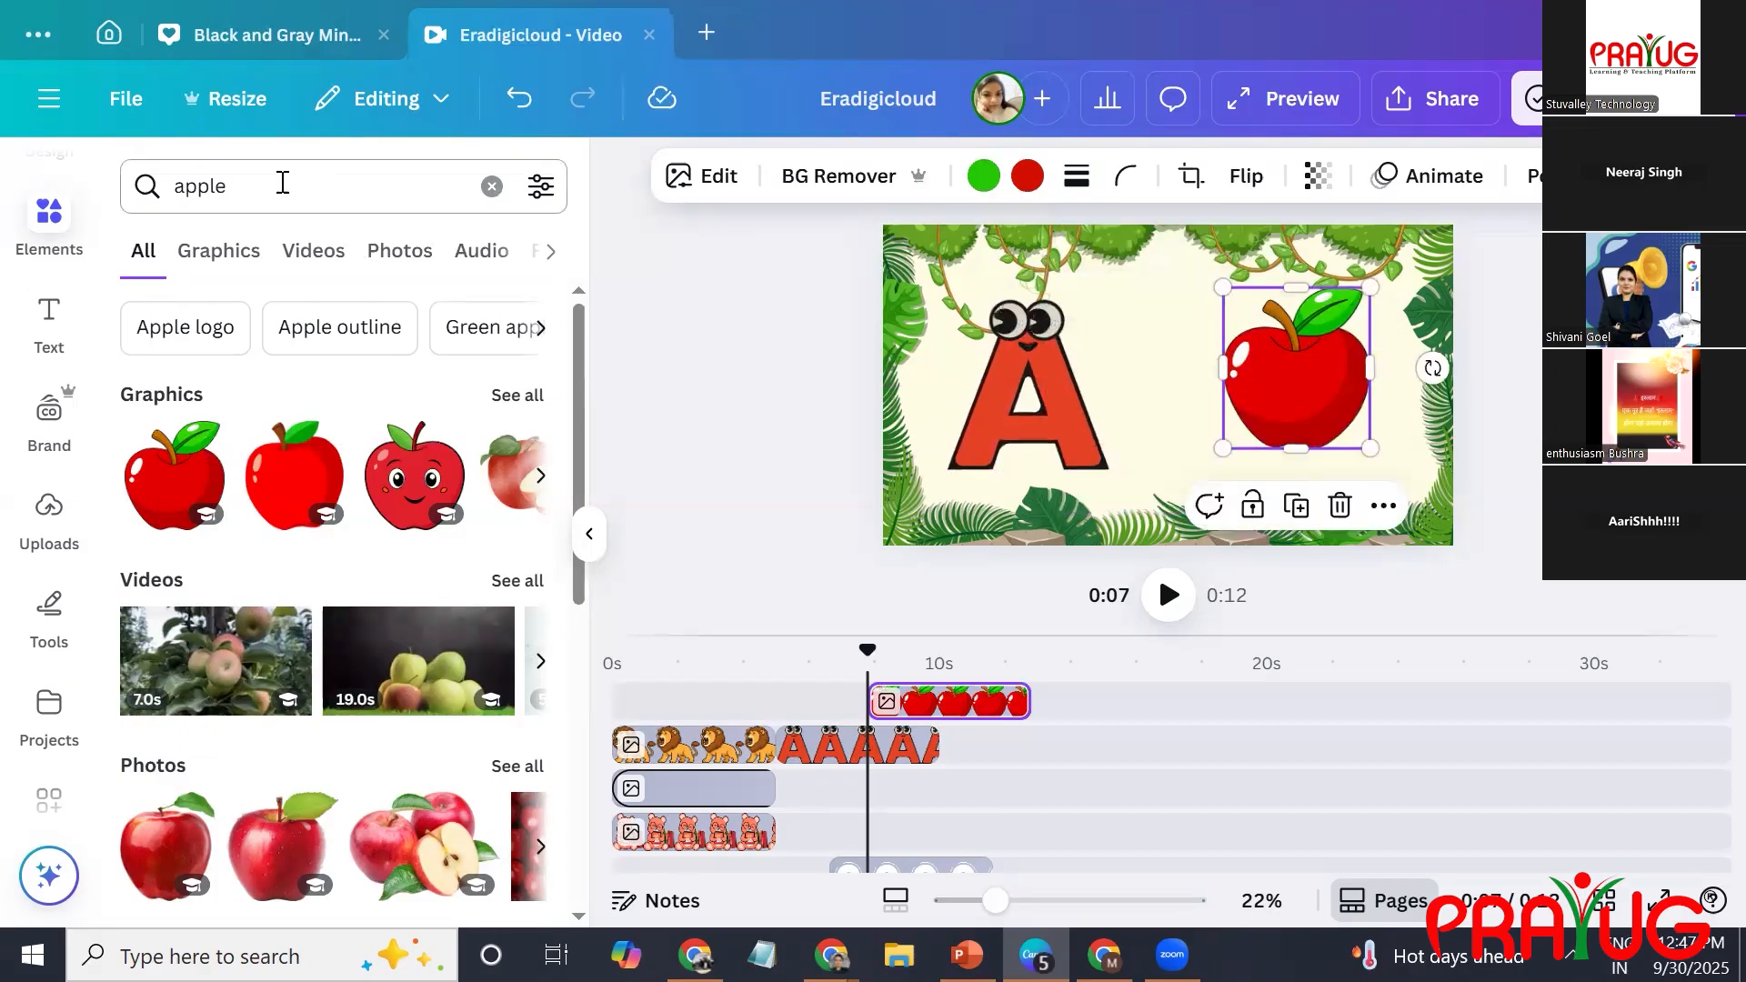
Search the elements for "cartoon eyes and mouth".
{"action": "left_click", "coordinate": [184, 182]}
{"action": "key", "text": "ctrl+a"}
{"action": "type", "text": "m"}
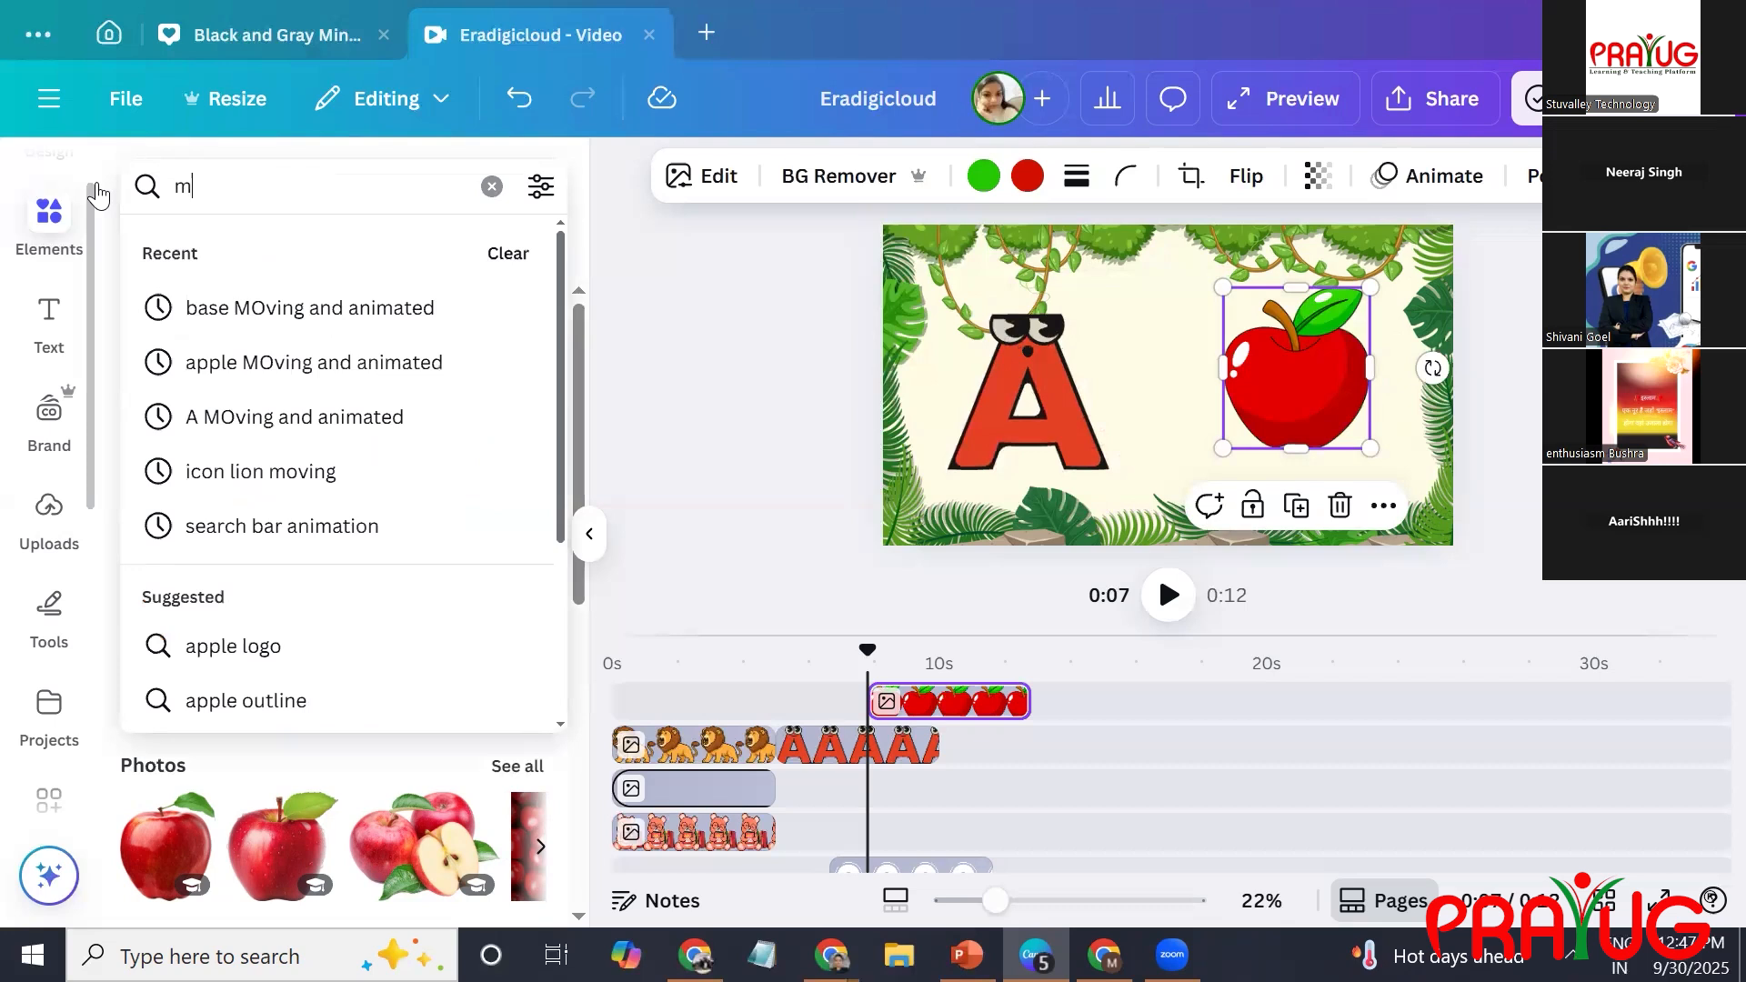
{"action": "type", "text": "oving e"}
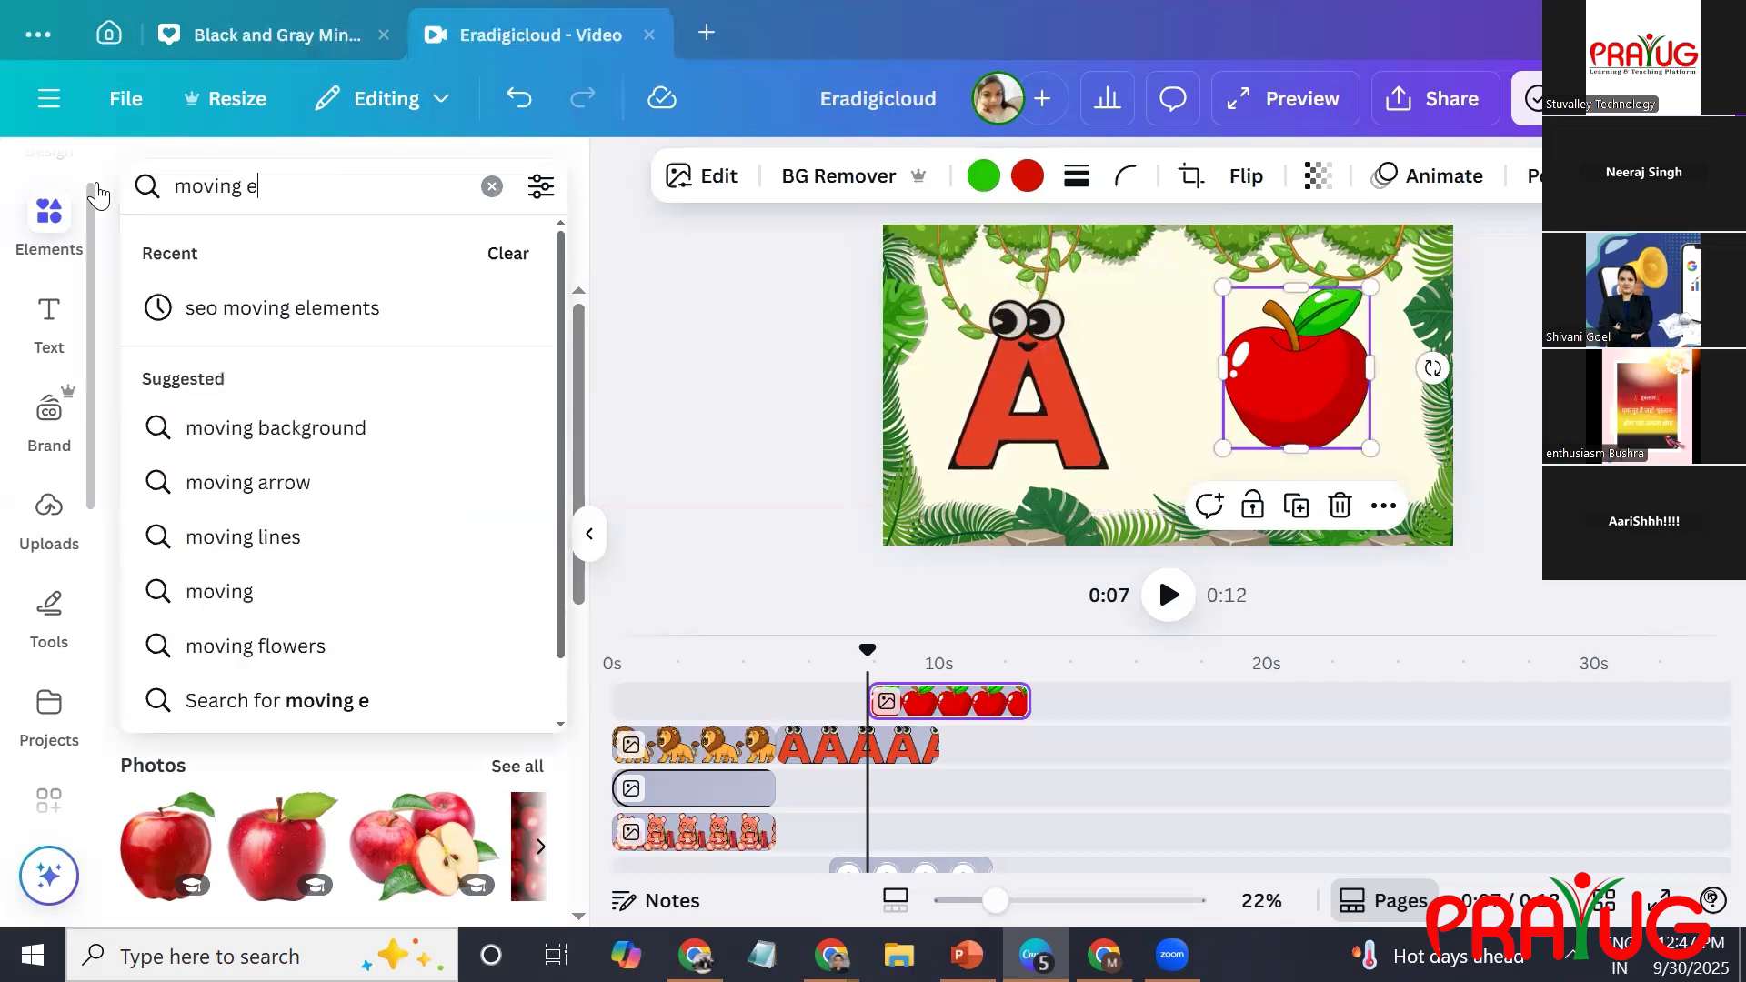
{"action": "type", "text": "ues and mout"}
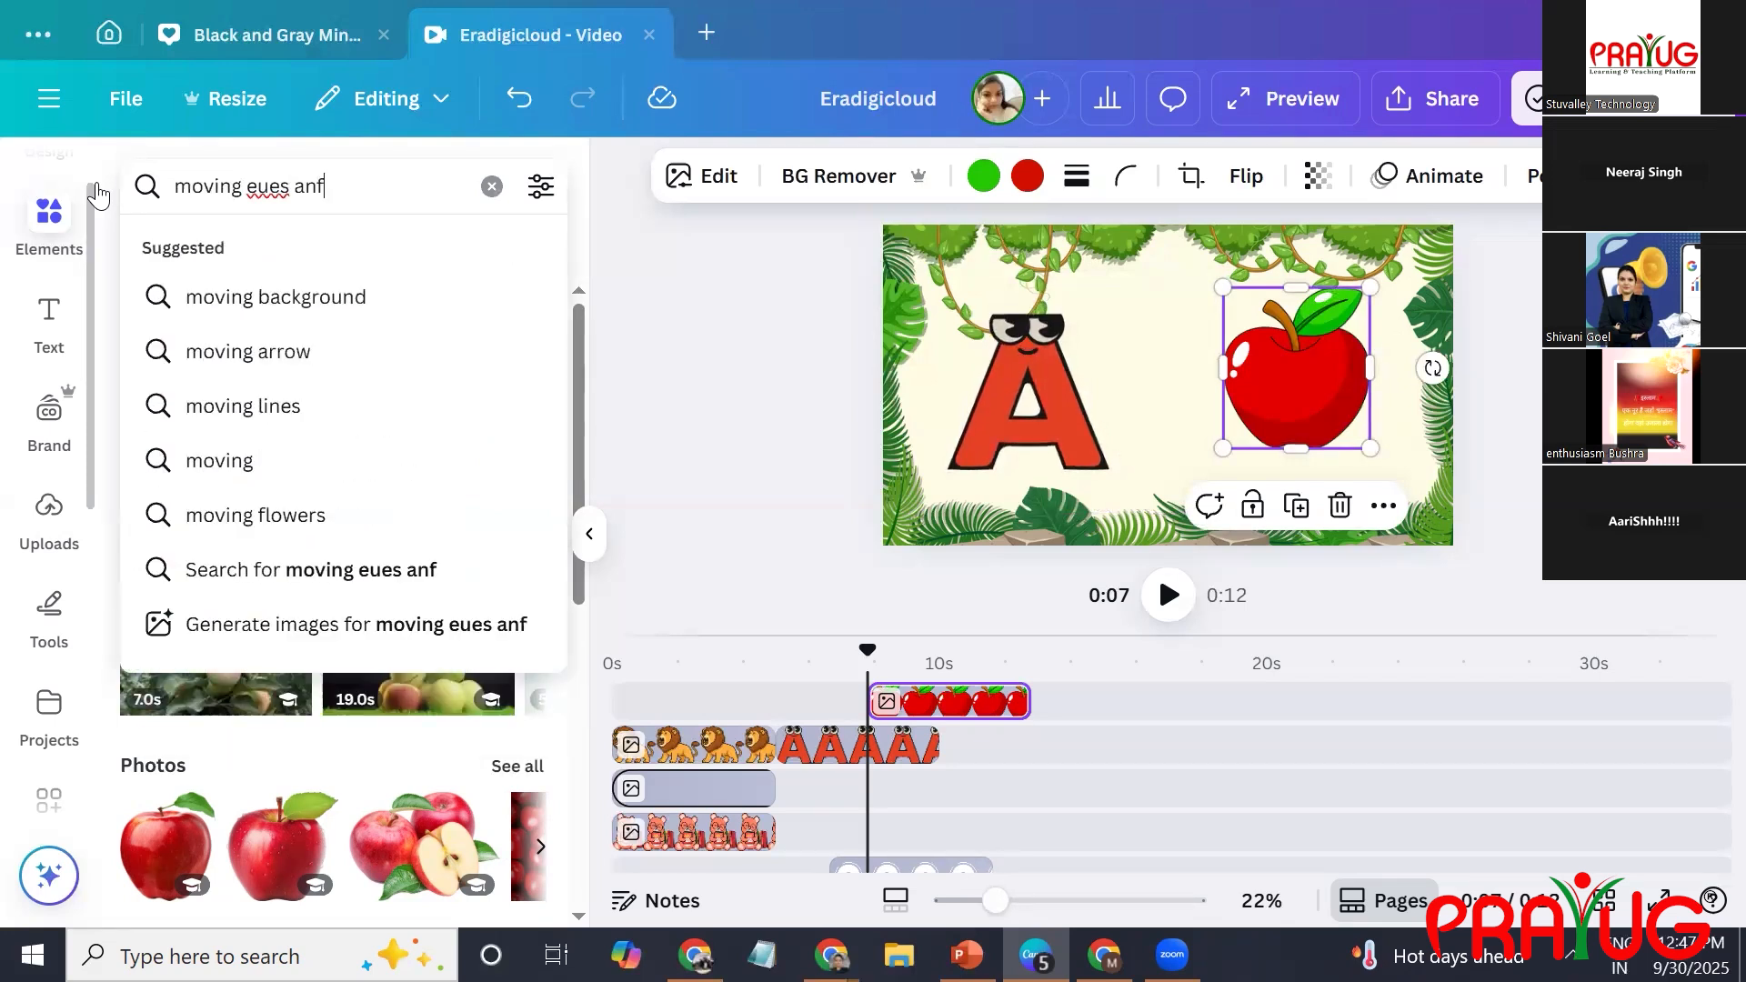
{"action": "type", "text": "h"}
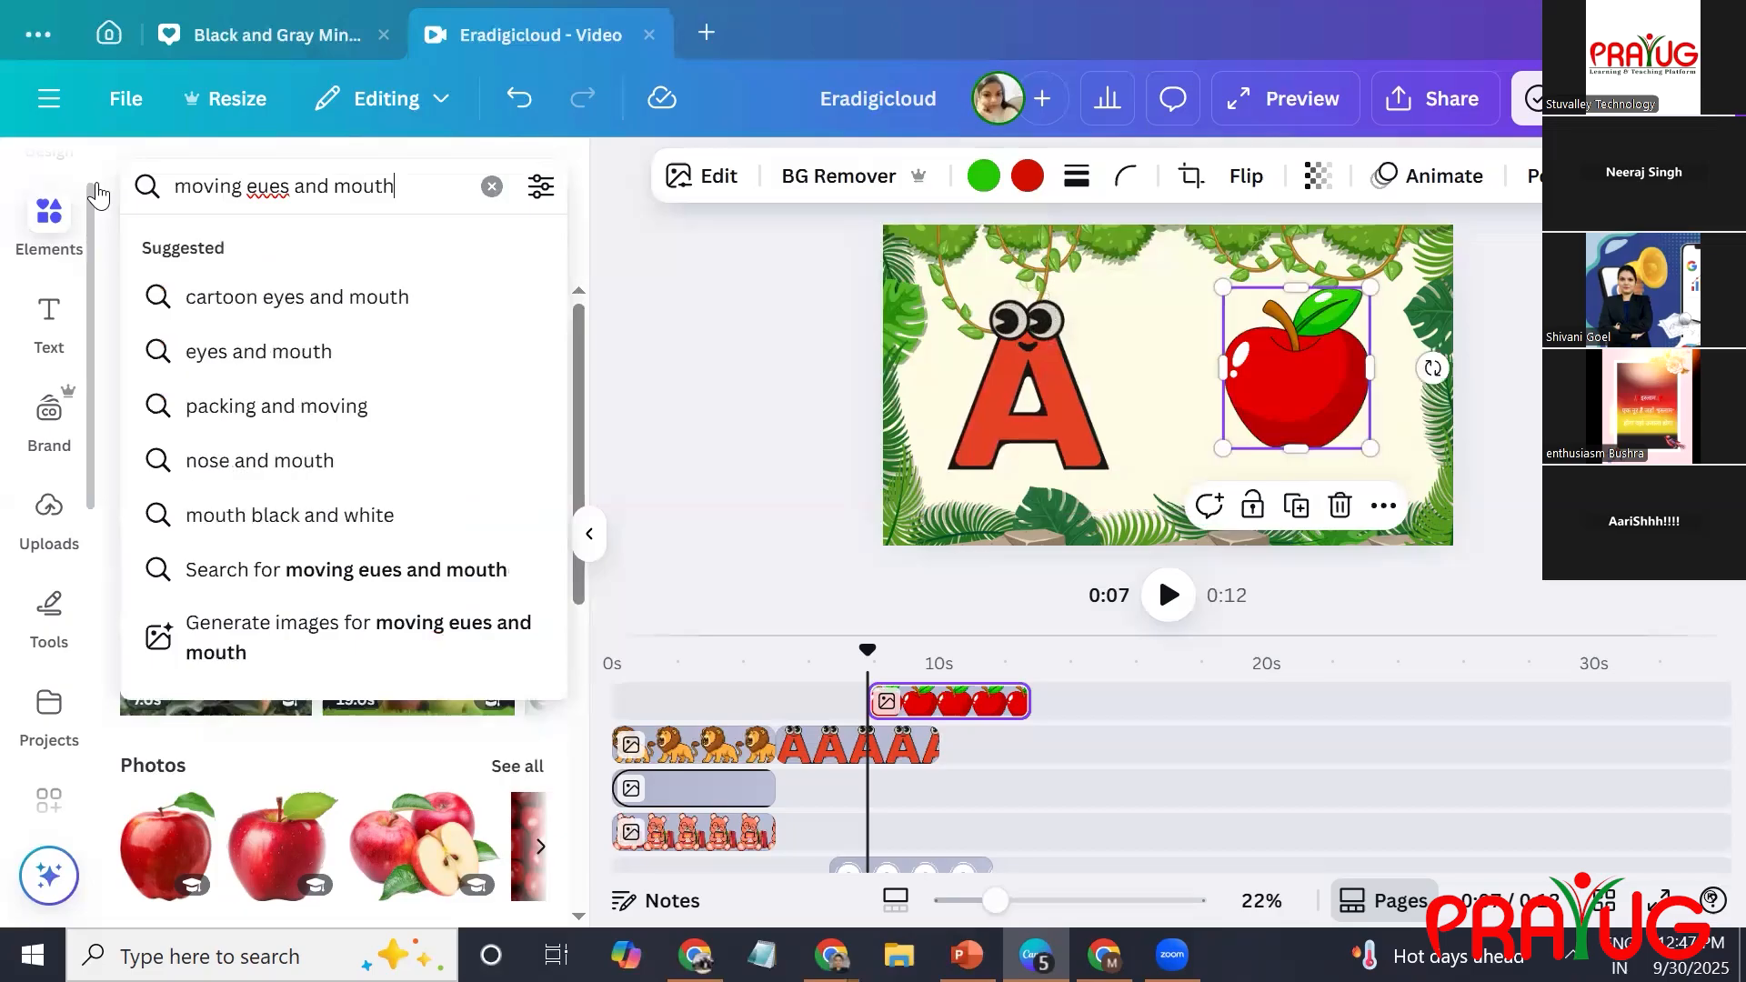
{"action": "left_click", "coordinate": [222, 298]}
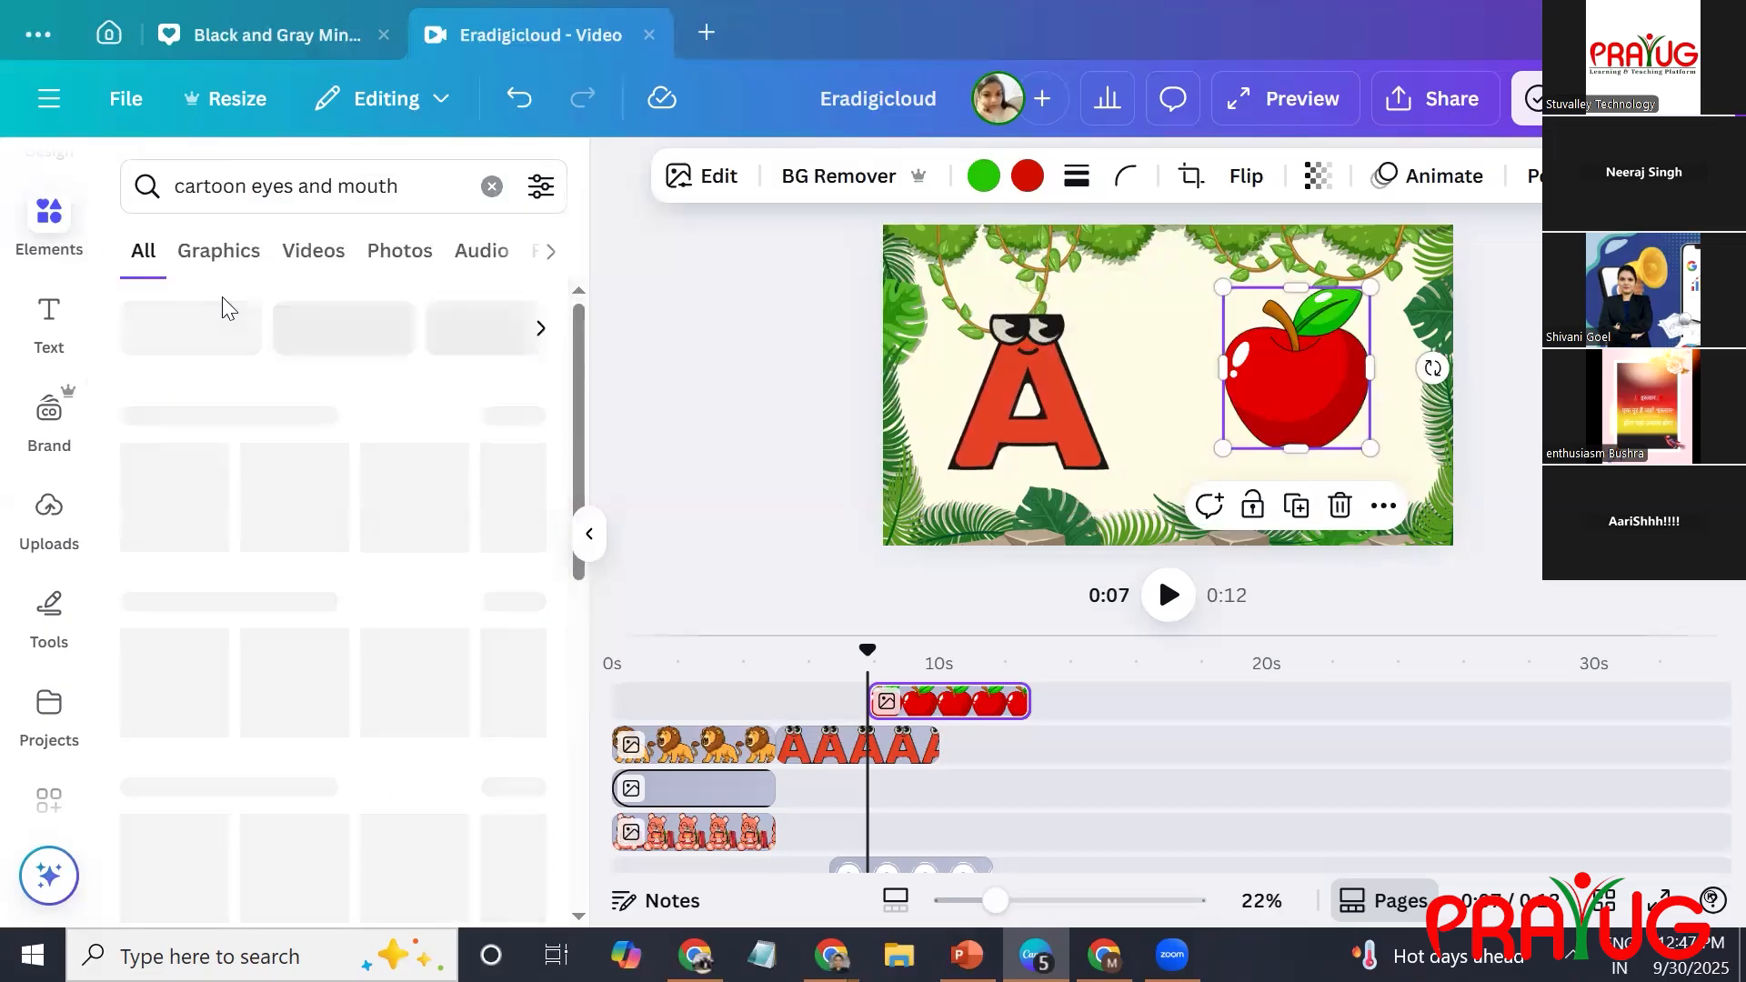
Extend the search to "cartoon eyes and mouth moving and animated" and limit the results to graphics.
{"action": "left_click", "coordinate": [409, 176]}
{"action": "type", "text": "mo"}
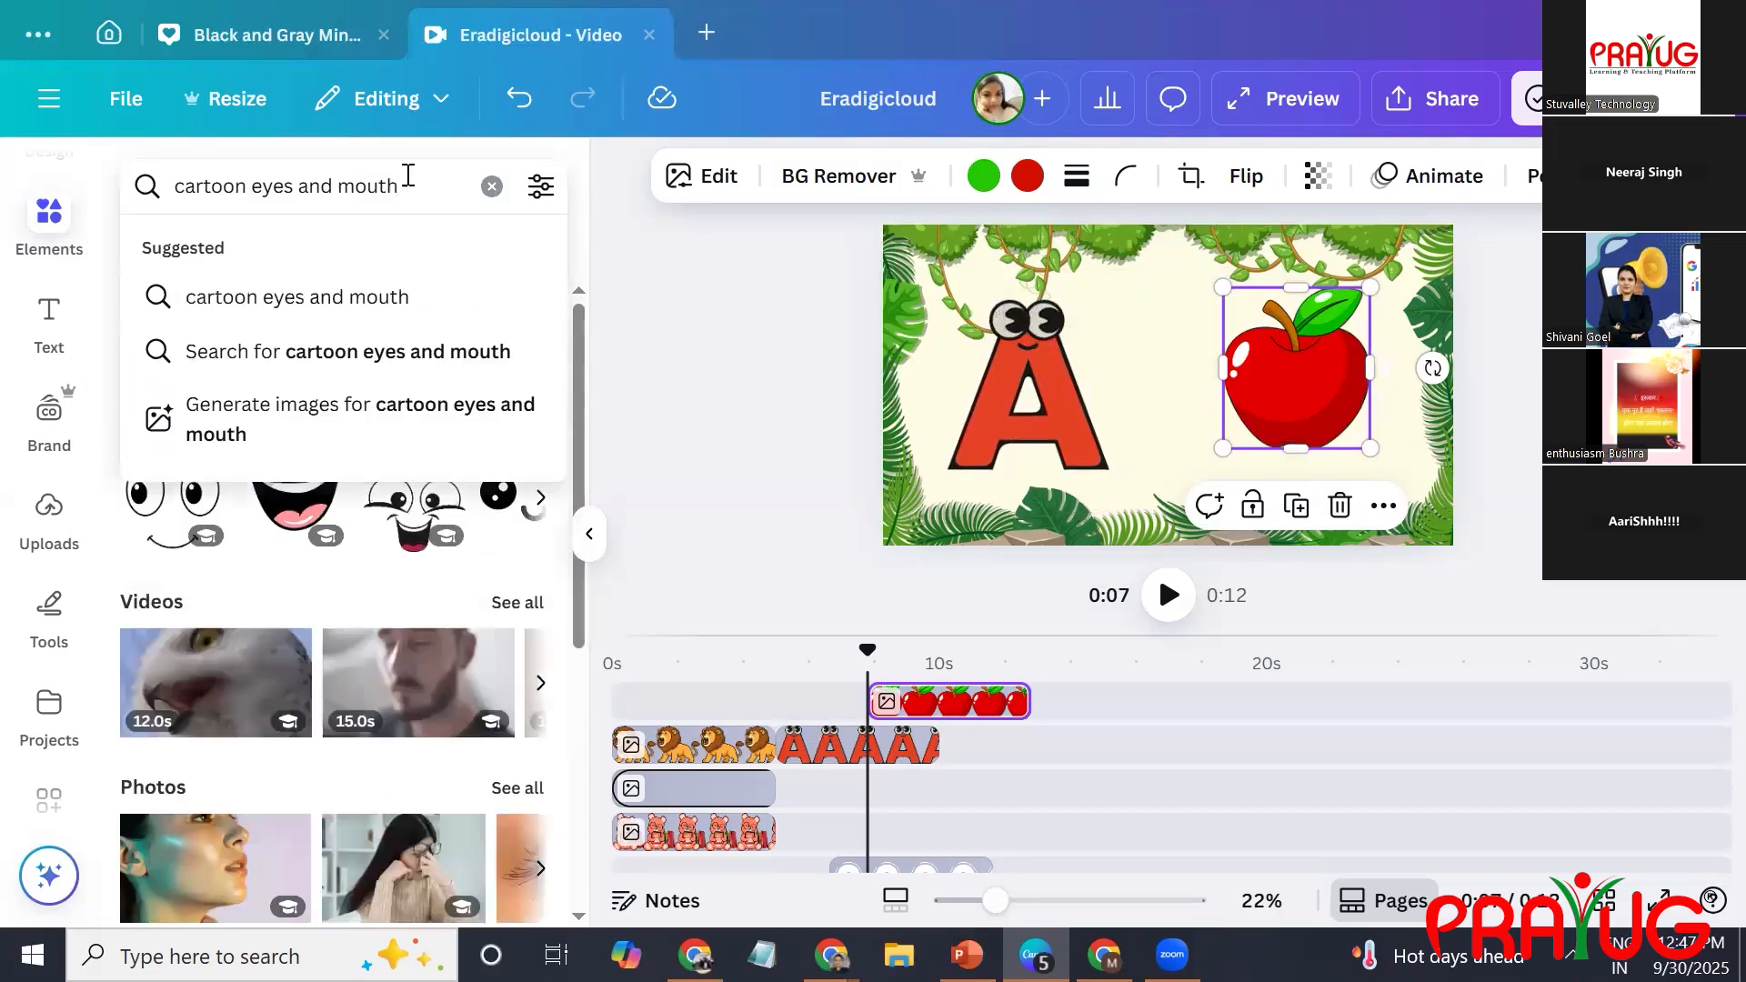
{"action": "type", "text": "ving"}
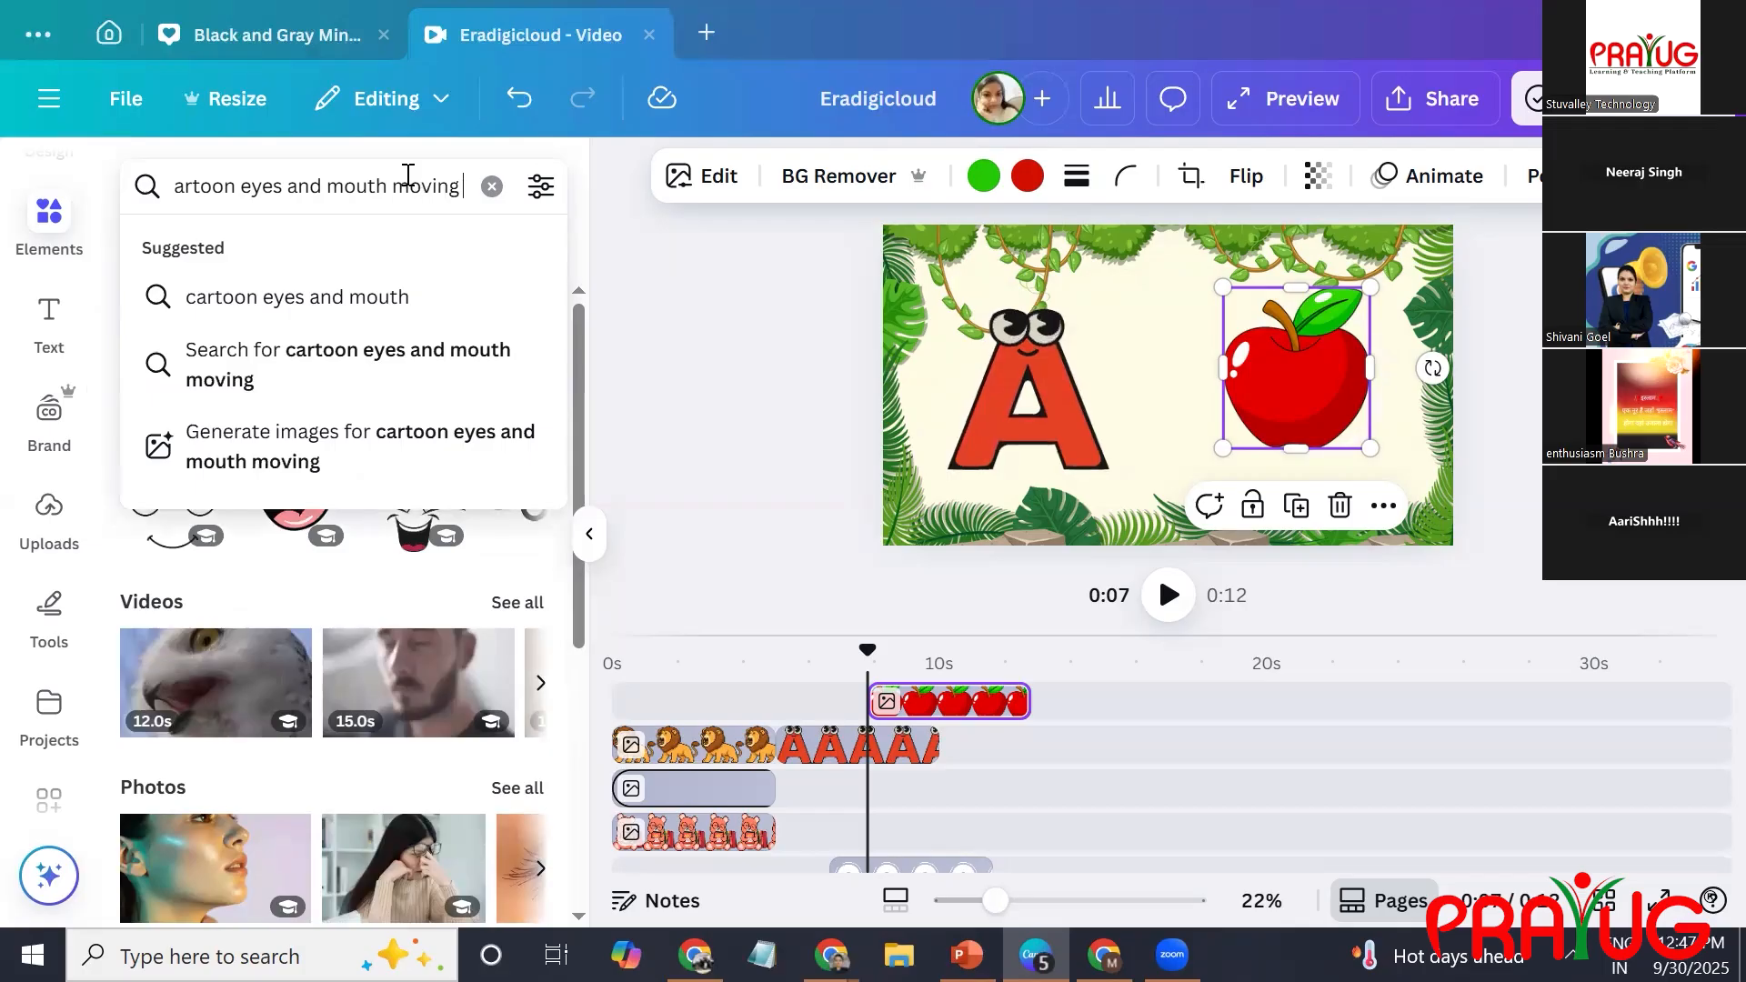
{"action": "type", "text": " and animated"}
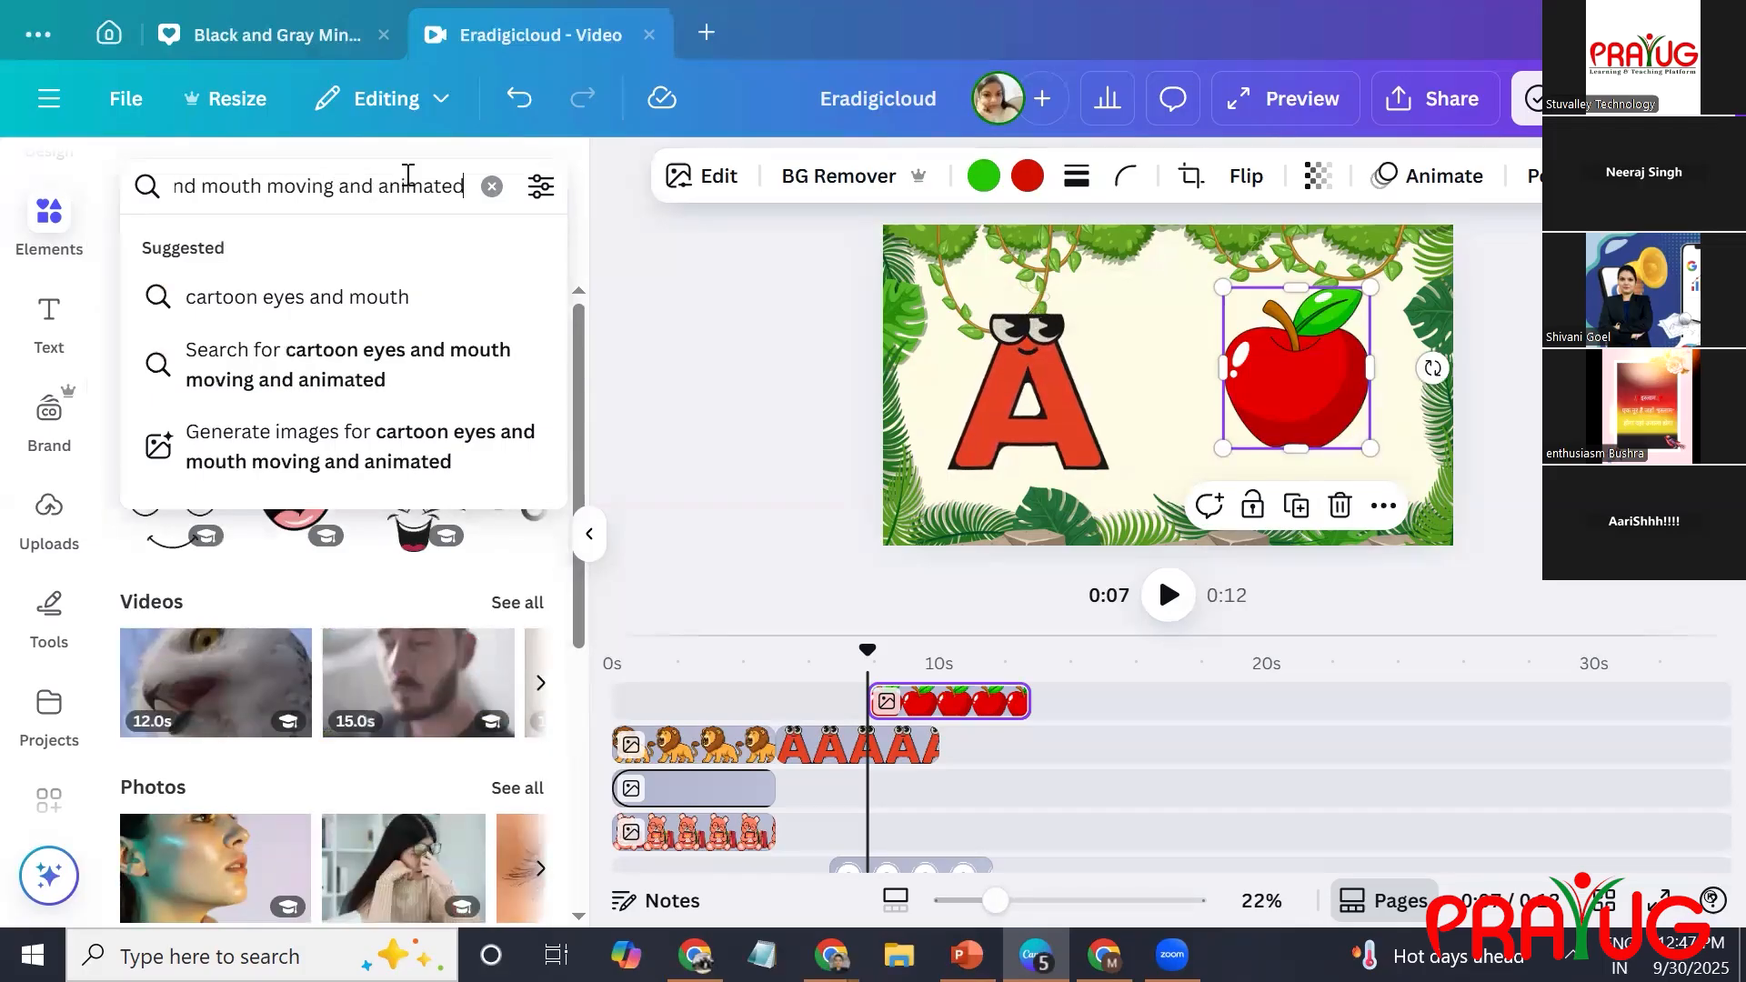
{"action": "key", "text": "Return"}
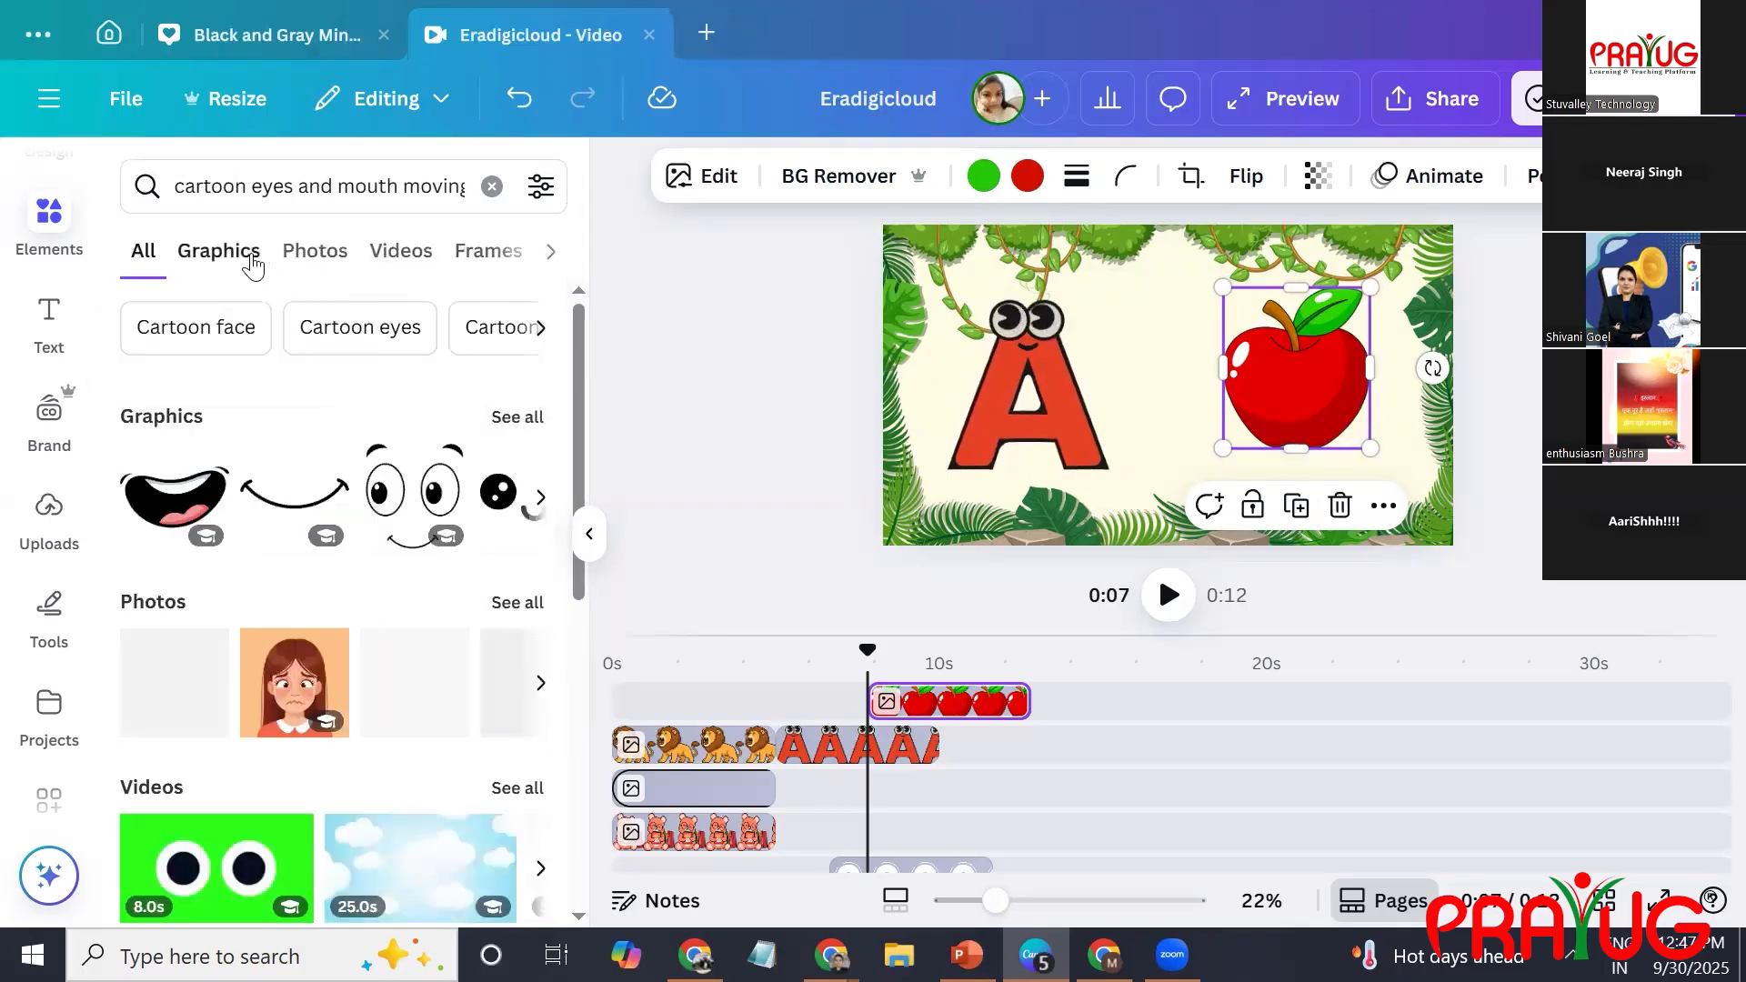
{"action": "left_click", "coordinate": [252, 259]}
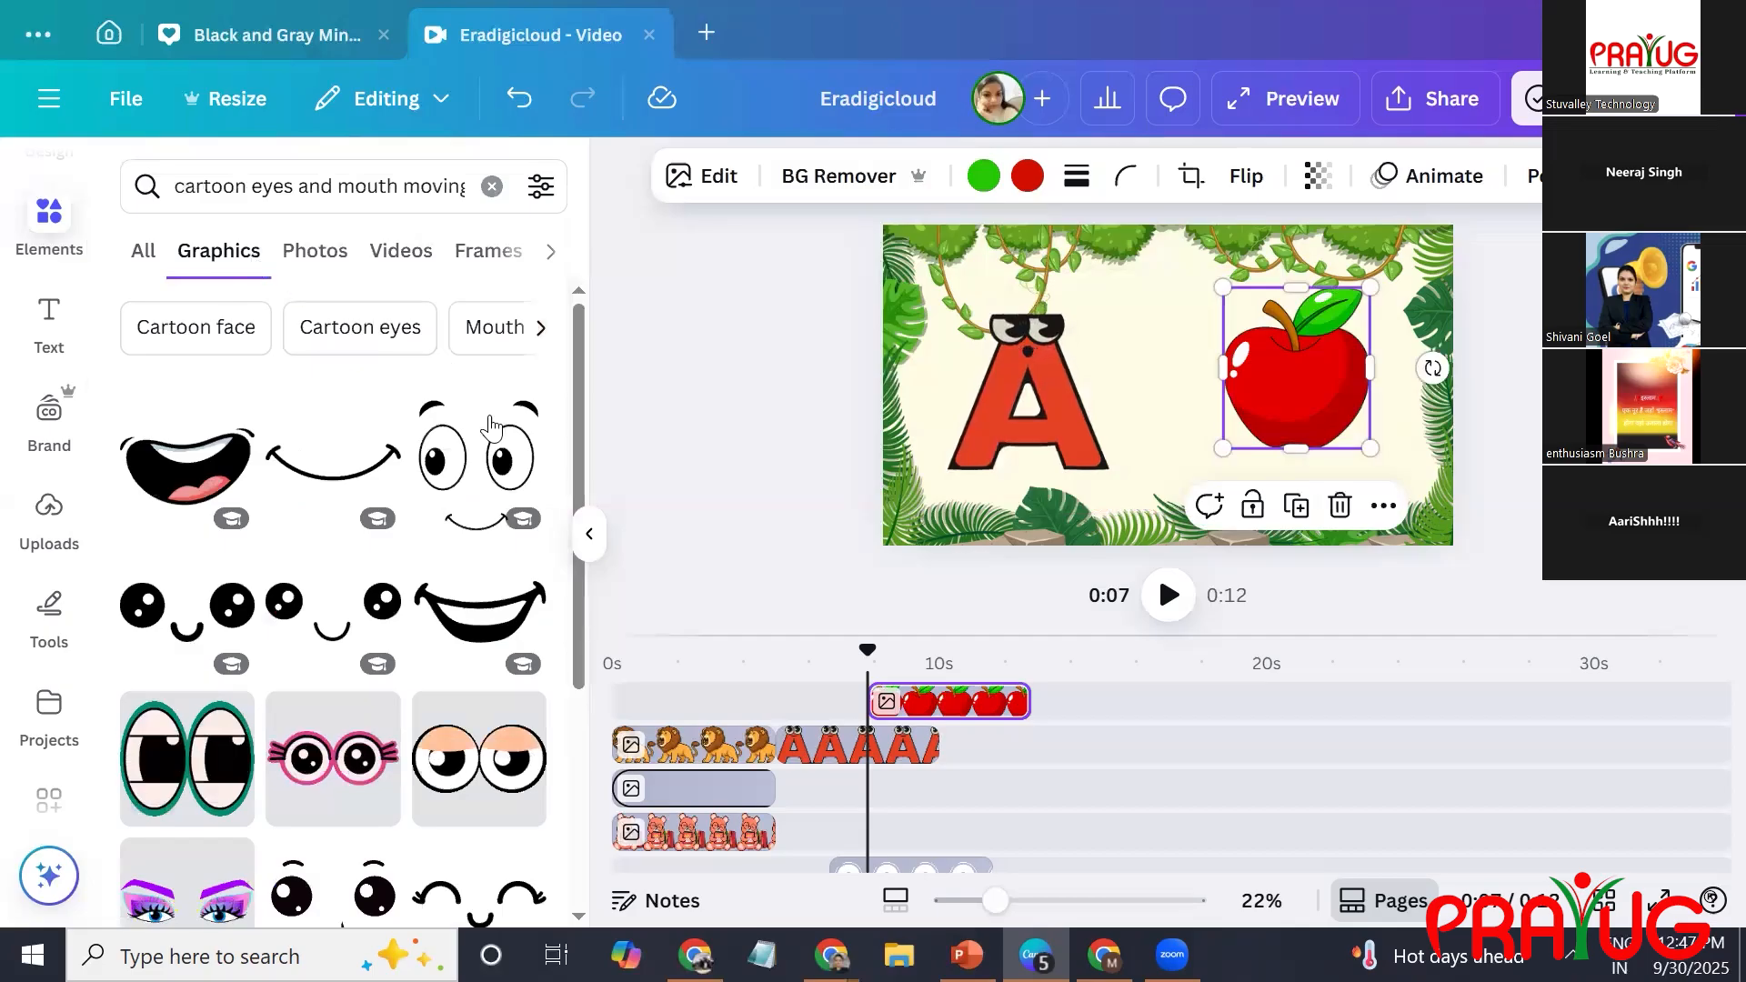
Add the animated eyes with pink rims and lashes, shrink them onto the red apple, and shift the apple slightly down behind them.
{"action": "left_click_drag", "start_coordinate": [577, 436], "coordinate": [594, 575]}
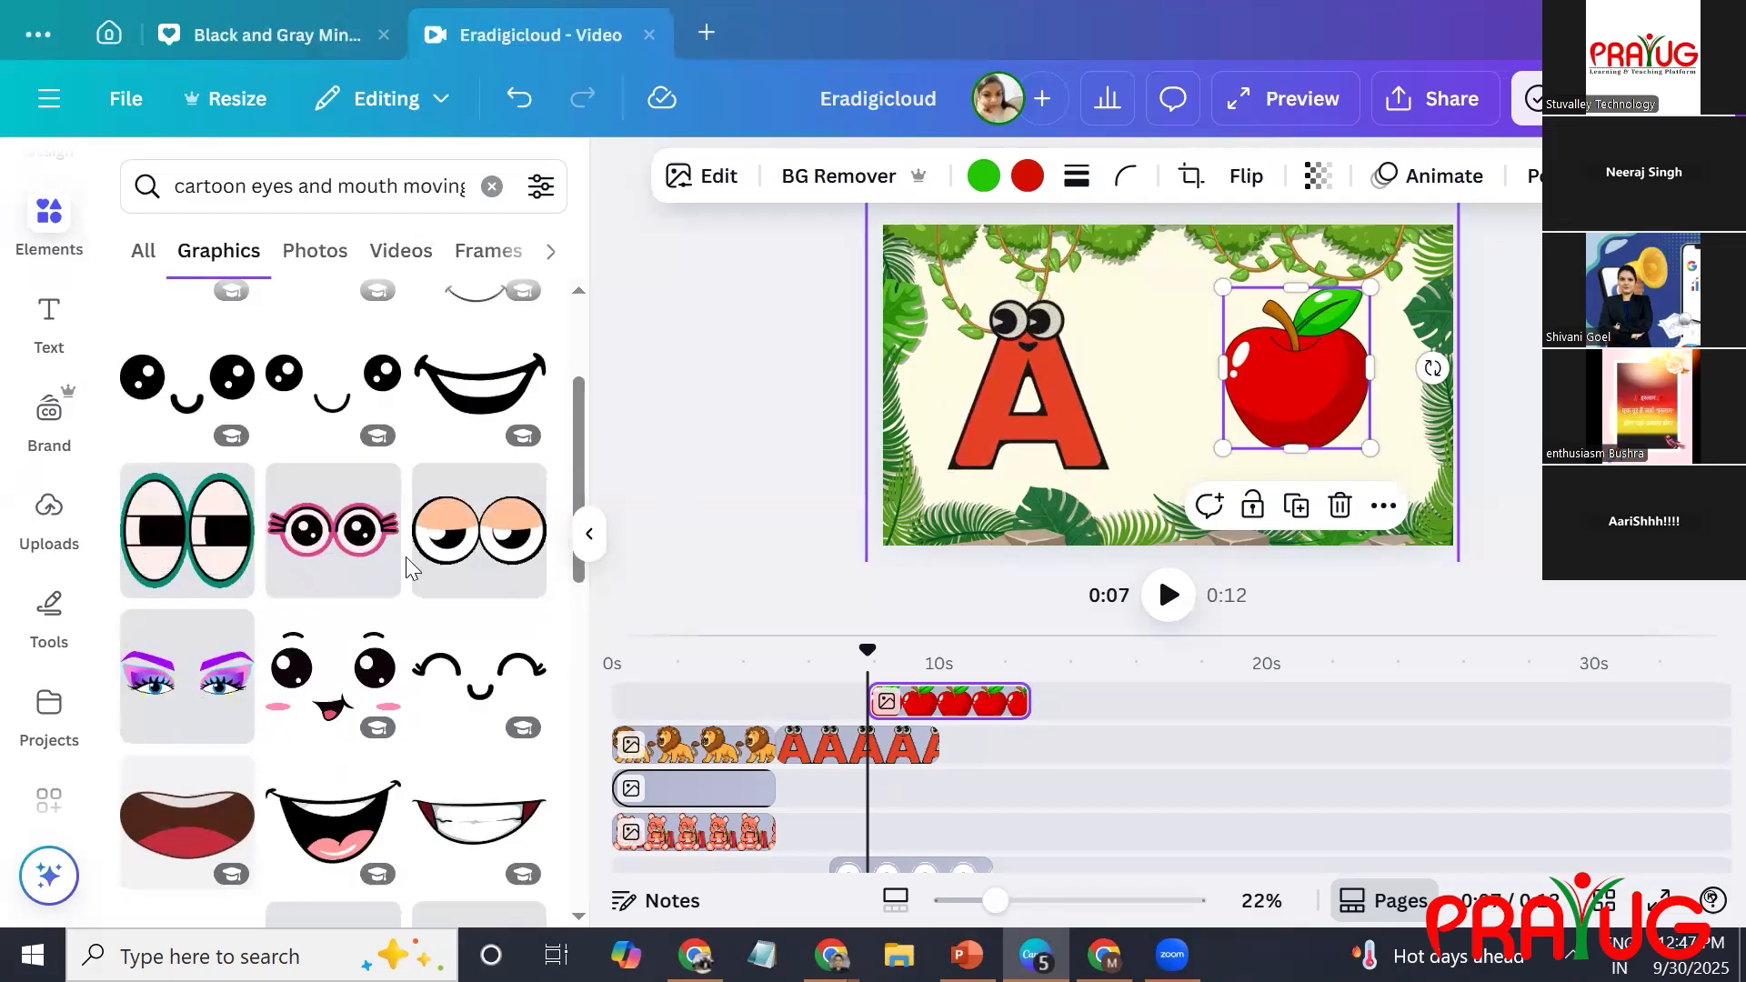
{"action": "left_click", "coordinate": [355, 537]}
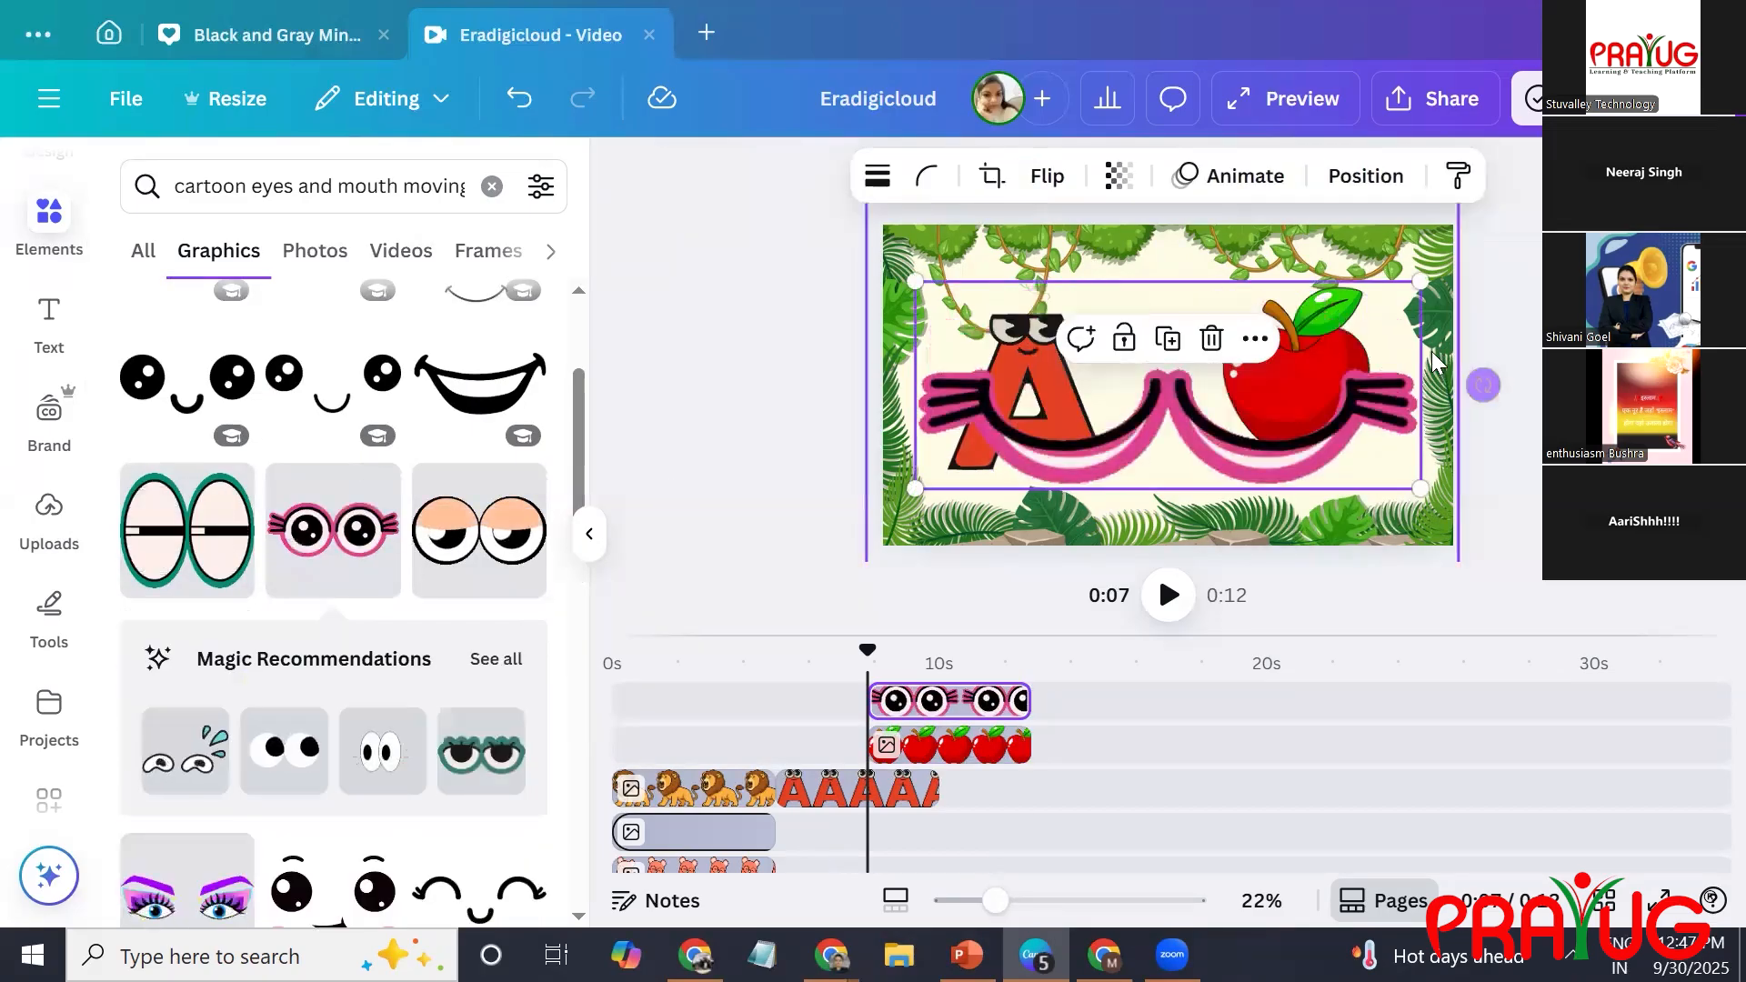
{"action": "left_click_drag", "start_coordinate": [1416, 281], "coordinate": [1286, 386]}
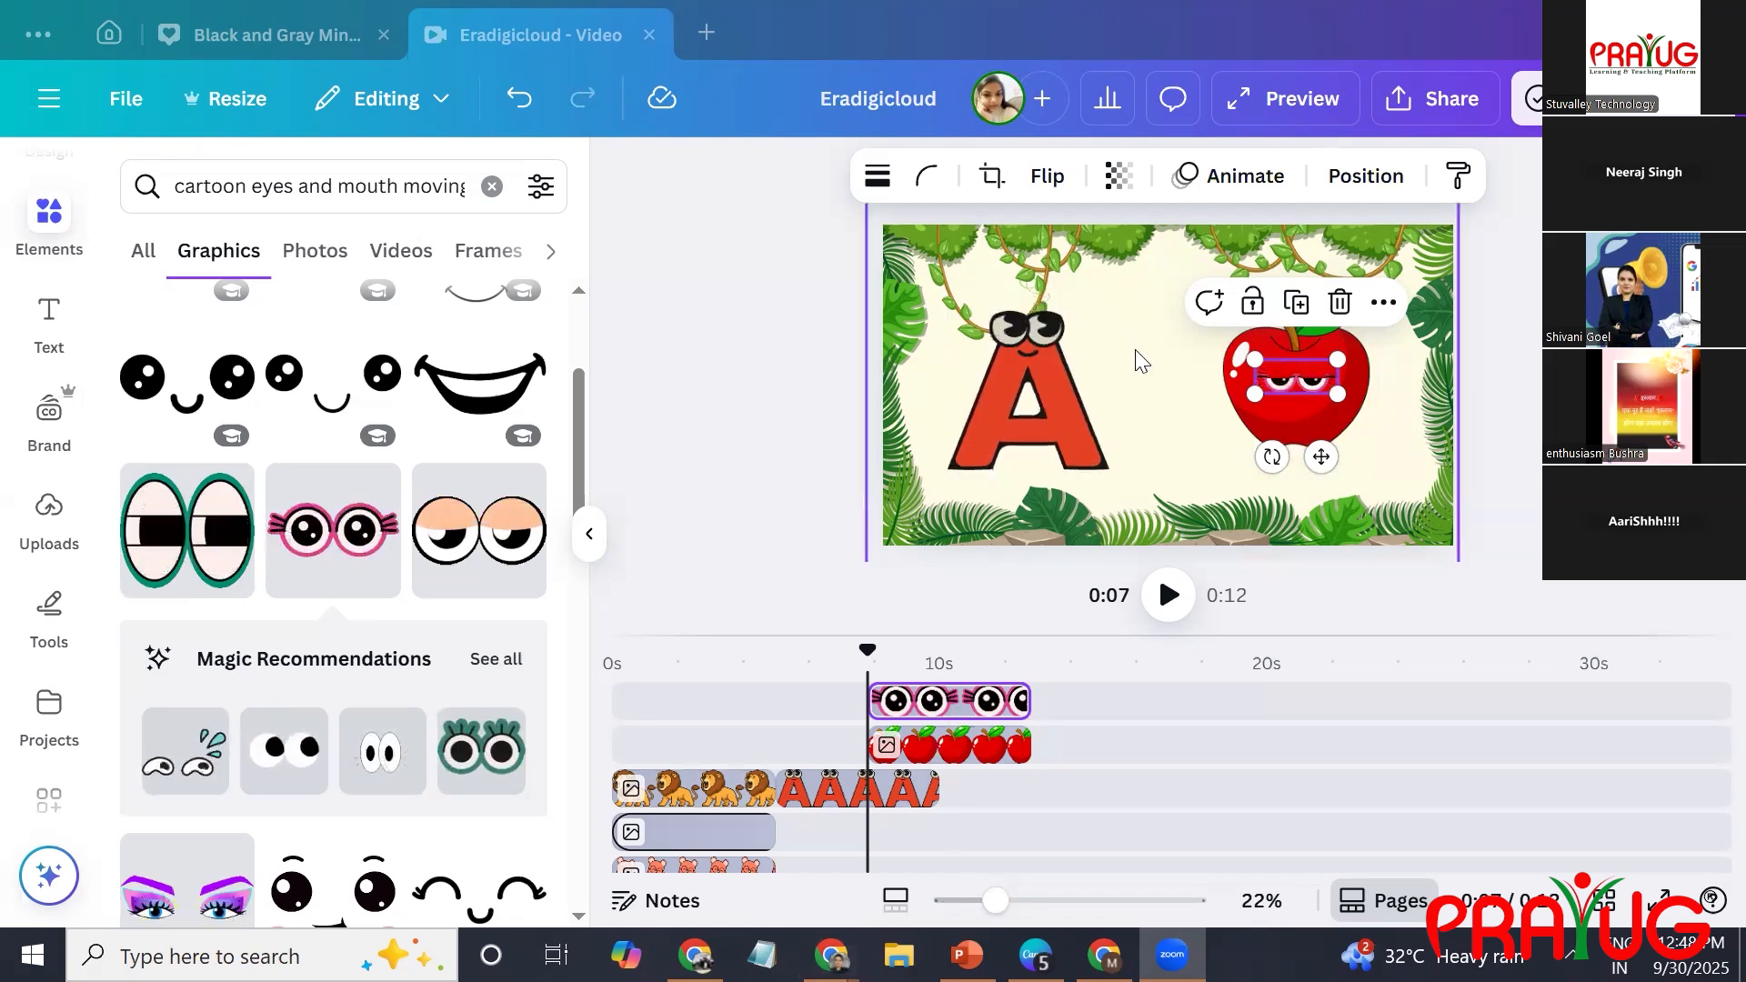
{"action": "mouse_move", "coordinate": [1320, 344]}
{"action": "left_mouse_down"}
{"action": "mouse_move", "coordinate": [1201, 306]}
{"action": "mouse_move", "coordinate": [1320, 338]}
{"action": "mouse_move", "coordinate": [1310, 367]}
{"action": "left_mouse_up"}
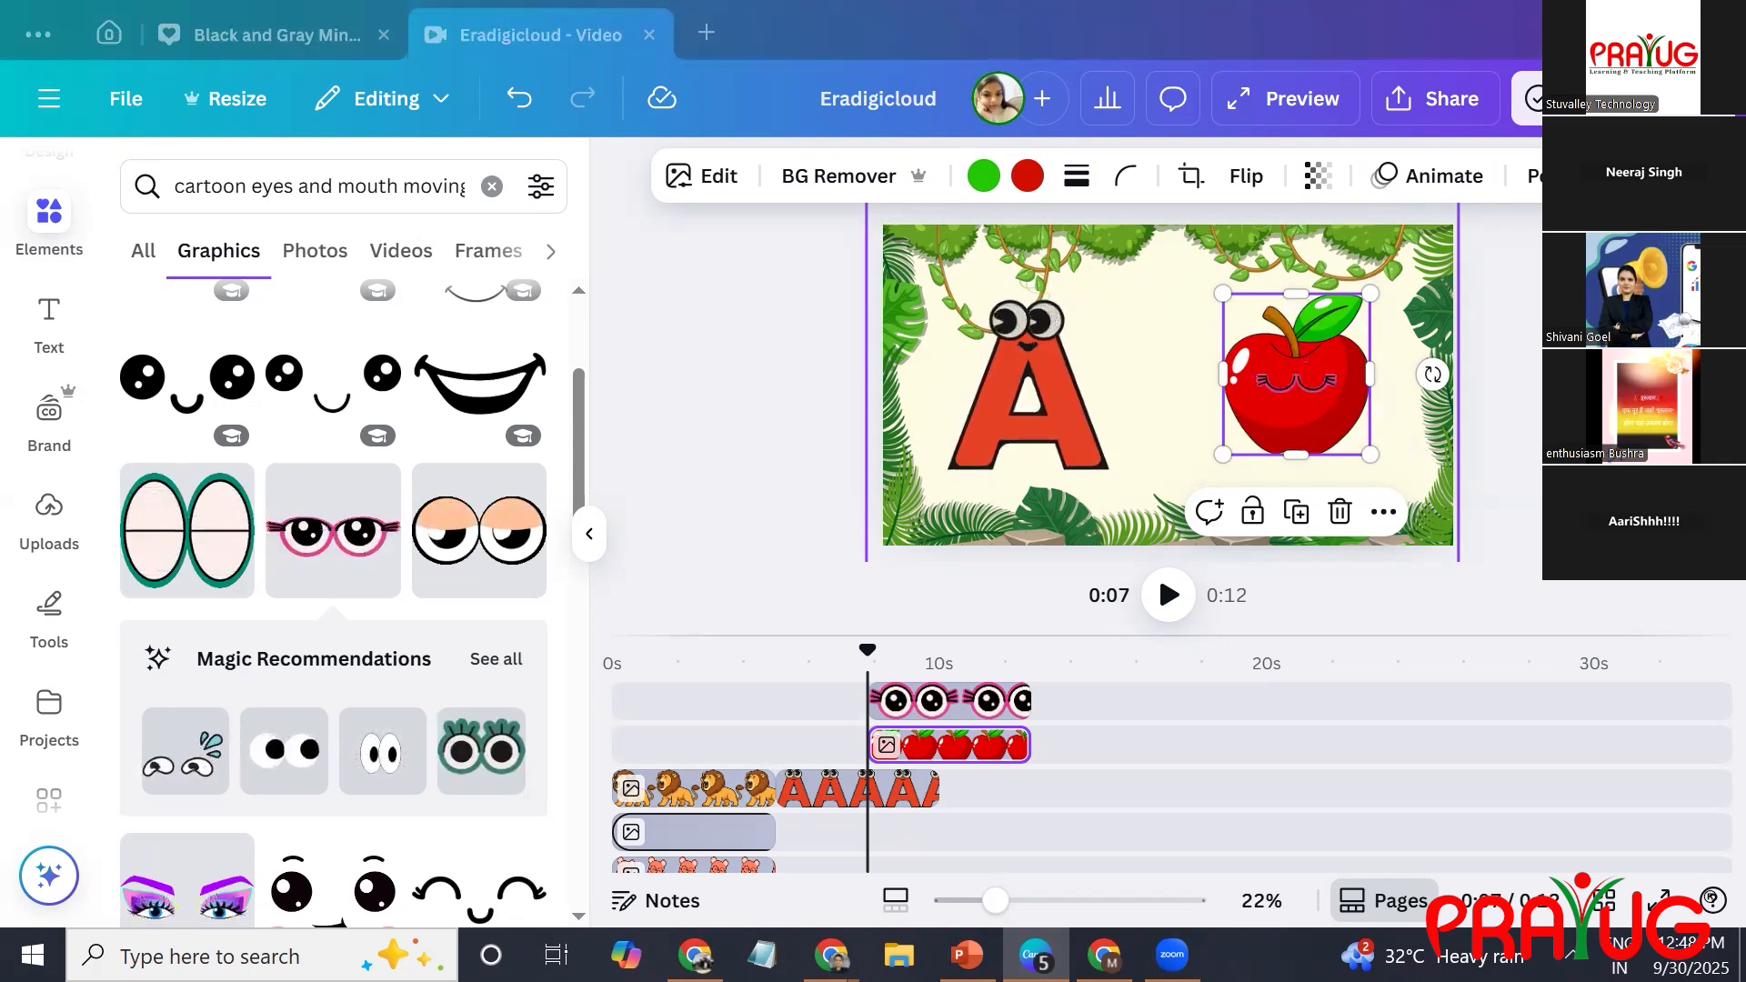
Switch to Chrome and open the invideo website in a new tab.
{"action": "key", "text": "alt+Tab"}
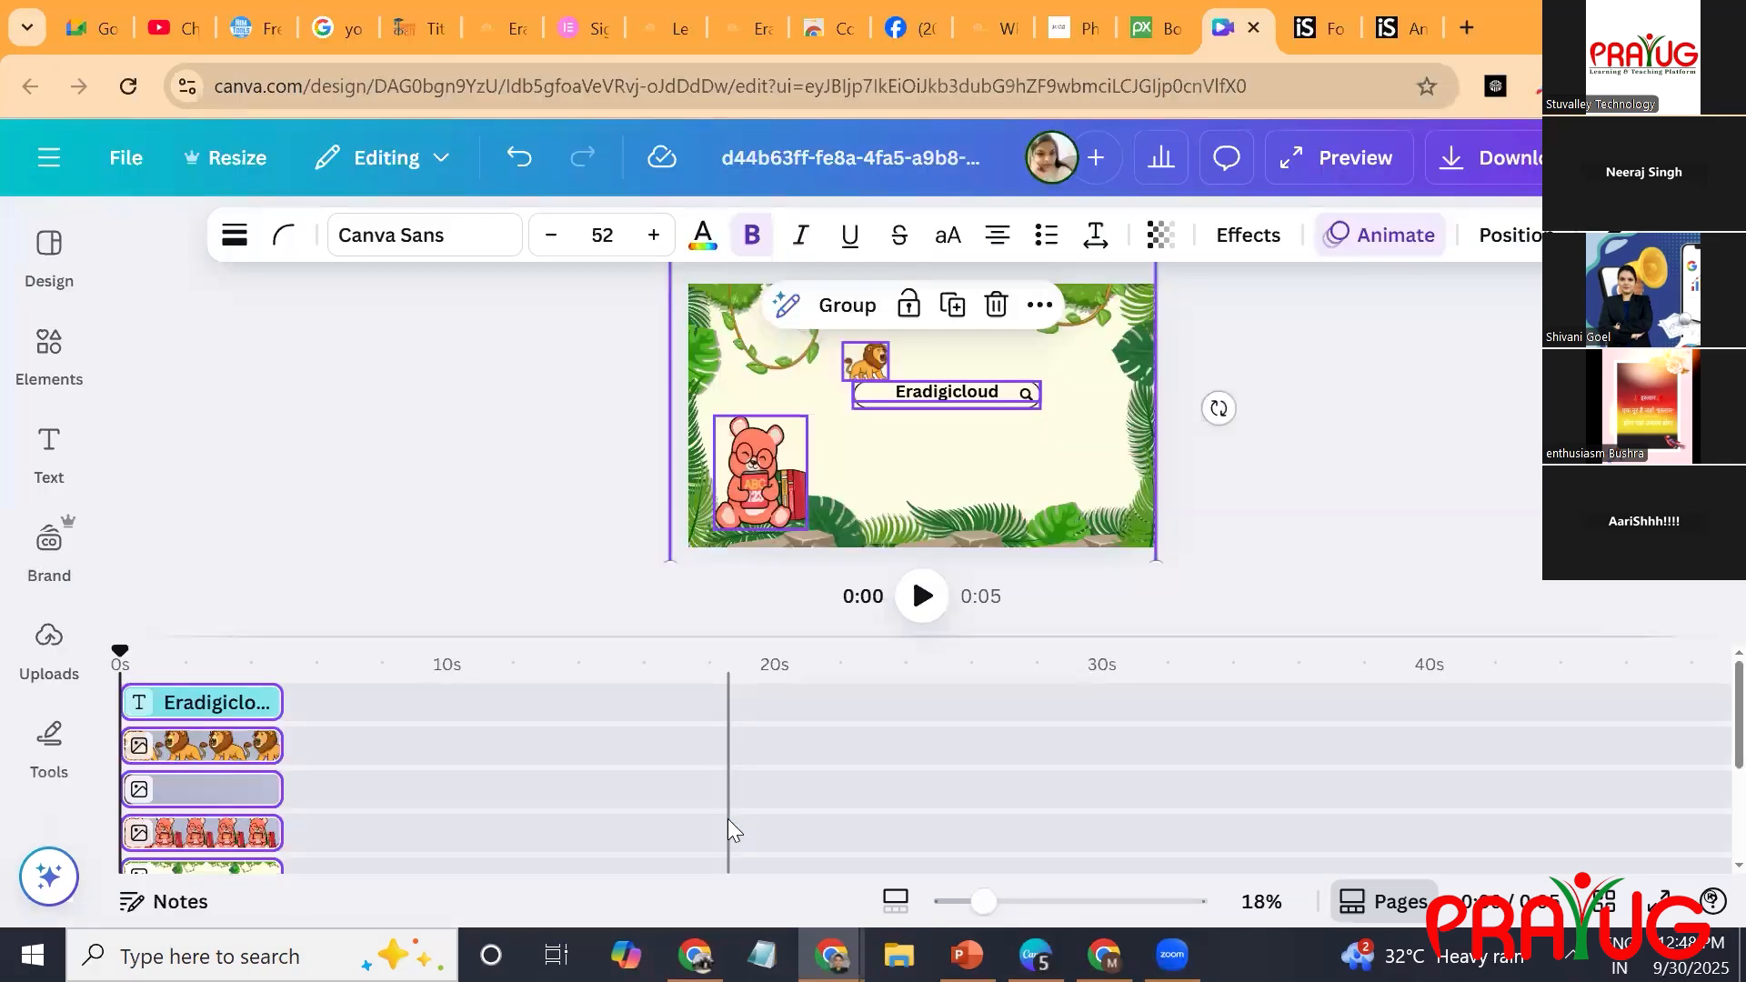
{"action": "key", "text": "ctrl+t"}
{"action": "type", "text": "invideo ai"}
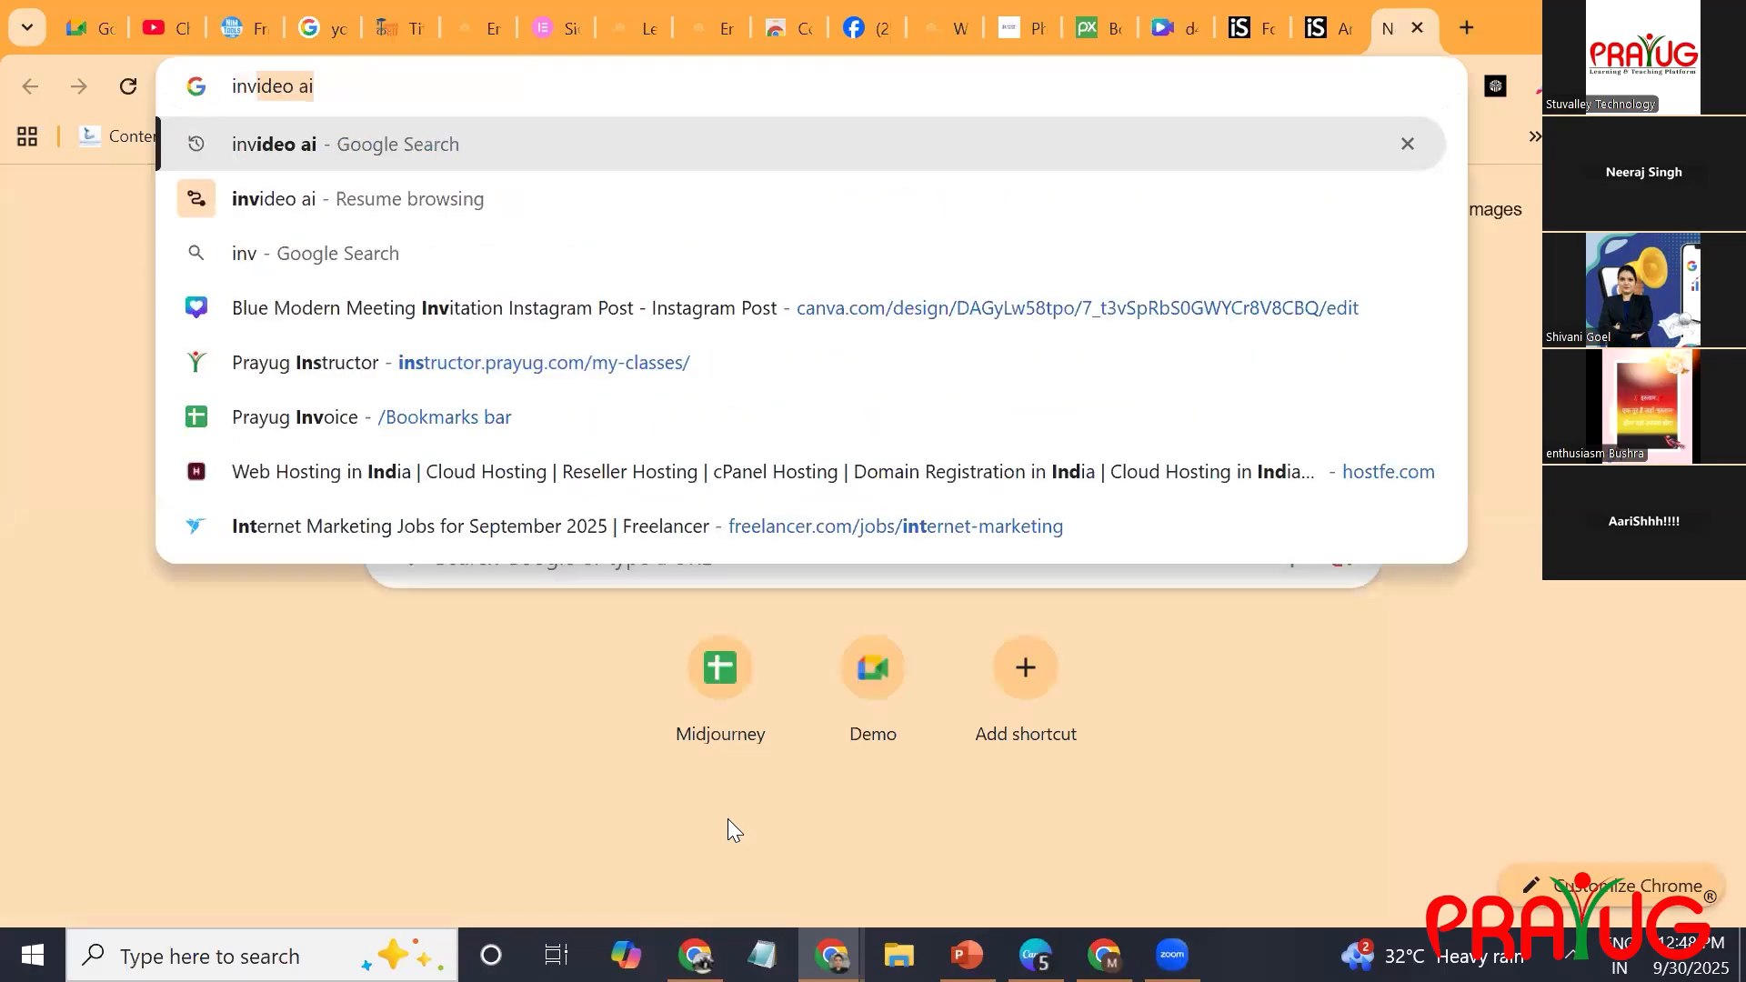
{"action": "key", "text": "Return"}
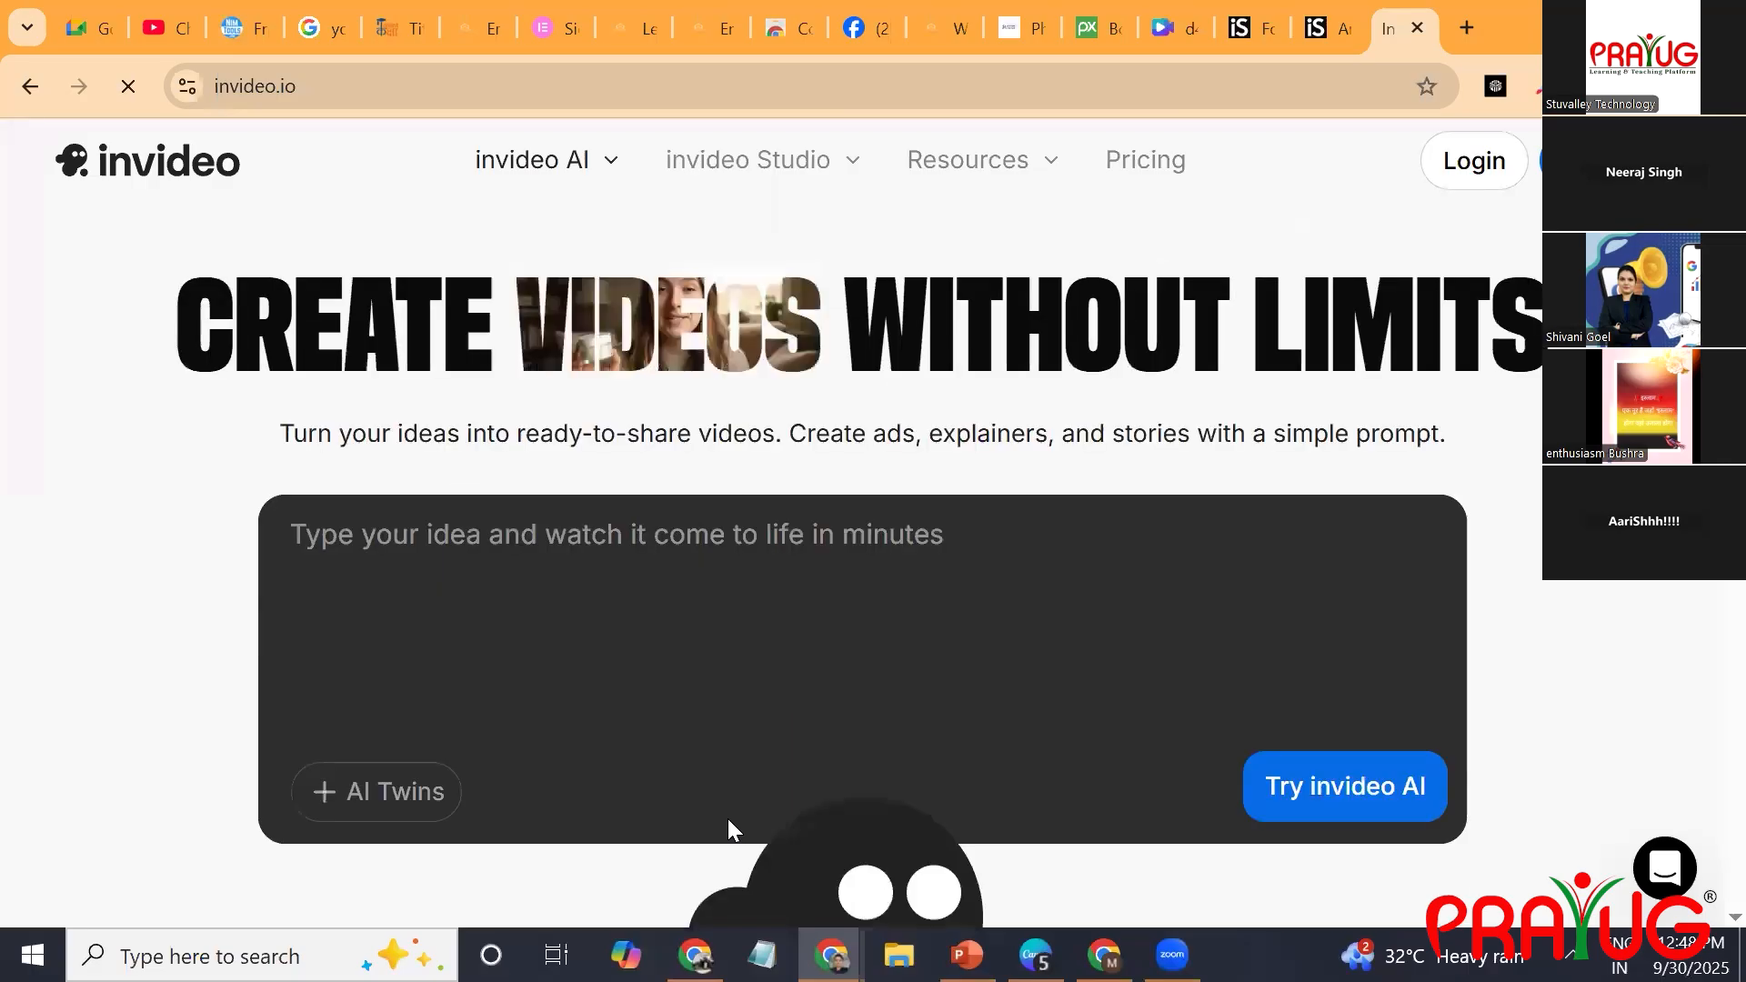
Look over the invideo home page around its video prompt box and sample ideas.
{"action": "scroll", "coordinate": [728, 819], "scroll_direction": "down", "scroll_amount": 2}
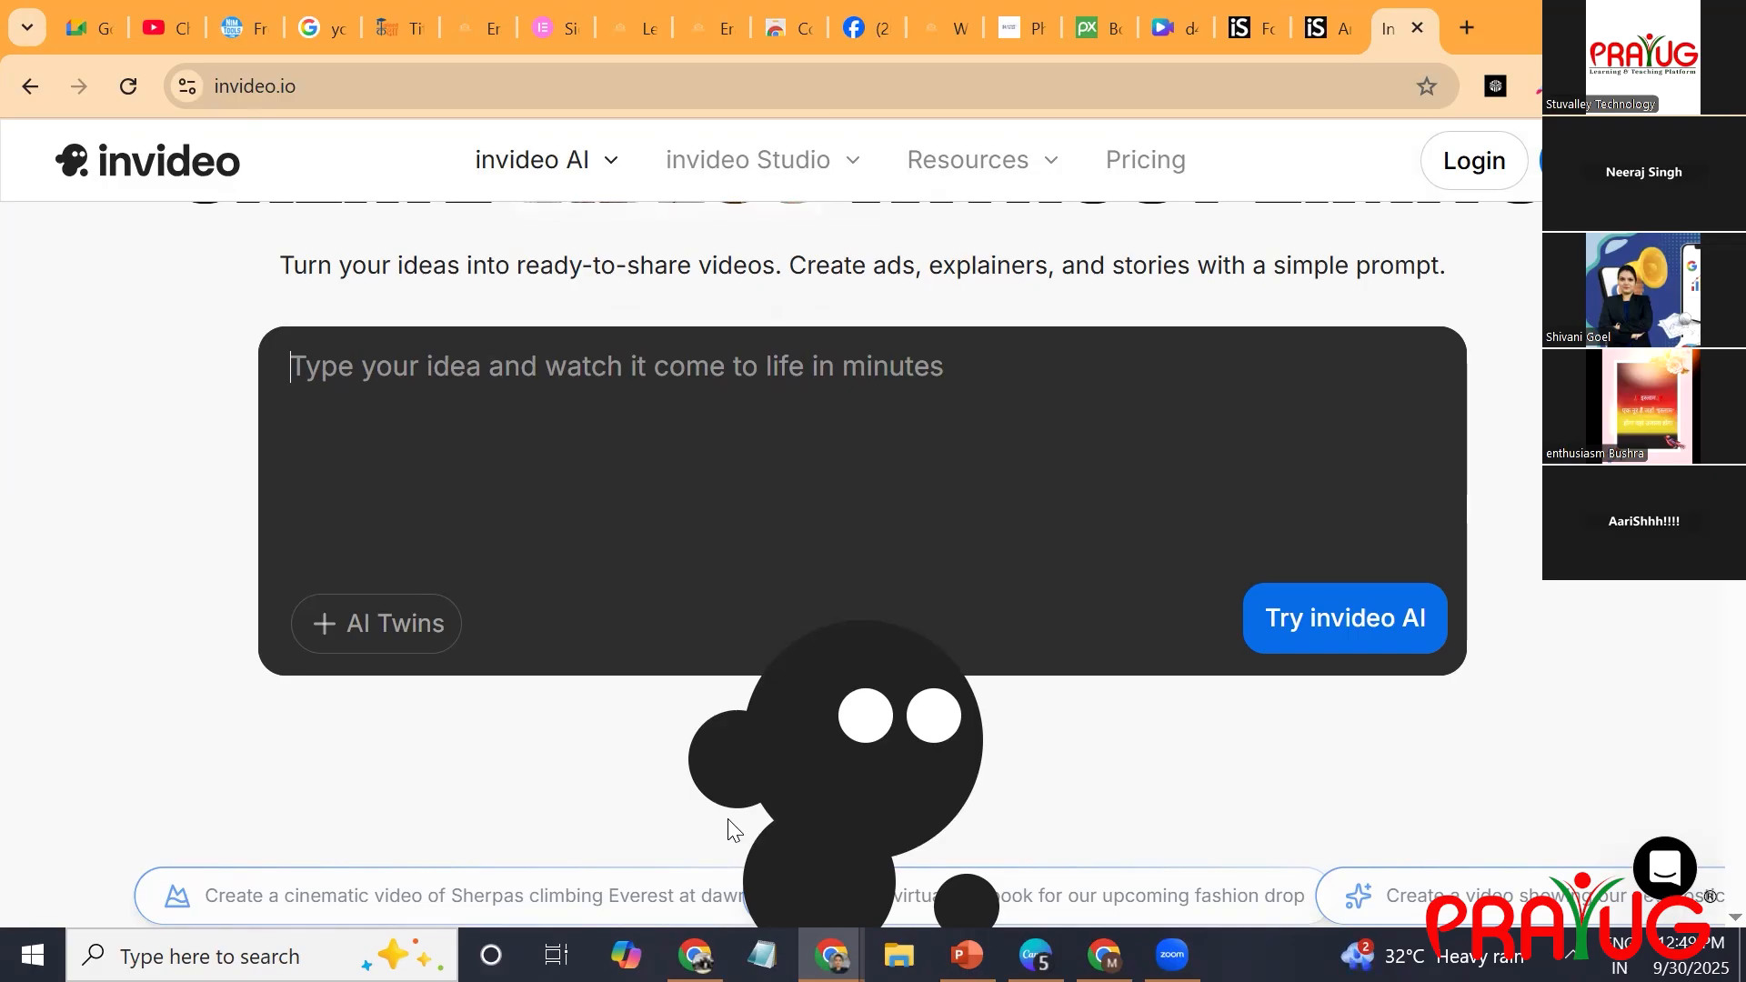
{"action": "scroll", "coordinate": [728, 819], "scroll_direction": "down", "scroll_amount": 3}
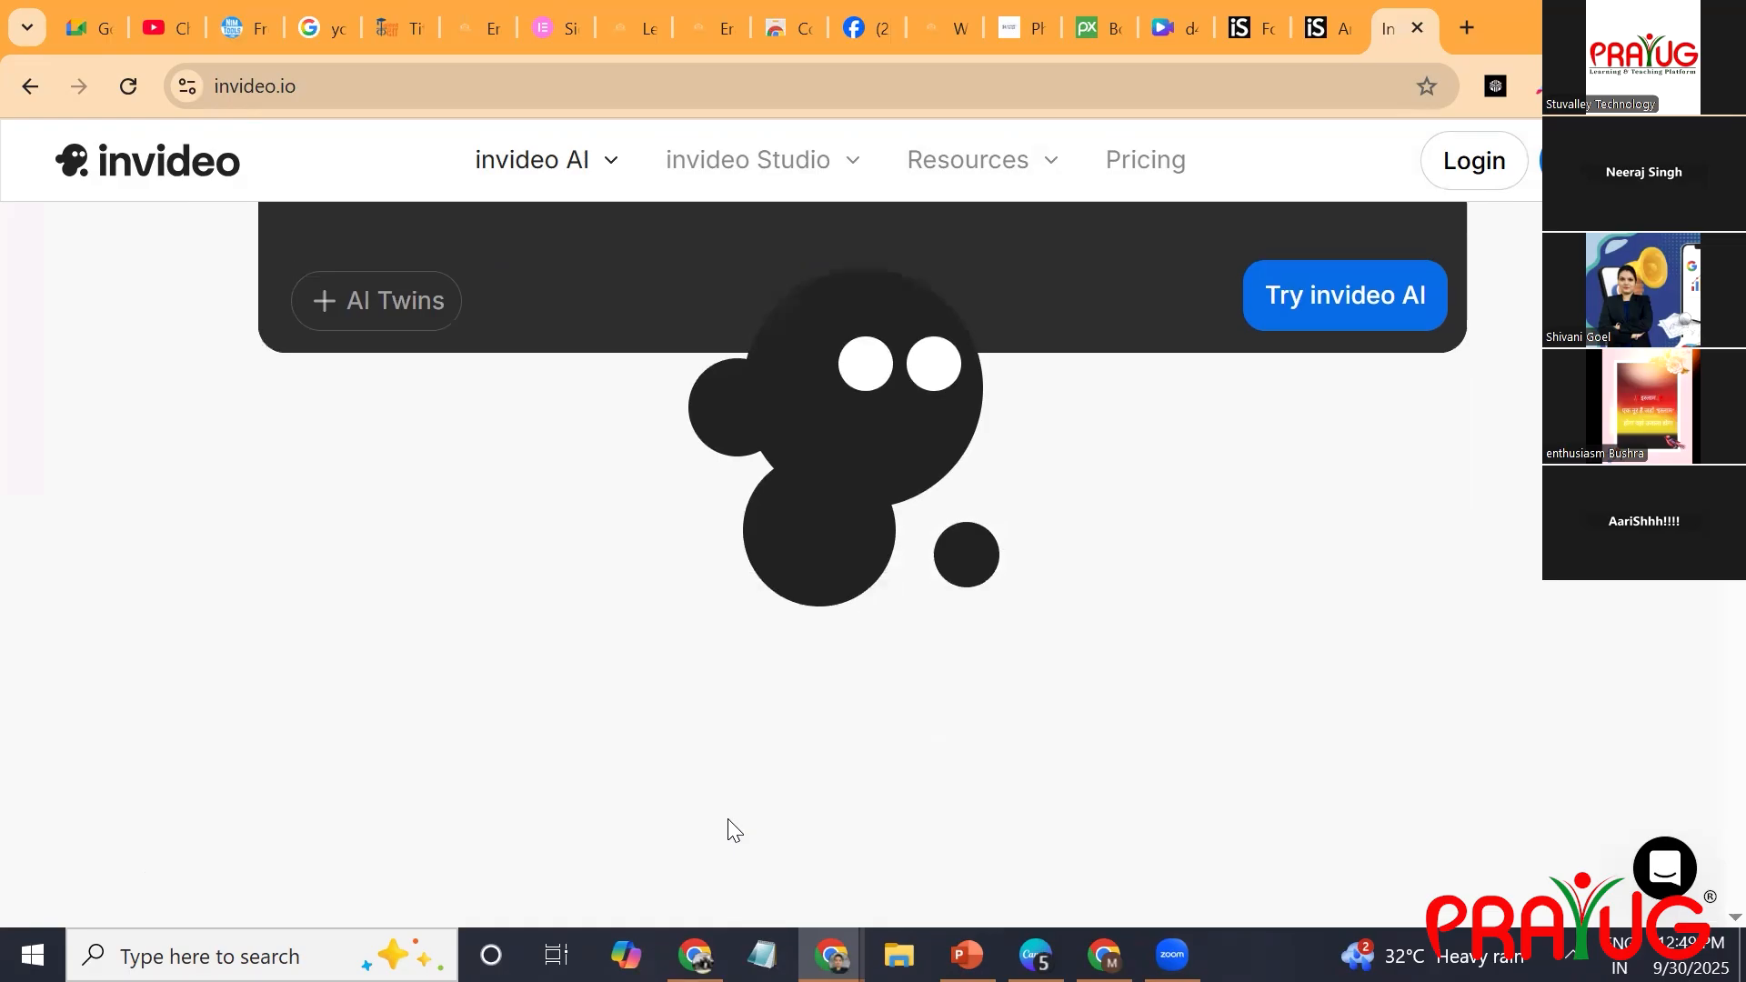
{"action": "scroll", "coordinate": [728, 819], "scroll_direction": "up", "scroll_amount": 3}
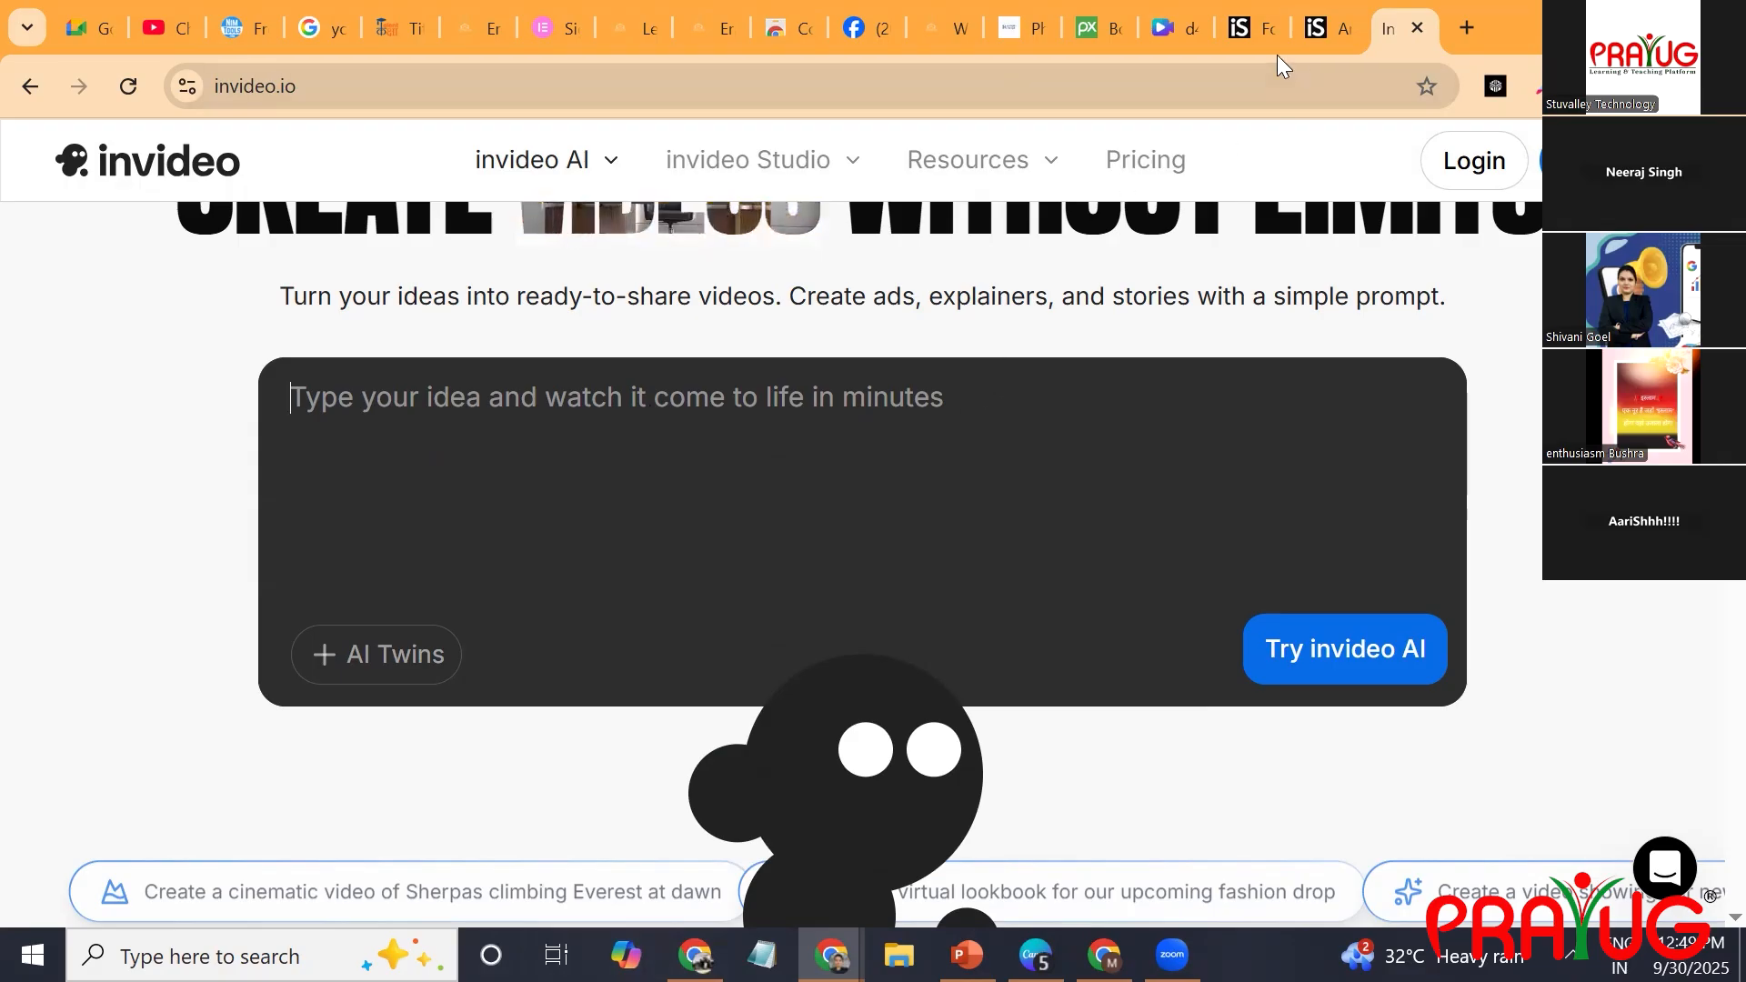
{"action": "left_click", "coordinate": [1198, 35]}
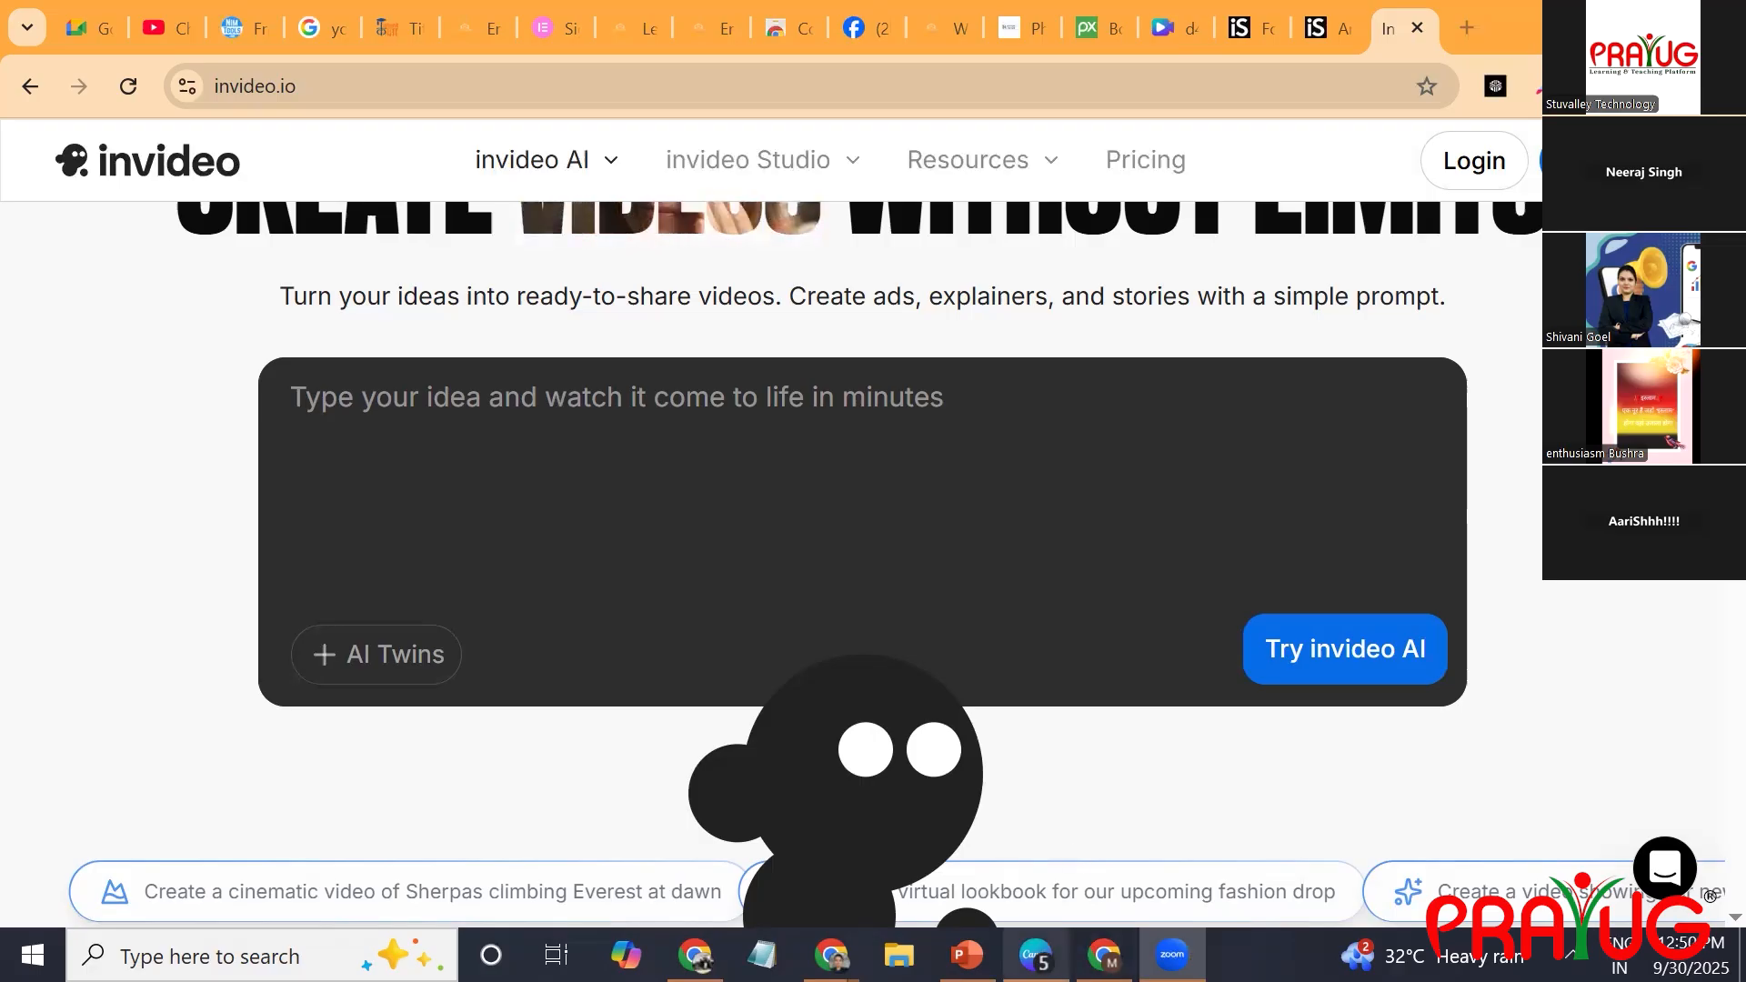
Switch back to Canva, leave the video design for the home area and turn on Canva AI.
{"action": "left_click", "coordinate": [1035, 955]}
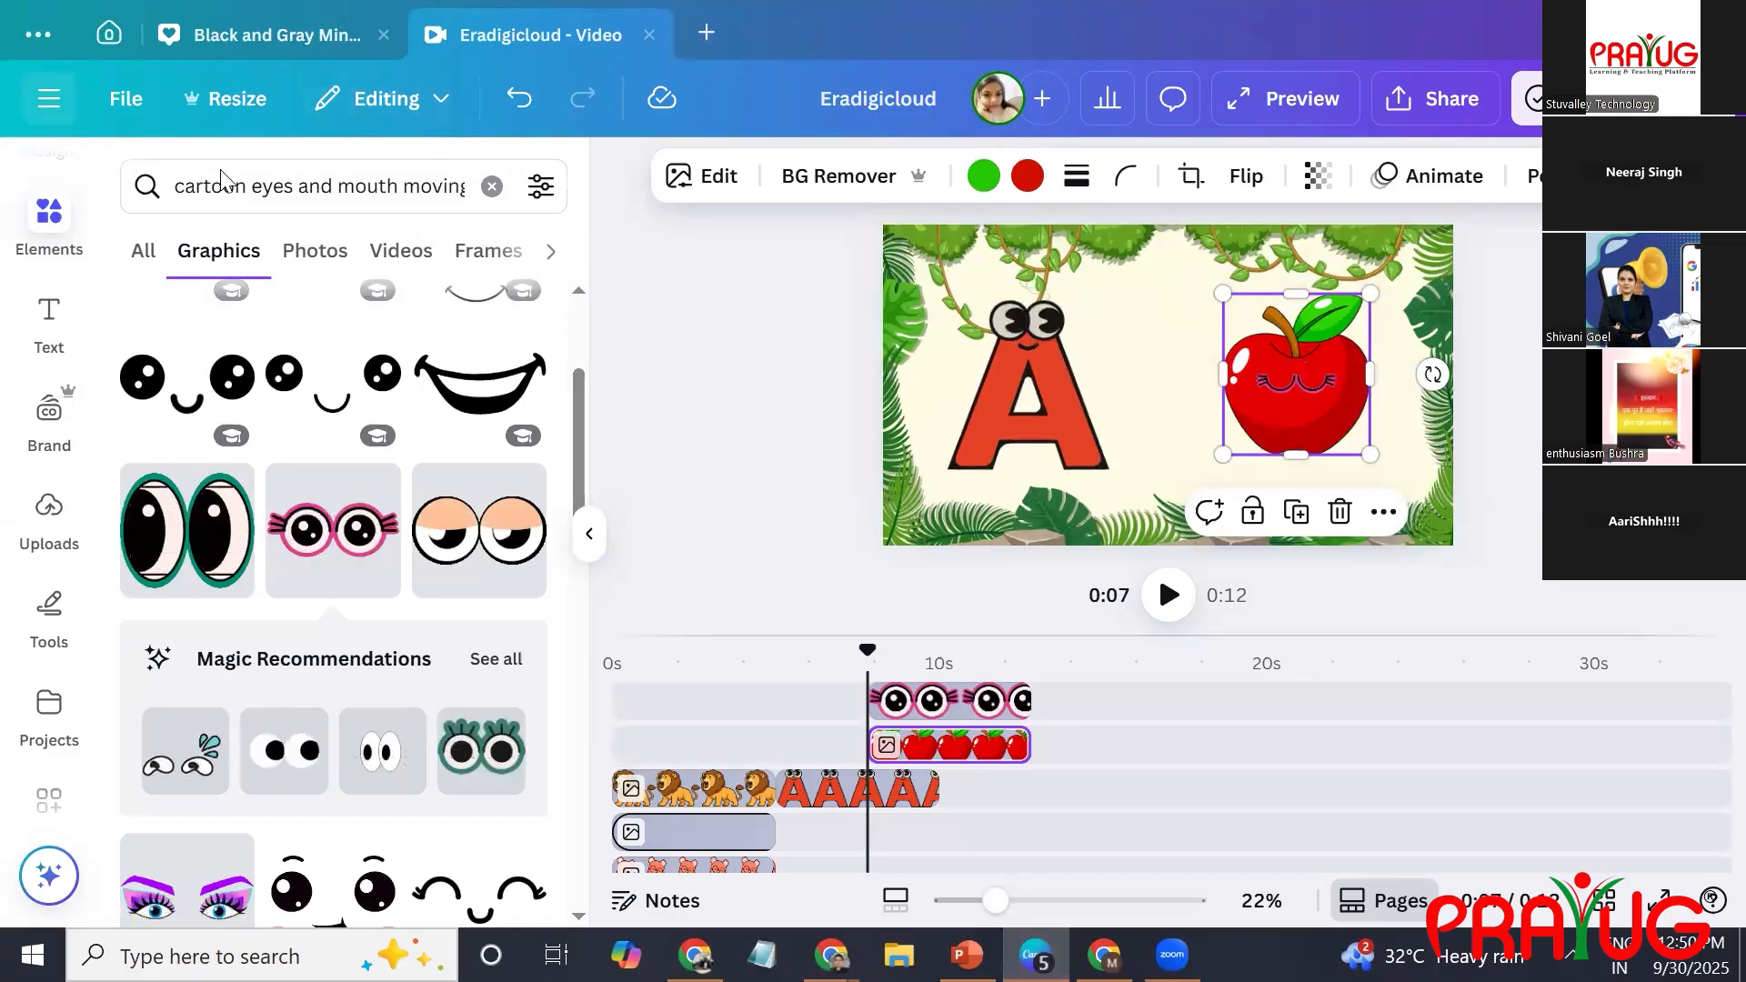
{"action": "left_click", "coordinate": [51, 100]}
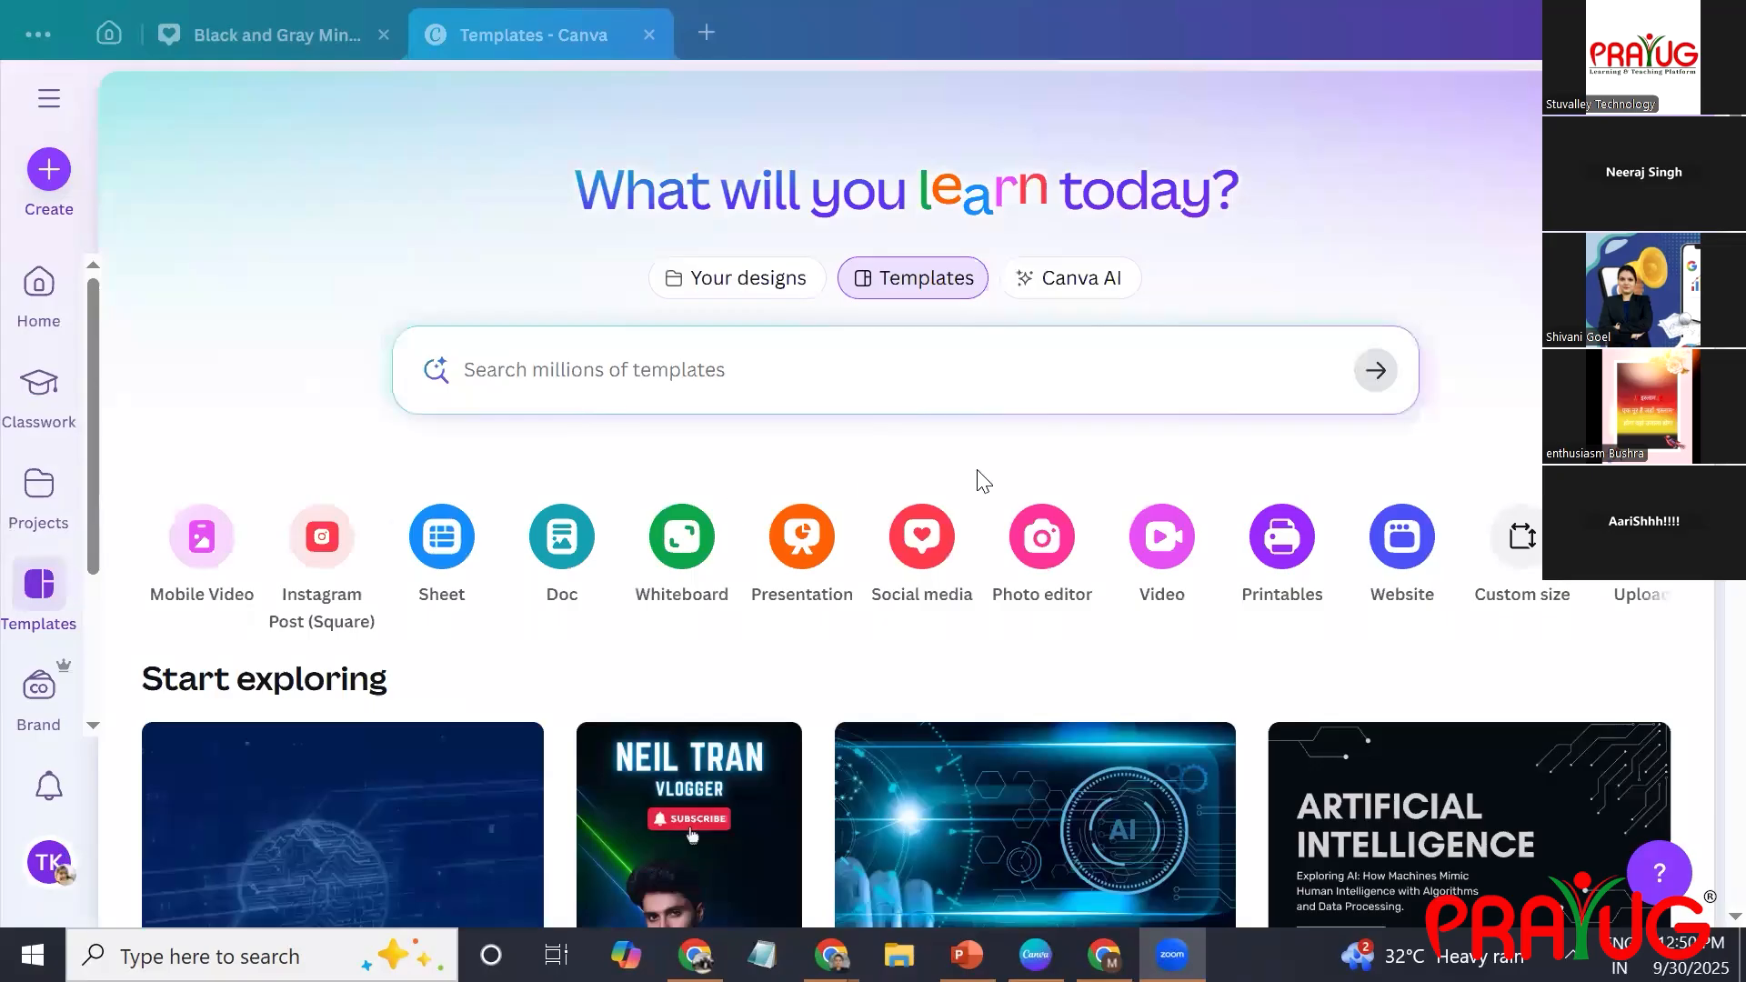
{"action": "left_click", "coordinate": [1074, 282]}
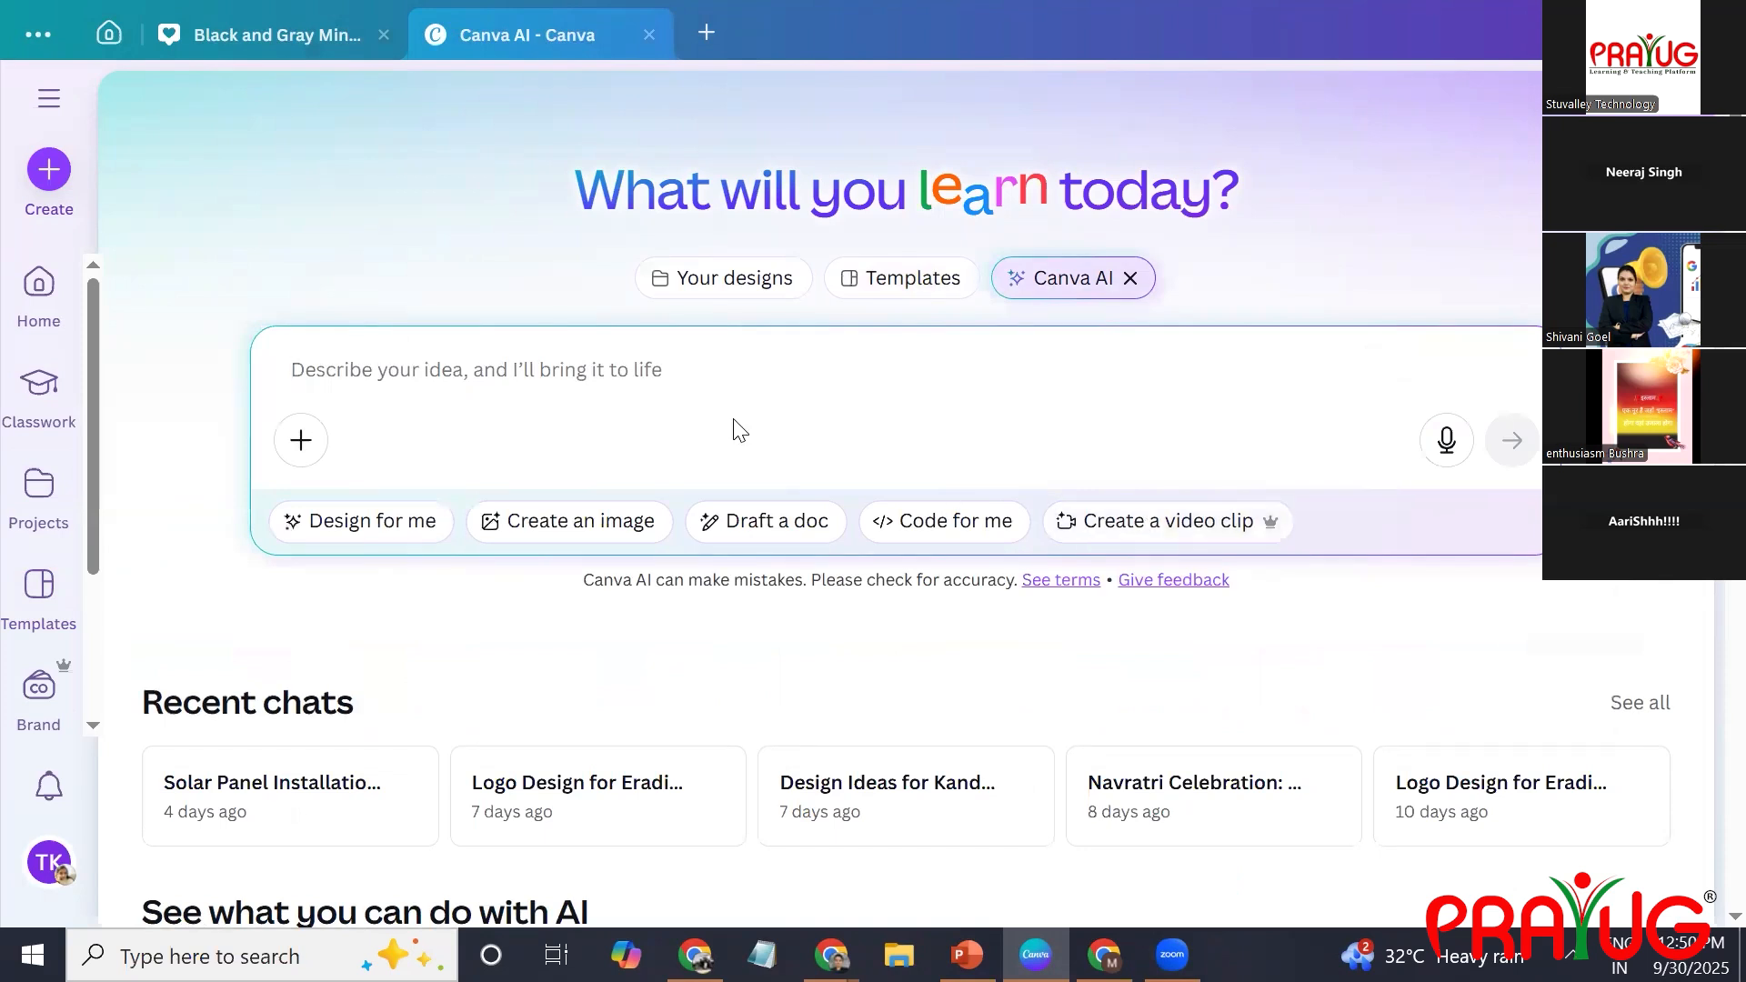
Submit the Canva AI prompt "create cartoon video explain abcd...z in video with elements example a for apple show a as well as appke".
{"action": "type", "text": "create cartoon "}
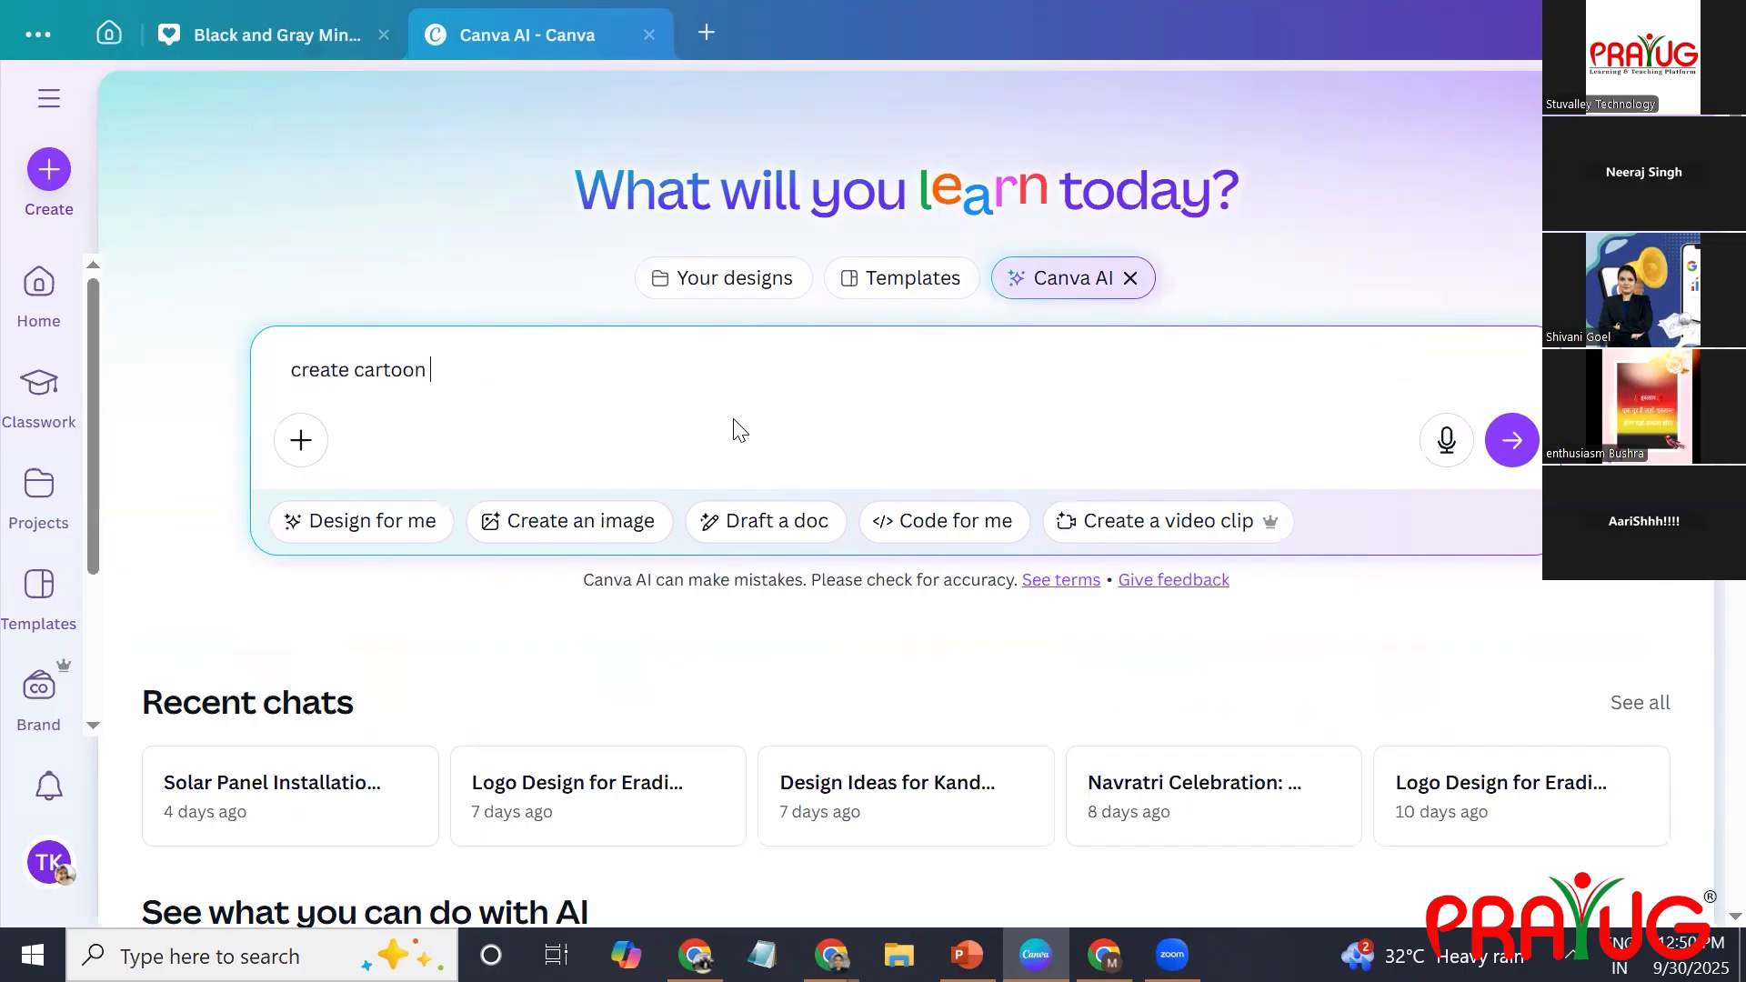
{"action": "type", "text": "video explain abcd "}
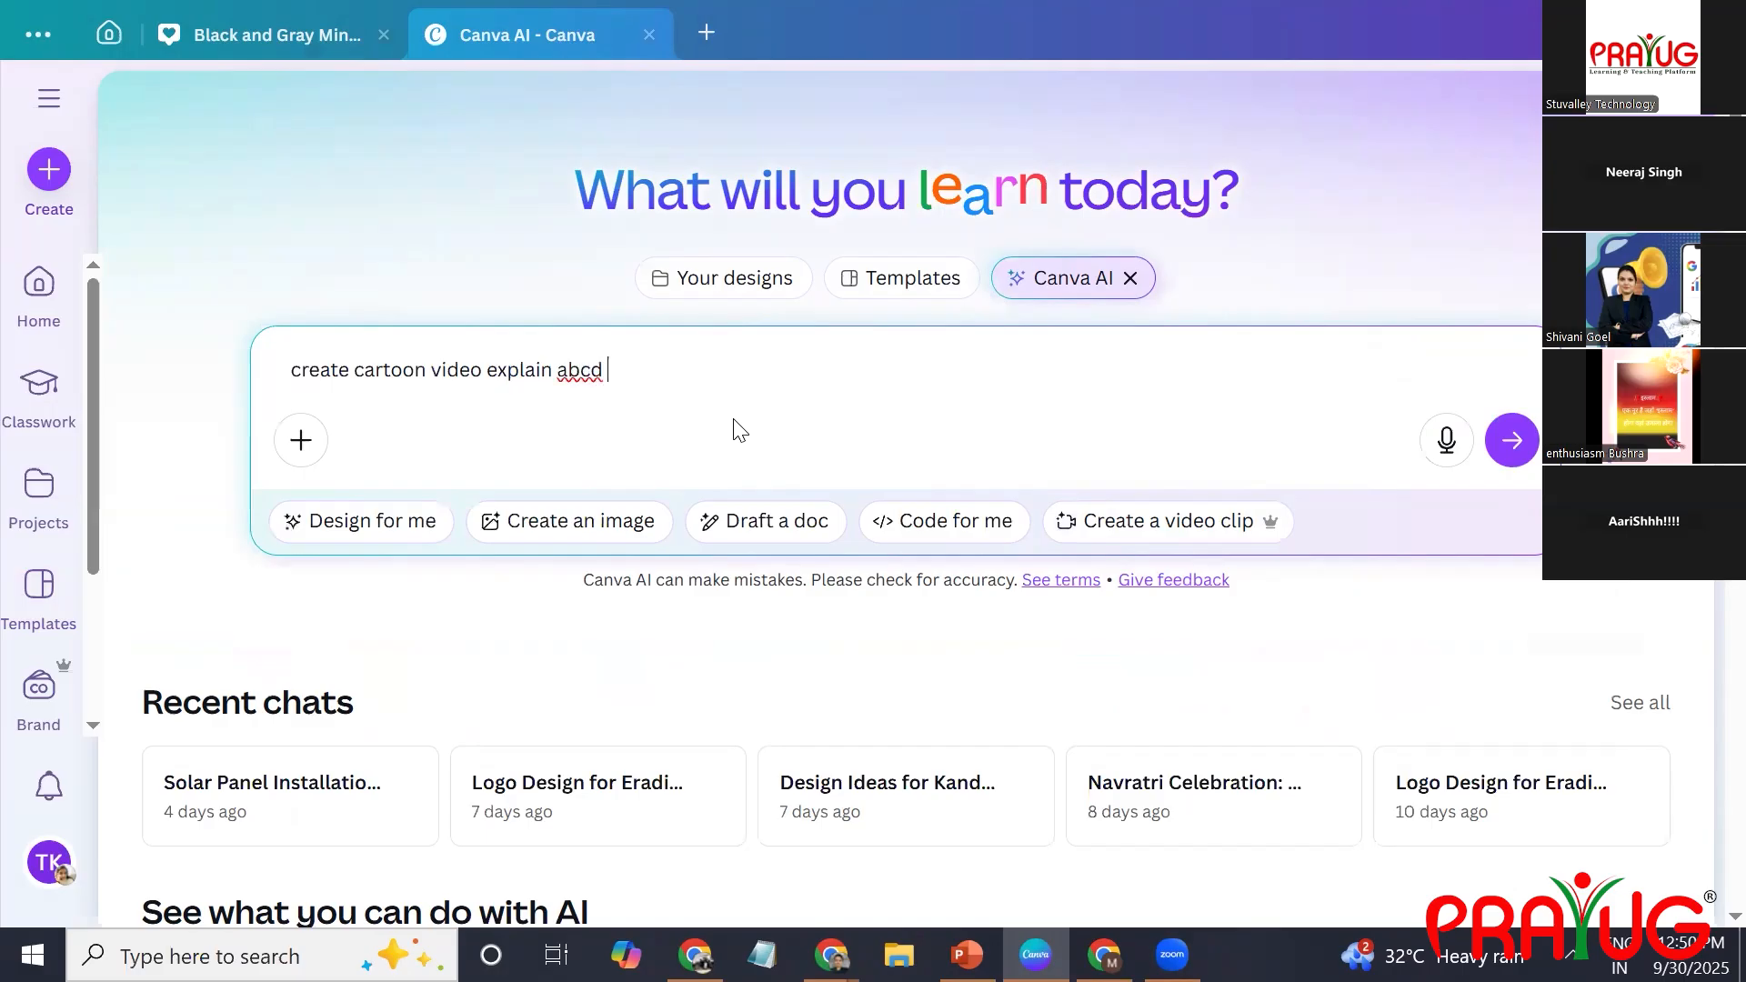
{"action": "type", "text": ","}
{"action": "key", "text": "BackSpace"}
{"action": "key", "text": "BackSpace"}
{"action": "type", "text": "...z in video with elements e"}
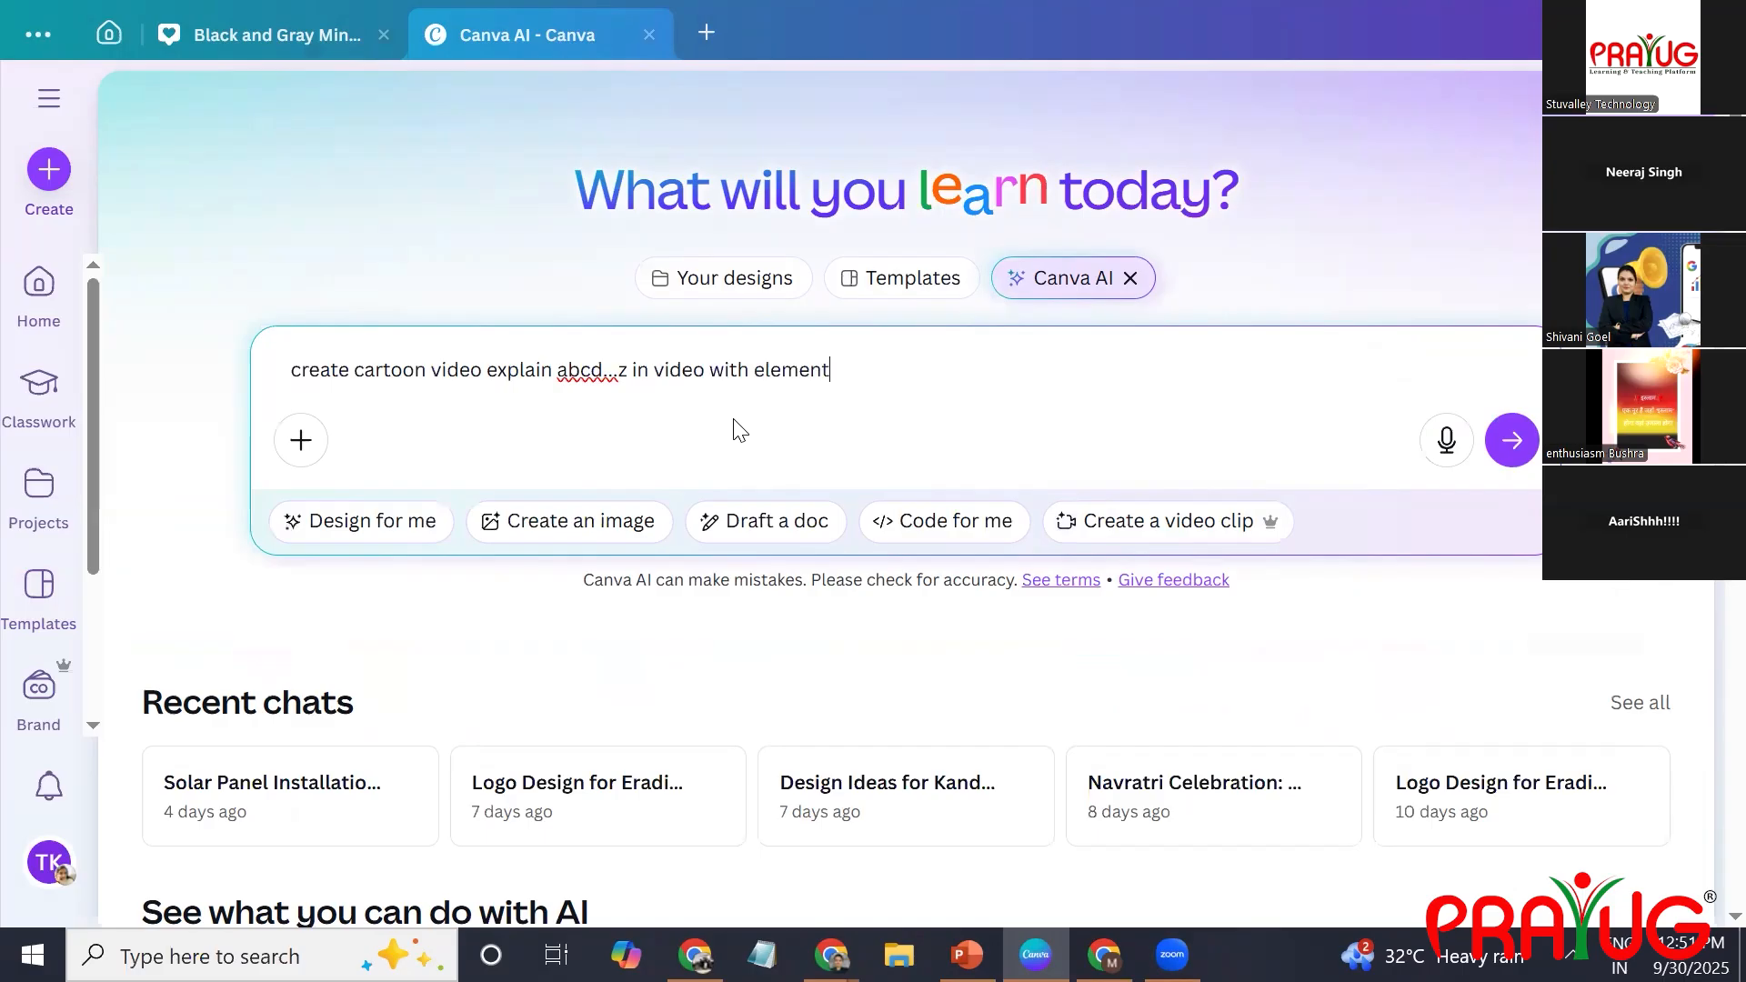
{"action": "type", "text": "xaple"}
{"action": "key", "text": "BackSpace"}
{"action": "key", "text": "BackSpace"}
{"action": "key", "text": "BackSpace"}
{"action": "type", "text": "mple a for apple show a as well as app"}
{"action": "key", "text": "ctrl+a"}
{"action": "key", "text": "BackSpace"}
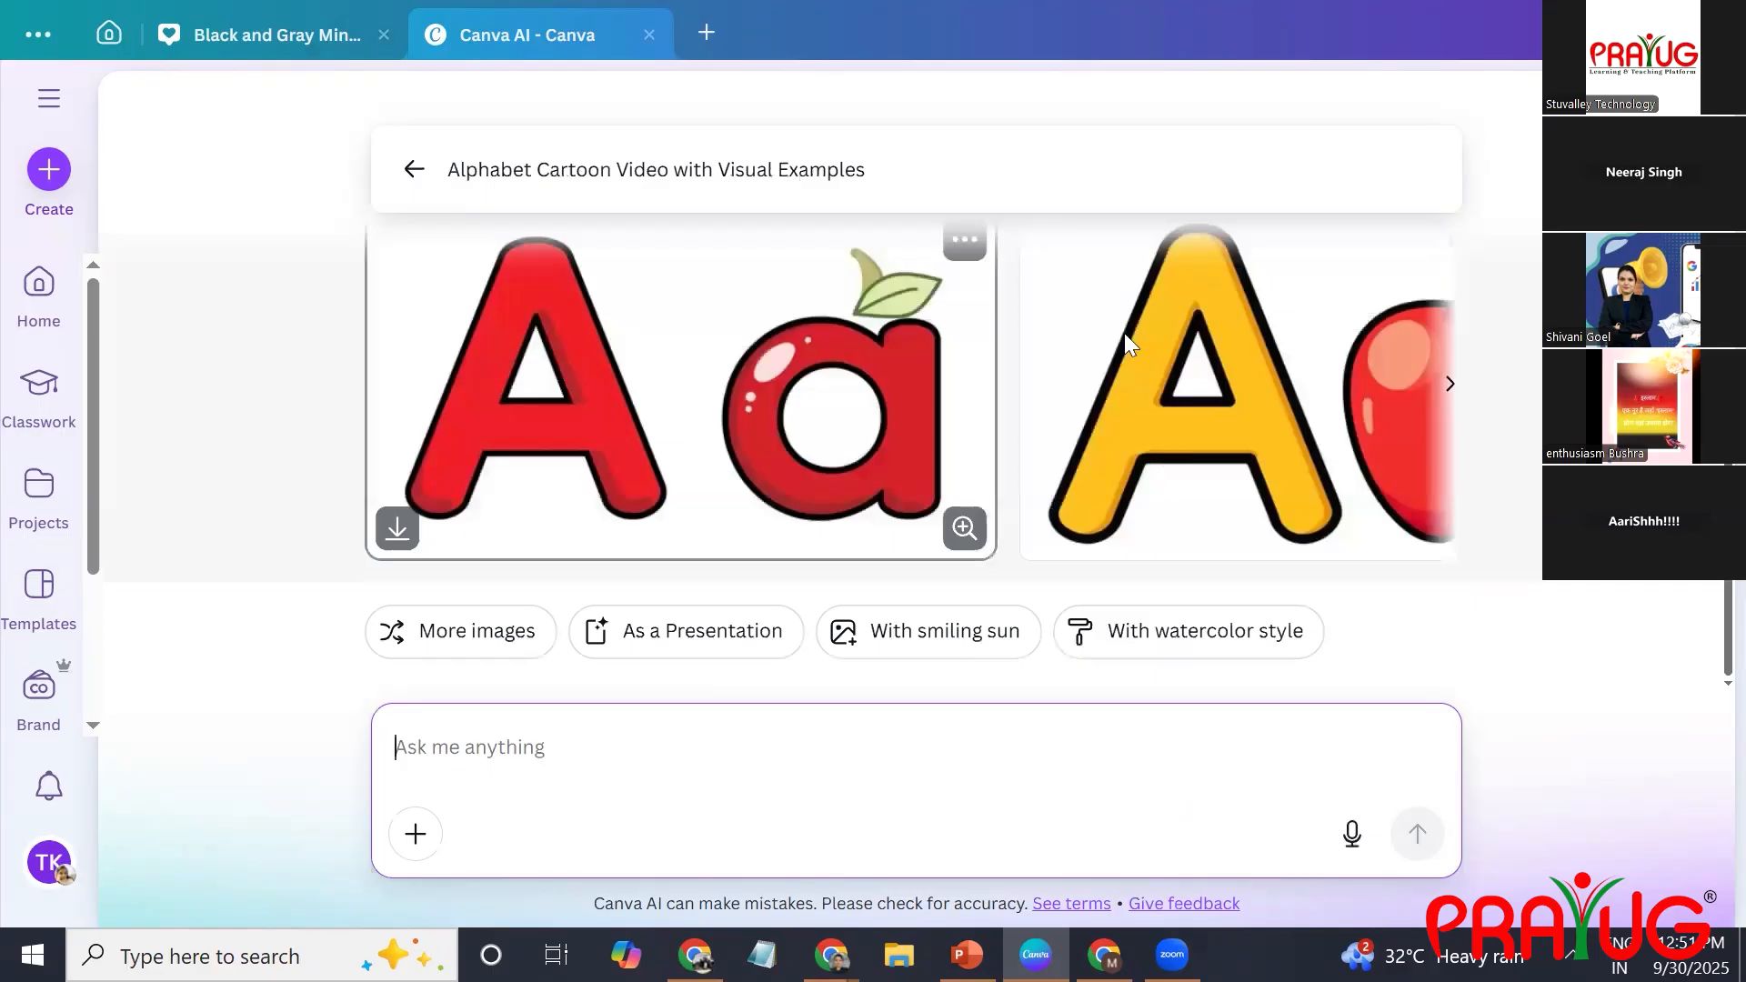
Copy the answer text from the alphabet chat and return to the Canva AI start page.
{"action": "scroll", "coordinate": [1133, 343], "scroll_direction": "up", "scroll_amount": 3}
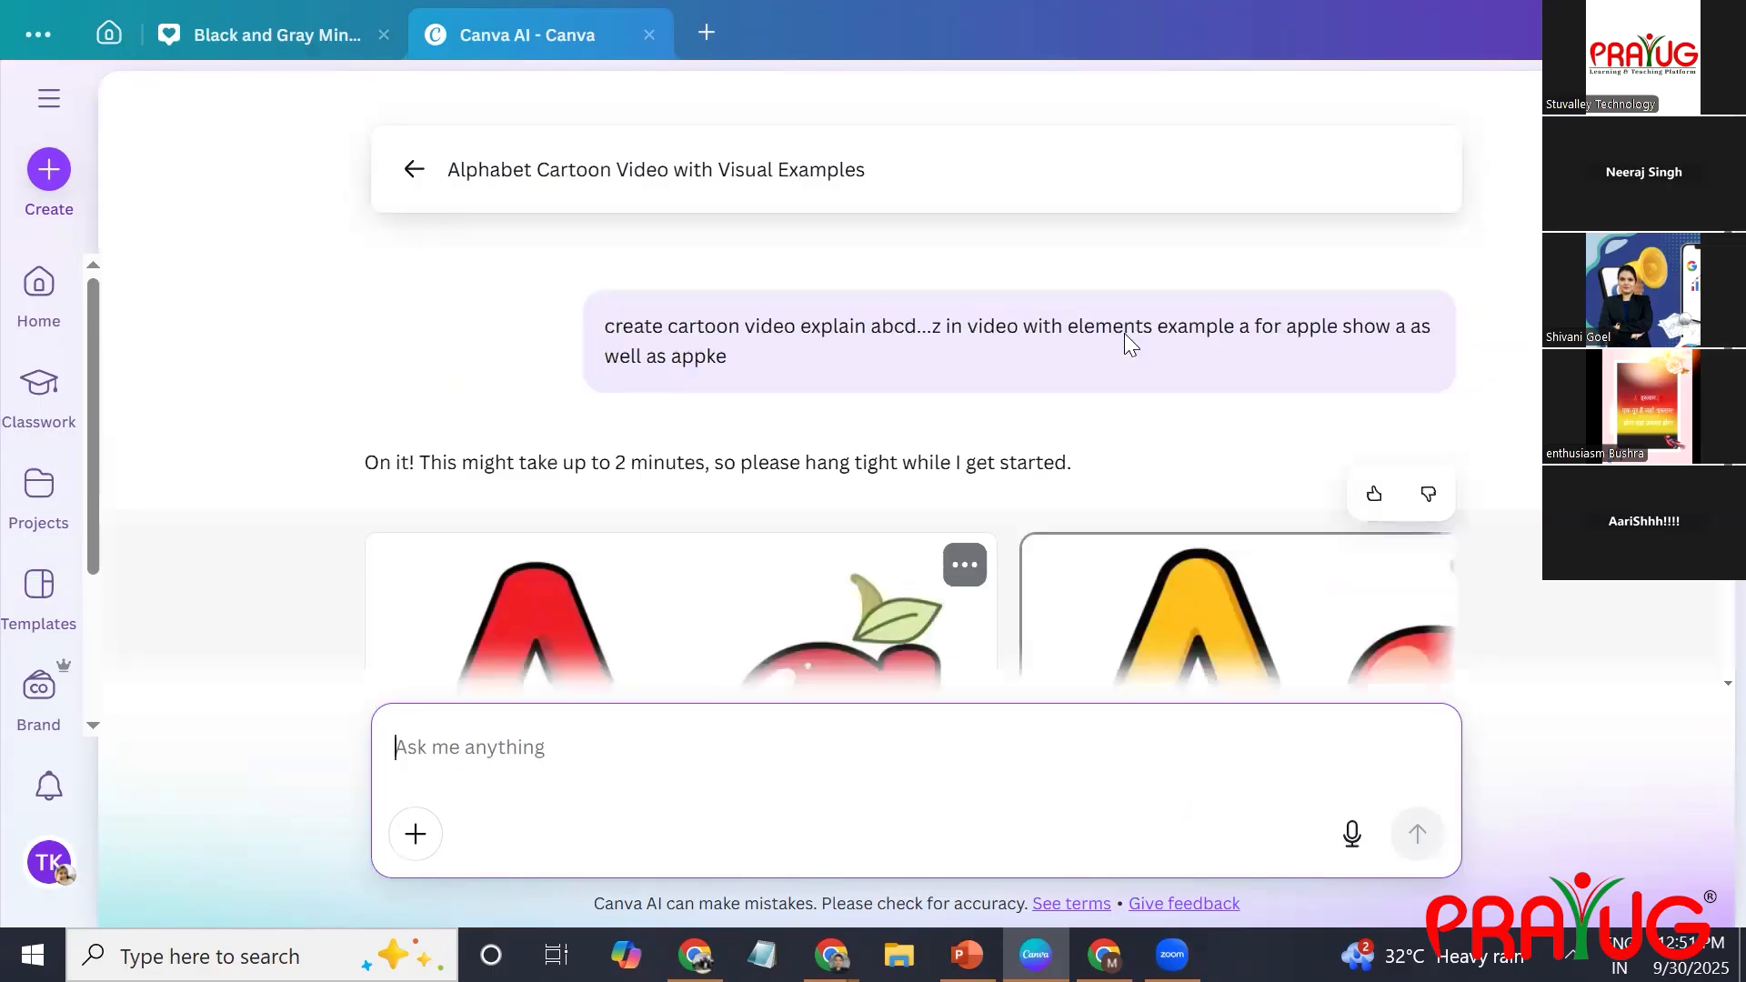
{"action": "left_click", "coordinate": [1318, 411]}
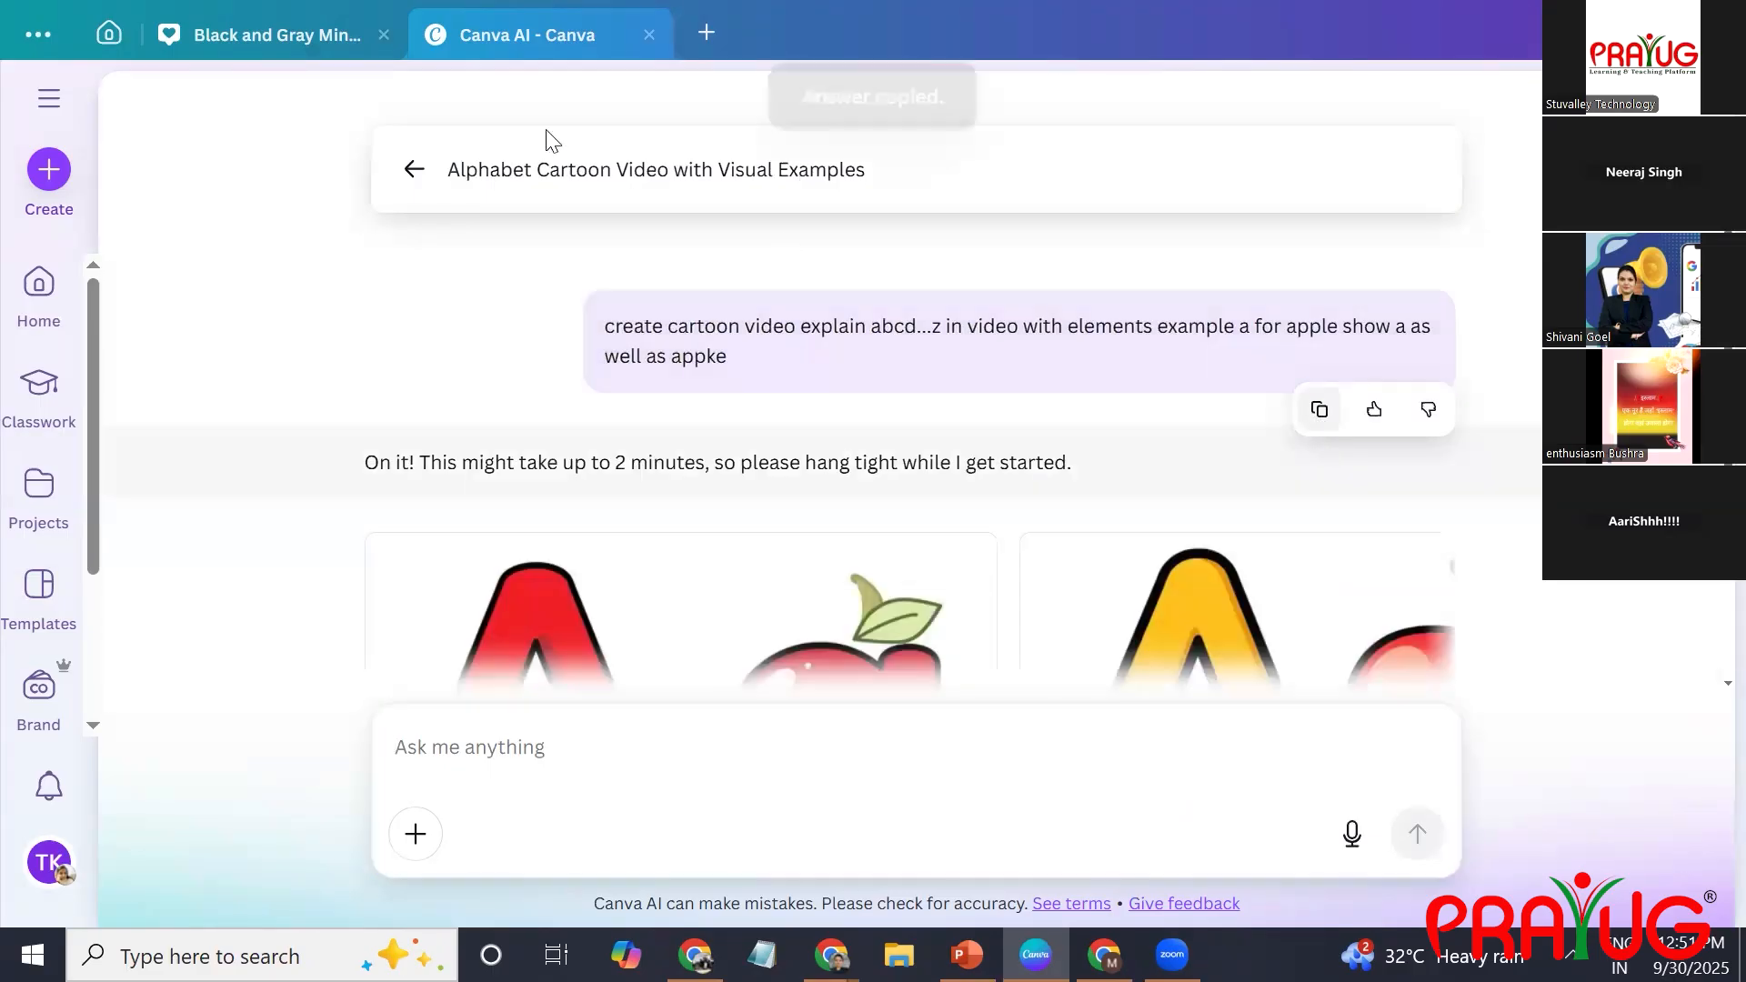
{"action": "left_click", "coordinate": [414, 169]}
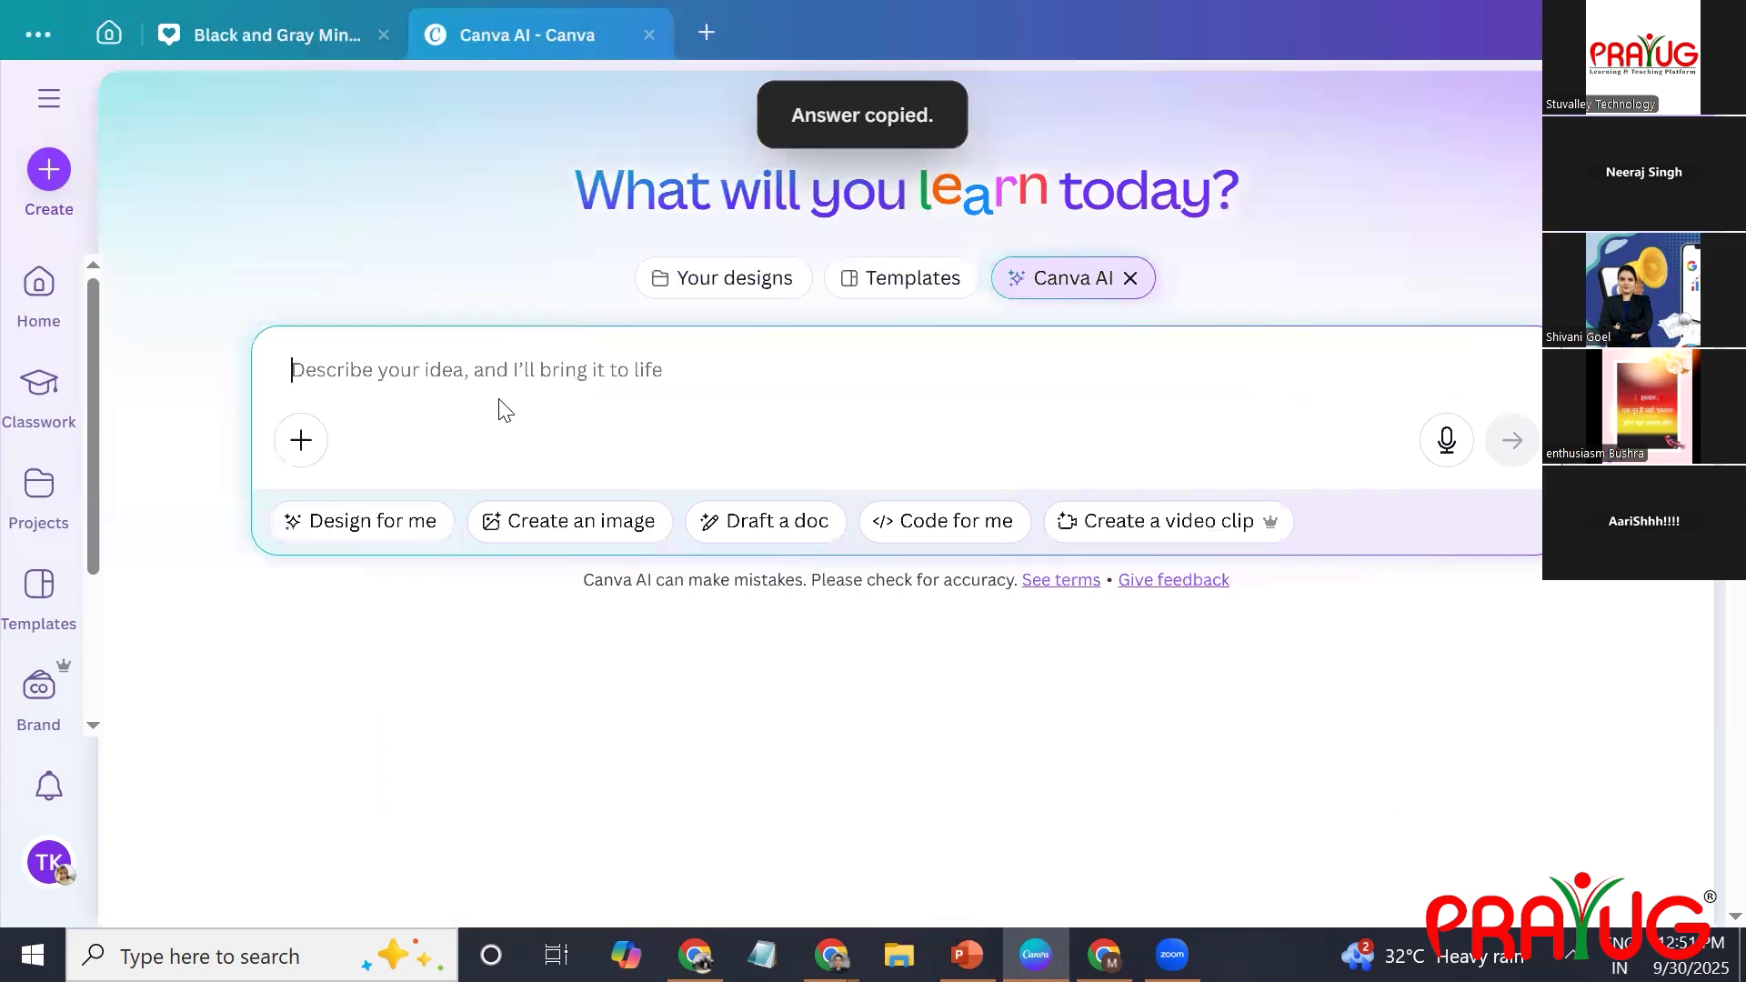
Begin a new Canva AI prompt with the words "create video".
{"action": "type", "text": "creat"}
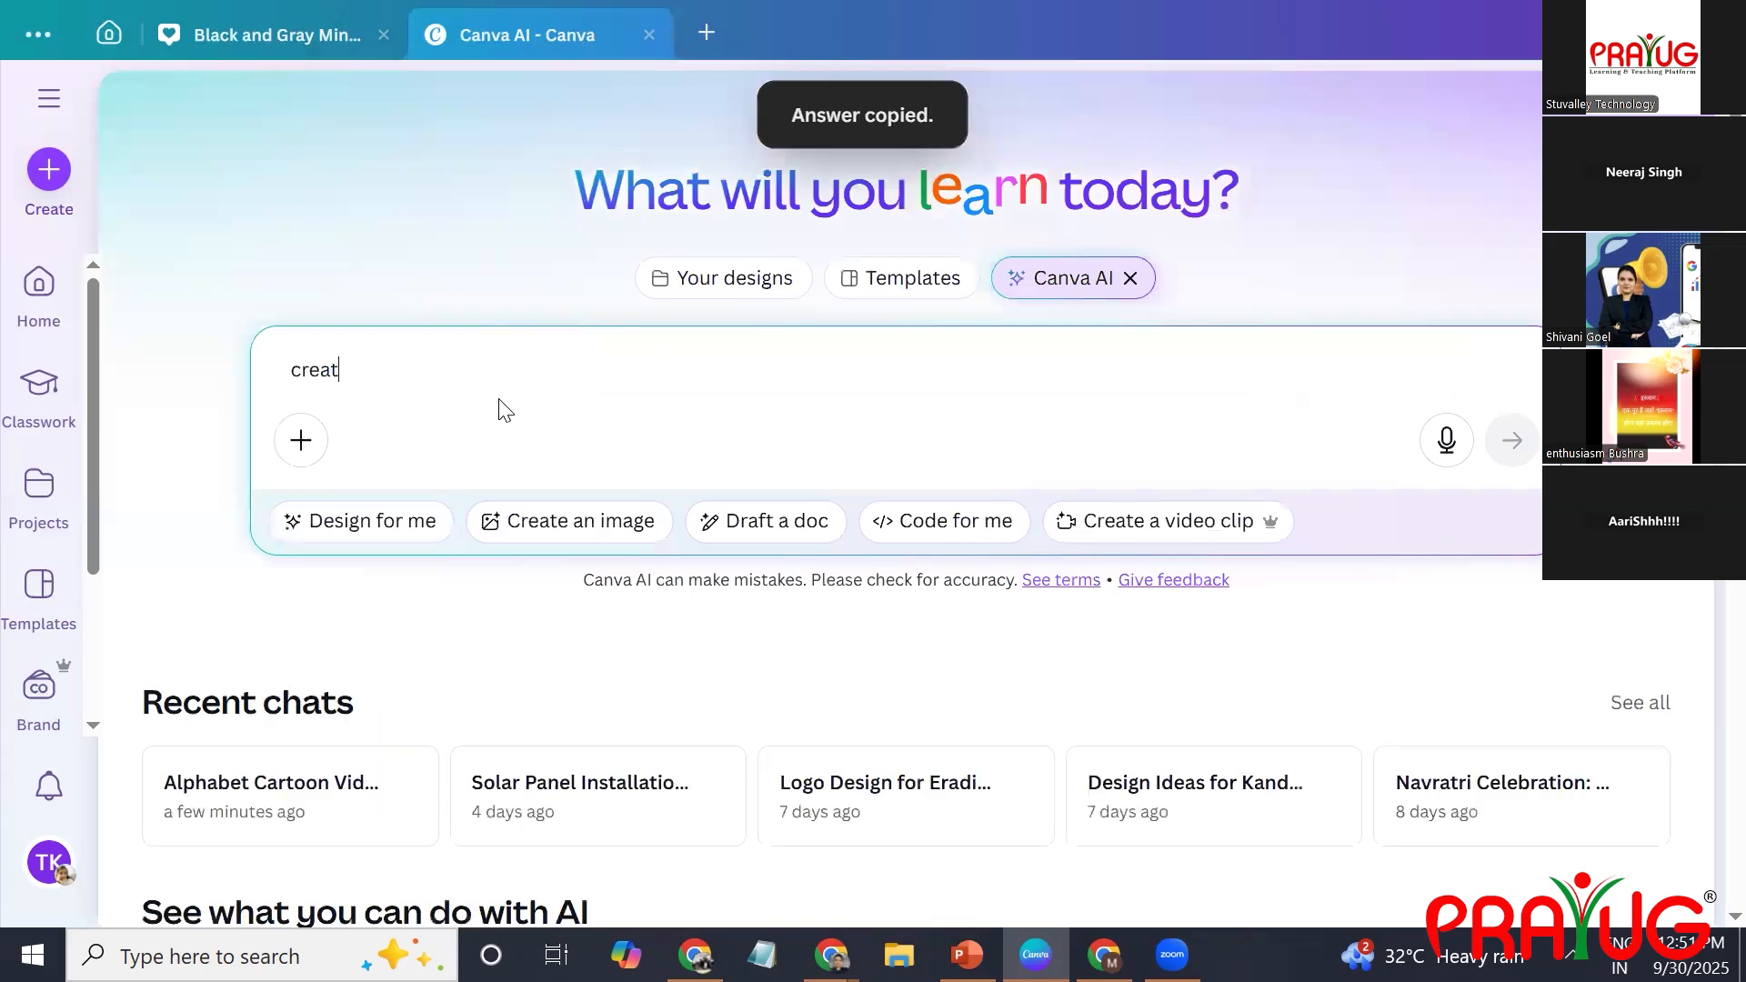
{"action": "type", "text": "e video ["}
{"action": "key", "text": "ctrl+v"}
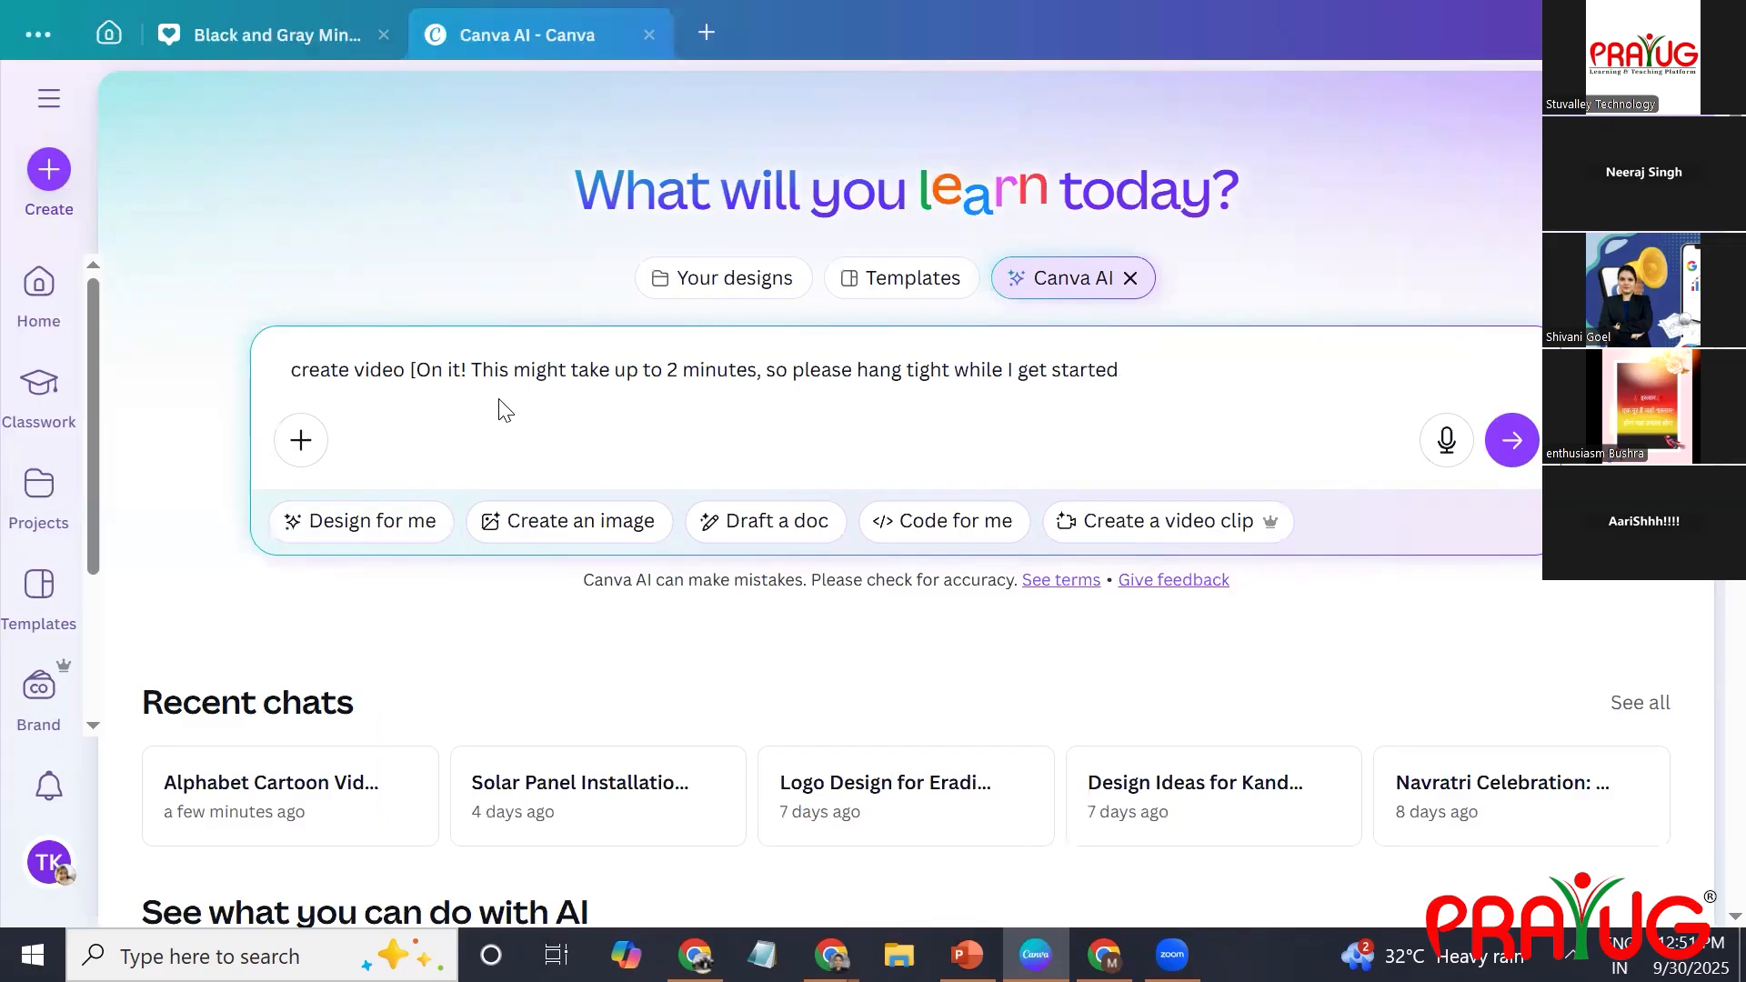
{"action": "key", "text": "BackSpace"}
{"action": "key", "text": "BackSpace"}
{"action": "key", "text": "BackSpace"}
{"action": "key", "text": "BackSpace"}
{"action": "key", "text": "BackSpace"}
{"action": "key", "text": "BackSpace"}
{"action": "key", "text": "BackSpace"}
{"action": "key", "text": "BackSpace"}
{"action": "key", "text": "BackSpace"}
{"action": "key", "text": "BackSpace"}
{"action": "key", "text": "BackSpace"}
{"action": "key", "text": "BackSpace"}
{"action": "key", "text": "BackSpace"}
{"action": "key", "text": "BackSpace"}
{"action": "key", "text": "BackSpace"}
{"action": "key", "text": "BackSpace"}
{"action": "key", "text": "BackSpace"}
{"action": "key", "text": "BackSpace"}
{"action": "key", "text": "BackSpace"}
{"action": "key", "text": "BackSpace"}
{"action": "key", "text": "BackSpace"}
{"action": "key", "text": "BackSpace"}
{"action": "key", "text": "BackSpace"}
{"action": "key", "text": "BackSpace"}
{"action": "key", "text": "BackSpace"}
{"action": "key", "text": "BackSpace"}
{"action": "key", "text": "BackSpace"}
{"action": "key", "text": "BackSpace"}
{"action": "key", "text": "BackSpace"}
{"action": "key", "text": "BackSpace"}
{"action": "key", "text": "BackSpace"}
{"action": "key", "text": "BackSpace"}
{"action": "key", "text": "BackSpace"}
{"action": "key", "text": "BackSpace"}
{"action": "key", "text": "BackSpace"}
{"action": "key", "text": "BackSpace"}
{"action": "key", "text": "BackSpace"}
{"action": "key", "text": "BackSpace"}
{"action": "key", "text": "BackSpace"}
{"action": "key", "text": "BackSpace"}
{"action": "key", "text": "BackSpace"}
{"action": "key", "text": "BackSpace"}
{"action": "key", "text": "BackSpace"}
{"action": "key", "text": "BackSpace"}
{"action": "key", "text": "BackSpace"}
{"action": "key", "text": "BackSpace"}
{"action": "key", "text": "BackSpace"}
{"action": "key", "text": "BackSpace"}
{"action": "key", "text": "BackSpace"}
{"action": "key", "text": "BackSpace"}
{"action": "key", "text": "BackSpace"}
{"action": "key", "text": "BackSpace"}
{"action": "key", "text": "BackSpace"}
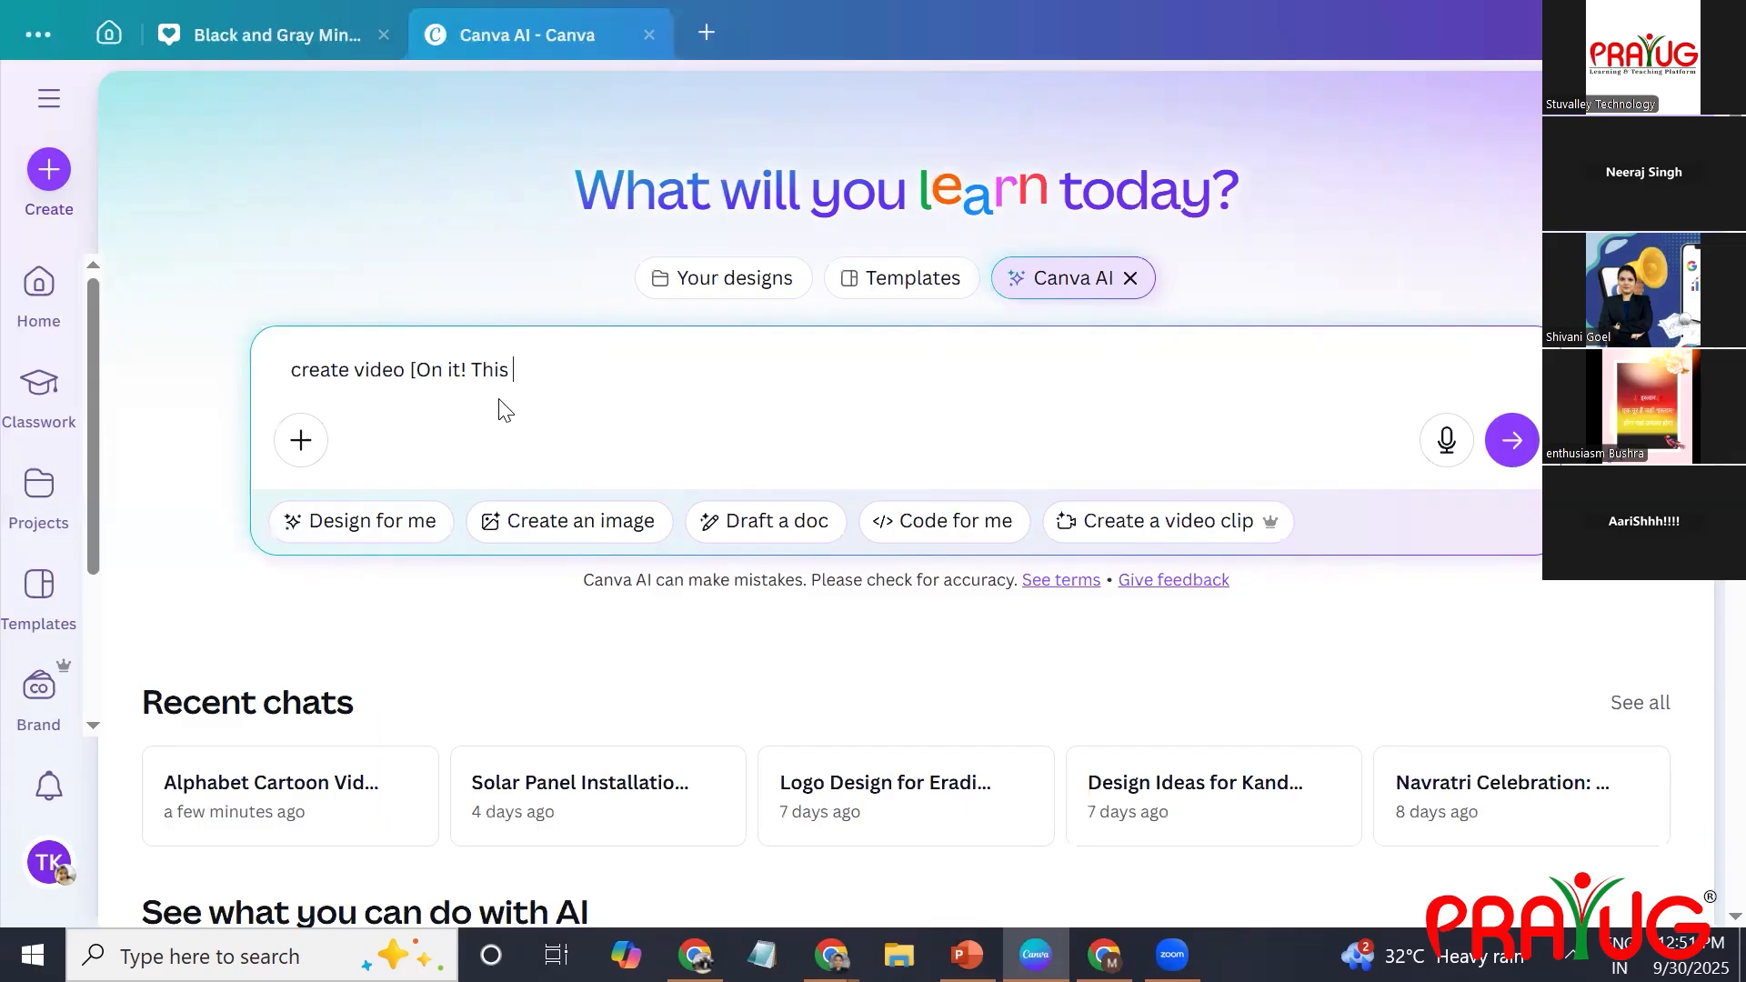
{"action": "key", "text": "BackSpace"}
{"action": "key", "text": "BackSpace"}
{"action": "key", "text": "BackSpace"}
{"action": "key", "text": "BackSpace"}
{"action": "key", "text": "BackSpace"}
{"action": "key", "text": "BackSpace"}
{"action": "key", "text": "BackSpace"}
{"action": "key", "text": "BackSpace"}
{"action": "key", "text": "BackSpace"}
{"action": "key", "text": "BackSpace"}
{"action": "key", "text": "BackSpace"}
{"action": "key", "text": "BackSpace"}
{"action": "key", "text": "BackSpace"}
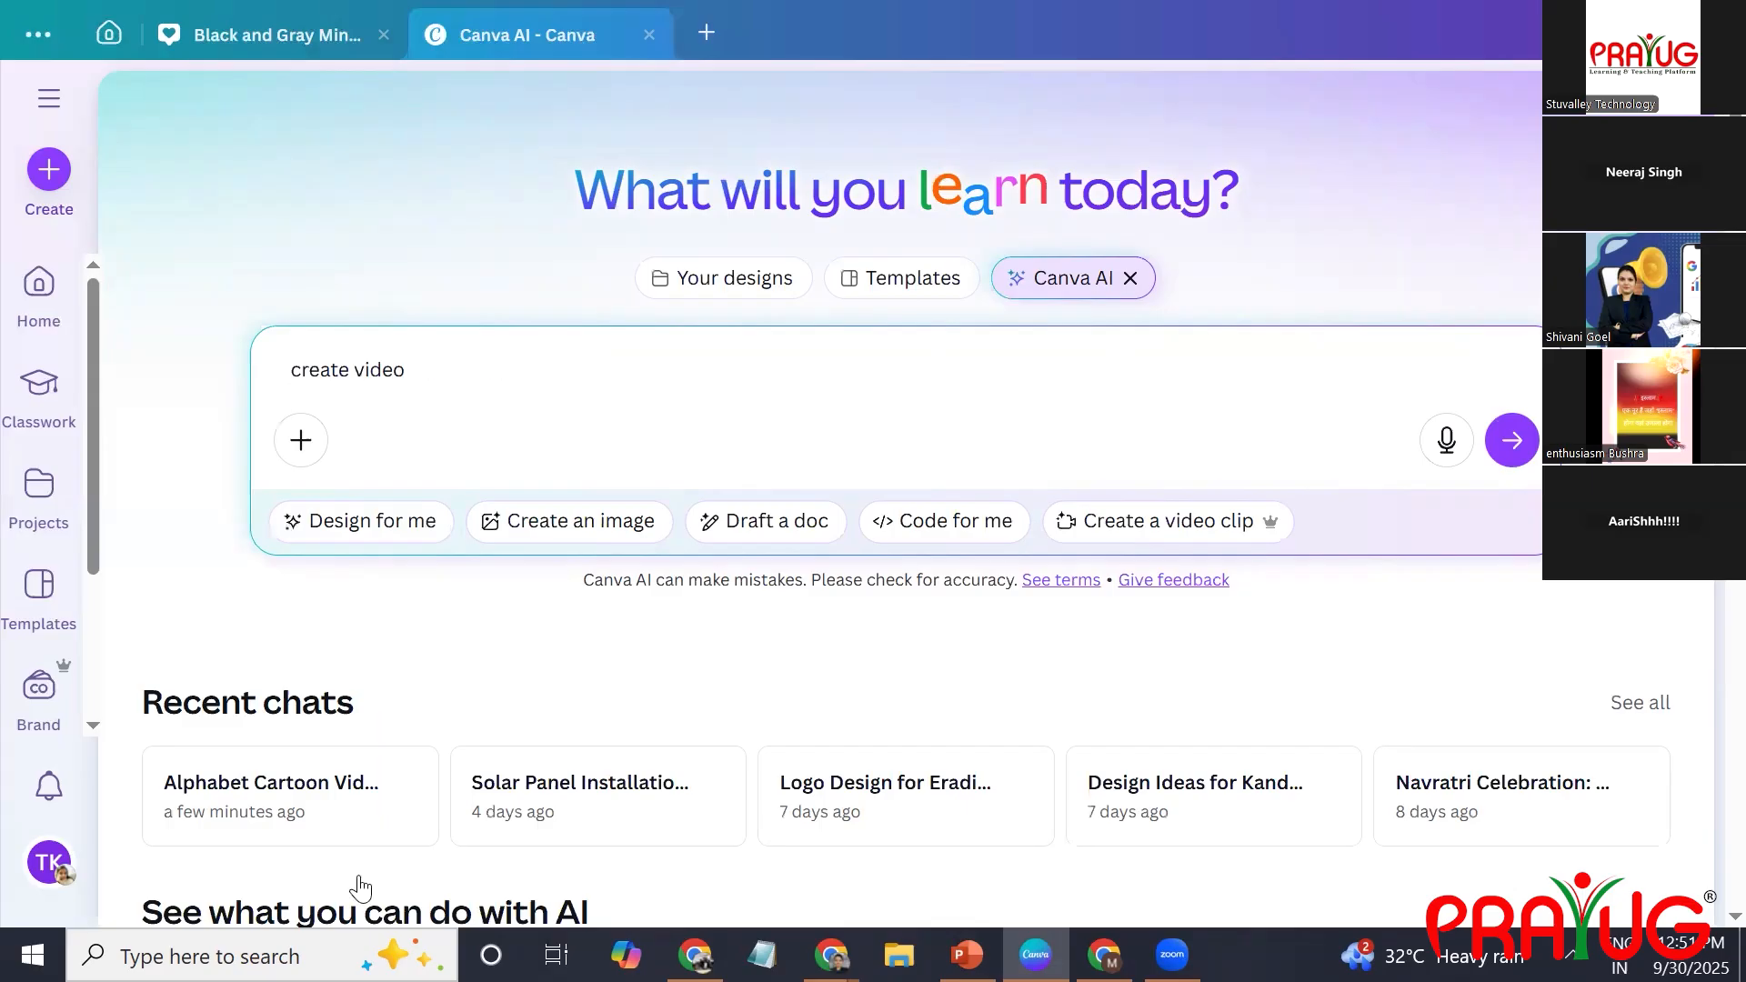
Append the recent chat's title "Alphabet Cartoon Video with Visual Examples" to the prompt and change "Alphabet" to "Alphabets".
{"action": "left_click", "coordinate": [396, 784]}
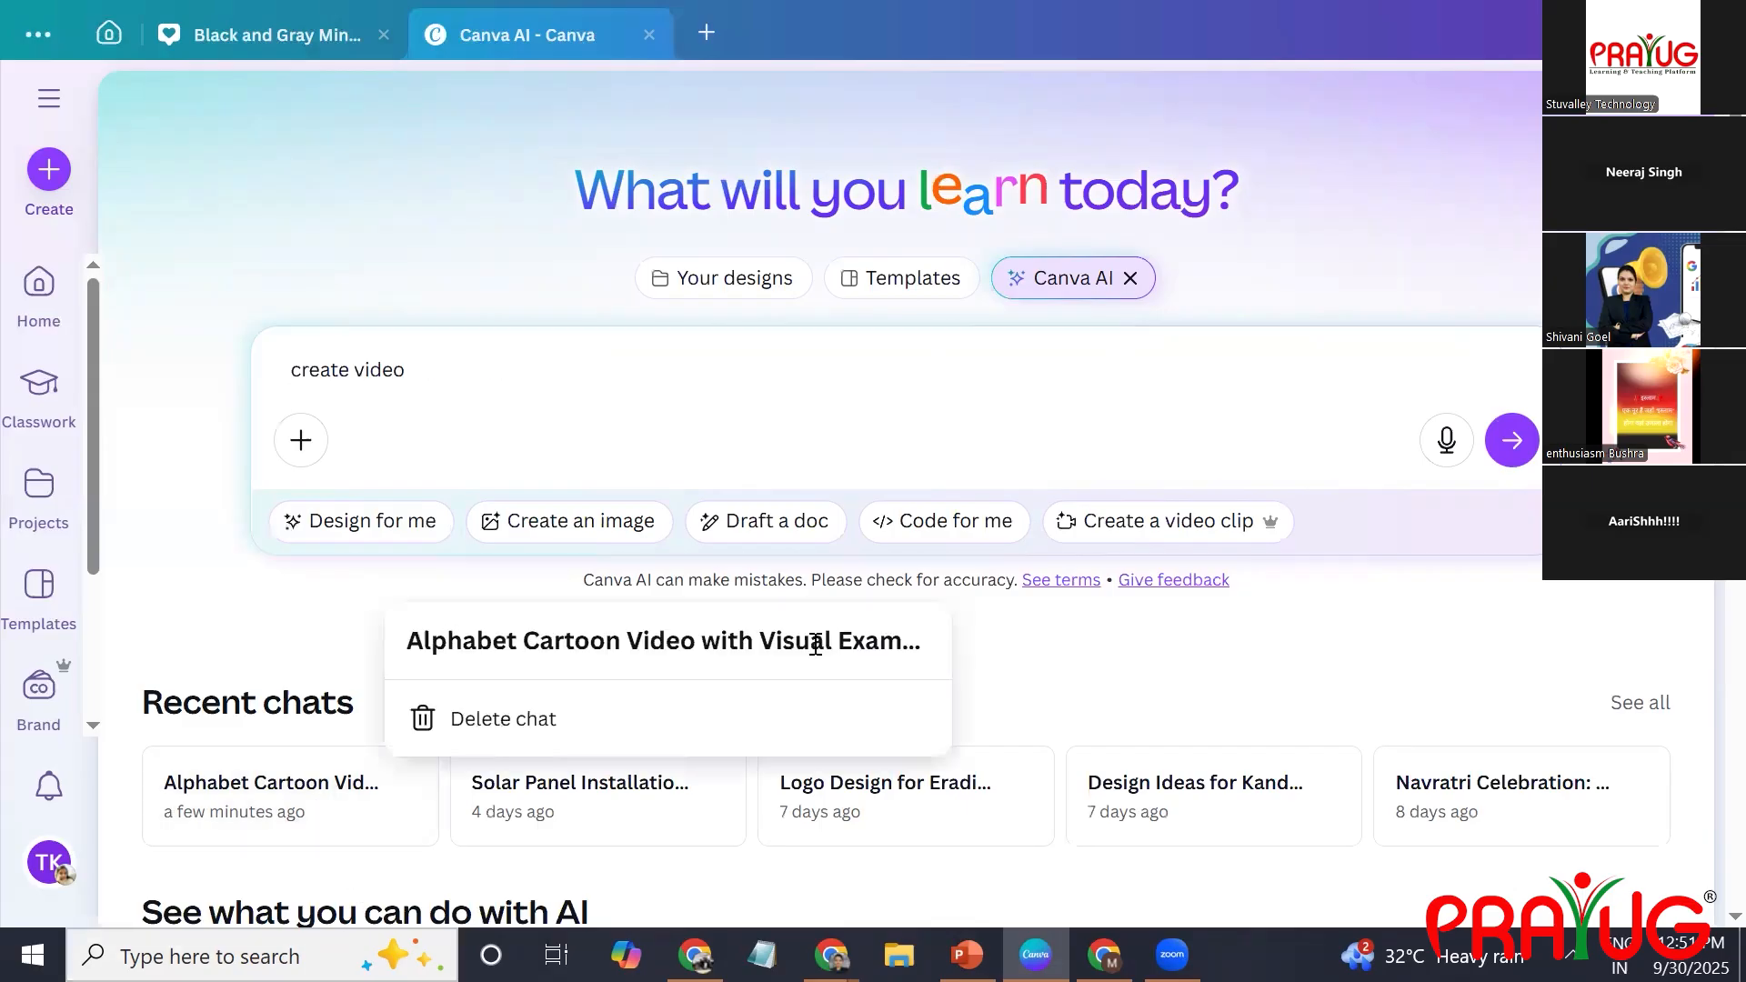
{"action": "left_click", "coordinate": [847, 681]}
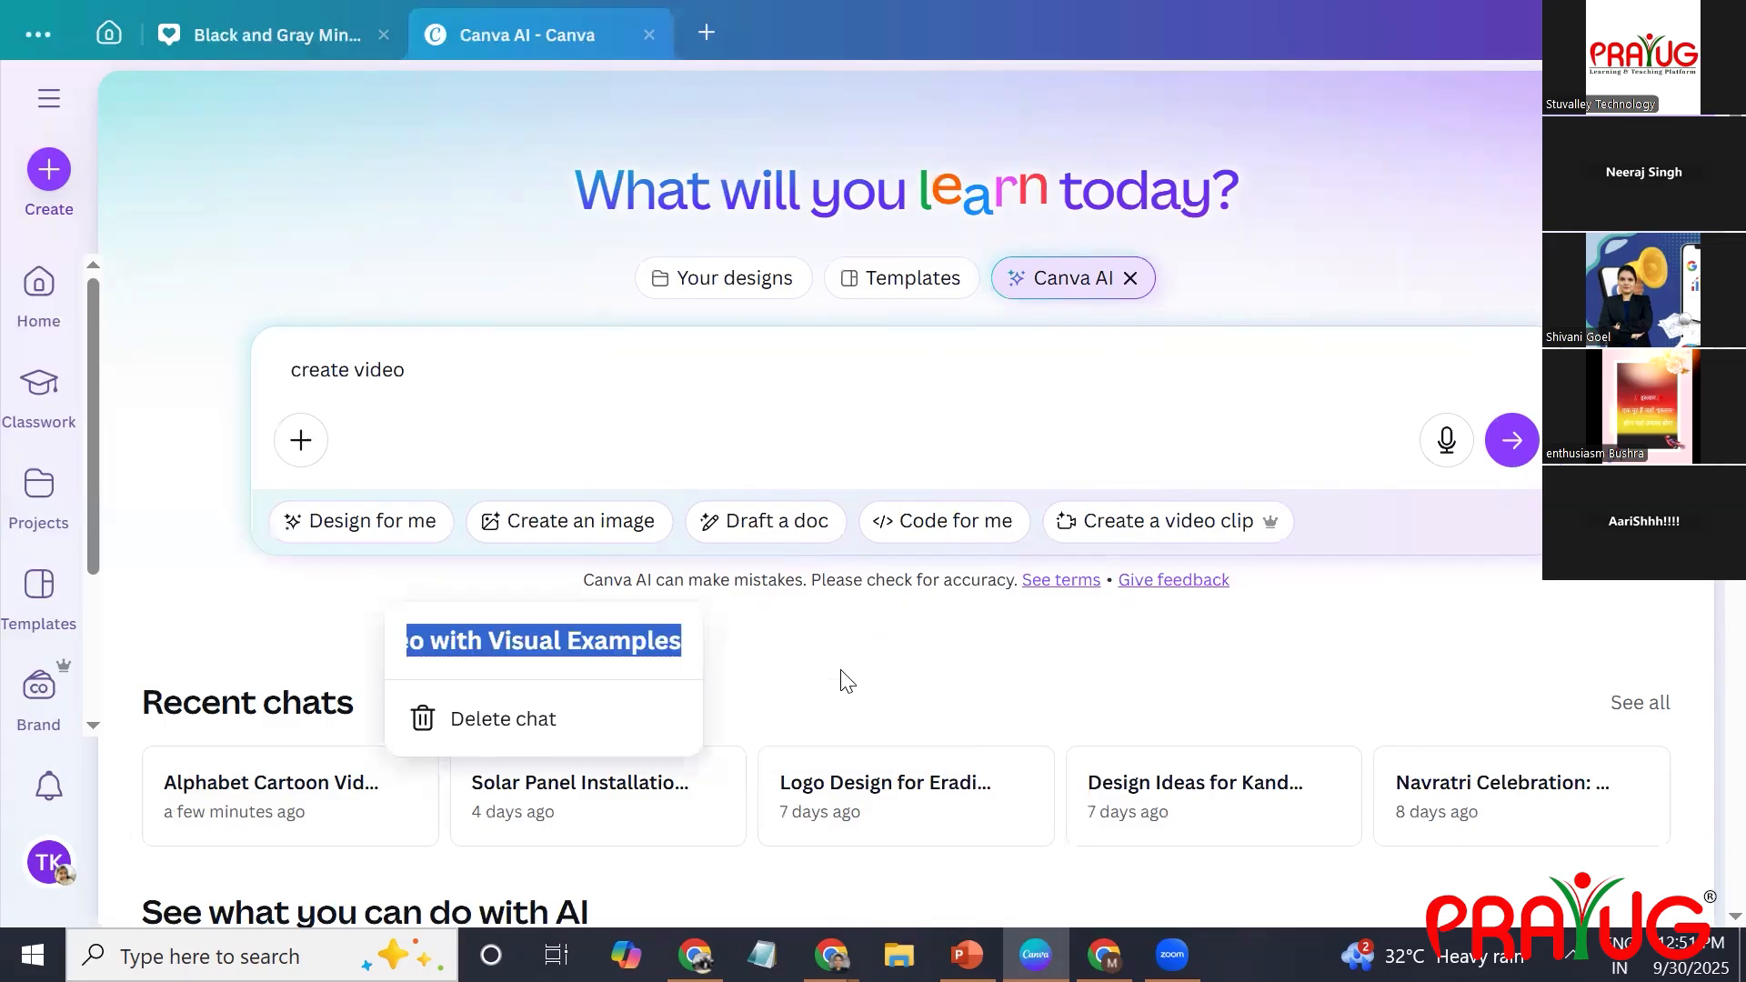
{"action": "left_click", "coordinate": [530, 364]}
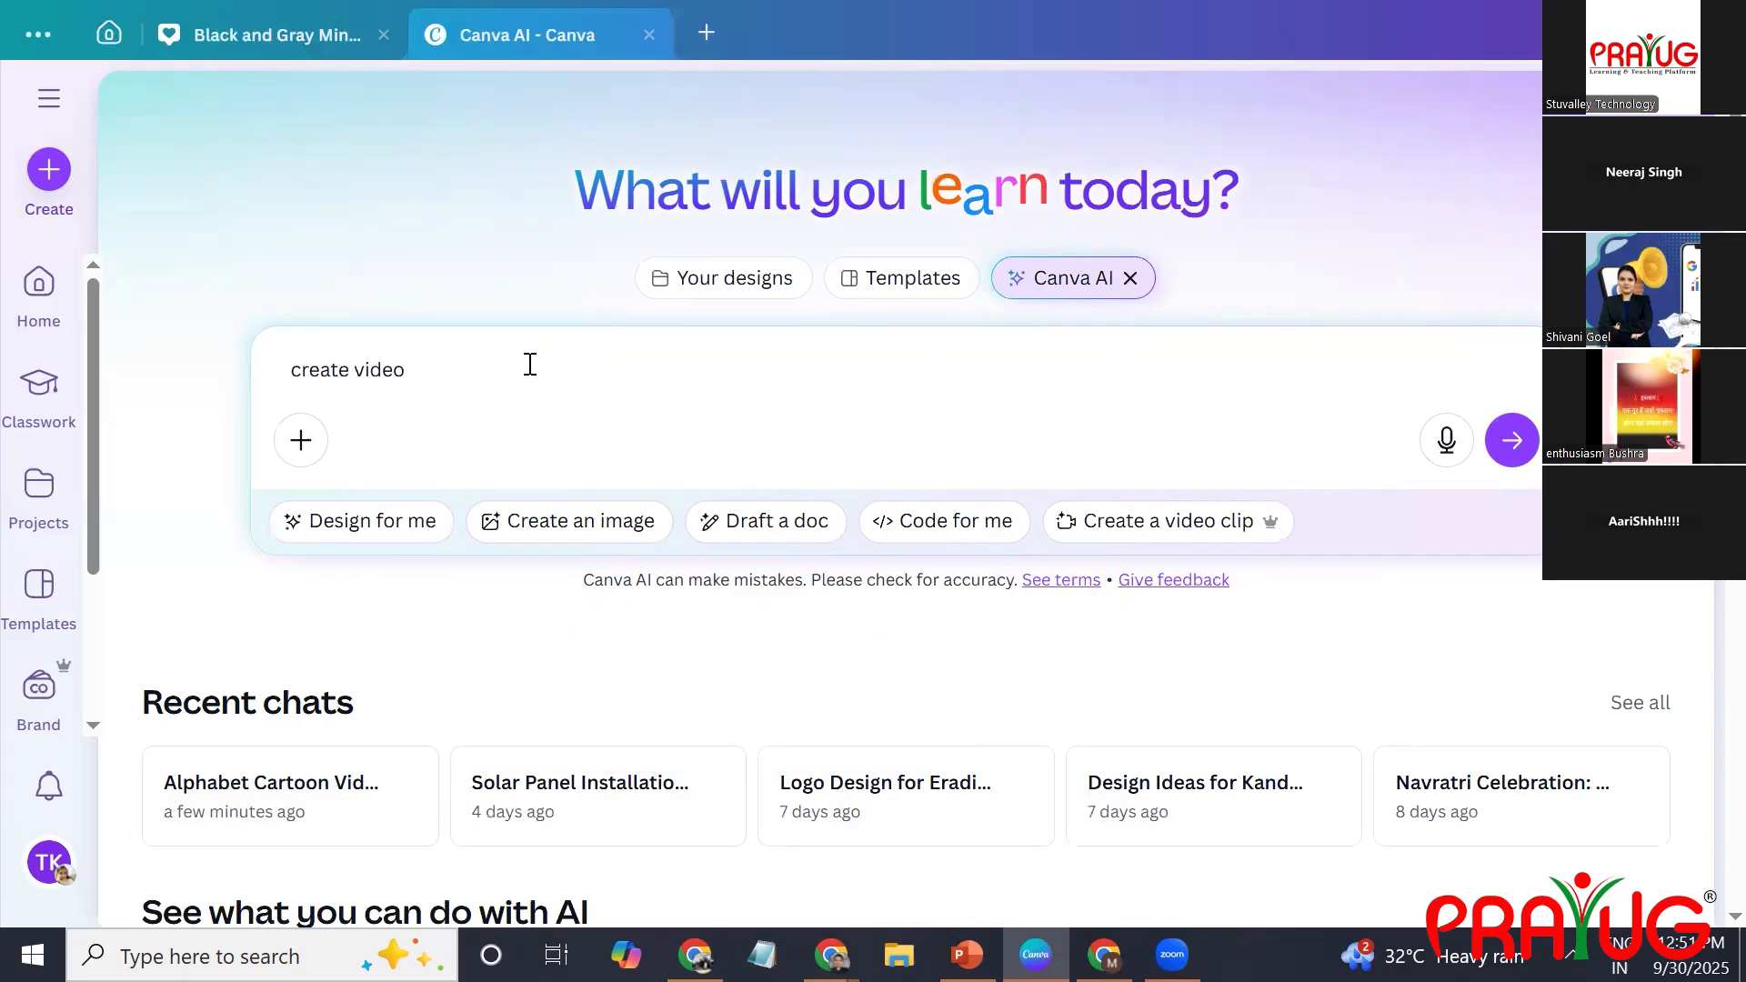
{"action": "left_click", "coordinate": [415, 372]}
{"action": "key", "text": "ctrl+v"}
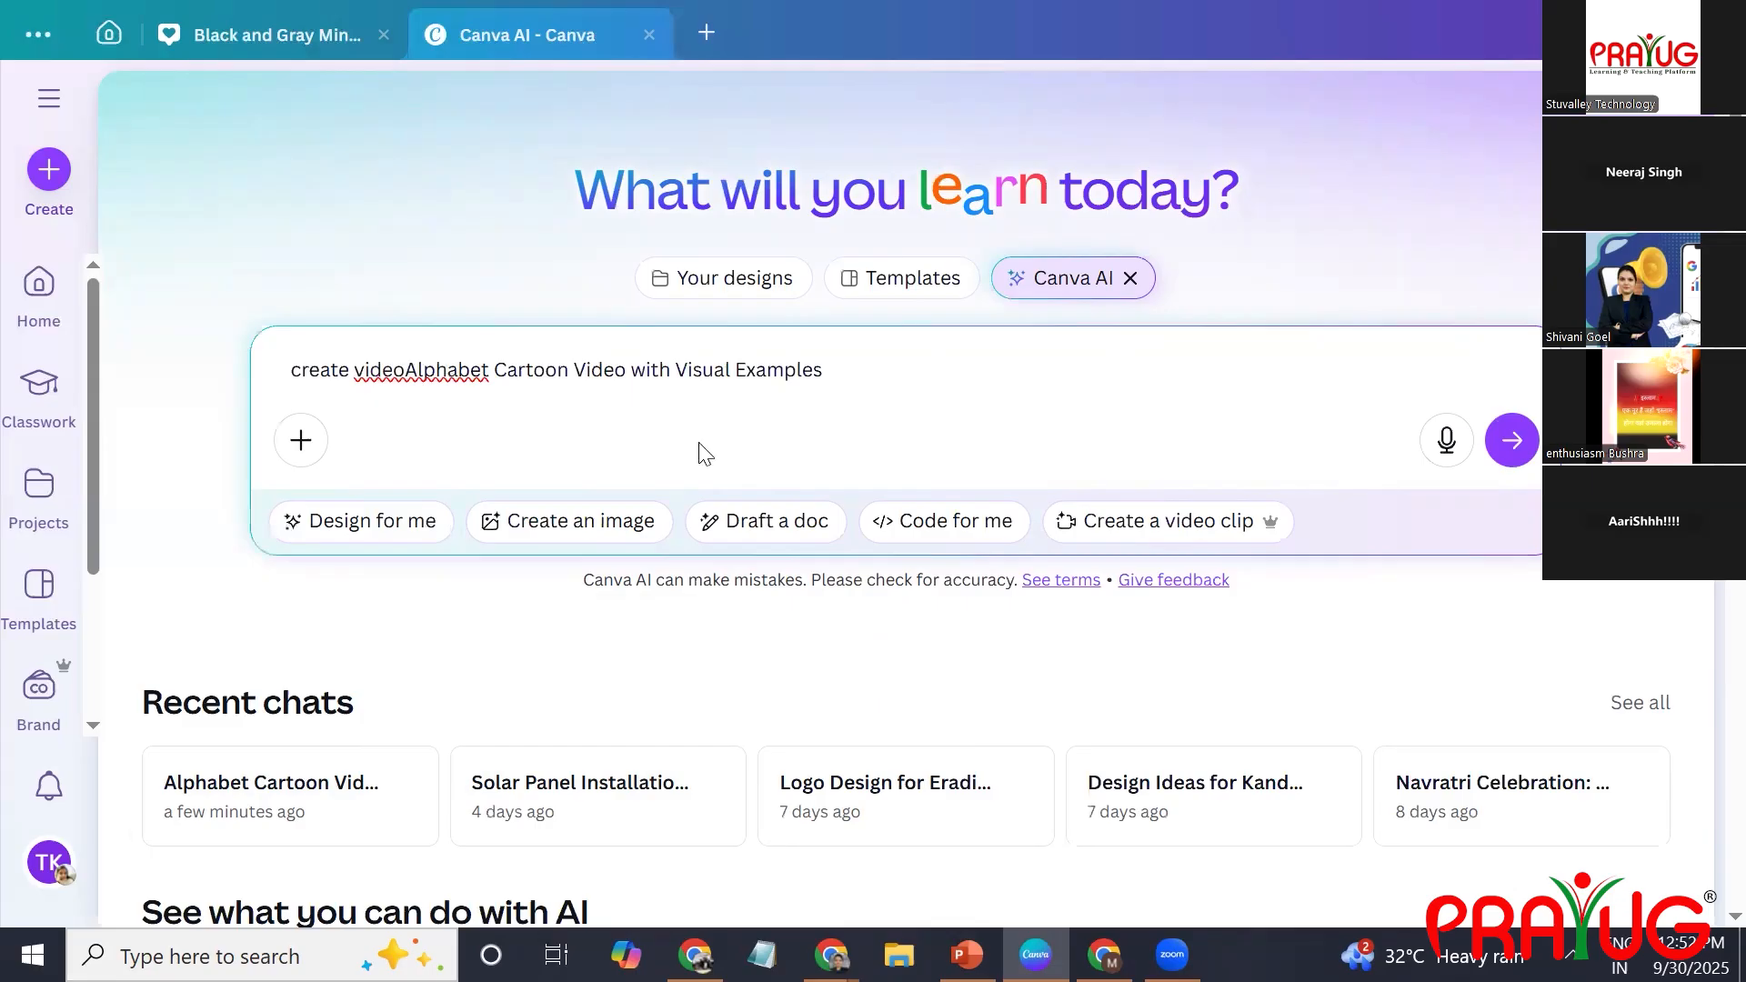
{"action": "left_click", "coordinate": [496, 371]}
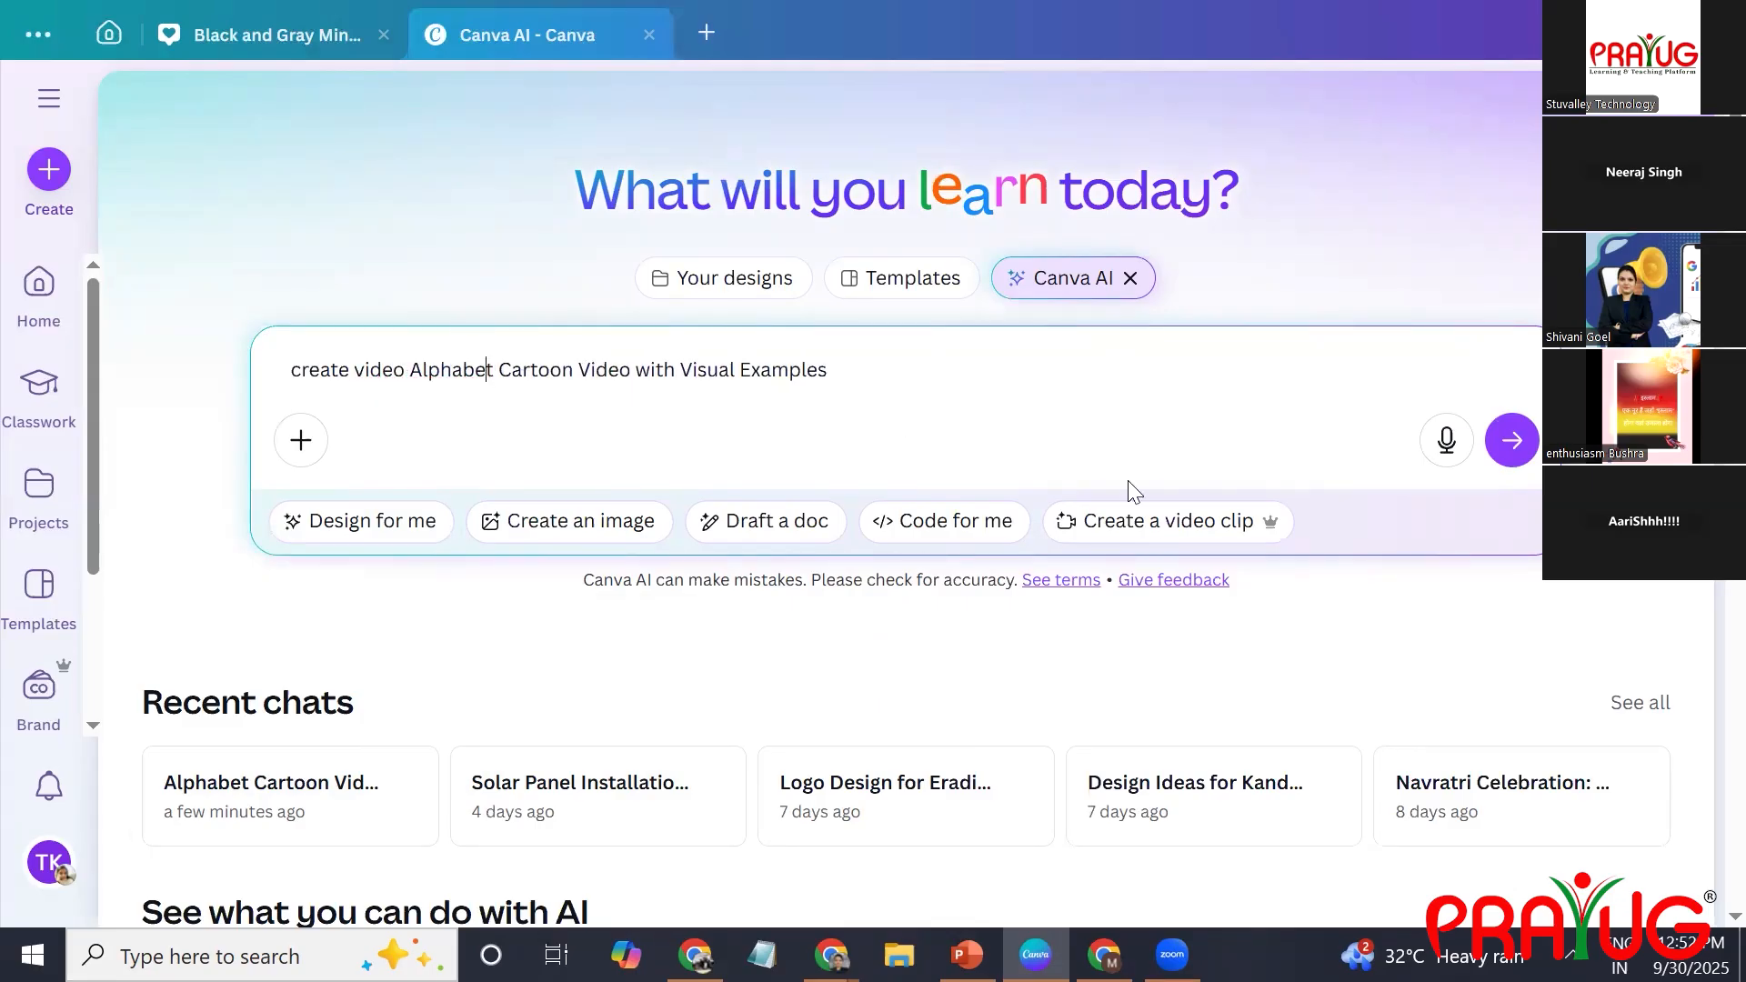
{"action": "type", "text": "s"}
Set the request to create a video clip with a duration of 8 seconds and submit the prompt.
{"action": "left_click", "coordinate": [1171, 530]}
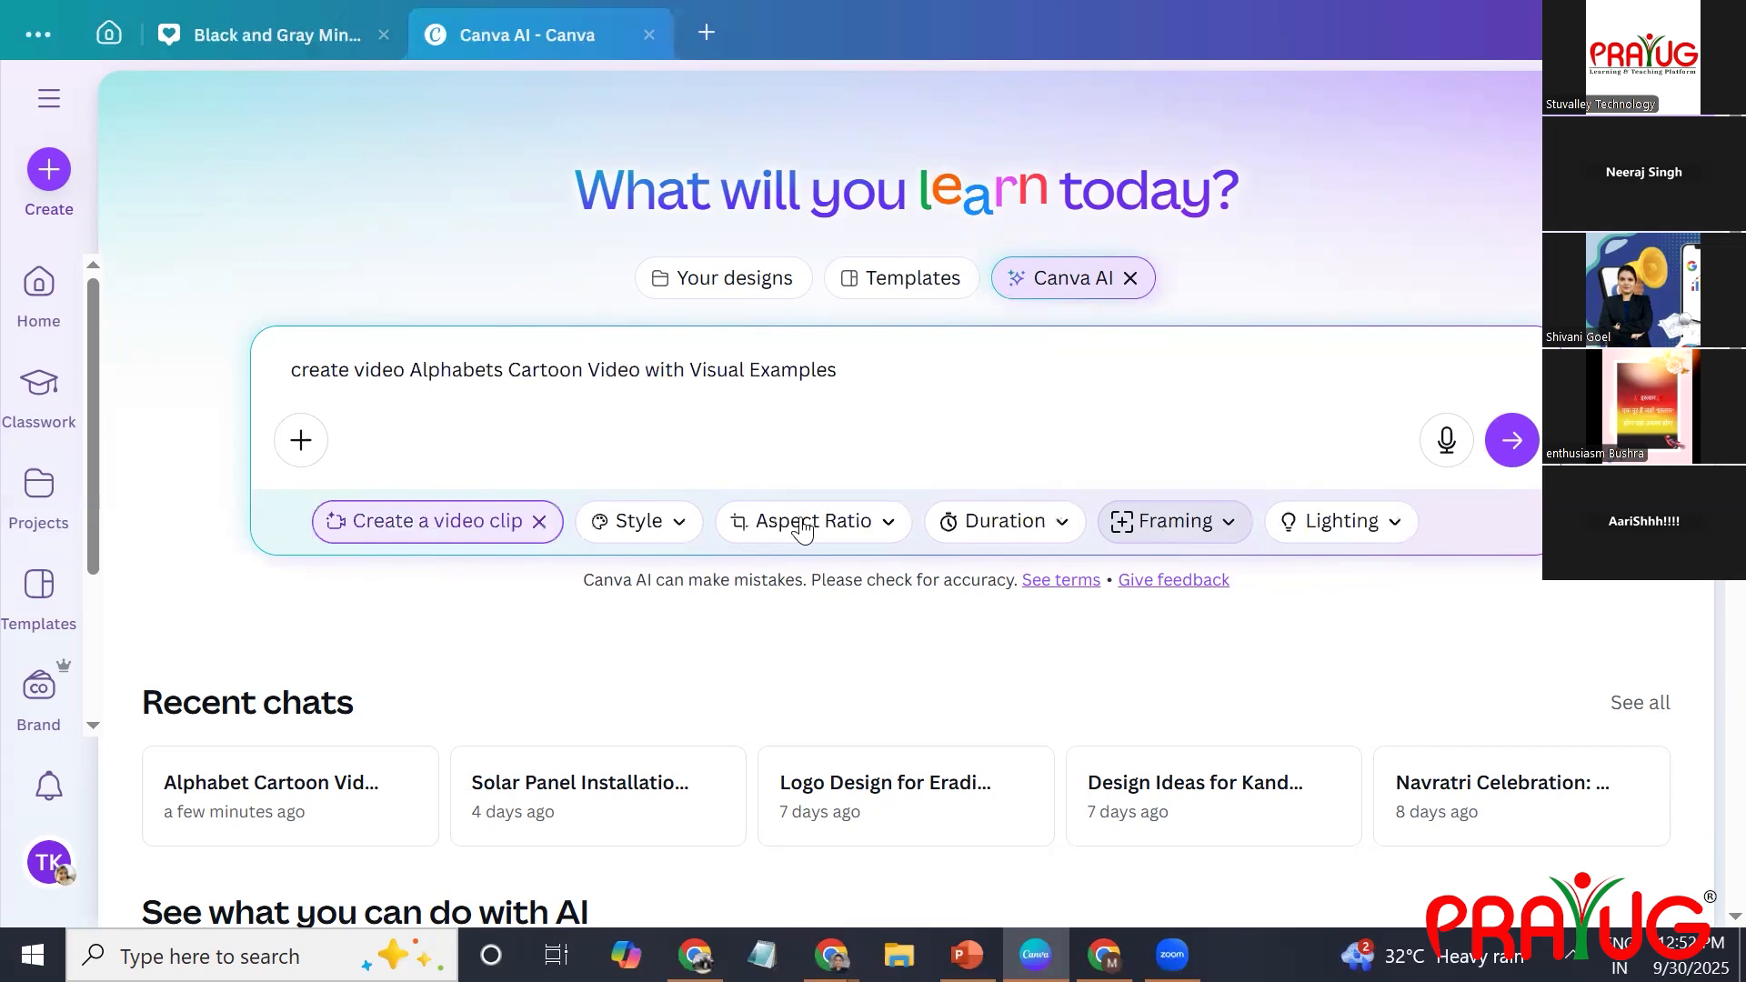
{"action": "left_click", "coordinate": [1052, 526]}
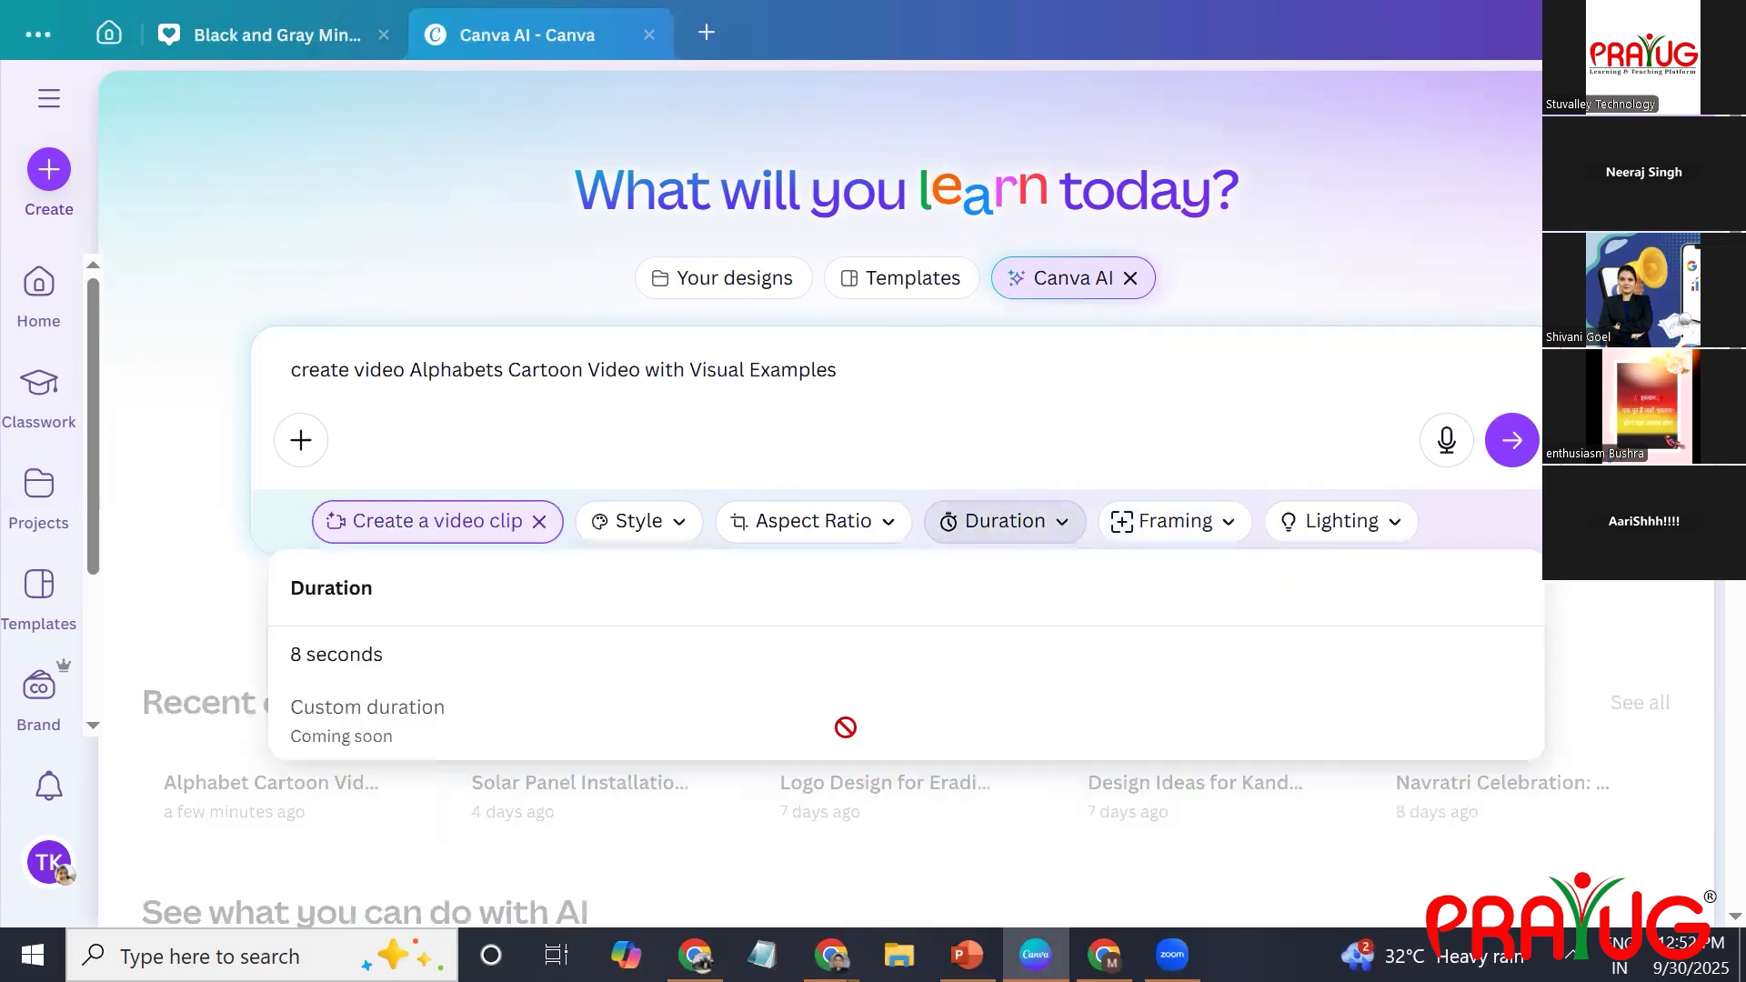
{"action": "left_click", "coordinate": [384, 663]}
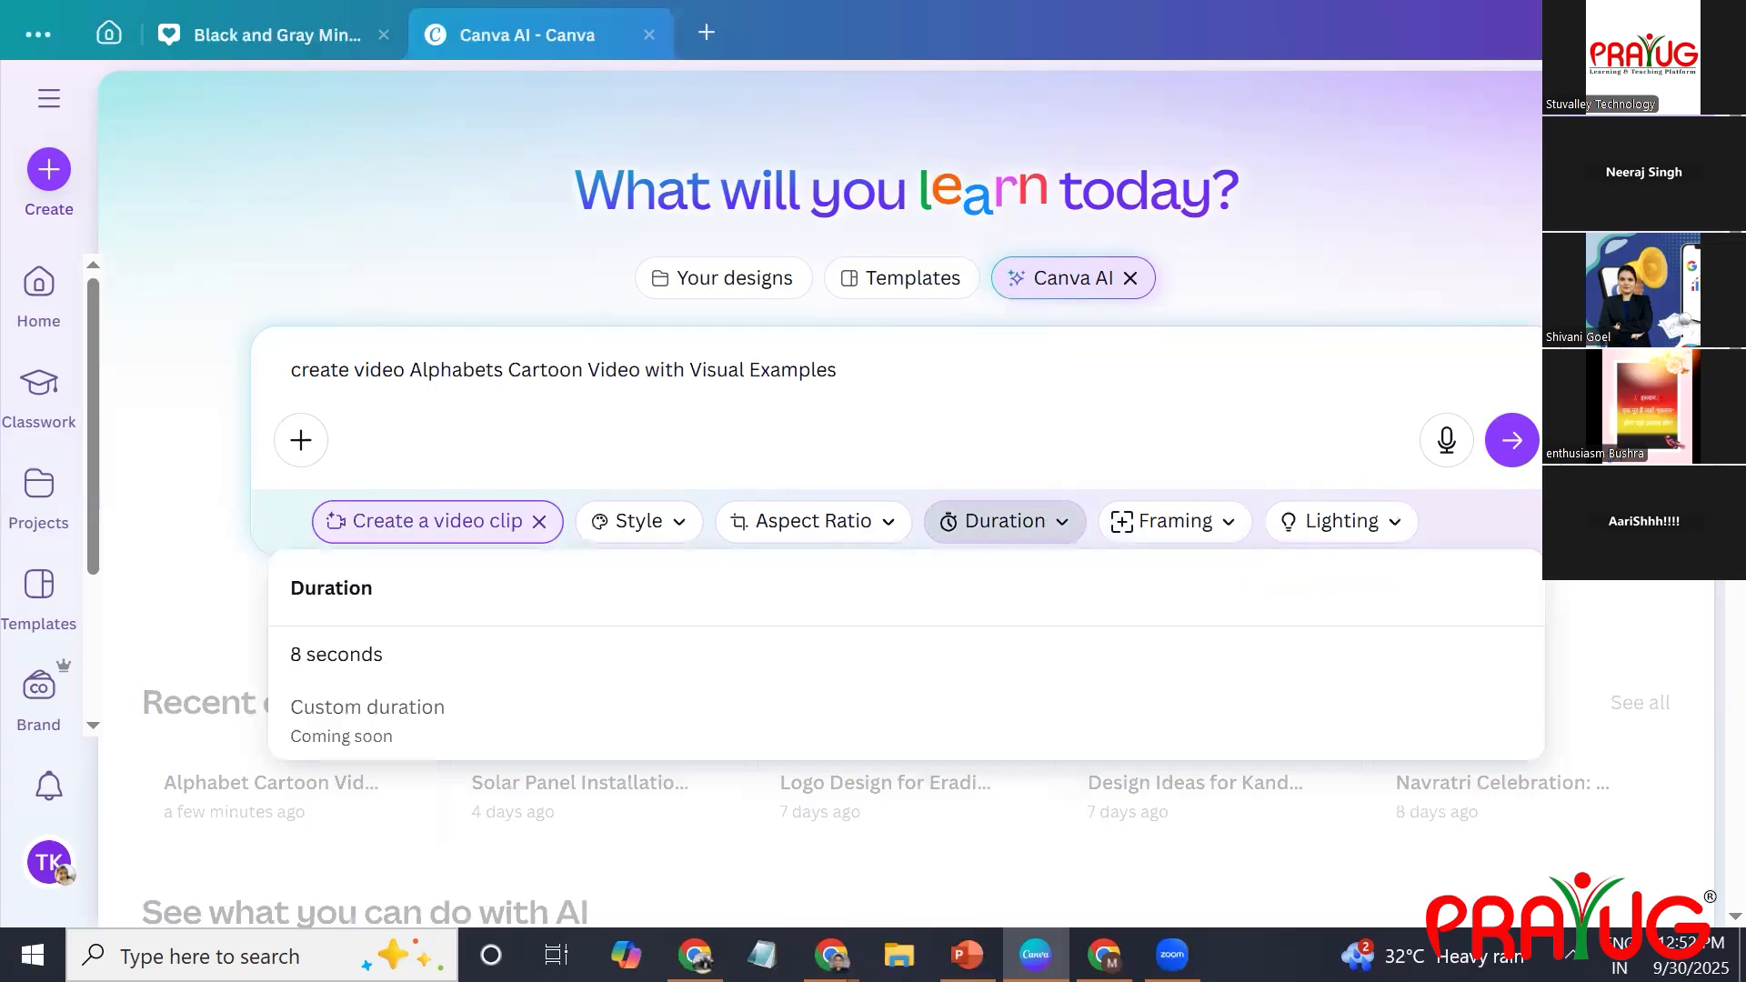
{"action": "left_click", "coordinate": [1513, 444]}
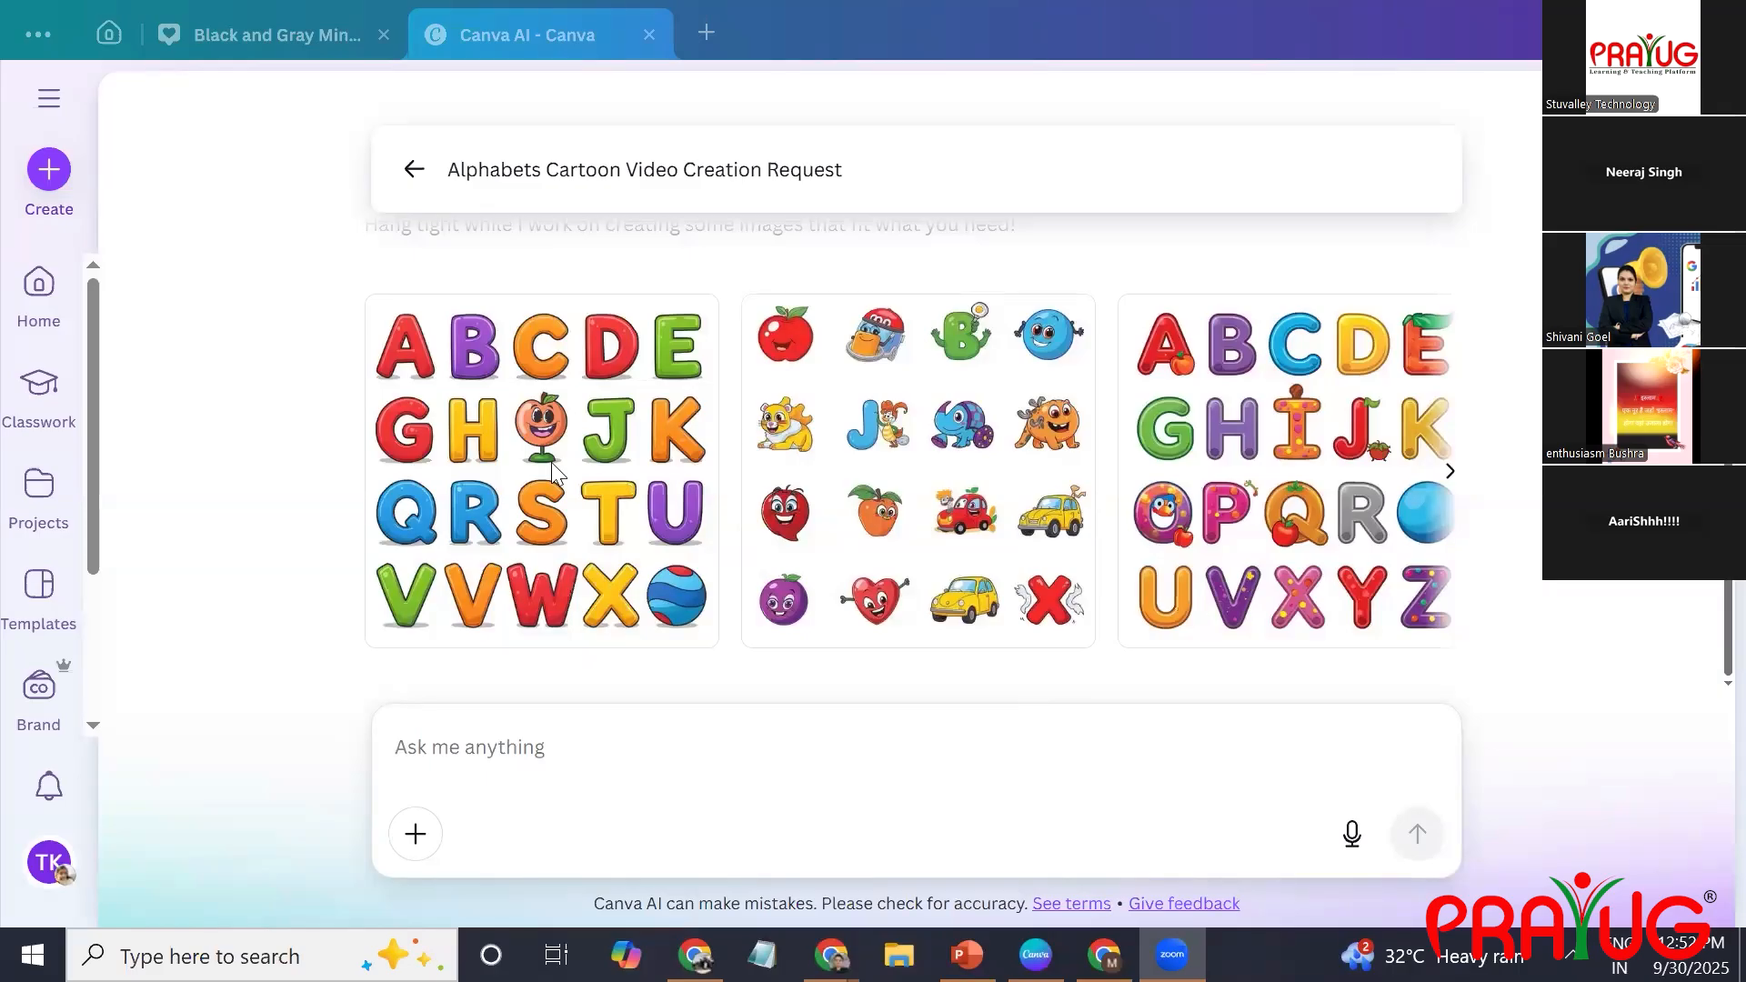
Open the generated image of cartoon fruits, cars and characters in the large preview.
{"action": "mouse_move", "coordinate": [457, 441]}
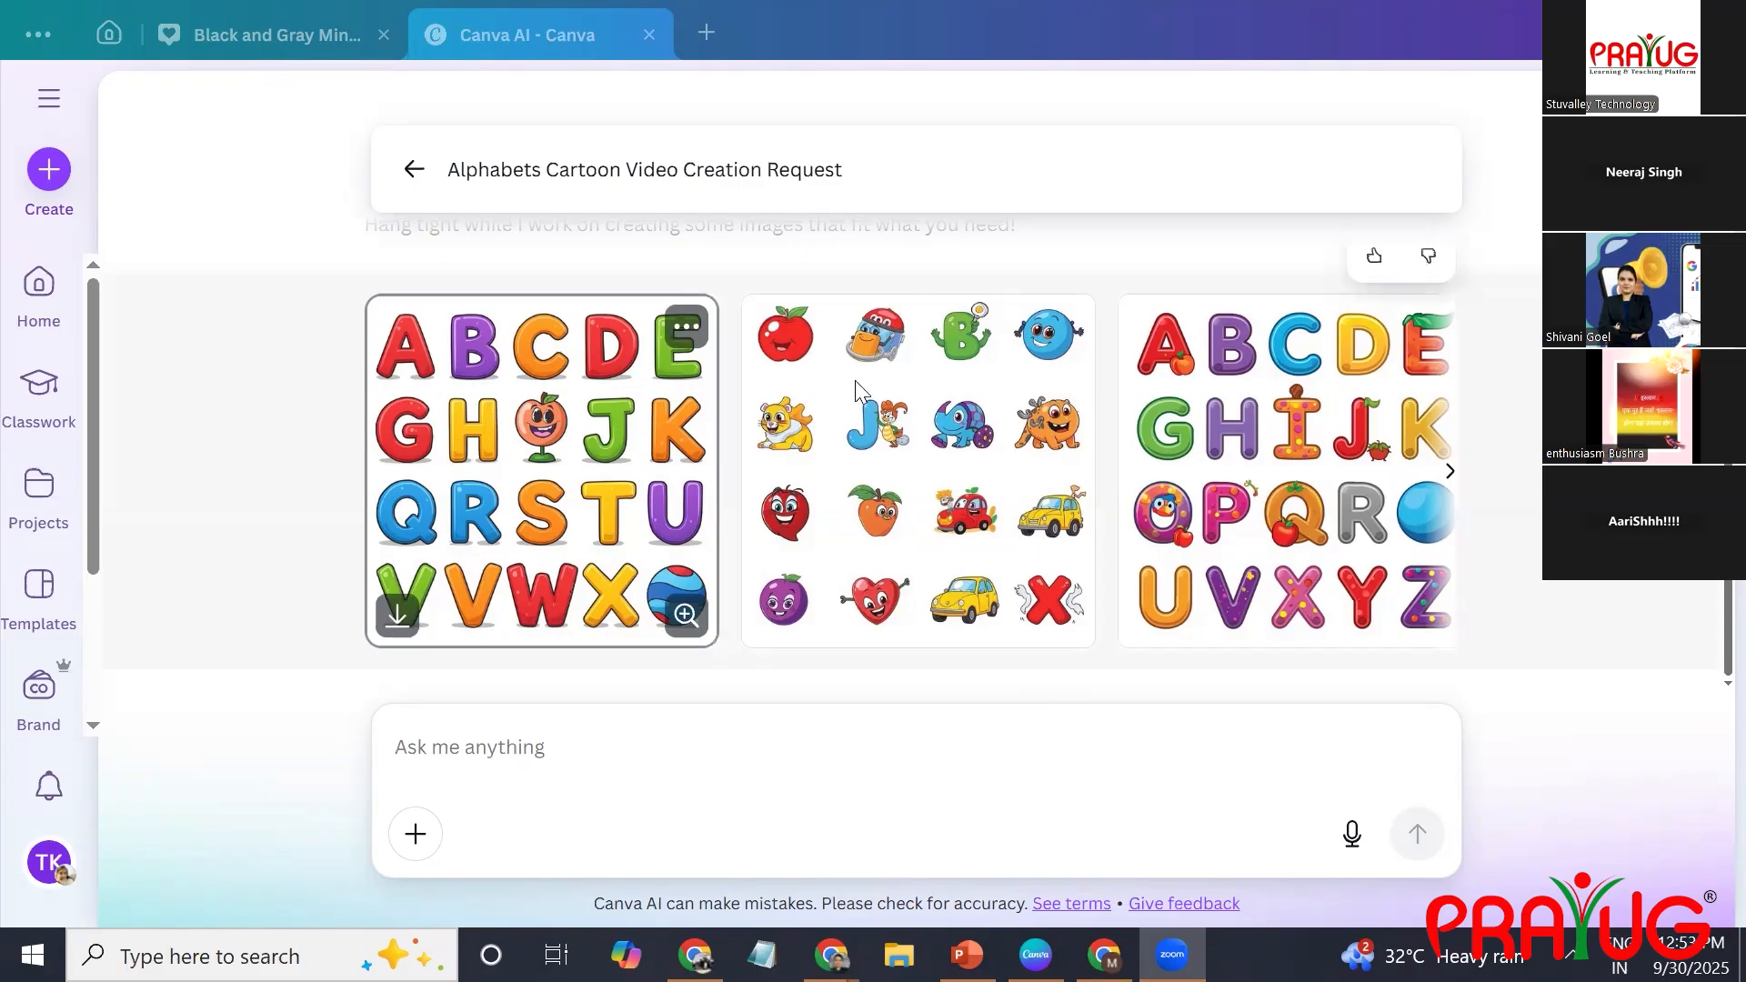
{"action": "left_click", "coordinate": [1364, 620]}
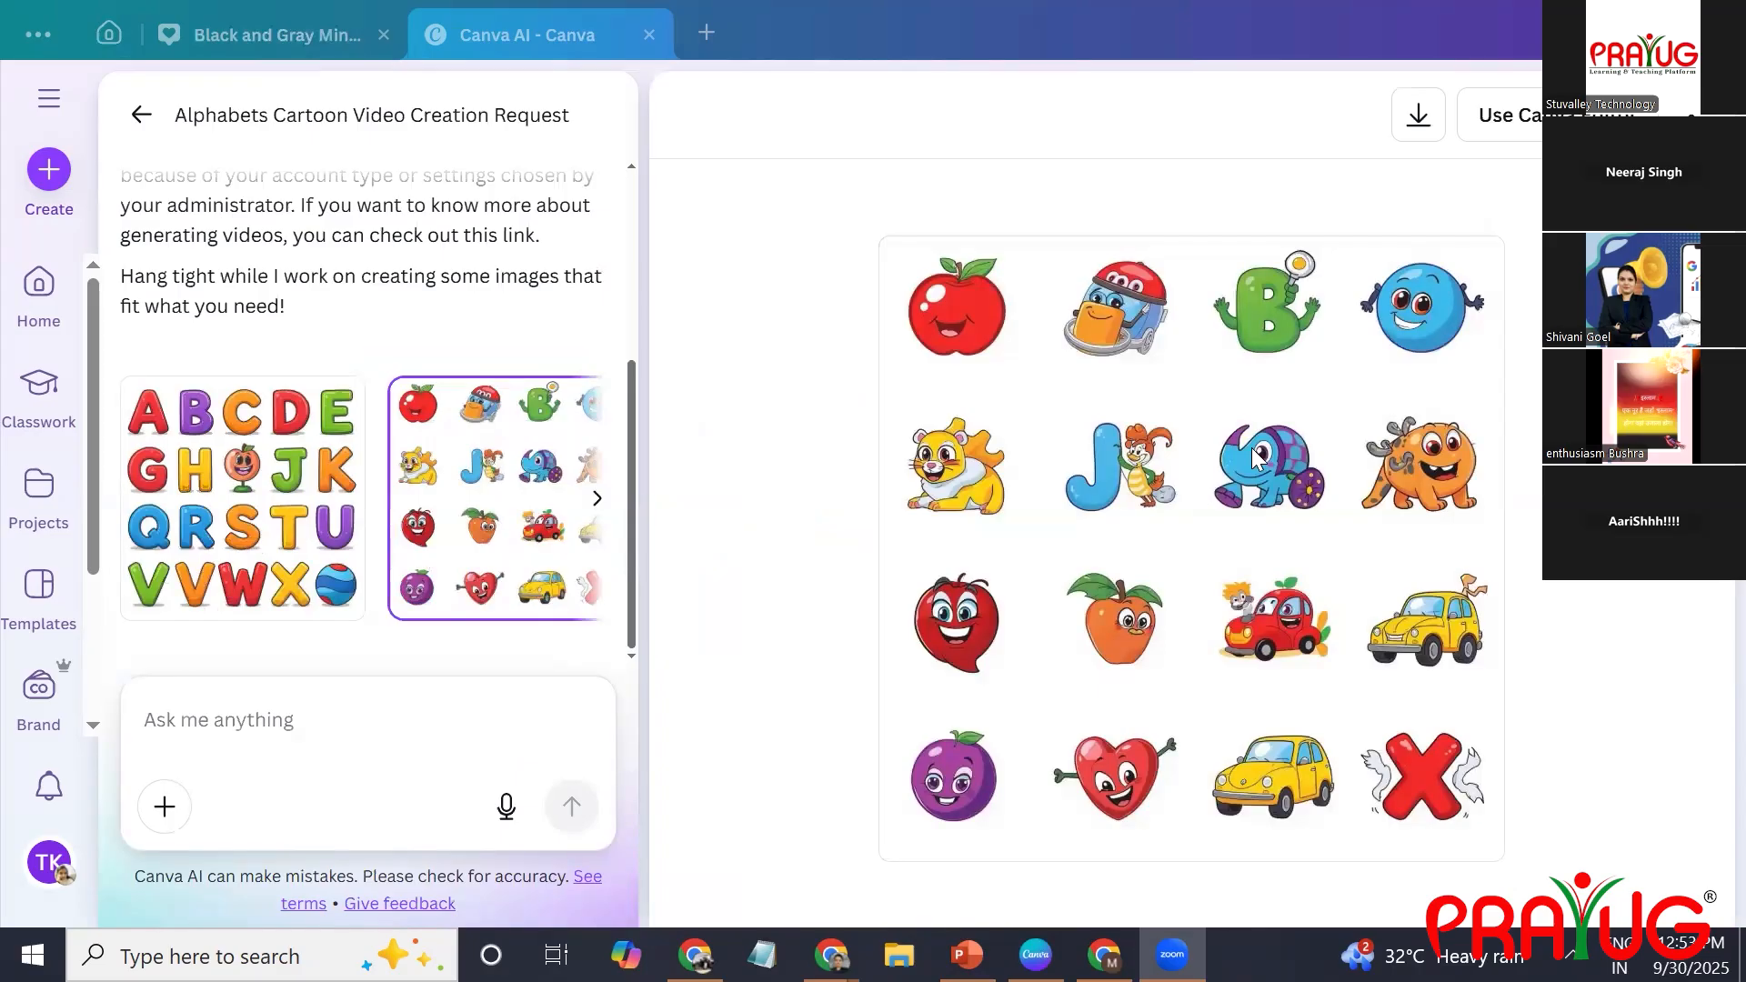
Look at the T-shirt mockup design, reduce the Canva window from full screen and return to the Canva AI chat.
{"action": "left_click", "coordinate": [193, 53]}
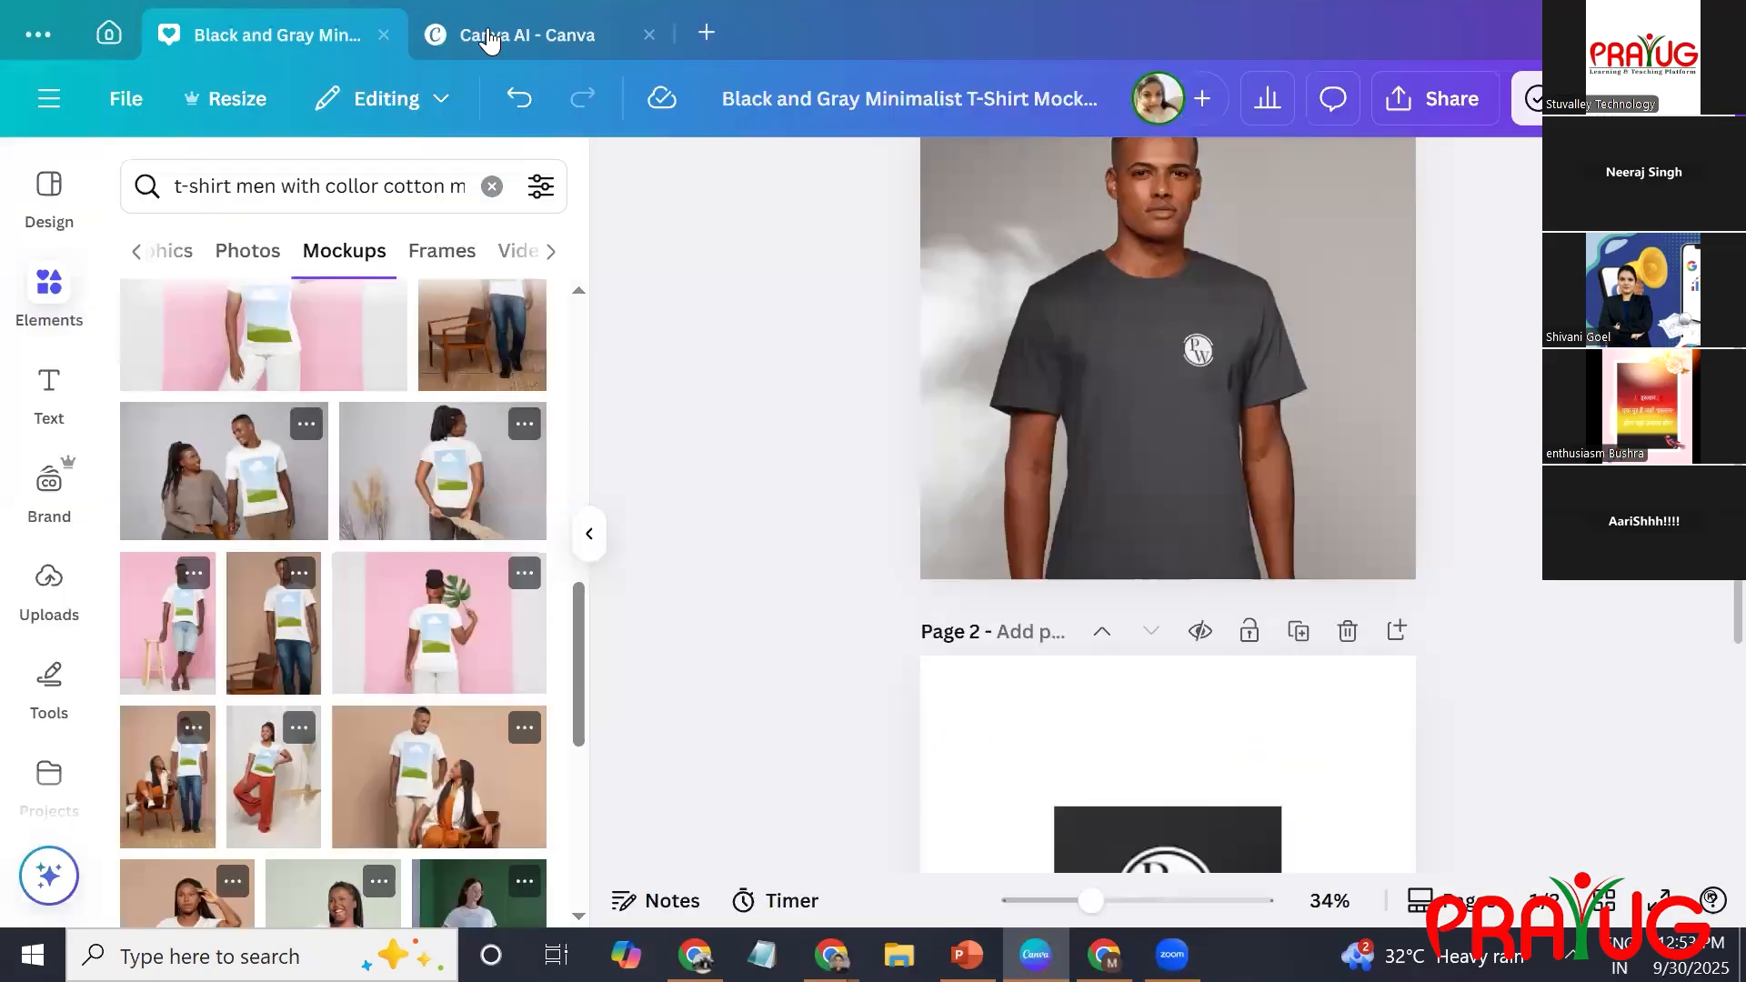
{"action": "left_click_drag", "start_coordinate": [487, 4], "coordinate": [487, 16]}
{"action": "left_click", "coordinate": [489, 10]}
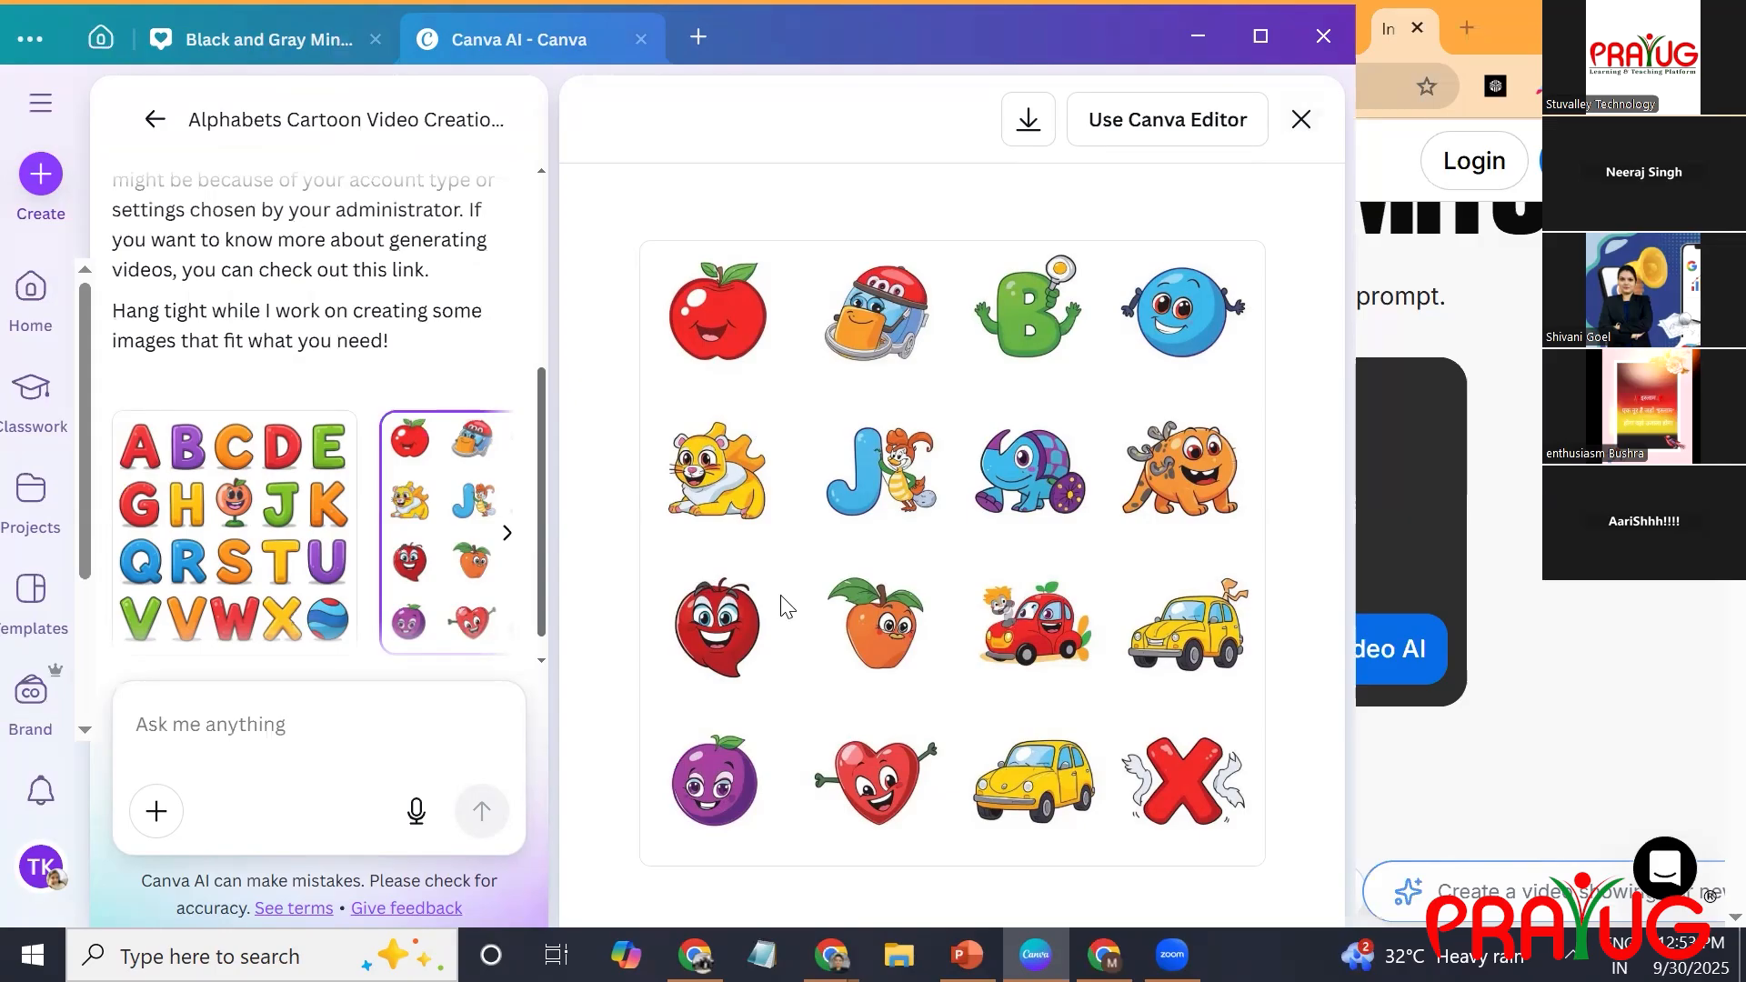
{"action": "left_click", "coordinate": [216, 53]}
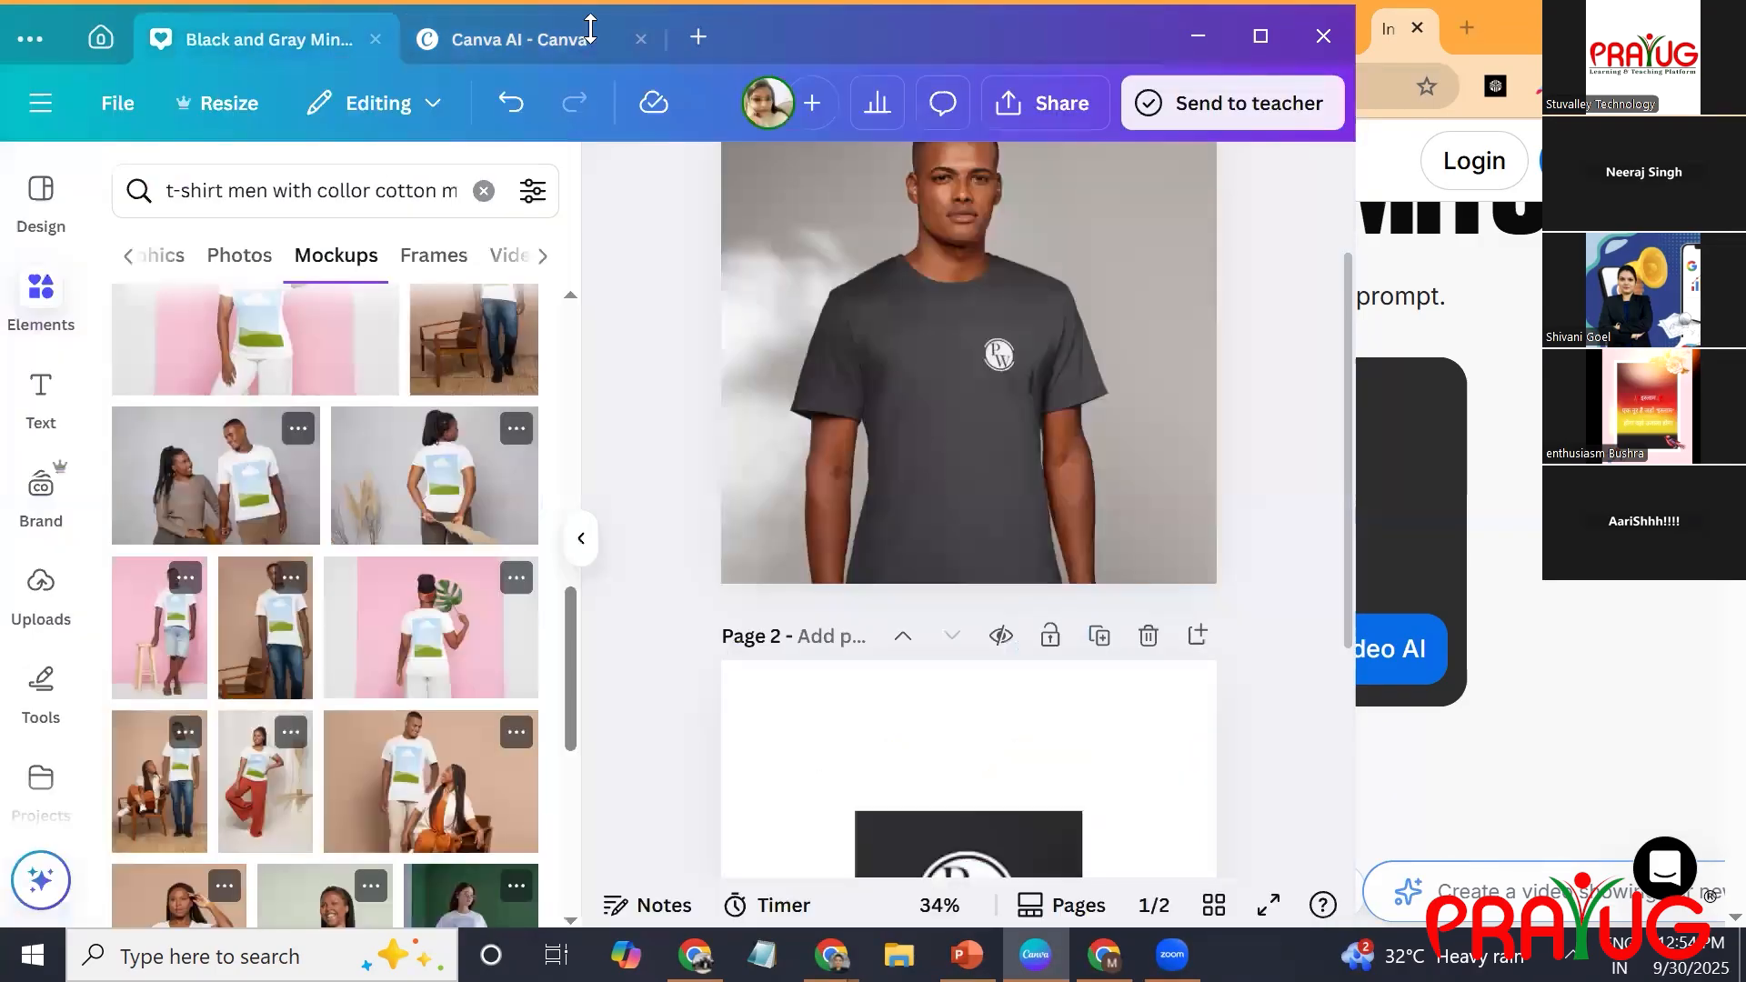
{"action": "left_click", "coordinate": [577, 58]}
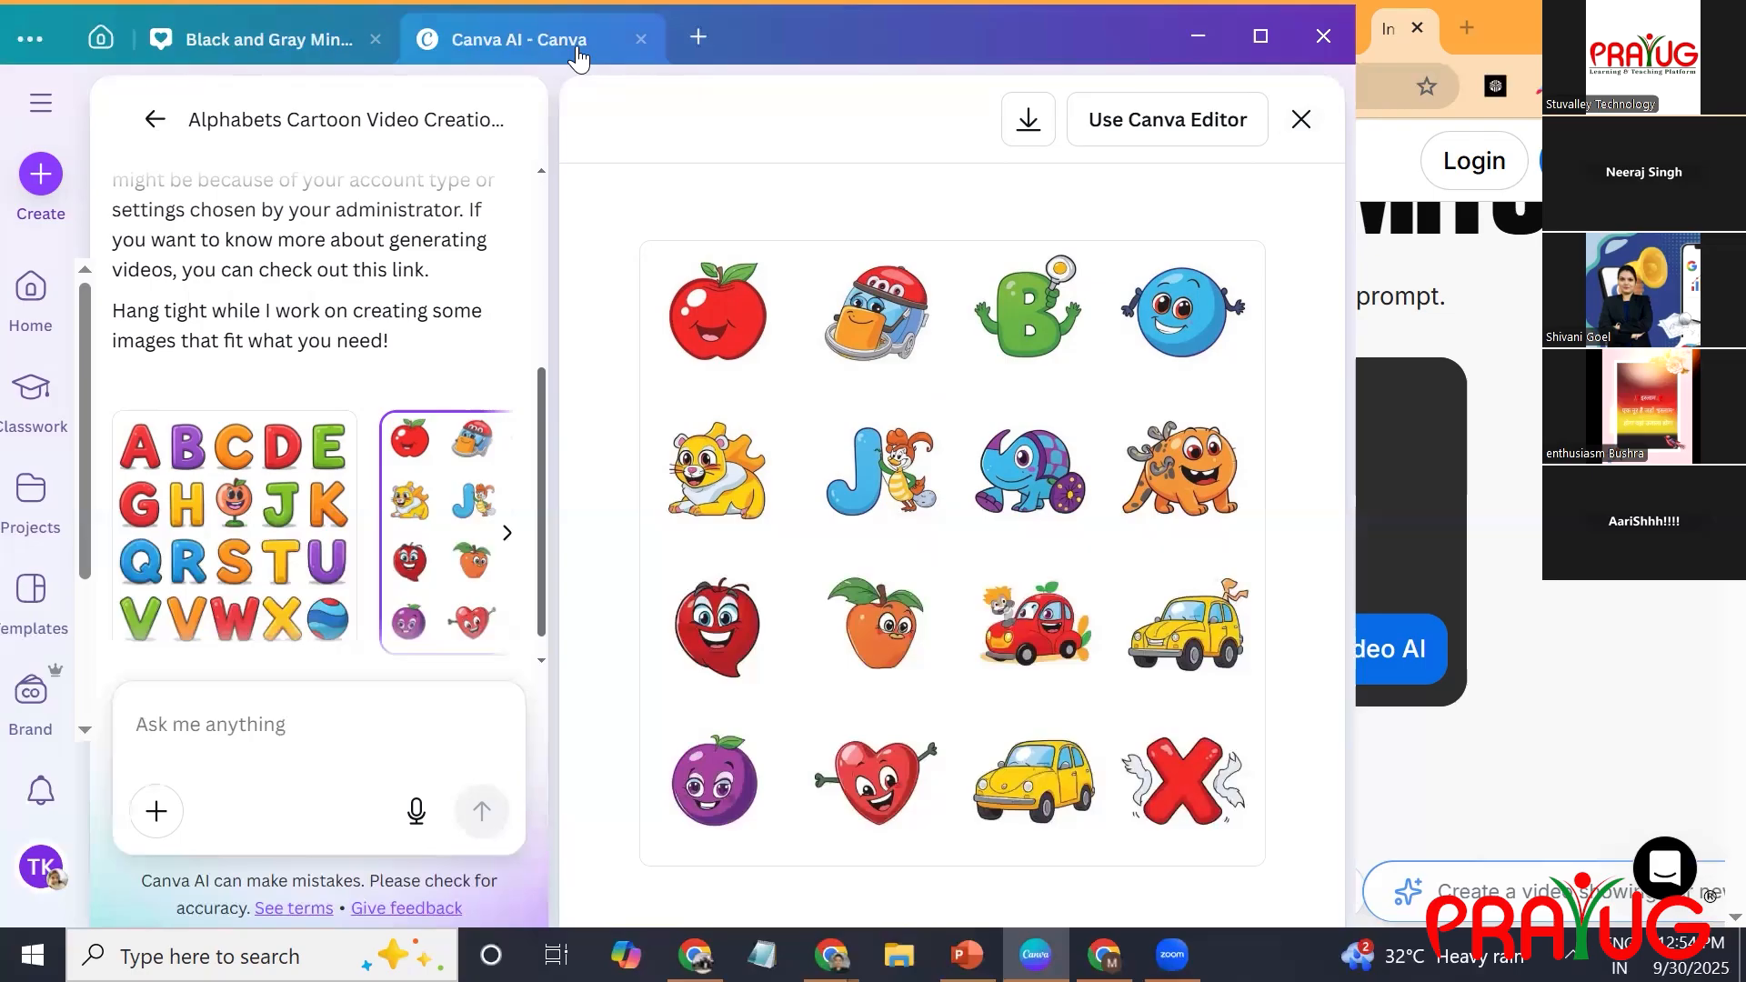
Start a new design and search the design types for "mind mapping".
{"action": "left_click", "coordinate": [701, 47]}
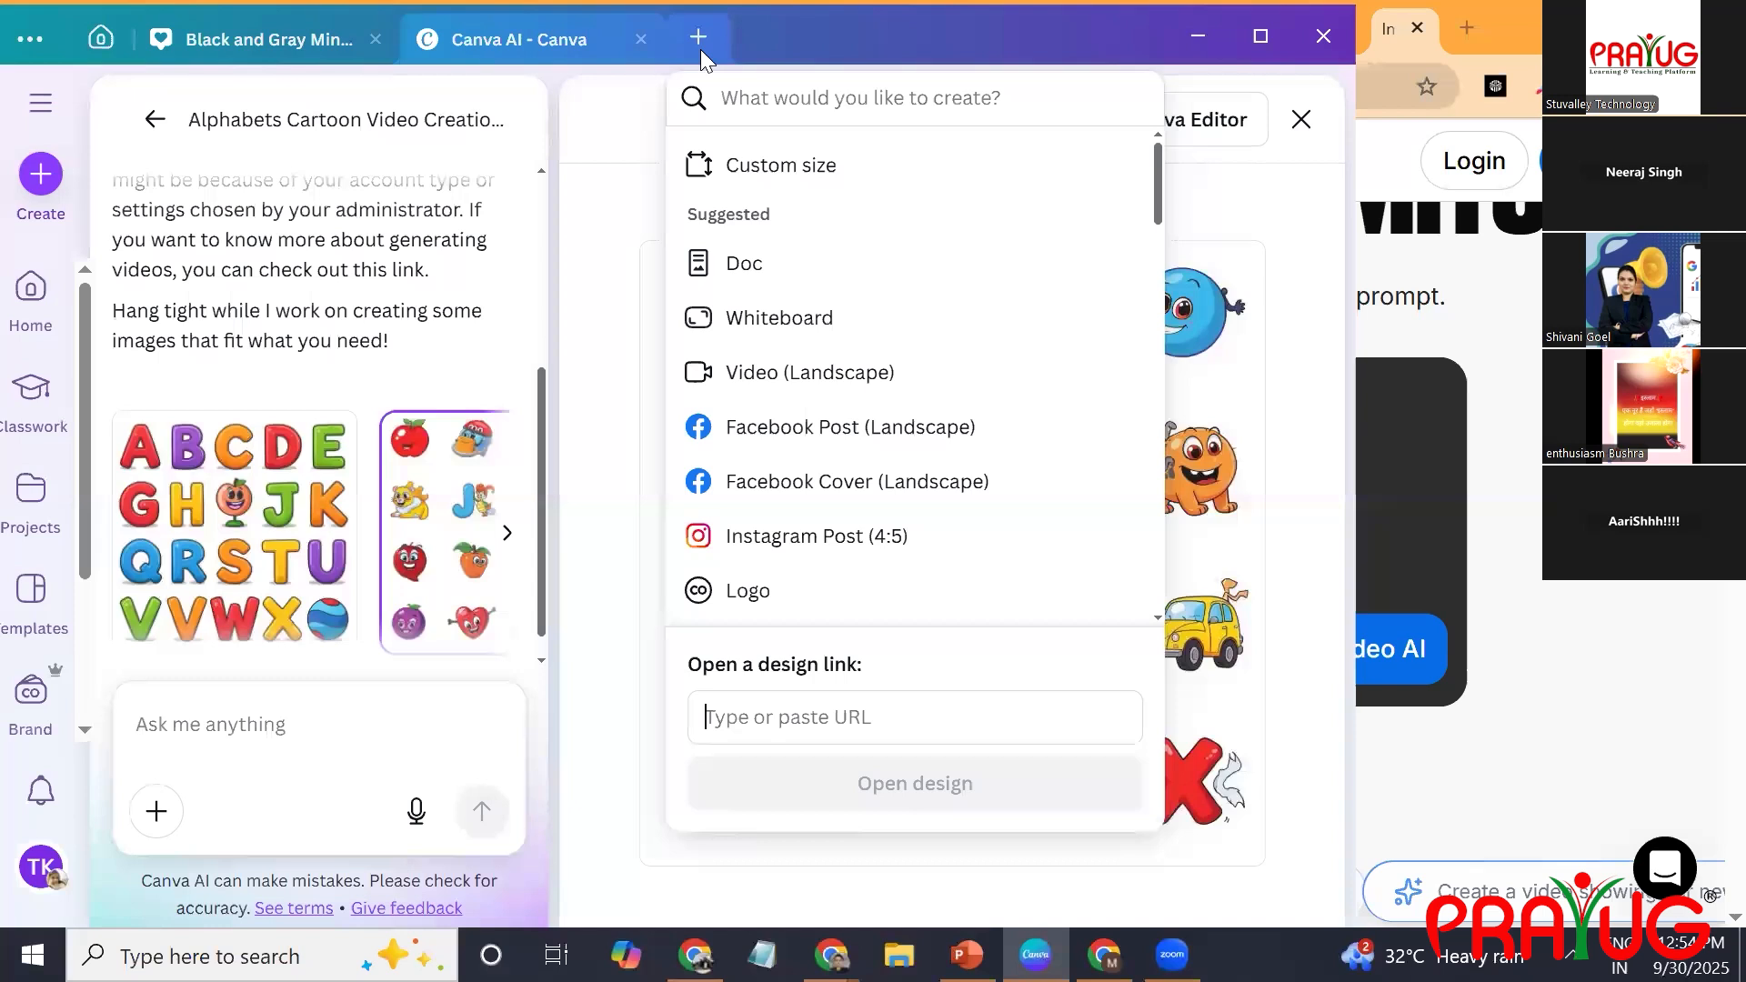
{"action": "left_click", "coordinate": [754, 109]}
{"action": "type", "text": "m"}
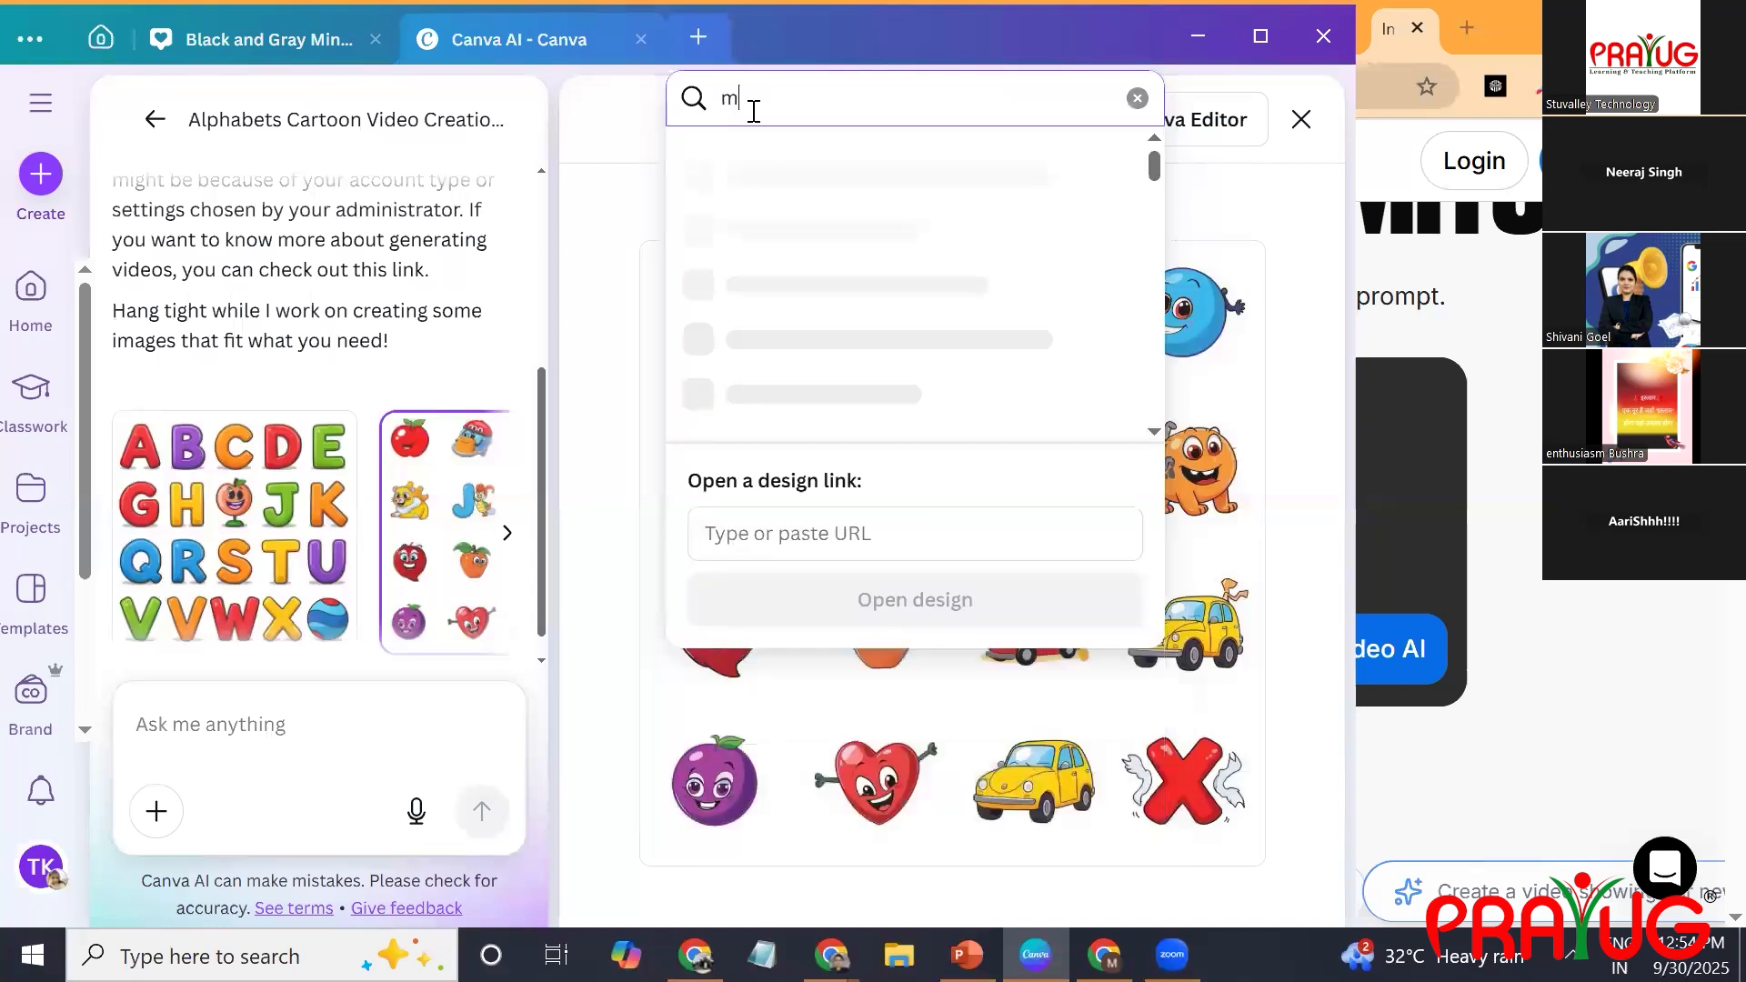
{"action": "type", "text": "ind mapping"}
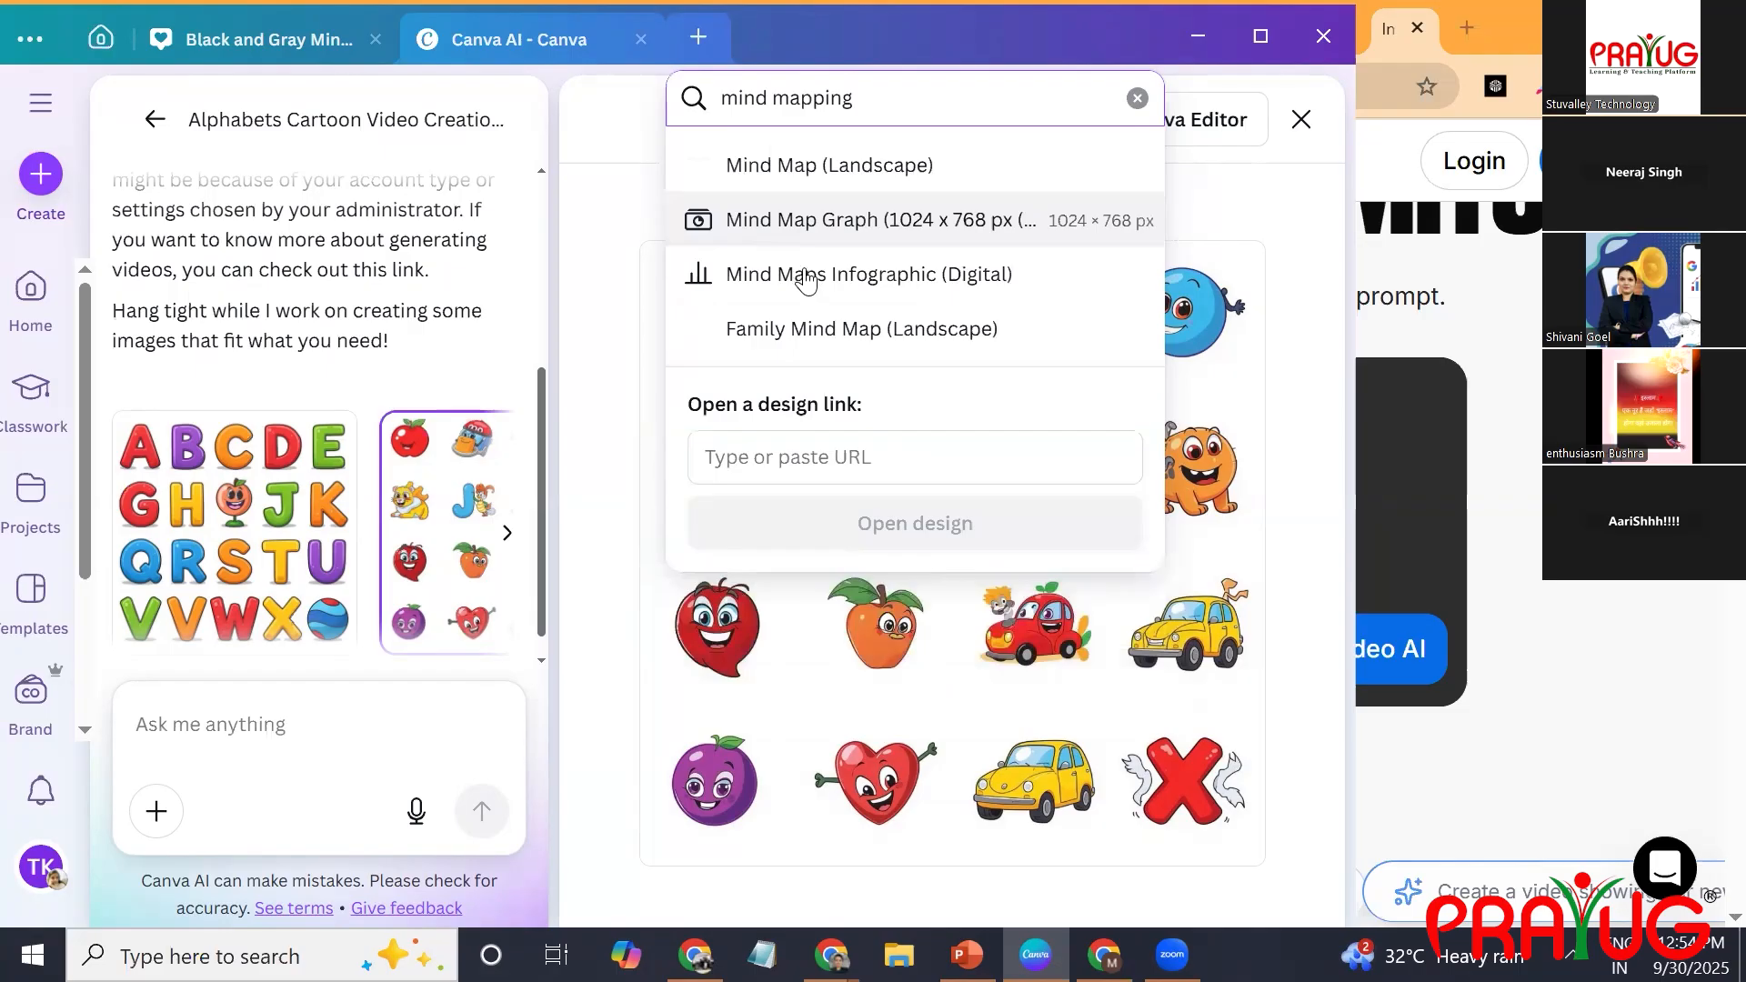
Create a Family Mind Map (Landscape) design and apply the Step Process Tree Branches Brainstorm template.
{"action": "left_click", "coordinate": [815, 334]}
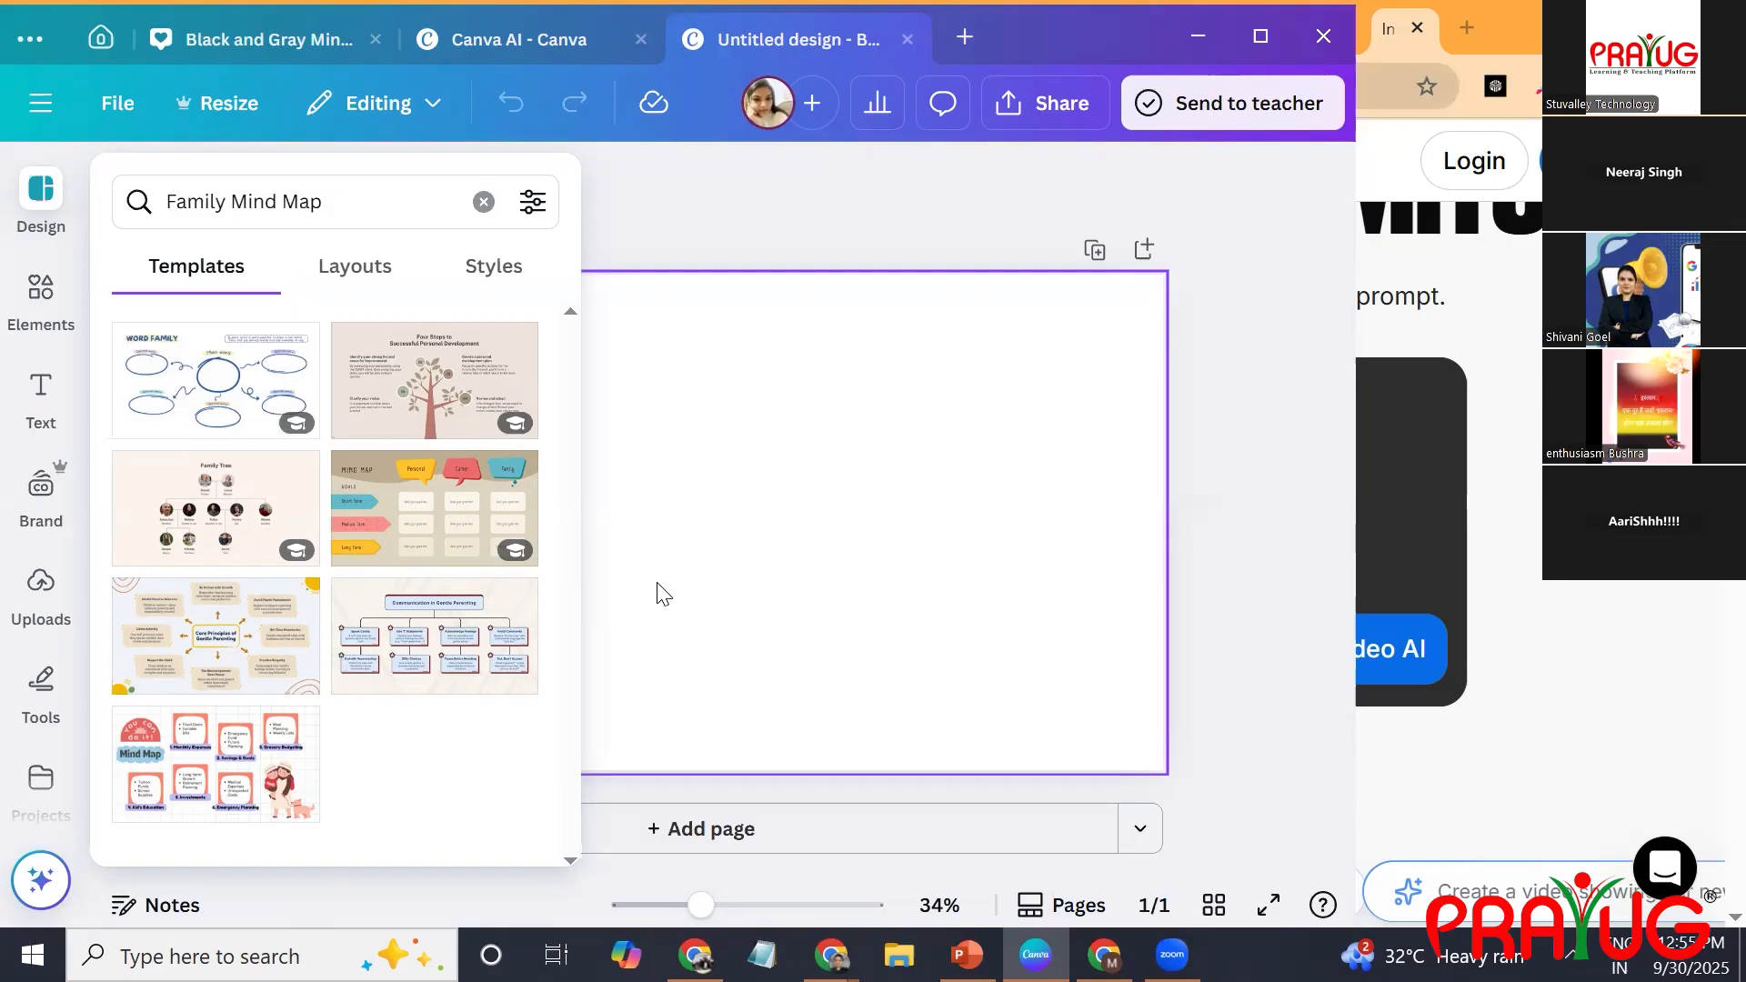
{"action": "left_click", "coordinate": [423, 405]}
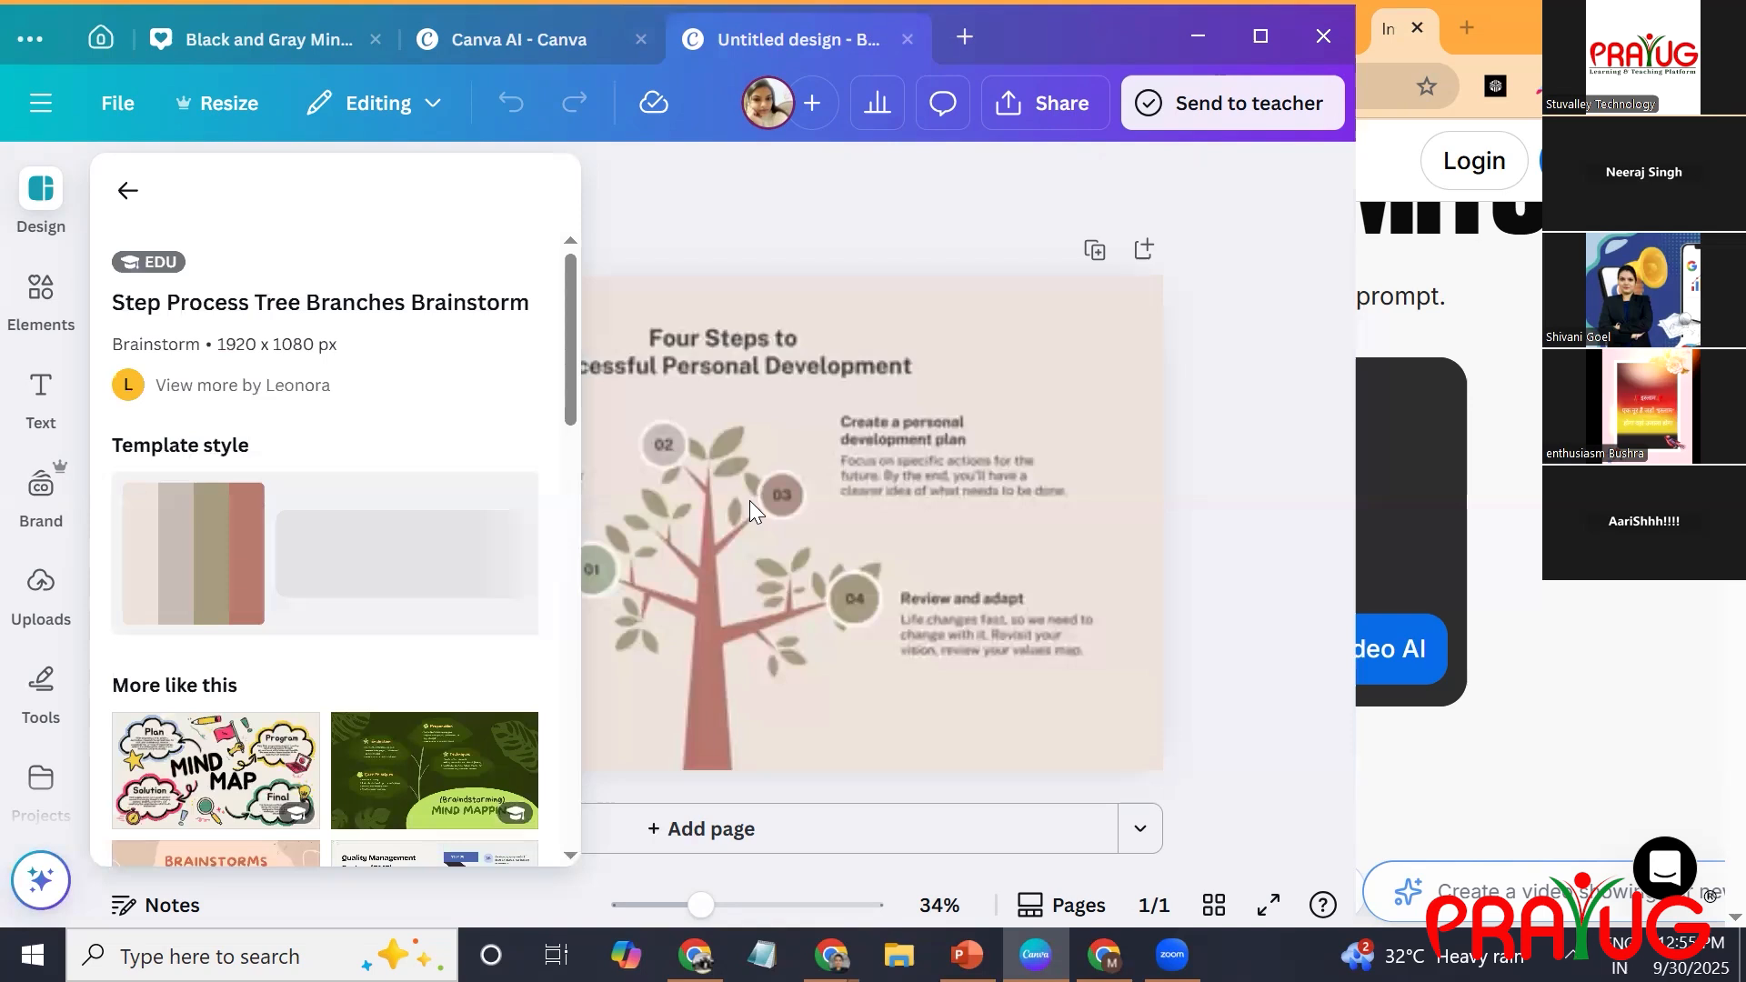
{"action": "left_click", "coordinate": [973, 471]}
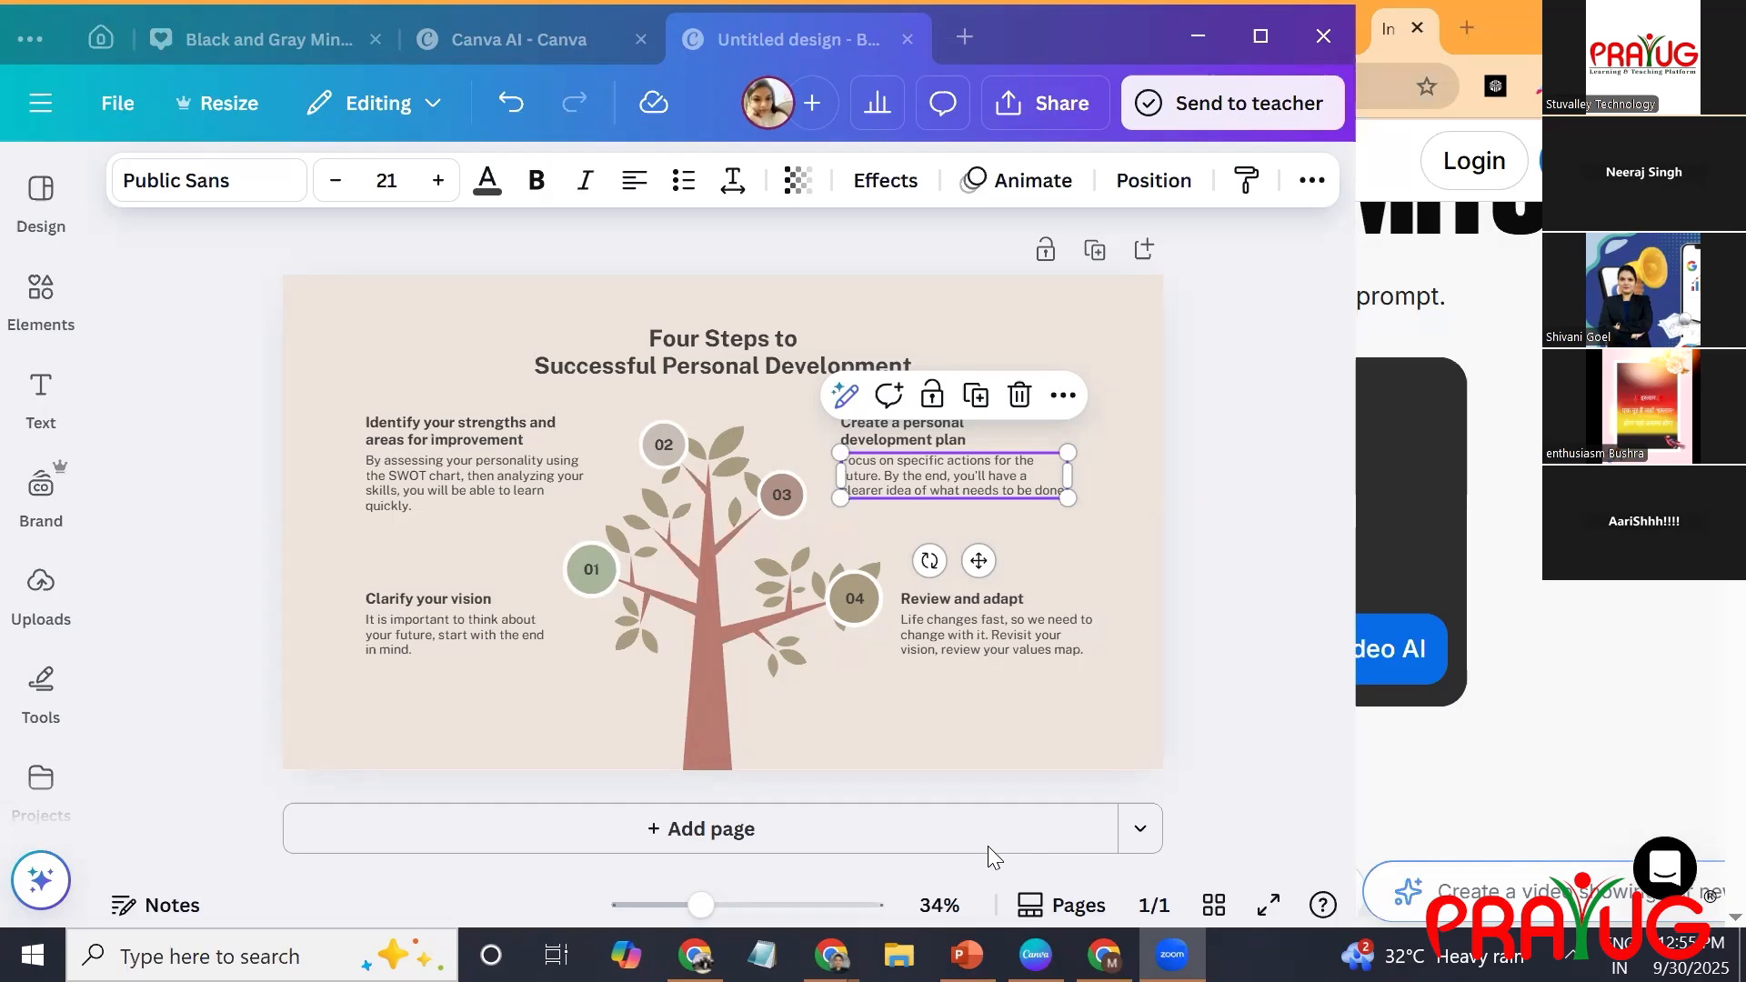
Look at the available elements and browse the templates similar to the tree brainstorm design.
{"action": "left_click", "coordinate": [38, 344]}
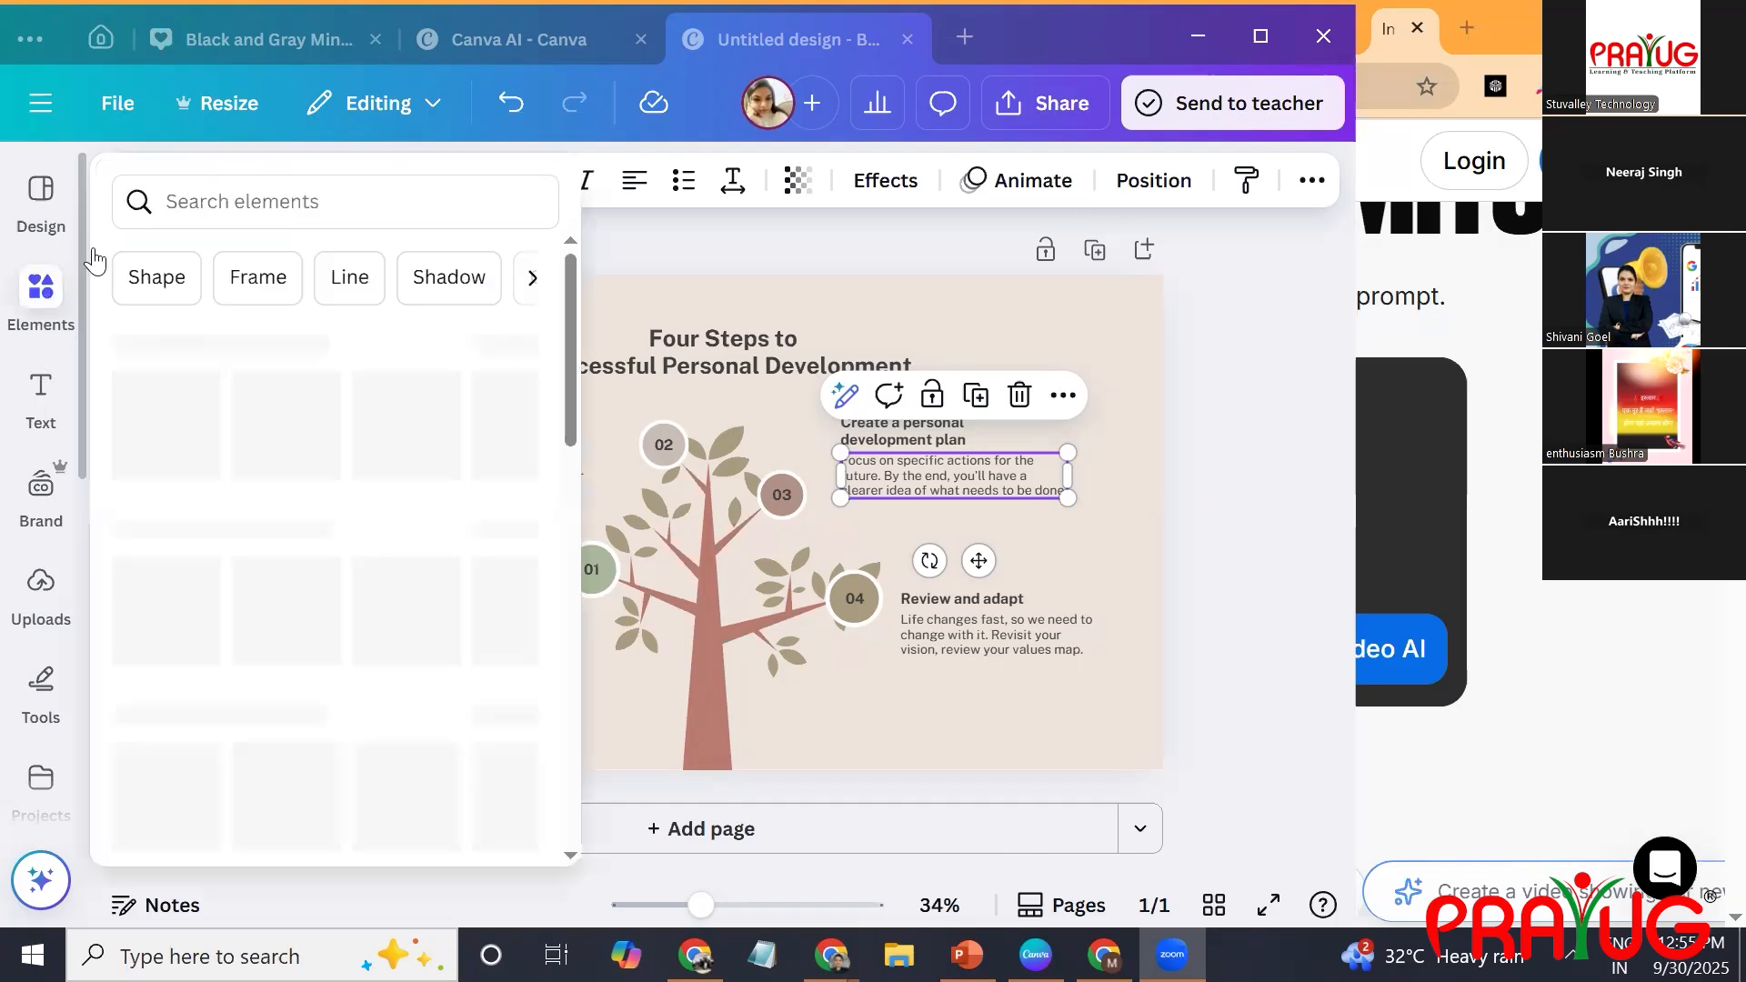
{"action": "left_click", "coordinate": [143, 200]}
{"action": "left_click", "coordinate": [41, 202]}
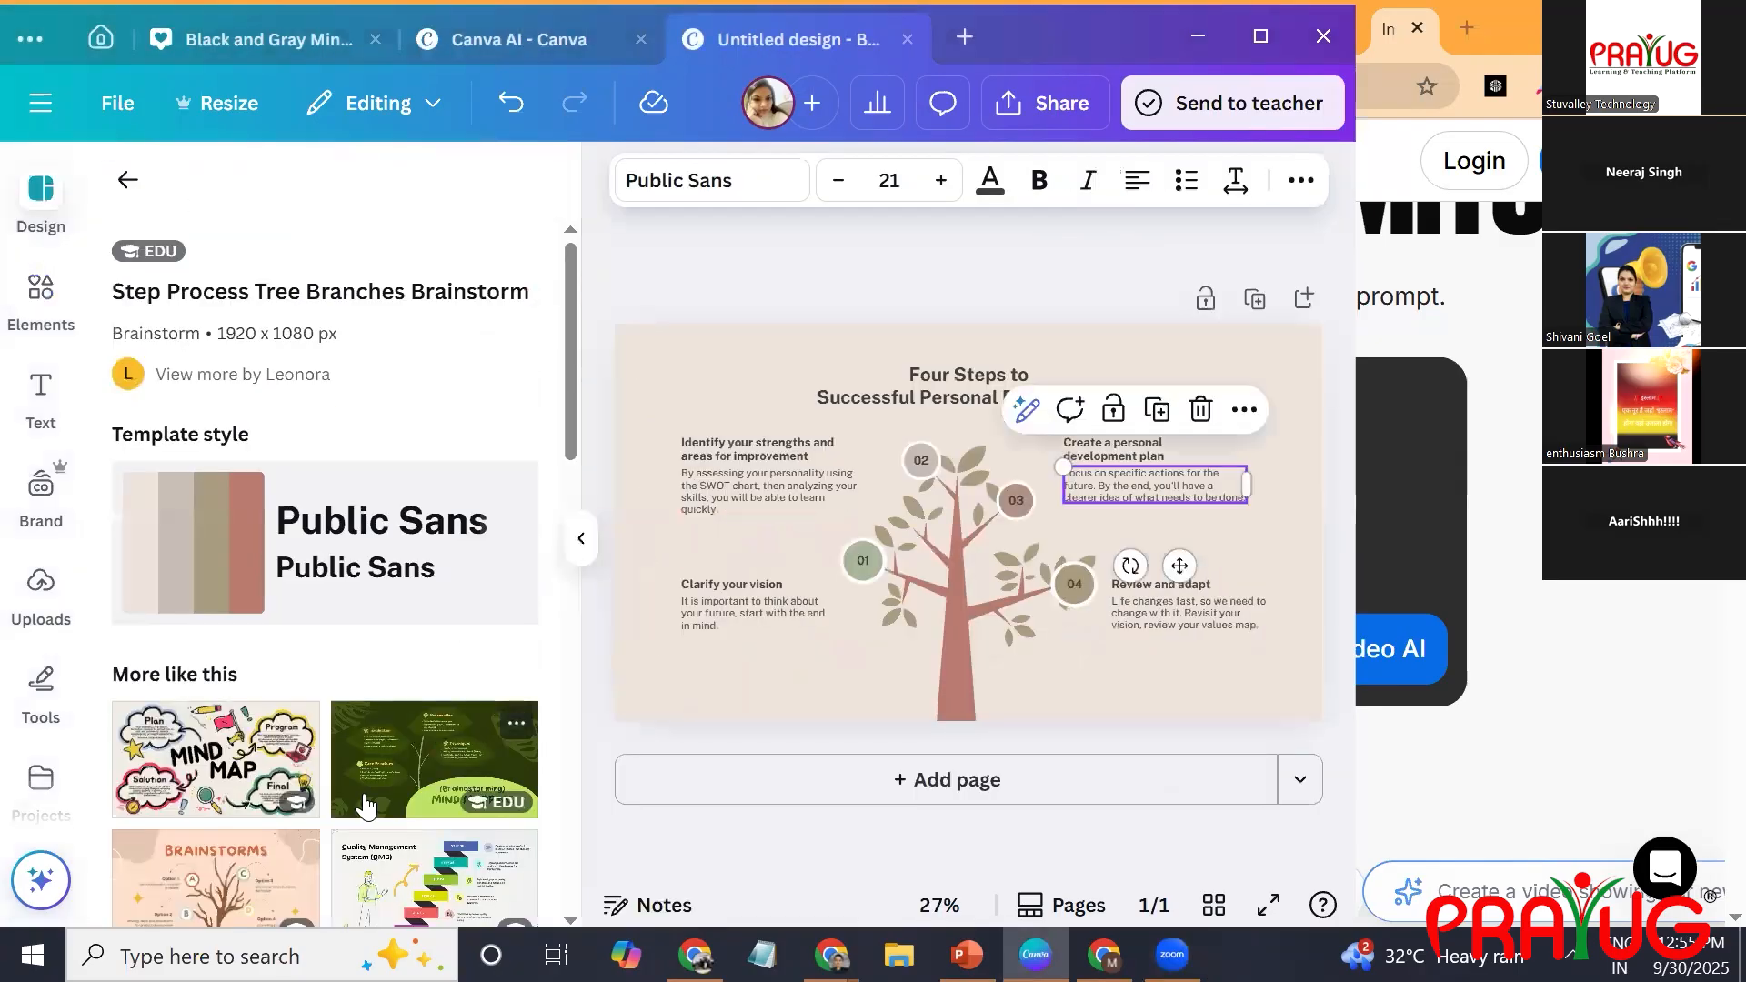
{"action": "scroll", "coordinate": [367, 805], "scroll_direction": "down", "scroll_amount": 5}
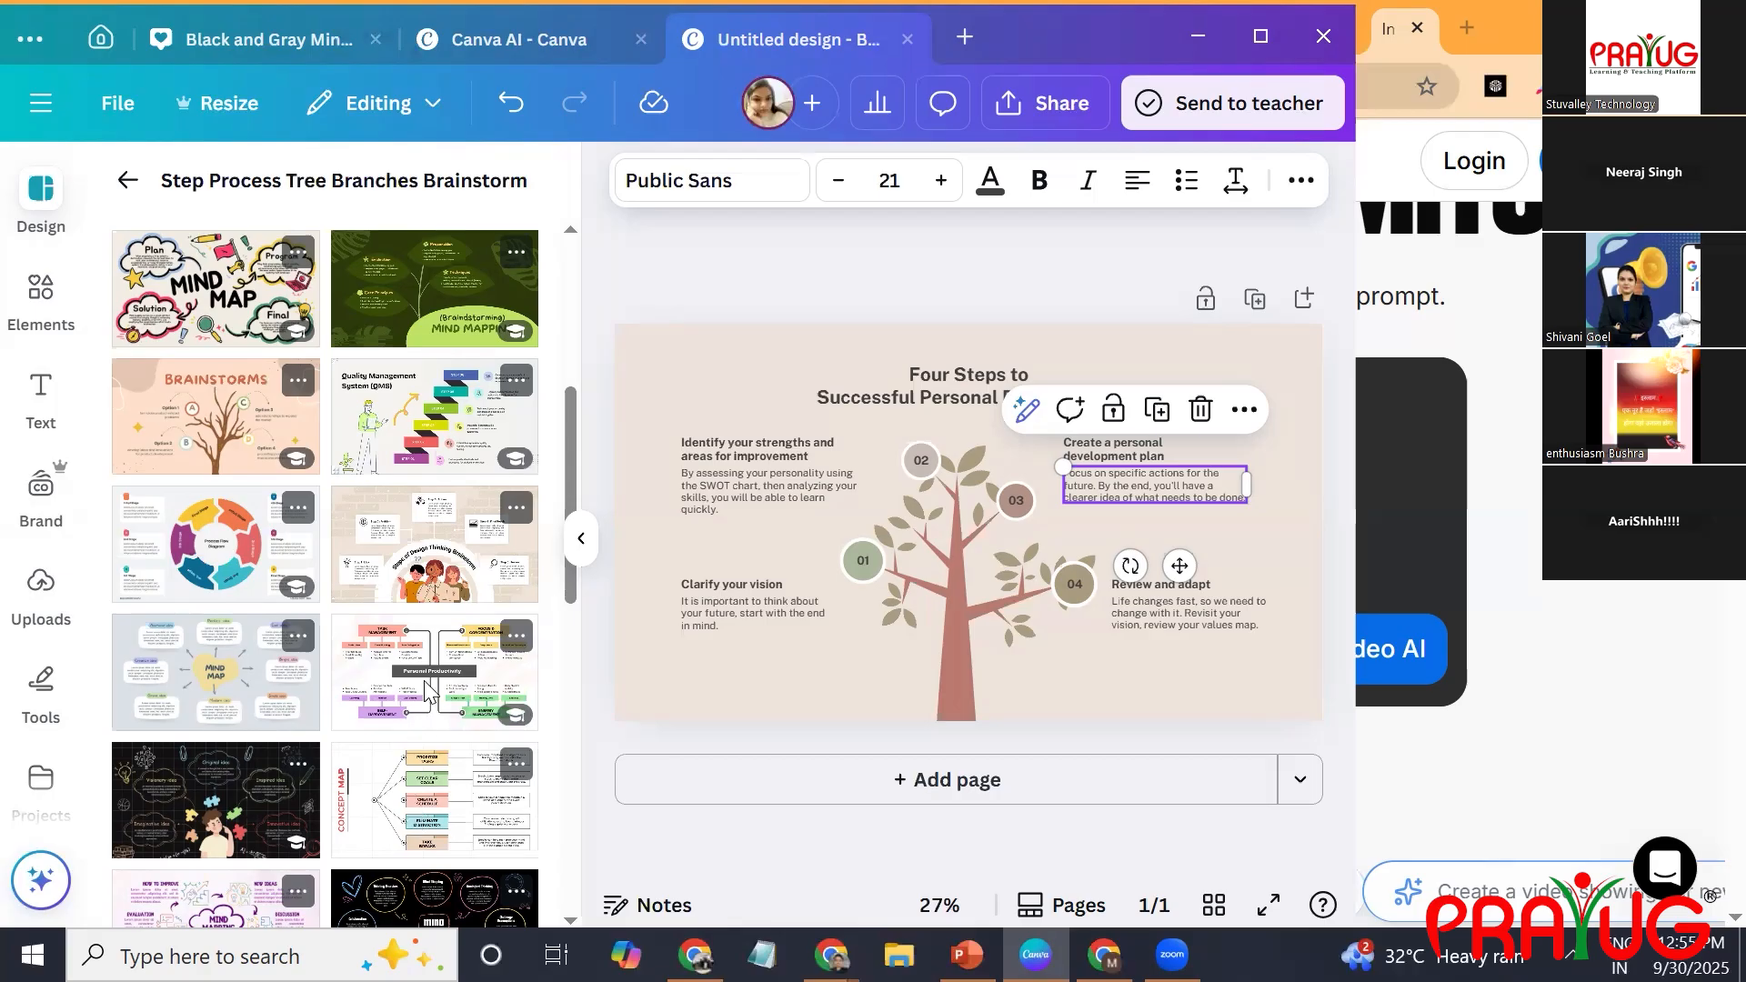
{"action": "scroll", "coordinate": [424, 727], "scroll_direction": "down", "scroll_amount": 5}
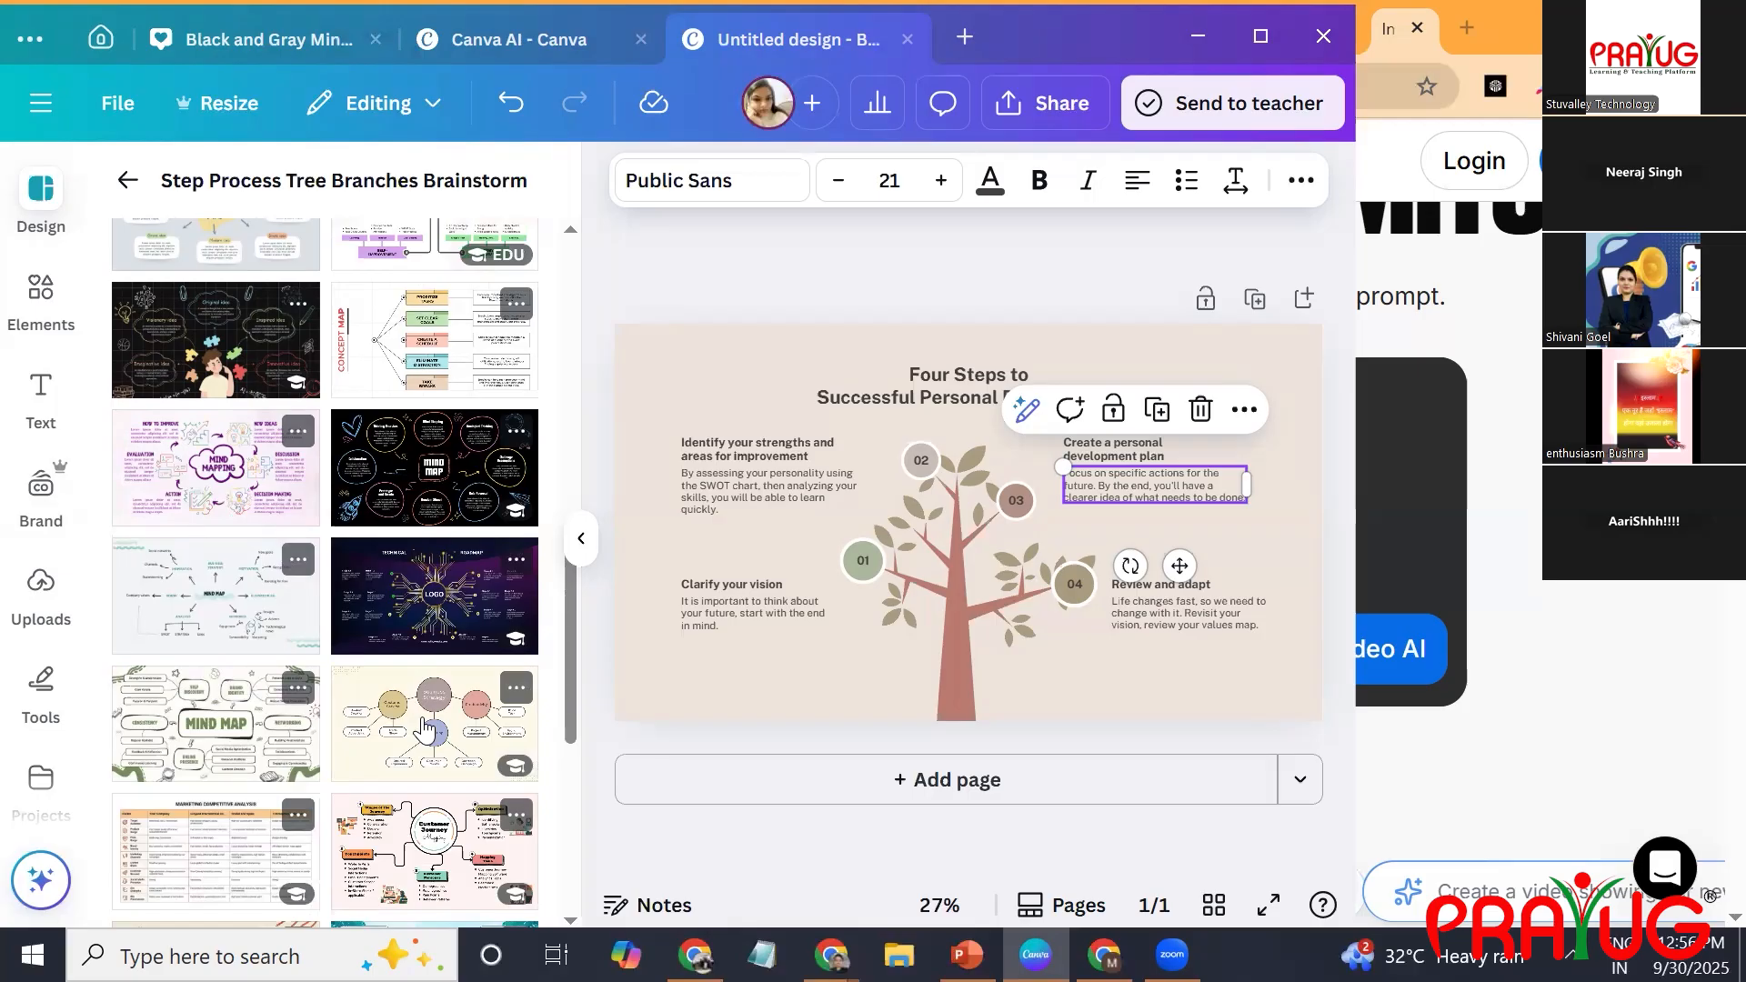
Select everything on the tree brainstorm page and delete it.
{"action": "key", "text": "Tab"}
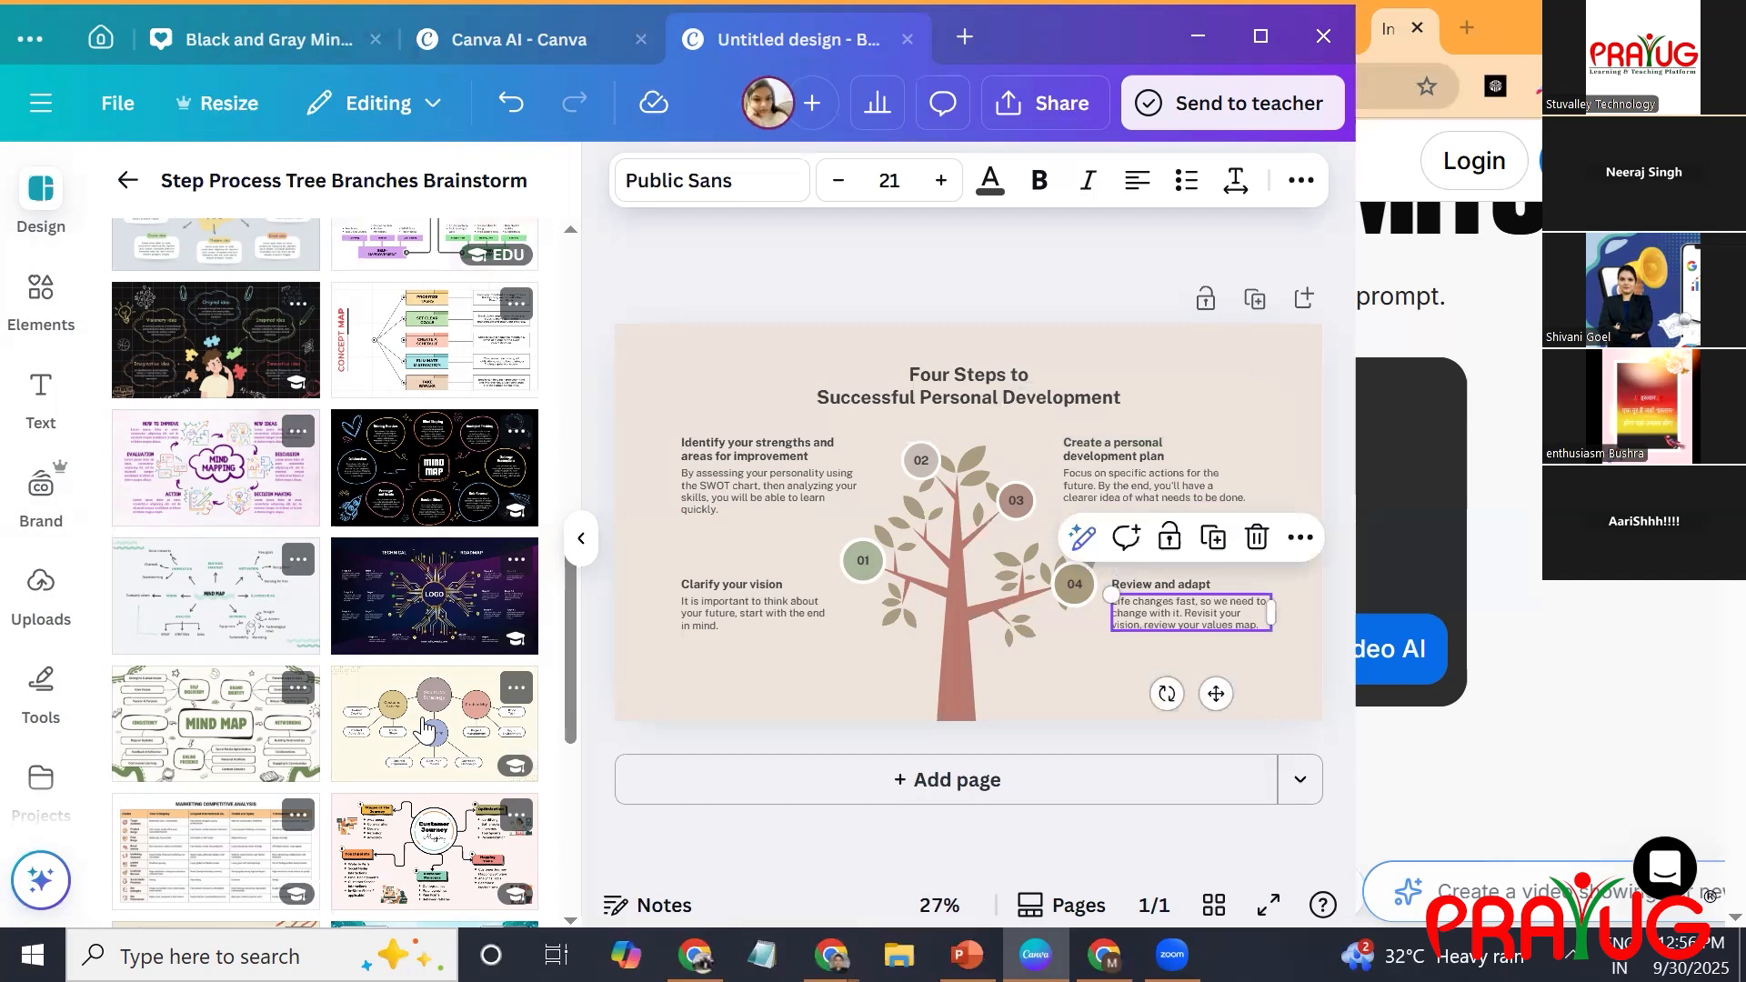
{"action": "key", "text": "Escape"}
{"action": "key", "text": "ctrl+a"}
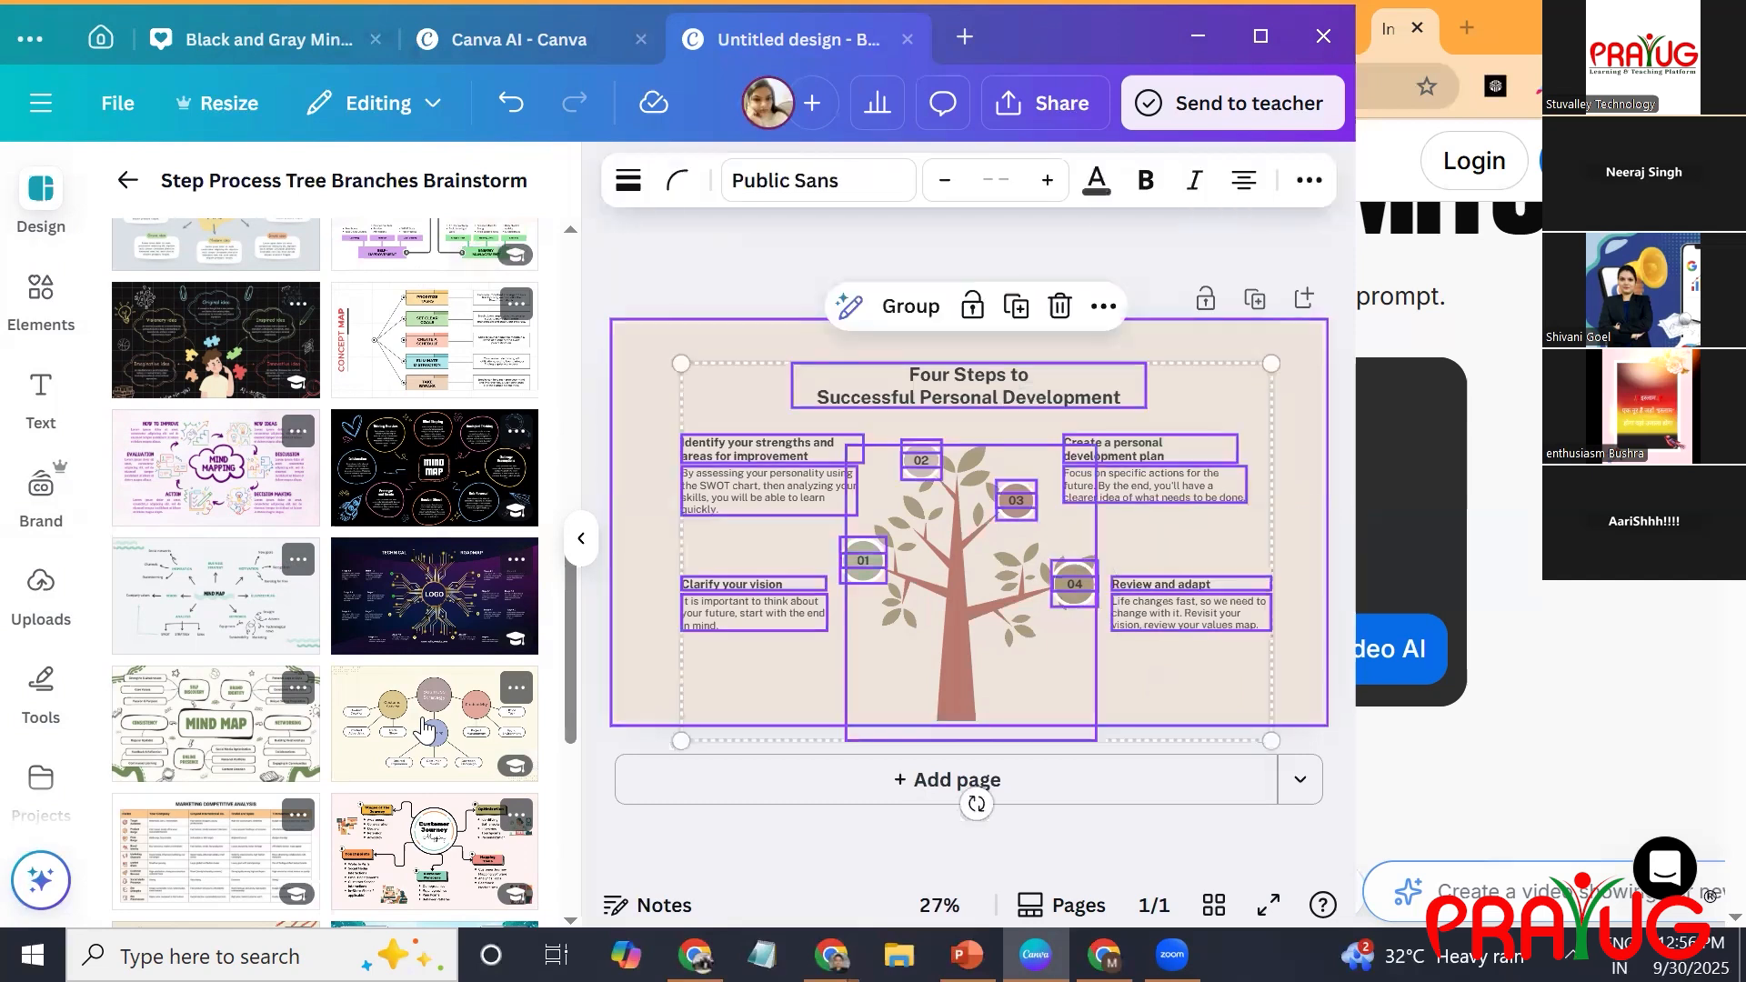
{"action": "key", "text": "Delete"}
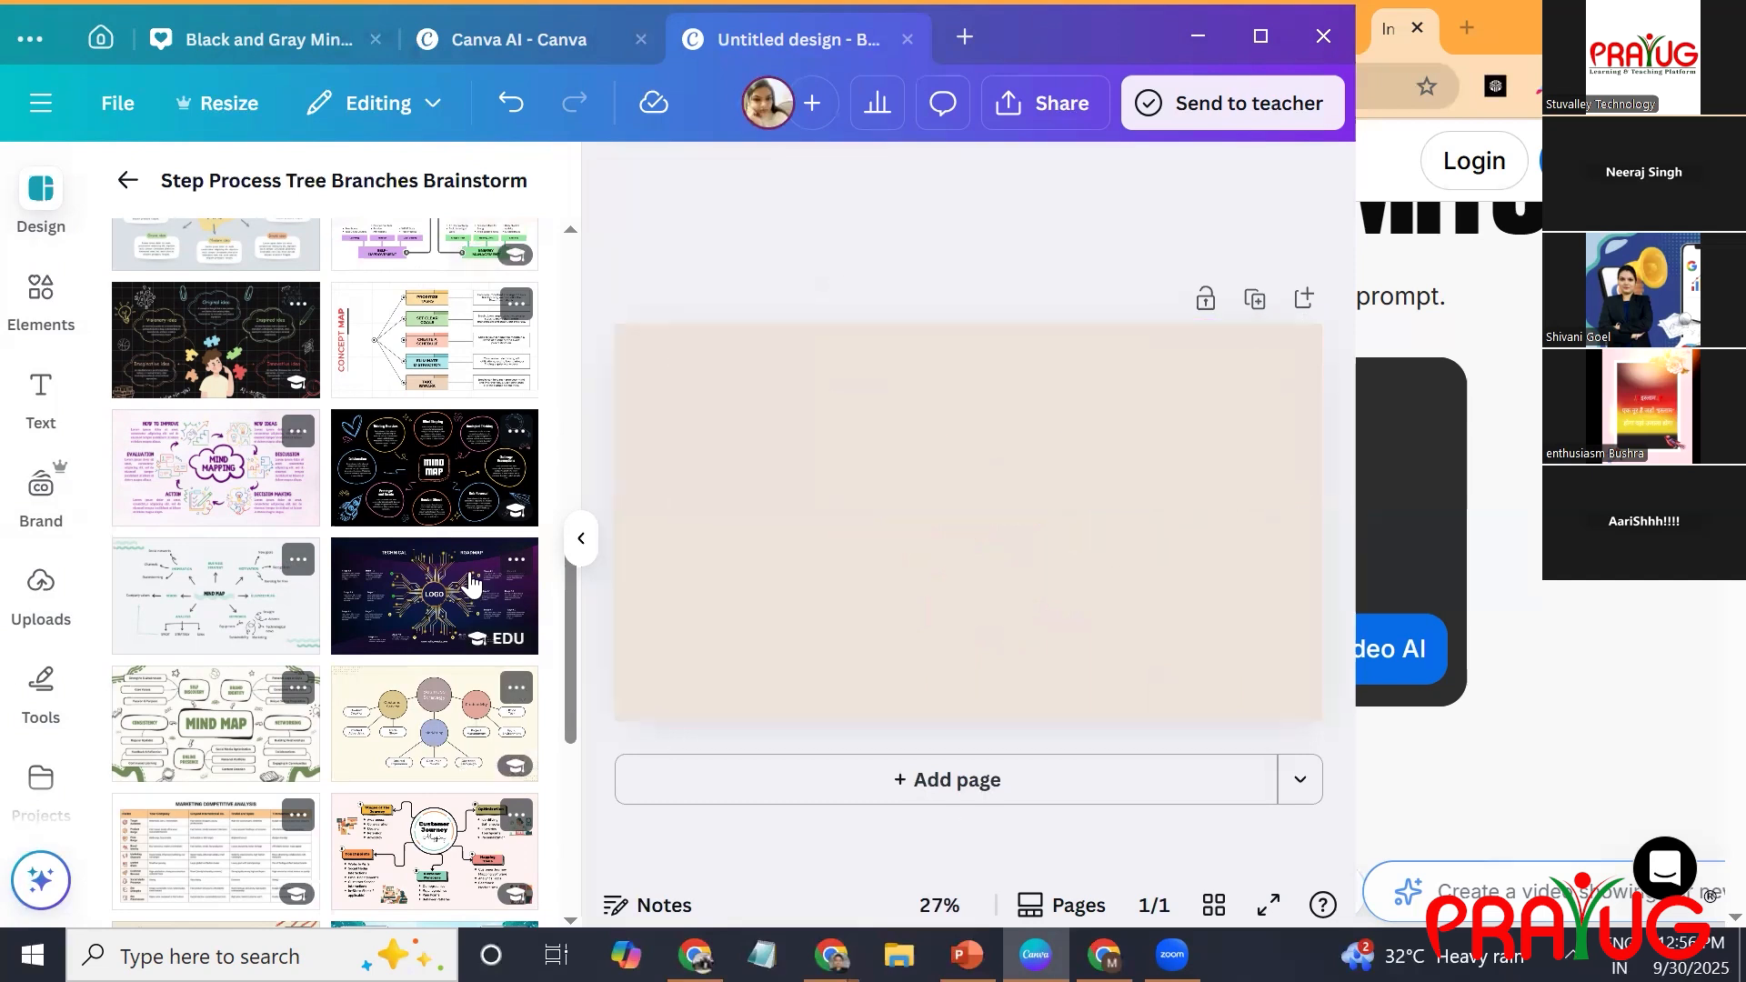
Apply the Purple and Gold Technical Roadmap Brainstorm template to the page and collapse the template list.
{"action": "left_click", "coordinate": [468, 577]}
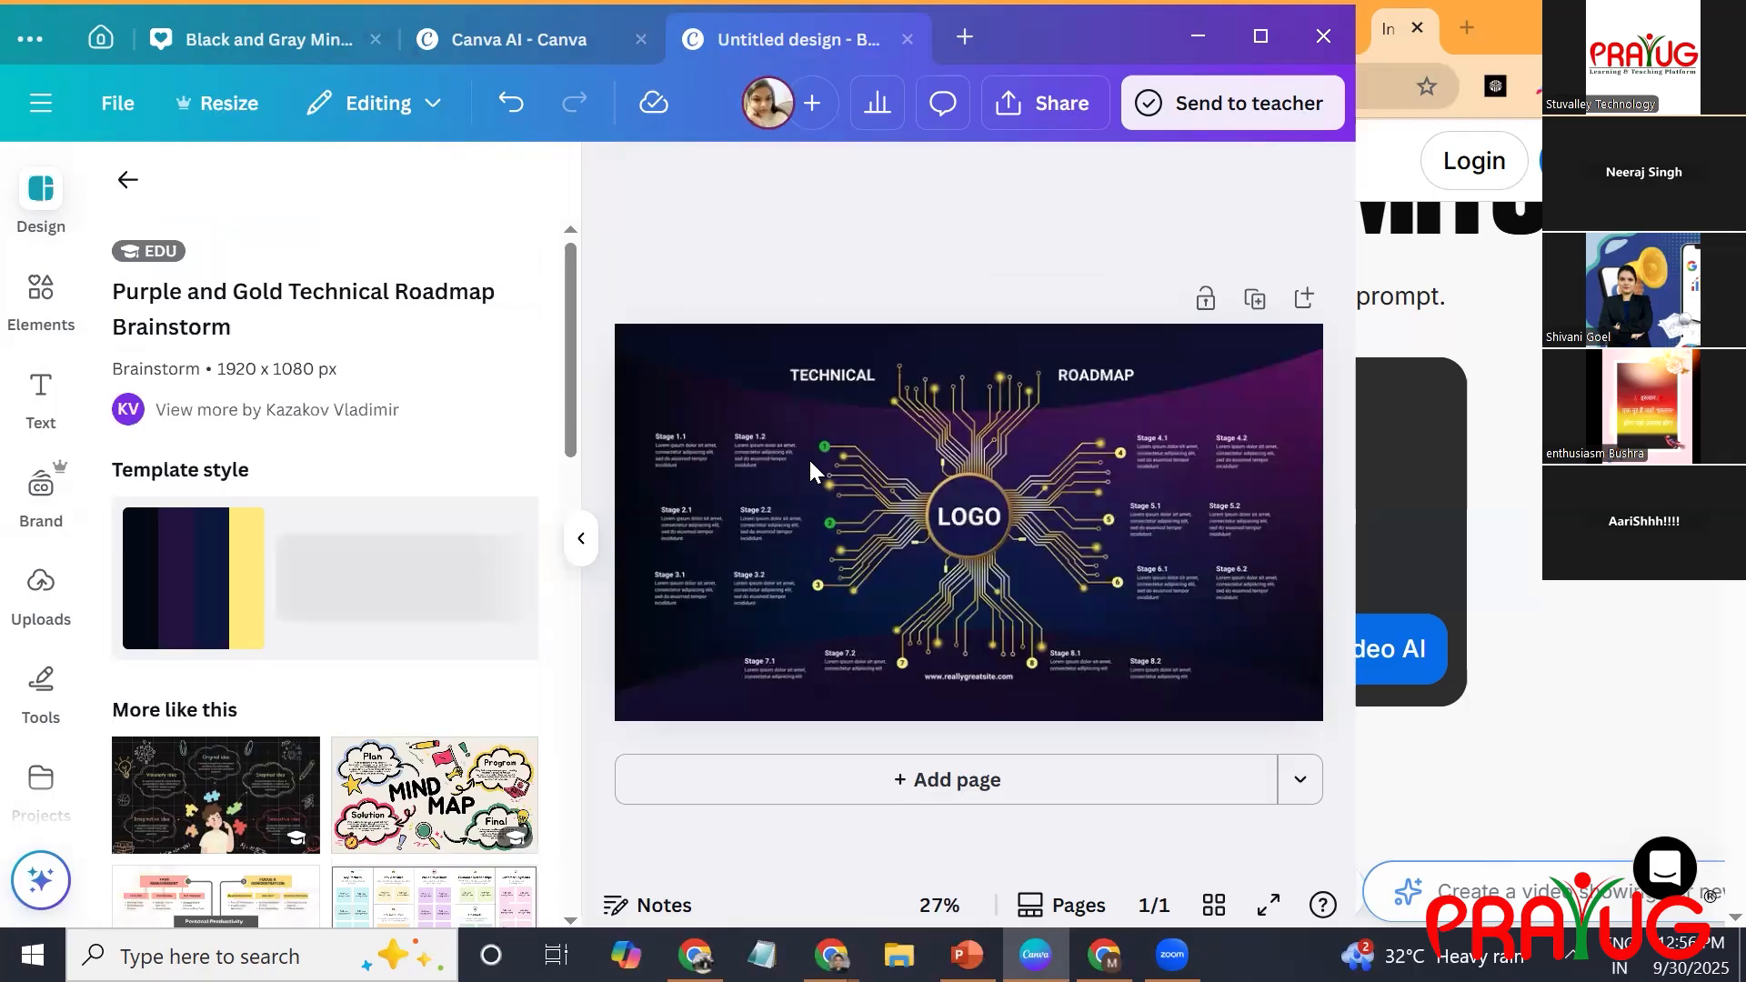
{"action": "left_click", "coordinate": [832, 397]}
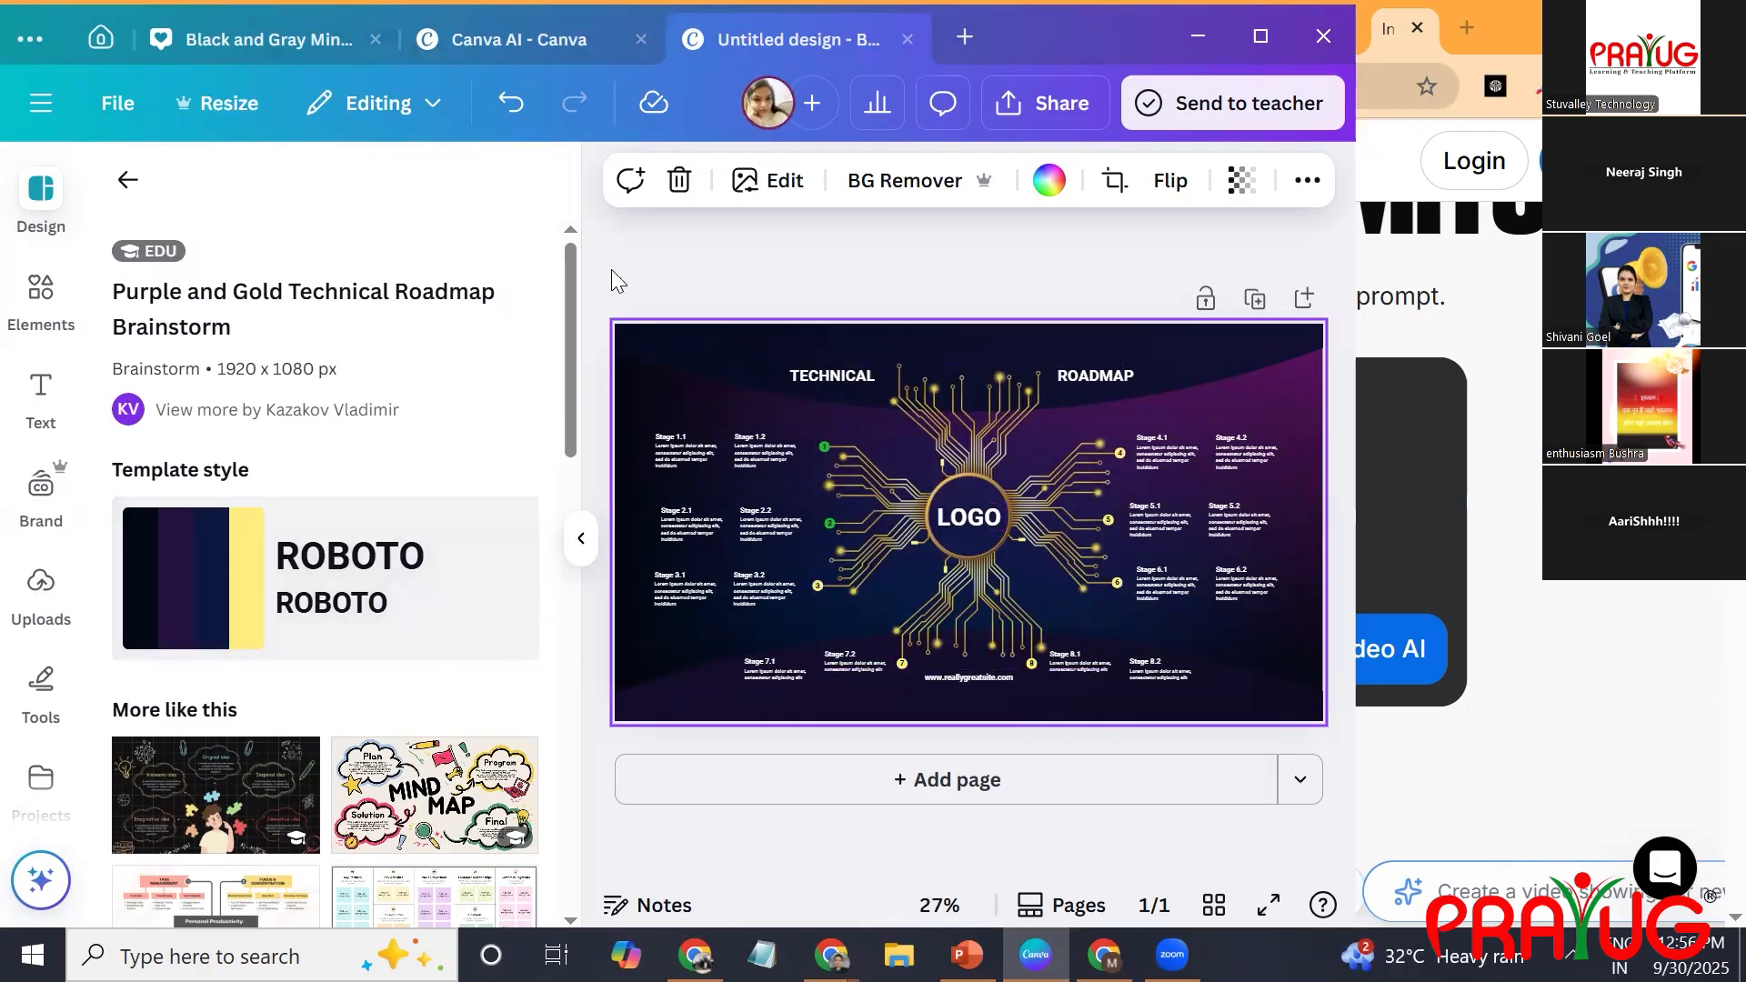
{"action": "left_click", "coordinate": [130, 184]}
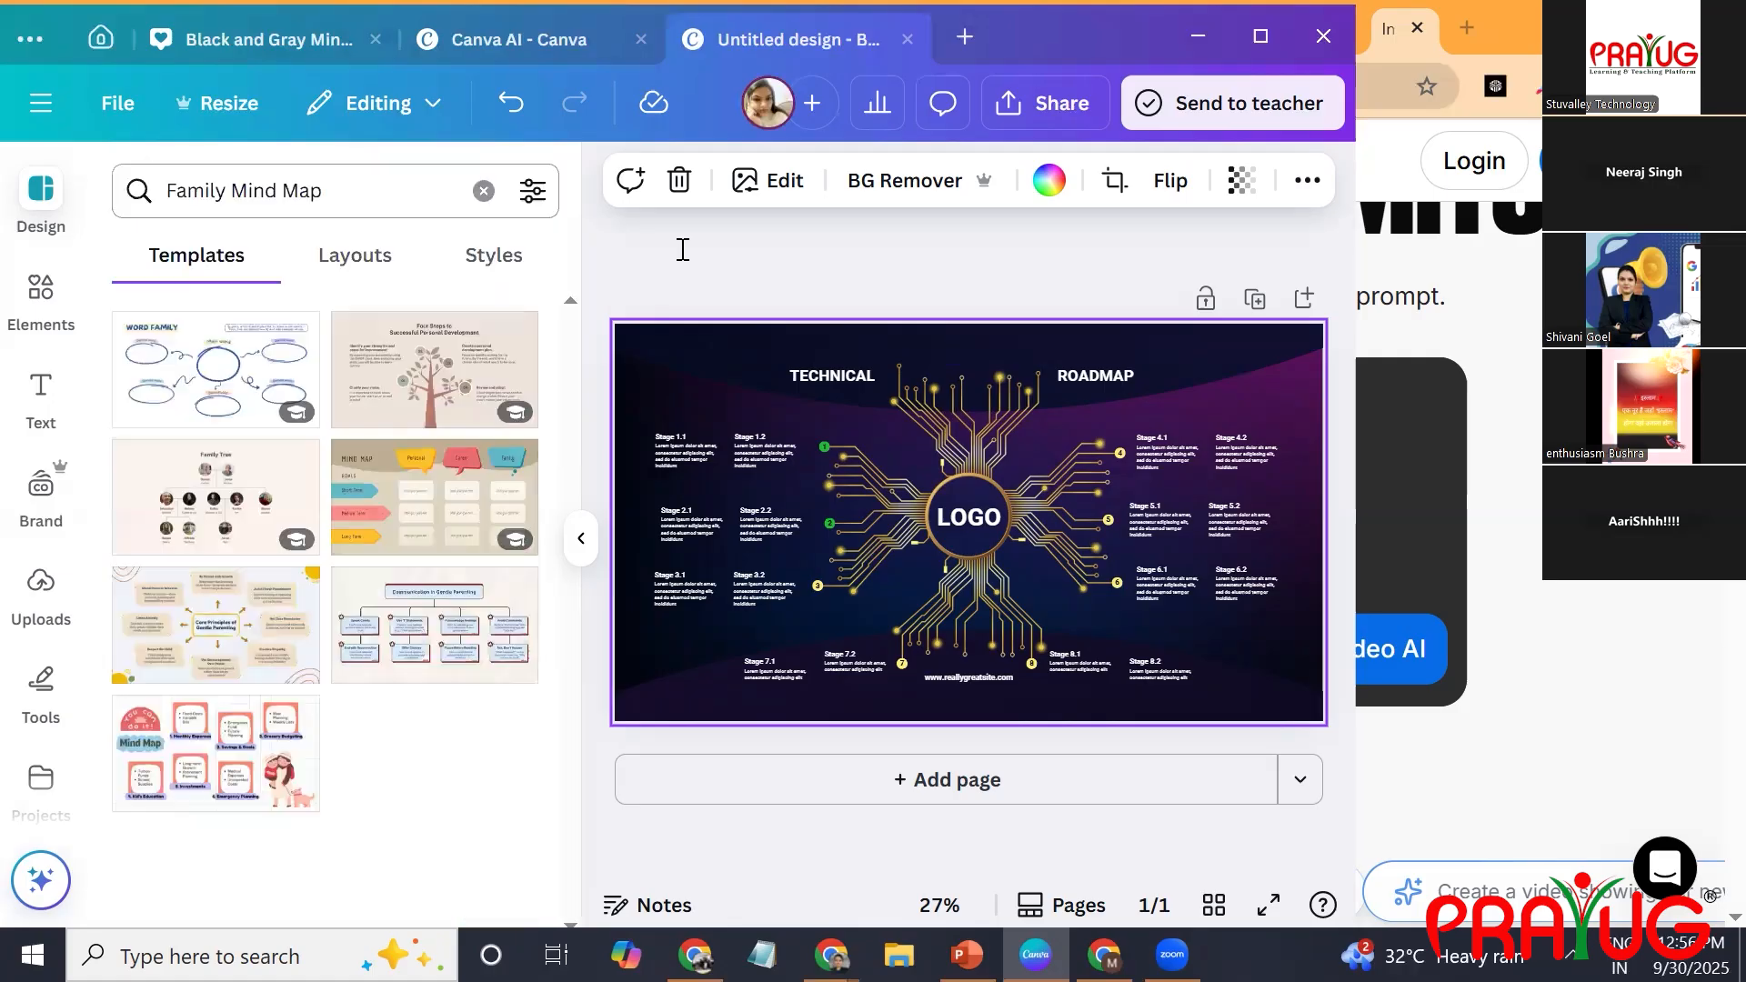
{"action": "left_click", "coordinate": [578, 546]}
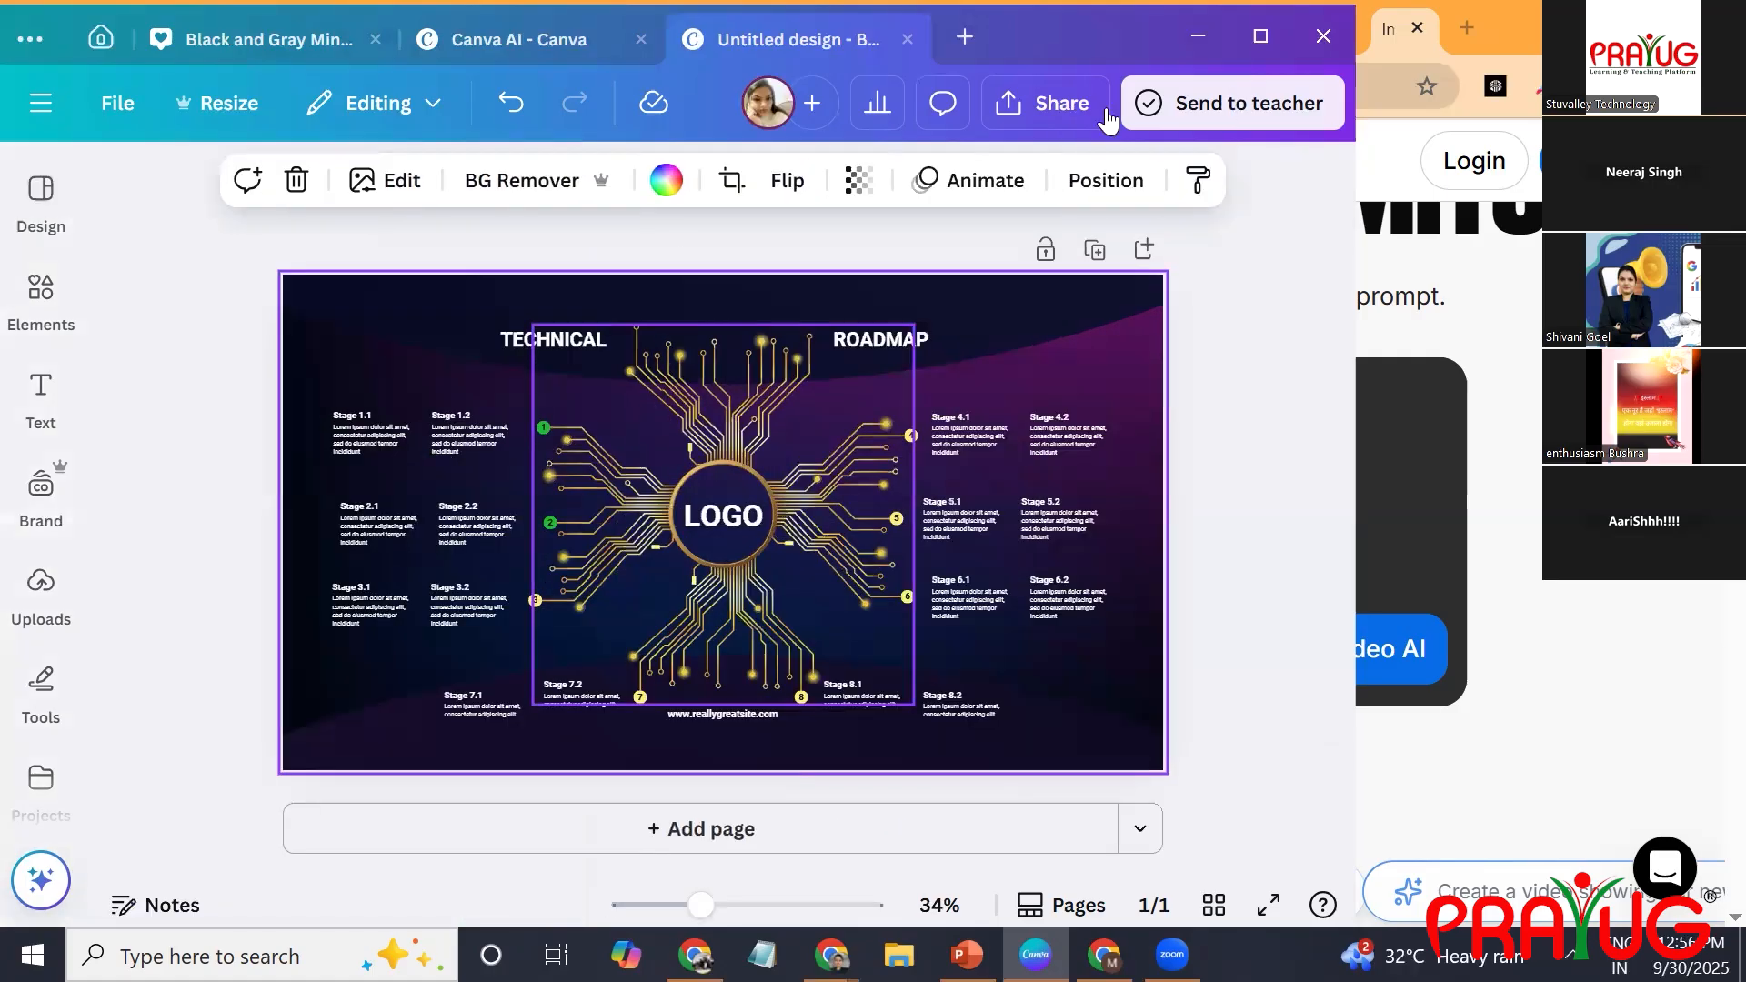
Download the roadmap design as a Microsoft PowerPoint document and save it as Untitled design.pptx in Downloads.
{"action": "left_click", "coordinate": [1092, 106]}
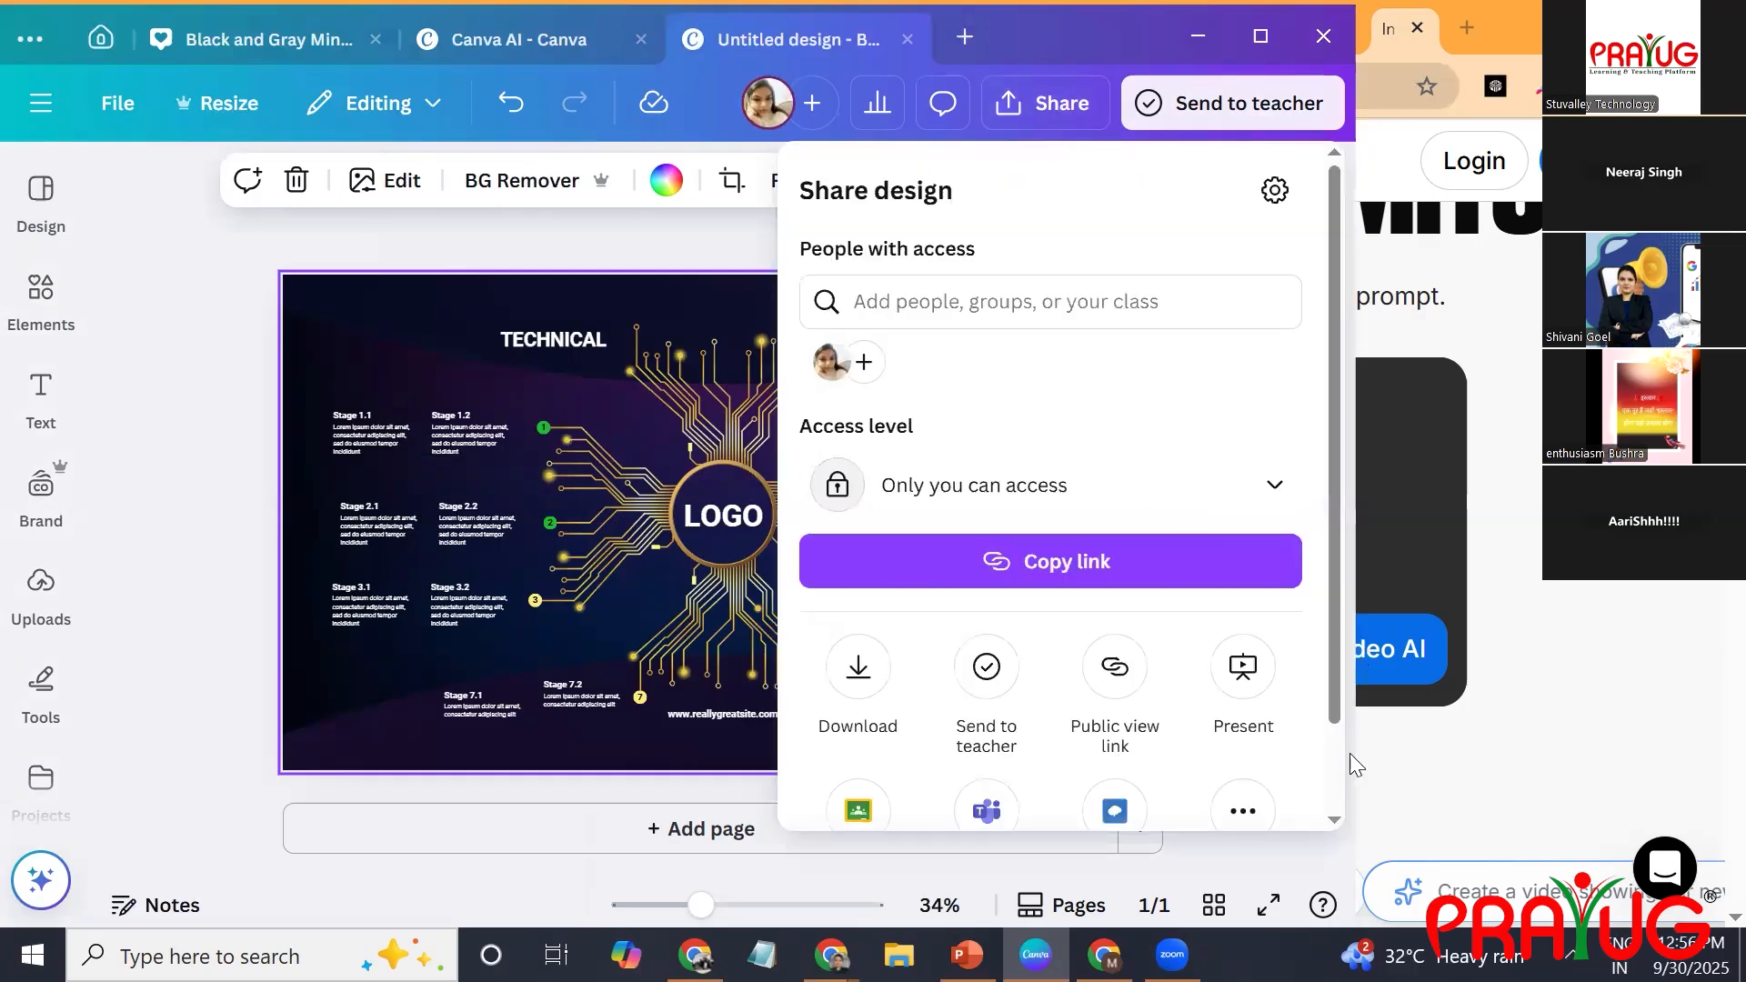
{"action": "scroll", "coordinate": [1310, 756], "scroll_direction": "down", "scroll_amount": 2}
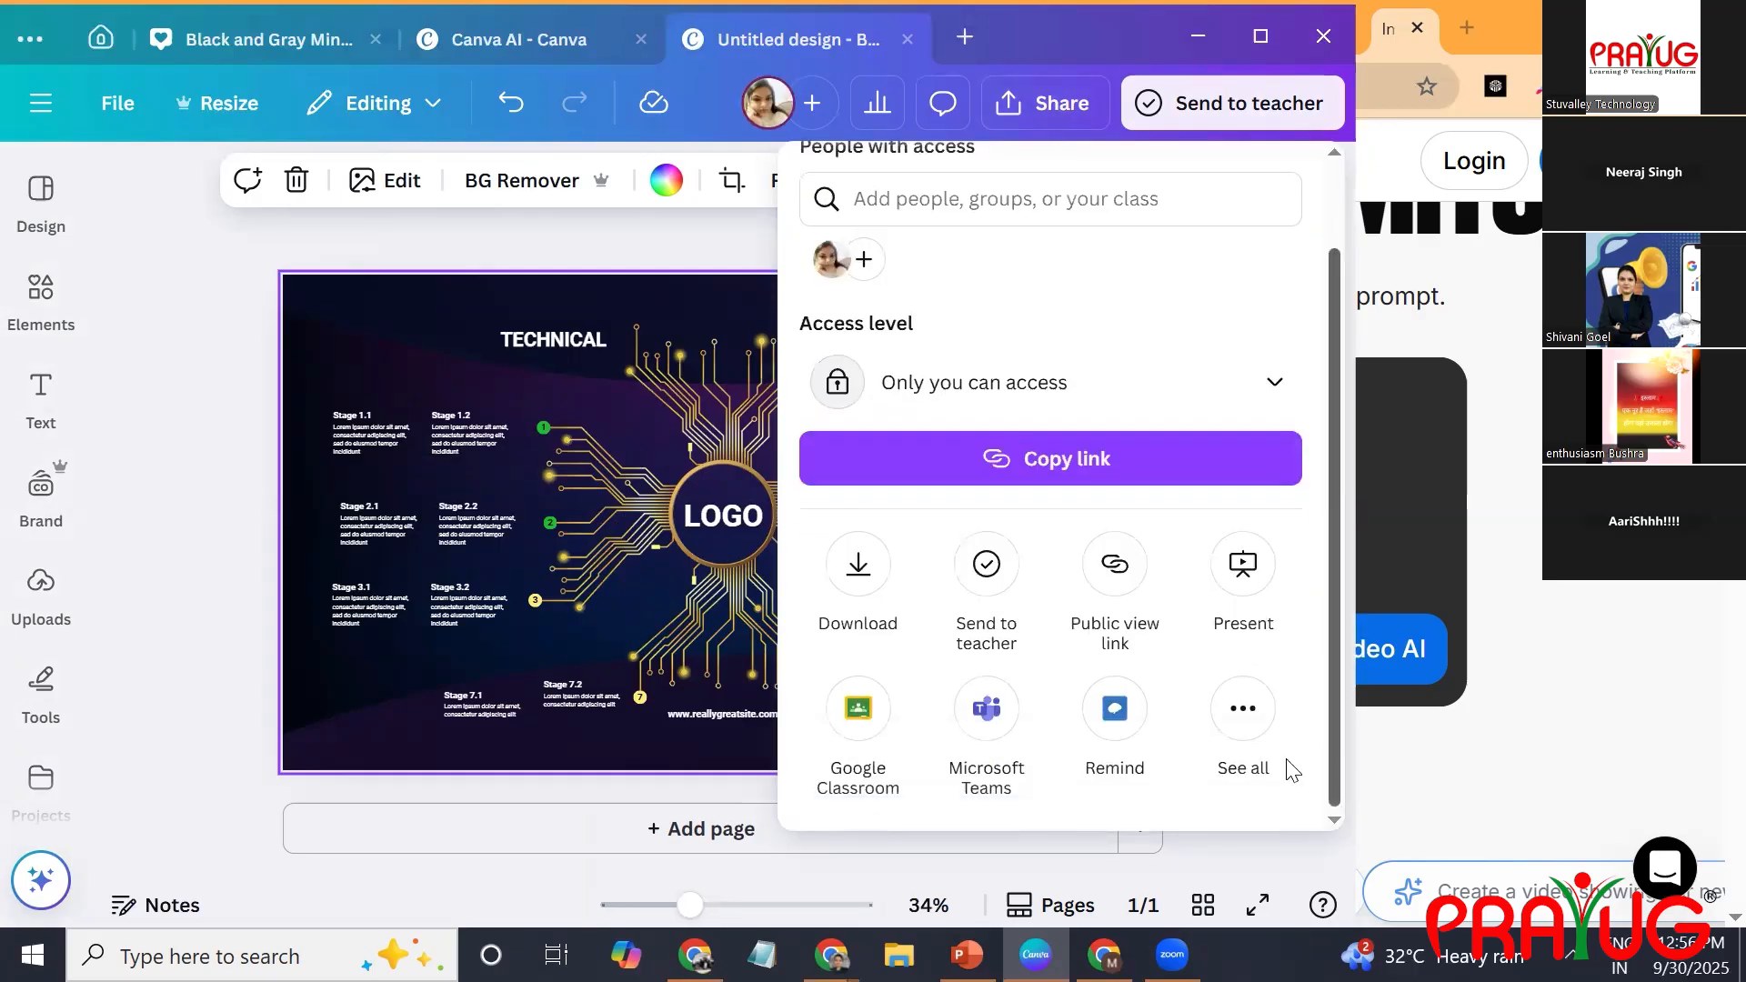
{"action": "left_click", "coordinate": [1238, 718]}
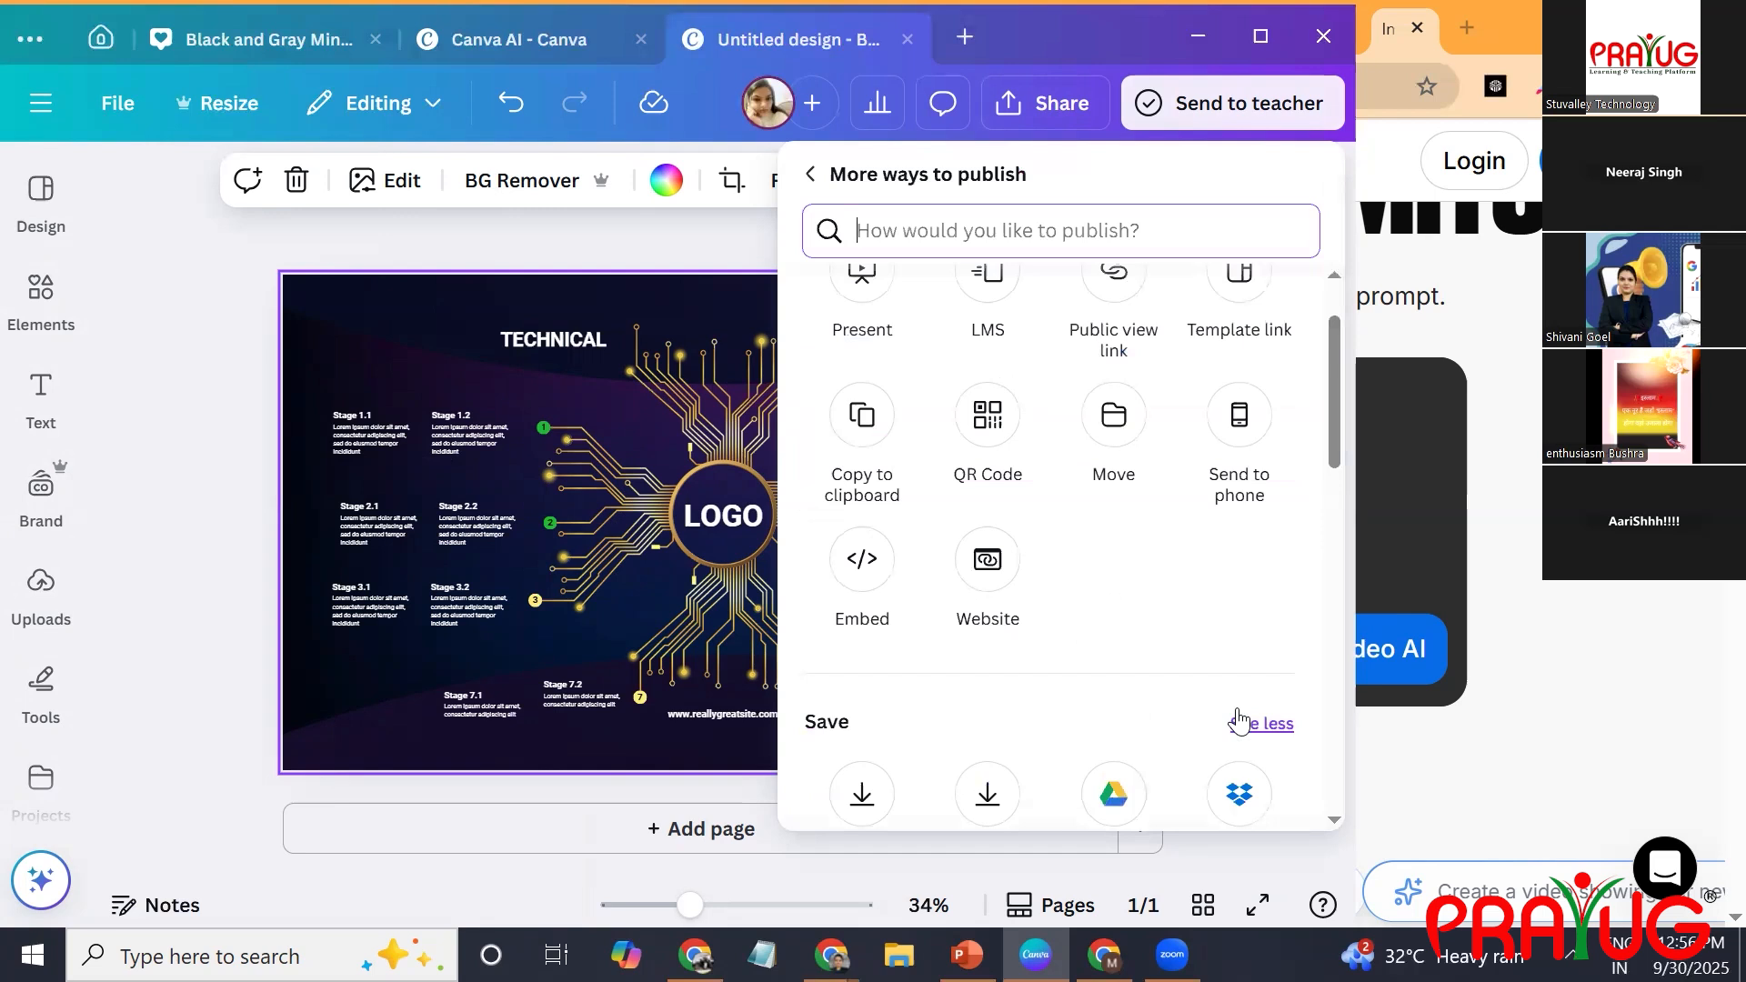
{"action": "scroll", "coordinate": [1238, 720], "scroll_direction": "down", "scroll_amount": 5}
{"action": "left_click", "coordinate": [1239, 721]}
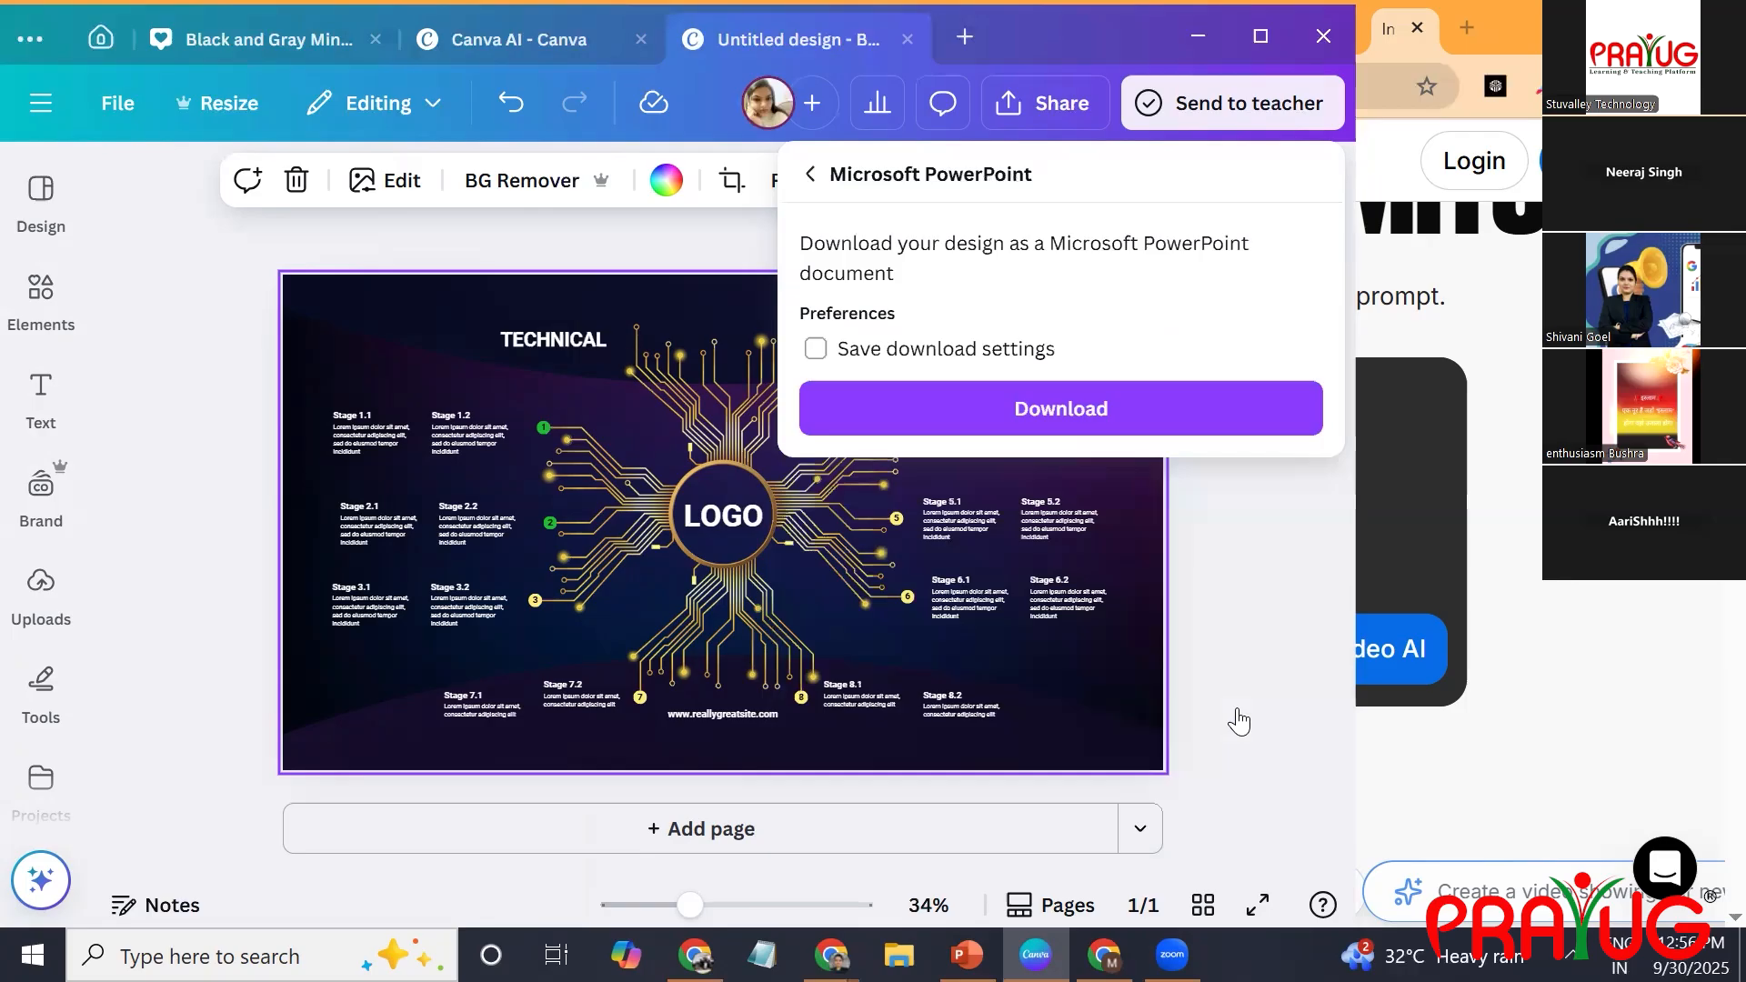
{"action": "key", "text": "Return"}
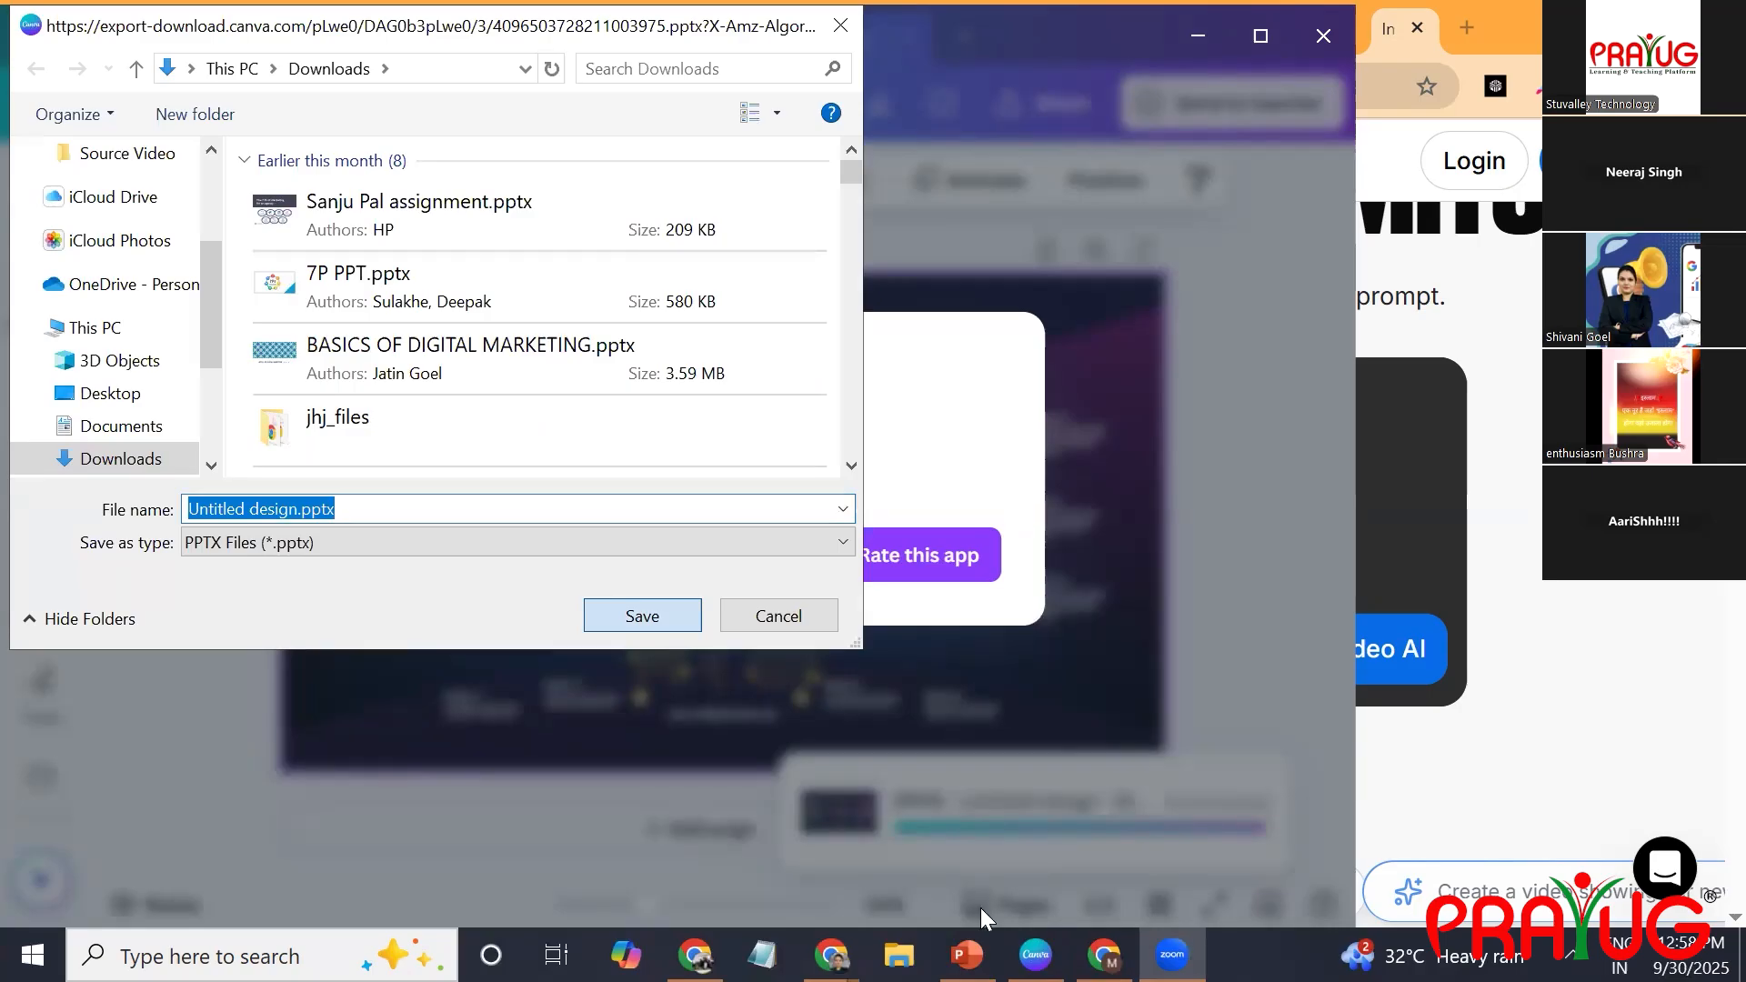
{"action": "key", "text": "Return"}
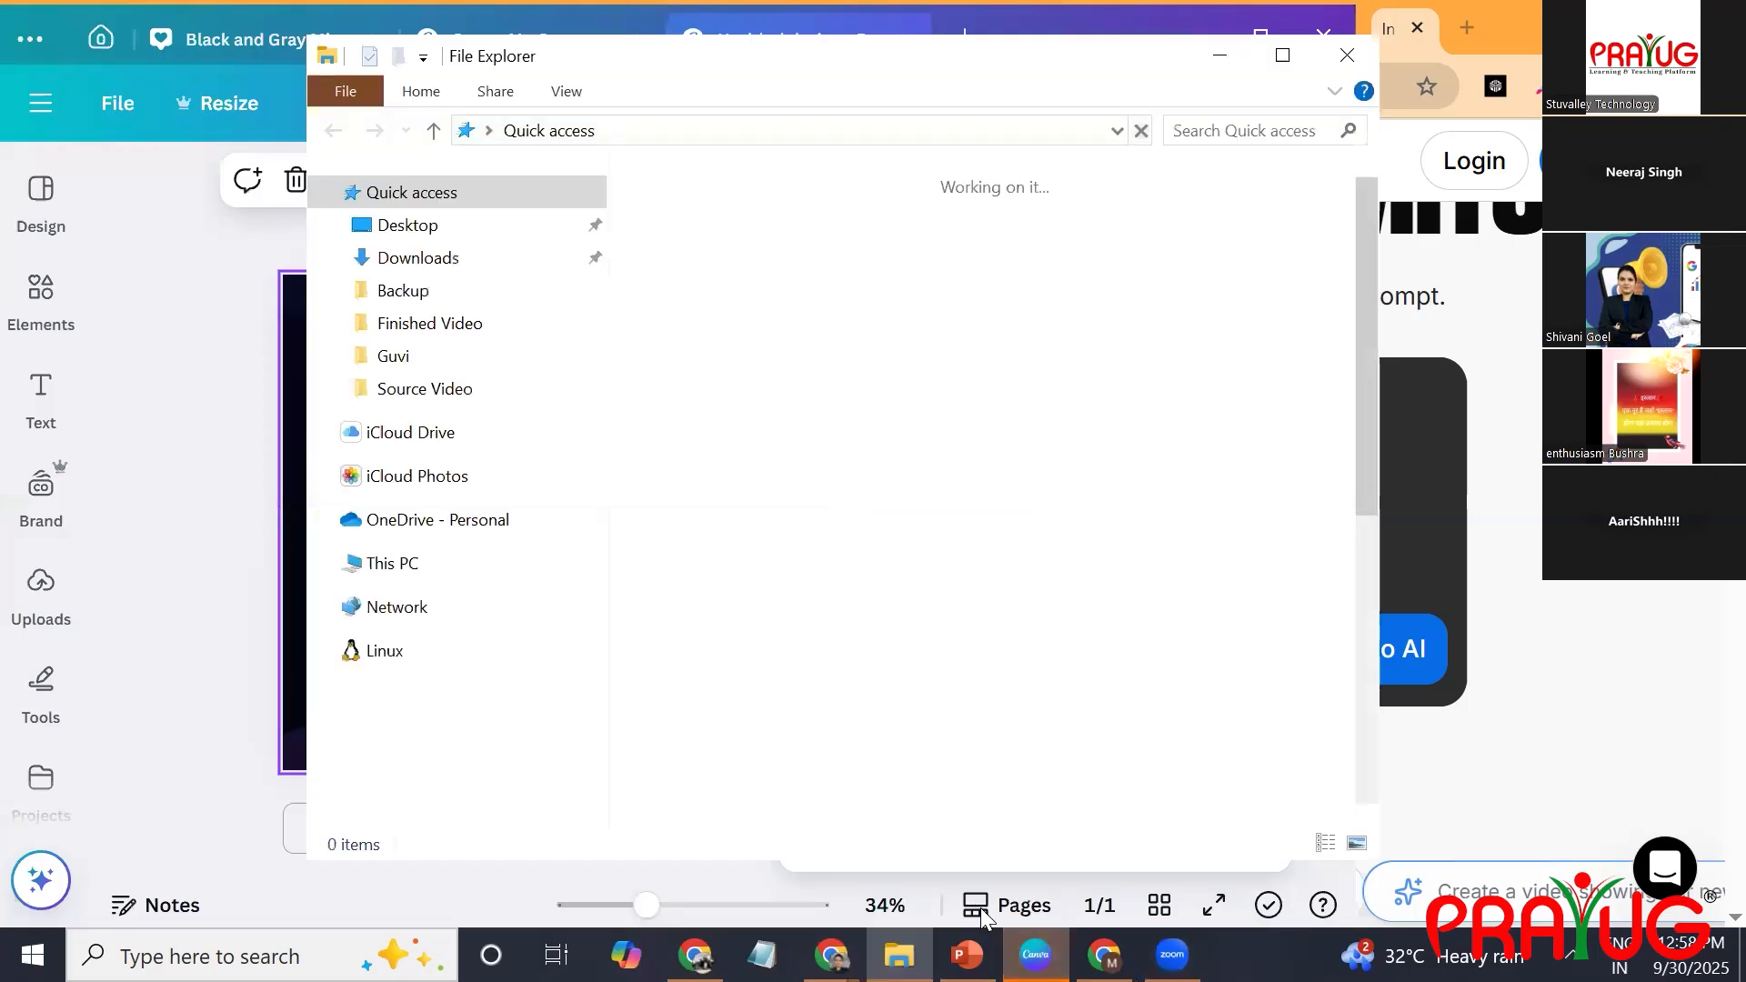
Open the downloaded Untitled design.pptx from File Explorer's recent files in PowerPoint.
{"action": "left_click", "coordinate": [982, 909]}
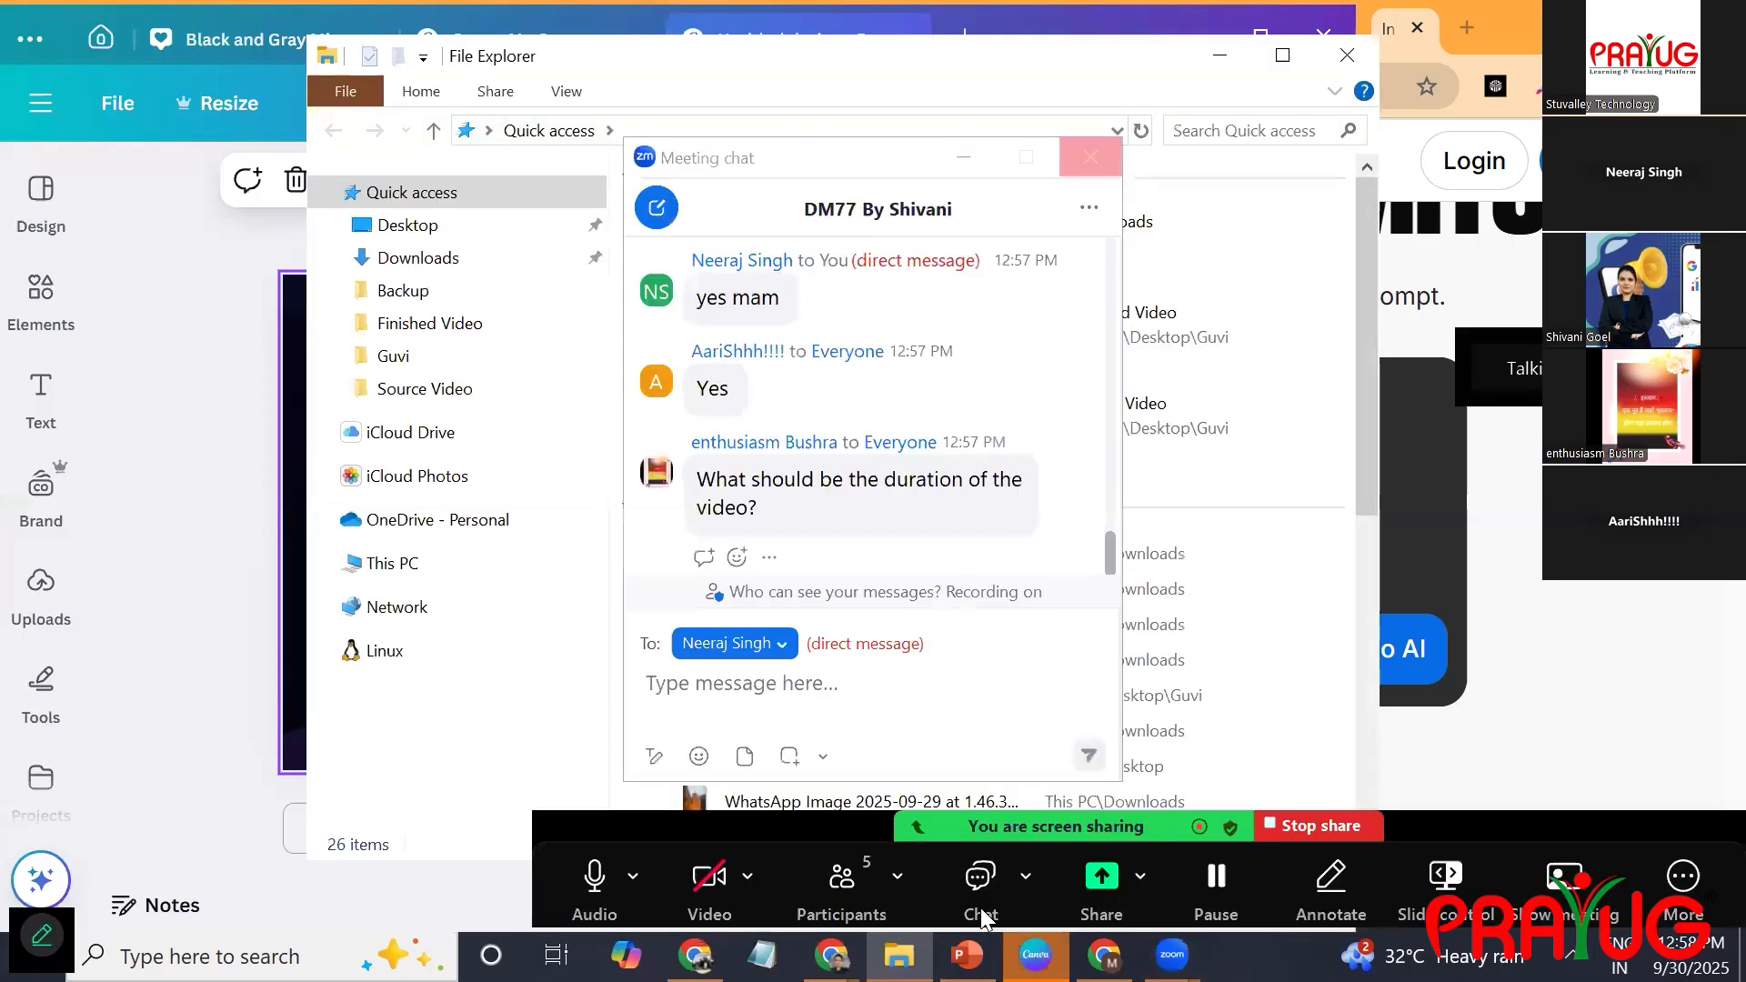
{"action": "left_click", "coordinate": [980, 909]}
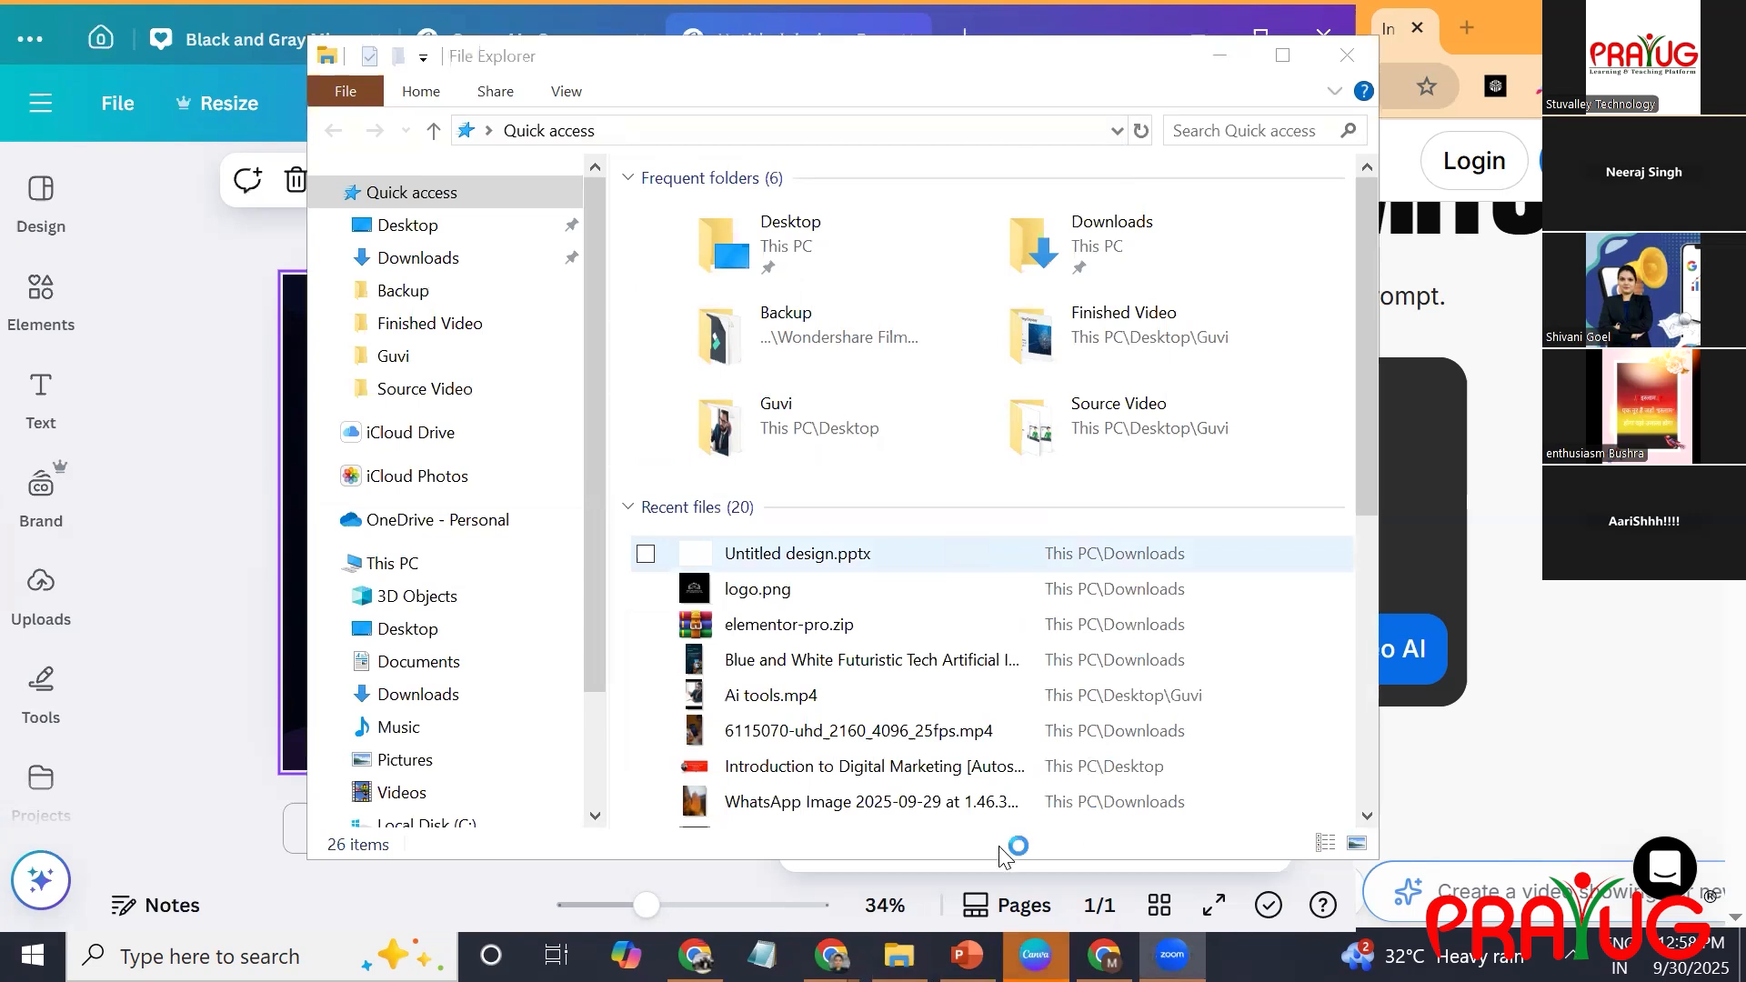
{"action": "mouse_move", "coordinate": [1035, 955]}
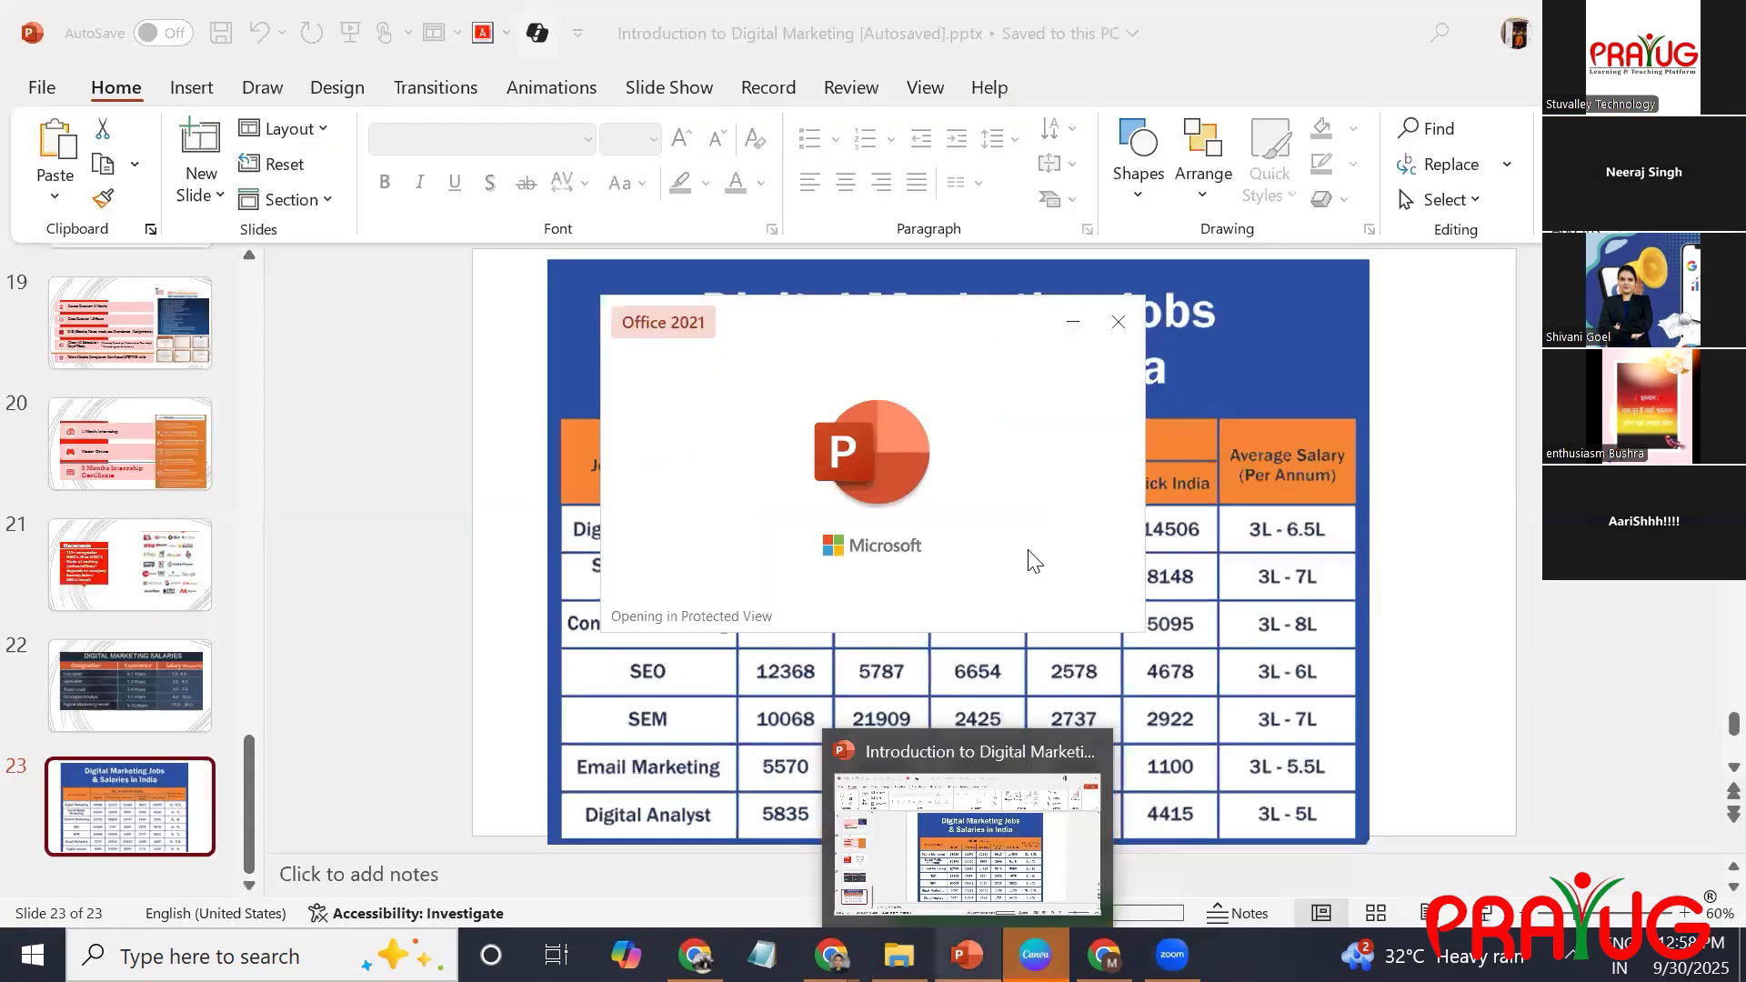
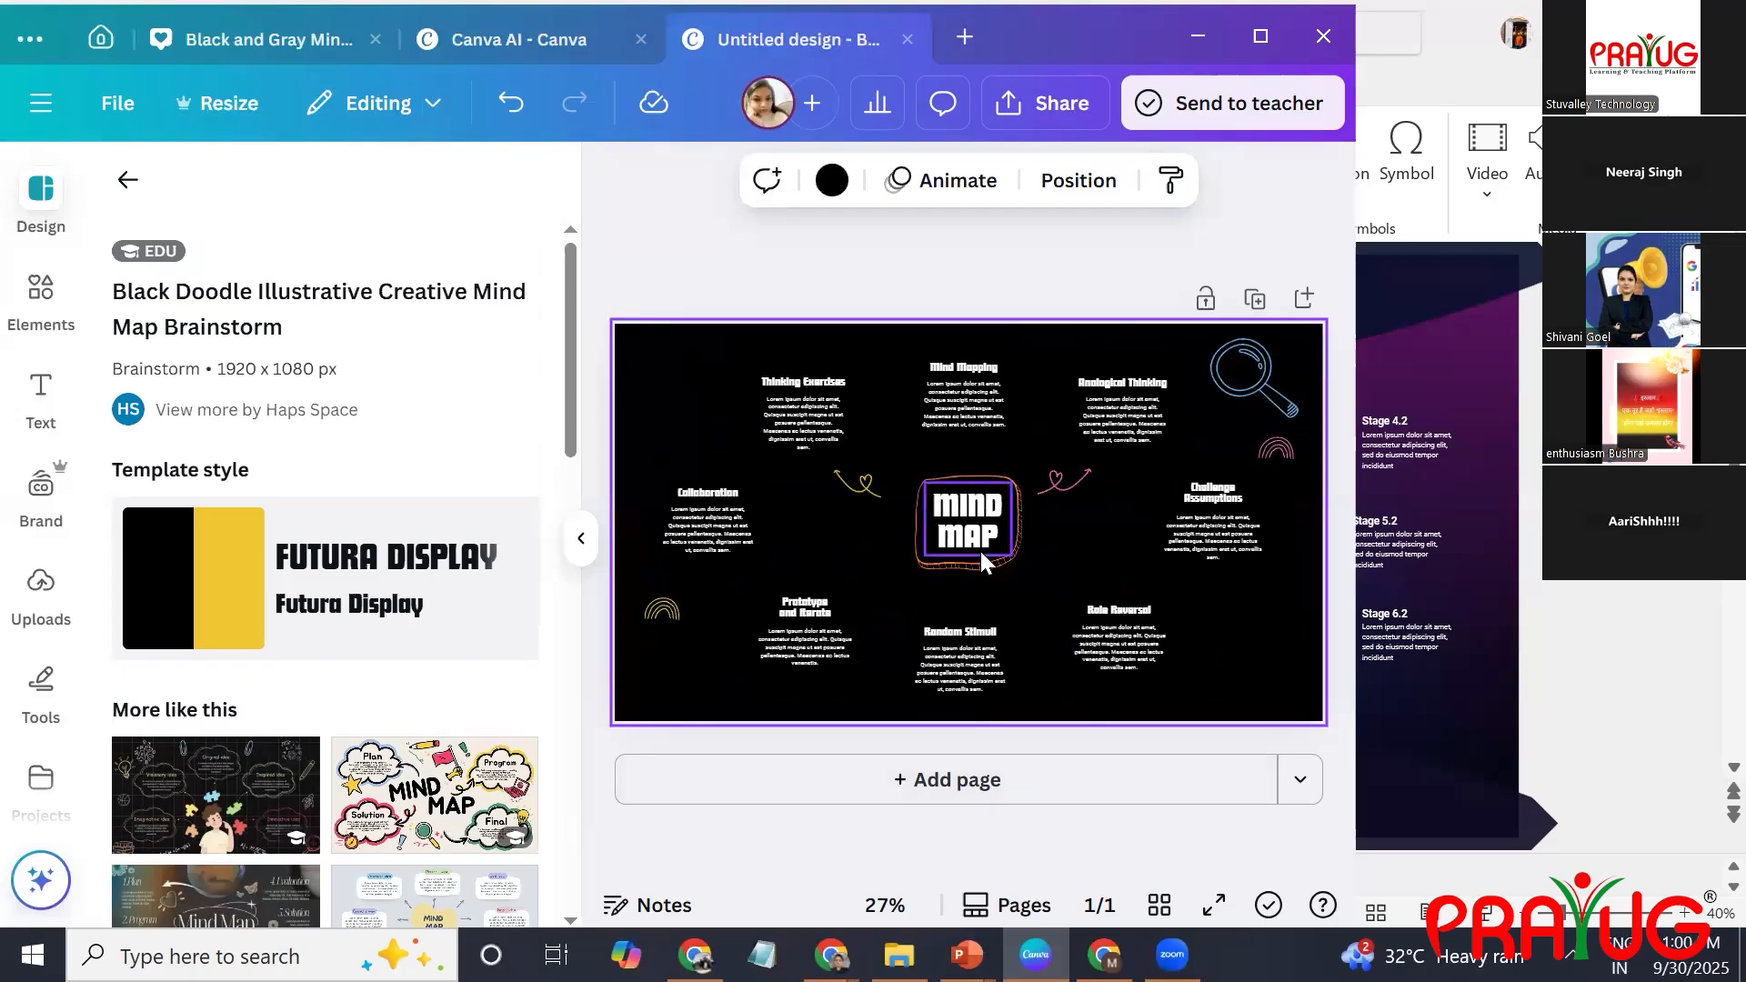
Apply the Blue Colorful Illustrative Mind Map Brainstorm template to the page and return to the template list.
{"action": "left_click", "coordinate": [414, 793]}
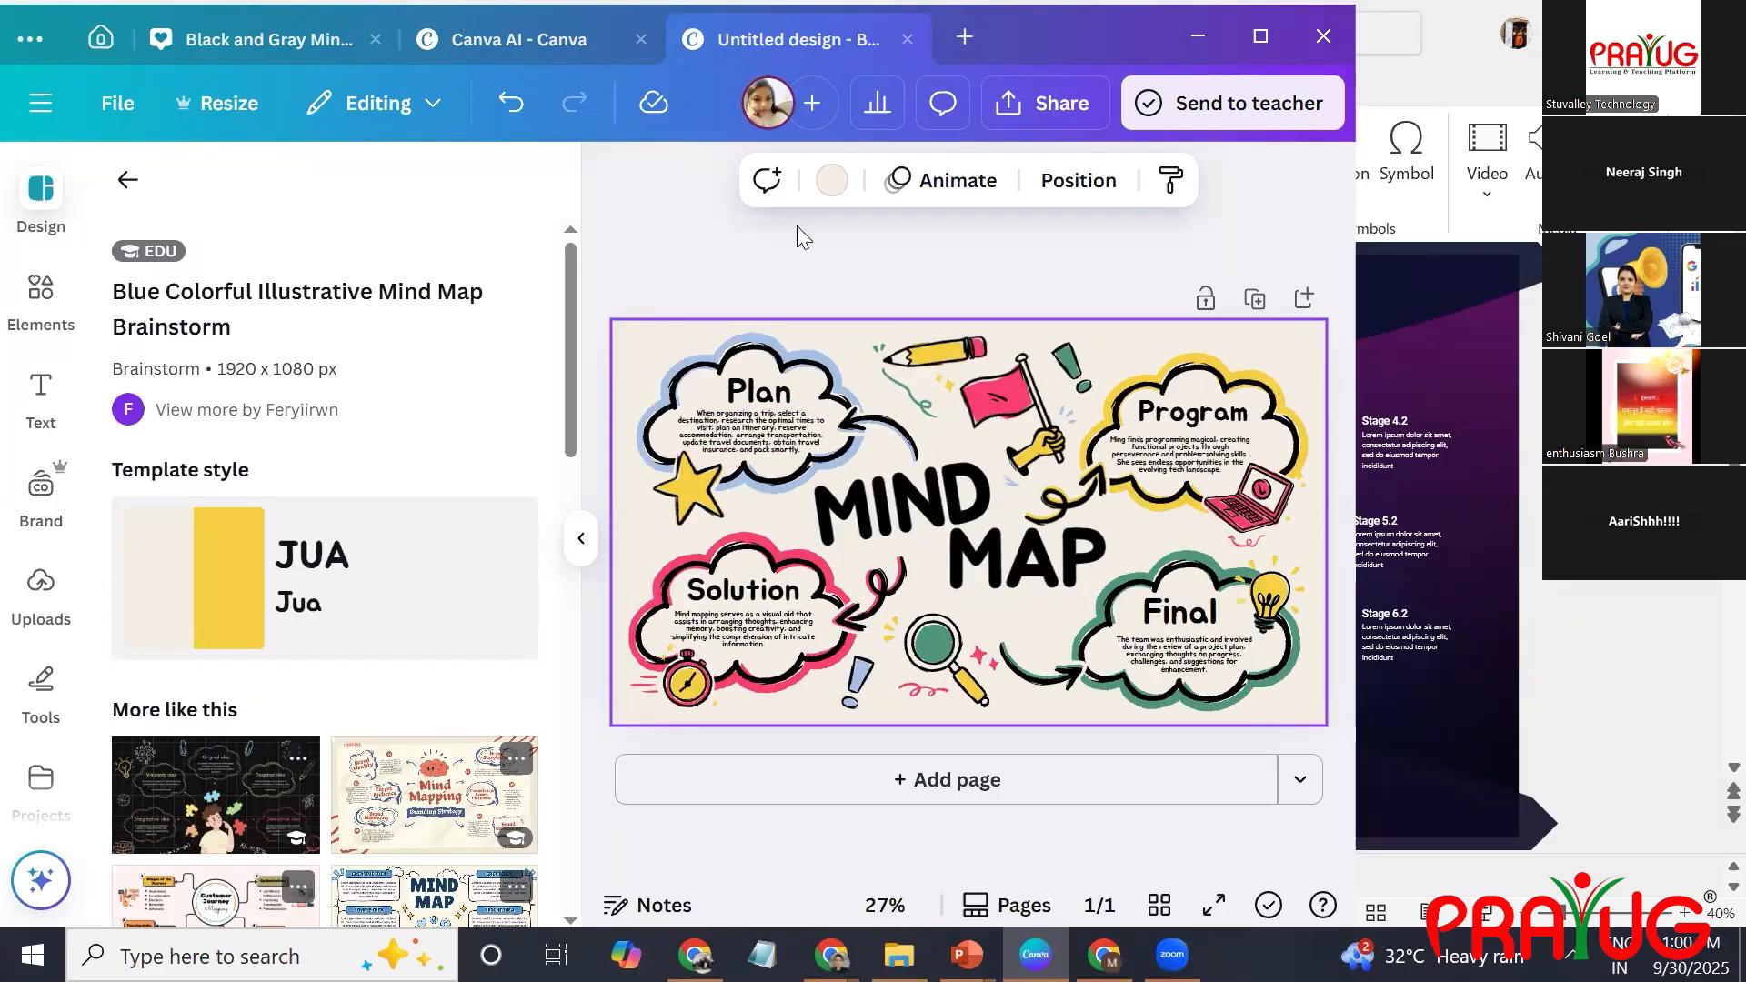
{"action": "left_click", "coordinate": [123, 186]}
Search the design templates for "mazines" and check the matching layouts.
{"action": "left_click", "coordinate": [372, 179]}
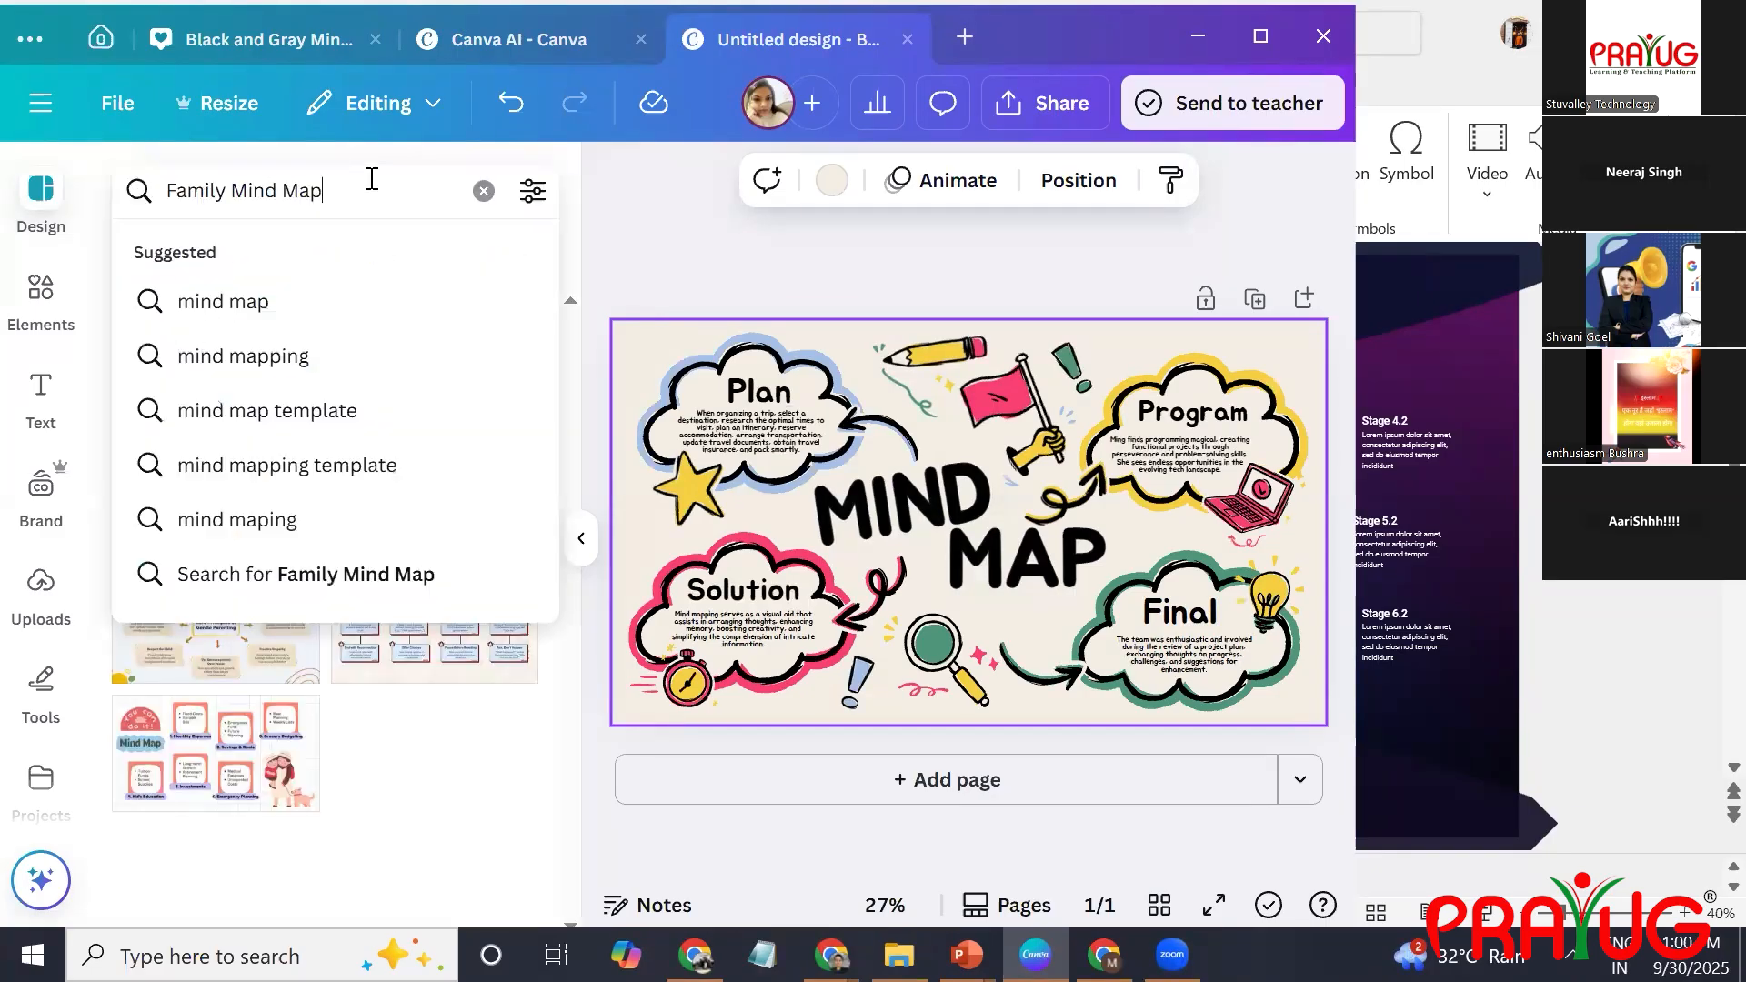
{"action": "key", "text": "ctrl+a"}
{"action": "type", "text": "ma"}
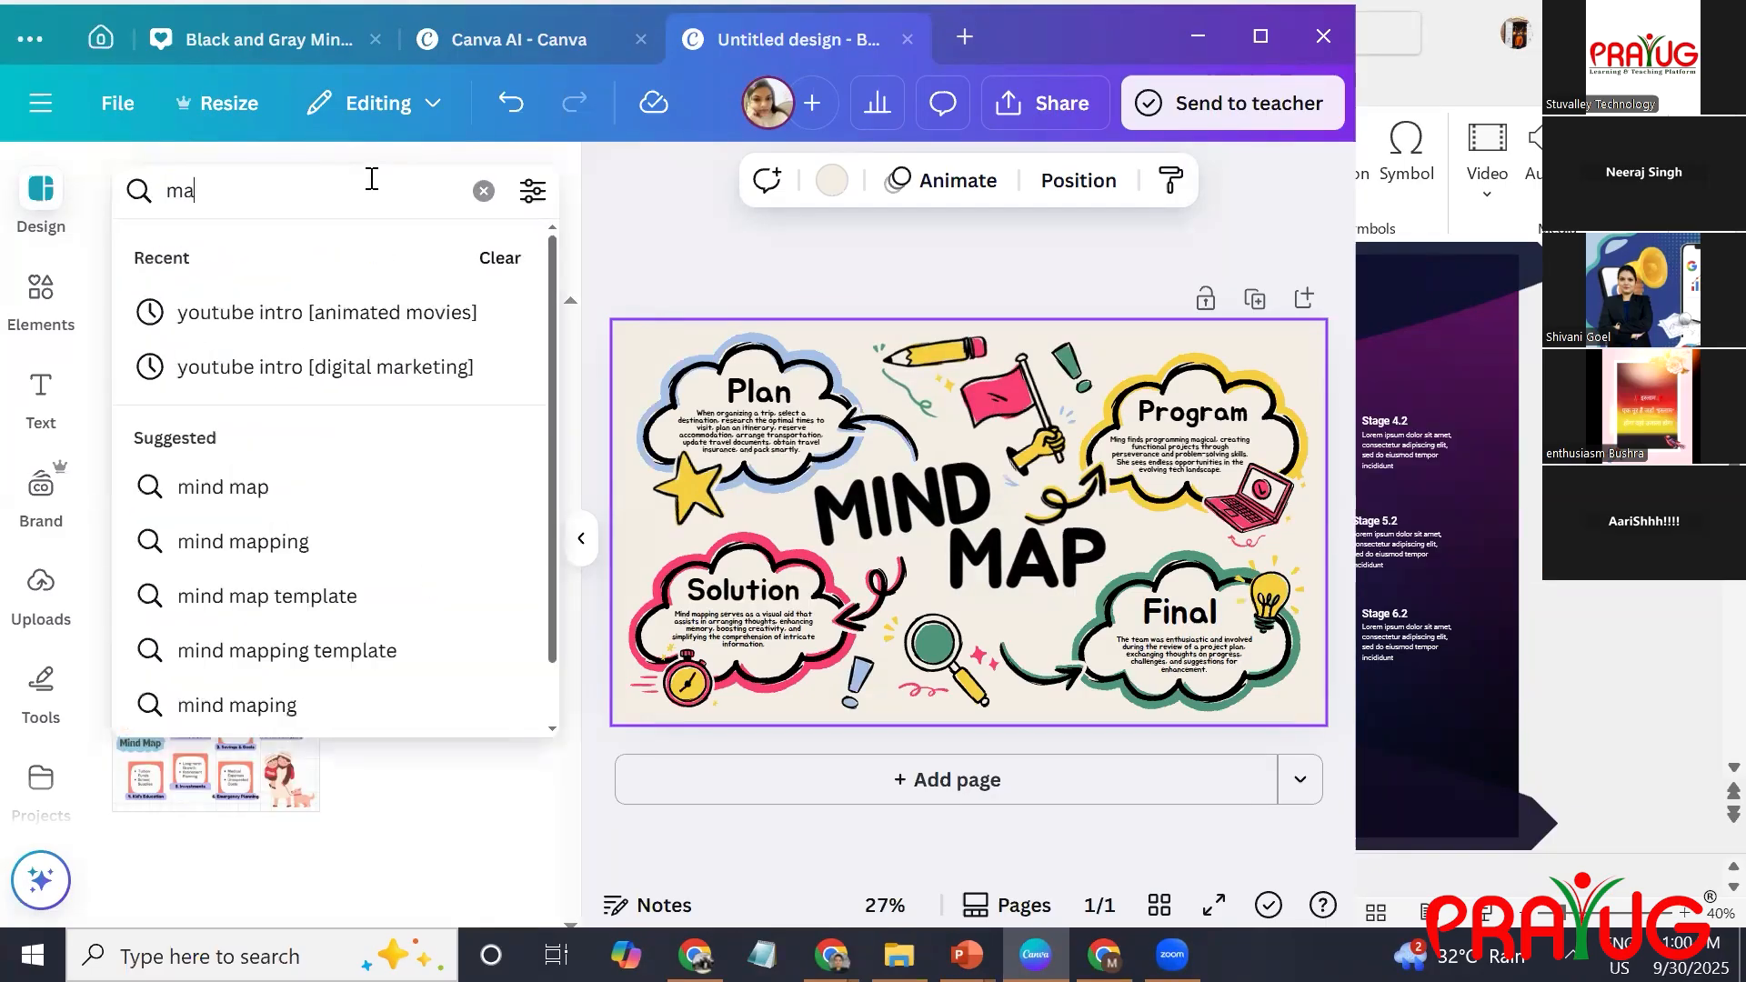
{"action": "type", "text": "zines"}
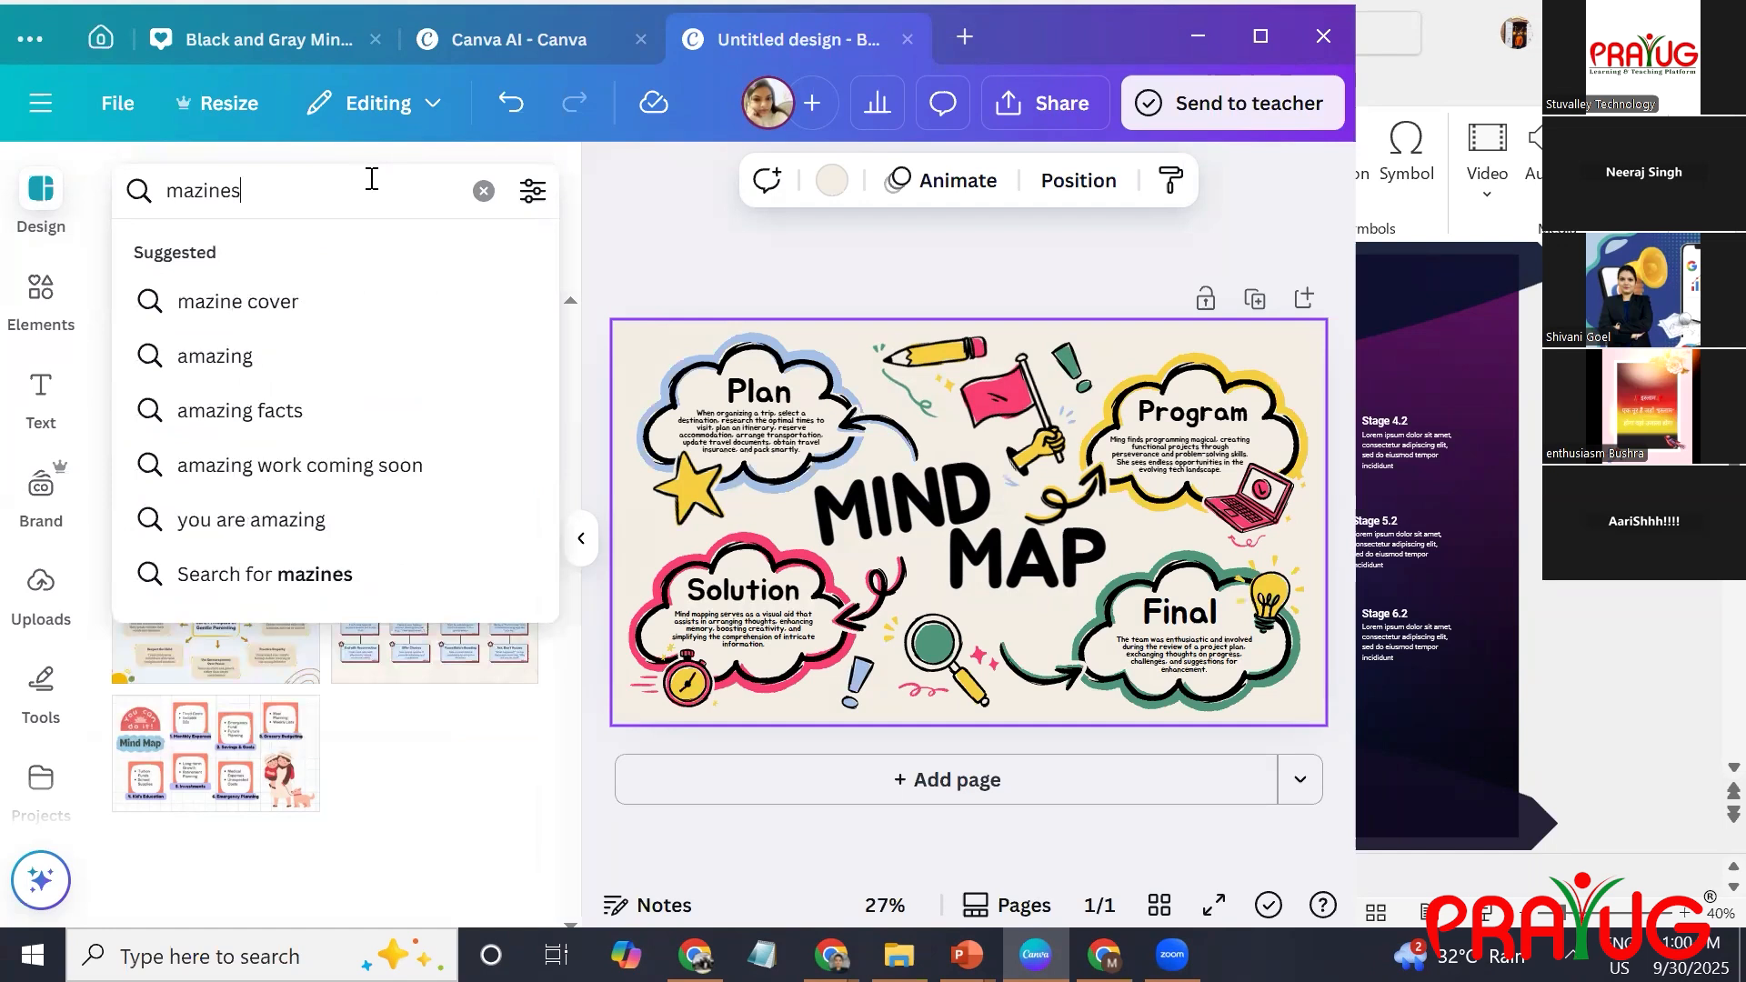
{"action": "key", "text": "Return"}
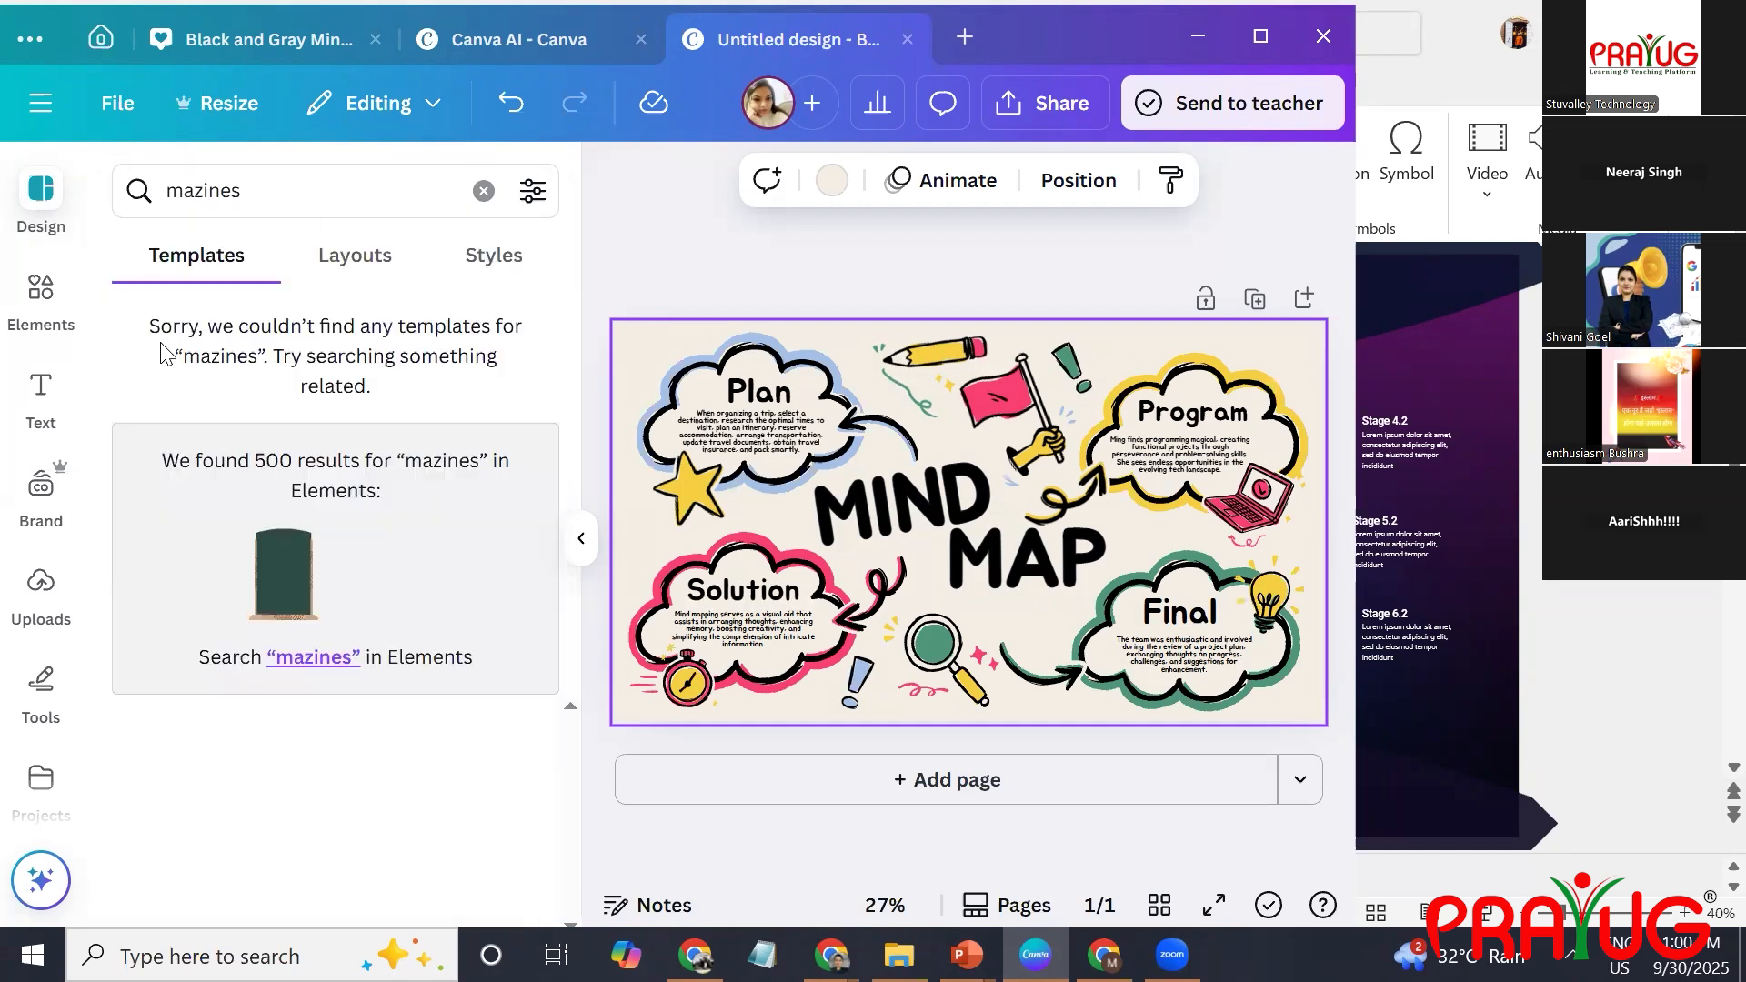
{"action": "left_click", "coordinate": [366, 248]}
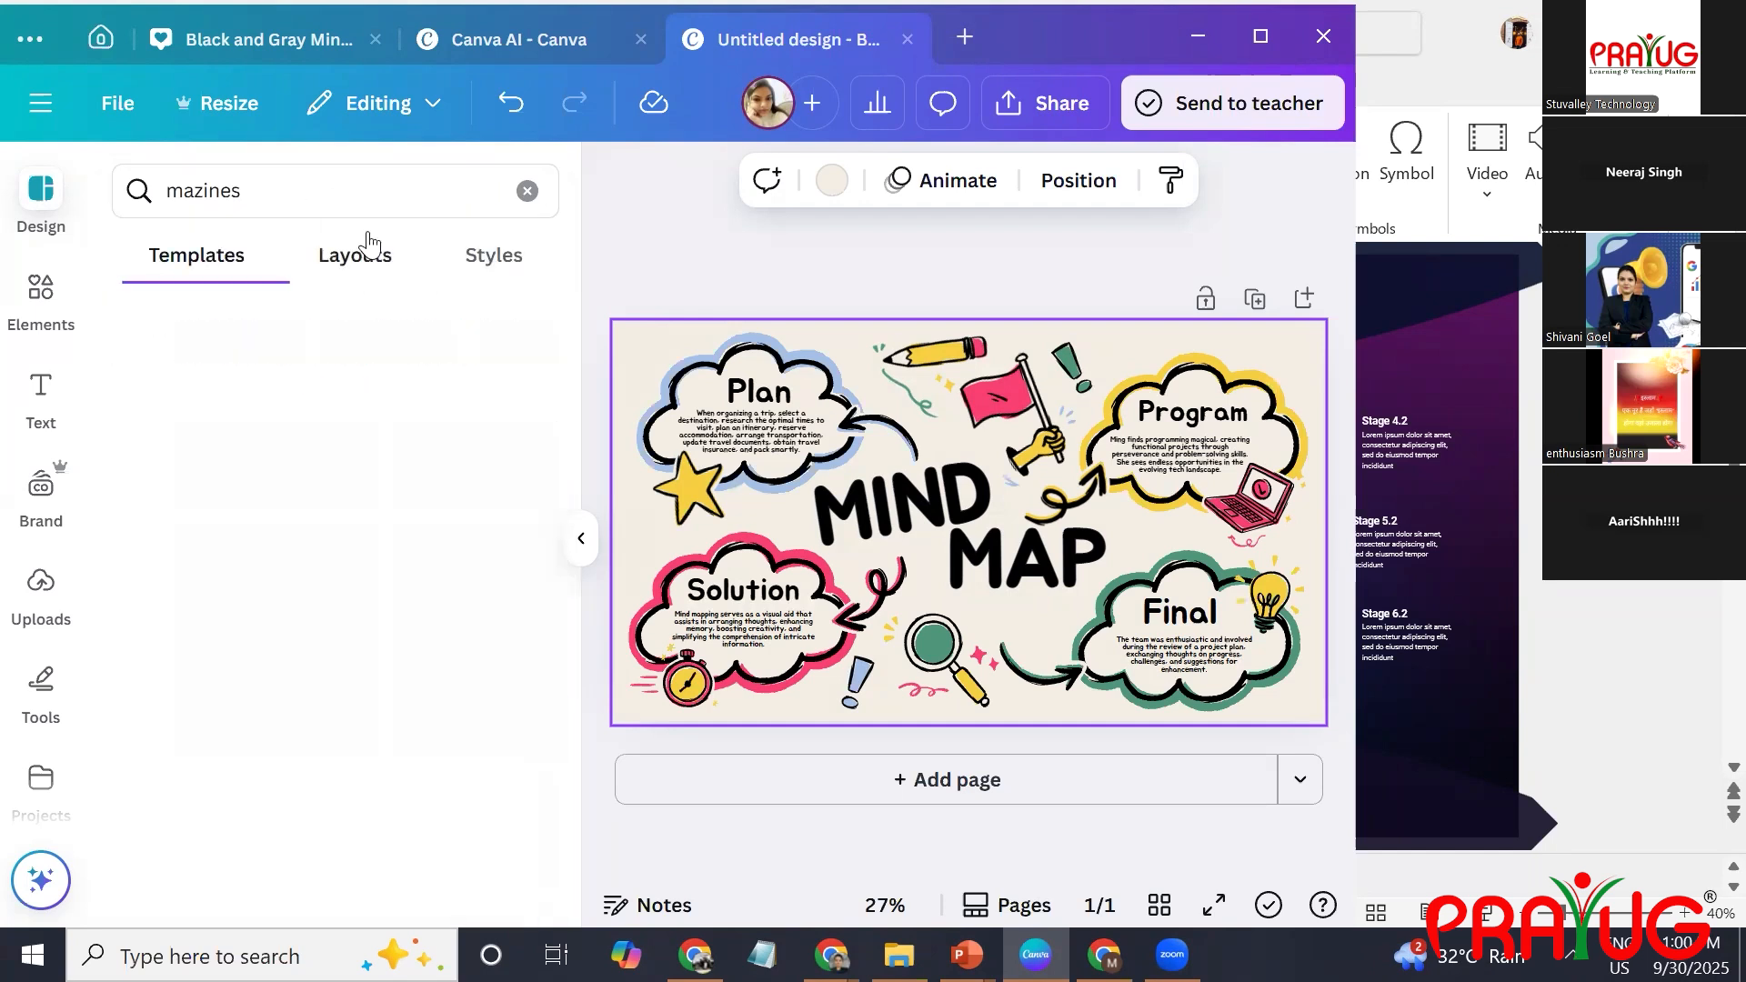
{"action": "left_click", "coordinate": [255, 262]}
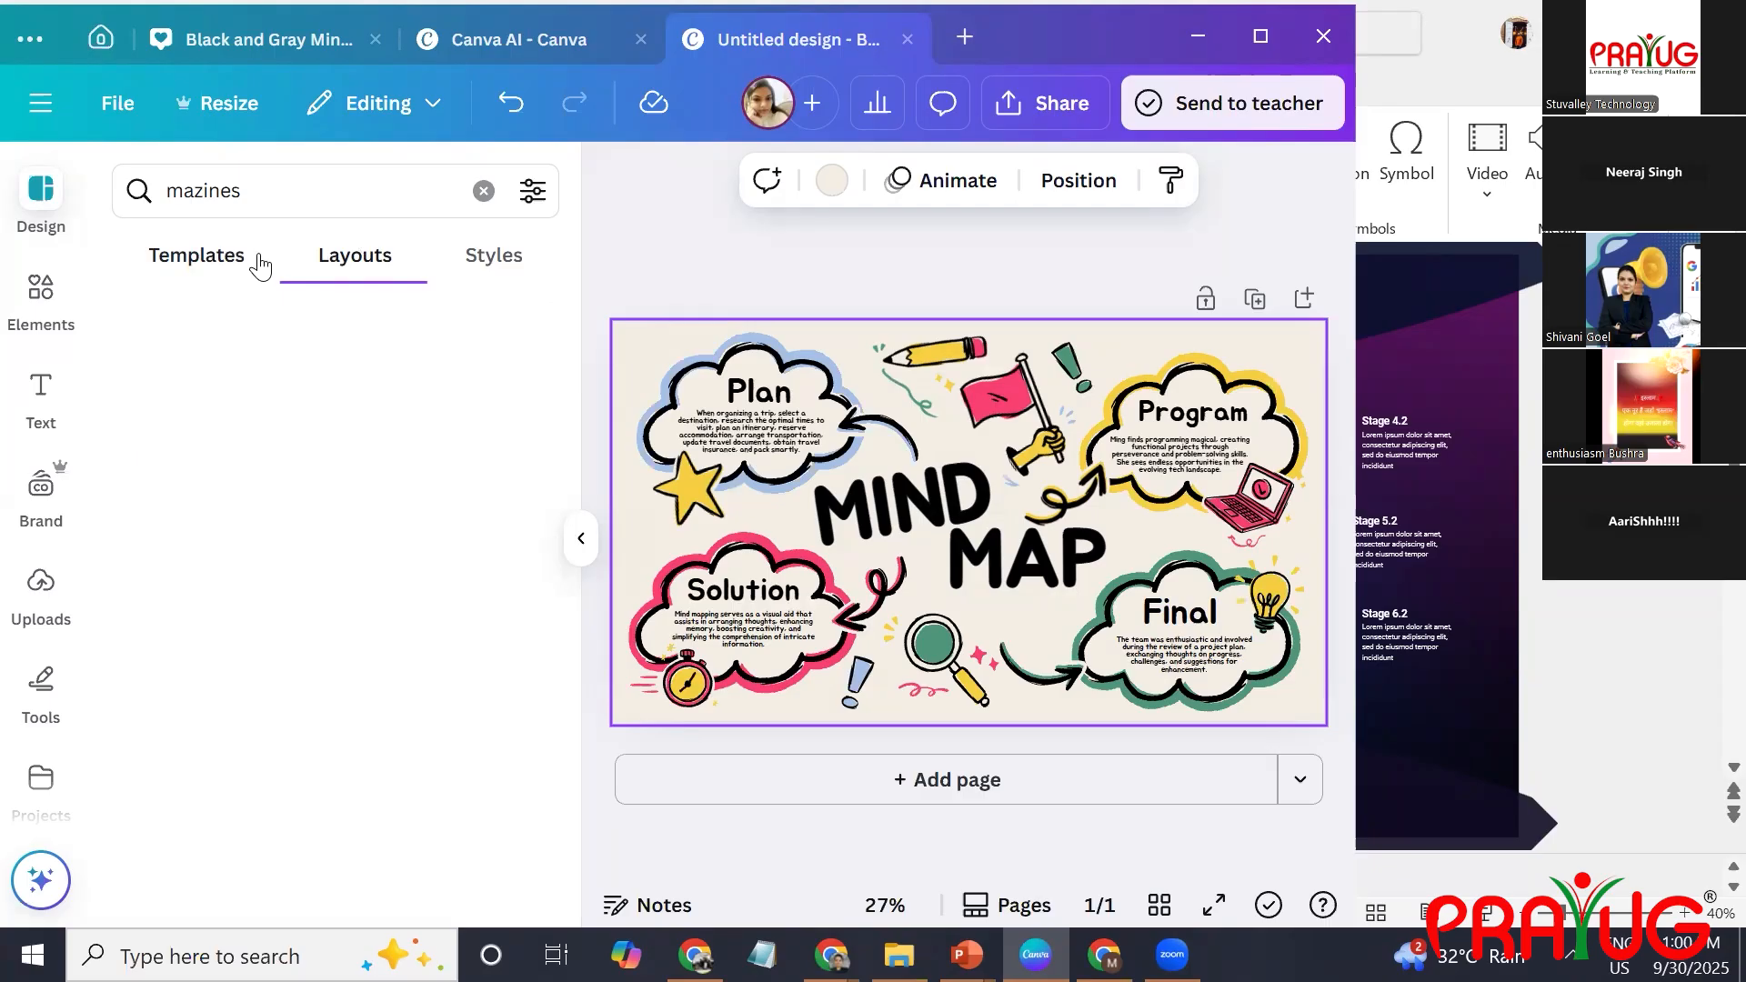
Correct the template search term and search for the suggested "magazines templates".
{"action": "left_click", "coordinate": [198, 191]}
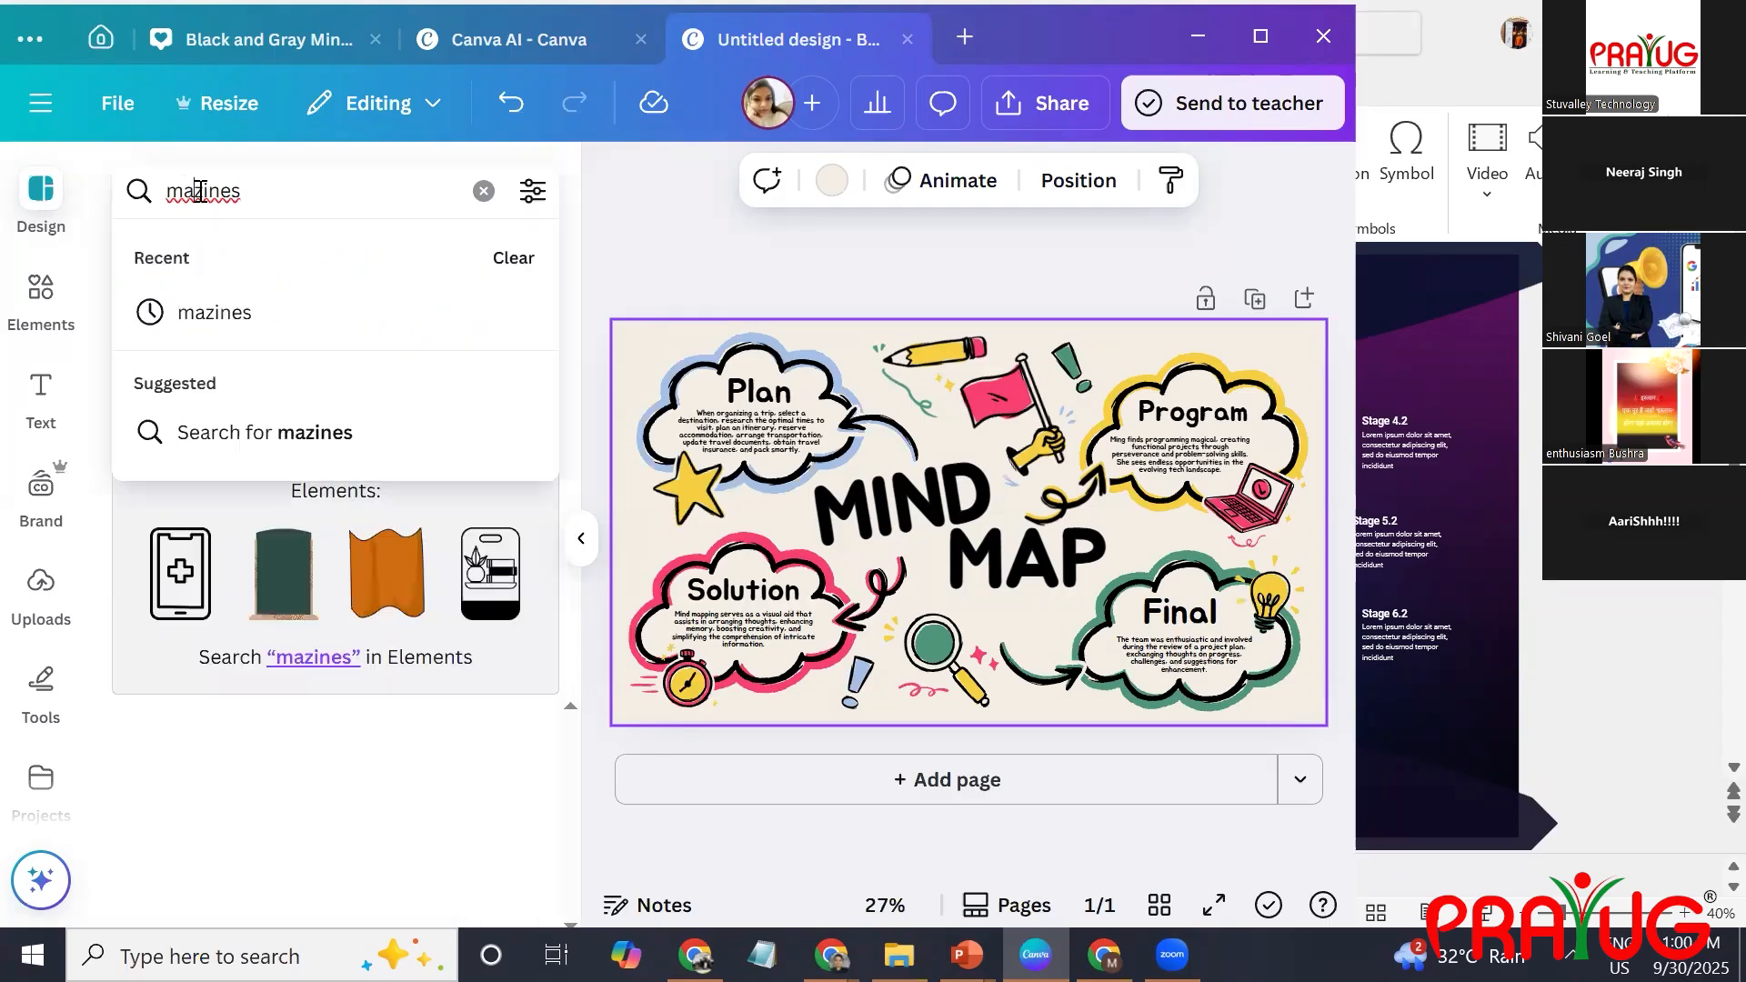
{"action": "type", "text": "g"}
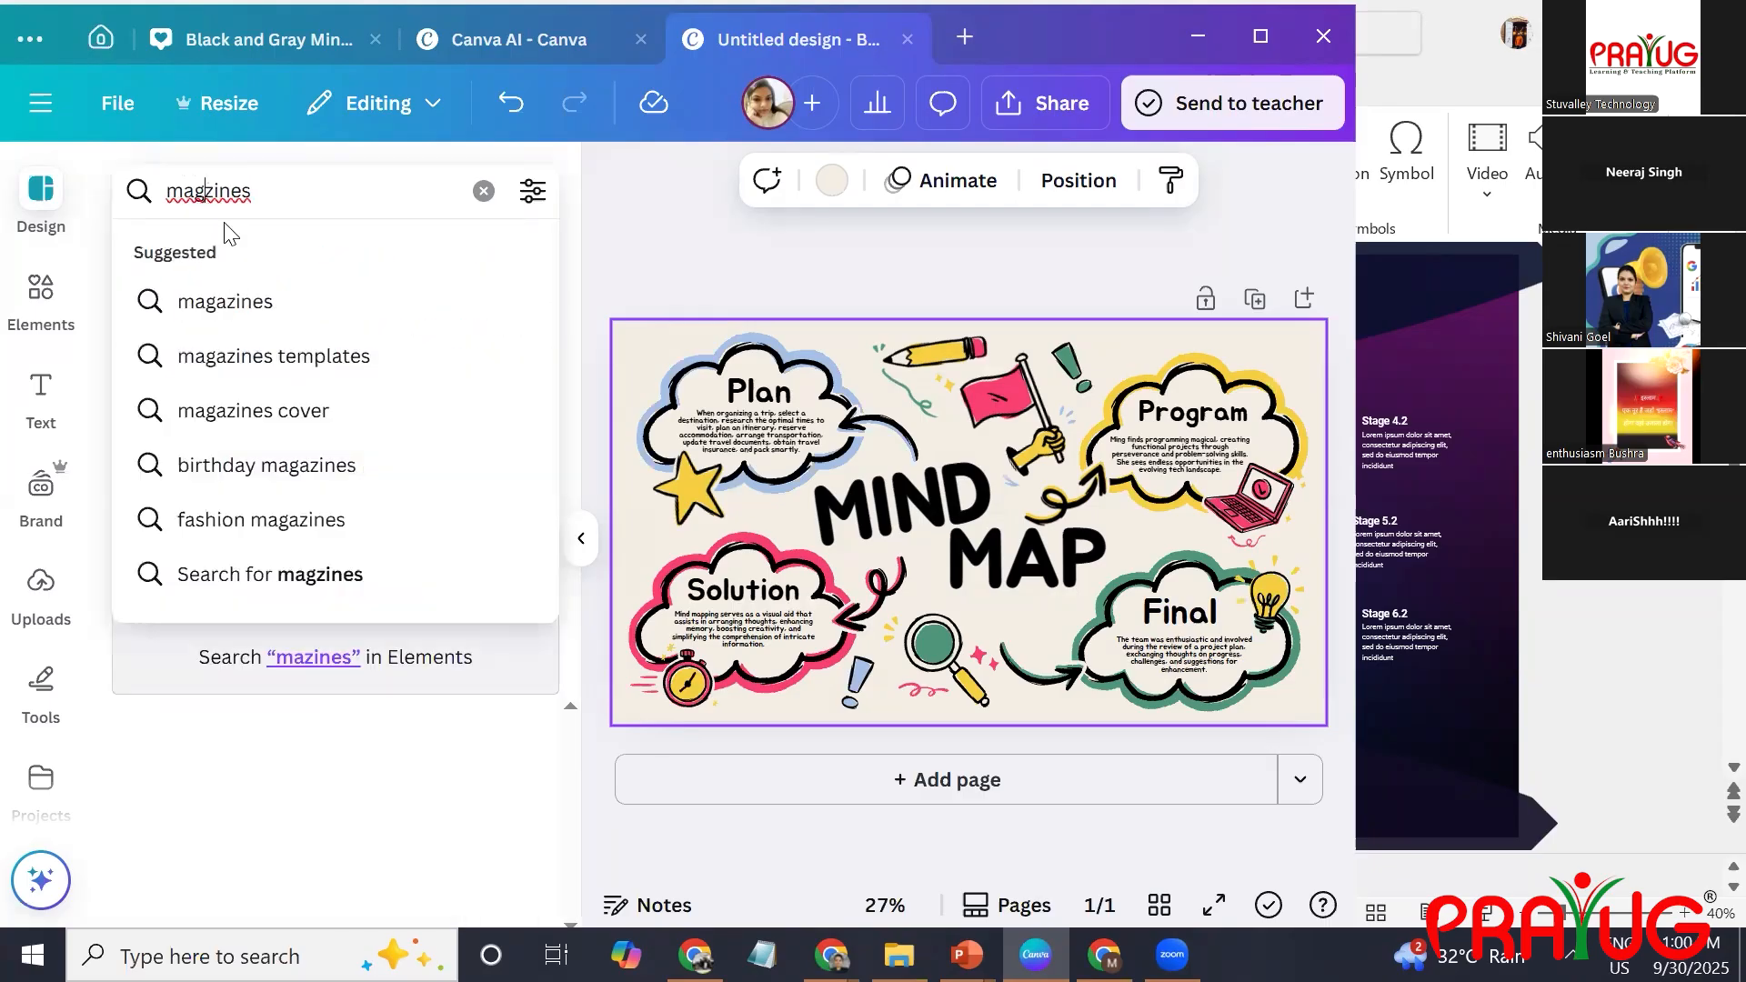
{"action": "left_click", "coordinate": [323, 356]}
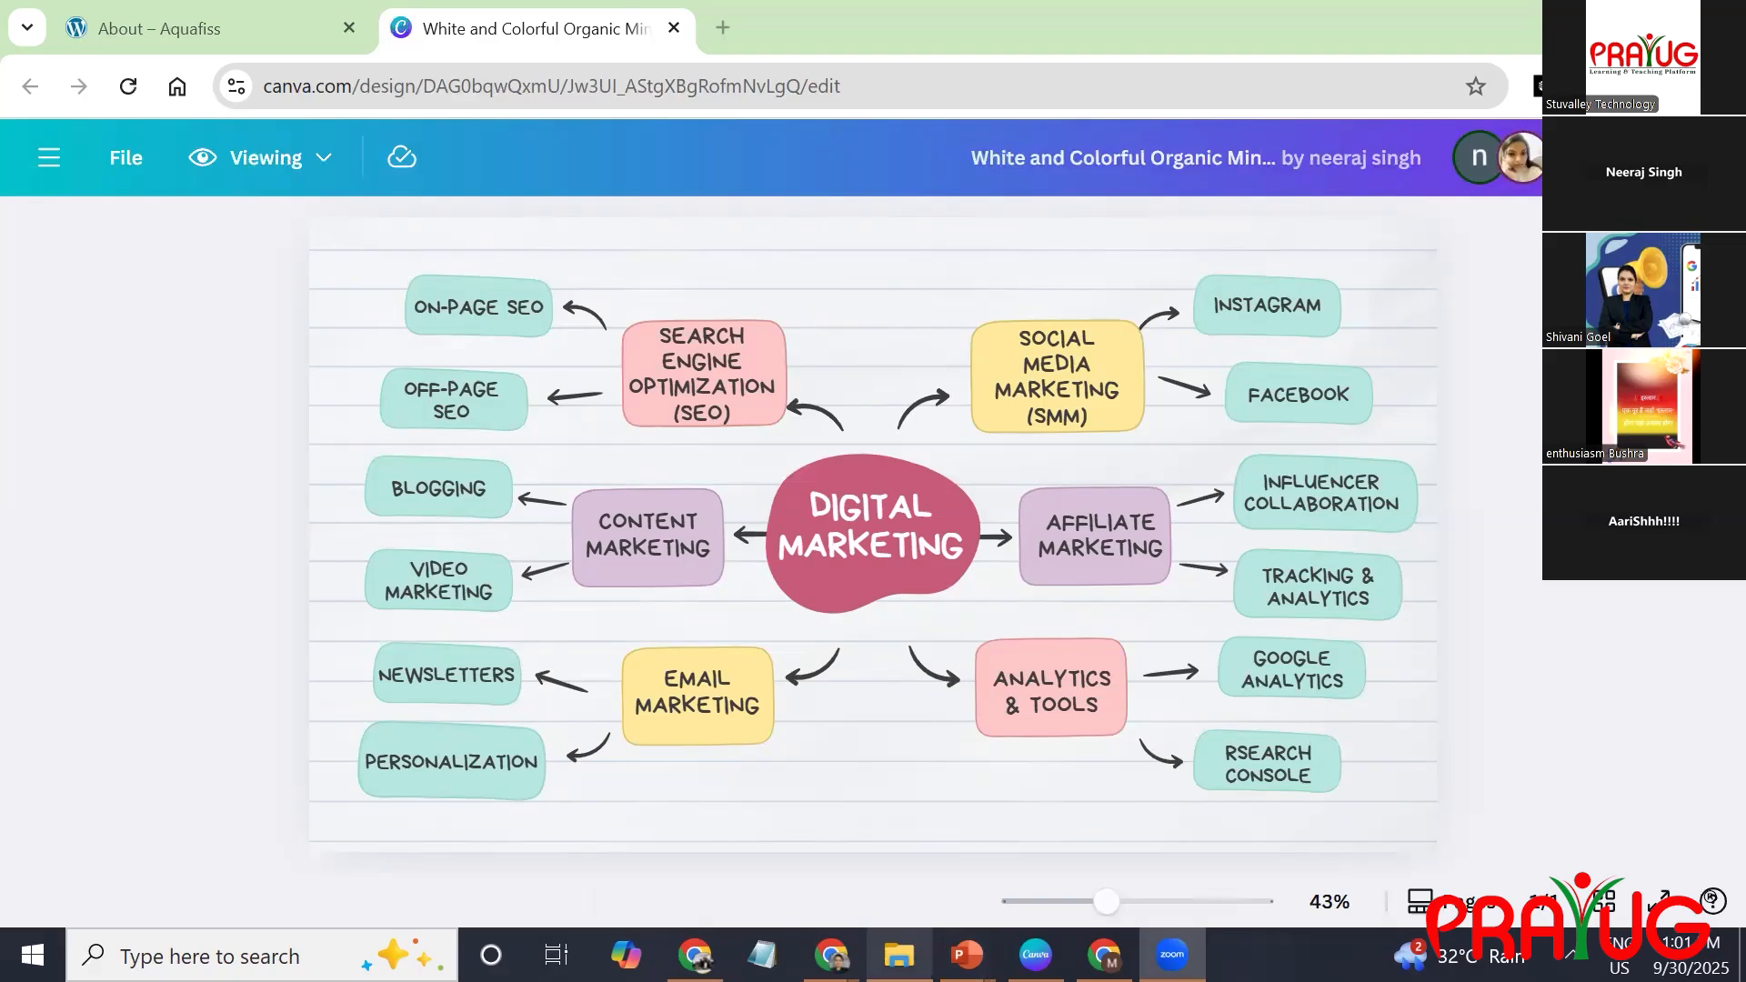
Return to the Canva desktop app, look up "magzine" among the new design types and create a Magazine (A4) design.
{"action": "key", "text": "alt+Tab"}
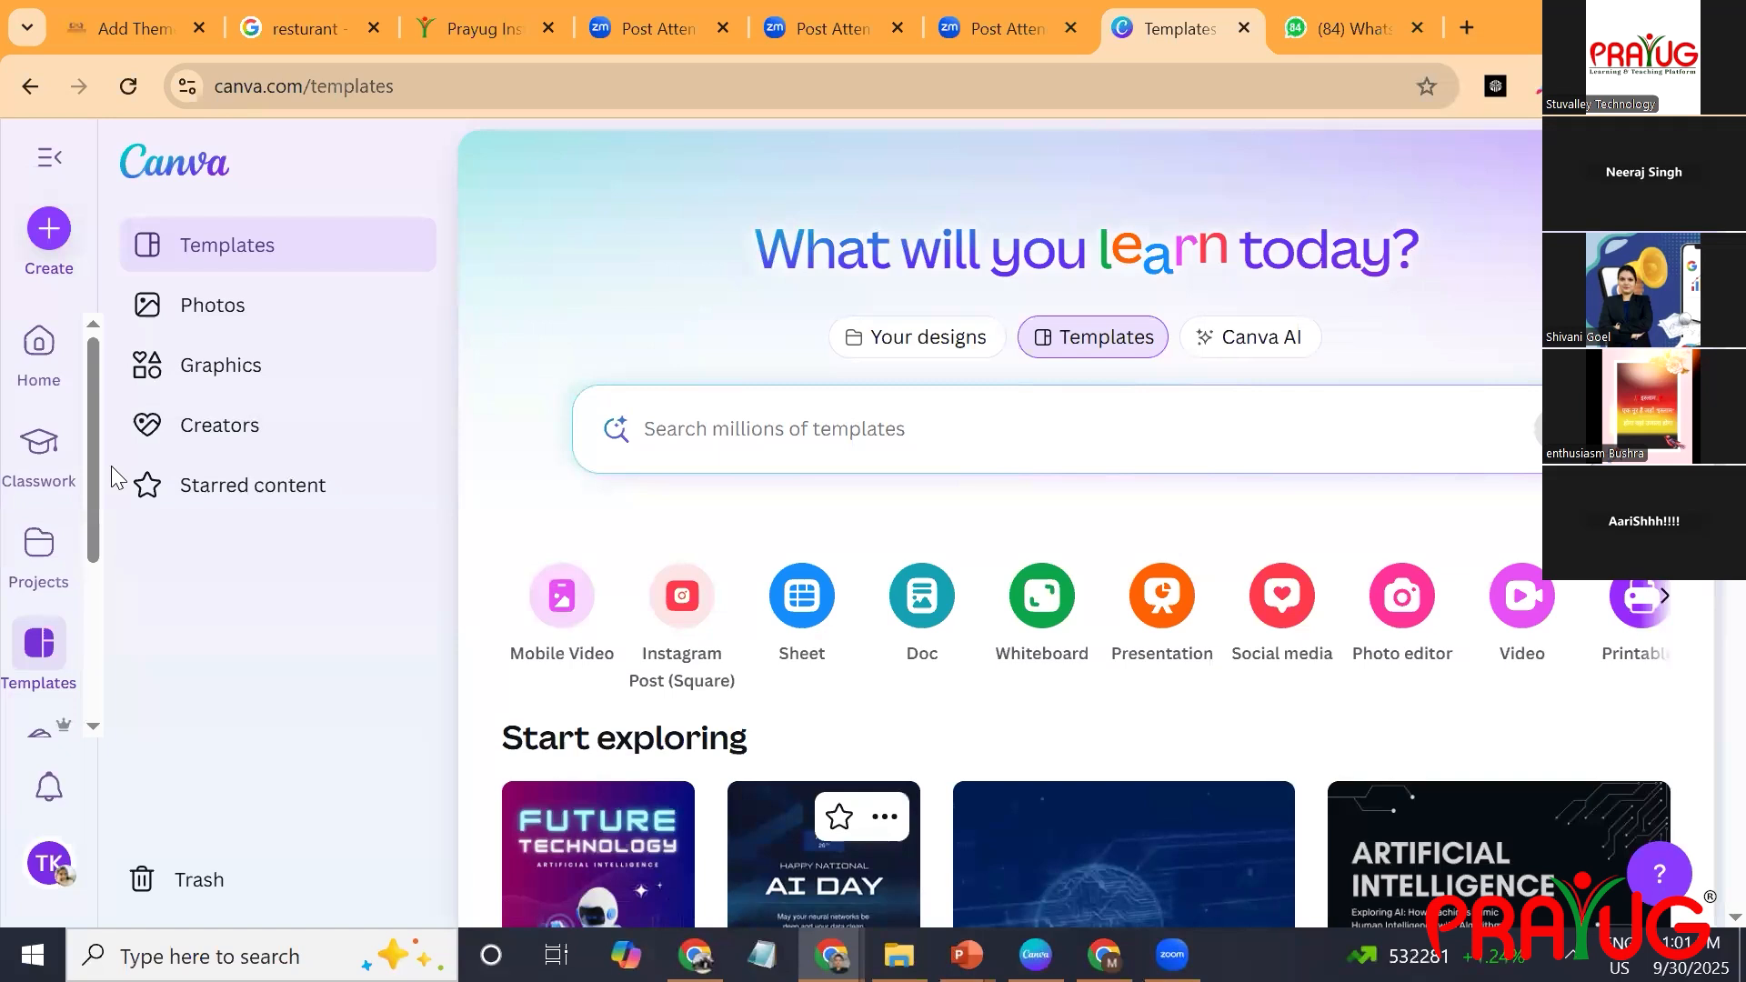
{"action": "key", "text": "alt+Tab"}
{"action": "left_click", "coordinate": [965, 36]}
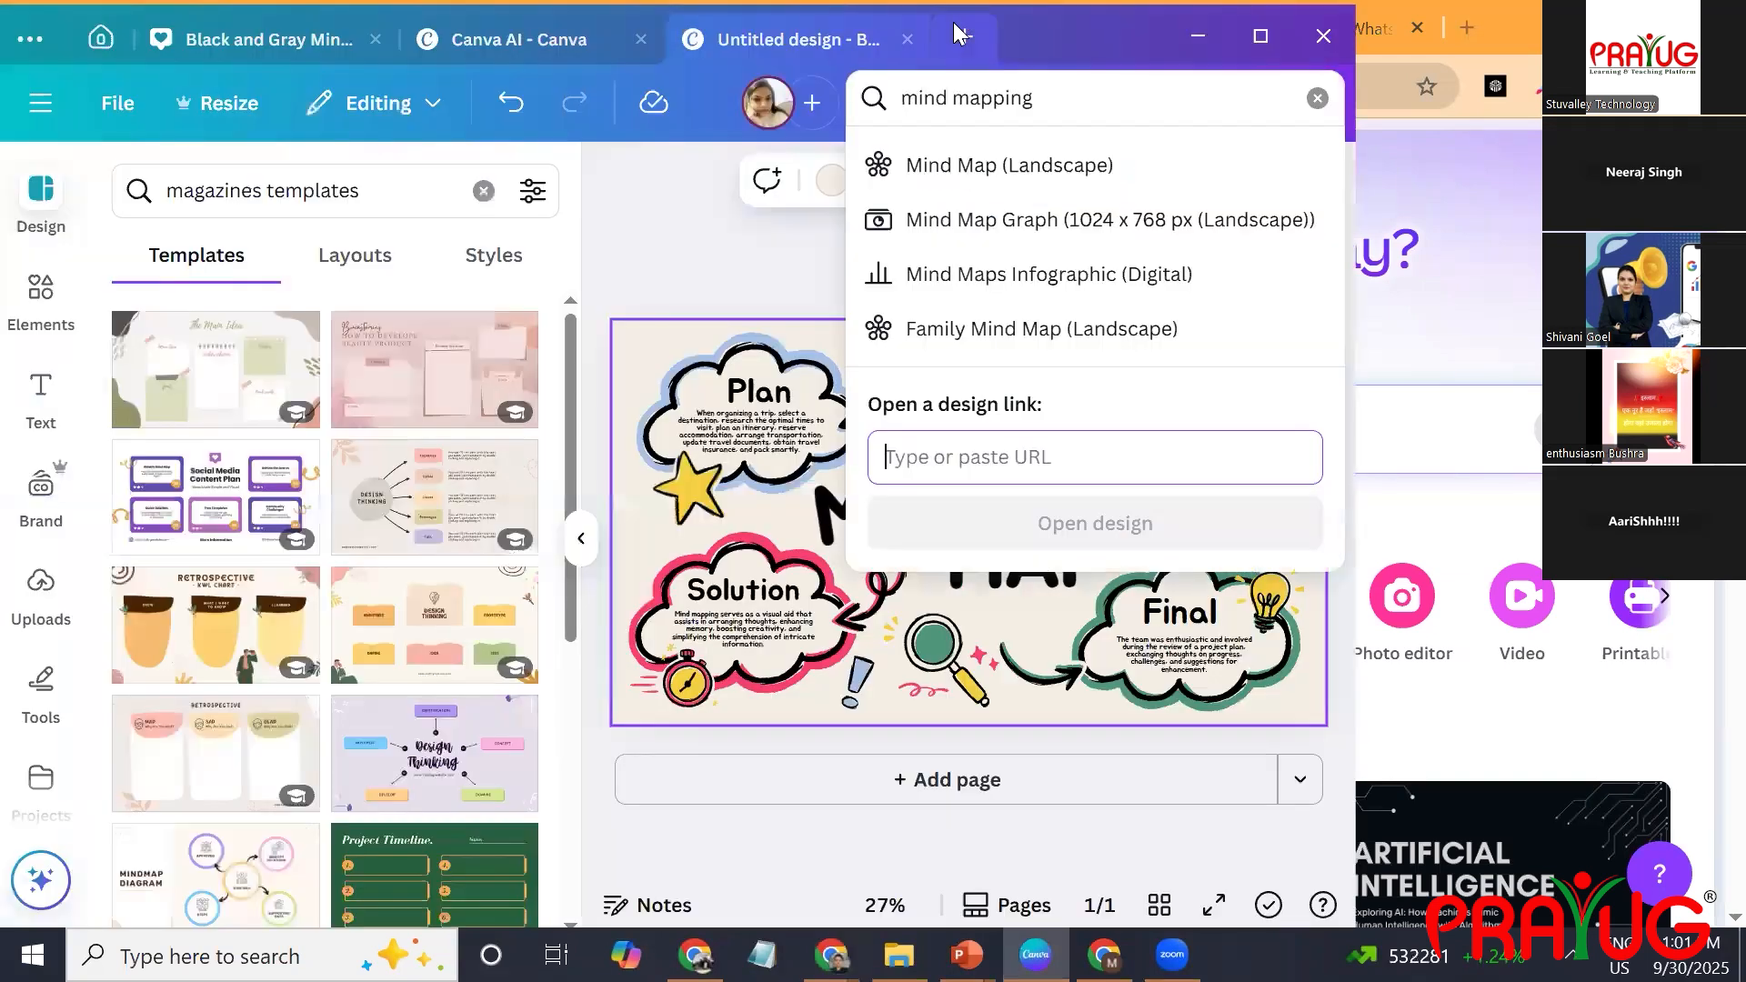
{"action": "triple_click", "coordinate": [1069, 100]}
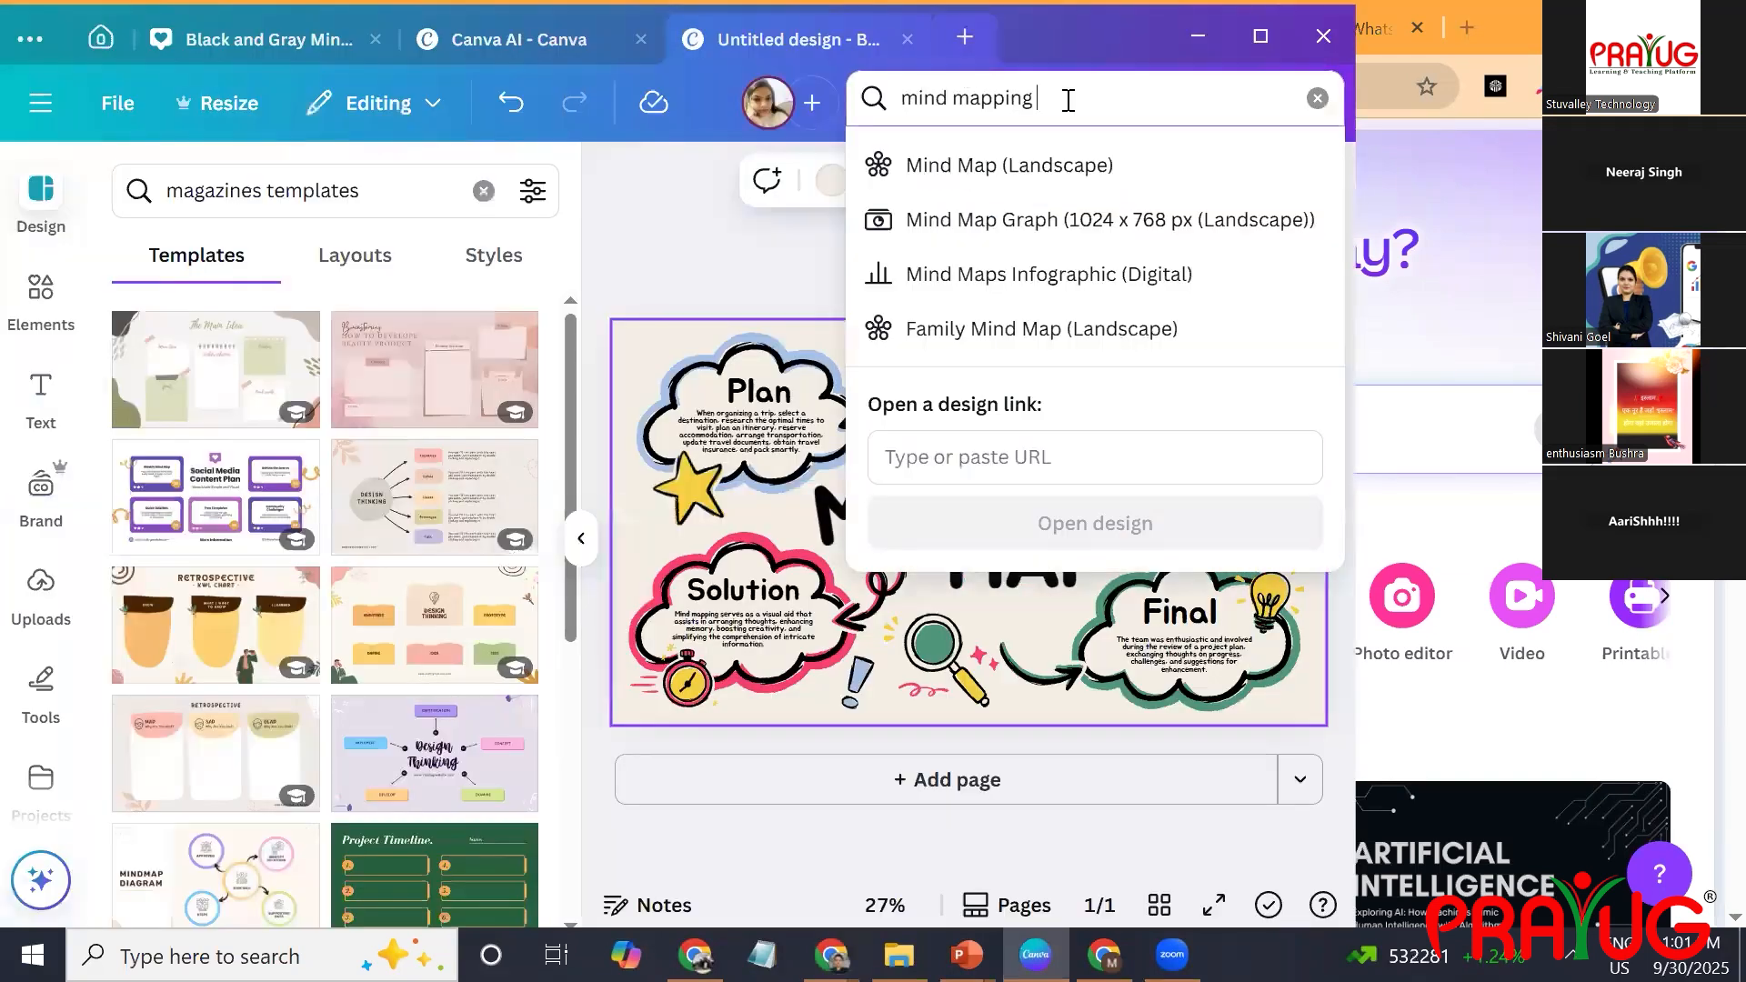
{"action": "type", "text": "magzi"}
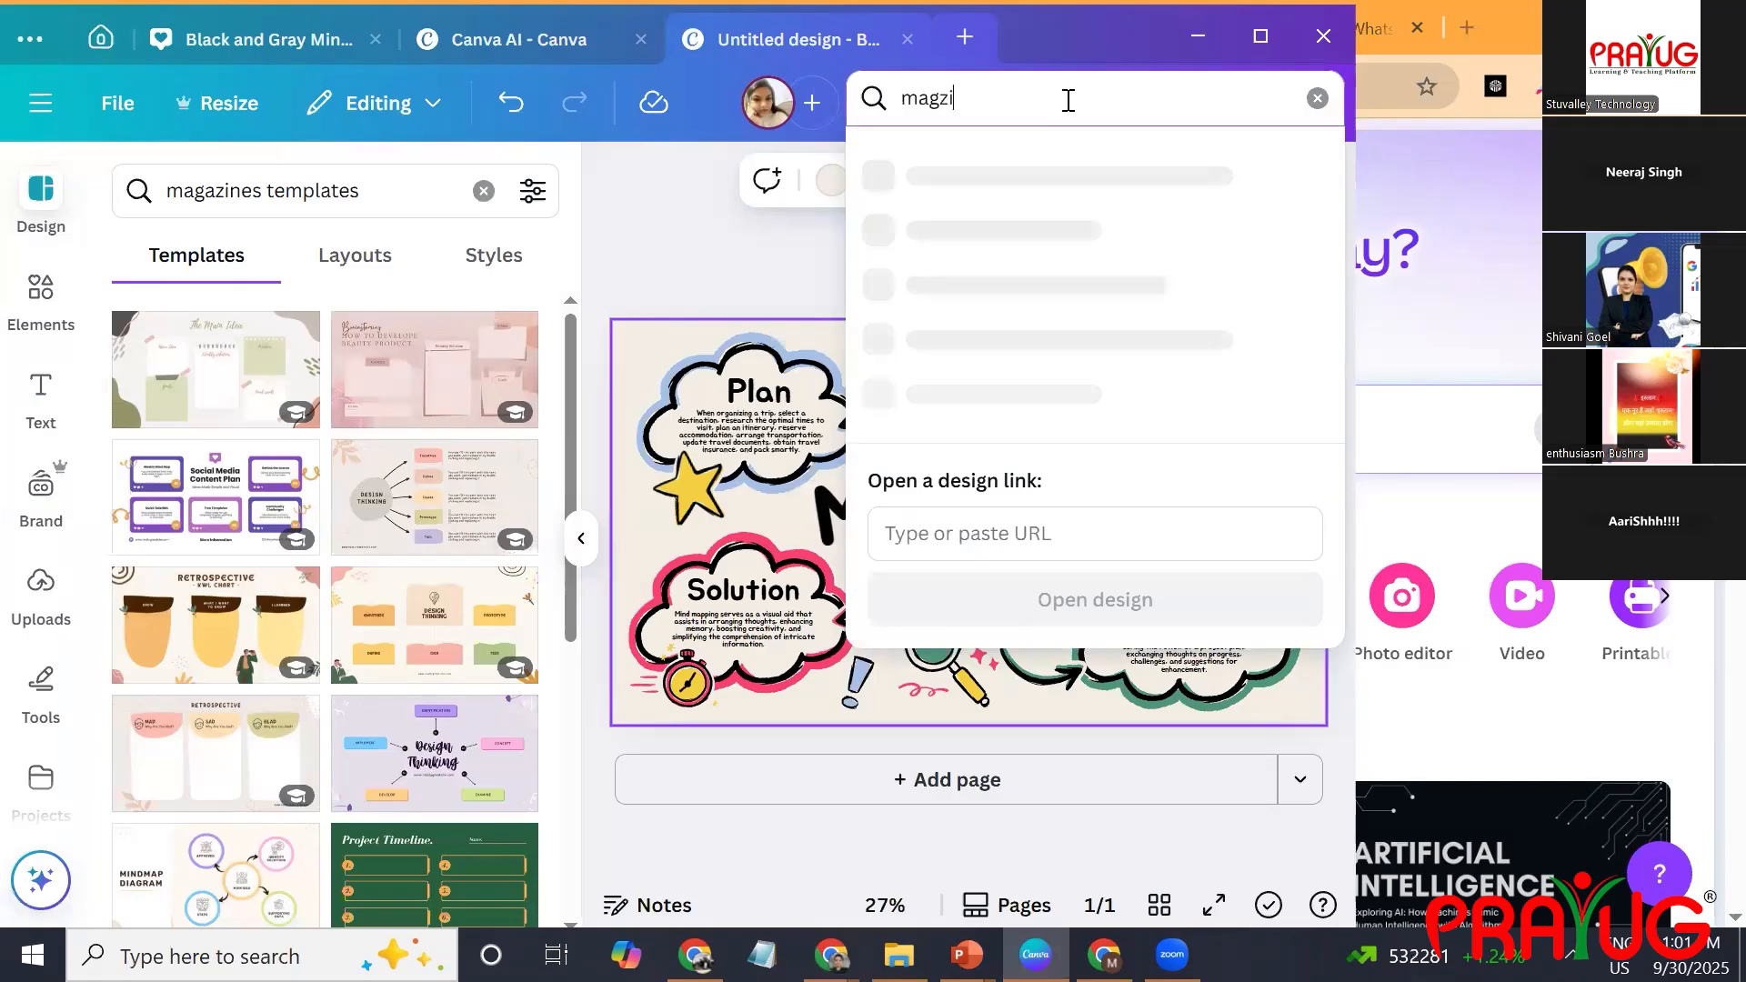
{"action": "type", "text": "ne"}
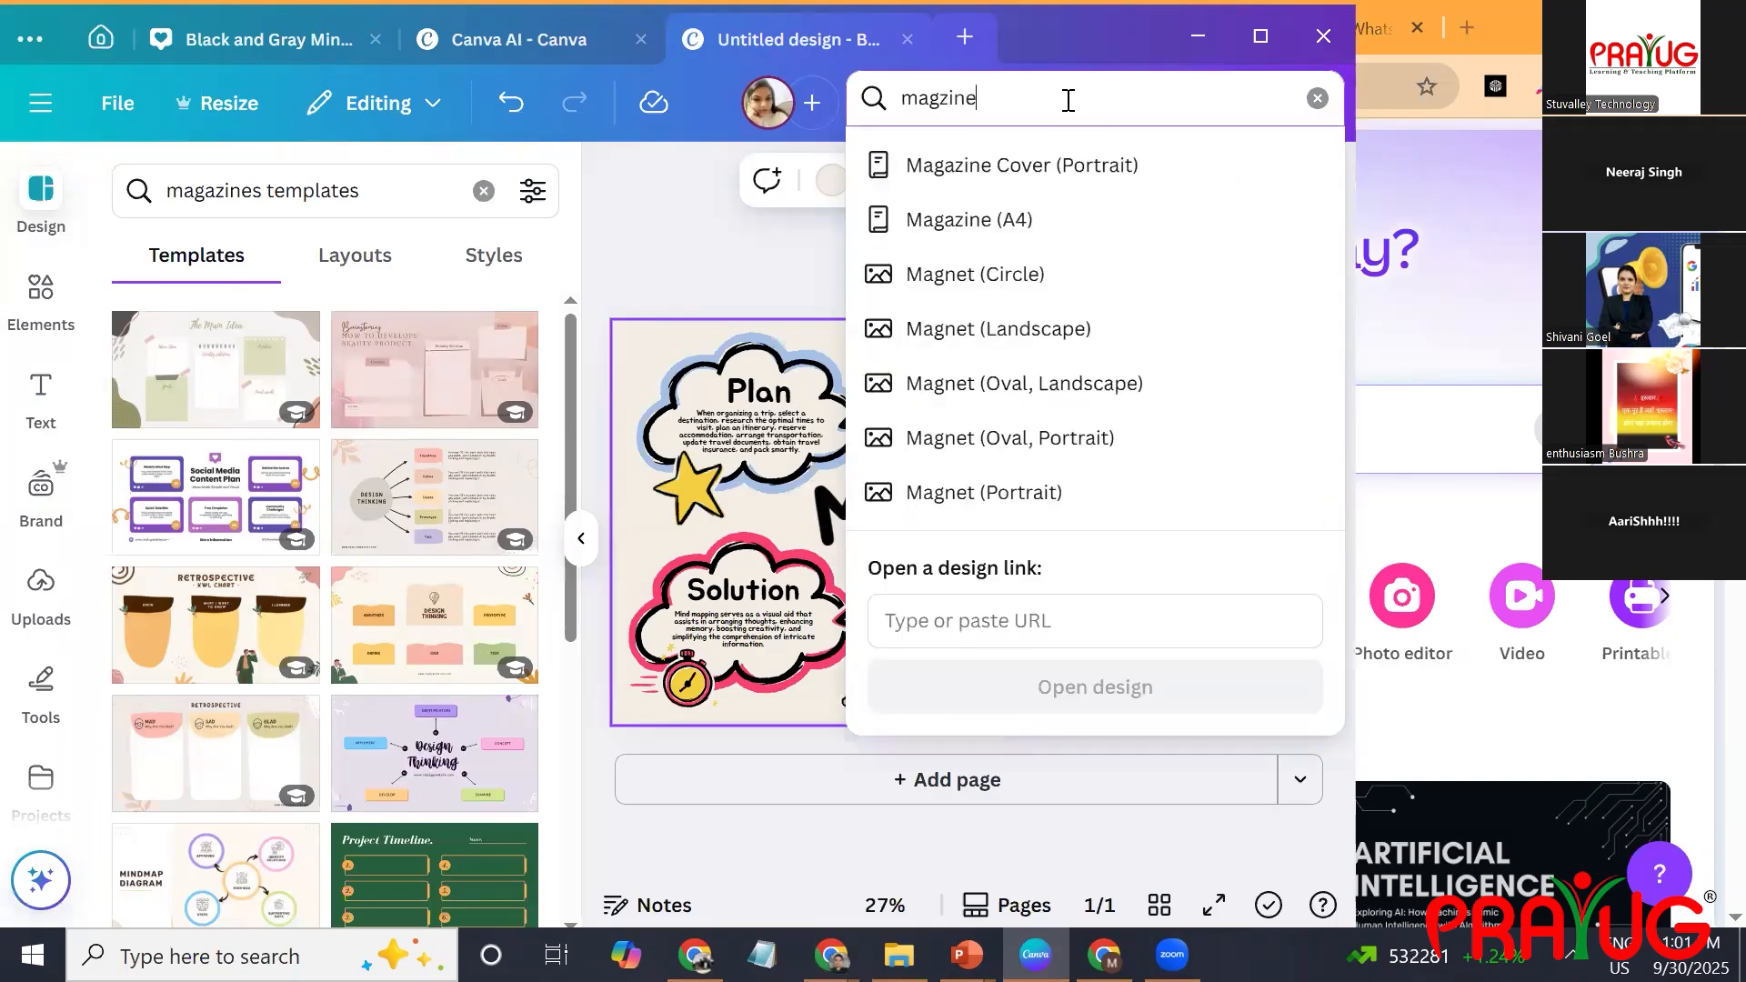
{"action": "left_click", "coordinate": [1059, 222]}
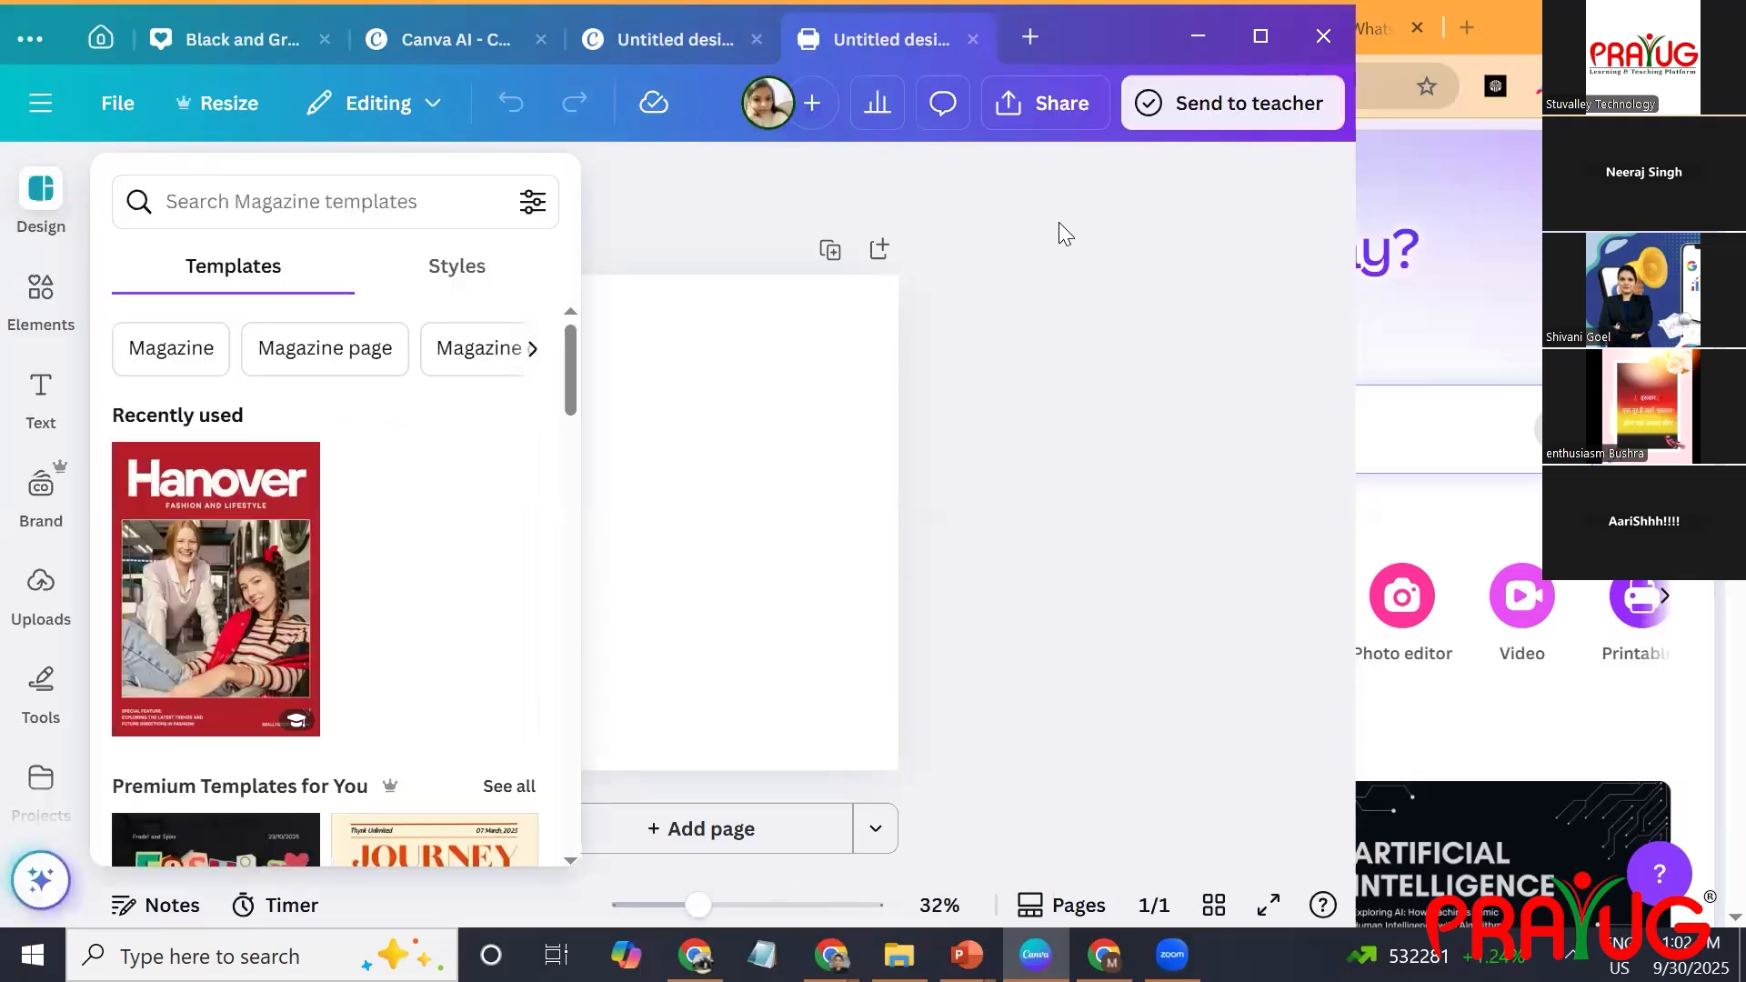
Browse the magazine templates and apply the Salford cover of the White and Blue Minimalist Travel Magazine to the blank page.
{"action": "left_click", "coordinate": [1059, 222]}
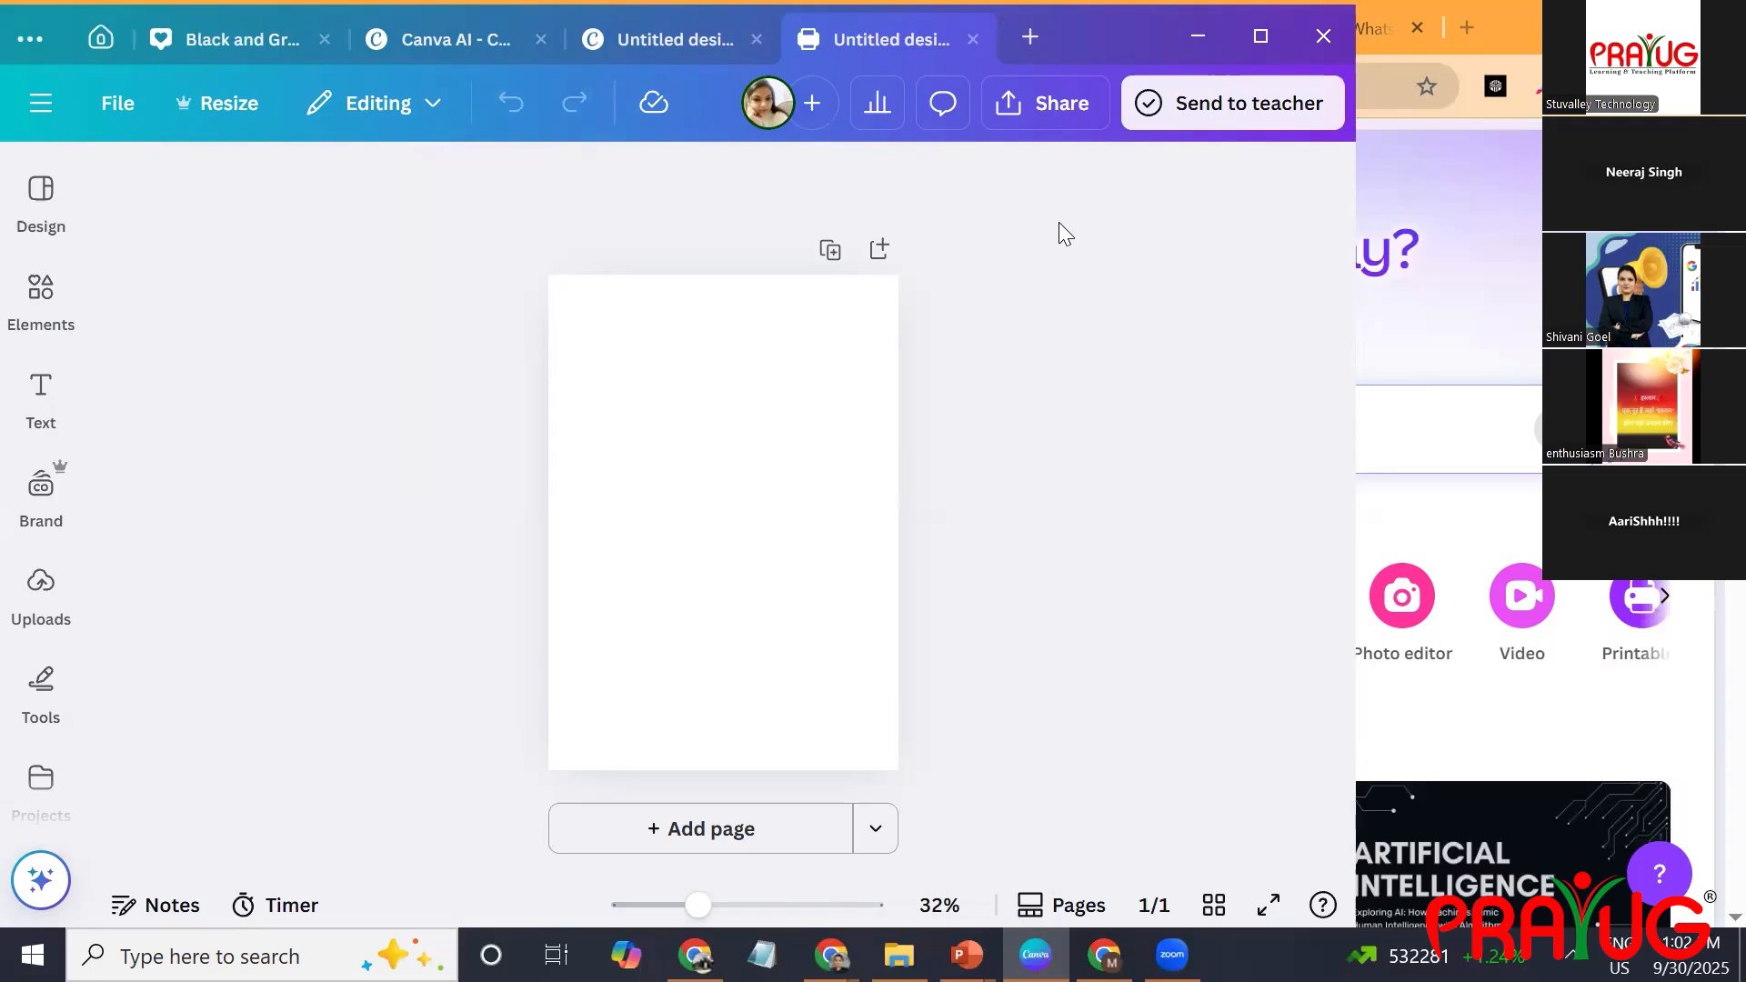
{"action": "scroll", "coordinate": [325, 609], "scroll_direction": "down", "scroll_amount": 4}
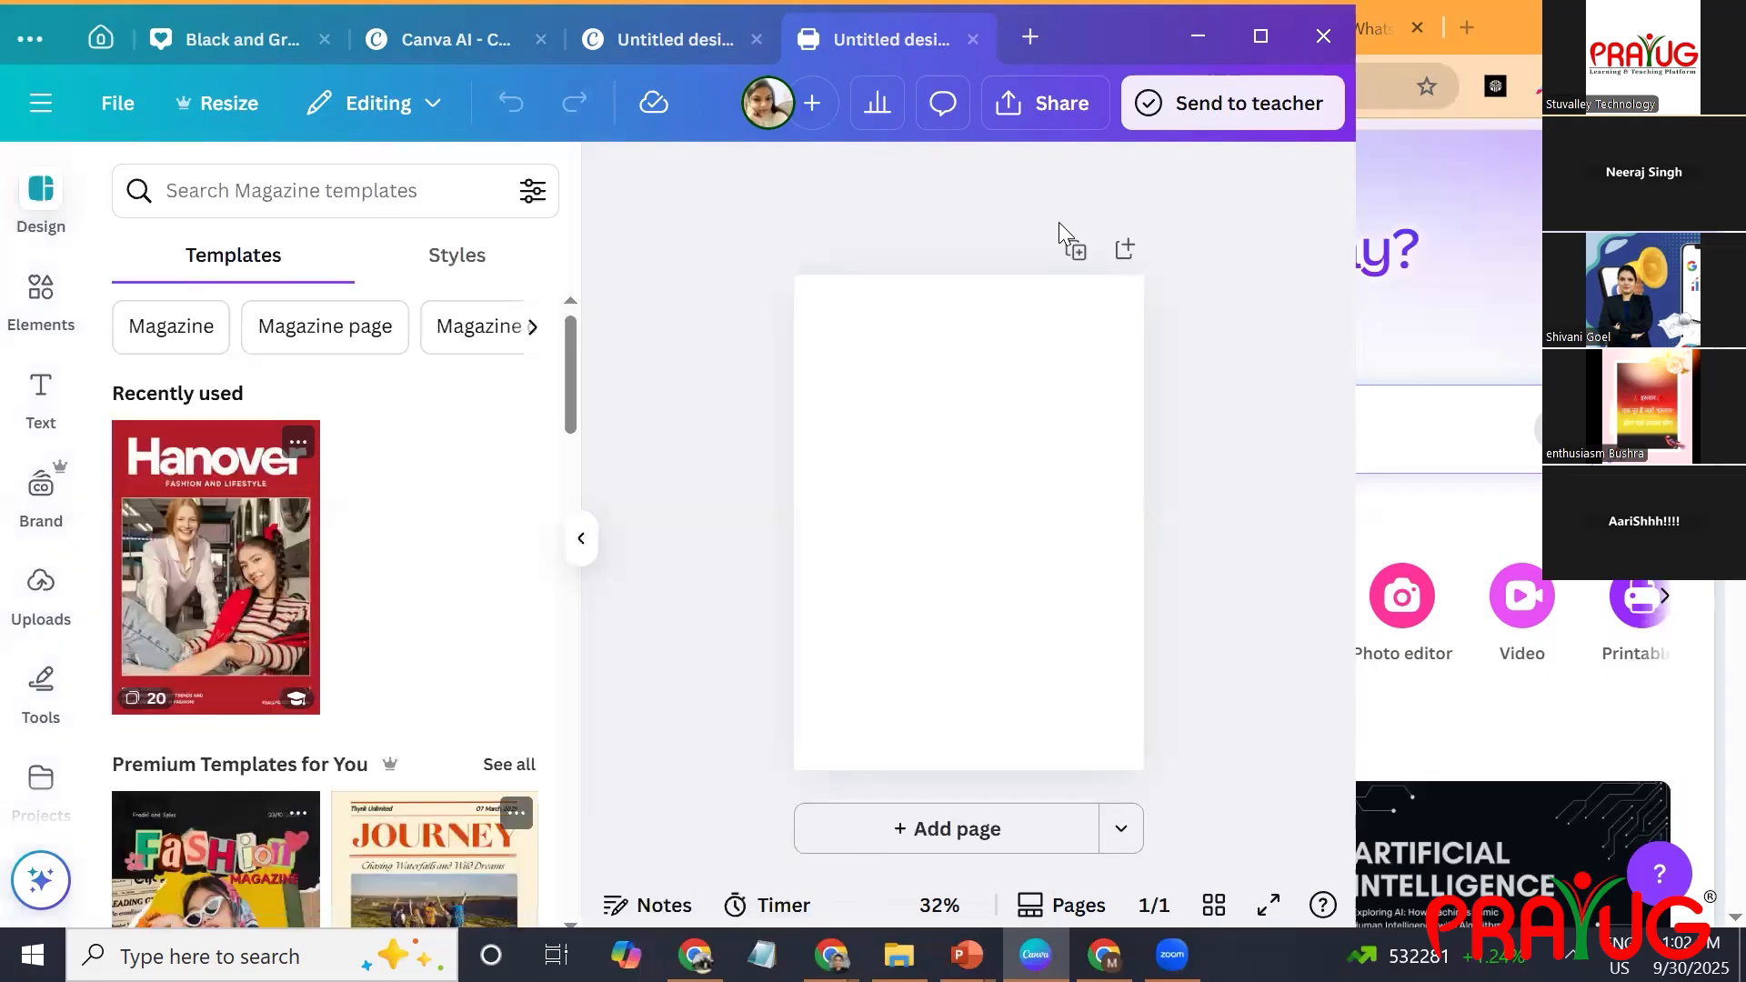
{"action": "scroll", "coordinate": [325, 610], "scroll_direction": "down", "scroll_amount": 10}
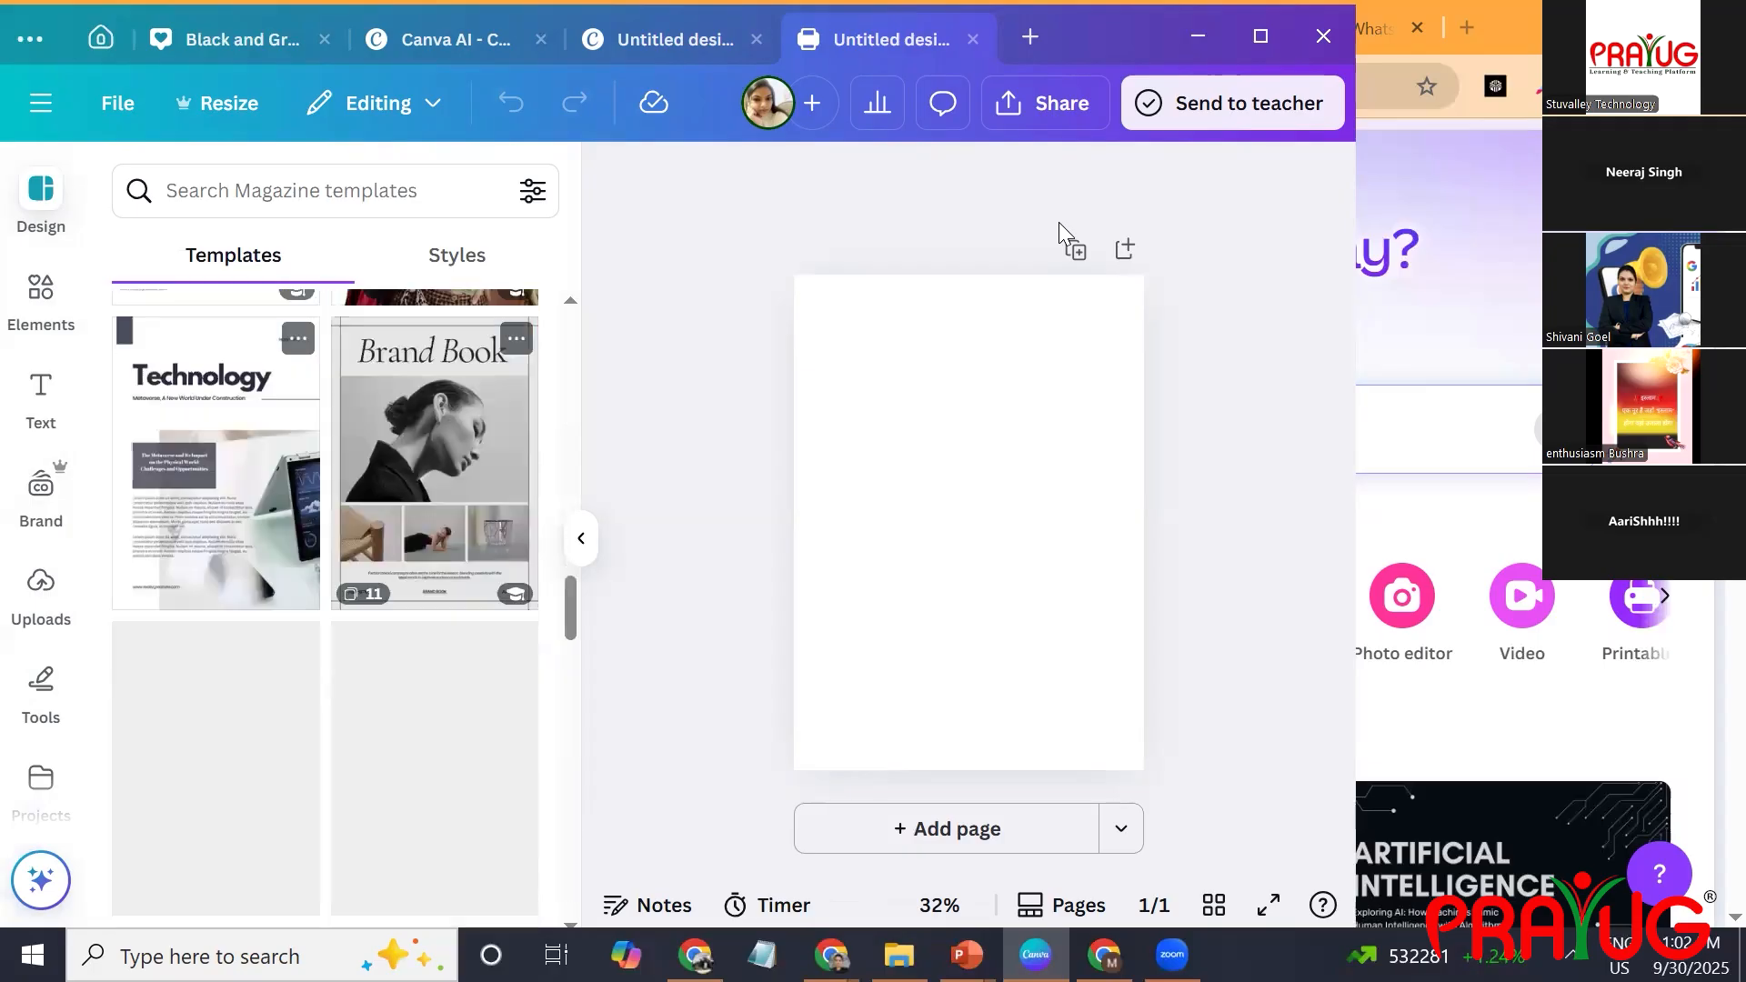
{"action": "scroll", "coordinate": [325, 609], "scroll_direction": "down", "scroll_amount": 3}
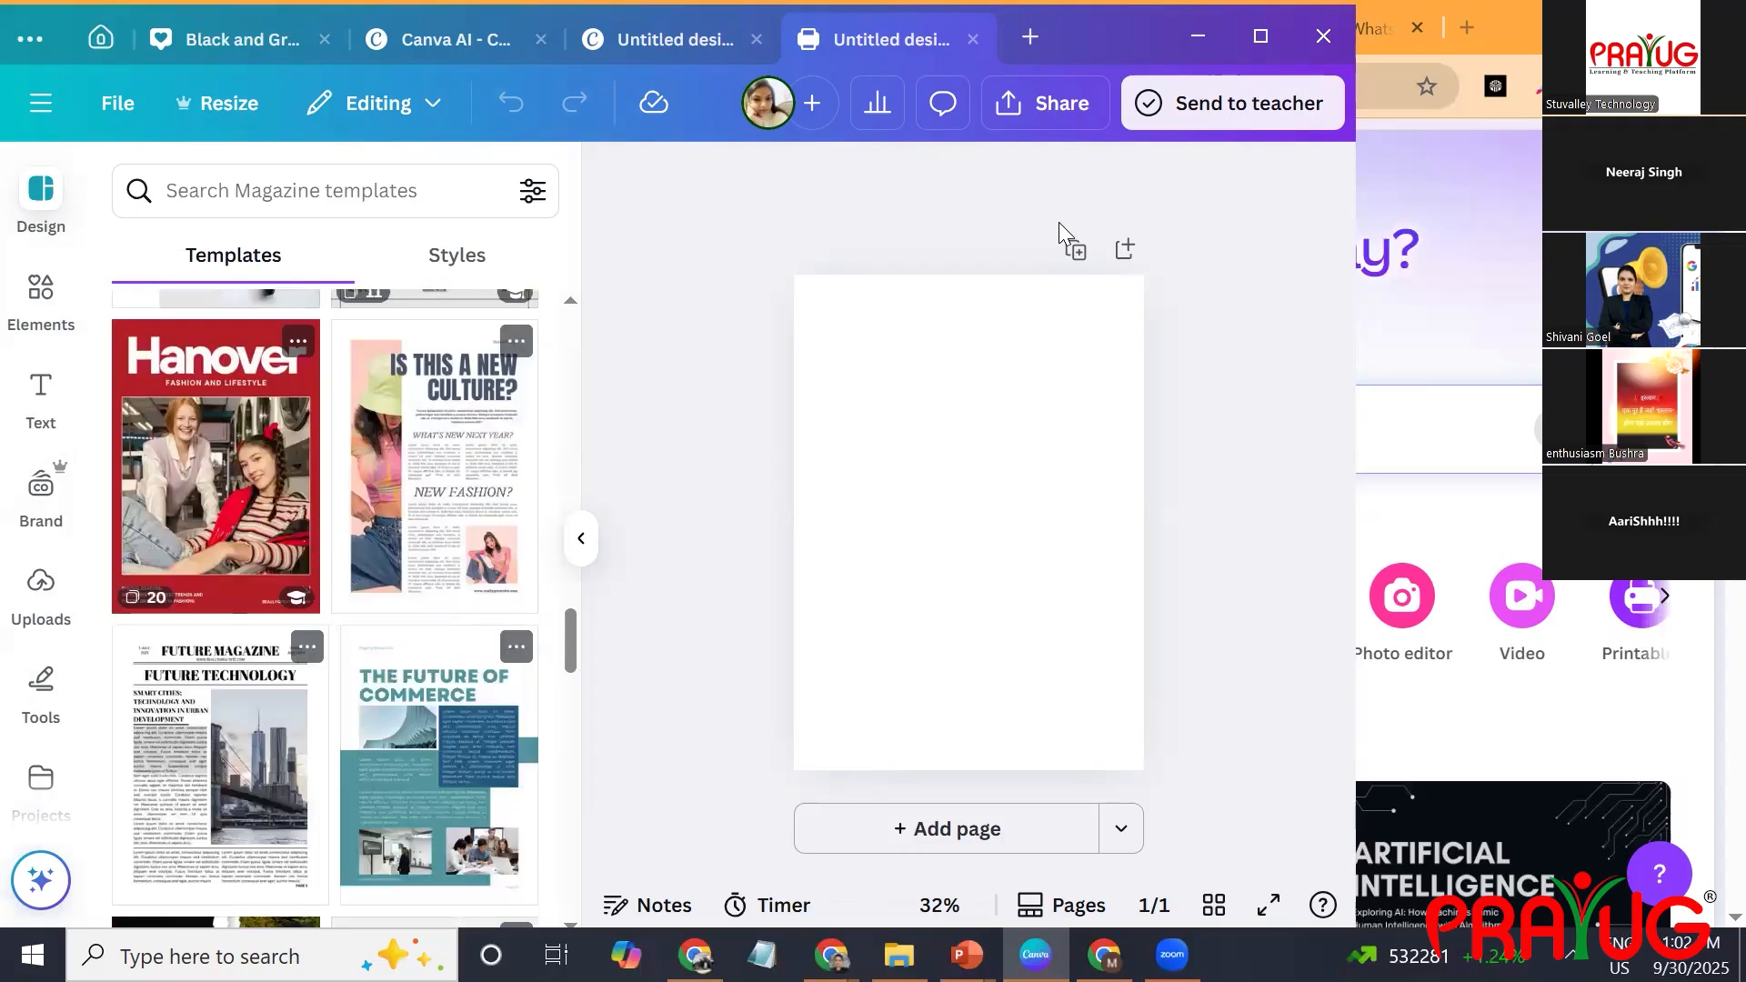
{"action": "scroll", "coordinate": [325, 609], "scroll_direction": "down", "scroll_amount": 5}
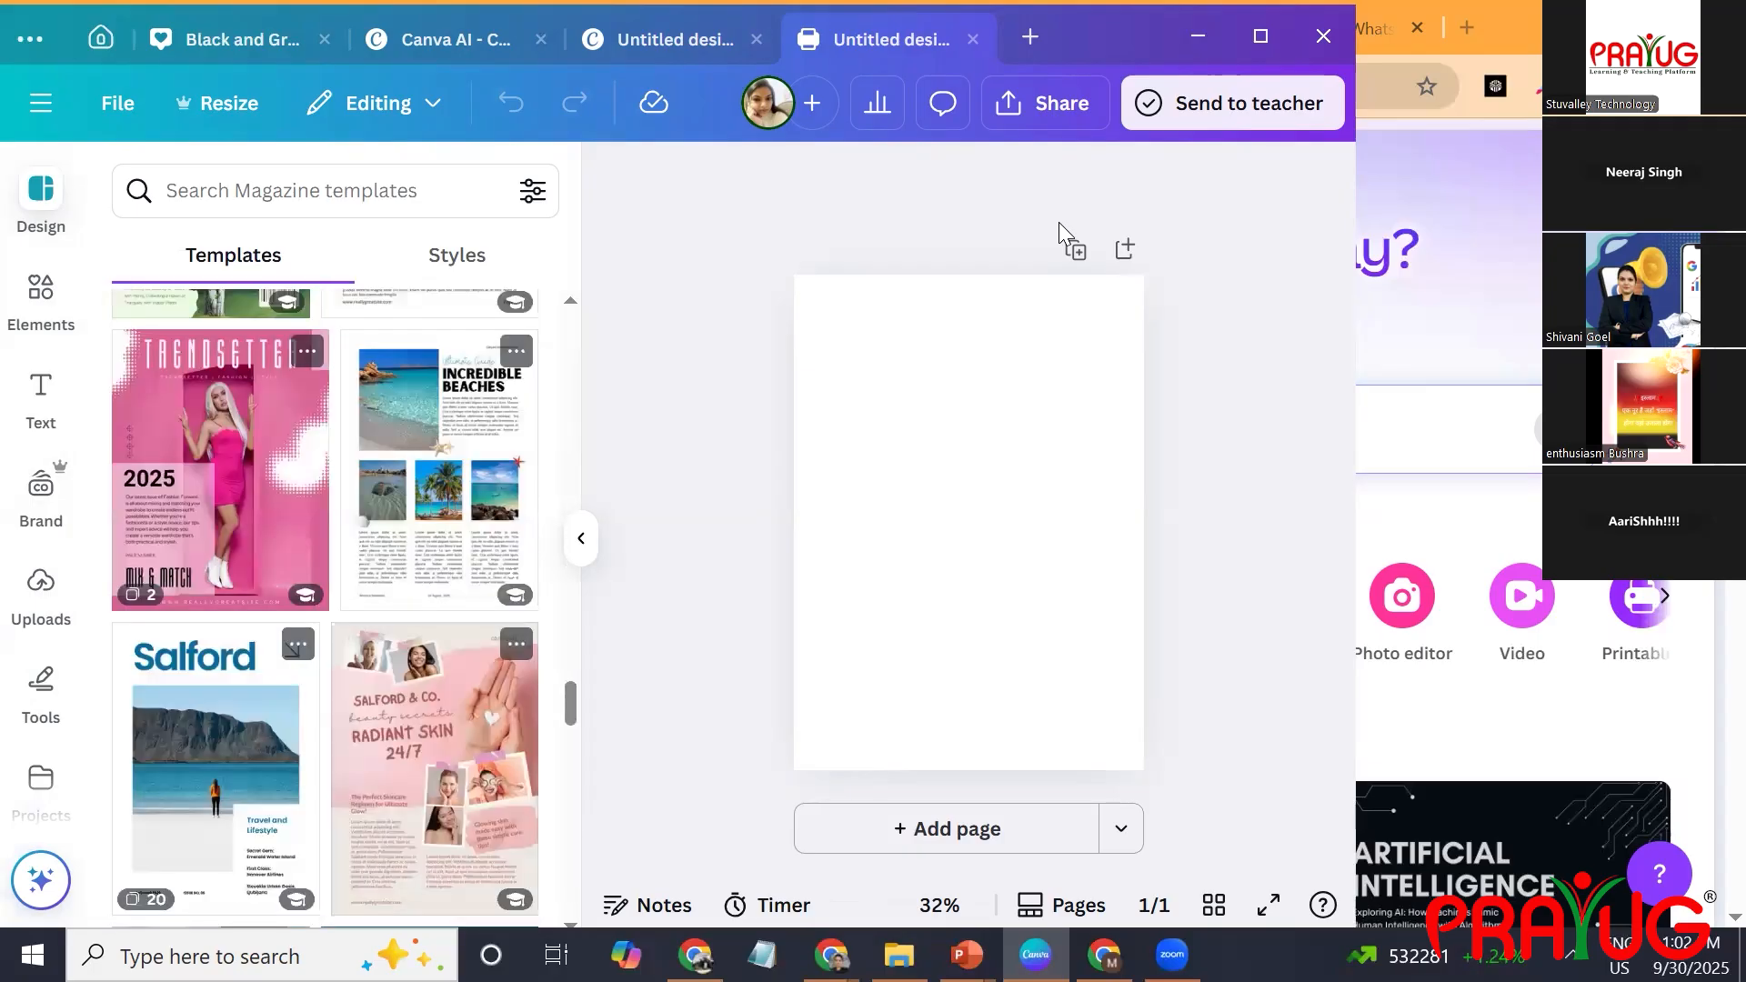
{"action": "scroll", "coordinate": [325, 609], "scroll_direction": "down", "scroll_amount": 7}
{"action": "scroll", "coordinate": [325, 609], "scroll_direction": "up", "scroll_amount": 5}
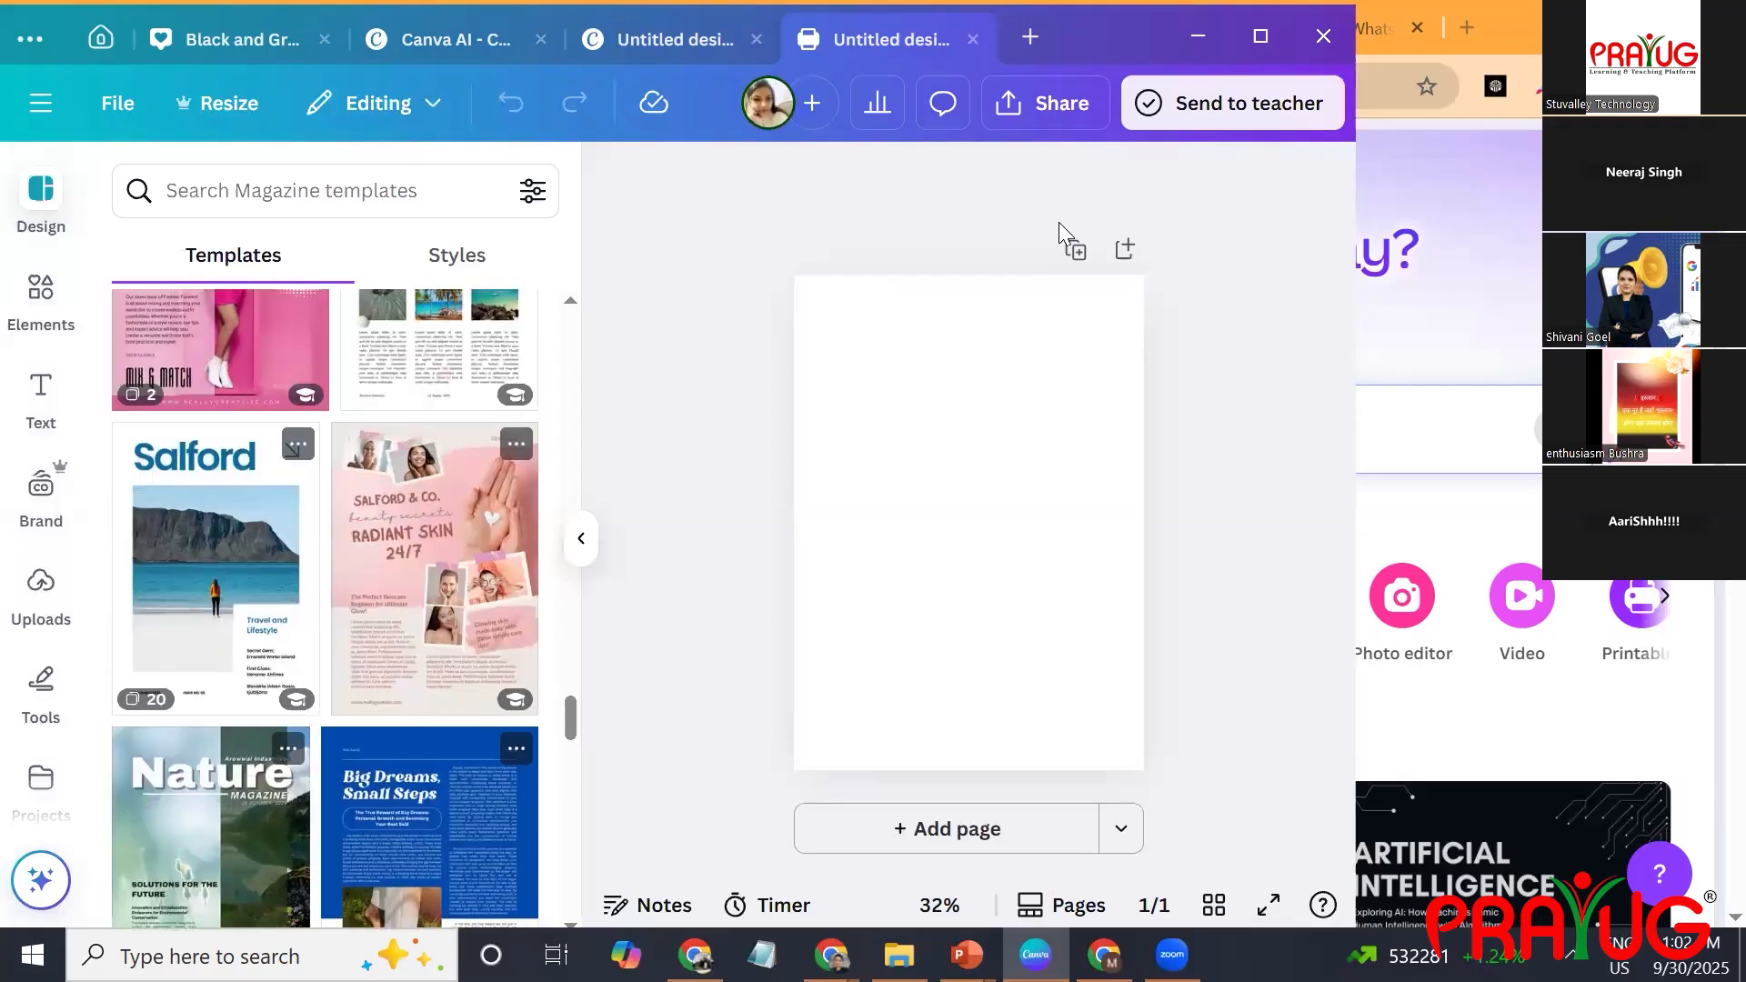
{"action": "left_click", "coordinate": [215, 564]}
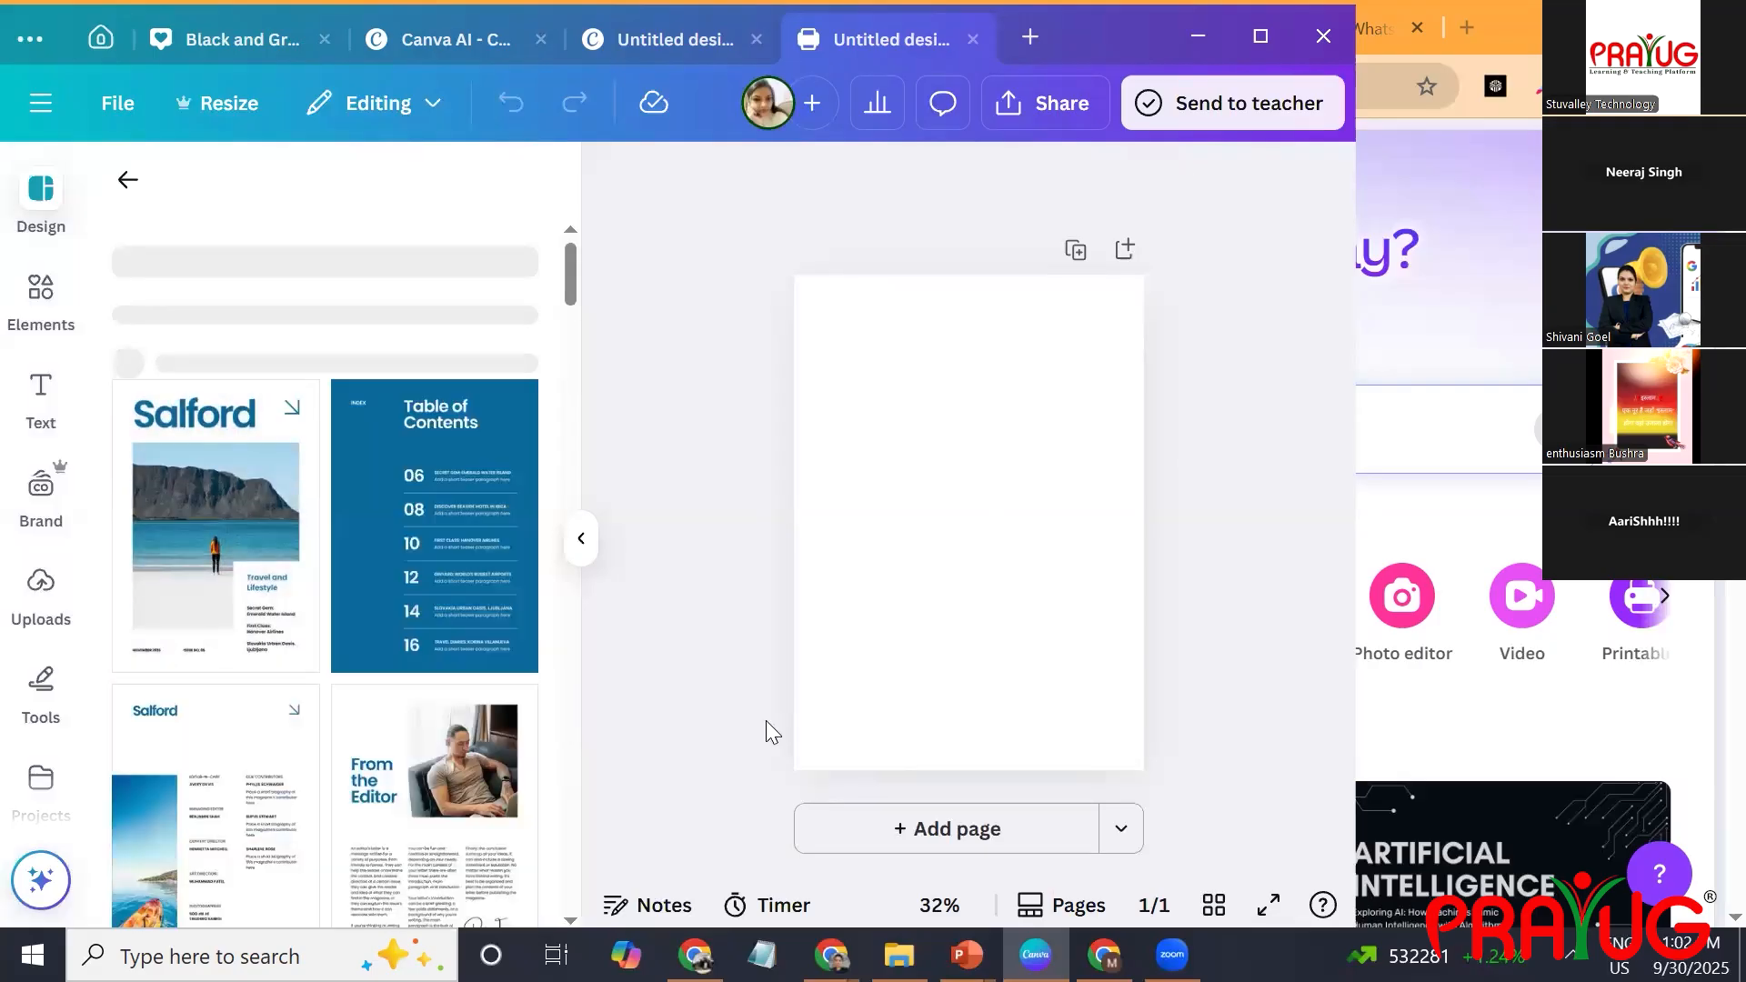
{"action": "left_click", "coordinate": [223, 682]}
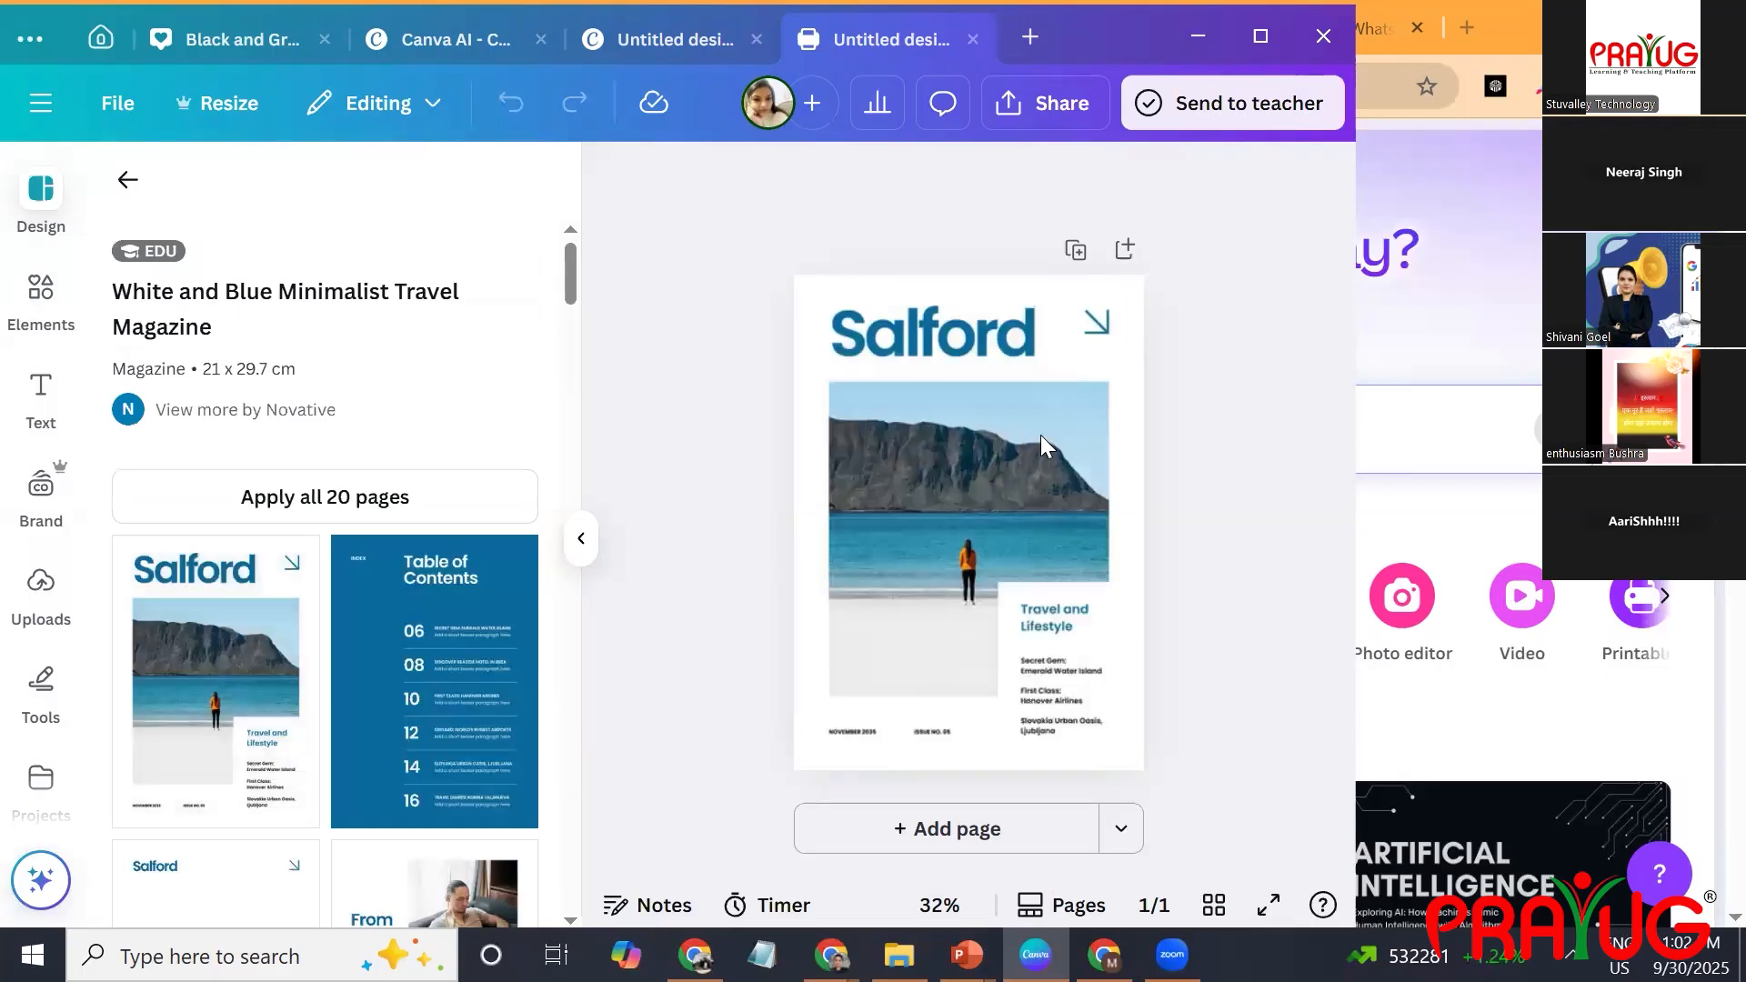
Add pages 2 to 4 and fill them with the travel template's Table of Contents, Salford contributors and From the Editor layouts.
{"action": "left_click", "coordinate": [964, 335]}
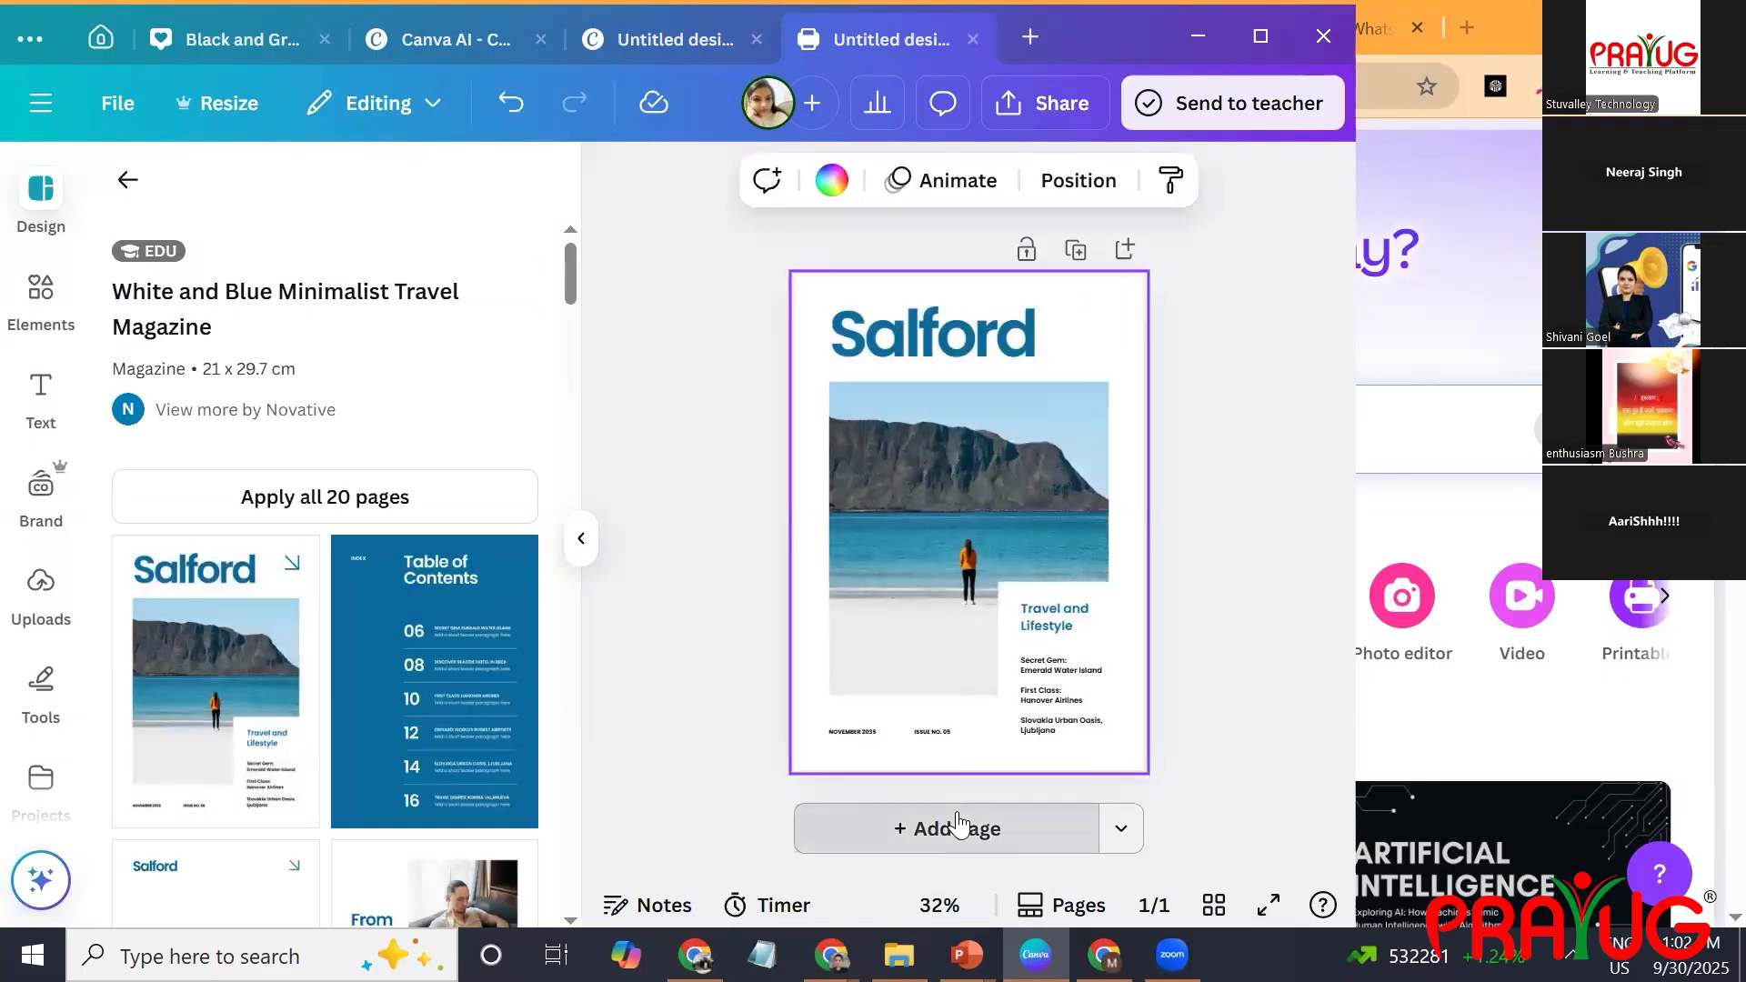
{"action": "left_click", "coordinate": [955, 829]}
{"action": "left_click", "coordinate": [488, 702]}
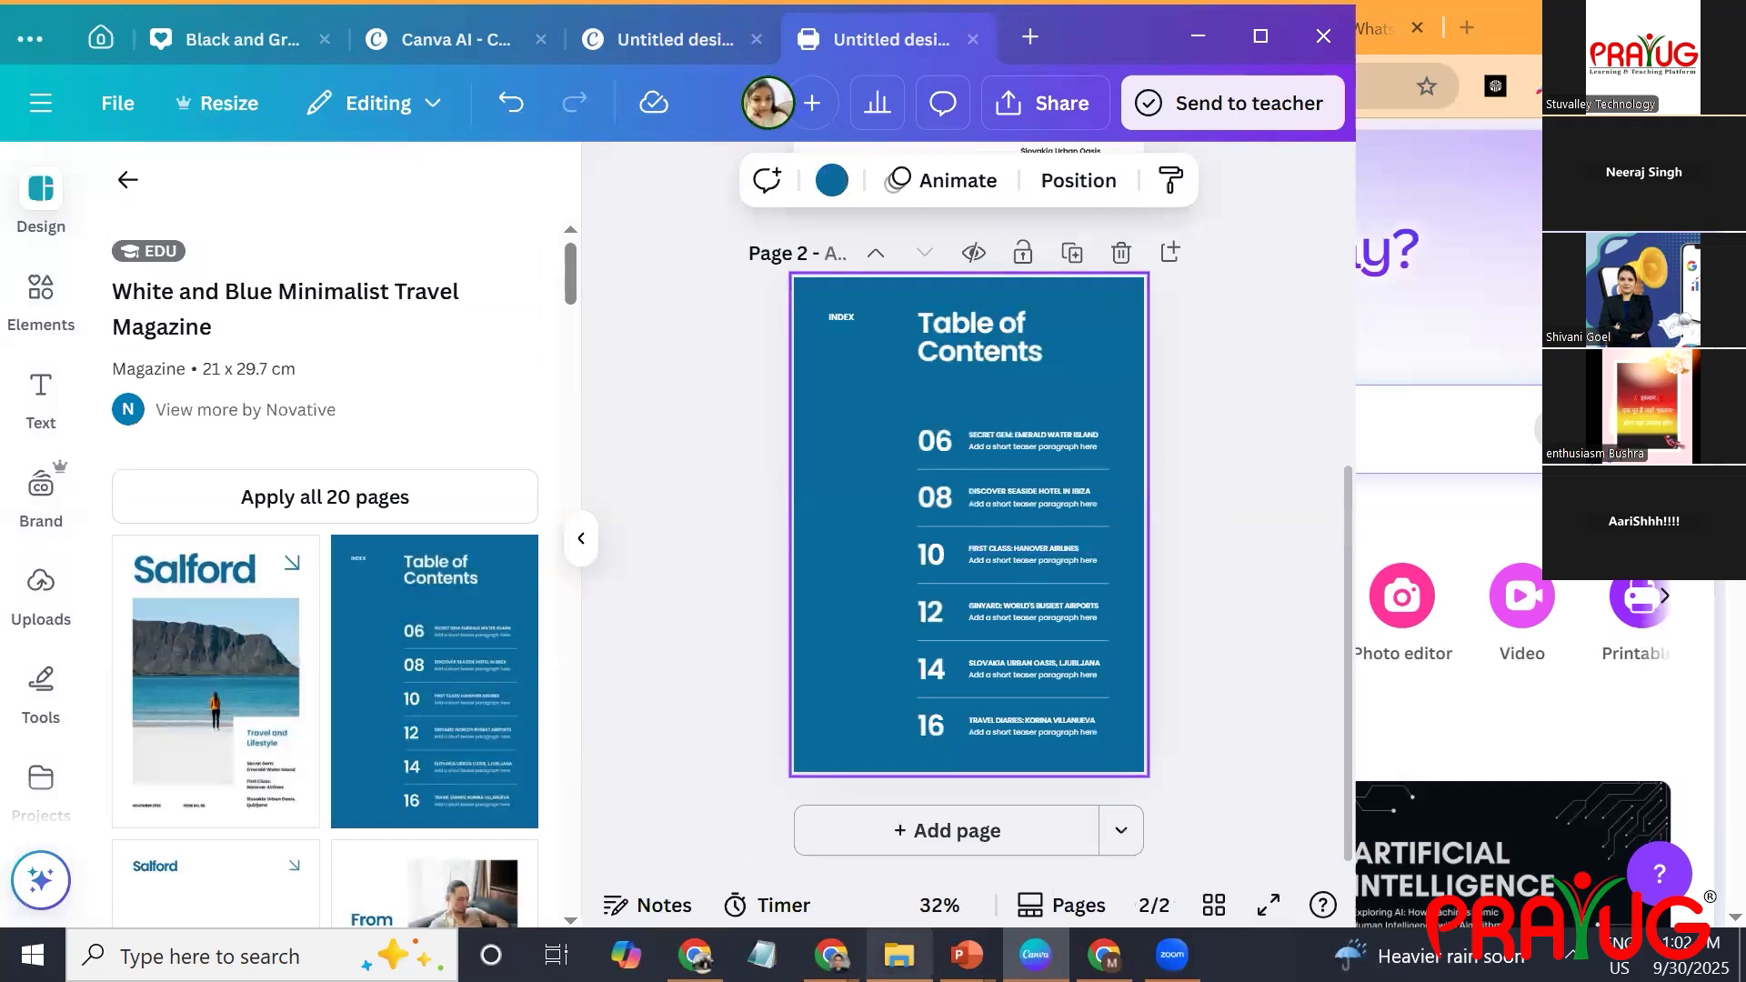
{"action": "left_click", "coordinate": [844, 829]}
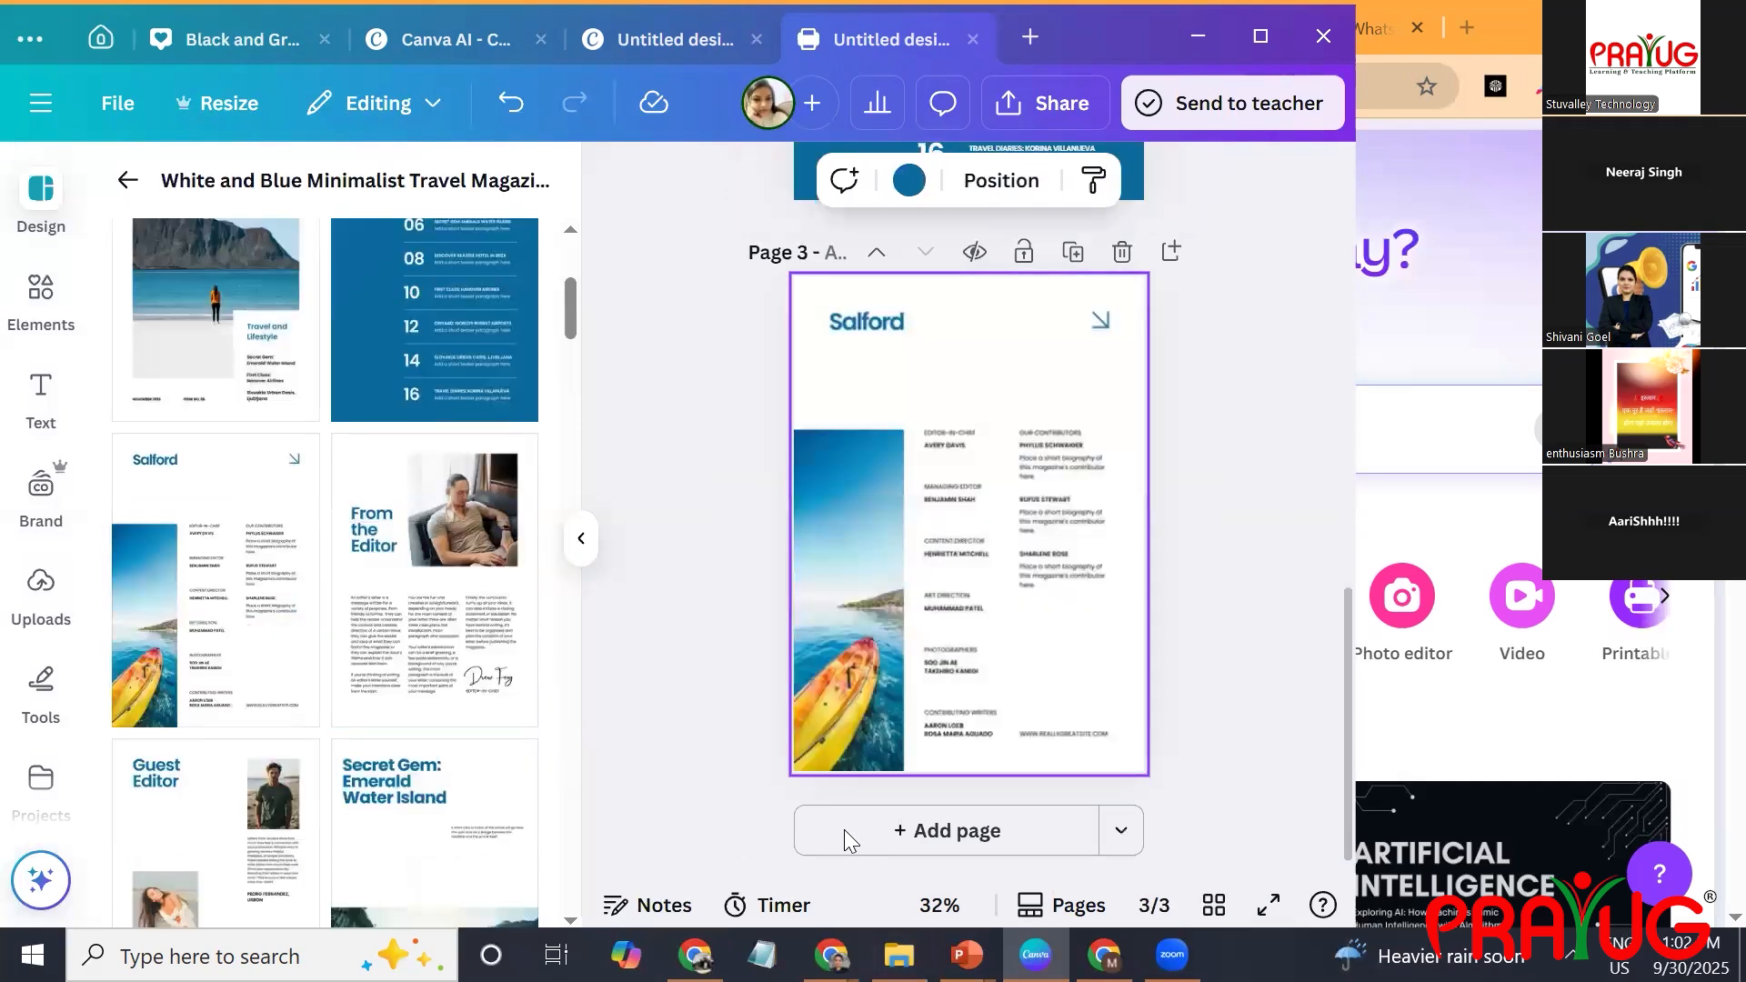
{"action": "left_click", "coordinate": [971, 837]}
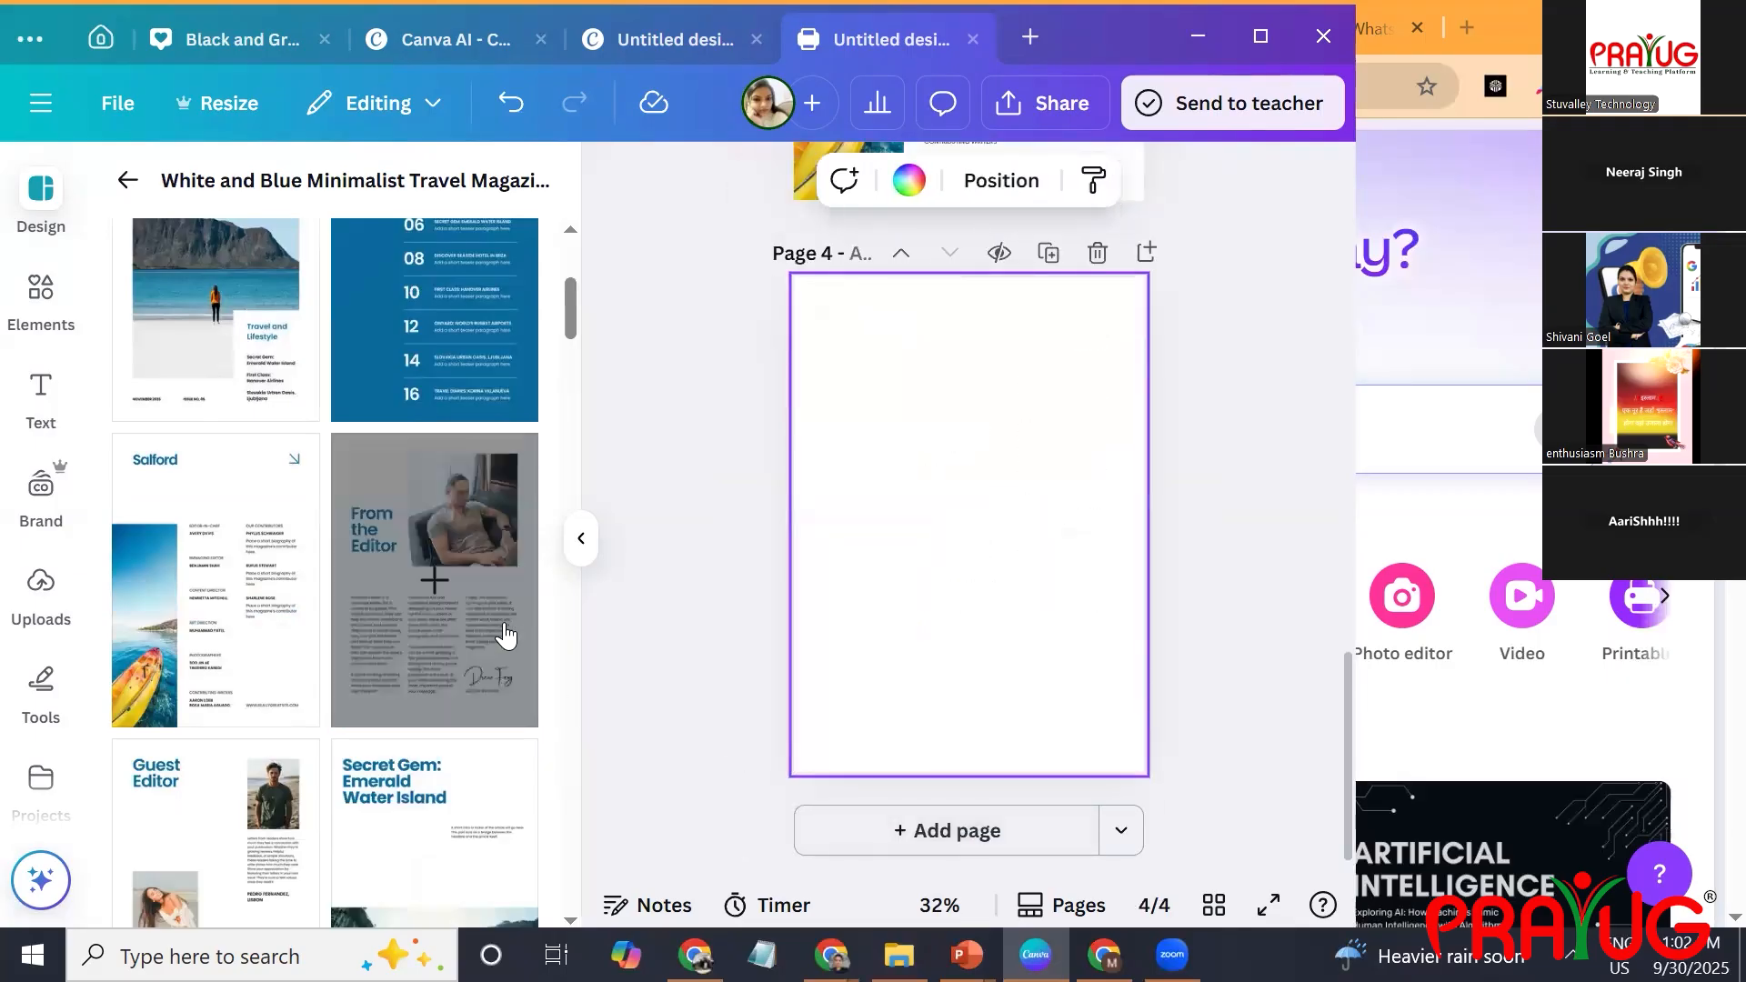
{"action": "left_click", "coordinate": [462, 641]}
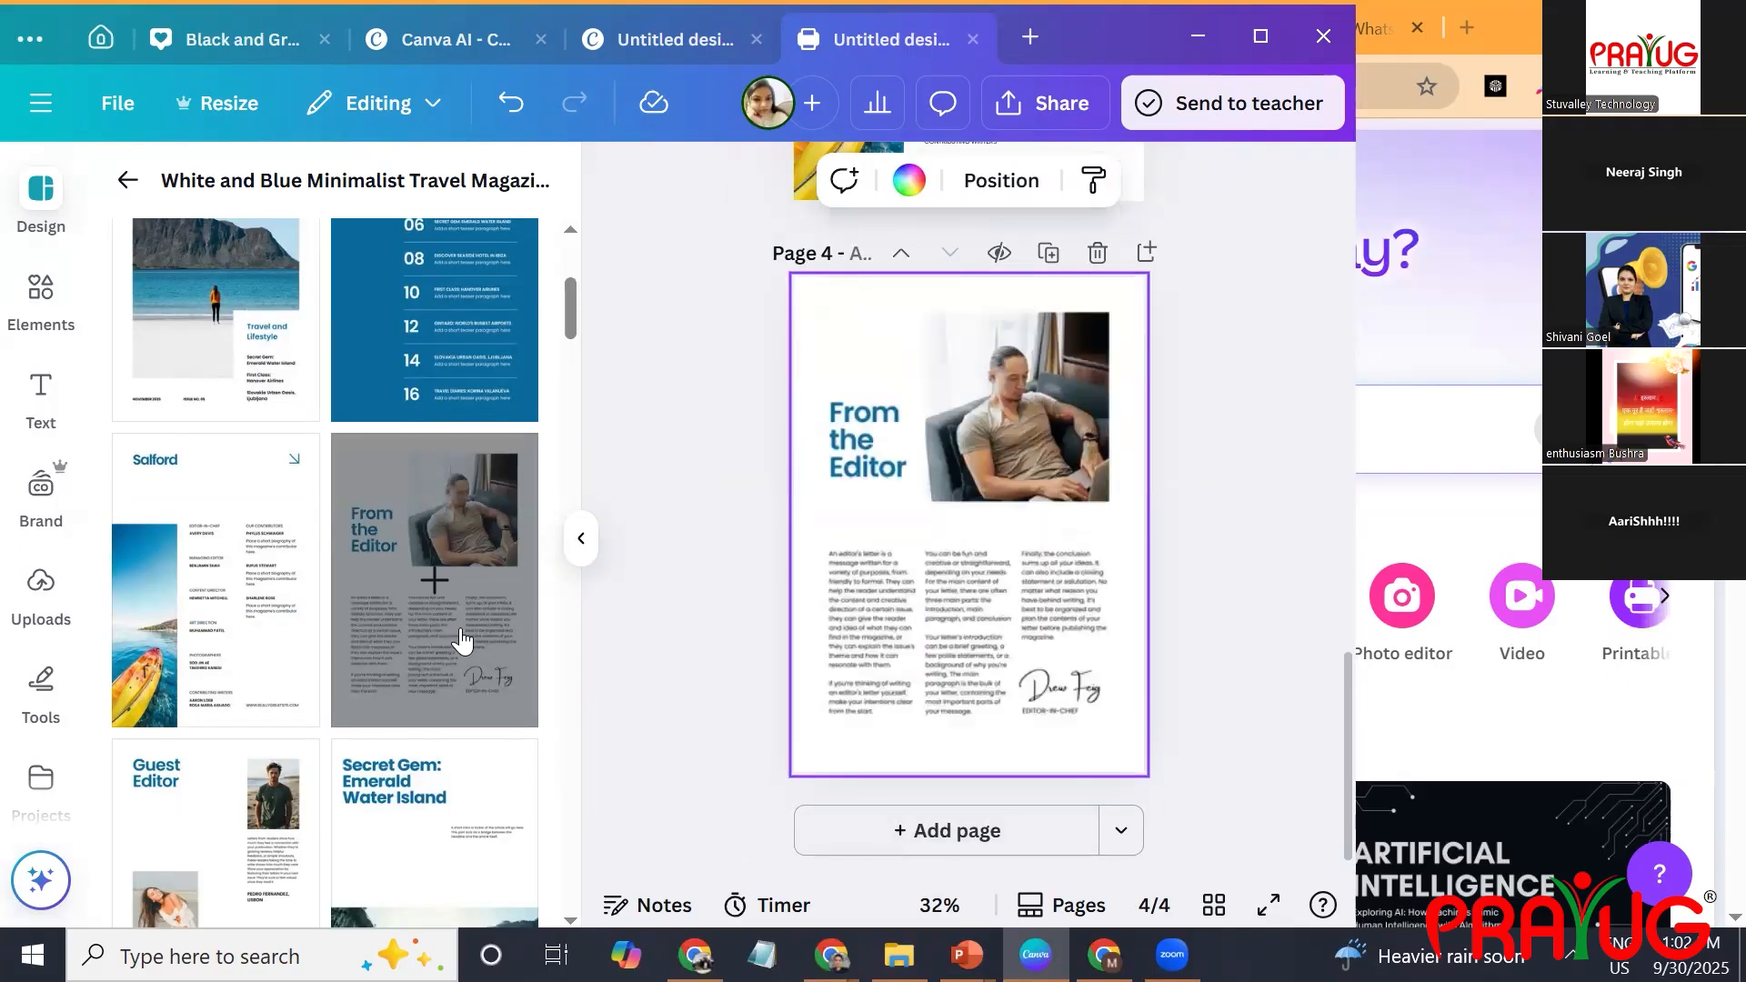
Add a fifth page and apply the Keithston cover of the Ivory and Black Minimalist Magazine template to it.
{"action": "left_click", "coordinate": [846, 829]}
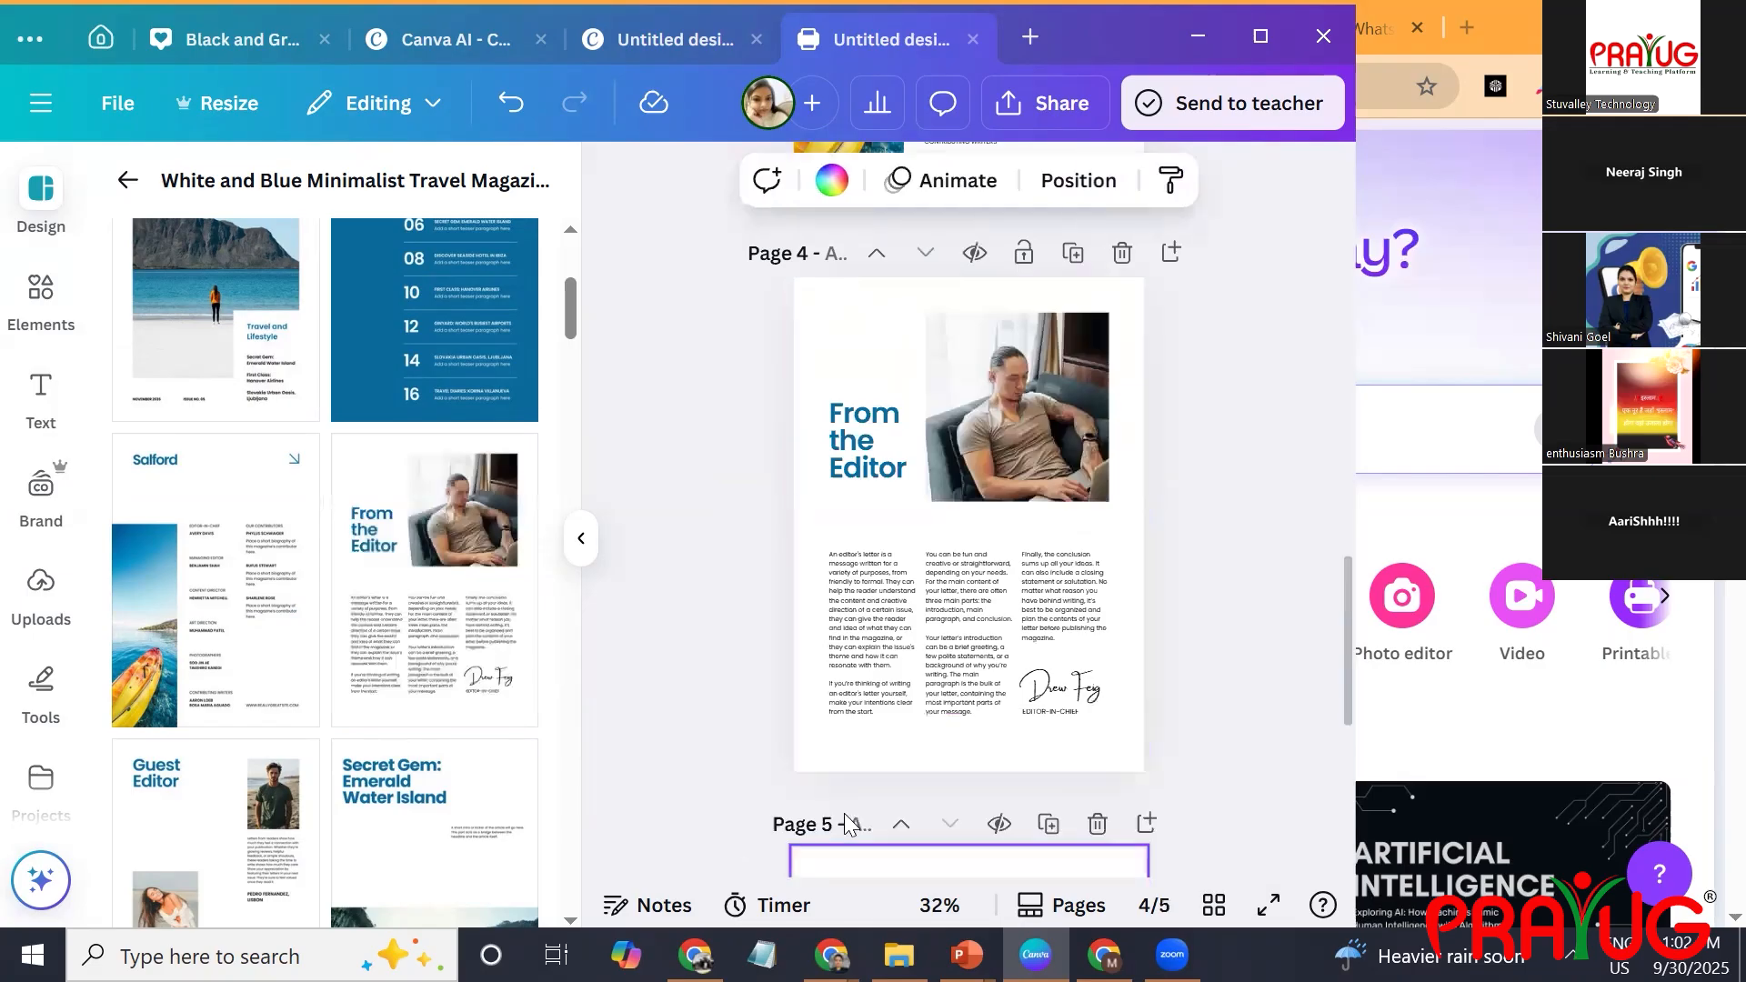
{"action": "scroll", "coordinate": [364, 582], "scroll_direction": "down", "scroll_amount": 5}
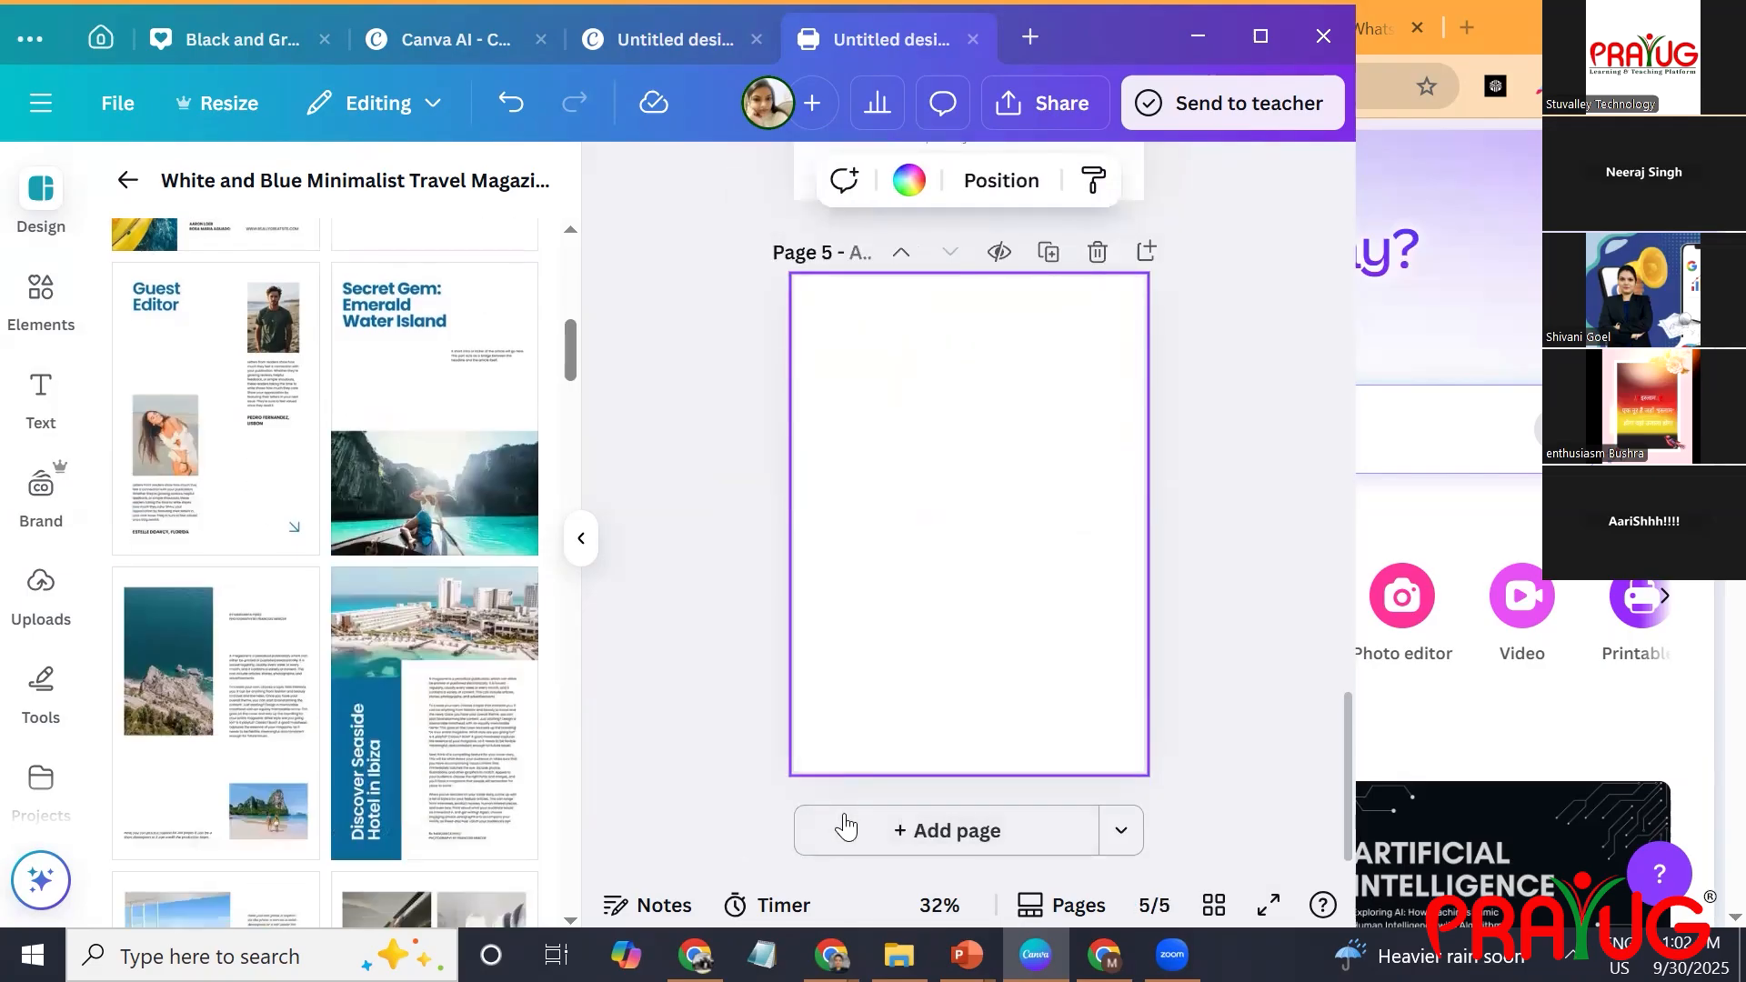
{"action": "scroll", "coordinate": [364, 582], "scroll_direction": "down", "scroll_amount": 4}
{"action": "scroll", "coordinate": [364, 582], "scroll_direction": "down", "scroll_amount": 8}
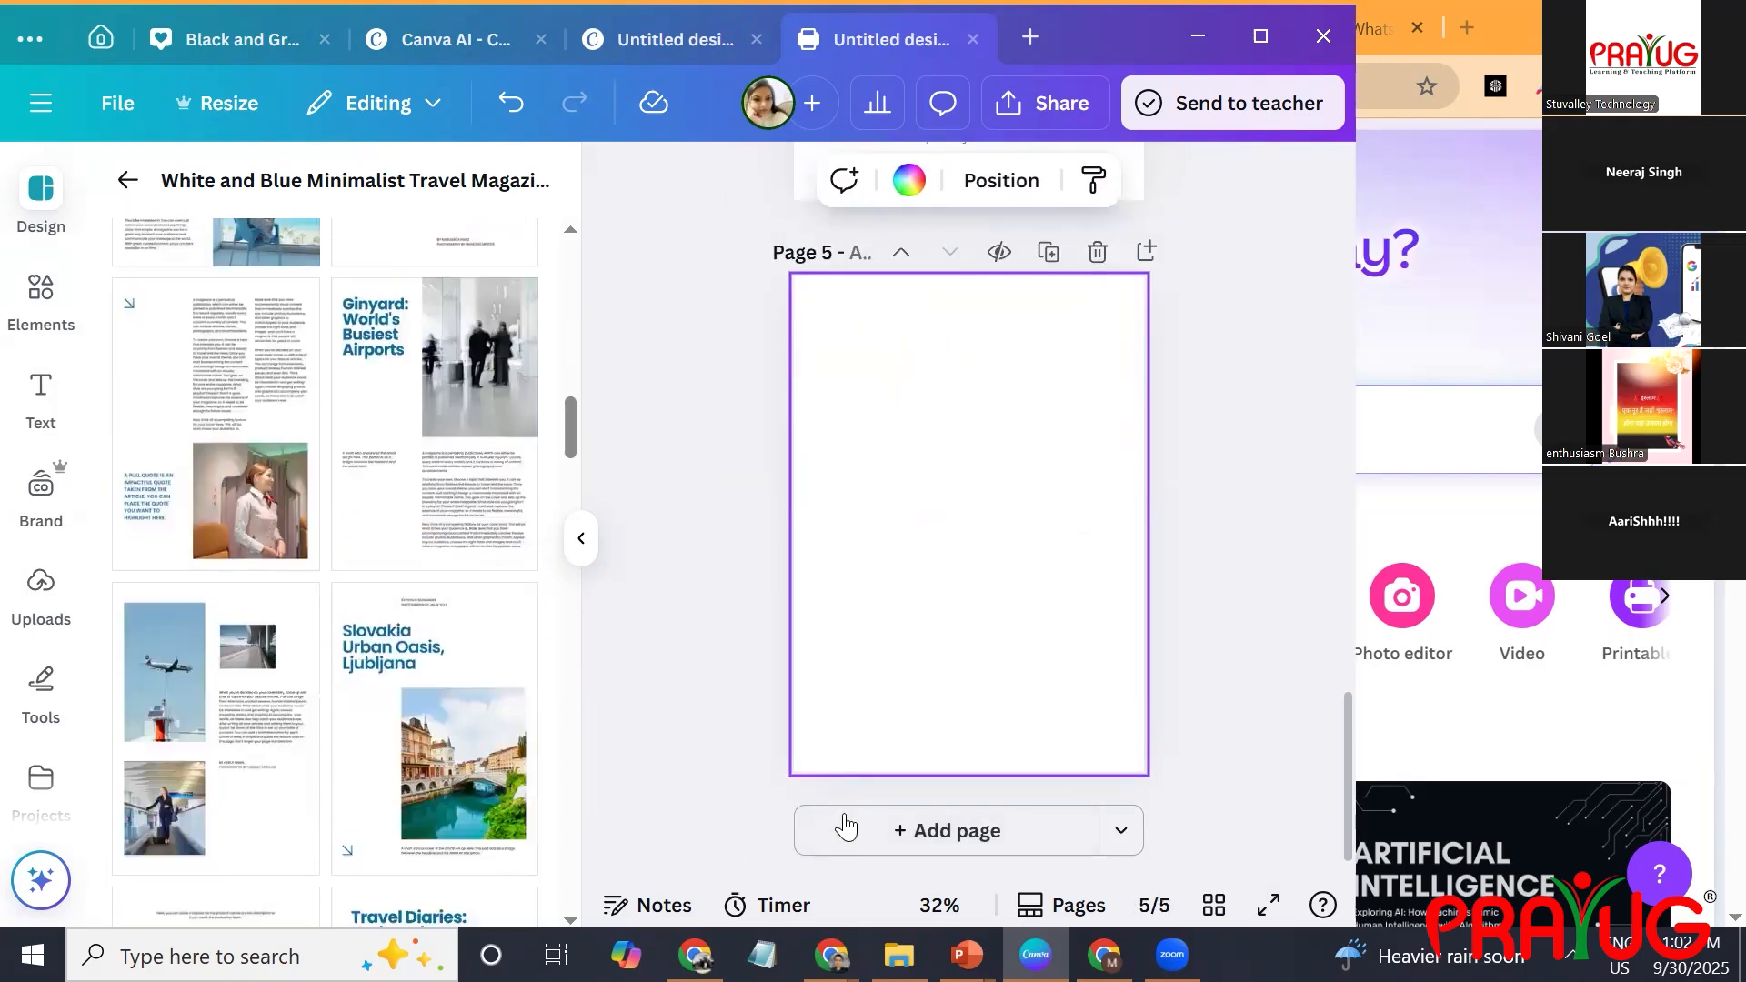
{"action": "scroll", "coordinate": [364, 582], "scroll_direction": "down", "scroll_amount": 6}
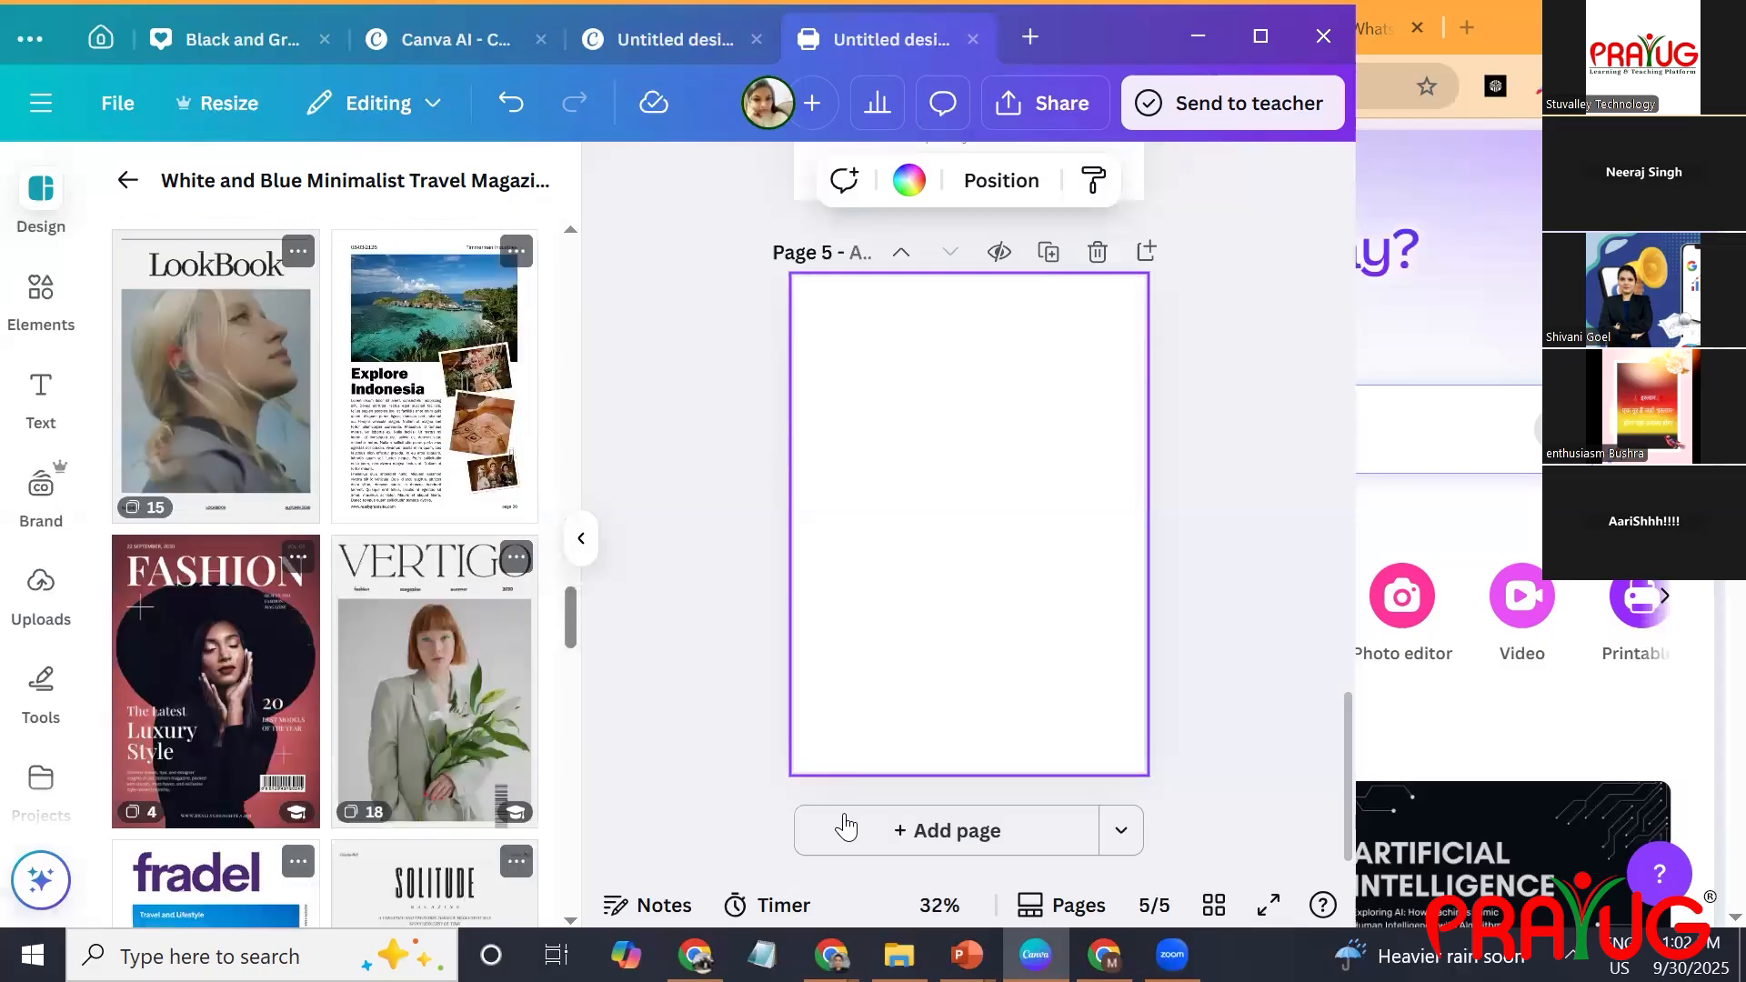
{"action": "scroll", "coordinate": [364, 582], "scroll_direction": "up", "scroll_amount": 3}
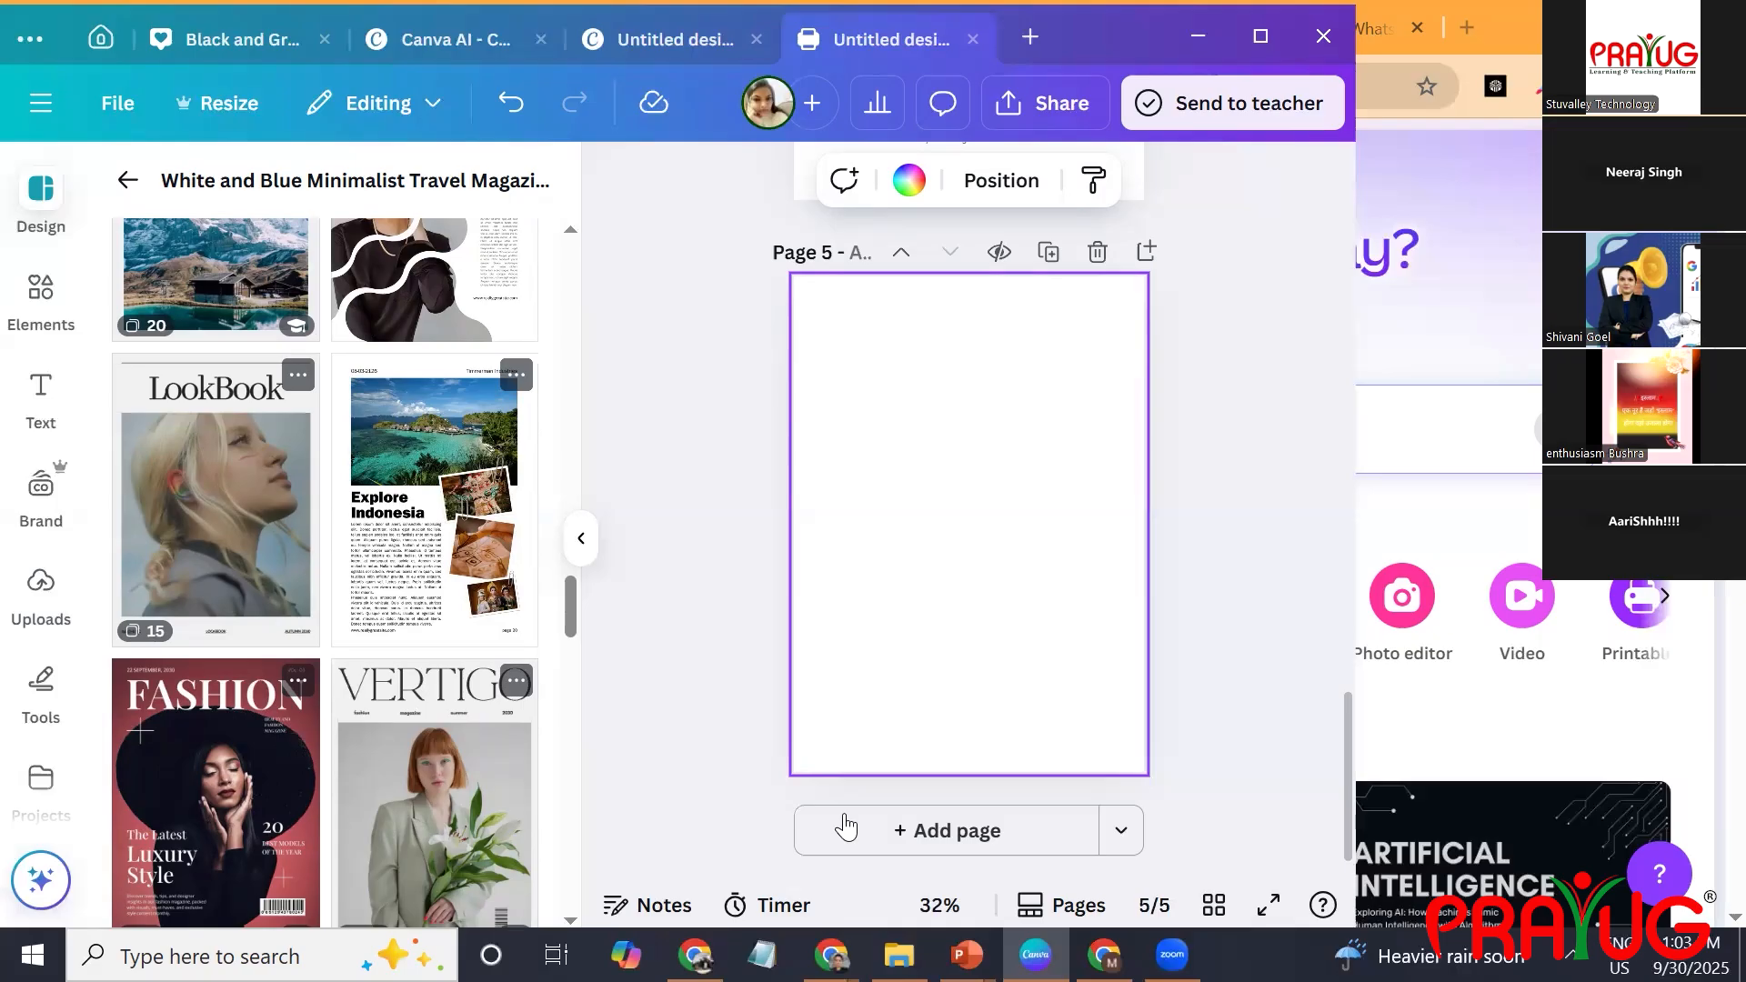
{"action": "scroll", "coordinate": [325, 582], "scroll_direction": "up", "scroll_amount": 3}
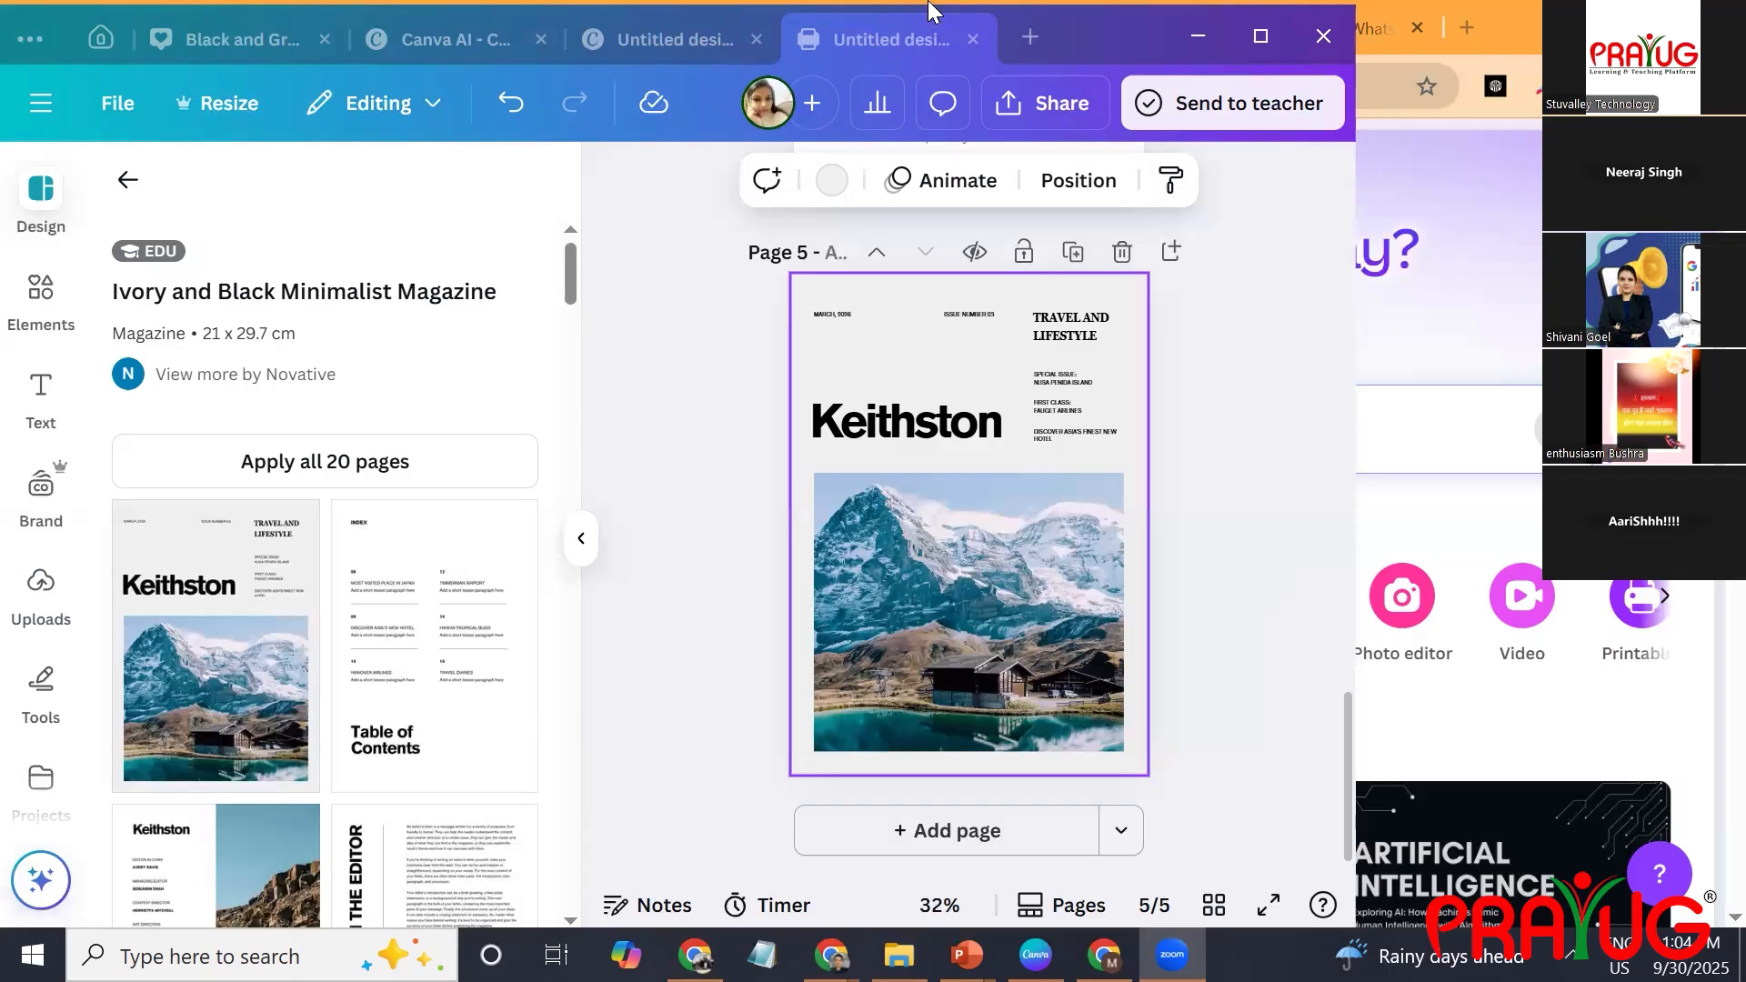
Minimize the magazine design, switch to a maximized blank Notepad window and write "Website Banner" as the first entry.
{"action": "left_click", "coordinate": [1195, 36]}
{"action": "left_click", "coordinate": [763, 955]}
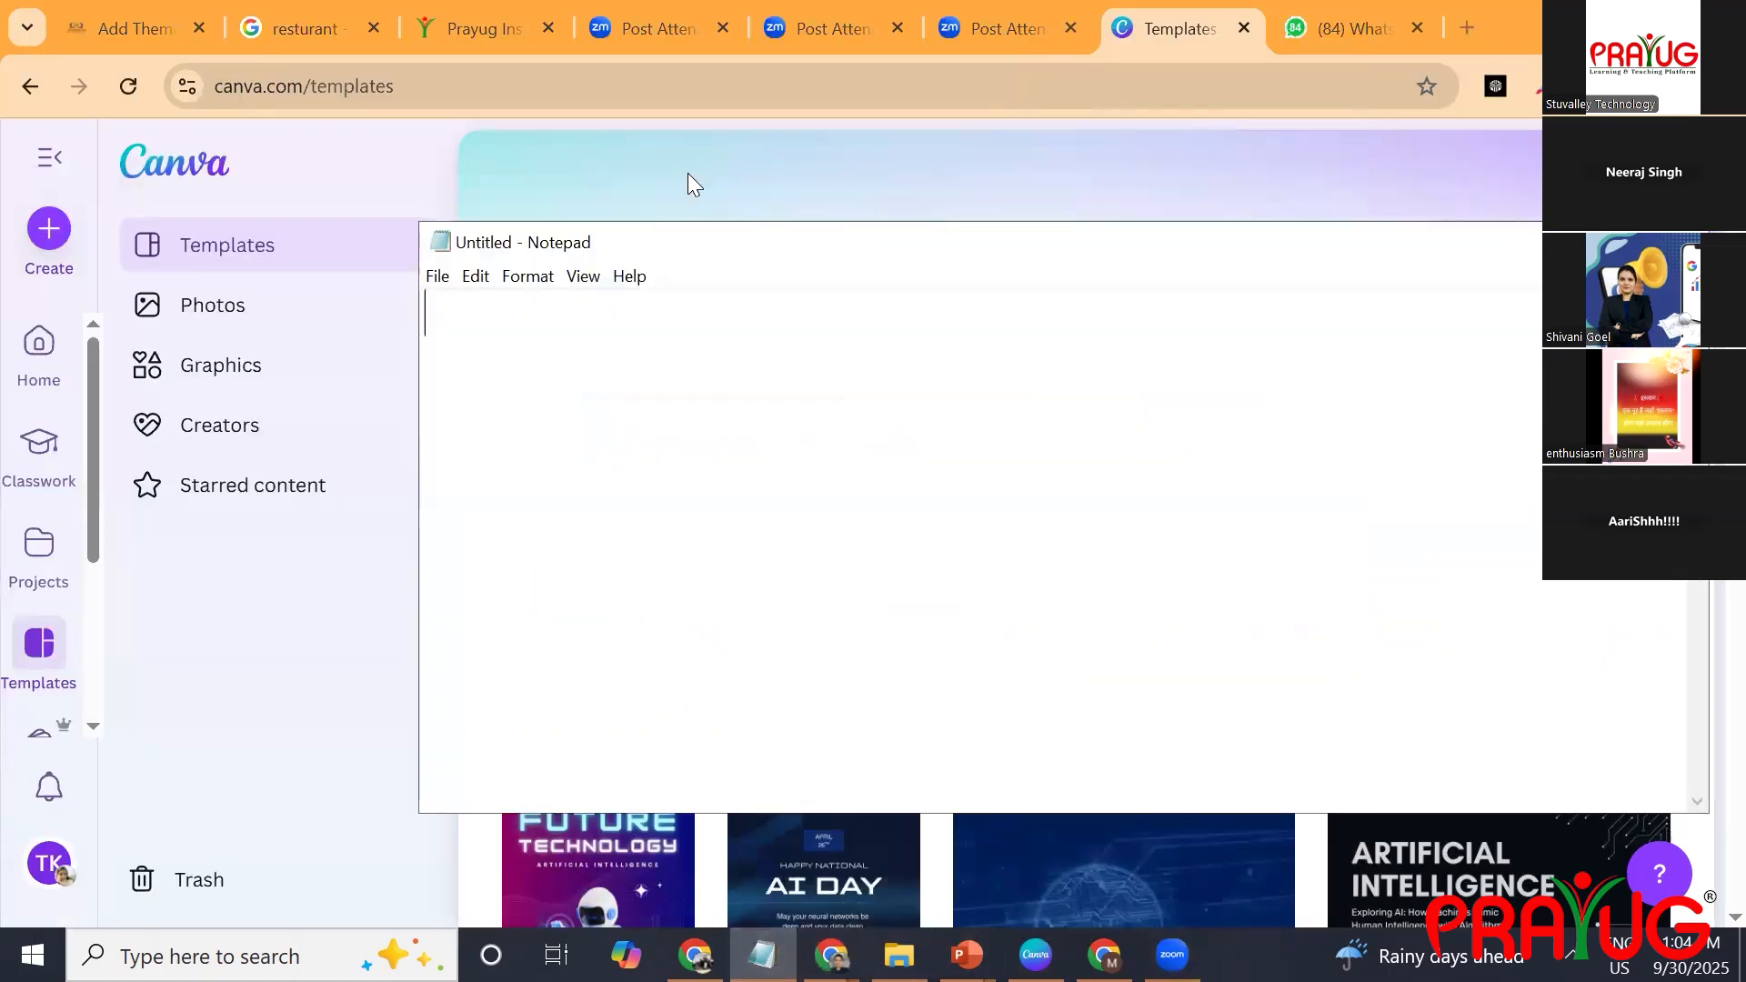
{"action": "key", "text": "super+Up"}
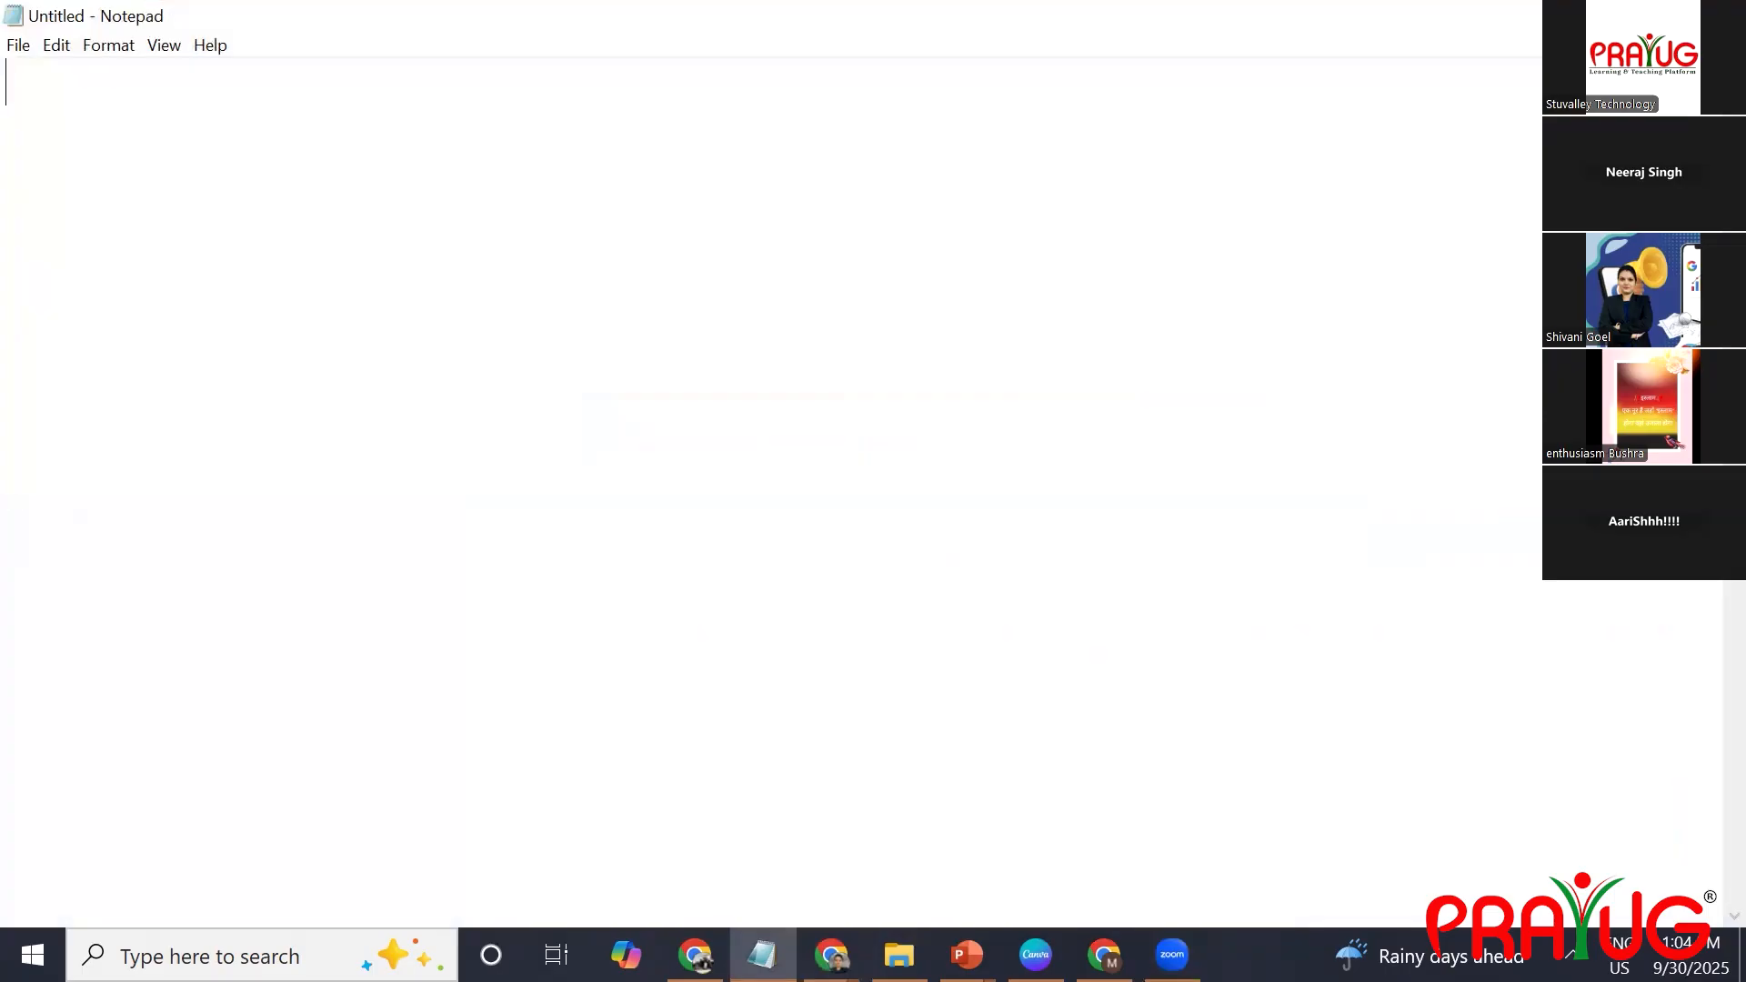
{"action": "type", "text": "Web"}
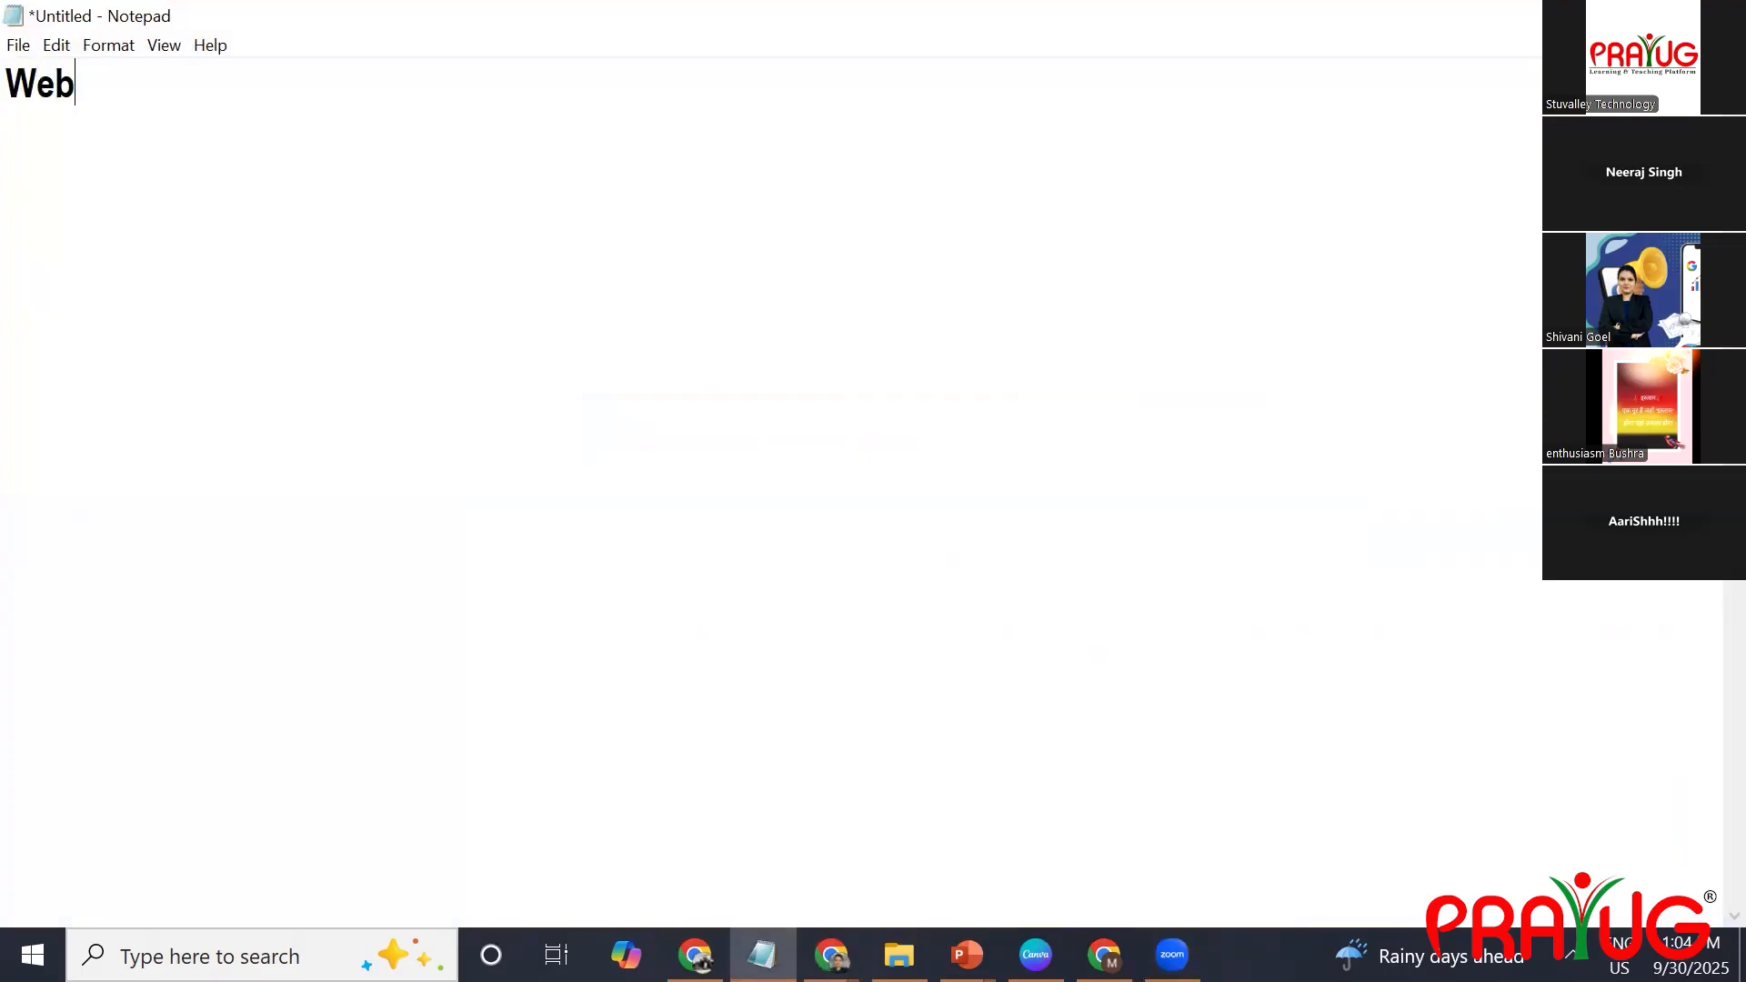
{"action": "type", "text": "site Banner"}
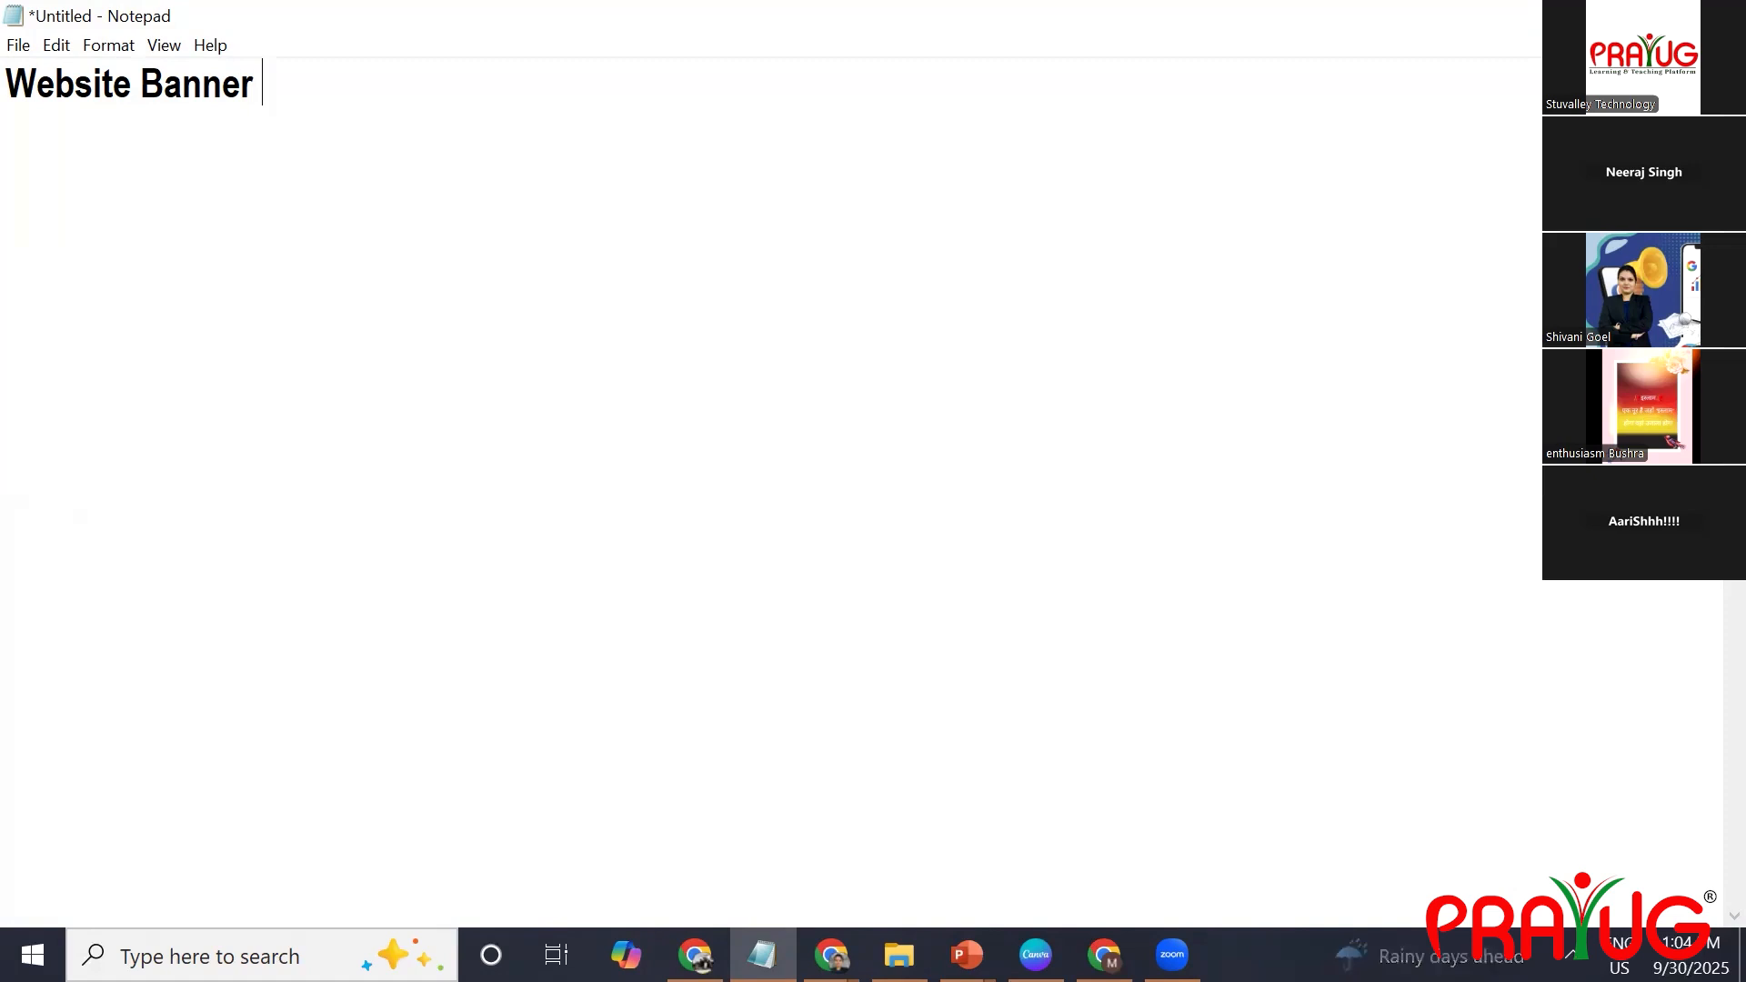
Switch to the Chrome window with the invideo page and open clara.in in a new tab.
{"action": "left_click", "coordinate": [832, 955]}
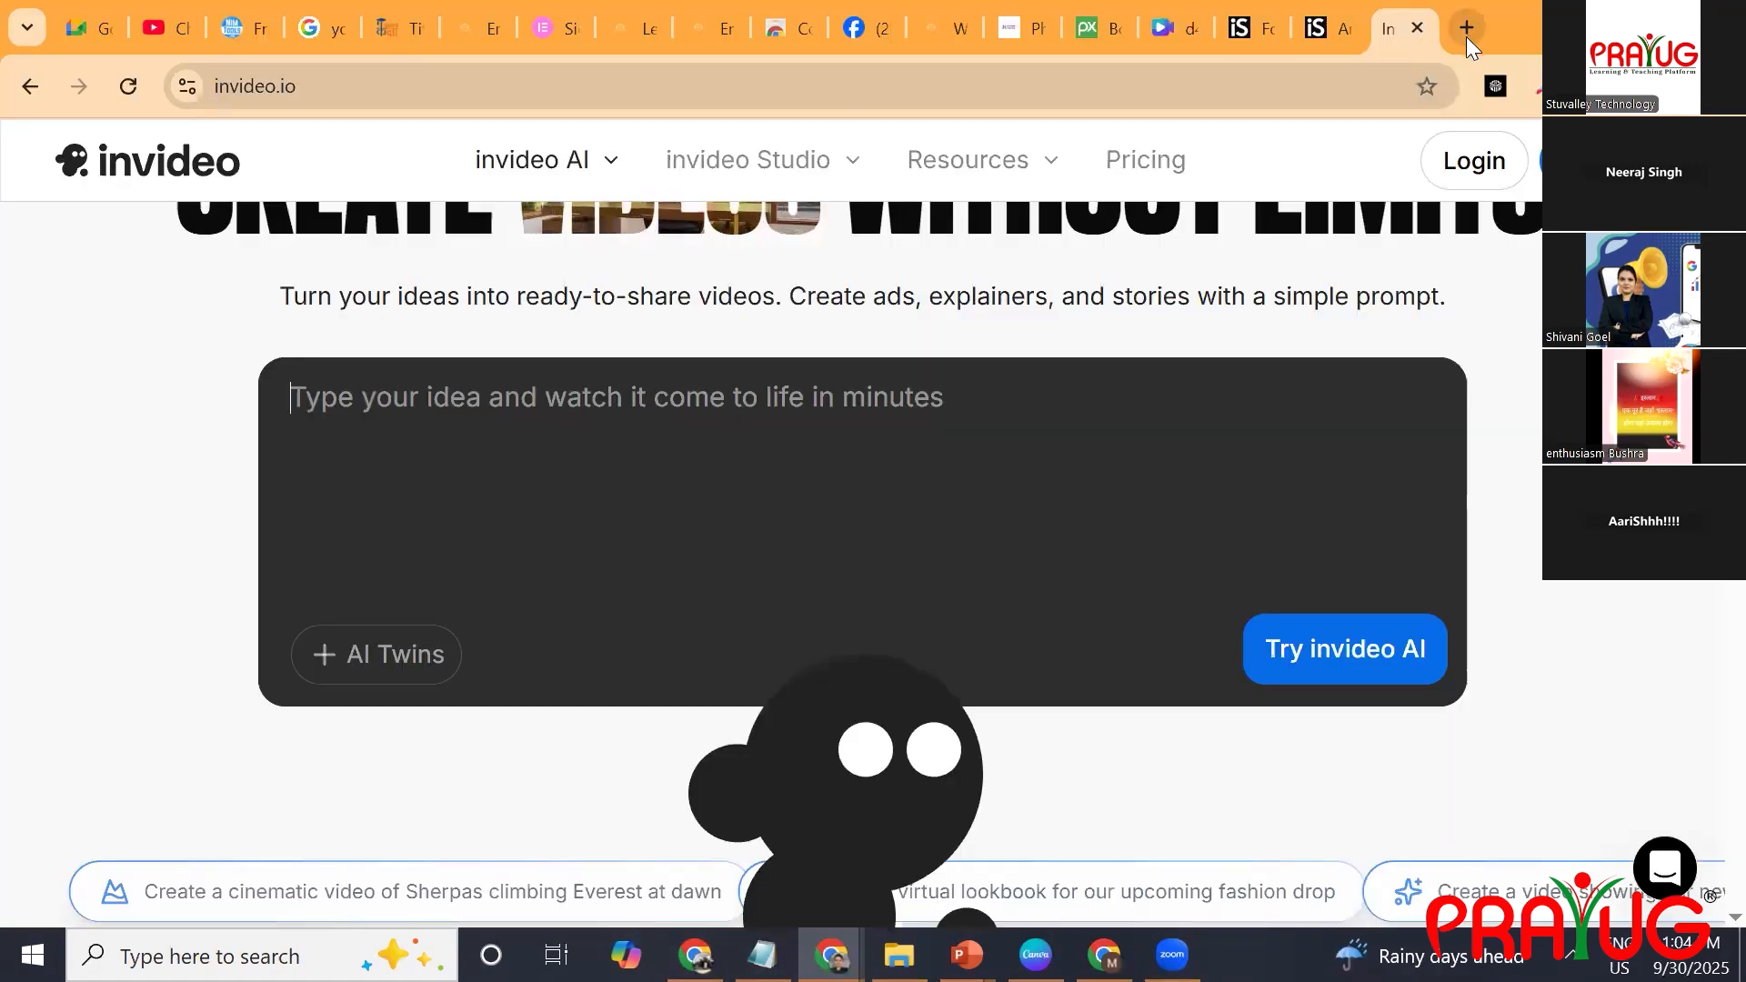
{"action": "left_click", "coordinate": [1467, 34]}
{"action": "type", "text": "clara"}
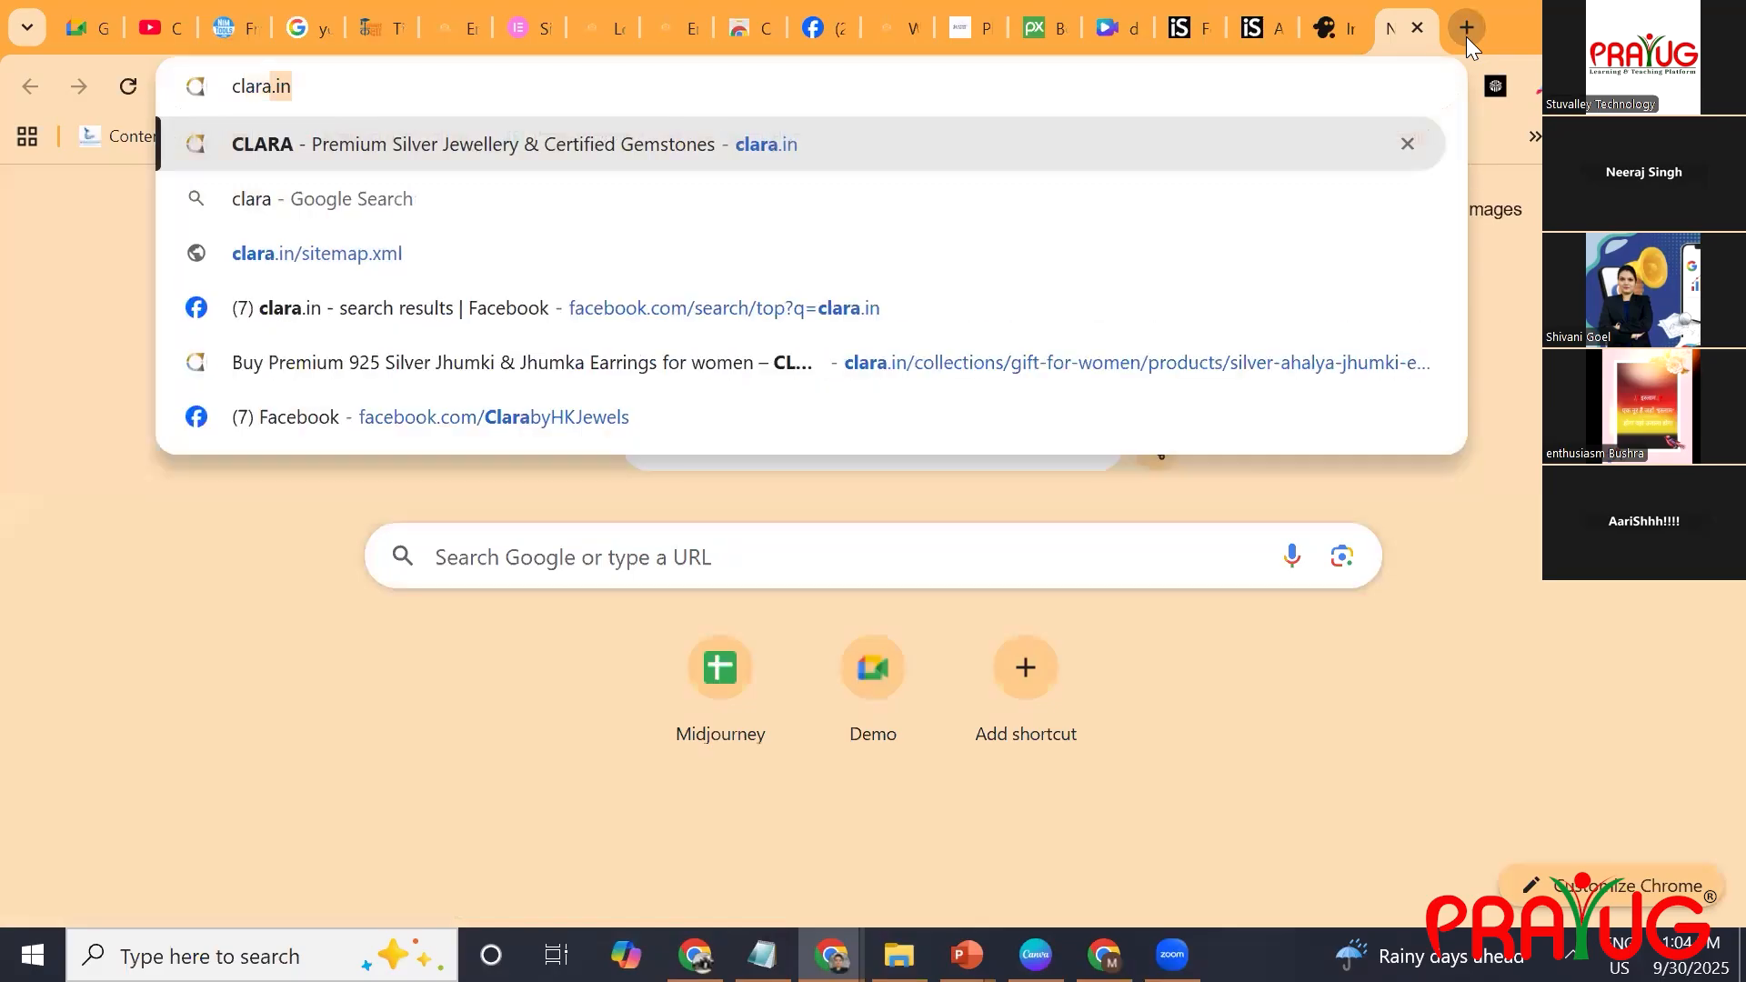
{"action": "key", "text": "Return"}
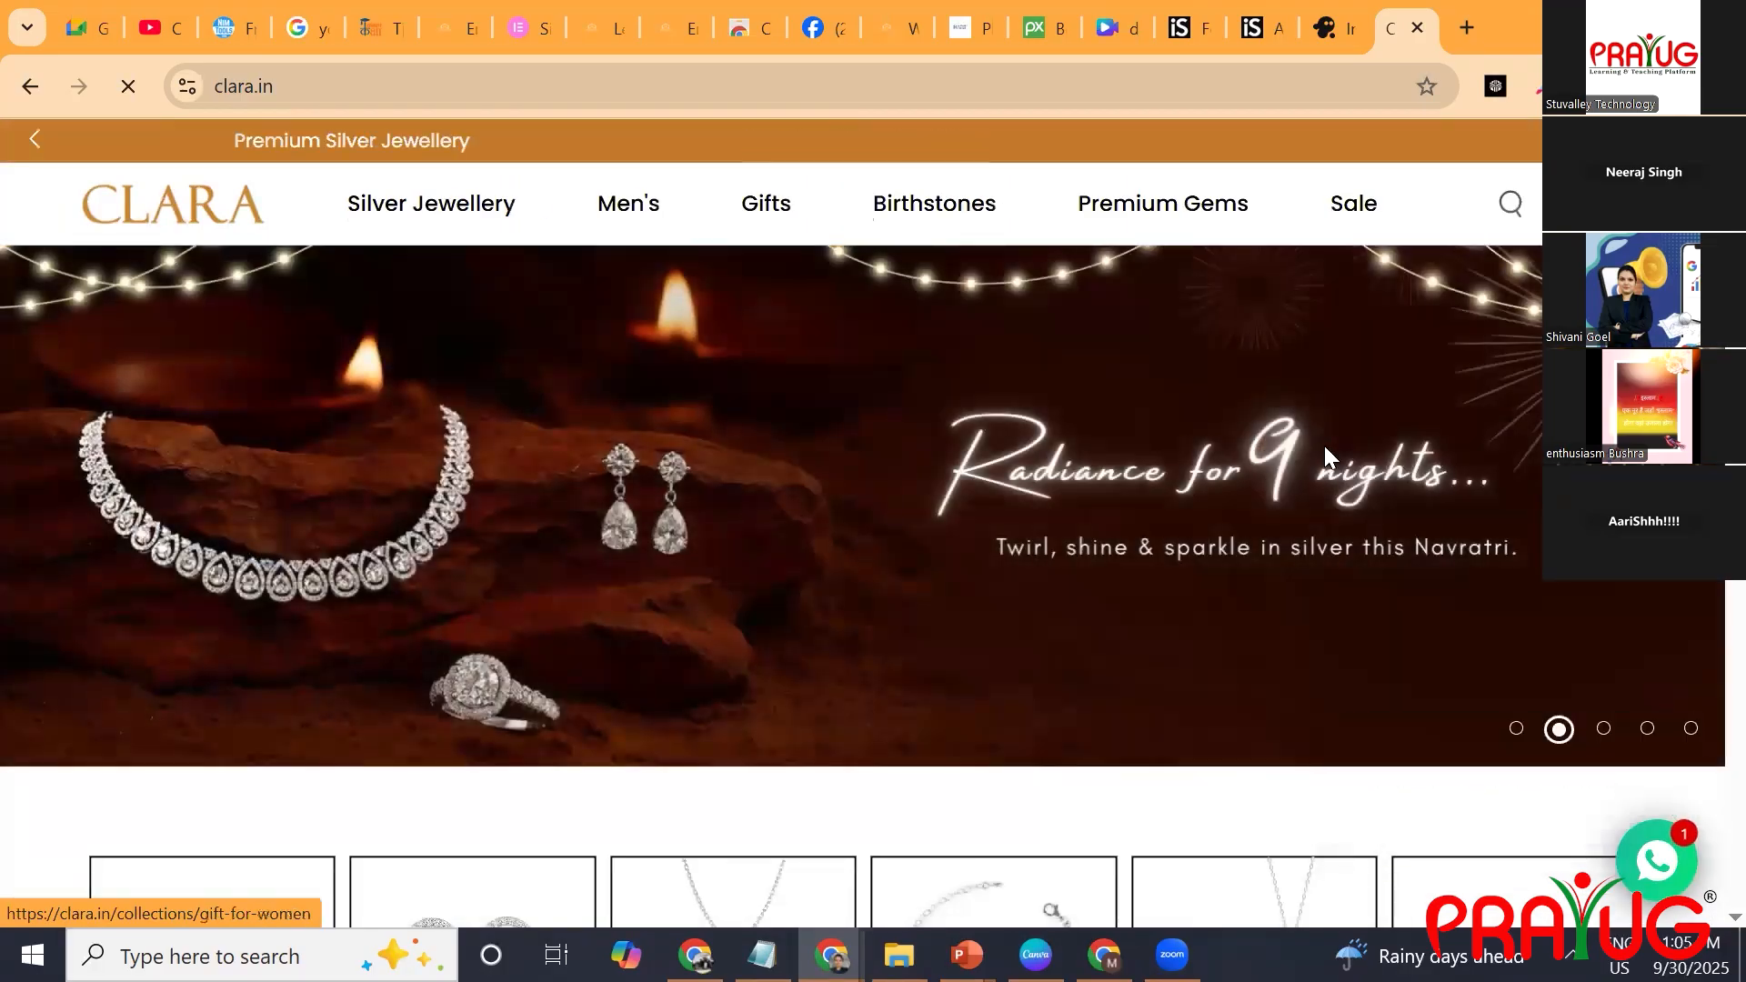
Look through the rotating banner slides on the Clara homepage.
{"action": "left_click", "coordinate": [1326, 458]}
{"action": "key", "text": "alt+Left"}
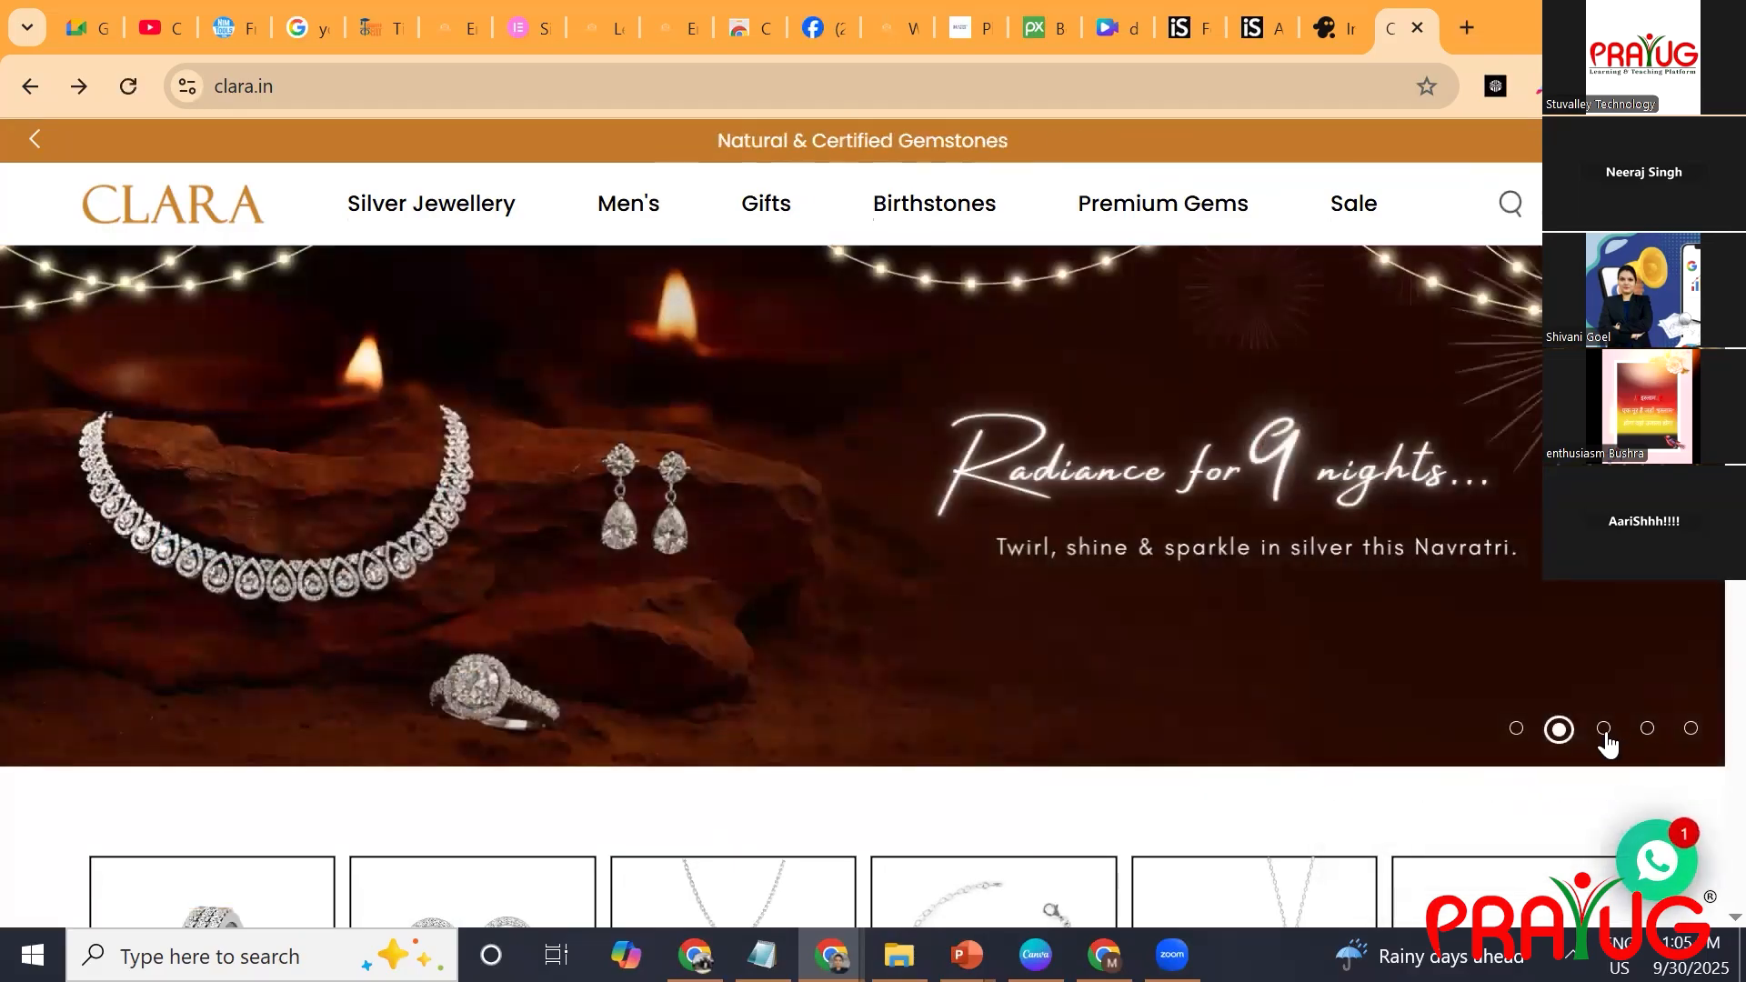
{"action": "left_click", "coordinate": [1605, 729]}
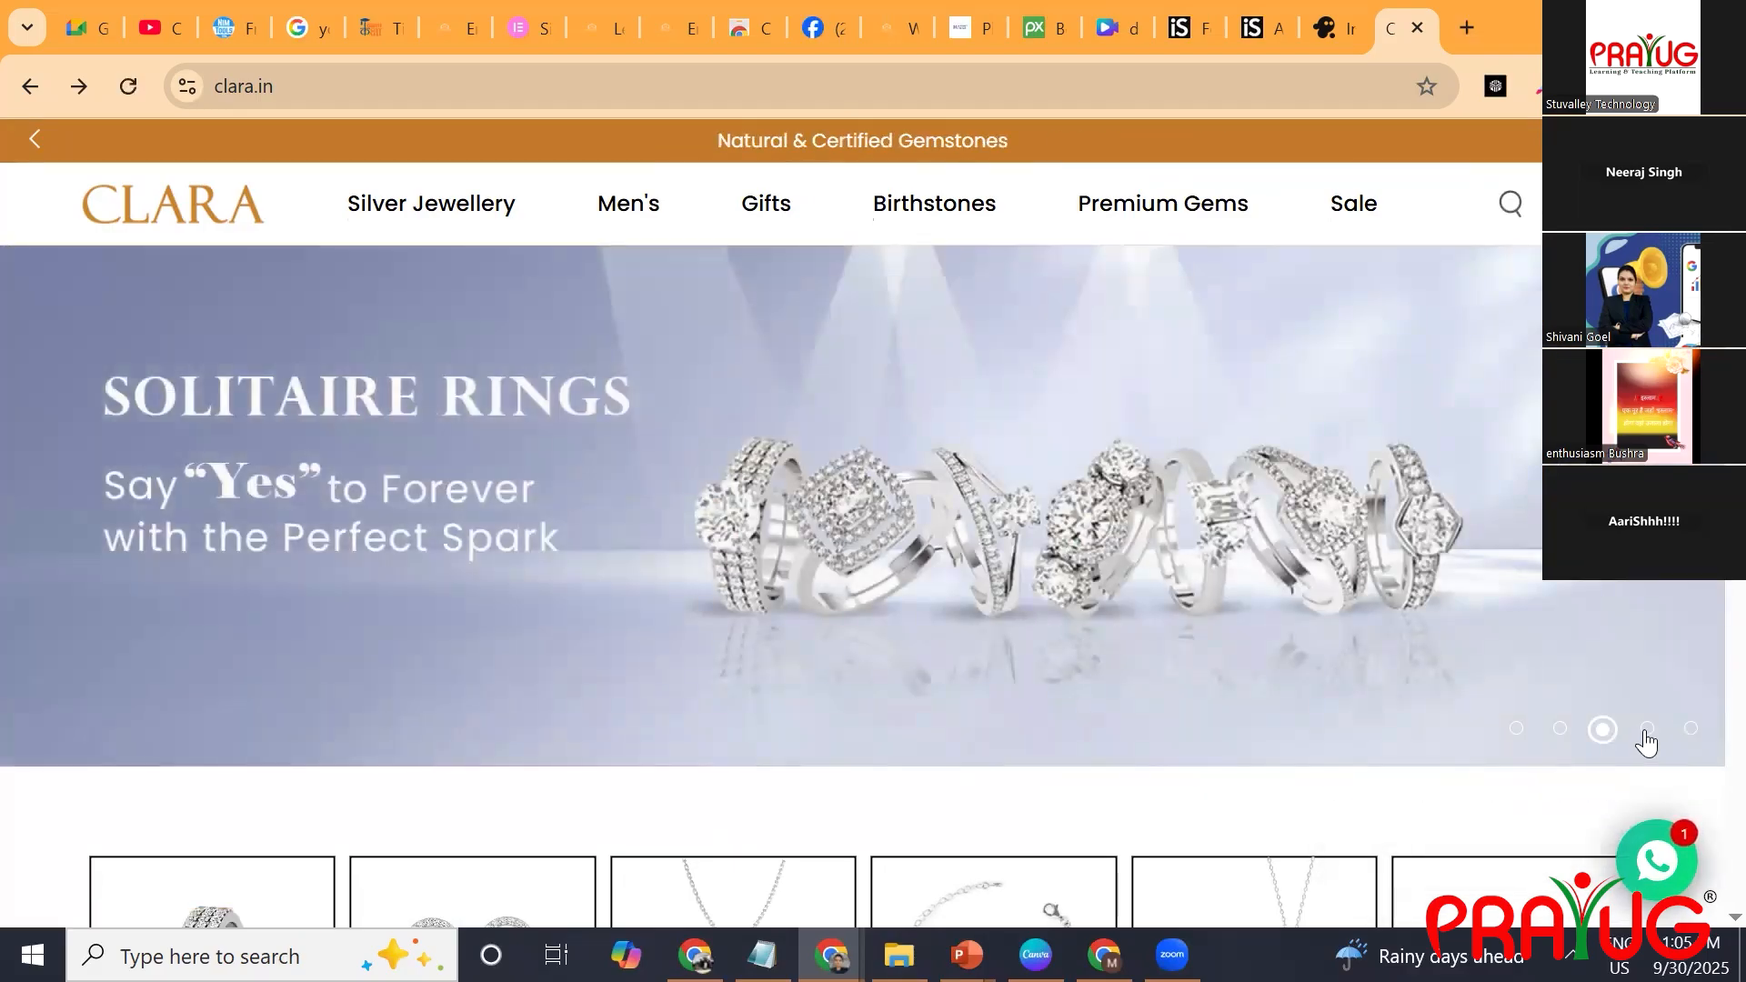
{"action": "left_click", "coordinate": [1647, 730]}
{"action": "left_click", "coordinate": [1691, 731]}
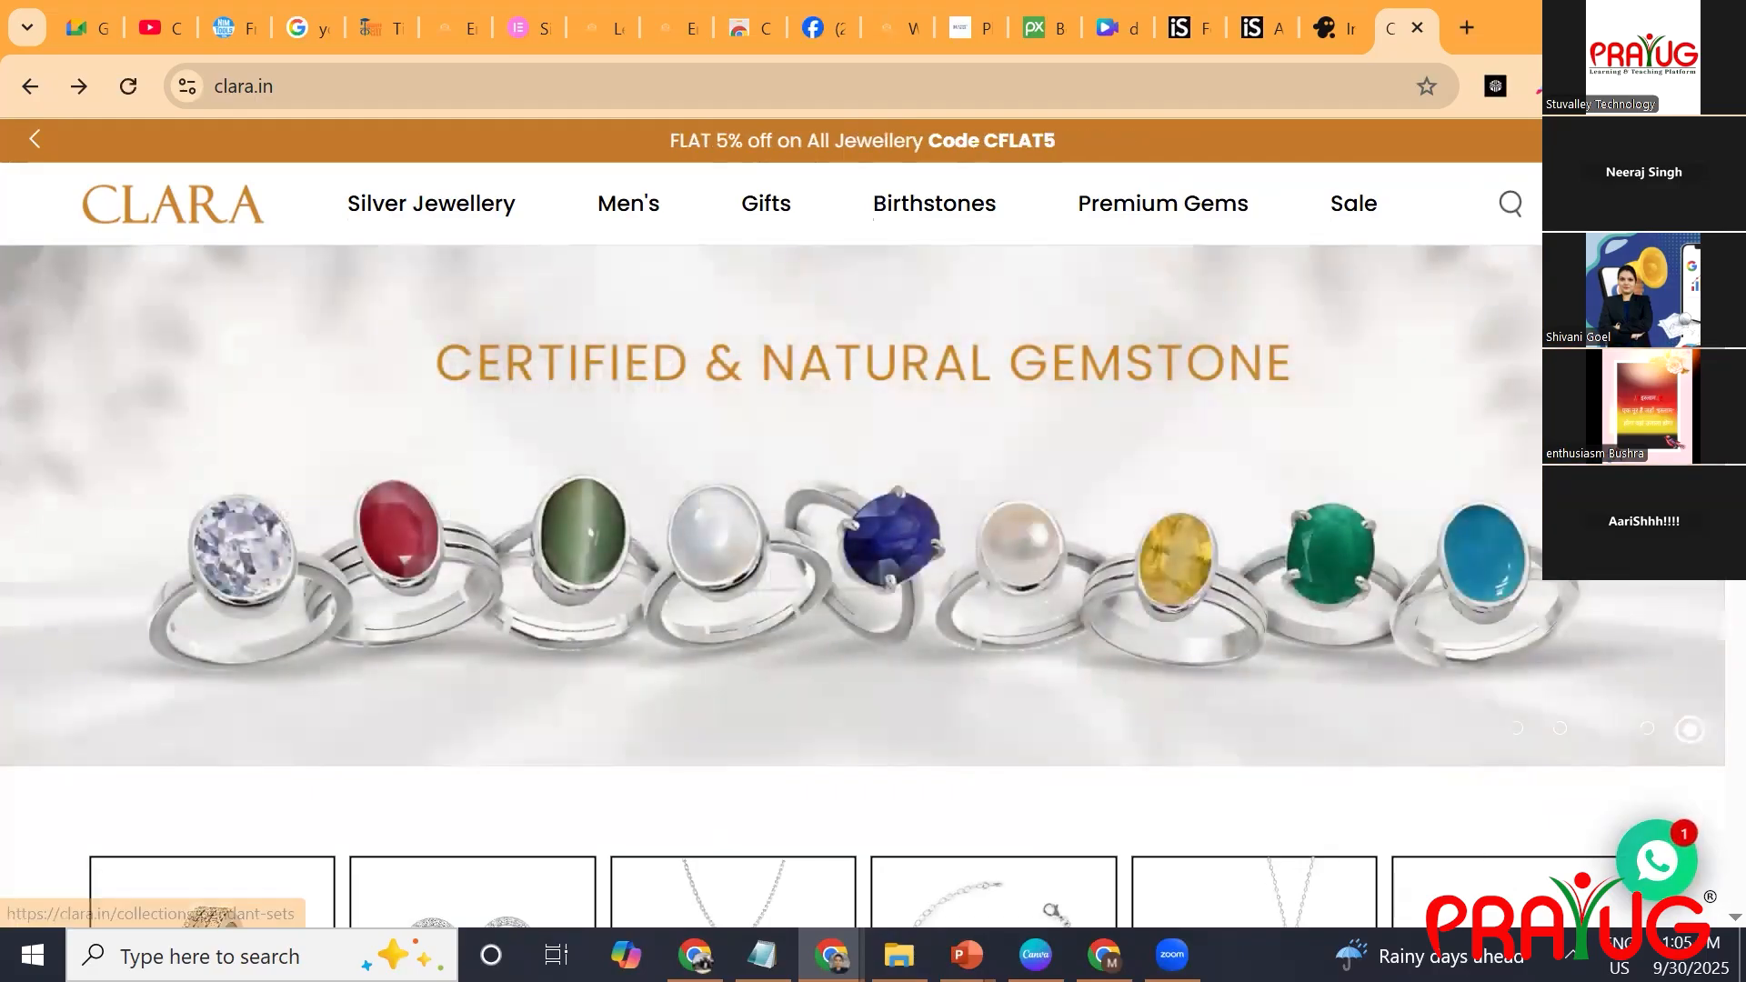
Return to Notepad, make the first entry plural as "Website Banners" and start a new line below it.
{"action": "left_click", "coordinate": [762, 955]}
{"action": "type", "text": "s"}
{"action": "key", "text": "Return"}
{"action": "key", "text": "Return"}
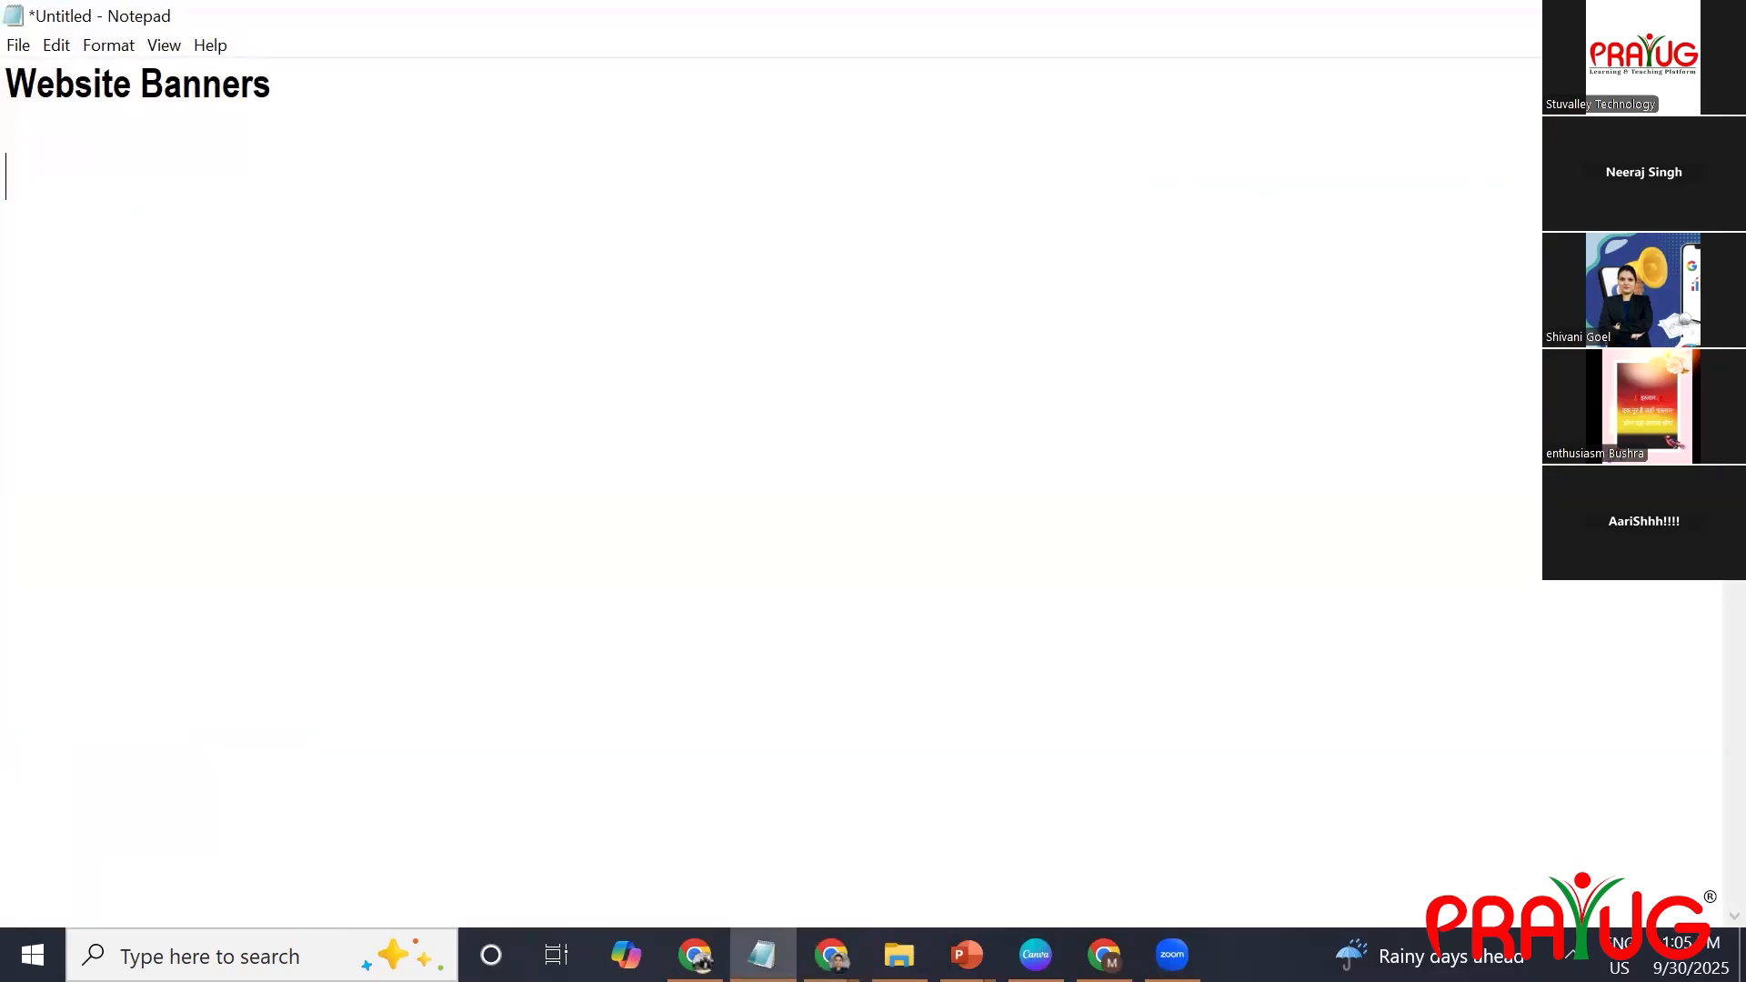
{"action": "key", "text": "BackSpace"}
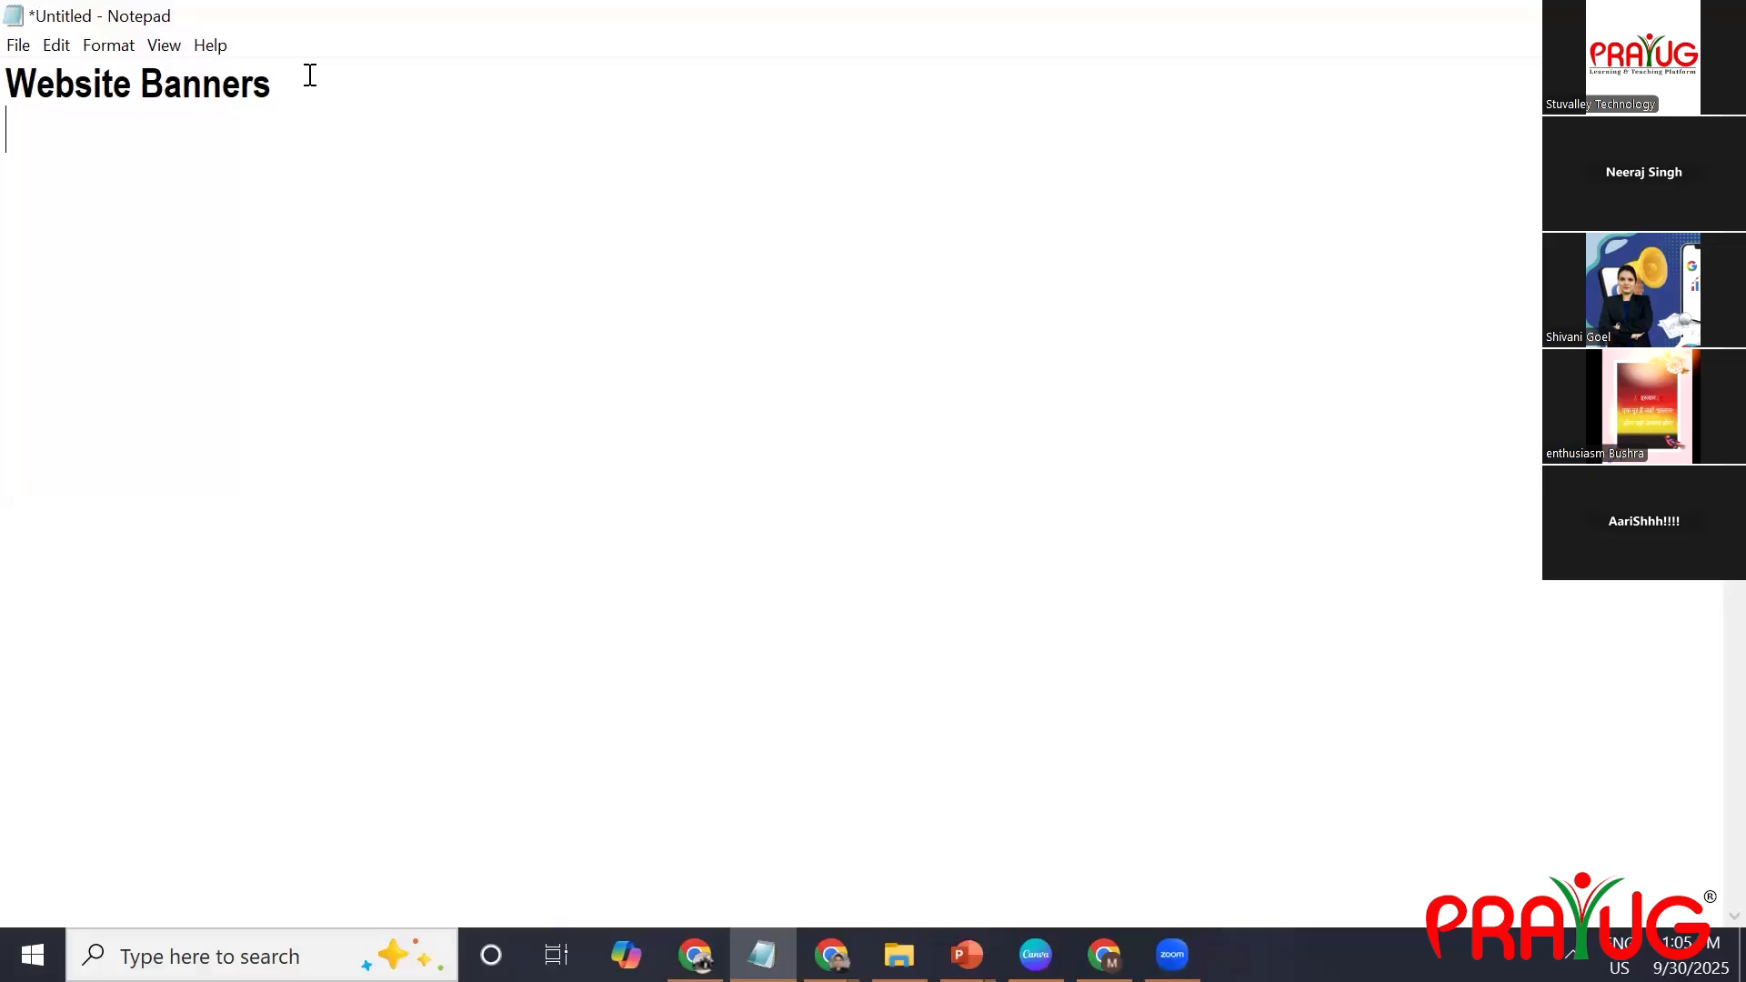
Write "linkedin cover (optional)" on the second line of the list.
{"action": "type", "text": "linked"}
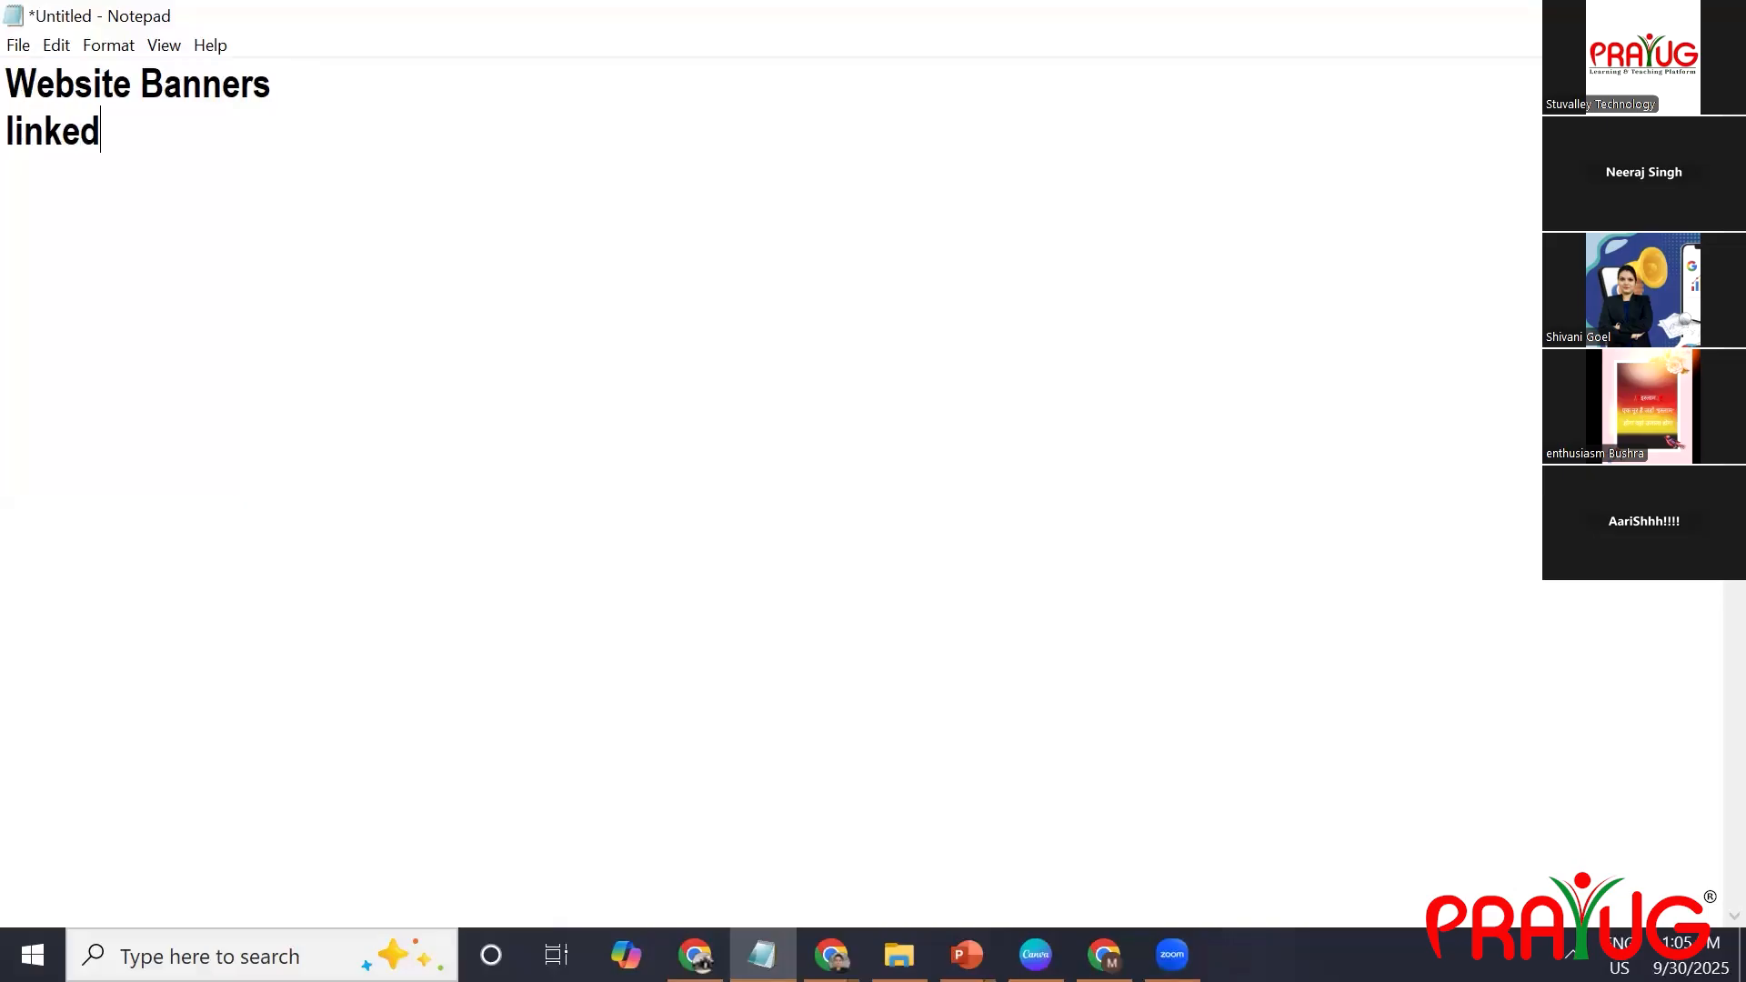
{"action": "type", "text": "in cover"}
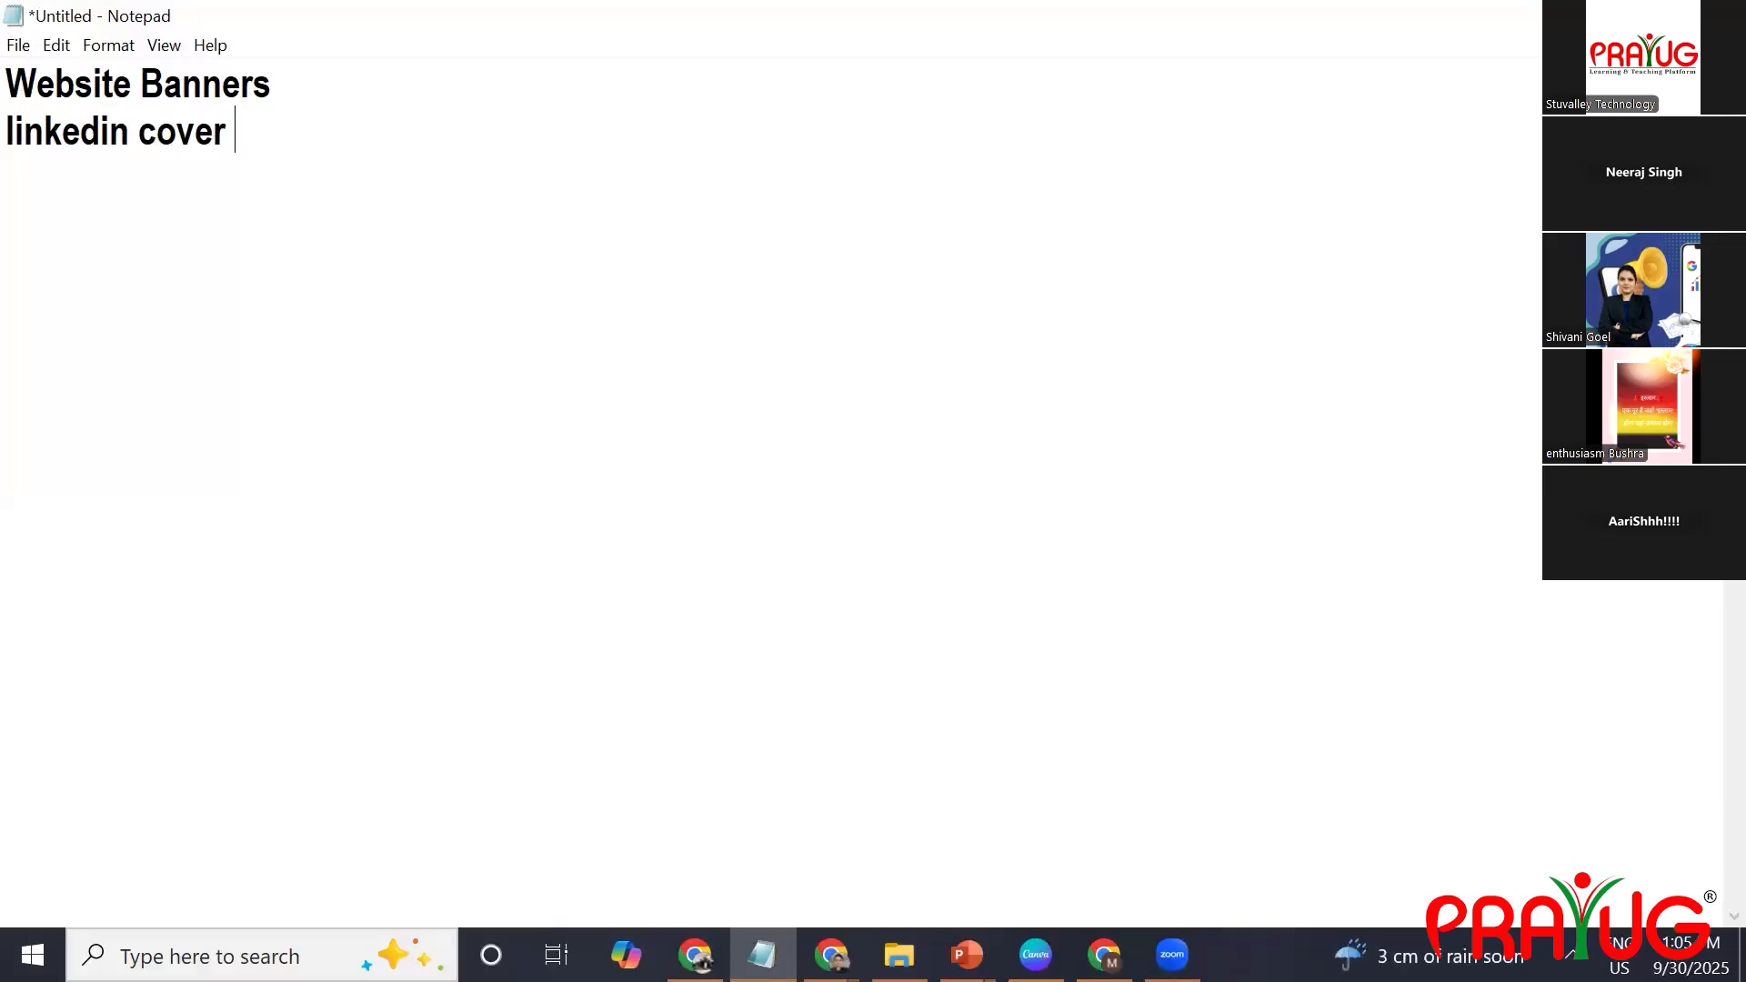
{"action": "type", "text": " (optional"}
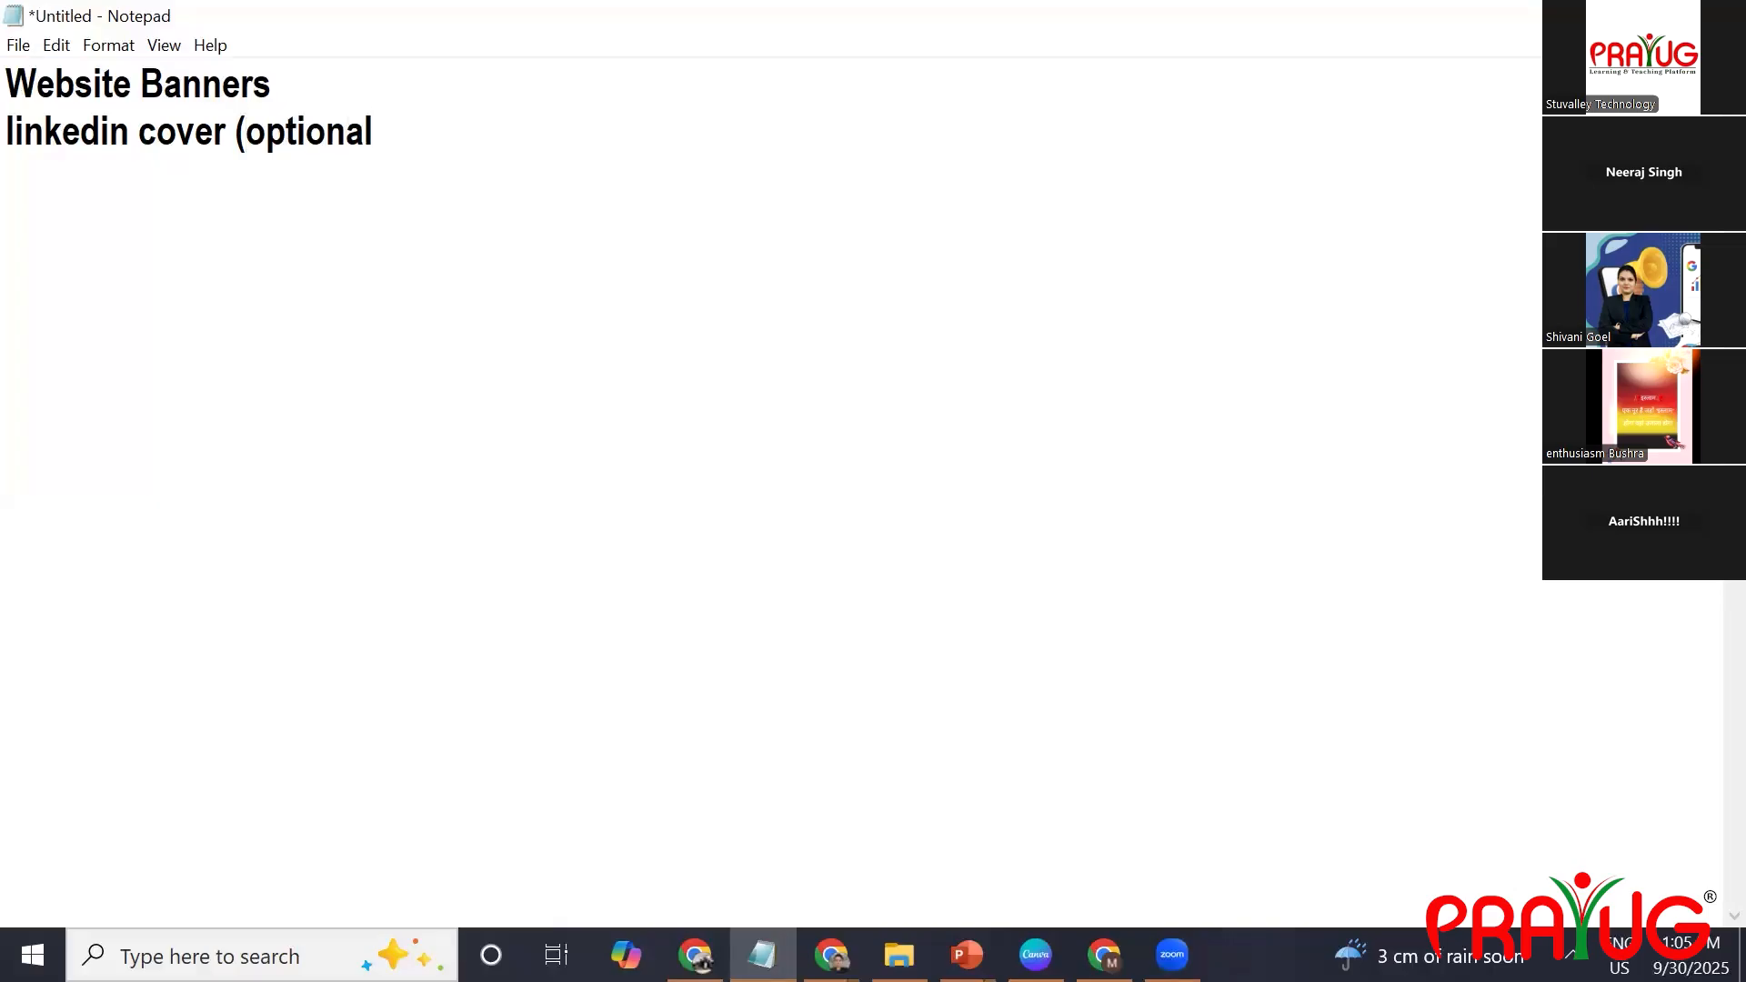
{"action": "type", "text": ")"}
Replace the word "linkedin" in the cover entry with "social media".
{"action": "left_click_drag", "start_coordinate": [124, 138], "coordinate": [14, 157]}
{"action": "key", "text": "BackSpace"}
{"action": "key", "text": "BackSpace"}
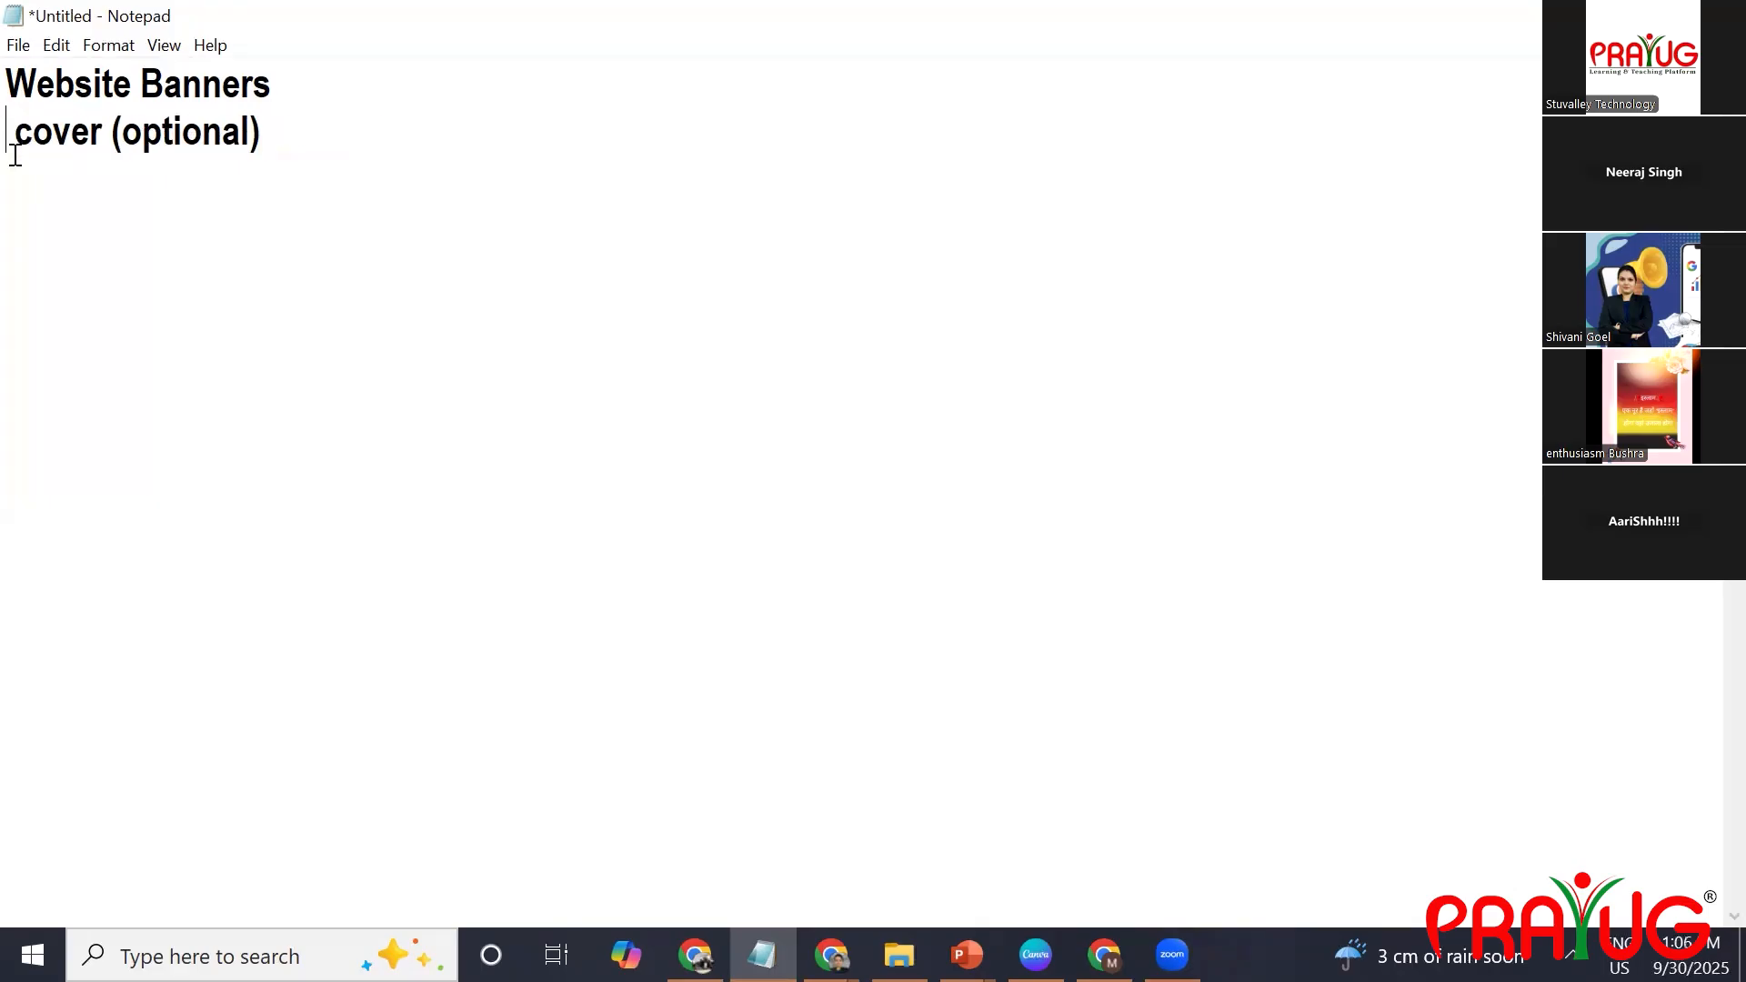
{"action": "type", "text": "social "}
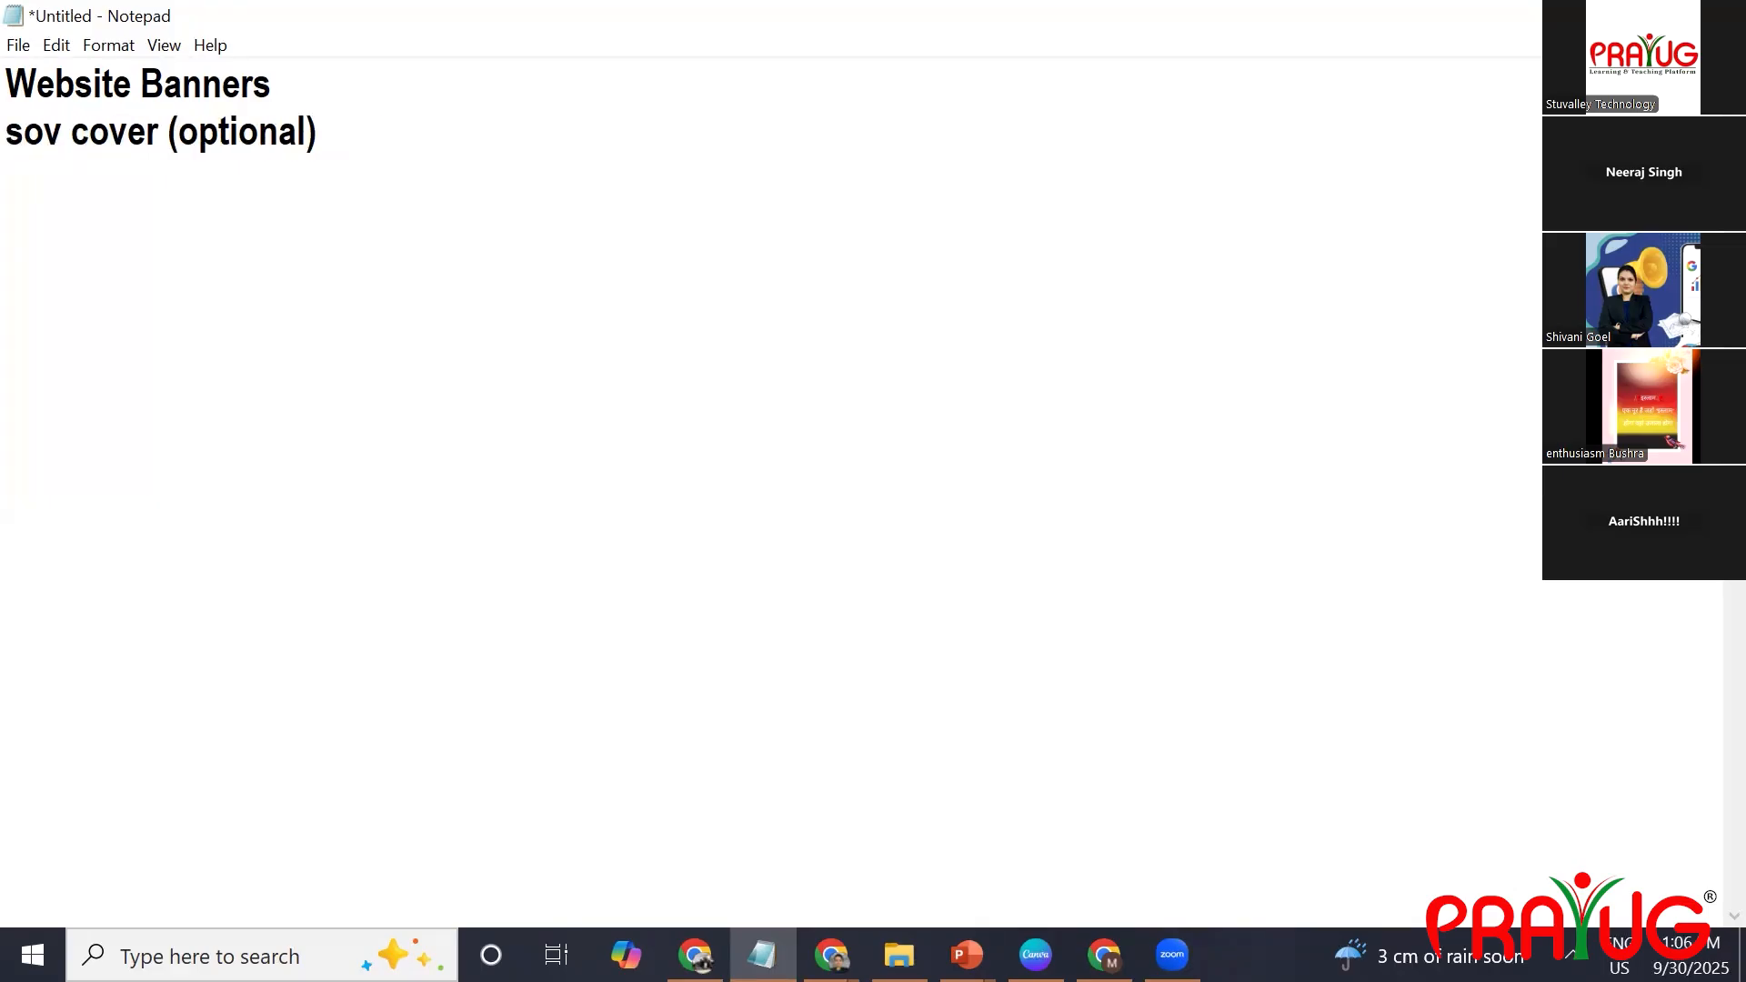
{"action": "type", "text": "media"}
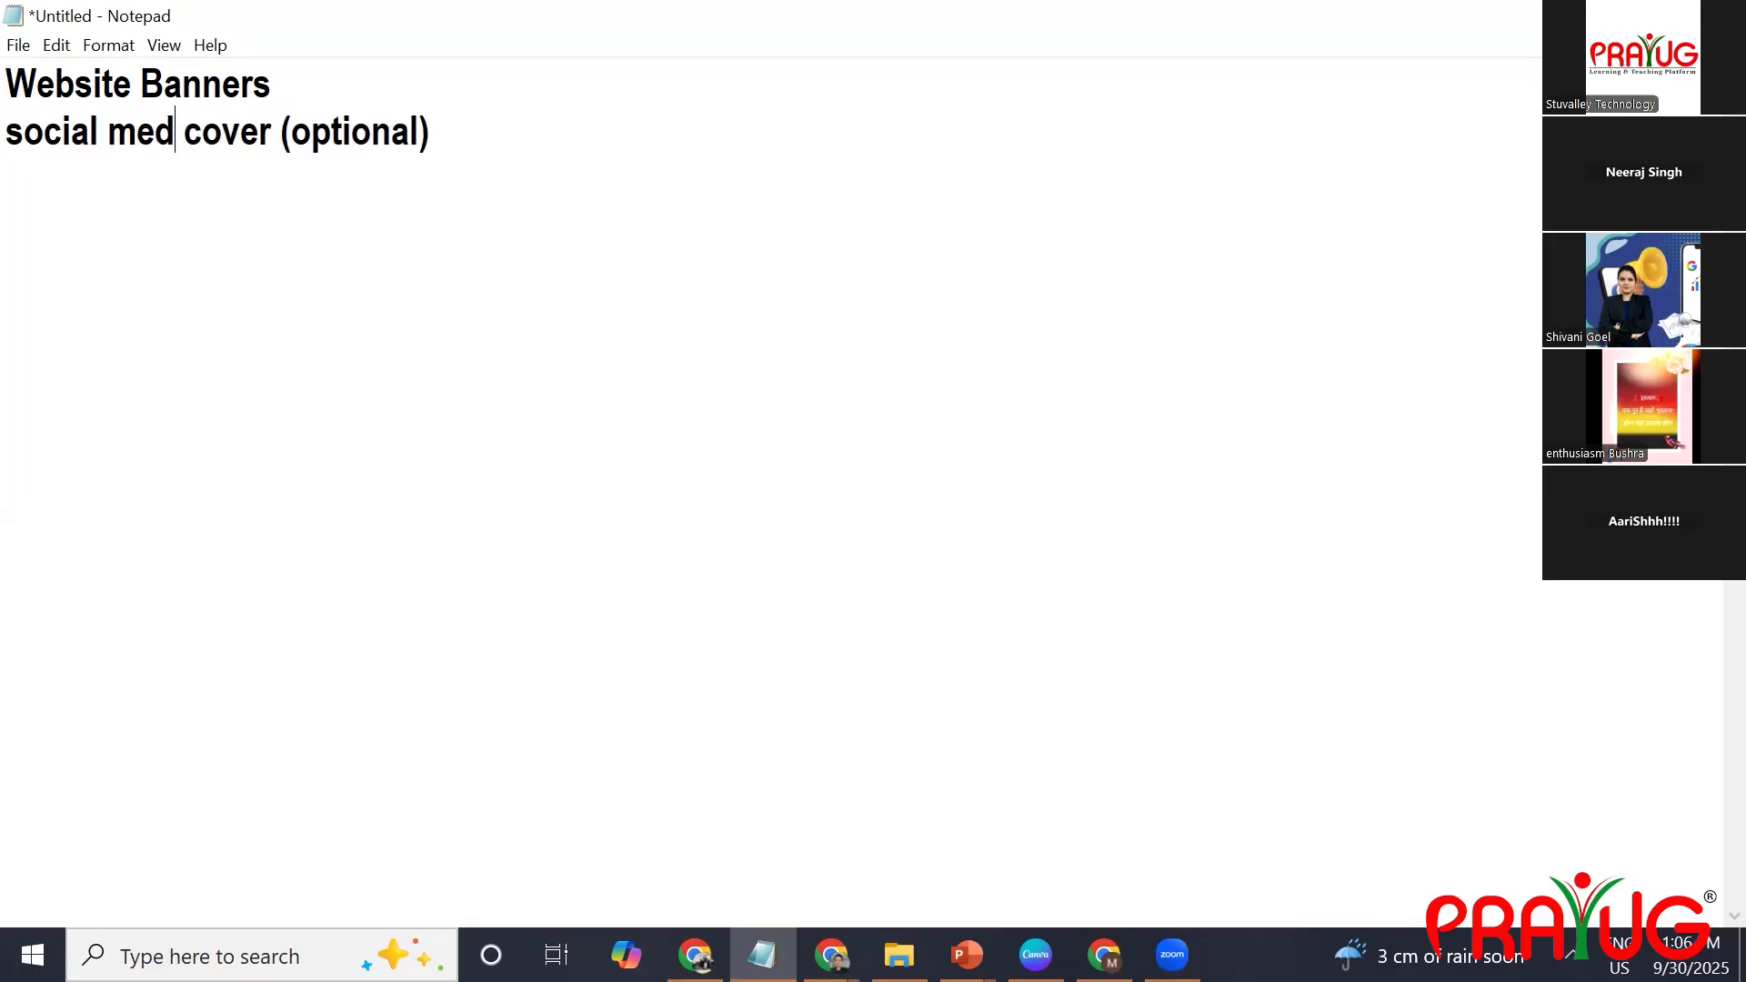
{"action": "key", "text": "BackSpace"}
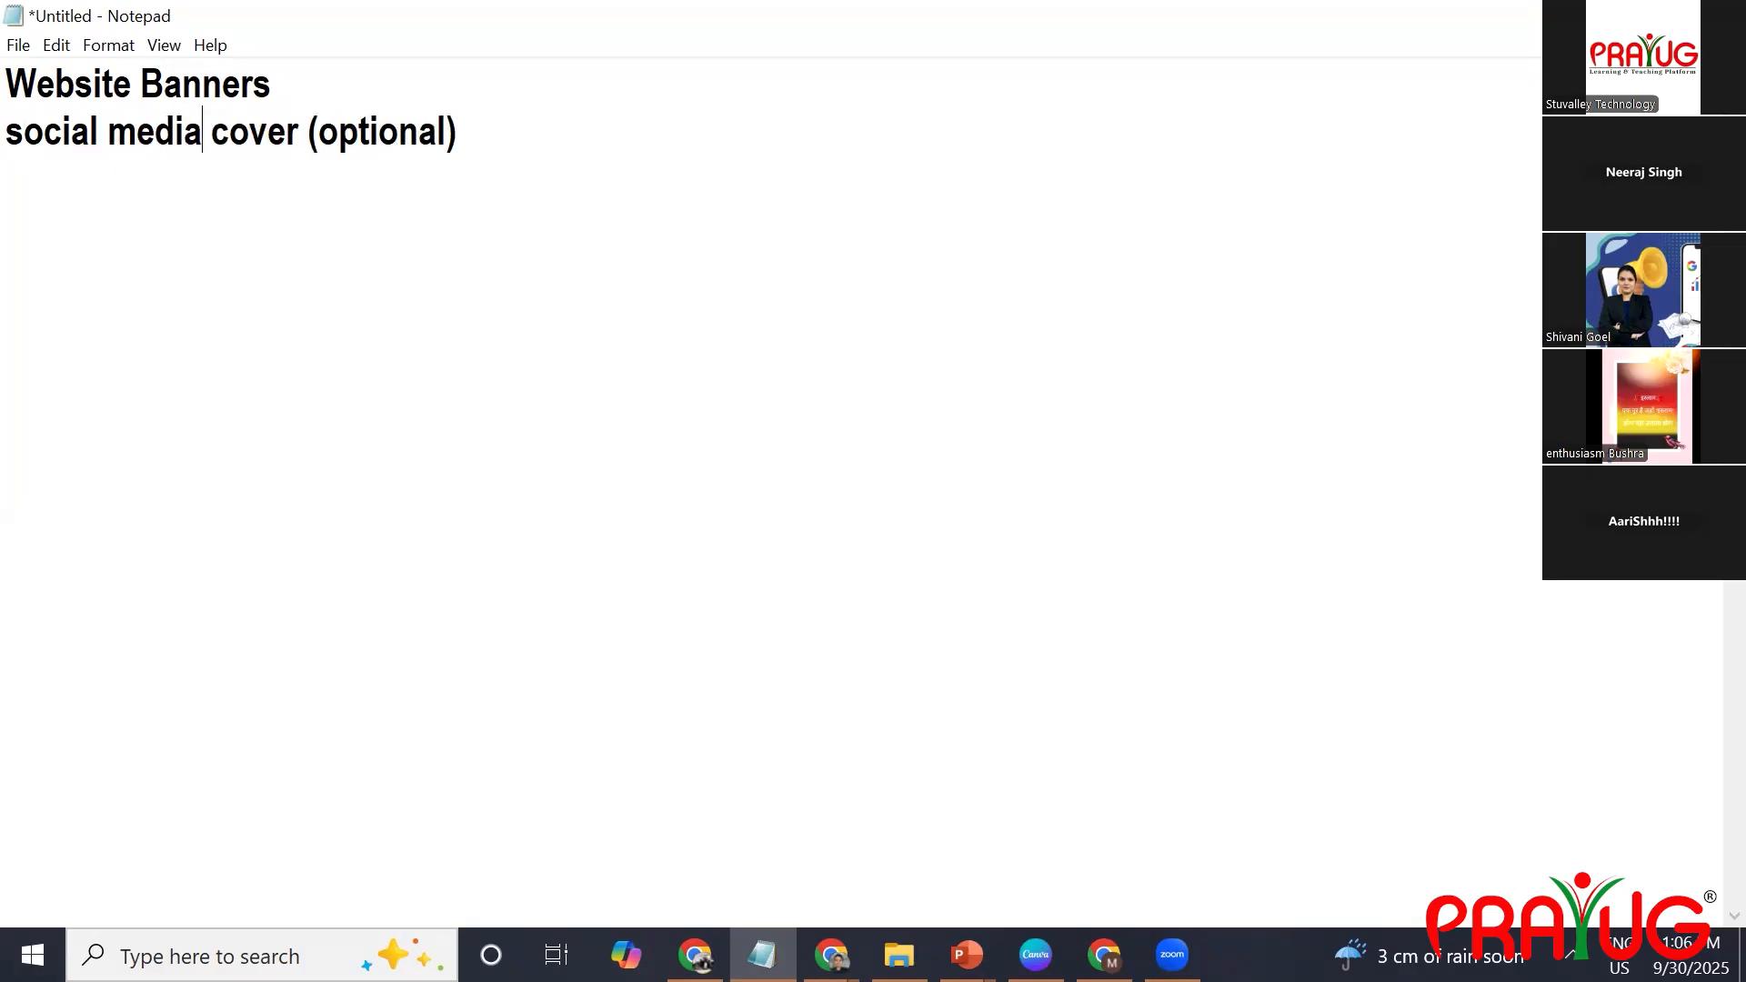
Add "logo" as a new line under the social media cover entry.
{"action": "left_click", "coordinate": [479, 141]}
{"action": "key", "text": "Return"}
{"action": "type", "text": "logo"}
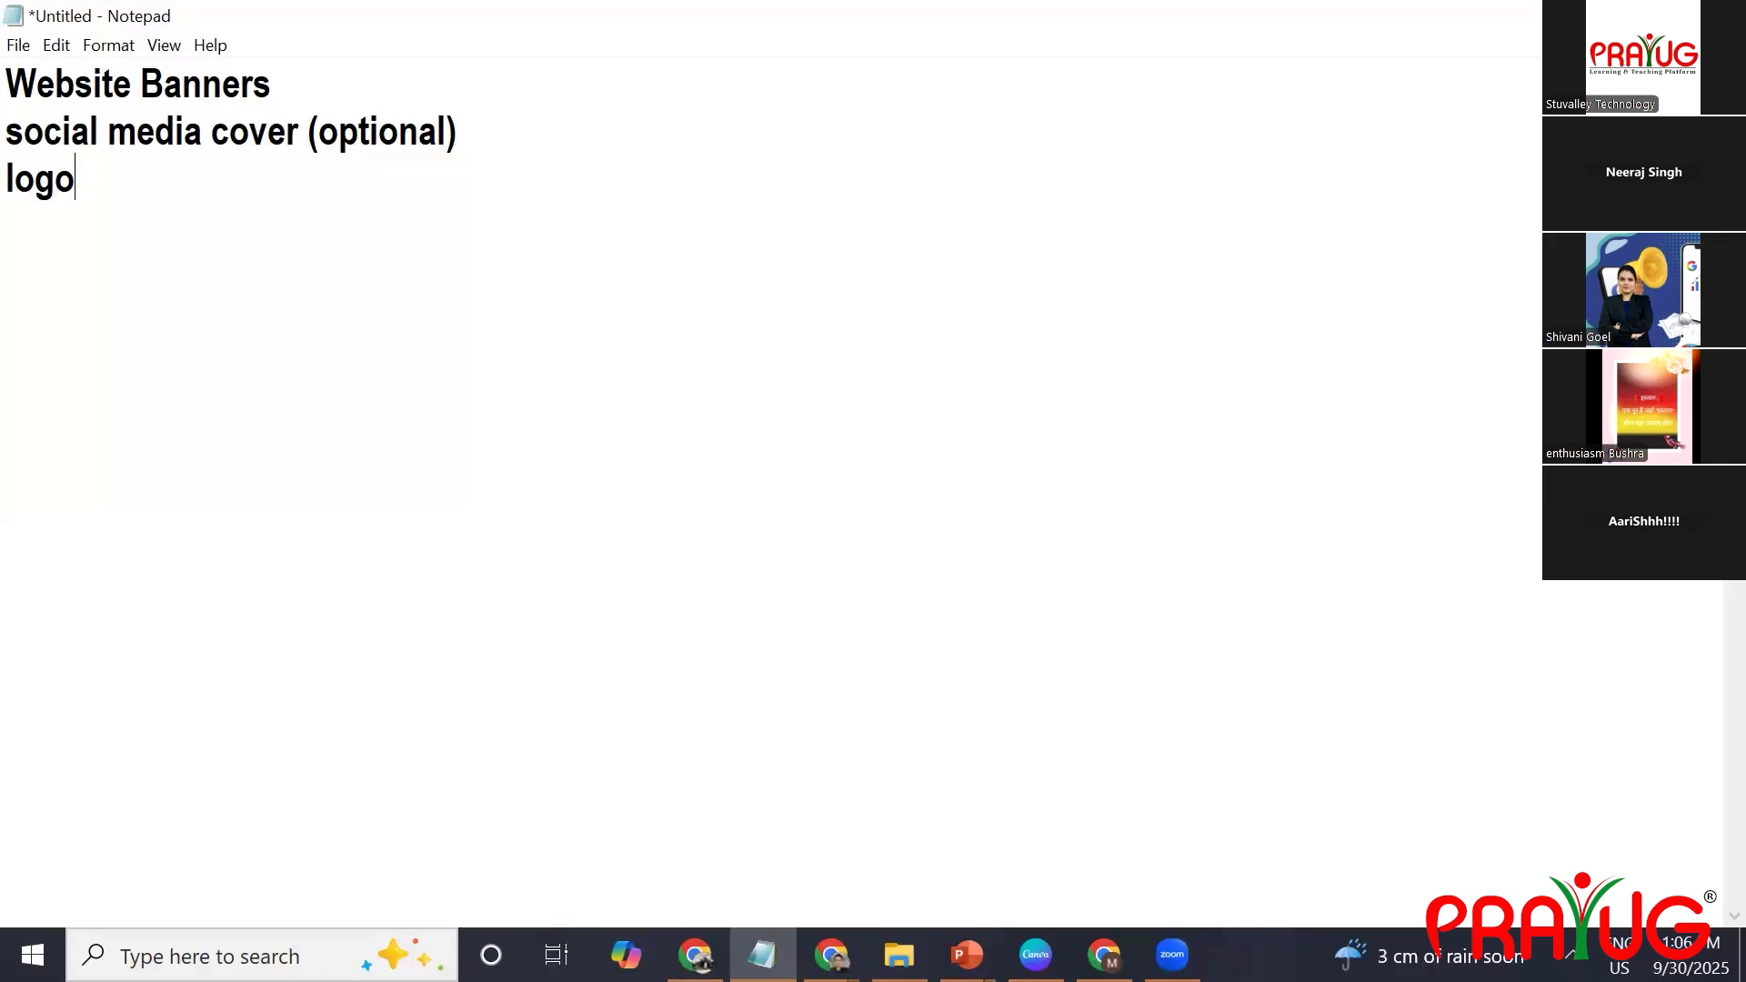
{"action": "key", "text": "Return"}
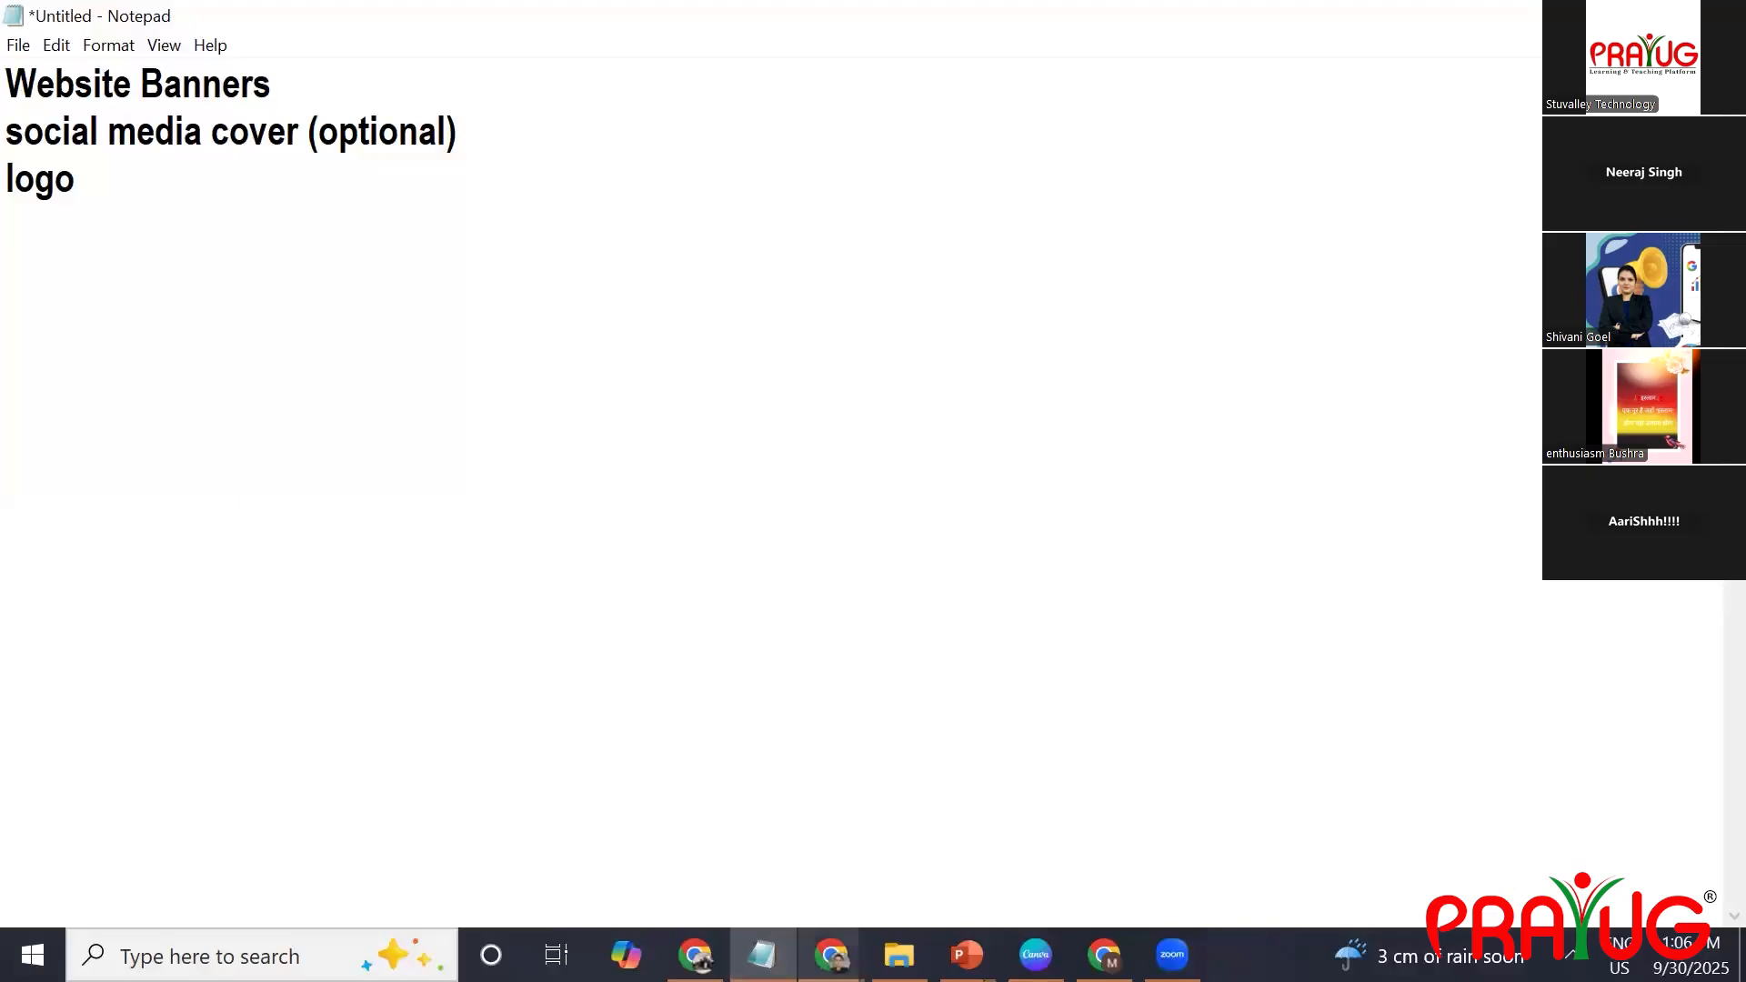
Switch back to the Clara site and examine its logo, product categories, Most Loved Styles and Explore collection images.
{"action": "mouse_move", "coordinate": [830, 955]}
{"action": "left_click", "coordinate": [762, 850]}
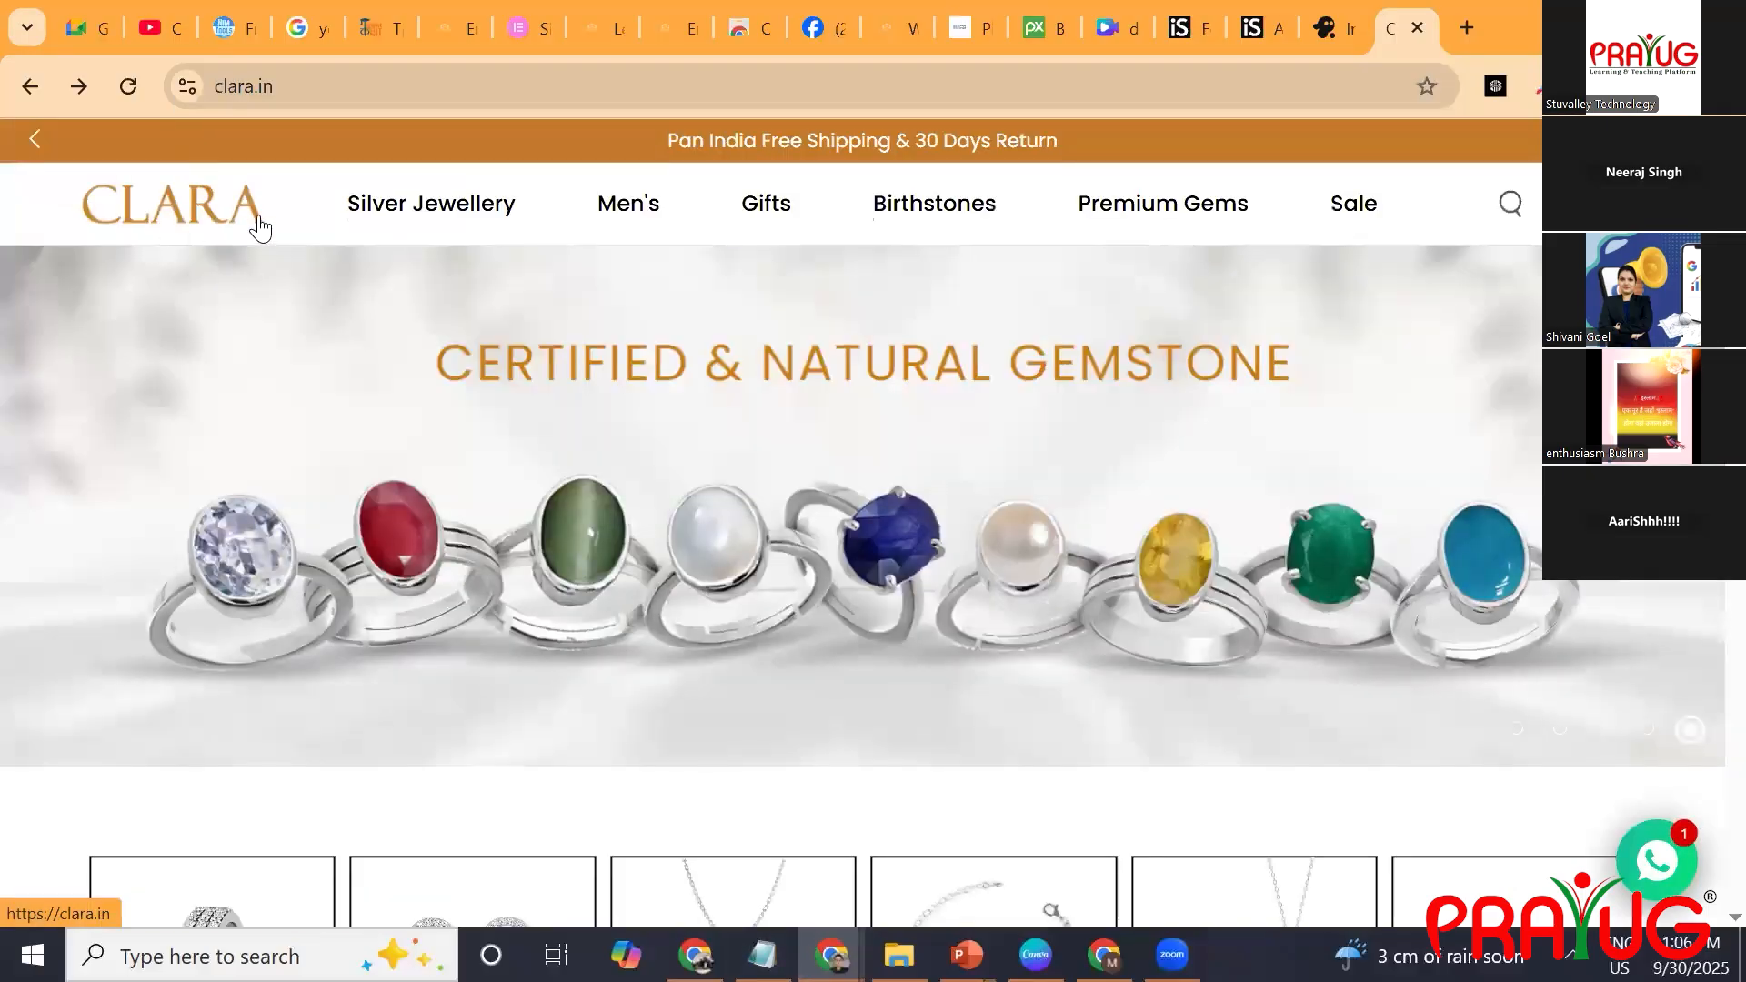
{"action": "scroll", "coordinate": [259, 225], "scroll_direction": "down", "scroll_amount": 10}
{"action": "scroll", "coordinate": [259, 227], "scroll_direction": "up", "scroll_amount": 3}
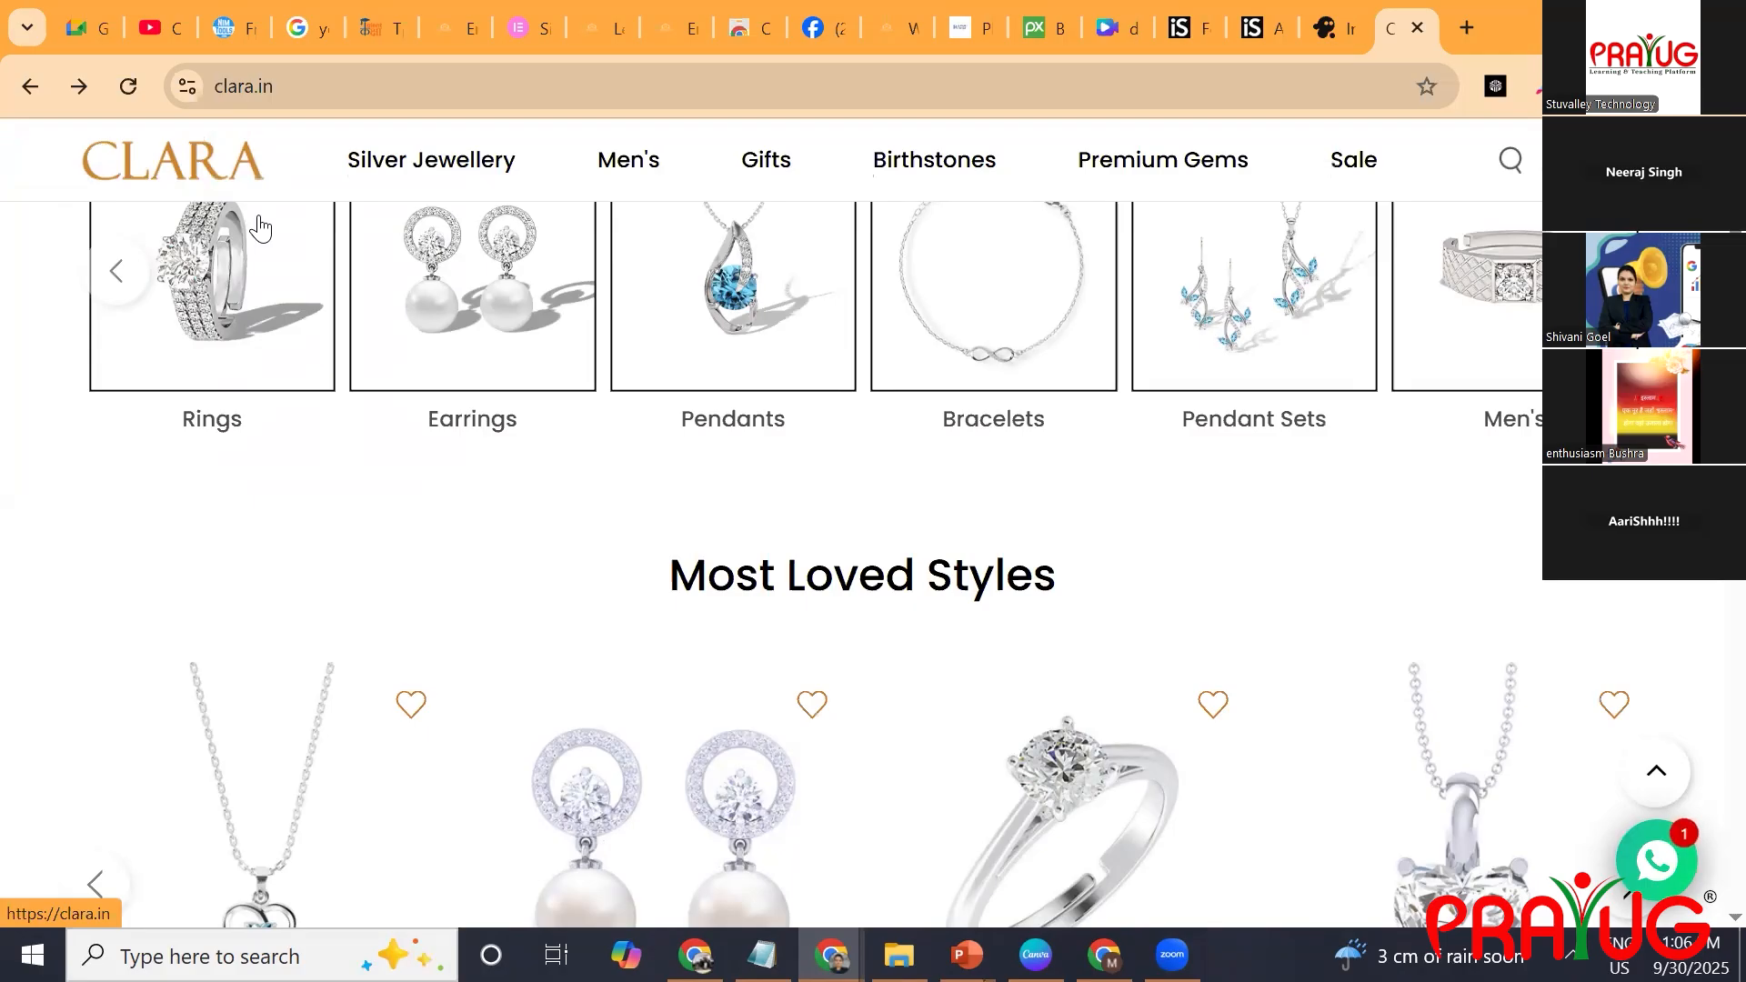
{"action": "scroll", "coordinate": [260, 227], "scroll_direction": "down", "scroll_amount": 2}
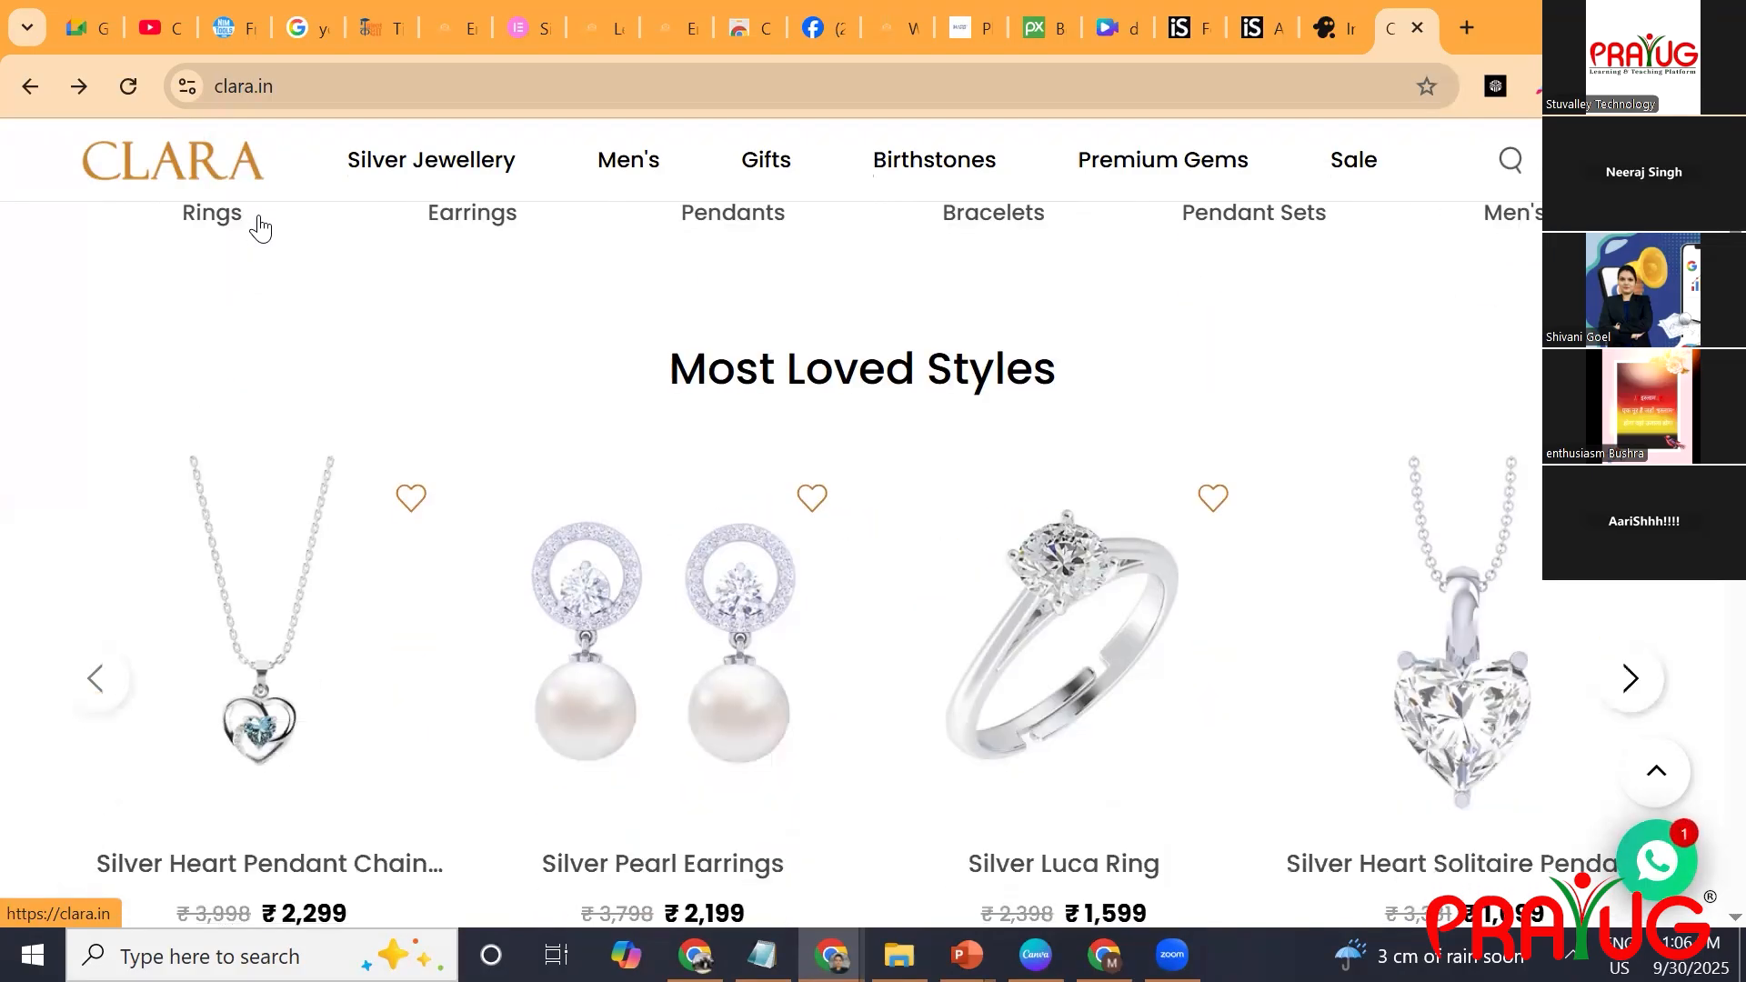
{"action": "scroll", "coordinate": [260, 227], "scroll_direction": "down", "scroll_amount": 4}
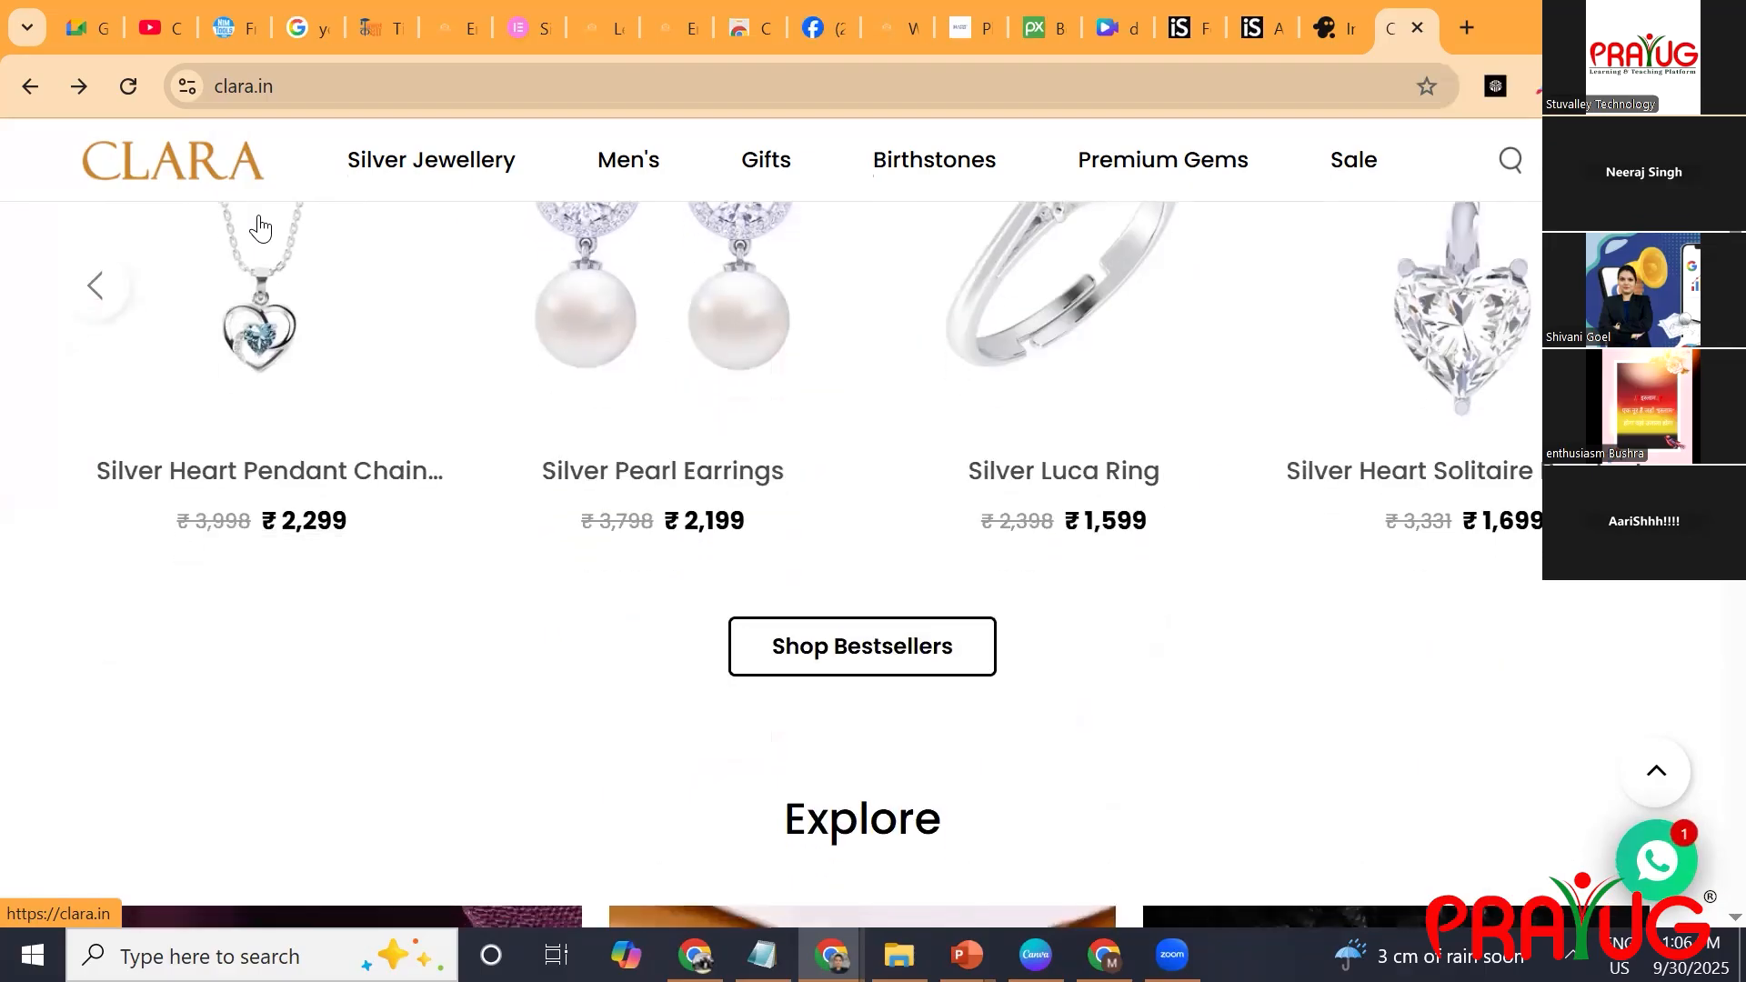
{"action": "scroll", "coordinate": [260, 227], "scroll_direction": "down", "scroll_amount": 3}
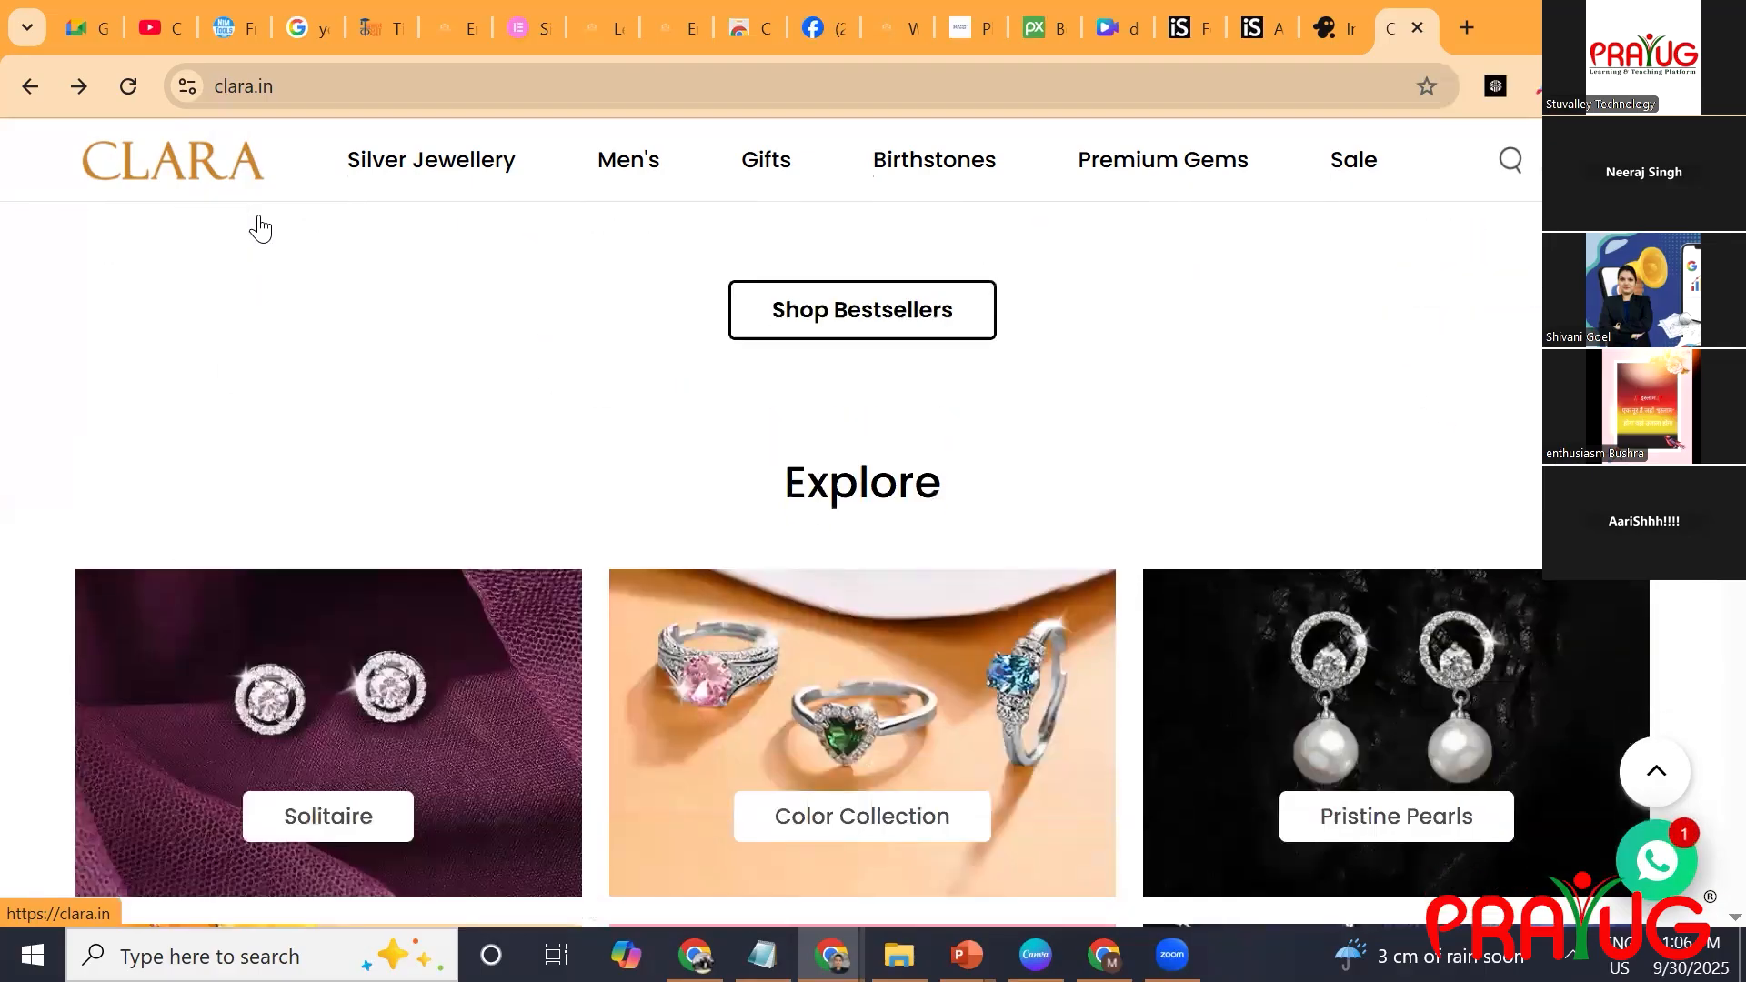
{"action": "scroll", "coordinate": [260, 227], "scroll_direction": "down", "scroll_amount": 3}
{"action": "scroll", "coordinate": [261, 227], "scroll_direction": "down", "scroll_amount": 1}
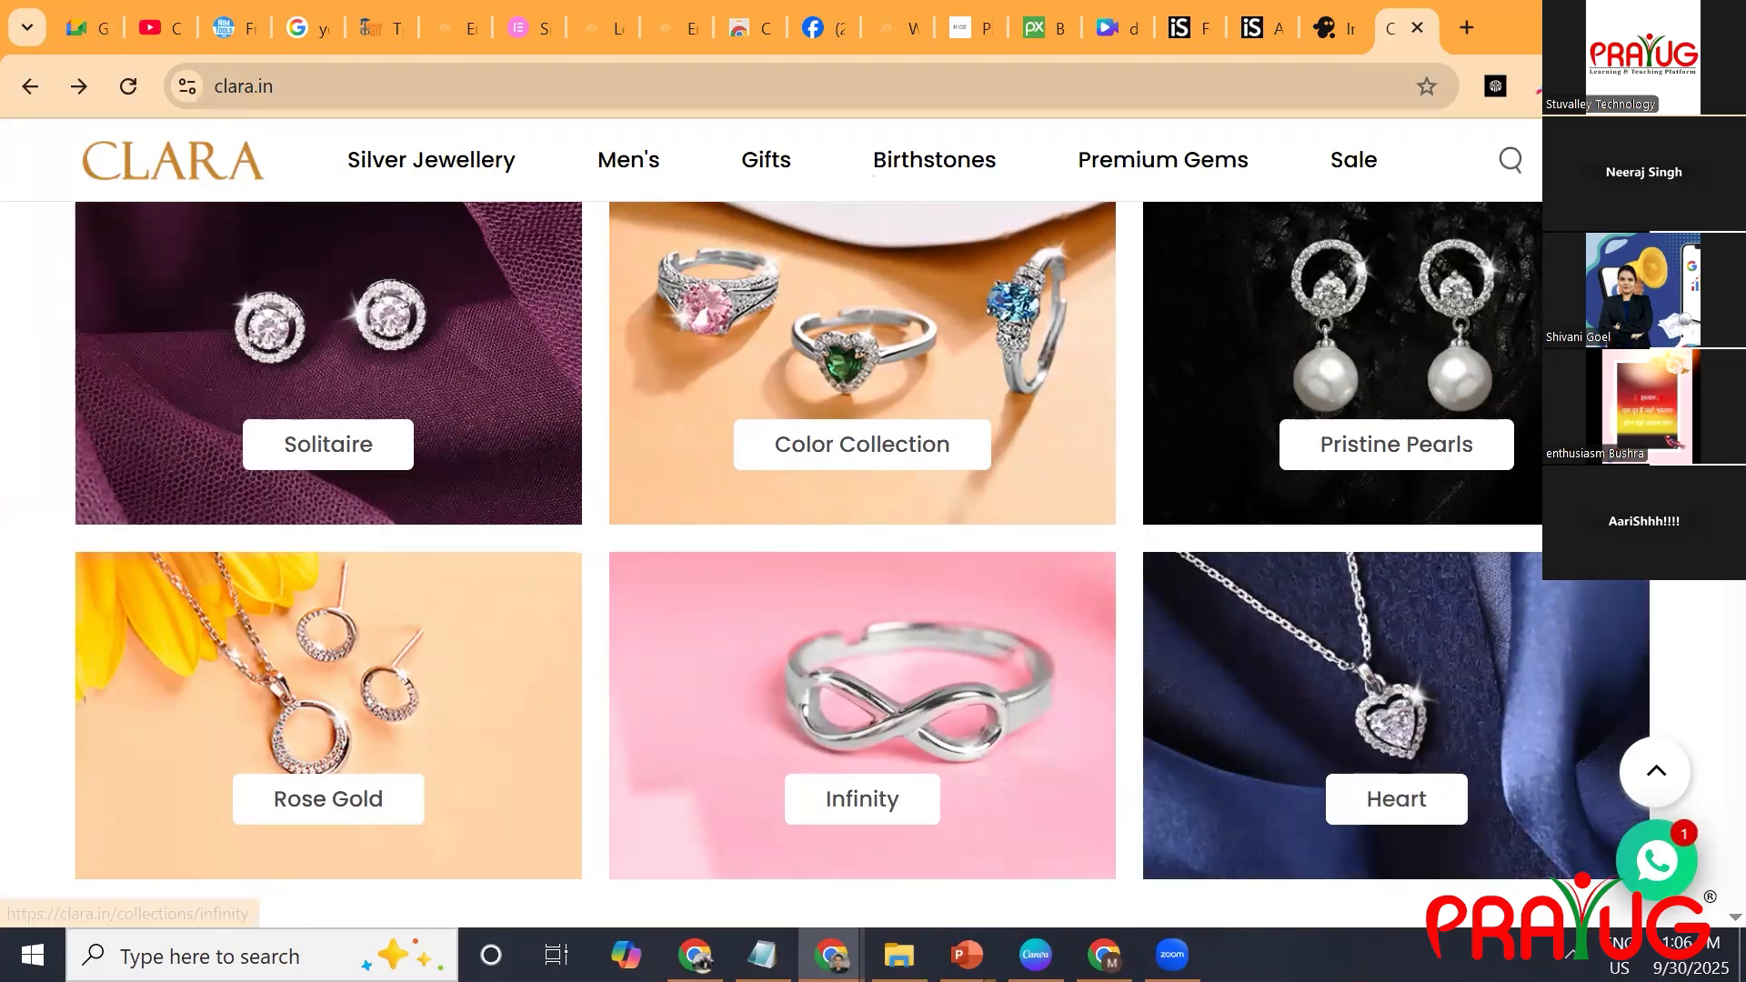
Return to Notepad and add the entry "product images/ product categories(optional)" below logo.
{"action": "left_click", "coordinate": [762, 955]}
{"action": "type", "text": "product "}
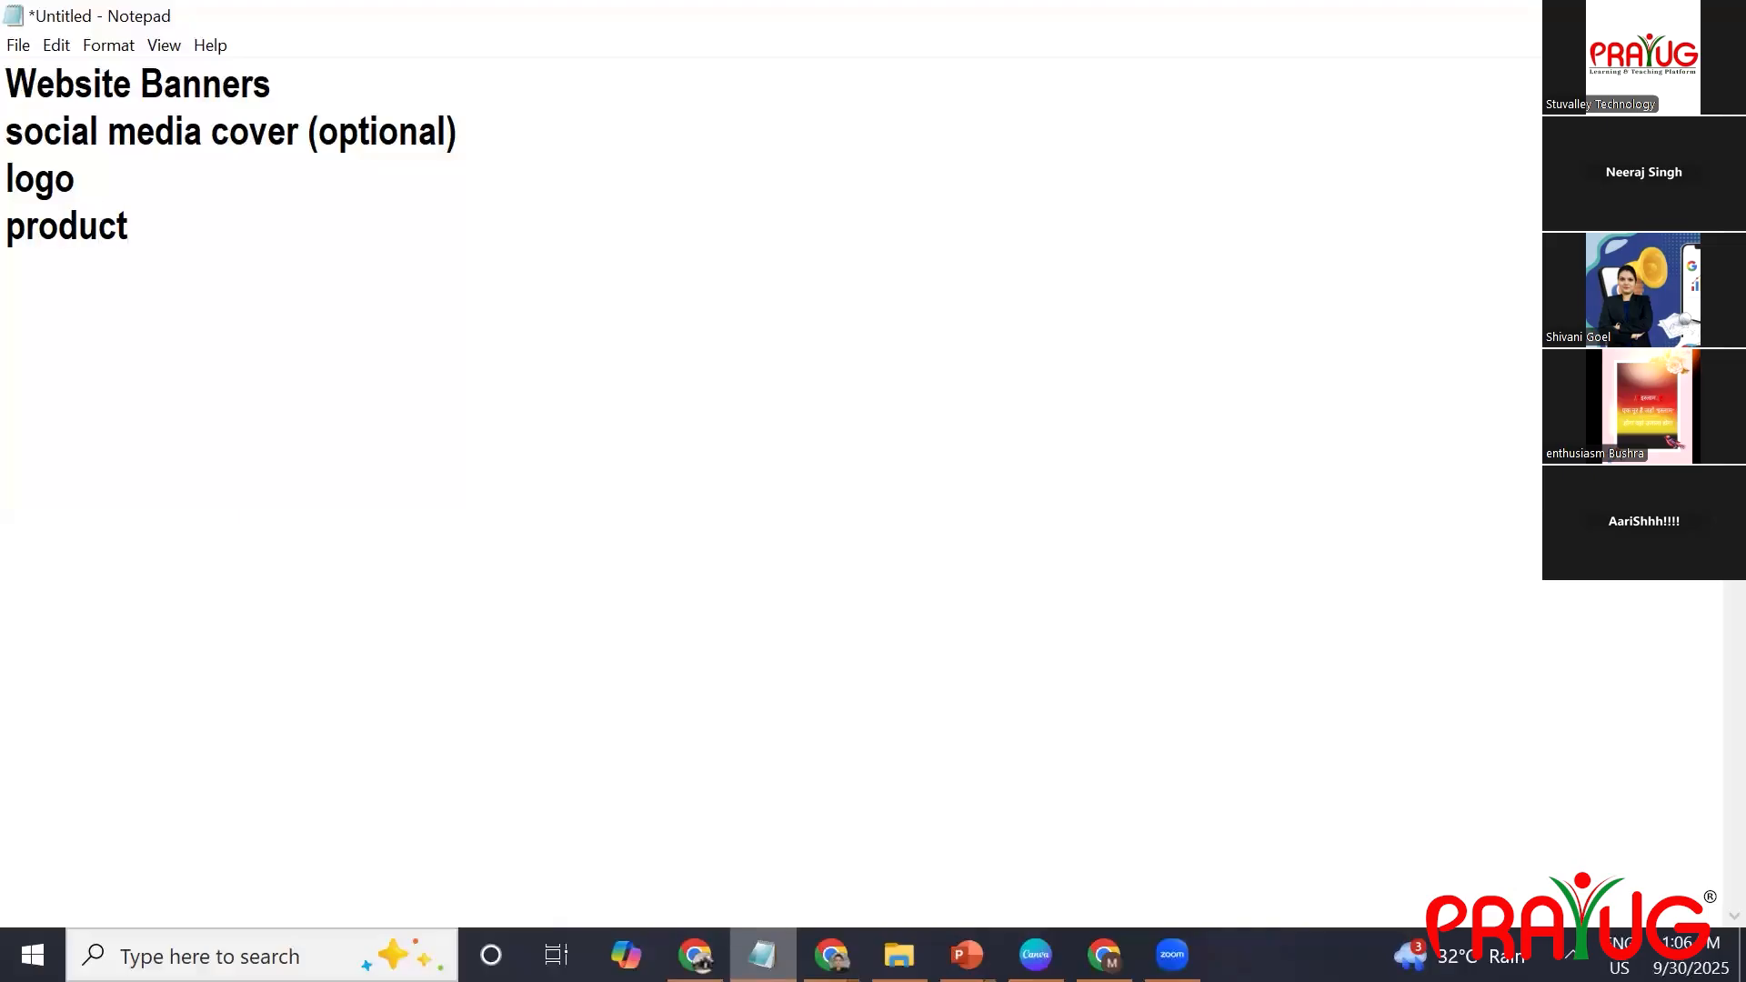
{"action": "type", "text": "images/ product categori"}
{"action": "type", "text": "es"}
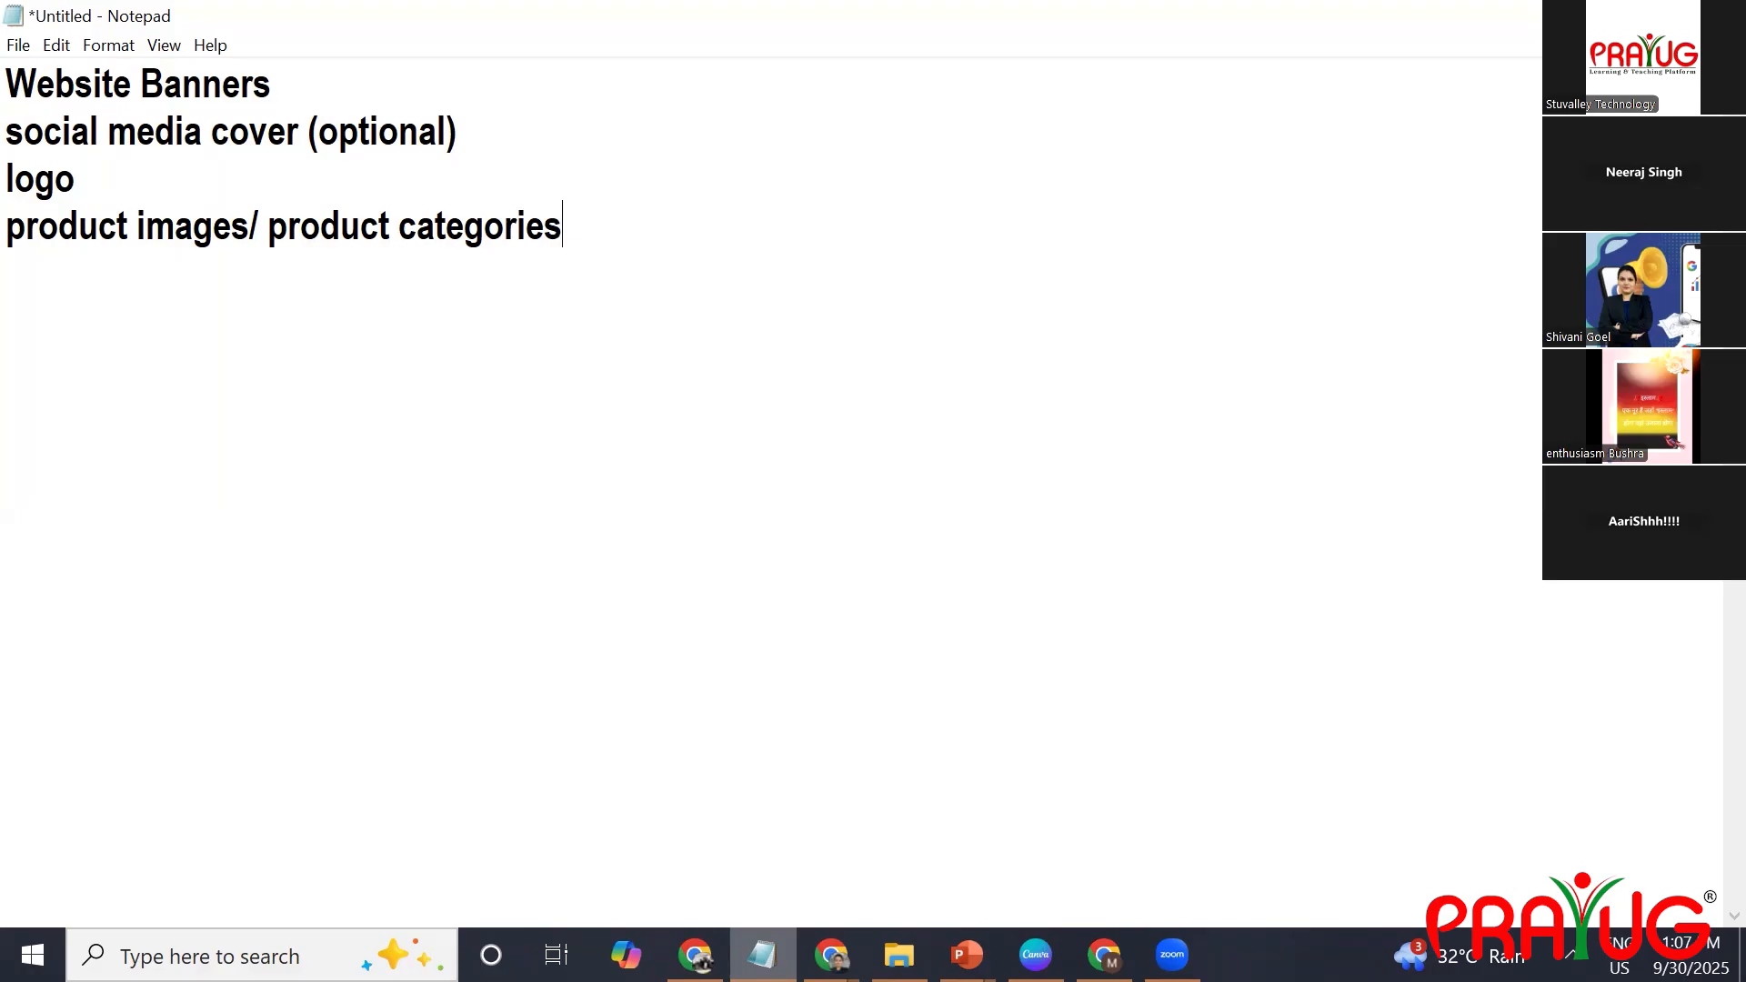
{"action": "type", "text": "(optional"}
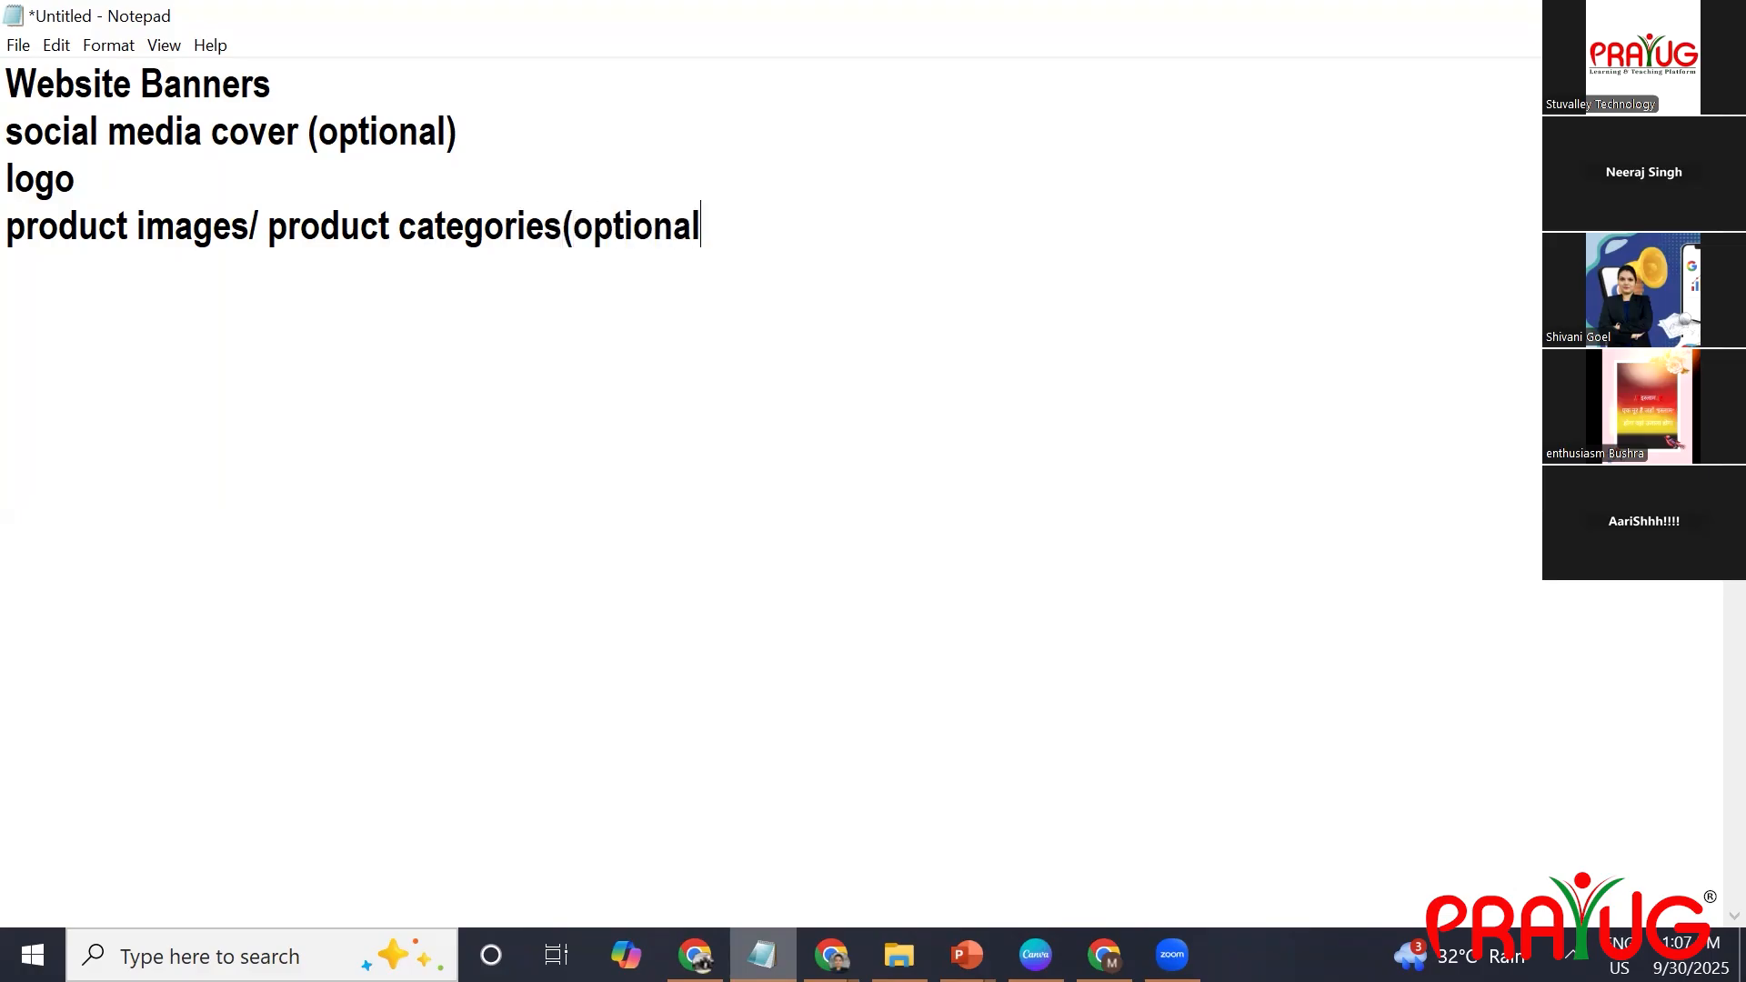
{"action": "type", "text": ")"}
{"action": "key", "text": "Return"}
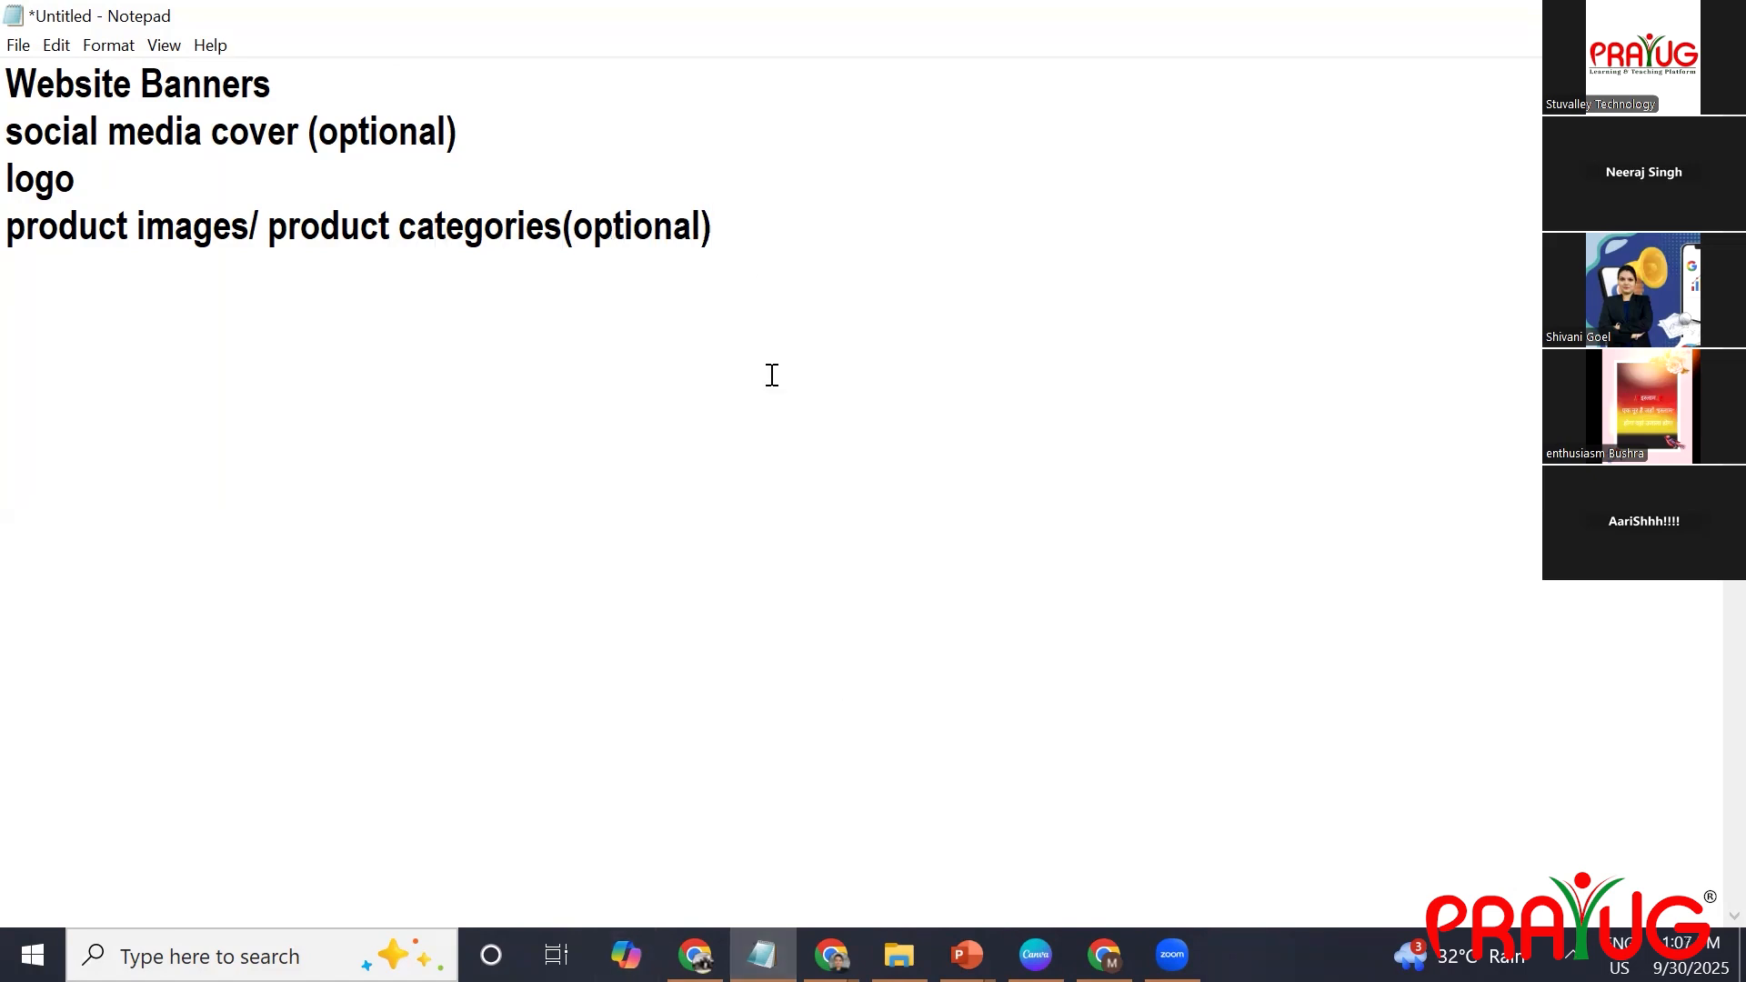
Add "services banners" as the last line of the list, leaving no text selected.
{"action": "left_click", "coordinate": [765, 247]}
{"action": "key", "text": "Return"}
{"action": "type", "text": "services "}
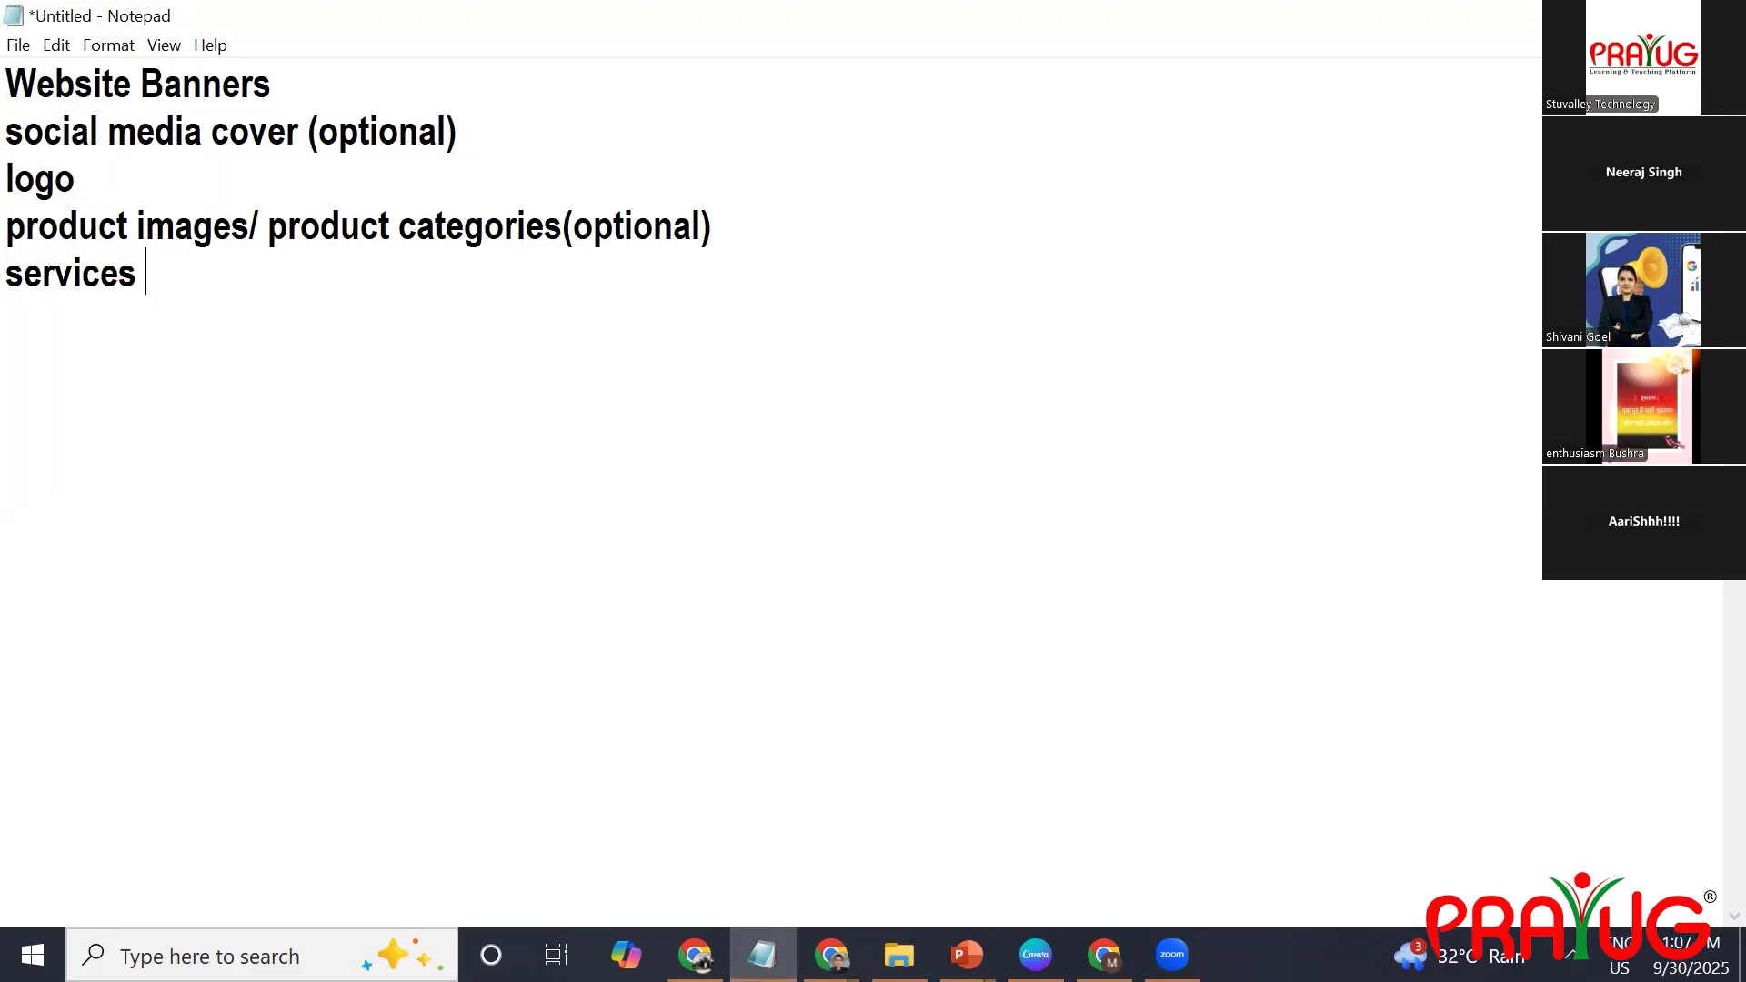
{"action": "type", "text": "banners"}
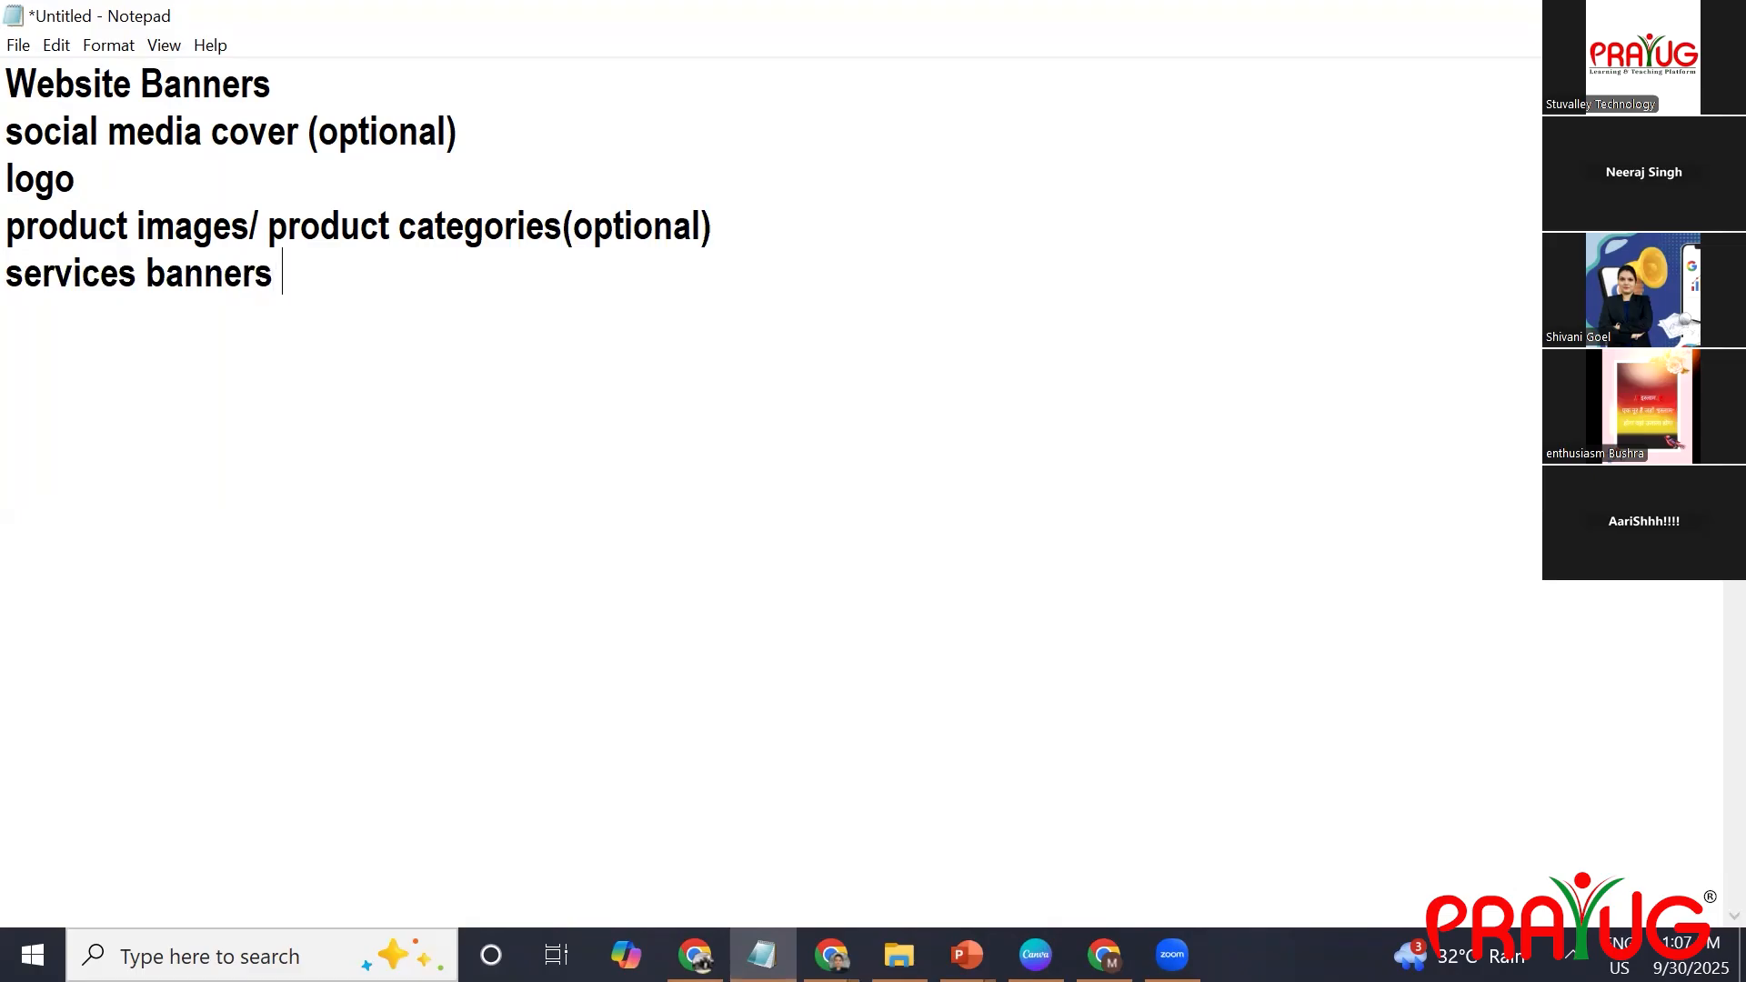
{"action": "left_click_drag", "start_coordinate": [285, 281], "coordinate": [11, 82]}
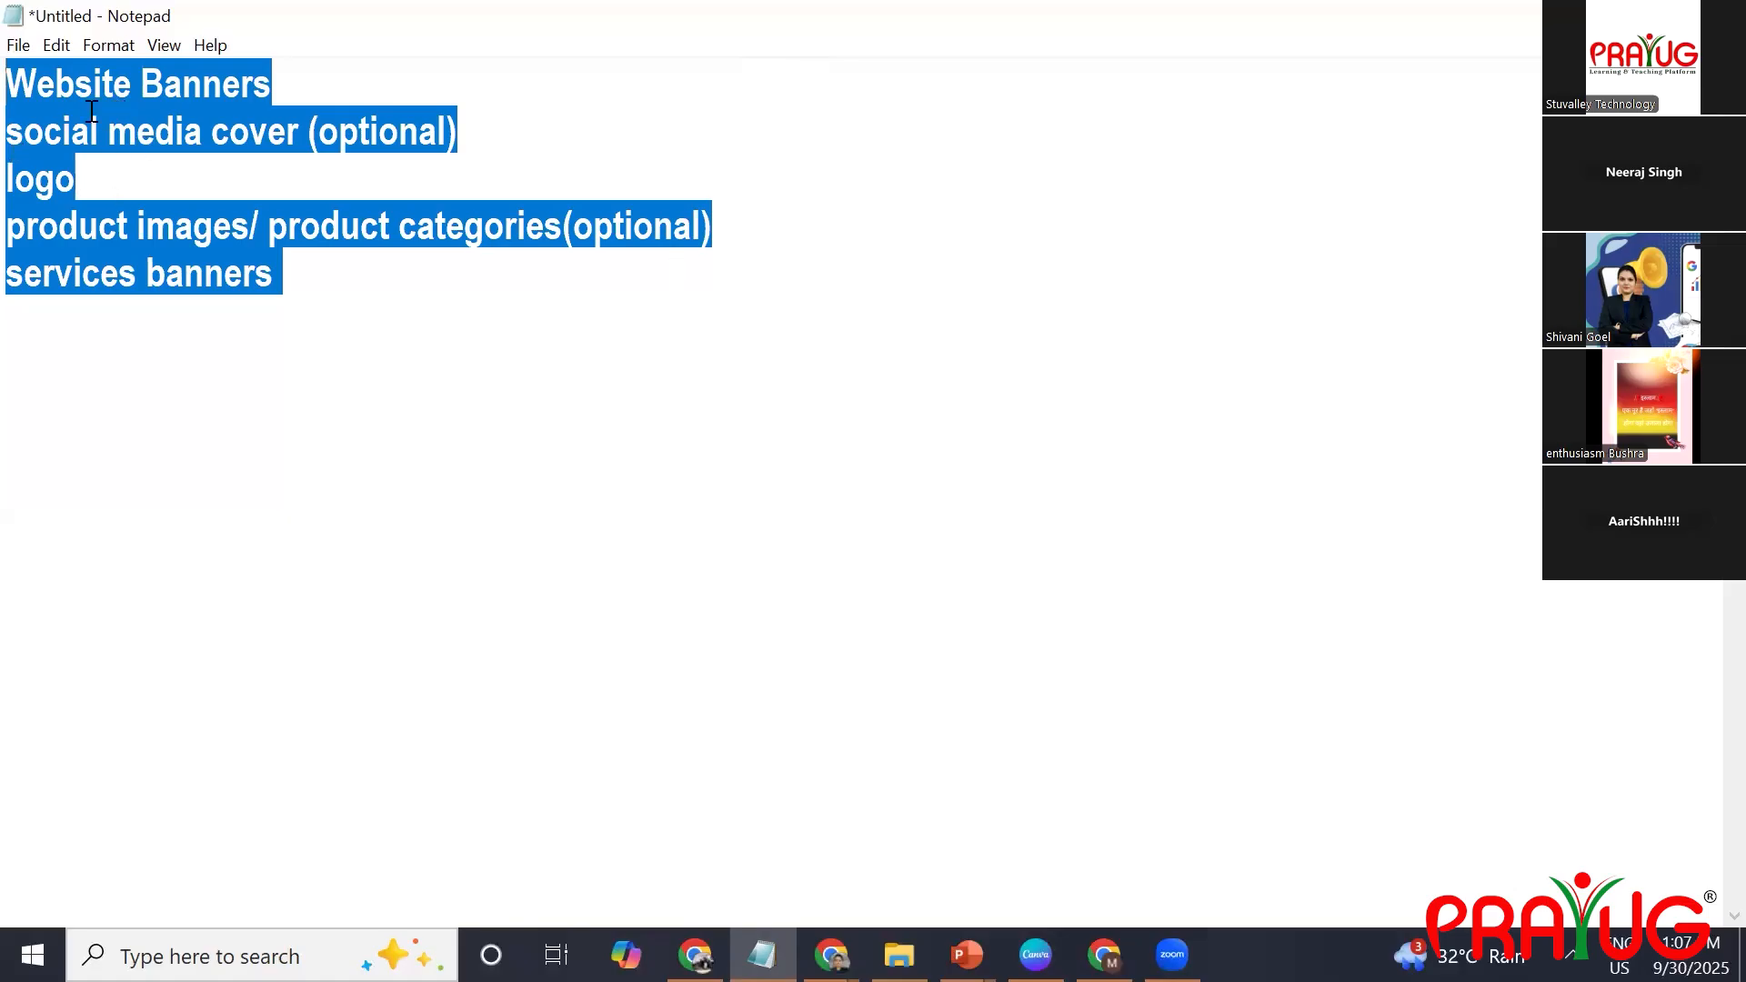
{"action": "left_click", "coordinate": [312, 93]}
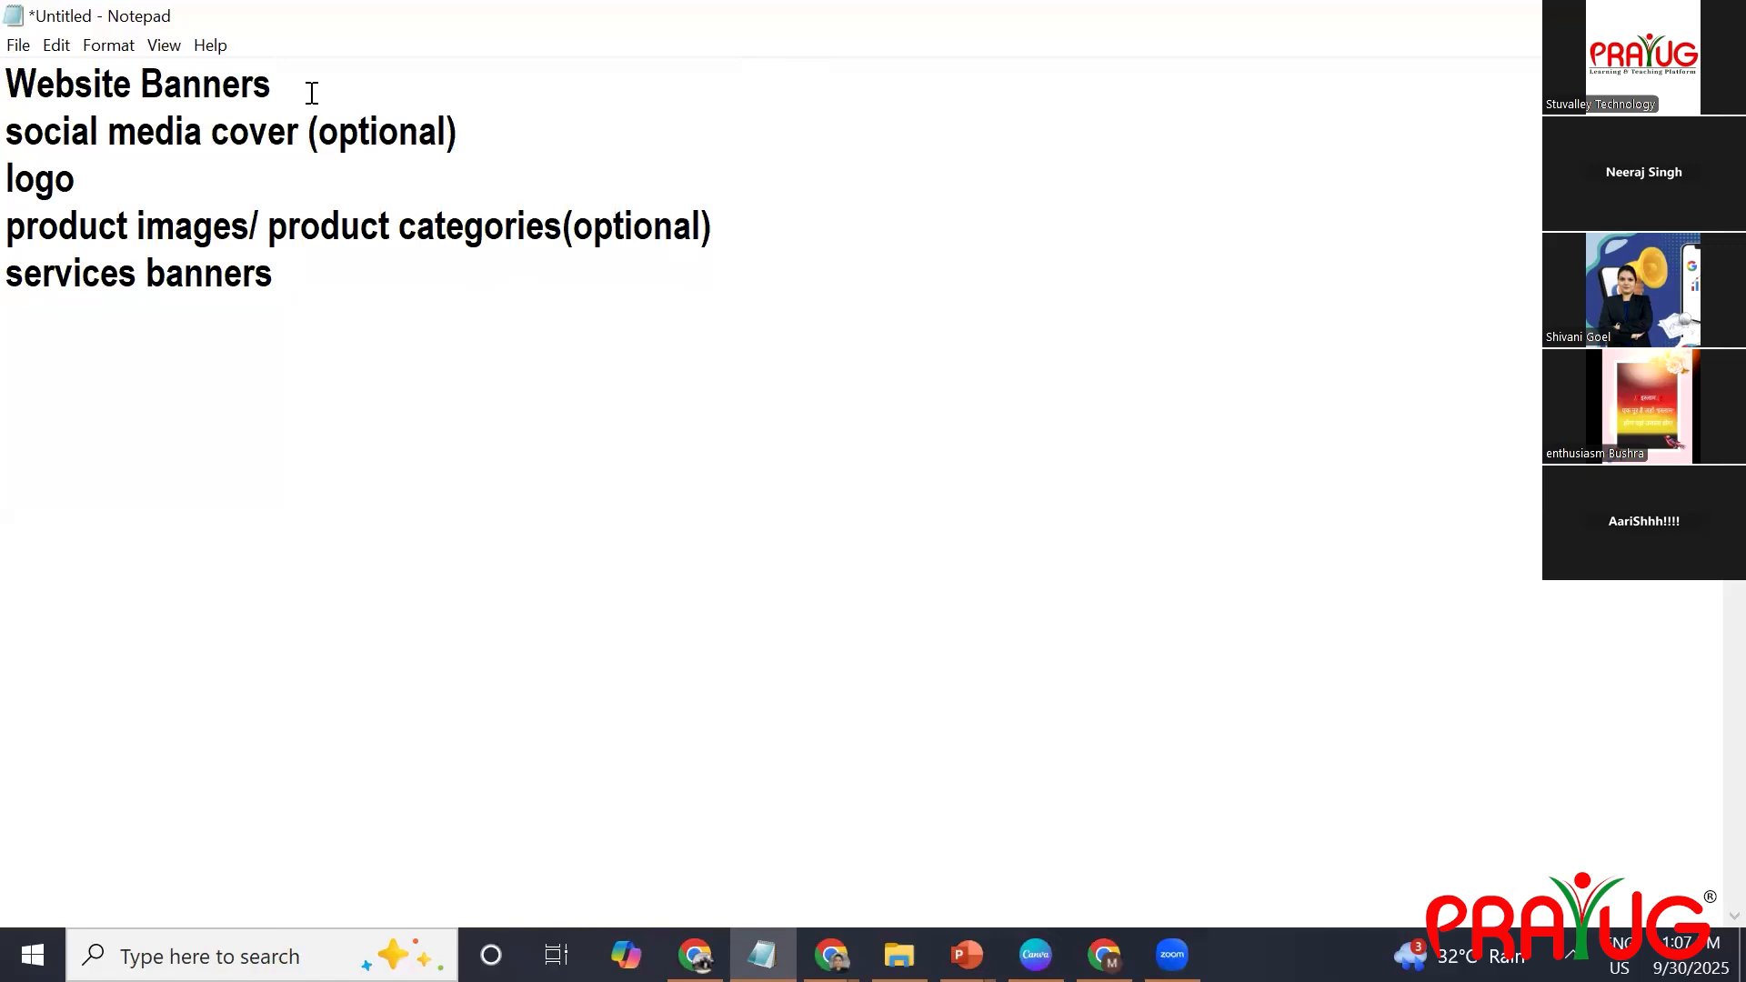